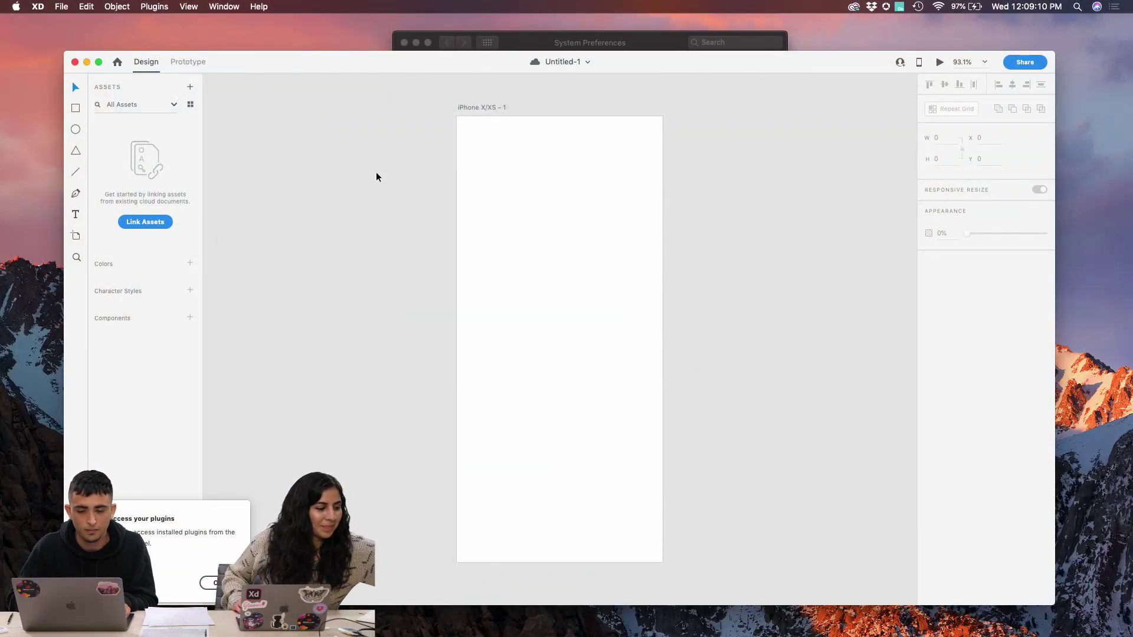
Switch the untitled document's window to full screen and leave the artboard deselected
{"action": "left_click", "coordinate": [473, 108]}
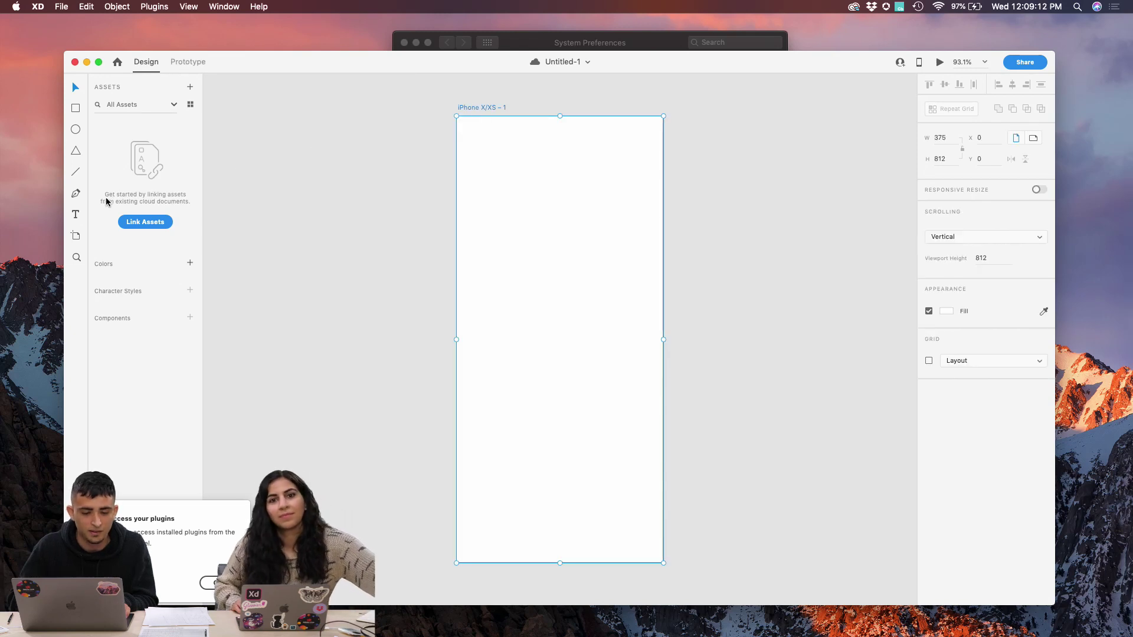
{"action": "left_click", "coordinate": [76, 215]}
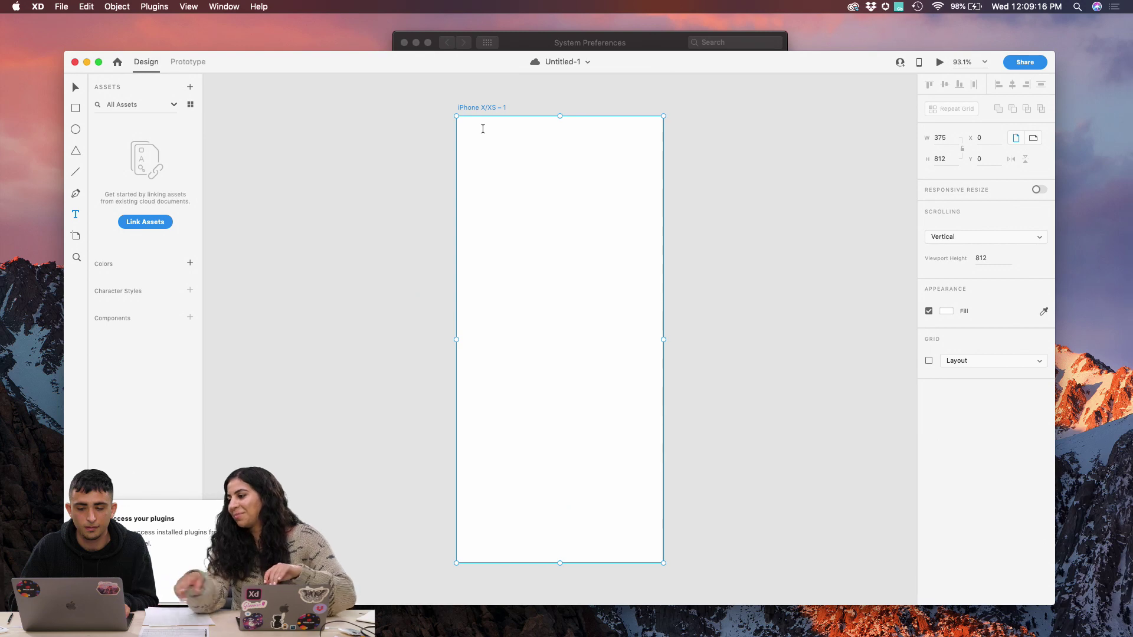
{"action": "left_click", "coordinate": [98, 62]}
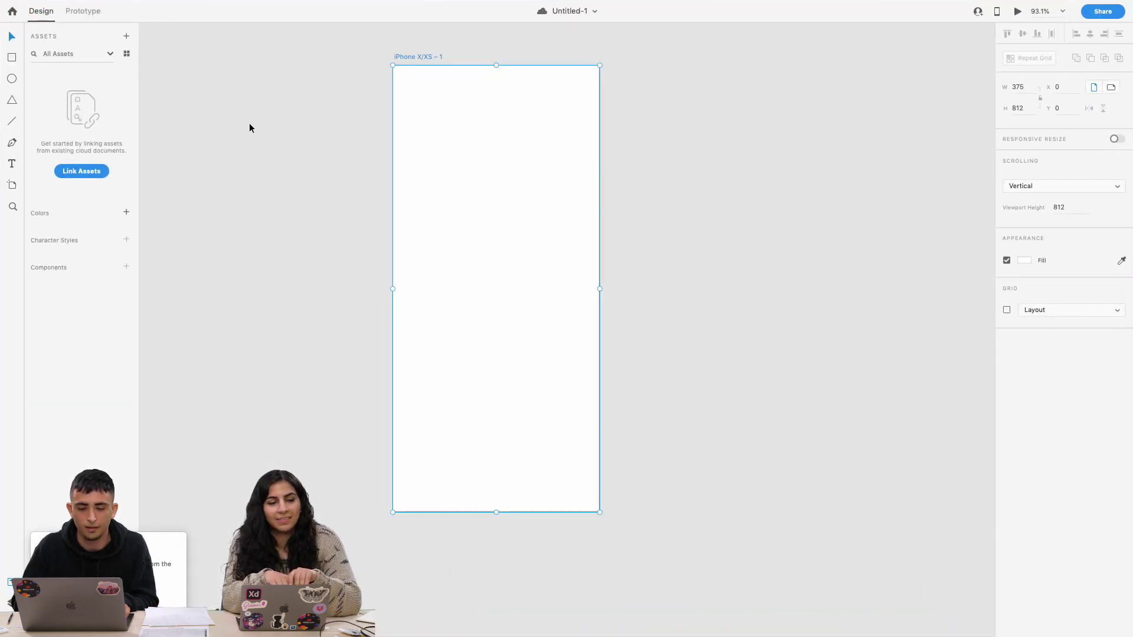
{"action": "left_click", "coordinate": [253, 148]}
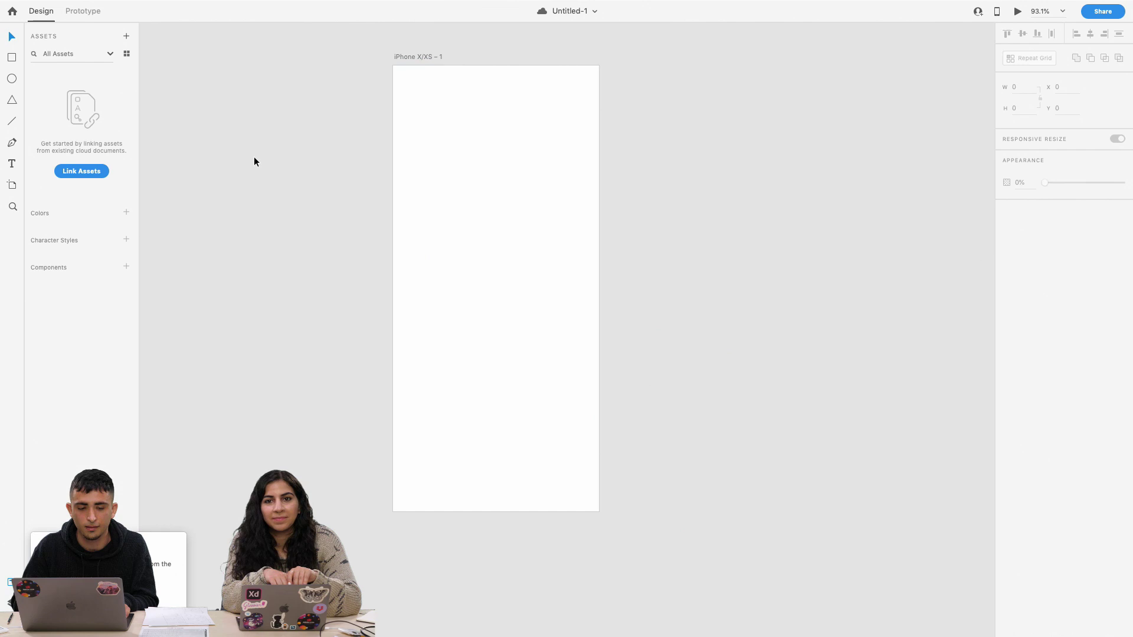
{"action": "left_click", "coordinate": [12, 165]}
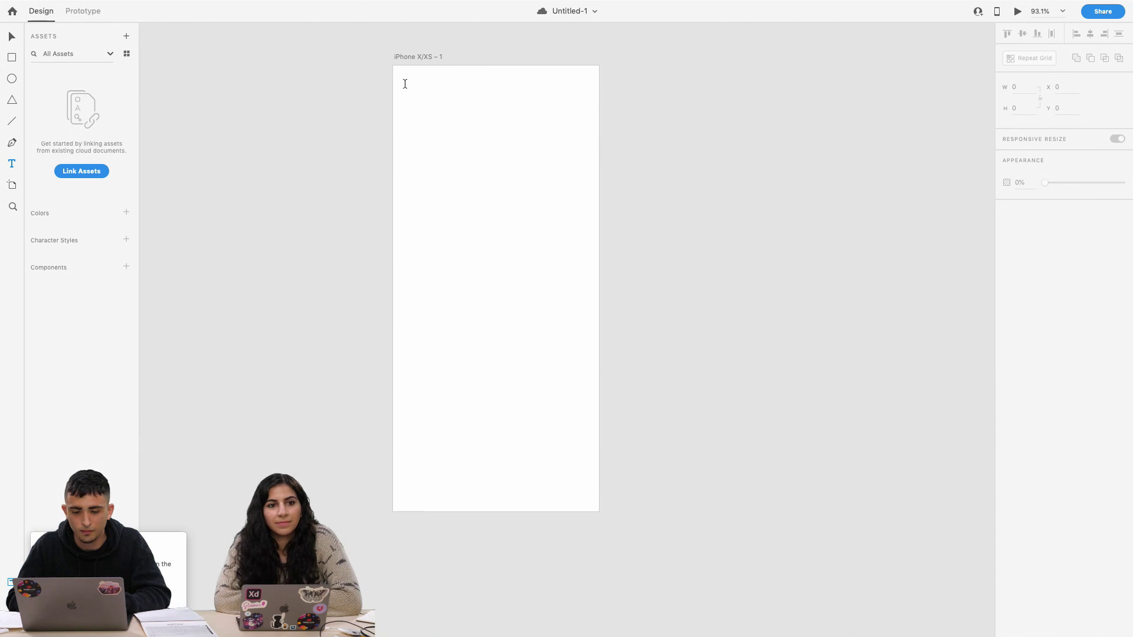
{"action": "left_click", "coordinate": [404, 85]}
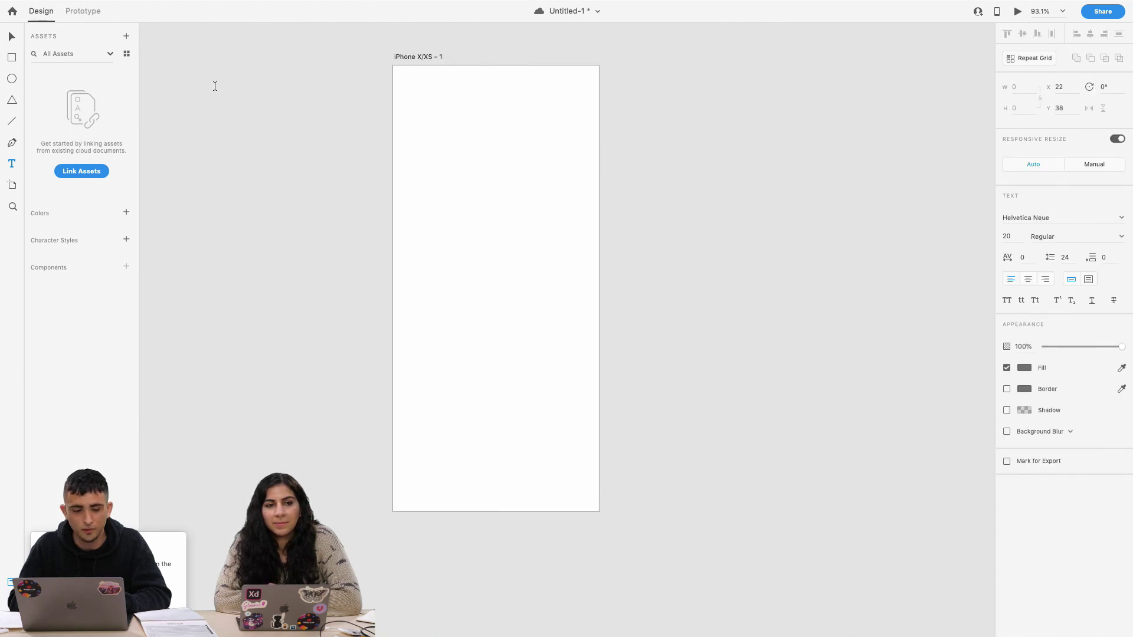
{"action": "left_click", "coordinate": [12, 36]}
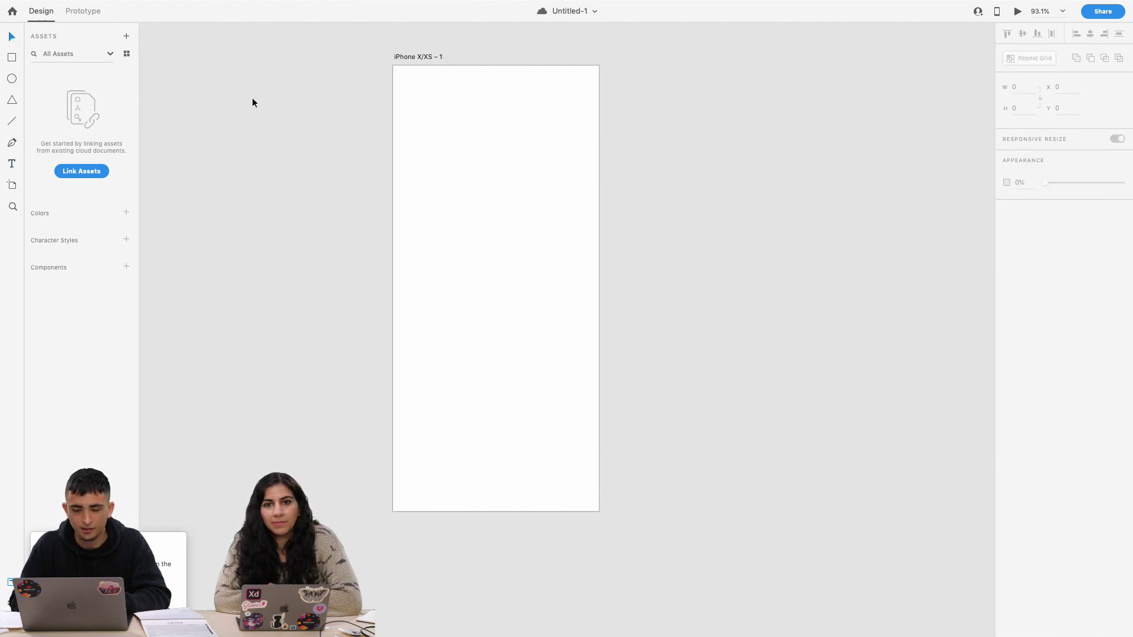
{"action": "left_click", "coordinate": [409, 91]}
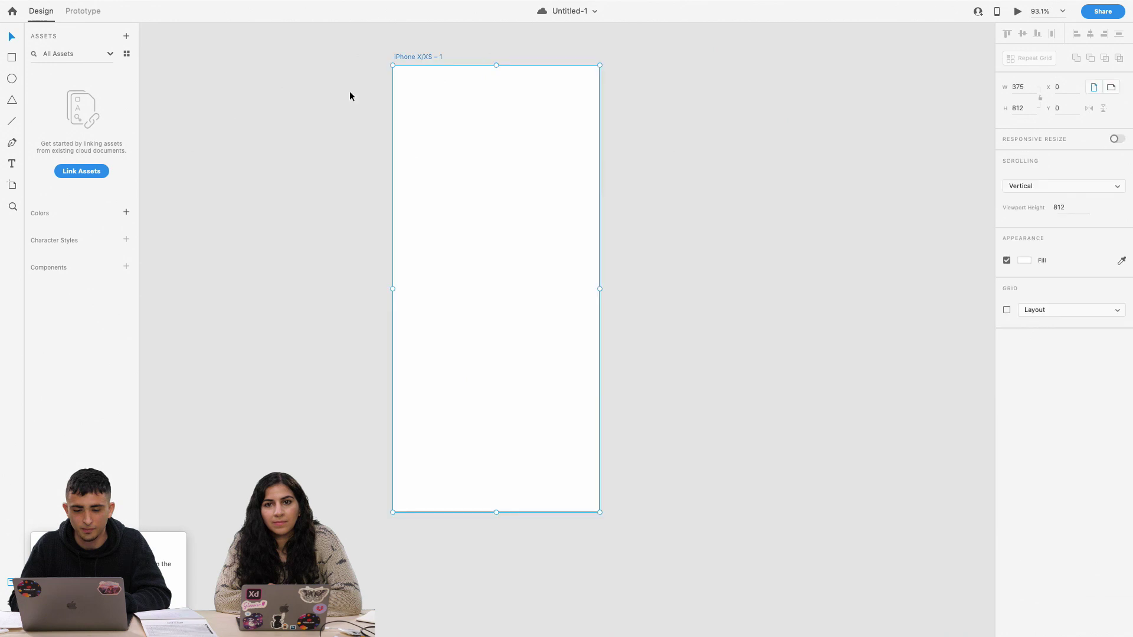
Add the text "MONEY" in bold near the upper-left corner of the iPhone X/XS artboard
{"action": "left_click", "coordinate": [12, 165]}
{"action": "left_click", "coordinate": [406, 86]}
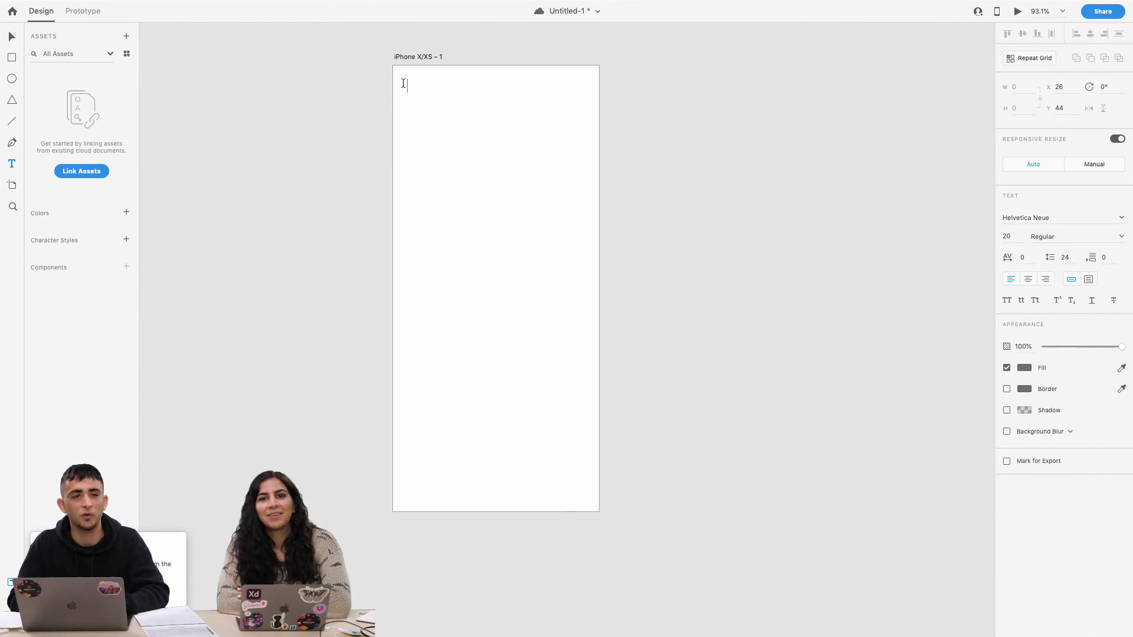
{"action": "type", "text": "MONW"}
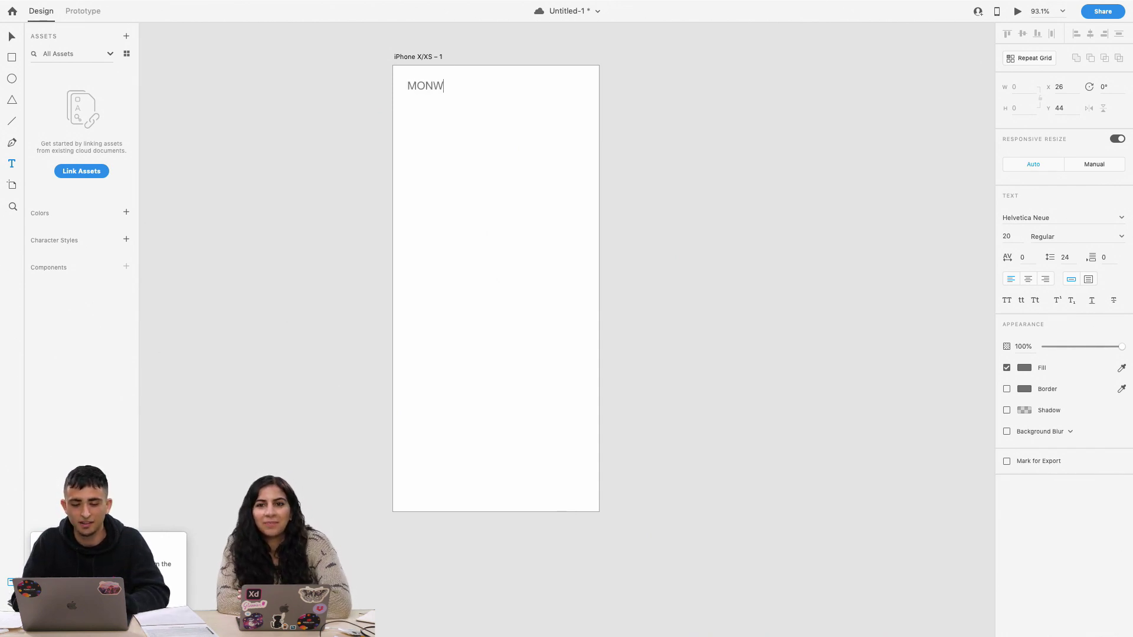
{"action": "key", "text": "BackSpace"}
{"action": "type", "text": "EY"}
{"action": "key", "text": "super+a"}
{"action": "key", "text": "super+b"}
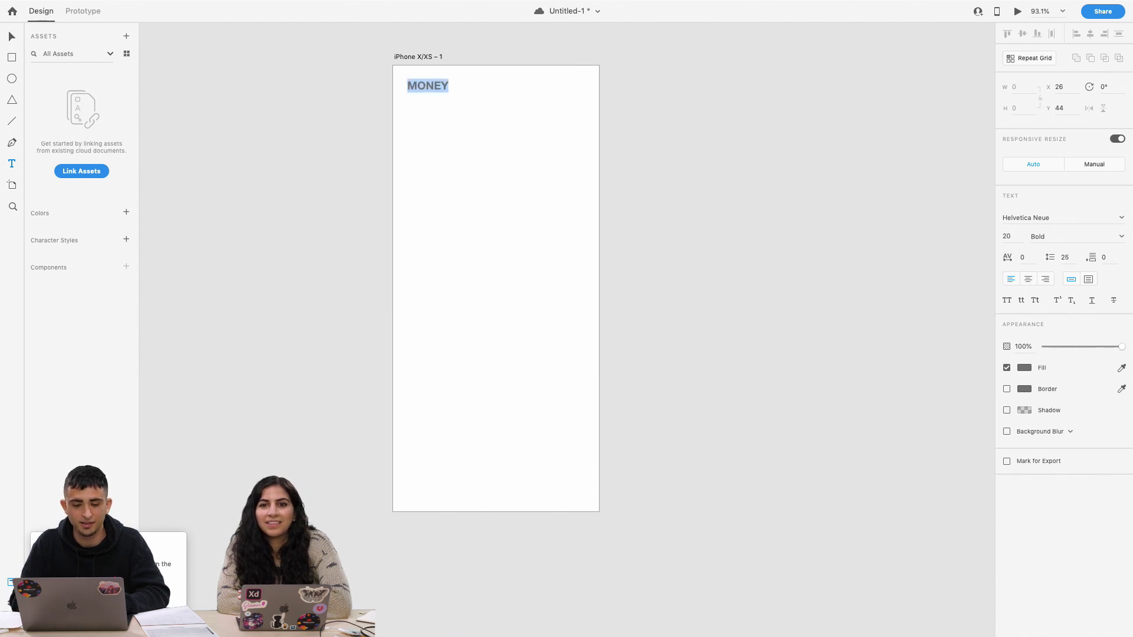
{"action": "key", "text": "Escape"}
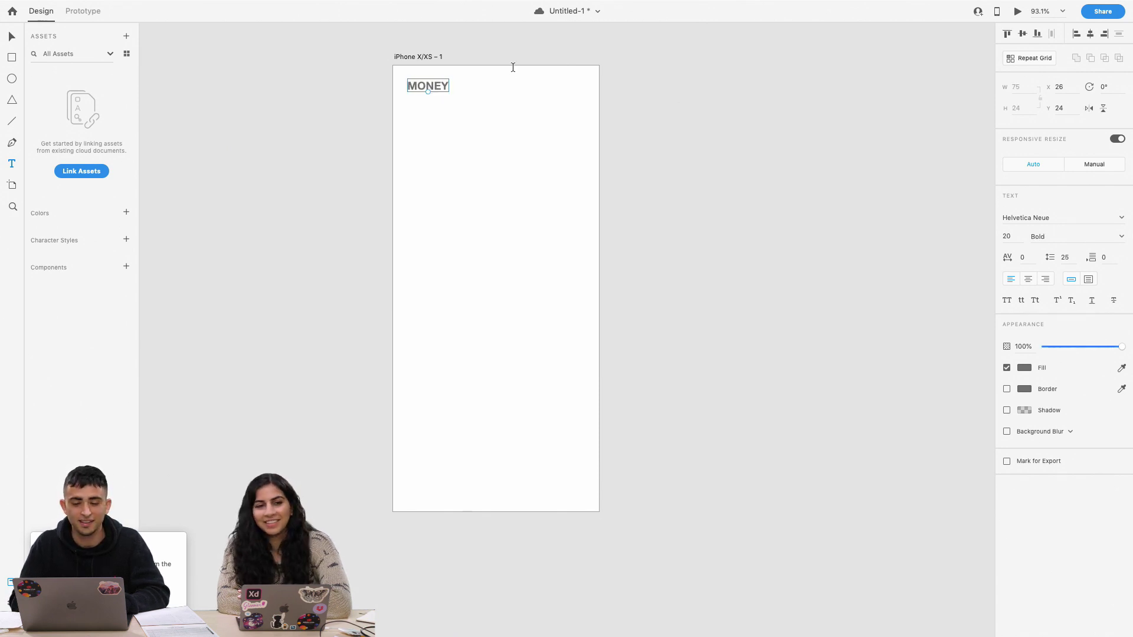
{"action": "left_click", "coordinate": [12, 36]}
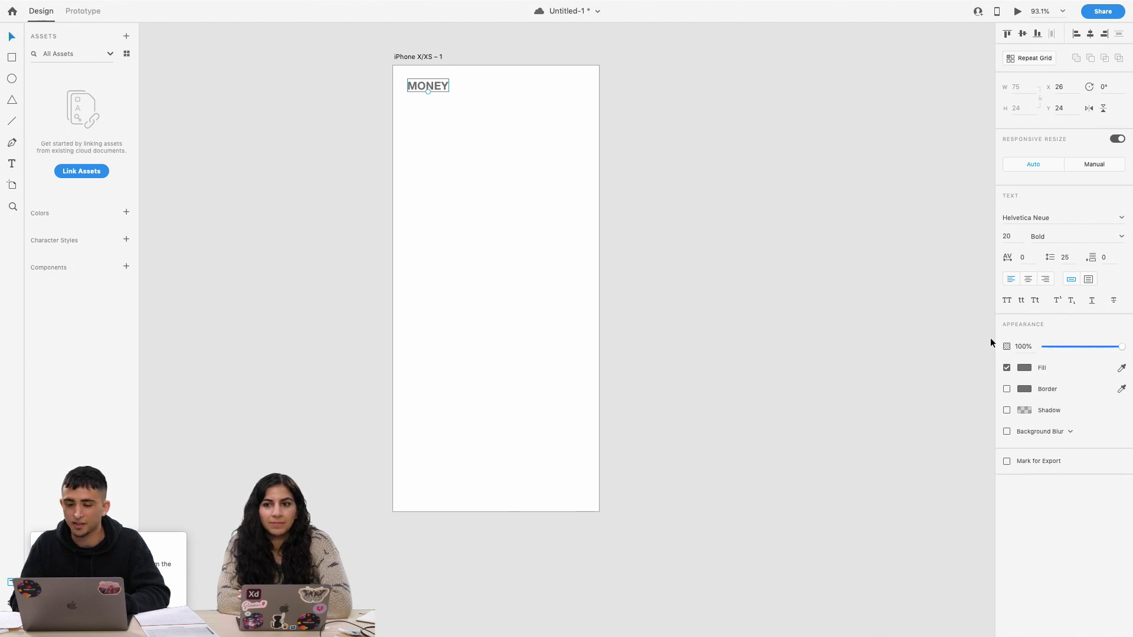
Set the fill color of the MONEY text to hex #333333
{"action": "left_click", "coordinate": [1025, 369]}
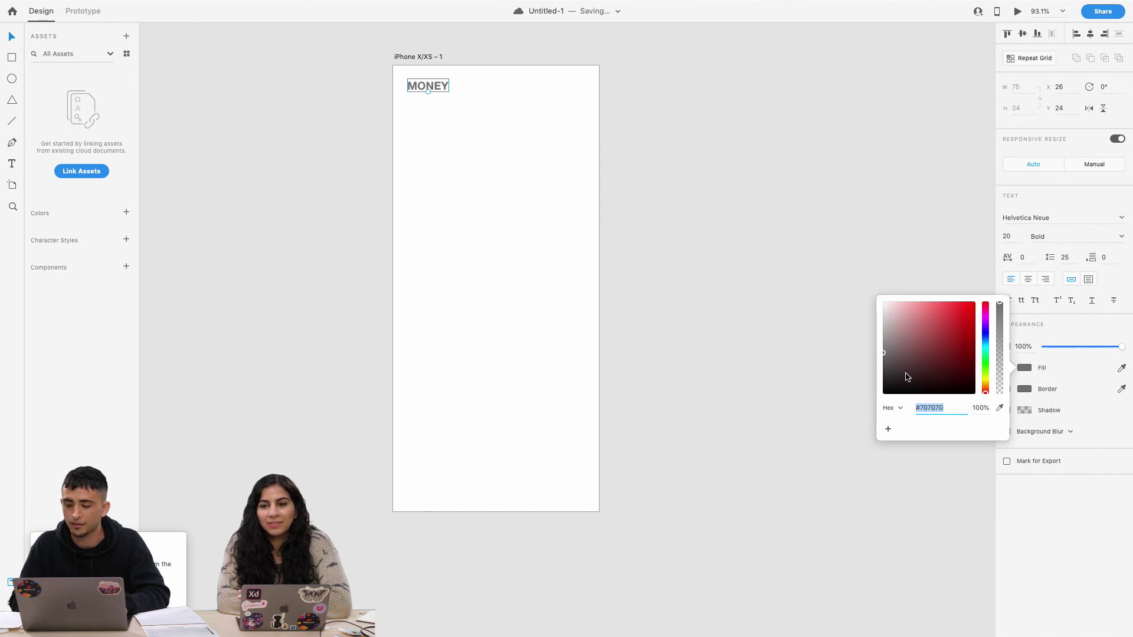
{"action": "type", "text": "333333"}
{"action": "key", "text": "Return"}
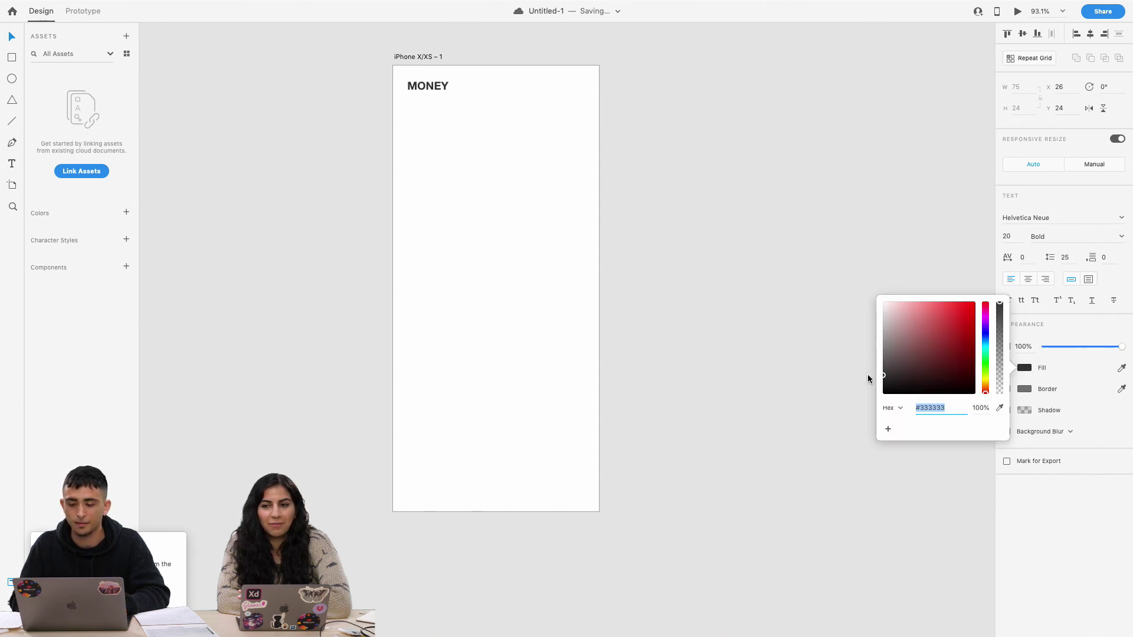
{"action": "left_click", "coordinate": [704, 184]}
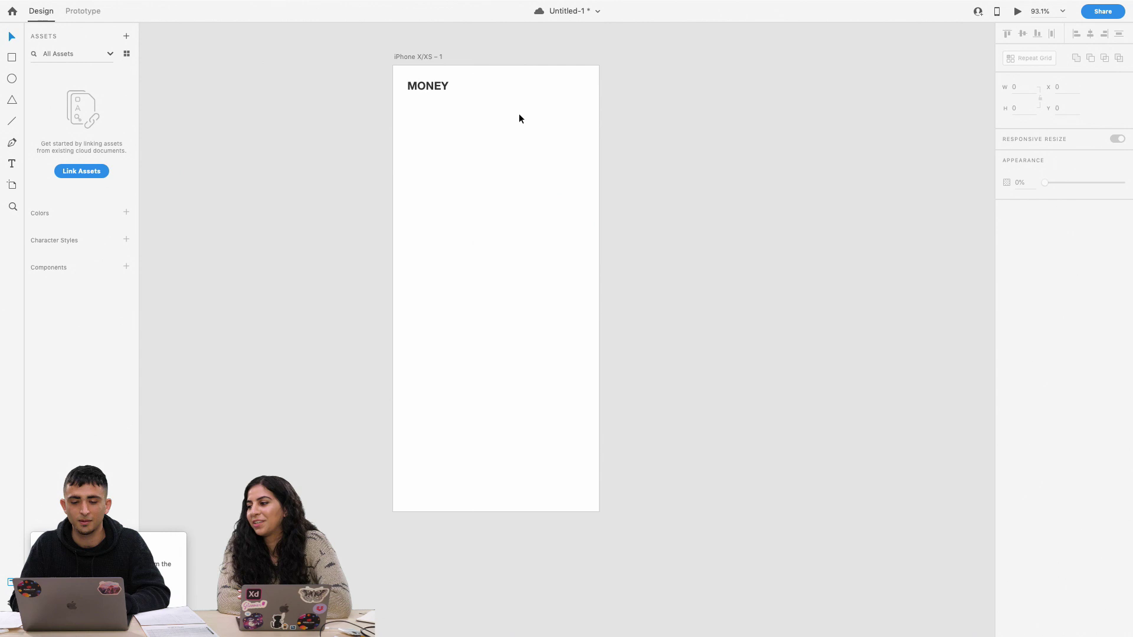
Nudge the MONEY text slightly upward on the artboard, keeping its X position at 26
{"action": "left_click", "coordinate": [435, 88]}
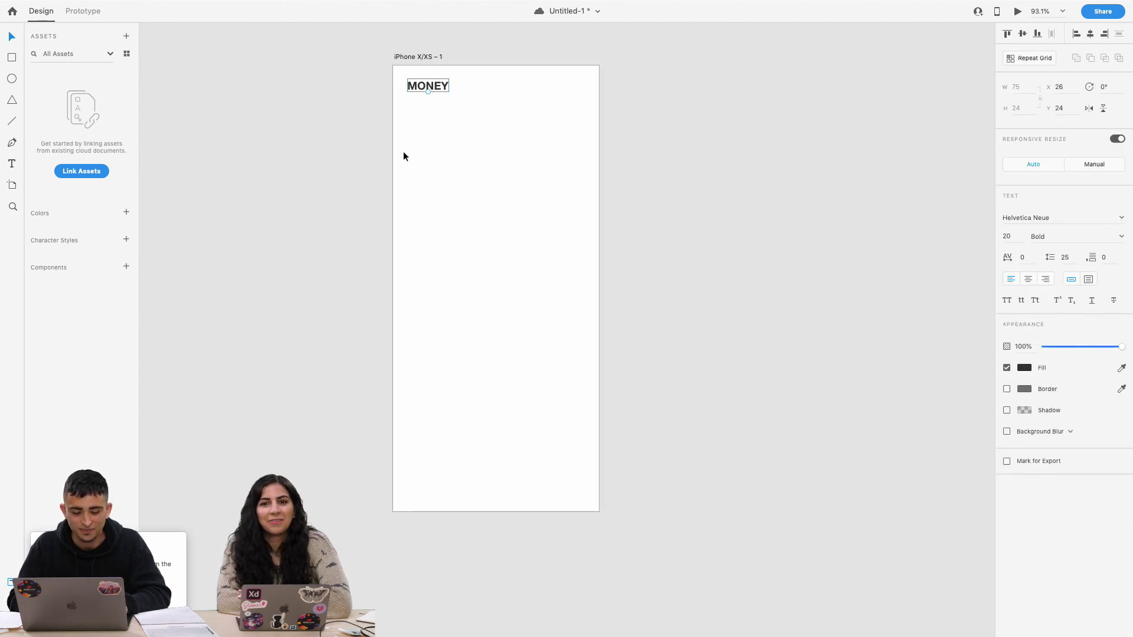
{"action": "left_click", "coordinate": [438, 134]}
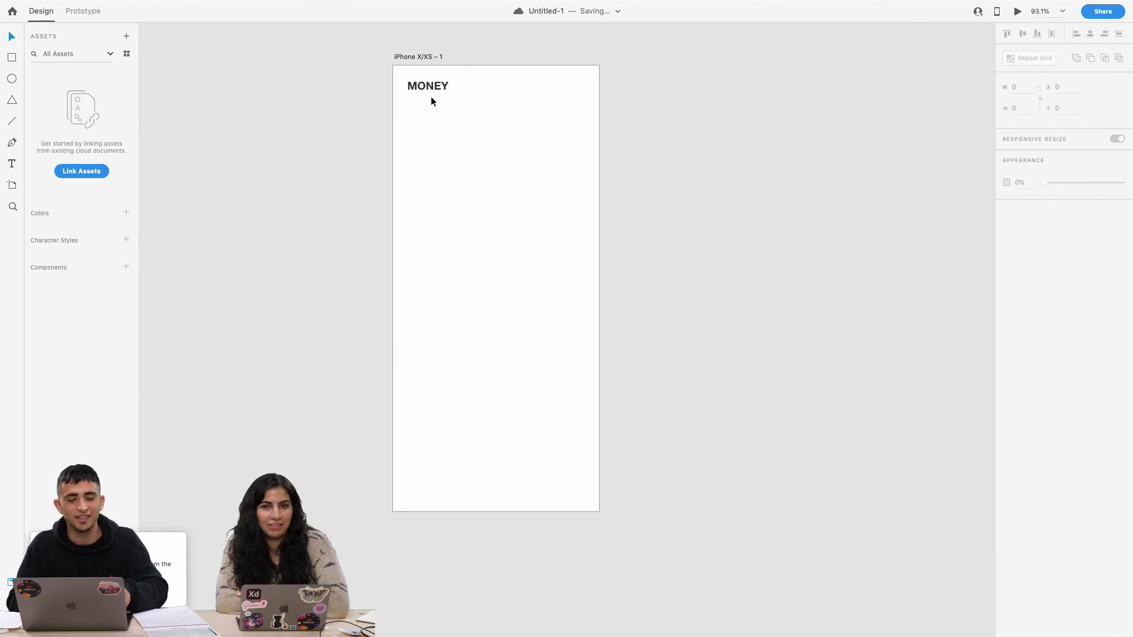
{"action": "left_click_drag", "start_coordinate": [437, 86], "coordinate": [437, 85]}
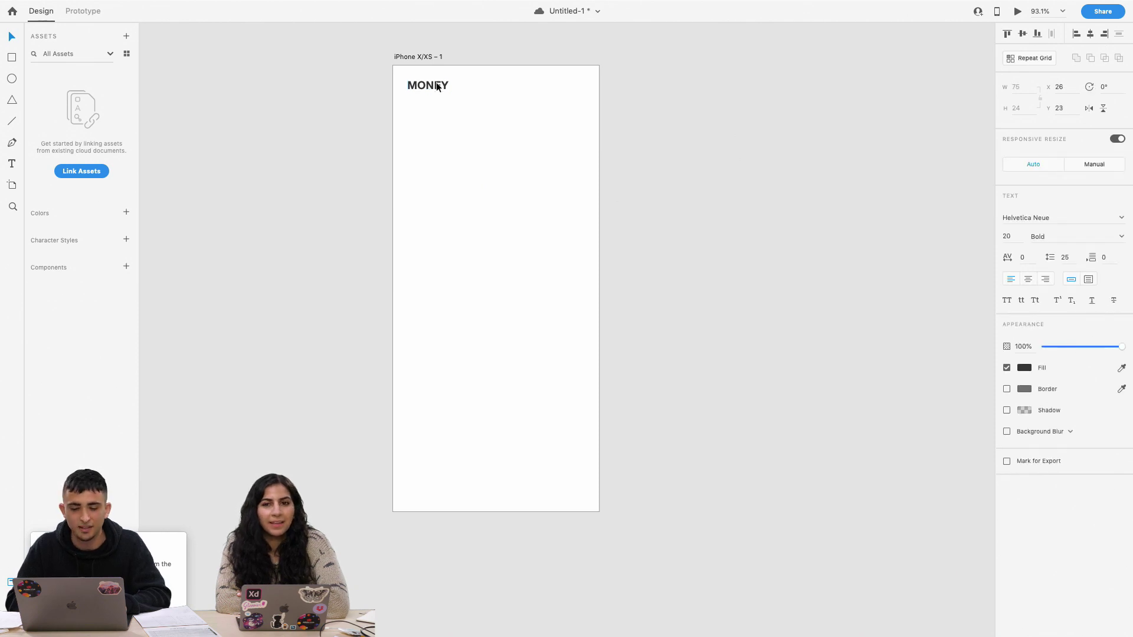
{"action": "left_click", "coordinate": [411, 110]}
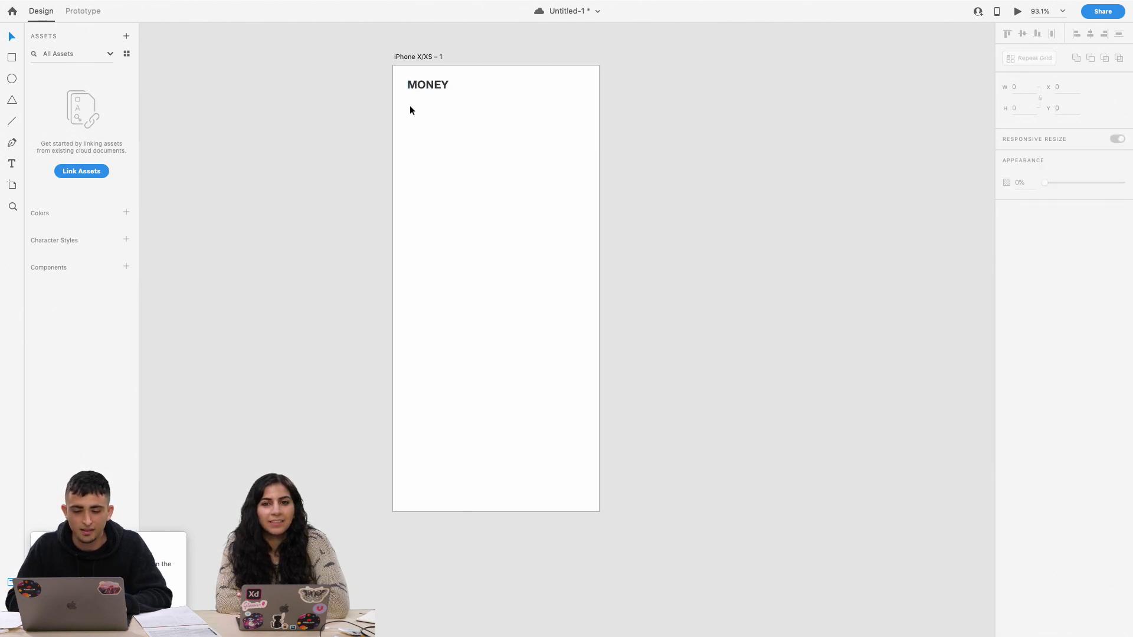
Add the text "Good Morning!" on two lines below MONEY, left-aligned with it at X 26
{"action": "left_click", "coordinate": [12, 167]}
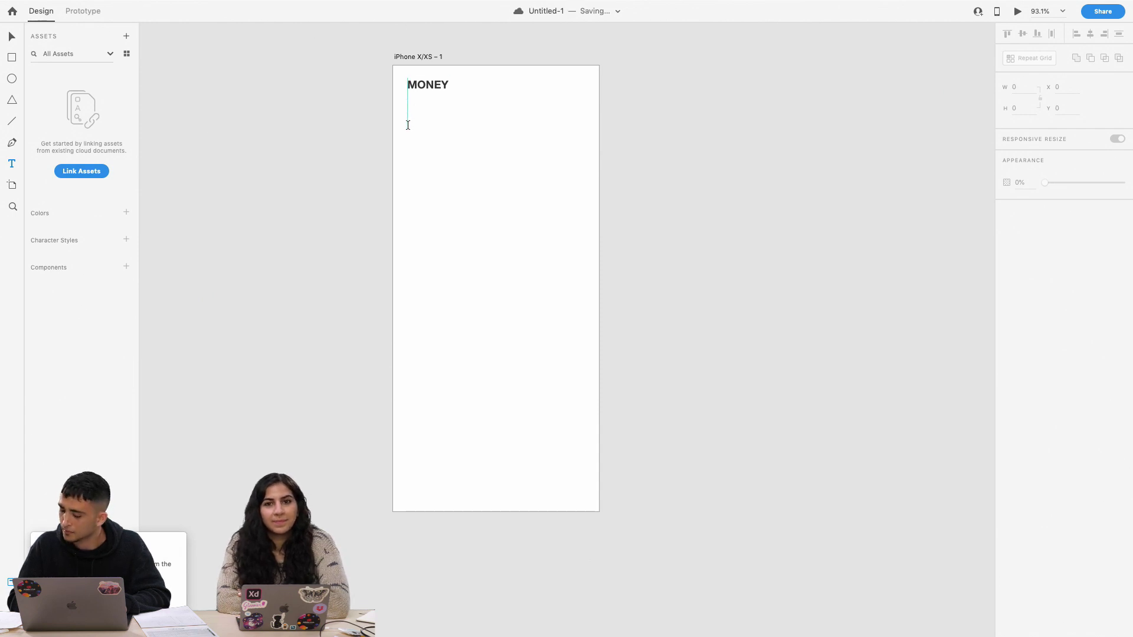
{"action": "left_click", "coordinate": [408, 125]}
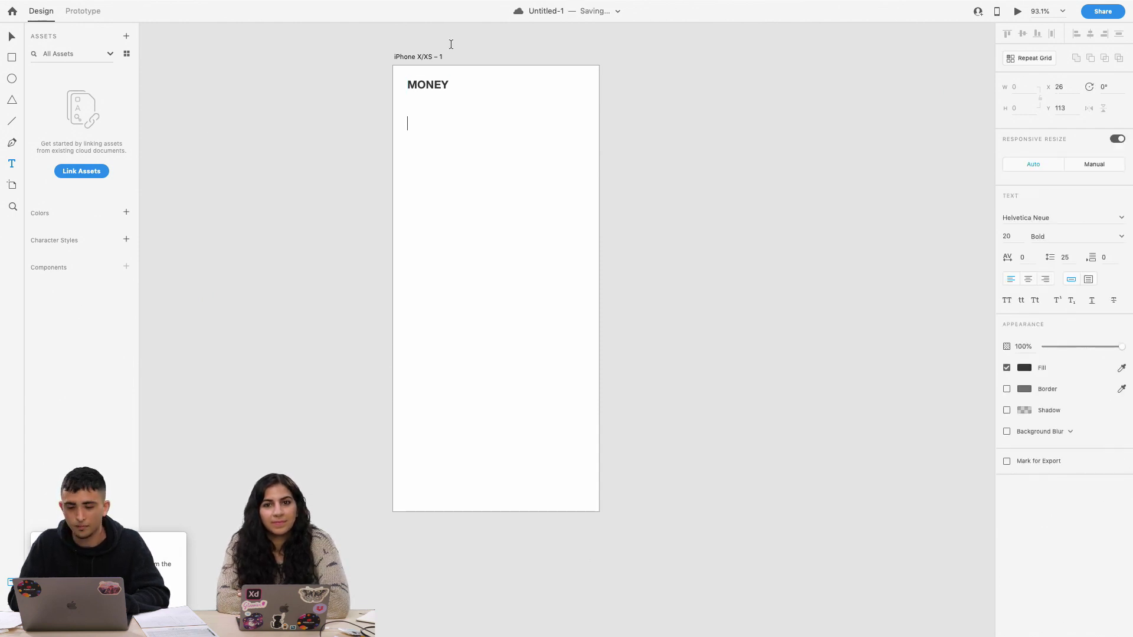
{"action": "type", "text": "Good Morning"}
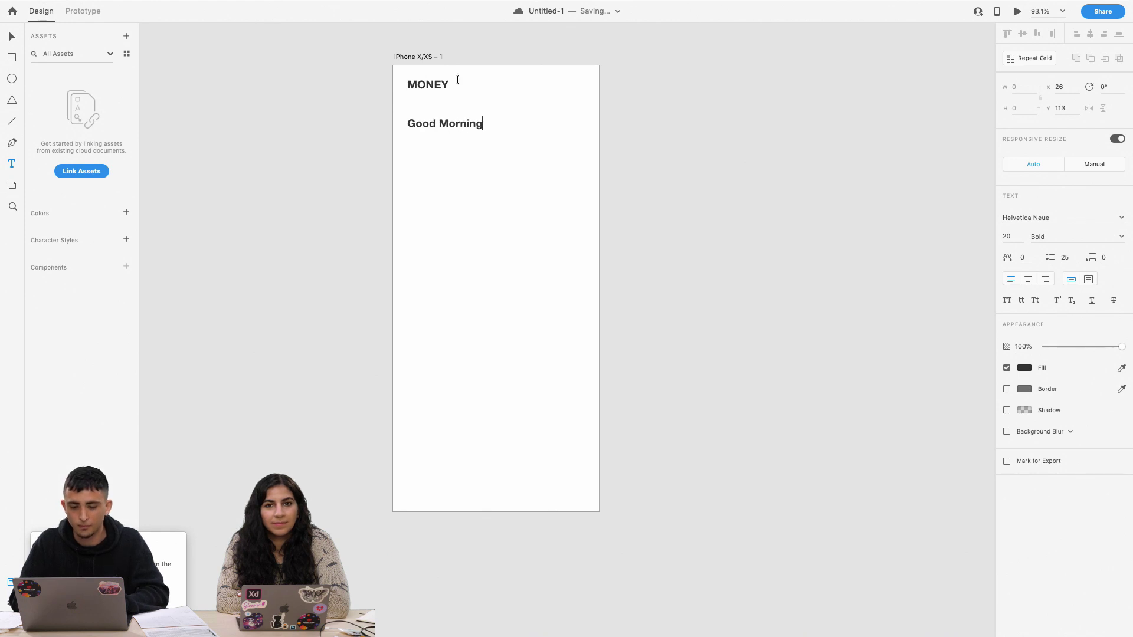
{"action": "left_click", "coordinate": [440, 123]}
{"action": "key", "text": "Return"}
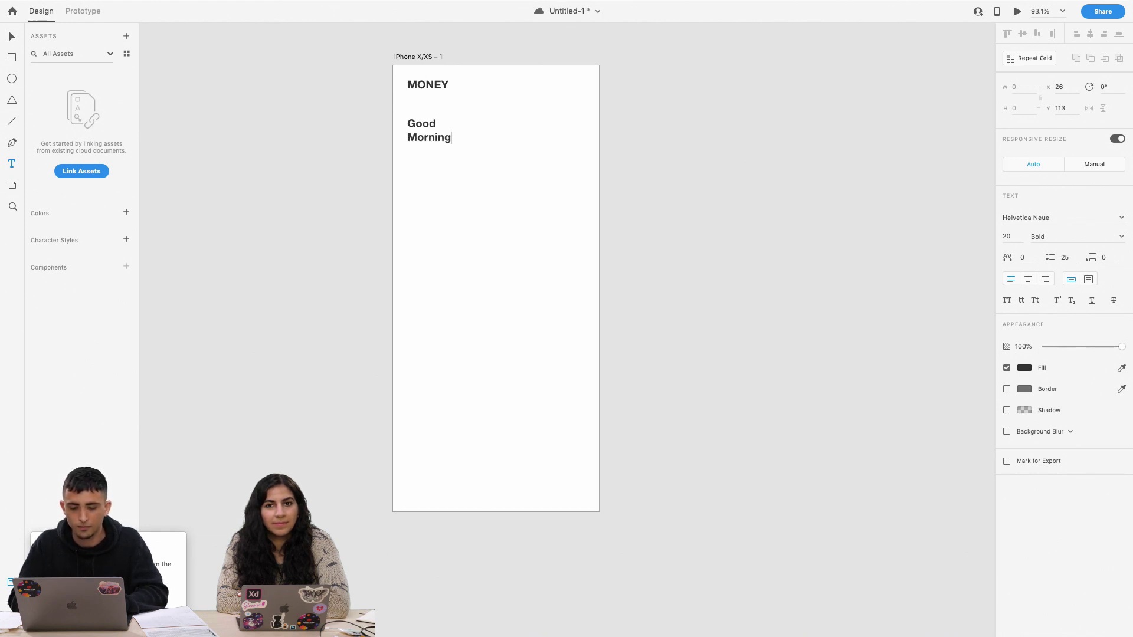
Set the whole "Good Morning!" text to size 34 with the Regular font weight
{"action": "key", "text": "super+a"}
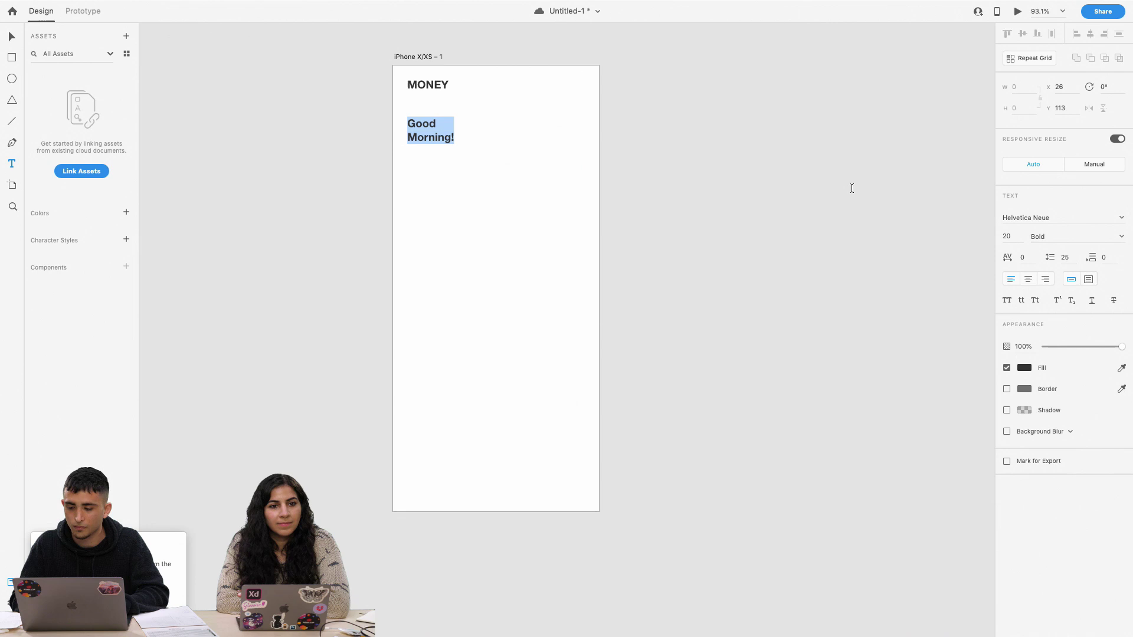
{"action": "left_click", "coordinate": [1011, 237]}
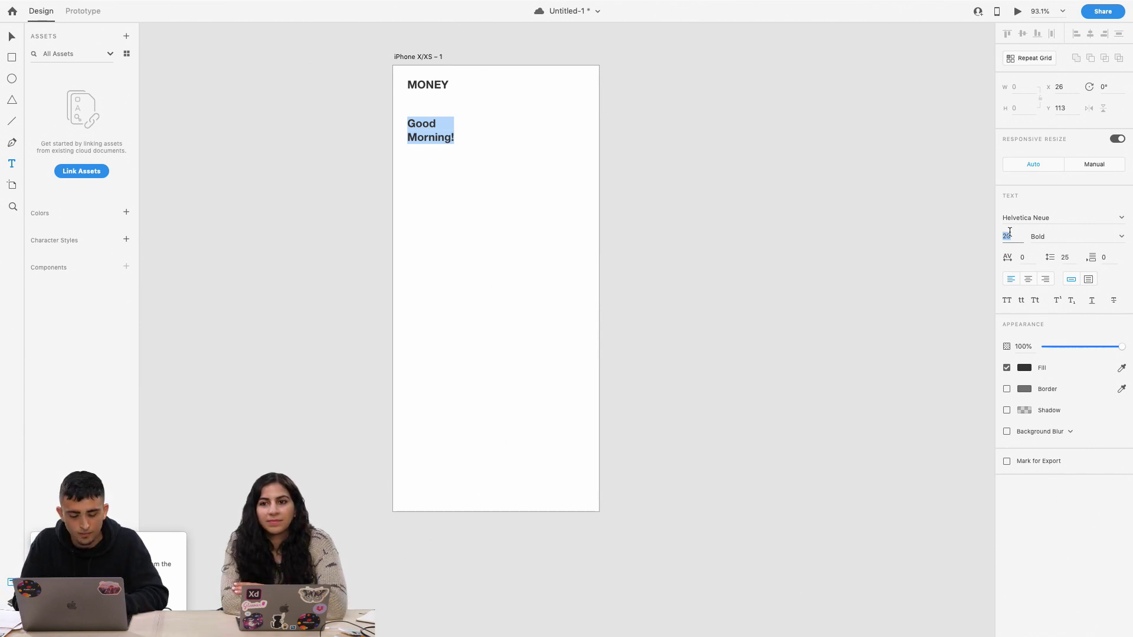
{"action": "type", "text": "34"}
{"action": "key", "text": "Tab"}
{"action": "type", "text": "Regular"}
{"action": "key", "text": "Return"}
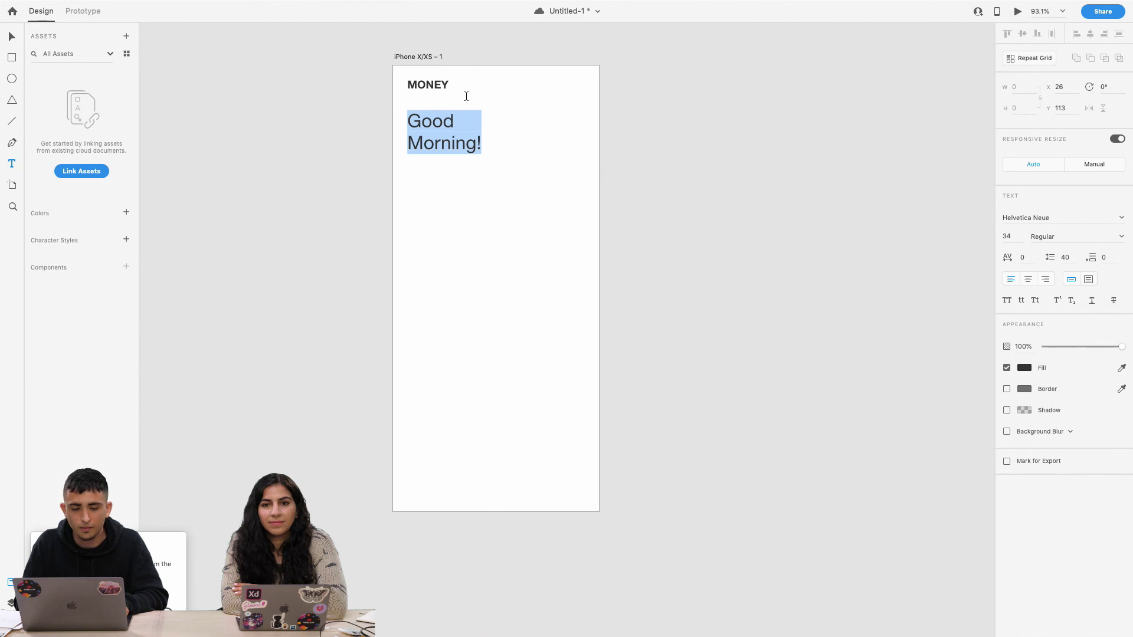
{"action": "left_click", "coordinate": [12, 37]}
{"action": "left_click", "coordinate": [361, 196]}
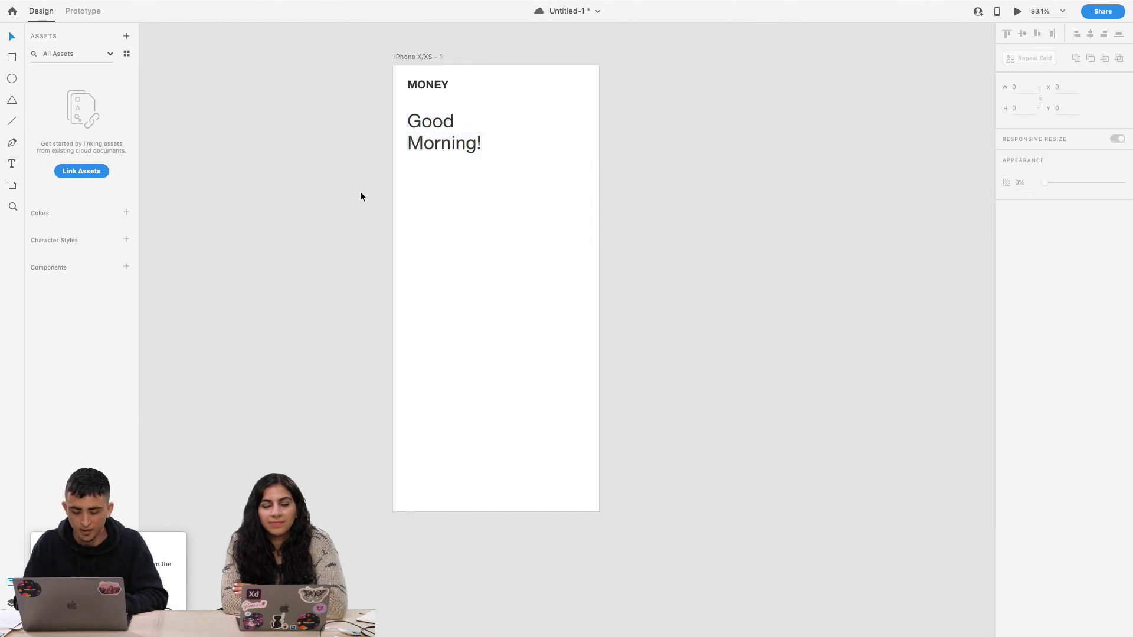
Move the "Good Morning!" text straight down to about Y 124, keeping its left edge aligned with MONEY
{"action": "left_click", "coordinate": [418, 144]}
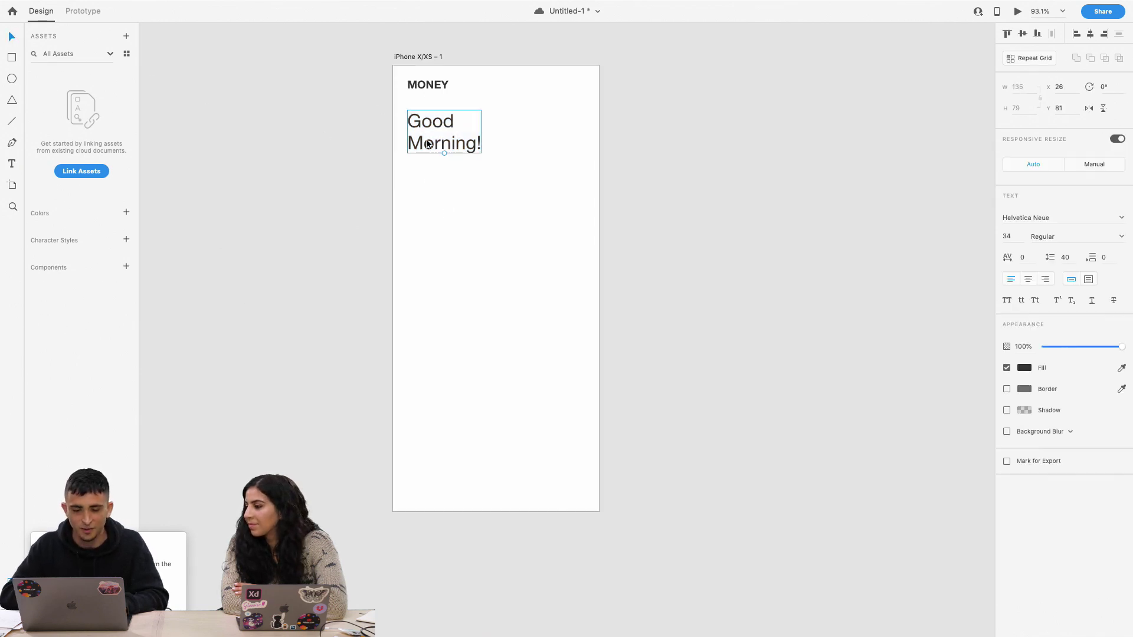
{"action": "left_click_drag", "start_coordinate": [418, 144], "coordinate": [422, 167]}
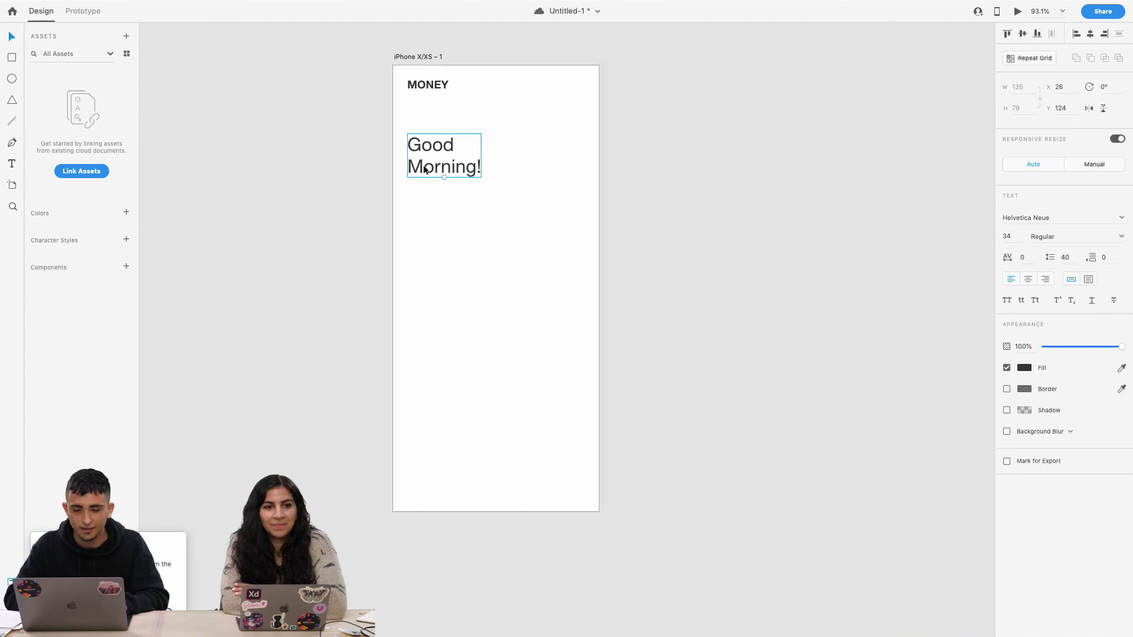
{"action": "left_click", "coordinate": [463, 213]}
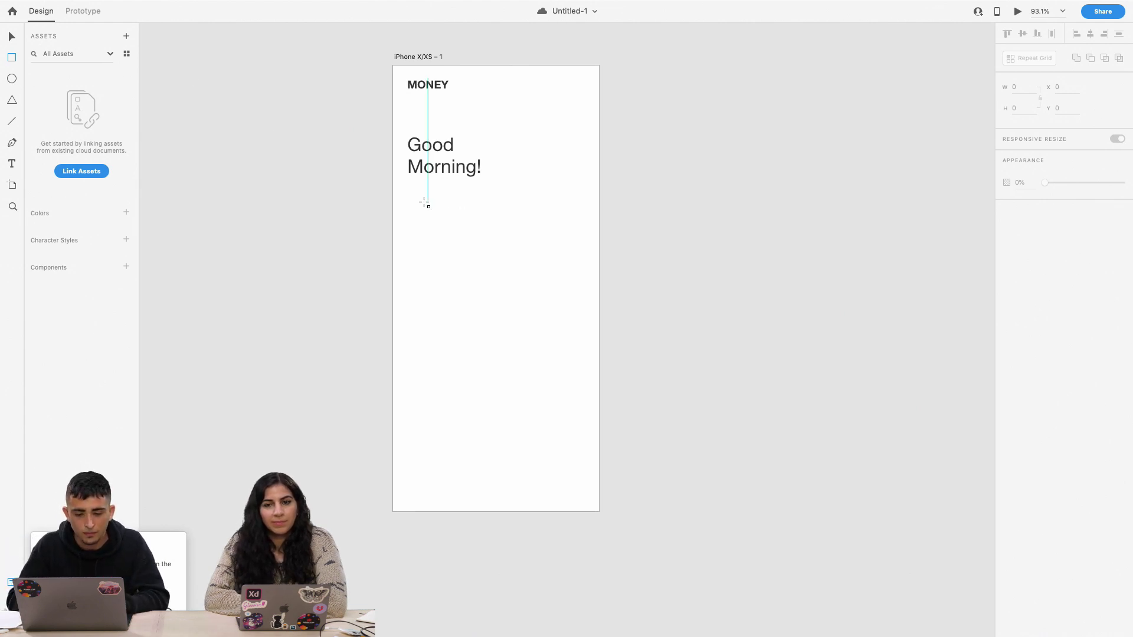
Draw a rectangle about 321 wide and 60 high below "Good Morning!", aligned with the text's left edge
{"action": "mouse_move", "coordinate": [409, 189]}
{"action": "left_mouse_down"}
{"action": "mouse_move", "coordinate": [524, 231]}
{"action": "mouse_move", "coordinate": [568, 234]}
{"action": "mouse_move", "coordinate": [583, 221]}
{"action": "left_mouse_up"}
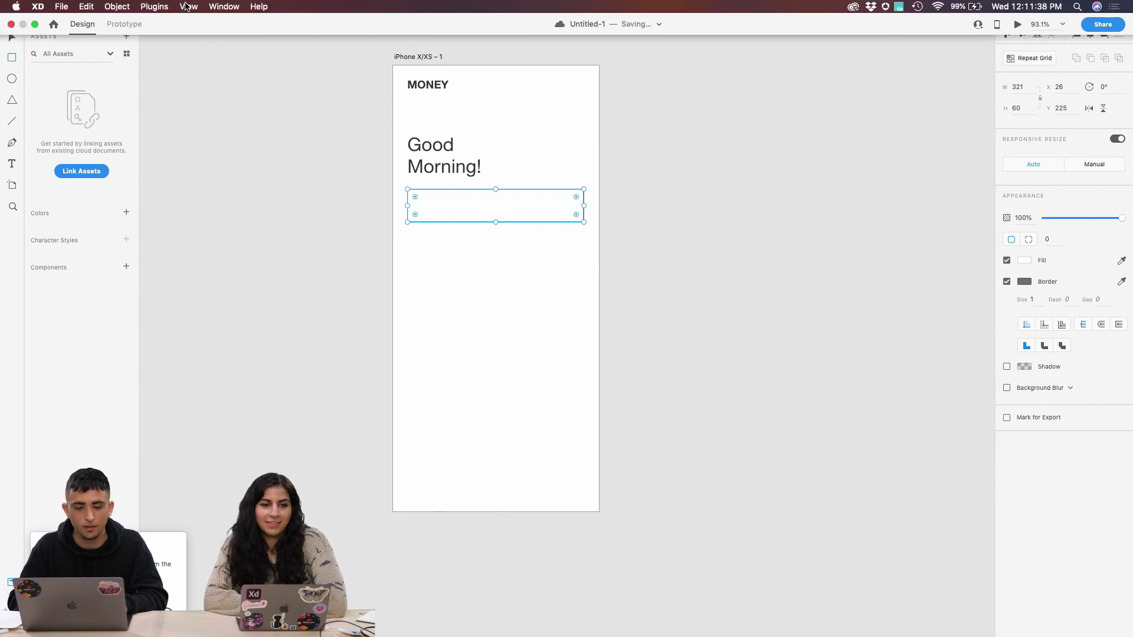
{"action": "left_click", "coordinate": [187, 6]}
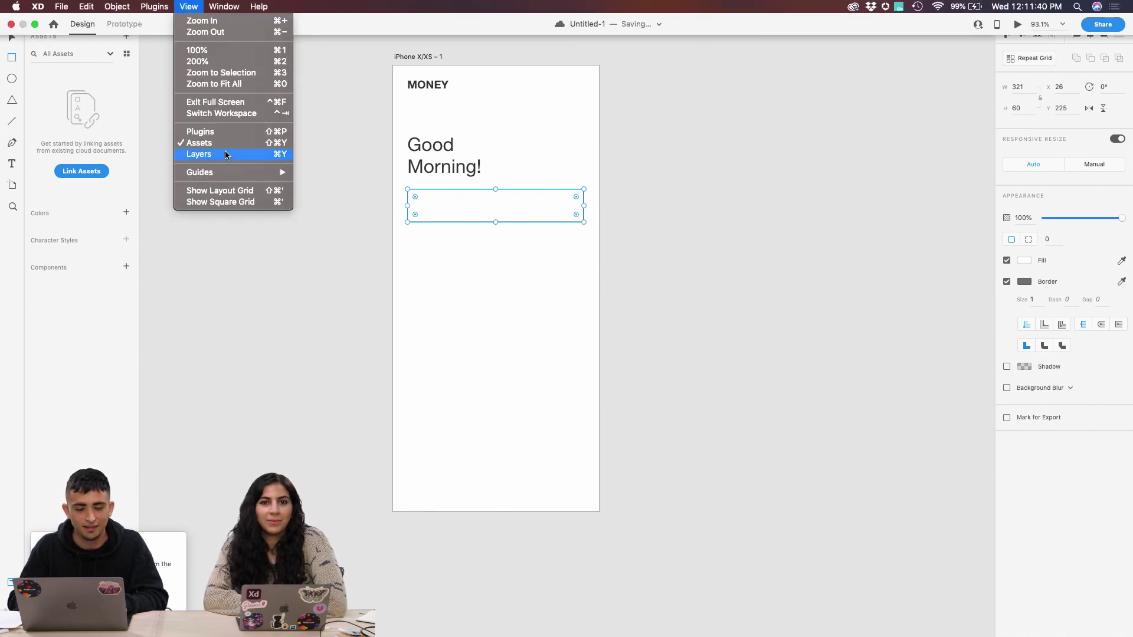
{"action": "mouse_move", "coordinate": [245, 172]}
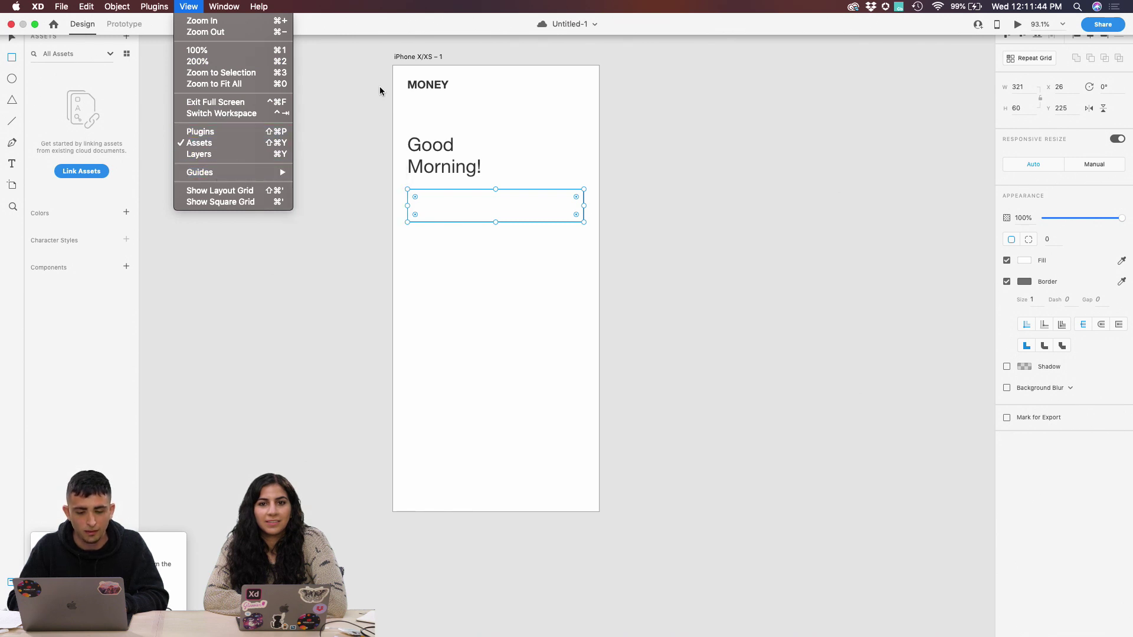
{"action": "left_click", "coordinate": [366, 108]}
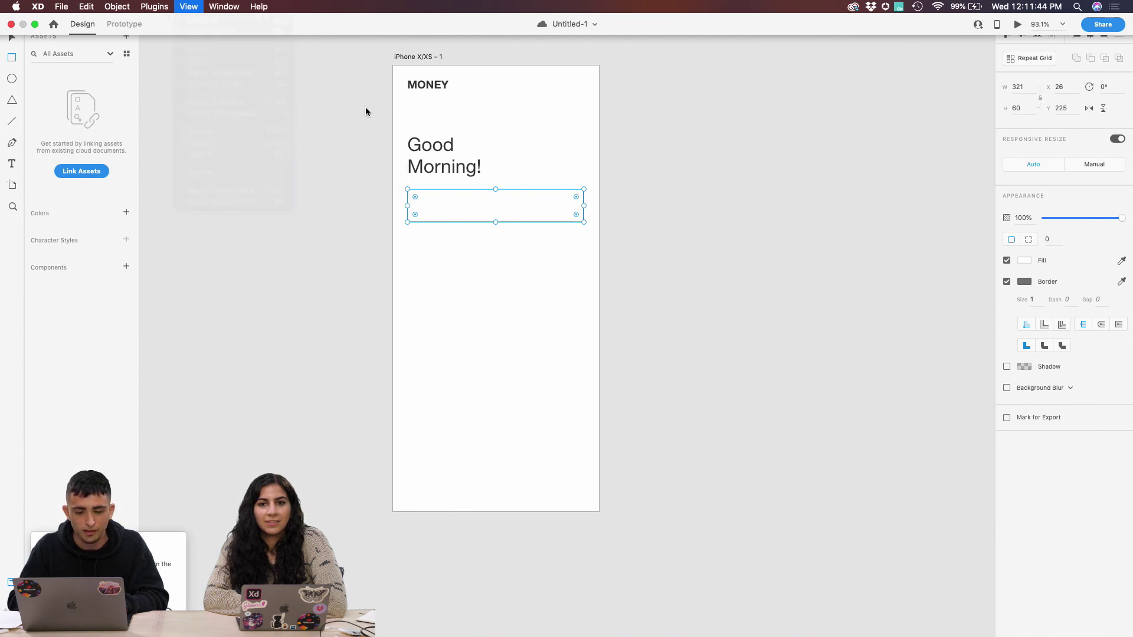
Show the four-column layout grid on the iPhone X/XS – 1 artboard
{"action": "left_click", "coordinate": [13, 37]}
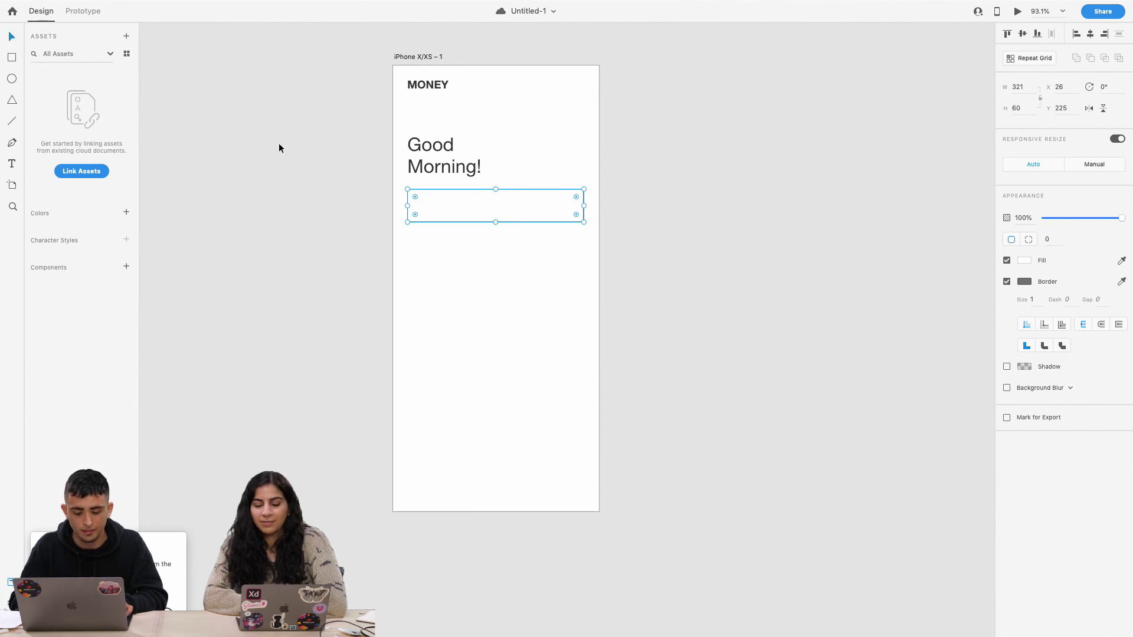
{"action": "left_click", "coordinate": [441, 168]}
{"action": "key", "text": "Escape"}
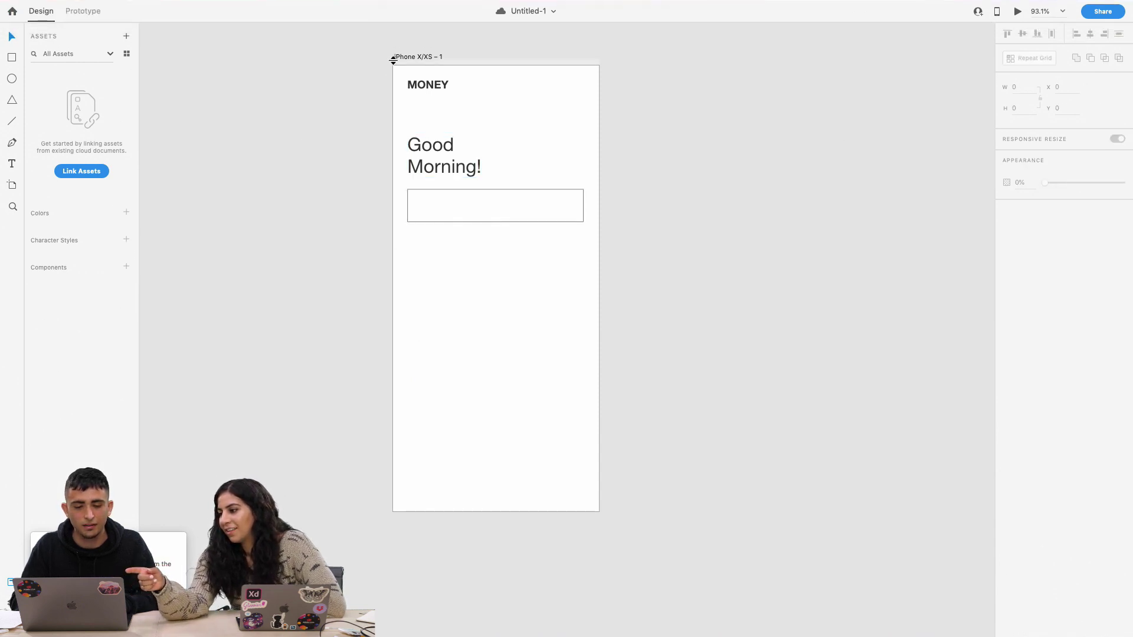
{"action": "left_click", "coordinate": [423, 57]}
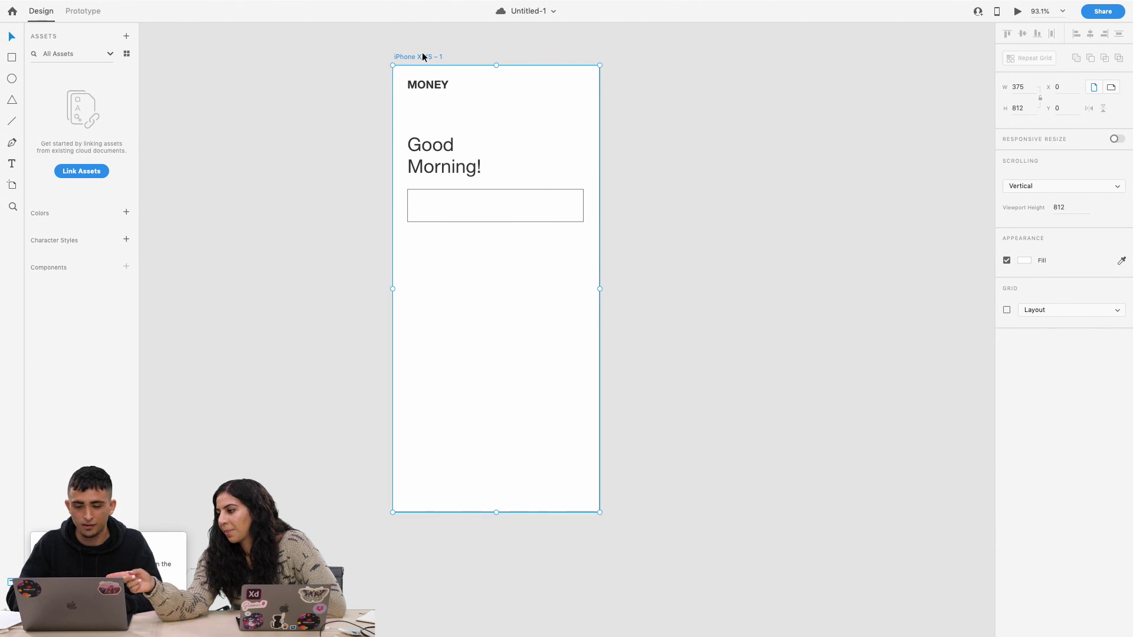
{"action": "key", "text": "super+shift+apostrophe"}
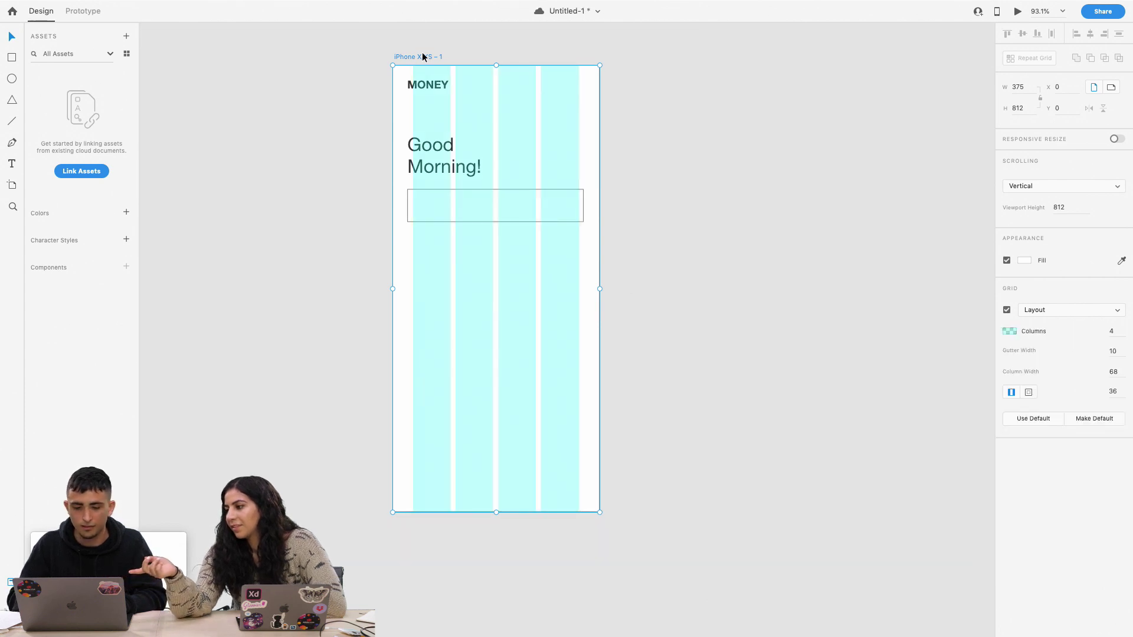
{"action": "key", "text": "super+shift+apostrophe"}
{"action": "key", "text": "super+shift+apostrophe"}
Shift MONEY and "Good Morning!" right to the edge of the first grid column, with the greeting at X 36, and hide the grid
{"action": "left_click", "coordinate": [430, 85]}
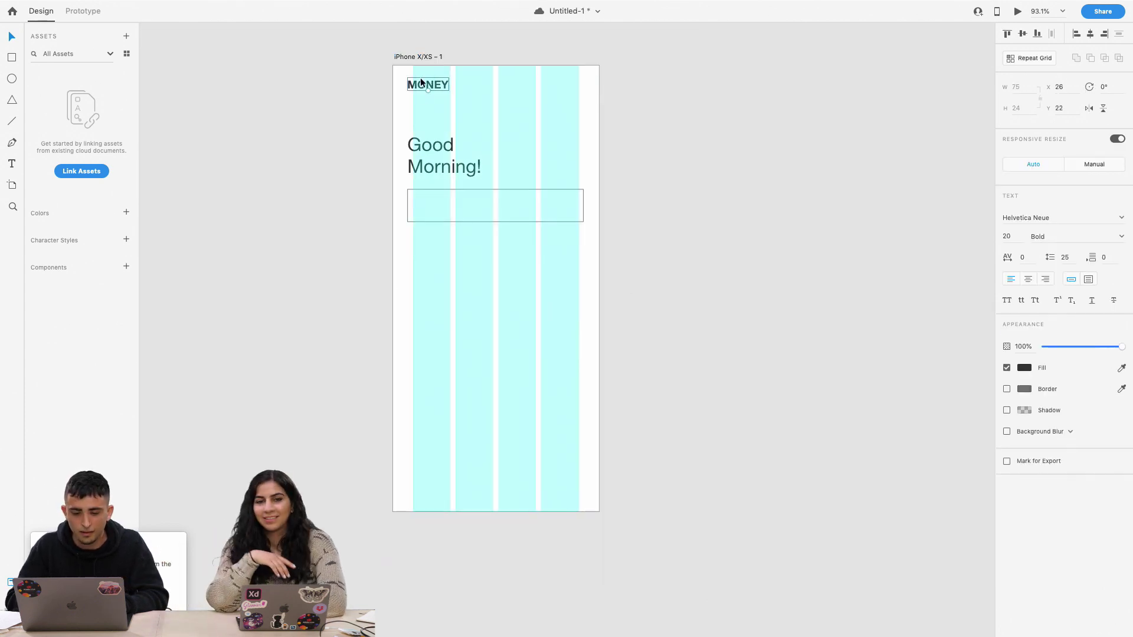
{"action": "left_click", "coordinate": [431, 147]}
{"action": "key", "text": "shift+Right"}
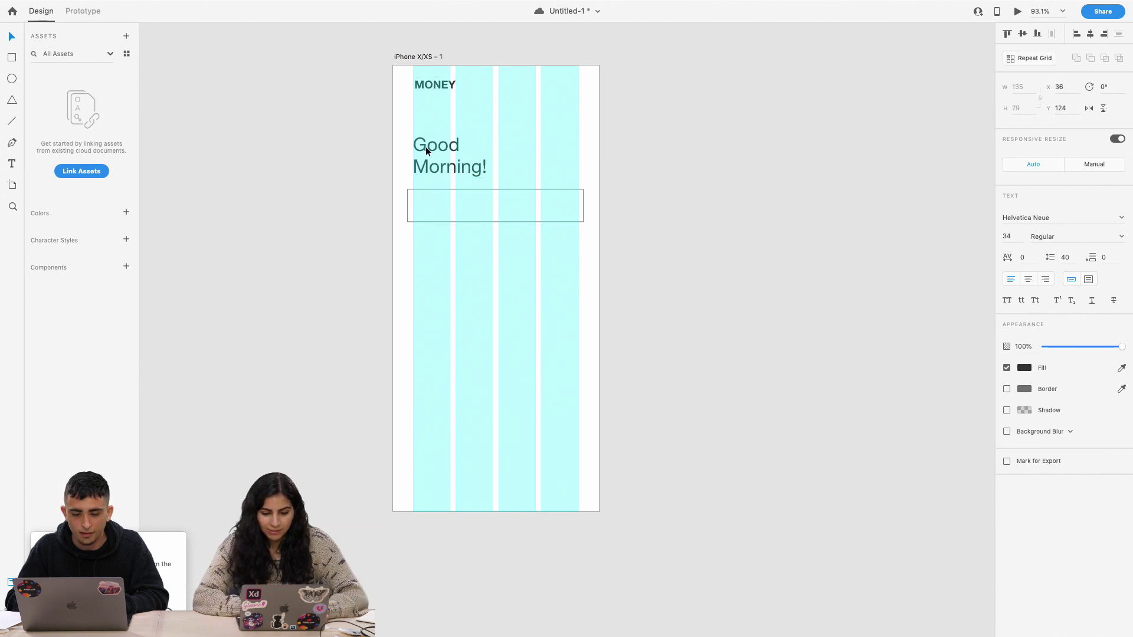
{"action": "key", "text": "super+shift+apostrophe"}
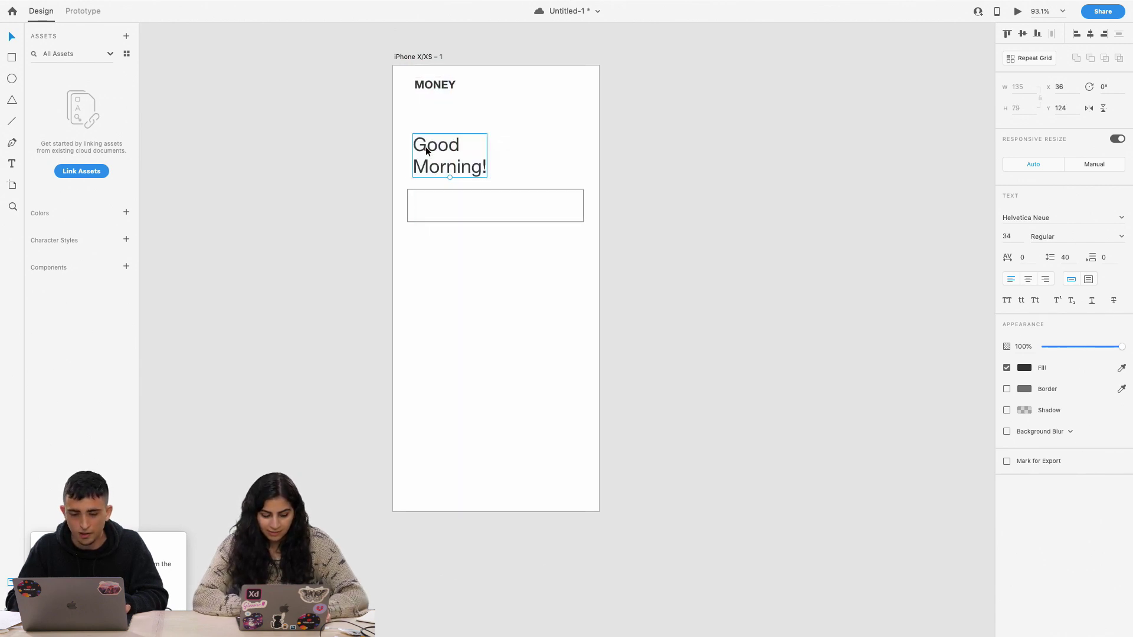
Move the rectangle right to X 39 and shorten it to about 299 wide, ending at the last column of the layout grid
{"action": "left_click_drag", "start_coordinate": [421, 192], "coordinate": [430, 192]}
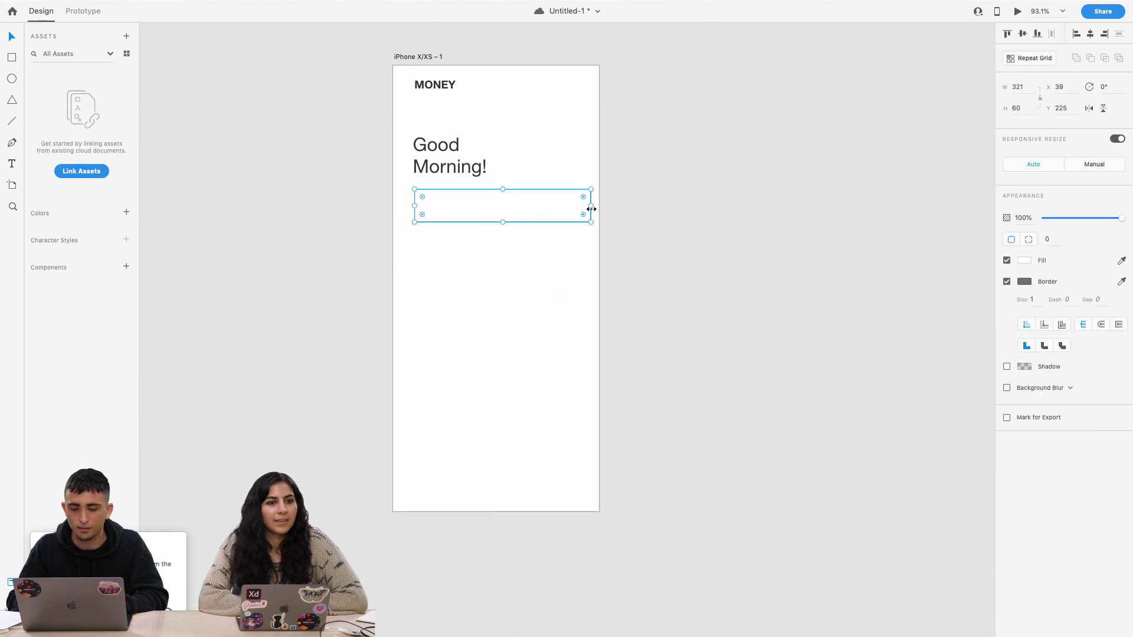
{"action": "key", "text": "super+shift+apostrophe"}
{"action": "left_click_drag", "start_coordinate": [591, 205], "coordinate": [580, 206]}
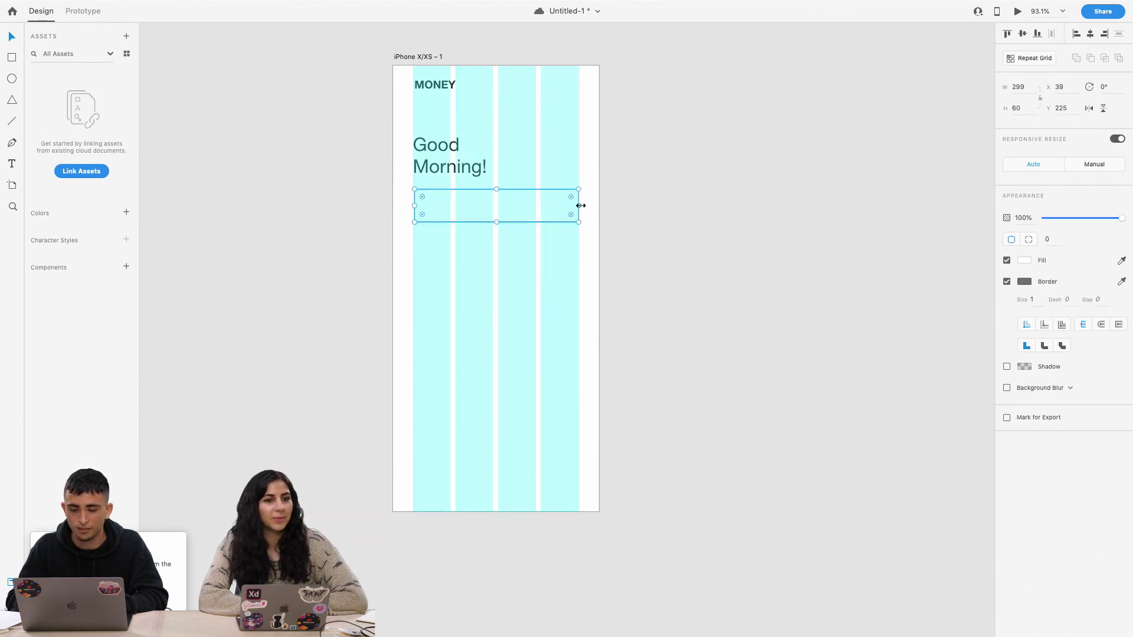
{"action": "key", "text": "super+shift+apostrophe"}
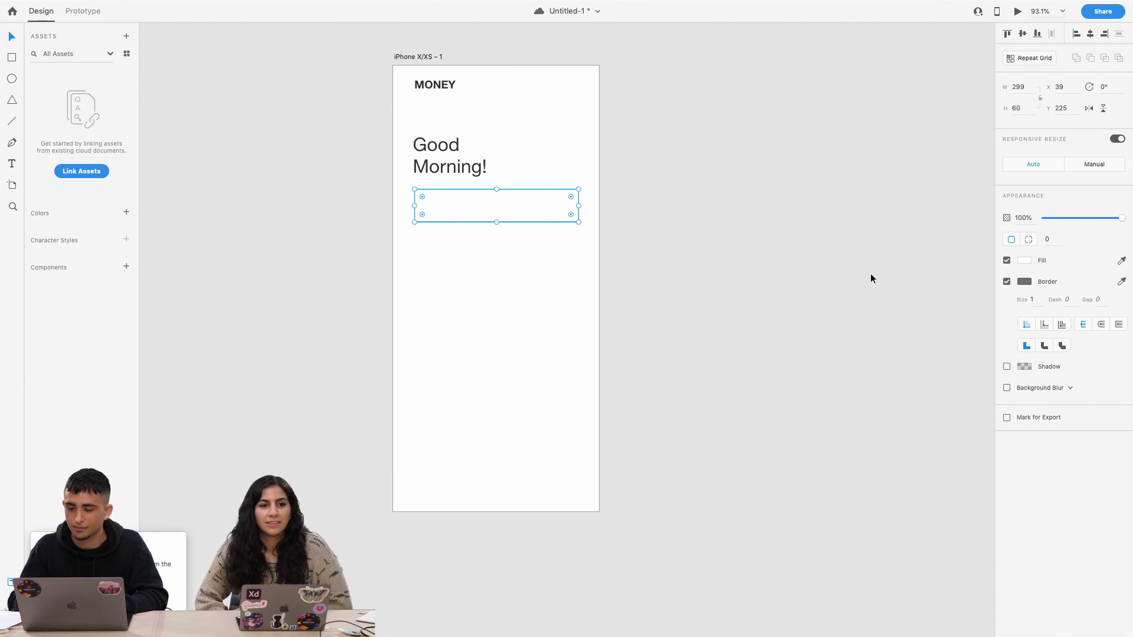
Round the rectangle's corners with a radius of 5, keeping its border on
{"action": "left_click", "coordinate": [1007, 282]}
{"action": "left_click", "coordinate": [1007, 282]}
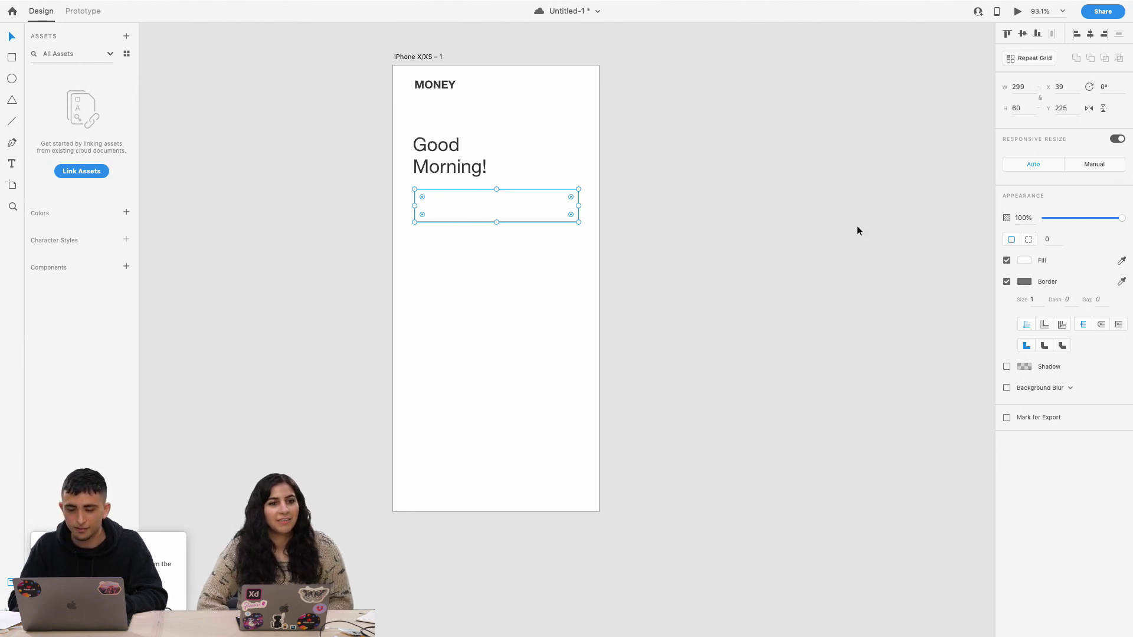
{"action": "left_click", "coordinate": [1047, 239]}
{"action": "type", "text": "5"}
{"action": "key", "text": "Return"}
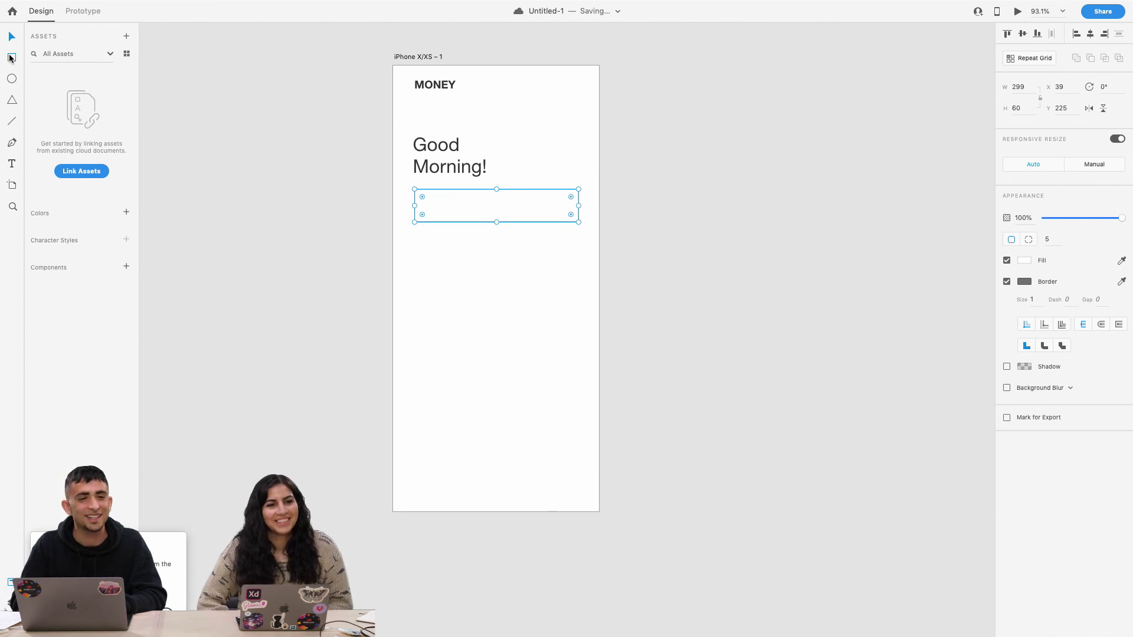
{"action": "left_click", "coordinate": [10, 39]}
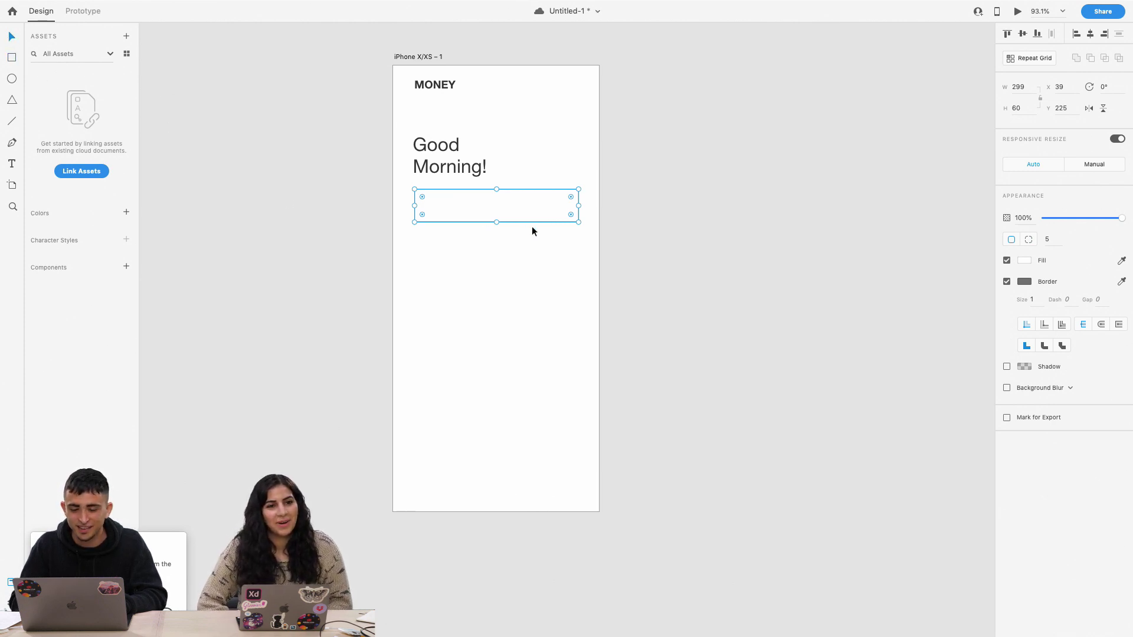
Make the rectangle 55 high at Y 238 and stack two evenly spaced copies below it, the lowest at Y 378
{"action": "left_click_drag", "start_coordinate": [533, 222], "coordinate": [514, 273]}
{"action": "left_click", "coordinate": [521, 186]}
{"action": "left_click", "coordinate": [508, 201]}
{"action": "left_click", "coordinate": [511, 284]}
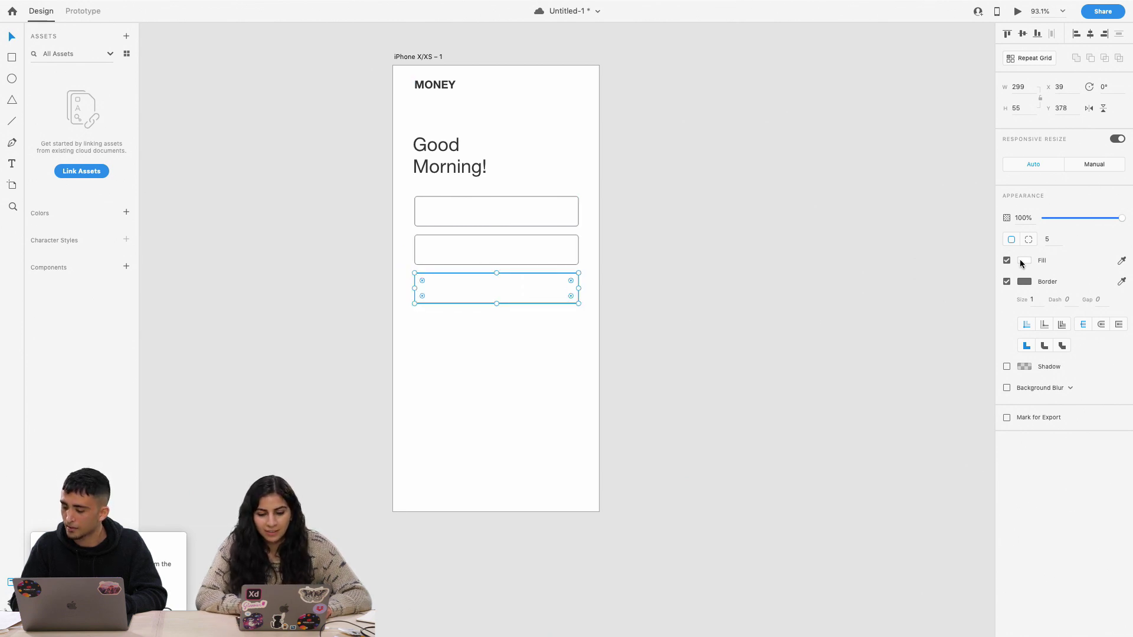
Shorten the third rectangle from its left side to about 224 wide at X 114, and fill the freed space with a small squarish copy
{"action": "left_click_drag", "start_coordinate": [416, 289], "coordinate": [450, 291]}
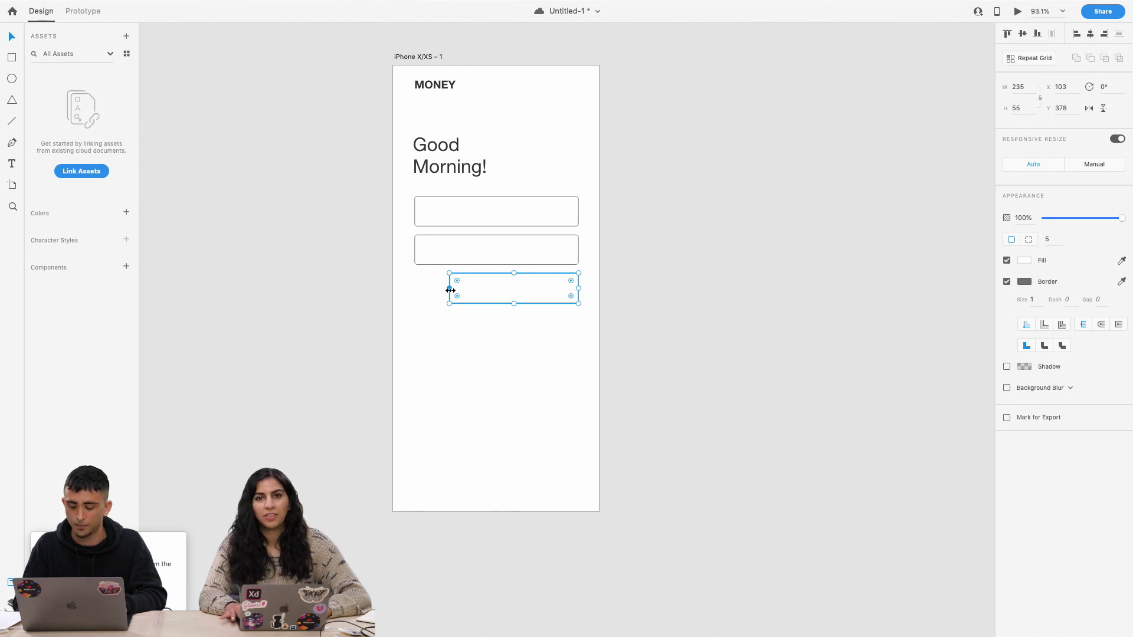
{"action": "key", "text": "super+apostrophe"}
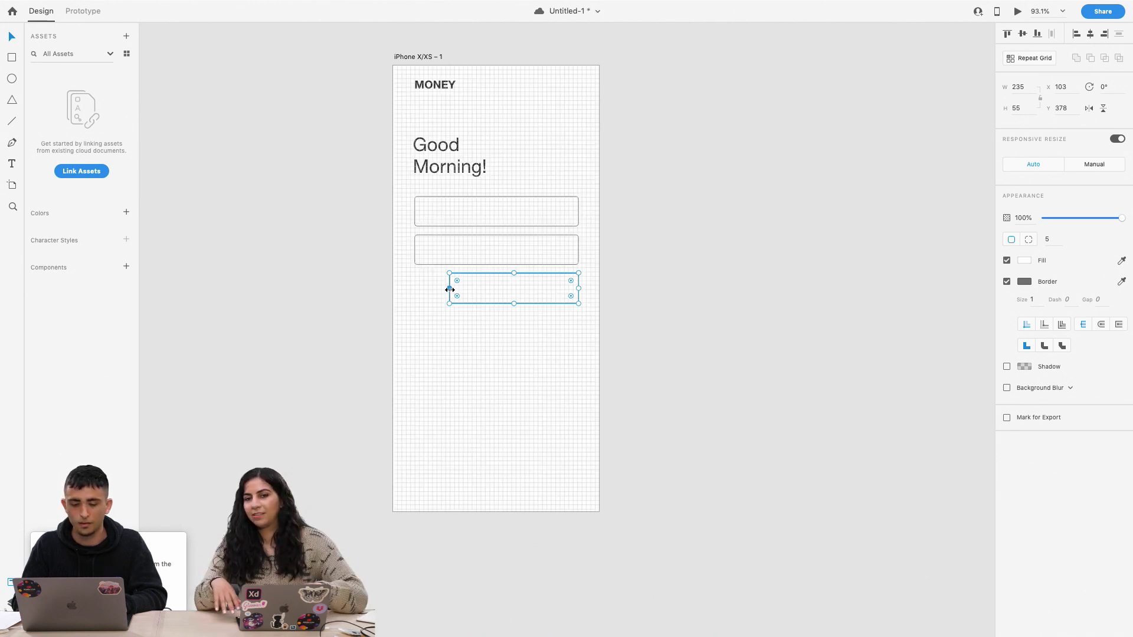
{"action": "left_click_drag", "start_coordinate": [450, 289], "coordinate": [446, 289]}
{"action": "left_click", "coordinate": [426, 203]}
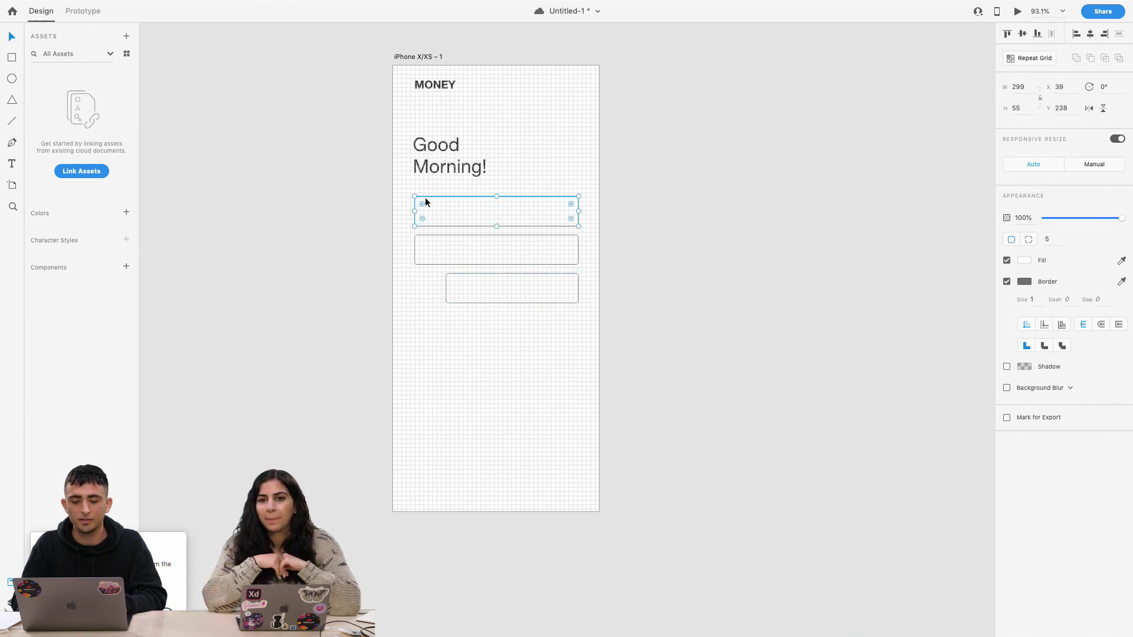
{"action": "left_click", "coordinate": [551, 140]}
{"action": "left_click", "coordinate": [451, 147]}
{"action": "left_click", "coordinate": [579, 137]}
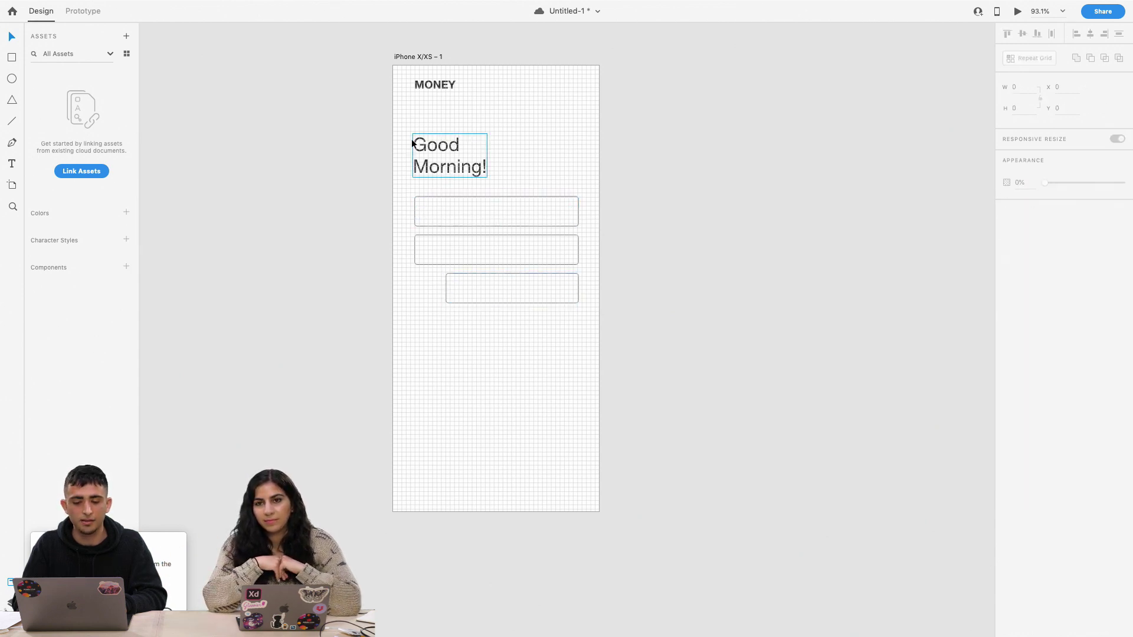
{"action": "left_click", "coordinate": [456, 283]}
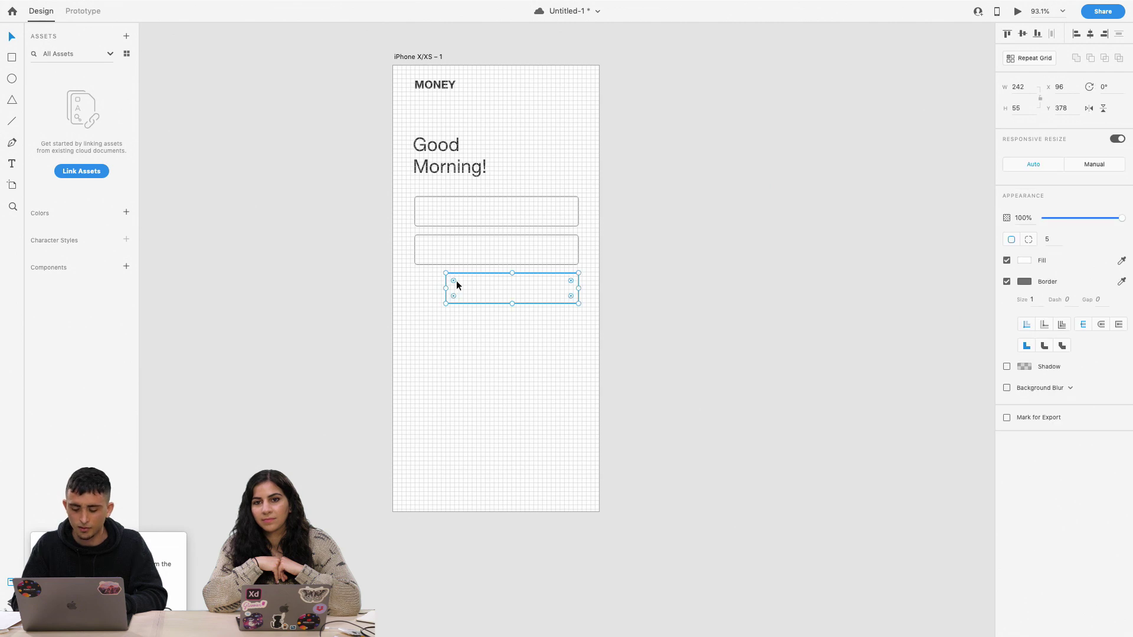
{"action": "key", "text": "super+apostrophe"}
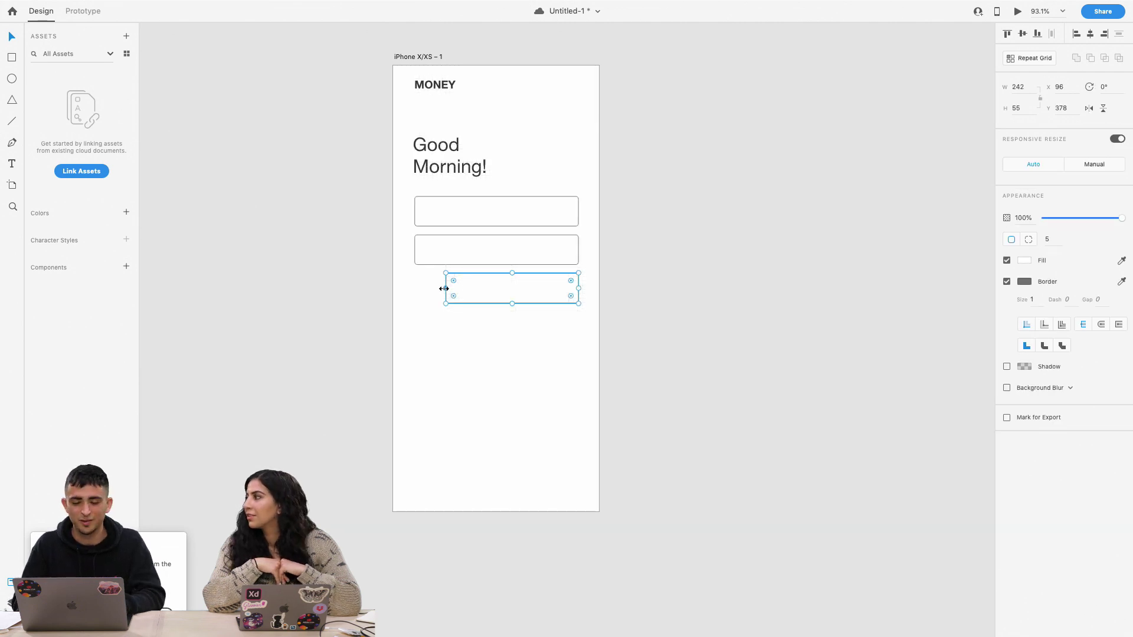
{"action": "left_click_drag", "start_coordinate": [443, 287], "coordinate": [456, 286]}
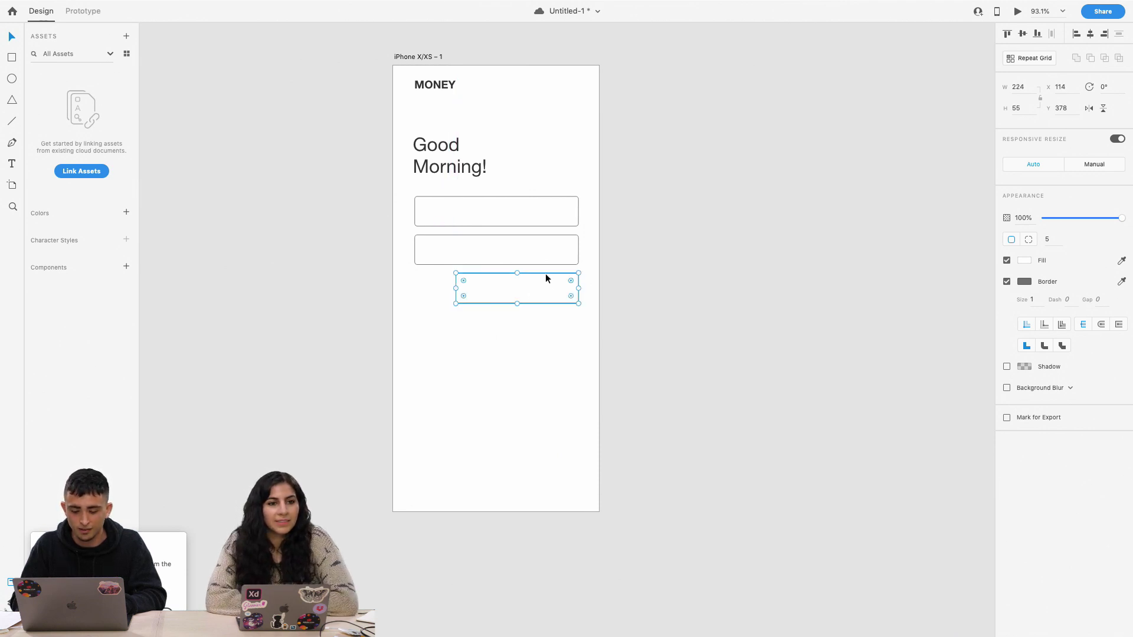
{"action": "left_click_drag", "start_coordinate": [545, 274], "coordinate": [447, 292]}
{"action": "left_click", "coordinate": [485, 302]}
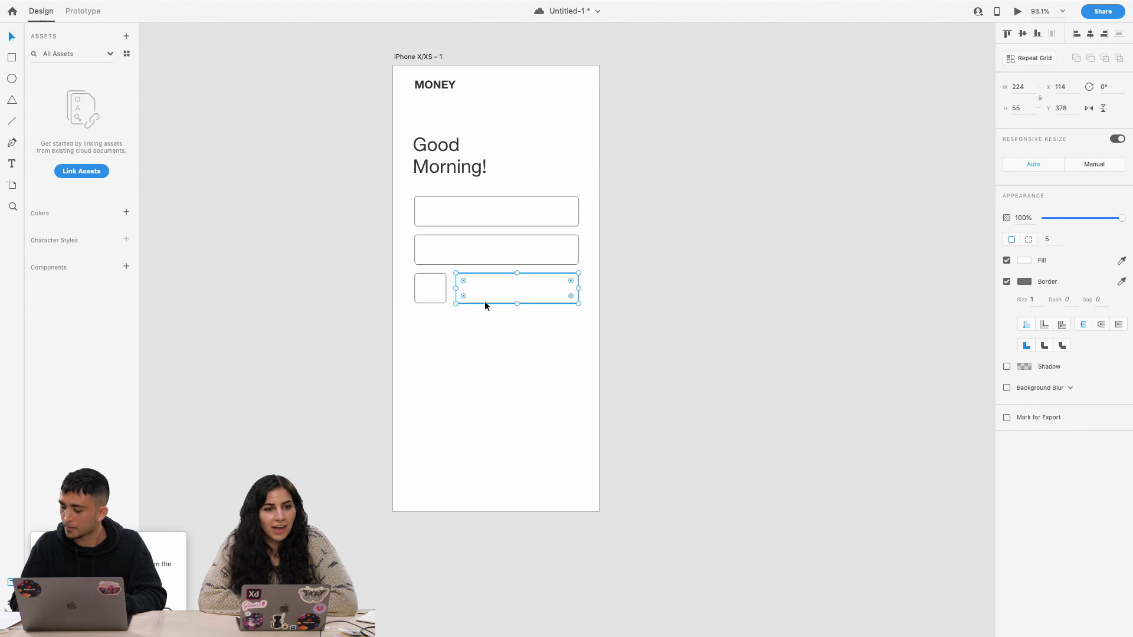
Copy a rectangle below the third row, size it about 138 by 129 at Y 448, and place a matching copy beside it
{"action": "left_click_drag", "start_coordinate": [486, 302], "coordinate": [446, 340]}
{"action": "left_click_drag", "start_coordinate": [535, 339], "coordinate": [490, 382]}
{"action": "left_click_drag", "start_coordinate": [469, 313], "coordinate": [556, 316]}
{"action": "left_click", "coordinate": [490, 350]}
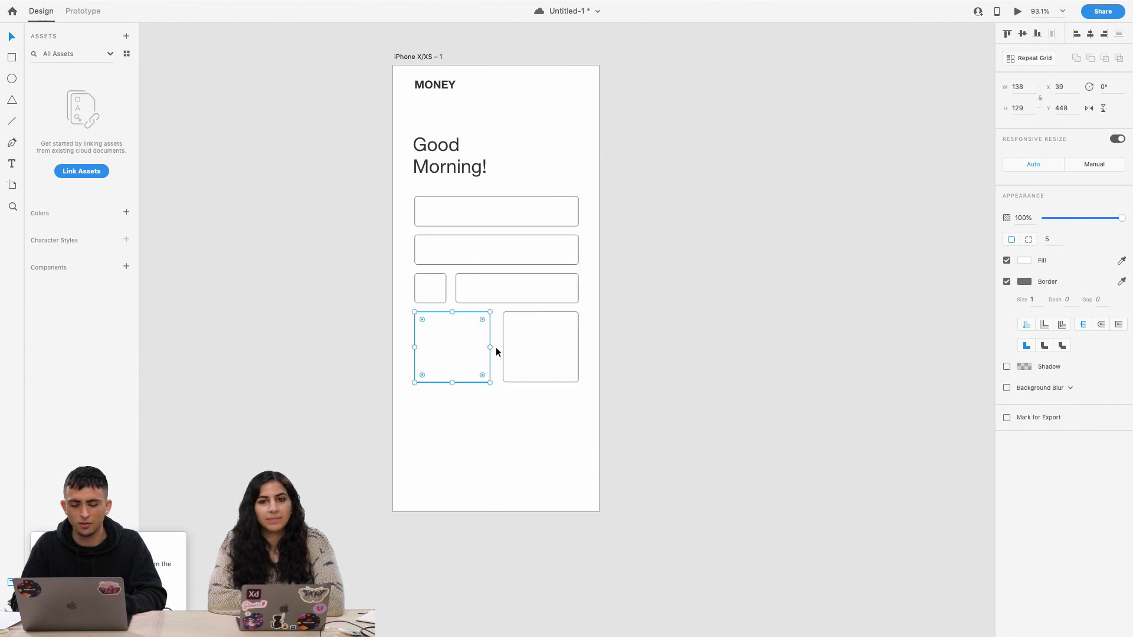
Widen the two large boxes toward each other to about 141 wide each, narrowing the gap between them
{"action": "left_click_drag", "start_coordinate": [493, 349], "coordinate": [502, 350]}
{"action": "left_click", "coordinate": [503, 348]}
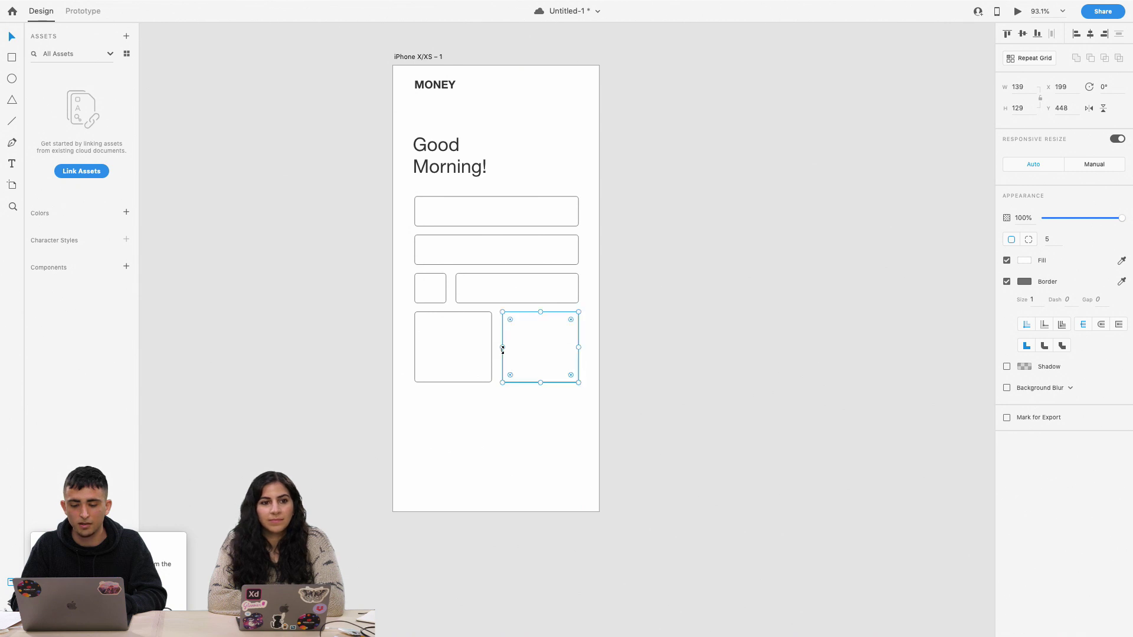
{"action": "left_click", "coordinate": [487, 385]}
{"action": "left_click", "coordinate": [477, 380]}
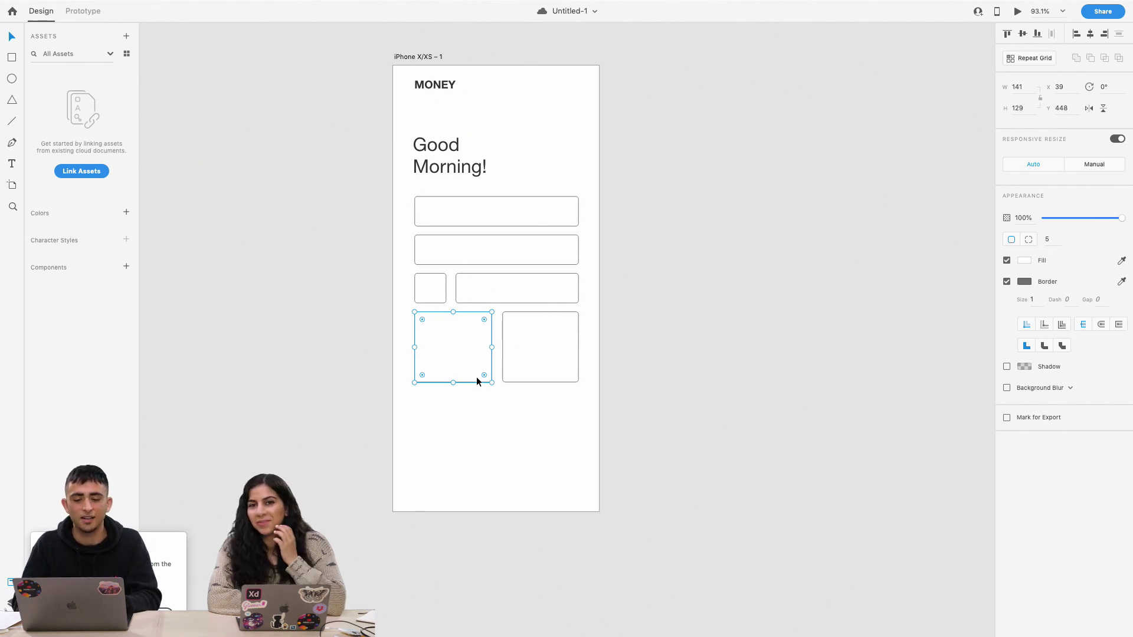
{"action": "left_click", "coordinate": [479, 403]}
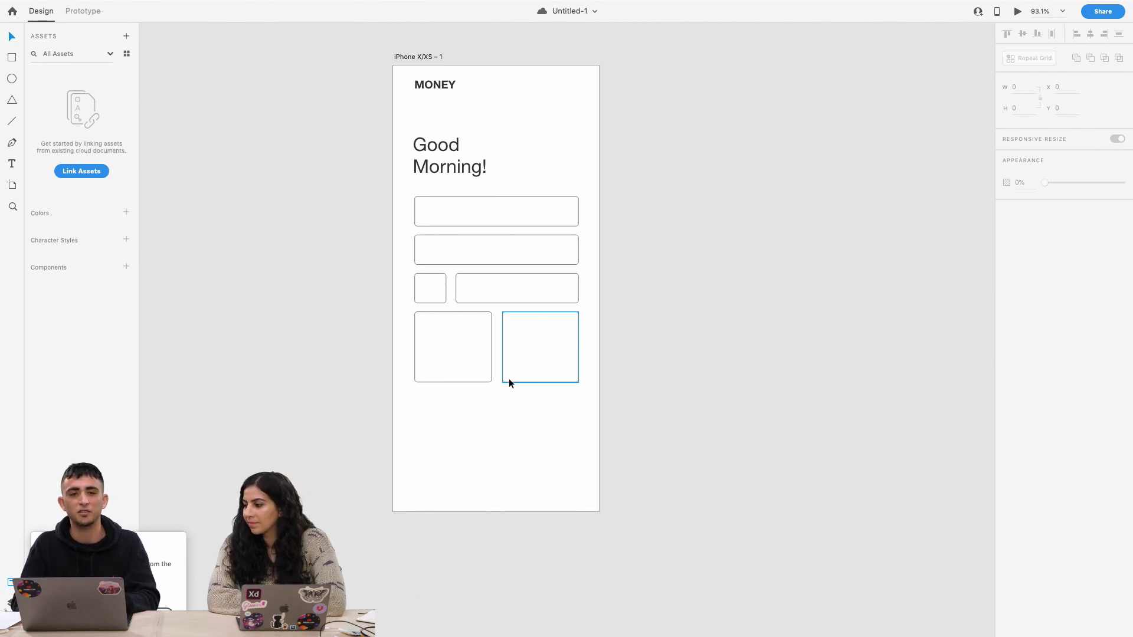
{"action": "left_click", "coordinate": [487, 345]}
{"action": "left_click", "coordinate": [501, 345]}
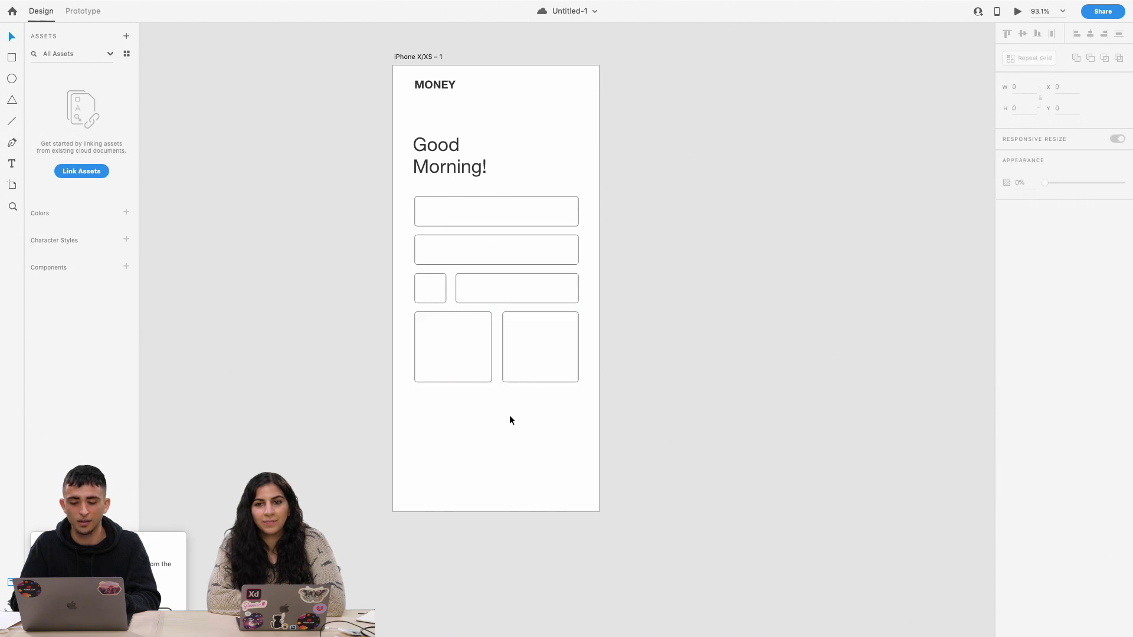
{"action": "left_click", "coordinate": [512, 377]}
Duplicate the 141 by 129 box into a second row at Y 592, with copies at X 39 and X 197
{"action": "left_click_drag", "start_coordinate": [503, 347], "coordinate": [433, 459]}
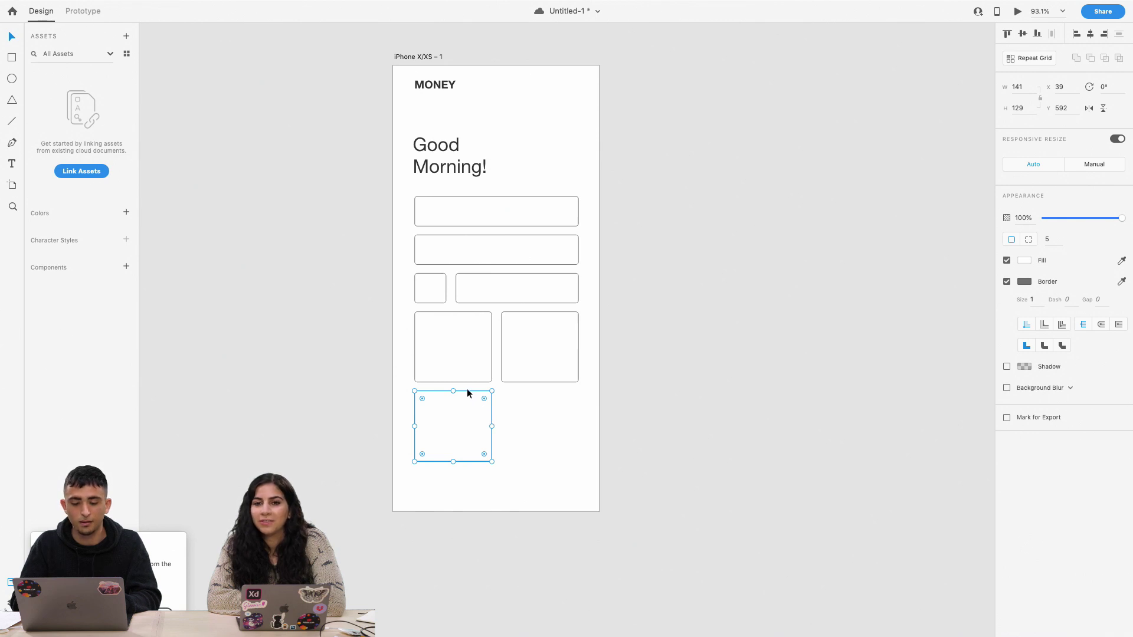
{"action": "left_click_drag", "start_coordinate": [467, 393], "coordinate": [550, 389]}
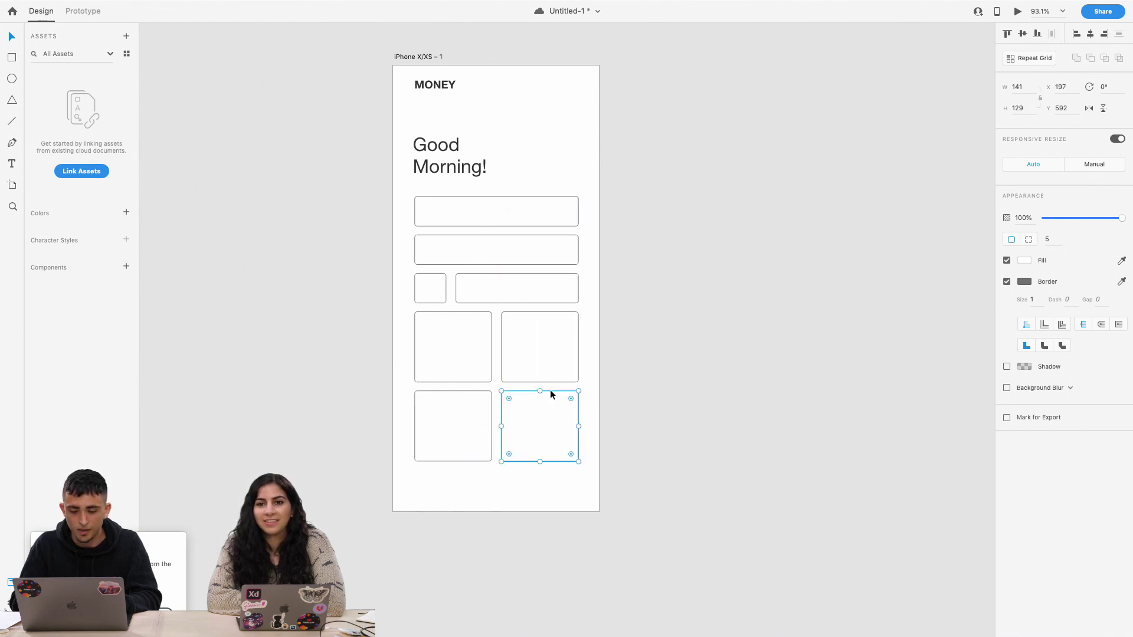
{"action": "left_click", "coordinate": [587, 384]}
{"action": "left_click", "coordinate": [482, 395]}
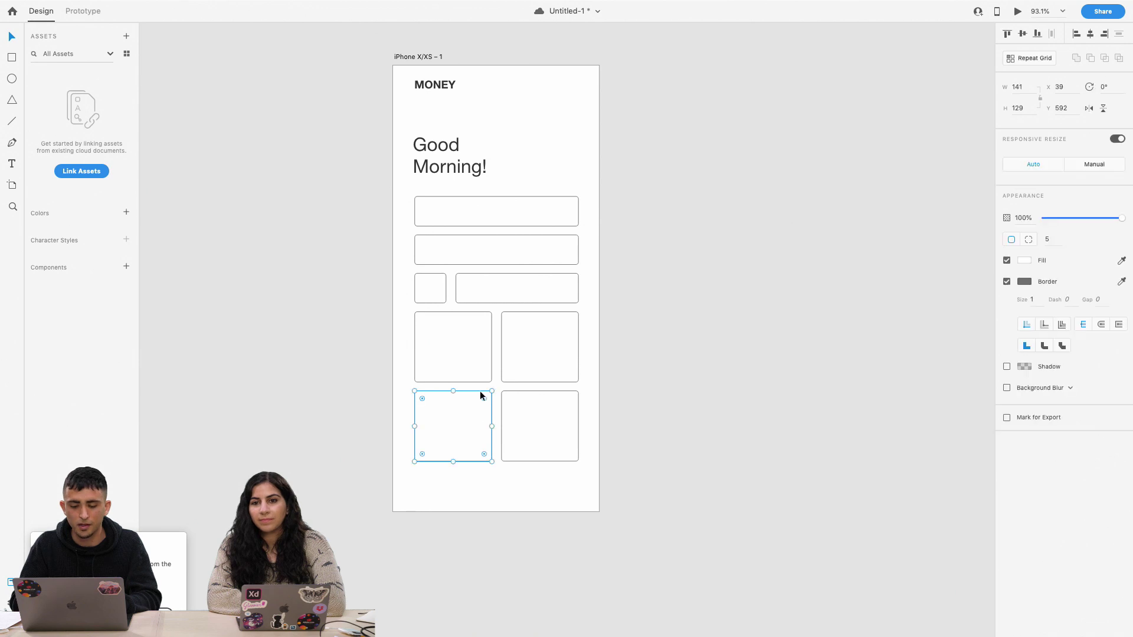
{"action": "left_click", "coordinate": [524, 392]}
{"action": "left_click", "coordinate": [452, 449]}
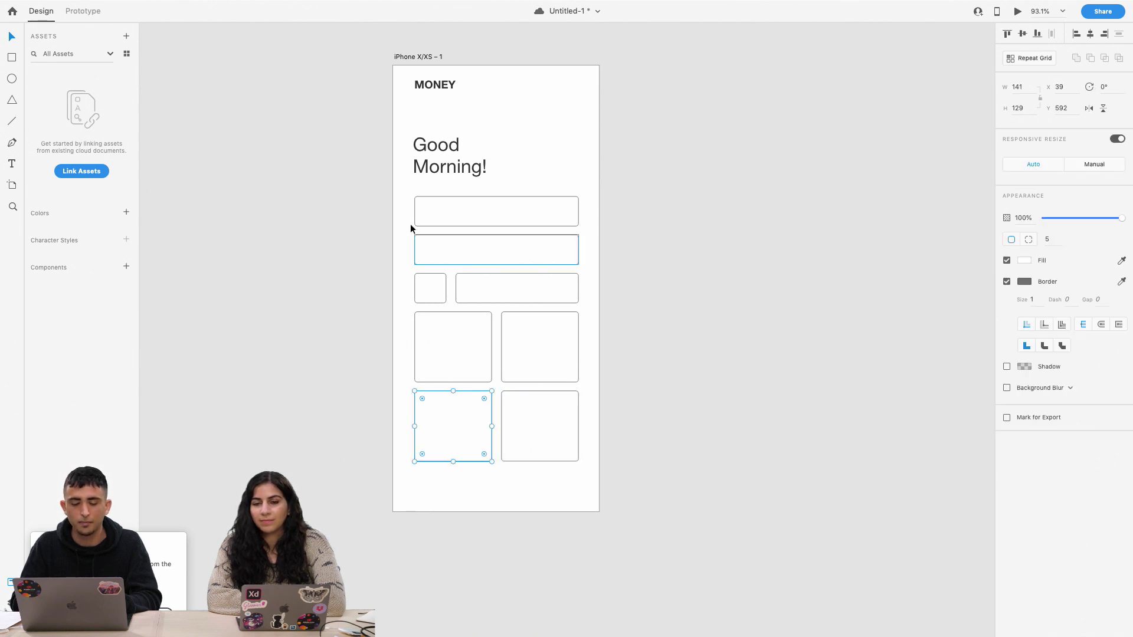
{"action": "left_click", "coordinate": [418, 57]}
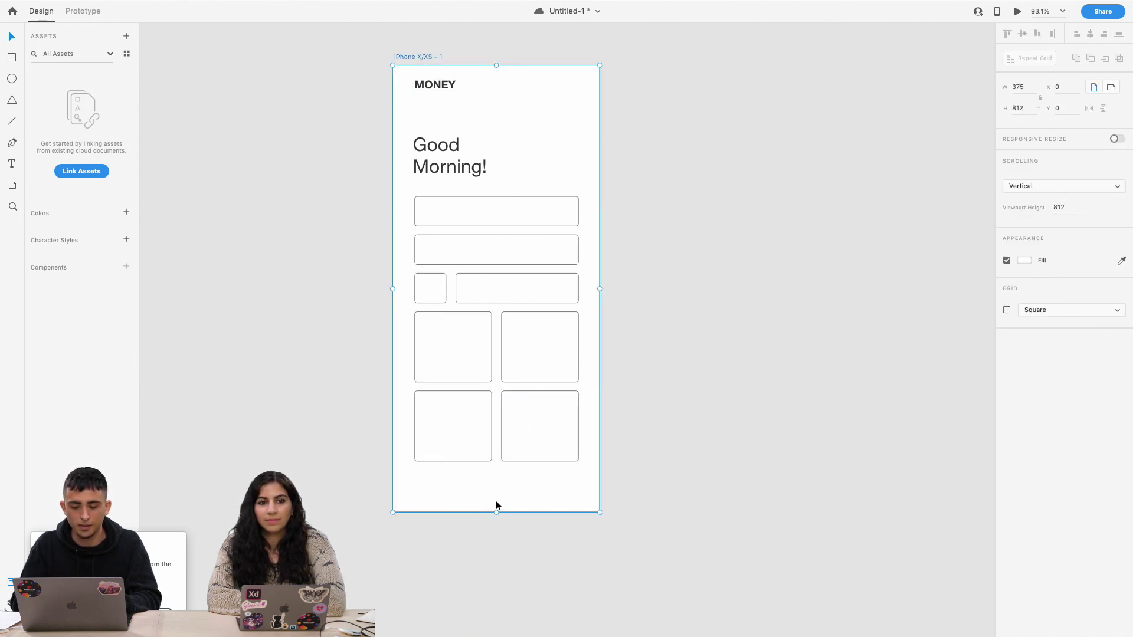
{"action": "left_click_drag", "start_coordinate": [496, 512], "coordinate": [501, 490]}
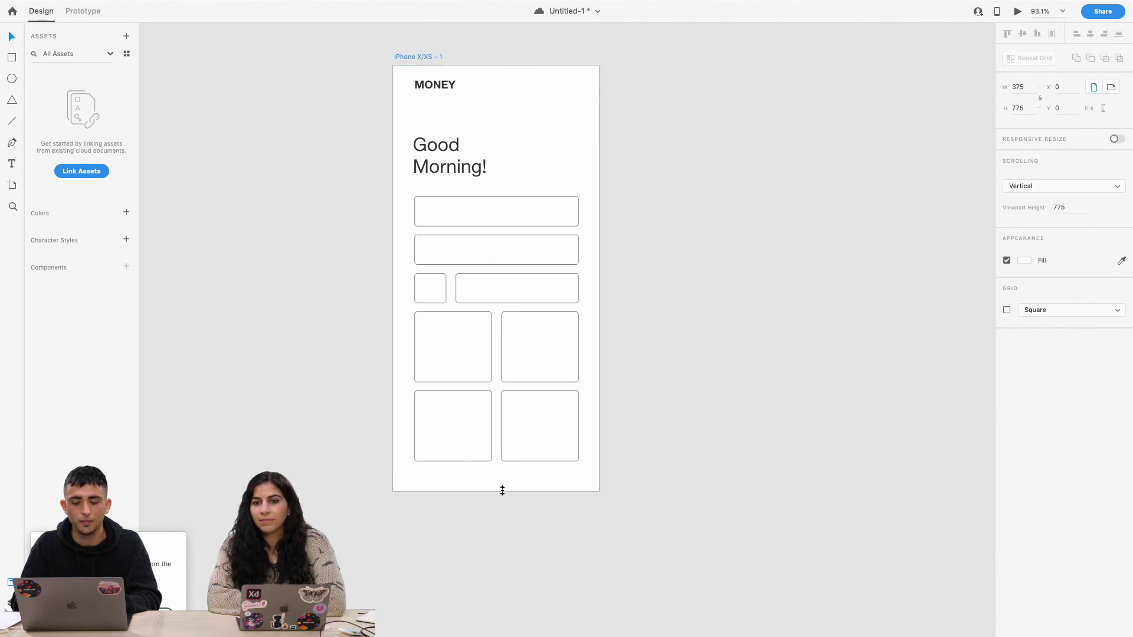
{"action": "key", "text": "super+z"}
Deselect the artboard and save the document
{"action": "left_click", "coordinate": [614, 464]}
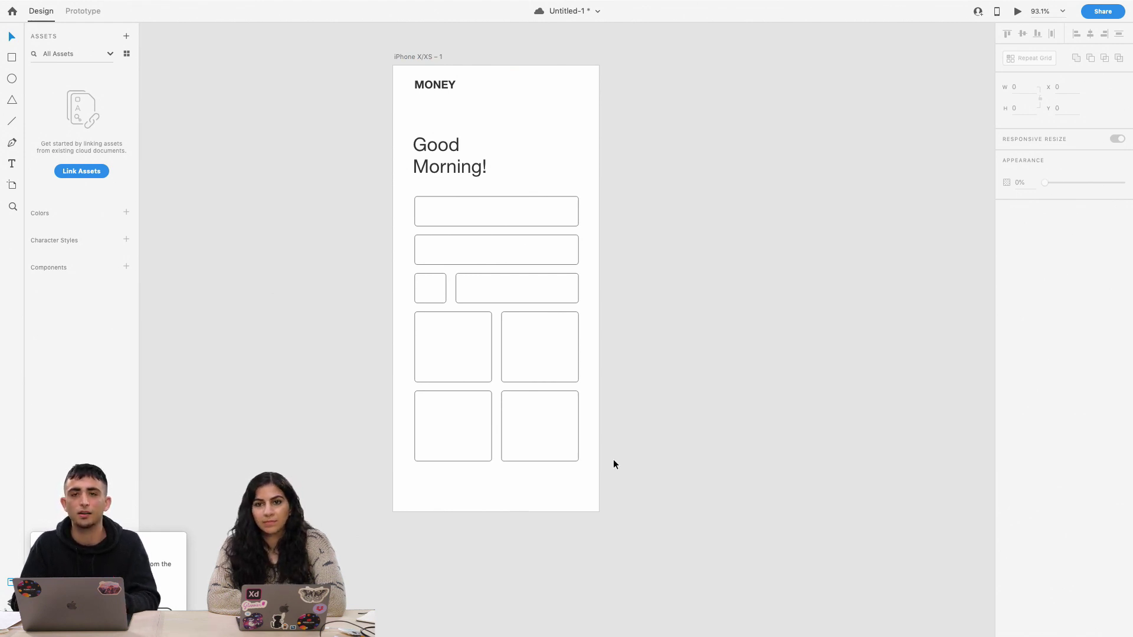
{"action": "key", "text": "super+s"}
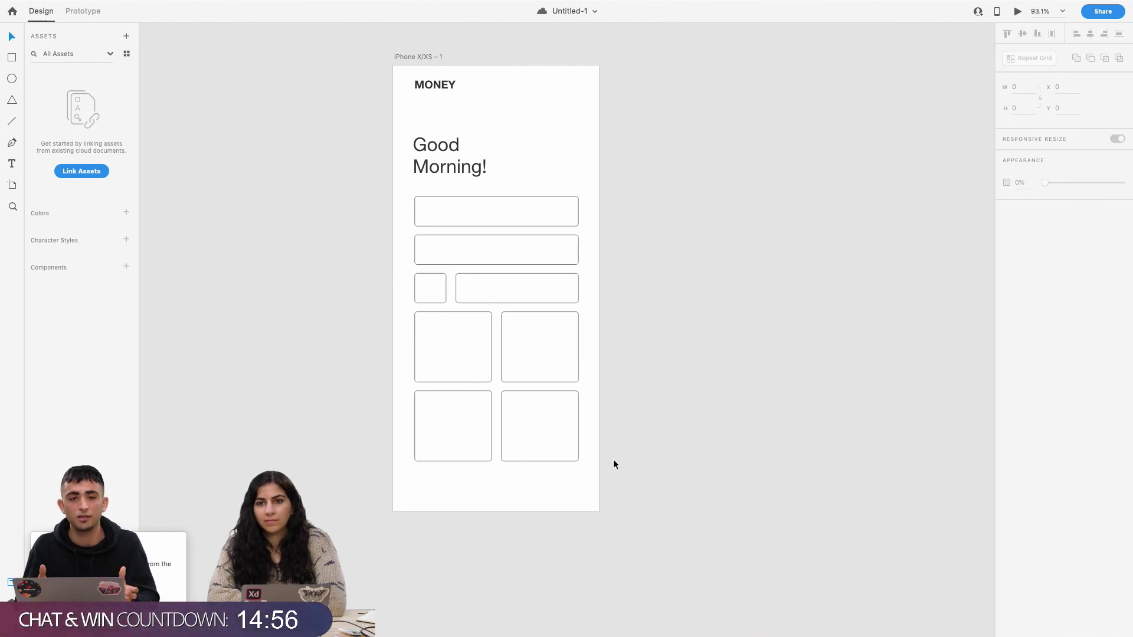
{"action": "left_click", "coordinate": [580, 402]}
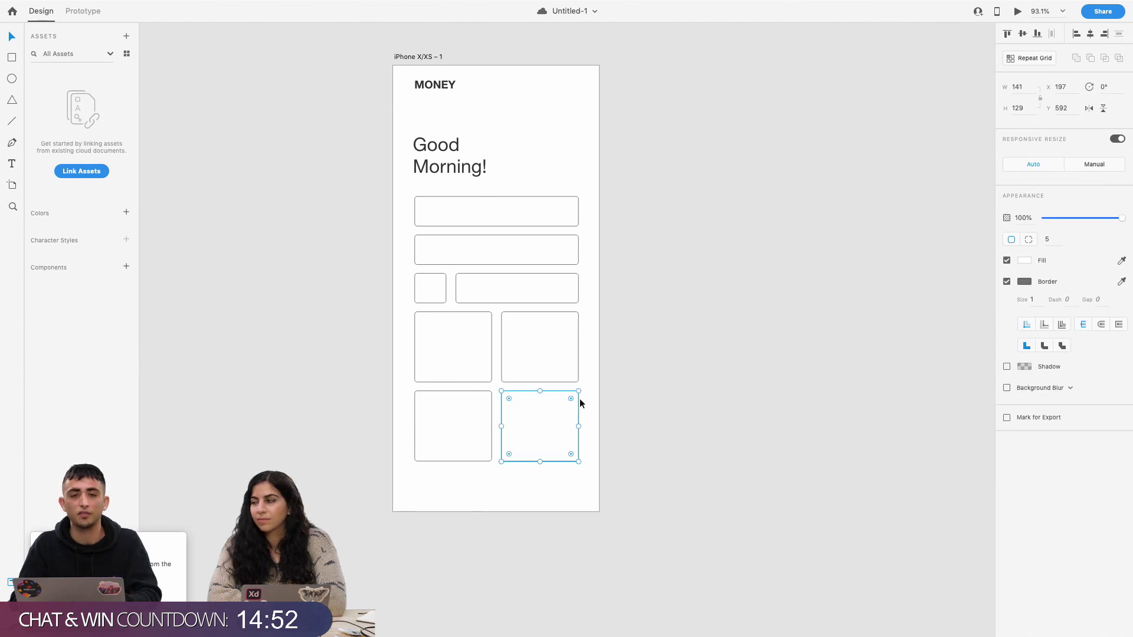
{"action": "left_click", "coordinate": [587, 407]}
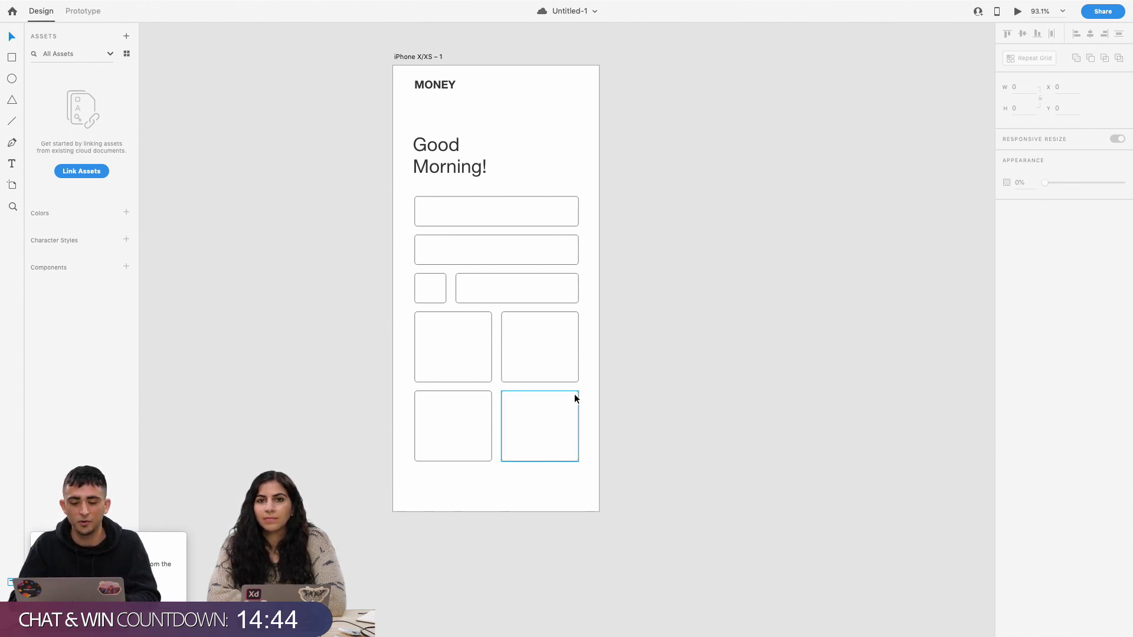
{"action": "left_click", "coordinate": [575, 395]}
{"action": "left_click", "coordinate": [589, 389]}
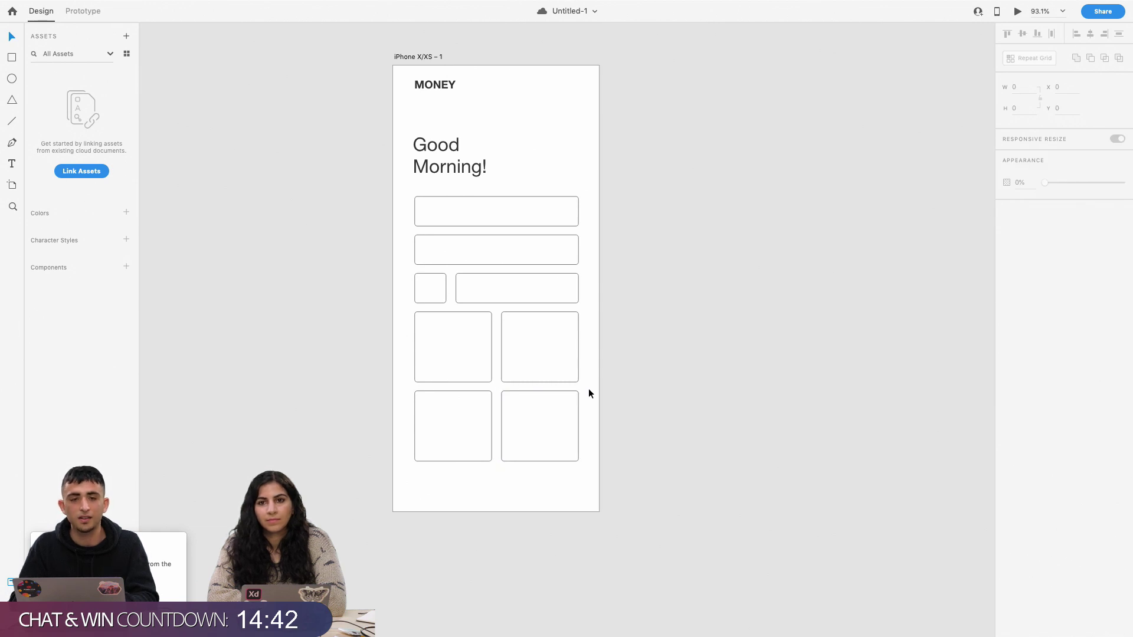
{"action": "left_click", "coordinate": [570, 392]}
{"action": "left_click", "coordinate": [590, 384]}
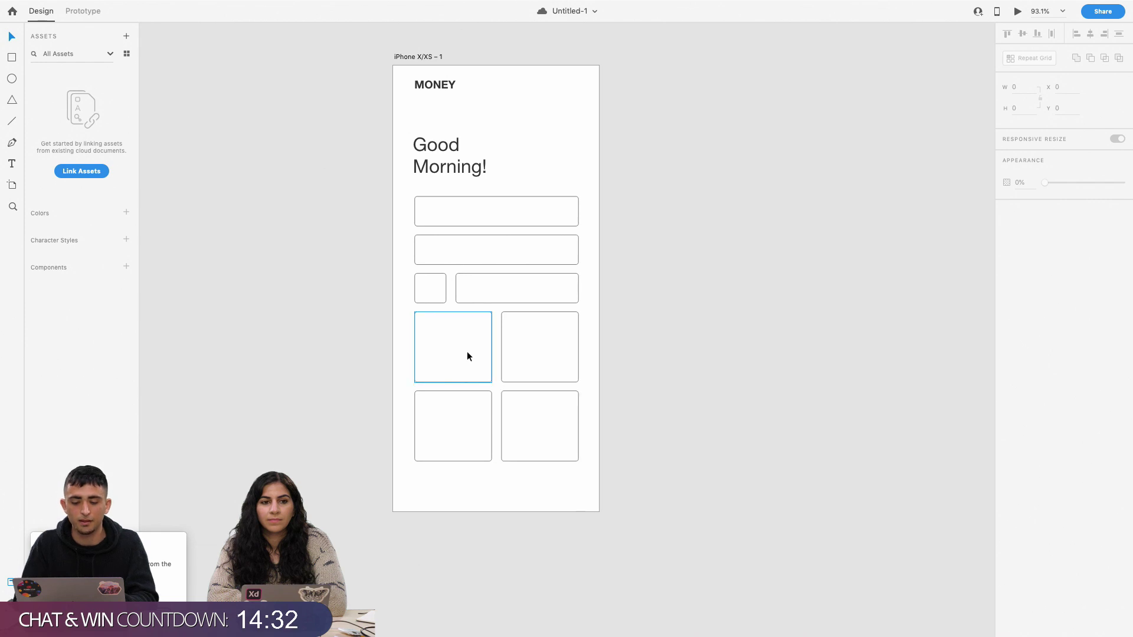
{"action": "left_click", "coordinate": [486, 422]}
{"action": "left_click", "coordinate": [485, 349]}
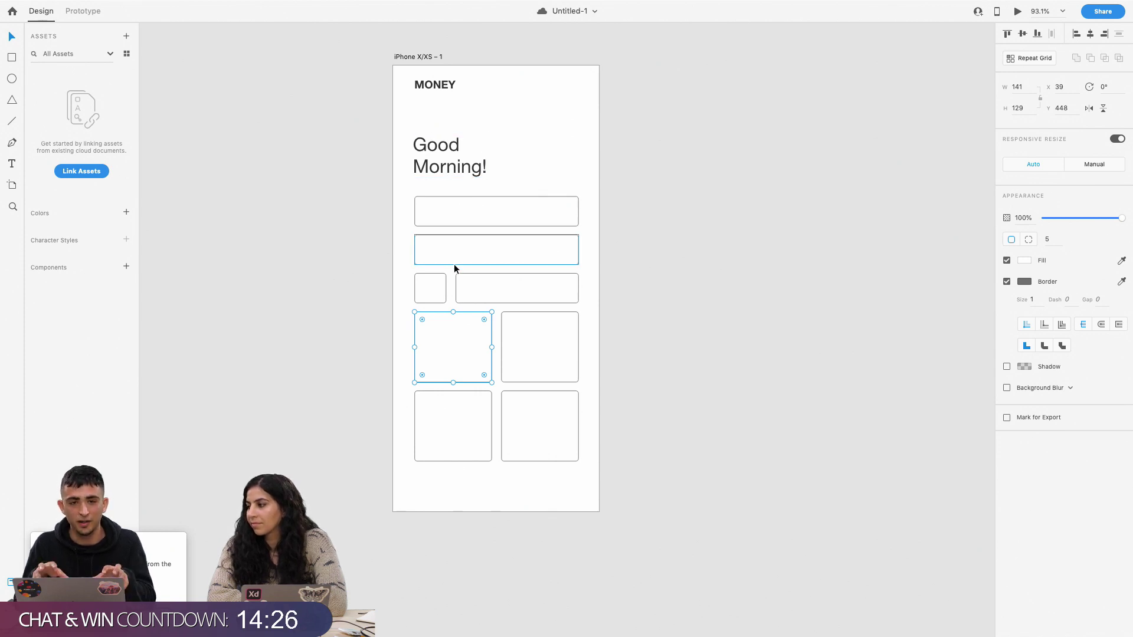
{"action": "left_click", "coordinate": [498, 362]}
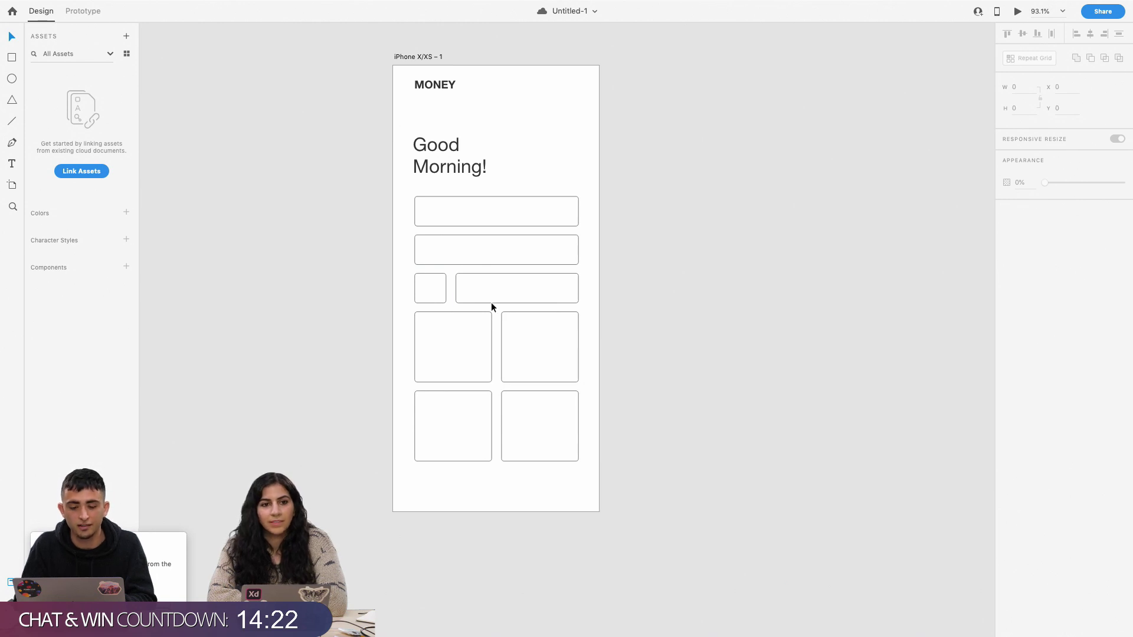
Place a 38 by 34 rounded box in the upper-right area of each first-row large box, at X 123 and 281, Y 464
{"action": "left_click", "coordinate": [459, 315]}
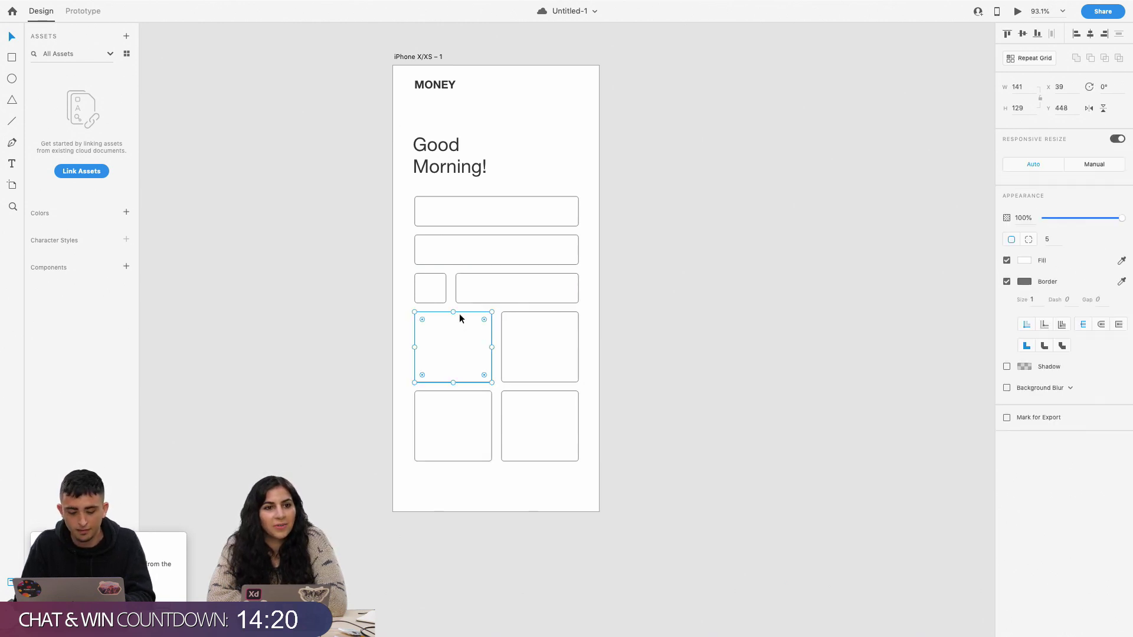
{"action": "left_click_drag", "start_coordinate": [491, 382], "coordinate": [563, 339]}
{"action": "left_click", "coordinate": [471, 354]}
{"action": "left_click", "coordinate": [549, 324]}
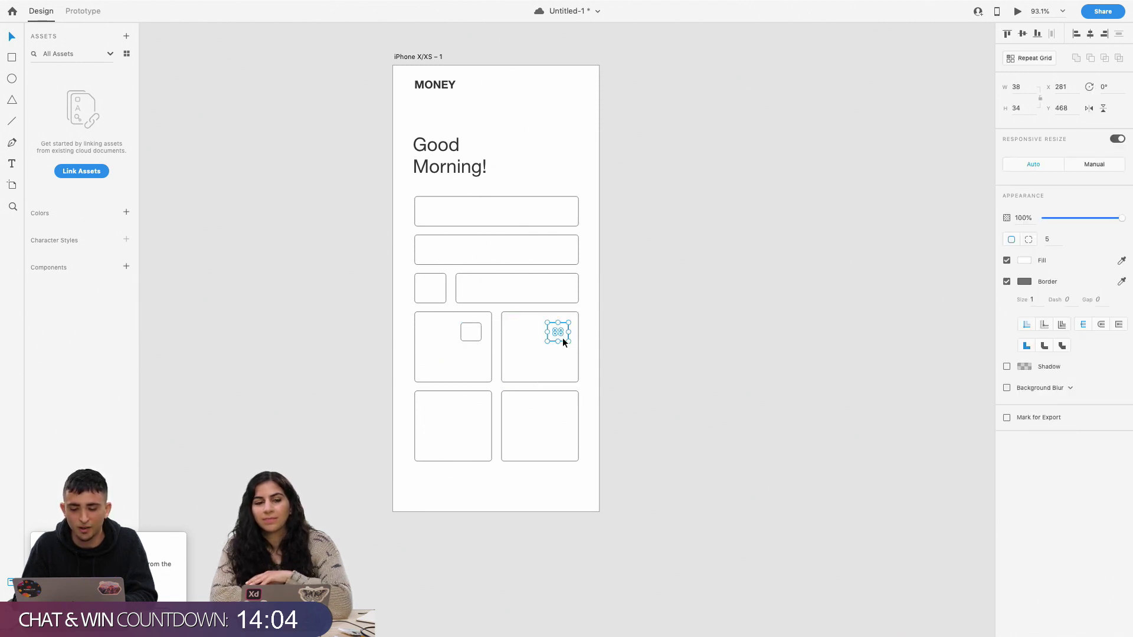
{"action": "left_click", "coordinate": [477, 324]}
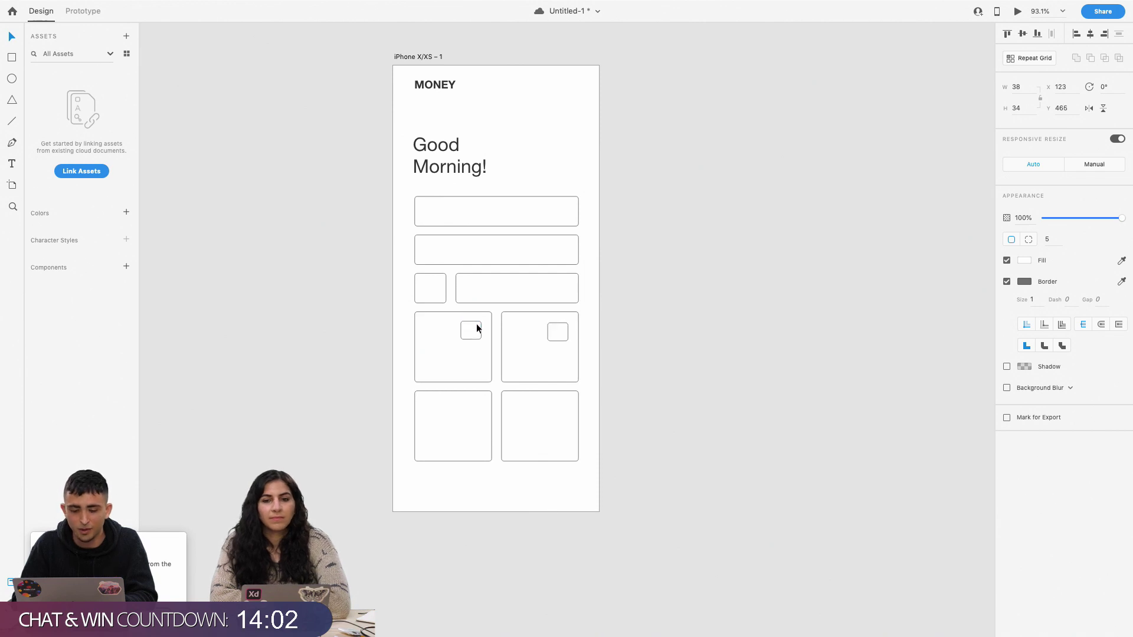
{"action": "left_click_drag", "start_coordinate": [477, 325], "coordinate": [547, 326]}
{"action": "left_click", "coordinate": [478, 330]}
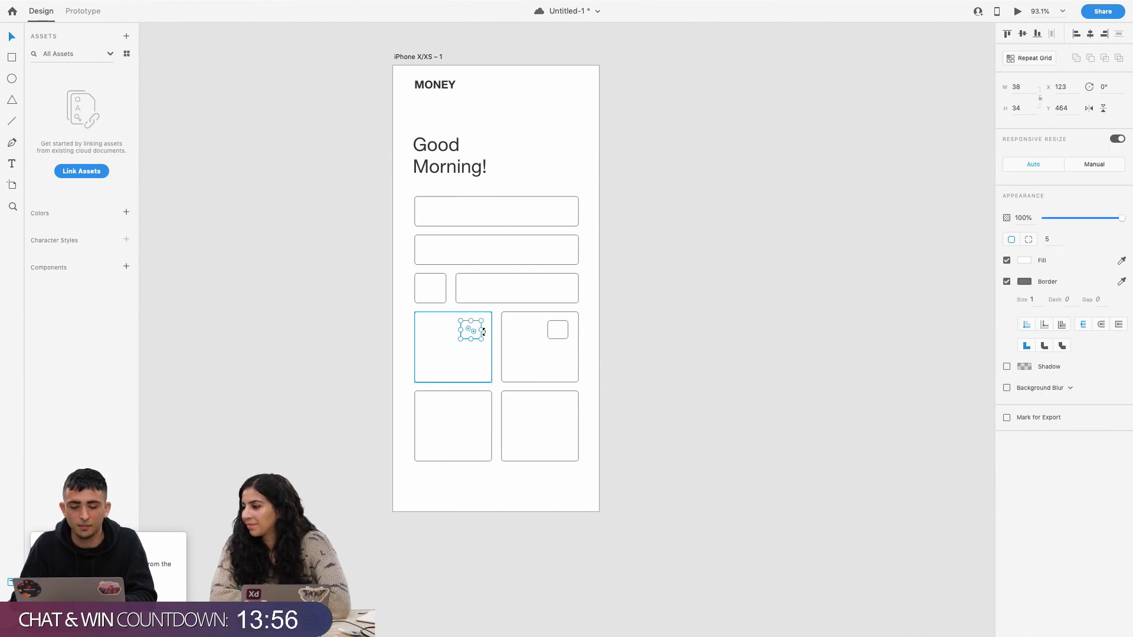
Duplicate the small box into both second-row large boxes at Y 607, X 123 and X 281, and save the document
{"action": "left_click_drag", "start_coordinate": [474, 338], "coordinate": [470, 402]}
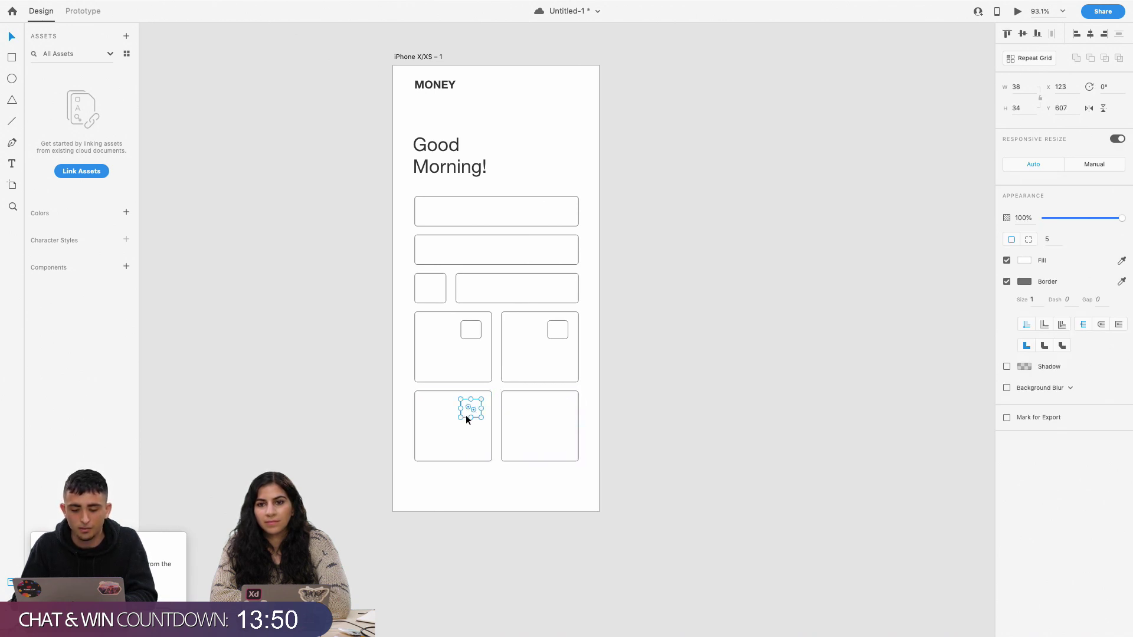
{"action": "left_click_drag", "start_coordinate": [466, 416], "coordinate": [555, 428]}
{"action": "left_click", "coordinate": [588, 412]}
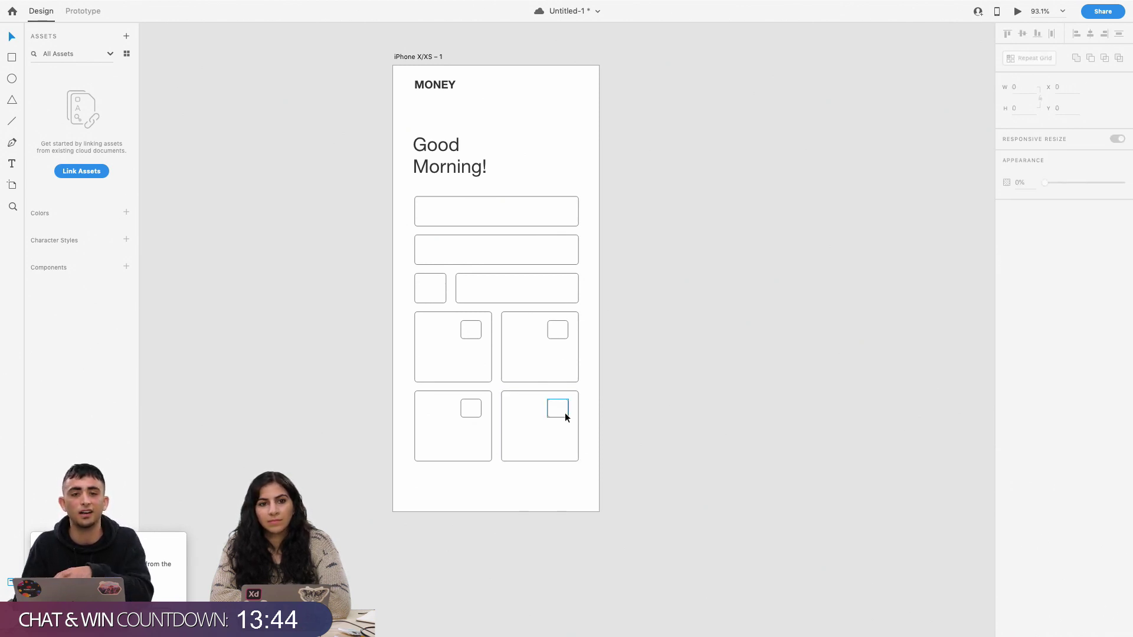
{"action": "key", "text": "super+s"}
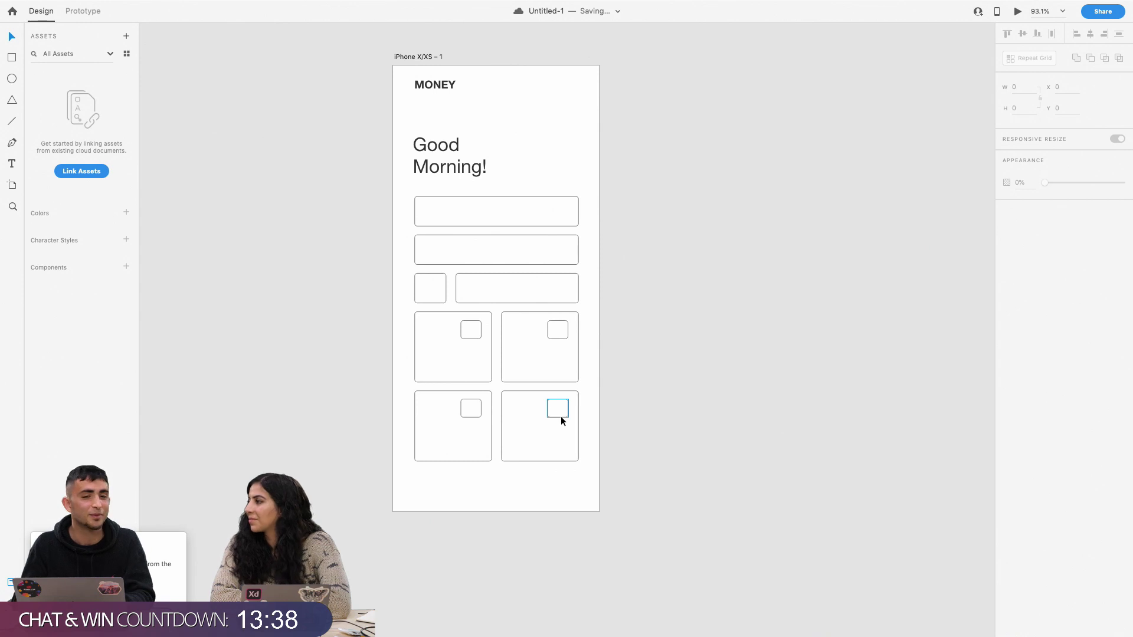
{"action": "left_click", "coordinate": [560, 416]}
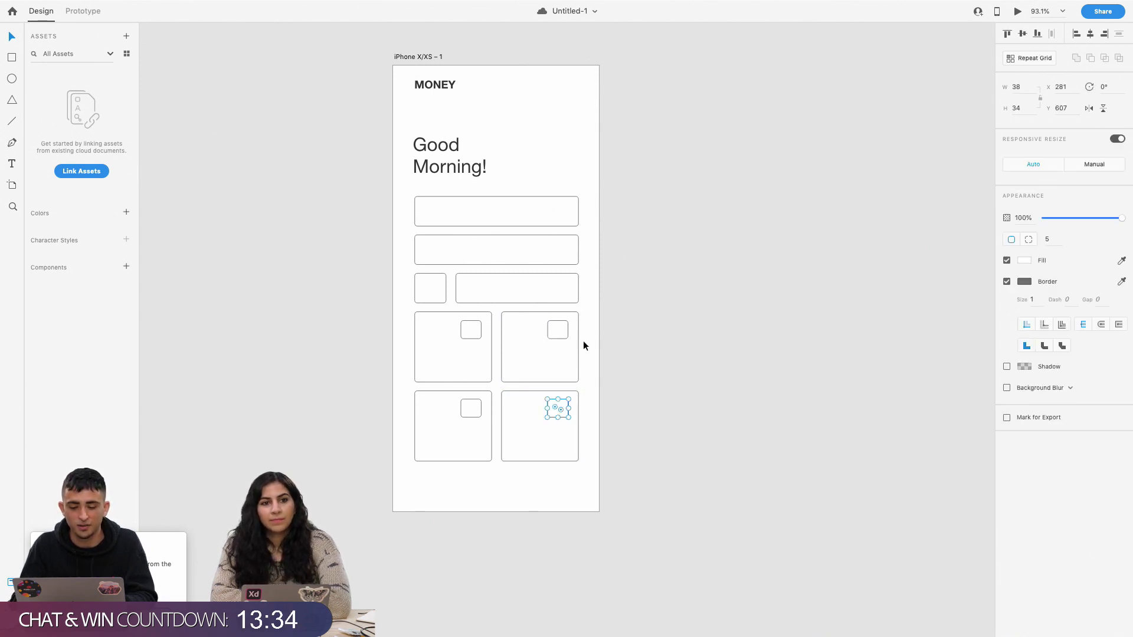
{"action": "left_click", "coordinate": [464, 334]}
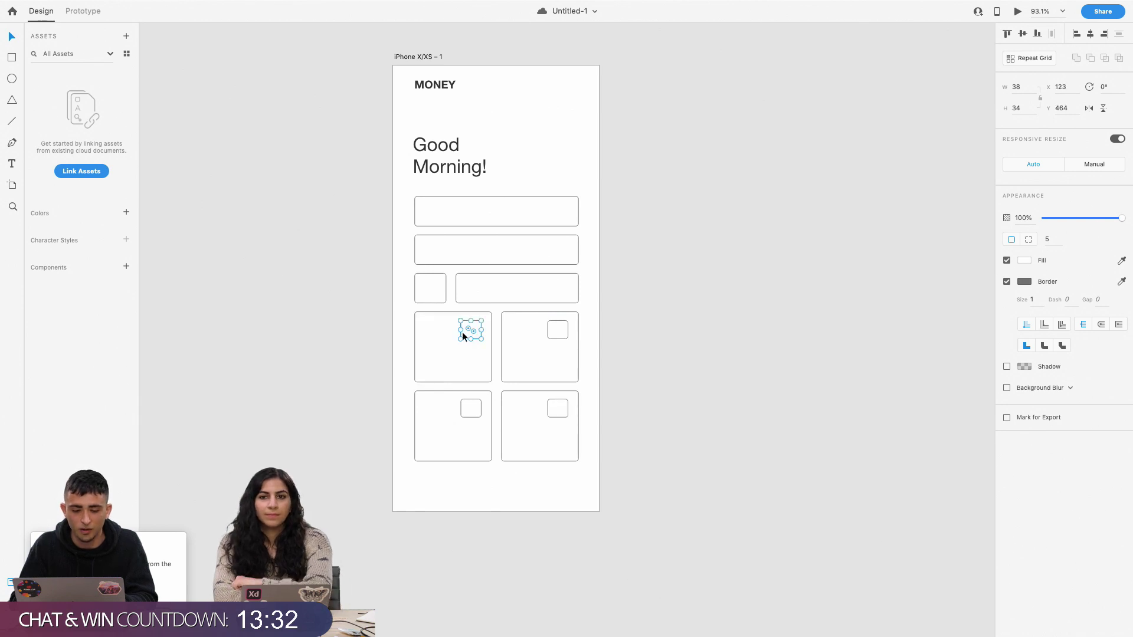
{"action": "left_click", "coordinate": [472, 479]}
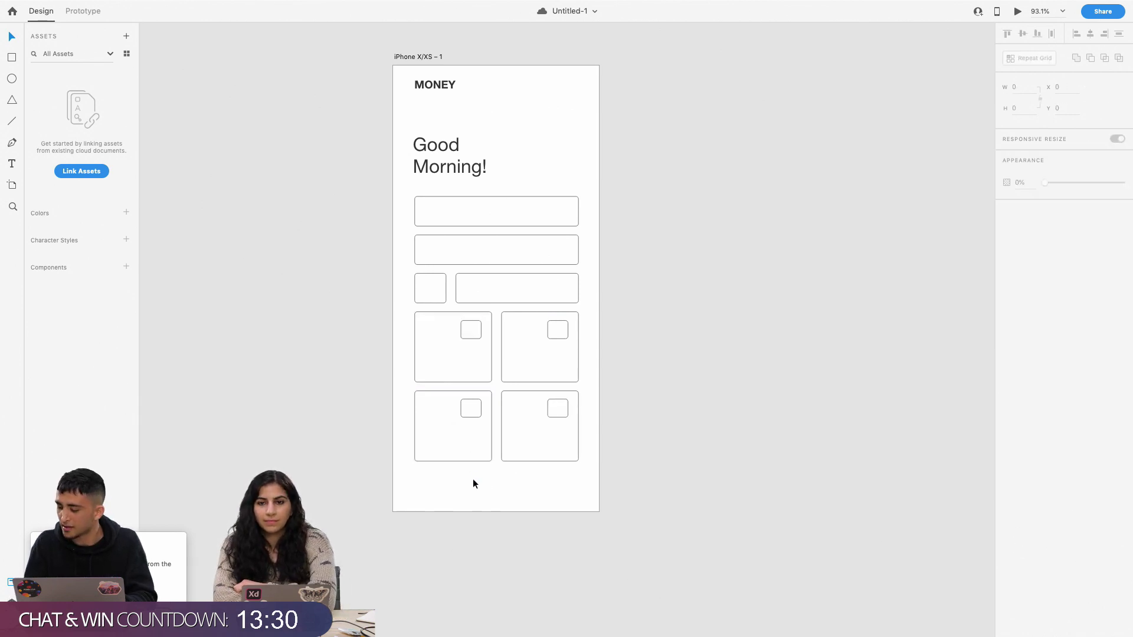
{"action": "left_click", "coordinate": [17, 162]}
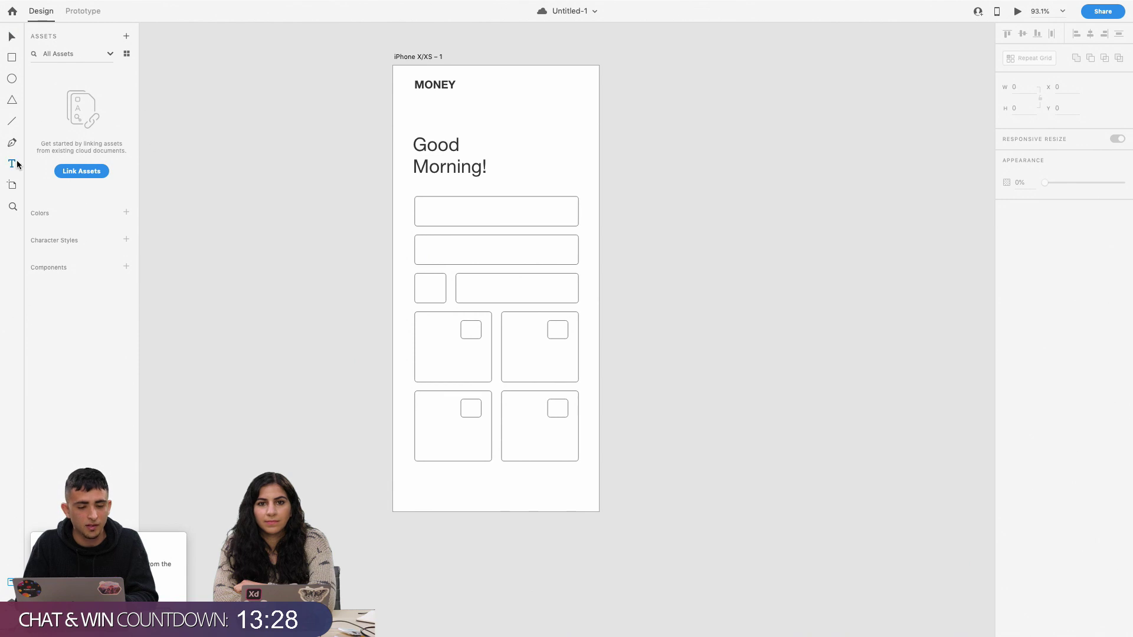
{"action": "left_click", "coordinate": [422, 363]}
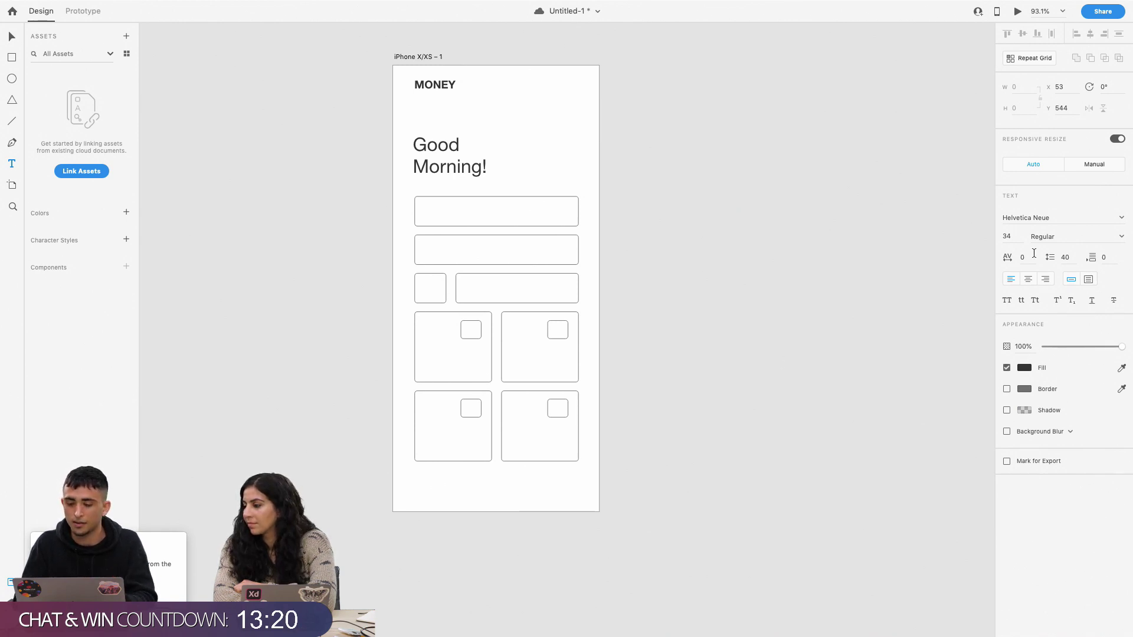
{"action": "left_click", "coordinate": [1011, 237]}
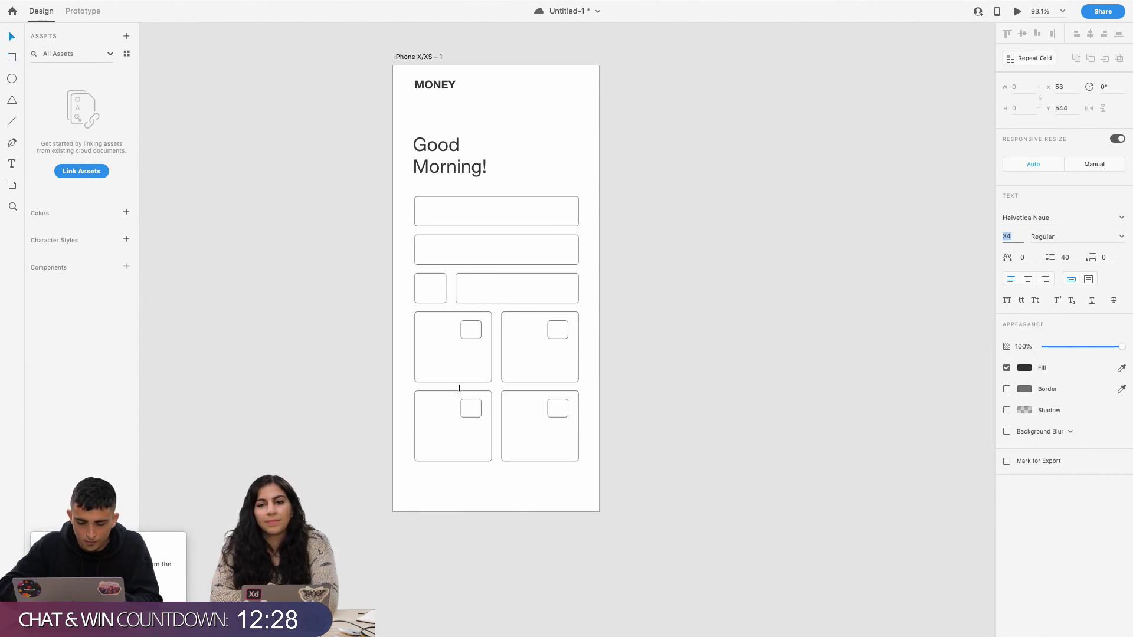
{"action": "key", "text": "Escape"}
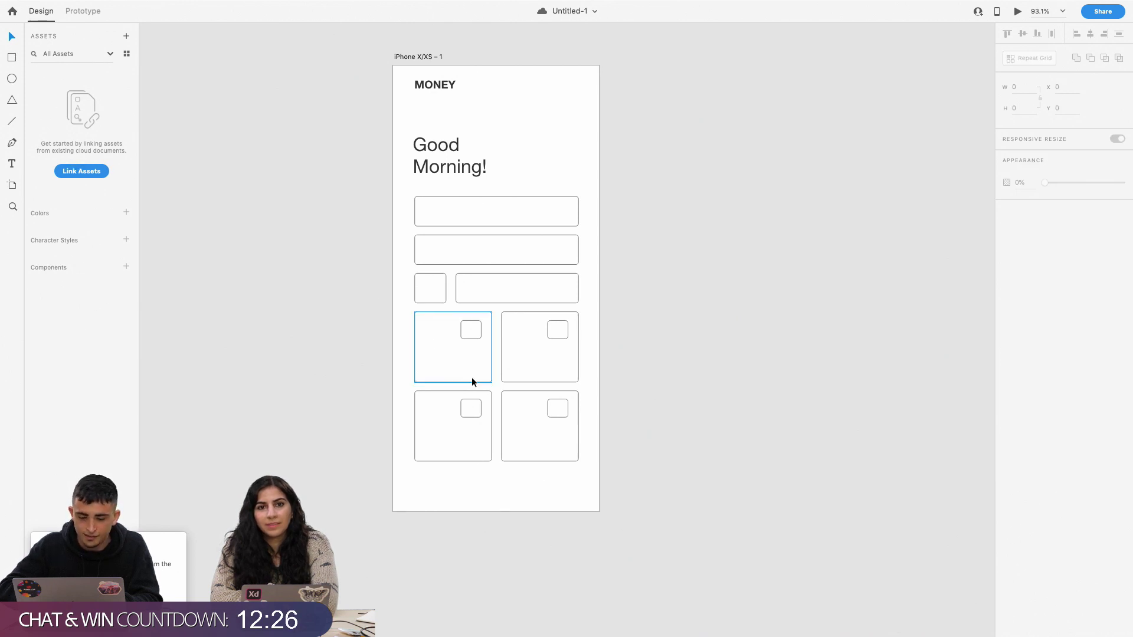
{"action": "left_click", "coordinate": [472, 382]}
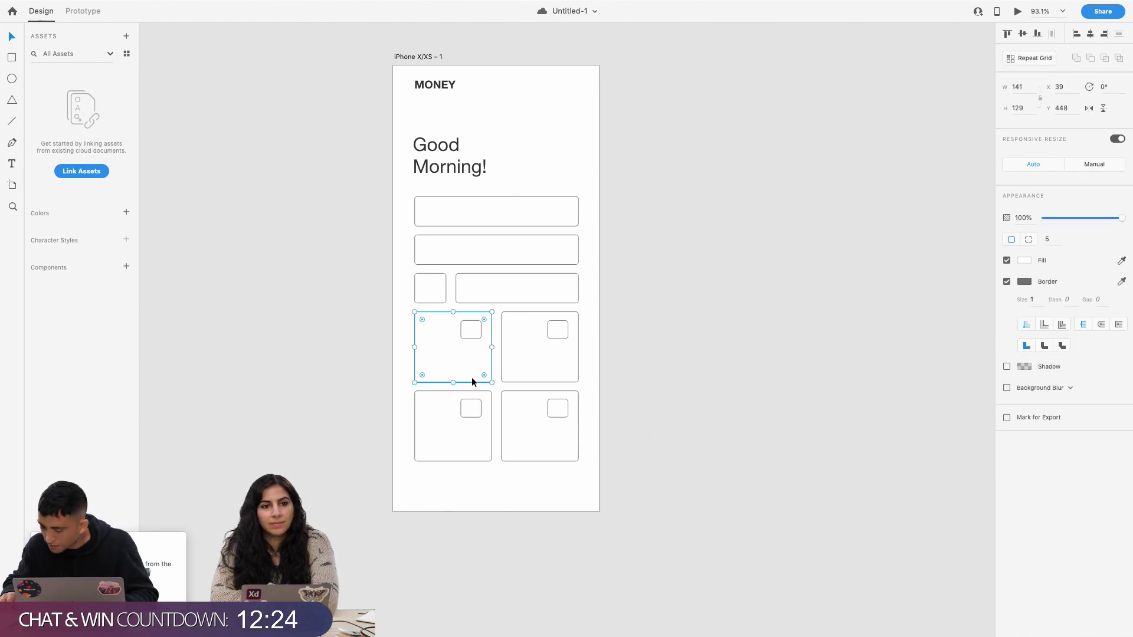
{"action": "double_click", "coordinate": [464, 332]}
{"action": "left_click", "coordinate": [467, 416]}
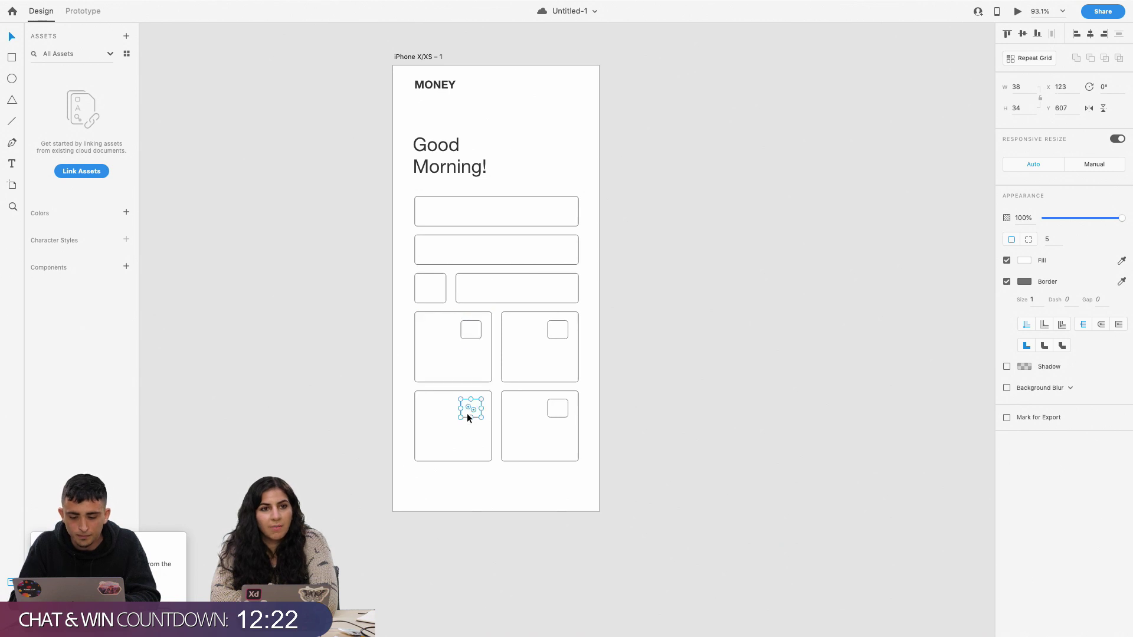
Add the placeholder text "sdfsdf" in the lower-left area of the first large box and set its font size to 18
{"action": "left_click", "coordinate": [12, 164]}
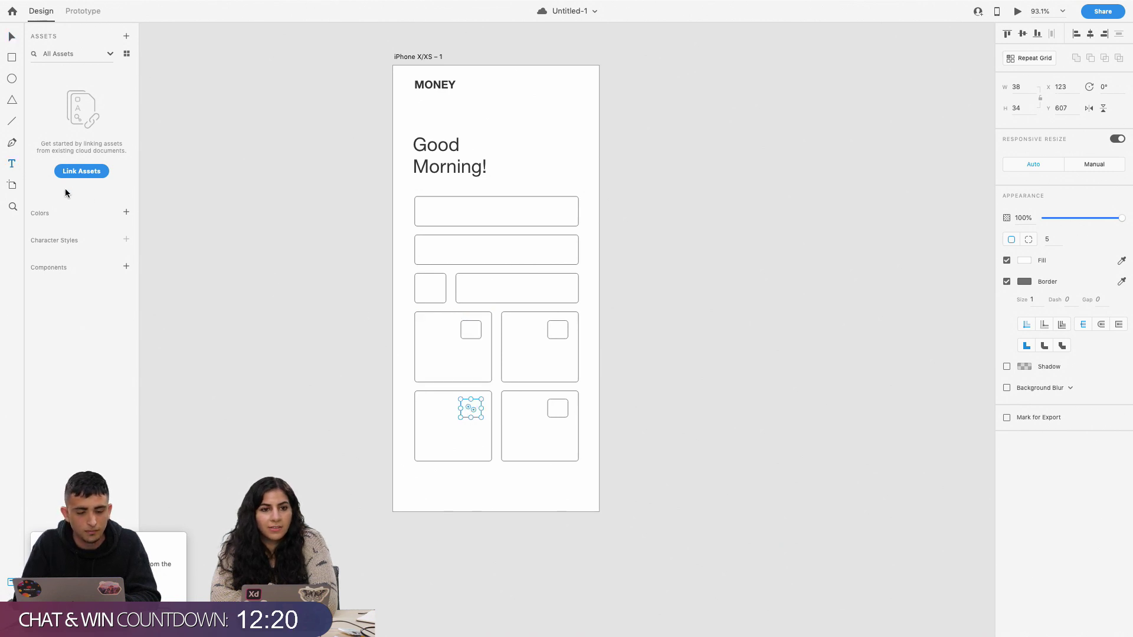
{"action": "left_click", "coordinate": [426, 363]}
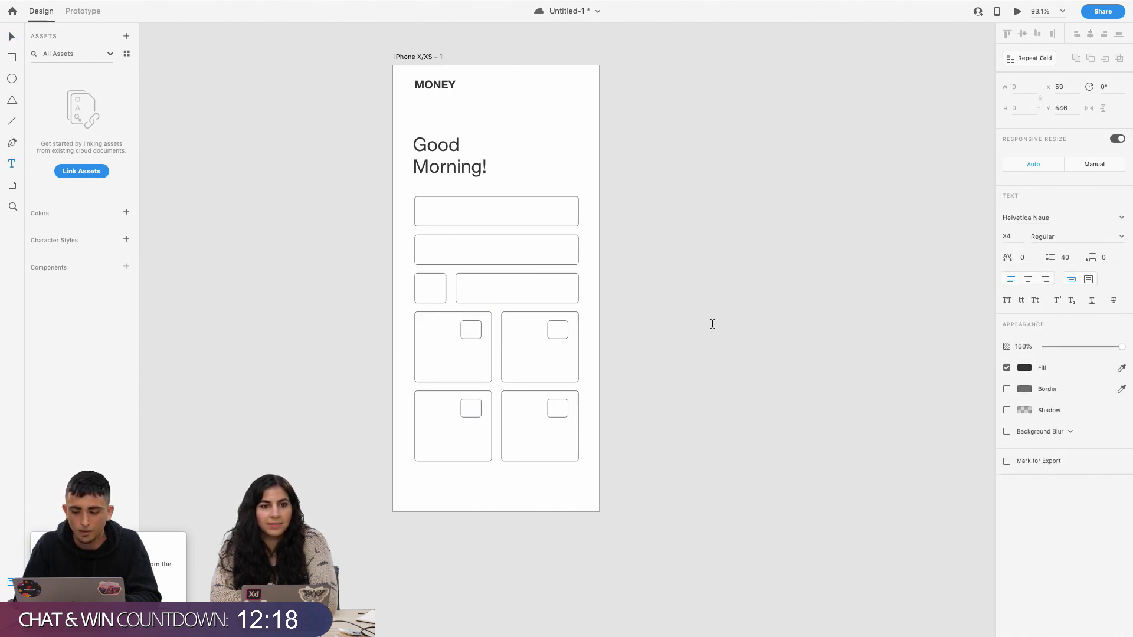
{"action": "left_click", "coordinate": [1009, 238]}
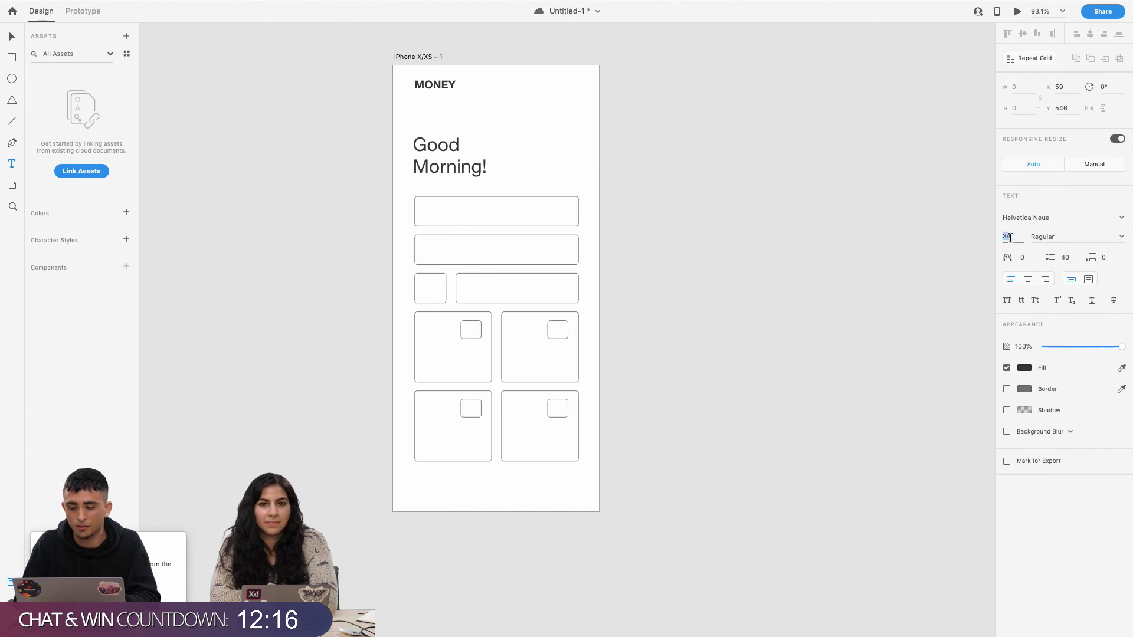
{"action": "type", "text": "18"}
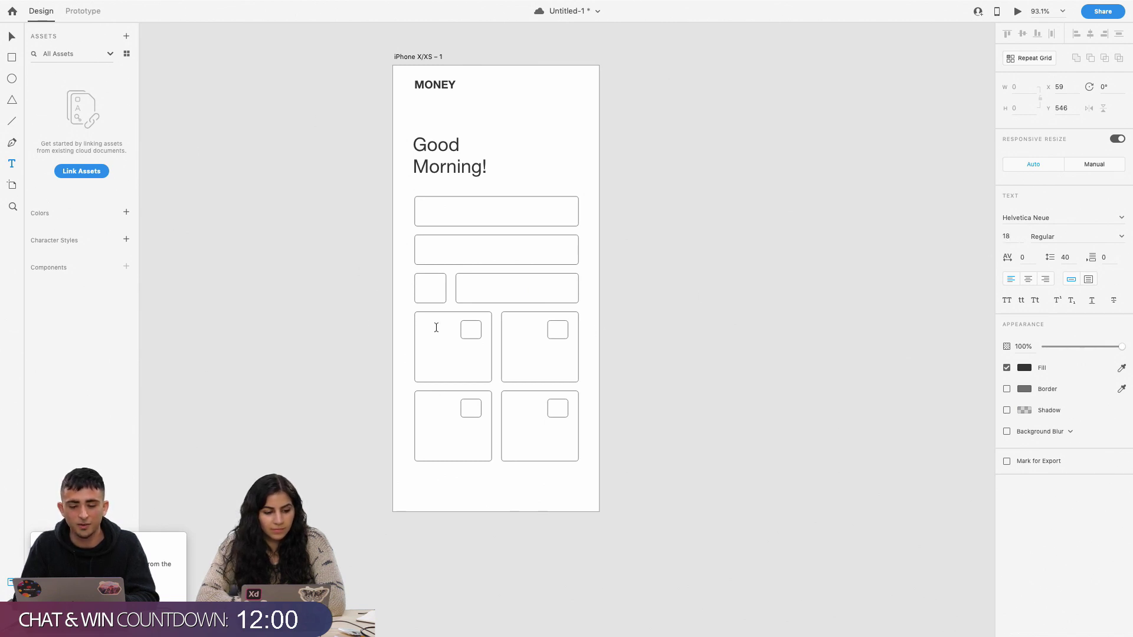
{"action": "type", "text": "sdfsdf"}
{"action": "key", "text": "super+a"}
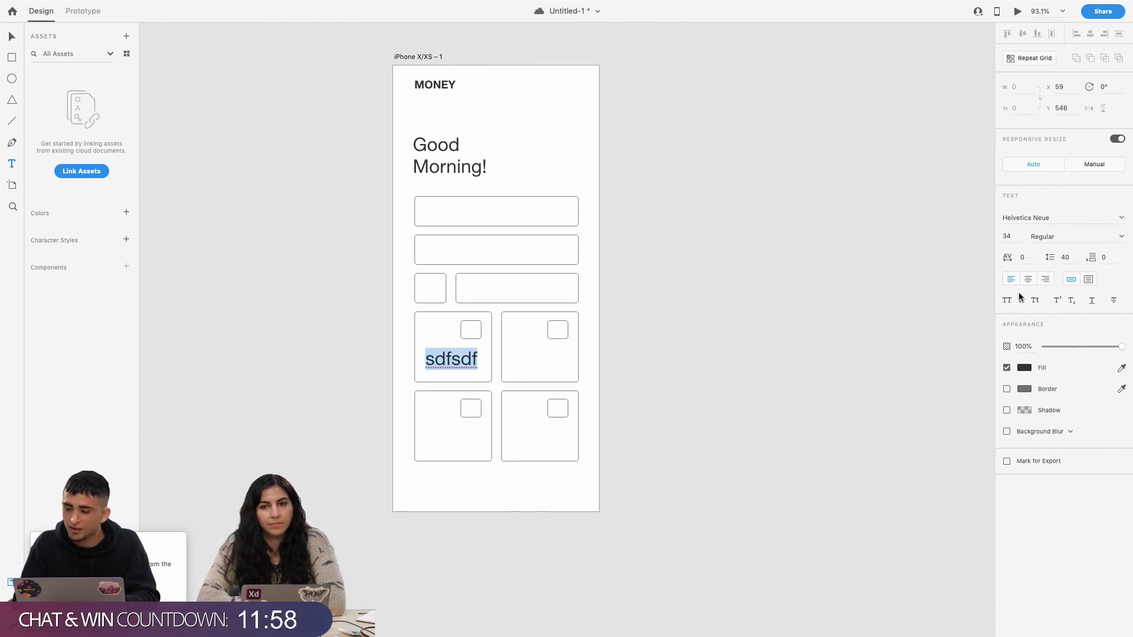
{"action": "left_click", "coordinate": [1007, 236]}
{"action": "type", "text": "18"}
{"action": "key", "text": "Return"}
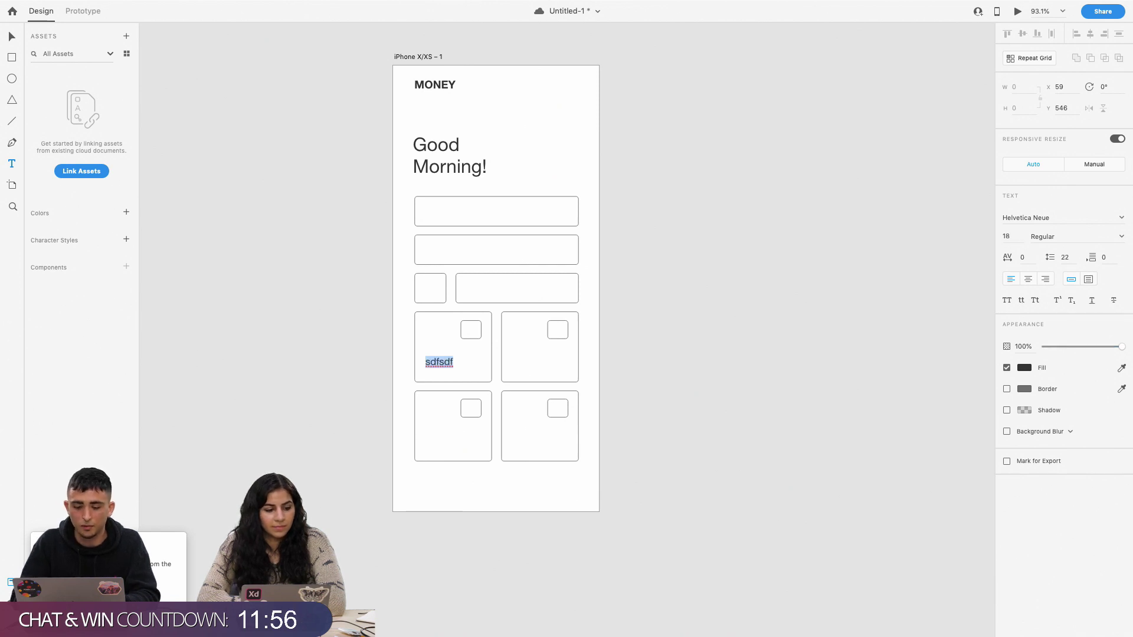
Make the placeholder text in the first large box bold and set its font size to 14
{"action": "left_click", "coordinate": [12, 36]}
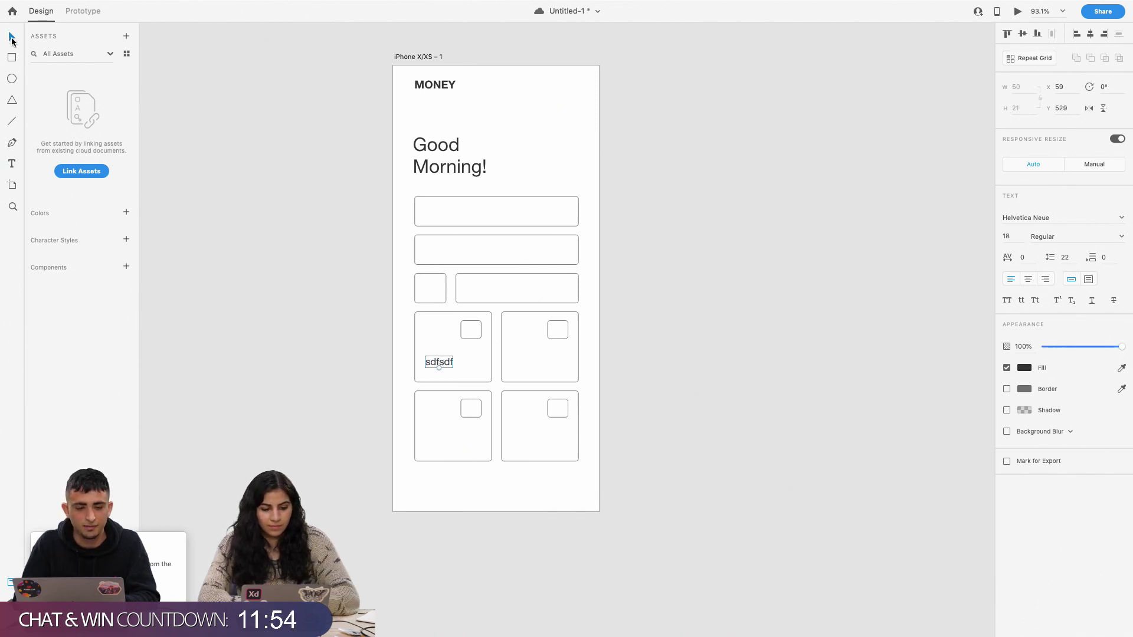
{"action": "double_click", "coordinate": [448, 361]}
{"action": "key", "text": "super+b"}
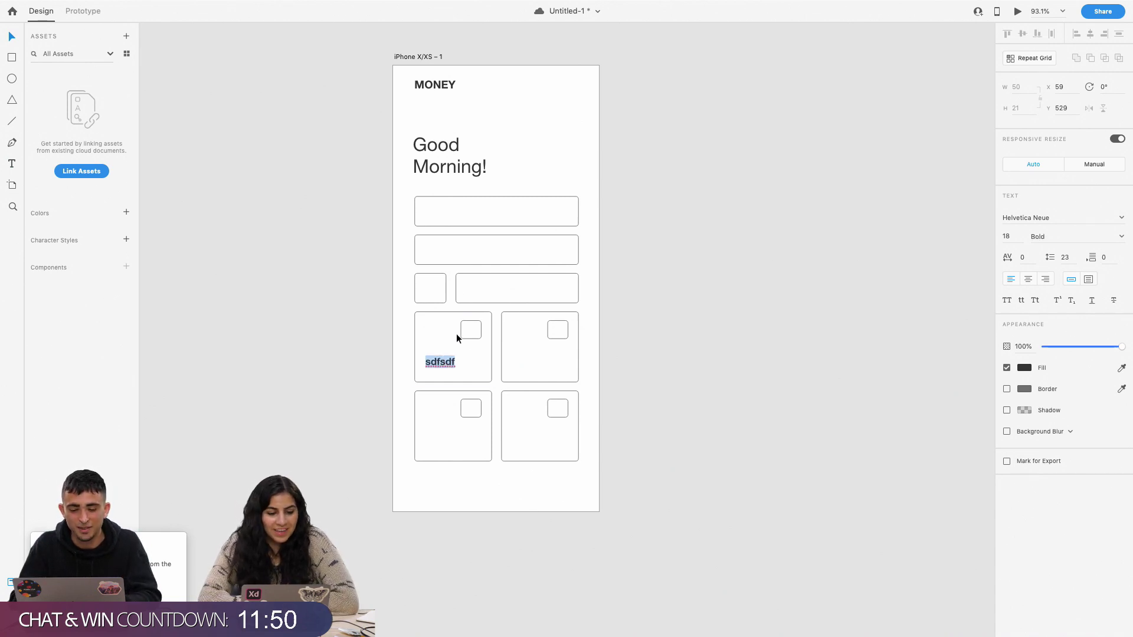
{"action": "key", "text": "Escape"}
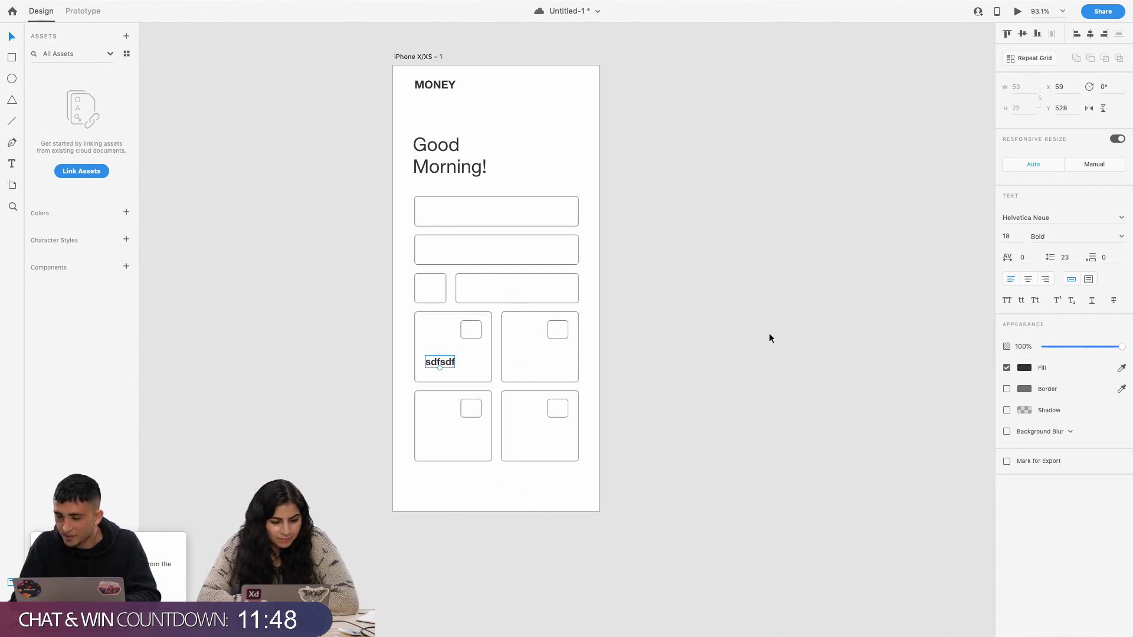
{"action": "left_click", "coordinate": [1013, 233]}
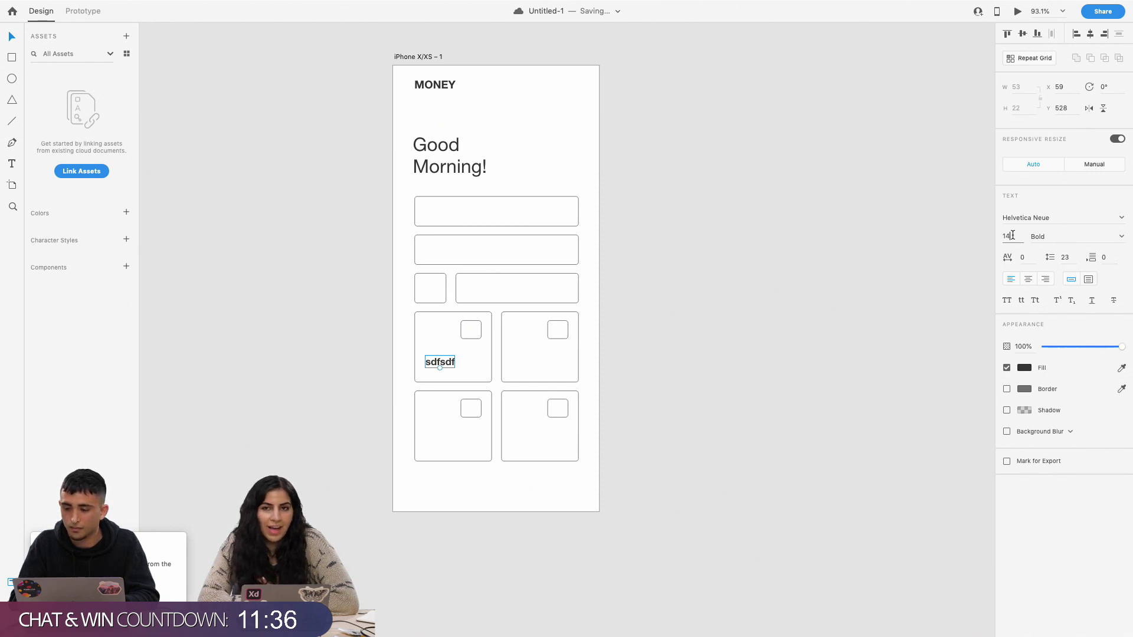
{"action": "type", "text": "14"}
{"action": "key", "text": "Return"}
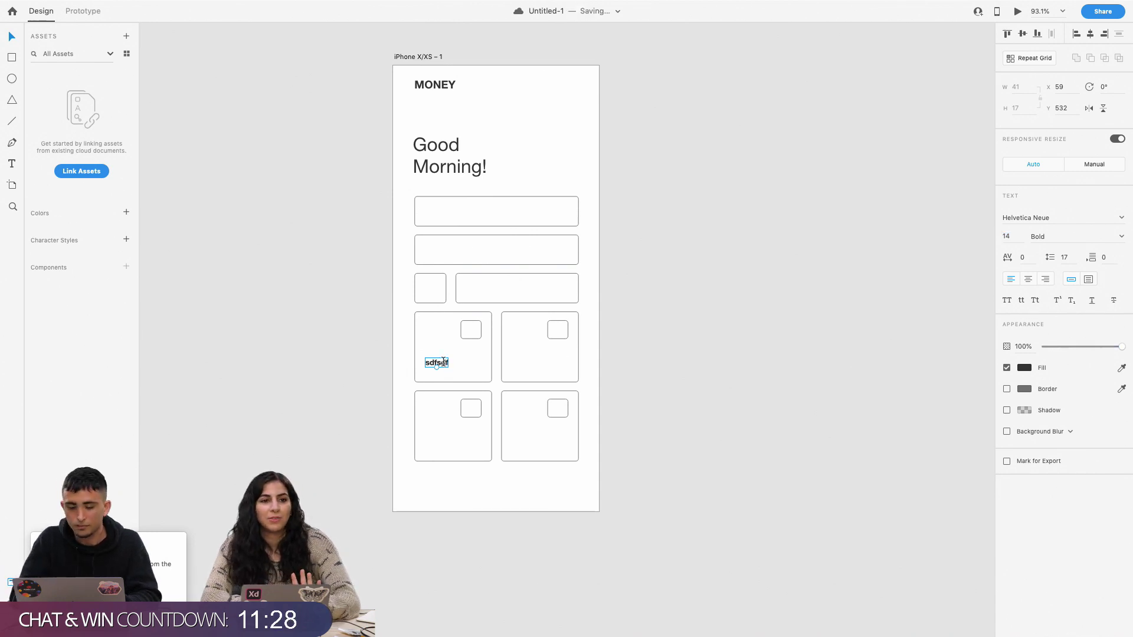
Replace the placeholder text in the first large box with "Open an Account", split over two lines
{"action": "type", "text": "Open an "}
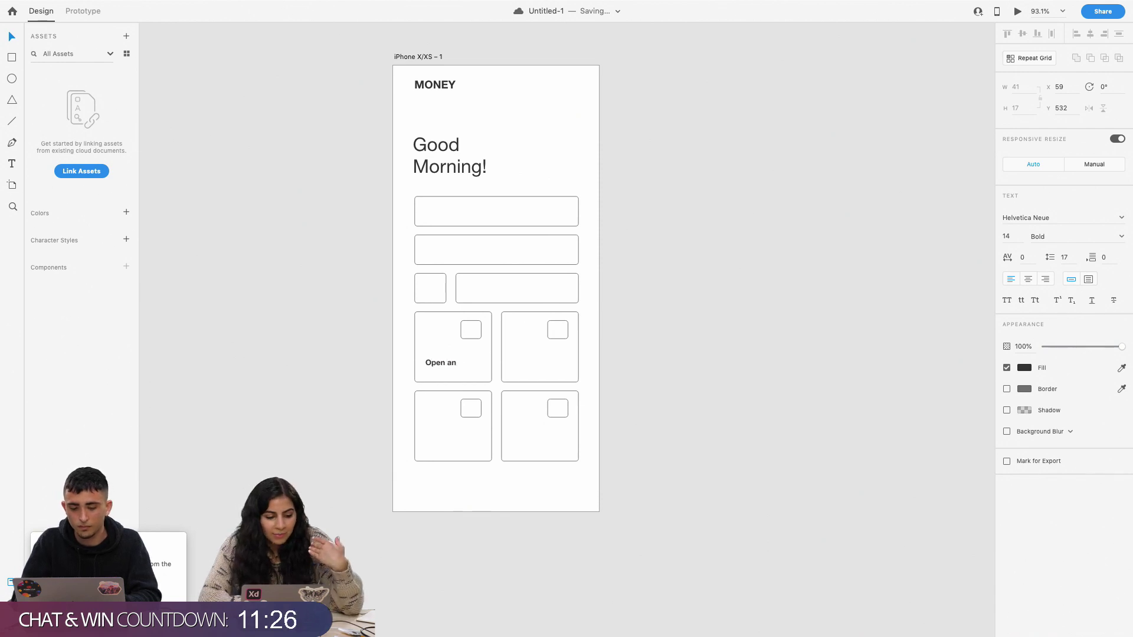
{"action": "type", "text": "Acc"}
{"action": "key", "text": "BackSpace"}
{"action": "key", "text": "BackSpace"}
{"action": "key", "text": "BackSpace"}
{"action": "type", "text": "A"}
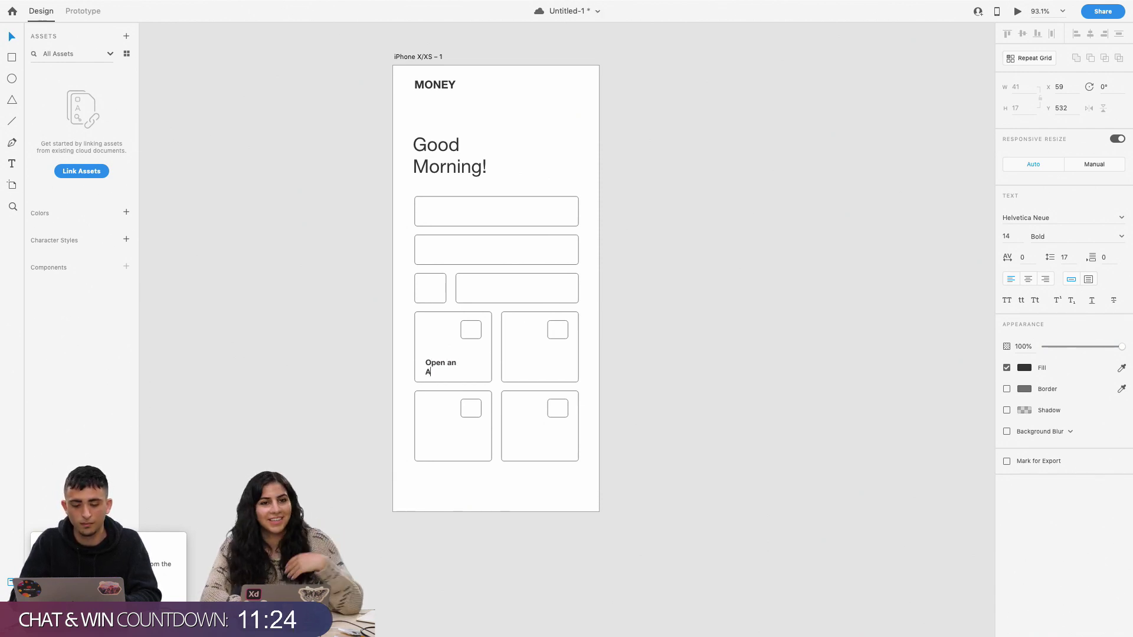
{"action": "type", "text": "ccount"}
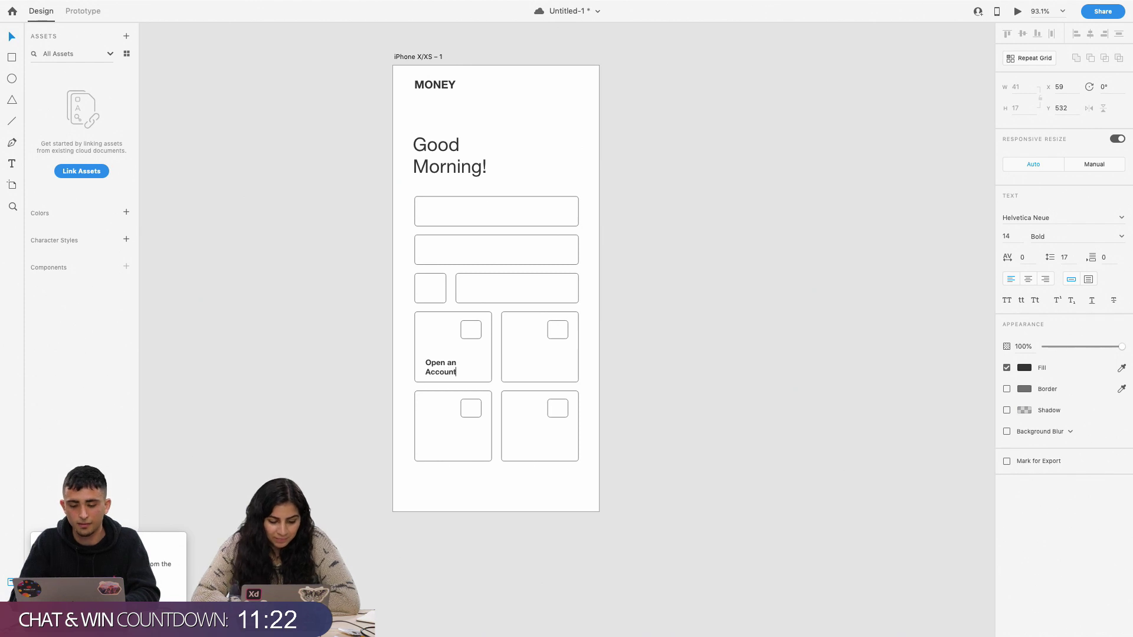
{"action": "key", "text": "Escape"}
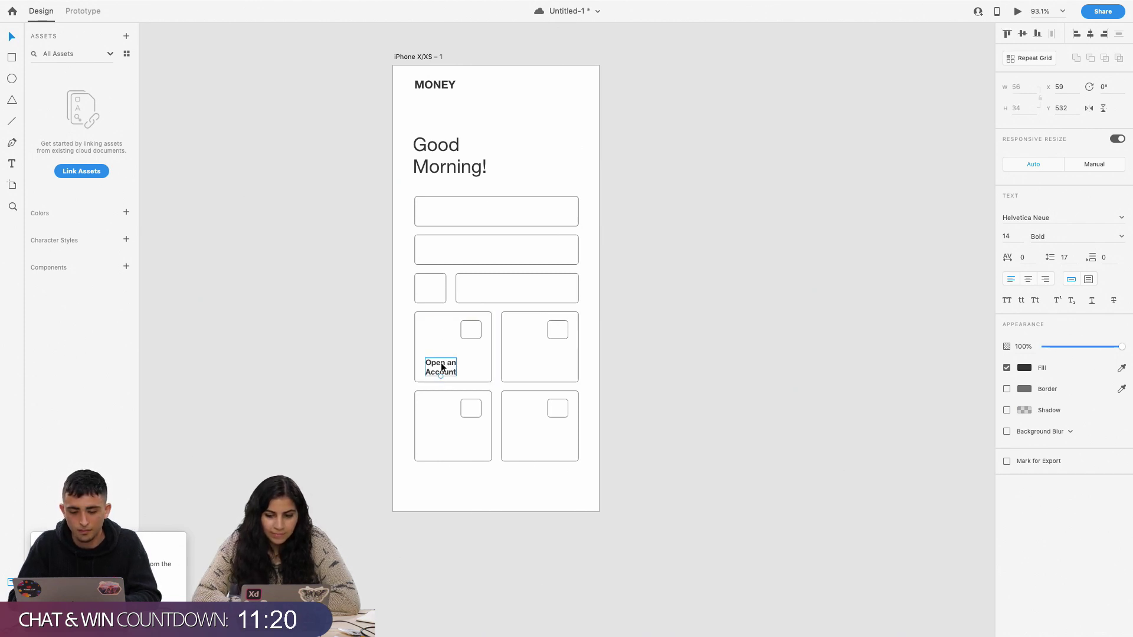
Duplicate the "Open an Account" label into the second first-row box at X 217, Y 529, and change its text to "Quick view Balance"
{"action": "left_click_drag", "start_coordinate": [441, 366], "coordinate": [530, 366]}
{"action": "double_click", "coordinate": [529, 364]}
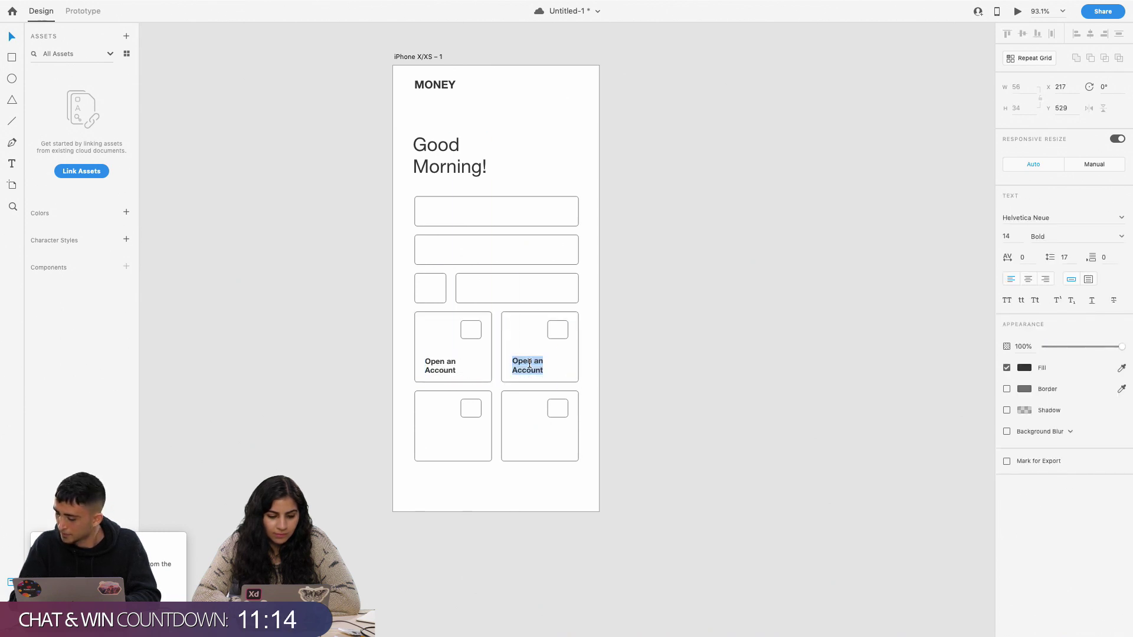
{"action": "type", "text": "Quick "}
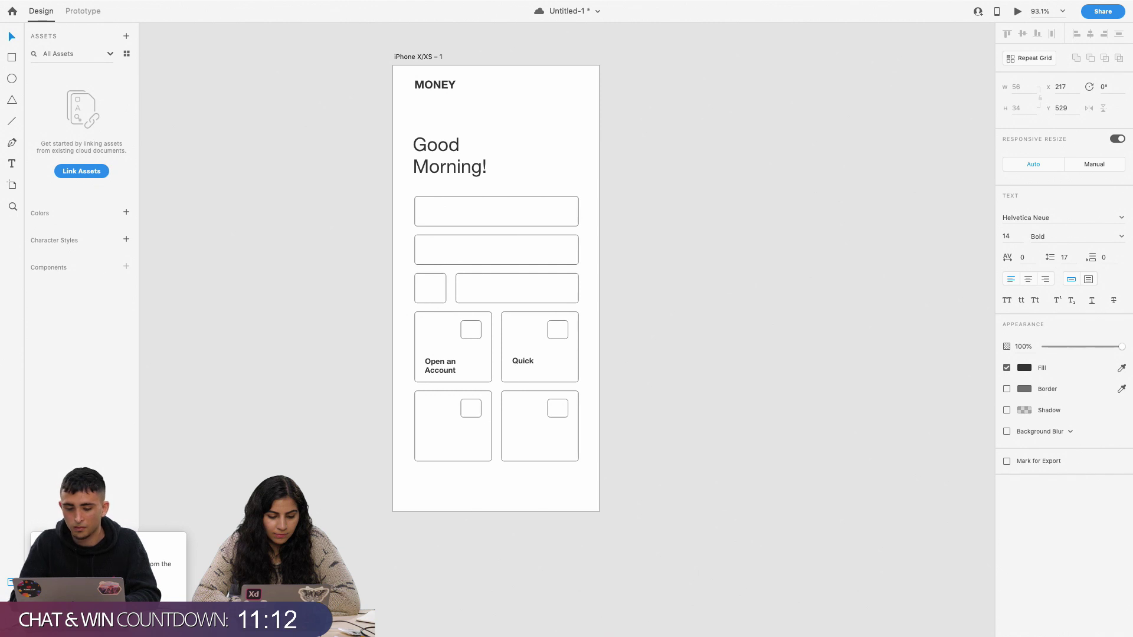
{"action": "type", "text": "view Balance"}
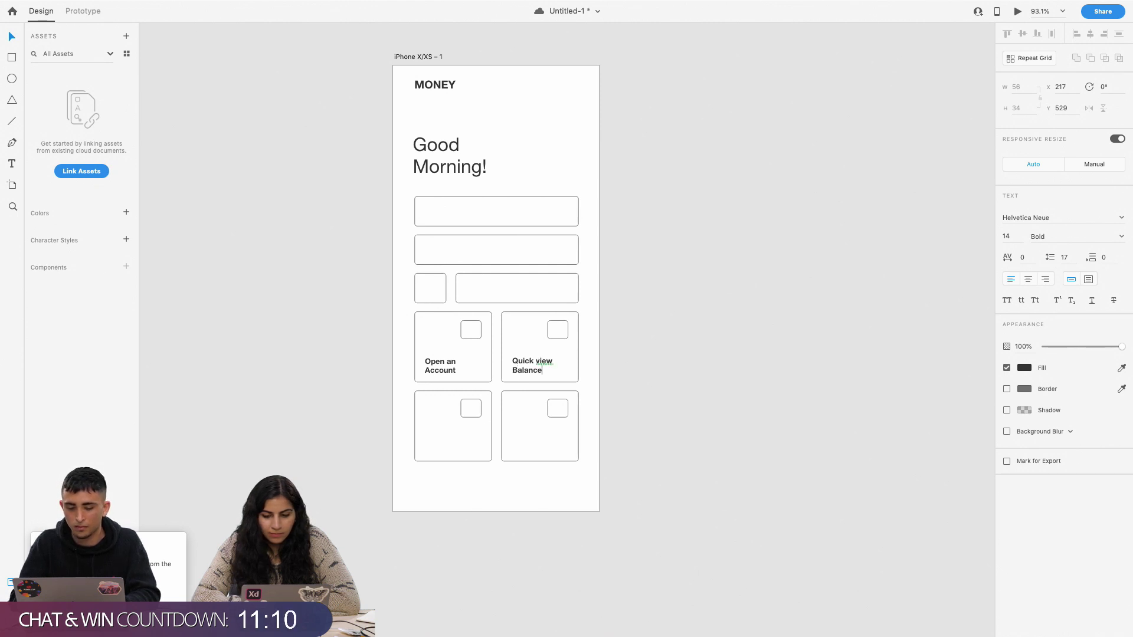
Duplicate the "Open an Account" label into the first second-row box at X 58, Y 669, and change its text to "Apply For a loan" on two lines
{"action": "left_click", "coordinate": [447, 366]}
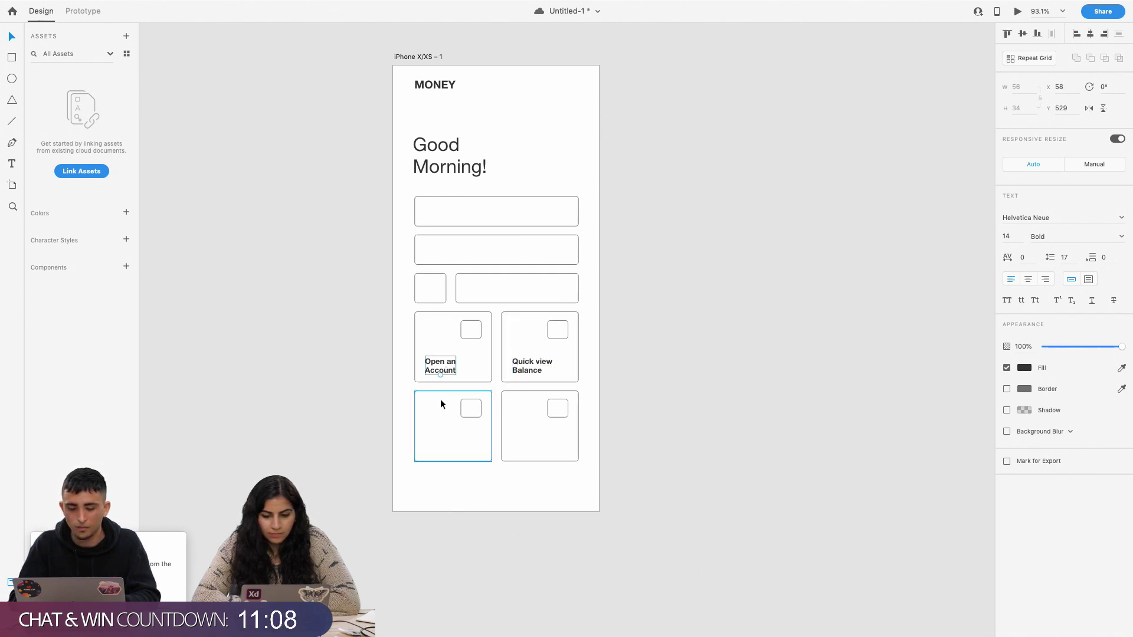
{"action": "left_click_drag", "start_coordinate": [444, 374], "coordinate": [442, 447]}
{"action": "double_click", "coordinate": [440, 440]}
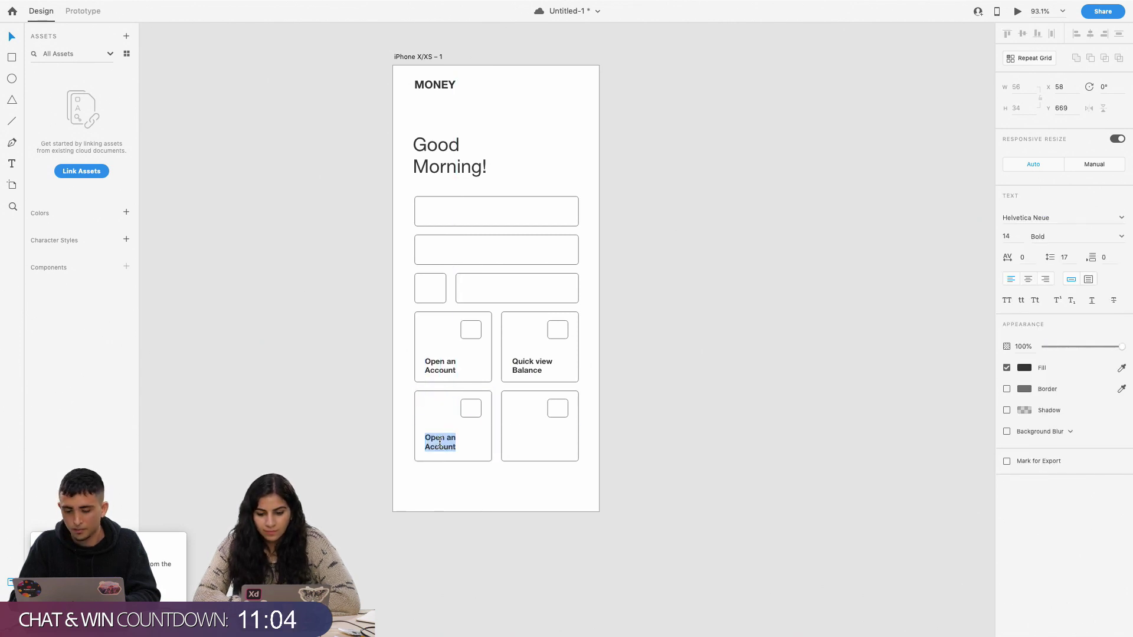
{"action": "type", "text": "Apply"}
{"action": "key", "text": "Return"}
{"action": "type", "text": "For a c"}
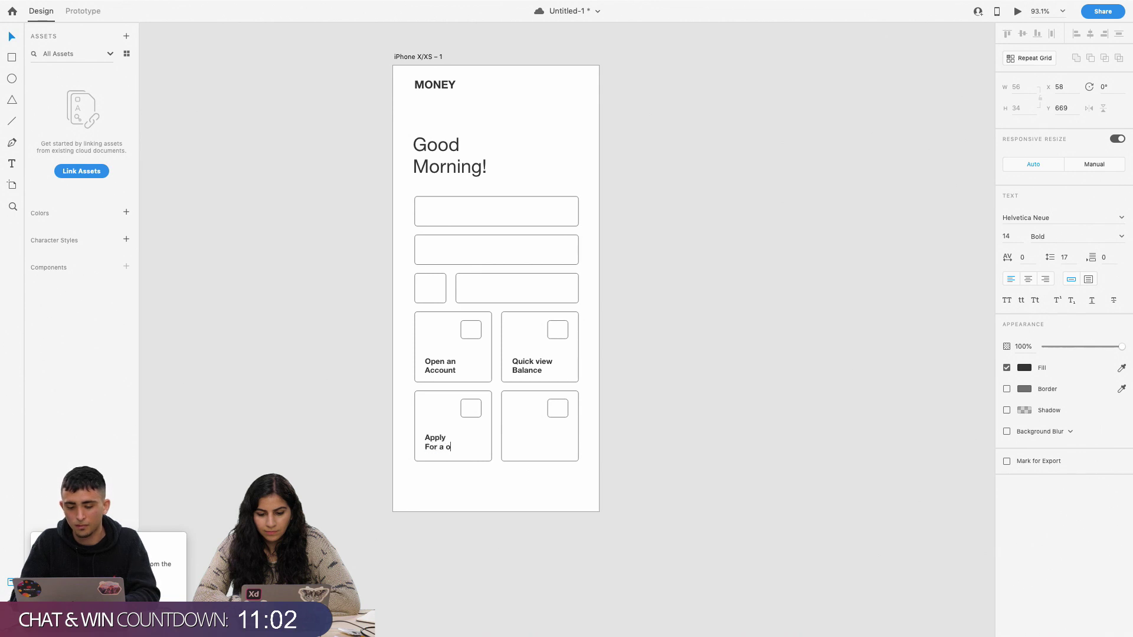
{"action": "key", "text": "BackSpace"}
{"action": "type", "text": "loan"}
{"action": "key", "text": "Escape"}
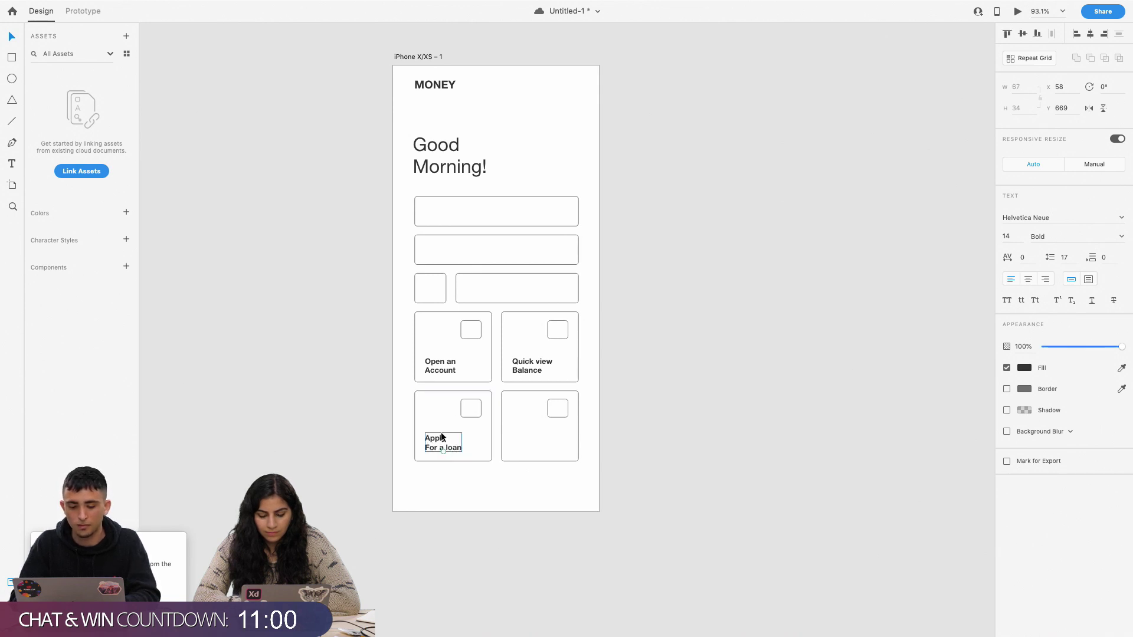
Duplicate the "Apply For a loan" label into the last large box at X 217, Y 669, and change its text to "Contact Us"
{"action": "left_click_drag", "start_coordinate": [438, 441], "coordinate": [526, 444]}
{"action": "double_click", "coordinate": [526, 441]}
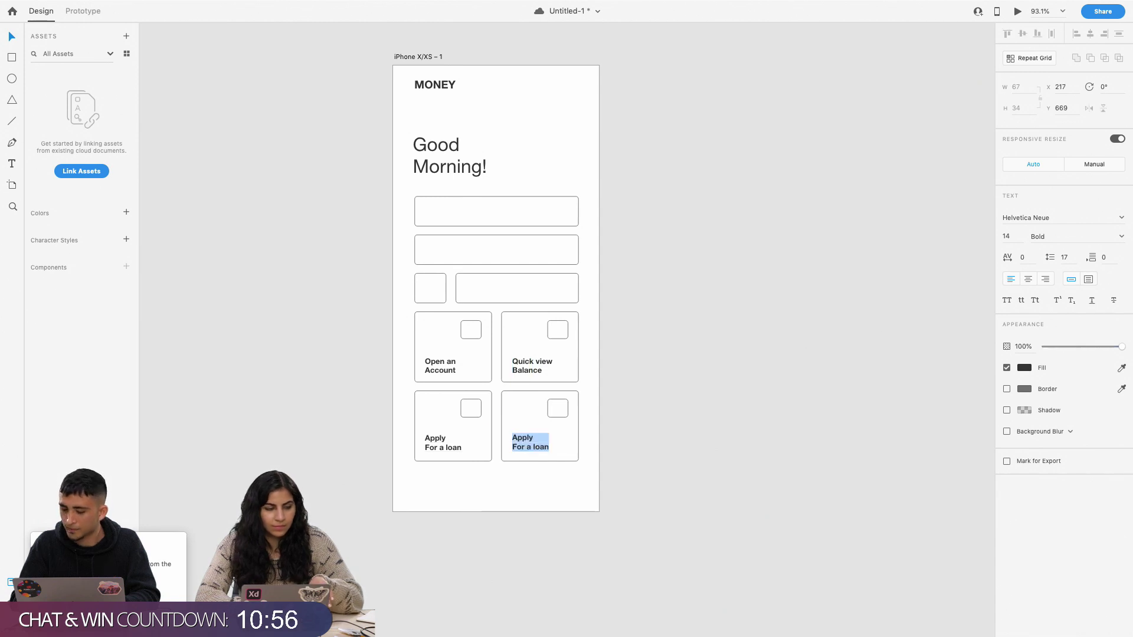
{"action": "type", "text": "Apply"}
{"action": "key", "text": "Return"}
{"action": "type", "text": "A"}
{"action": "key", "text": "super+a"}
{"action": "type", "text": "C"}
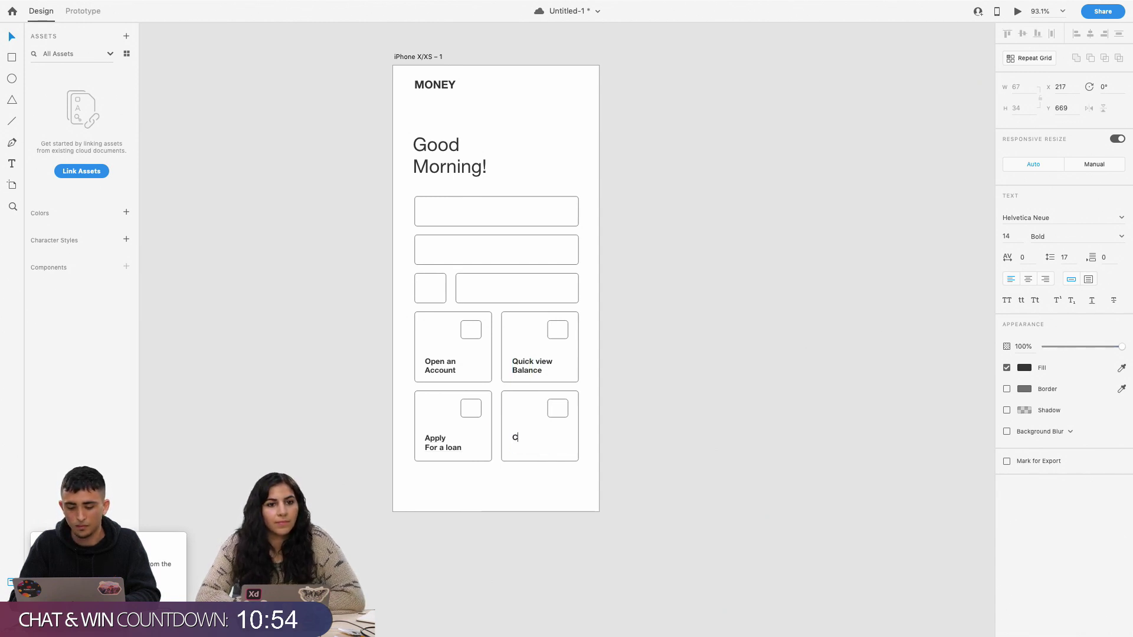
{"action": "type", "text": "ontact US"}
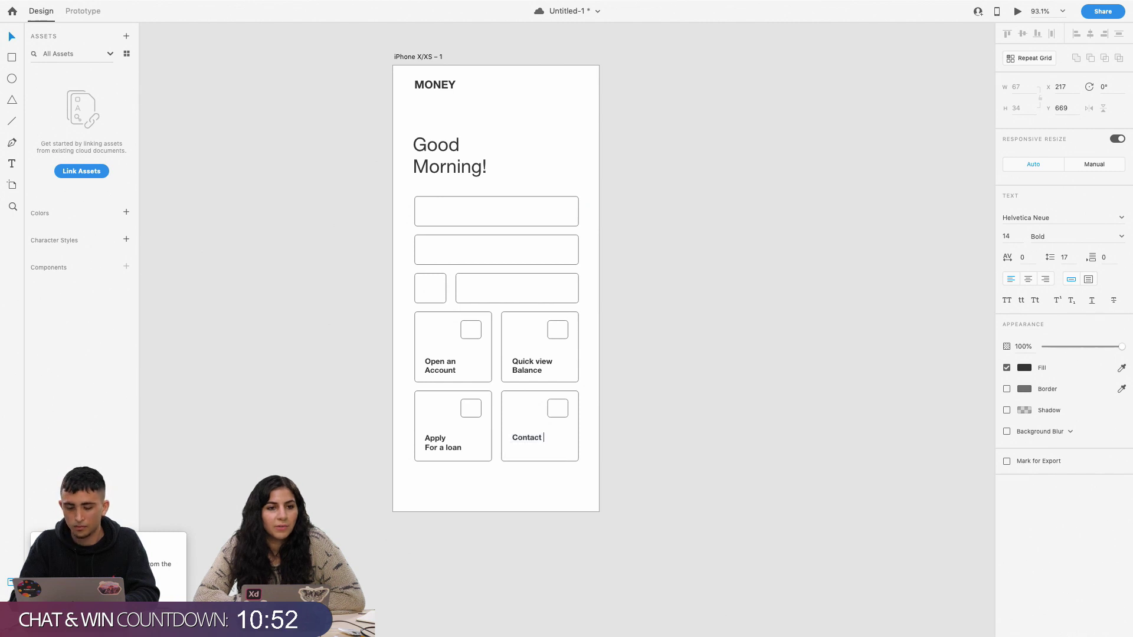
{"action": "key", "text": "Escape"}
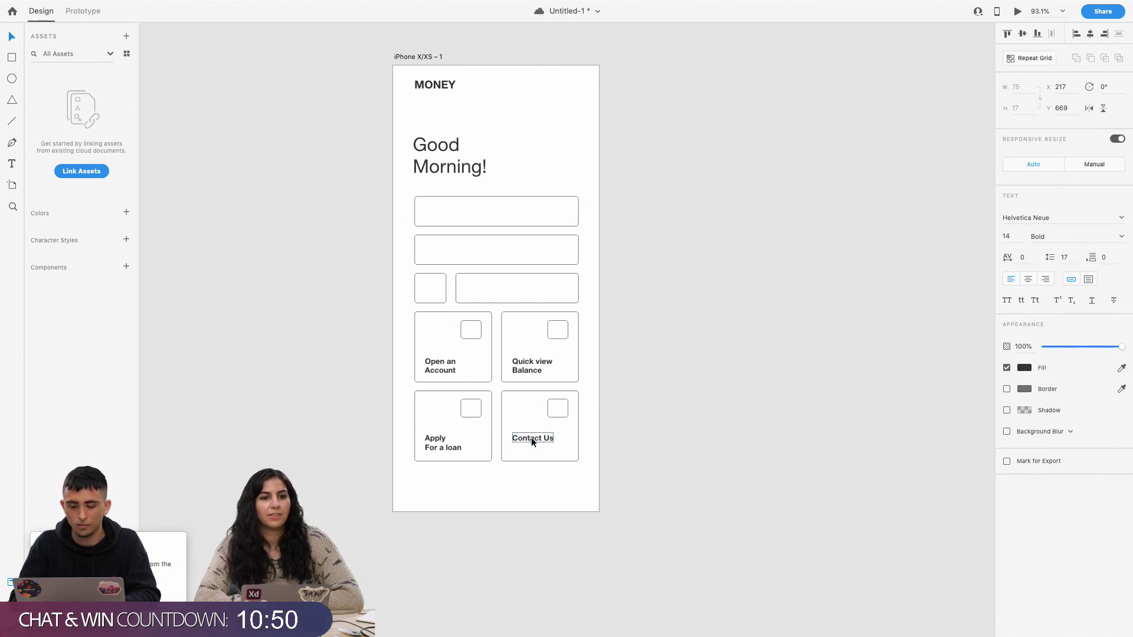
Lower the "Contact Us" label to line up with the second line of the neighbouring loan label, and save the document
{"action": "left_click_drag", "start_coordinate": [531, 437], "coordinate": [540, 447]}
{"action": "left_click", "coordinate": [589, 412]}
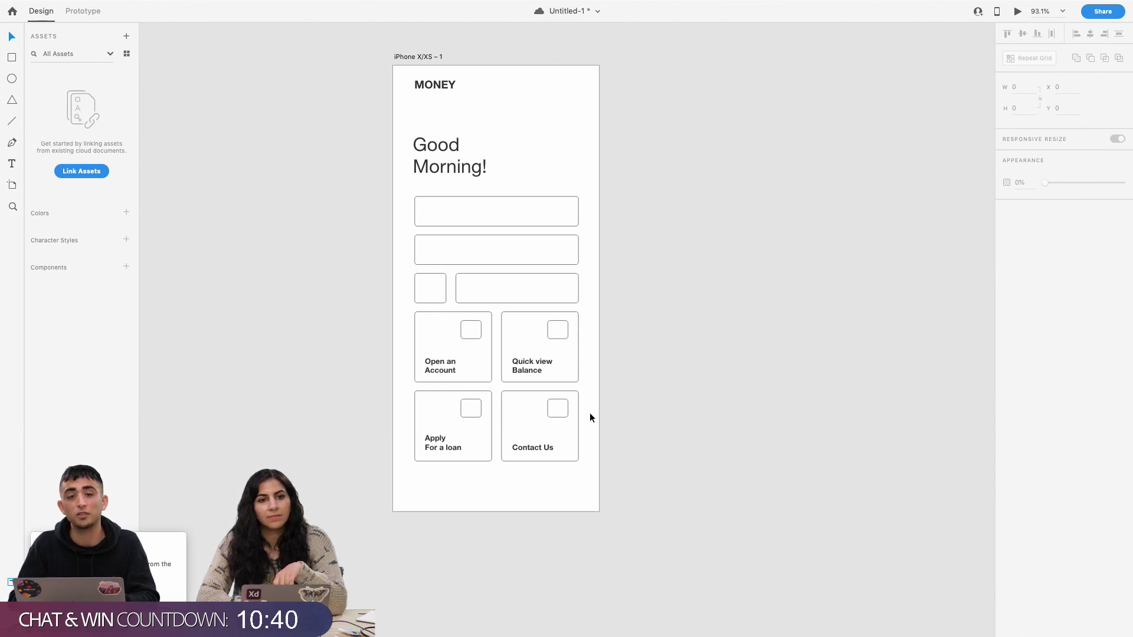
{"action": "key", "text": "super+s"}
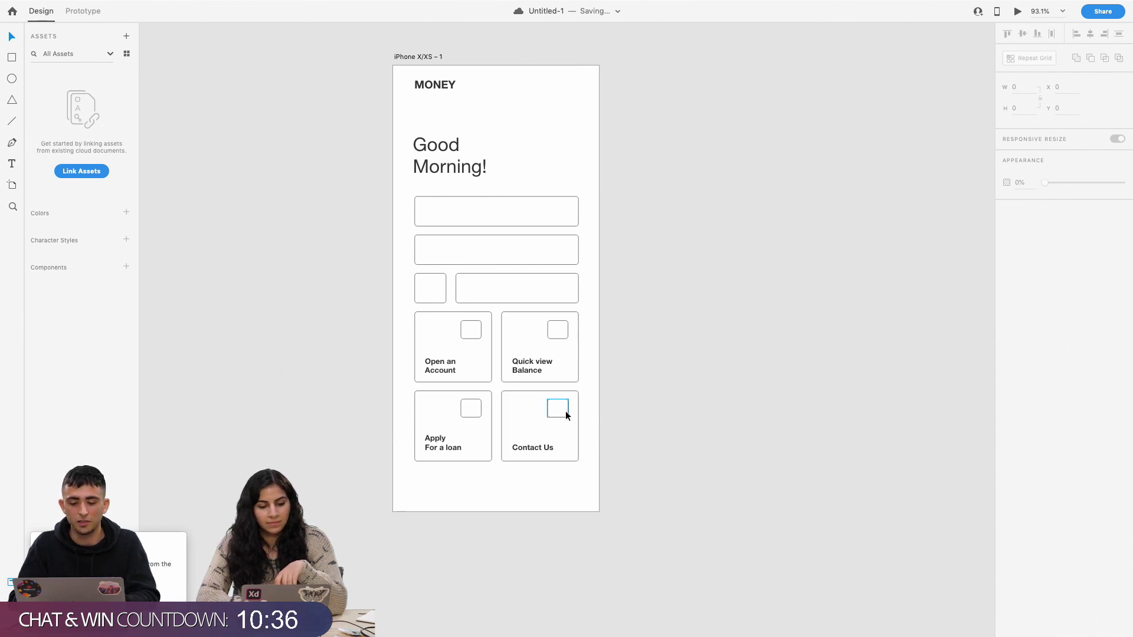
{"action": "left_click", "coordinate": [565, 411]}
{"action": "left_click", "coordinate": [590, 384]}
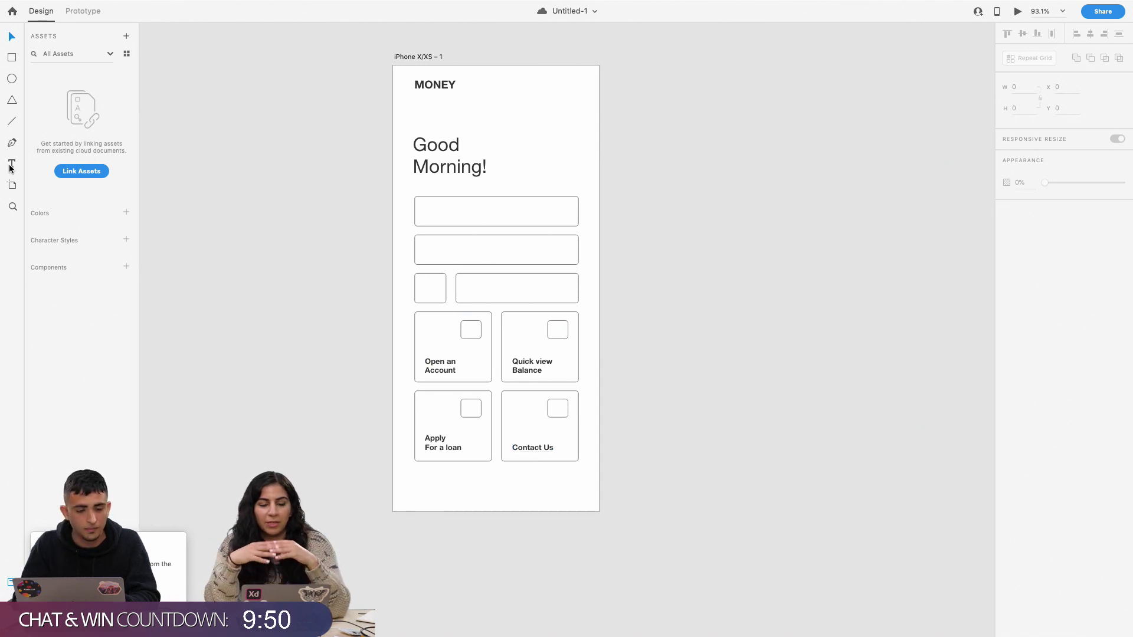
Add the text "Disclaimer" below the large boxes near the artboard's lower edge and set its alignment to centred
{"action": "left_click", "coordinate": [497, 479]}
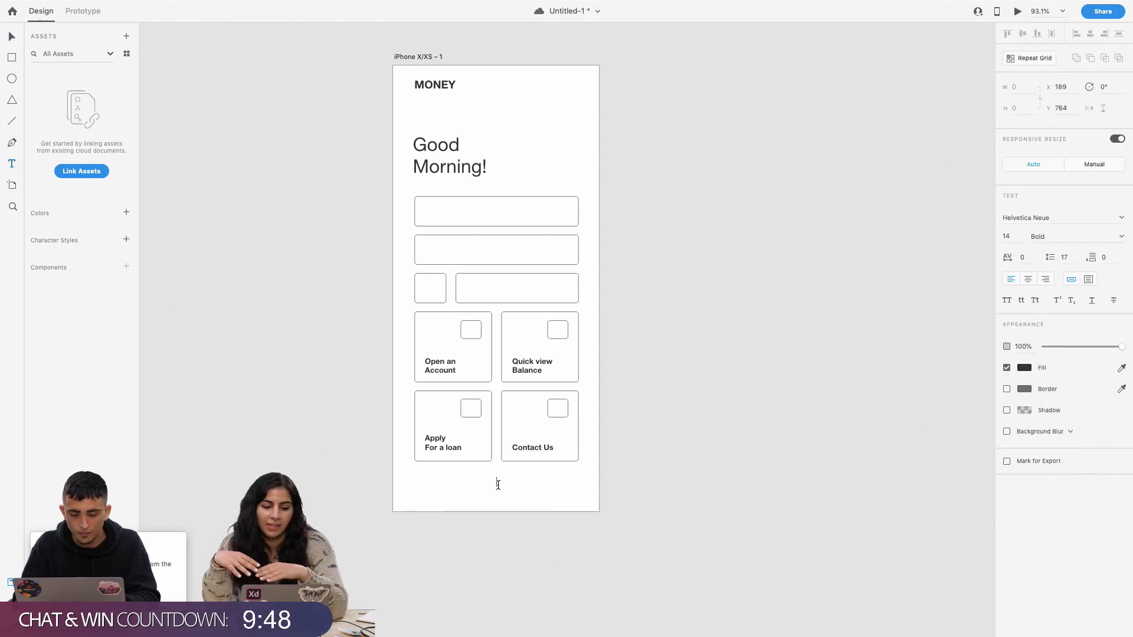
{"action": "type", "text": "Dis"}
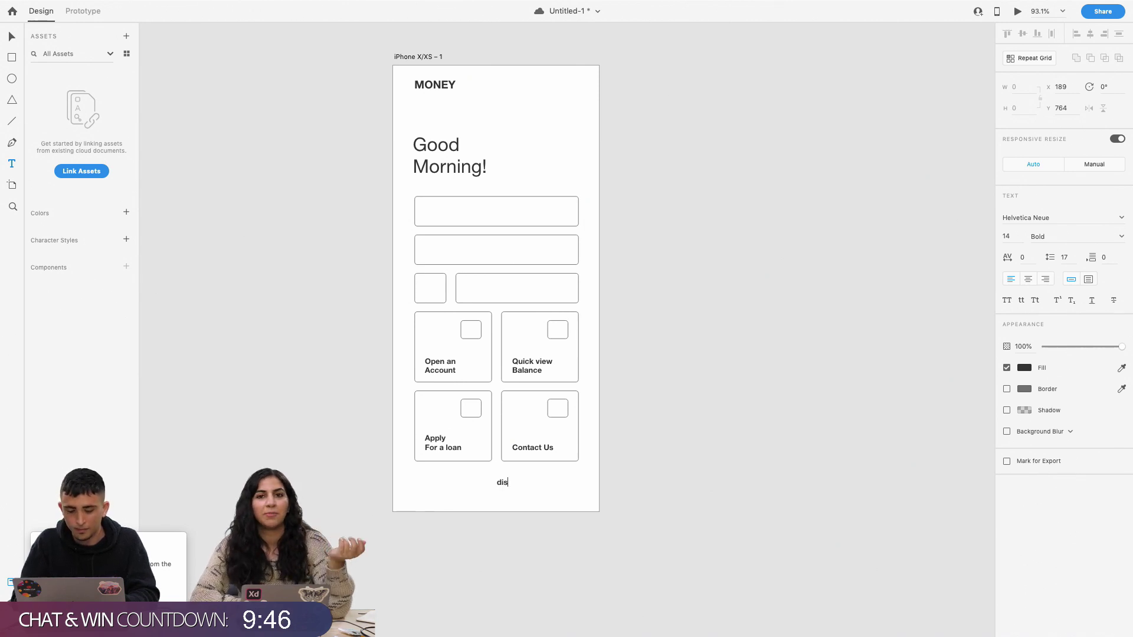
{"action": "key", "text": "BackSpace"}
{"action": "key", "text": "BackSpace"}
{"action": "type", "text": "s"}
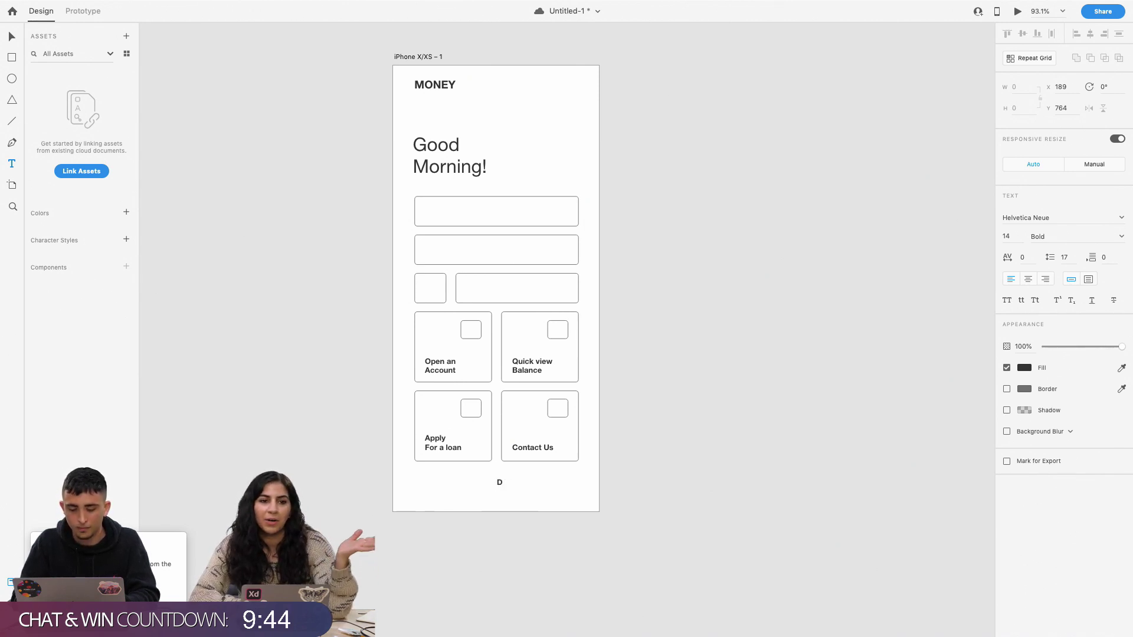
{"action": "type", "text": "claimer"}
{"action": "key", "text": "super+a"}
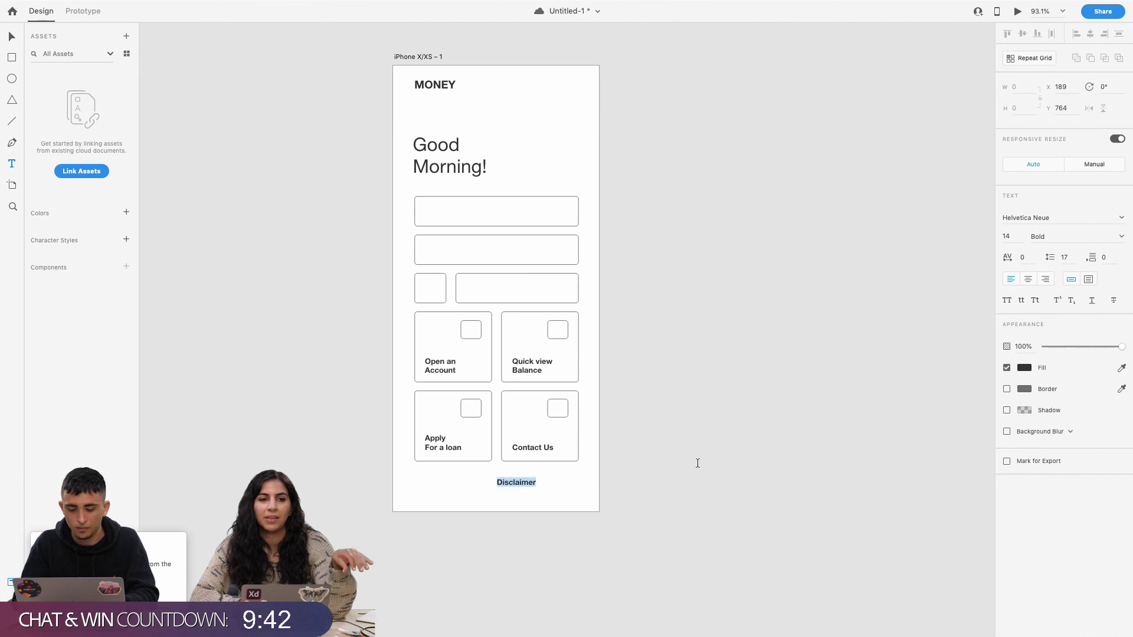
{"action": "left_click", "coordinate": [1027, 281]}
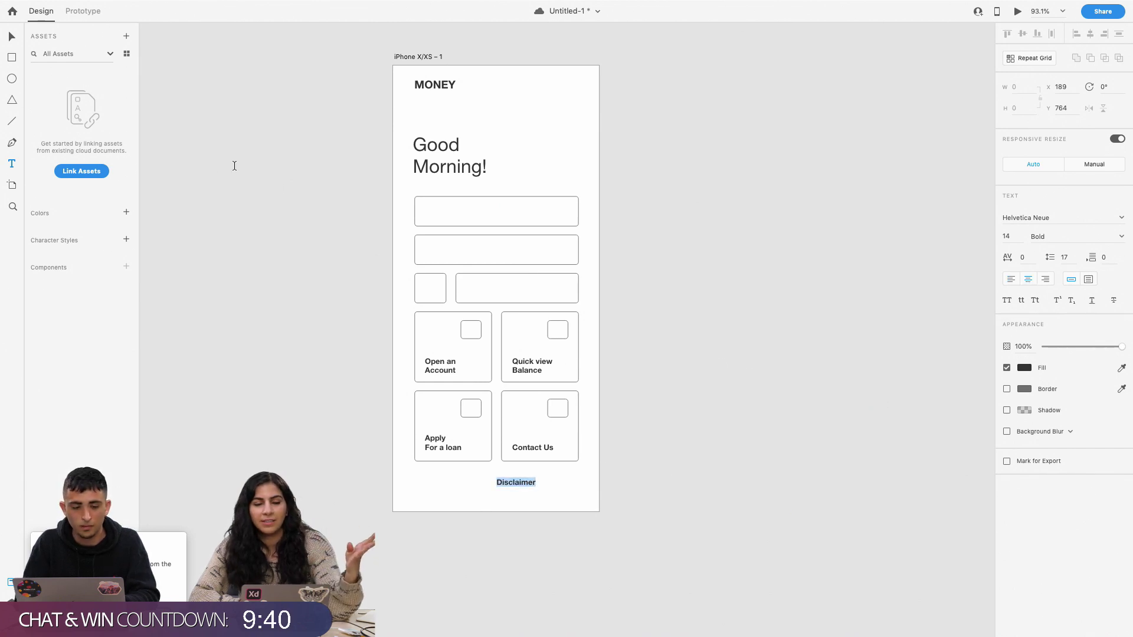
{"action": "key", "text": "Escape"}
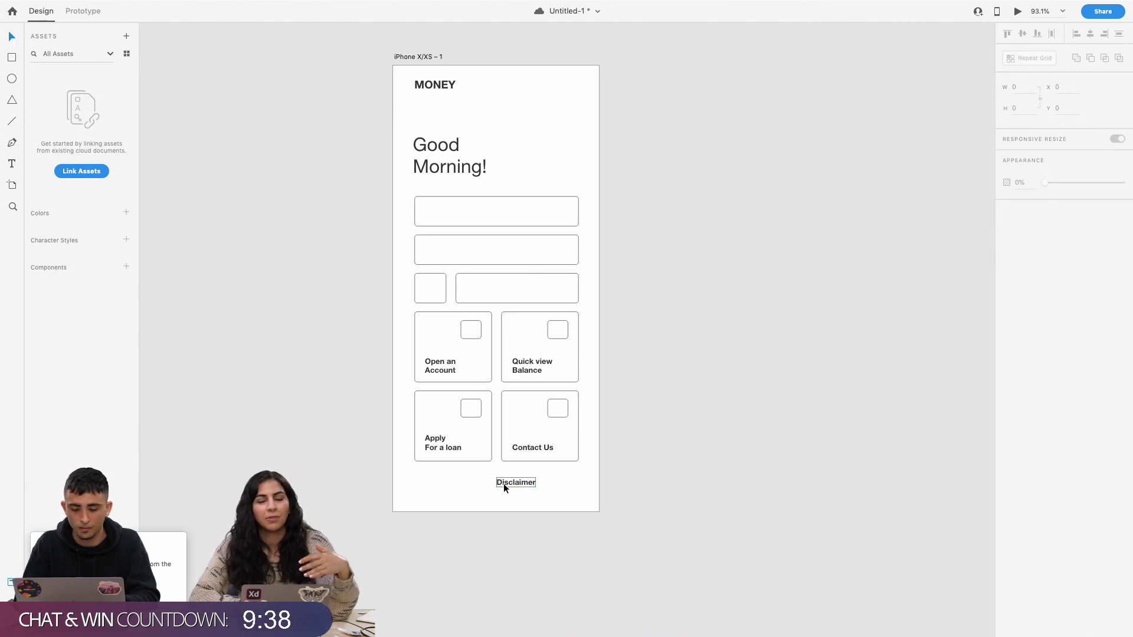
Move the "Disclaimer" text to the horizontal centre of the artboard at X 153, Y 748, and save the document
{"action": "left_click_drag", "start_coordinate": [507, 483], "coordinate": [489, 484]}
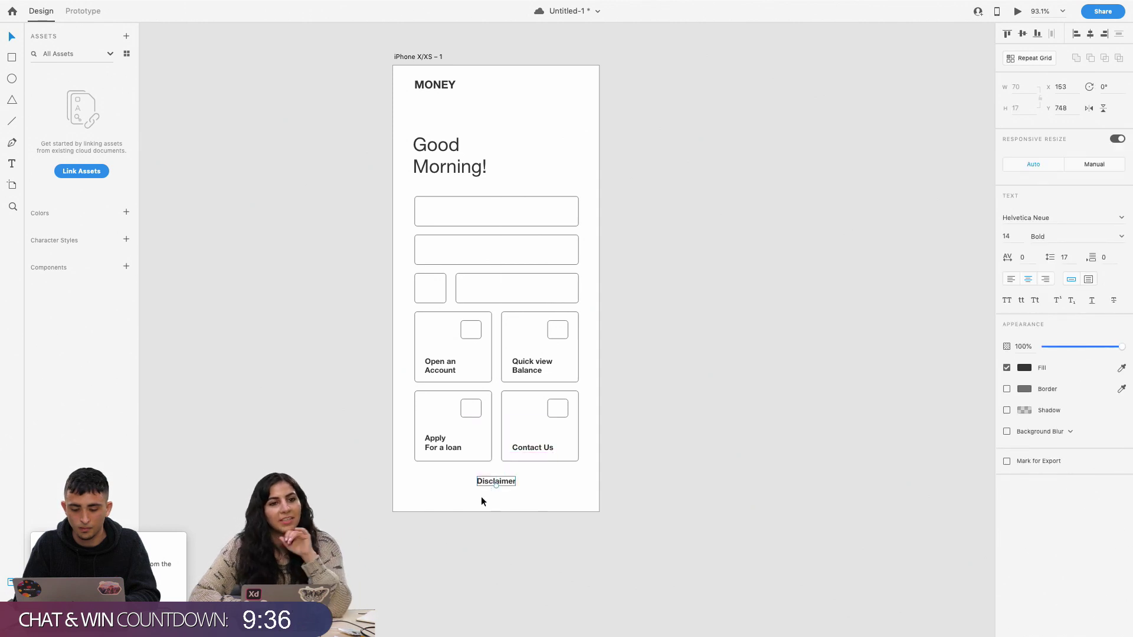
{"action": "left_click", "coordinate": [480, 497]}
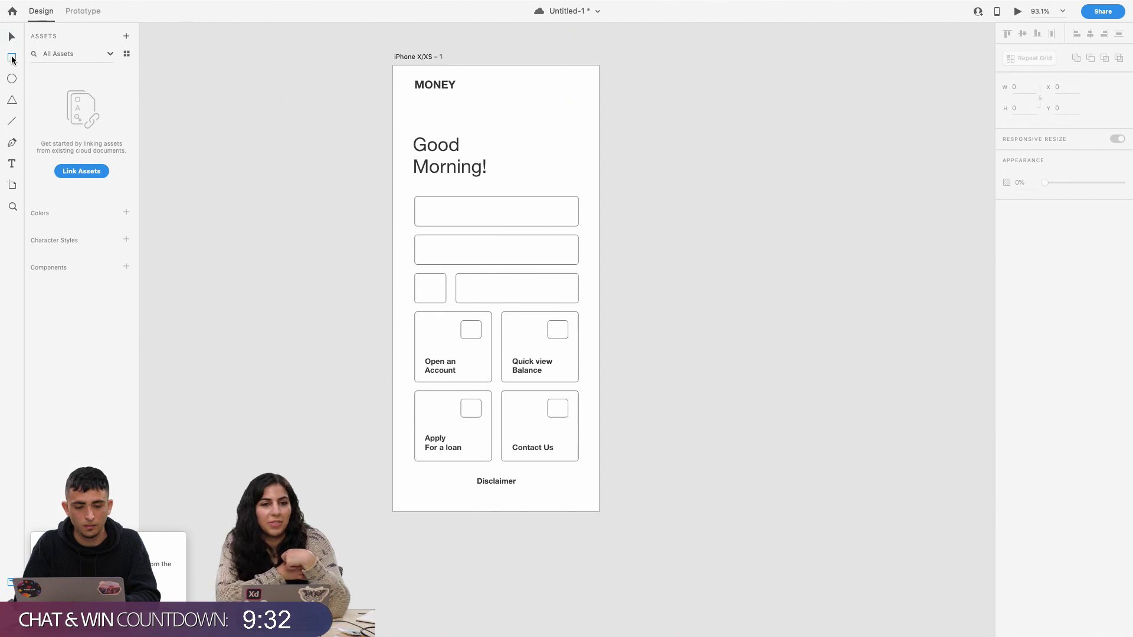
{"action": "key", "text": "super+s"}
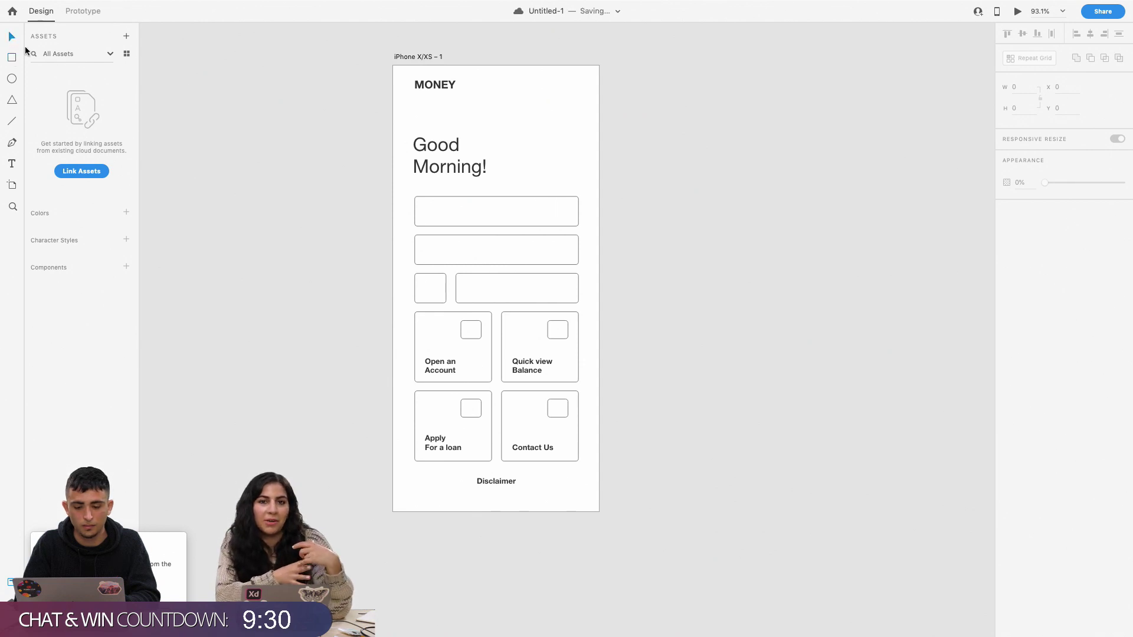
Shorten the iPhone X/XS artboard from its lower edge to a height of 793
{"action": "left_click", "coordinate": [424, 58]}
{"action": "left_click_drag", "start_coordinate": [496, 511], "coordinate": [501, 497]}
{"action": "left_click", "coordinate": [501, 483]}
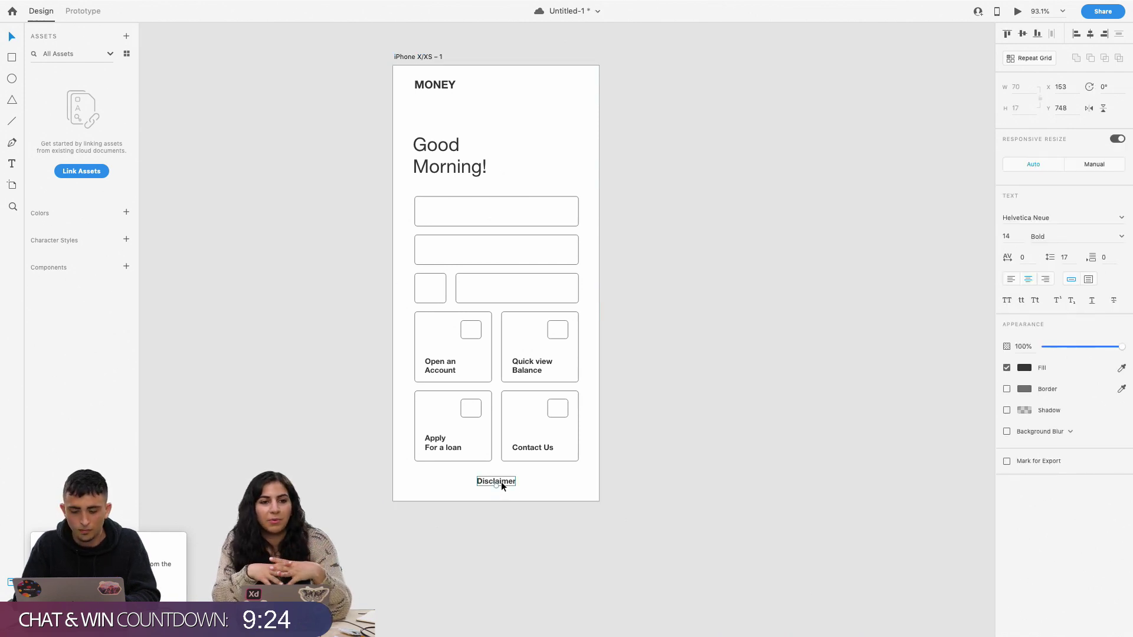
{"action": "left_click", "coordinate": [542, 480]}
{"action": "left_click", "coordinate": [429, 60]}
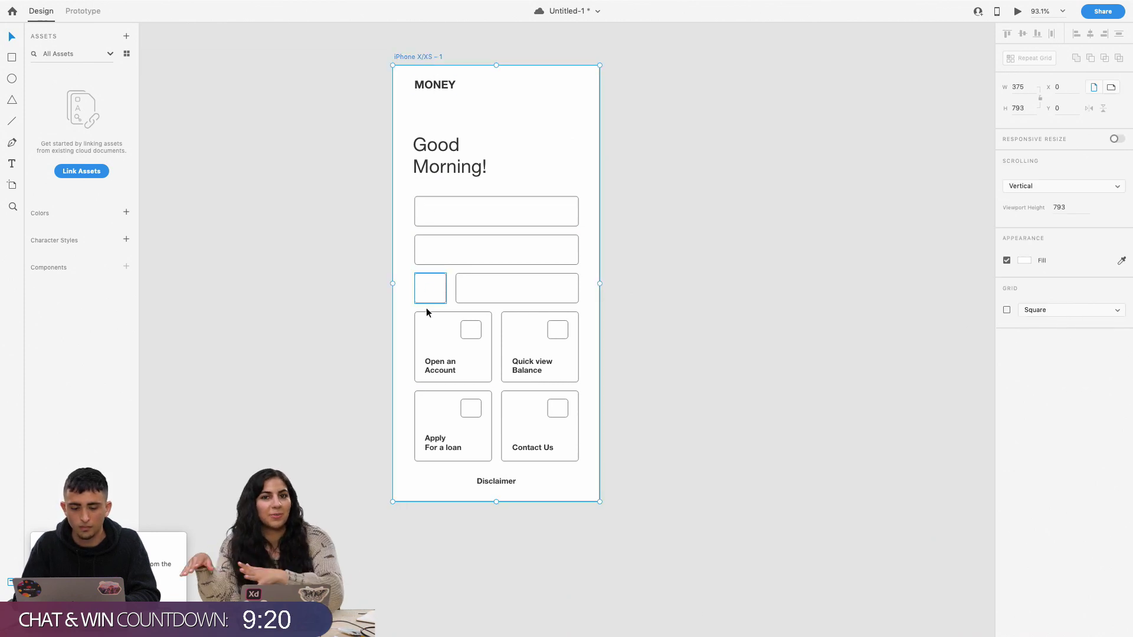
Duplicate the "Open an Account" label into the first wide field at X 58, and change it to "username" in 14 pt Italic
{"action": "left_click", "coordinate": [438, 369]}
{"action": "left_click", "coordinate": [435, 221]}
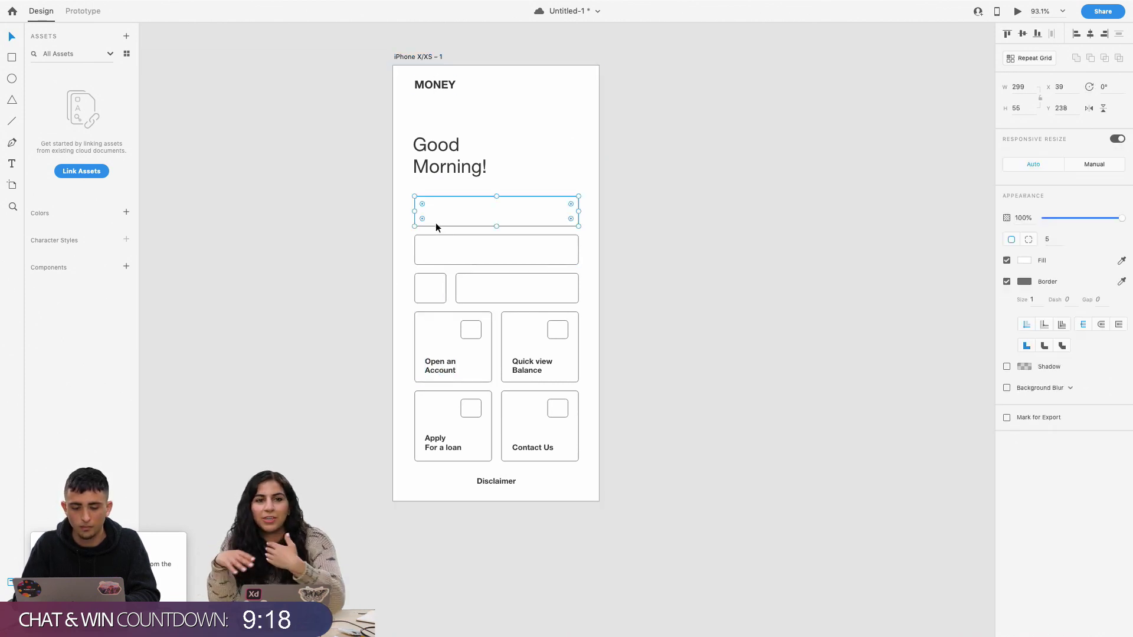
{"action": "left_click_drag", "start_coordinate": [442, 362], "coordinate": [442, 214]}
{"action": "double_click", "coordinate": [443, 213]}
{"action": "type", "text": "Pdf"}
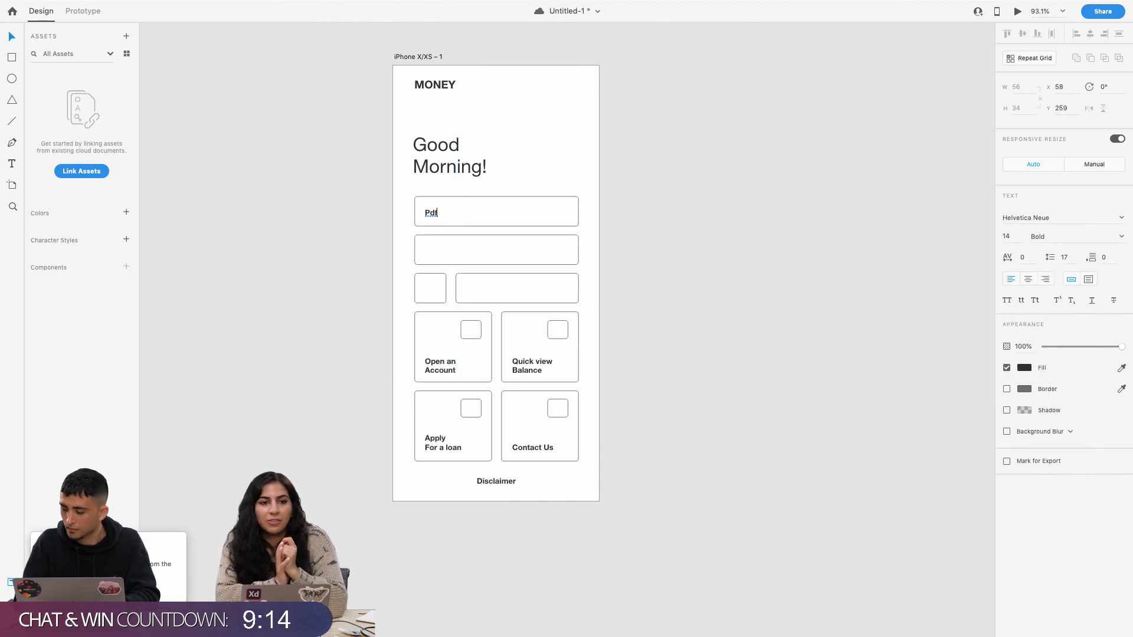
{"action": "double_click", "coordinate": [431, 212]}
{"action": "type", "text": "Username"}
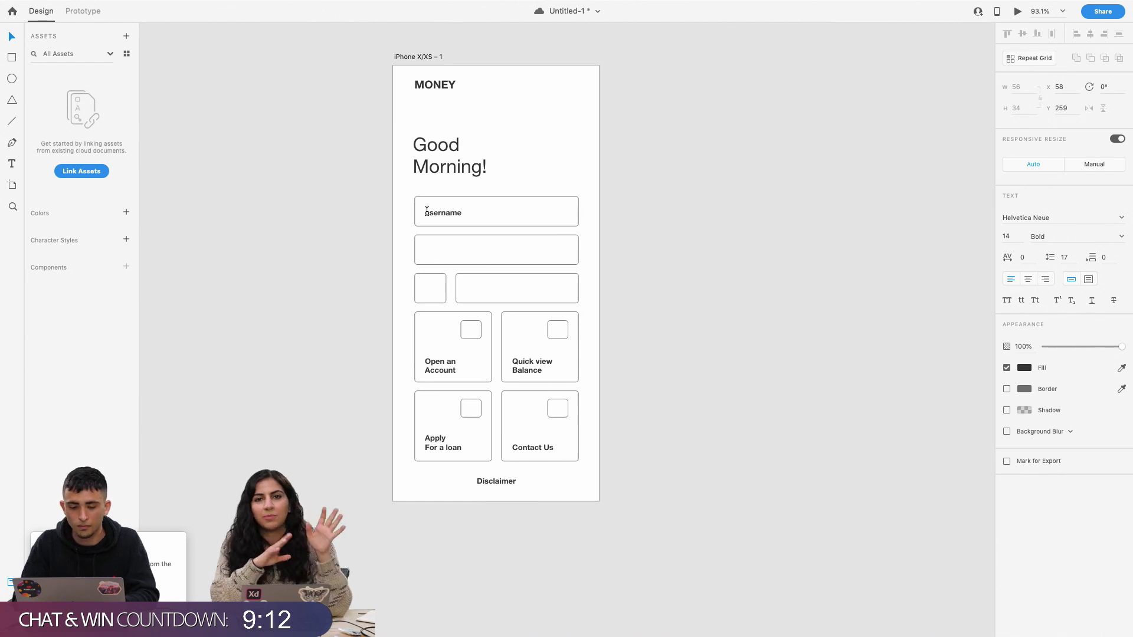
{"action": "double_click", "coordinate": [426, 211]}
{"action": "type", "text": "username"}
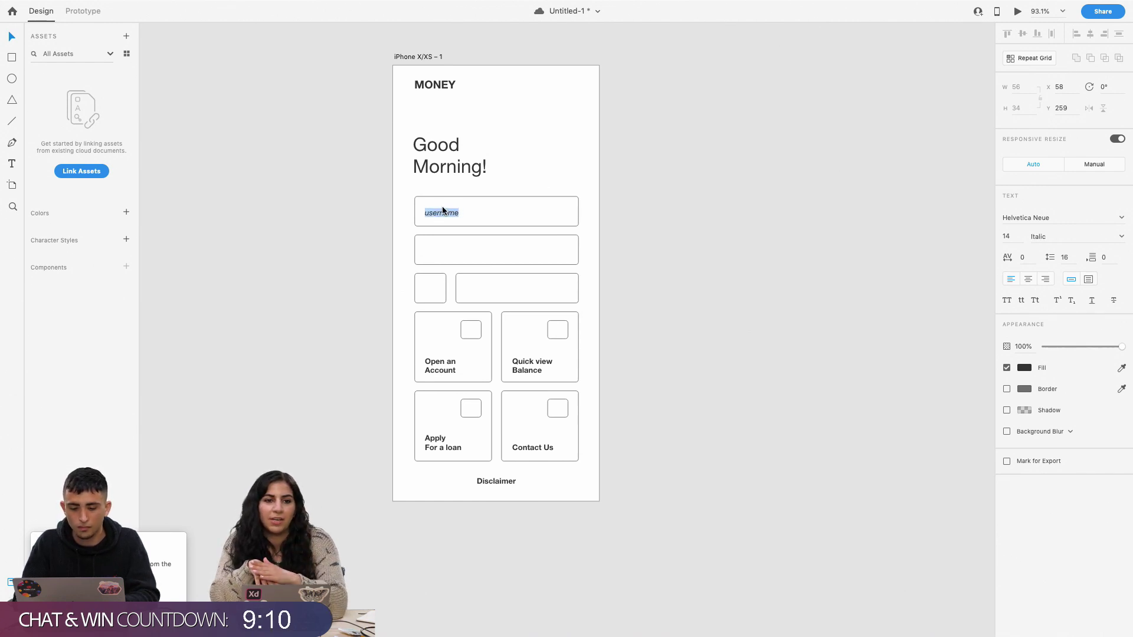
Duplicate the "username" label into the second wide field at X 58, Y 328, and change its text to "Password"
{"action": "key", "text": "Escape"}
{"action": "left_click_drag", "start_coordinate": [443, 210], "coordinate": [442, 249]}
{"action": "left_click", "coordinate": [439, 238]}
{"action": "left_click", "coordinate": [443, 211]}
{"action": "double_click", "coordinate": [441, 249]}
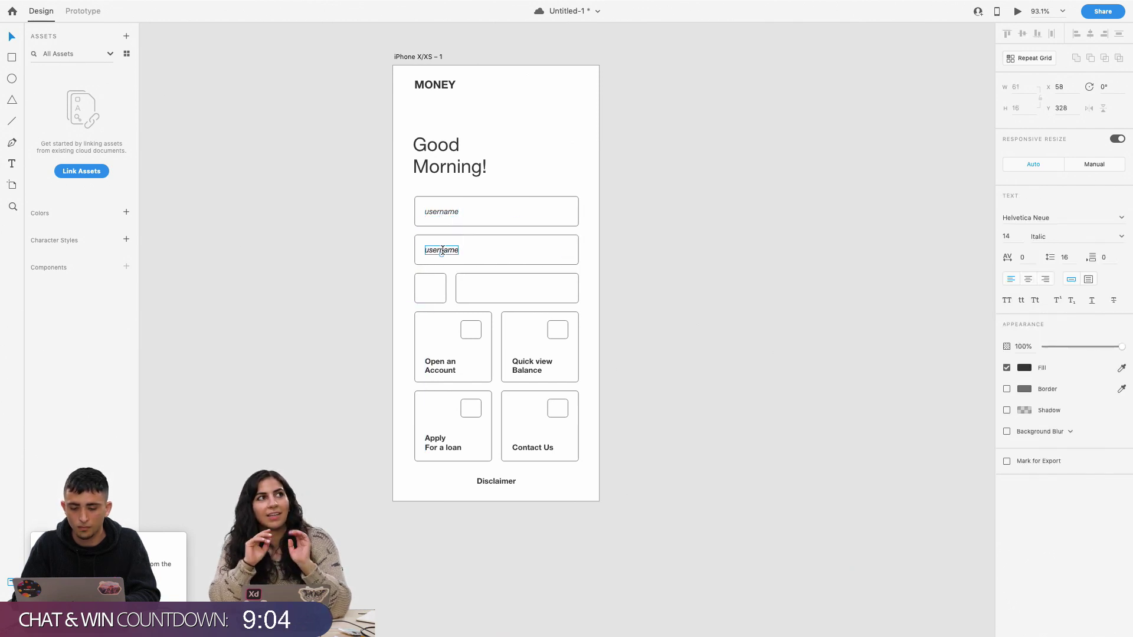
{"action": "type", "text": "password"}
{"action": "key", "text": "Escape"}
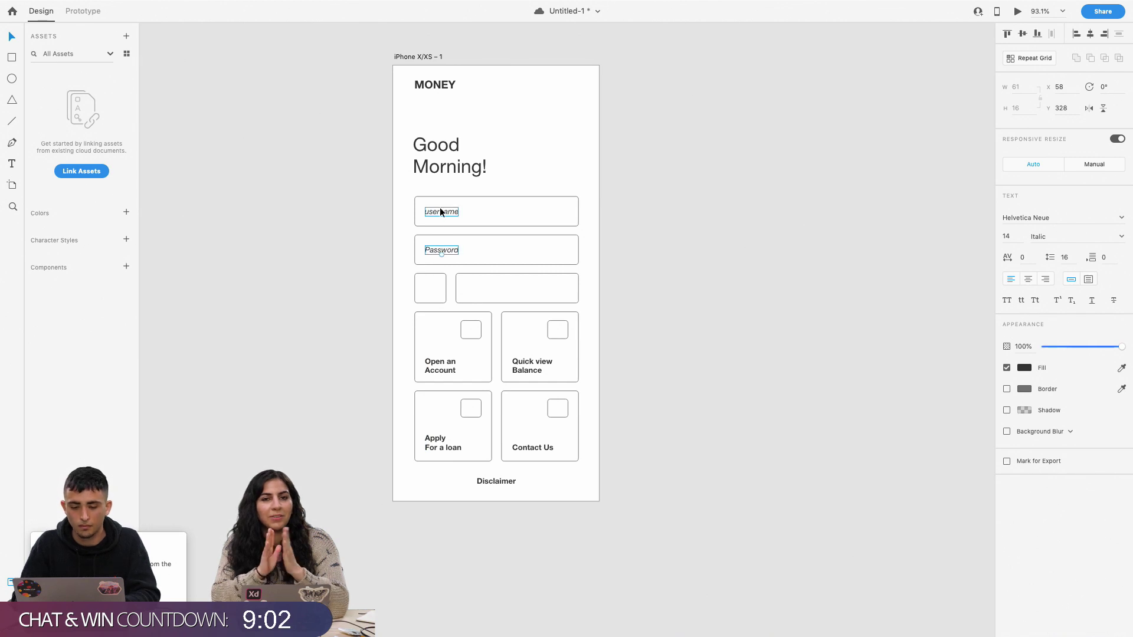
Group the "username" label with its field box, and the "Password" label with its field box
{"action": "left_click", "coordinate": [442, 211]}
{"action": "left_click", "coordinate": [477, 201], "text": "shift"}
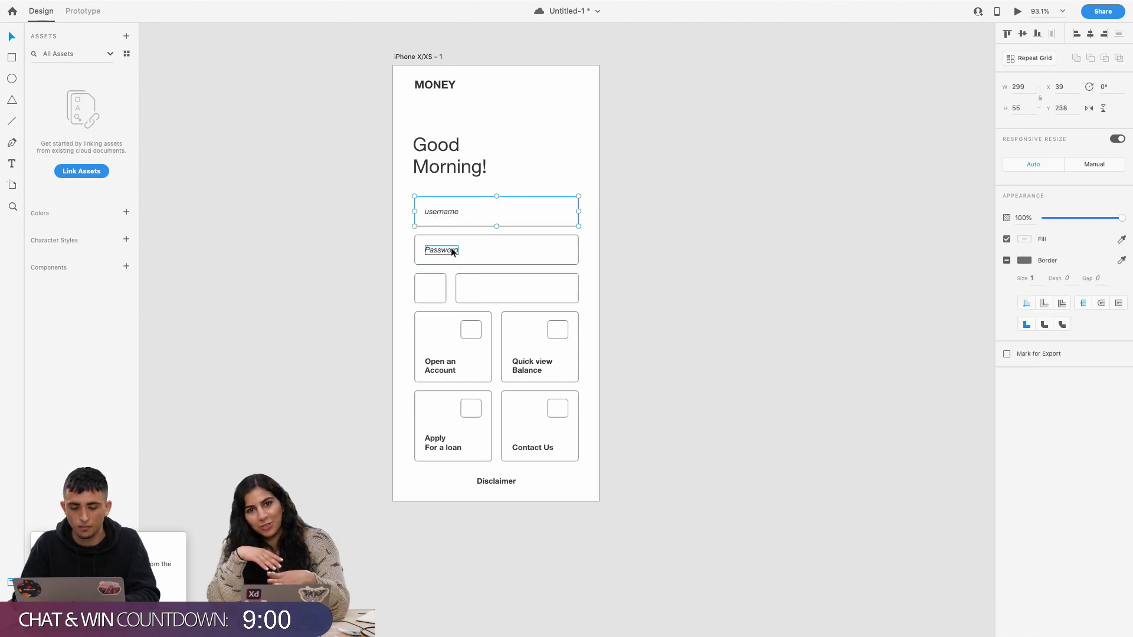
{"action": "left_click", "coordinate": [483, 247]}
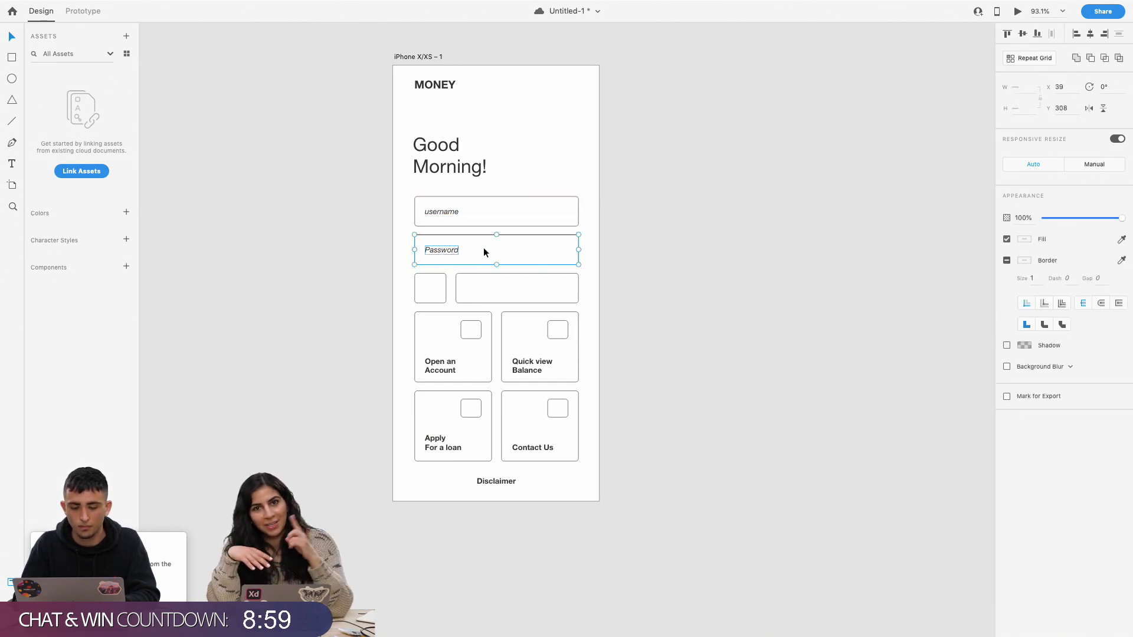
Group each of the four option boxes with its own label and small icon square
{"action": "left_click", "coordinate": [440, 371]}
{"action": "left_click", "coordinate": [477, 356], "text": "shift"}
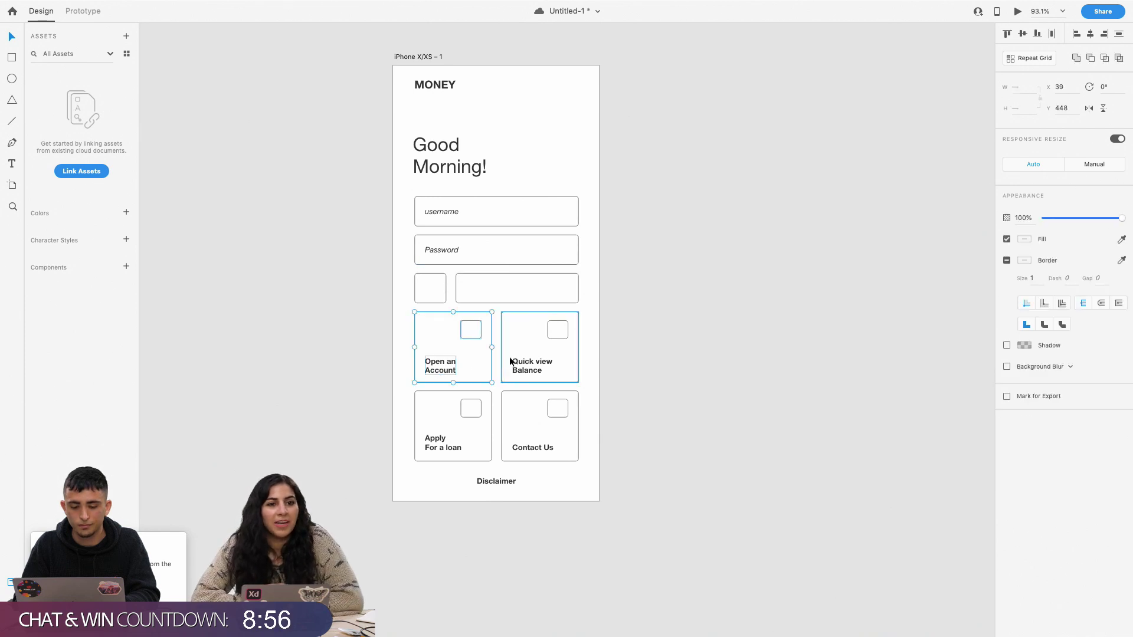
{"action": "left_click", "coordinate": [524, 366]}
{"action": "left_click", "coordinate": [528, 346], "text": "shift"}
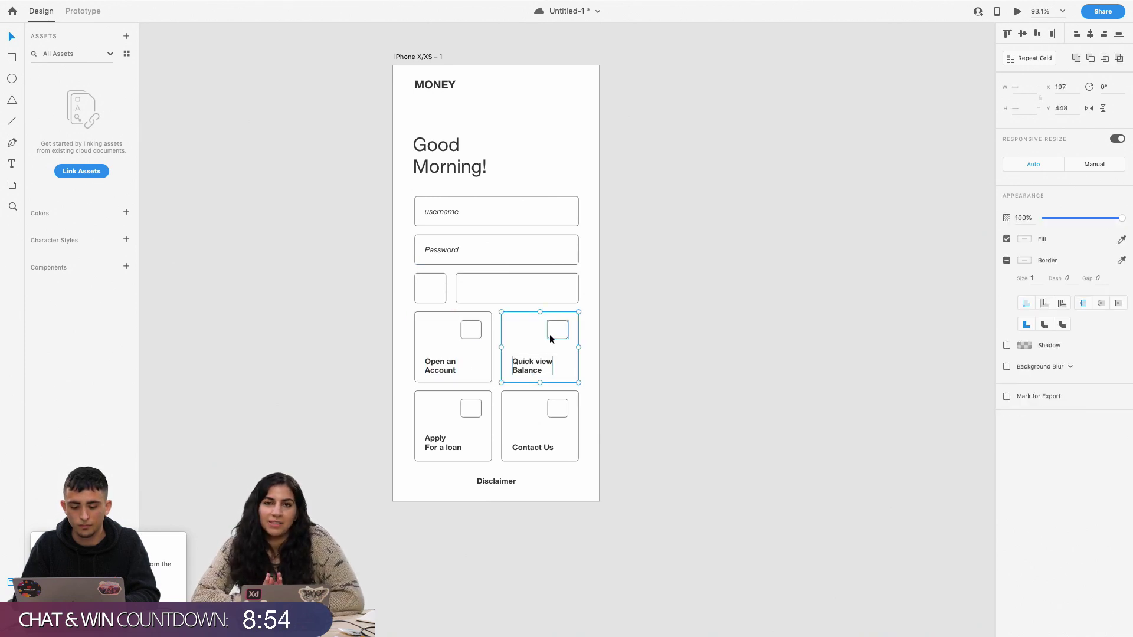
{"action": "left_click", "coordinate": [550, 334]}
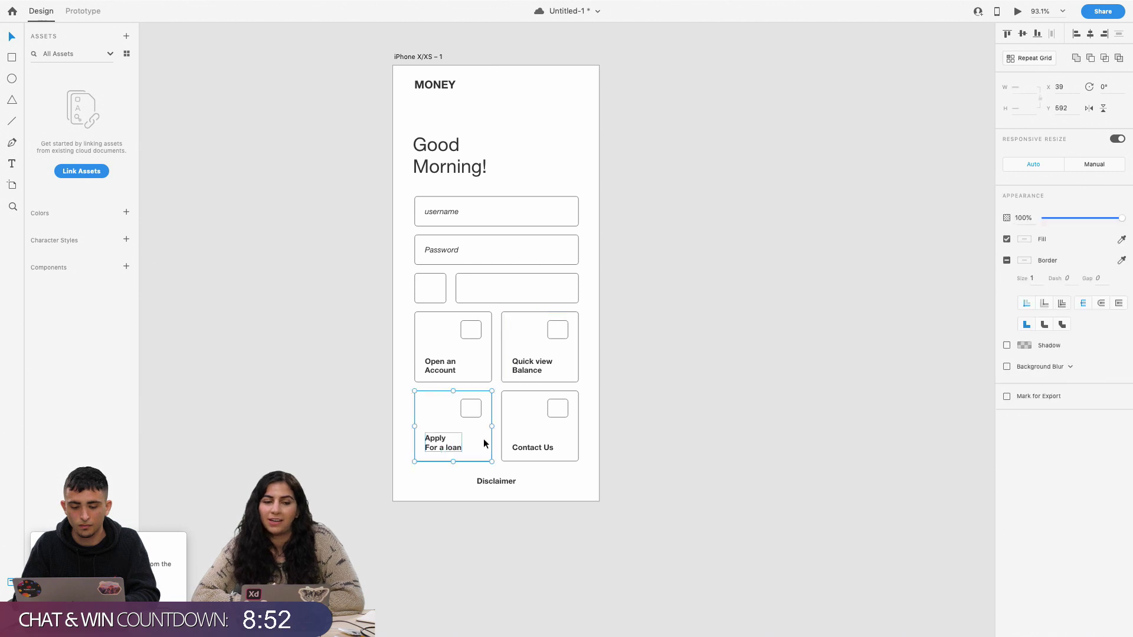
{"action": "left_click", "coordinate": [473, 417]}
{"action": "left_click", "coordinate": [534, 446]}
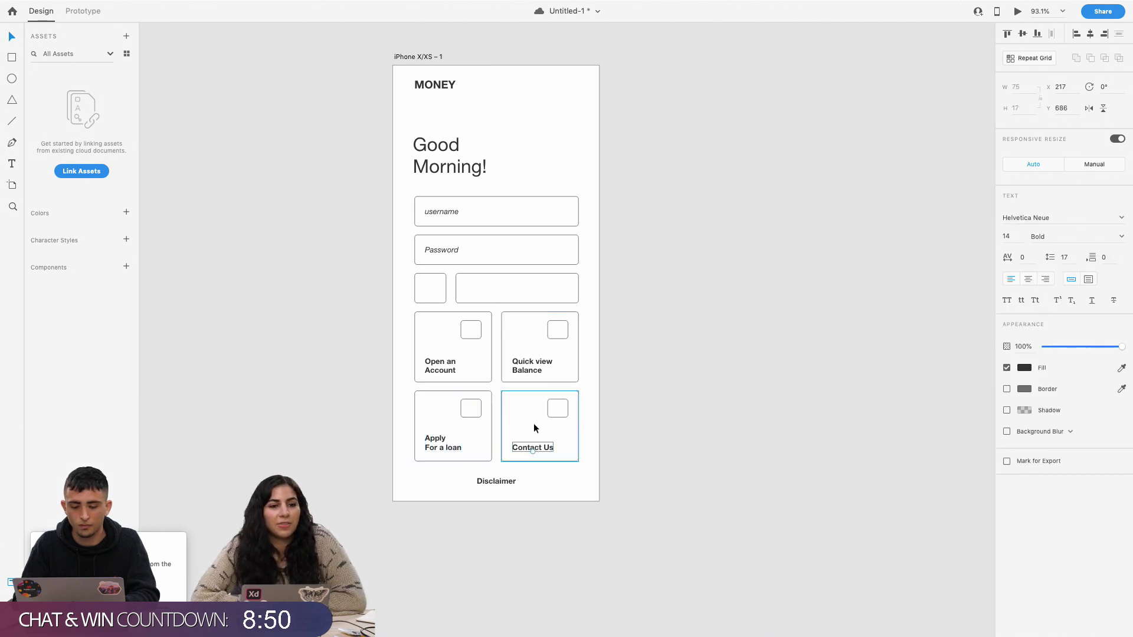
{"action": "left_click", "coordinate": [554, 412], "text": "shift"}
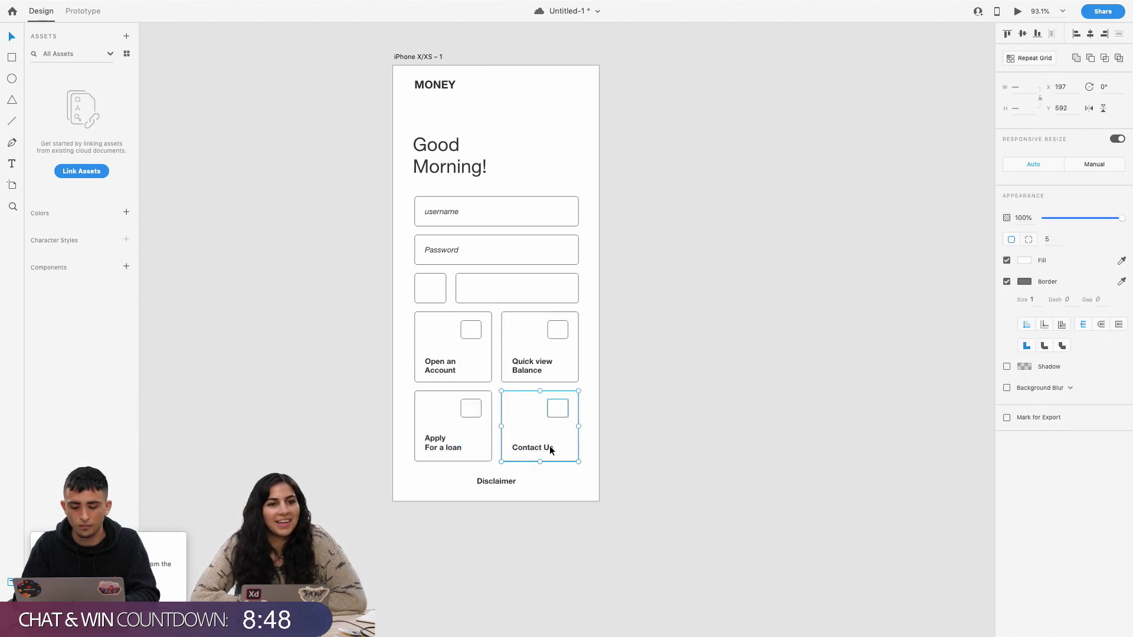
{"action": "left_click", "coordinate": [554, 416]}
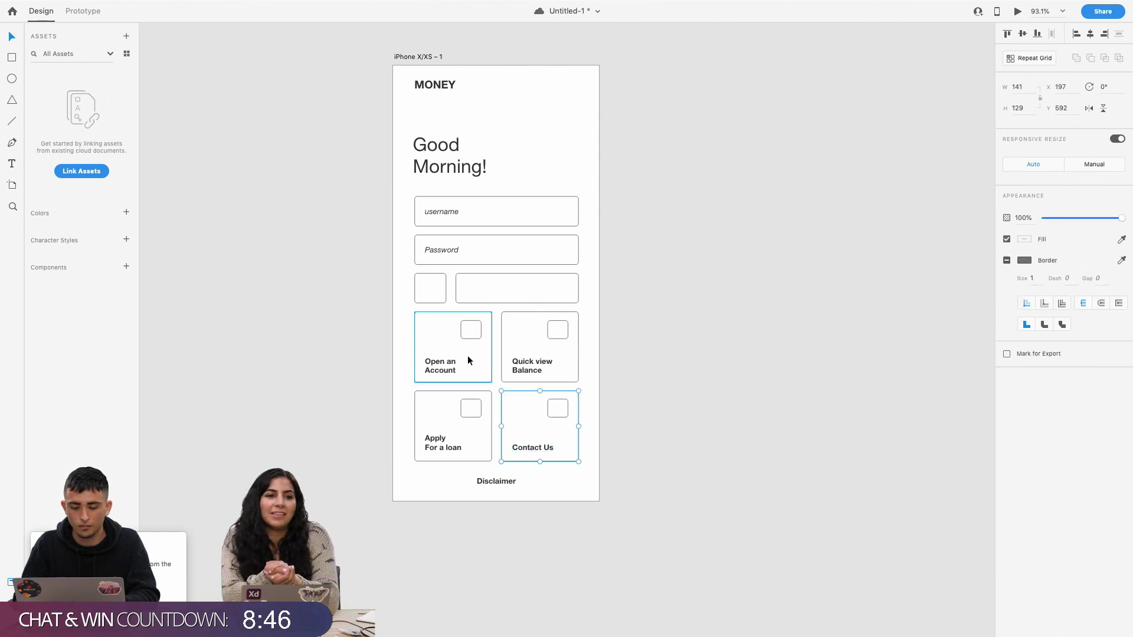
Fill the small icon square in the "Open an Account" box with grey #ADADAD and remove its border
{"action": "double_click", "coordinate": [472, 334]}
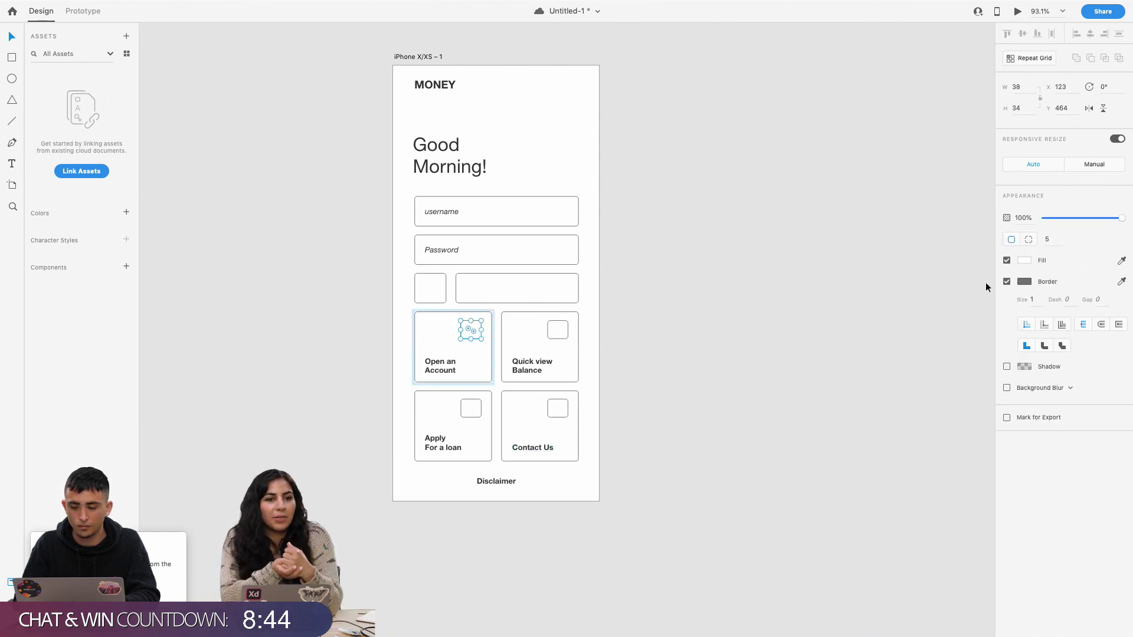
{"action": "left_click", "coordinate": [1025, 263]}
{"action": "mouse_move", "coordinate": [903, 248]}
{"action": "left_mouse_down"}
{"action": "mouse_move", "coordinate": [860, 245]}
{"action": "mouse_move", "coordinate": [893, 237]}
{"action": "mouse_move", "coordinate": [863, 228]}
{"action": "left_mouse_up"}
{"action": "left_click", "coordinate": [926, 307]}
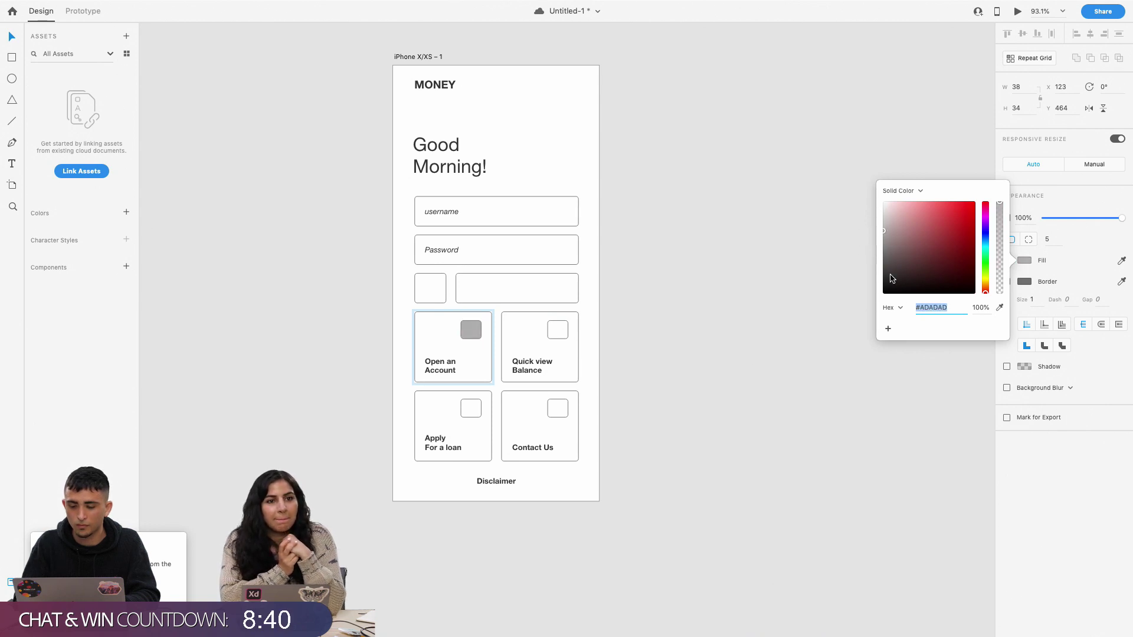
{"action": "left_click", "coordinate": [926, 307]}
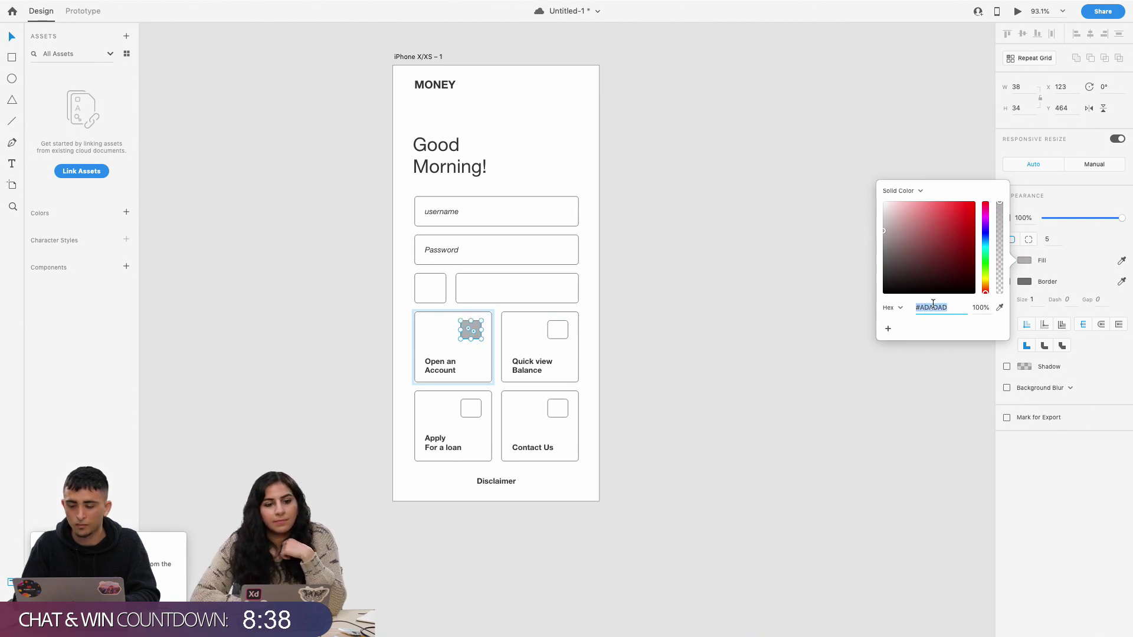
{"action": "left_click", "coordinate": [1026, 275]}
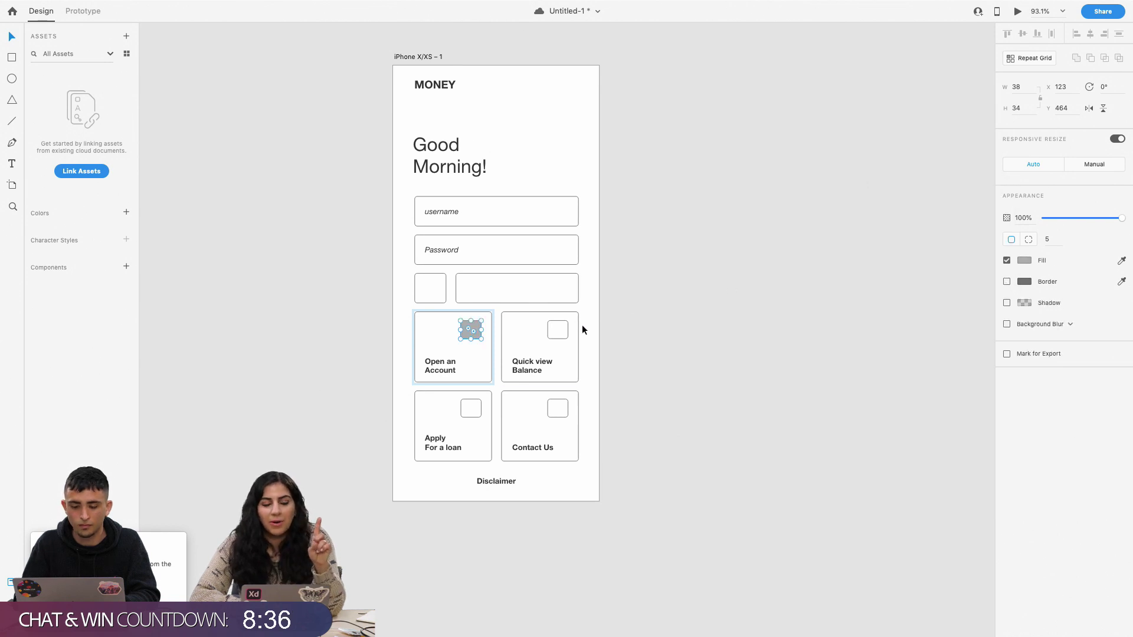
Give the icon square in the "Quick view Balance" box the fill #ADADAD and no border
{"action": "left_click", "coordinate": [563, 335]}
{"action": "double_click", "coordinate": [563, 334]}
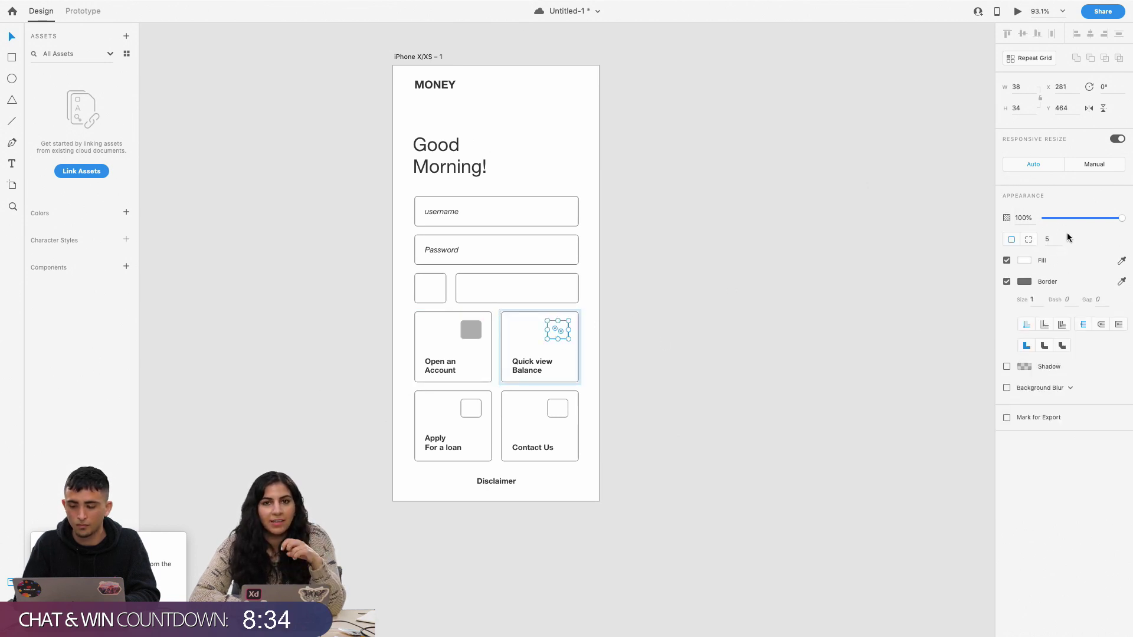
{"action": "left_click", "coordinate": [1024, 261]}
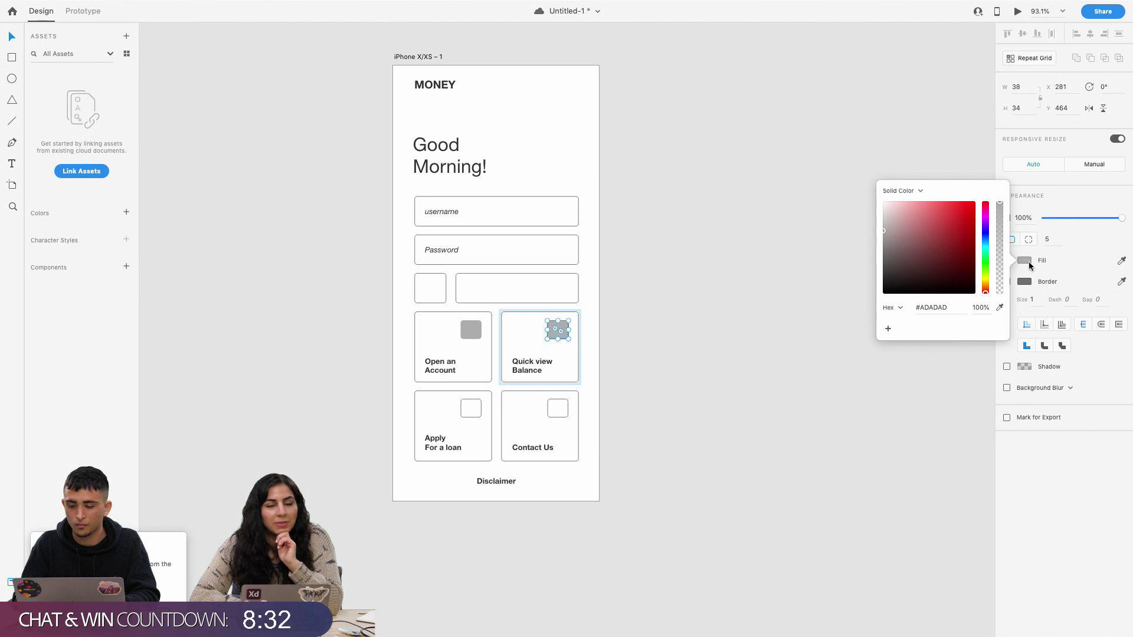
{"action": "left_click", "coordinate": [1042, 274]}
{"action": "left_click", "coordinate": [1007, 281]}
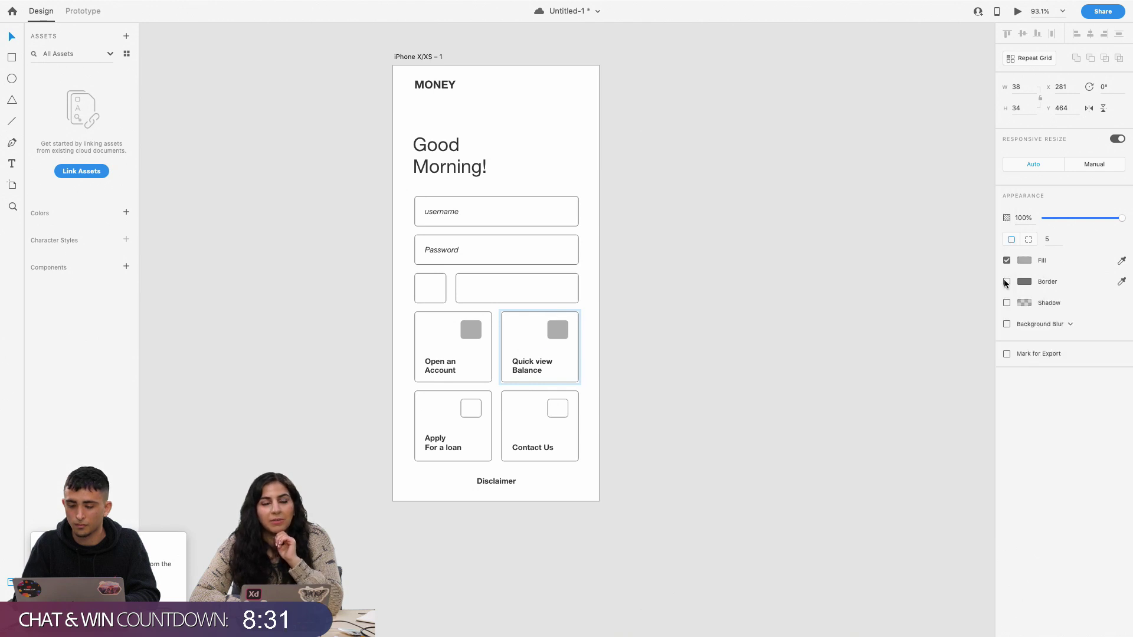
Fill the icon squares in the "Contact Us" and "Apply For a loan" boxes with #ADADAD and remove their borders
{"action": "double_click", "coordinate": [567, 408]}
{"action": "left_click", "coordinate": [1006, 282]}
{"action": "left_click", "coordinate": [1025, 260]}
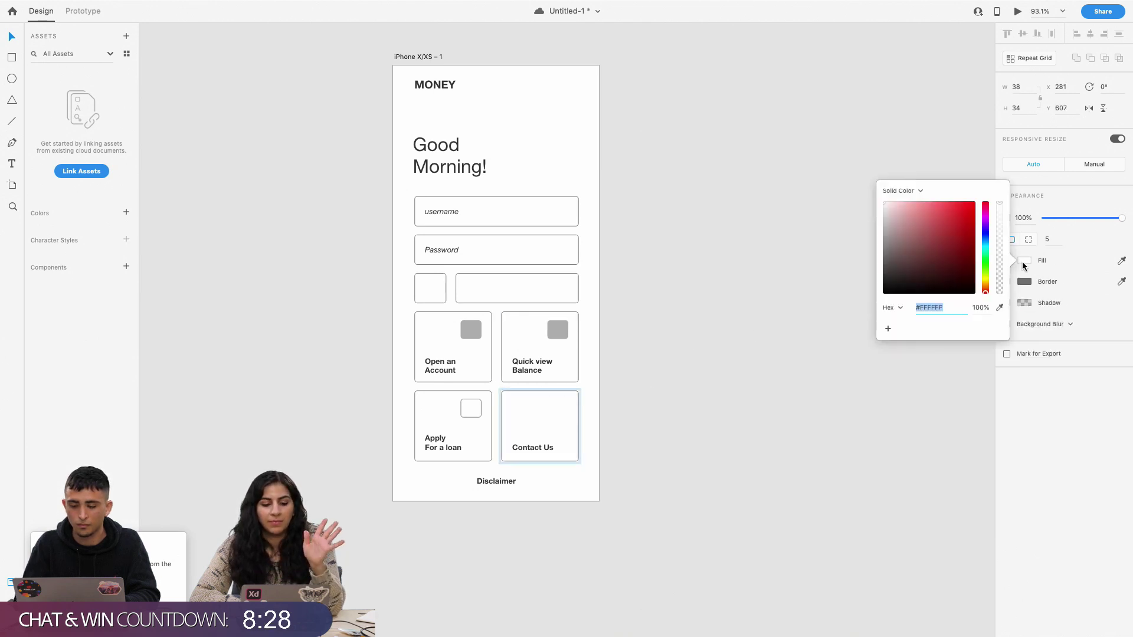
{"action": "double_click", "coordinate": [471, 409]}
{"action": "left_click", "coordinate": [1021, 264]}
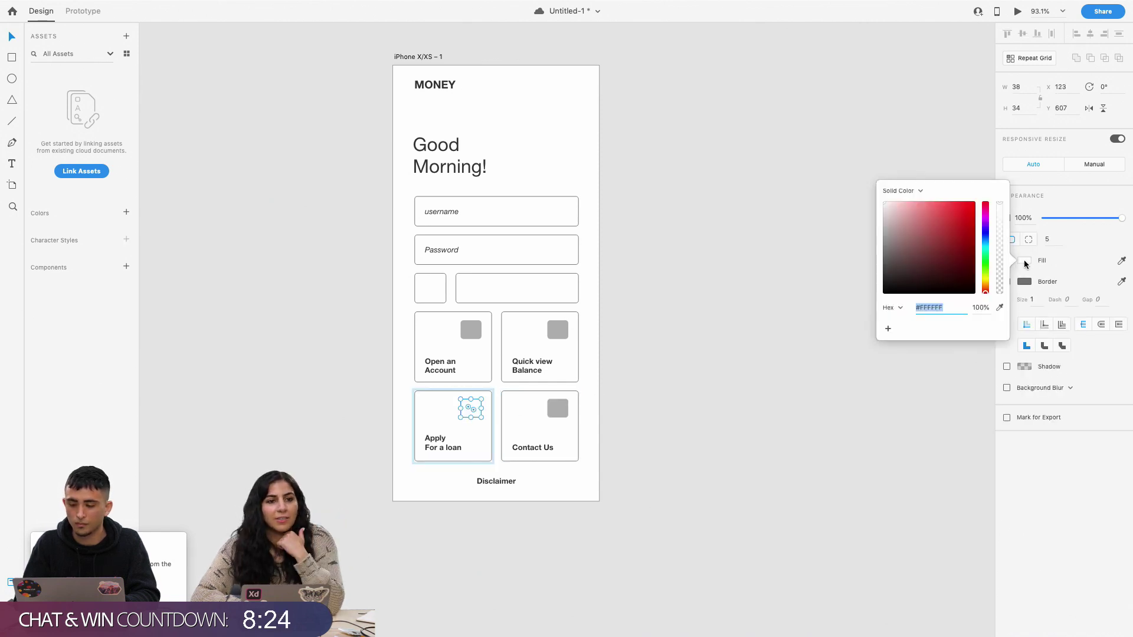
{"action": "left_click", "coordinate": [1011, 283]}
{"action": "left_click", "coordinate": [1009, 282]}
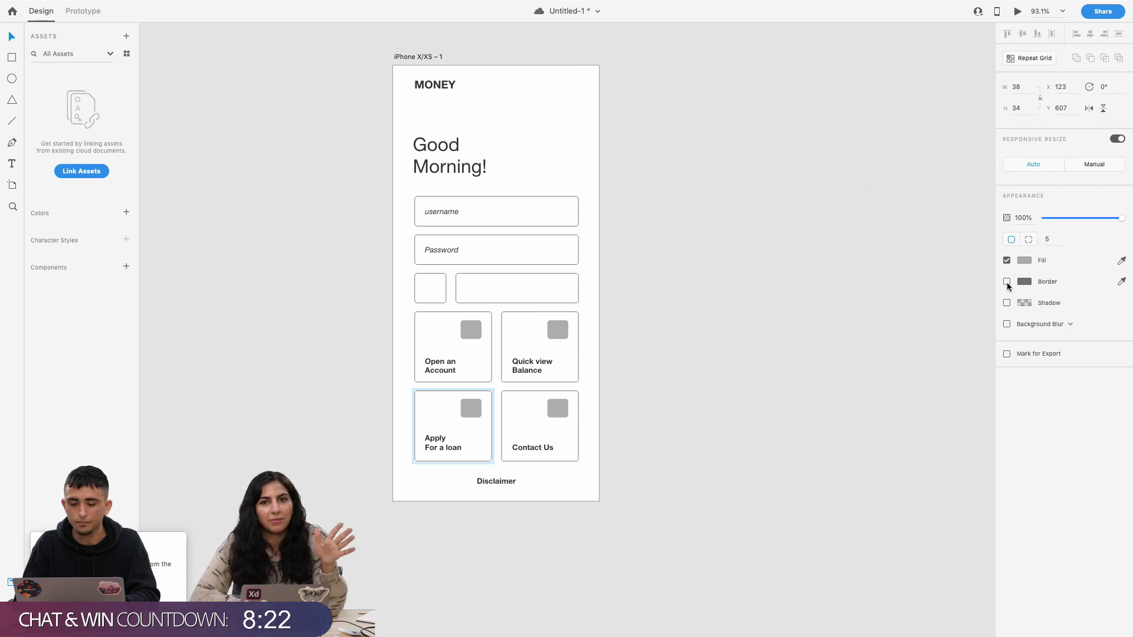
{"action": "left_click", "coordinate": [615, 241]}
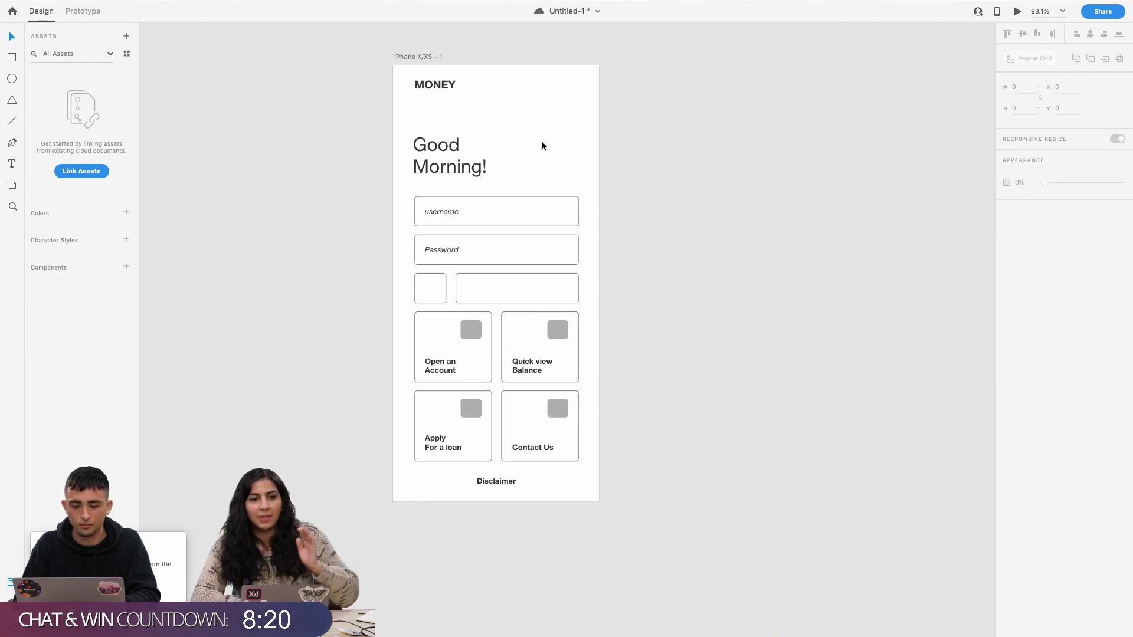
Duplicate the whole iPhone X/XS – 1 artboard with all its contents
{"action": "left_click", "coordinate": [433, 58]}
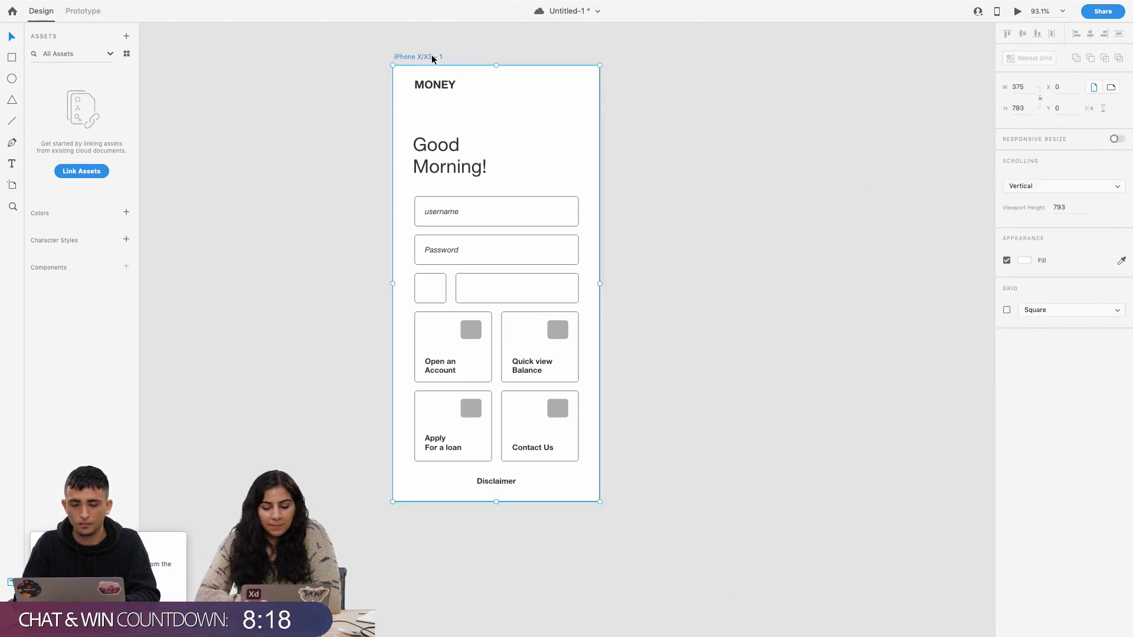
{"action": "key", "text": "super+d"}
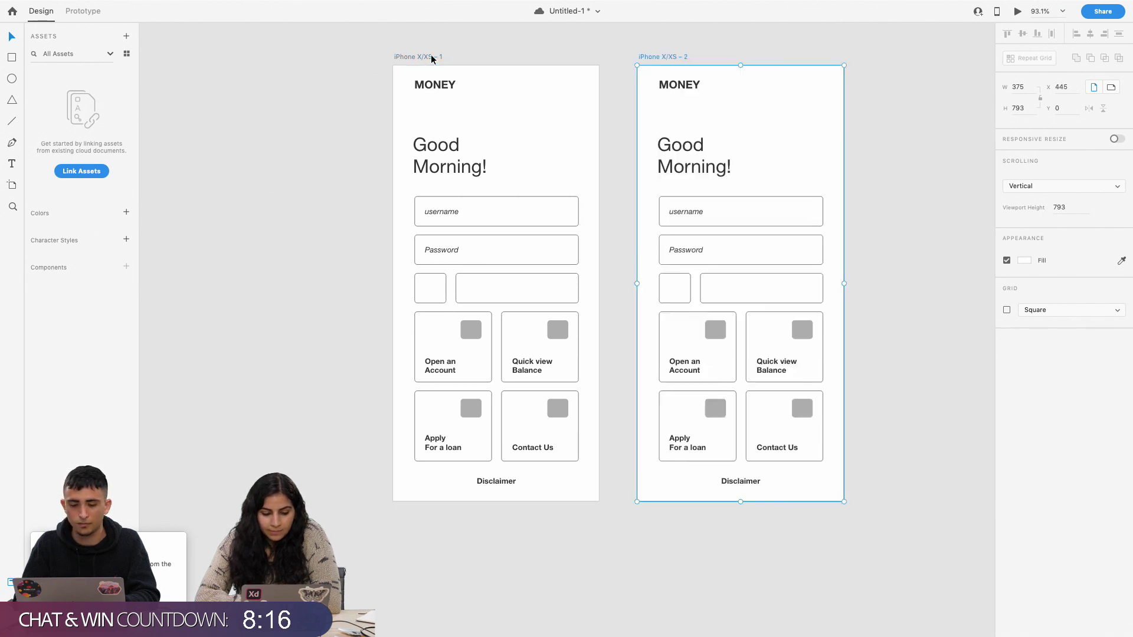
{"action": "left_click", "coordinate": [494, 47]}
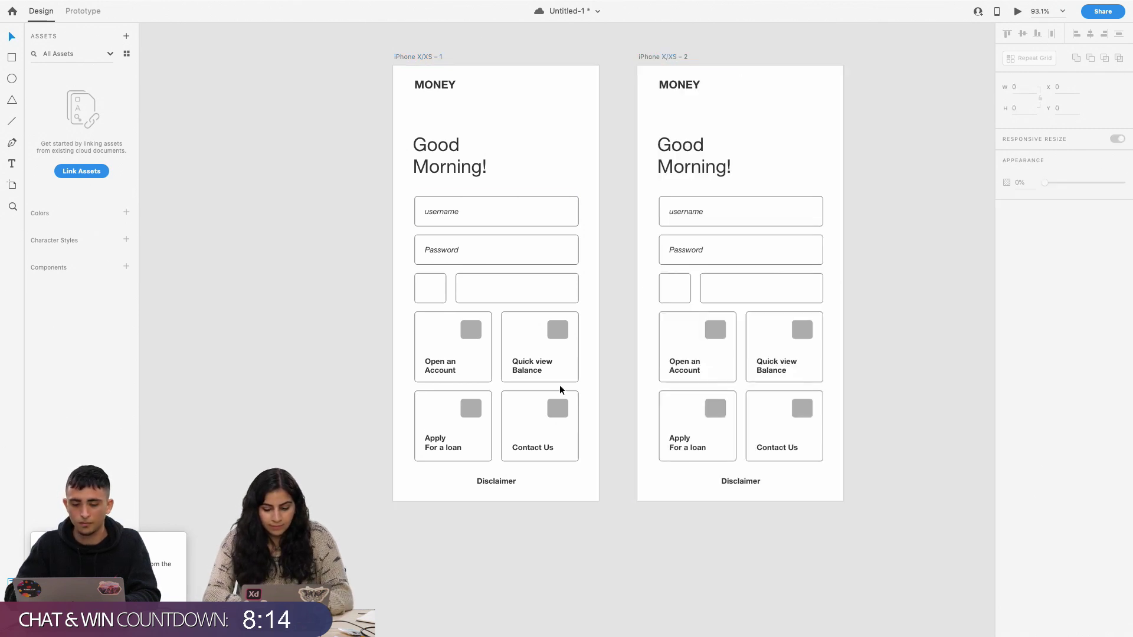
Save the document, and draw a 32 by 32 square with corner radius 5 in the first artboard's small box at X 52, Y 390
{"action": "scroll", "coordinate": [561, 391], "scroll_direction": "down", "scroll_amount": 1}
{"action": "scroll", "coordinate": [562, 392], "scroll_direction": "left", "scroll_amount": 1}
{"action": "left_click", "coordinate": [451, 279]}
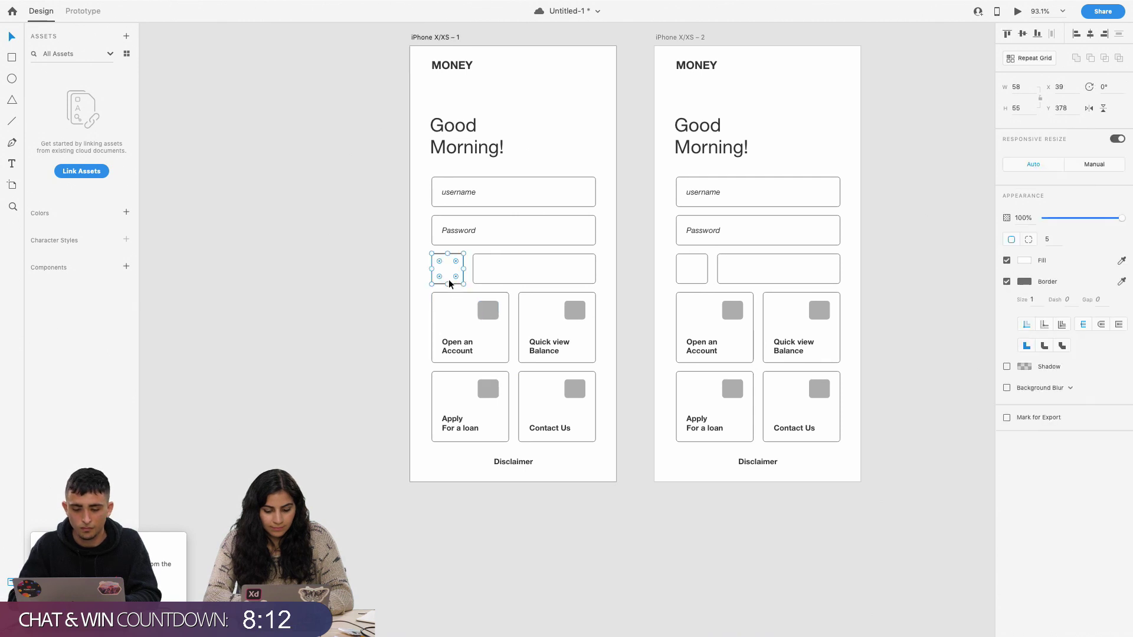
{"action": "key", "text": "r"}
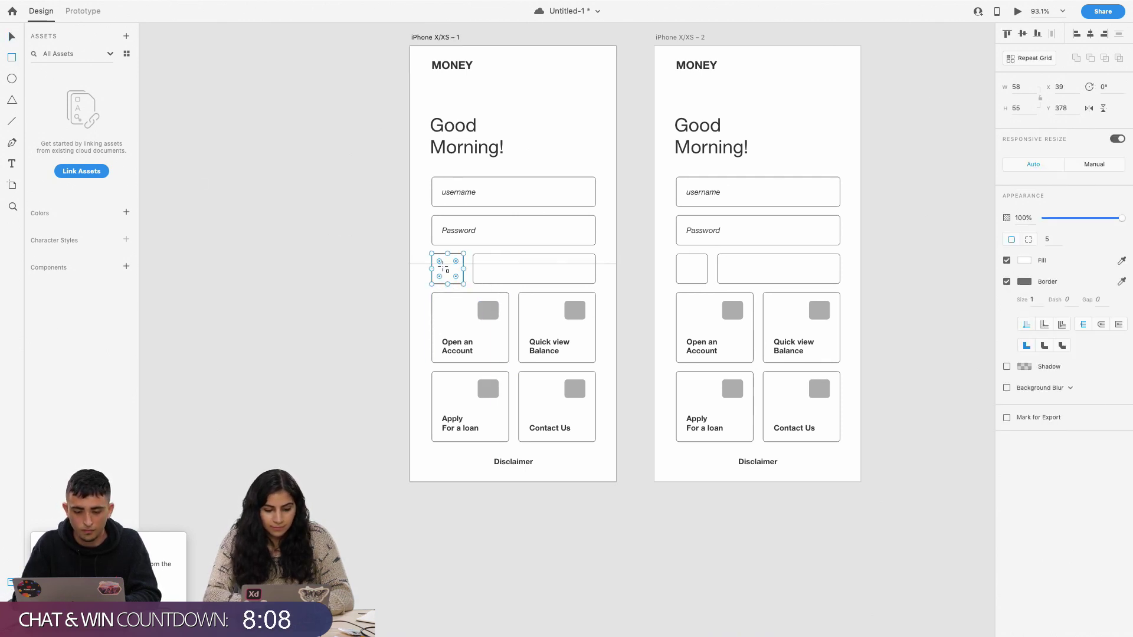
{"action": "key", "text": "super+s"}
{"action": "left_click", "coordinate": [441, 271]}
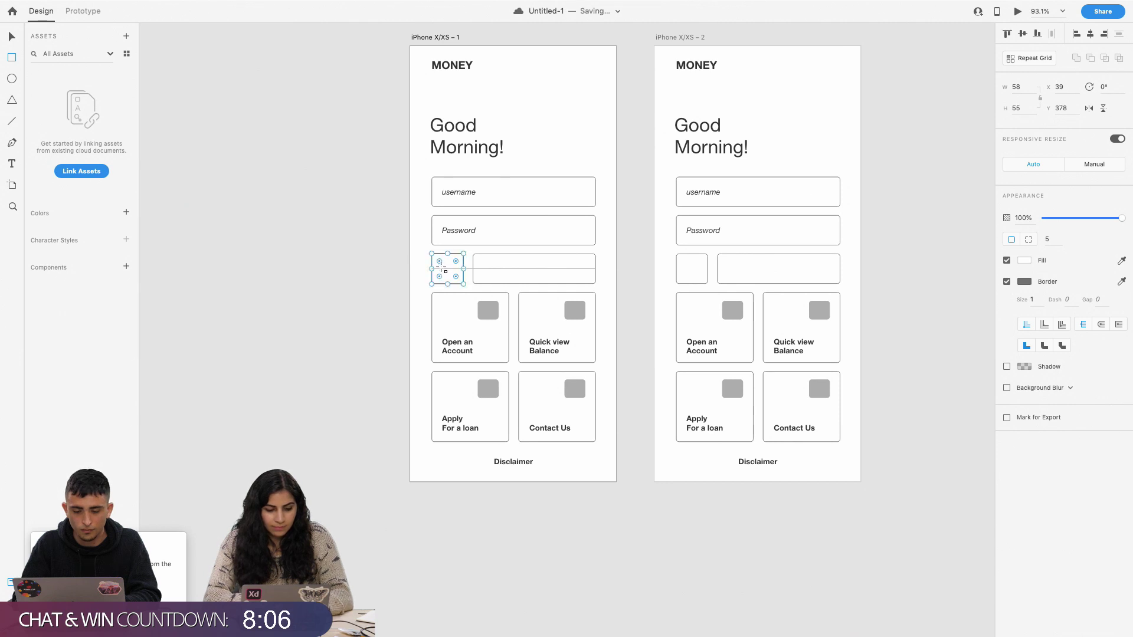
{"action": "mouse_move", "coordinate": [437, 263]}
{"action": "left_mouse_down"}
{"action": "mouse_move", "coordinate": [445, 271]}
{"action": "mouse_move", "coordinate": [455, 254]}
{"action": "left_mouse_up"}
{"action": "left_click", "coordinate": [1046, 247]}
{"action": "type", "text": "5"}
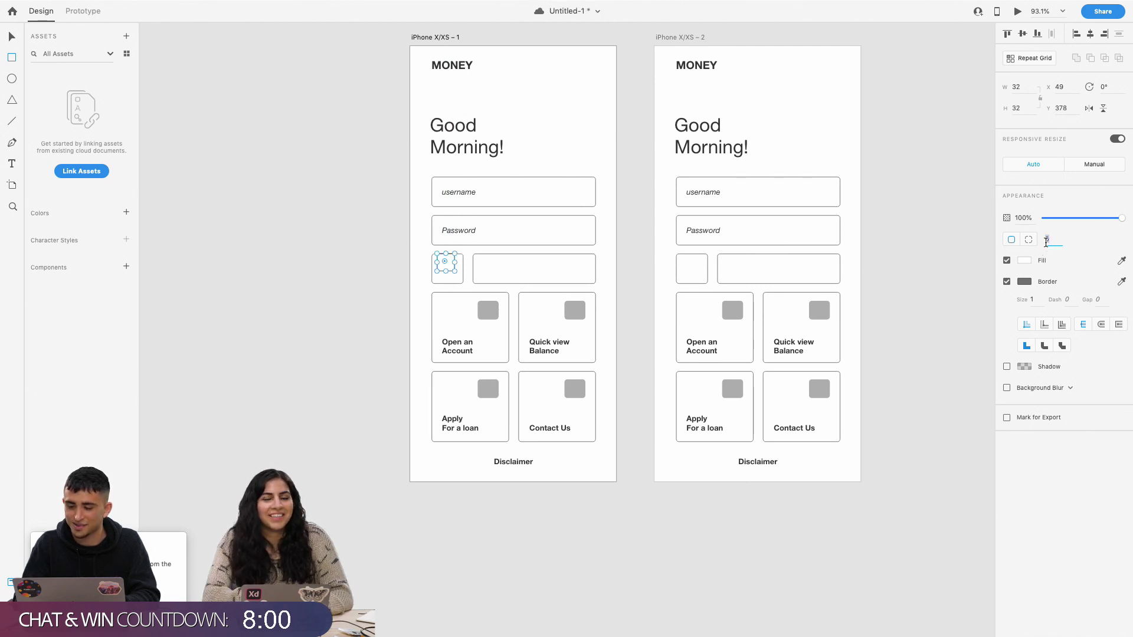
{"action": "key", "text": "Return"}
{"action": "left_click", "coordinate": [12, 37]}
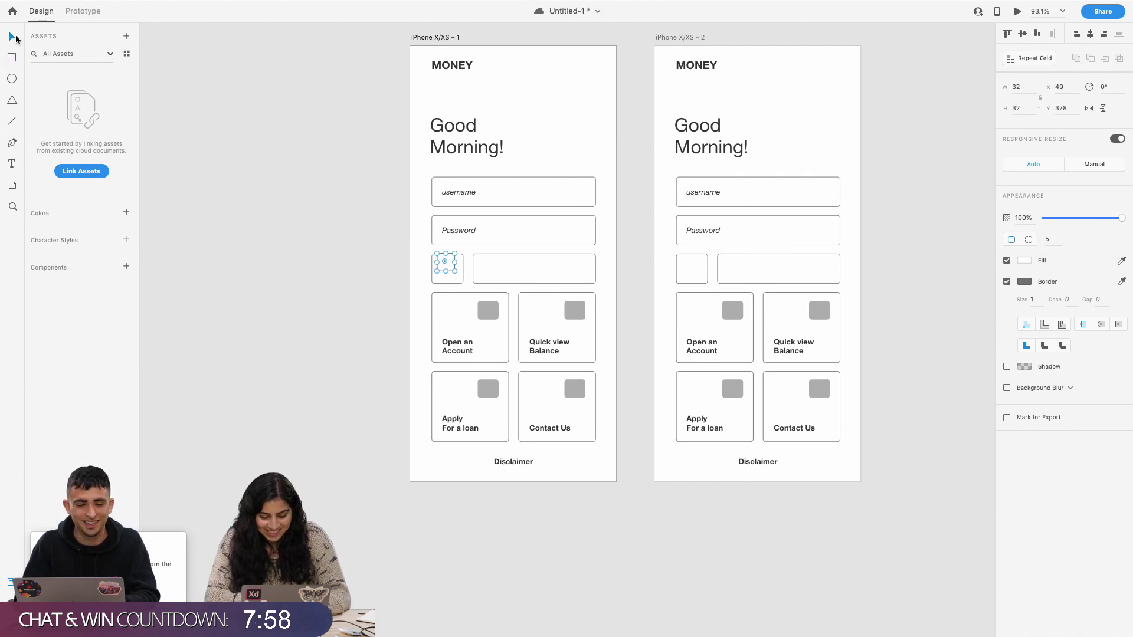
{"action": "mouse_move", "coordinate": [448, 271]}
{"action": "left_mouse_down"}
{"action": "mouse_move", "coordinate": [449, 282]}
{"action": "mouse_move", "coordinate": [448, 272]}
{"action": "left_mouse_up"}
Remove the new square's border and fill it with #ADADAD, sampled from an option box's icon square
{"action": "left_click", "coordinate": [1007, 281]}
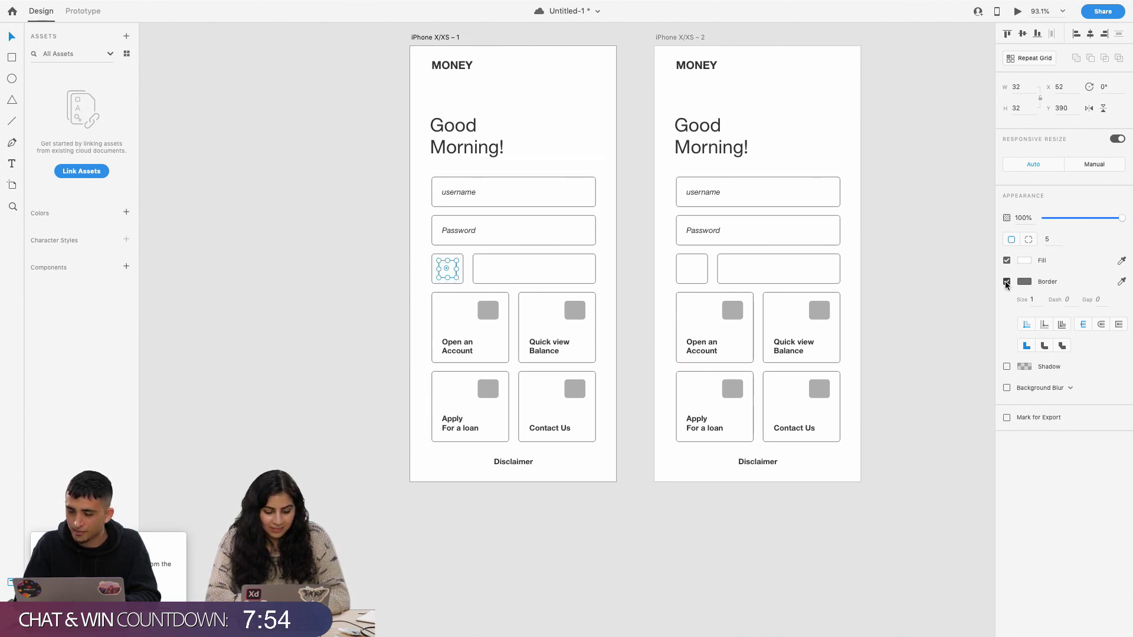
{"action": "left_click", "coordinate": [1024, 260]}
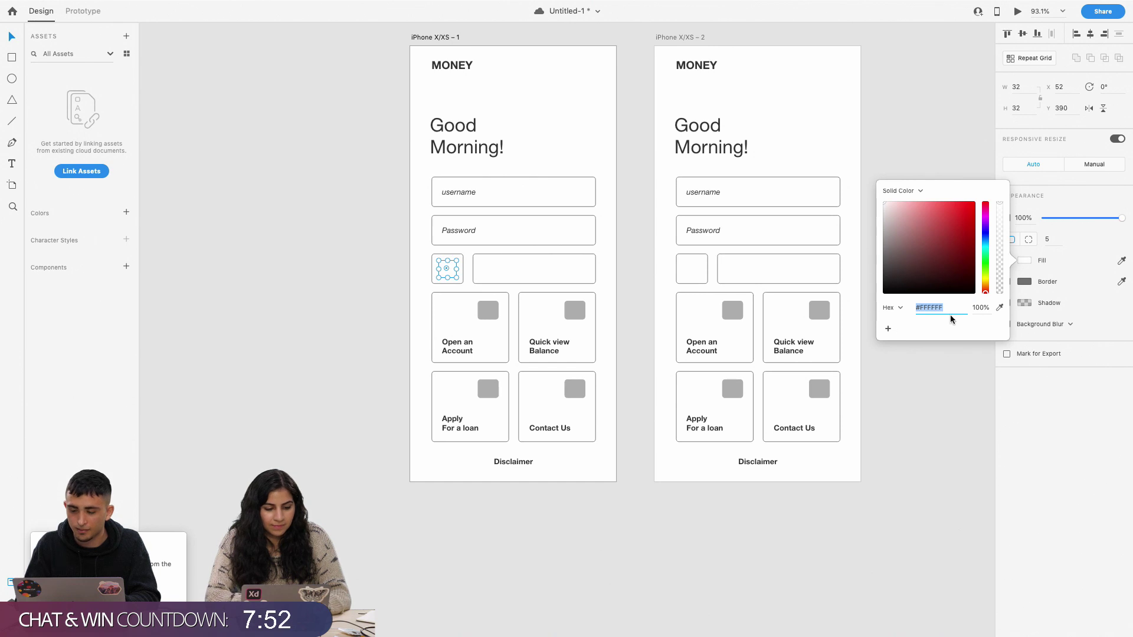
{"action": "left_click", "coordinate": [1000, 308]}
{"action": "left_click", "coordinate": [734, 313]}
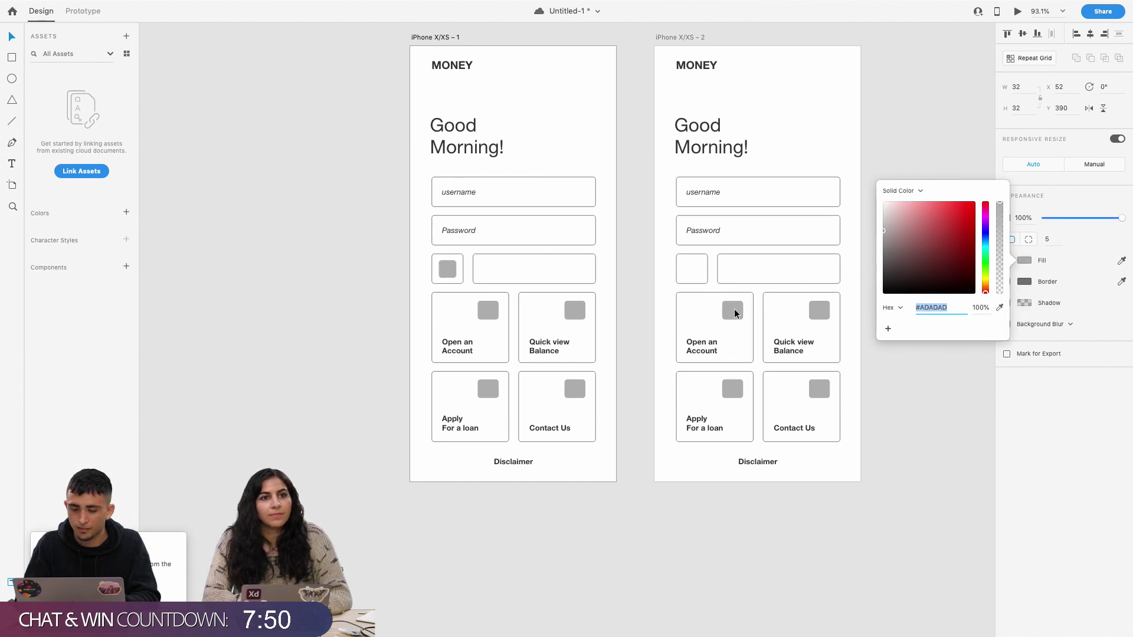
{"action": "left_click", "coordinate": [537, 266]}
{"action": "left_click", "coordinate": [623, 264]}
Duplicate the "Password" label into the empty wide box below it, change its text to "Sign in", and position it at X 183, Y 398
{"action": "scroll", "coordinate": [623, 264], "scroll_direction": "down", "scroll_amount": 1}
{"action": "scroll", "coordinate": [623, 265], "scroll_direction": "left", "scroll_amount": 1}
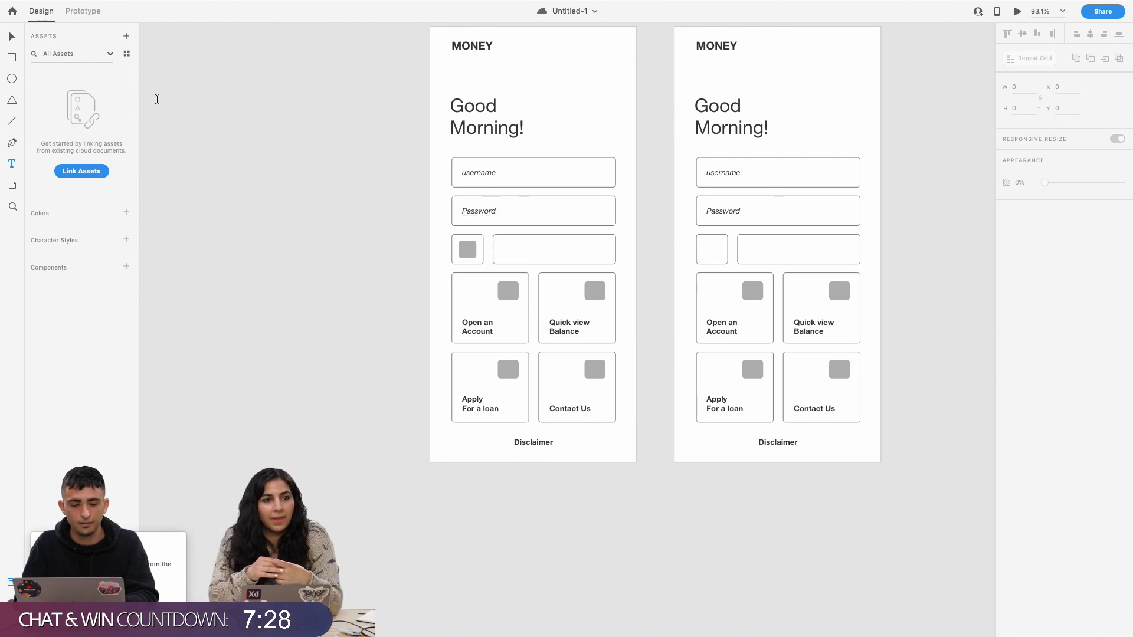
{"action": "key", "text": "v"}
{"action": "left_click", "coordinate": [479, 215]}
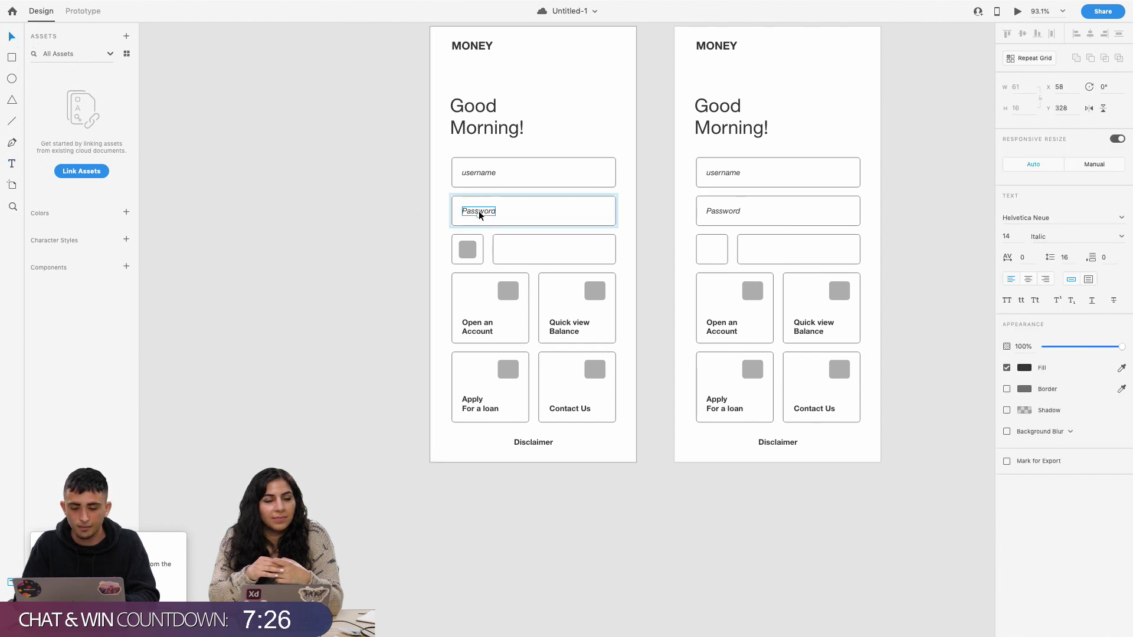
{"action": "left_click_drag", "start_coordinate": [484, 212], "coordinate": [523, 254]}
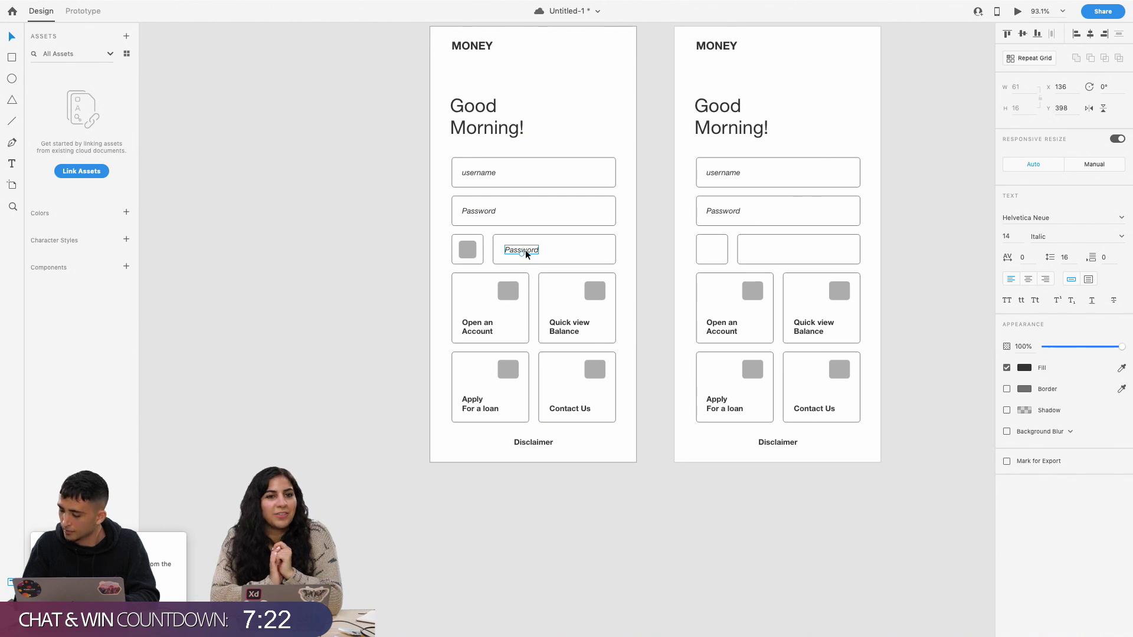
{"action": "double_click", "coordinate": [525, 252]}
{"action": "type", "text": "Sign in"}
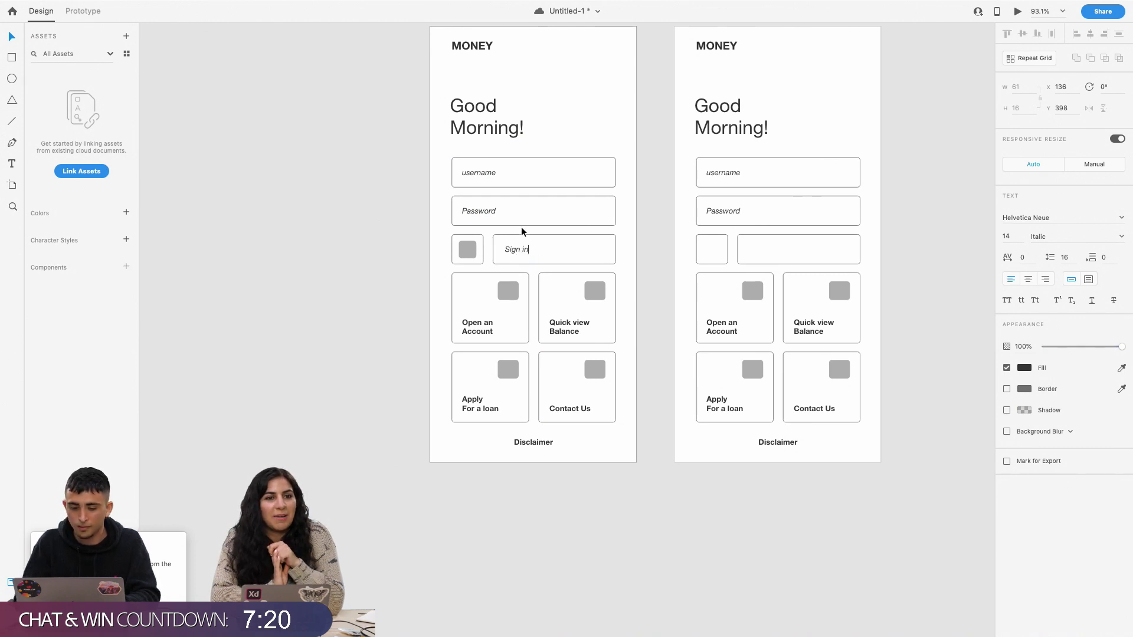
{"action": "key", "text": "Escape"}
{"action": "left_click_drag", "start_coordinate": [518, 250], "coordinate": [544, 251]}
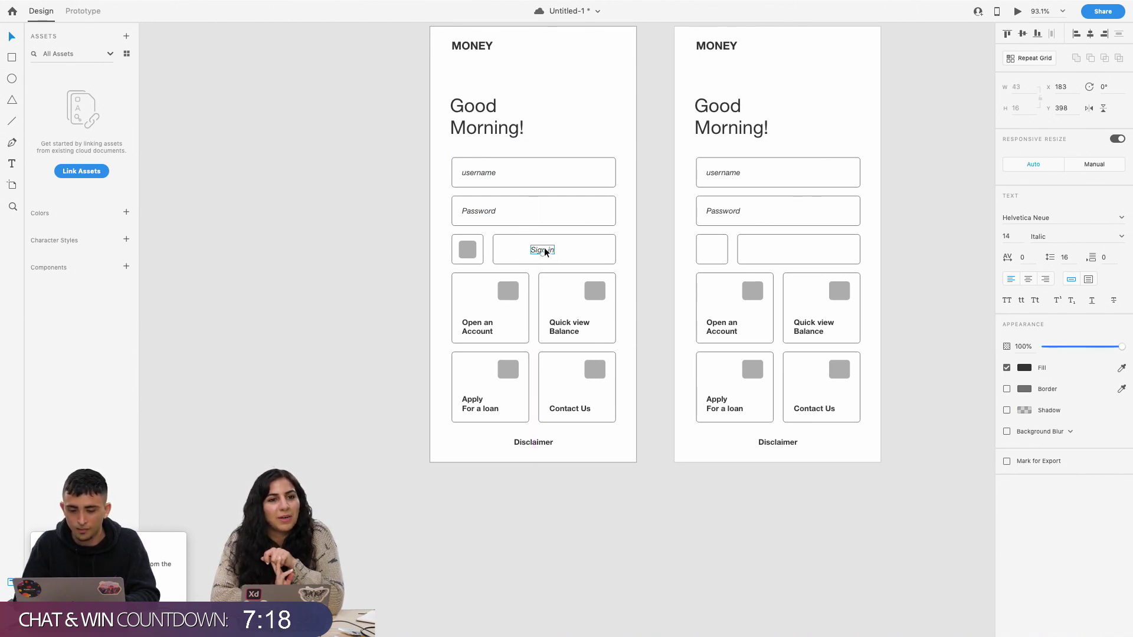
Duplicate the small box's grey square into the wide box, shrink it beside "Sign in", and group it with the label at X 188, Y 395
{"action": "left_click", "coordinate": [472, 250]}
{"action": "left_click_drag", "start_coordinate": [472, 250], "coordinate": [470, 253]}
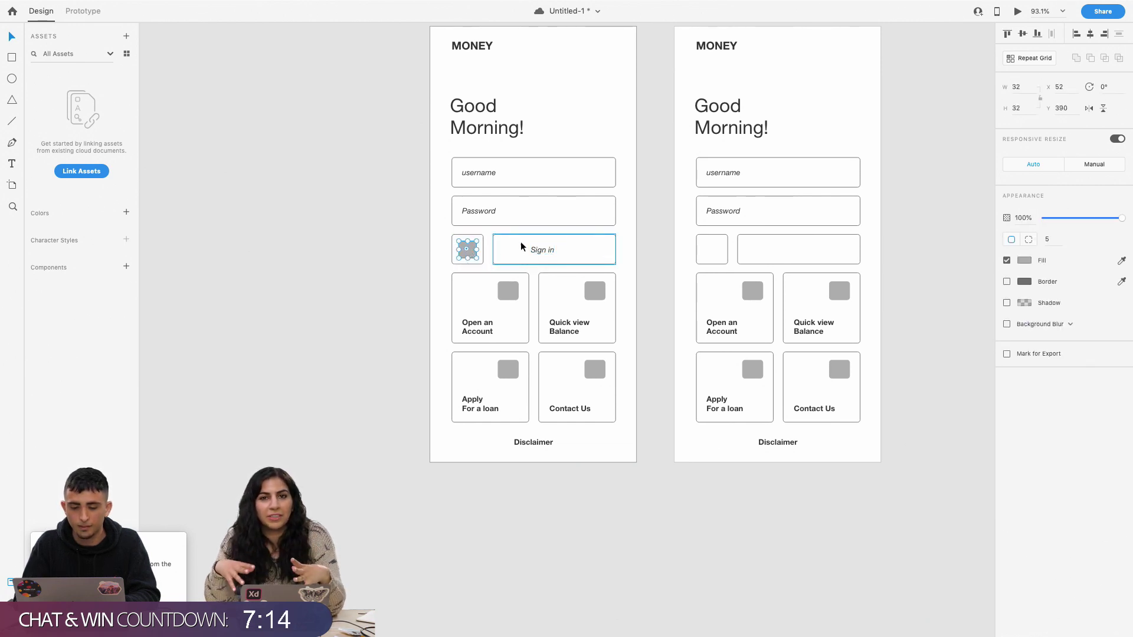
{"action": "left_click_drag", "start_coordinate": [470, 253], "coordinate": [520, 252]}
{"action": "left_click", "coordinate": [547, 252]}
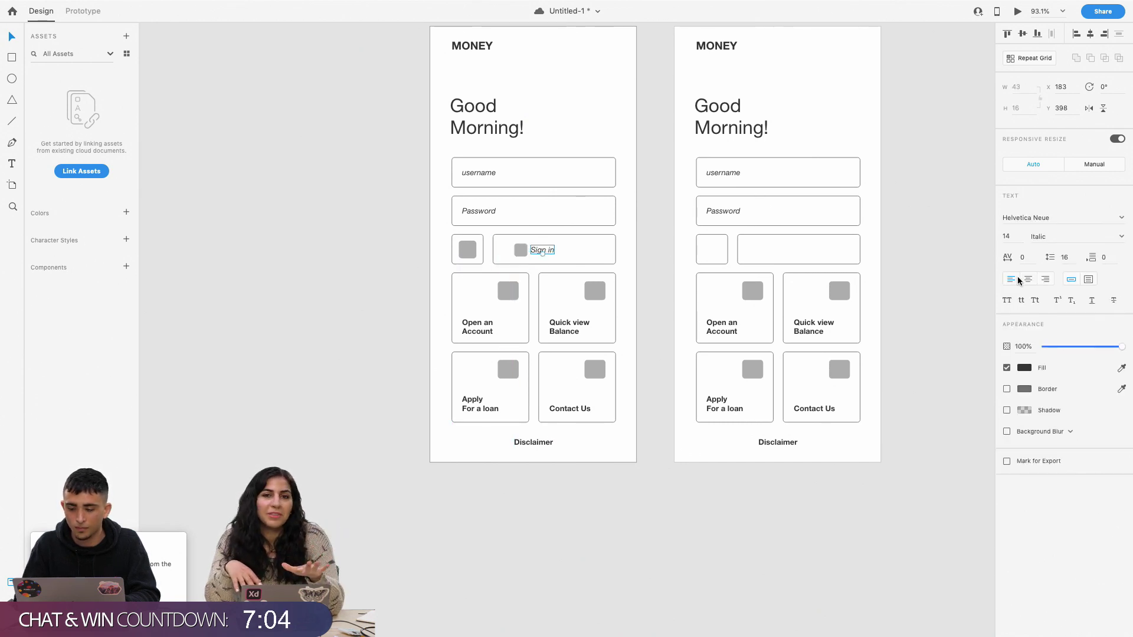
{"action": "mouse_move", "coordinate": [553, 257]}
{"action": "left_mouse_down"}
{"action": "mouse_move", "coordinate": [566, 257]}
{"action": "mouse_move", "coordinate": [537, 254]}
{"action": "mouse_move", "coordinate": [562, 253]}
{"action": "left_mouse_up"}
{"action": "left_click", "coordinate": [554, 253], "text": "shift"}
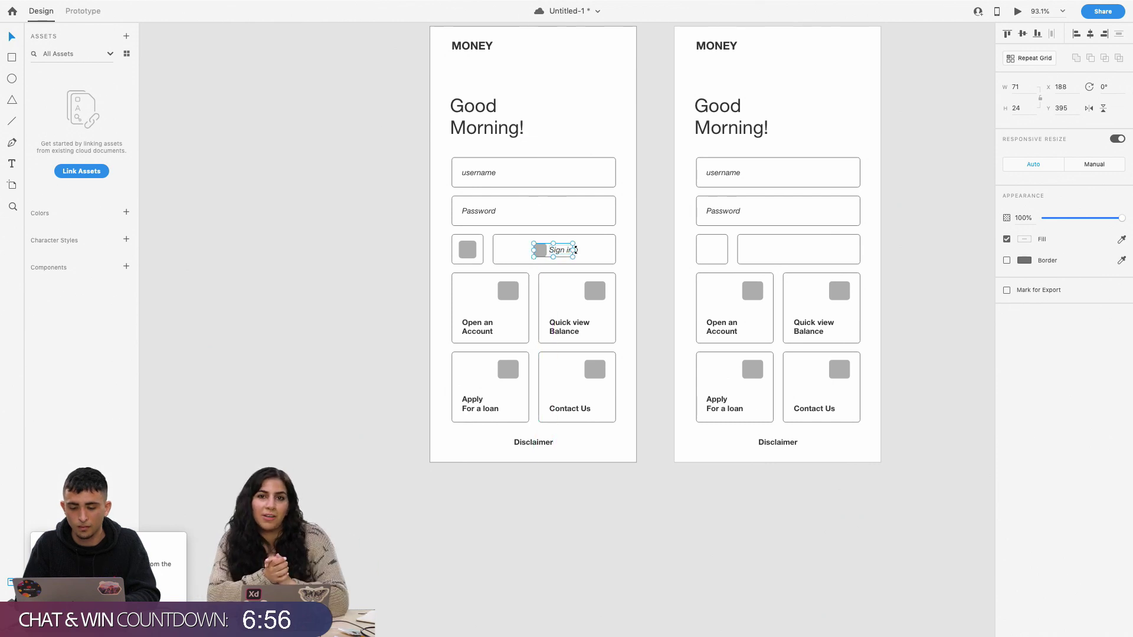
Group the wide box with its icon and "Sign in" label, and position the inner icon-and-label group at X 191, Y 395
{"action": "left_click", "coordinate": [587, 242], "text": "shift"}
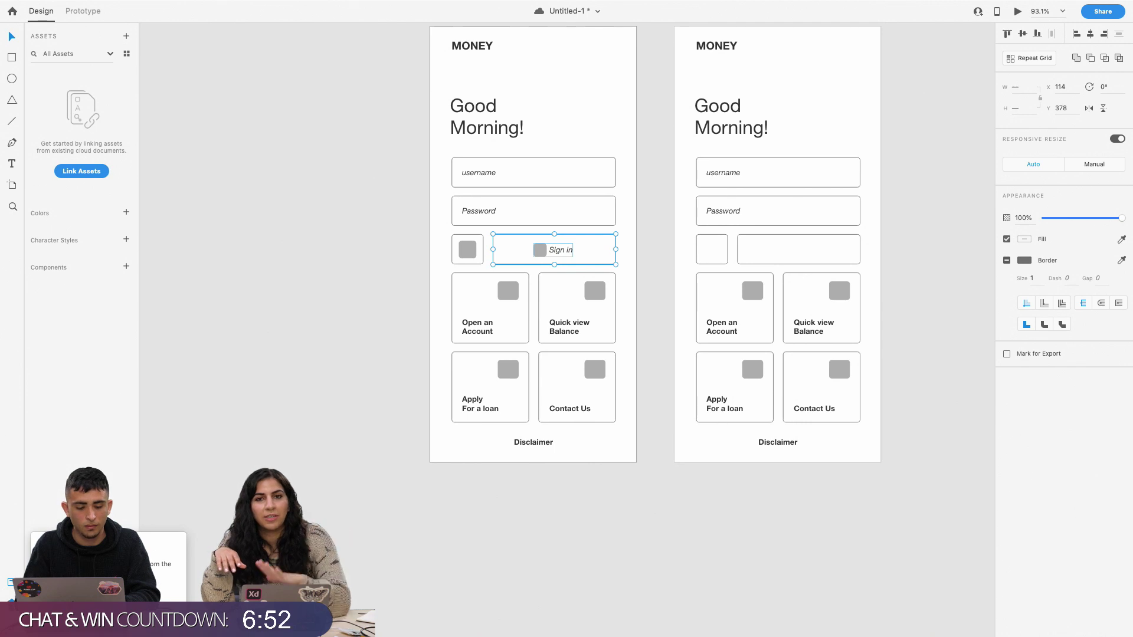
{"action": "key", "text": "super+y"}
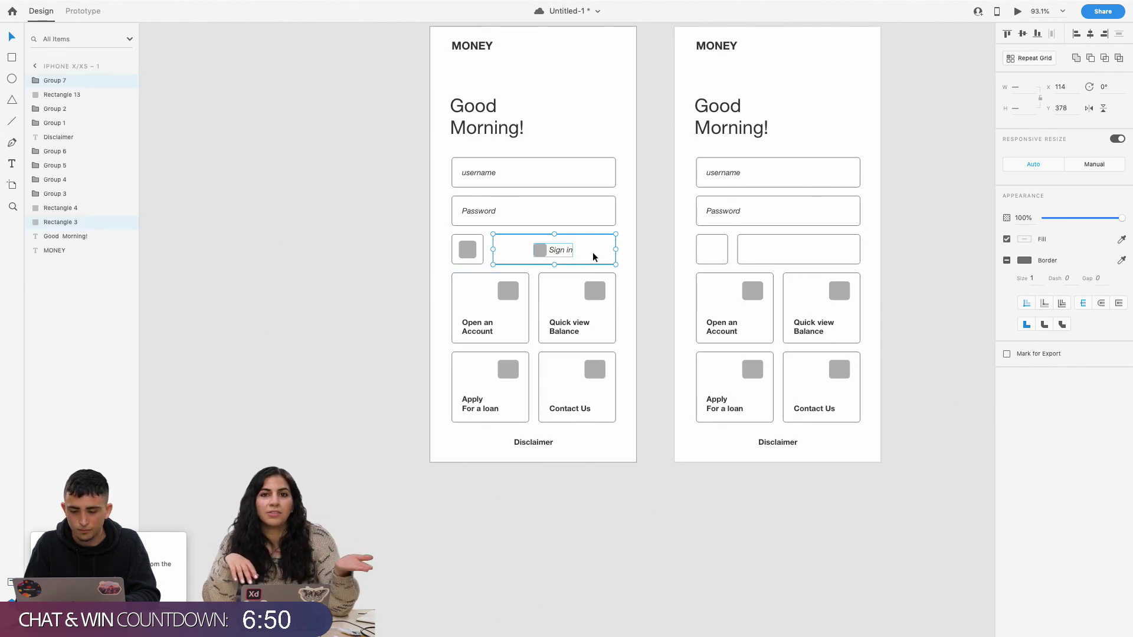
{"action": "key", "text": "super+g"}
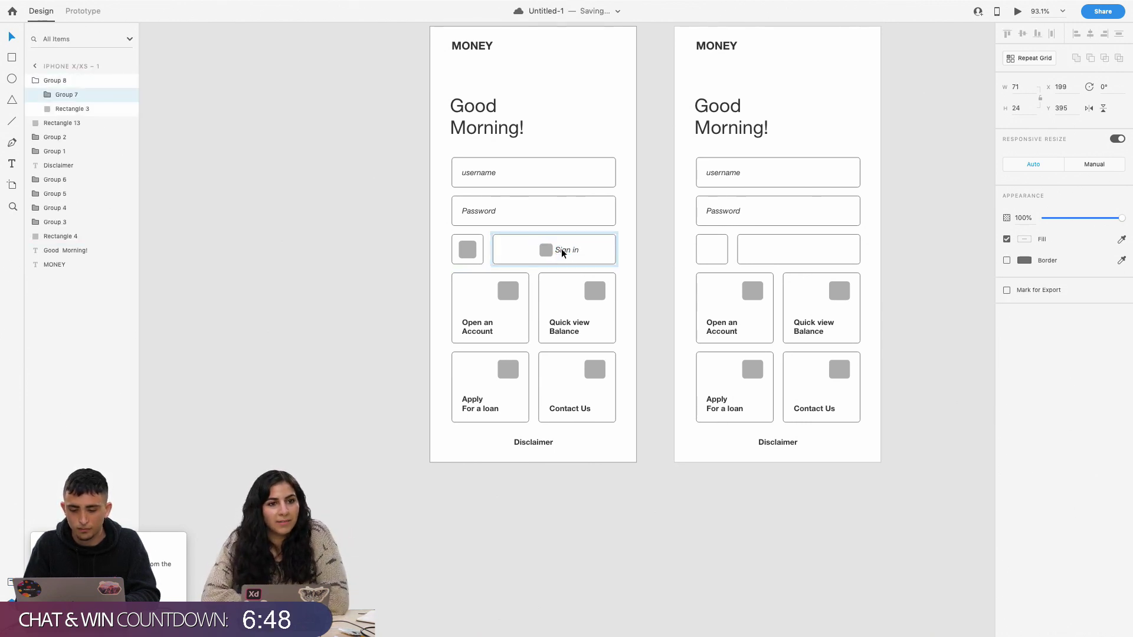
{"action": "left_click_drag", "start_coordinate": [562, 252], "coordinate": [558, 252]}
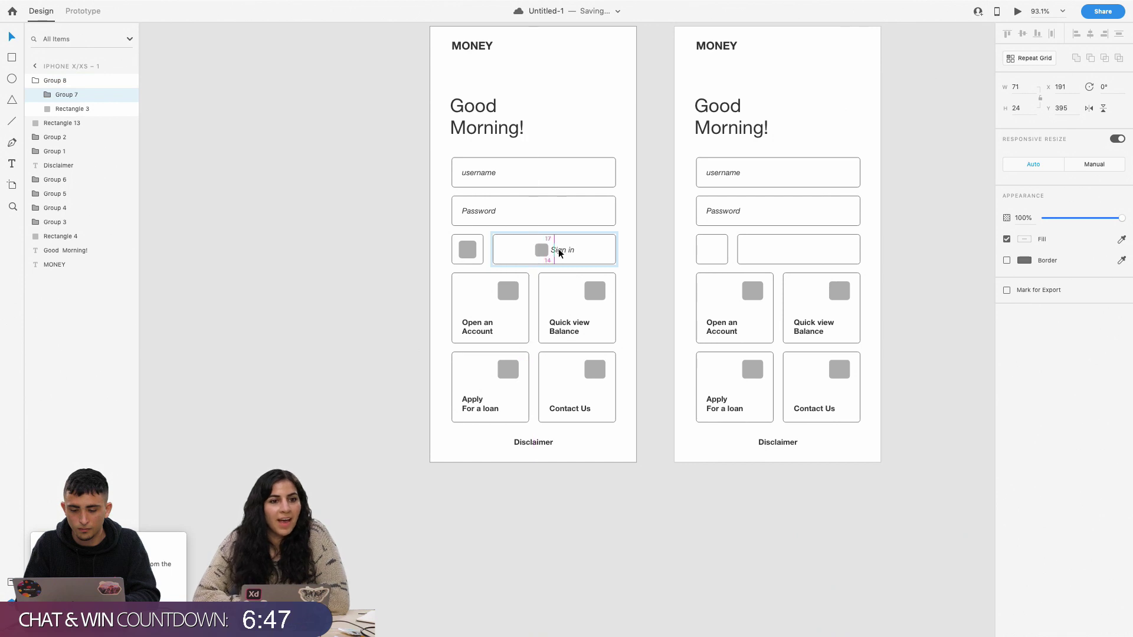
{"action": "left_click", "coordinate": [657, 215]}
{"action": "scroll", "coordinate": [655, 214], "scroll_direction": "down", "scroll_amount": 3}
{"action": "scroll", "coordinate": [654, 216], "scroll_direction": "up", "scroll_amount": 10}
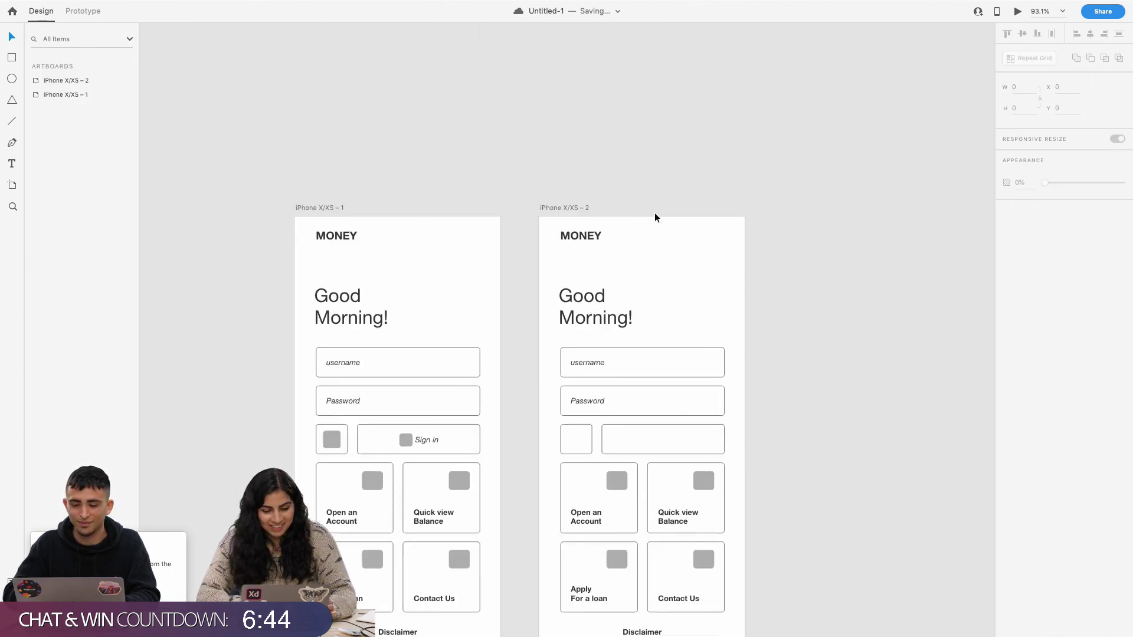
{"action": "scroll", "coordinate": [655, 216], "scroll_direction": "up", "scroll_amount": 4}
{"action": "scroll", "coordinate": [655, 216], "scroll_direction": "left", "scroll_amount": 6}
{"action": "scroll", "coordinate": [655, 216], "scroll_direction": "right", "scroll_amount": 10}
{"action": "scroll", "coordinate": [654, 216], "scroll_direction": "down", "scroll_amount": 4}
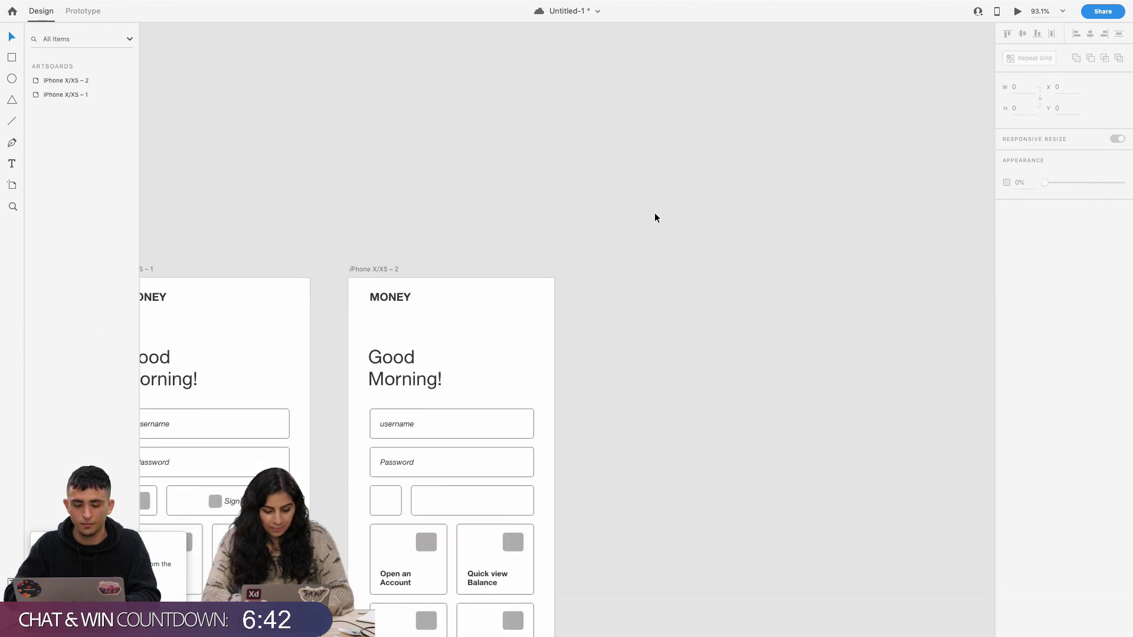
{"action": "scroll", "coordinate": [655, 217], "scroll_direction": "right", "scroll_amount": 3}
{"action": "scroll", "coordinate": [654, 217], "scroll_direction": "left", "scroll_amount": 9}
{"action": "scroll", "coordinate": [655, 217], "scroll_direction": "down", "scroll_amount": 15}
{"action": "scroll", "coordinate": [655, 217], "scroll_direction": "right", "scroll_amount": 2}
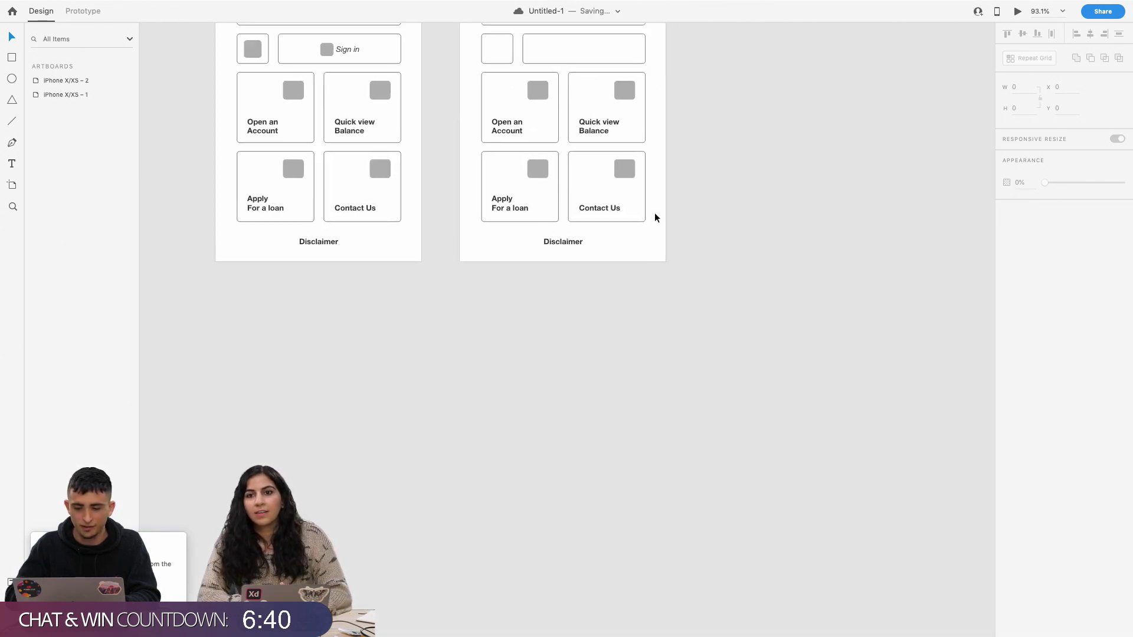
{"action": "scroll", "coordinate": [655, 214], "scroll_direction": "up", "scroll_amount": 5}
{"action": "scroll", "coordinate": [655, 214], "scroll_direction": "left", "scroll_amount": 4}
{"action": "scroll", "coordinate": [655, 214], "scroll_direction": "up", "scroll_amount": 8}
{"action": "scroll", "coordinate": [655, 214], "scroll_direction": "right", "scroll_amount": 2}
{"action": "scroll", "coordinate": [655, 213], "scroll_direction": "down", "scroll_amount": 8}
{"action": "scroll", "coordinate": [655, 213], "scroll_direction": "left", "scroll_amount": 2}
{"action": "scroll", "coordinate": [655, 213], "scroll_direction": "up", "scroll_amount": 6}
{"action": "scroll", "coordinate": [655, 213], "scroll_direction": "right", "scroll_amount": 2}
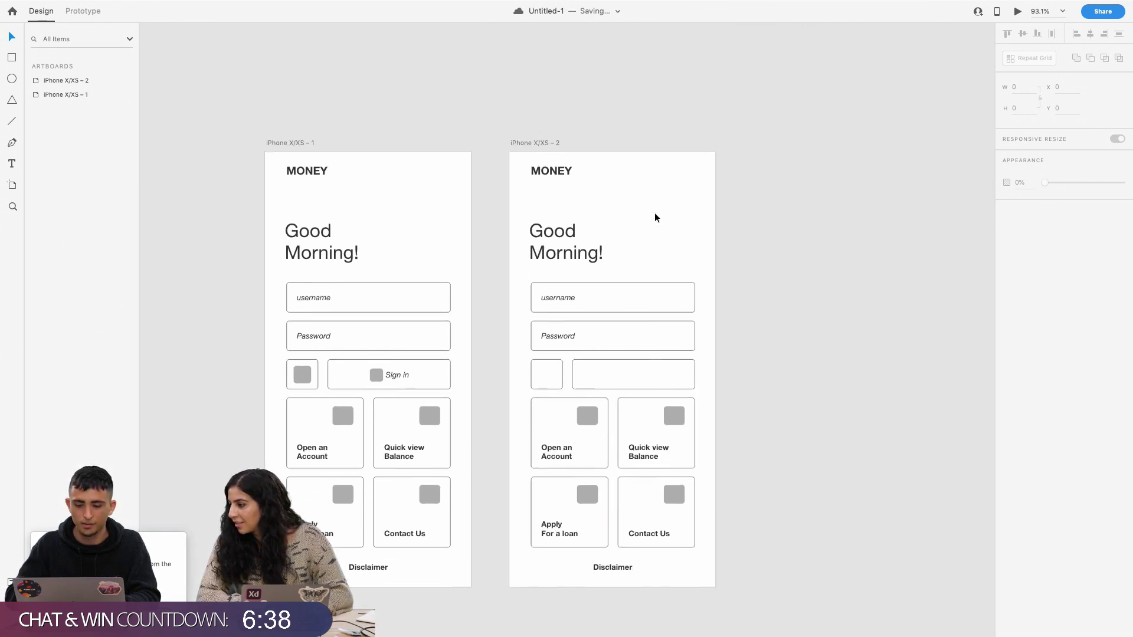
{"action": "scroll", "coordinate": [602, 248], "scroll_direction": "up", "scroll_amount": 3}
{"action": "scroll", "coordinate": [602, 248], "scroll_direction": "left", "scroll_amount": 1}
{"action": "scroll", "coordinate": [602, 248], "scroll_direction": "down", "scroll_amount": 4}
{"action": "scroll", "coordinate": [602, 247], "scroll_direction": "right", "scroll_amount": 2}
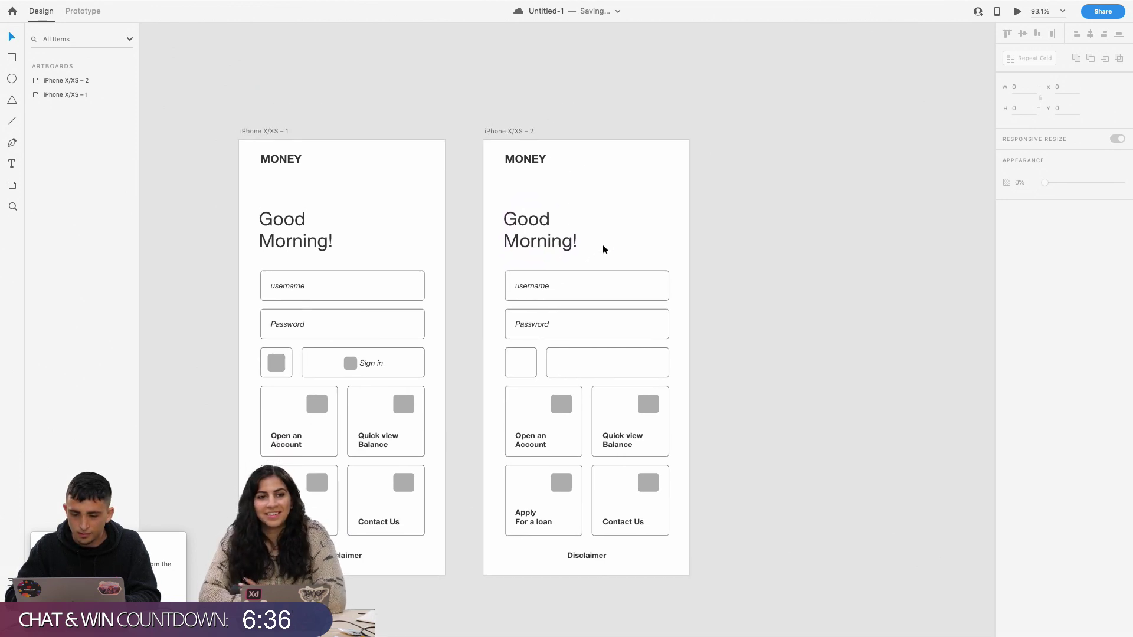
Group the first artboard's small box with its grey icon square
{"action": "left_click", "coordinate": [561, 242]}
{"action": "left_click", "coordinate": [534, 183]}
{"action": "left_click", "coordinate": [535, 295]}
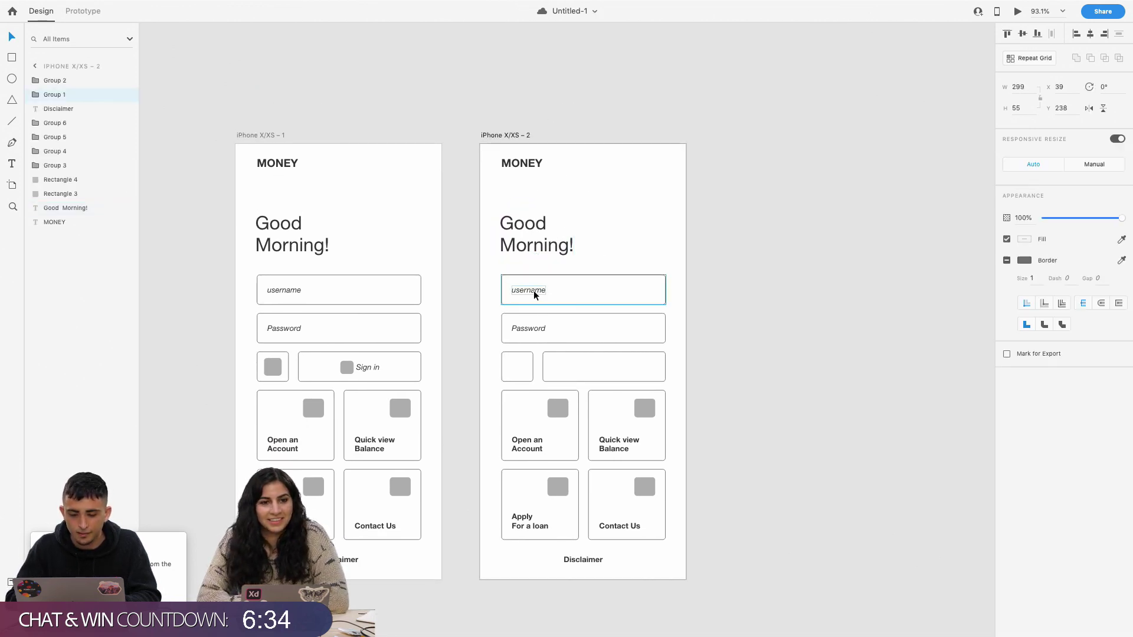
{"action": "double_click", "coordinate": [534, 295]}
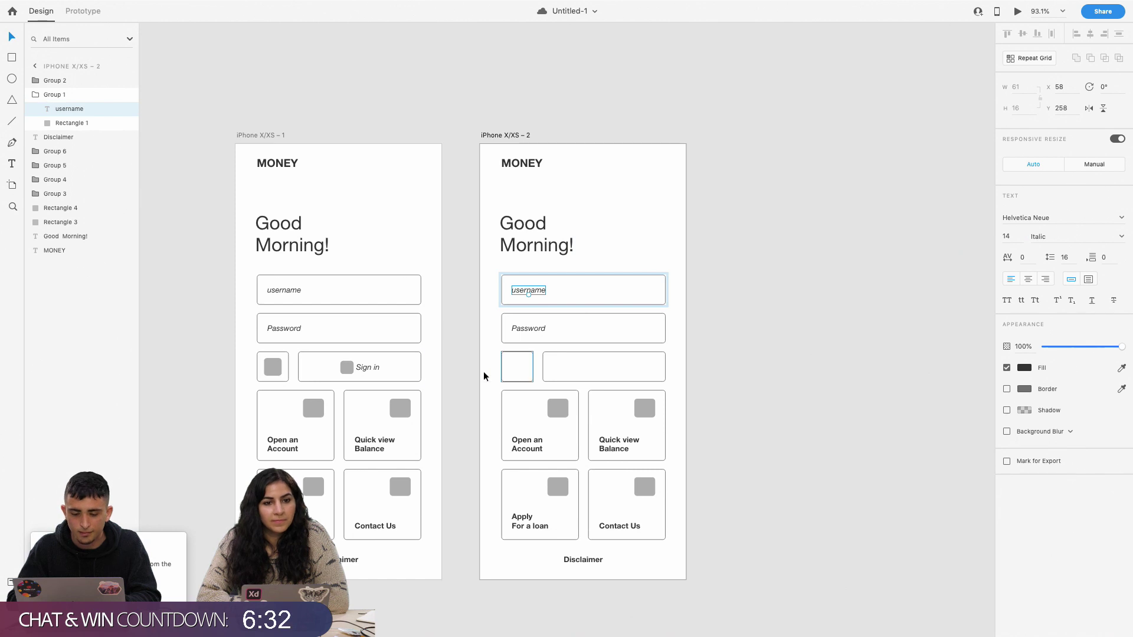
{"action": "left_click", "coordinate": [289, 371]}
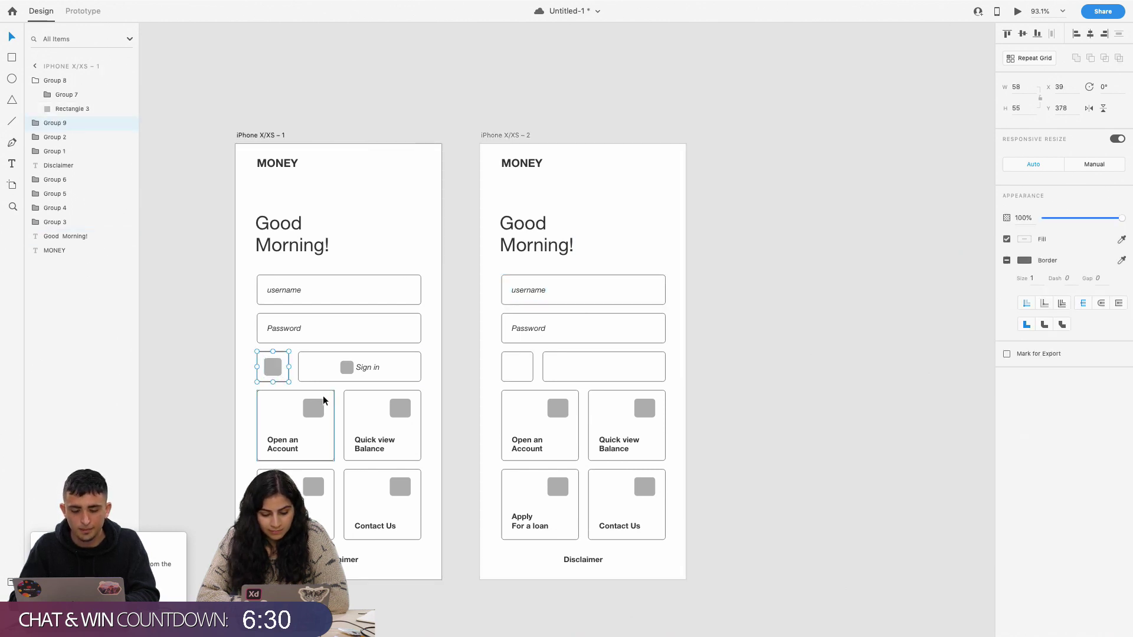
{"action": "left_click", "coordinate": [511, 376]}
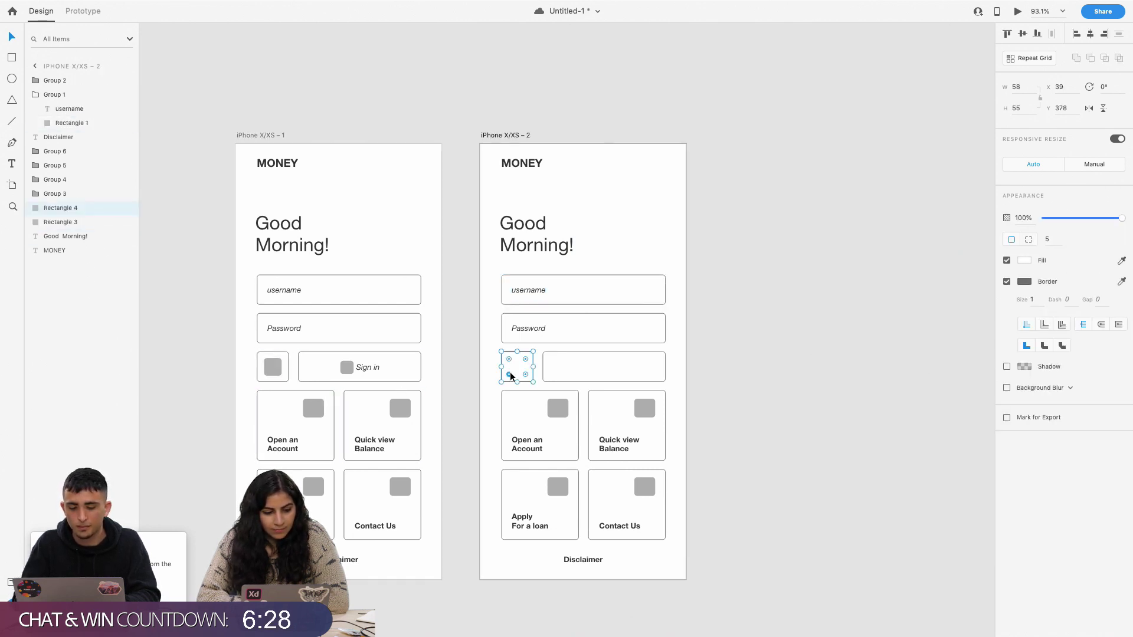
{"action": "left_click", "coordinate": [501, 136]}
{"action": "key", "text": "Delete"}
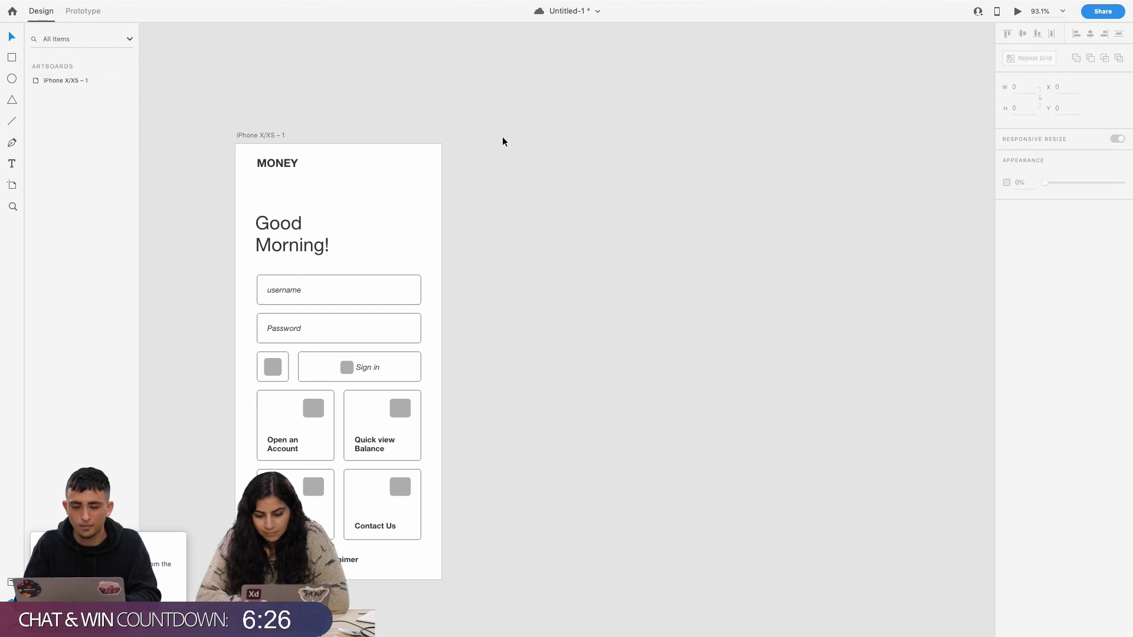
{"action": "key", "text": "ctrl+z"}
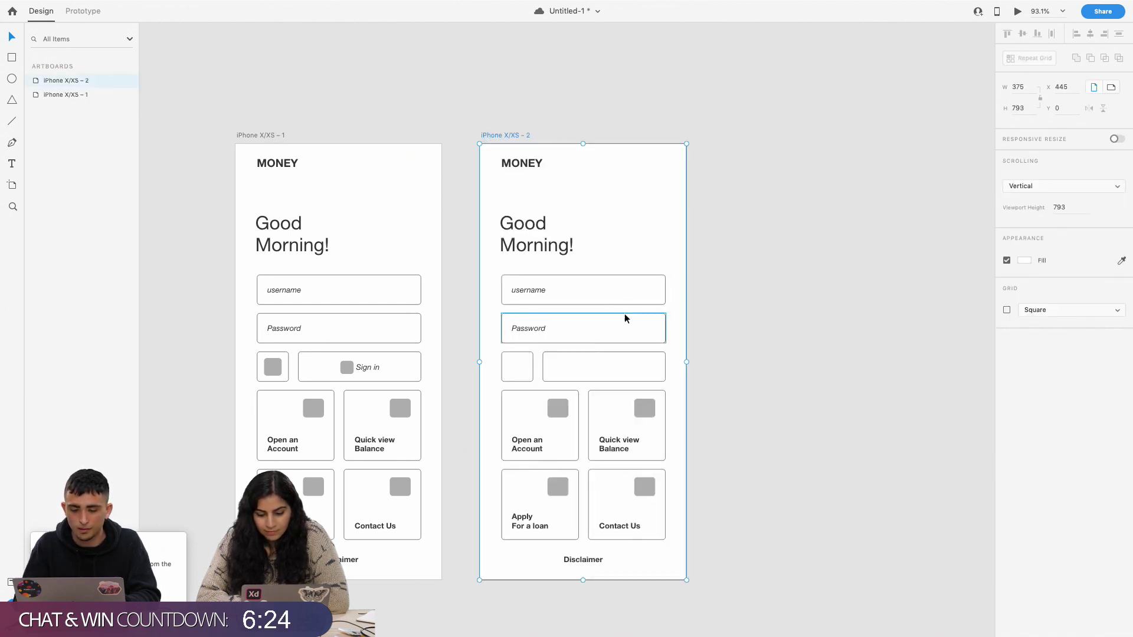
Delete the login fields, empty boxes, option boxes and disclaimer from the iPhone X/XS – 2 artboard, leaving the MONEY title and greeting
{"action": "left_click_drag", "start_coordinate": [491, 262], "coordinate": [676, 569]}
{"action": "key", "text": "Delete"}
Change the second artboard's "Good Morning!" text to "Welcome [name]!"
{"action": "left_click", "coordinate": [529, 254]}
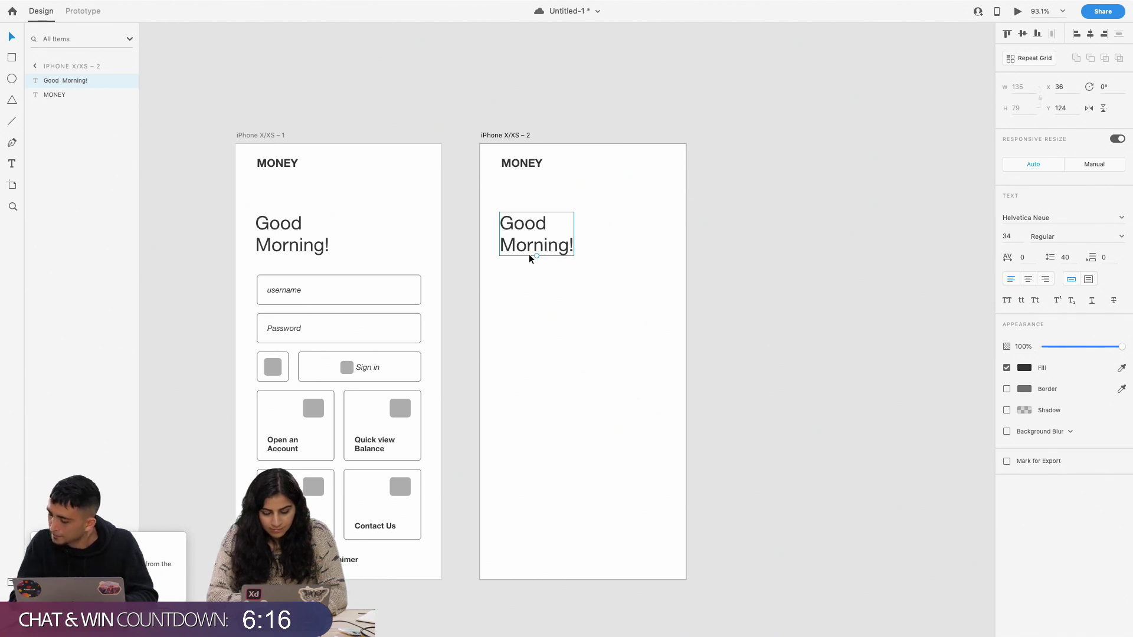
{"action": "double_click", "coordinate": [533, 252]}
{"action": "key", "text": "super+a"}
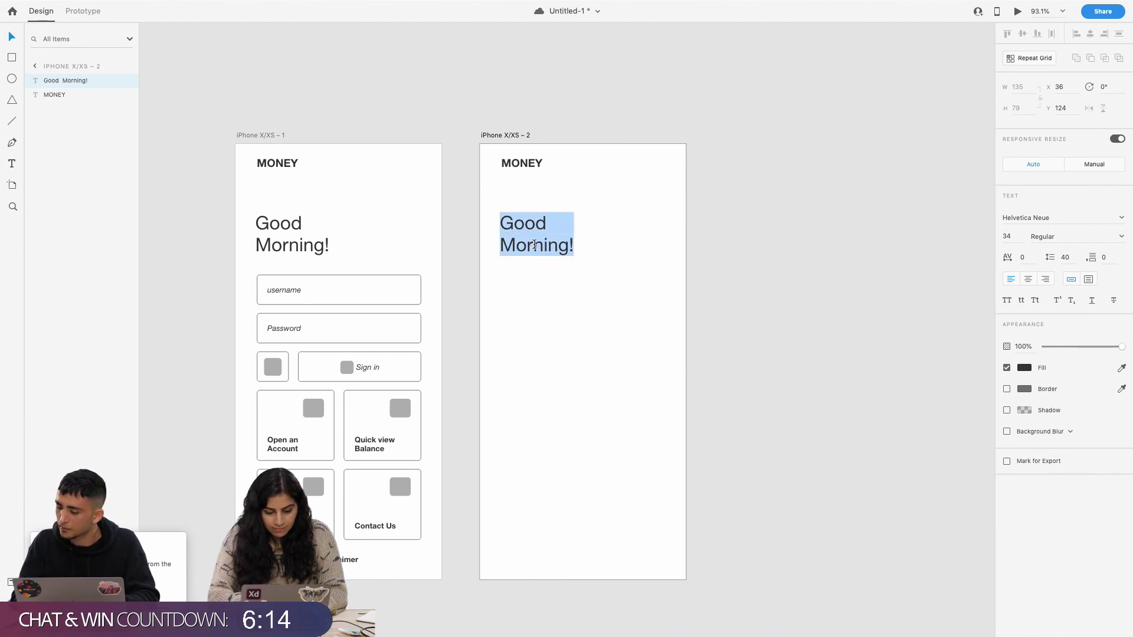
{"action": "type", "text": "EW"}
{"action": "key", "text": "BackSpace"}
{"action": "key", "text": "BackSpace"}
{"action": "type", "text": "Welcome "}
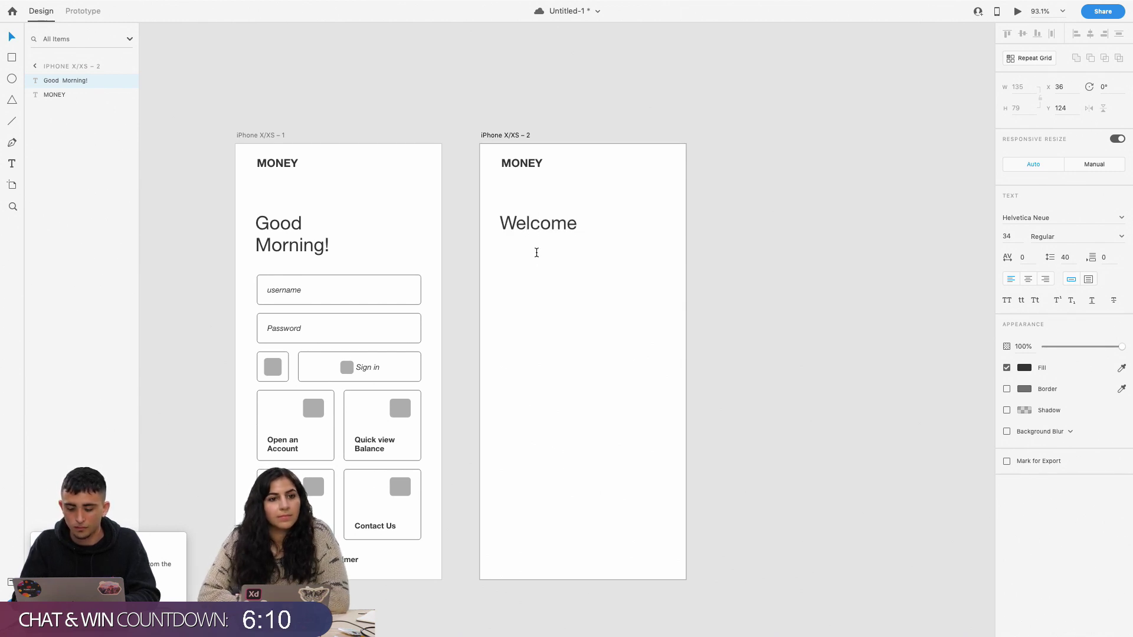
{"action": "type", "text": "[name"}
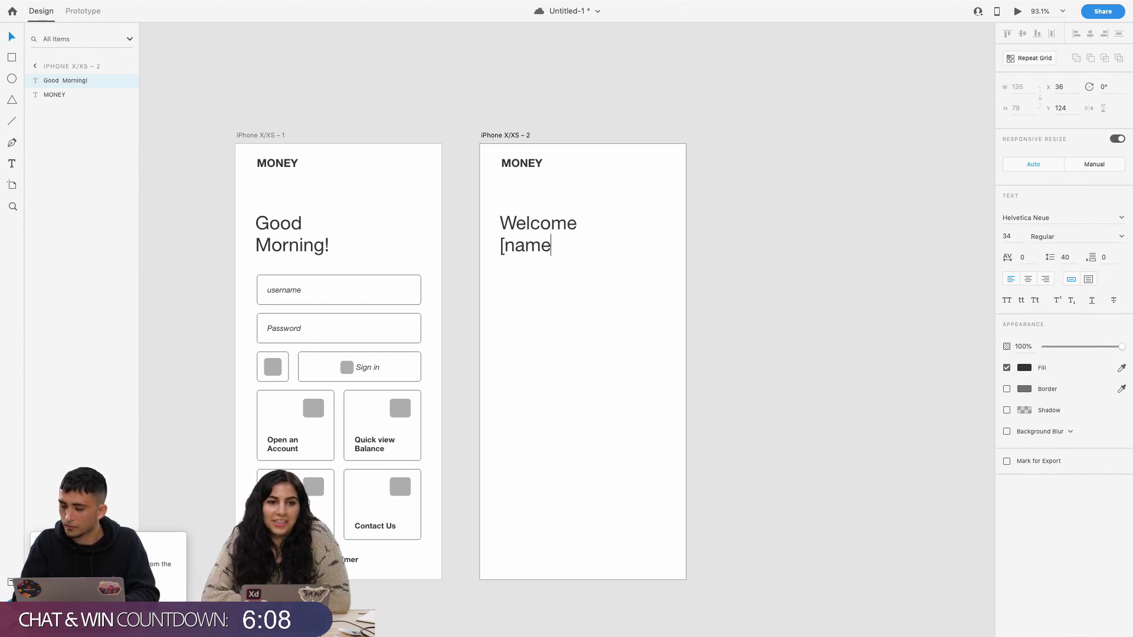
{"action": "type", "text": "]!"}
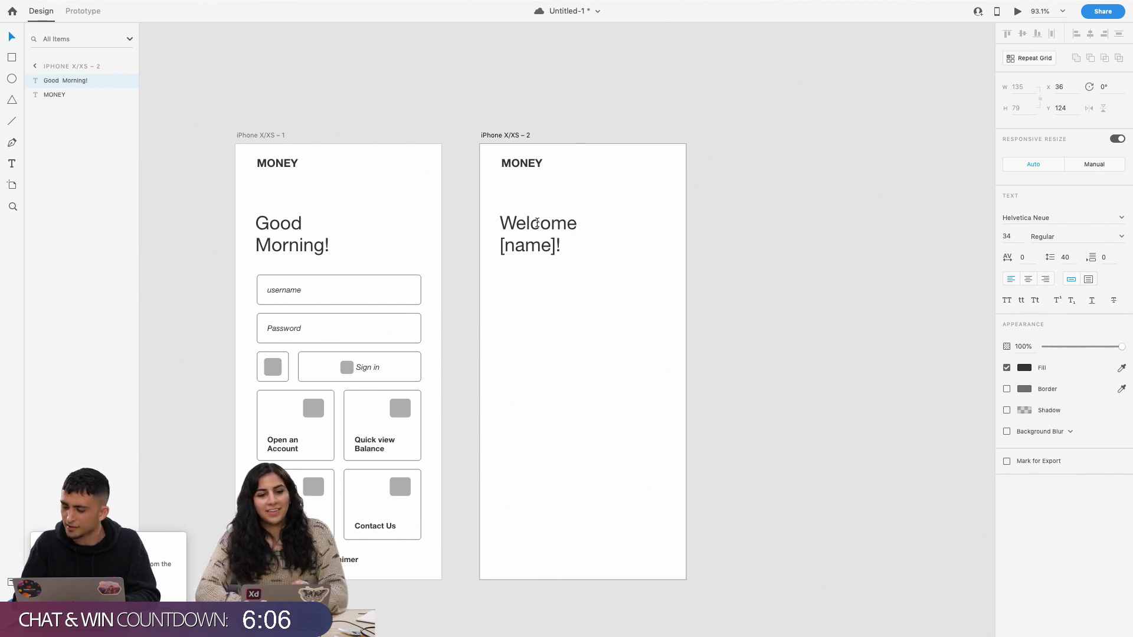
{"action": "key", "text": "Escape"}
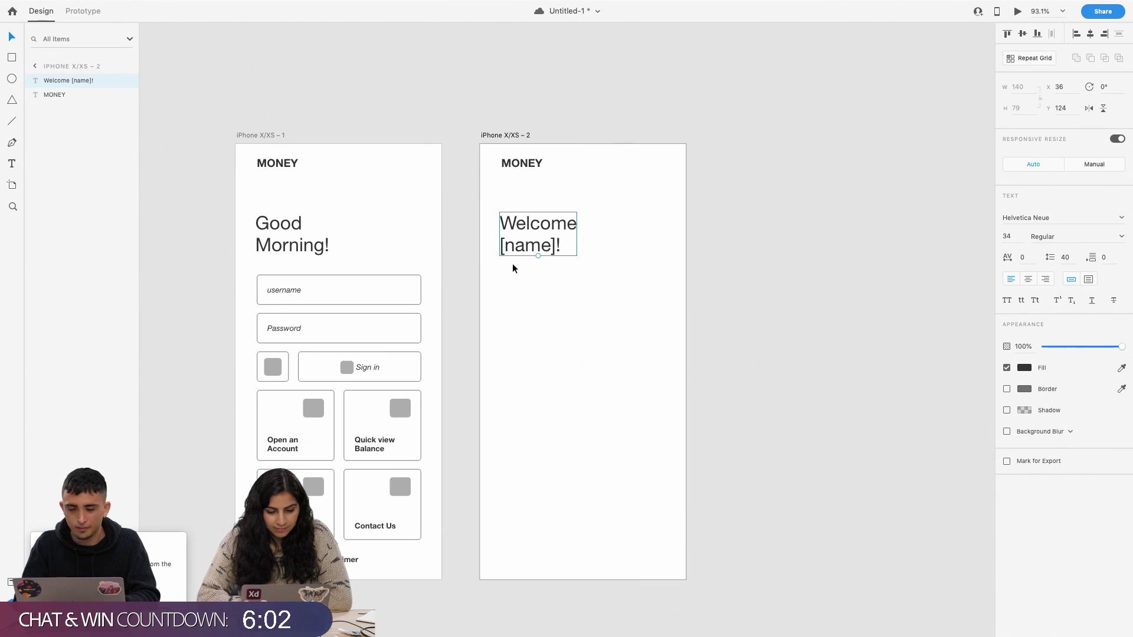
Duplicate the "Welcome [name]!" text below itself at X 36, Y 220 with font size 14, and save the document
{"action": "key", "text": "super+d"}
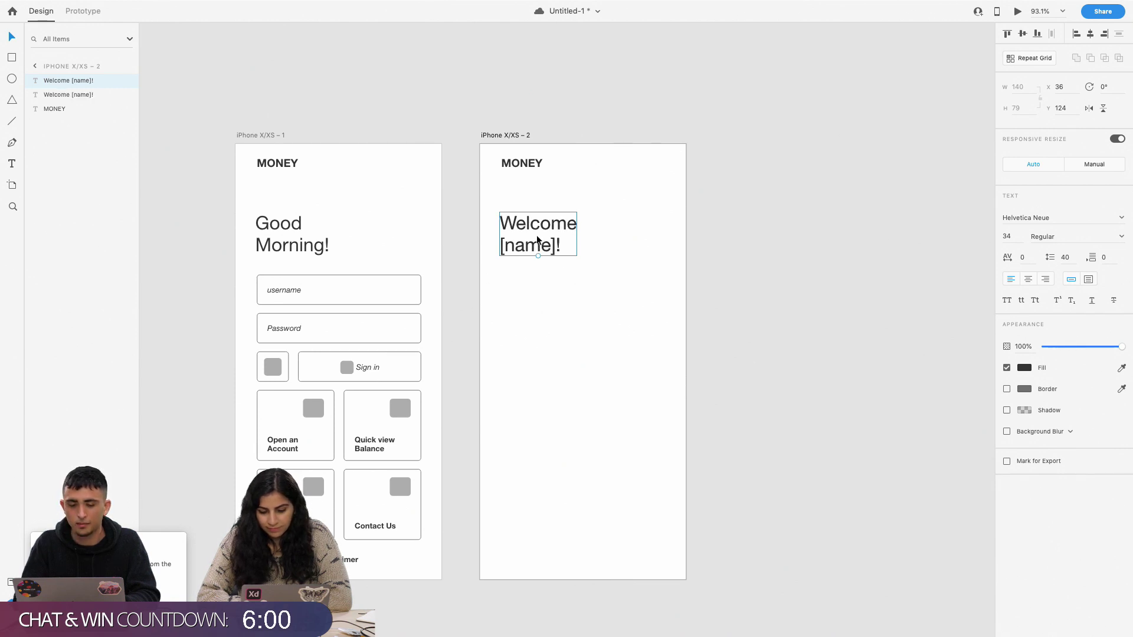
{"action": "left_click_drag", "start_coordinate": [536, 235], "coordinate": [536, 288]}
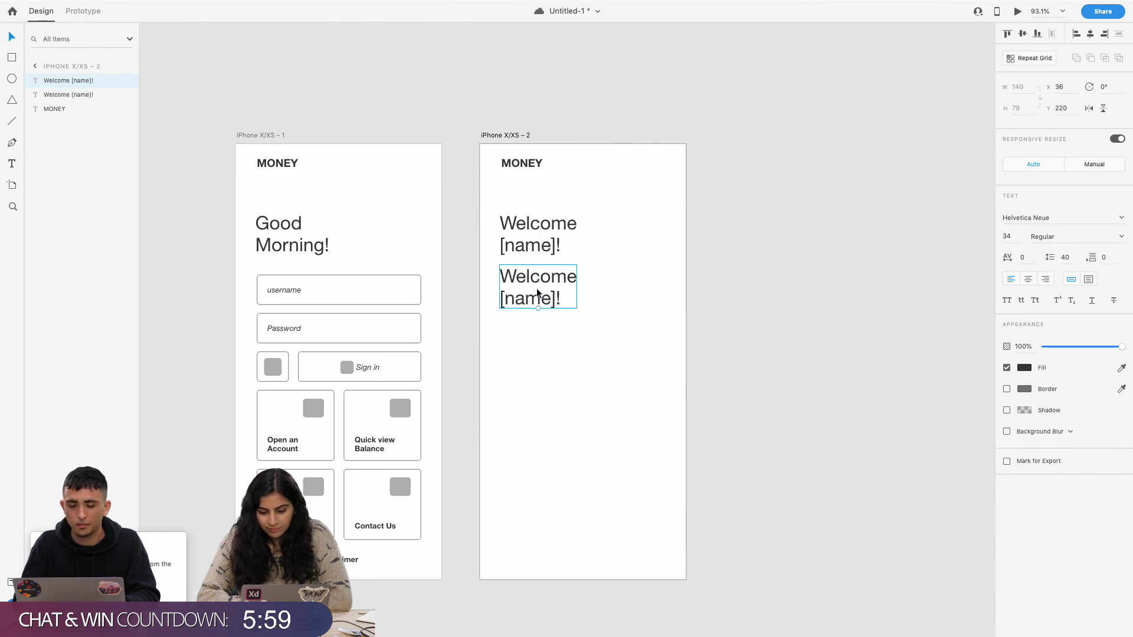
{"action": "left_click", "coordinate": [1008, 237]}
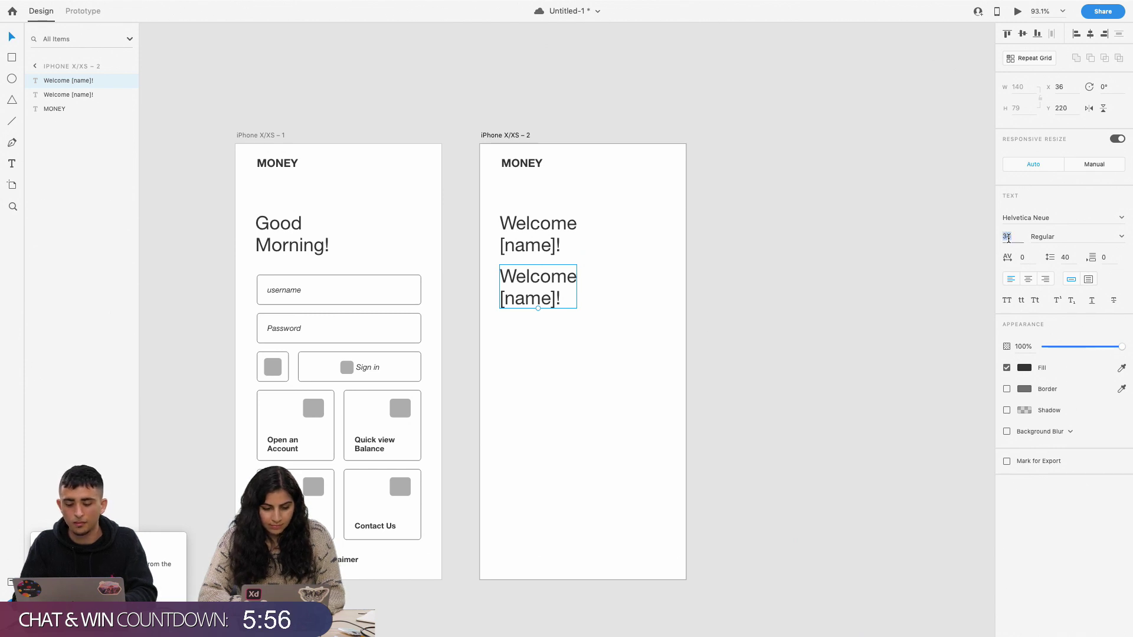
{"action": "type", "text": "14"}
{"action": "key", "text": "Return"}
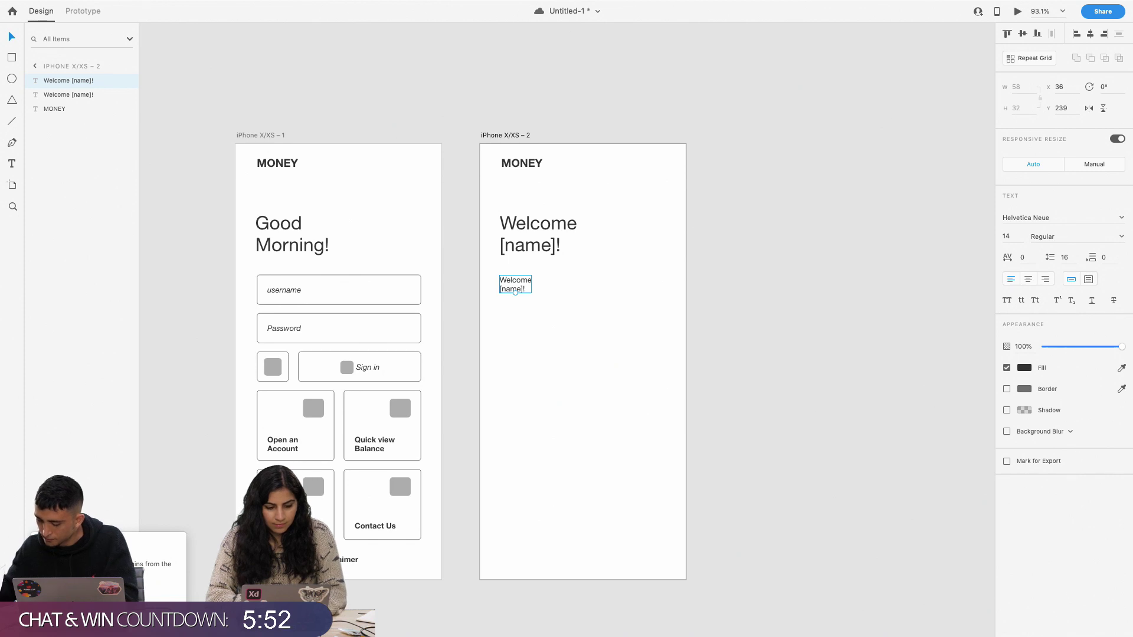
{"action": "key", "text": "ctrl+s"}
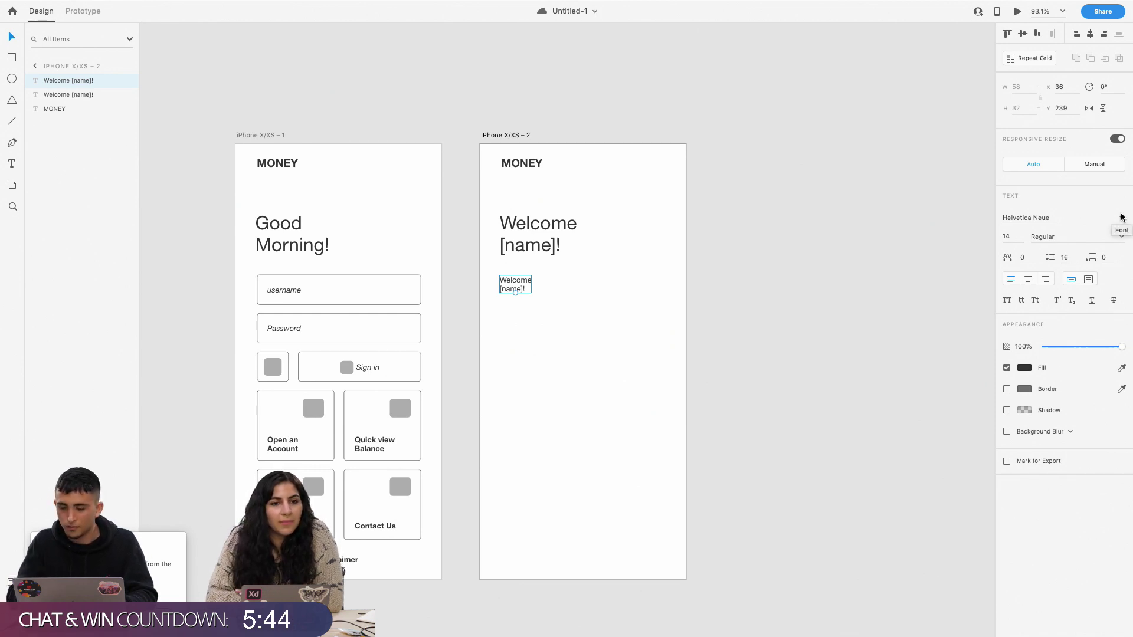
Set the font size of the small duplicated "Welcome [name]!" text to 16
{"action": "left_click", "coordinate": [1007, 236]}
{"action": "type", "text": "1"}
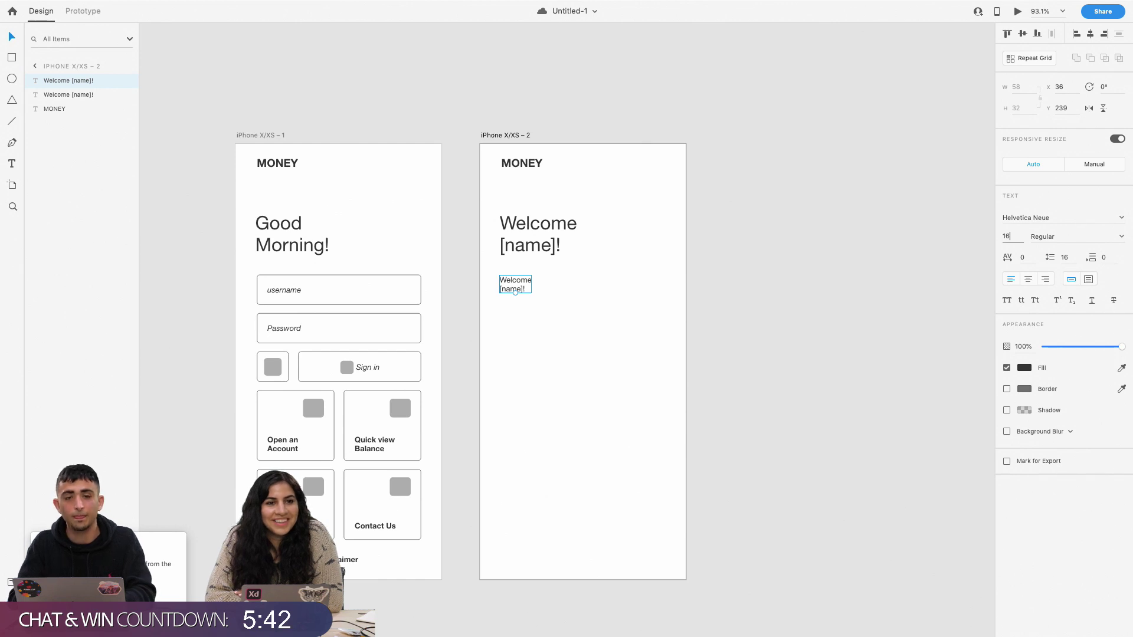
{"action": "type", "text": "6"}
{"action": "key", "text": "Return"}
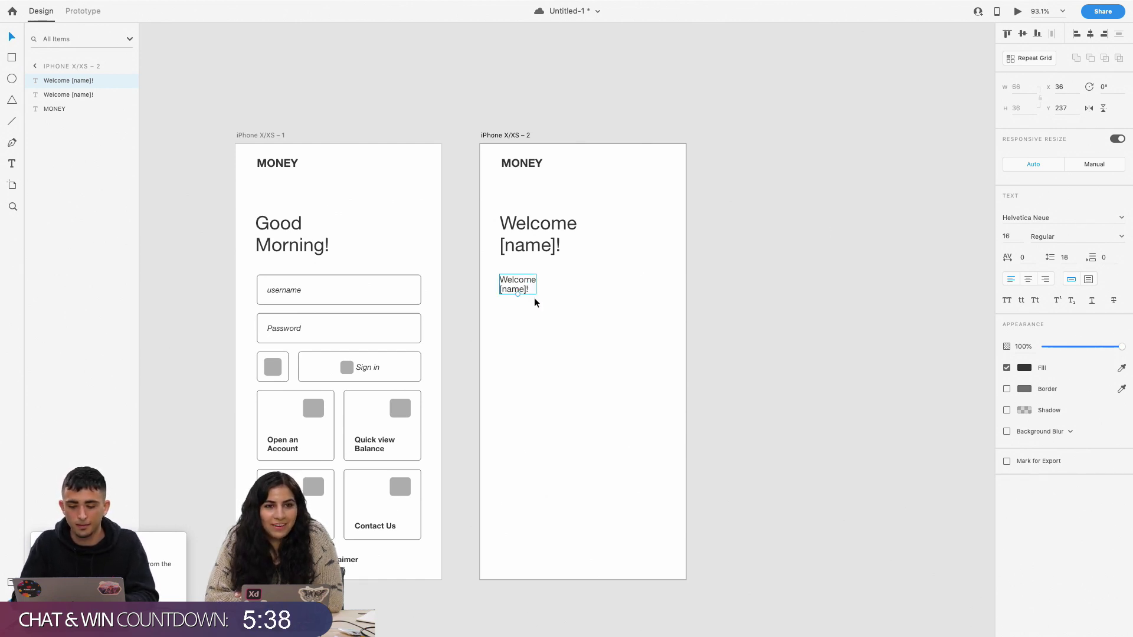
Replace the duplicated text below the greeting with "RECENT TRANSACTIONS" and make it bold
{"action": "key", "text": "Return"}
{"action": "key", "text": "BackSpace"}
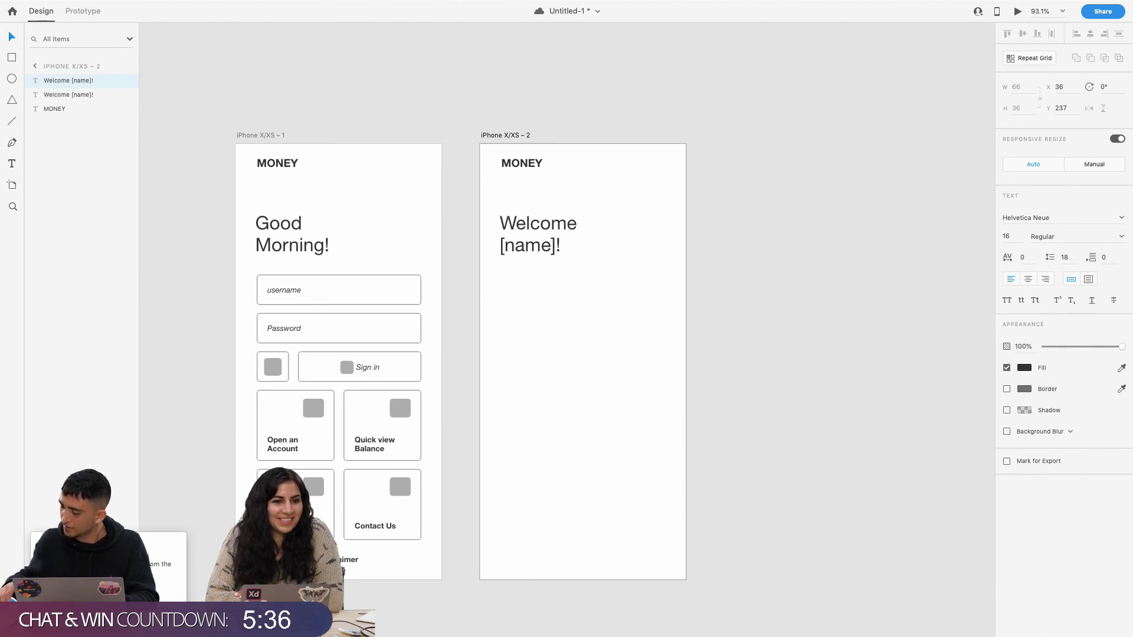
{"action": "type", "text": "RECENT"}
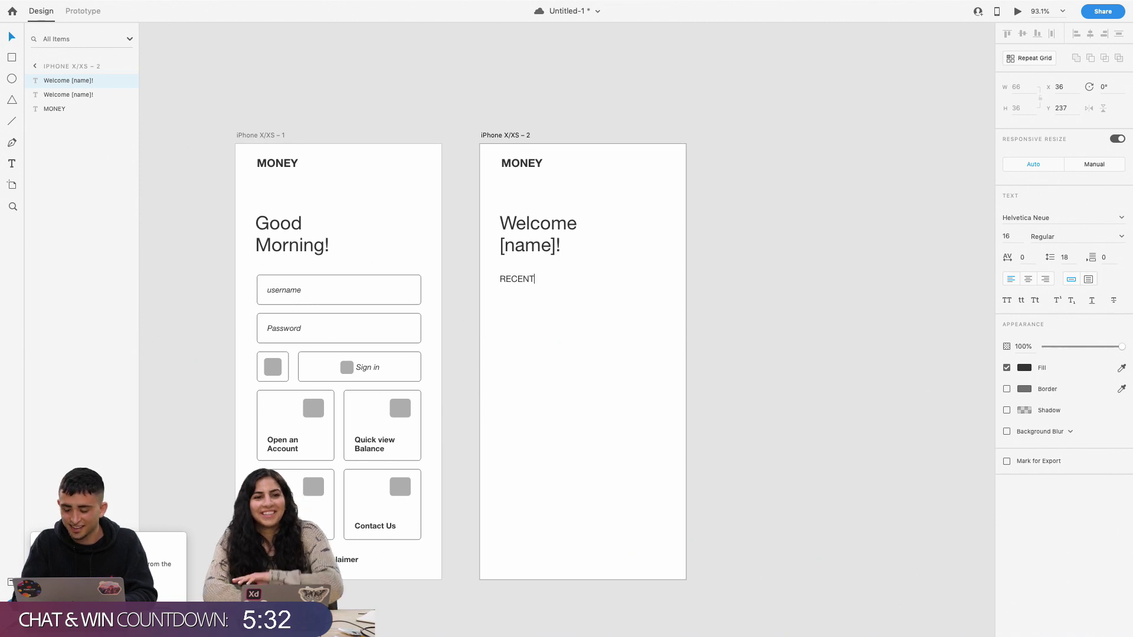
{"action": "type", "text": " TRANSACTIONS"}
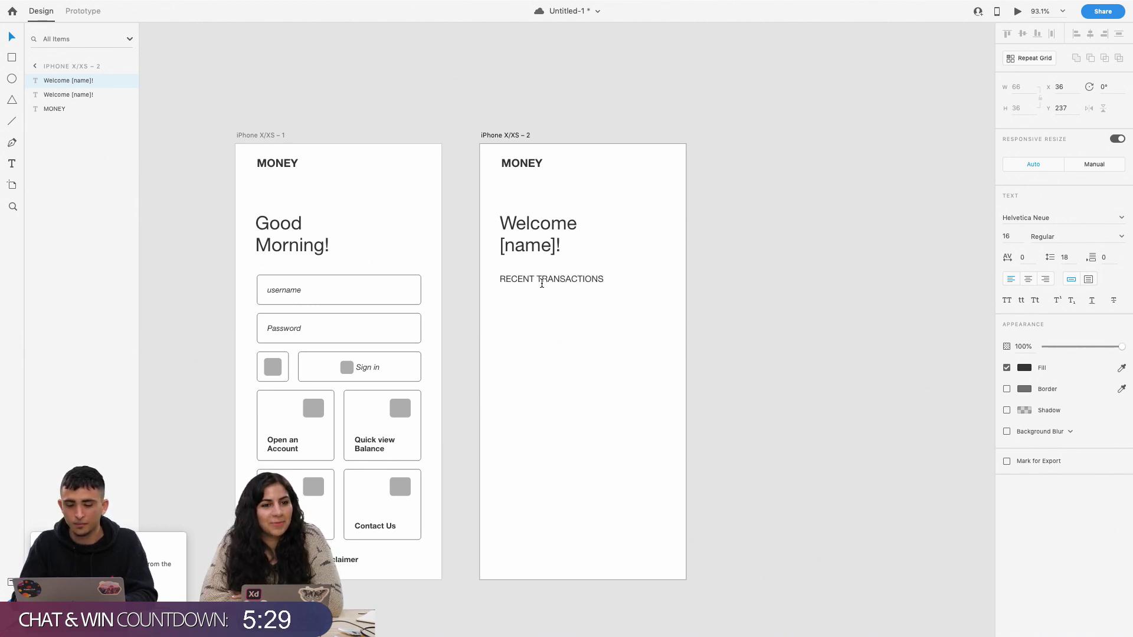
{"action": "key", "text": "super+a"}
{"action": "key", "text": "super+b"}
{"action": "key", "text": "Escape"}
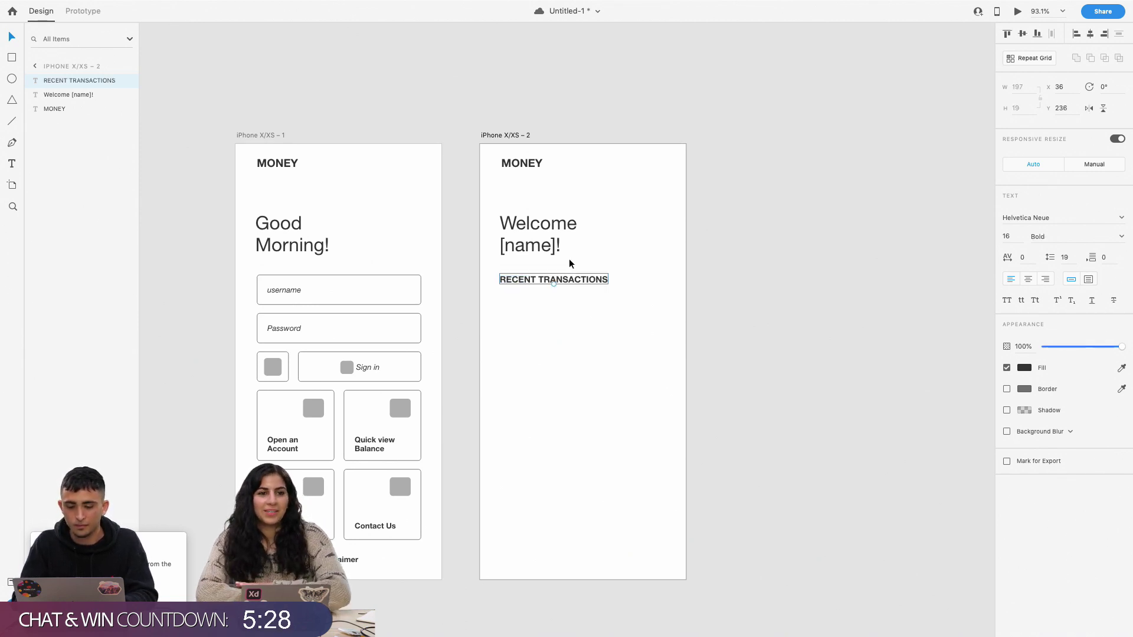
Save the document with the "RECENT TRANSACTIONS" heading in place
{"action": "key", "text": "Escape"}
{"action": "left_click", "coordinate": [574, 280]}
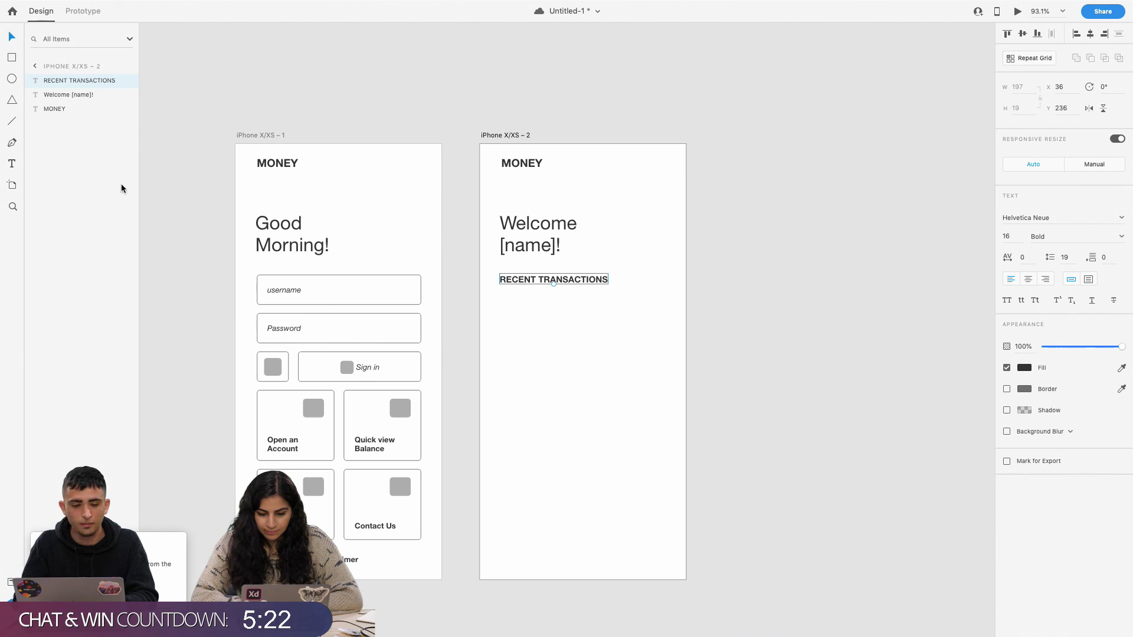
{"action": "key", "text": "super+s"}
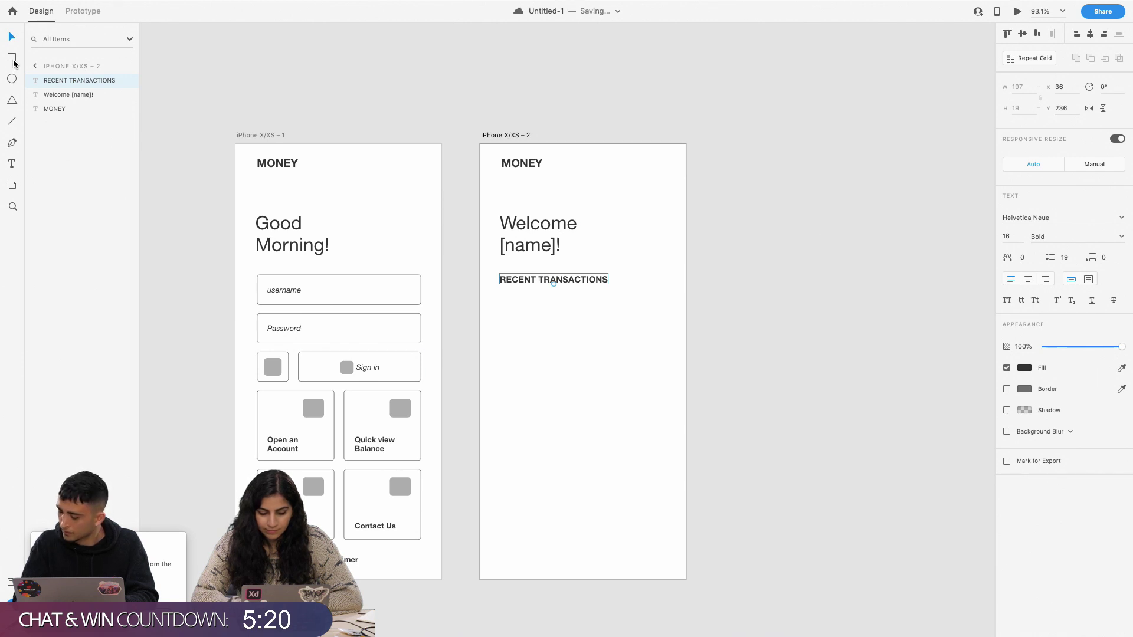
{"action": "left_click", "coordinate": [11, 58]}
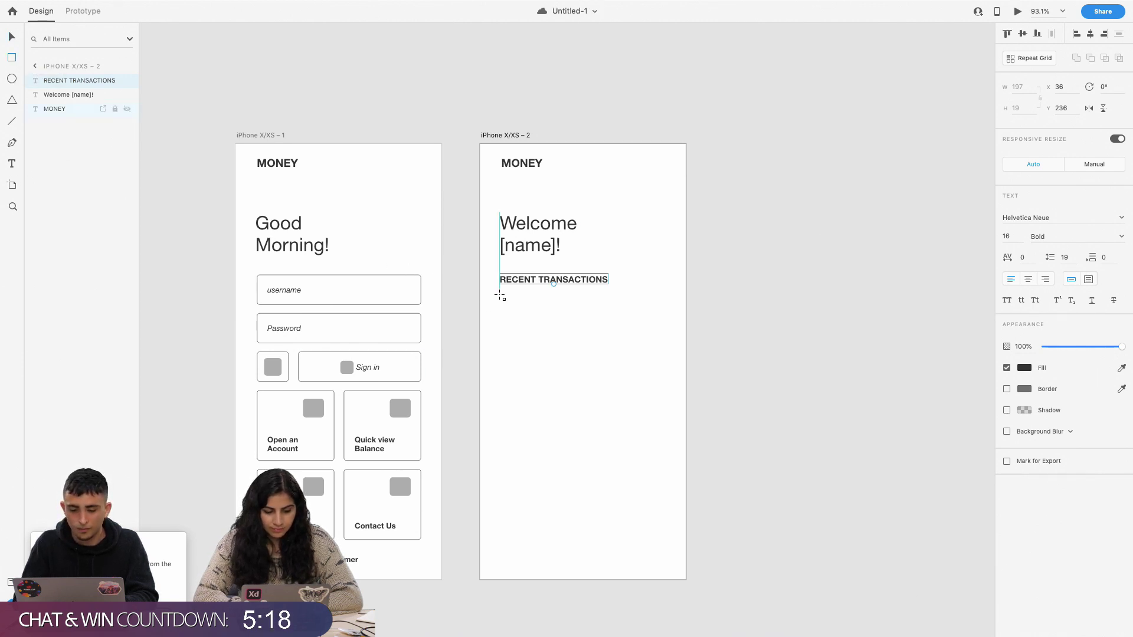
{"action": "left_click_drag", "start_coordinate": [501, 295], "coordinate": [664, 325]}
{"action": "key", "text": "Delete"}
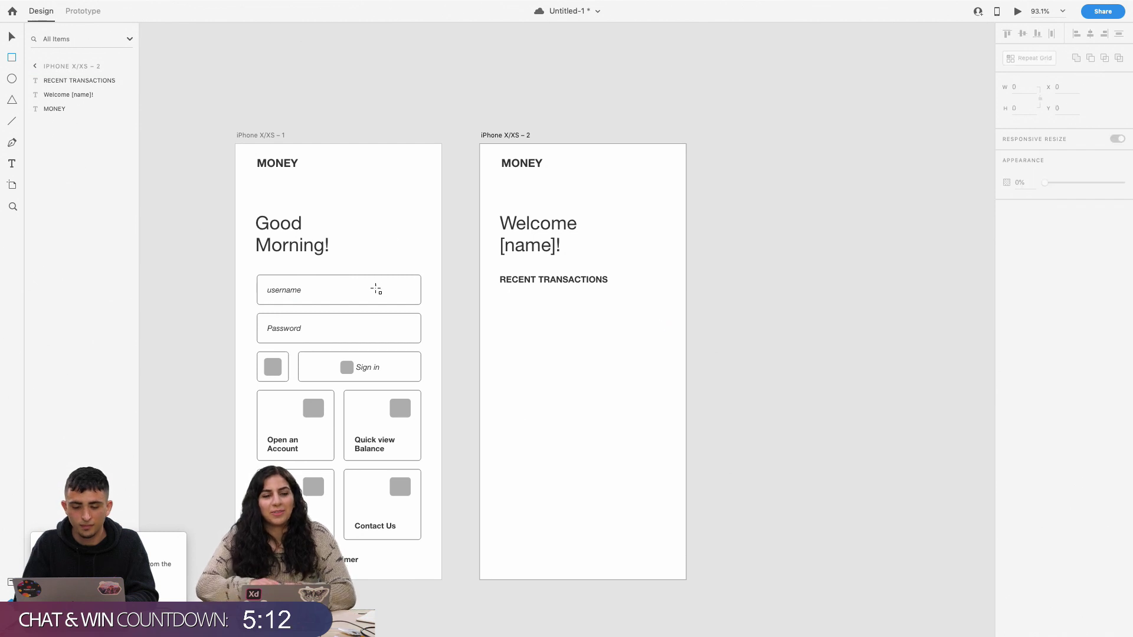
{"action": "left_click", "coordinate": [12, 37]}
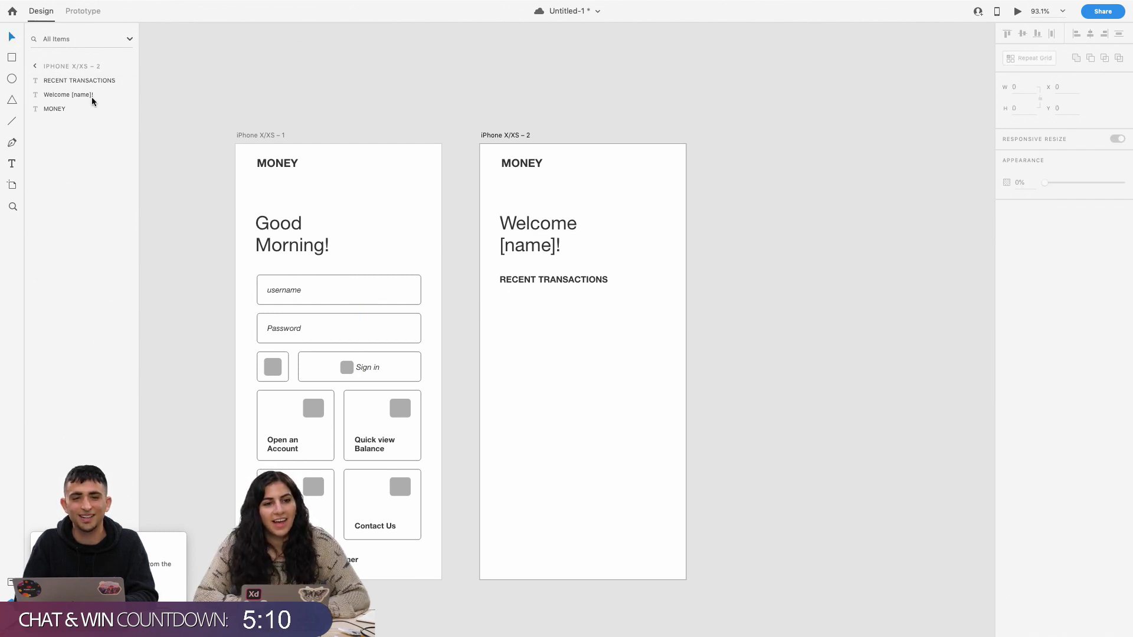
Copy the username field from the first artboard and place it below "RECENT TRANSACTIONS" on the second artboard at X 36, Y 278
{"action": "left_click", "coordinate": [294, 293]}
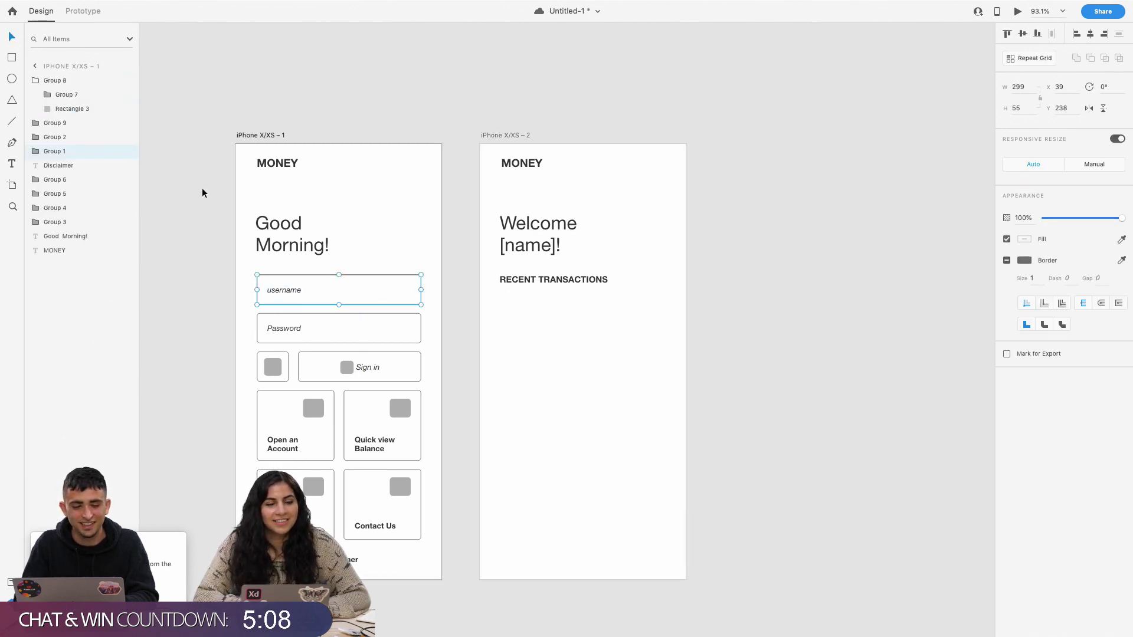
{"action": "left_click", "coordinate": [530, 280]}
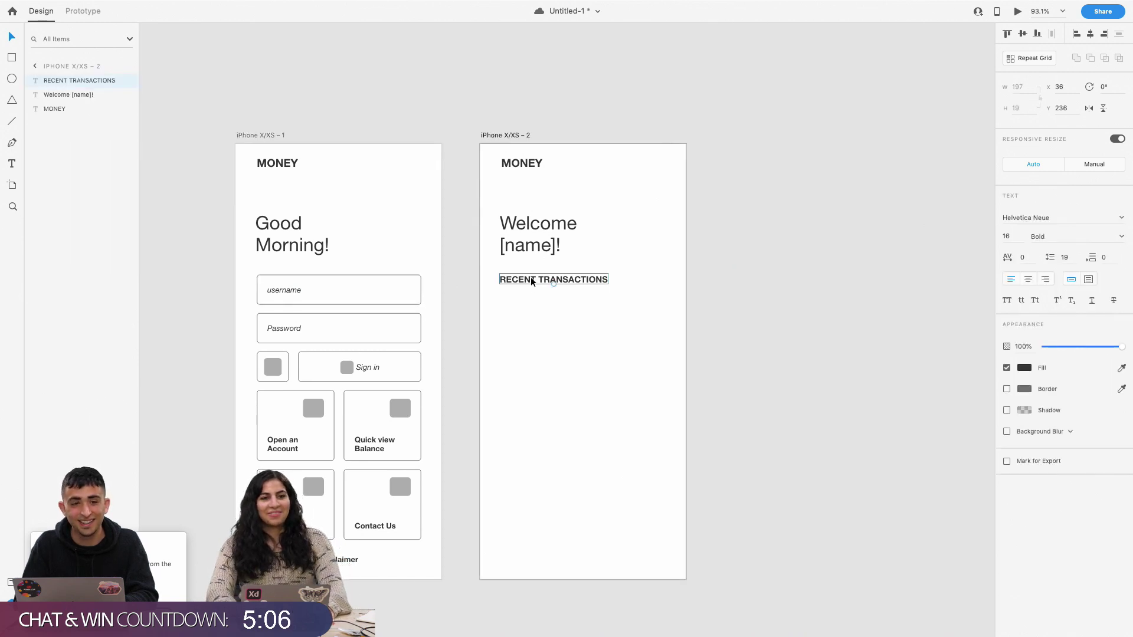
{"action": "key", "text": "super+v"}
{"action": "left_click_drag", "start_coordinate": [547, 287], "coordinate": [546, 318]}
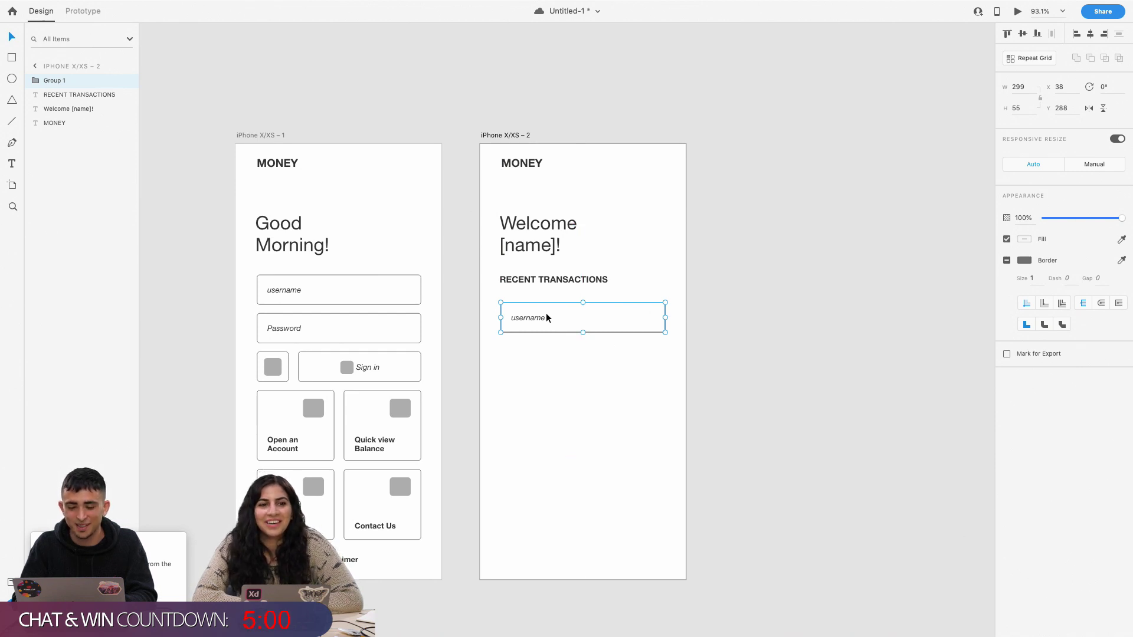
{"action": "left_click_drag", "start_coordinate": [547, 318], "coordinate": [535, 298]}
{"action": "left_click", "coordinate": [678, 285]}
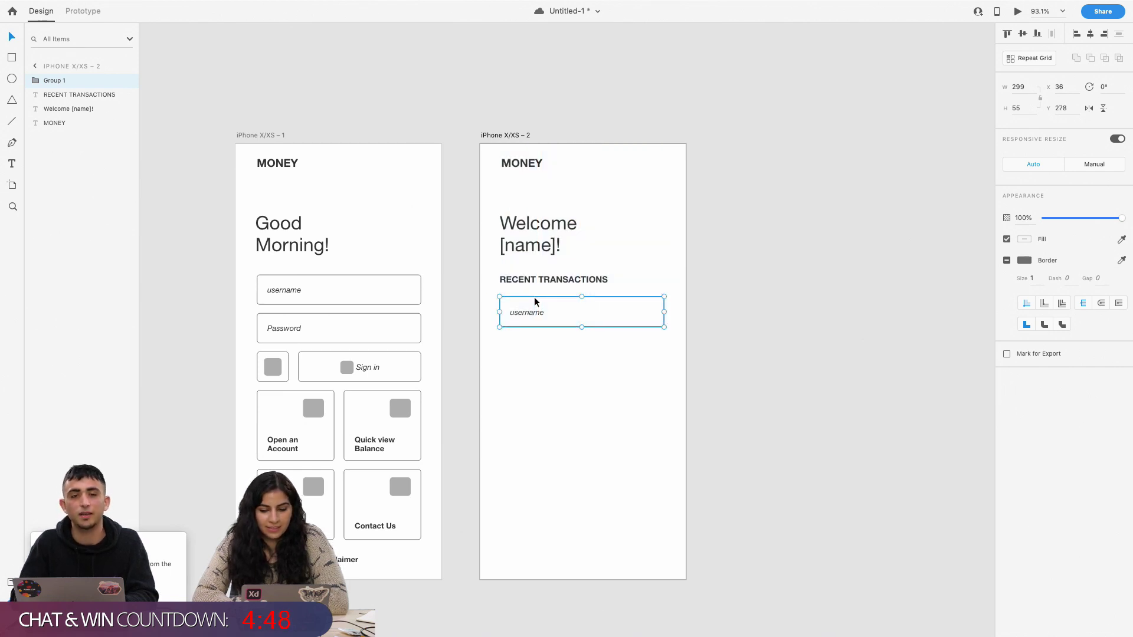
{"action": "left_click", "coordinate": [598, 283]}
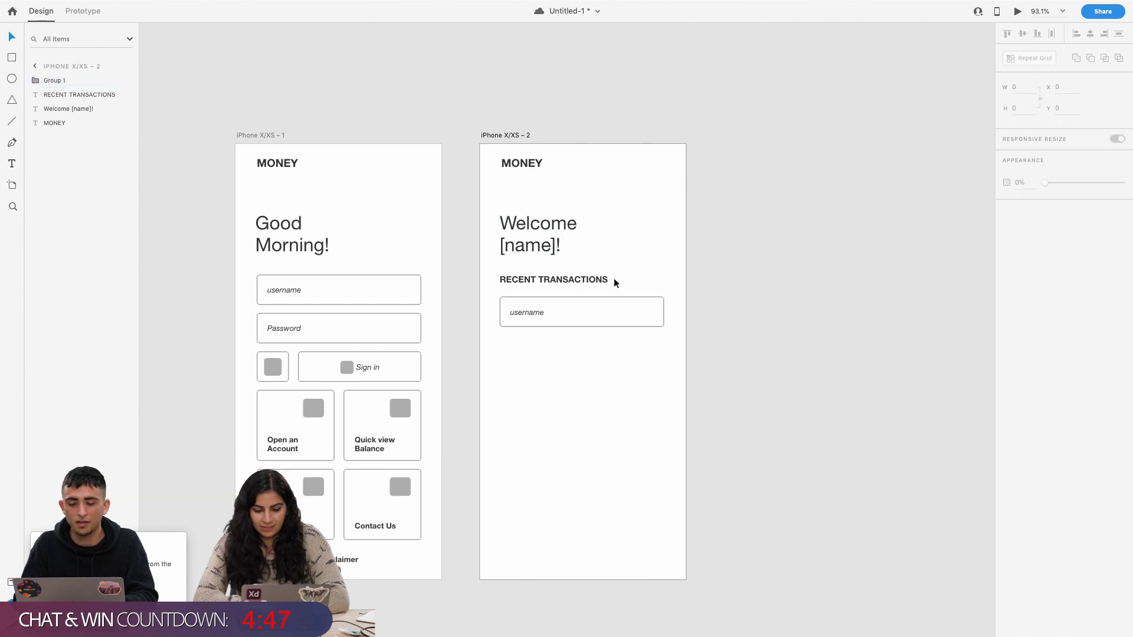
Try capitalising the copied field's placeholder as "Username", and restore it to "username"
{"action": "left_click", "coordinate": [526, 317]}
{"action": "double_click", "coordinate": [523, 315]}
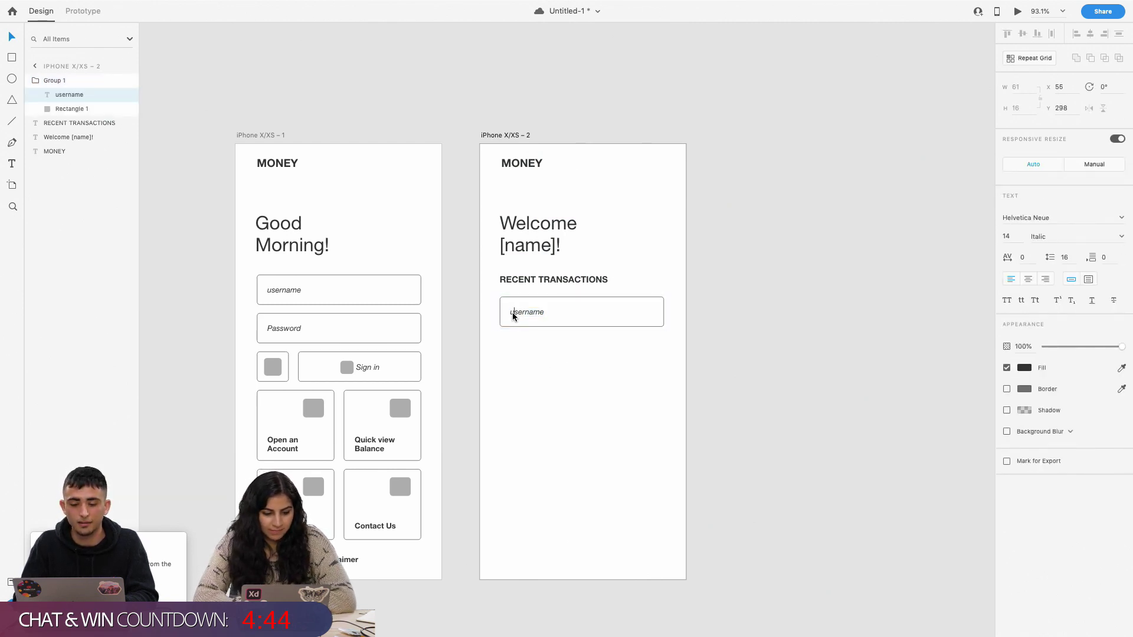
{"action": "key", "text": "BackSpace"}
{"action": "type", "text": "U"}
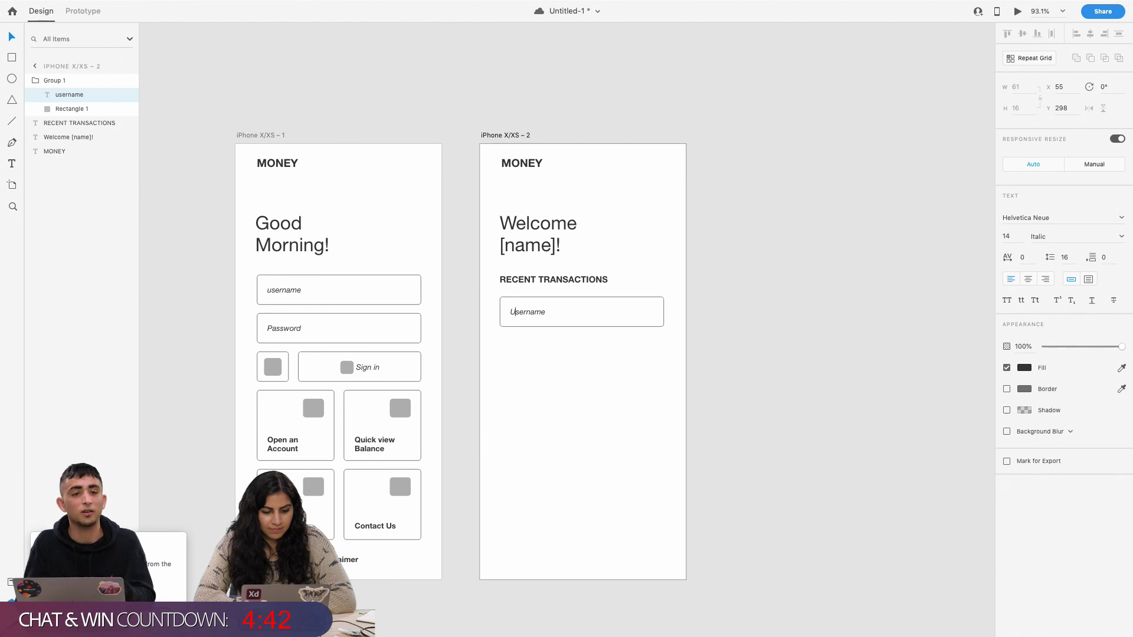
{"action": "key", "text": "Escape"}
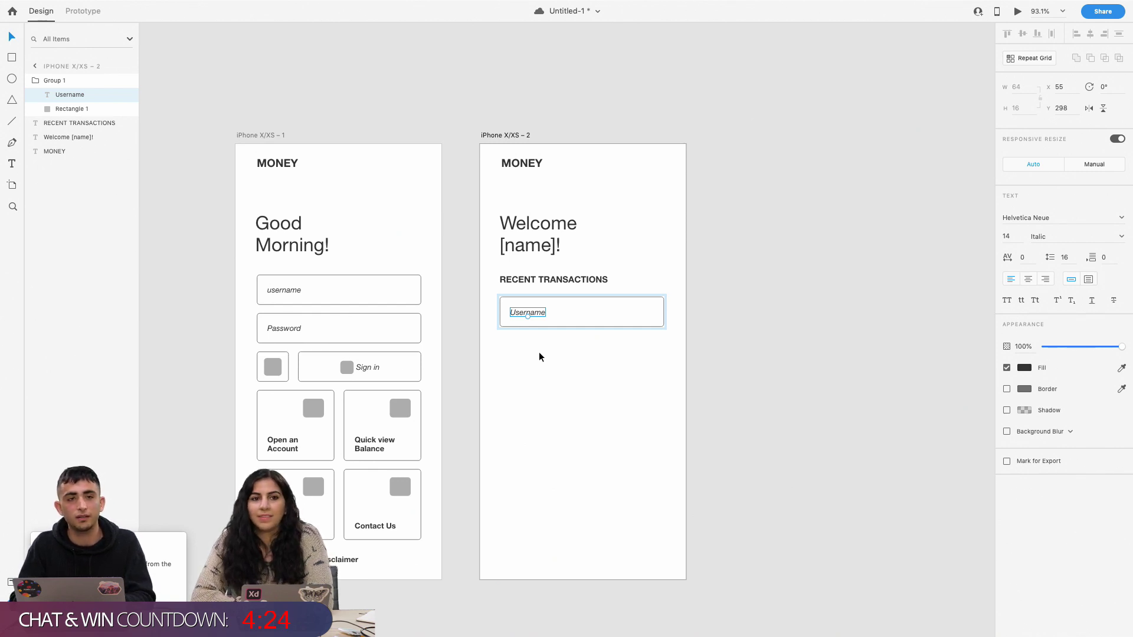
{"action": "double_click", "coordinate": [514, 313]}
{"action": "type", "text": "u"}
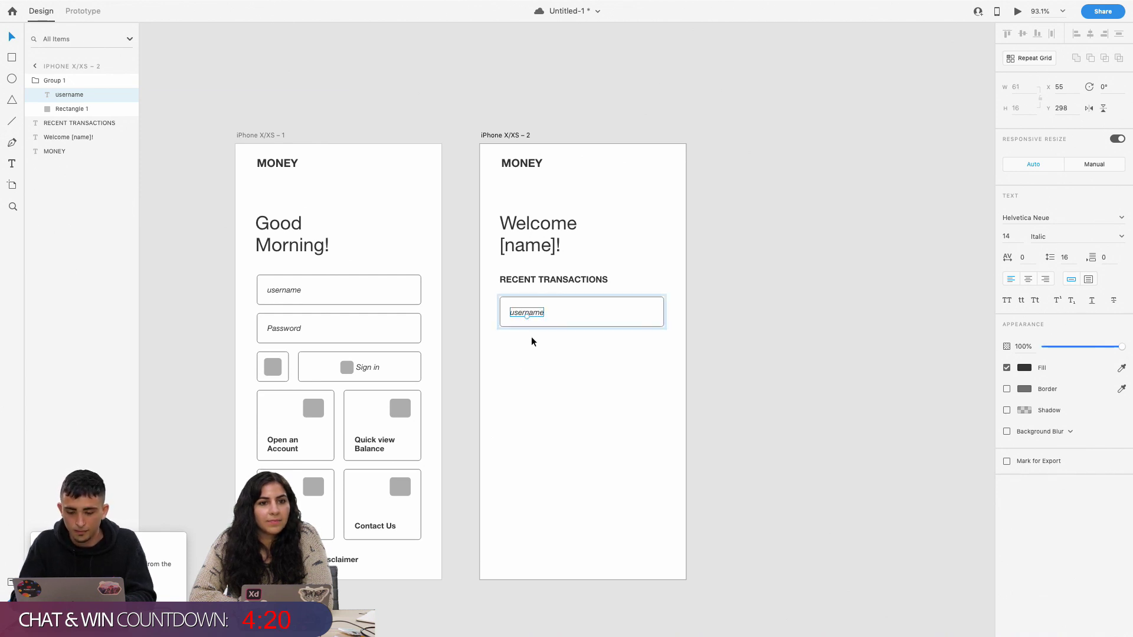
{"action": "left_click", "coordinate": [531, 360]}
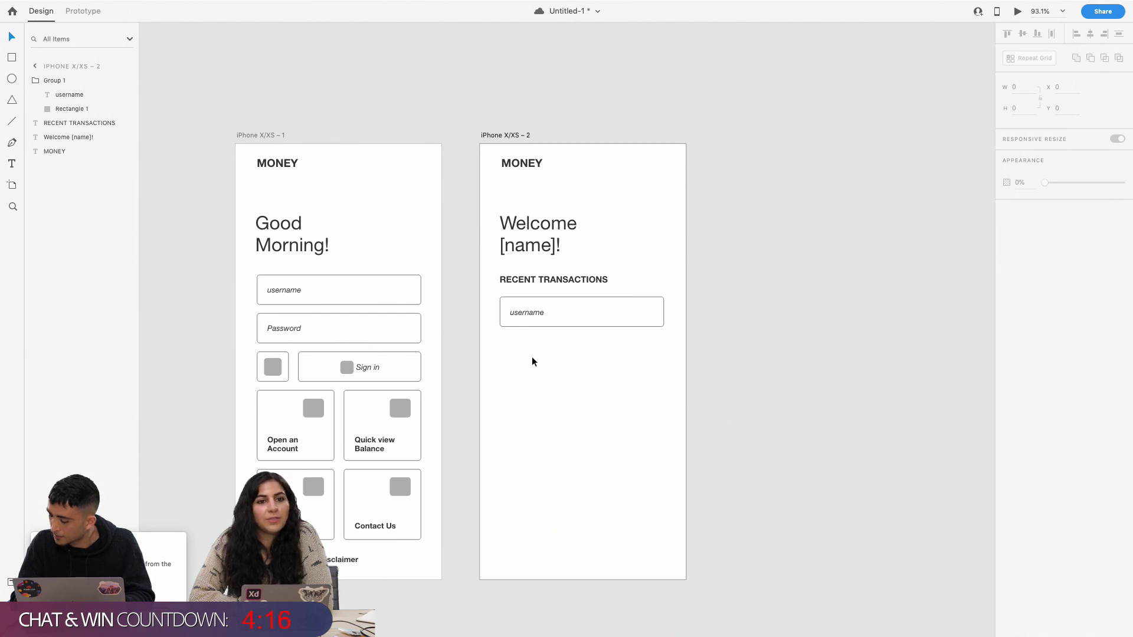
Replace the "username" placeholder in the second artboard's field with "A"
{"action": "left_click", "coordinate": [531, 314]}
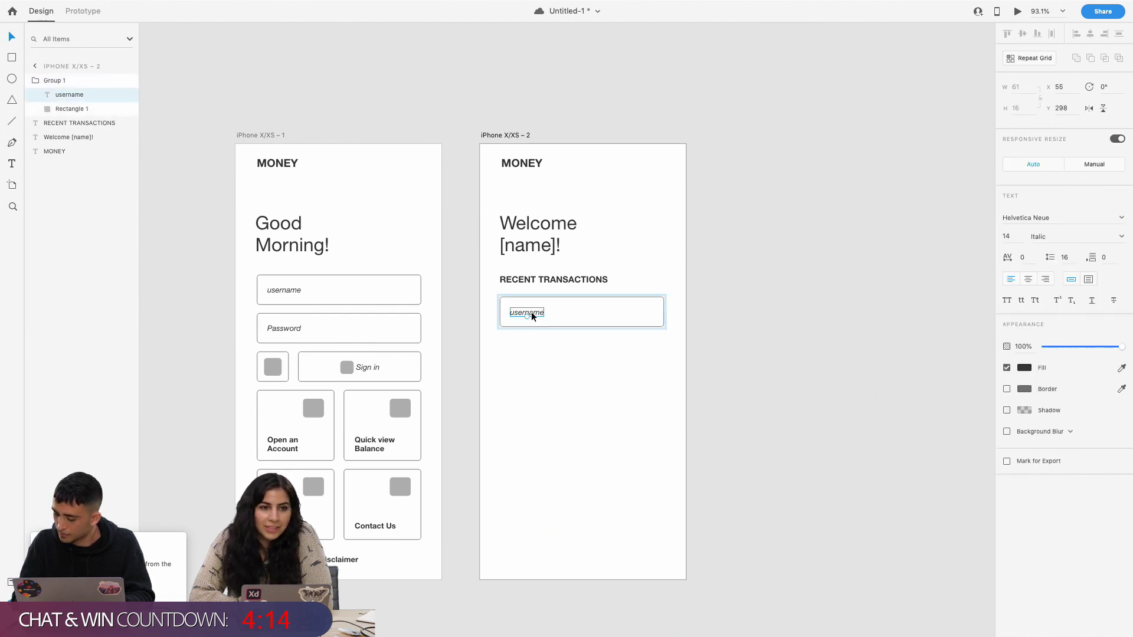
{"action": "double_click", "coordinate": [531, 311]}
{"action": "type", "text": "T"}
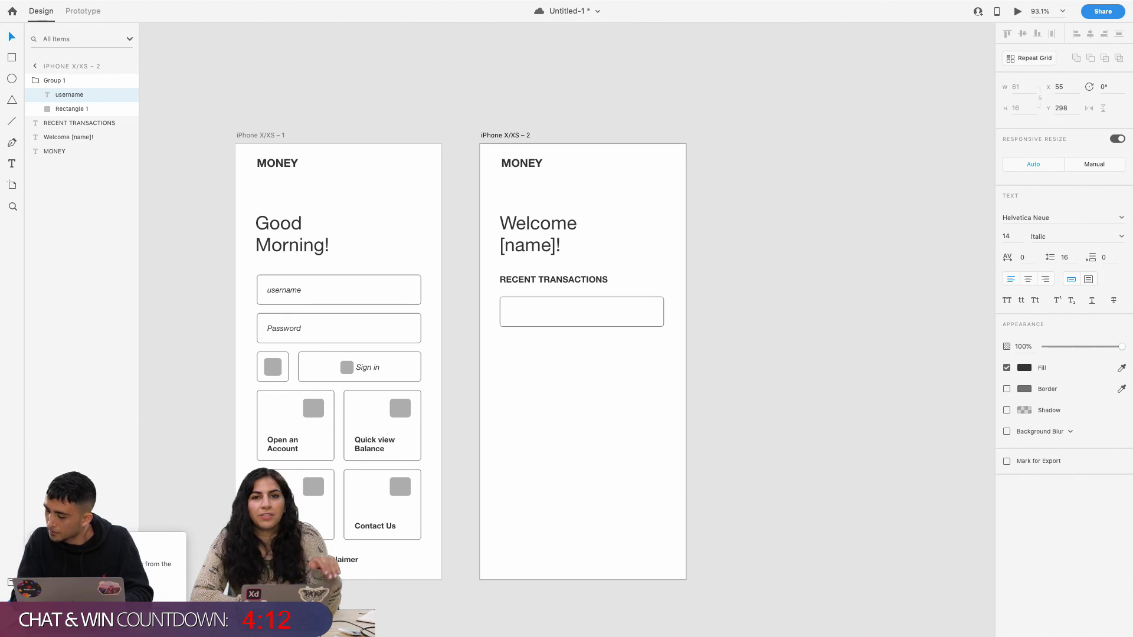
{"action": "type", "text": "Sear"}
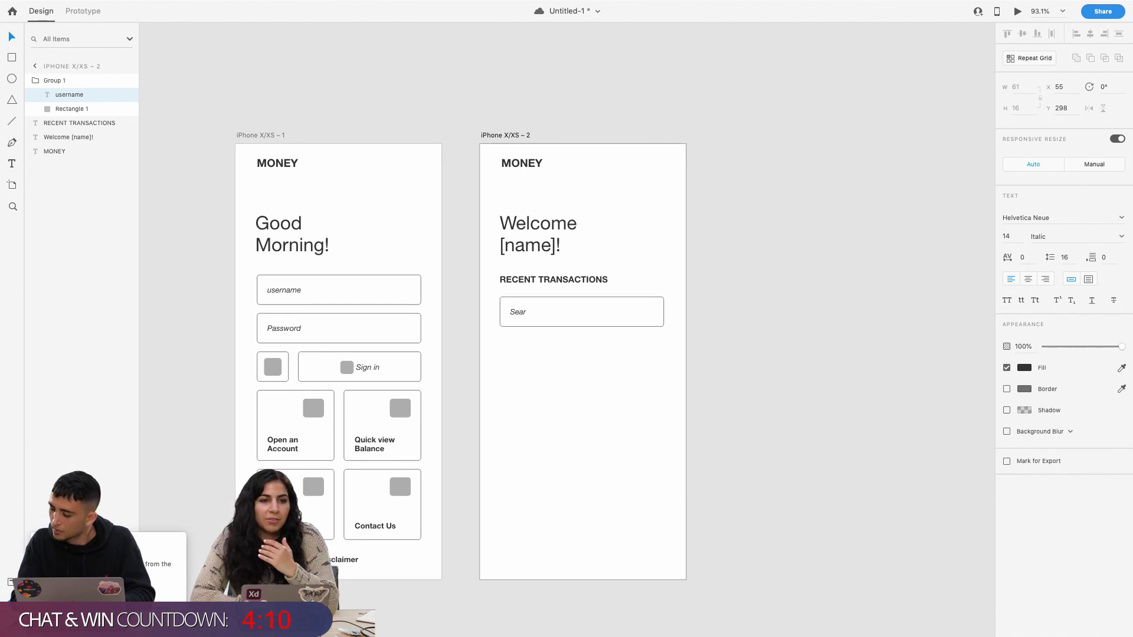
{"action": "key", "text": "BackSpace"}
{"action": "key", "text": "BackSpace"}
{"action": "key", "text": "BackSpace"}
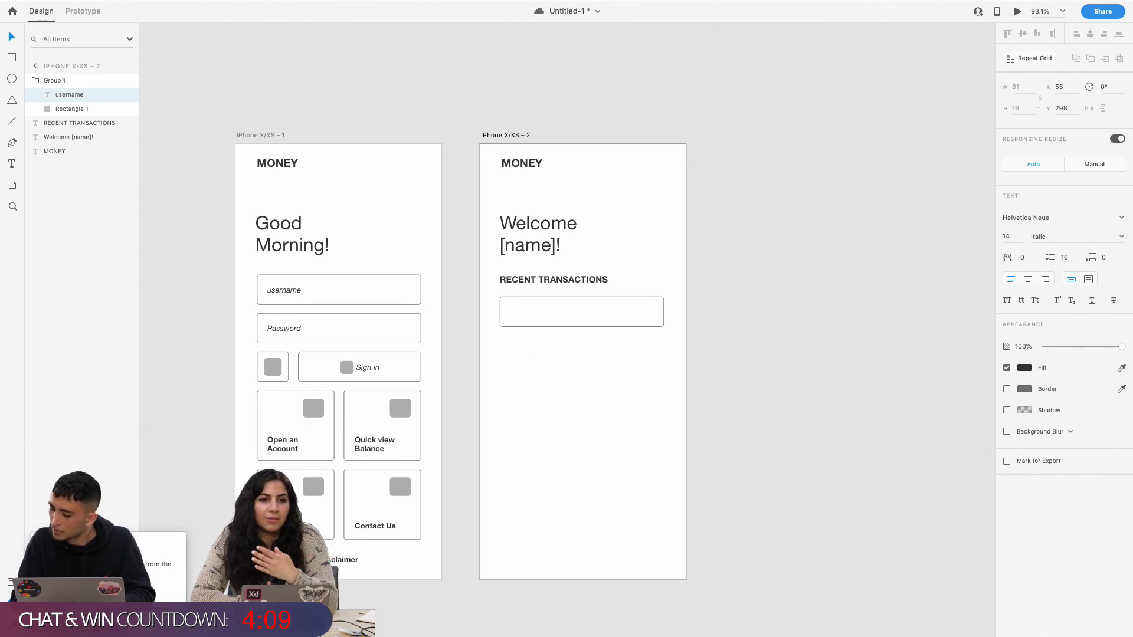
{"action": "type", "text": "a"}
{"action": "key", "text": "BackSpace"}
{"action": "type", "text": "A"}
Change the "RECENT TRANSACTIONS" heading on the second artboard to "PRIMARY ACCOUNT"
{"action": "double_click", "coordinate": [529, 281]}
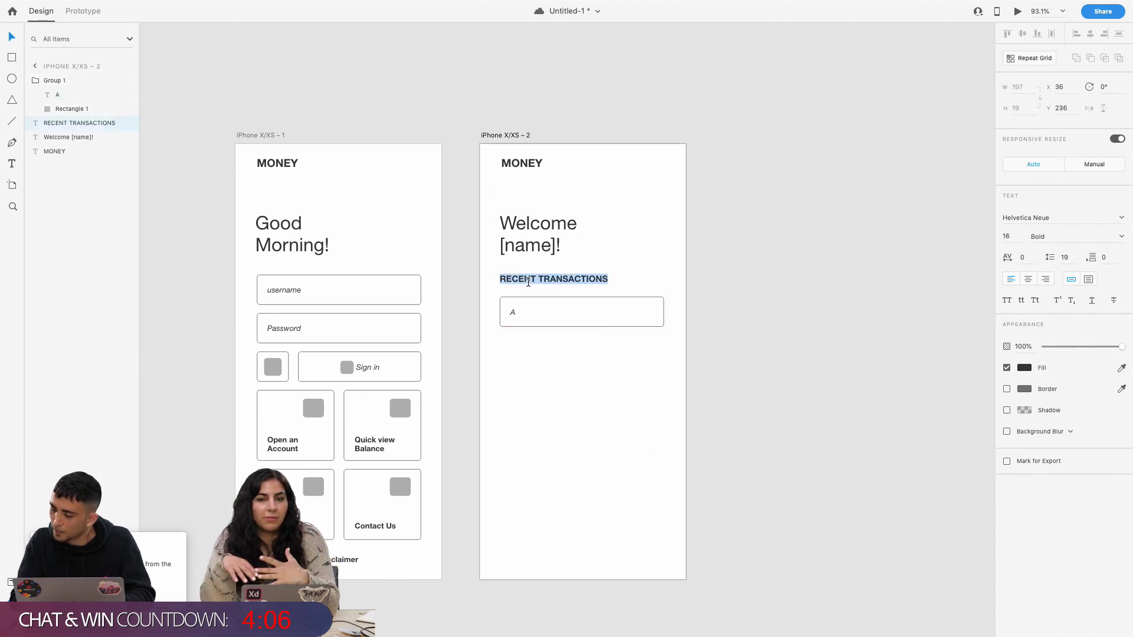
{"action": "type", "text": "PR"}
{"action": "key", "text": "BackSpace"}
{"action": "key", "text": "BackSpace"}
{"action": "type", "text": "PRIMARY "}
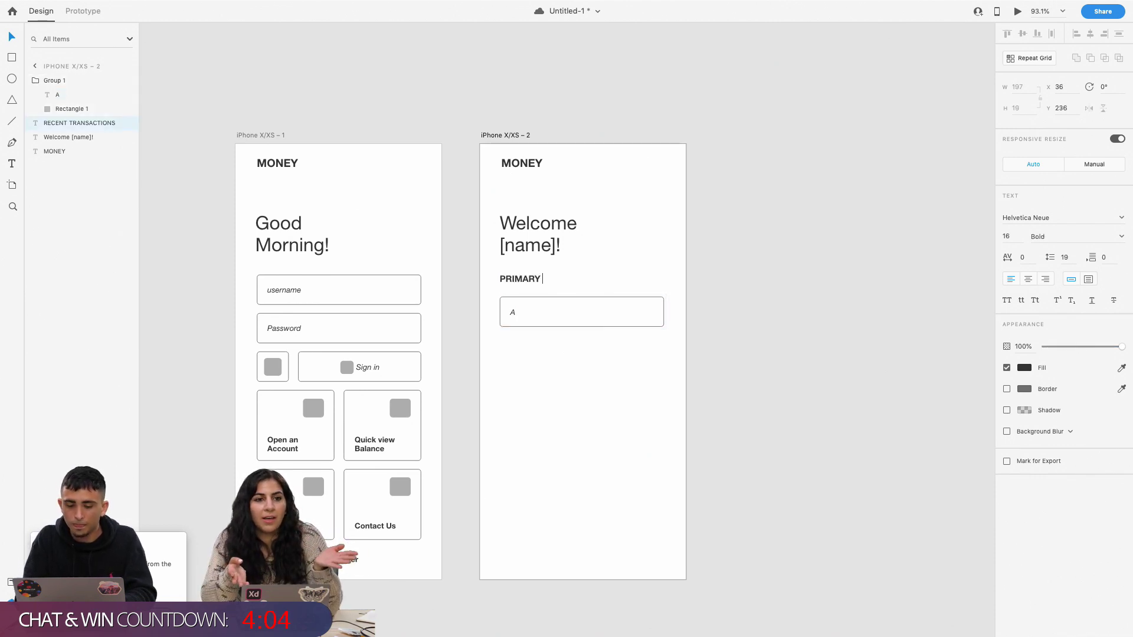
{"action": "type", "text": "ACCOU"}
{"action": "key", "text": "BackSpace"}
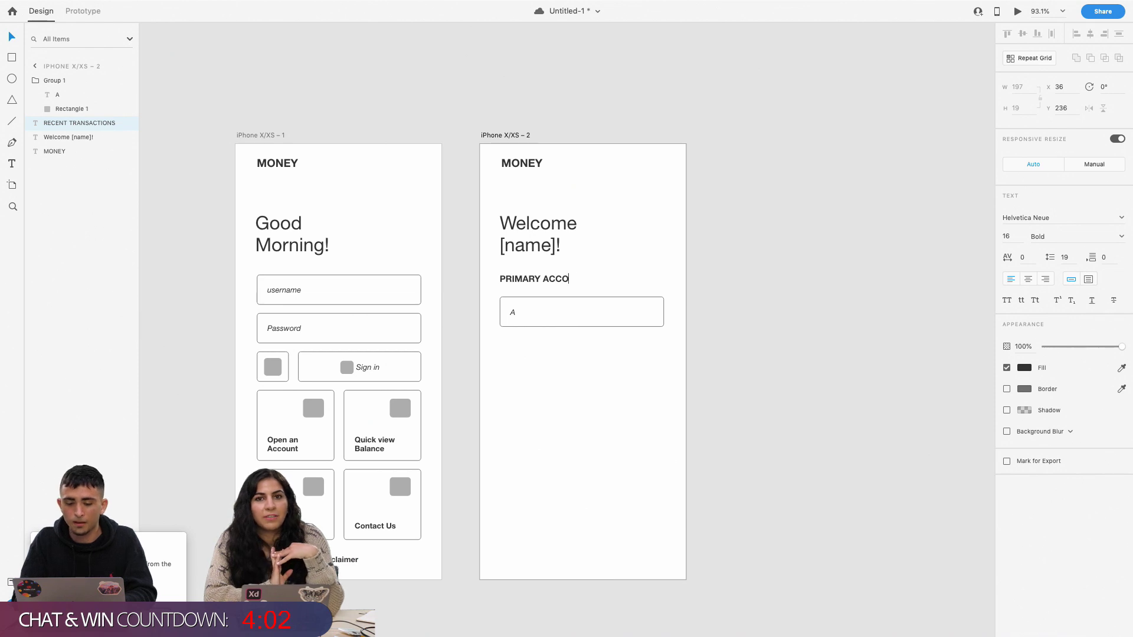
{"action": "type", "text": "UNT"}
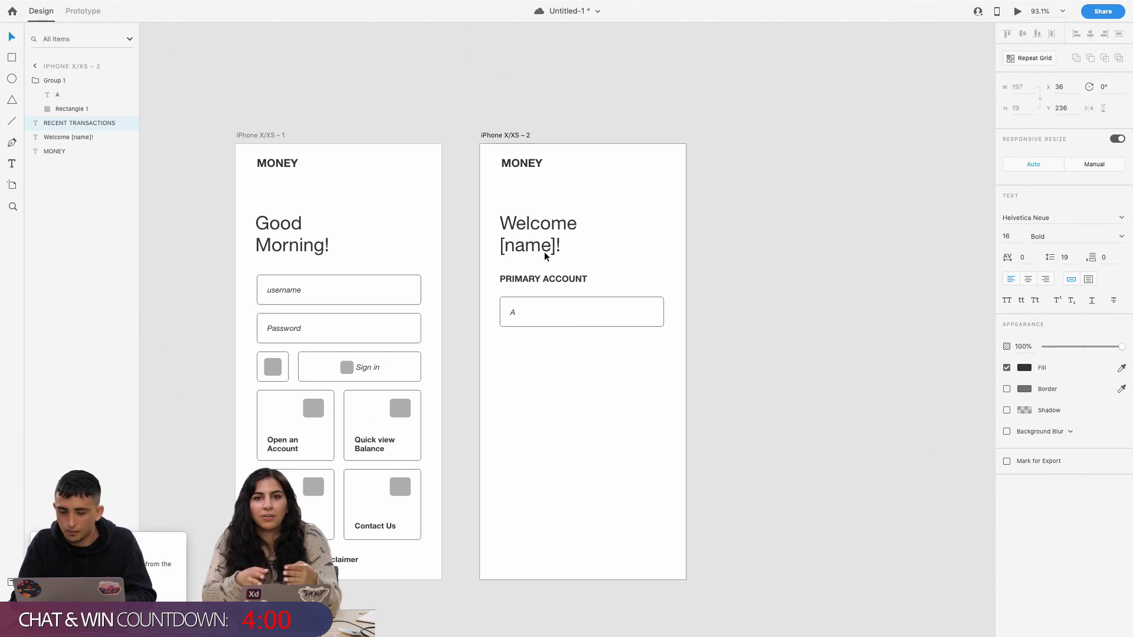
{"action": "key", "text": "Escape"}
Move the second artboard's field down to make room, and duplicate the "PRIMARY ACCOUNT" heading directly beneath itself at X 36, Y 277
{"action": "left_click_drag", "start_coordinate": [539, 299], "coordinate": [539, 345]}
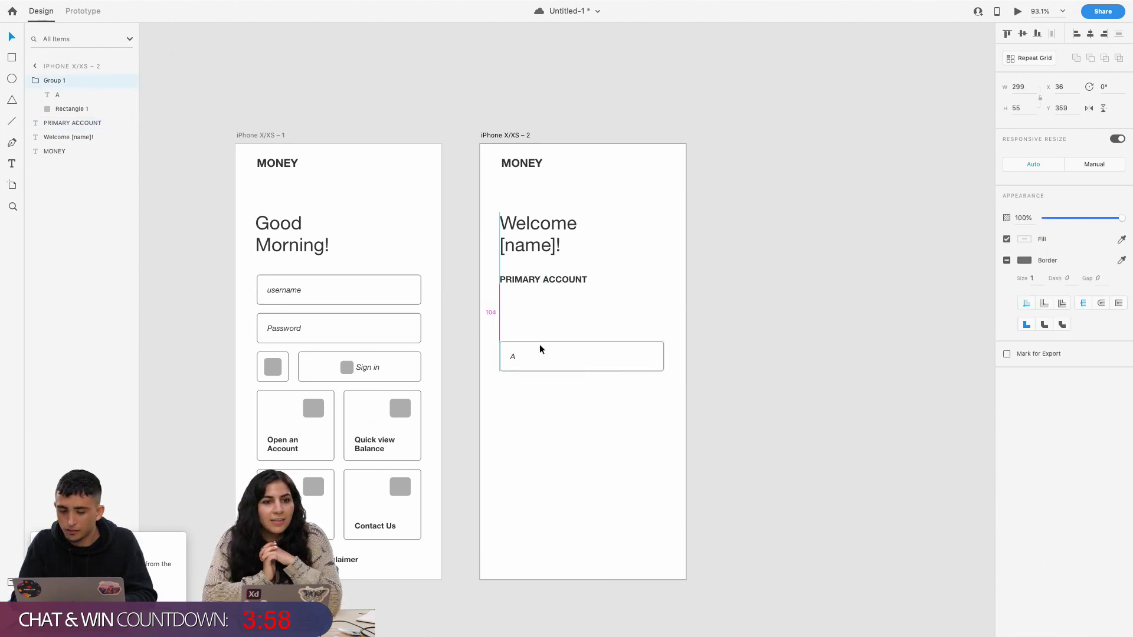
{"action": "left_click", "coordinate": [548, 280]}
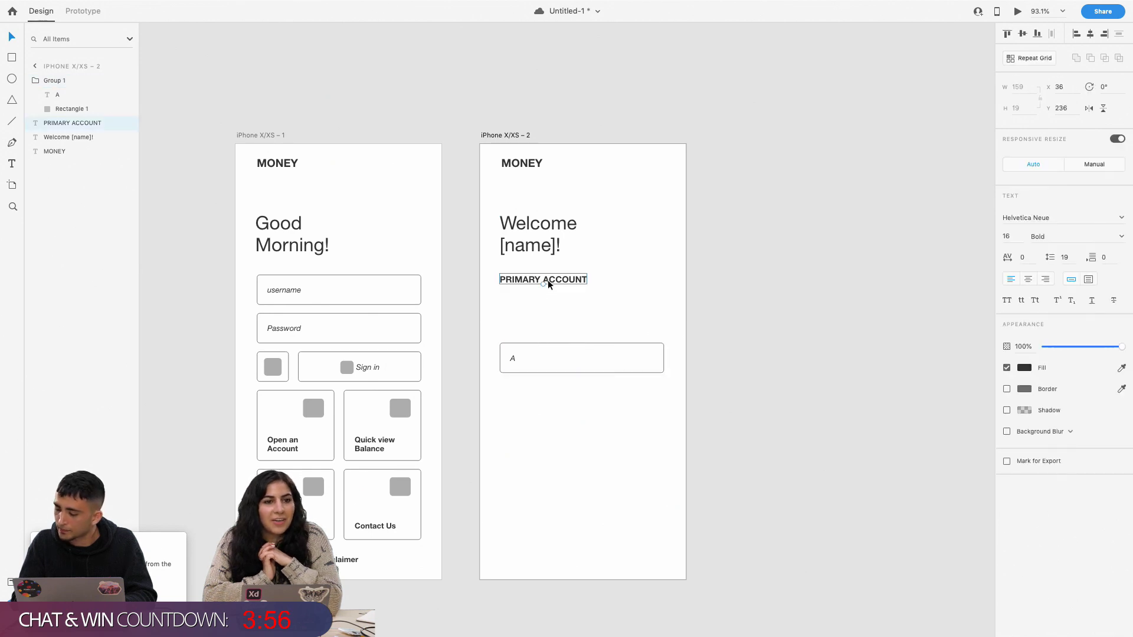
{"action": "key", "text": "super+d"}
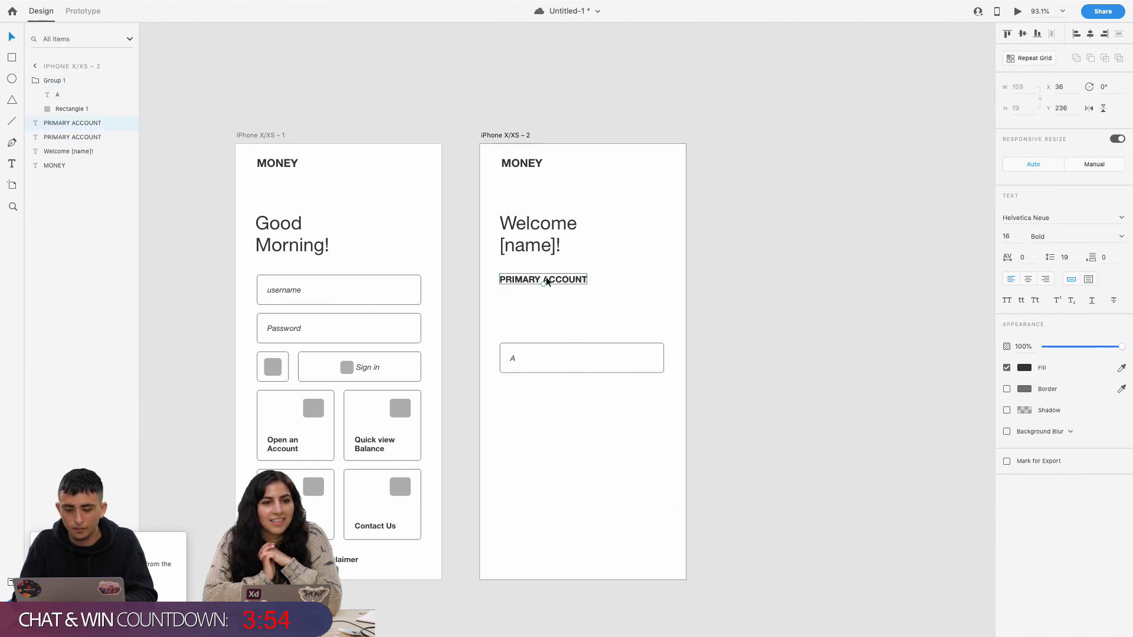
{"action": "left_click_drag", "start_coordinate": [546, 278], "coordinate": [547, 300]}
Set the font size of the duplicated "PRIMARY ACCOUNT" text to 26
{"action": "double_click", "coordinate": [547, 301]}
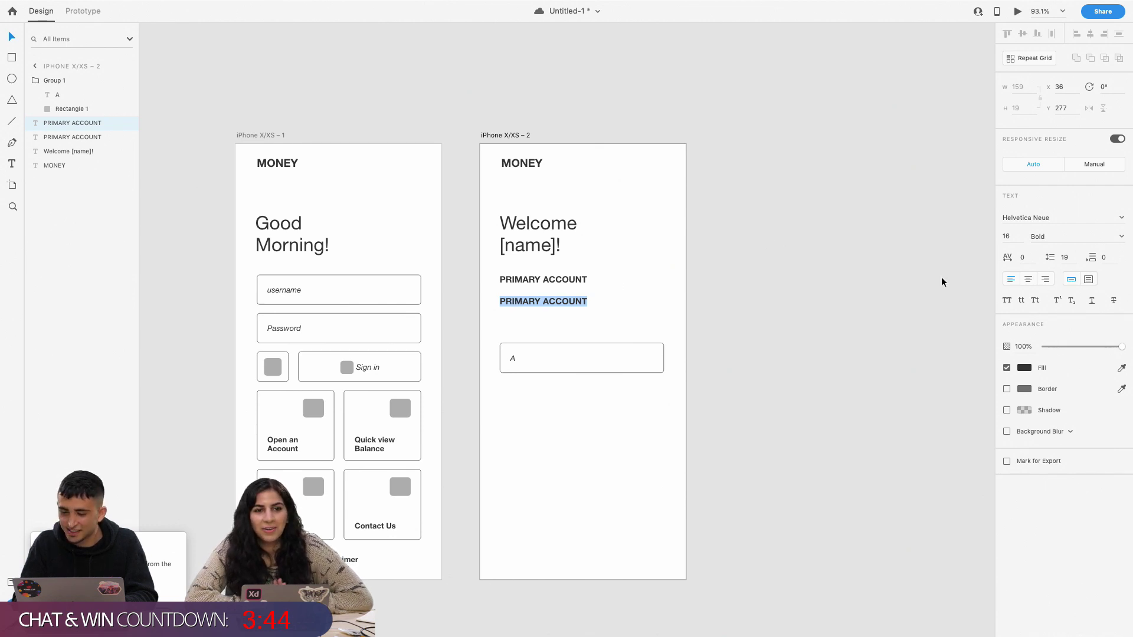
{"action": "left_click", "coordinate": [1008, 237]}
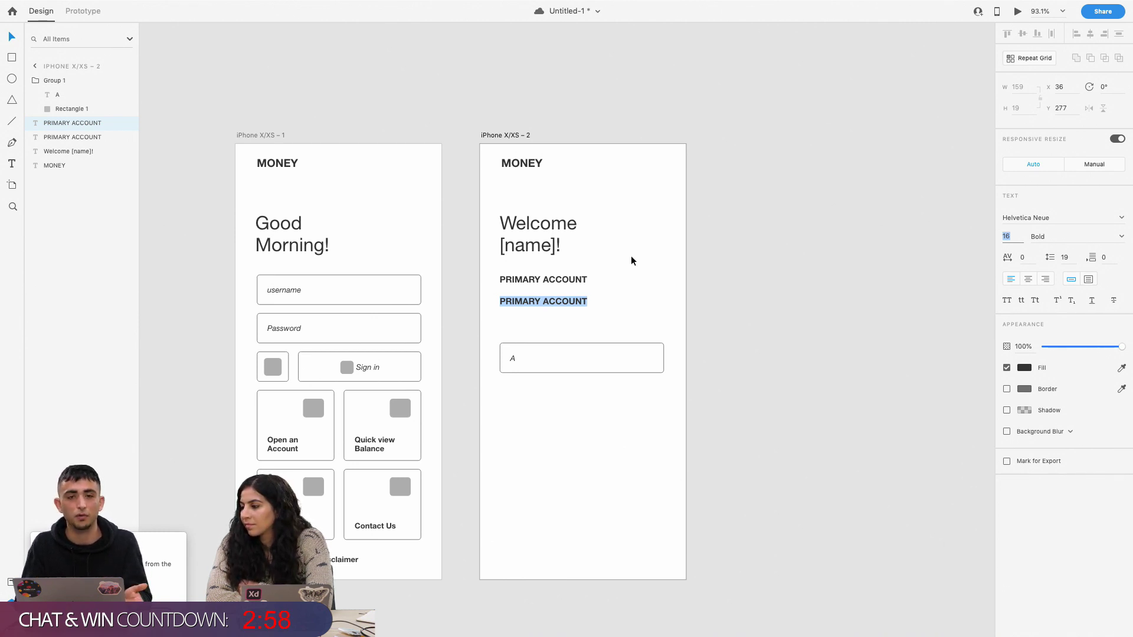
{"action": "key", "text": "Escape"}
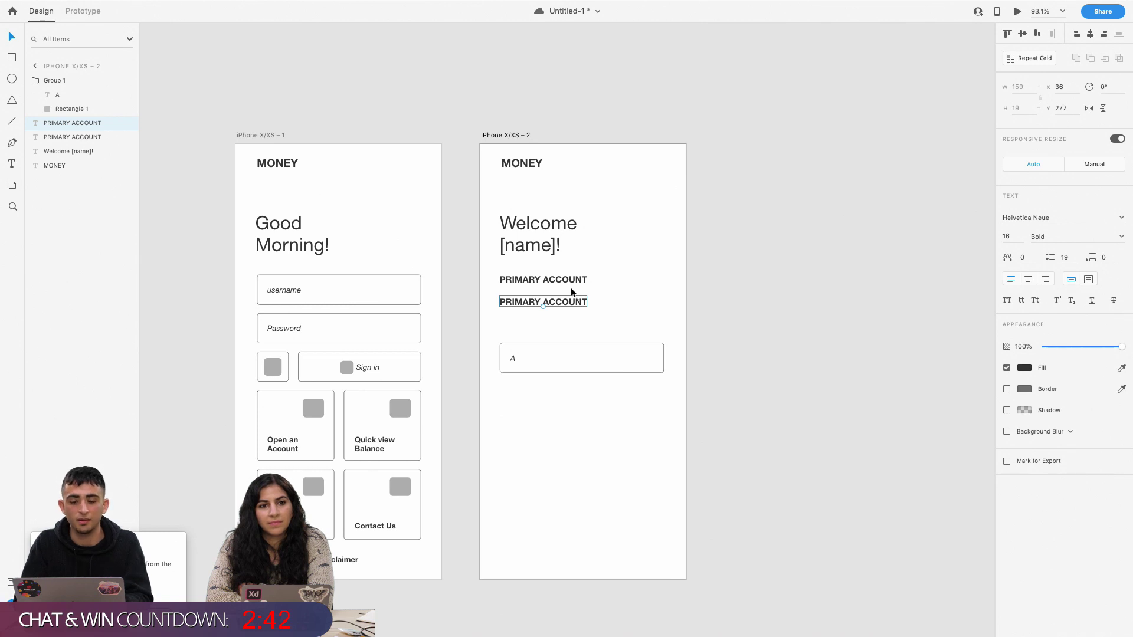
{"action": "triple_click", "coordinate": [559, 301]}
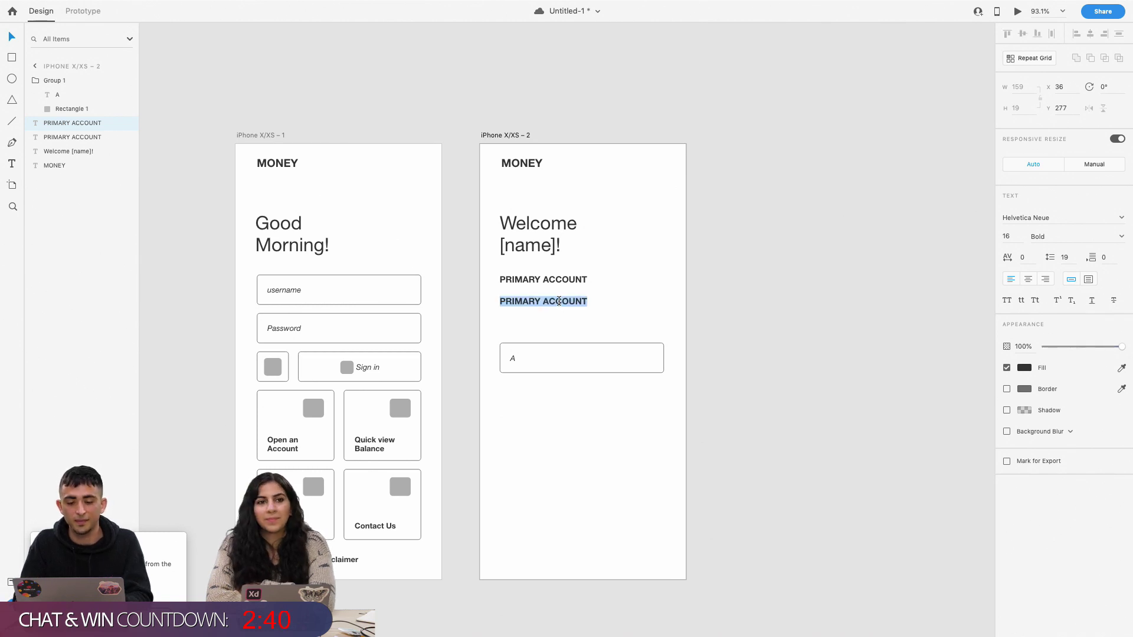
{"action": "left_click", "coordinate": [1007, 237]}
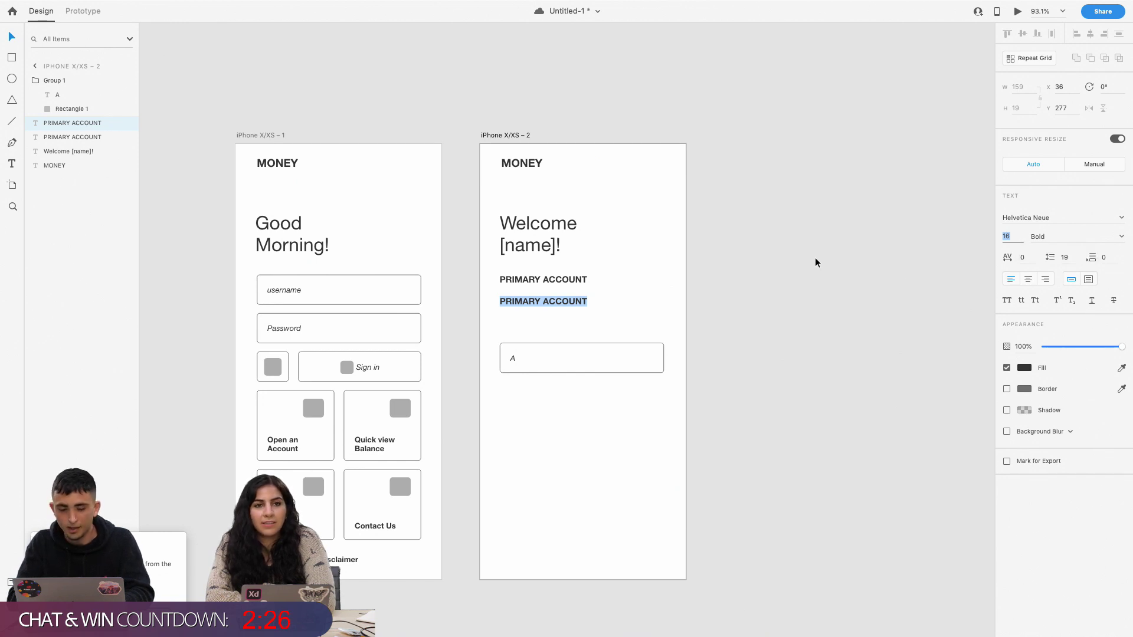
{"action": "type", "text": "26"}
{"action": "key", "text": "Return"}
{"action": "key", "text": "Escape"}
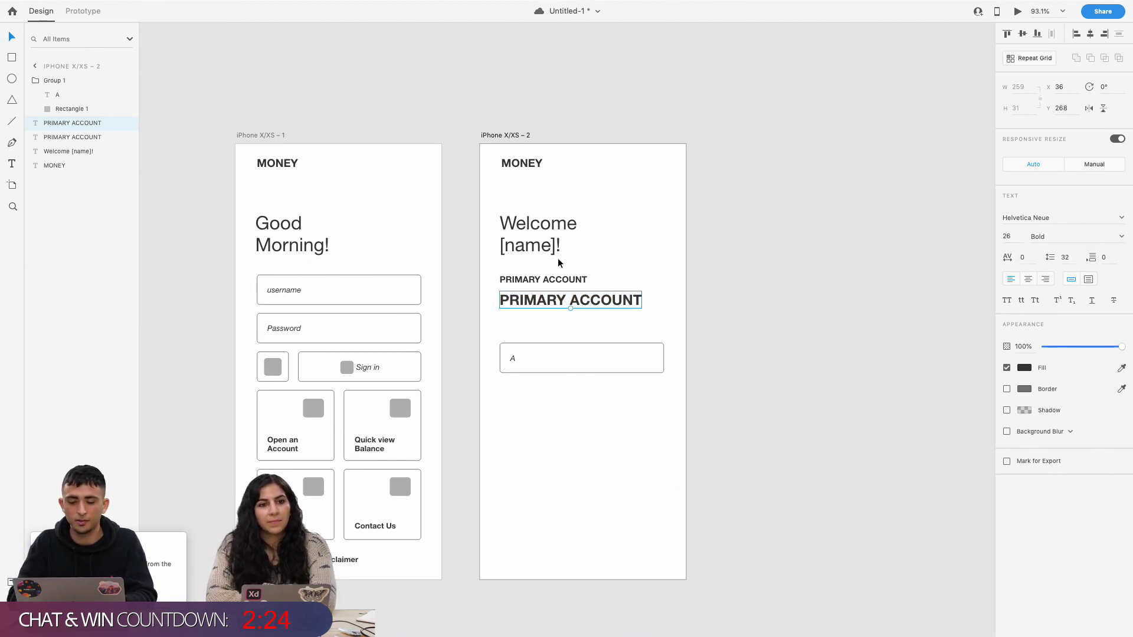
Change the enlarged "PRIMARY ACCOUNT" text from bold to Regular weight and shift it slightly down to Y 270
{"action": "double_click", "coordinate": [560, 295]}
{"action": "key", "text": "super+b"}
{"action": "key", "text": "Escape"}
{"action": "left_click_drag", "start_coordinate": [593, 293], "coordinate": [594, 300]}
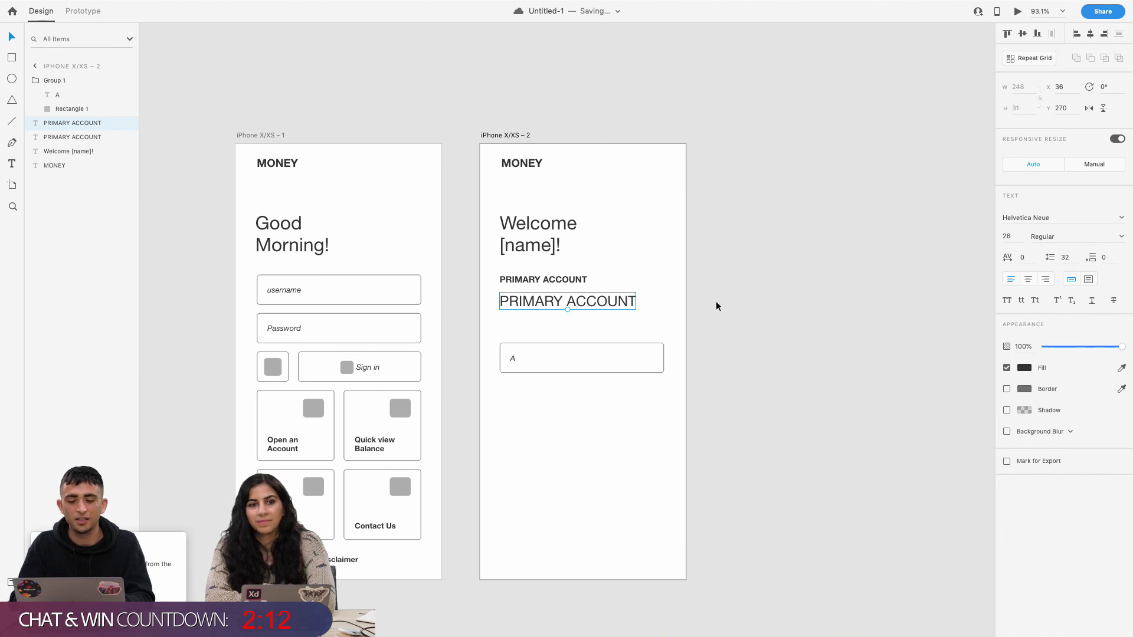
Replace the enlarged 26-point text under the "PRIMARY ACCOUNT" heading with "$xx" and save the document
{"action": "left_click", "coordinate": [1008, 300]}
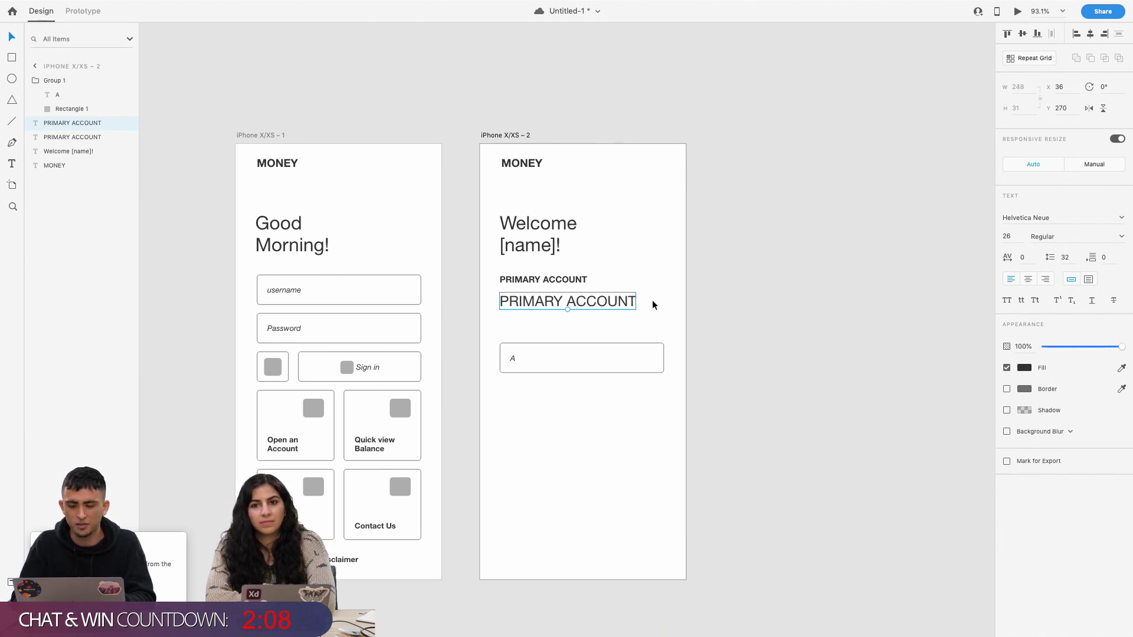
{"action": "double_click", "coordinate": [605, 302]}
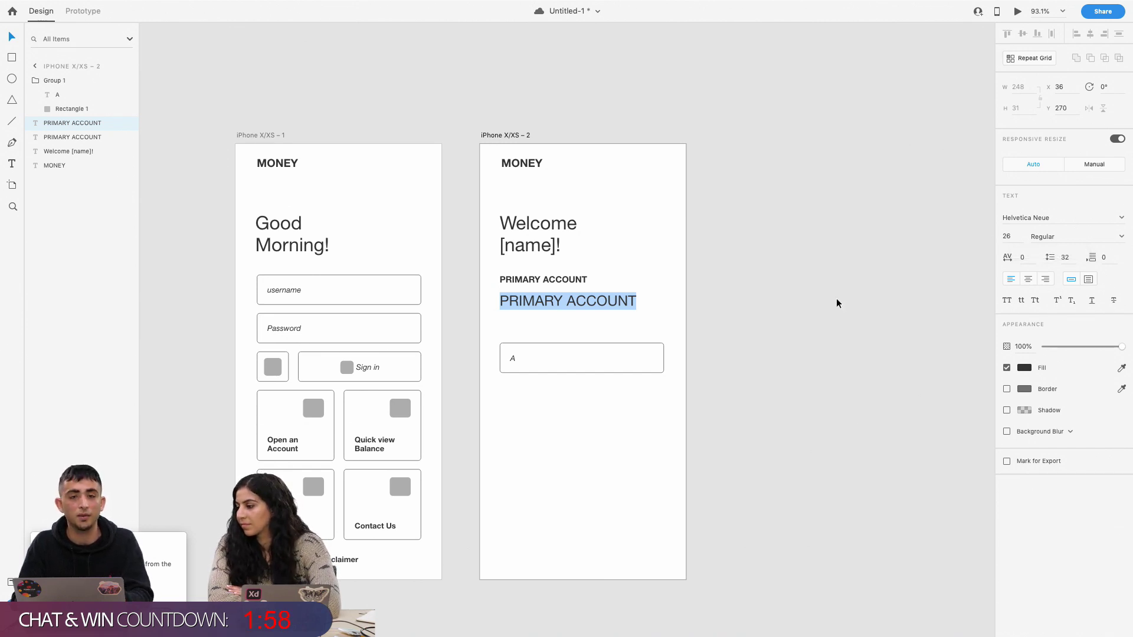
{"action": "type", "text": "zxc"}
{"action": "key", "text": "BackSpace"}
{"action": "key", "text": "BackSpace"}
{"action": "key", "text": "BackSpace"}
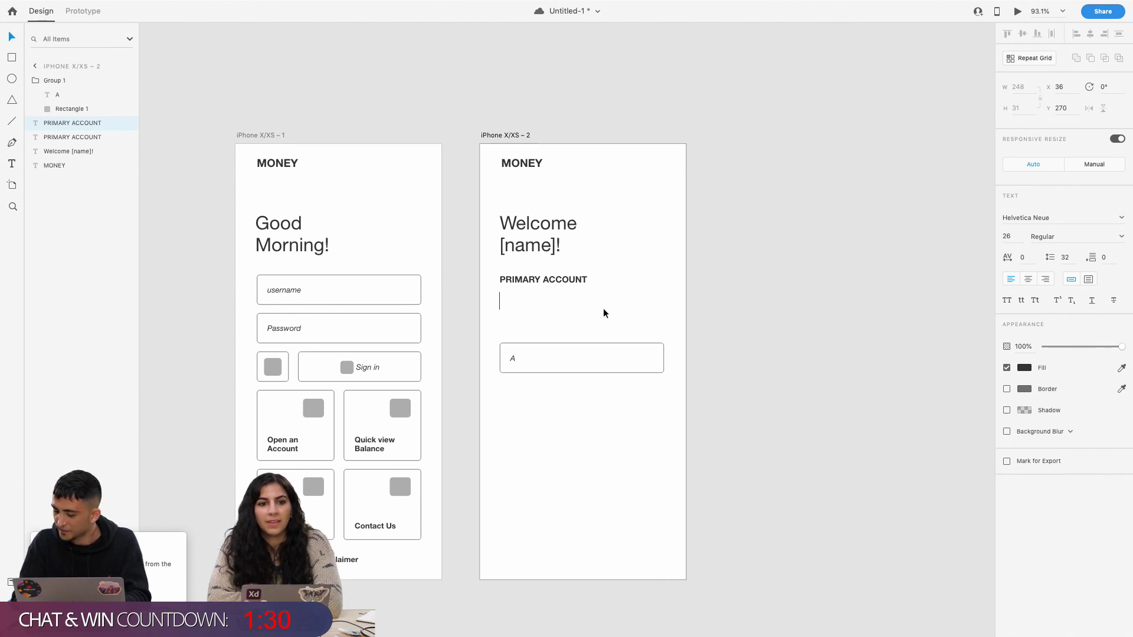
{"action": "type", "text": "$xx"}
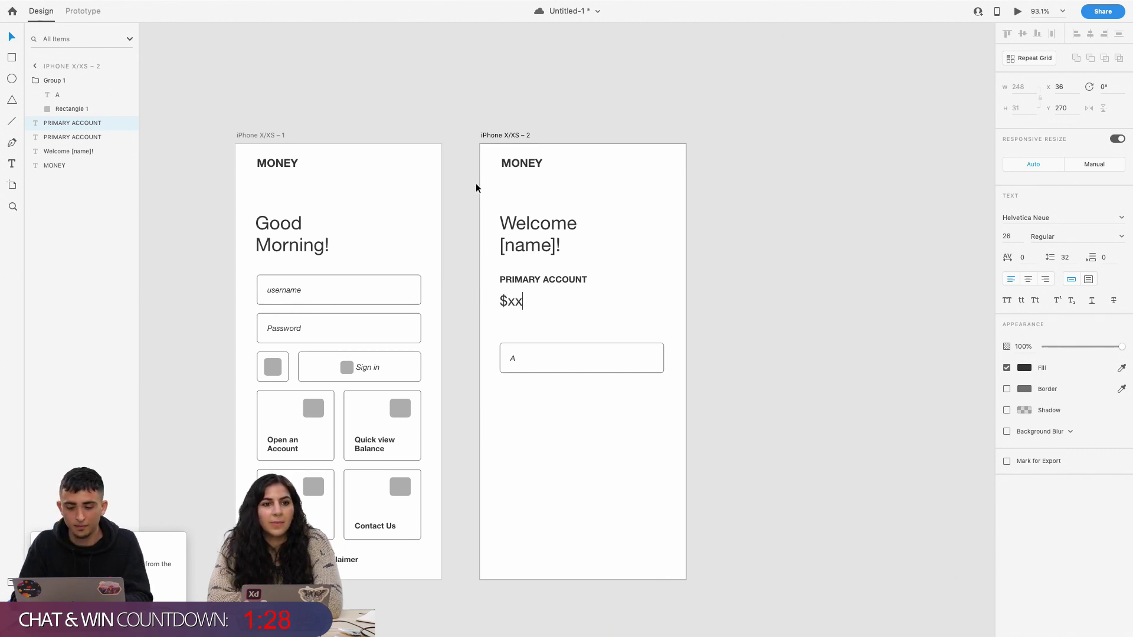
{"action": "key", "text": "Escape"}
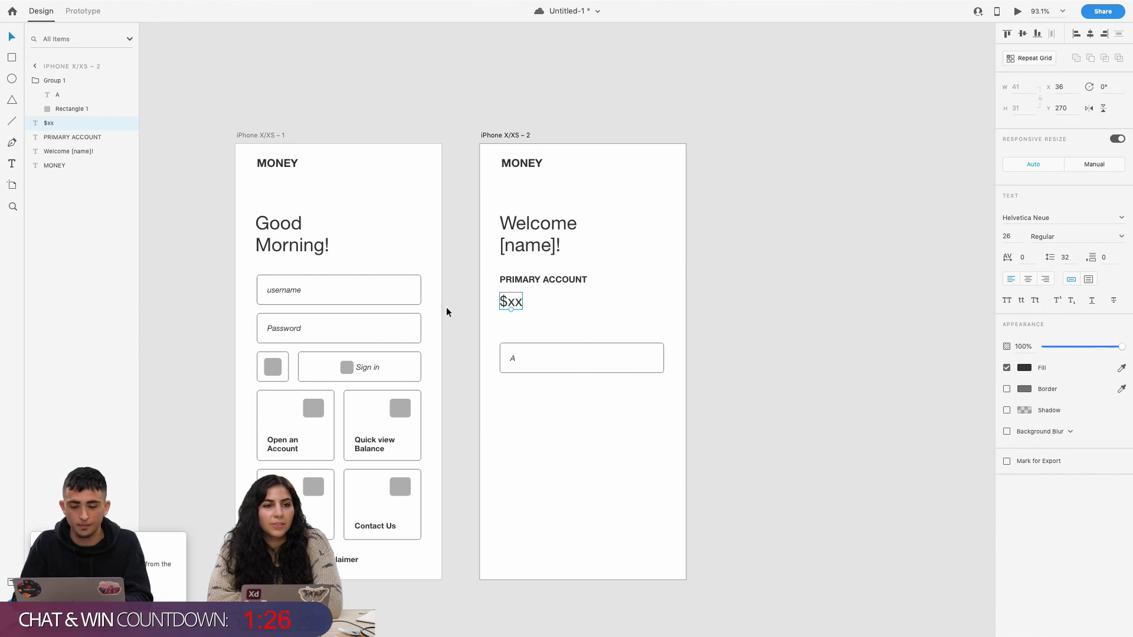
{"action": "left_click", "coordinate": [508, 344]}
{"action": "left_click", "coordinate": [507, 309]}
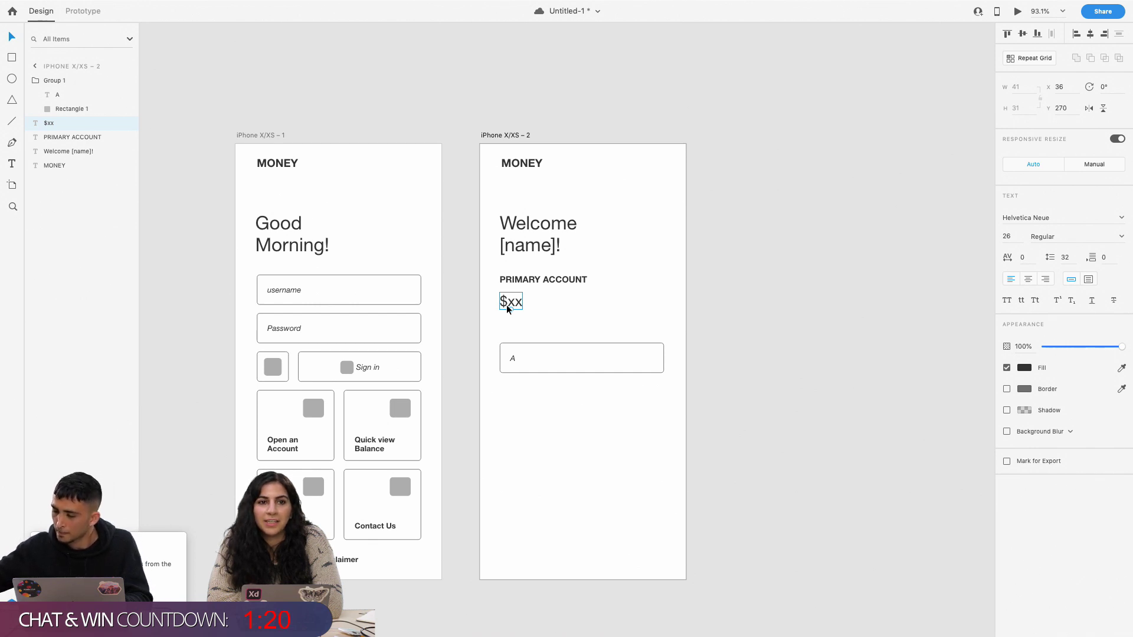
{"action": "key", "text": "super+s"}
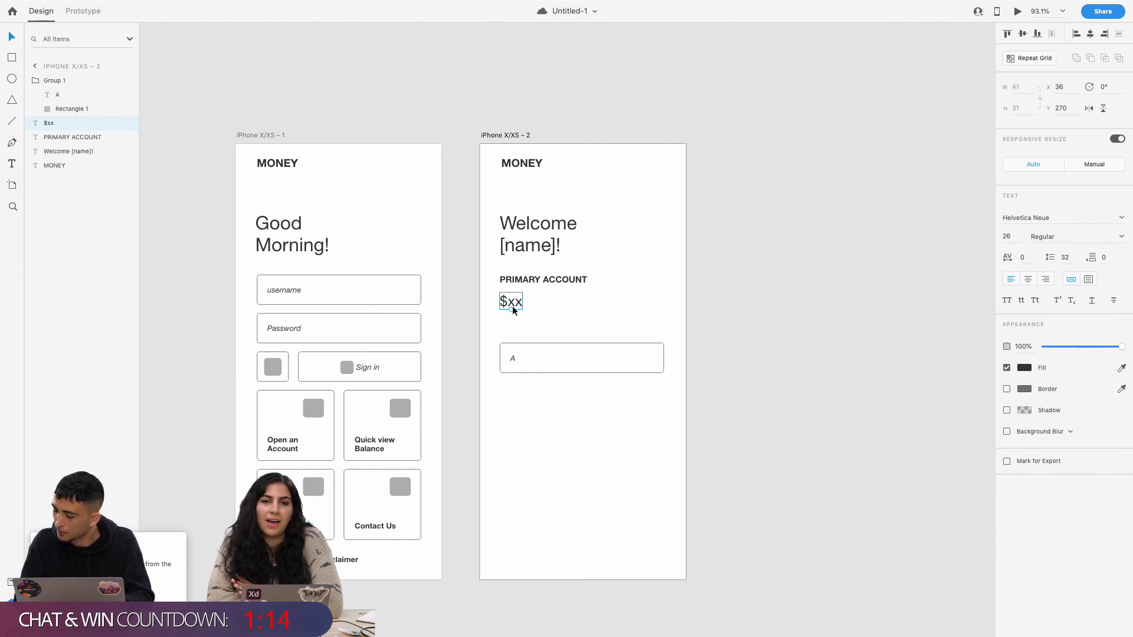
Duplicate the "$xx" text directly beneath itself at X 36 and set the copy's font size to 14
{"action": "key", "text": "super+d"}
{"action": "left_click_drag", "start_coordinate": [512, 312], "coordinate": [515, 324]}
{"action": "left_click", "coordinate": [1010, 236]}
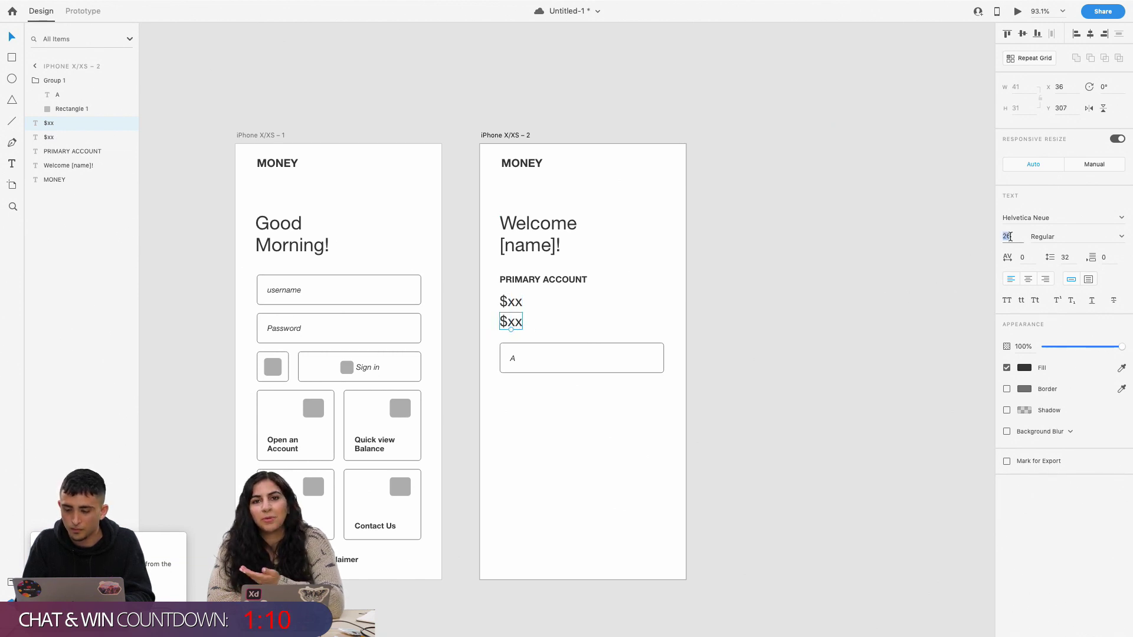
{"action": "type", "text": "14"}
{"action": "key", "text": "Return"}
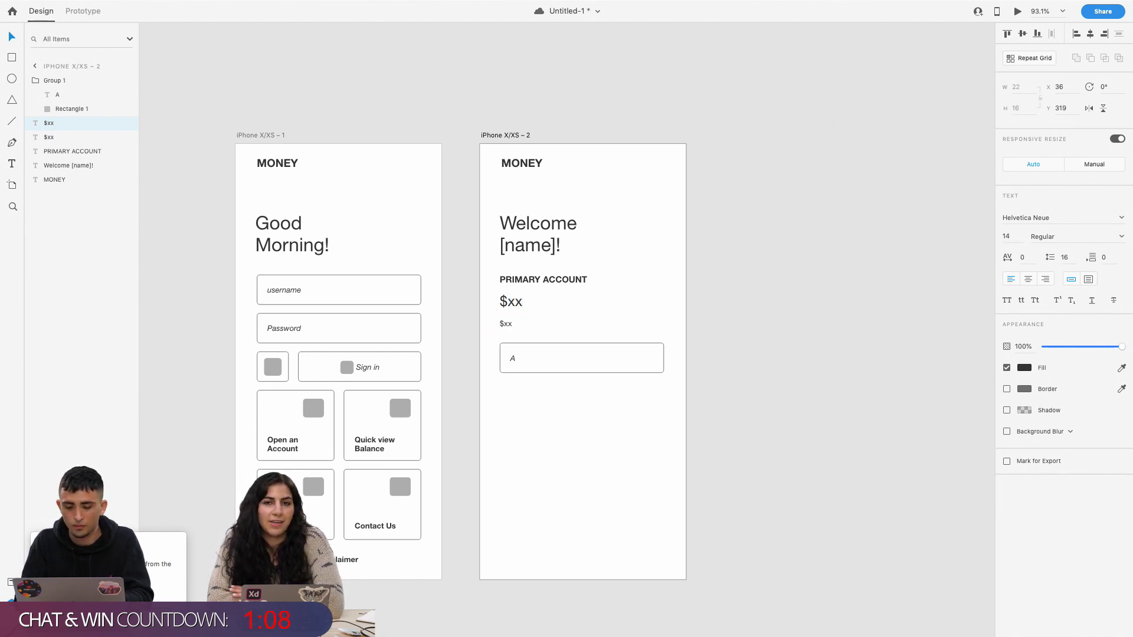
Move the small "$xx" copy up to Y 308, change its text to "10% from past year" and save the document
{"action": "left_click_drag", "start_coordinate": [509, 325], "coordinate": [509, 318]}
{"action": "double_click", "coordinate": [509, 319]}
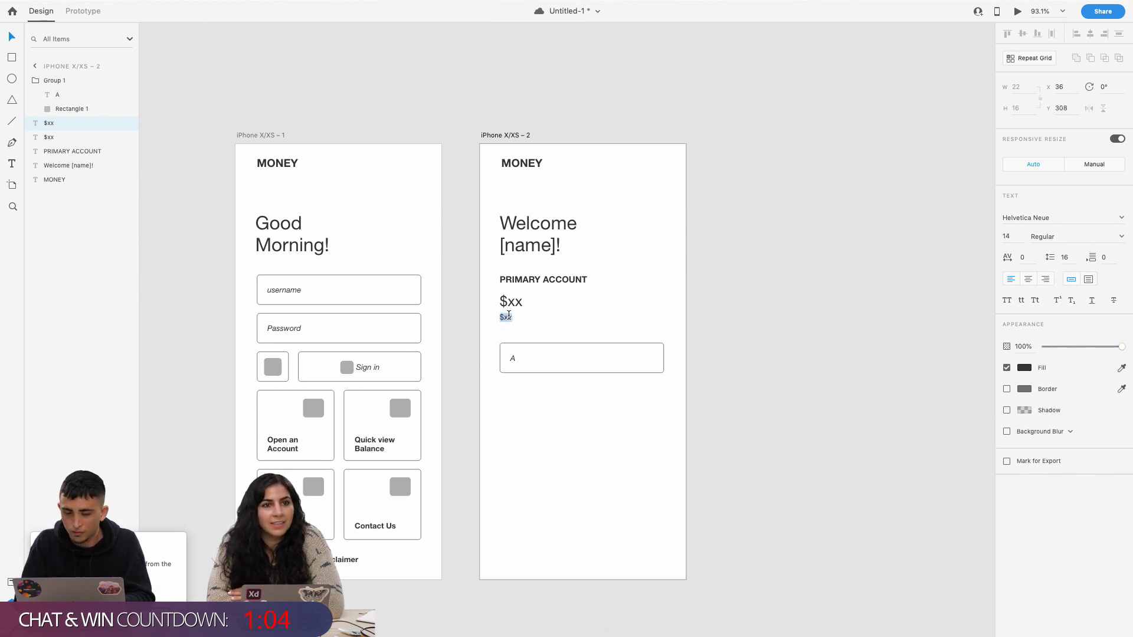
{"action": "type", "text": "10% from"}
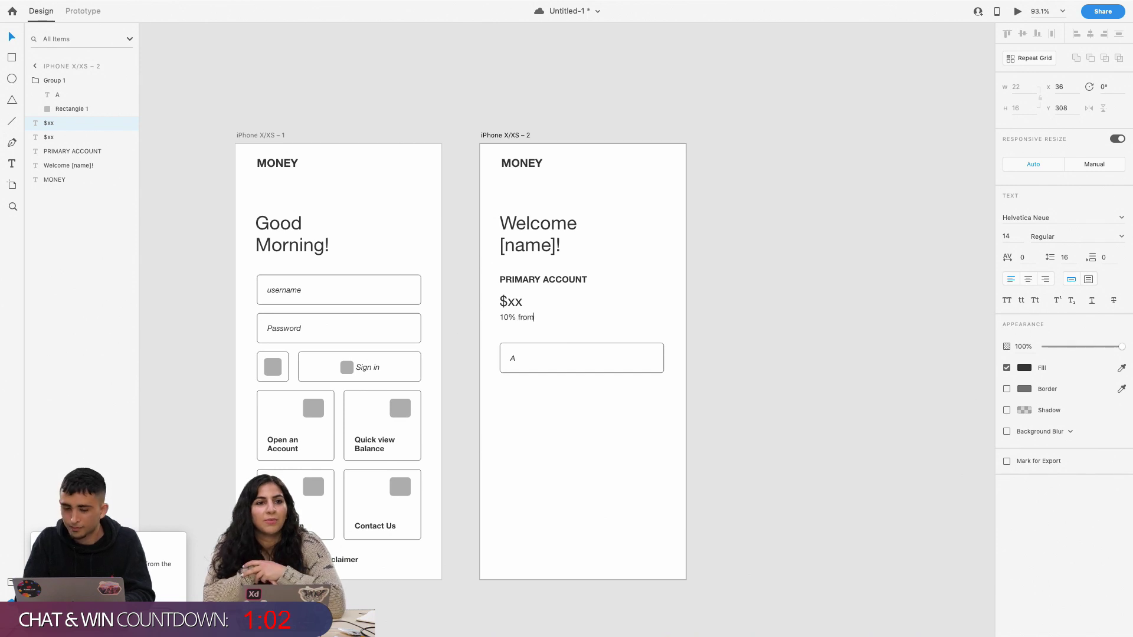
{"action": "type", "text": " past year"}
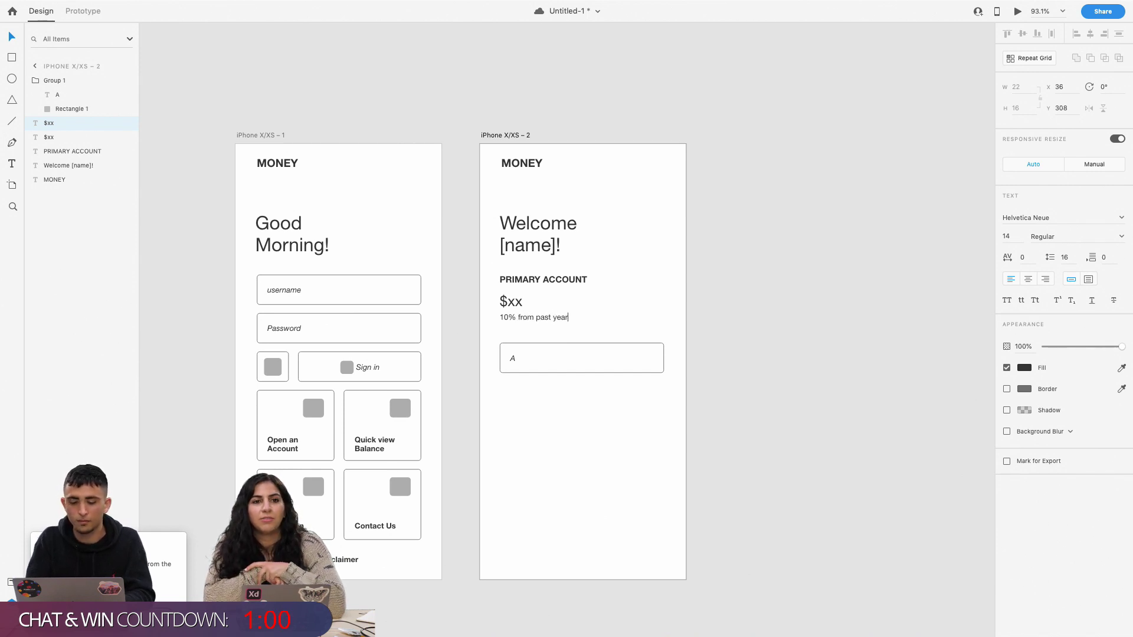
{"action": "key", "text": "Escape"}
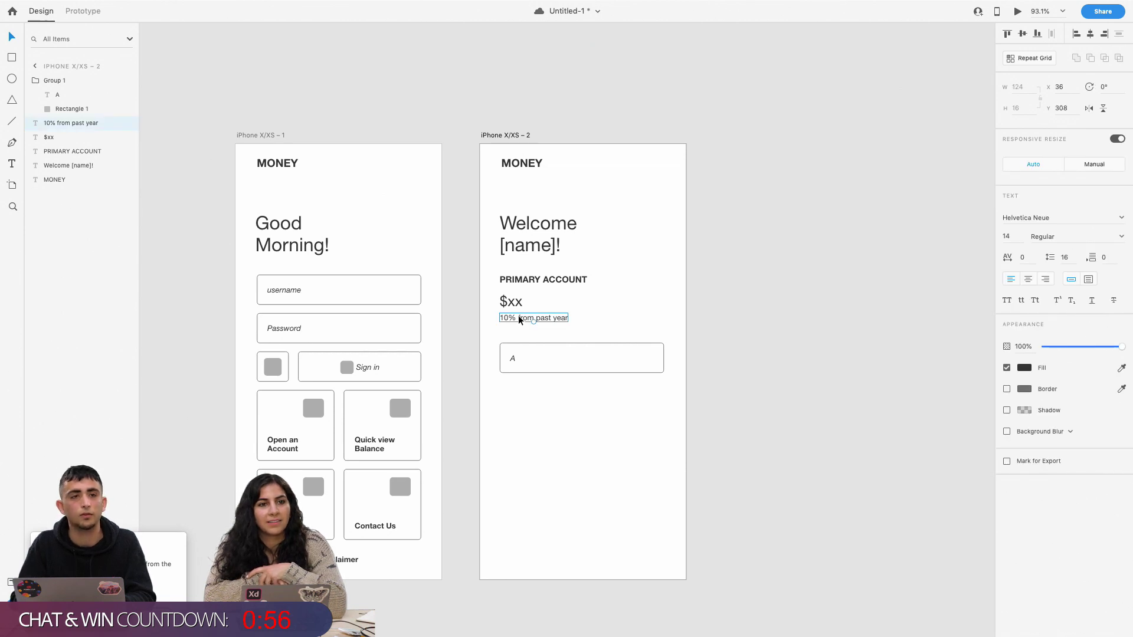
{"action": "left_click", "coordinate": [549, 306]}
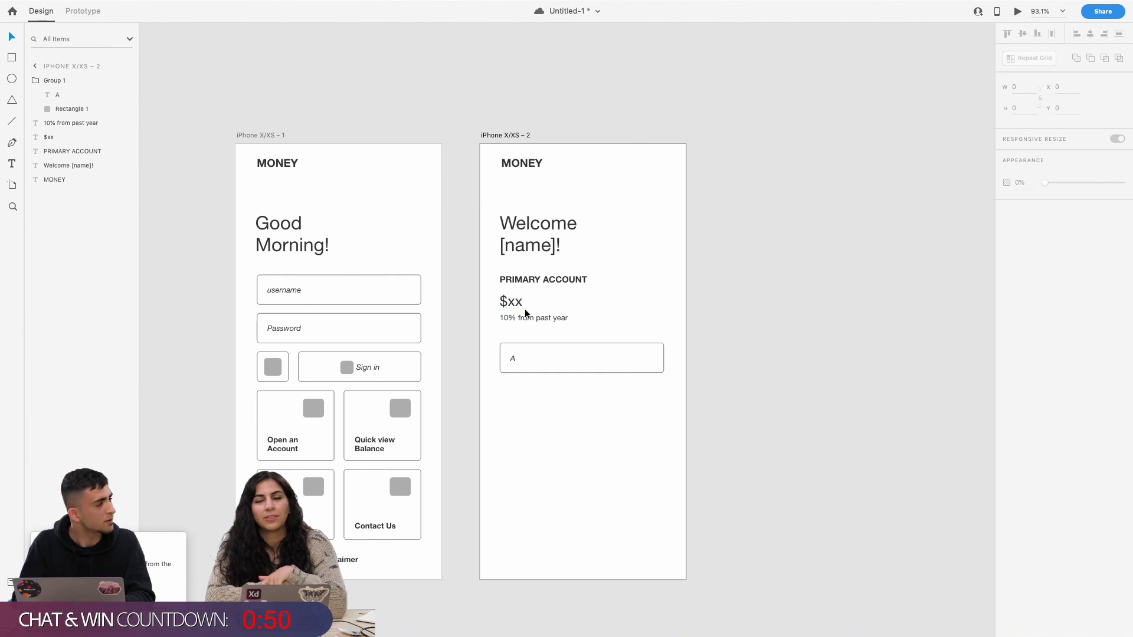
{"action": "key", "text": "super+s"}
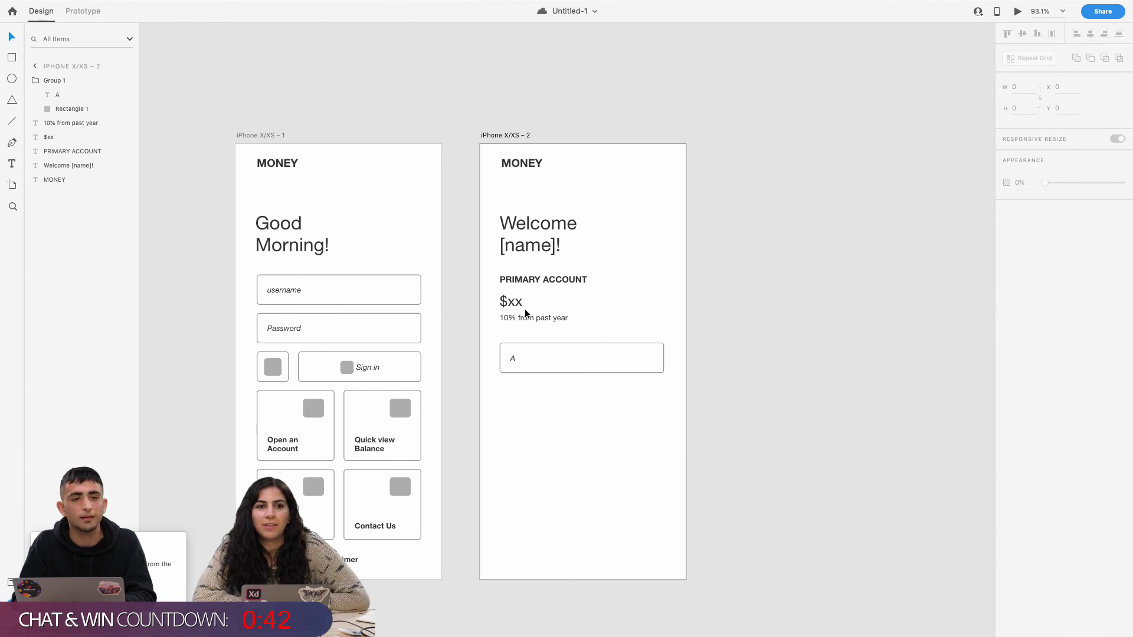
Delete the rounded field labelled "A" from the second artboard
{"action": "left_click", "coordinate": [535, 318]}
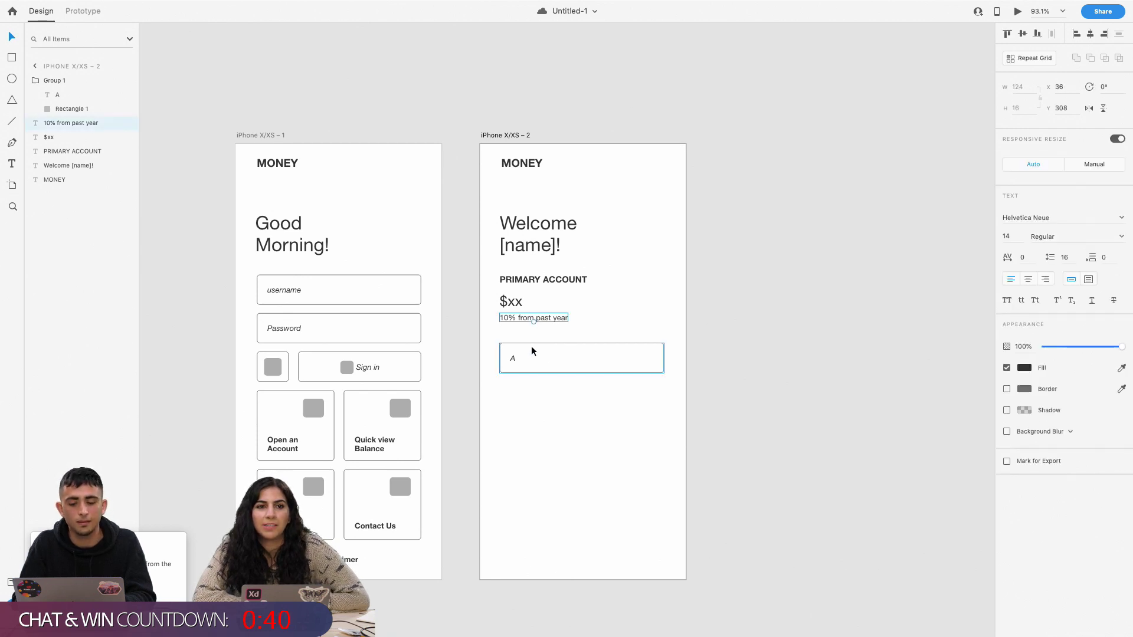
{"action": "left_click", "coordinate": [529, 347]}
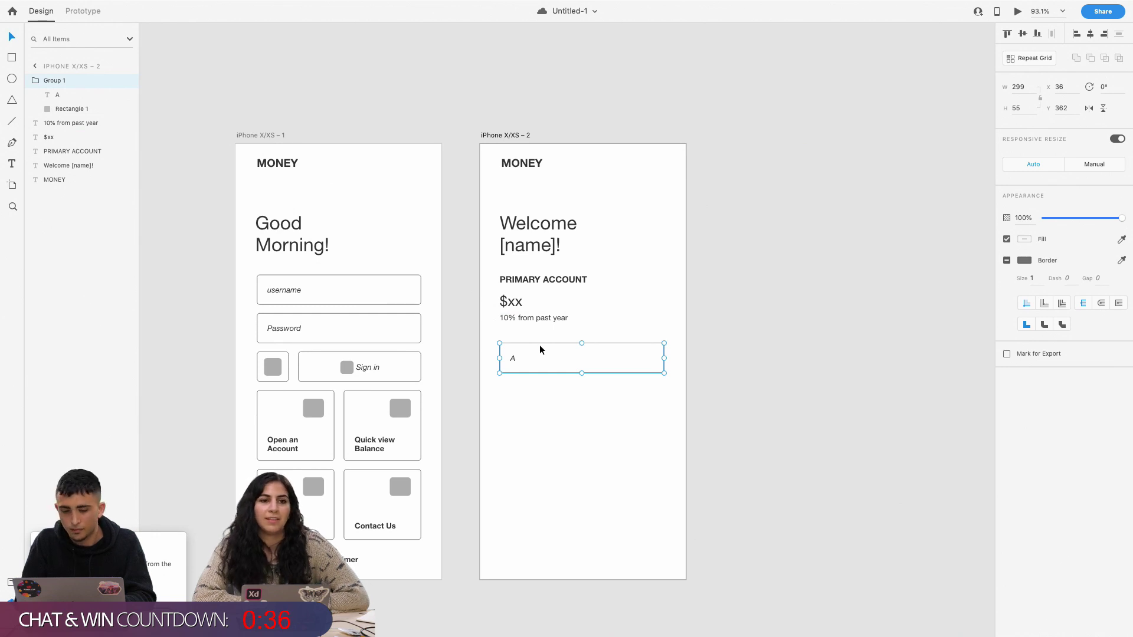
{"action": "key", "text": "Delete"}
{"action": "left_click", "coordinate": [530, 319]}
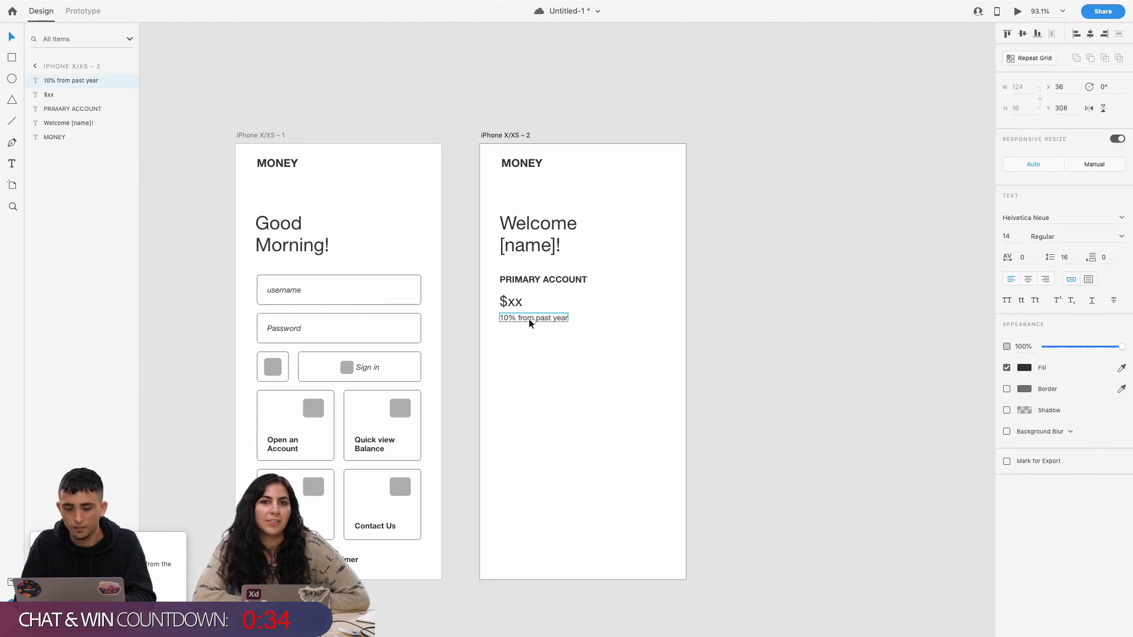
{"action": "left_click", "coordinate": [518, 332]}
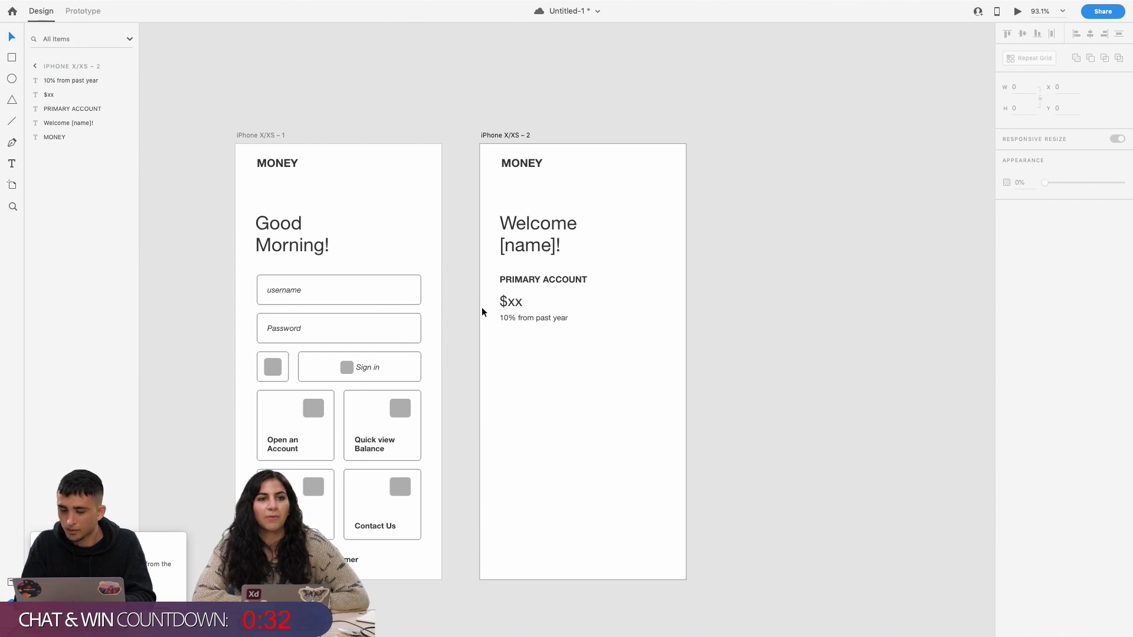
Draw a tall rectangle about 67 wide and 178 high below the "10% from past year" text
{"action": "left_click", "coordinate": [12, 58]}
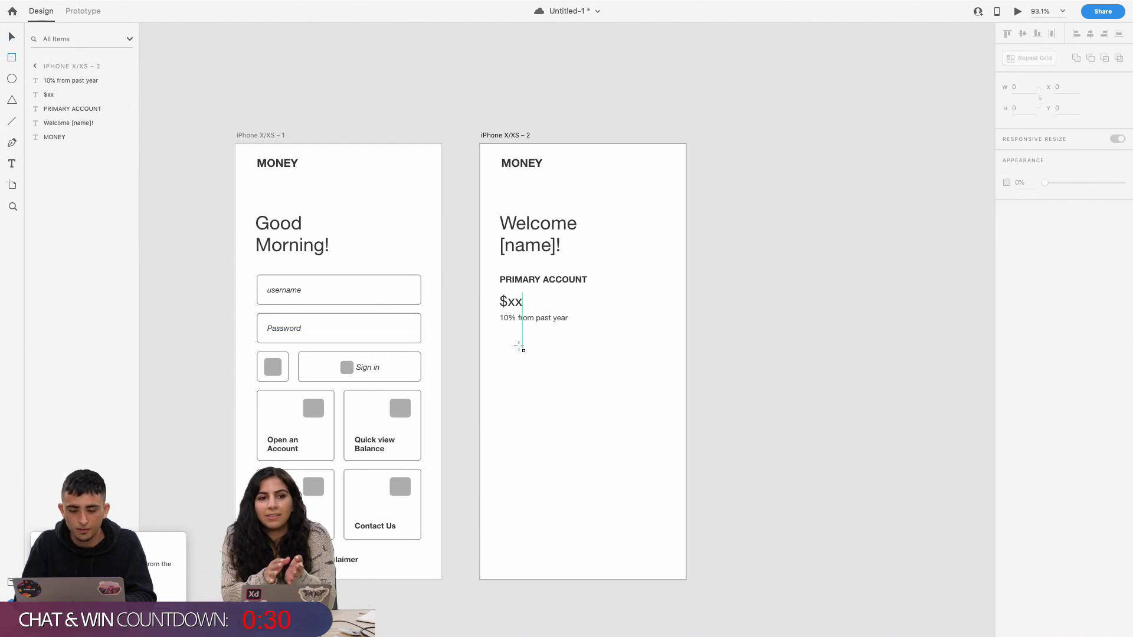
{"action": "left_click_drag", "start_coordinate": [502, 340], "coordinate": [538, 436]}
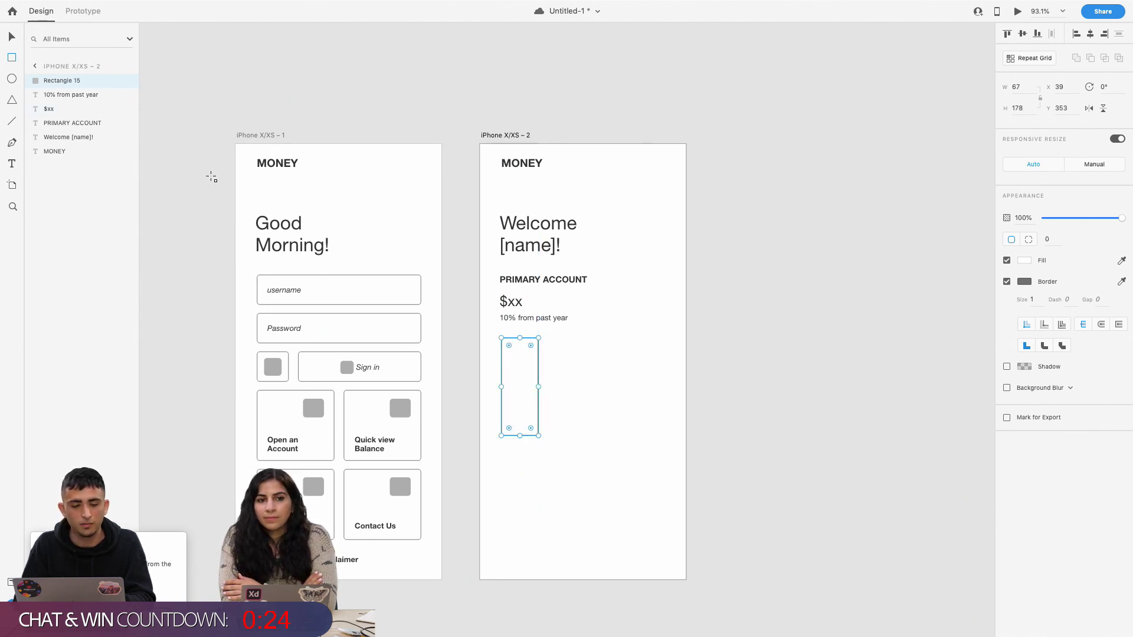
{"action": "left_click", "coordinate": [12, 37]}
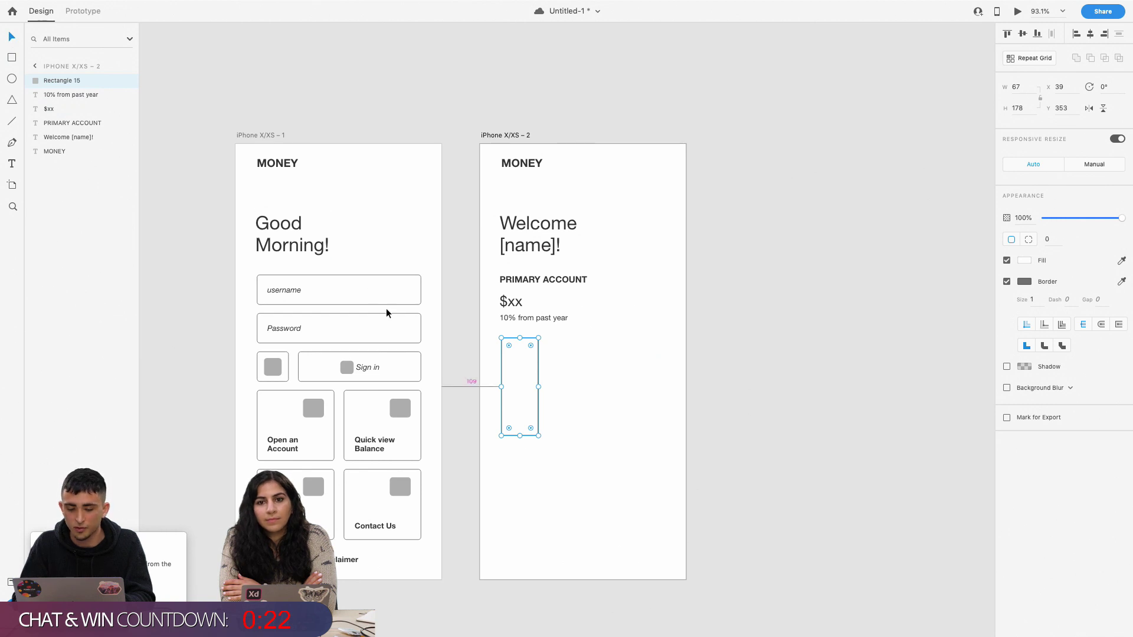
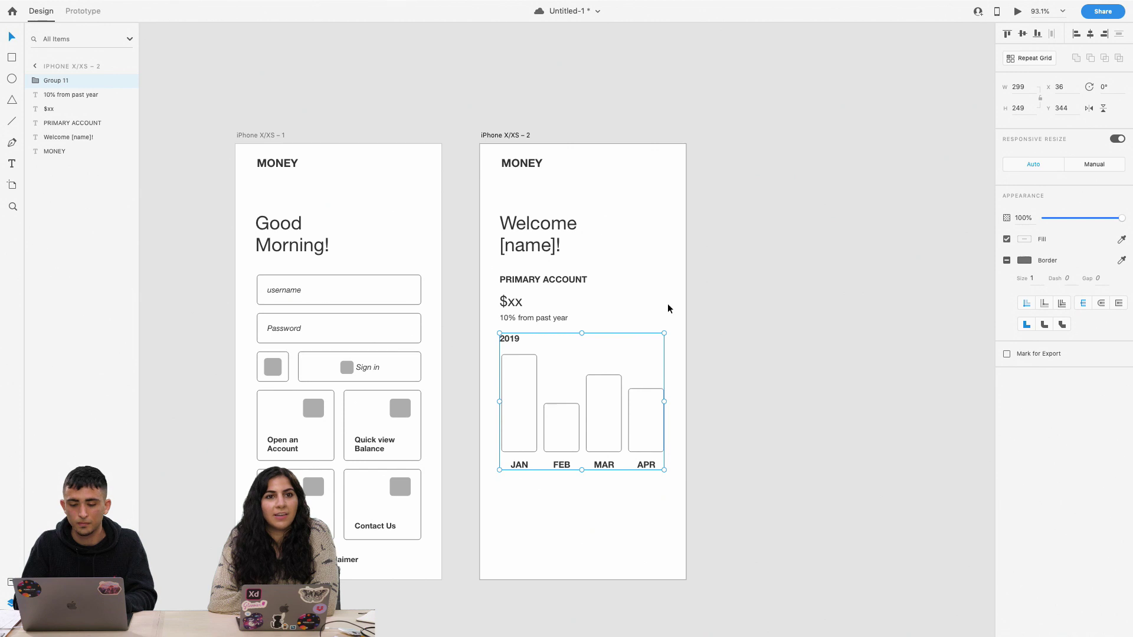
Duplicate the 2019 bar chart group and place the copy below the original at X 36, Y 626
{"action": "left_click", "coordinate": [520, 377]}
{"action": "key", "text": "super+d"}
{"action": "left_click_drag", "start_coordinate": [516, 356], "coordinate": [529, 515]}
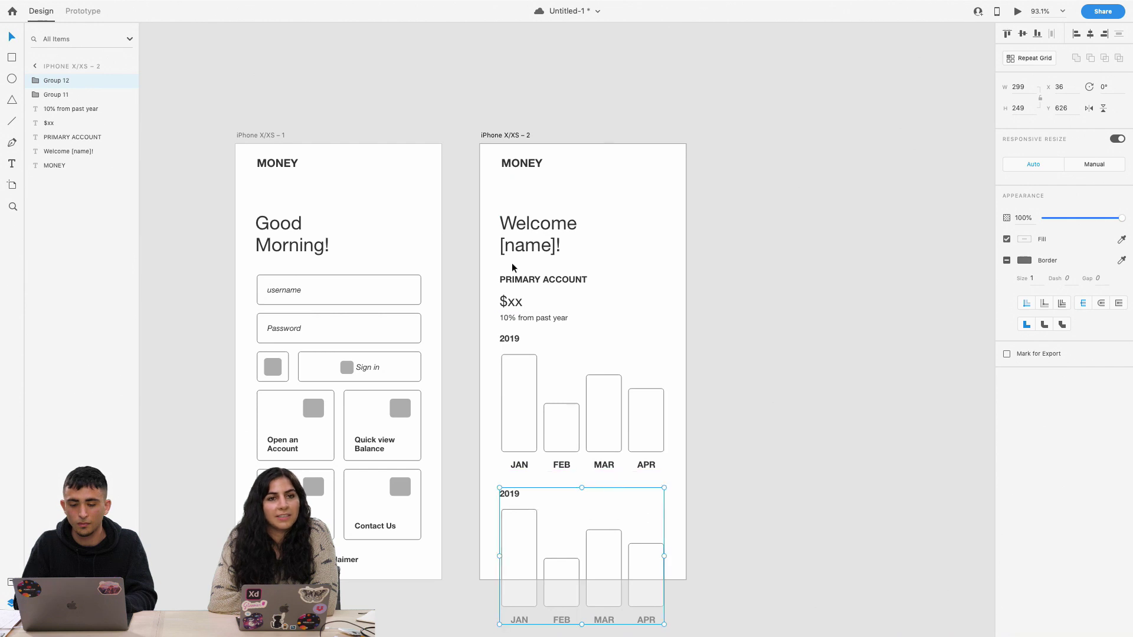
Extend the second artboard downward to a height of 925 so the lower bar chart fits inside it
{"action": "left_click", "coordinate": [513, 136]}
{"action": "scroll", "coordinate": [513, 139], "scroll_direction": "up", "scroll_amount": 3}
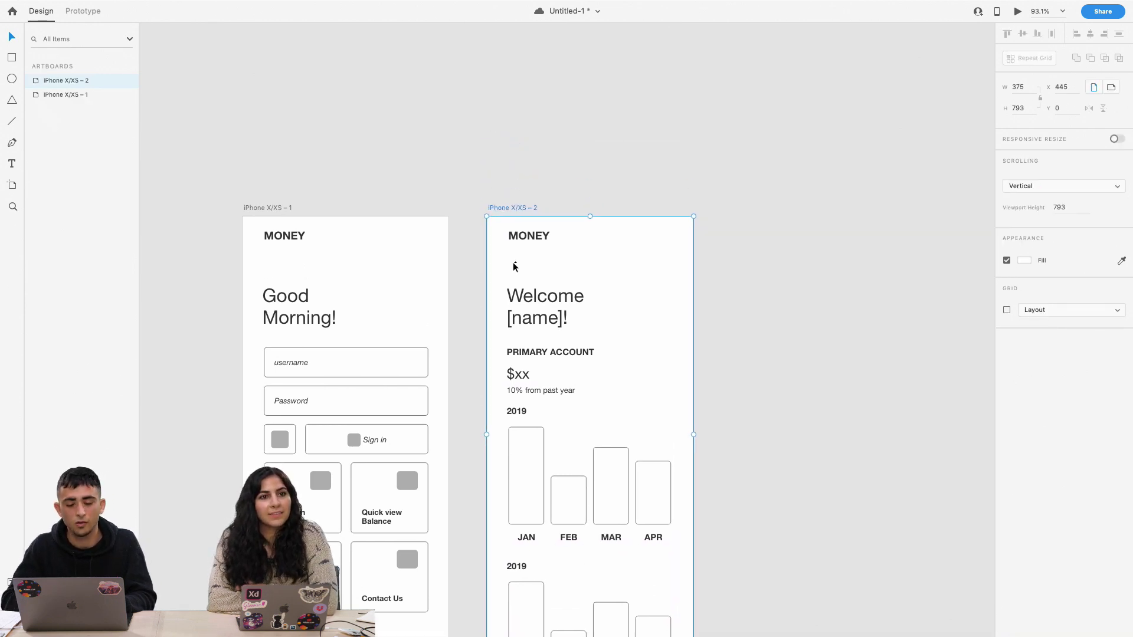
{"action": "scroll", "coordinate": [522, 339], "scroll_direction": "down", "scroll_amount": 15}
{"action": "scroll", "coordinate": [522, 339], "scroll_direction": "down", "scroll_amount": 10}
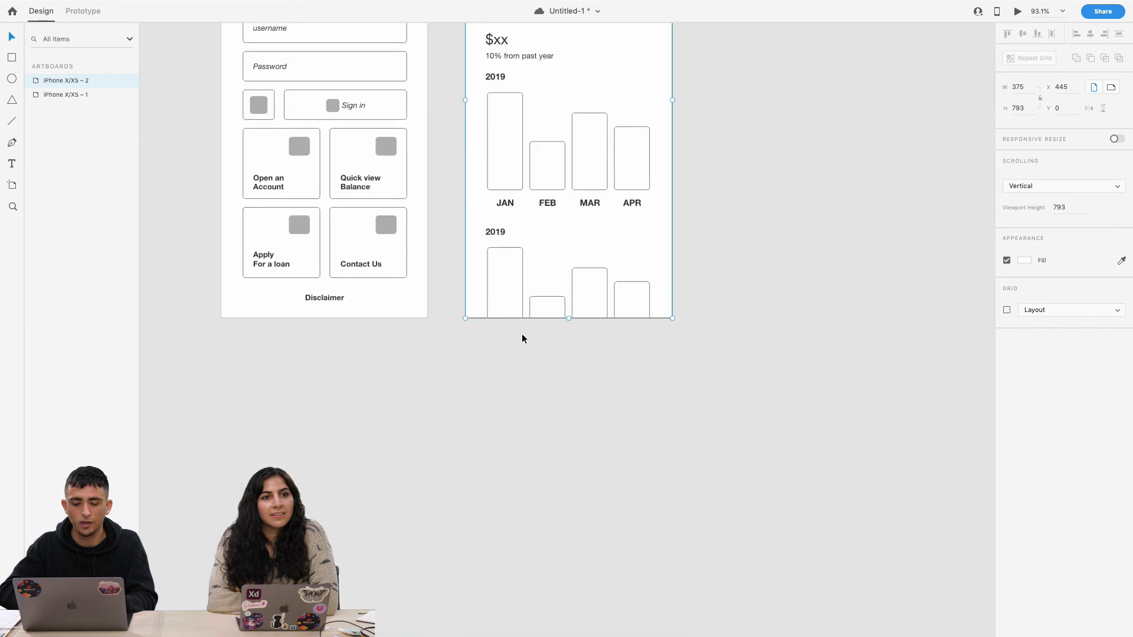
{"action": "scroll", "coordinate": [522, 338], "scroll_direction": "right", "scroll_amount": 2}
{"action": "scroll", "coordinate": [522, 338], "scroll_direction": "up", "scroll_amount": 5}
{"action": "scroll", "coordinate": [522, 339], "scroll_direction": "left", "scroll_amount": 2}
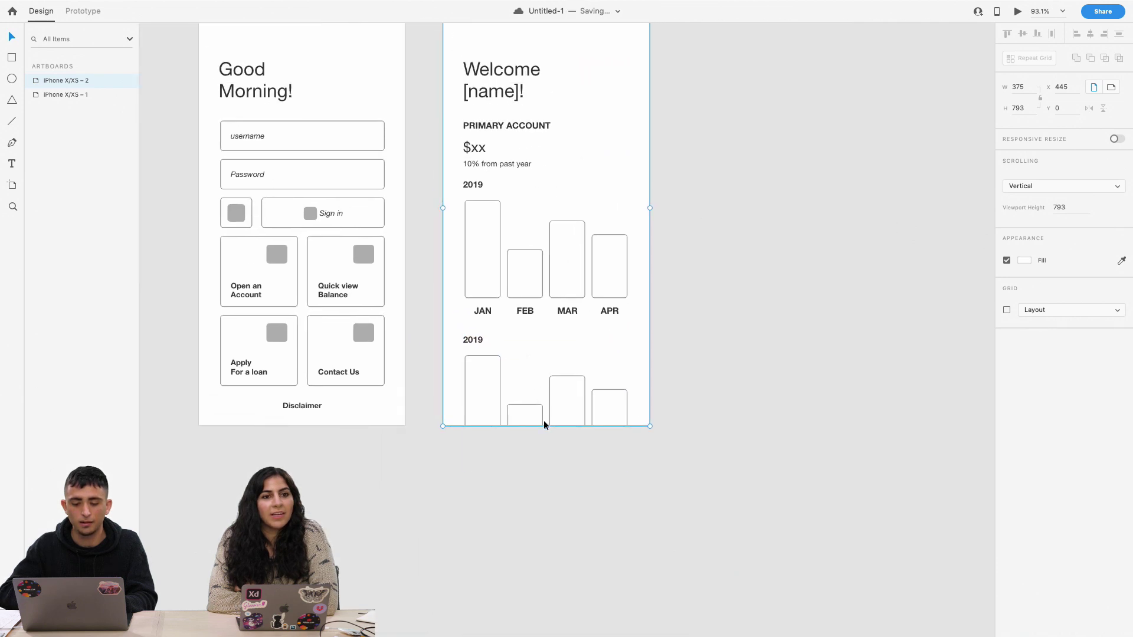
{"action": "left_click_drag", "start_coordinate": [546, 426], "coordinate": [546, 497]}
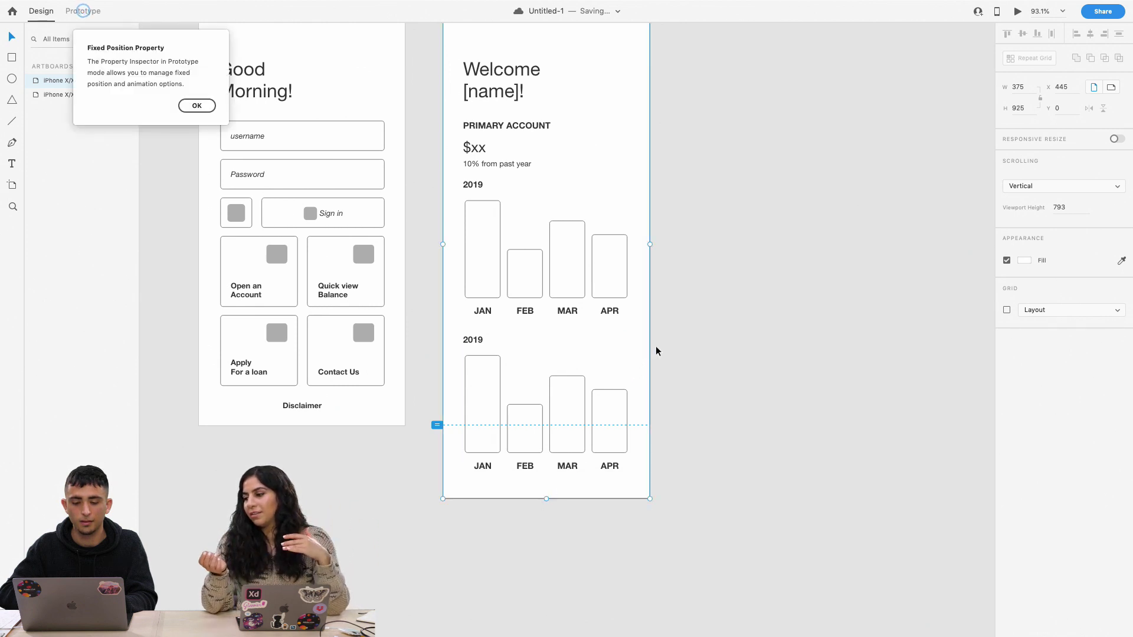
Dismiss the Fixed Position Property tip and clear the artboard selection
{"action": "scroll", "coordinate": [316, 273], "scroll_direction": "up", "scroll_amount": 1}
{"action": "scroll", "coordinate": [316, 273], "scroll_direction": "right", "scroll_amount": 2}
{"action": "scroll", "coordinate": [279, 274], "scroll_direction": "up", "scroll_amount": 3}
{"action": "scroll", "coordinate": [278, 274], "scroll_direction": "right", "scroll_amount": 1}
{"action": "scroll", "coordinate": [278, 269], "scroll_direction": "left", "scroll_amount": 2}
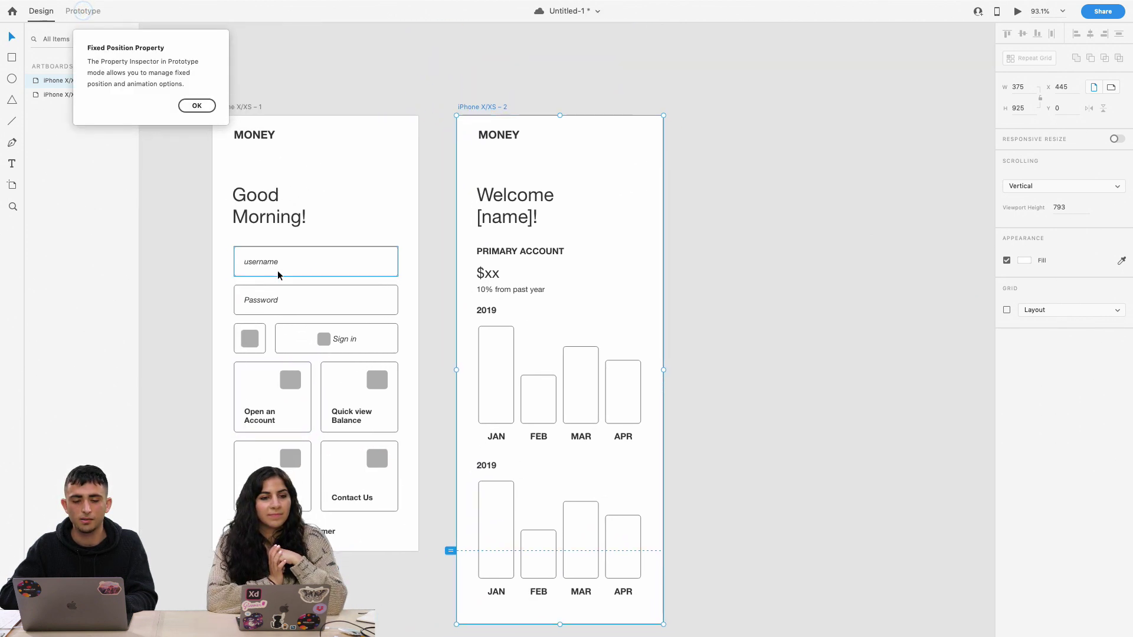
{"action": "scroll", "coordinate": [254, 213], "scroll_direction": "down", "scroll_amount": 1}
{"action": "left_click", "coordinate": [208, 111]}
{"action": "left_click", "coordinate": [199, 179]}
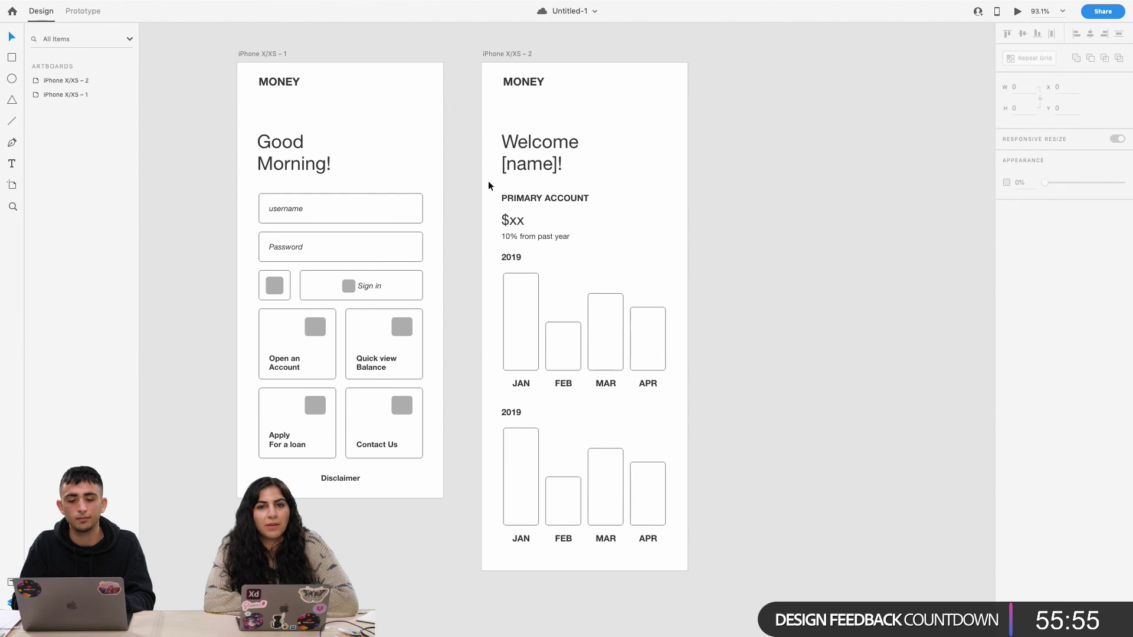
Shift both 2019 bar charts slightly down, placing the lower chart at Y 639
{"action": "left_click", "coordinate": [516, 415]}
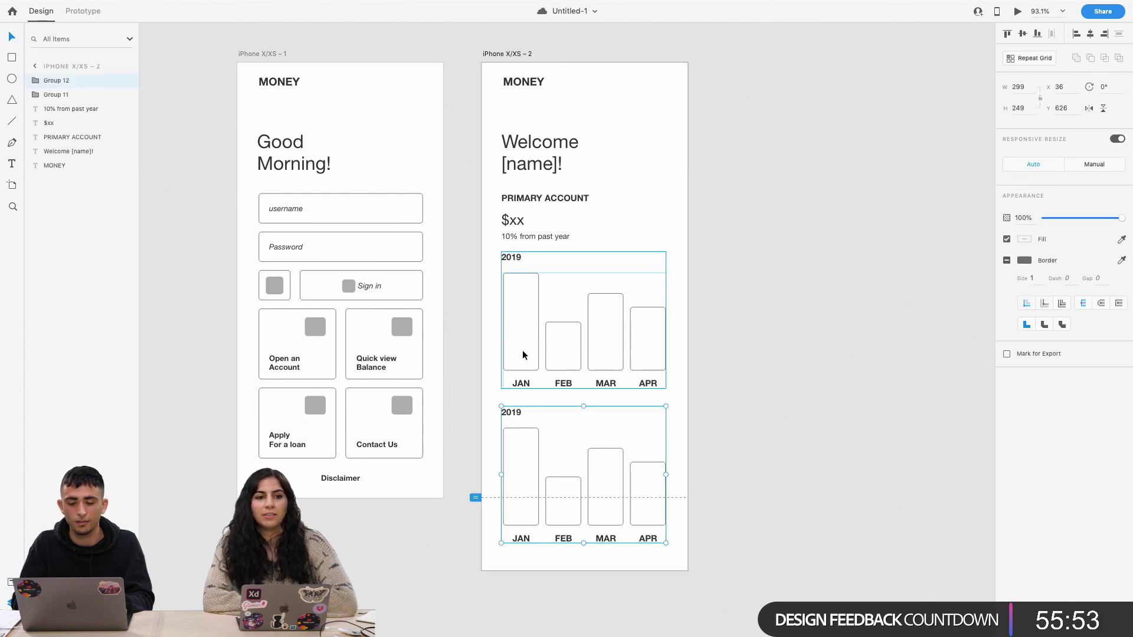
{"action": "left_click", "coordinate": [539, 332]}
{"action": "left_click_drag", "start_coordinate": [538, 332], "coordinate": [538, 337]}
{"action": "left_click_drag", "start_coordinate": [517, 448], "coordinate": [516, 455]}
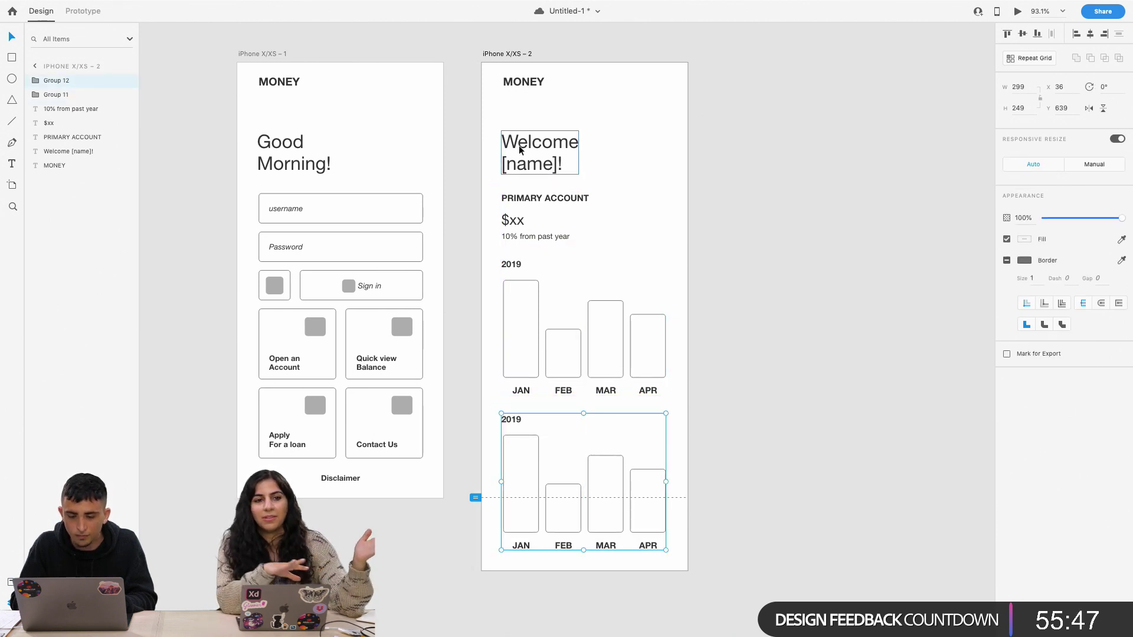
{"action": "left_click", "coordinate": [469, 126]}
{"action": "double_click", "coordinate": [518, 417]}
{"action": "double_click", "coordinate": [519, 418]}
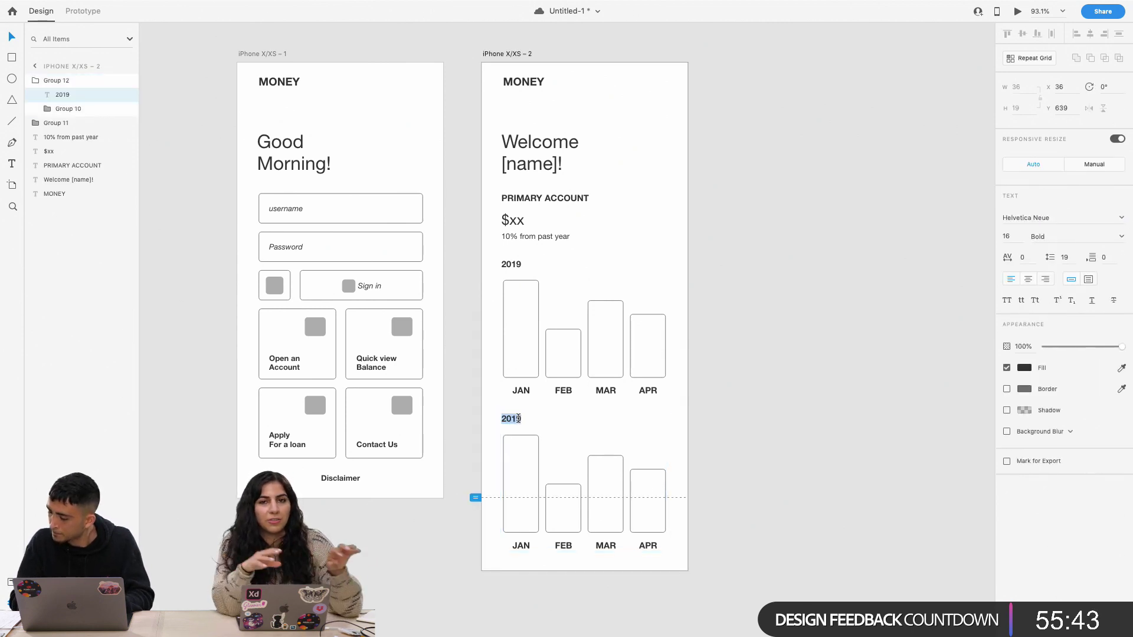
{"action": "key", "text": "Escape"}
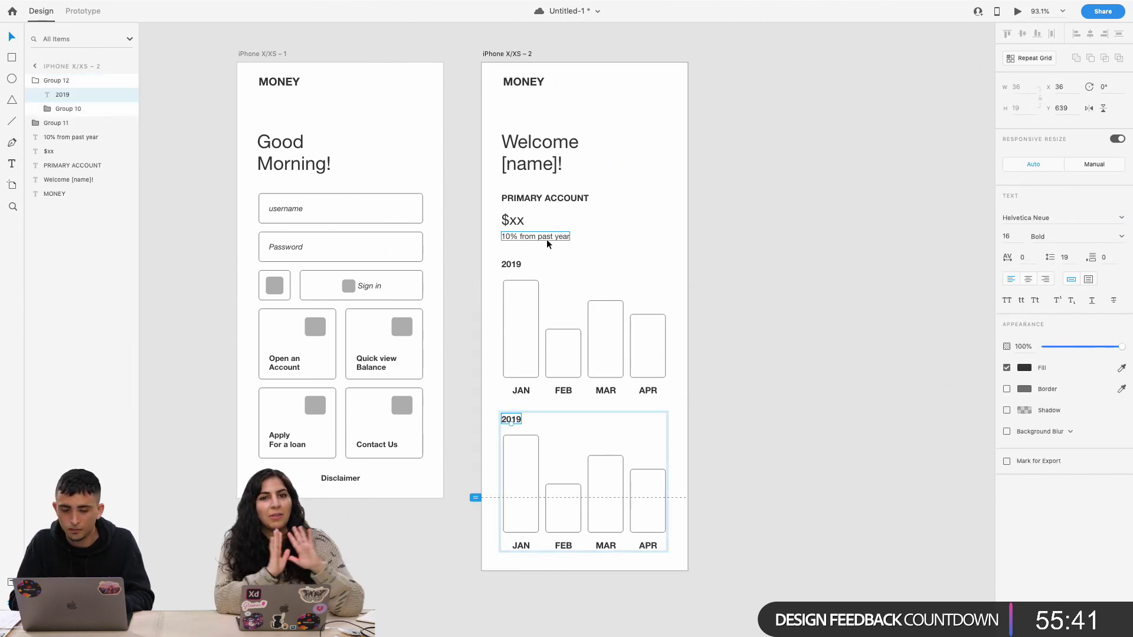
Delete both 2019 bar charts from the second artboard
{"action": "left_click", "coordinate": [536, 284]}
{"action": "left_click", "coordinate": [522, 423], "text": "shift"}
{"action": "key", "text": "Delete"}
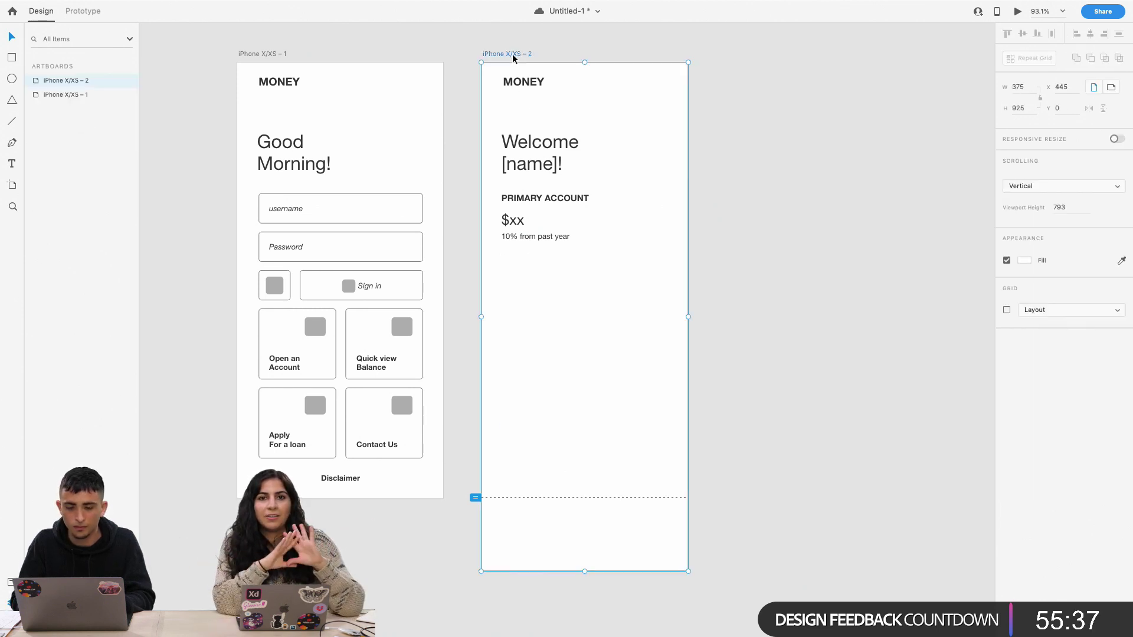
Create a third artboard from a duplicate of the second, containing only the two 2019 bar charts
{"action": "left_click", "coordinate": [513, 55]}
{"action": "key", "text": "ctrl+d"}
{"action": "key", "text": "ctrl+v"}
{"action": "left_click_drag", "start_coordinate": [765, 240], "coordinate": [807, 70]}
{"action": "key", "text": "Delete"}
Save the document and duplicate the PRIMARY ACCOUNT heading below the "10% from past year" line
{"action": "left_click", "coordinate": [543, 240]}
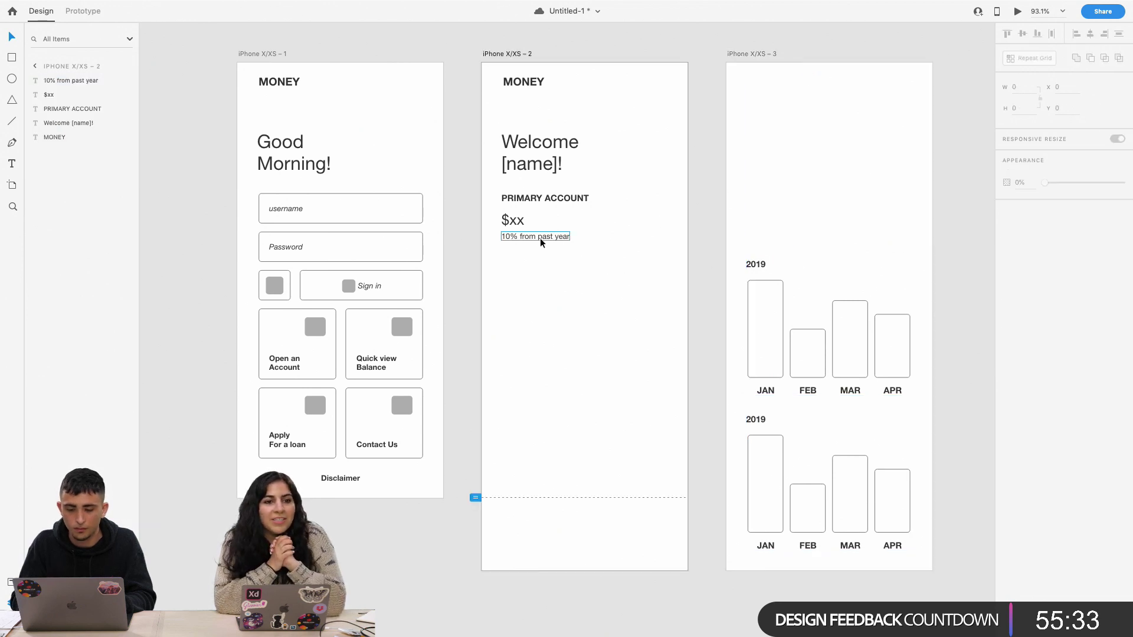
{"action": "left_click", "coordinate": [537, 237]}
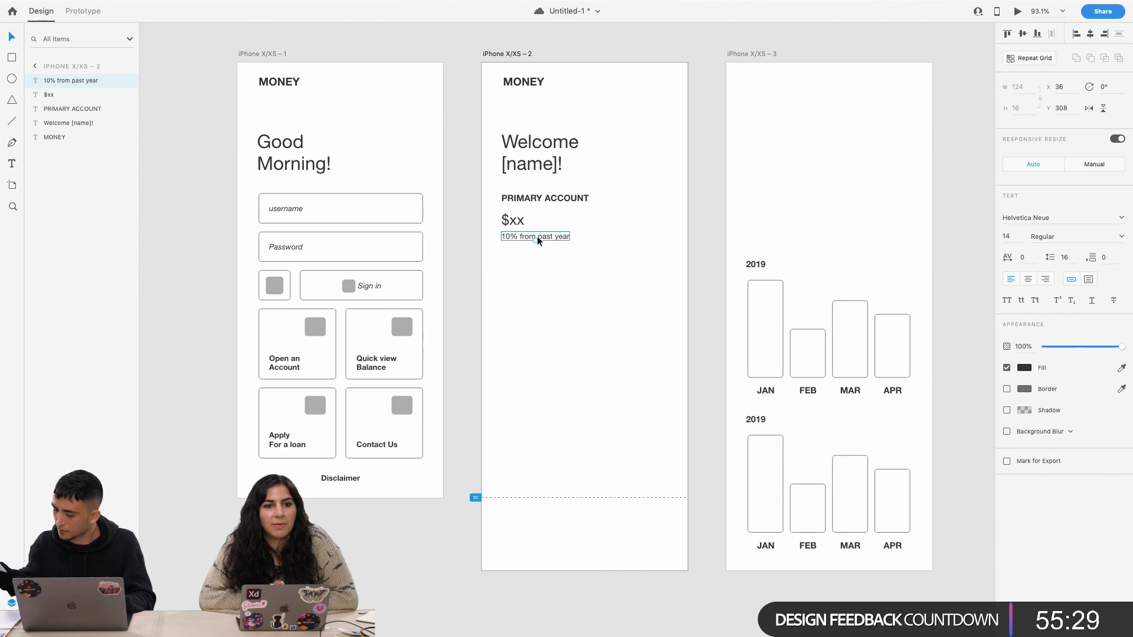
{"action": "key", "text": "super+s"}
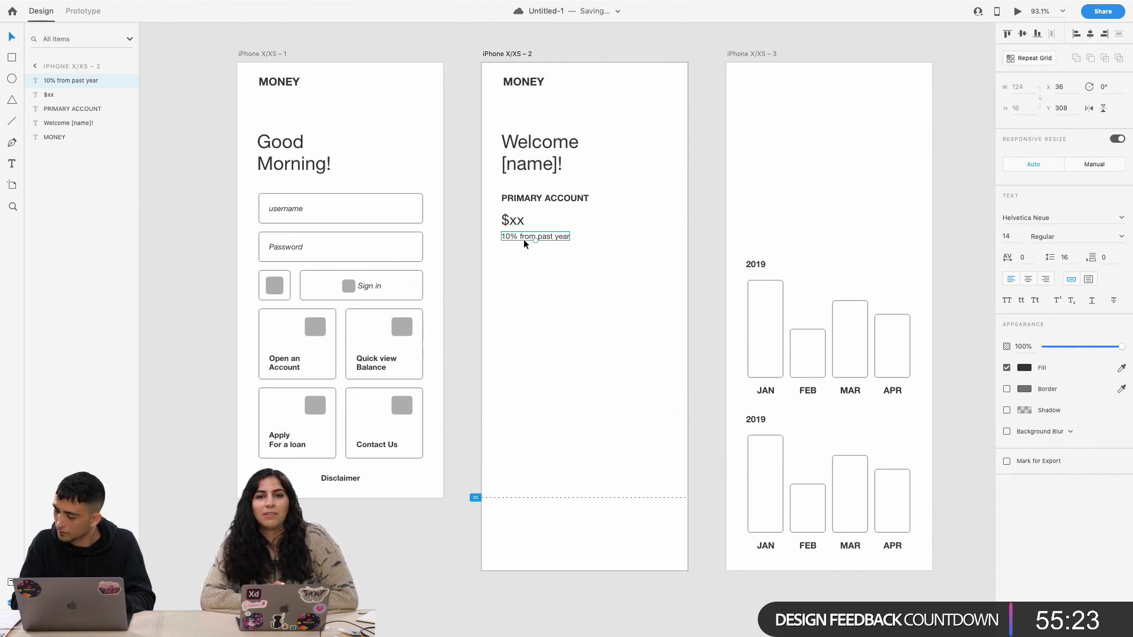
{"action": "left_click", "coordinate": [543, 199]}
{"action": "left_click", "coordinate": [525, 267]}
{"action": "left_click_drag", "start_coordinate": [536, 201], "coordinate": [531, 268]}
Group the original PRIMARY ACCOUNT heading with the $xx balance and the "10% from past year" text
{"action": "left_click", "coordinate": [526, 236]}
{"action": "left_click", "coordinate": [513, 220], "text": "shift"}
{"action": "left_click", "coordinate": [543, 199], "text": "shift"}
{"action": "key", "text": "super+g"}
Retitle the duplicated heading as MY DASHBOARD and adjust its spacing below the primary account group
{"action": "left_click", "coordinate": [522, 271]}
{"action": "left_click_drag", "start_coordinate": [522, 268], "coordinate": [522, 261]}
{"action": "double_click", "coordinate": [522, 260]}
{"action": "type", "text": "MY "}
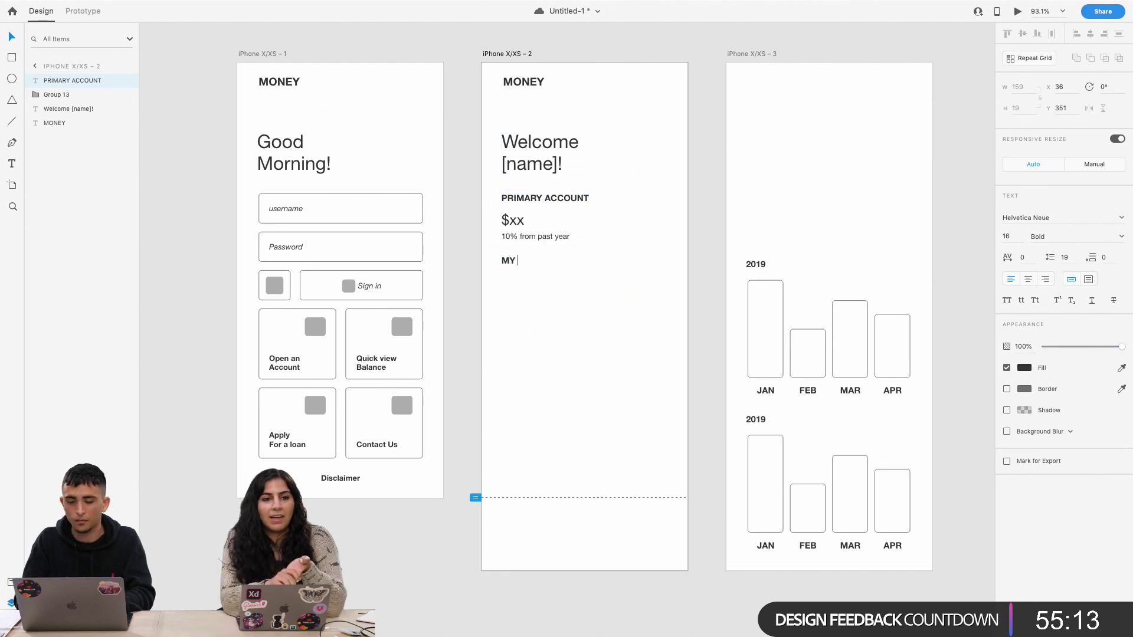
{"action": "type", "text": "DASHBOARD"}
{"action": "key", "text": "Escape"}
{"action": "left_click_drag", "start_coordinate": [524, 261], "coordinate": [523, 264]}
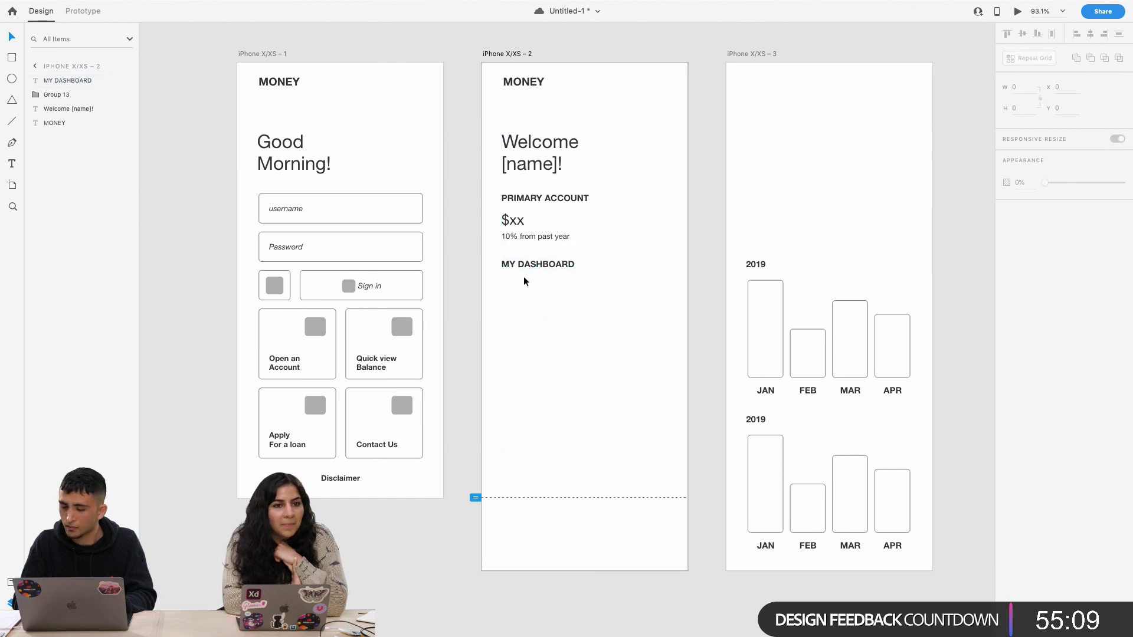
Copy the username field from the login artboard and place it under MY DASHBOARD at X 36, Y 393
{"action": "key", "text": "a"}
{"action": "key", "text": "v"}
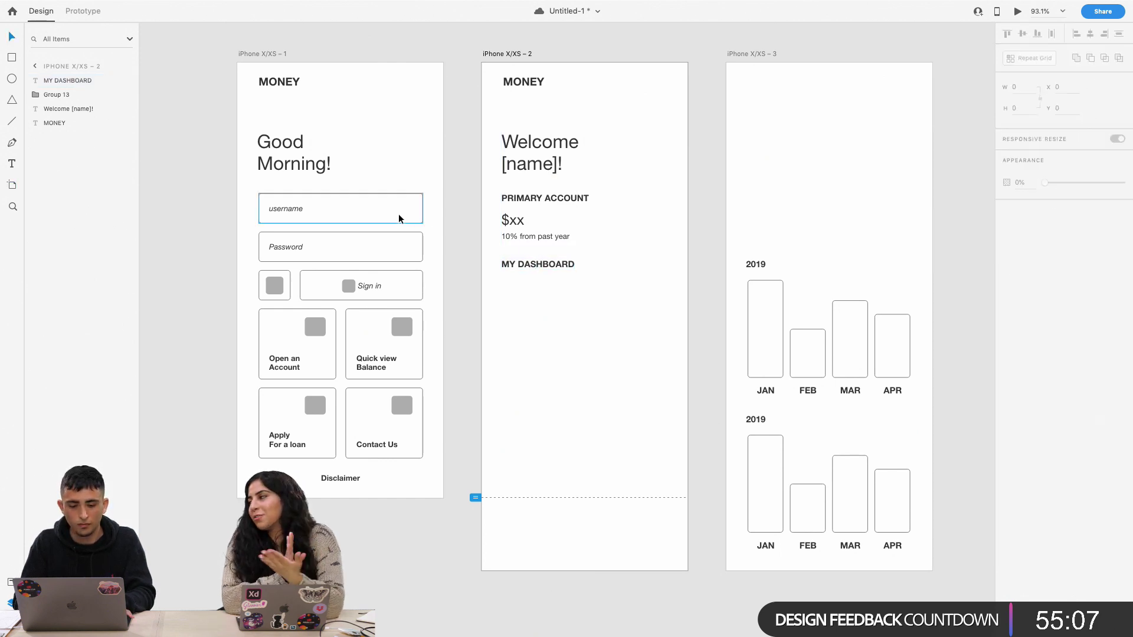
{"action": "left_click", "coordinate": [381, 208]}
{"action": "key", "text": "super+c"}
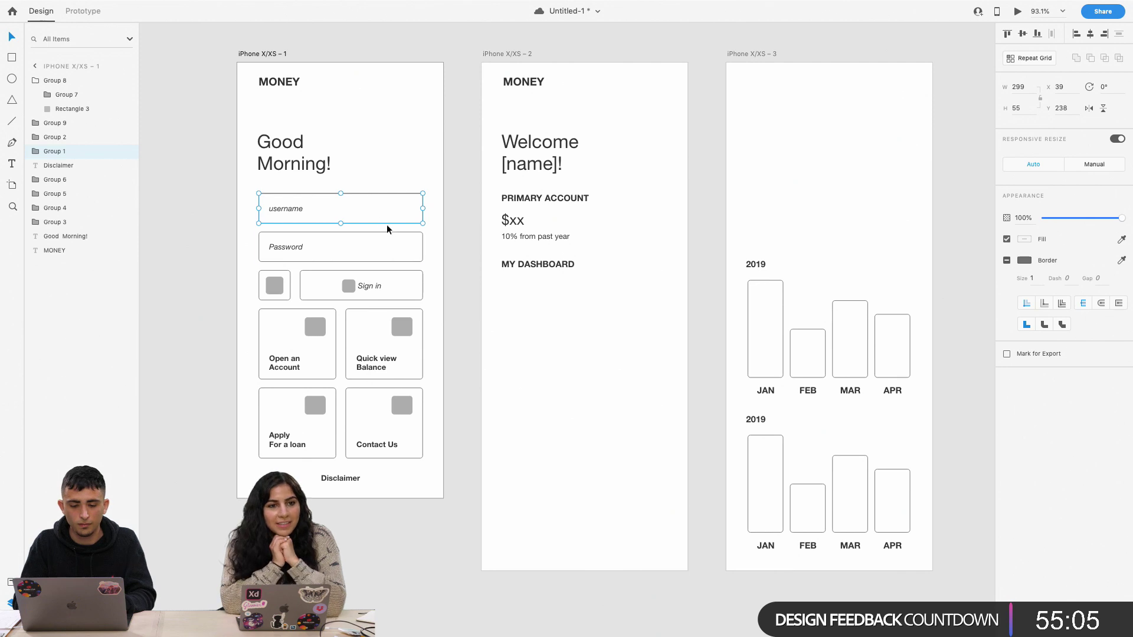
{"action": "key", "text": "super+v"}
{"action": "left_click_drag", "start_coordinate": [546, 209], "coordinate": [545, 295]}
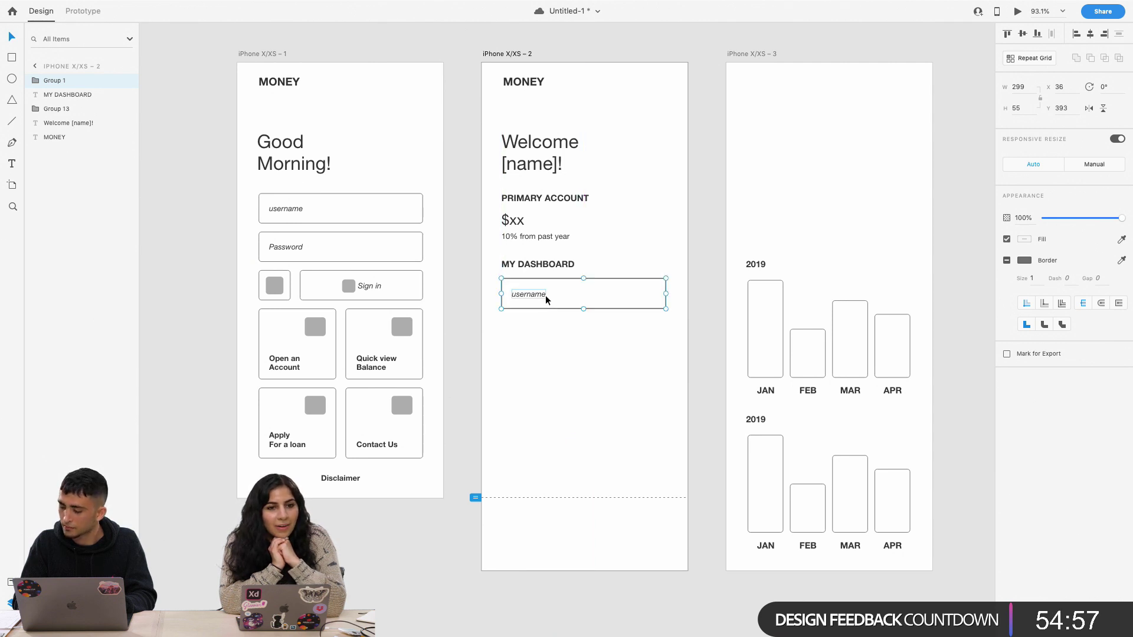
Change the copied field's placeholder text to "Search"
{"action": "double_click", "coordinate": [545, 295]}
{"action": "double_click", "coordinate": [541, 295]}
{"action": "type", "text": "search"}
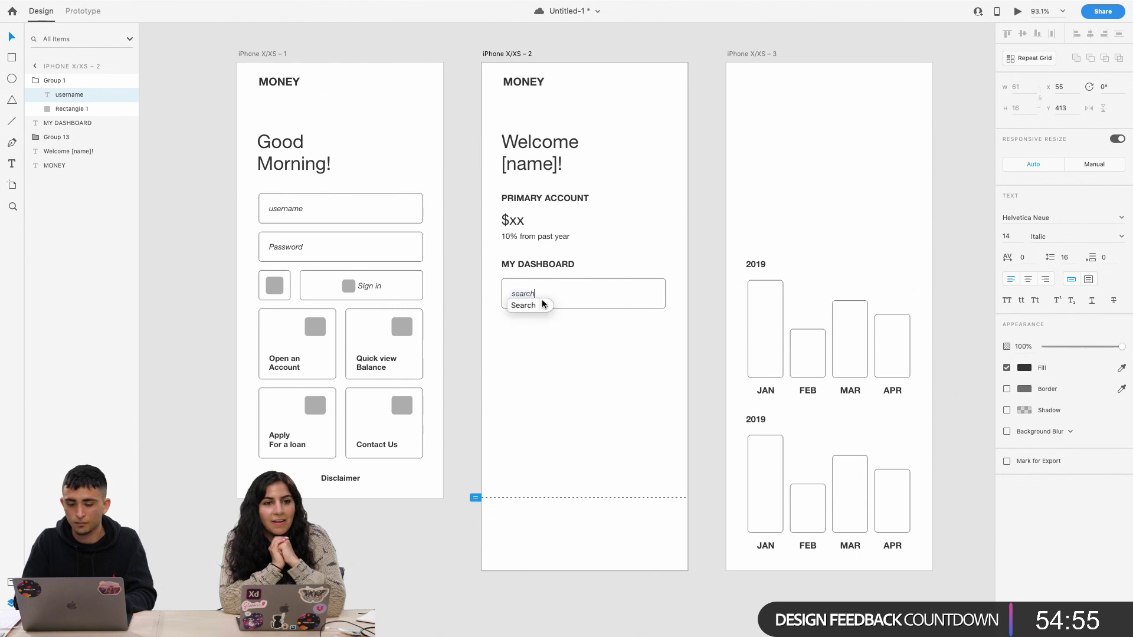
{"action": "key", "text": "Escape"}
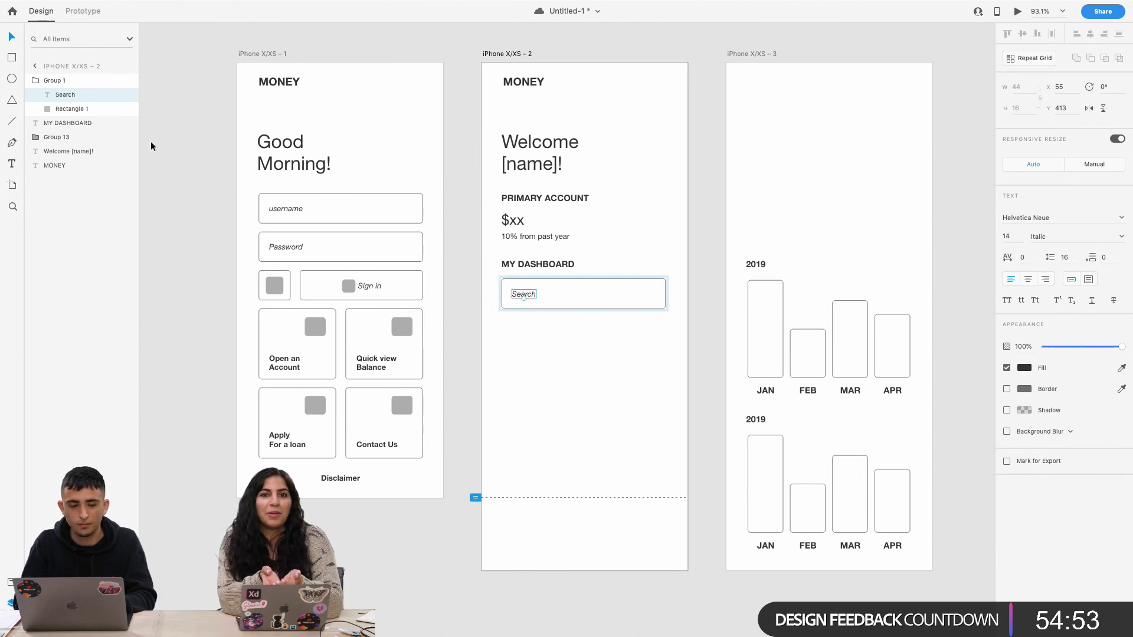
Draw a 21 by 21 icon square with corner radius 5 inside the search field's right end, at X 295, Y 411
{"action": "left_click", "coordinate": [11, 57]}
{"action": "left_click_drag", "start_coordinate": [512, 289], "coordinate": [658, 303]}
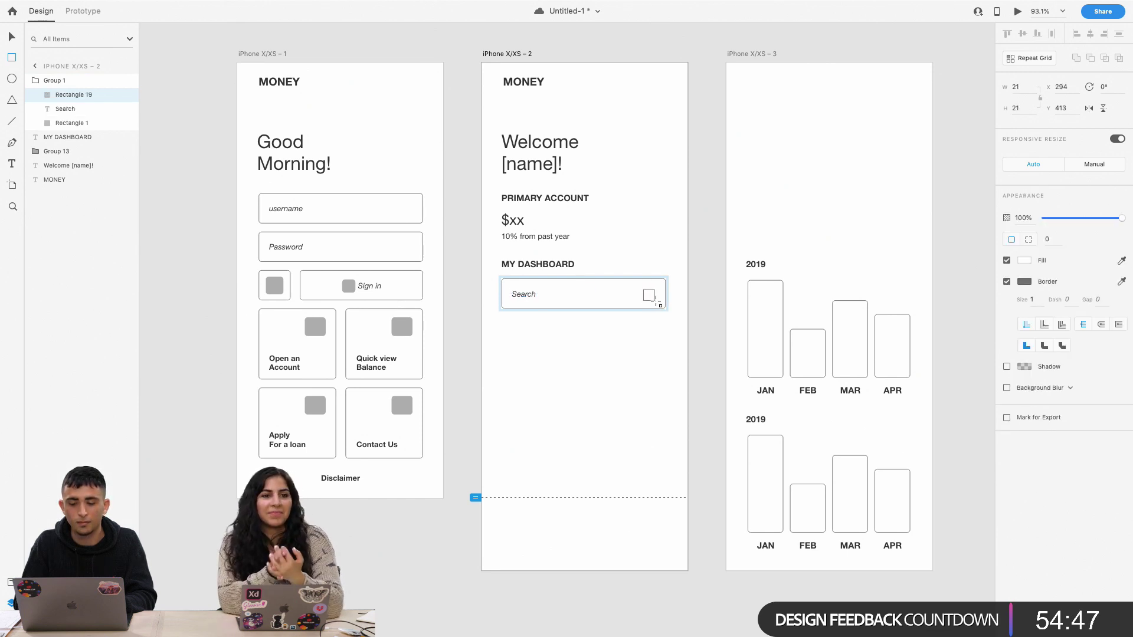
{"action": "left_click", "coordinate": [1047, 239]}
{"action": "type", "text": "5"}
{"action": "key", "text": "Return"}
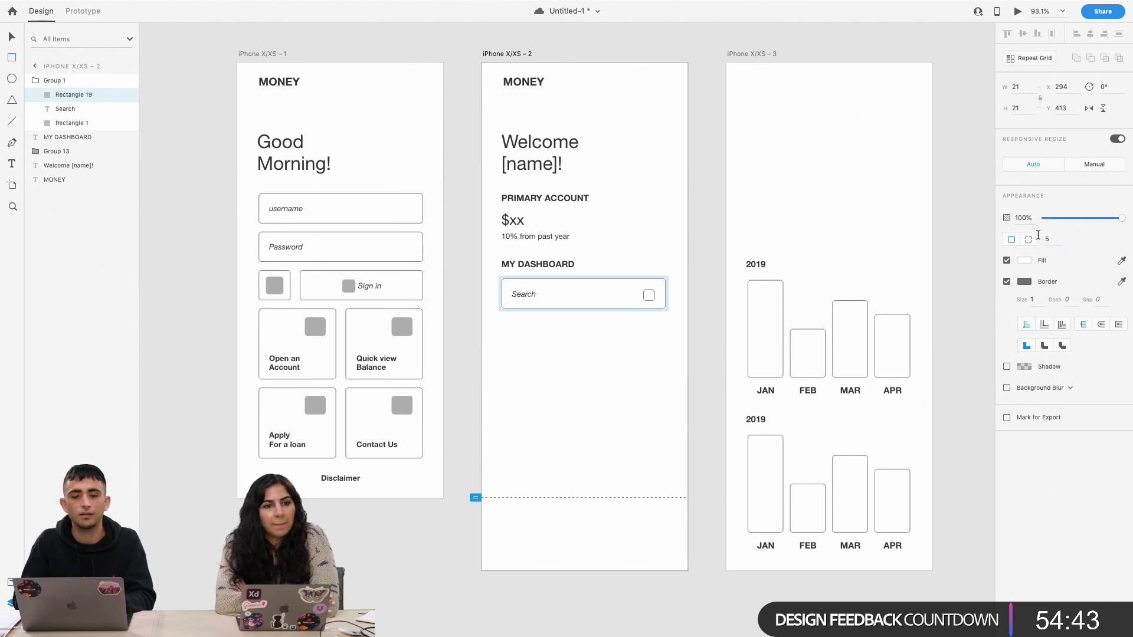
{"action": "key", "text": "v"}
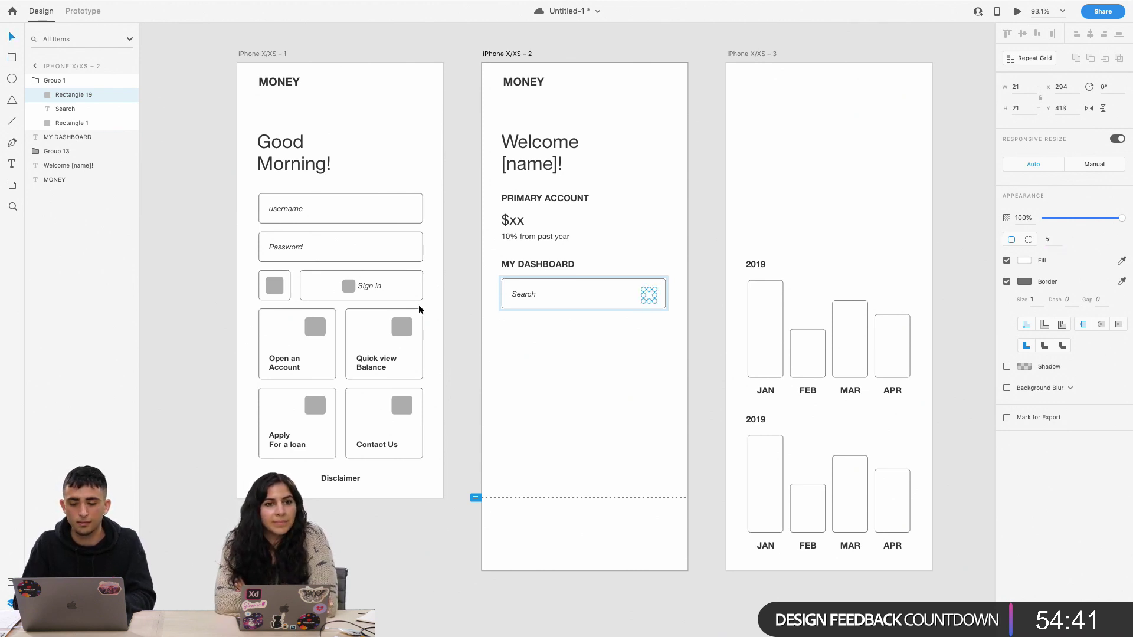
{"action": "left_click_drag", "start_coordinate": [651, 293], "coordinate": [651, 297]}
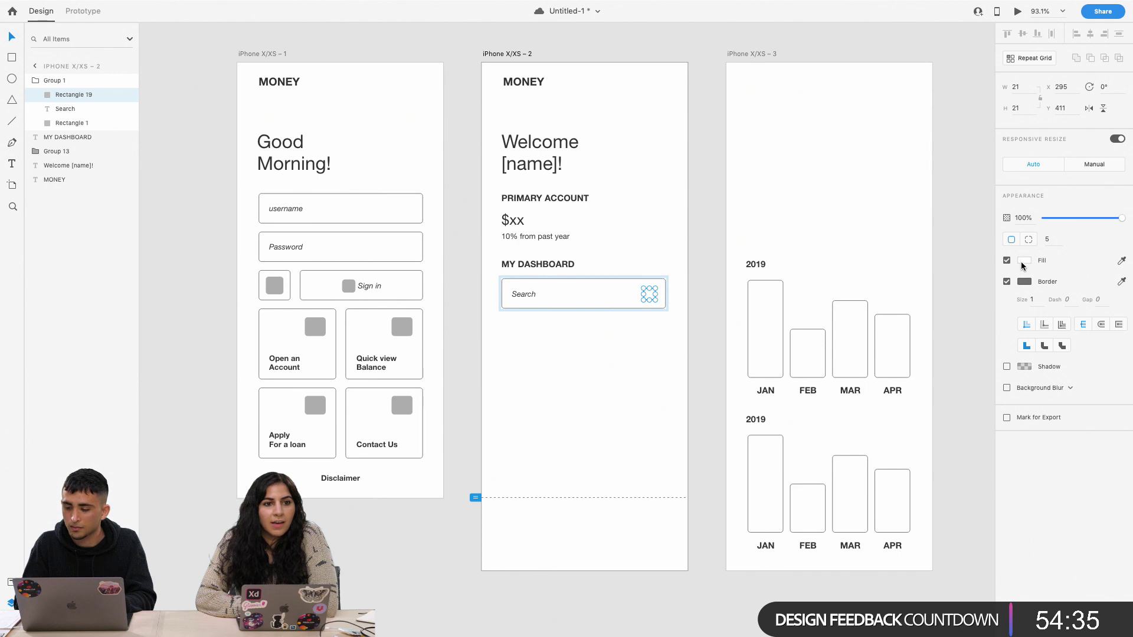
Fill the search icon square with the gray sampled from the login screen's icon placeholders and remove its border
{"action": "left_click", "coordinate": [1025, 260]}
{"action": "left_click", "coordinate": [999, 308]}
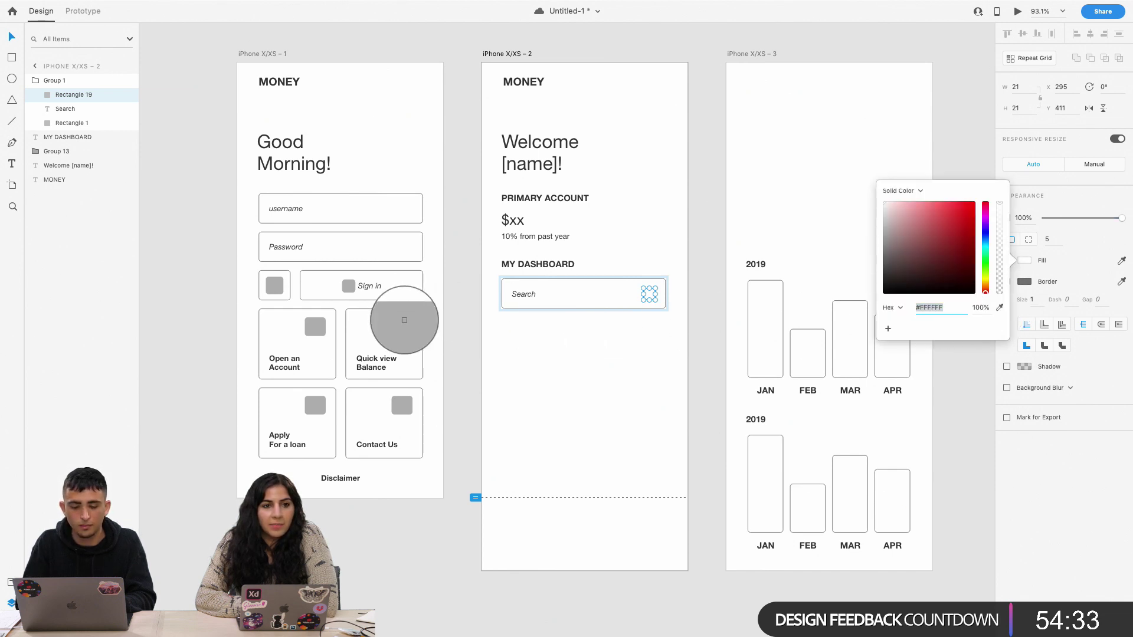
{"action": "left_click", "coordinate": [404, 322]}
{"action": "left_click", "coordinate": [1008, 283]}
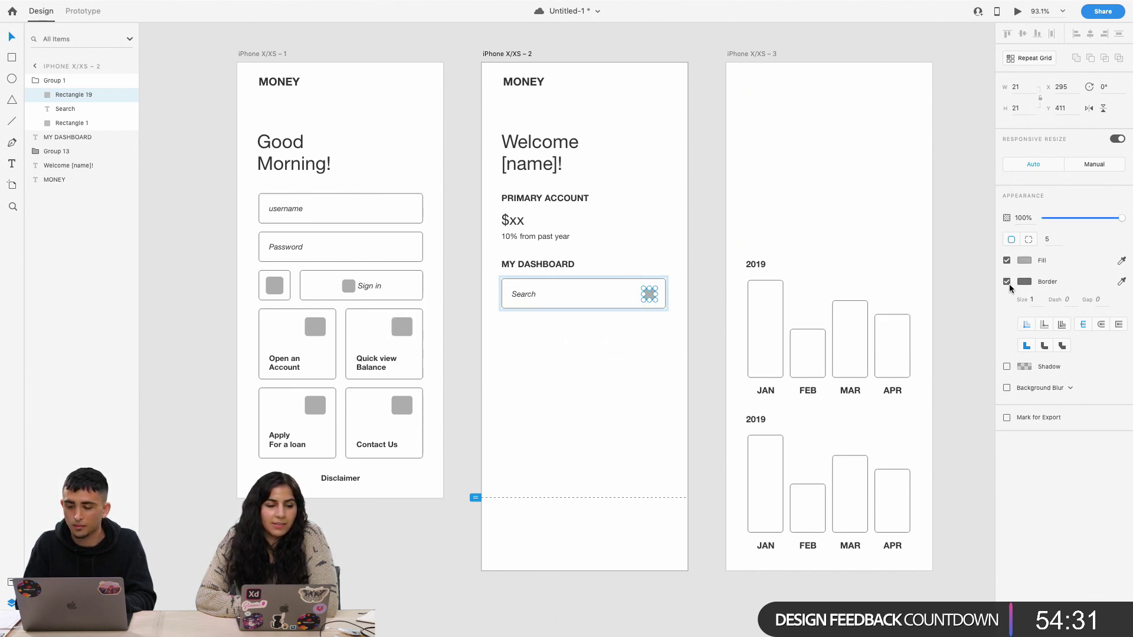
{"action": "left_click", "coordinate": [1007, 282]}
Clear the selection around the search field and save the document
{"action": "left_click", "coordinate": [693, 294]}
{"action": "left_click", "coordinate": [663, 307]}
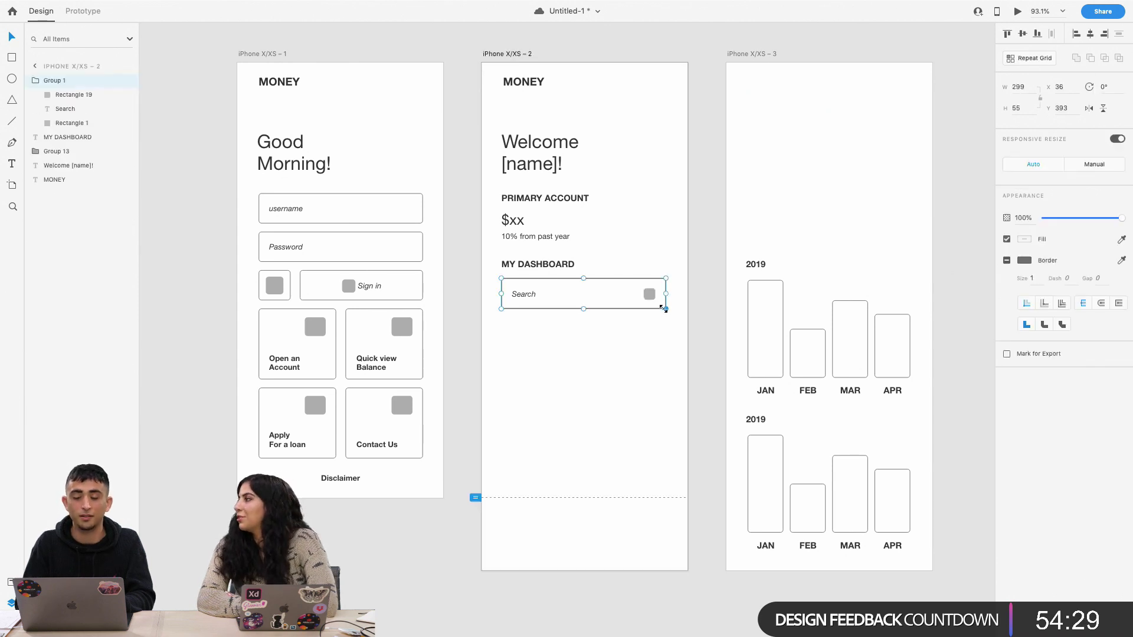
{"action": "left_click", "coordinate": [648, 322]}
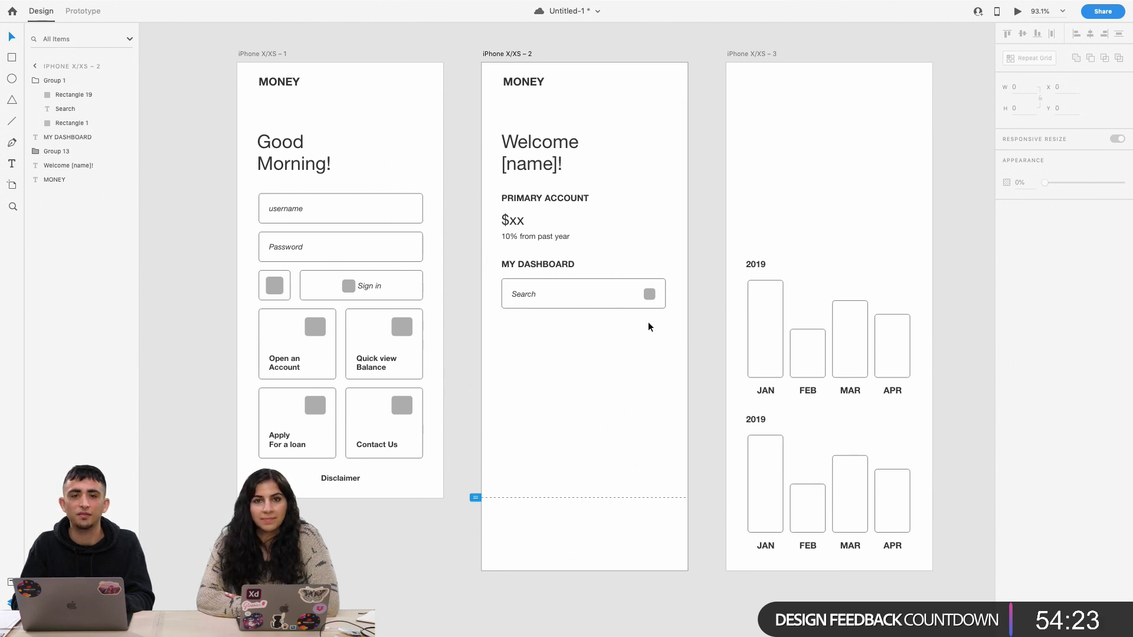
{"action": "key", "text": "super+s"}
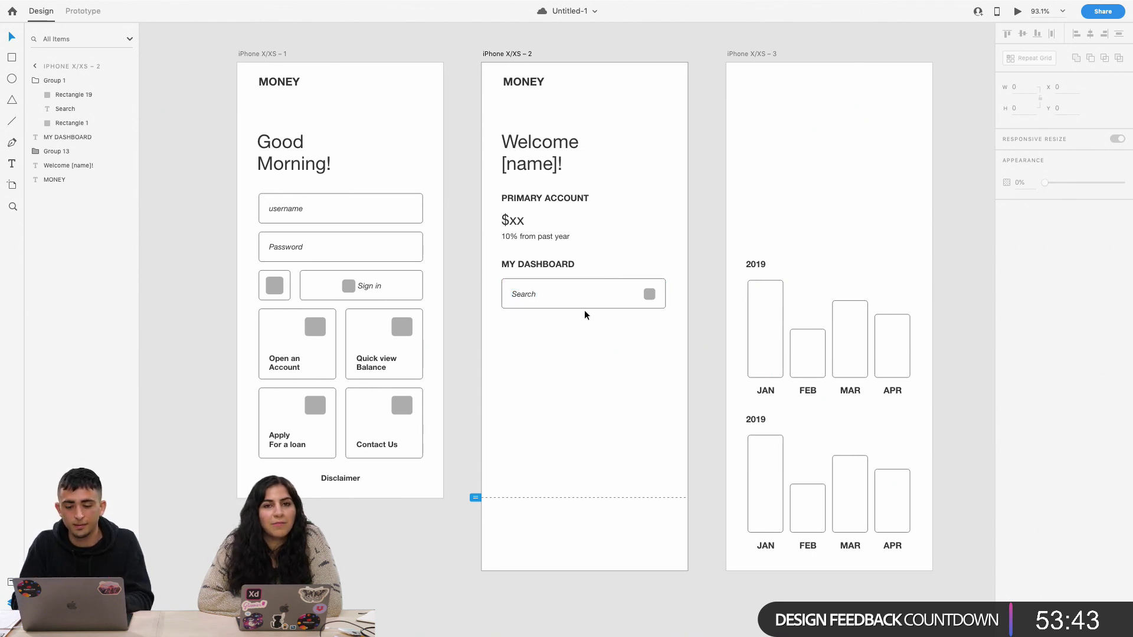
Hide the search field group on the second artboard and show it again
{"action": "left_click", "coordinate": [530, 293]}
{"action": "double_click", "coordinate": [530, 293]}
{"action": "key", "text": "Escape"}
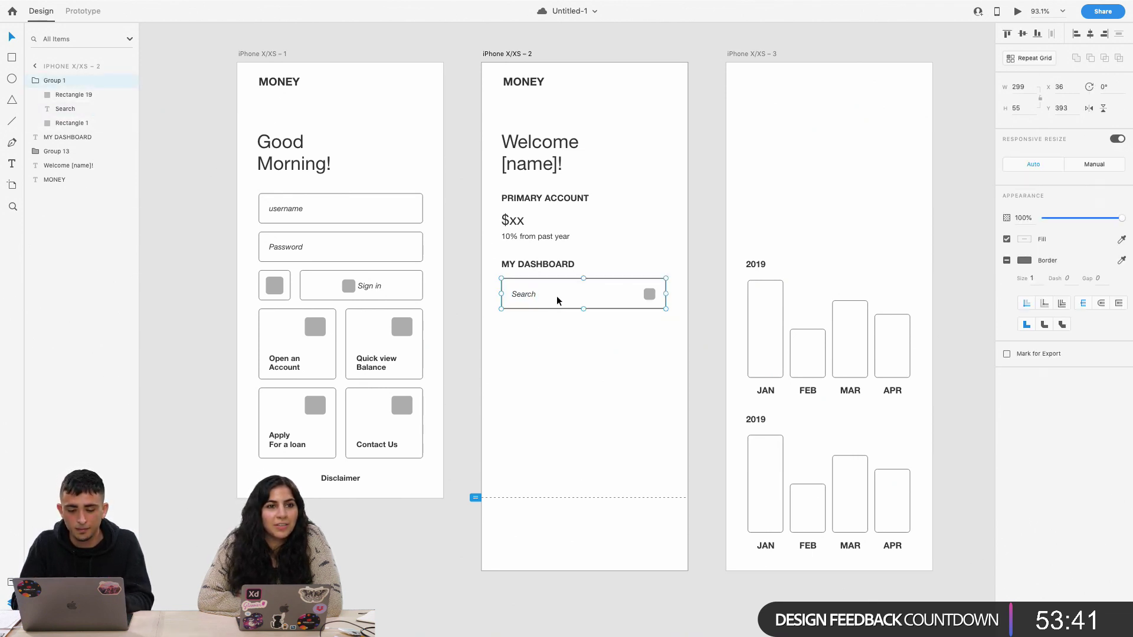
{"action": "left_click", "coordinate": [127, 95]}
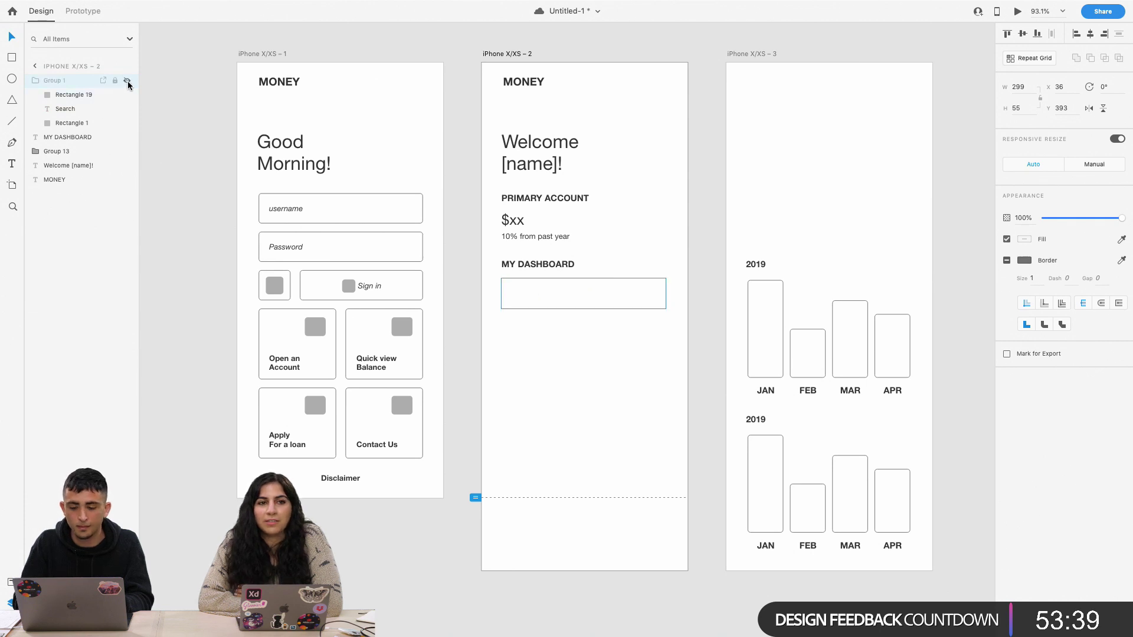
{"action": "left_click", "coordinate": [127, 94]}
{"action": "left_click", "coordinate": [534, 367]}
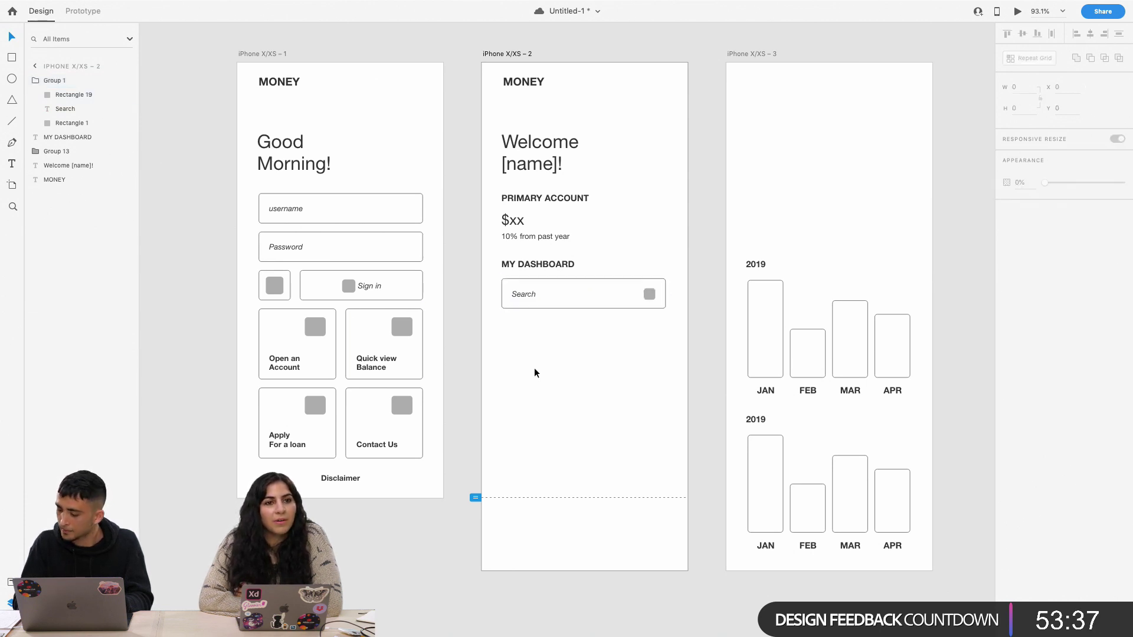
Copy the "Open an Account" and "Quick view Balance" cards from the login artboard and place them beneath the search field
{"action": "left_click", "coordinate": [299, 328]}
{"action": "left_click", "coordinate": [381, 367], "text": "shift"}
{"action": "key", "text": "super+c"}
{"action": "left_click", "coordinate": [547, 306]}
{"action": "key", "text": "super+v"}
{"action": "left_click_drag", "start_coordinate": [564, 321], "coordinate": [560, 338]}
{"action": "left_click", "coordinate": [668, 327]}
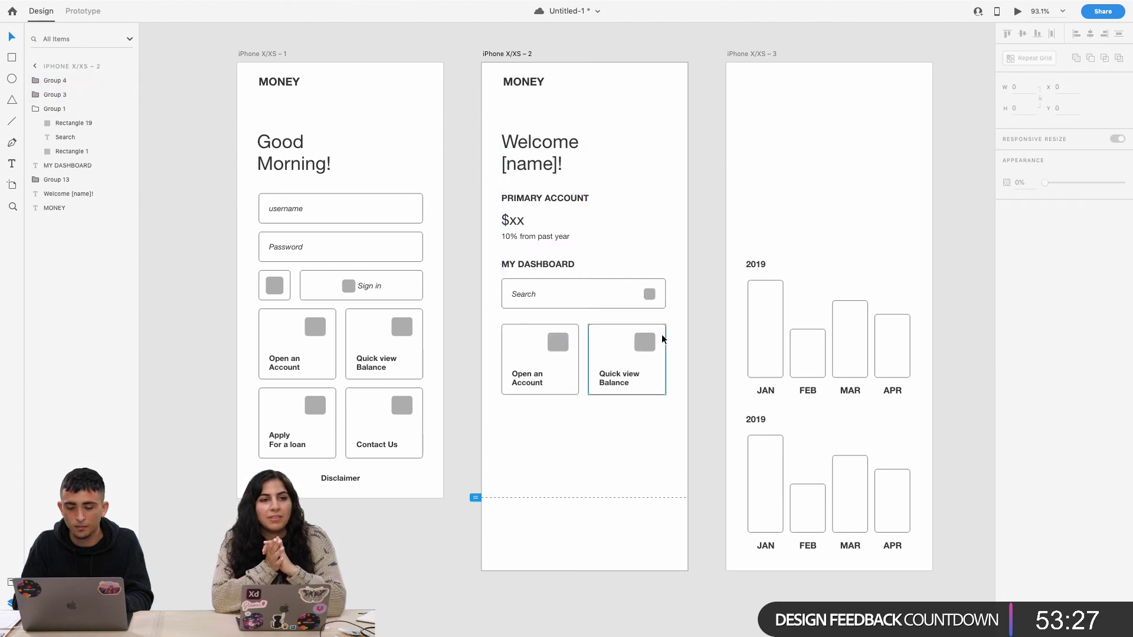
Move both copied cards up to Y 465, closer to the search field
{"action": "left_click", "coordinate": [624, 363]}
{"action": "left_click", "coordinate": [554, 362], "text": "shift"}
{"action": "left_click_drag", "start_coordinate": [554, 363], "coordinate": [554, 356]}
{"action": "left_click", "coordinate": [555, 400]}
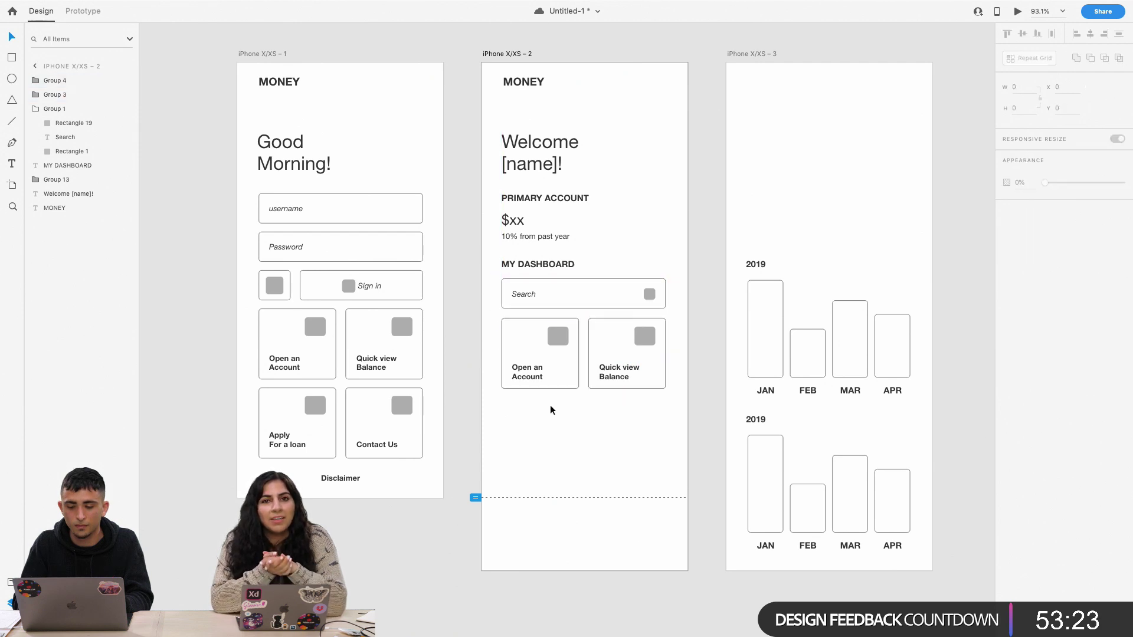
Replace the "Open an Account" label on the second artboard's first card with "All Cash"
{"action": "left_click", "coordinate": [548, 361]}
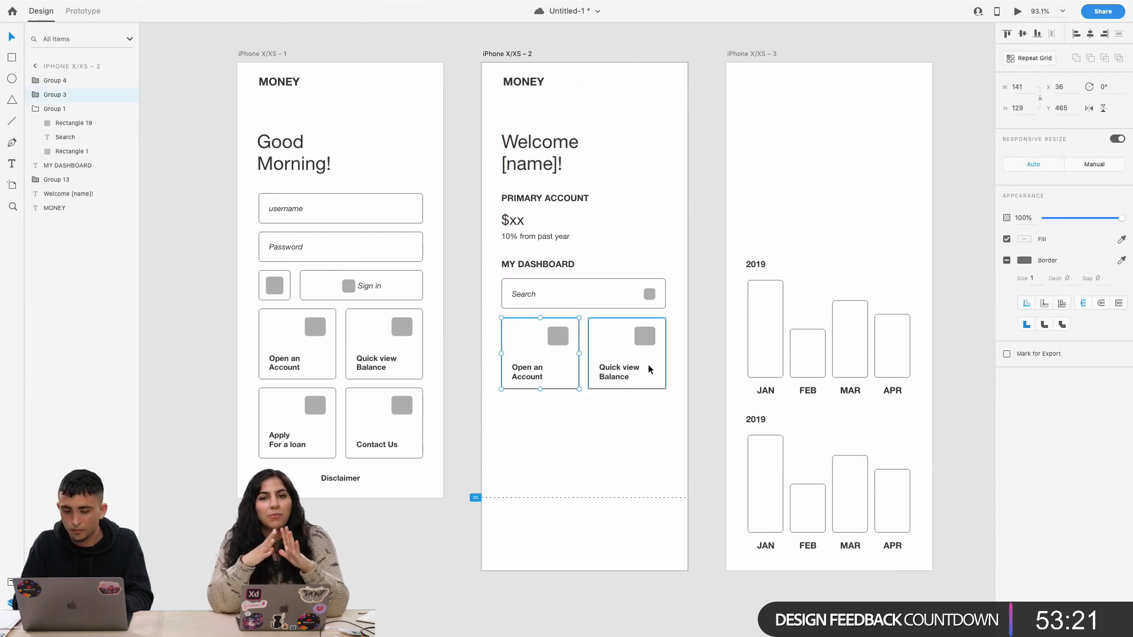
{"action": "double_click", "coordinate": [526, 372]}
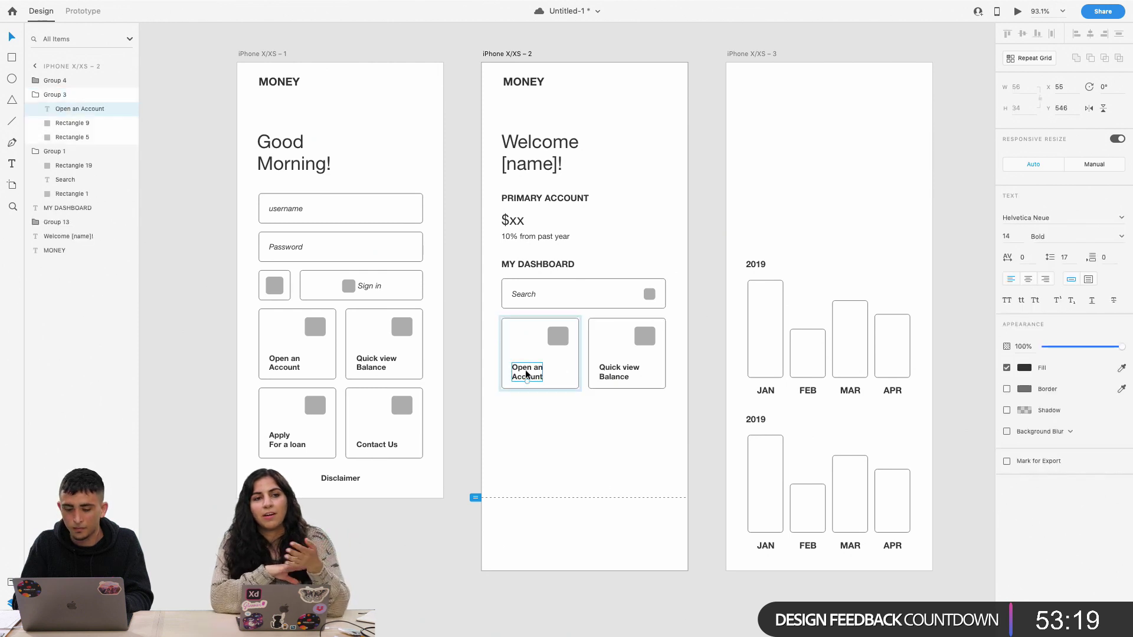
{"action": "double_click", "coordinate": [526, 372]}
{"action": "type", "text": "All"}
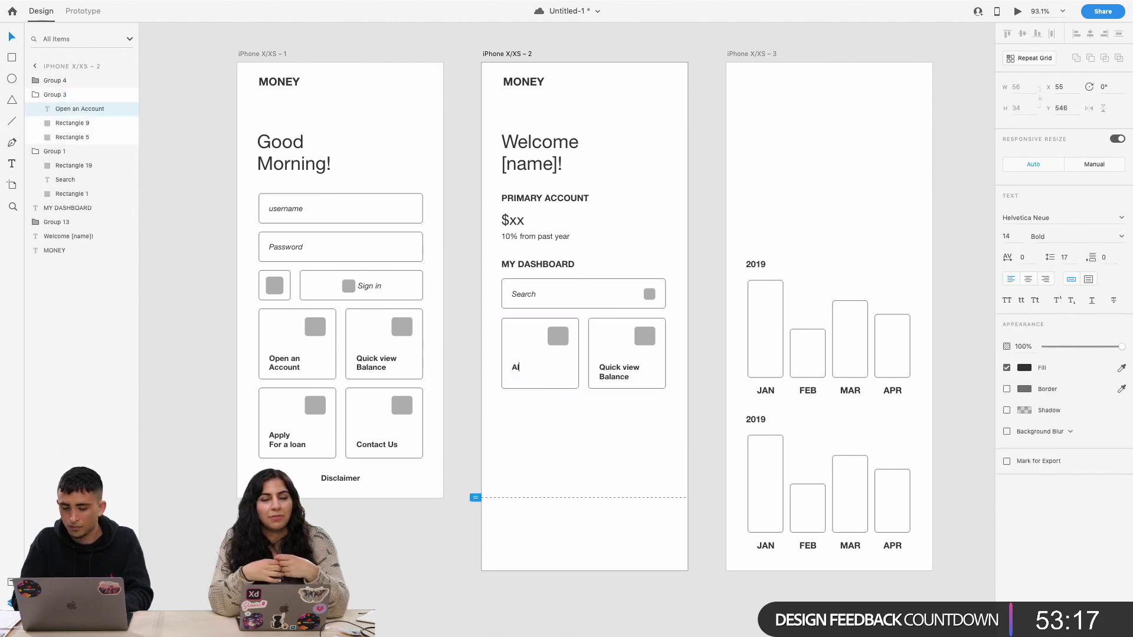
{"action": "type", "text": " CAS"}
{"action": "key", "text": "BackSpace"}
{"action": "key", "text": "BackSpace"}
{"action": "key", "text": "BackSpace"}
{"action": "type", "text": "ash "}
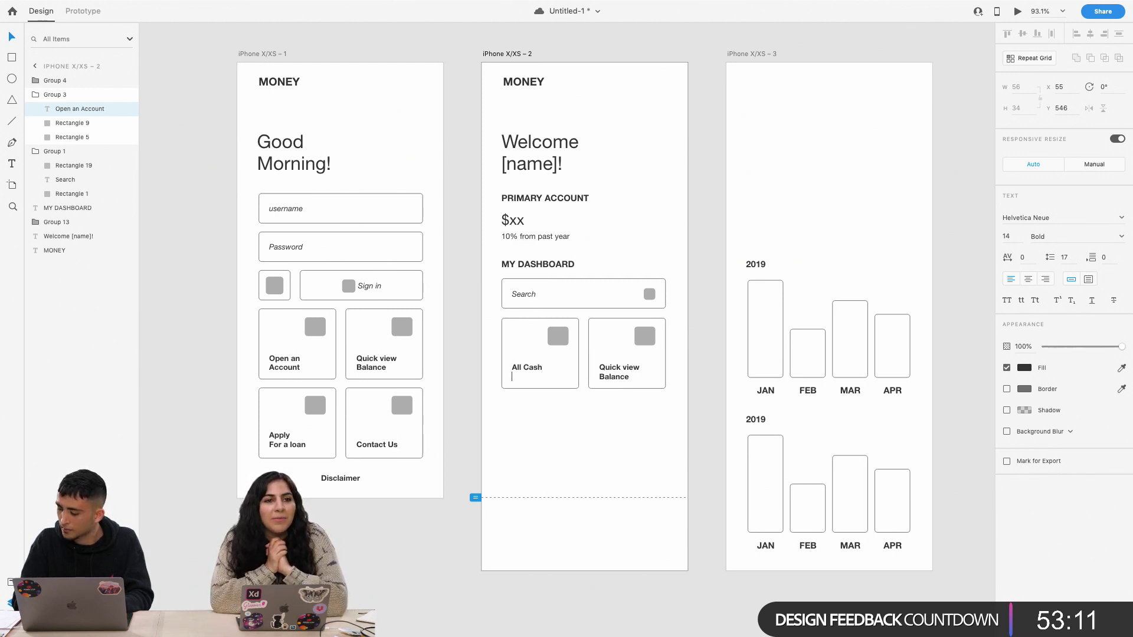
Add a second line reading "(Checking & Savings" to the All Cash card's label
{"action": "type", "text": "$"}
{"action": "key", "text": "BackSpace"}
{"action": "key", "text": "BackSpace"}
{"action": "type", "text": "(c"}
{"action": "key", "text": "BackSpace"}
{"action": "type", "text": "Checking"}
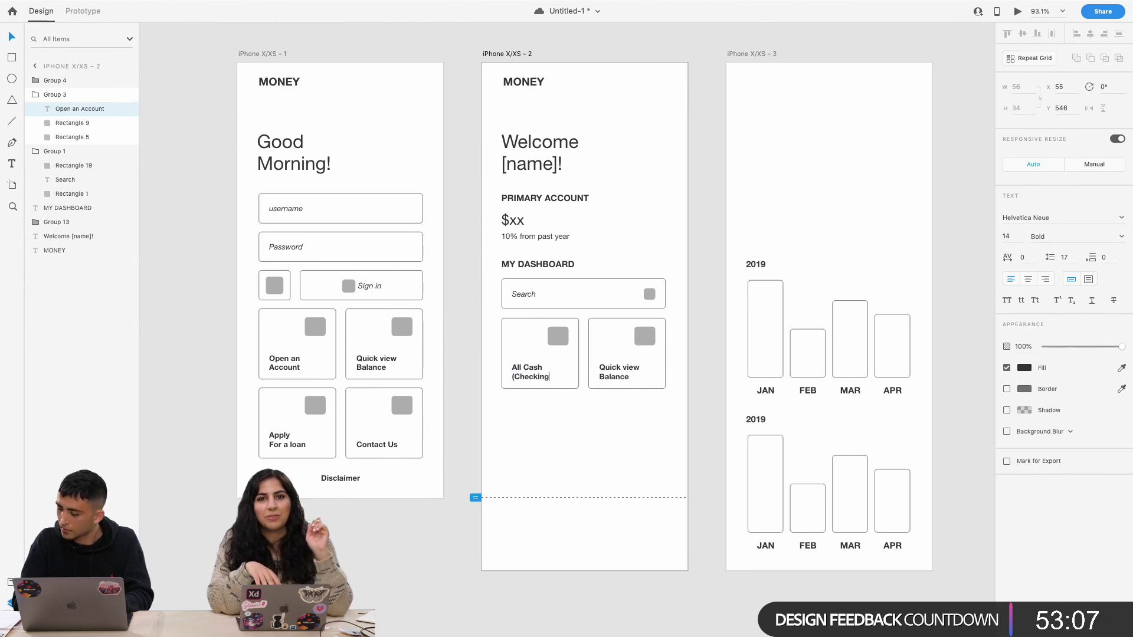
{"action": "type", "text": " &"}
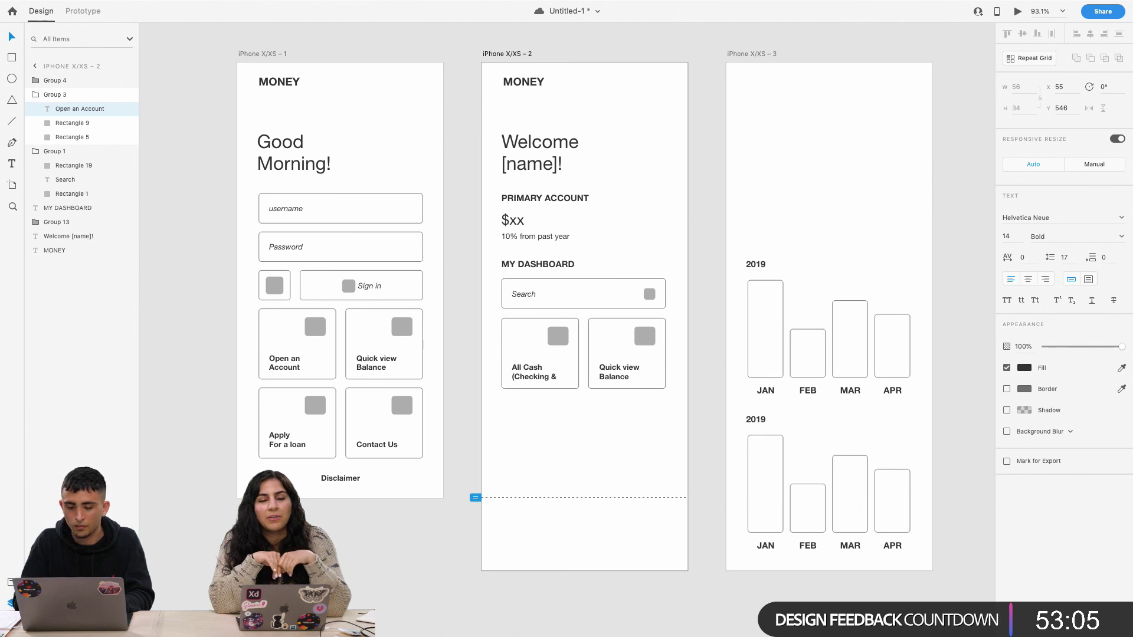
{"action": "type", "text": " Savings"}
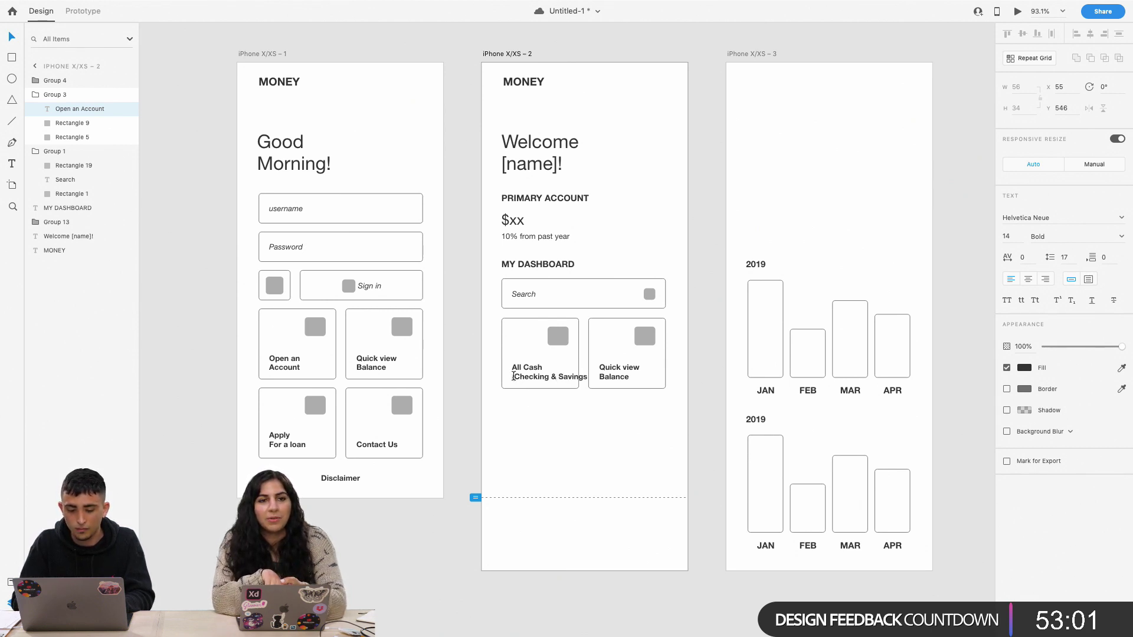
{"action": "key", "text": "BackSpace"}
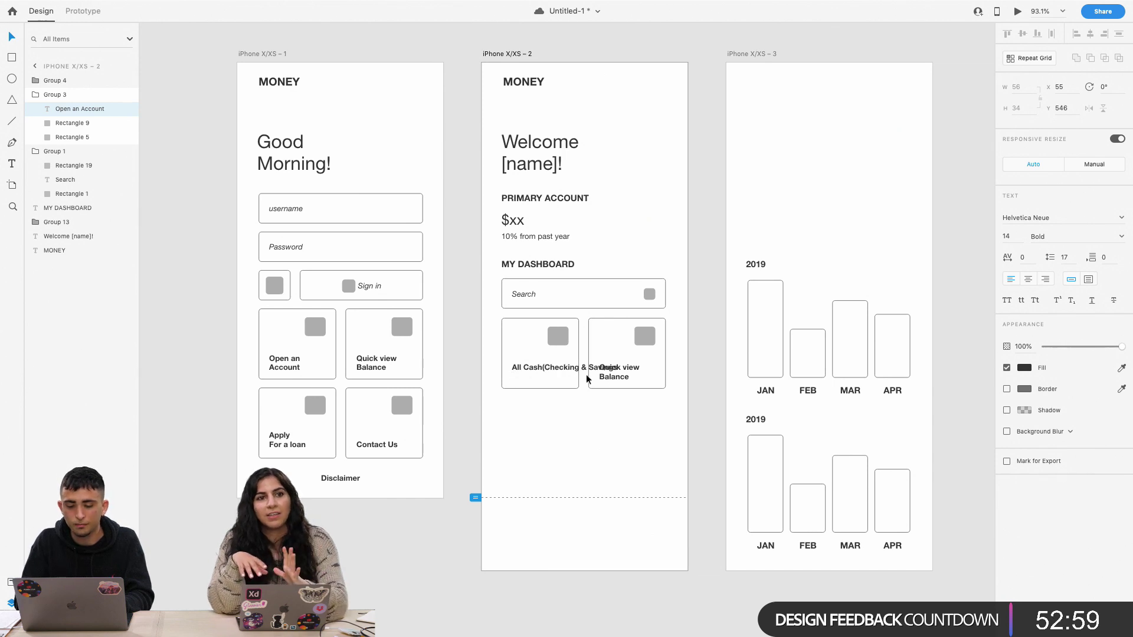
{"action": "key", "text": "Return"}
{"action": "key", "text": "Escape"}
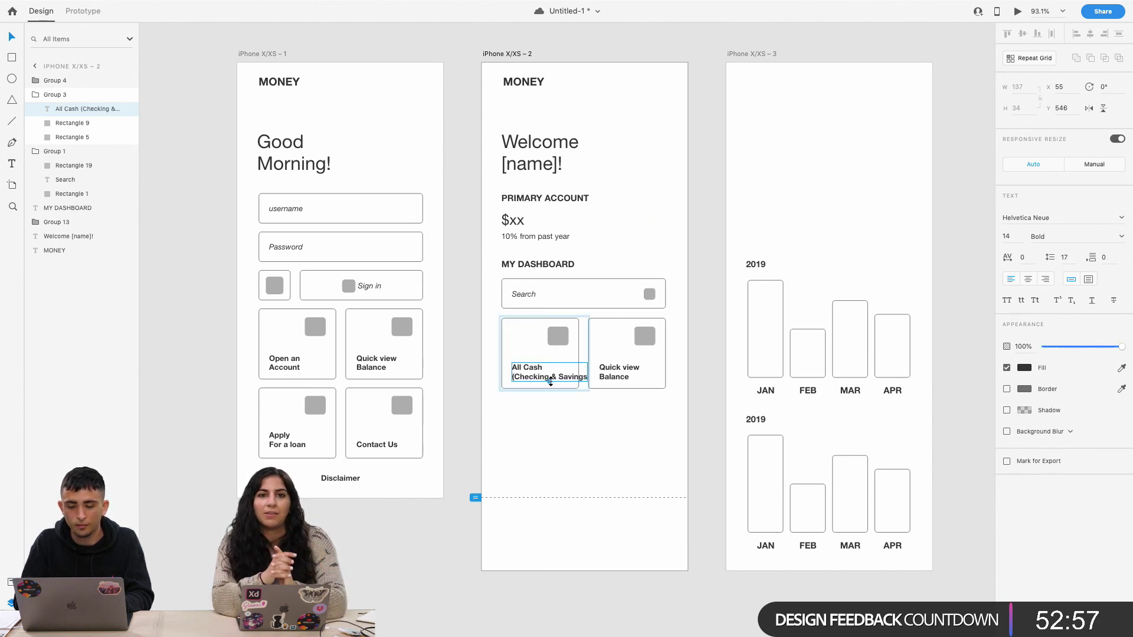
Shorten the second line of the All Cash card's label to "(Checkings)"
{"action": "double_click", "coordinate": [557, 381]}
{"action": "left_click", "coordinate": [557, 381]}
{"action": "key", "text": "shift+End"}
{"action": "key", "text": "BackSpace"}
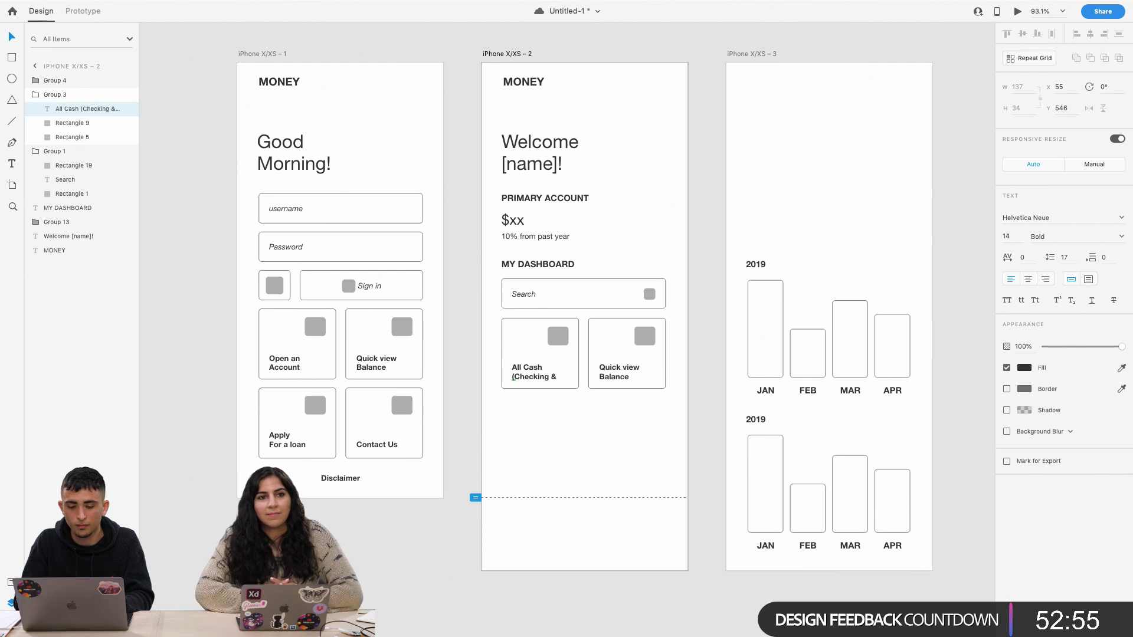
{"action": "left_click", "coordinate": [515, 377]}
{"action": "key", "text": "BackSpace"}
{"action": "left_click_drag", "start_coordinate": [545, 371], "coordinate": [512, 368]}
{"action": "double_click", "coordinate": [522, 378]}
{"action": "left_click", "coordinate": [513, 378]}
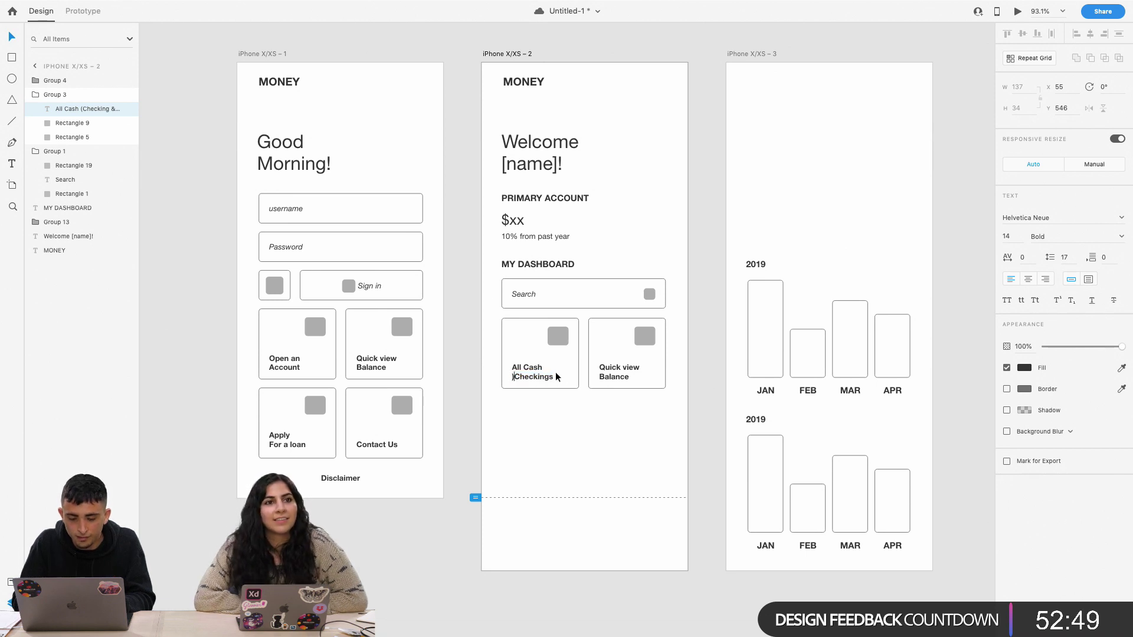
{"action": "type", "text": "("}
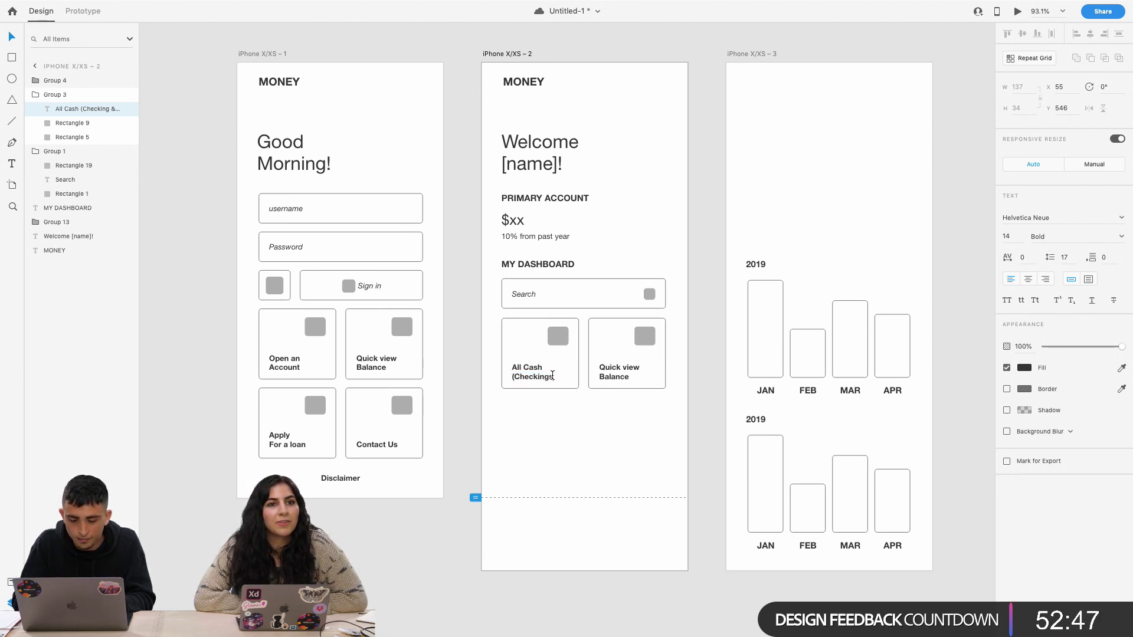
Replace the "Quick view Balance" label on the second artboard's card with "July Income" and lower it to Y 561
{"action": "double_click", "coordinate": [611, 380]}
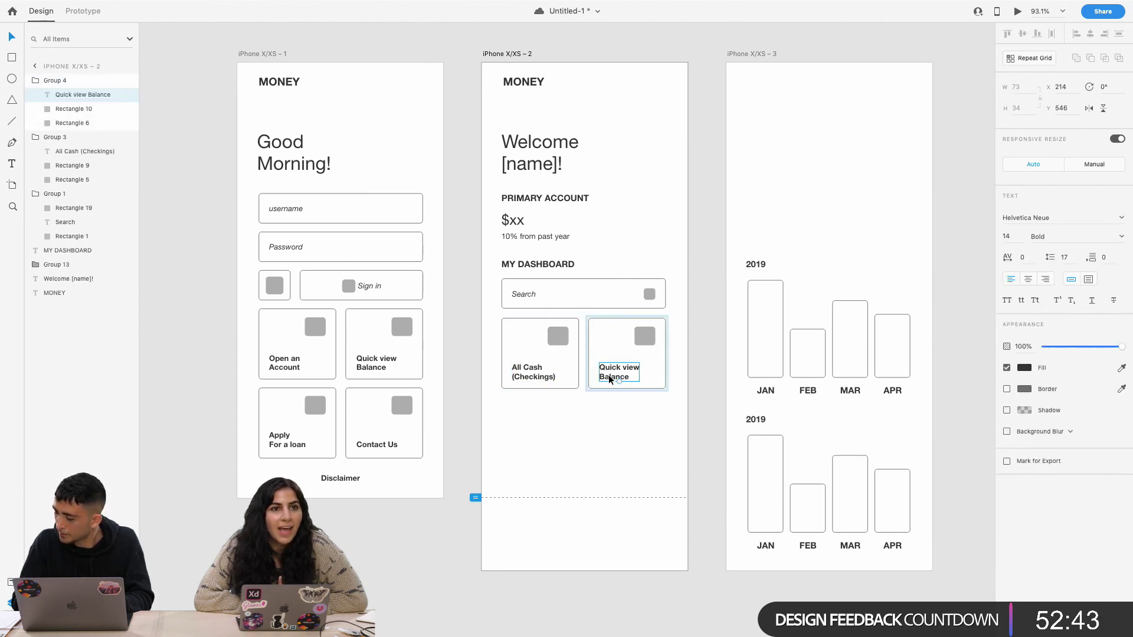
{"action": "double_click", "coordinate": [611, 379]}
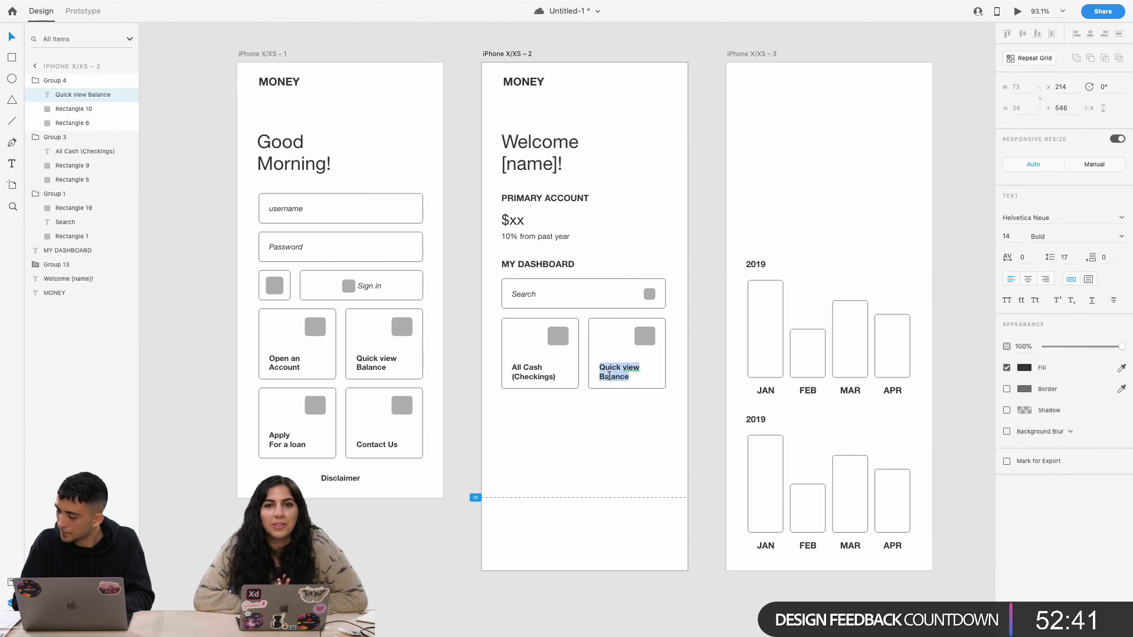
{"action": "type", "text": "July Income"}
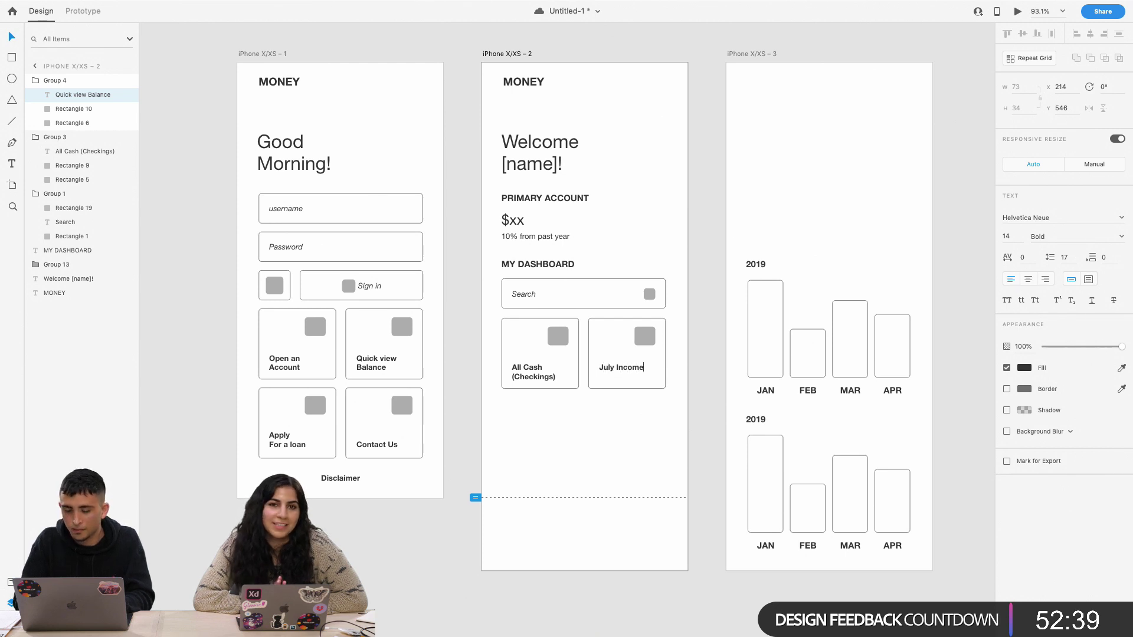
{"action": "key", "text": "Escape"}
{"action": "left_click_drag", "start_coordinate": [608, 367], "coordinate": [608, 378]}
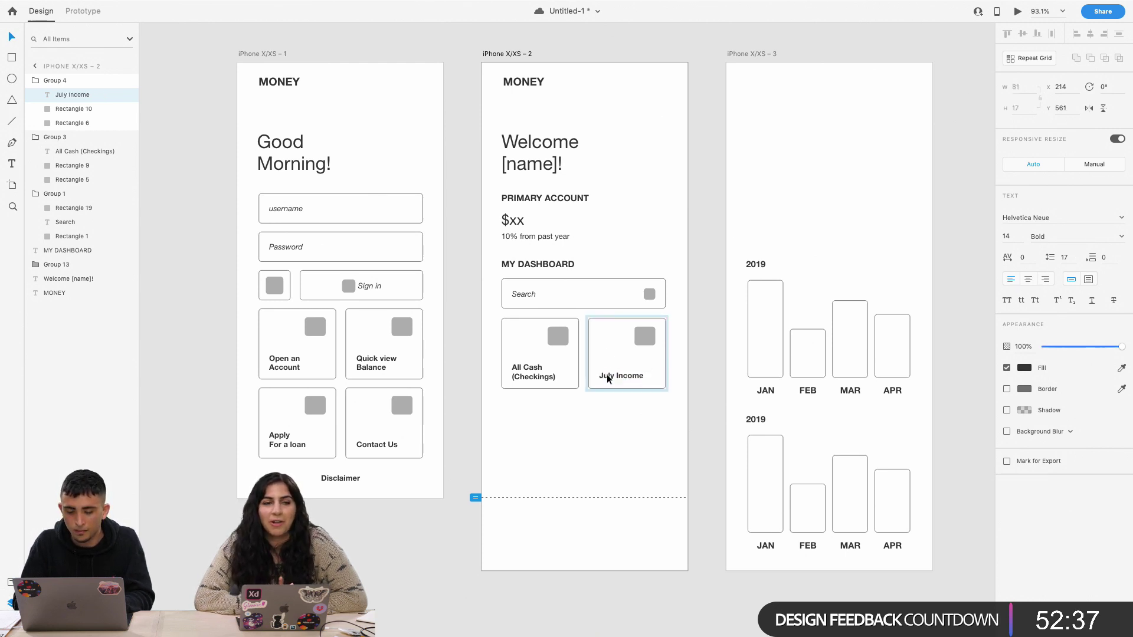
{"action": "left_click", "coordinate": [562, 405]}
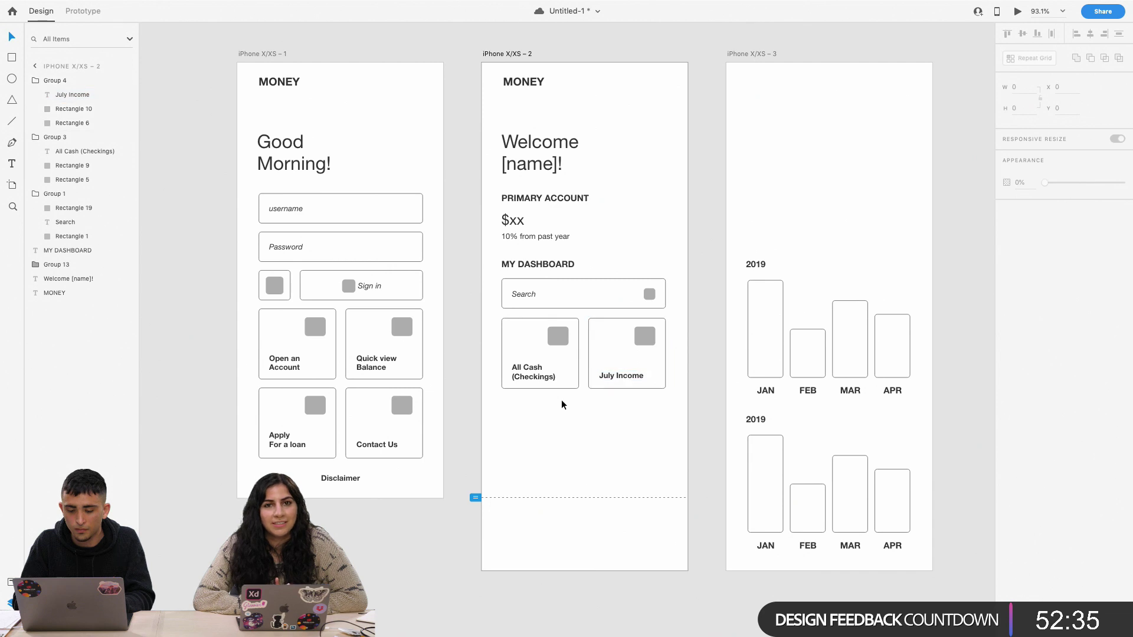
Add a bold 16-point "$XX" text beside the grey square inside the All Cash card
{"action": "left_click", "coordinate": [540, 369]}
{"action": "left_click", "coordinate": [604, 376]}
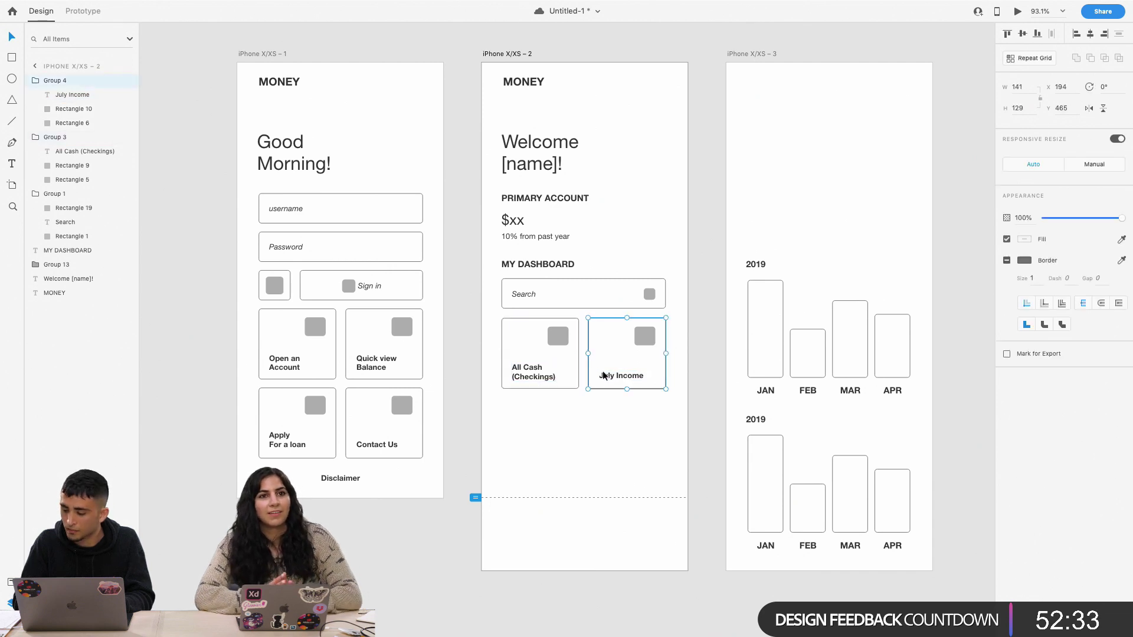
{"action": "left_click", "coordinate": [566, 345]}
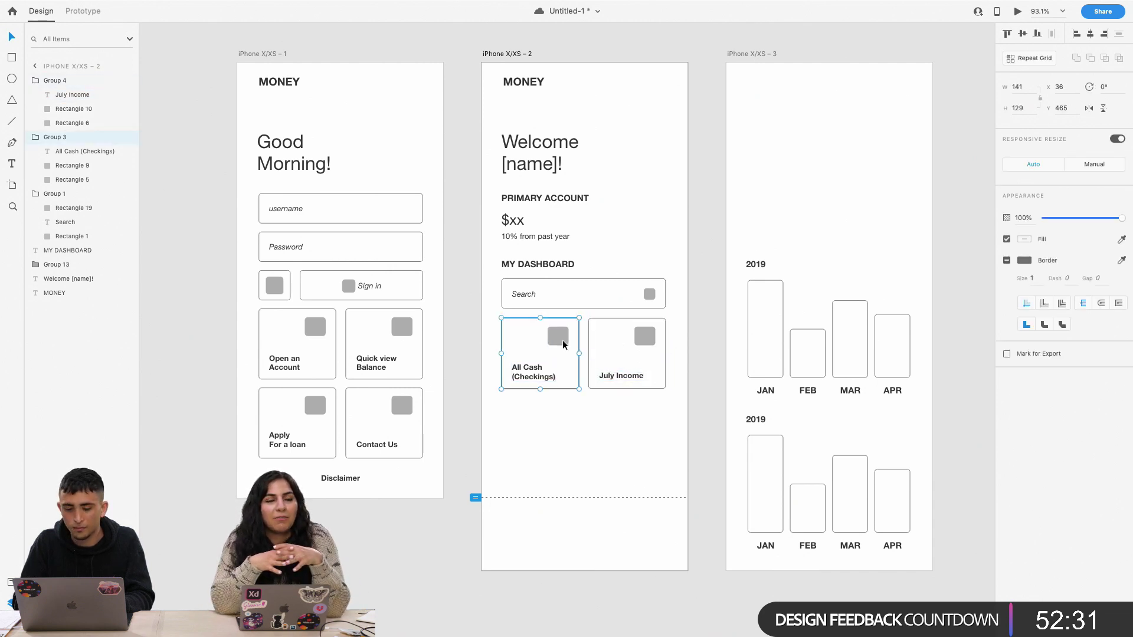
{"action": "double_click", "coordinate": [562, 342]}
{"action": "left_click", "coordinate": [12, 164]}
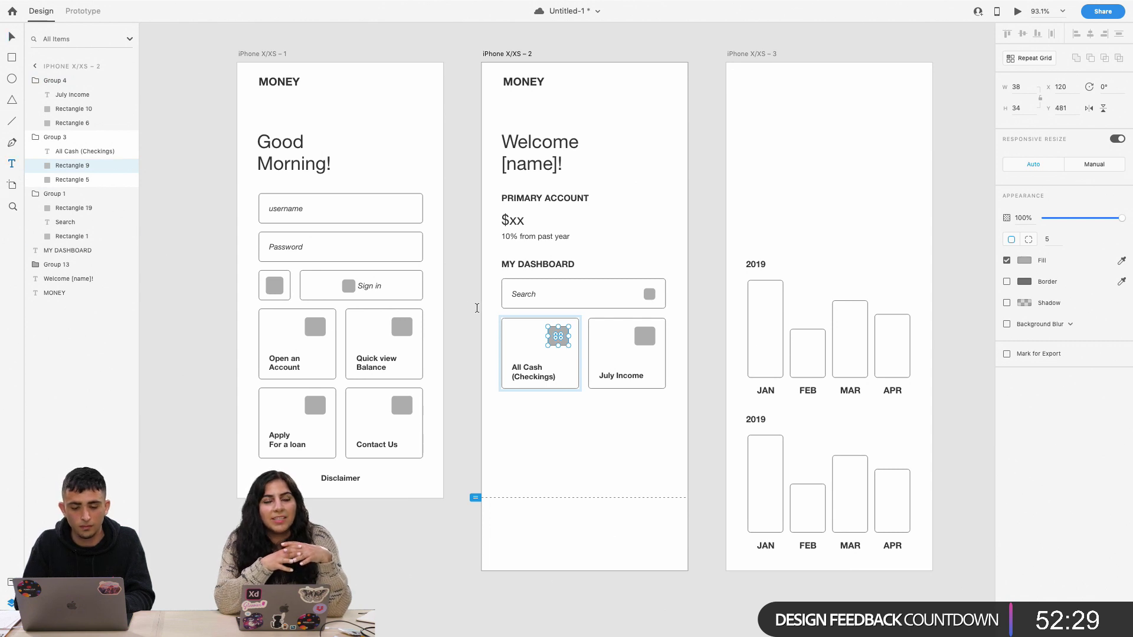
{"action": "left_click", "coordinate": [525, 337]}
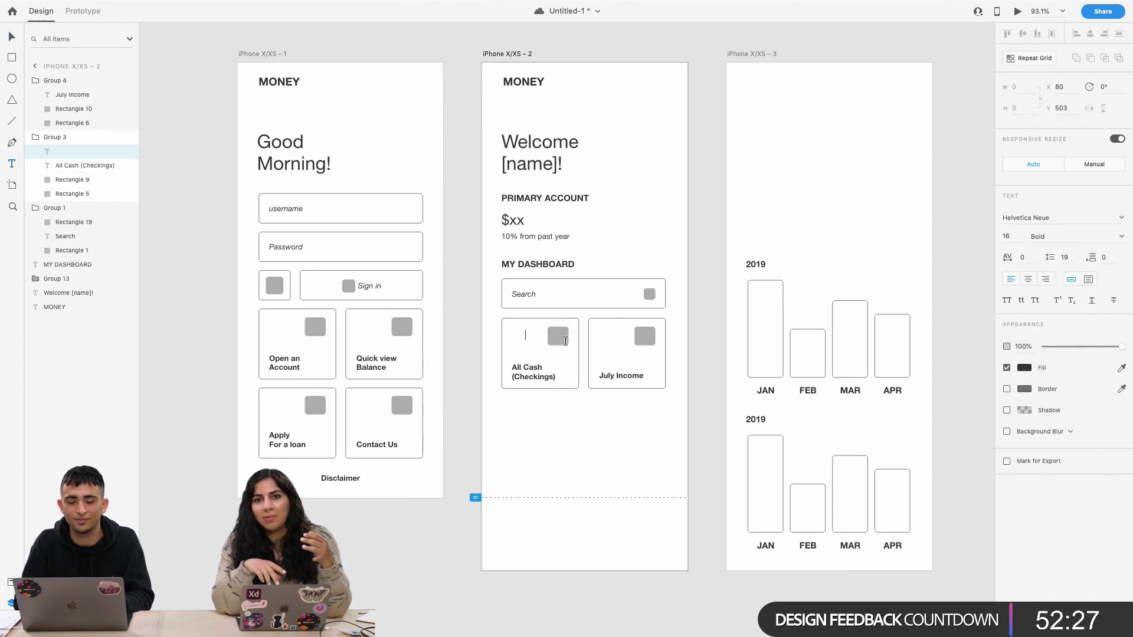
{"action": "type", "text": "$XX"}
{"action": "key", "text": "super+a"}
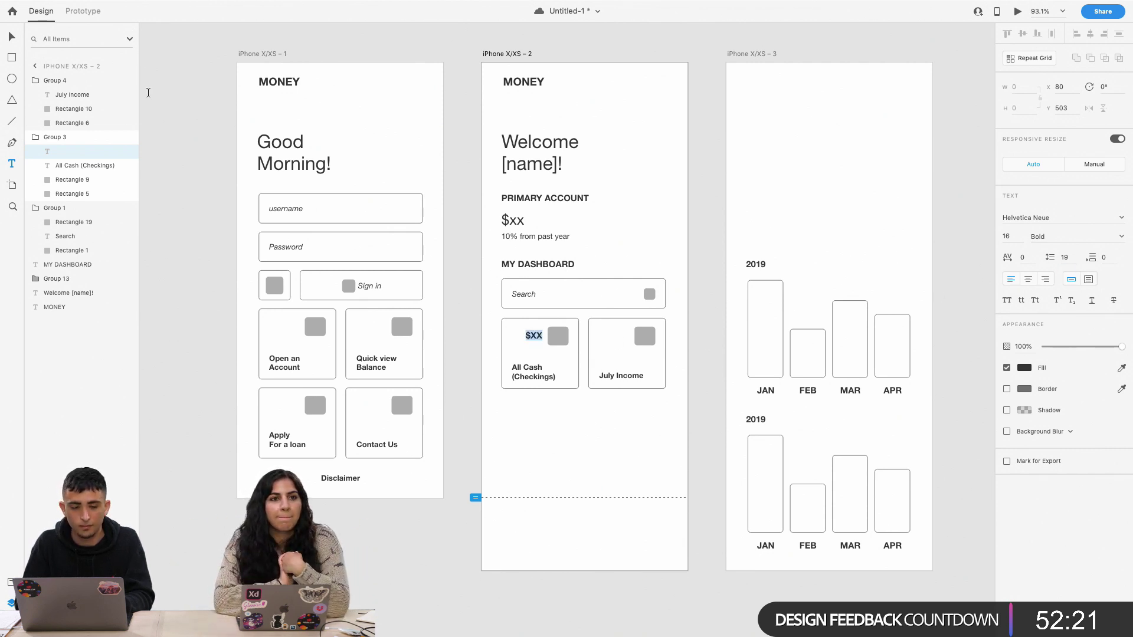
{"action": "left_click", "coordinate": [11, 37]}
Delete the All Cash card's grey square and move the "$XX" text into its place at X 124, Y 487
{"action": "left_click", "coordinate": [562, 338]}
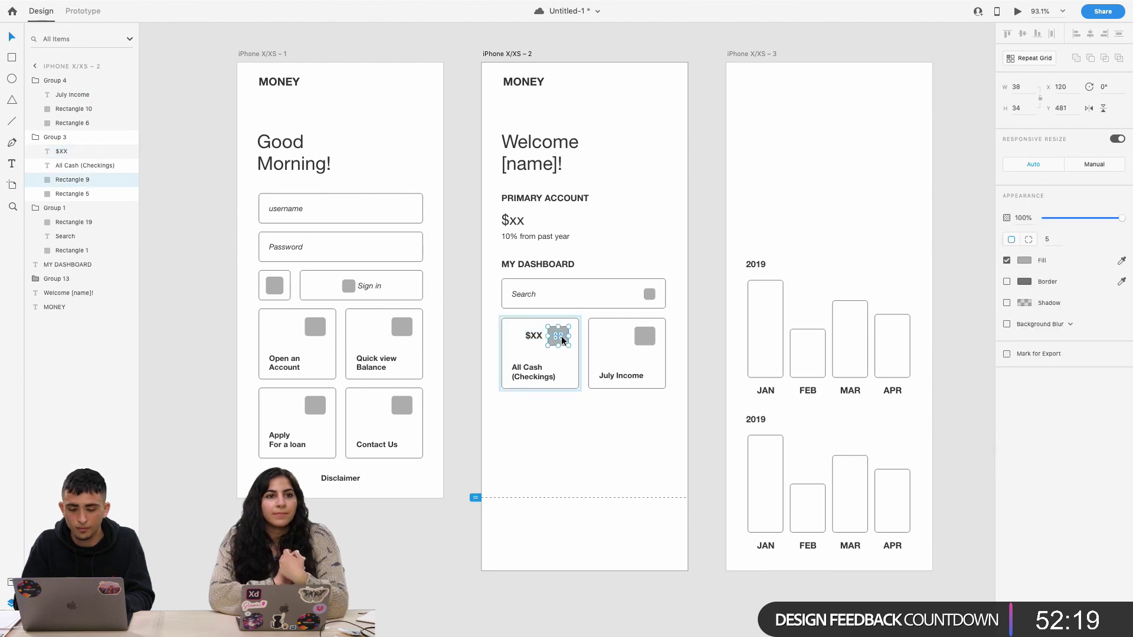
{"action": "key", "text": "Delete"}
{"action": "left_click_drag", "start_coordinate": [536, 335], "coordinate": [561, 340]}
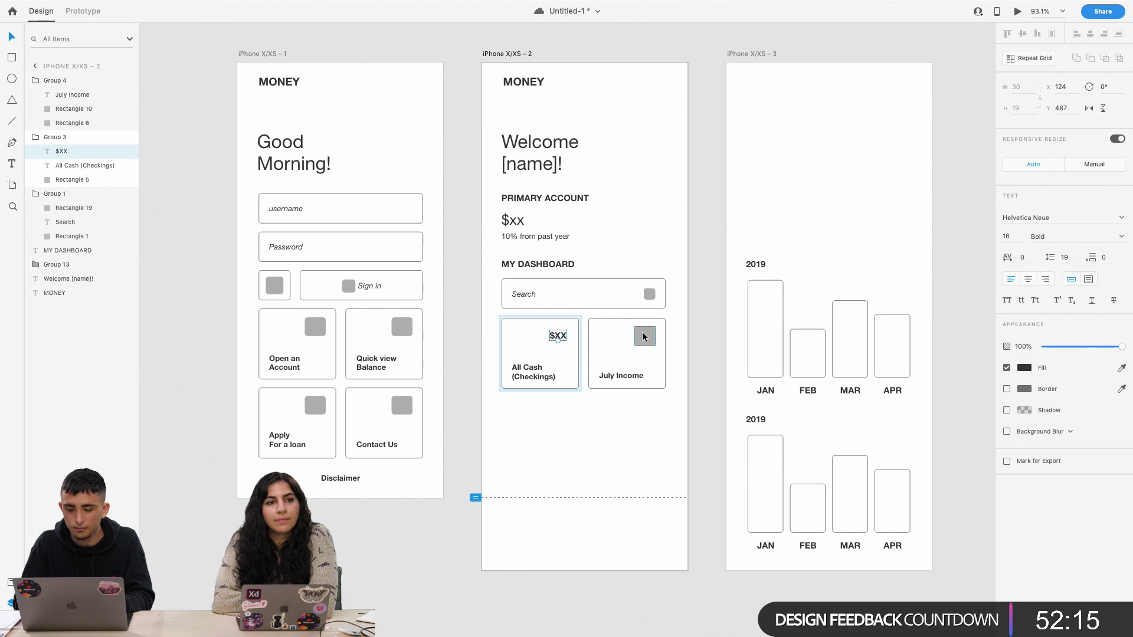
Delete the July Income card's grey square and put a copy of the "$XX" text there, level with the All Cash amount
{"action": "left_click", "coordinate": [642, 332]}
{"action": "key", "text": "Delete"}
{"action": "left_click_drag", "start_coordinate": [558, 335], "coordinate": [647, 339]}
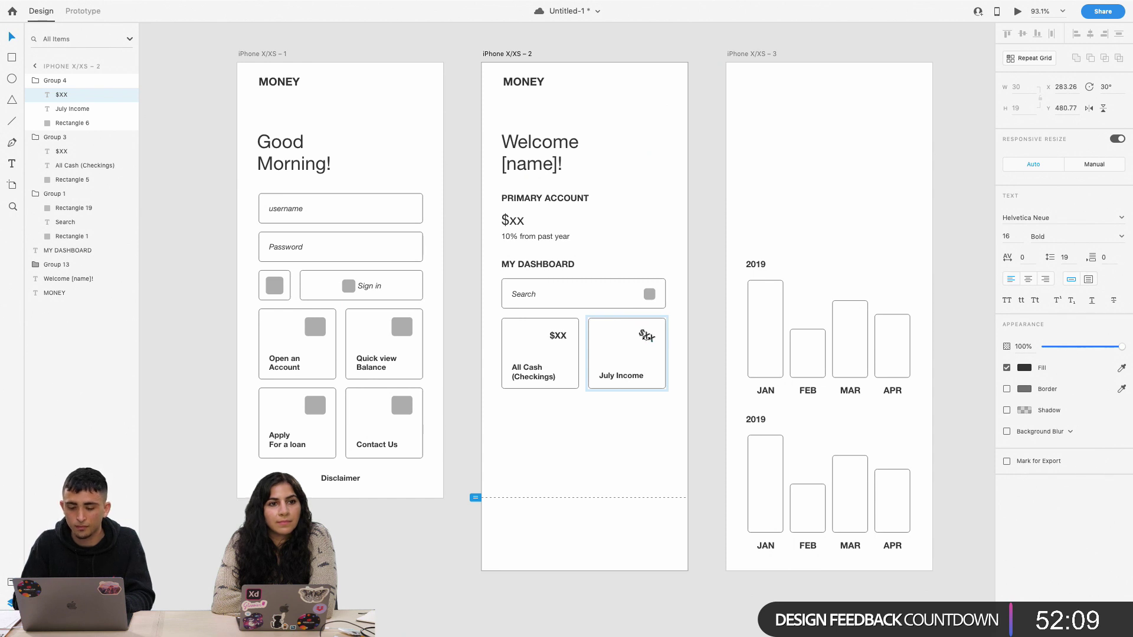
{"action": "key", "text": "Left"}
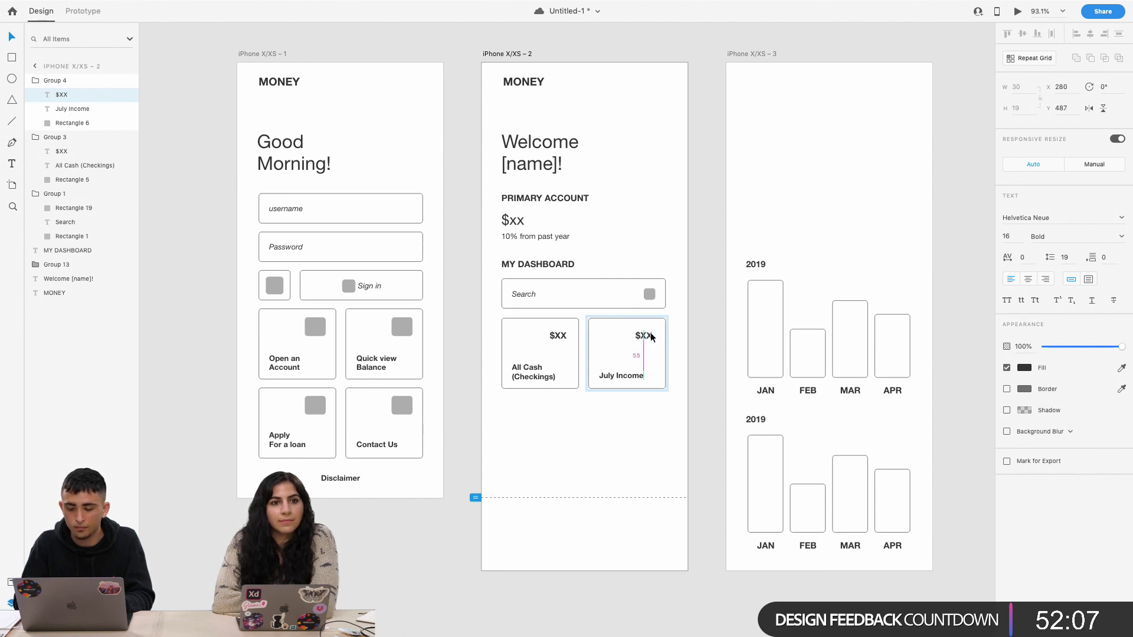
{"action": "key", "text": "Escape"}
{"action": "key", "text": "super+g"}
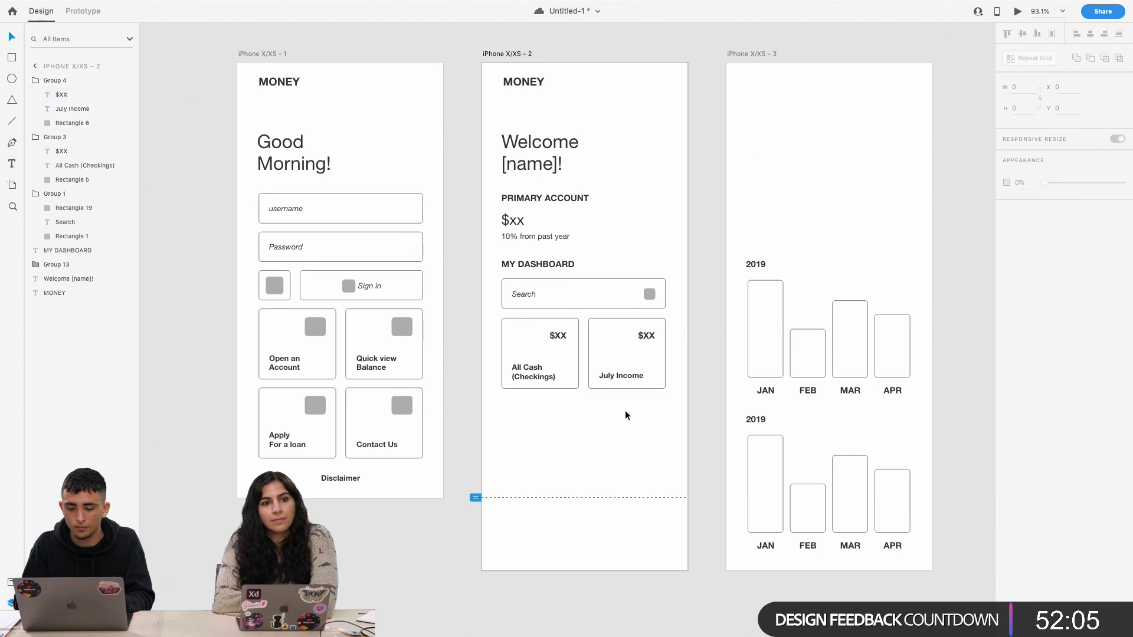
Duplicate the July Income card below the All Cash (Checkings) card and relabel the copy "Apply for a loan" on two lines
{"action": "left_click_drag", "start_coordinate": [642, 361], "coordinate": [555, 439]}
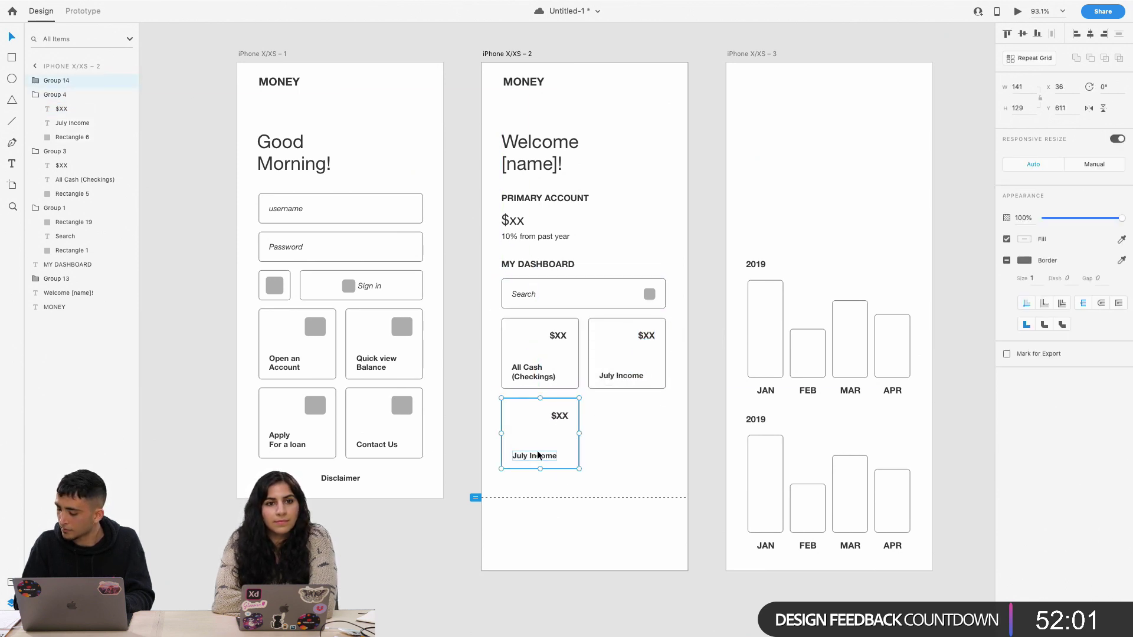
{"action": "double_click", "coordinate": [526, 455]}
{"action": "type", "text": "Apply for a loan"}
{"action": "left_click", "coordinate": [550, 455]}
{"action": "key", "text": "Return"}
{"action": "key", "text": "Escape"}
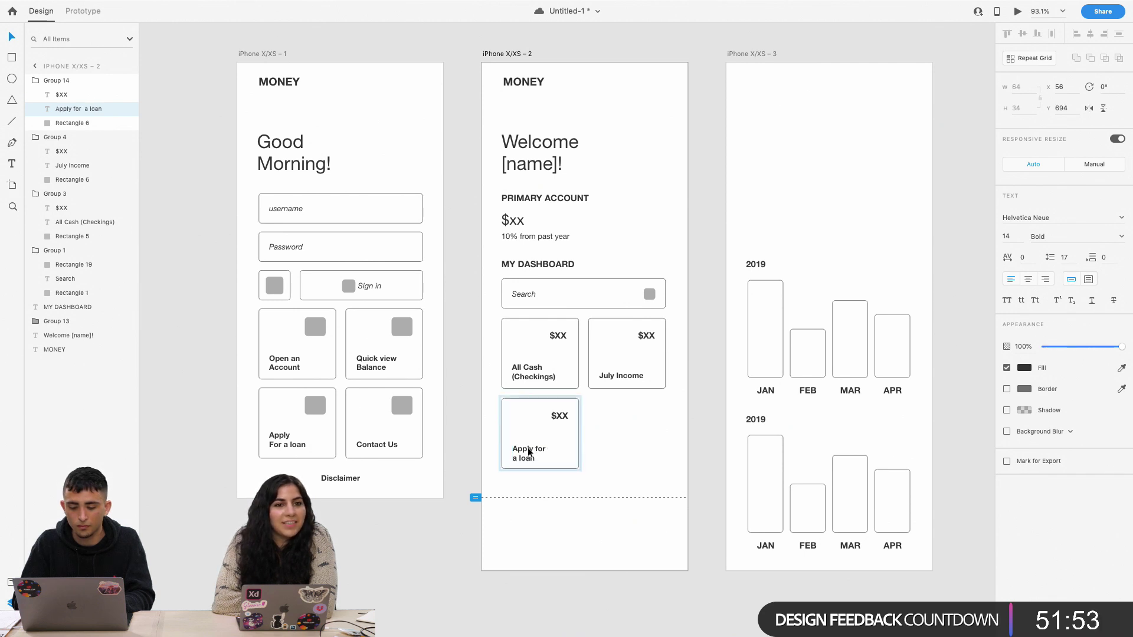
Duplicate the Apply for a loan card into the empty space beneath the July Income card, completing the second row
{"action": "left_click", "coordinate": [631, 425]}
{"action": "left_click", "coordinate": [562, 431]}
{"action": "key", "text": "ctrl+d"}
{"action": "left_click_drag", "start_coordinate": [557, 431], "coordinate": [615, 429]}
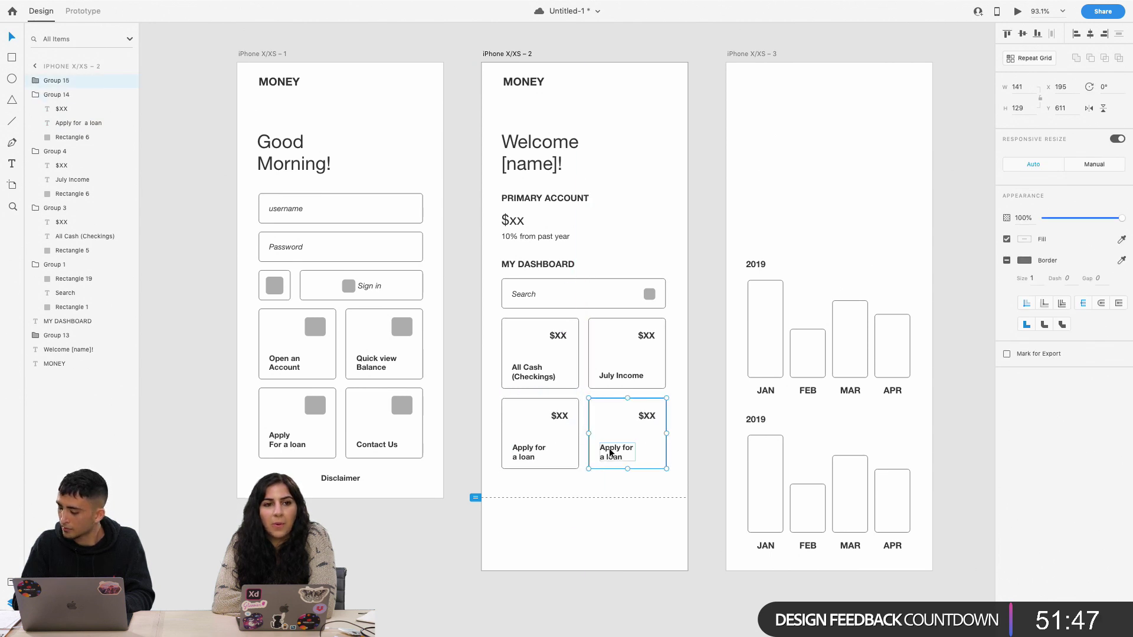
Relabel the new card beneath July Income "Contact us"
{"action": "double_click", "coordinate": [608, 448]}
{"action": "double_click", "coordinate": [611, 448]}
{"action": "type", "text": "Contact B"}
{"action": "key", "text": "BackSpace"}
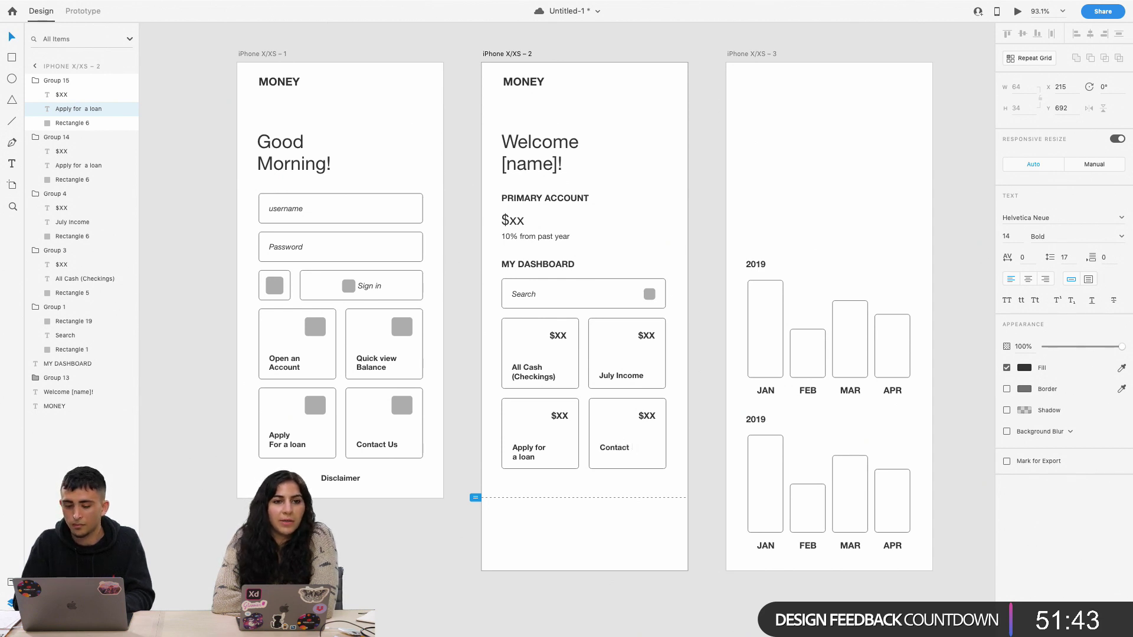
{"action": "type", "text": "us"}
{"action": "key", "text": "Escape"}
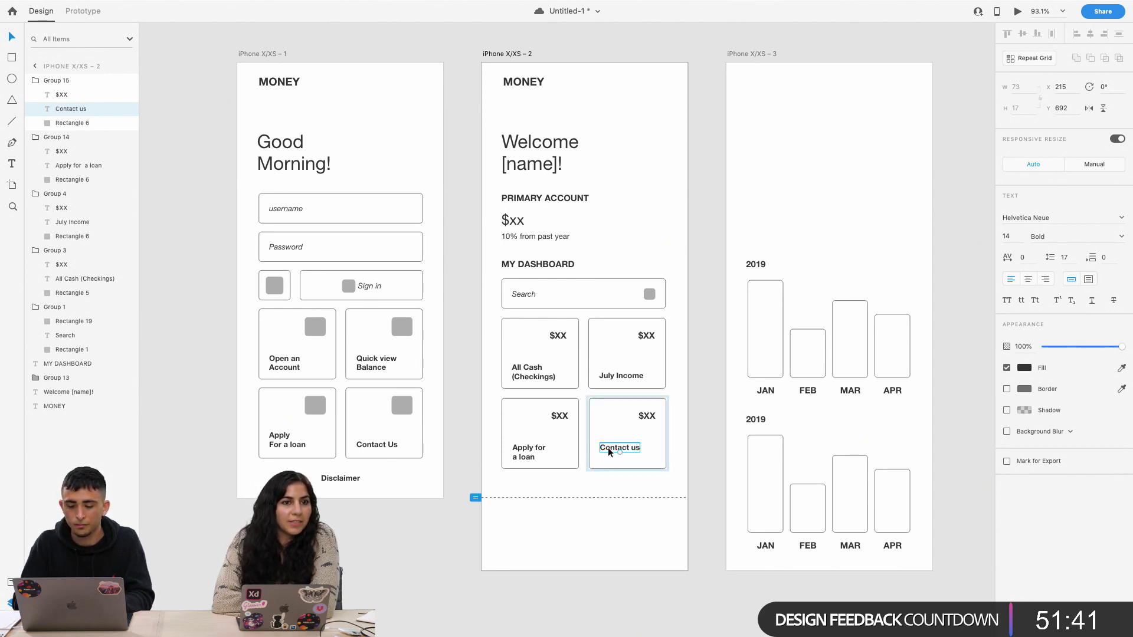
Lower the new card's label to line up with the neighbouring label's second line and change its text to "Credit cards"
{"action": "key", "text": "Down"}
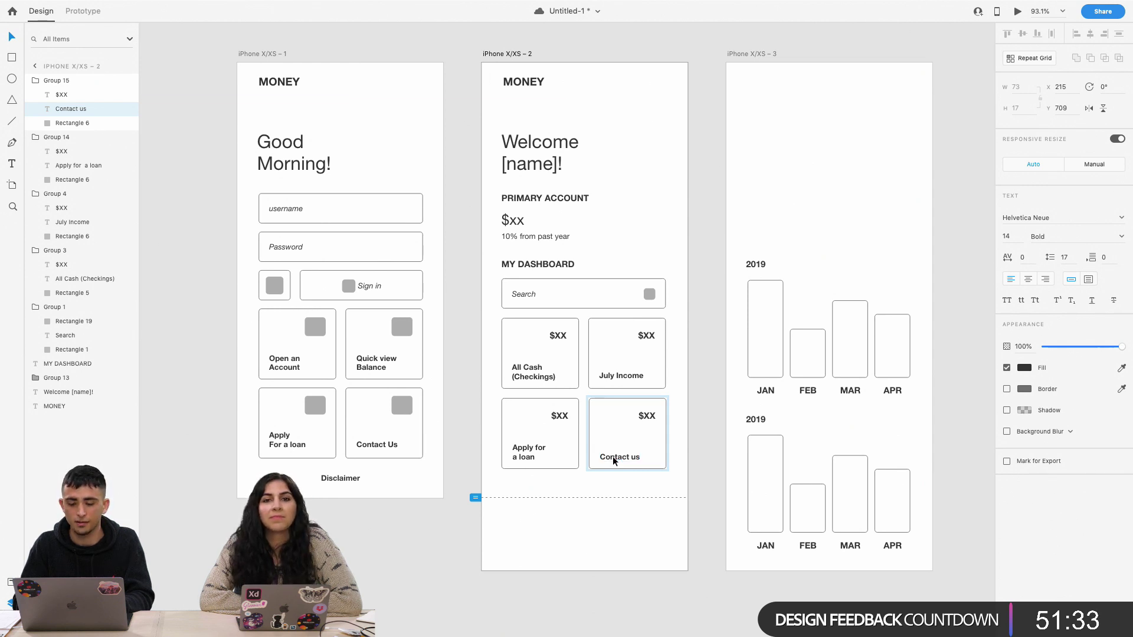
{"action": "left_click", "coordinate": [620, 459]}
{"action": "left_click", "coordinate": [584, 503]}
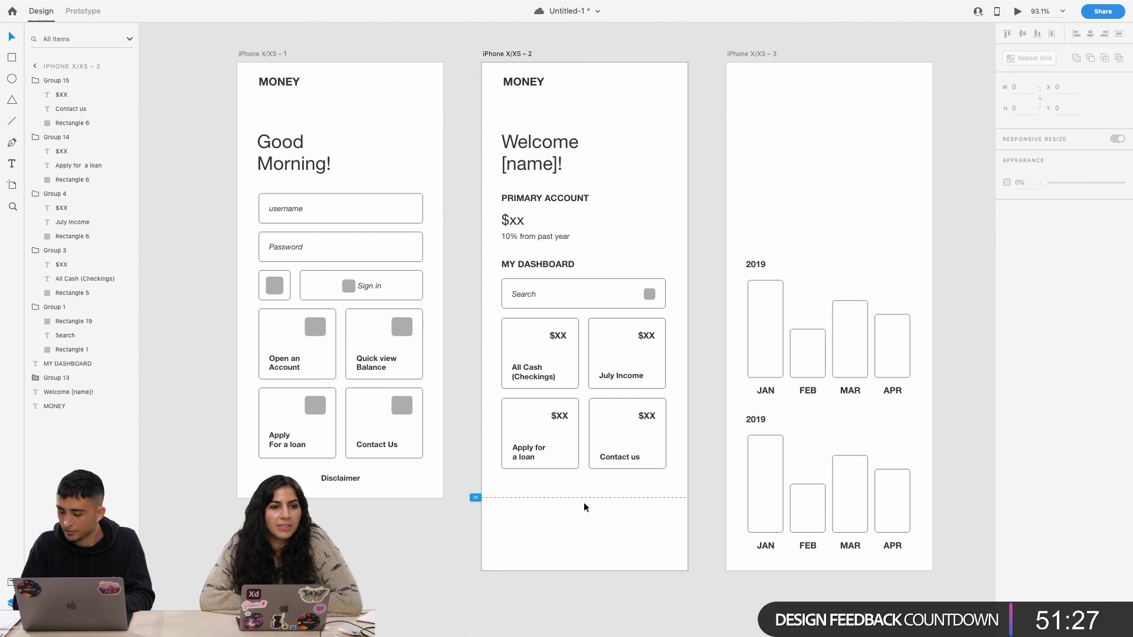
{"action": "double_click", "coordinate": [612, 455]}
{"action": "type", "text": "Credi"}
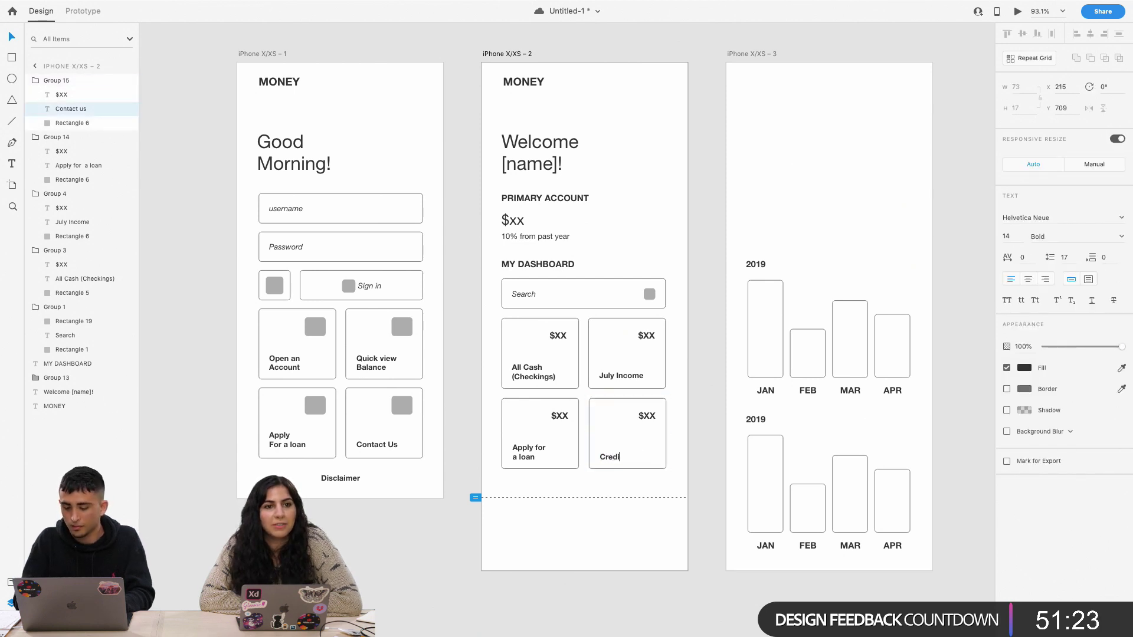
{"action": "type", "text": "t cards"}
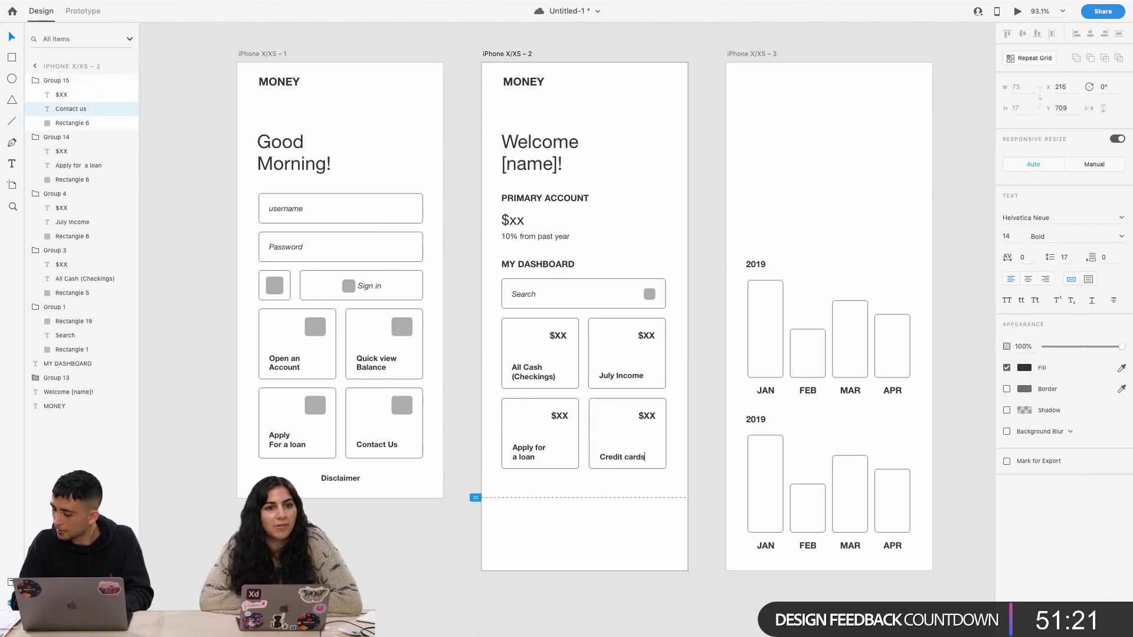
{"action": "left_click", "coordinate": [671, 423]}
{"action": "left_click", "coordinate": [654, 433]}
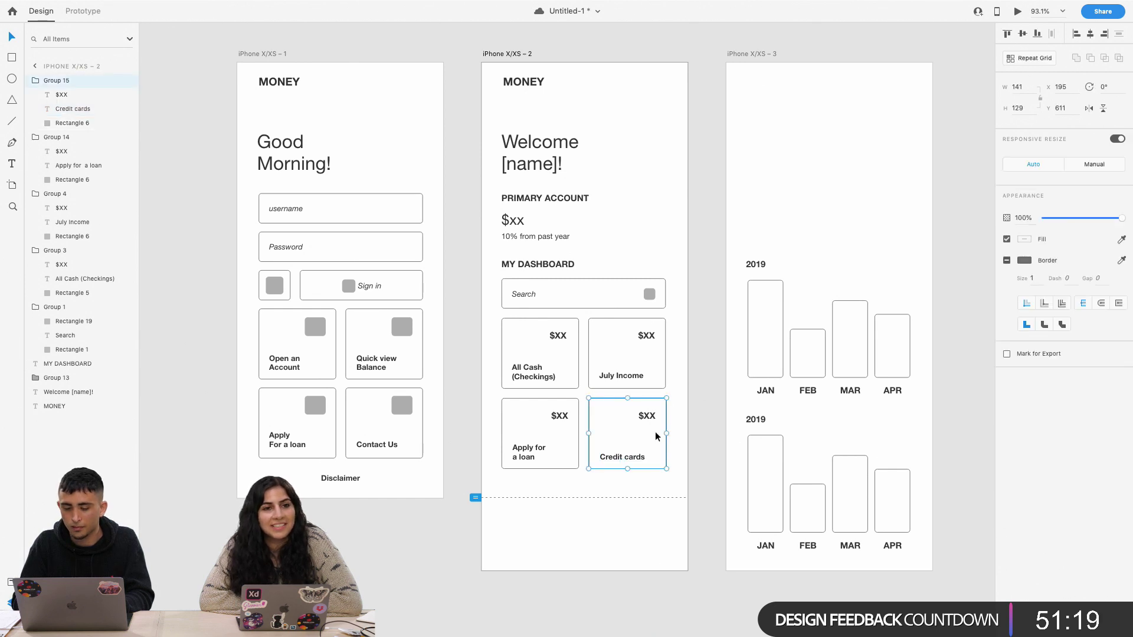
{"action": "left_click_drag", "start_coordinate": [637, 436], "coordinate": [553, 514]}
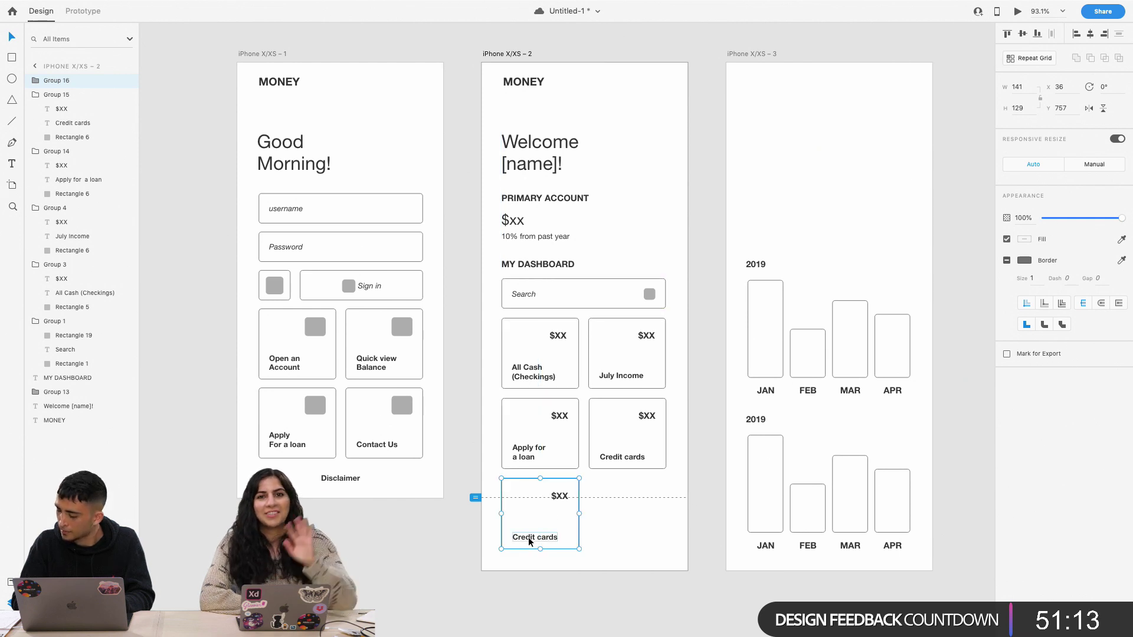
{"action": "double_click", "coordinate": [529, 537]}
{"action": "double_click", "coordinate": [529, 537]}
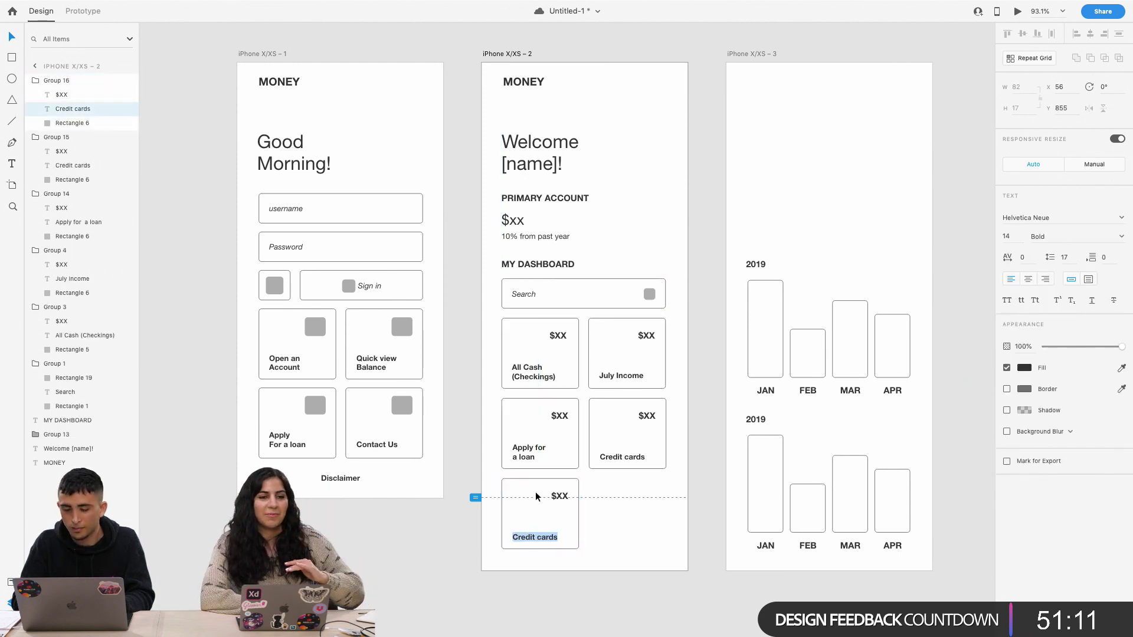
{"action": "left_click", "coordinate": [533, 461]}
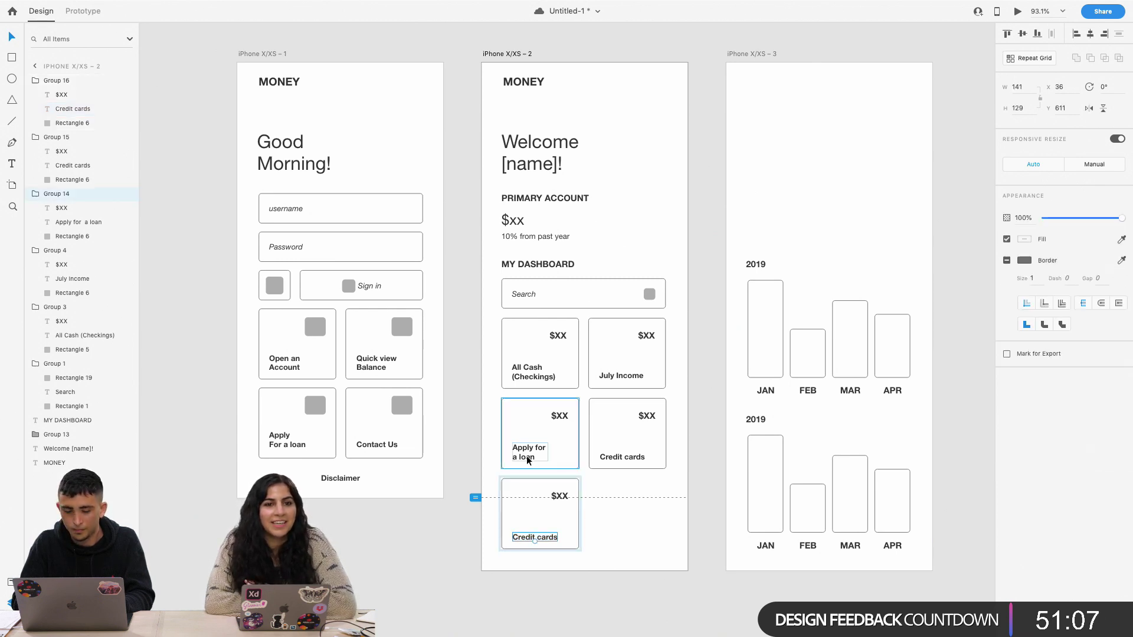
{"action": "double_click", "coordinate": [527, 457]}
{"action": "key", "text": "BackSpace"}
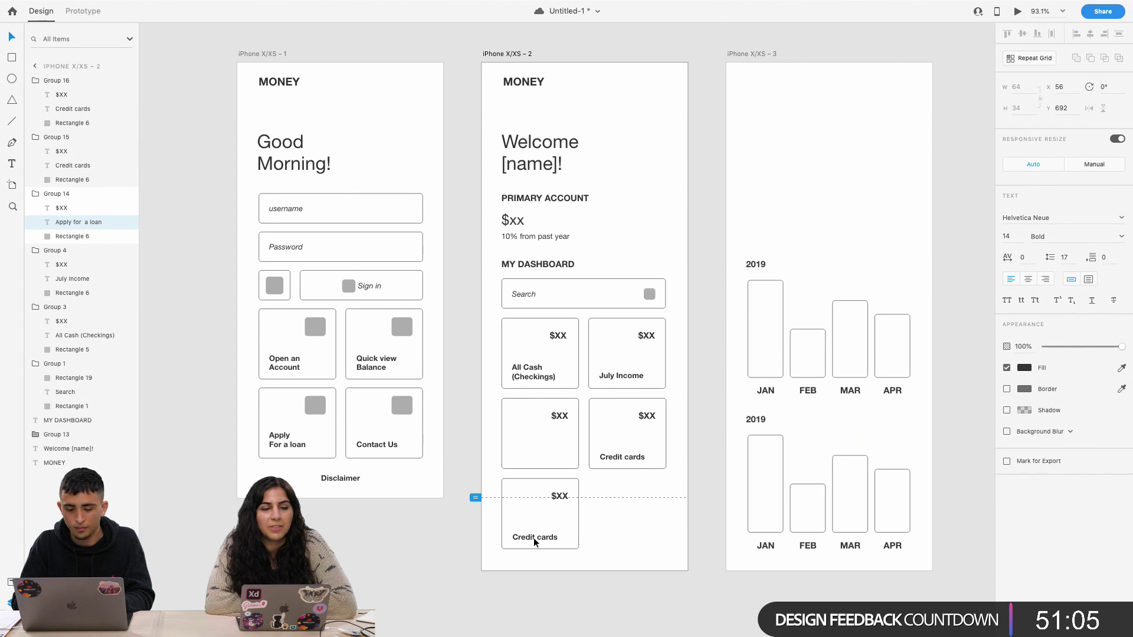
{"action": "key", "text": "super+z"}
{"action": "left_click", "coordinate": [586, 471]}
{"action": "left_click", "coordinate": [565, 496]}
{"action": "key", "text": "super+z"}
Duplicate the Apply for a loan card twice to form a third row of dashboard cards, and save the document
{"action": "left_click_drag", "start_coordinate": [553, 434], "coordinate": [619, 505]}
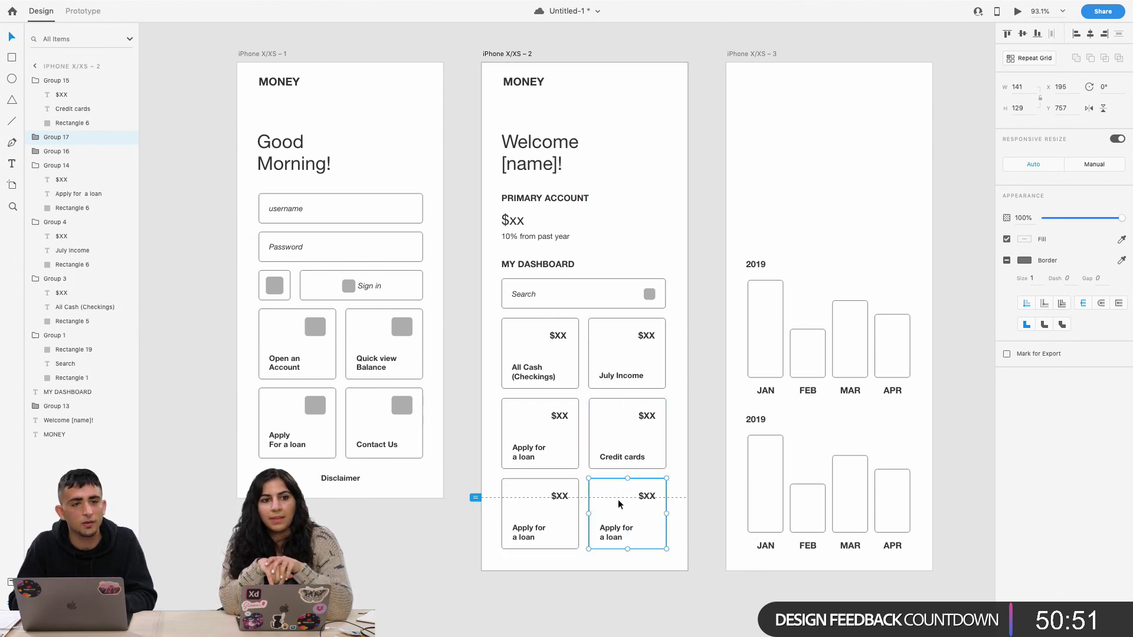
{"action": "key", "text": "ctrl+s"}
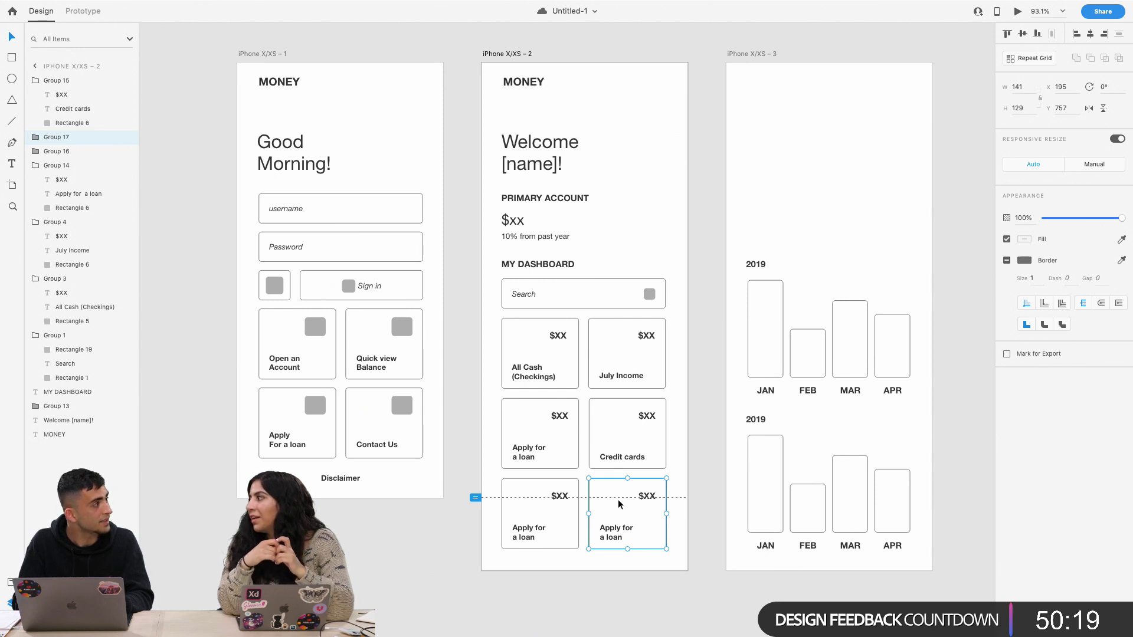
Relabel the Apply for a loan card in the second row "July Expenses"
{"action": "left_click", "coordinate": [496, 484]}
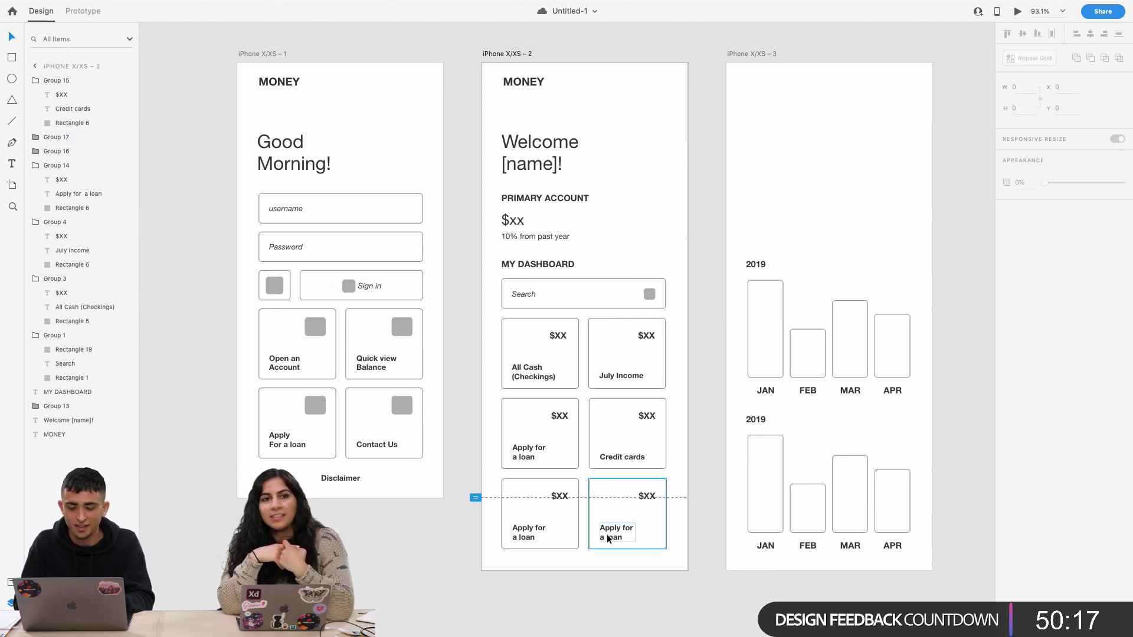
{"action": "left_click", "coordinate": [515, 531]}
{"action": "double_click", "coordinate": [519, 533]}
{"action": "double_click", "coordinate": [525, 534]}
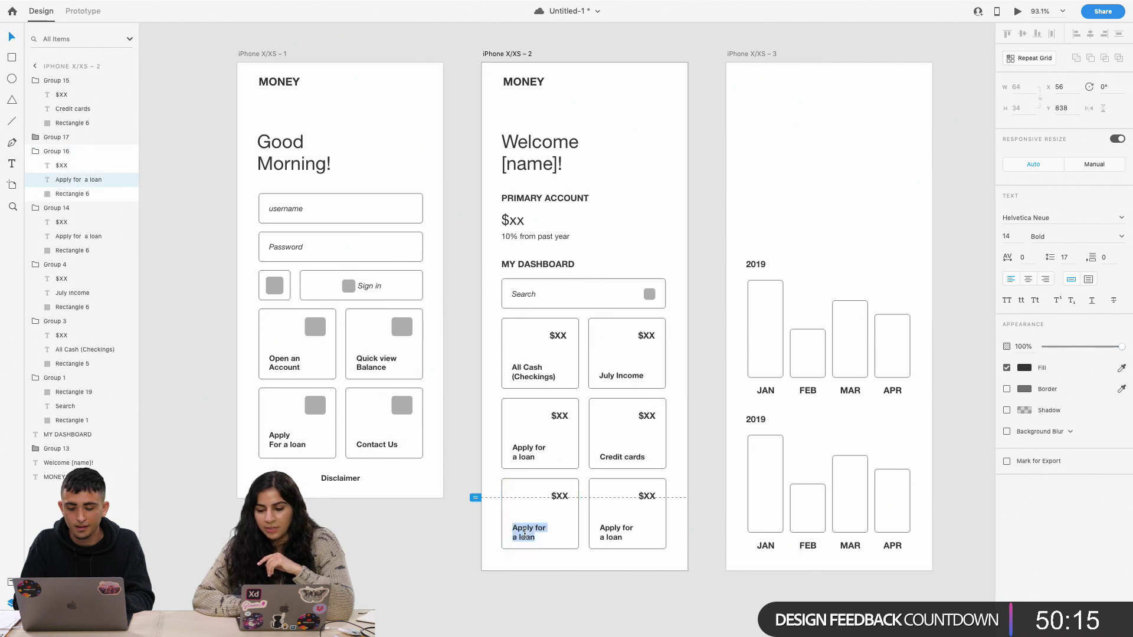
{"action": "double_click", "coordinate": [524, 456]}
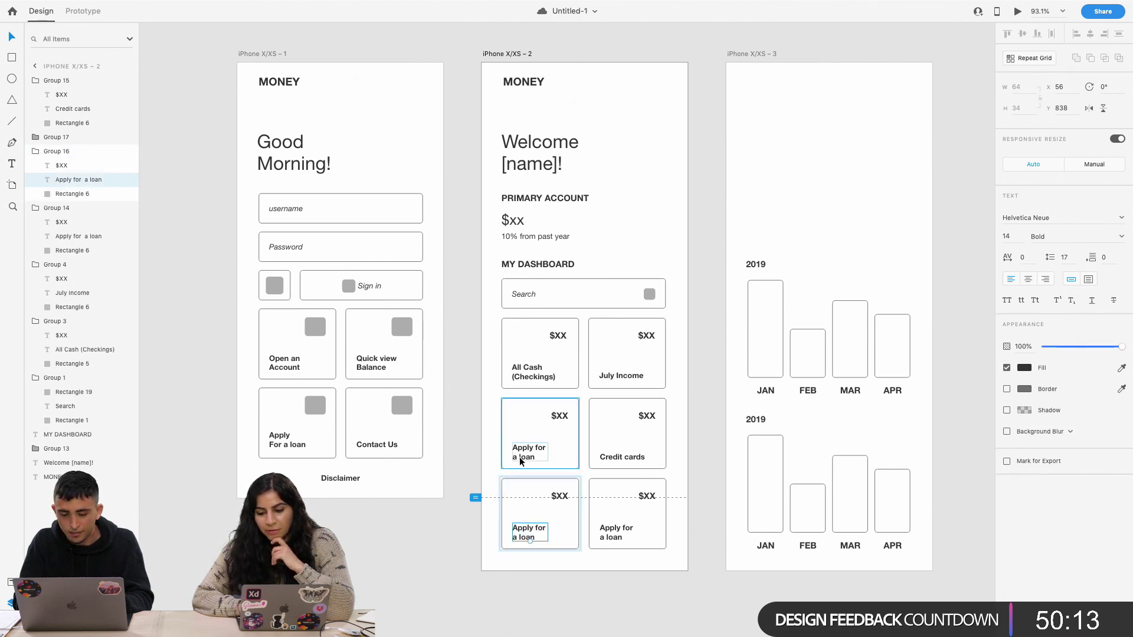
{"action": "double_click", "coordinate": [525, 455]}
{"action": "type", "text": "J"}
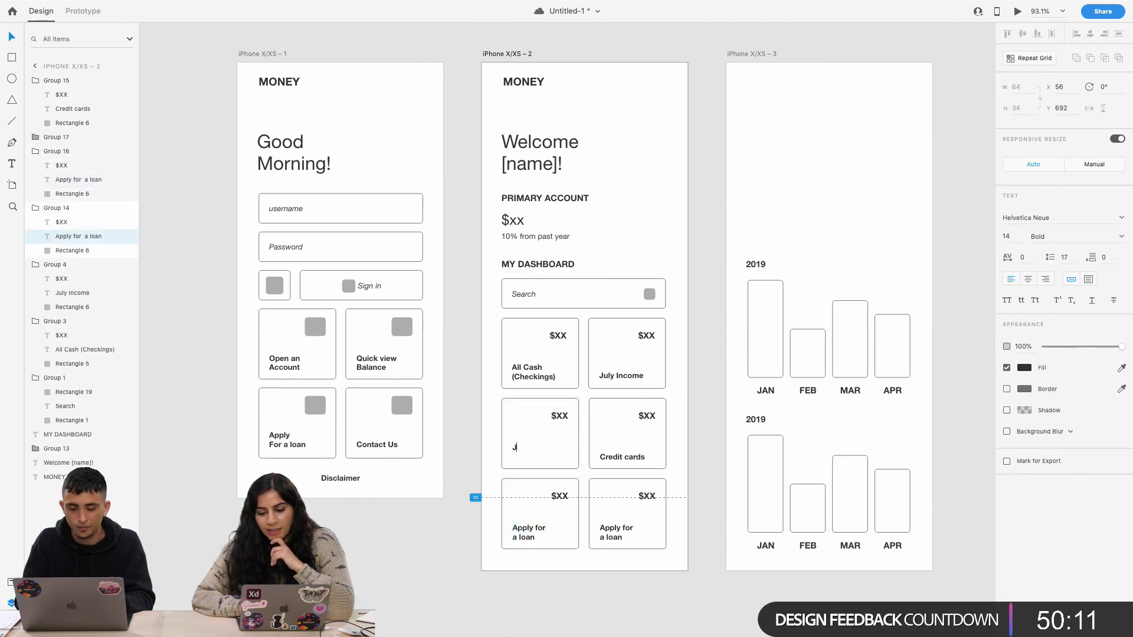
{"action": "type", "text": "uly Expenses"}
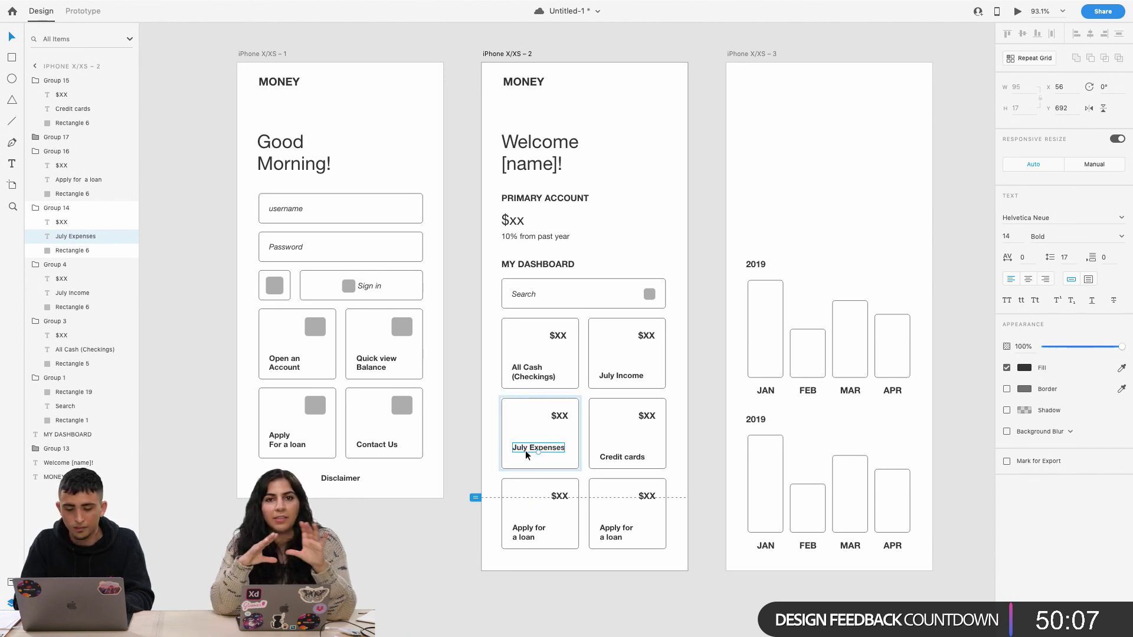
Lower the July Expenses label to line up with the Credit cards label, and save the document
{"action": "key", "text": "Escape"}
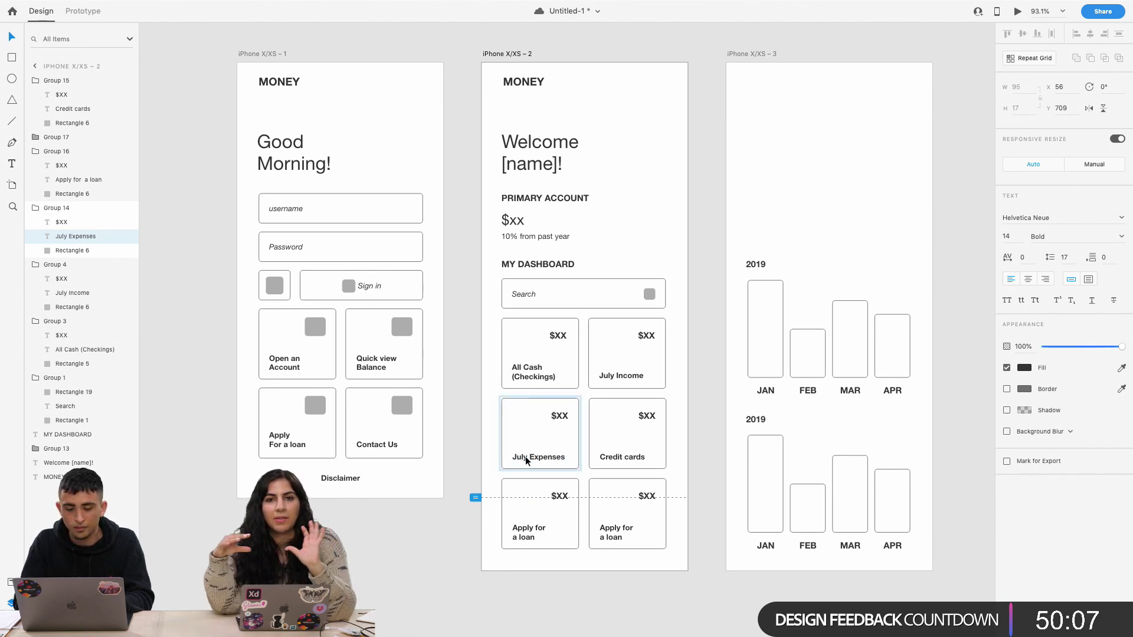
{"action": "left_click", "coordinate": [611, 461]}
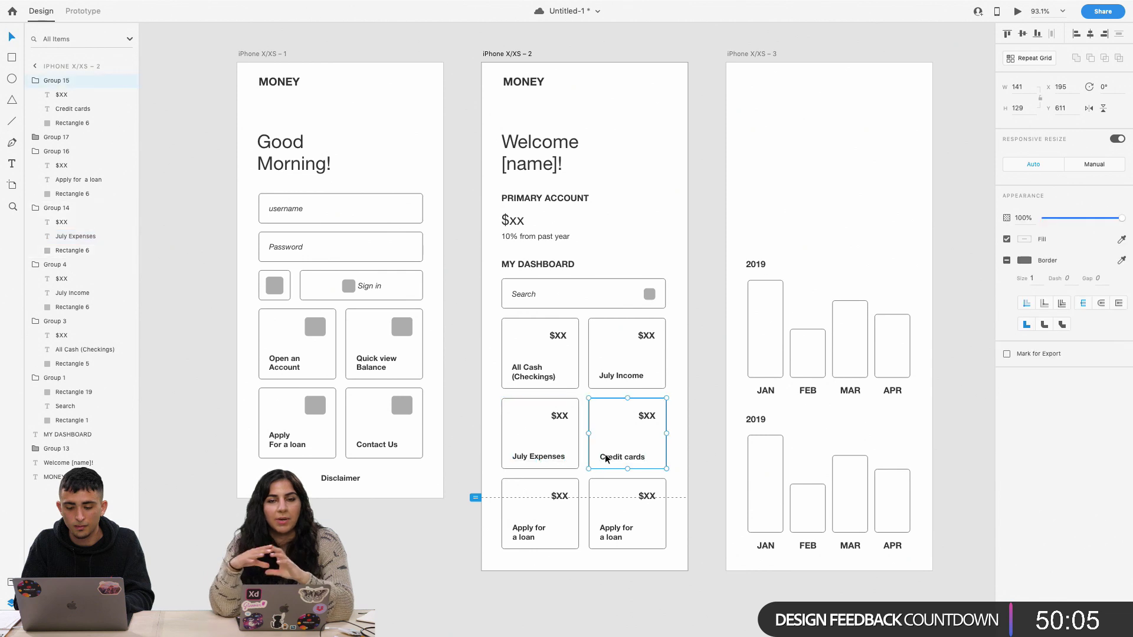
{"action": "left_click", "coordinate": [582, 457]}
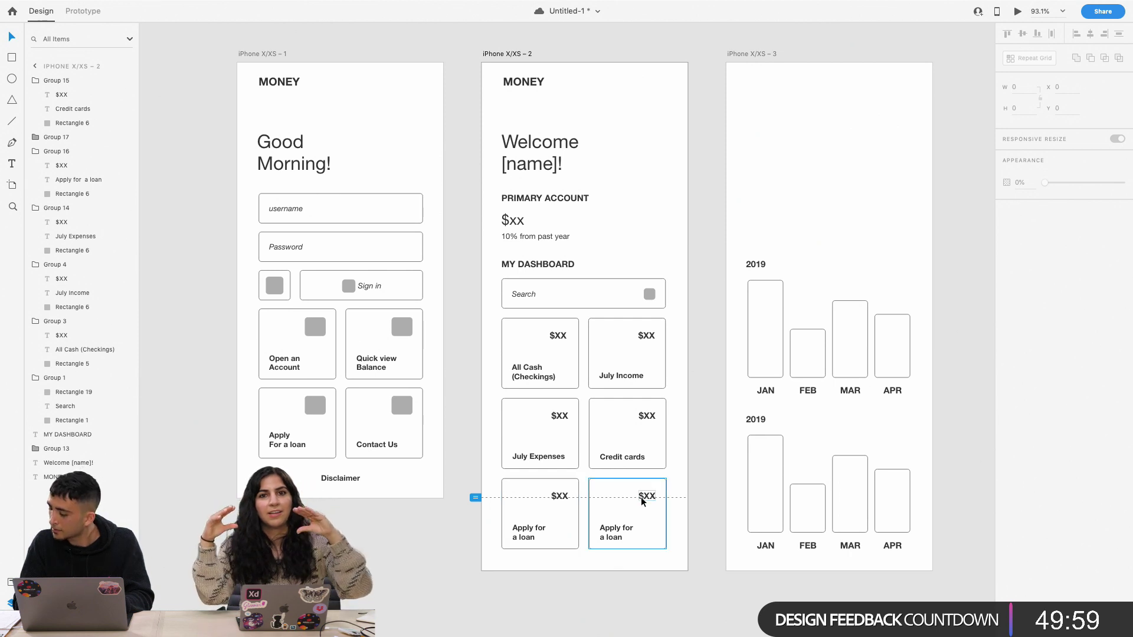
{"action": "key", "text": "super+s"}
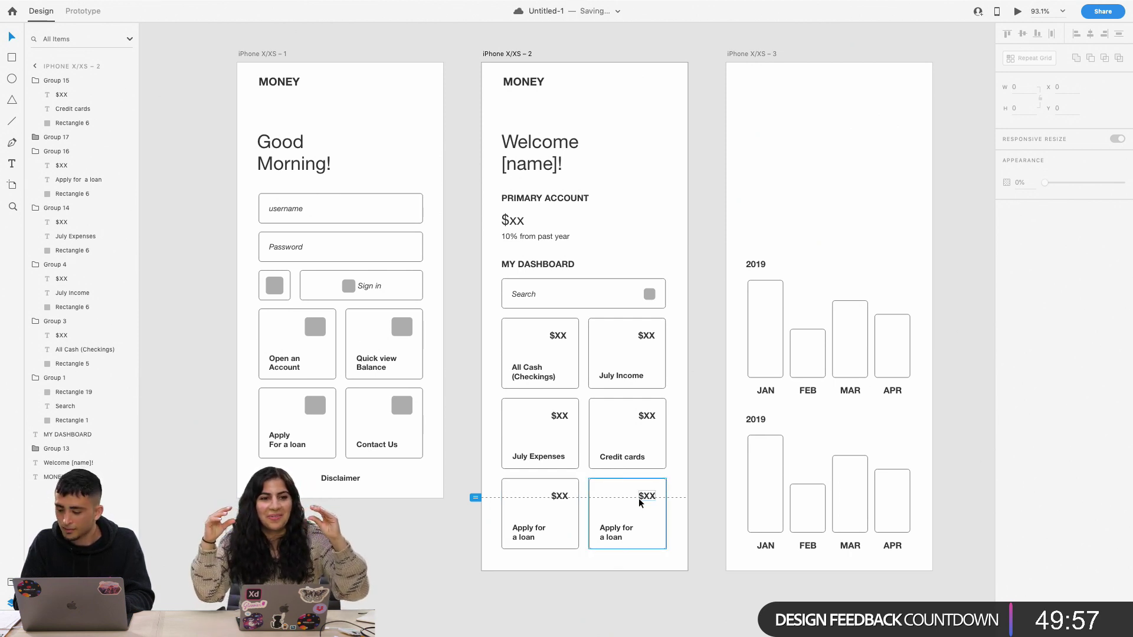
Relabel the third-row card beneath Credit cards "More" and lower the label towards the card's bottom edge
{"action": "double_click", "coordinate": [614, 532]}
{"action": "left_click_drag", "start_coordinate": [600, 528], "coordinate": [601, 537]}
{"action": "type", "text": "More"}
{"action": "key", "text": "super+a"}
{"action": "type", "text": "More"}
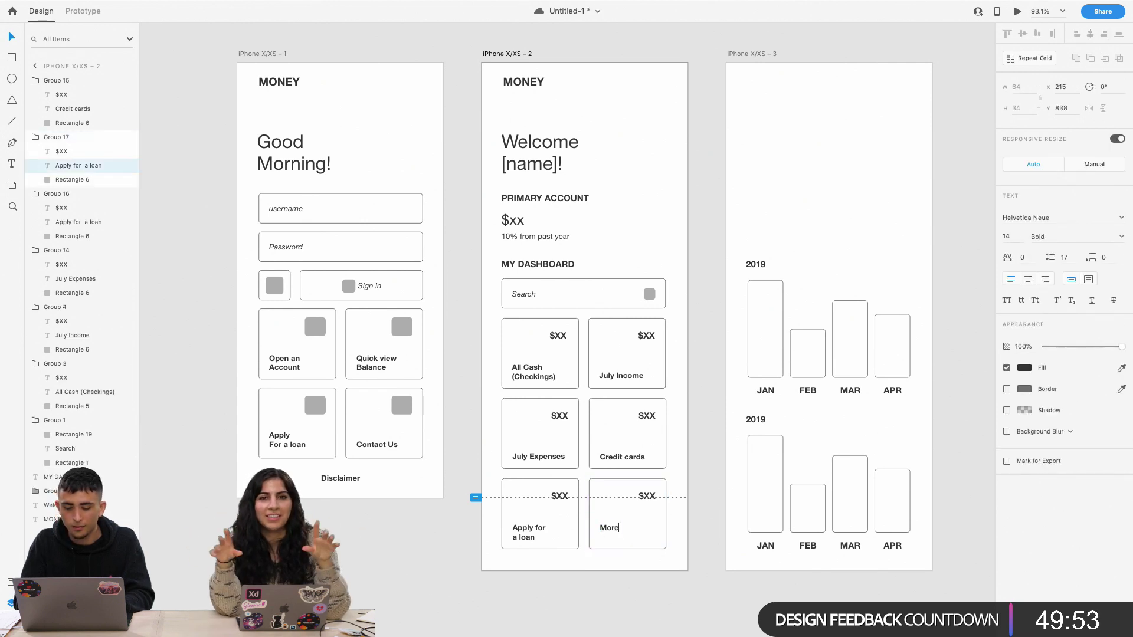
{"action": "left_click_drag", "start_coordinate": [612, 533], "coordinate": [611, 539]}
Replace the $XX amount on the More card with a copy of the grey square from the Contact Us card
{"action": "left_click", "coordinate": [647, 497]}
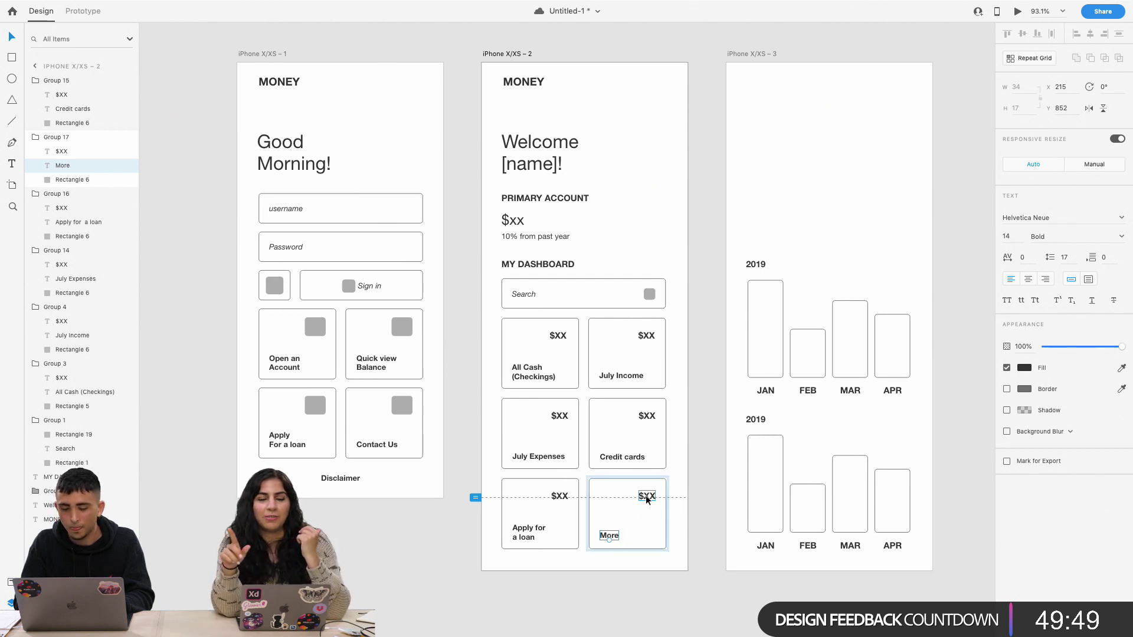
{"action": "key", "text": "Delete"}
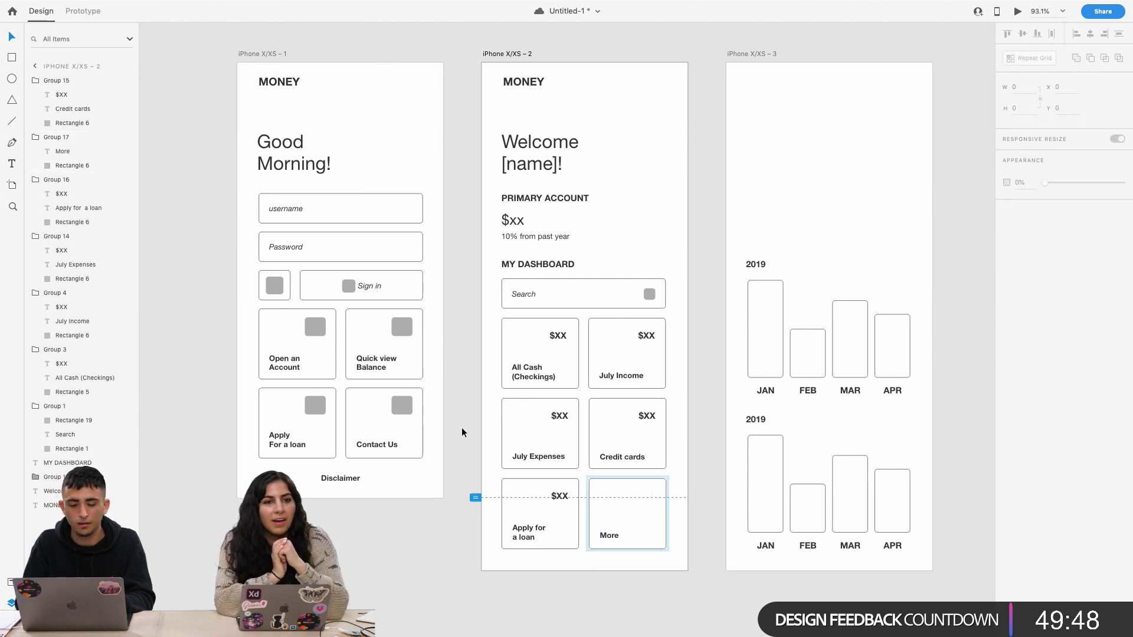
{"action": "left_click", "coordinate": [649, 299]}
{"action": "double_click", "coordinate": [402, 405]}
{"action": "key", "text": "super+c"}
{"action": "left_click", "coordinate": [604, 486]}
{"action": "key", "text": "super+v"}
{"action": "left_click_drag", "start_coordinate": [643, 411], "coordinate": [641, 503]}
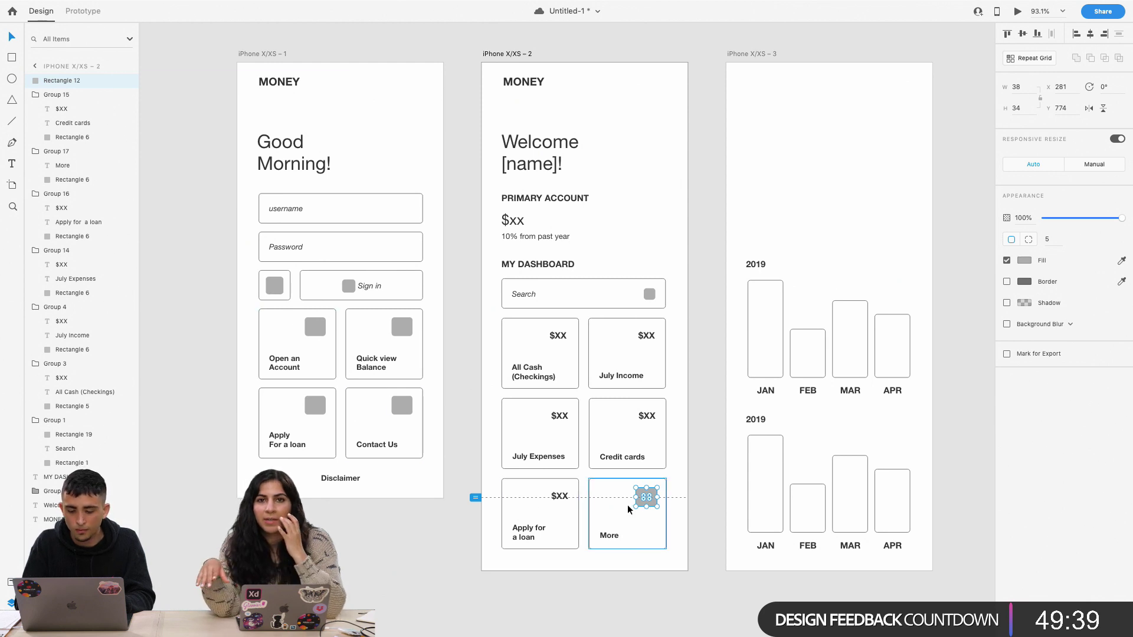
Move the pasted grey square's layer into the More card's group
{"action": "left_click", "coordinate": [609, 513]}
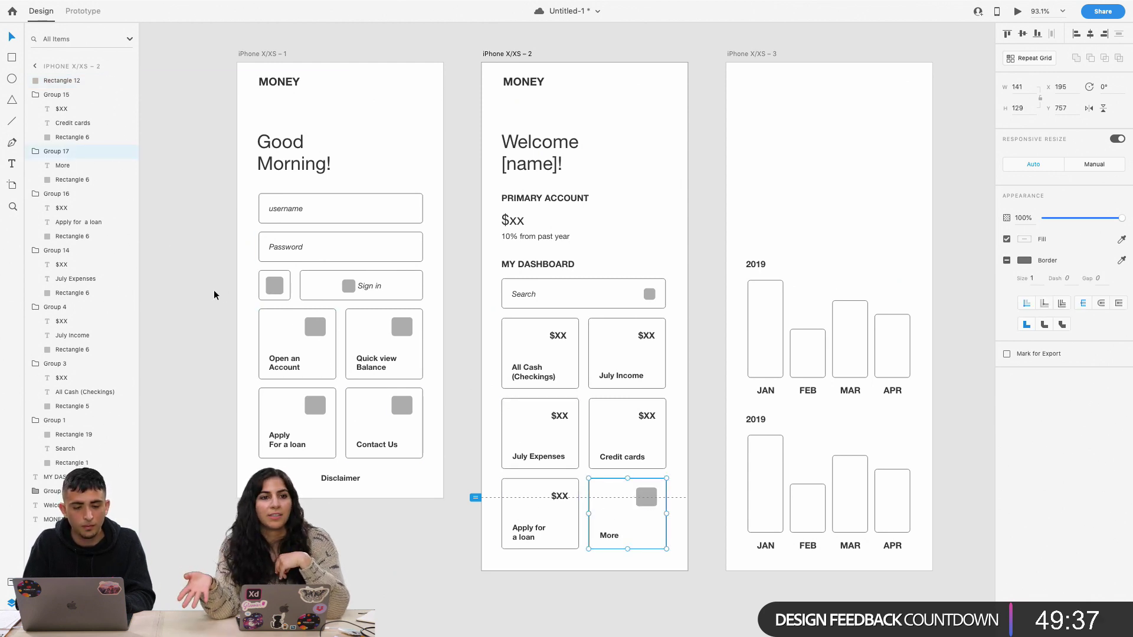
{"action": "left_click_drag", "start_coordinate": [77, 81], "coordinate": [74, 151]}
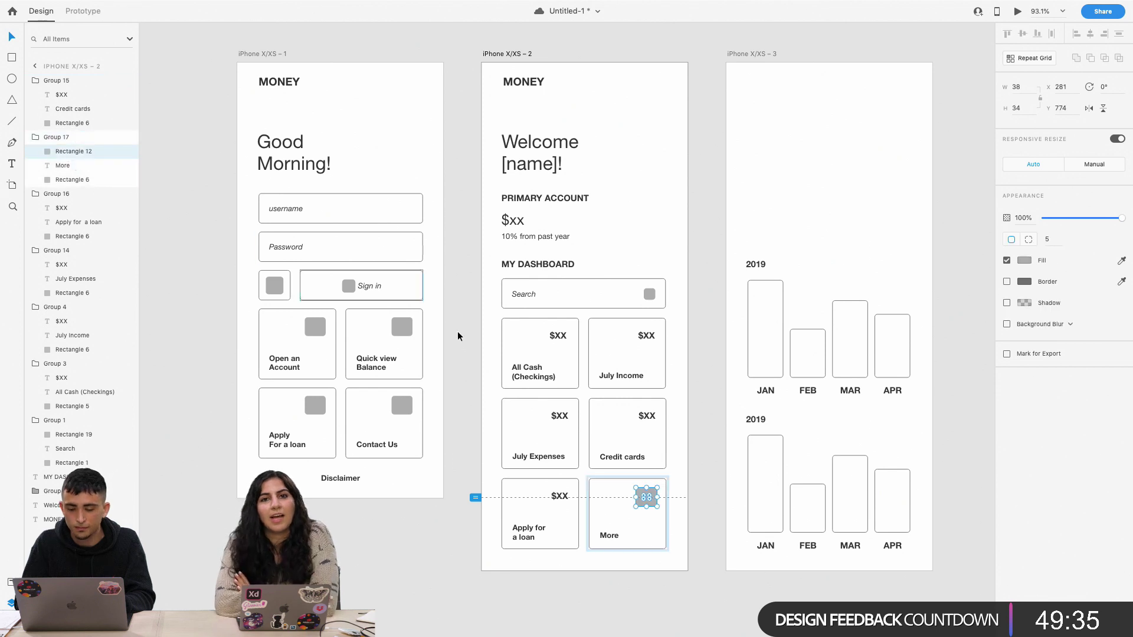
{"action": "left_click", "coordinate": [674, 354]}
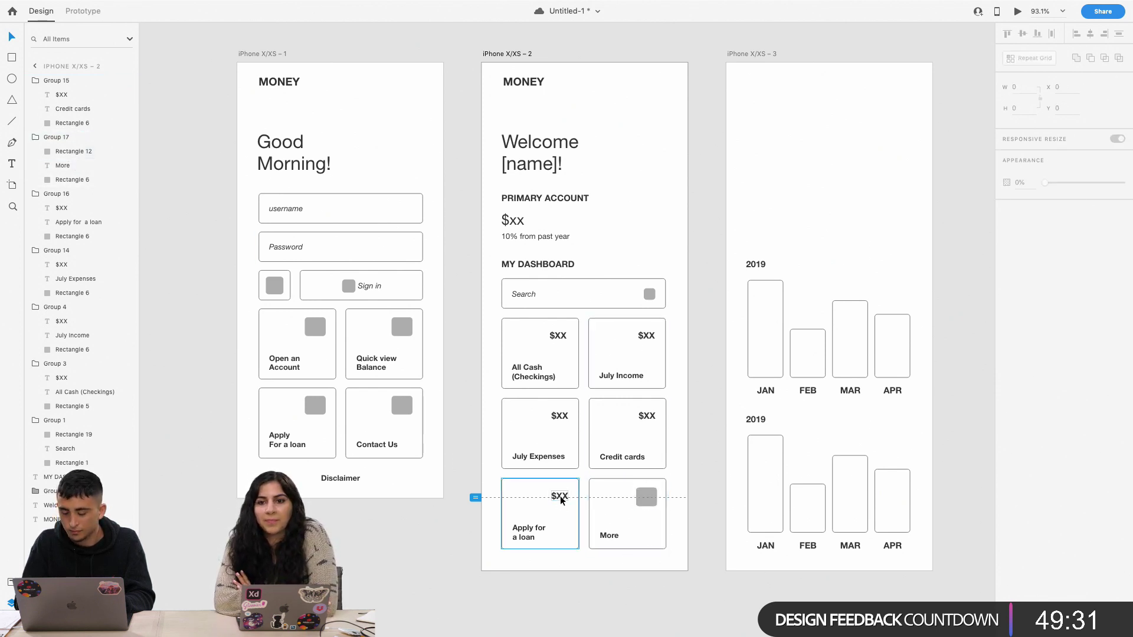
Replace the $XX amount on the Apply for a loan card with a copy of the More card's grey square
{"action": "left_click", "coordinate": [646, 499]}
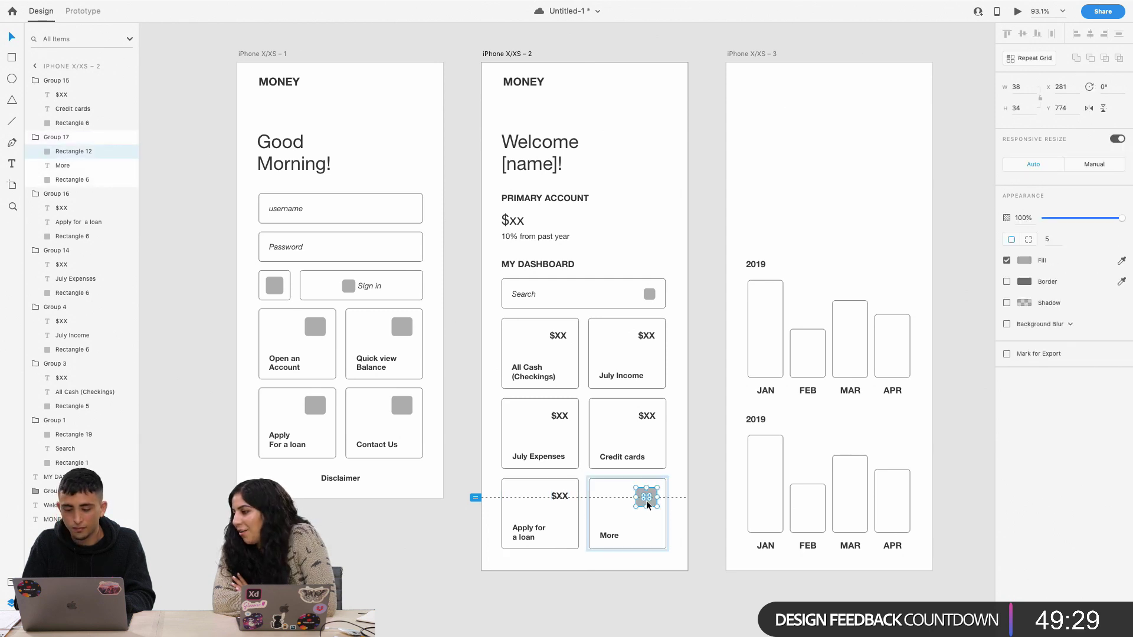
{"action": "left_click", "coordinate": [558, 497]}
{"action": "key", "text": "Delete"}
{"action": "key", "text": "ctrl+v"}
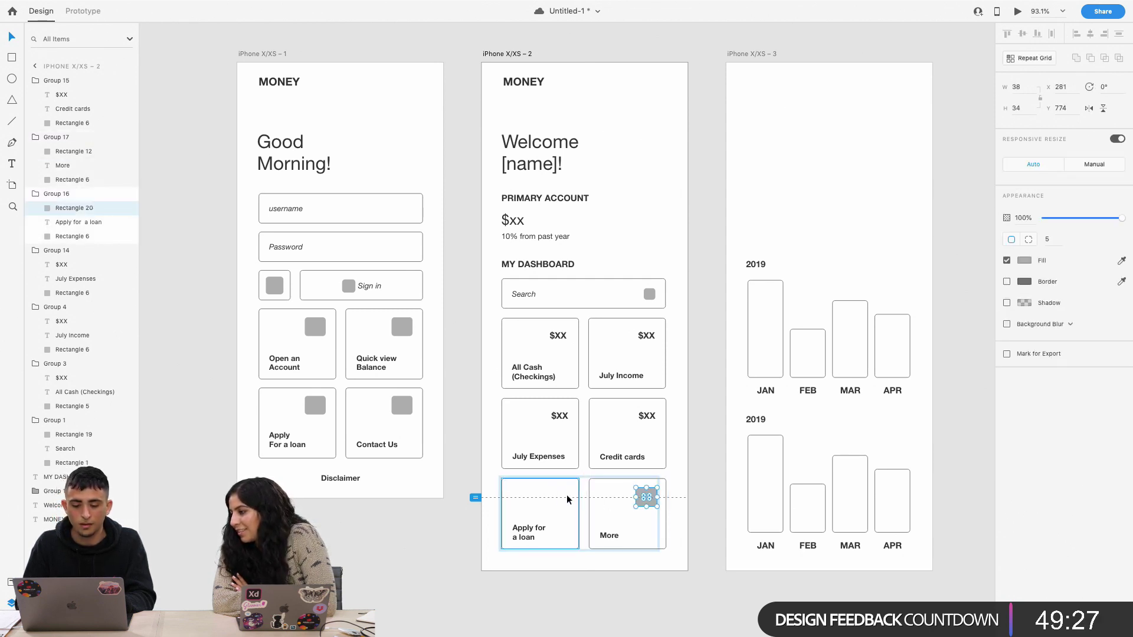
Try to move the pasted grey square onto the Apply for a loan card, and put the displaced More card back in place
{"action": "left_click_drag", "start_coordinate": [644, 499], "coordinate": [590, 502]}
{"action": "left_click", "coordinate": [679, 499]}
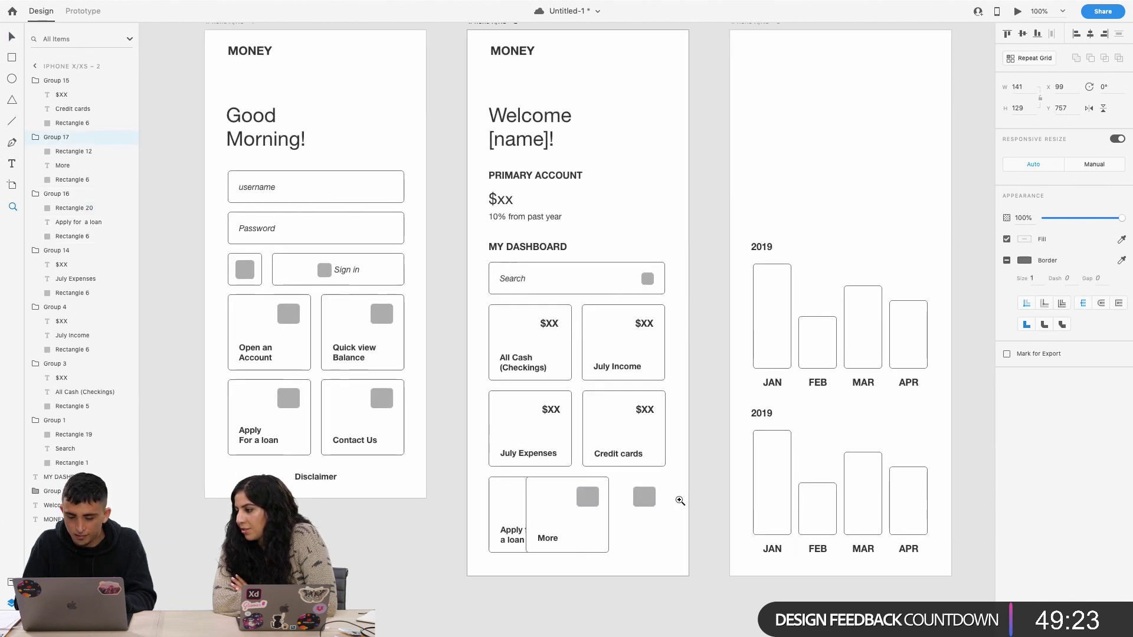
{"action": "key", "text": "Escape"}
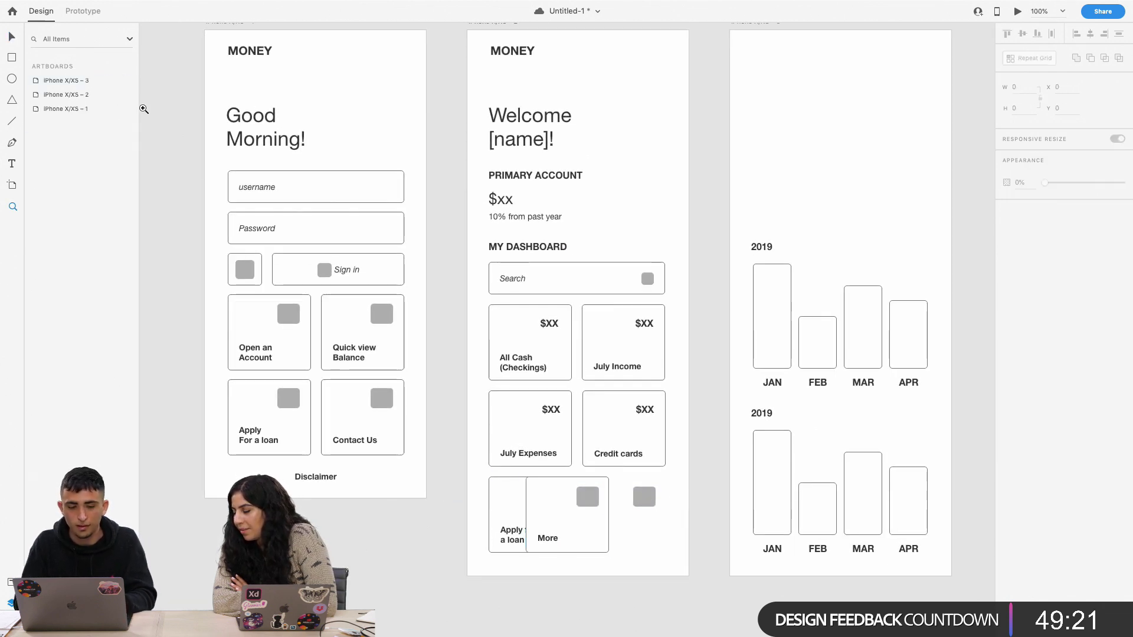
{"action": "key", "text": "v"}
{"action": "left_click_drag", "start_coordinate": [567, 509], "coordinate": [624, 509]}
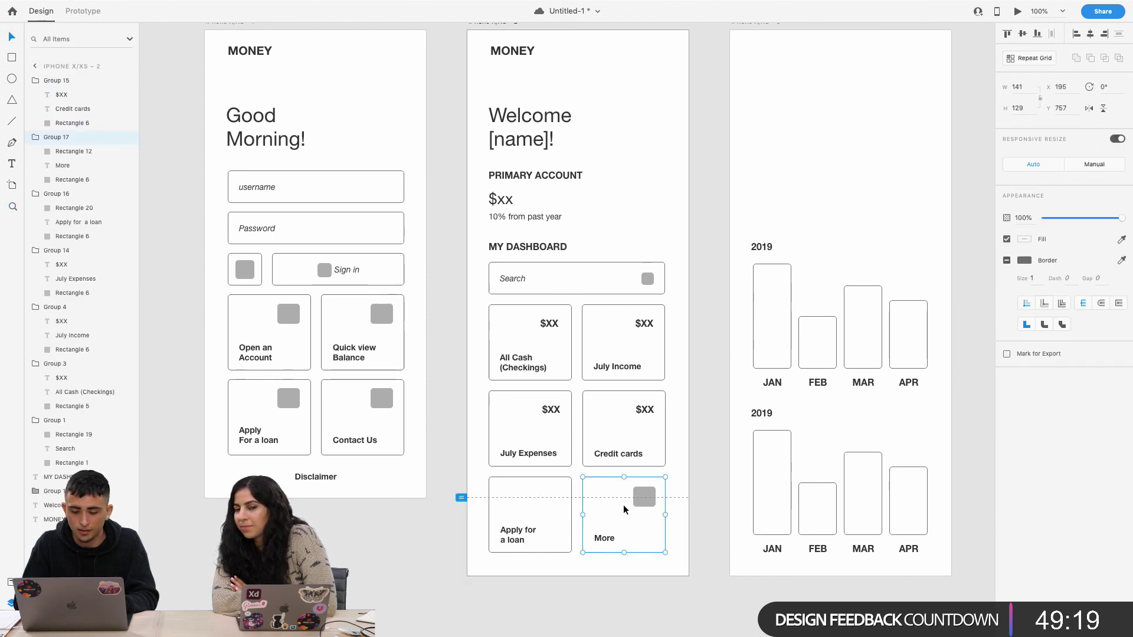
{"action": "double_click", "coordinate": [644, 497]}
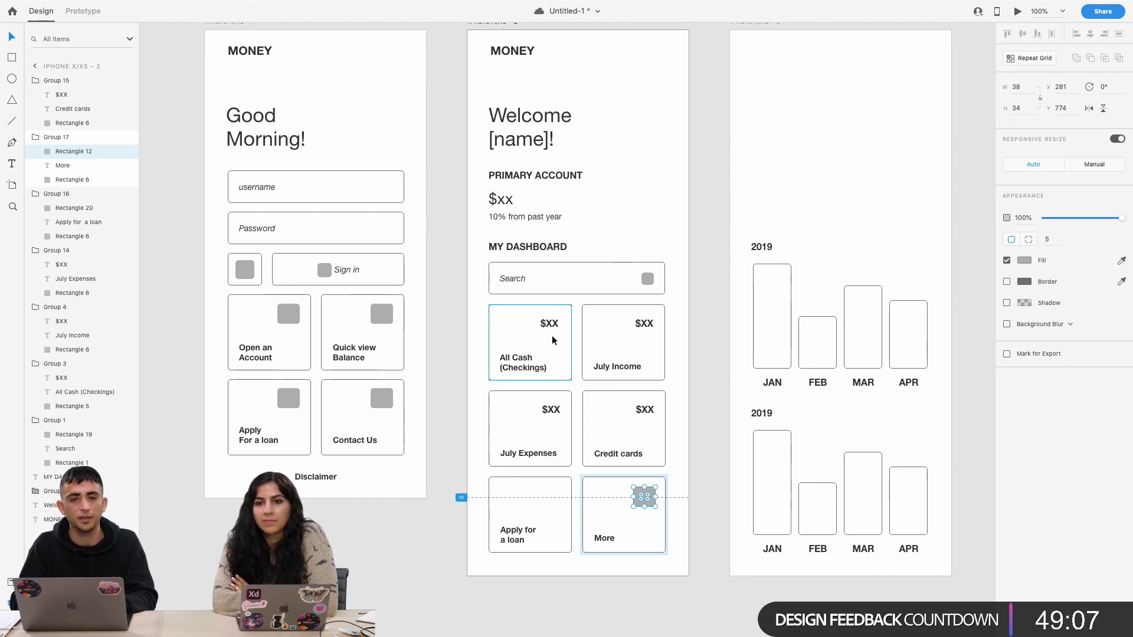
Shorten the first dashboard card's label to "All Cash" and lower it to line up with the July Income label
{"action": "double_click", "coordinate": [535, 364]}
{"action": "double_click", "coordinate": [523, 368]}
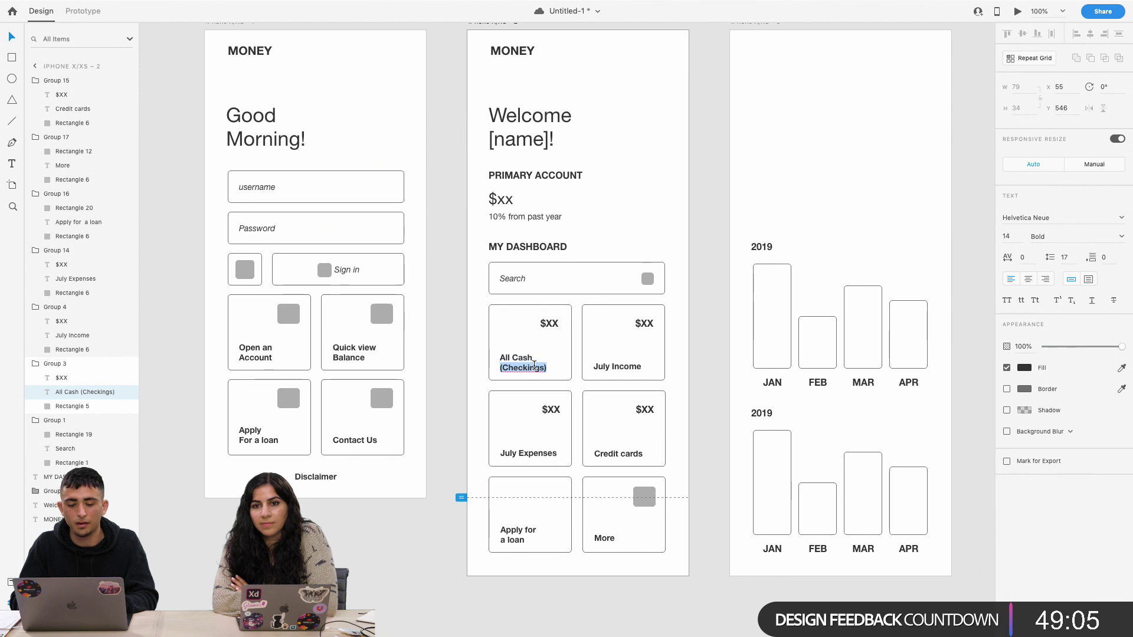
{"action": "key", "text": "BackSpace"}
{"action": "key", "text": "Escape"}
{"action": "left_click_drag", "start_coordinate": [519, 362], "coordinate": [519, 370]}
Examine the July Income, July Expenses and Apply for a loan labels and the grey square on the More card
{"action": "left_click", "coordinate": [614, 367]}
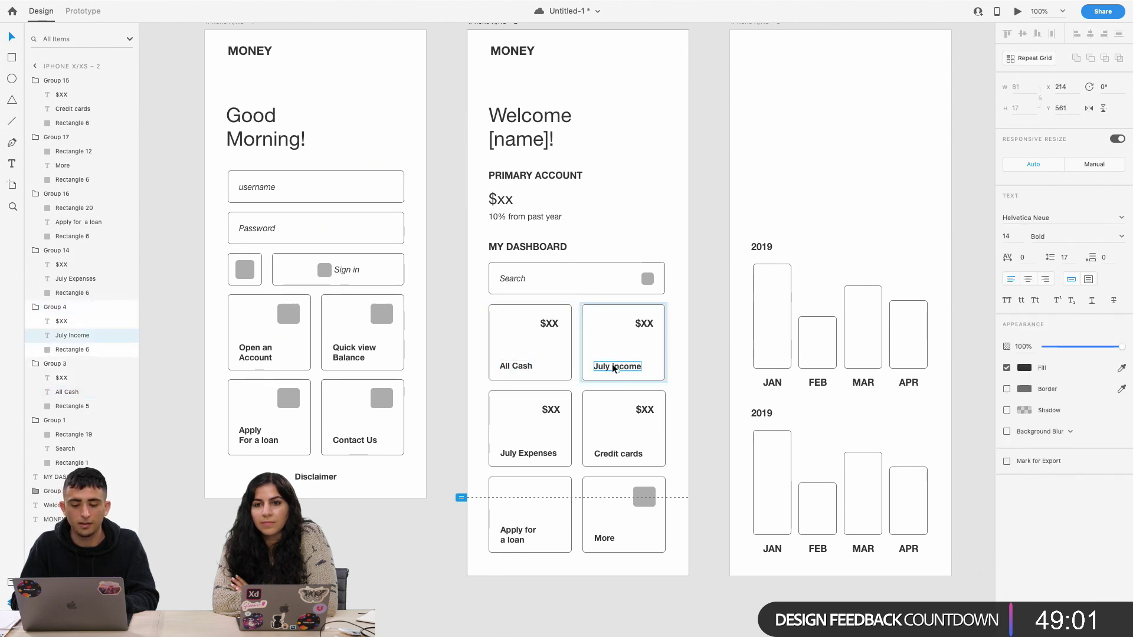
{"action": "double_click", "coordinate": [601, 366]}
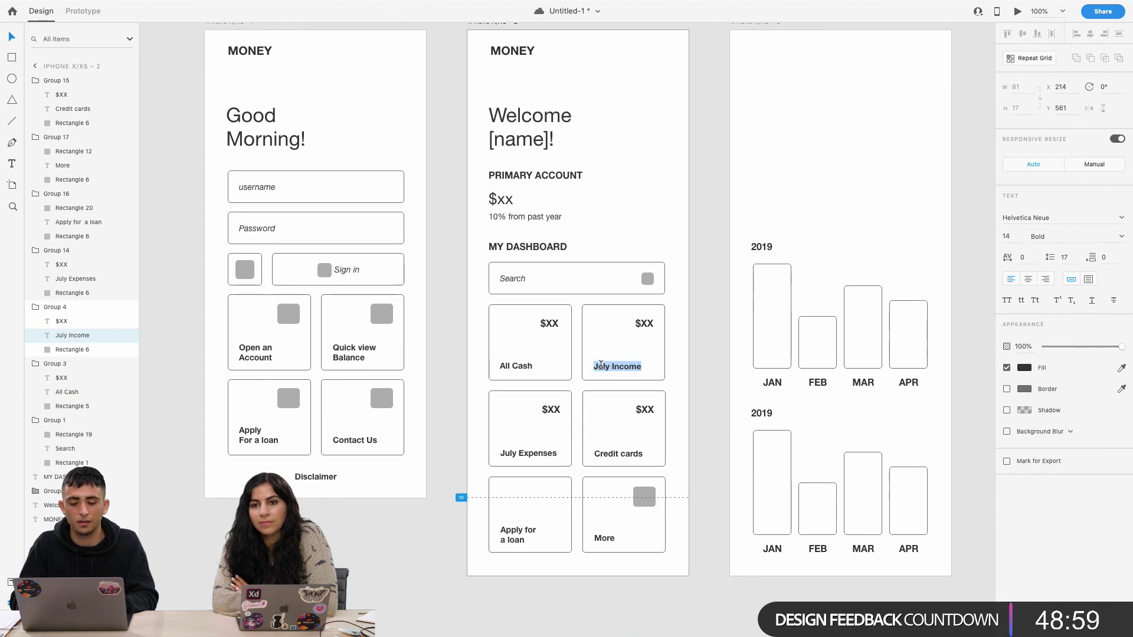
{"action": "key", "text": "Escape"}
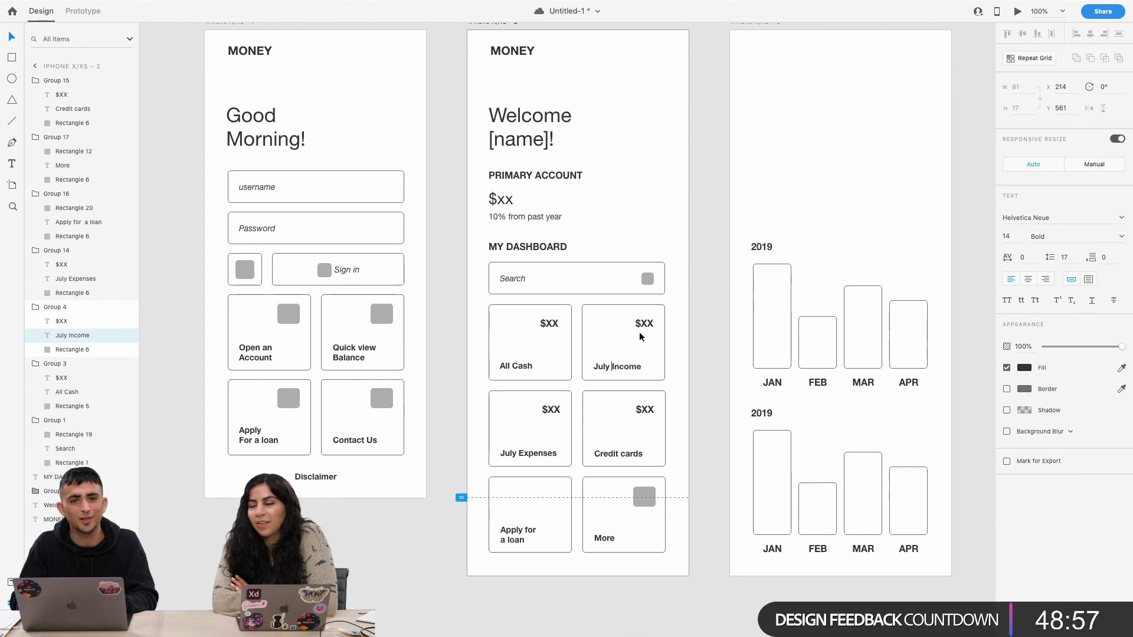
{"action": "key", "text": "Escape"}
{"action": "key", "text": "Escape"}
{"action": "key", "text": "Escape"}
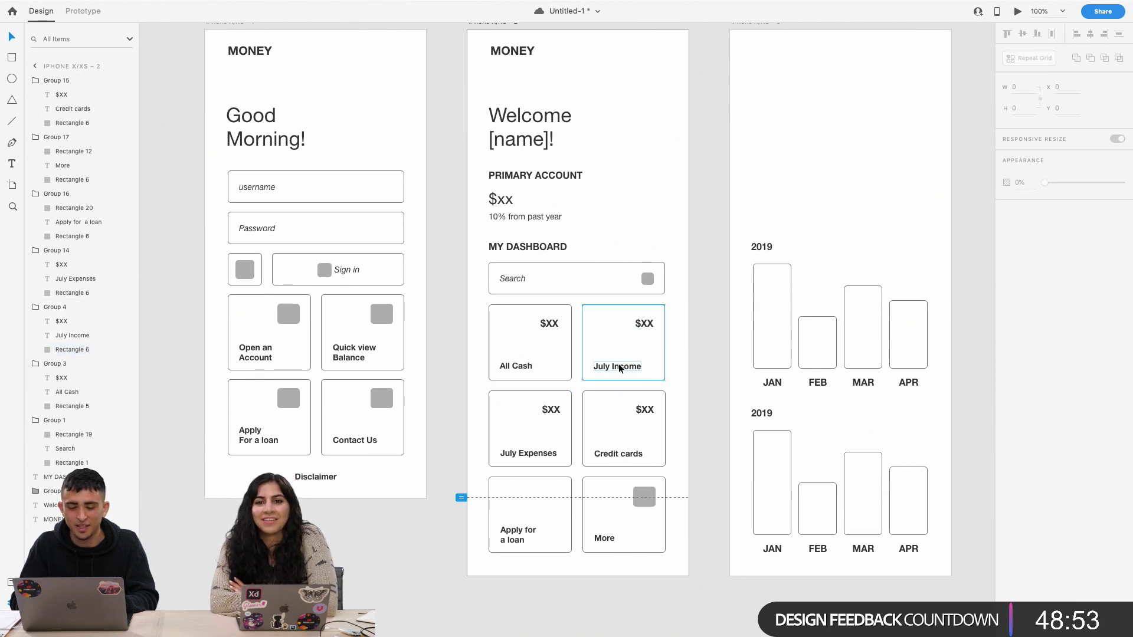
{"action": "double_click", "coordinate": [620, 368]}
{"action": "double_click", "coordinate": [527, 456]}
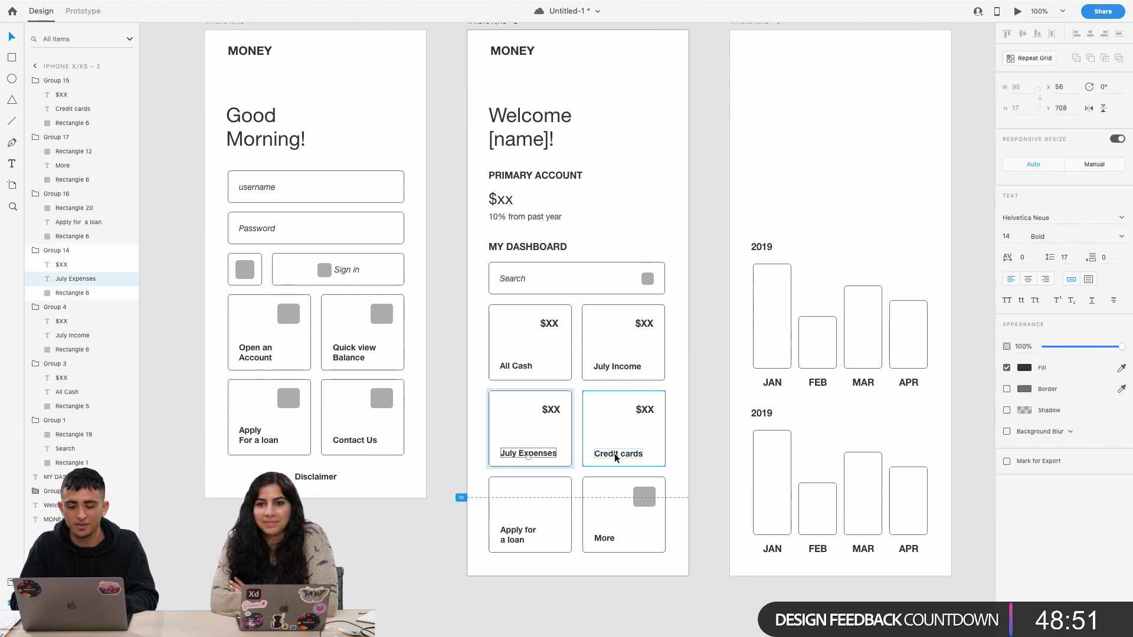
{"action": "key", "text": "Escape"}
{"action": "left_click", "coordinate": [516, 537]}
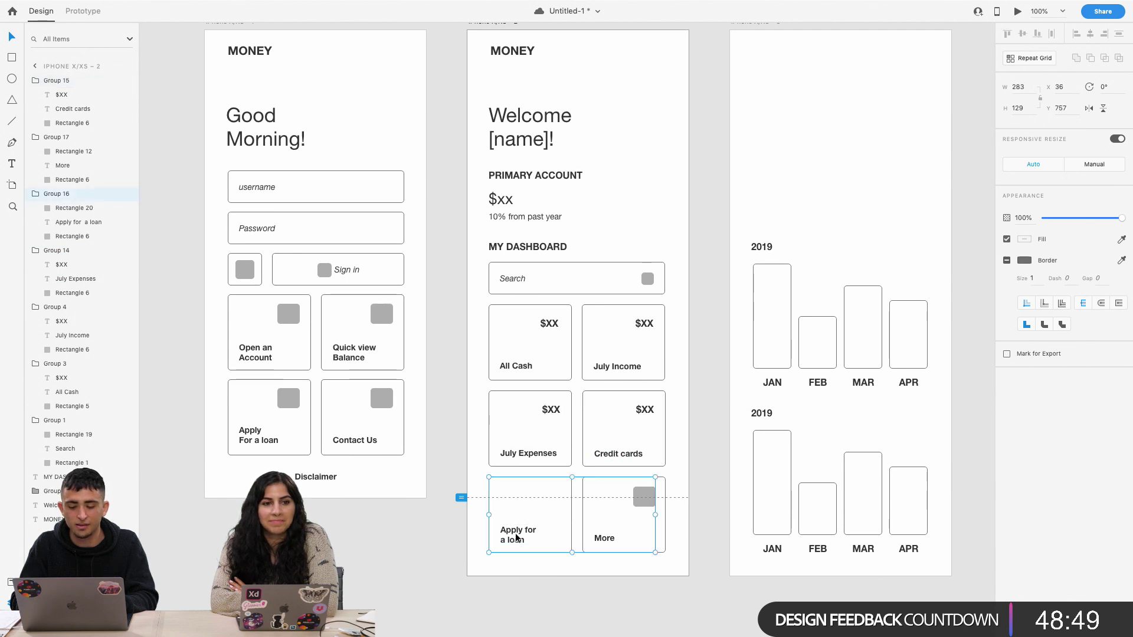
{"action": "double_click", "coordinate": [516, 537]}
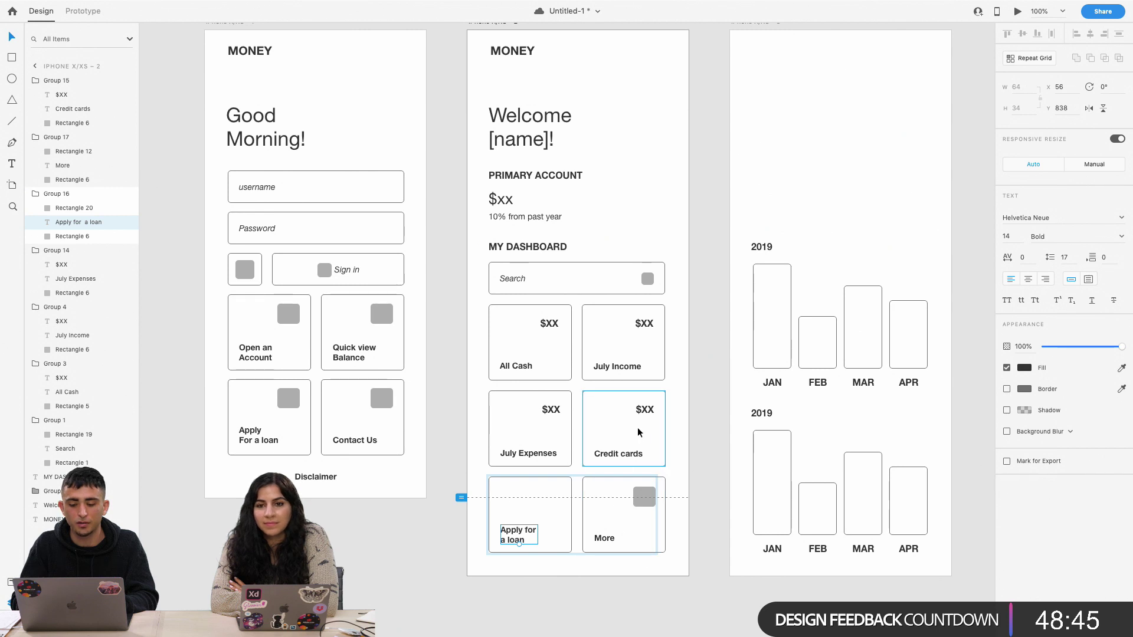
{"action": "left_click", "coordinate": [658, 503]}
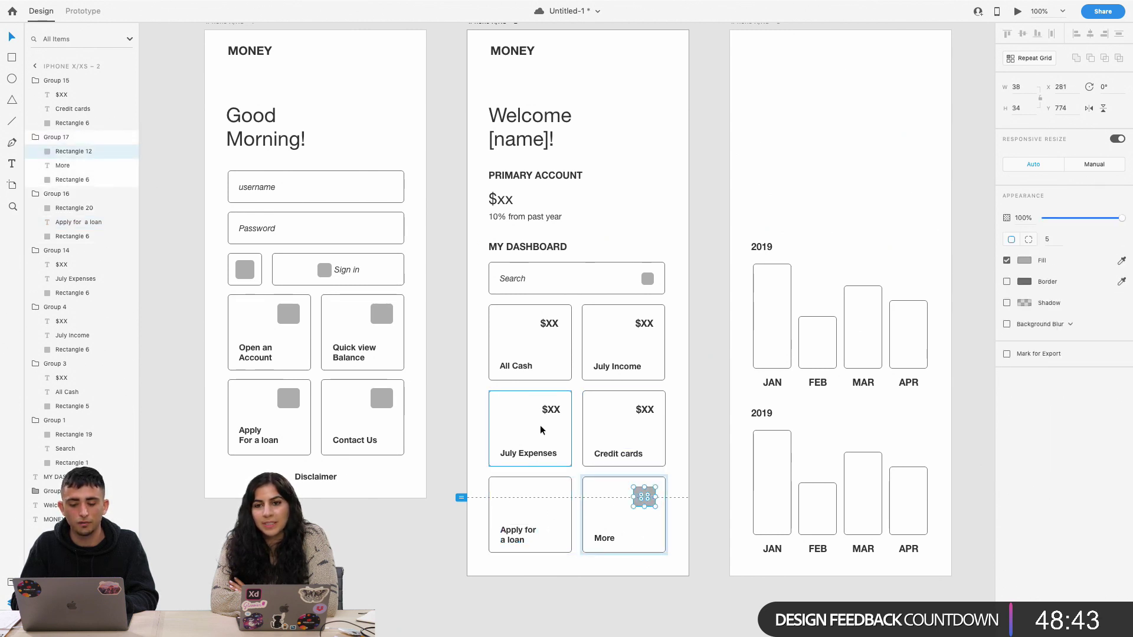
{"action": "left_click", "coordinate": [527, 367]}
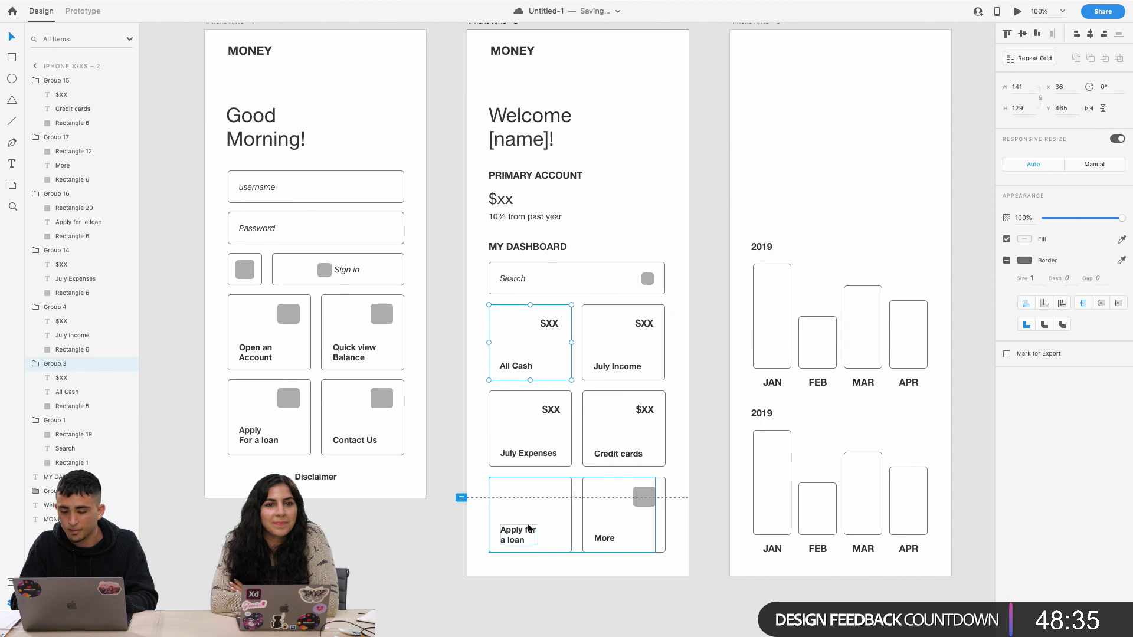
Try moving the pasted grey square's layer from the Apply for a loan card's group into the More card's group
{"action": "left_click", "coordinate": [644, 496]}
{"action": "left_click", "coordinate": [644, 496]}
{"action": "left_click", "coordinate": [554, 483]}
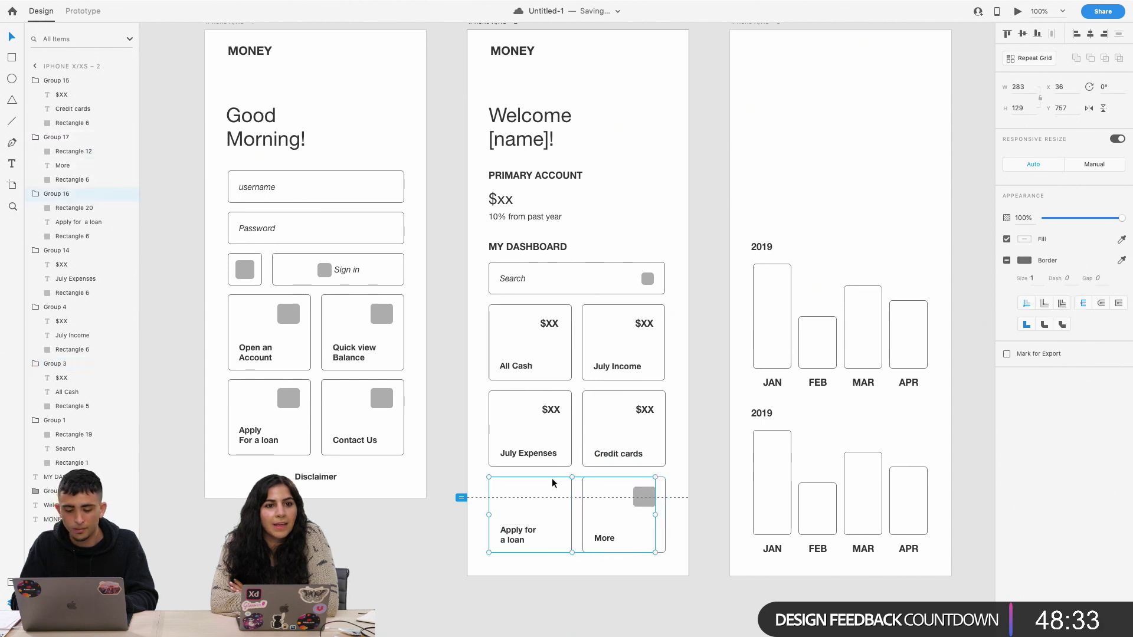
{"action": "left_click", "coordinate": [553, 483]}
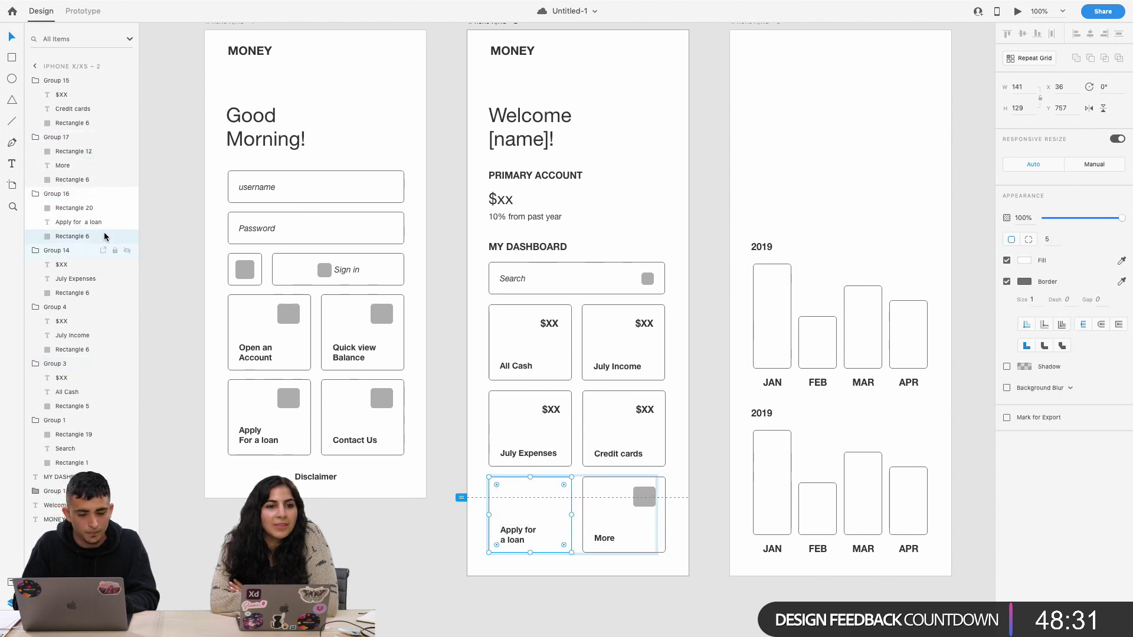
{"action": "left_click", "coordinate": [116, 210]}
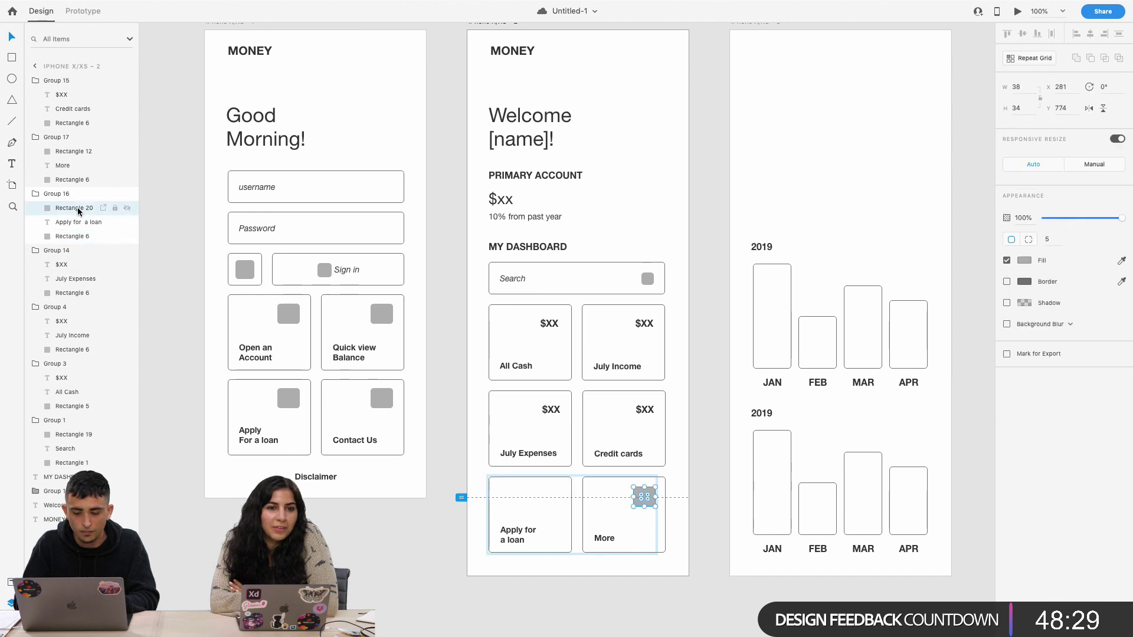
{"action": "left_click", "coordinate": [665, 534]}
{"action": "left_click_drag", "start_coordinate": [75, 208], "coordinate": [71, 151]}
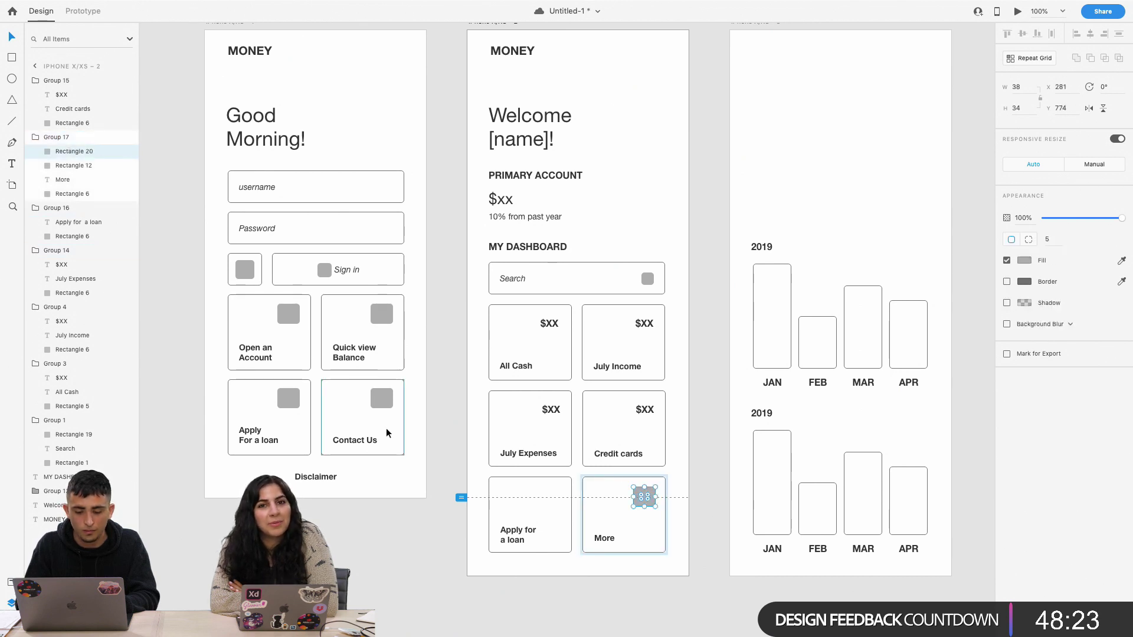
Try pasting another grey square into the Apply for a loan card's group, and undo both the paste and the layer move
{"action": "double_click", "coordinate": [526, 511]}
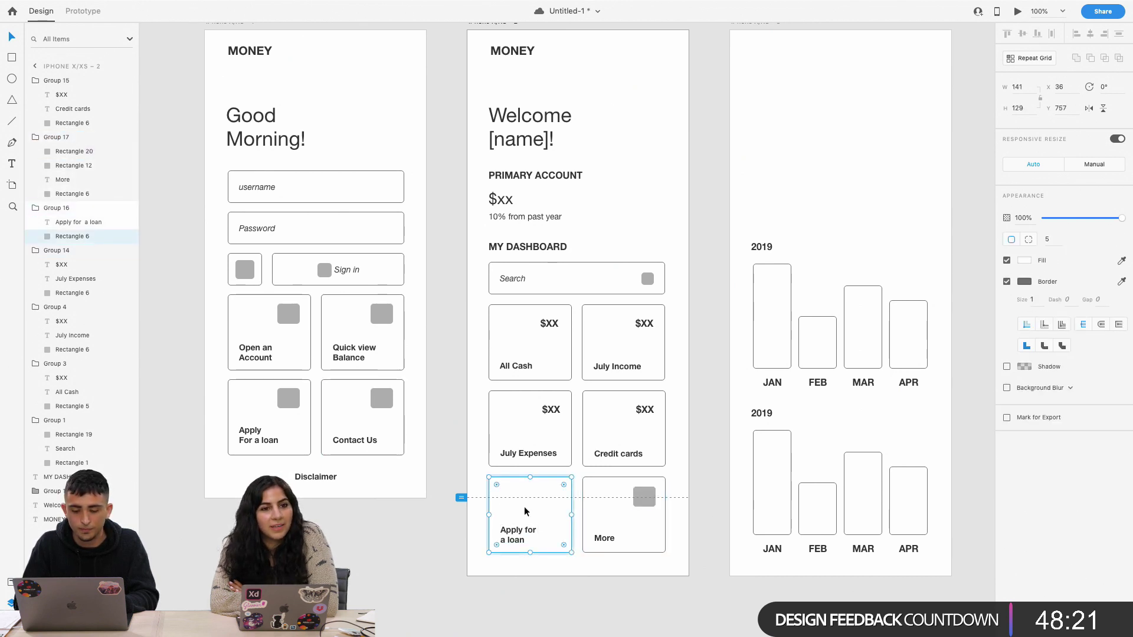
{"action": "key", "text": "ctrl+v"}
{"action": "left_click", "coordinate": [587, 501]}
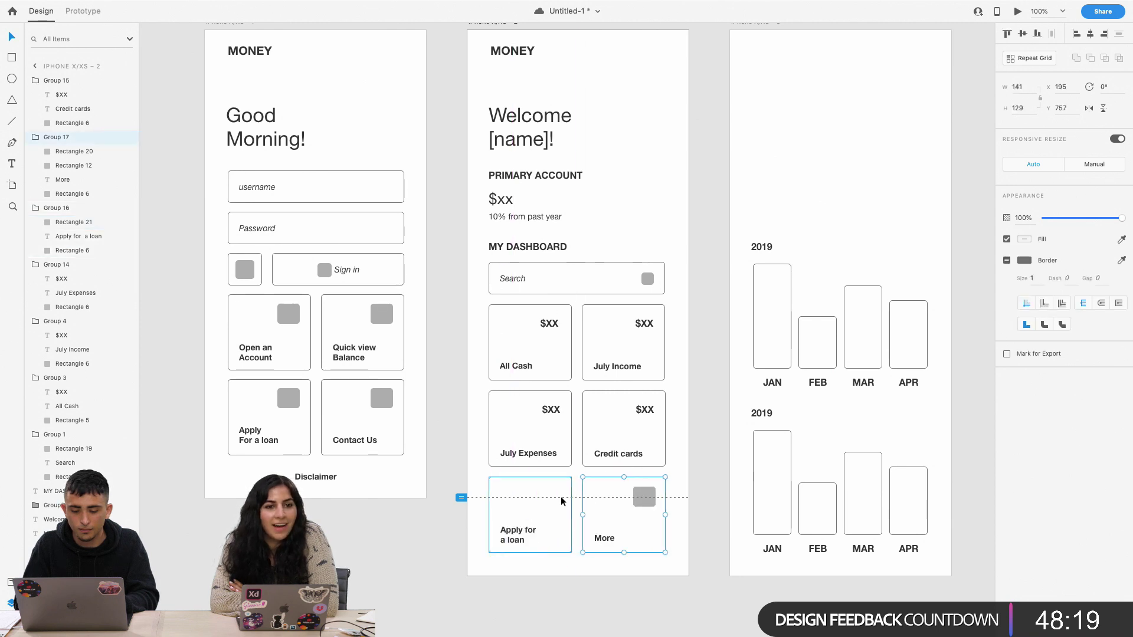
{"action": "key", "text": "ctrl+z"}
{"action": "key", "text": "ctrl+z"}
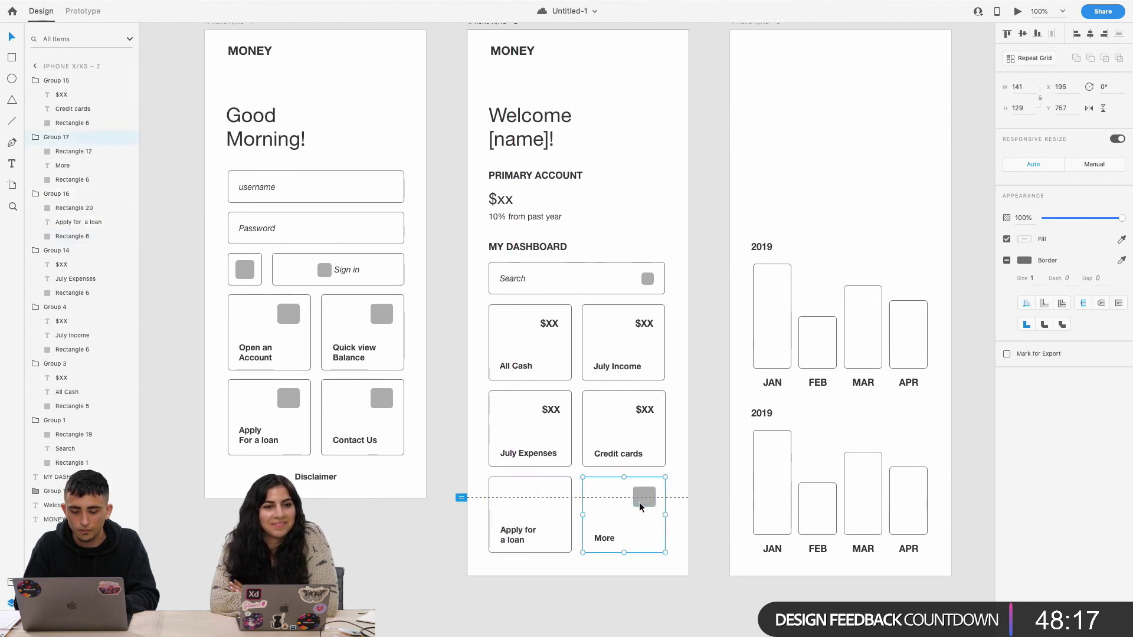
Paste one more grey square inside the Apply for a loan card's group, and undo the paste
{"action": "double_click", "coordinate": [642, 502]}
{"action": "double_click", "coordinate": [566, 498]}
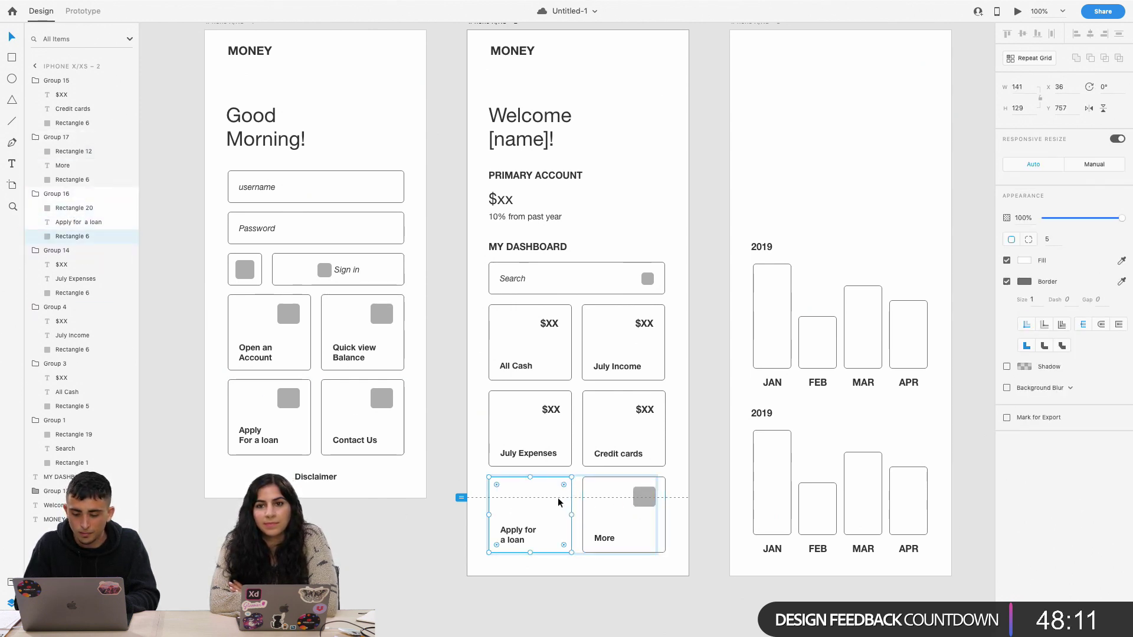
{"action": "key", "text": "super+v"}
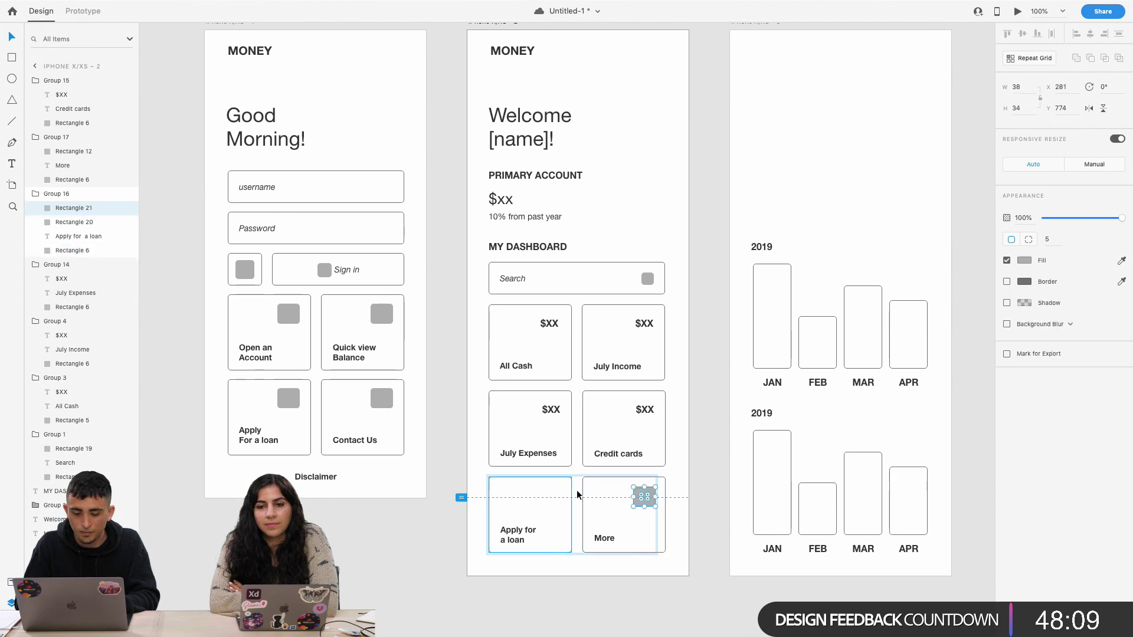
{"action": "left_click", "coordinate": [648, 506]}
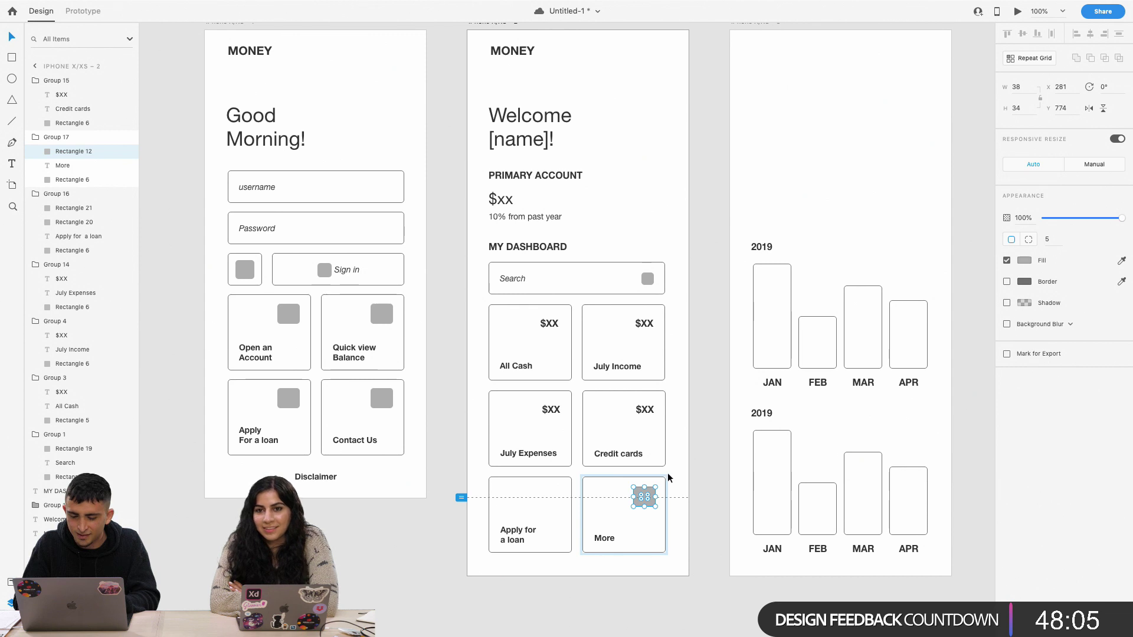
{"action": "key", "text": "super+z"}
{"action": "key", "text": "super+z"}
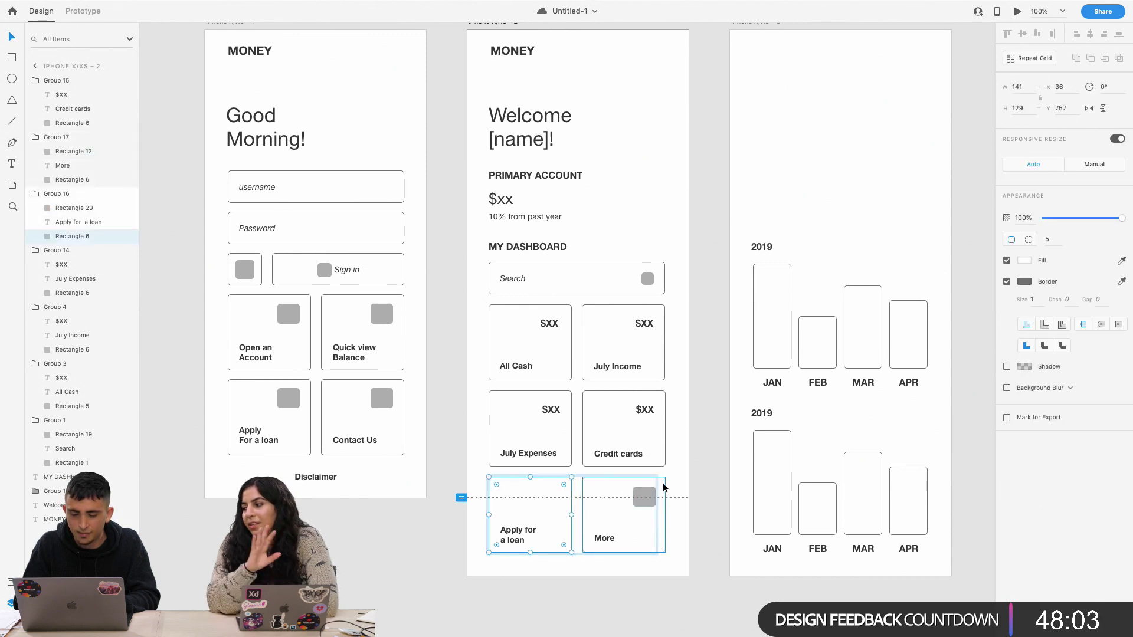
Step back through the recent edits past the lowering of the All Cash label, and restore that label move
{"action": "left_click", "coordinate": [643, 481]}
{"action": "left_click", "coordinate": [543, 498]}
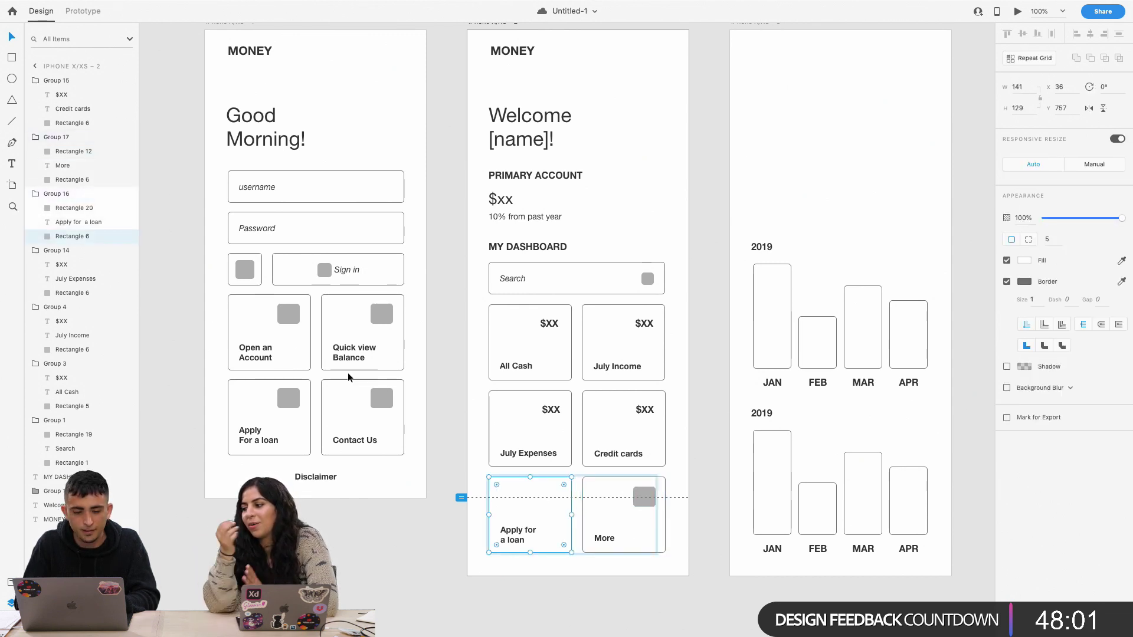
{"action": "left_click", "coordinate": [642, 505]}
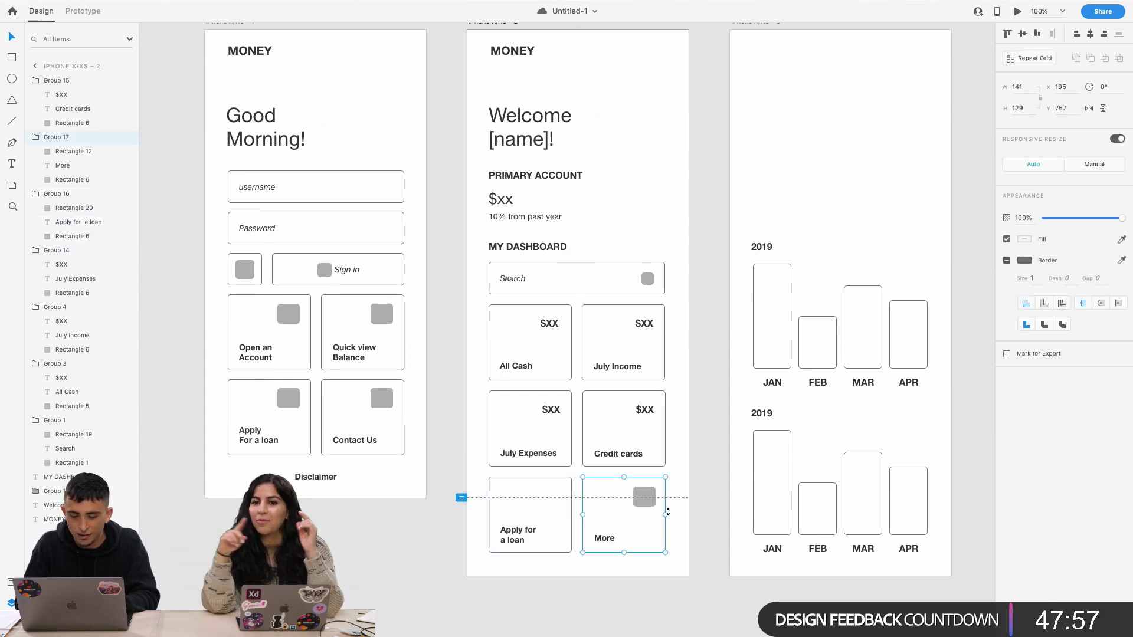
{"action": "key", "text": "ctrl+z"}
{"action": "key", "text": "ctrl+z"}
{"action": "key", "text": "ctrl+z"}
{"action": "key", "text": "ctrl+z"}
{"action": "key", "text": "ctrl+z"}
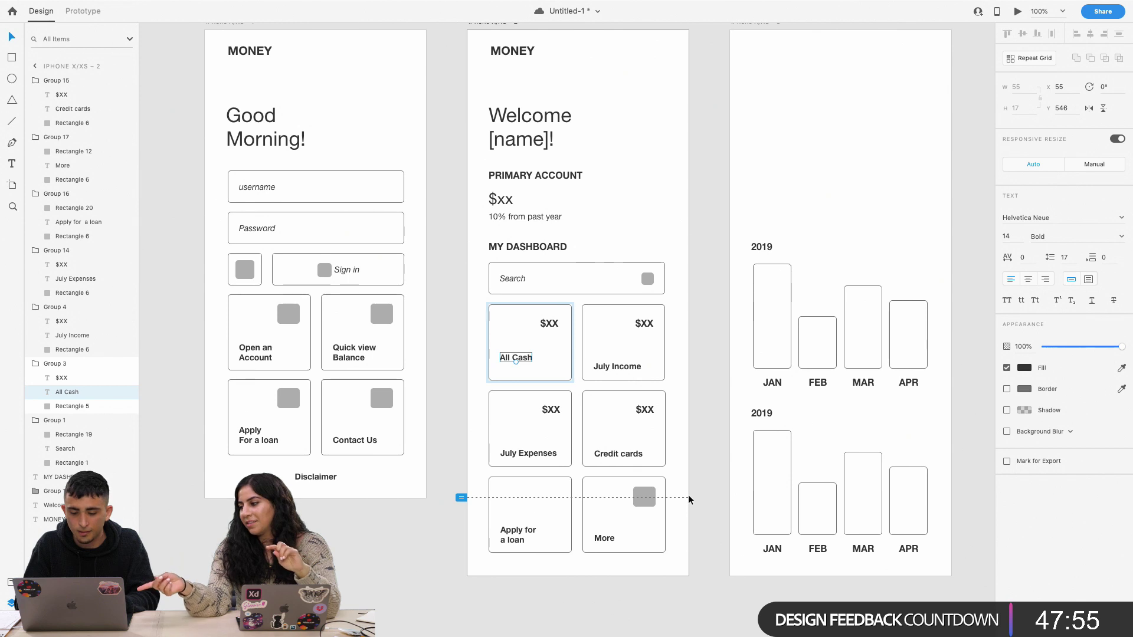
{"action": "left_click", "coordinate": [648, 502]}
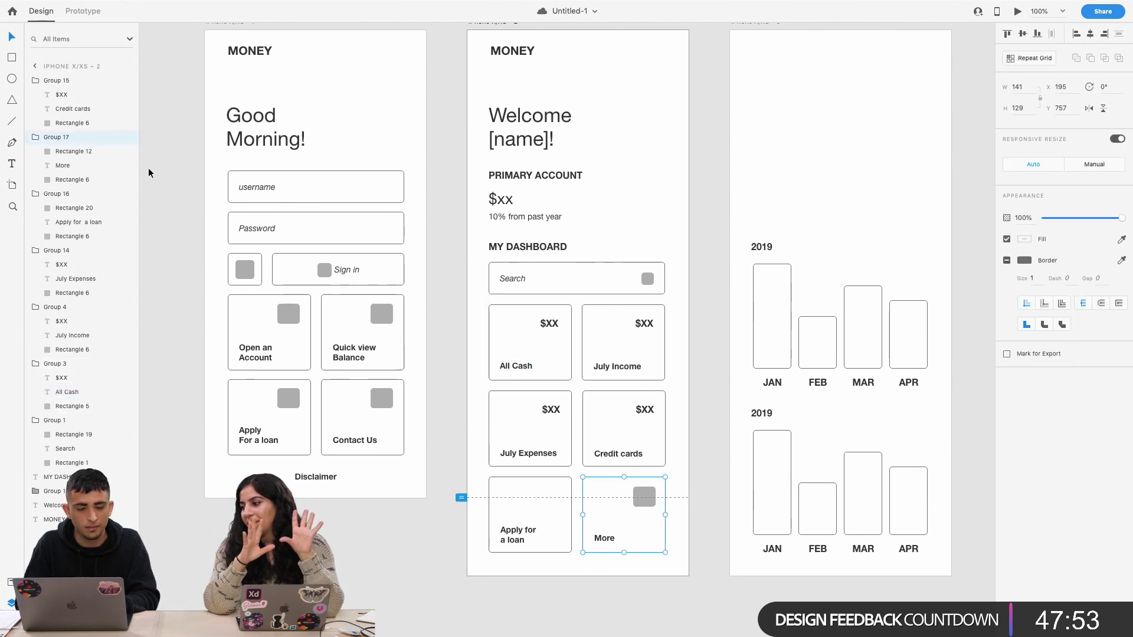
Toggle the More card group's visibility and select its square, background and label layers to check what the group contains
{"action": "left_click", "coordinate": [126, 138]}
{"action": "left_click", "coordinate": [127, 137]}
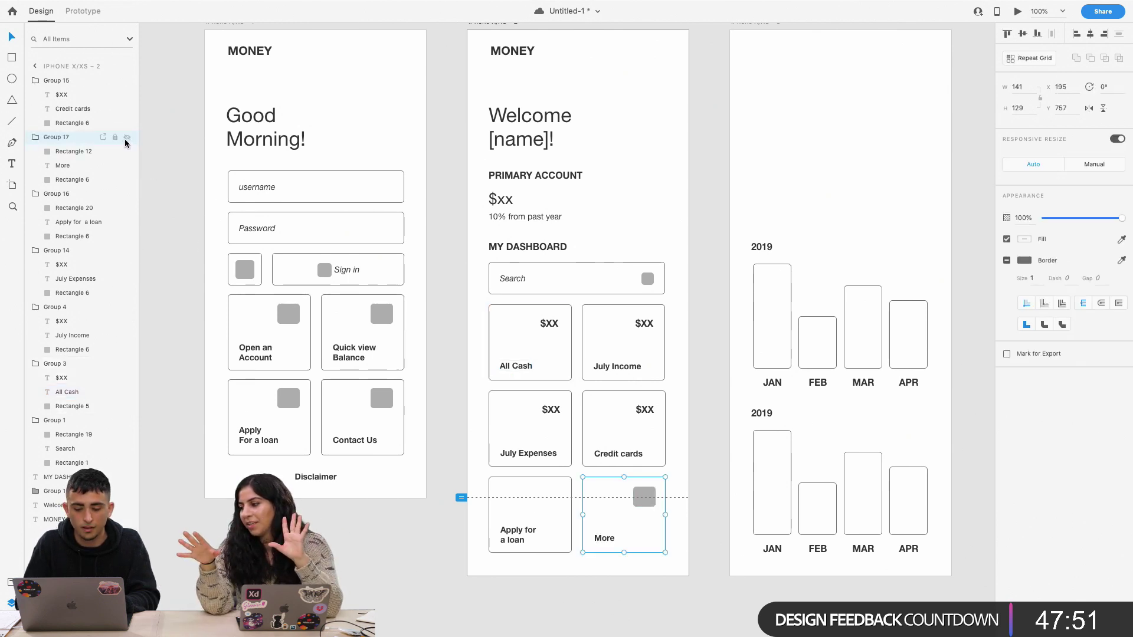
{"action": "double_click", "coordinate": [644, 496]}
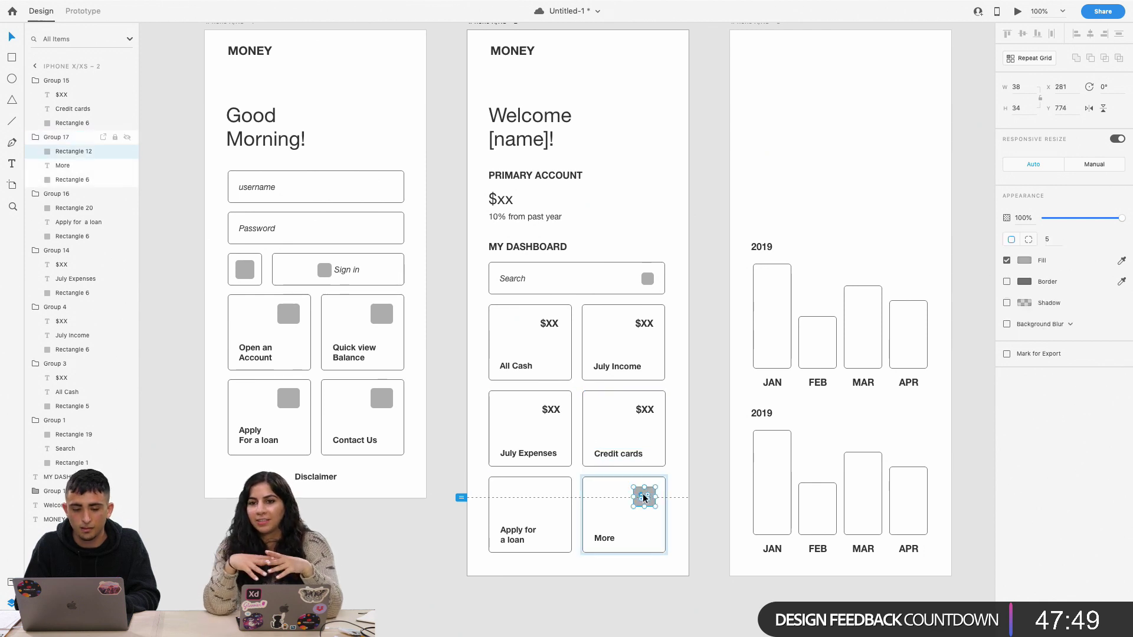
{"action": "left_click", "coordinate": [68, 181]}
{"action": "left_click", "coordinate": [65, 167]}
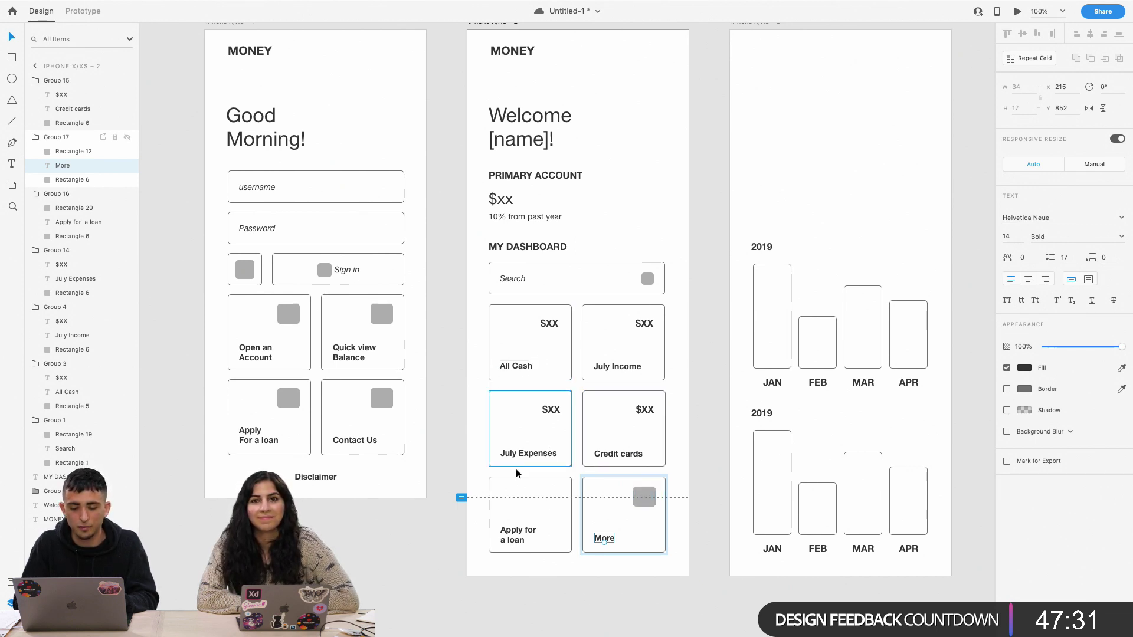
{"action": "left_click", "coordinate": [127, 137]}
{"action": "left_click", "coordinate": [126, 137]}
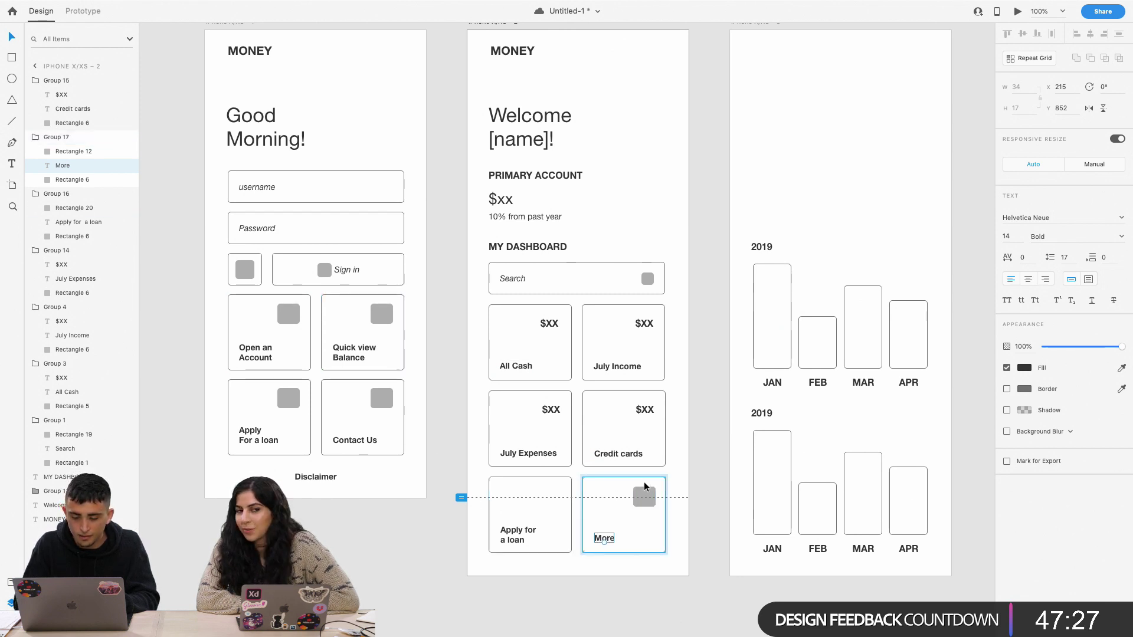
Select the More card's grey square and toggle its group's visibility to check which square belongs to the group
{"action": "double_click", "coordinate": [644, 498]}
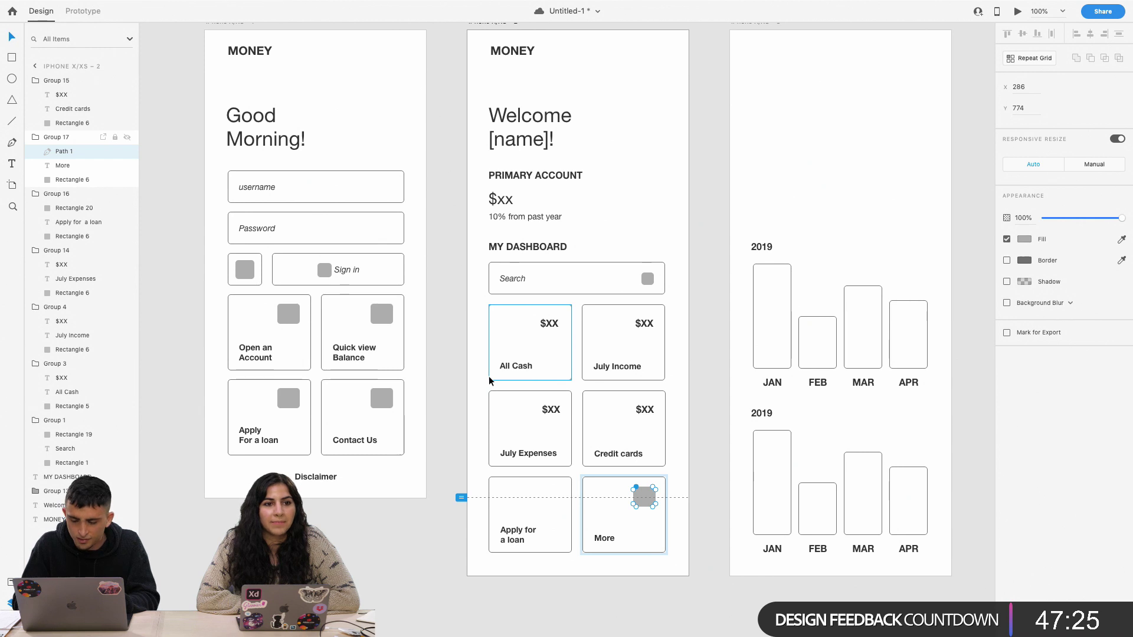
{"action": "left_click", "coordinate": [638, 497]}
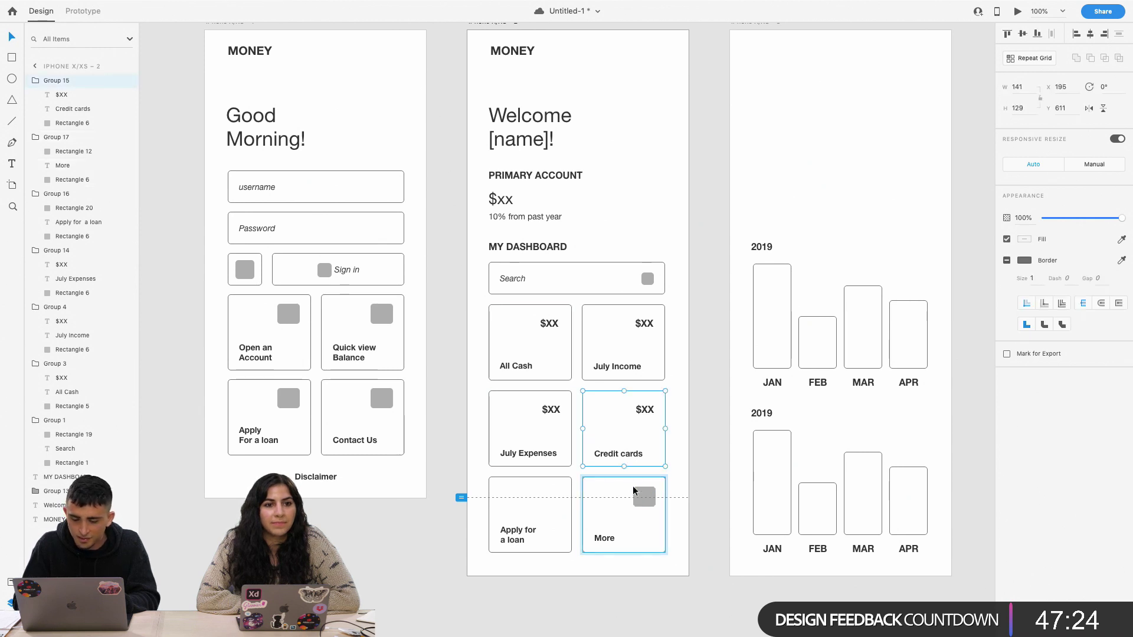
{"action": "left_click", "coordinate": [127, 139]}
{"action": "left_click", "coordinate": [127, 138]}
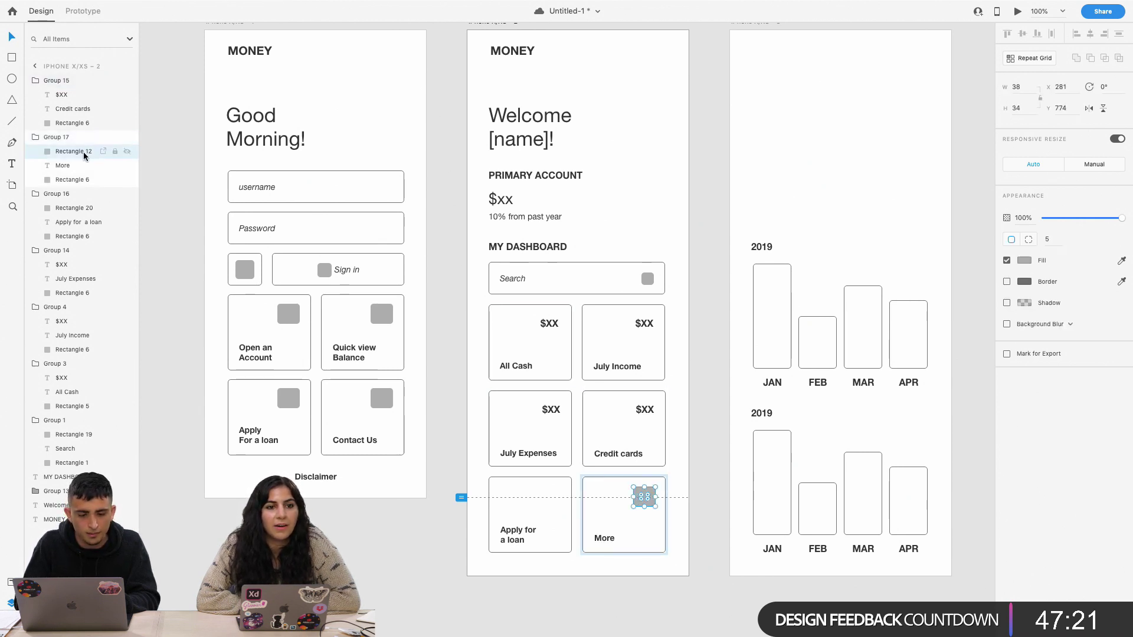
Try hiding and deleting the grey square in the More card's group, and undo the deletion
{"action": "left_click_drag", "start_coordinate": [87, 155], "coordinate": [84, 153]}
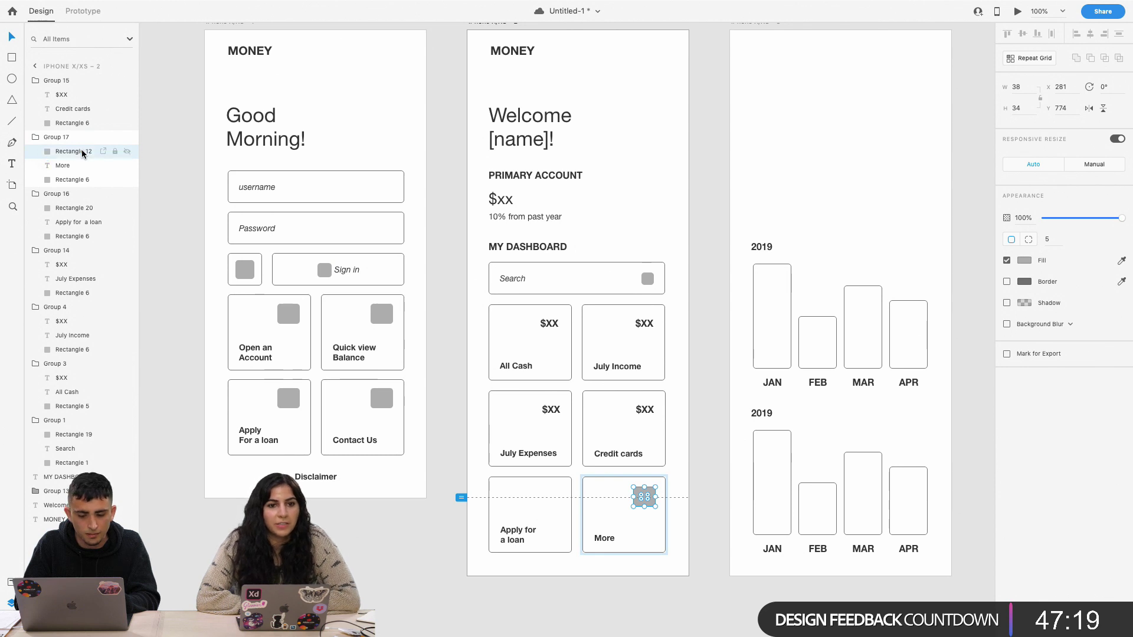
{"action": "left_click", "coordinate": [127, 153]}
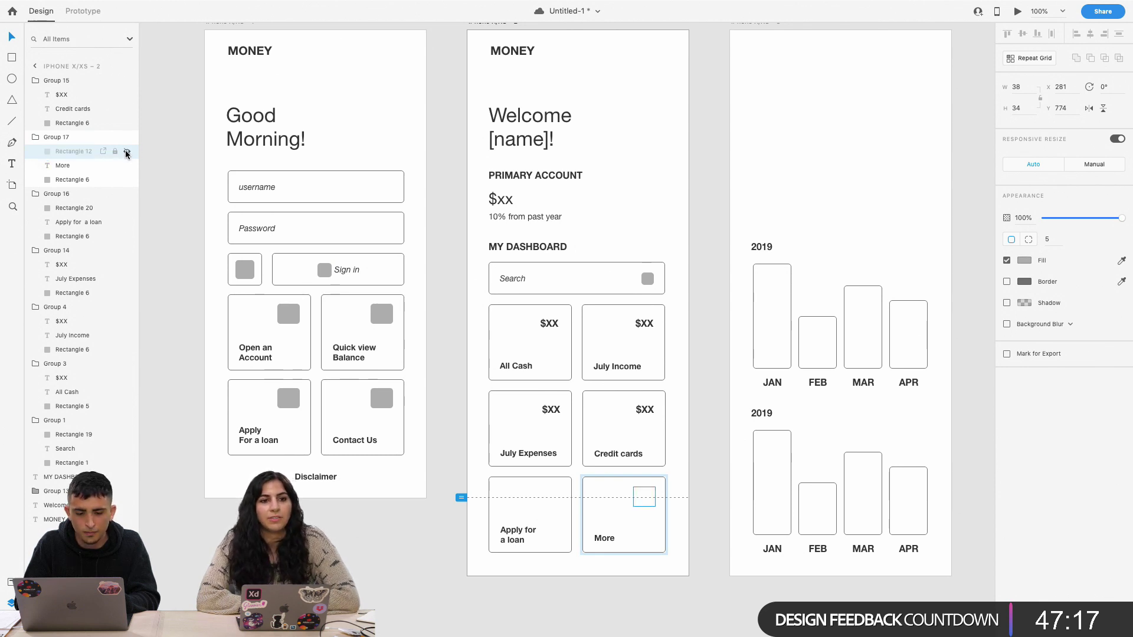
{"action": "key", "text": "Delete"}
{"action": "left_click", "coordinate": [605, 484]}
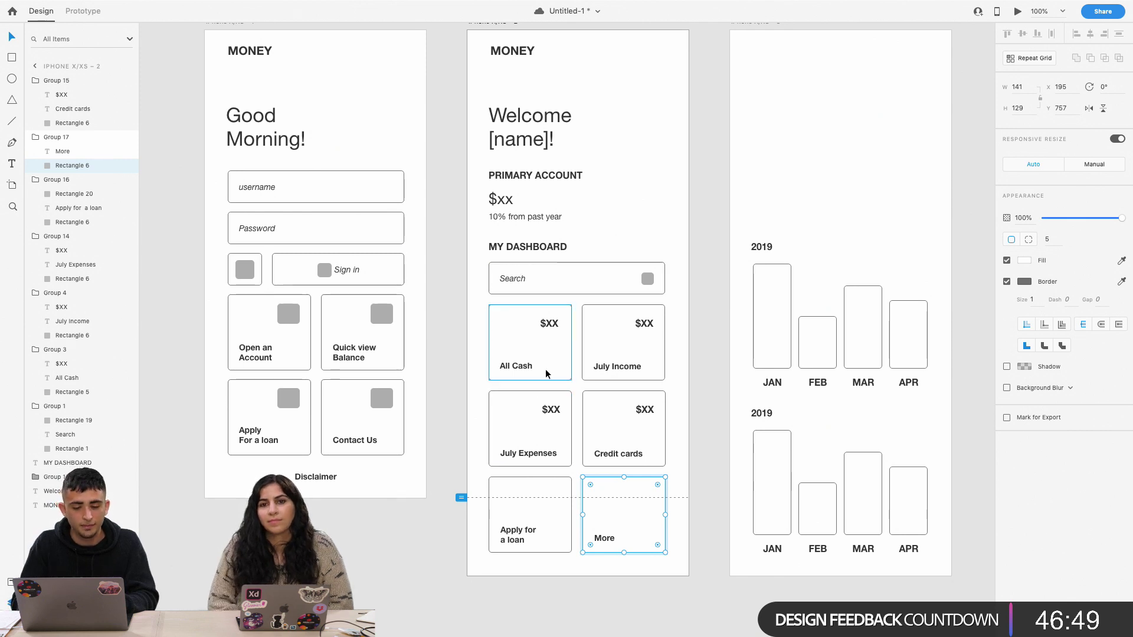
{"action": "key", "text": "super+v"}
Examine the More card's background and square by selecting them and toggling the visibility of the group and the square layer
{"action": "left_click", "coordinate": [663, 506]}
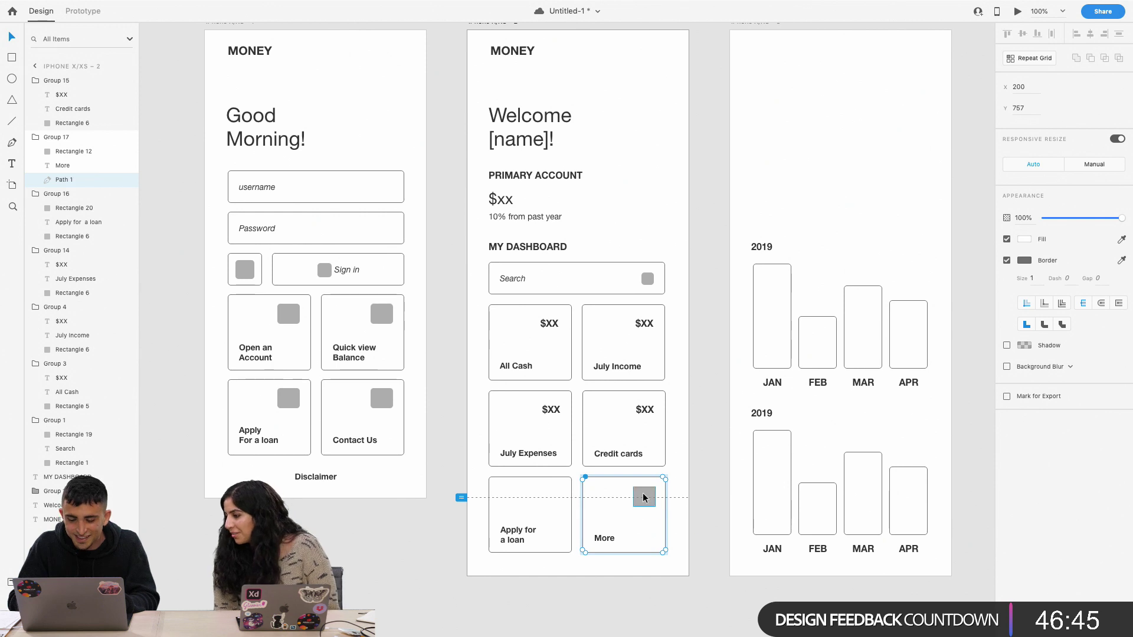
{"action": "left_click", "coordinate": [649, 501], "text": "shift"}
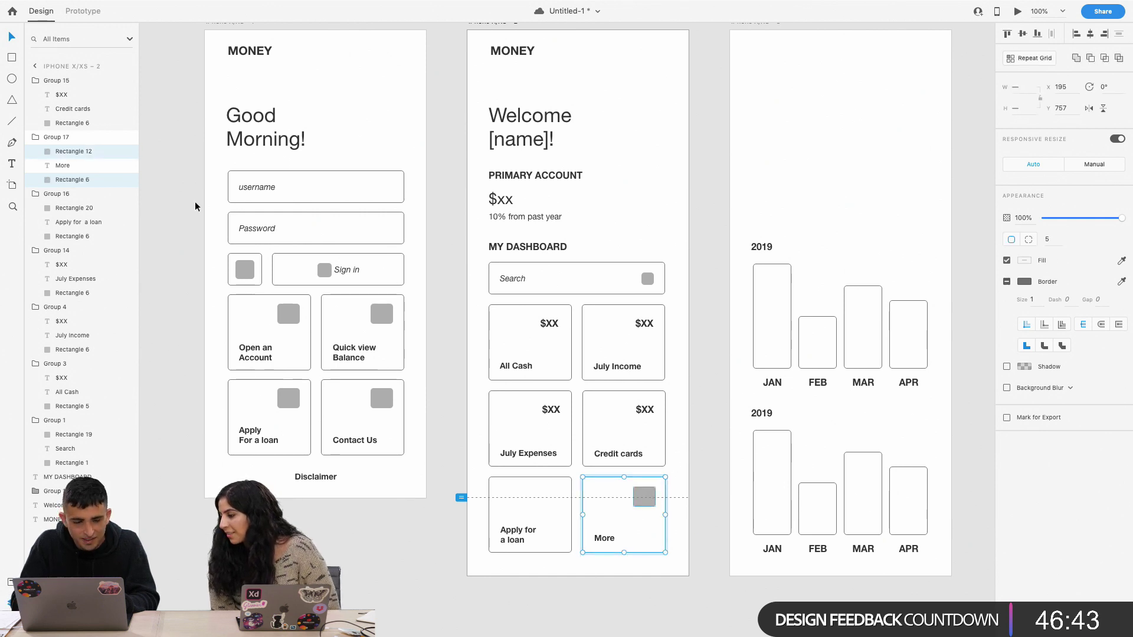
{"action": "left_click", "coordinate": [71, 137]}
{"action": "left_click", "coordinate": [128, 137]}
{"action": "left_click", "coordinate": [128, 137]}
{"action": "left_click", "coordinate": [61, 152]}
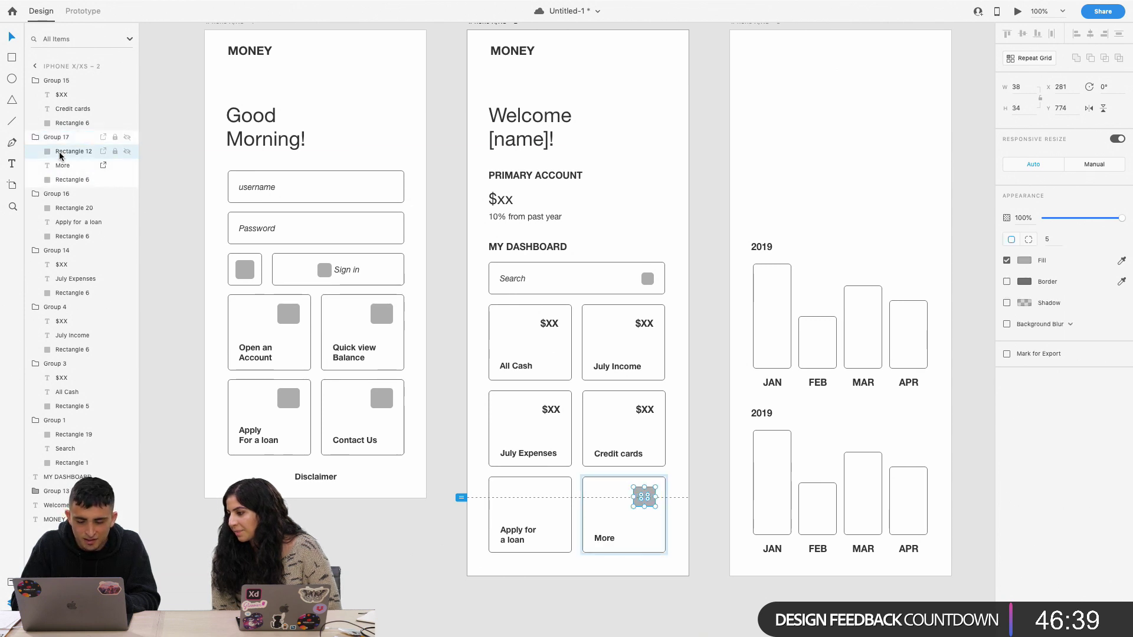
{"action": "left_click", "coordinate": [128, 138]}
{"action": "left_click", "coordinate": [127, 138]}
{"action": "left_click", "coordinate": [127, 152]}
{"action": "left_click", "coordinate": [127, 151]}
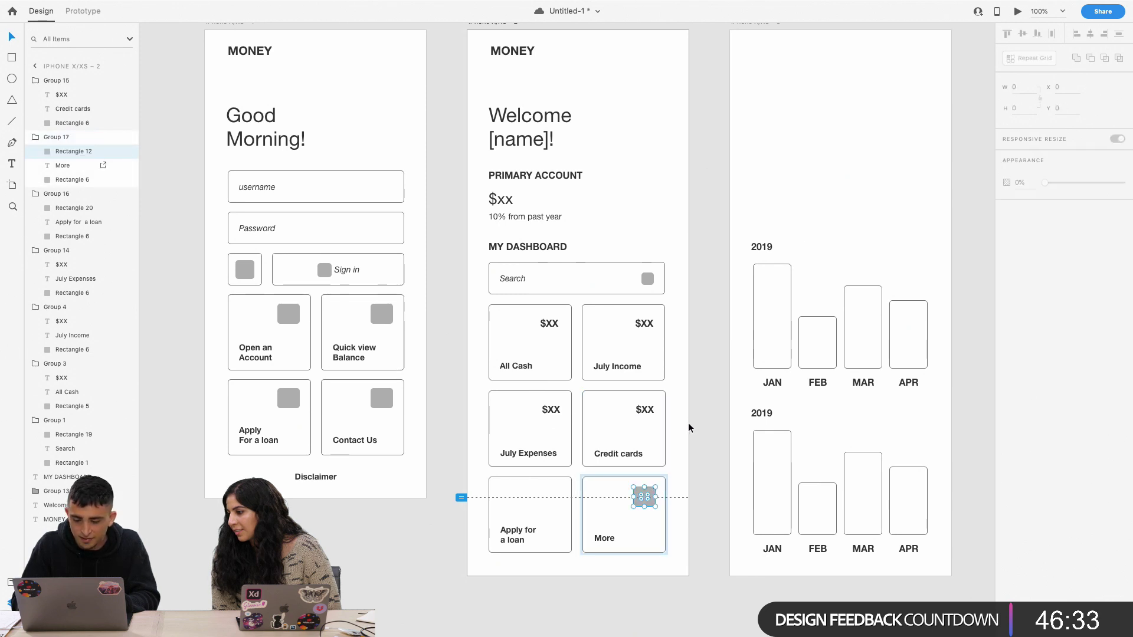
Shift the More card aside, delete the stray grey square beneath it, and return the card to its place
{"action": "mouse_move", "coordinate": [654, 500]}
{"action": "left_mouse_down"}
{"action": "mouse_move", "coordinate": [587, 499]}
{"action": "mouse_move", "coordinate": [643, 507]}
{"action": "left_mouse_up"}
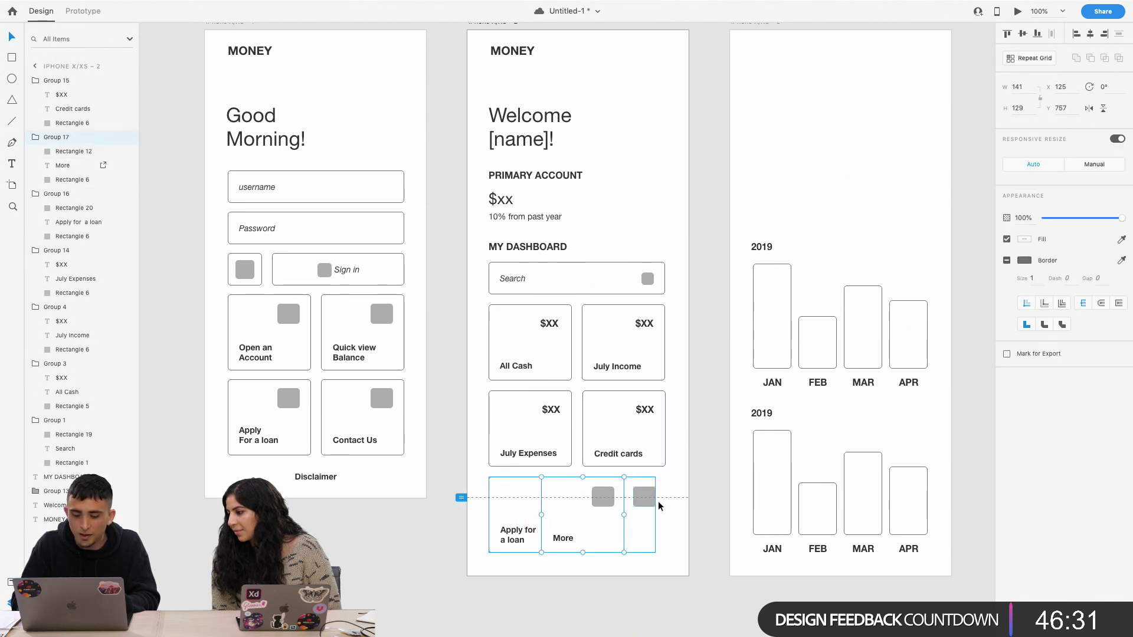
{"action": "double_click", "coordinate": [643, 502]}
{"action": "key", "text": "Delete"}
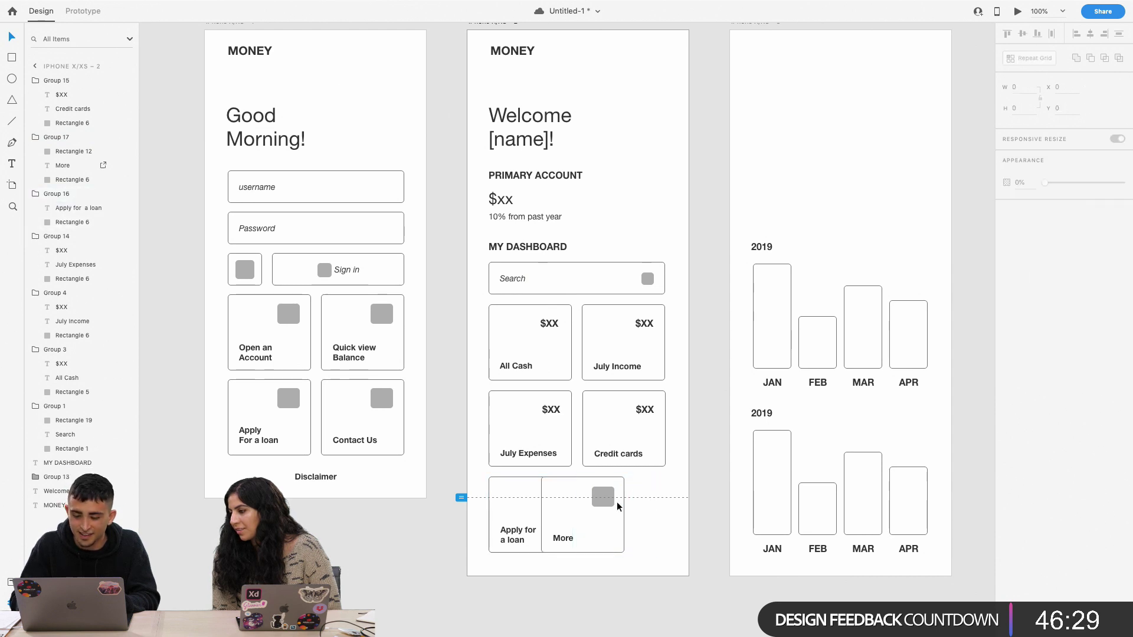
{"action": "left_click", "coordinate": [593, 508]}
{"action": "left_click_drag", "start_coordinate": [593, 508], "coordinate": [632, 508]}
Delete the Apply for a loan card and put a duplicate of the More card in its place
{"action": "left_click", "coordinate": [549, 510]}
{"action": "key", "text": "Delete"}
{"action": "left_click_drag", "start_coordinate": [644, 498], "coordinate": [559, 501]}
Relabel the duplicated card "Apply for Loan" on two lines, fitted within the card, and save the document
{"action": "double_click", "coordinate": [508, 535]}
{"action": "type", "text": "Apply f"}
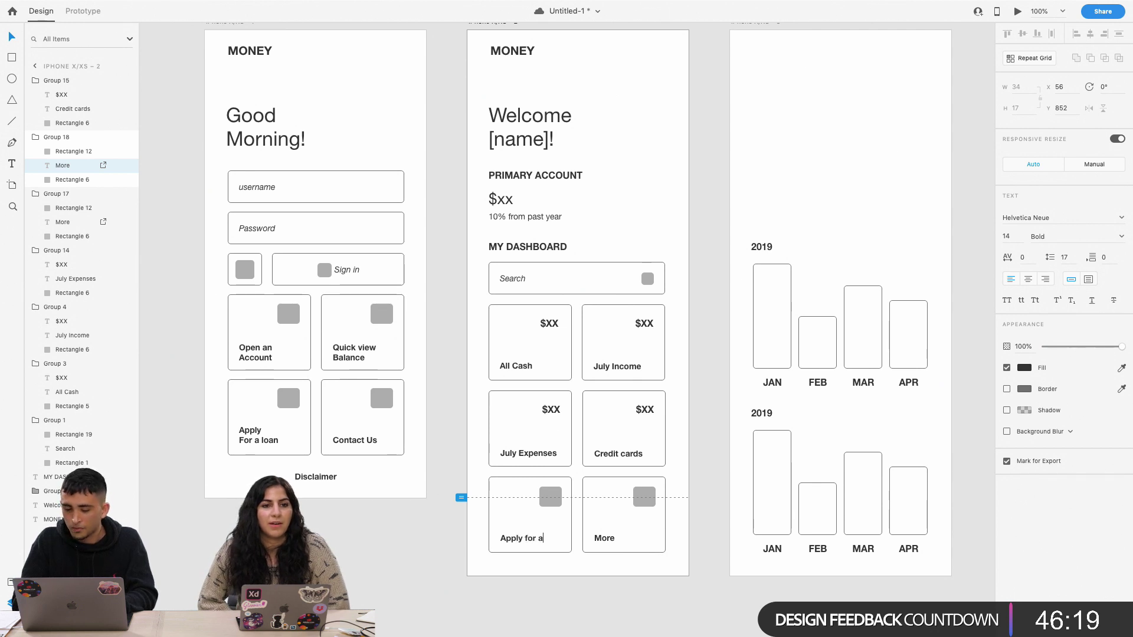
{"action": "key", "text": "BackSpace"}
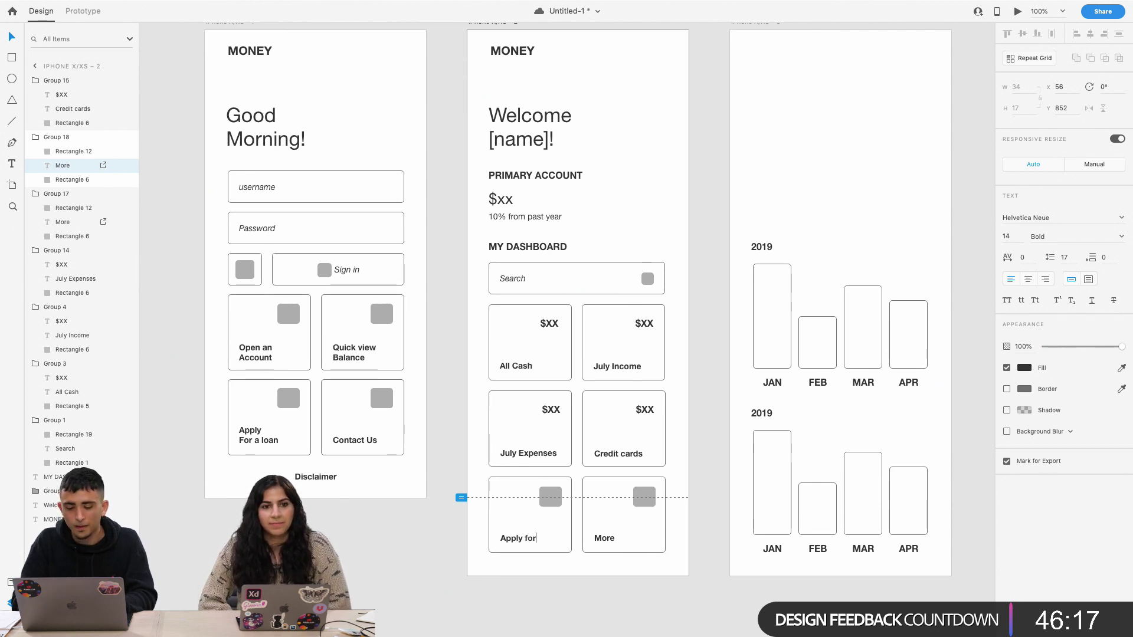
{"action": "key", "text": "Return"}
{"action": "type", "text": "Loan"}
{"action": "key", "text": "Escape"}
{"action": "left_click_drag", "start_coordinate": [507, 533], "coordinate": [508, 537]}
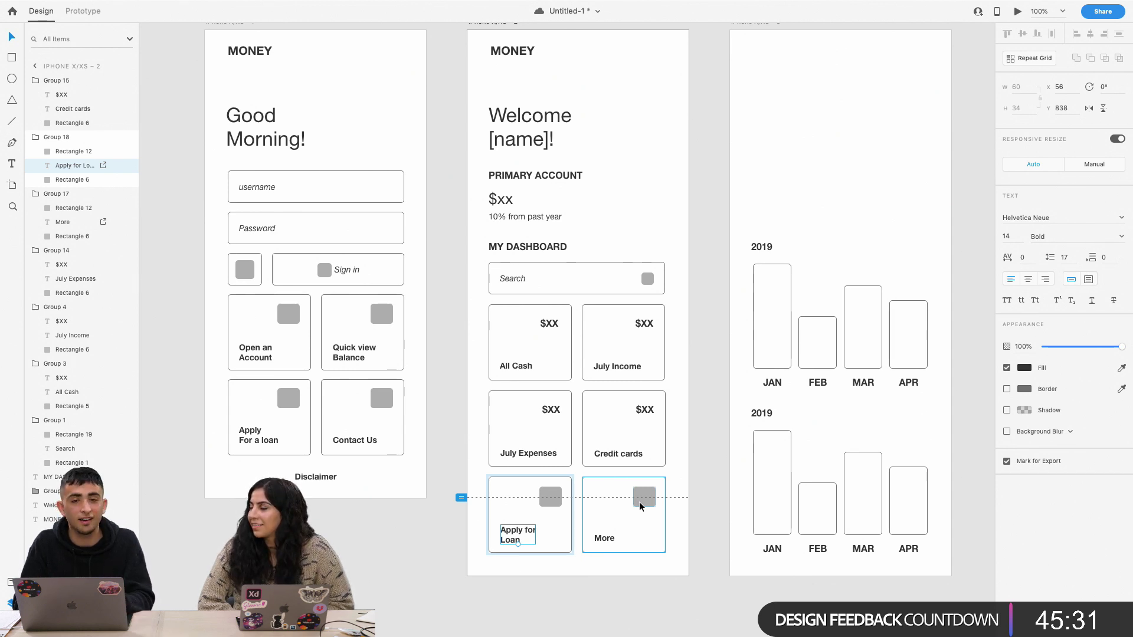
{"action": "left_click", "coordinate": [670, 516]}
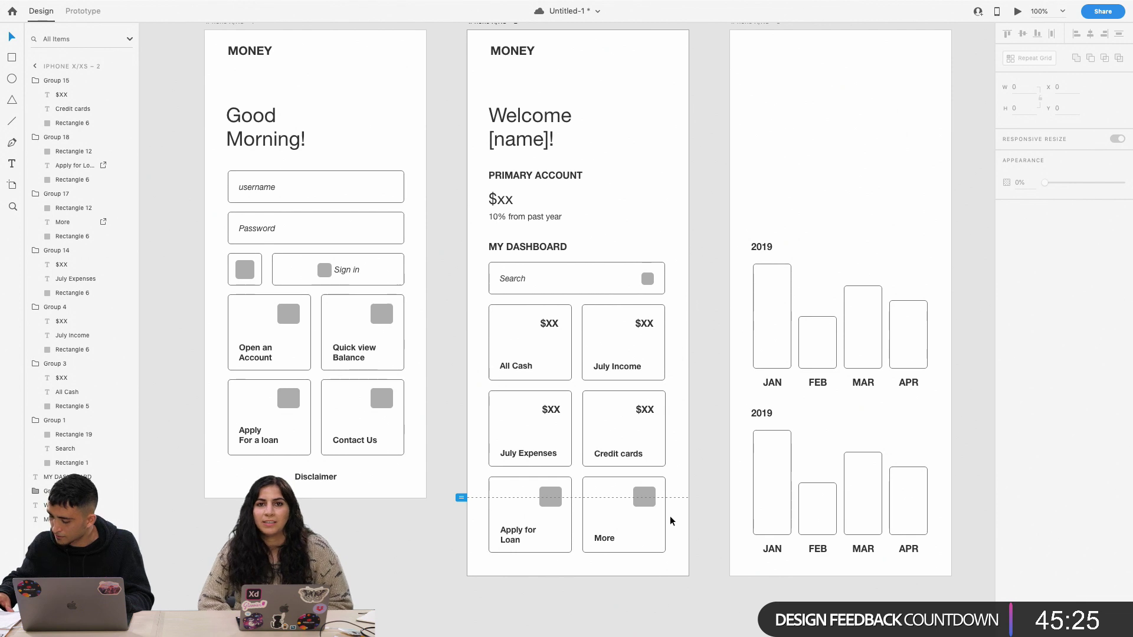
{"action": "key", "text": "super+s"}
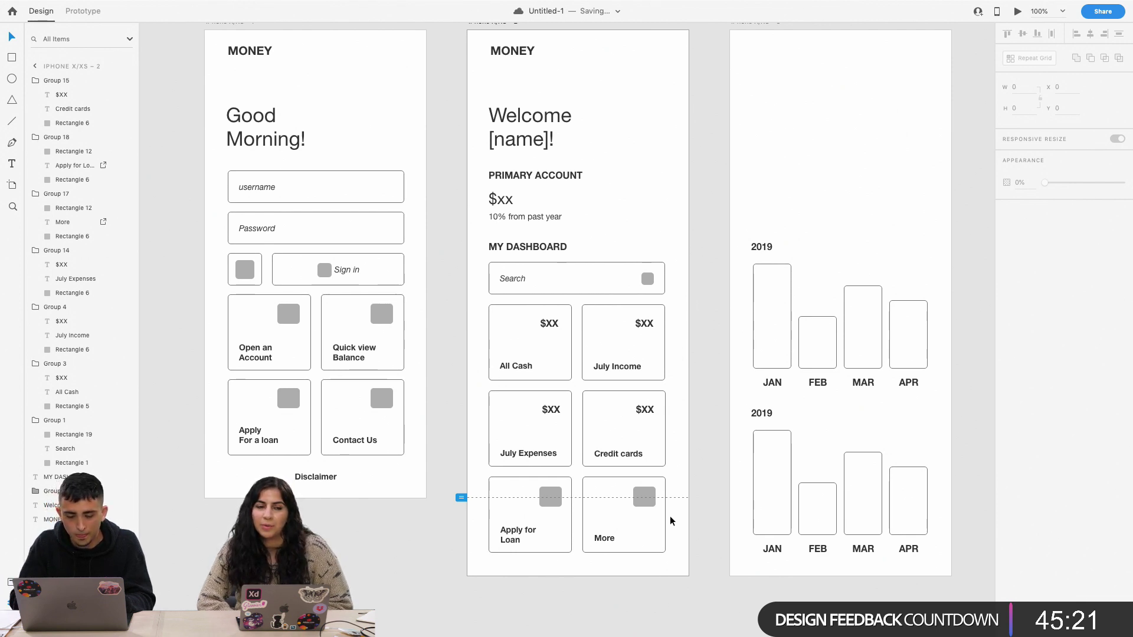
Move the iPhone X/XS – 3 artboard over to X 1329 and duplicate the iPhone X/XS – 2 artboard into the gap
{"action": "scroll", "coordinate": [671, 516], "scroll_direction": "down", "scroll_amount": 2}
{"action": "scroll", "coordinate": [670, 516], "scroll_direction": "right", "scroll_amount": 4}
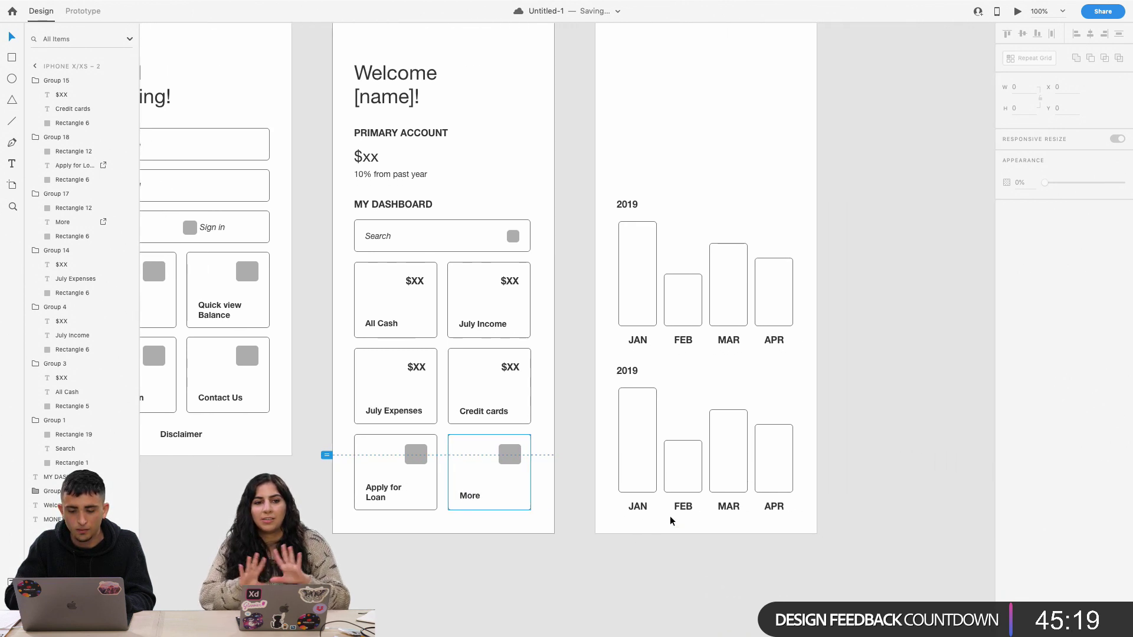
{"action": "scroll", "coordinate": [671, 521], "scroll_direction": "right", "scroll_amount": 5}
{"action": "scroll", "coordinate": [671, 521], "scroll_direction": "down", "scroll_amount": 1}
{"action": "scroll", "coordinate": [670, 520], "scroll_direction": "up", "scroll_amount": 8}
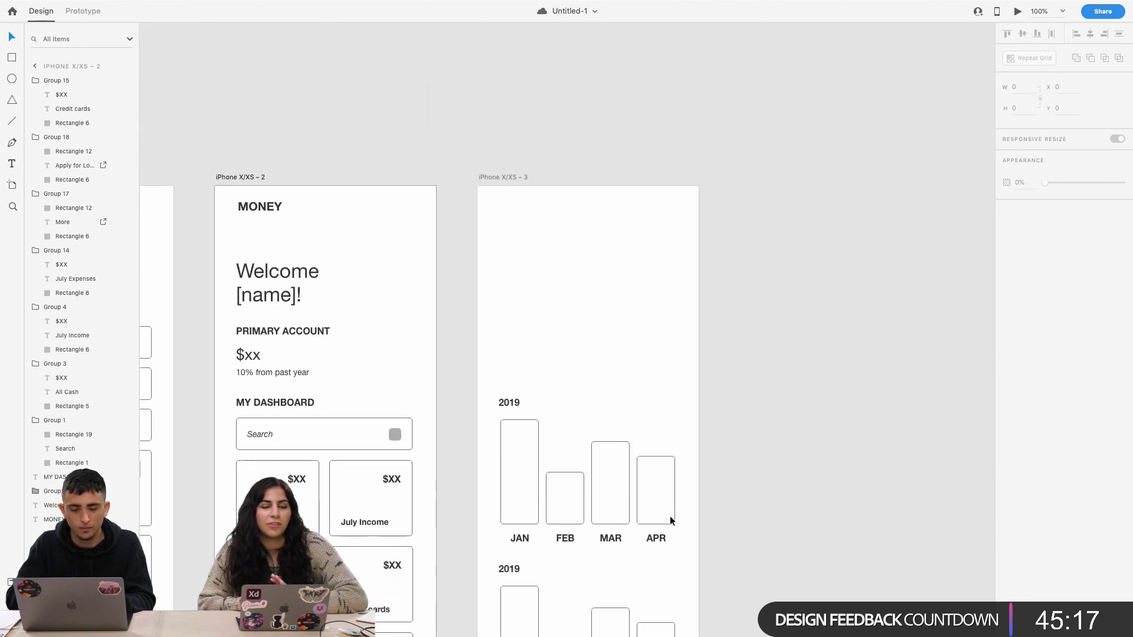
{"action": "scroll", "coordinate": [670, 515], "scroll_direction": "down", "scroll_amount": 4}
{"action": "scroll", "coordinate": [671, 516], "scroll_direction": "left", "scroll_amount": 1}
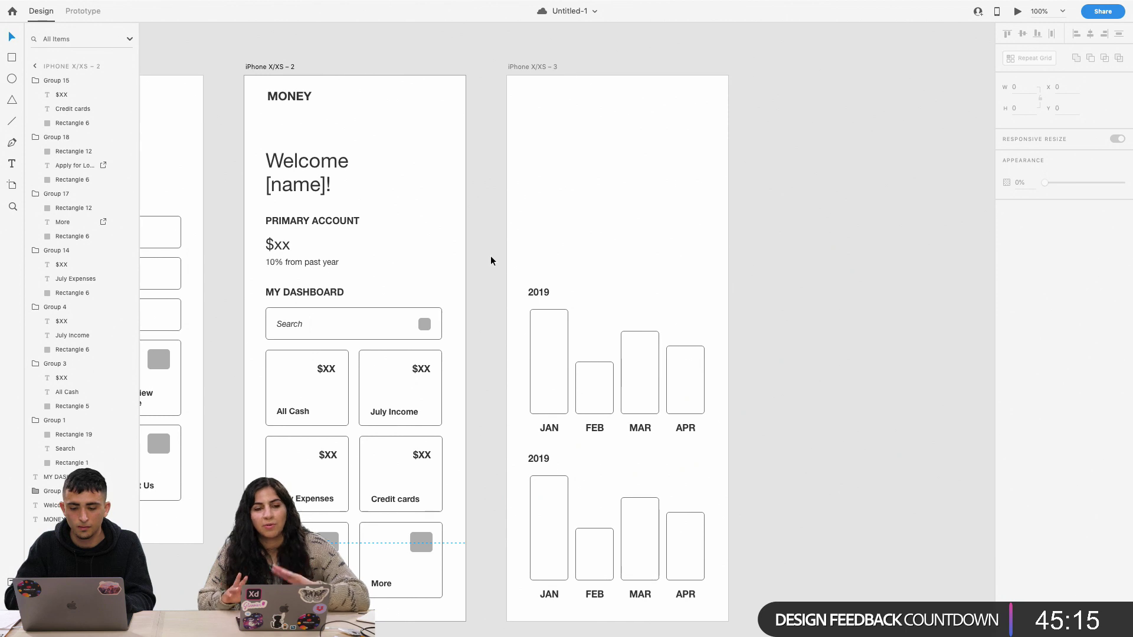
{"action": "scroll", "coordinate": [491, 261], "scroll_direction": "down", "scroll_amount": 1}
{"action": "left_click", "coordinate": [545, 49]}
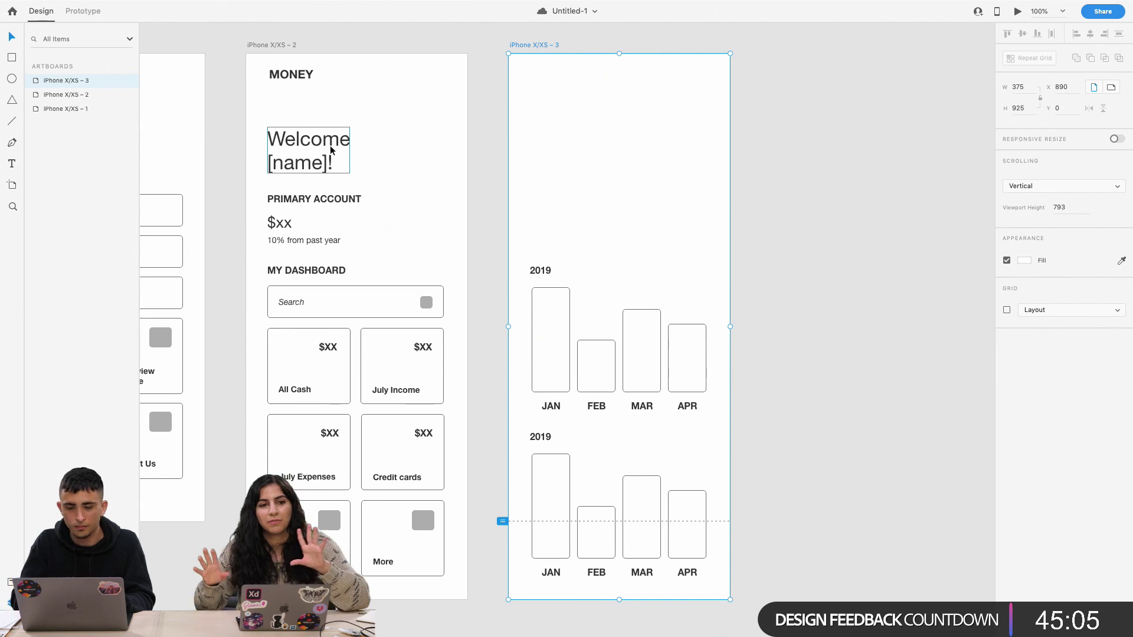
{"action": "left_click_drag", "start_coordinate": [526, 45], "coordinate": [785, 45]}
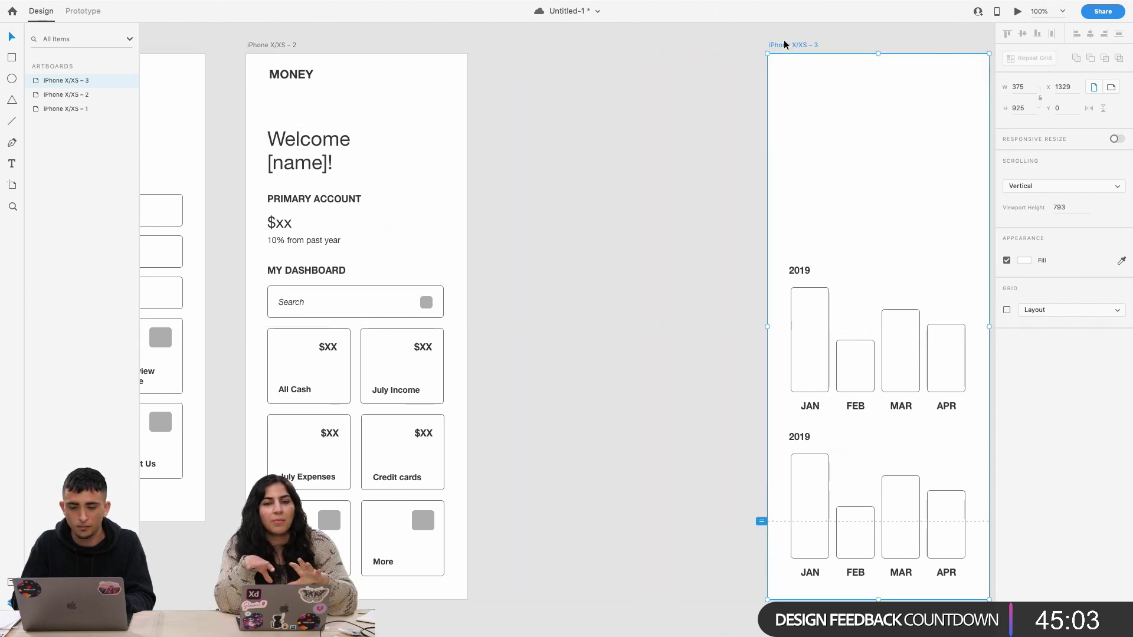
{"action": "left_click", "coordinate": [285, 45]}
{"action": "key", "text": "super+d"}
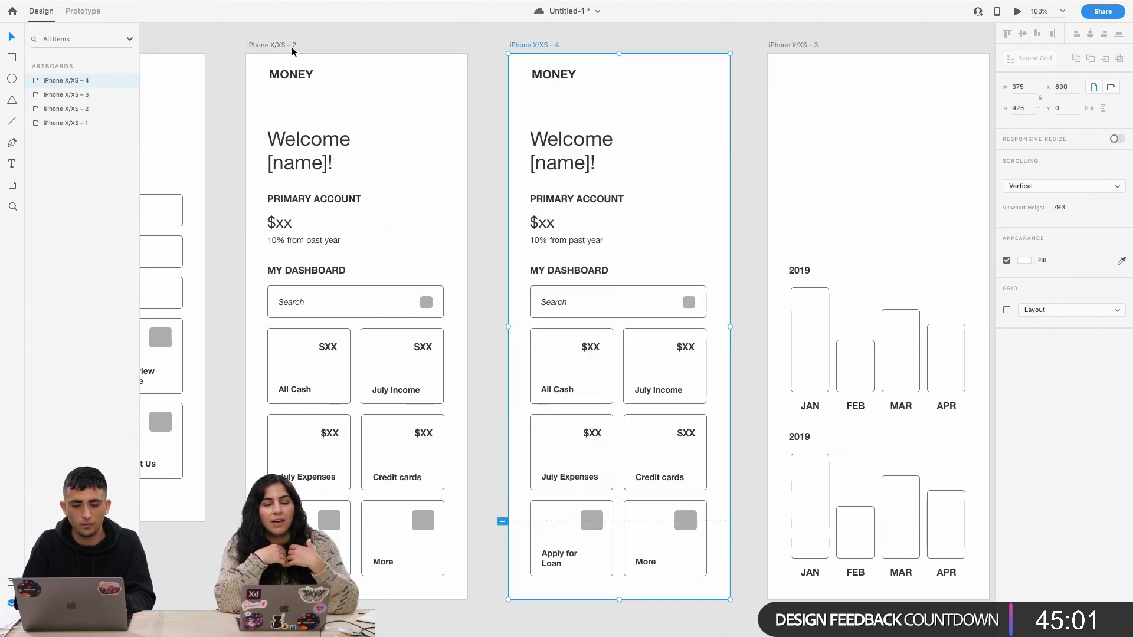
Change the welcome heading on the duplicated artboard to "Primary Checking"
{"action": "double_click", "coordinate": [551, 149]}
{"action": "type", "text": "a"}
{"action": "key", "text": "super+a"}
{"action": "type", "text": "Primary Checking"}
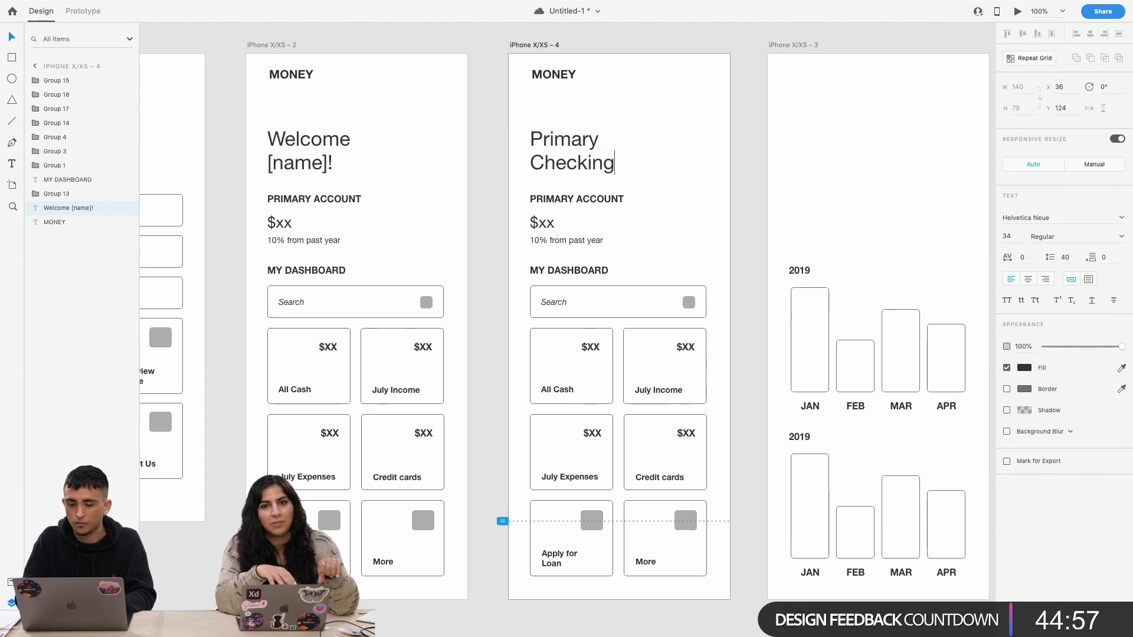
{"action": "key", "text": "Escape"}
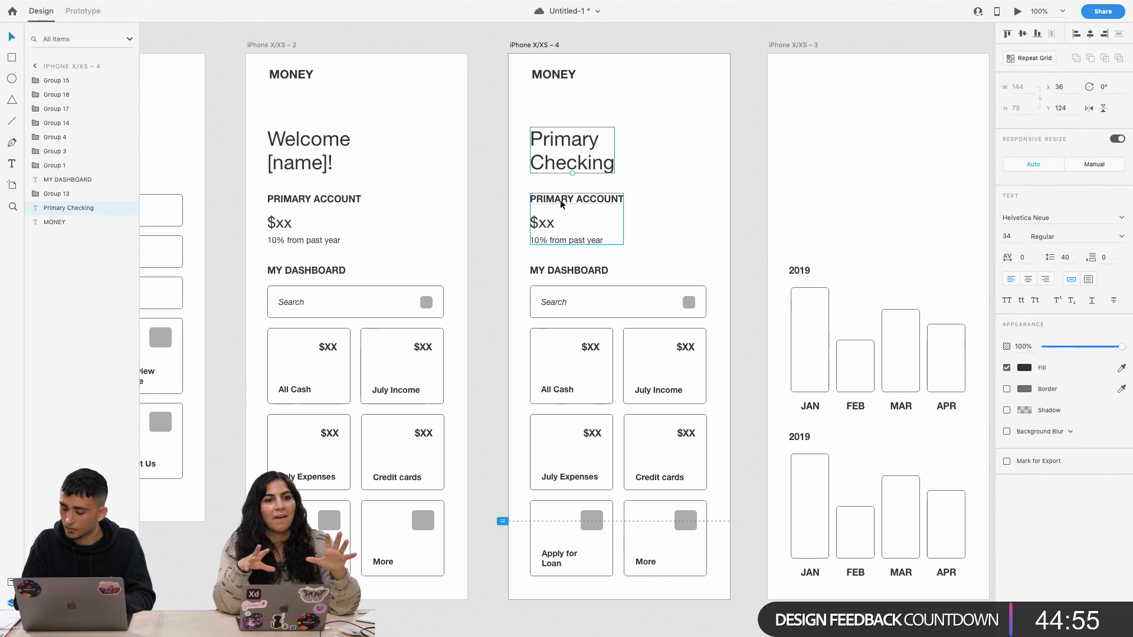
Delete the PRIMARY ACCOUNT label on the duplicated artboard and move the $xx and percentage text up beneath the heading
{"action": "left_click", "coordinate": [560, 204]}
{"action": "double_click", "coordinate": [561, 204]}
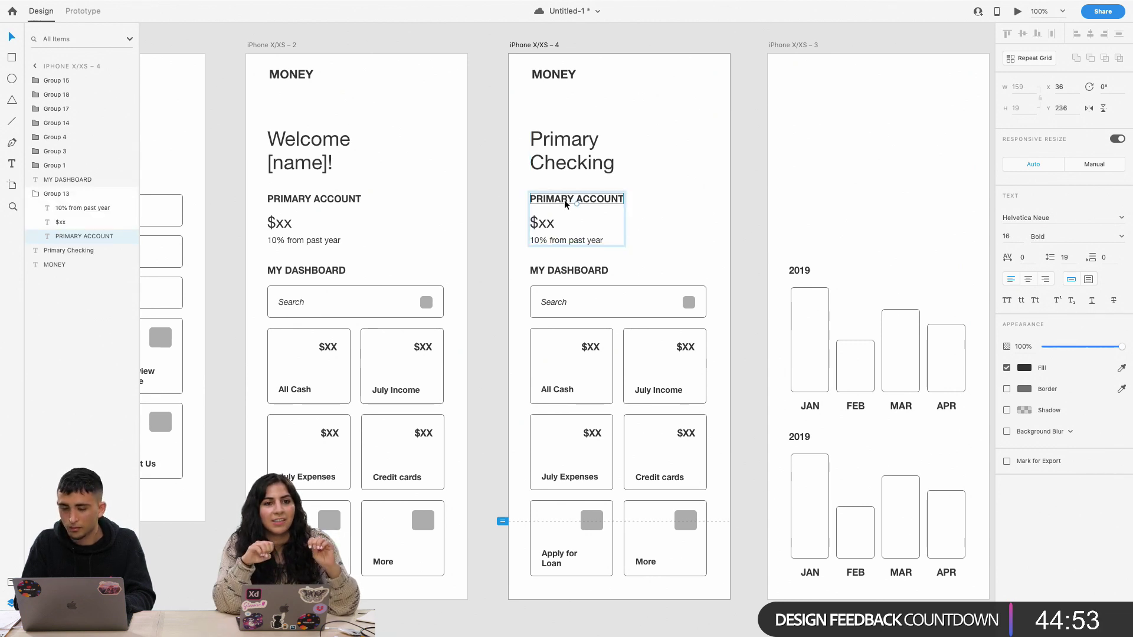
{"action": "key", "text": "Delete"}
{"action": "left_click_drag", "start_coordinate": [557, 225], "coordinate": [555, 197]}
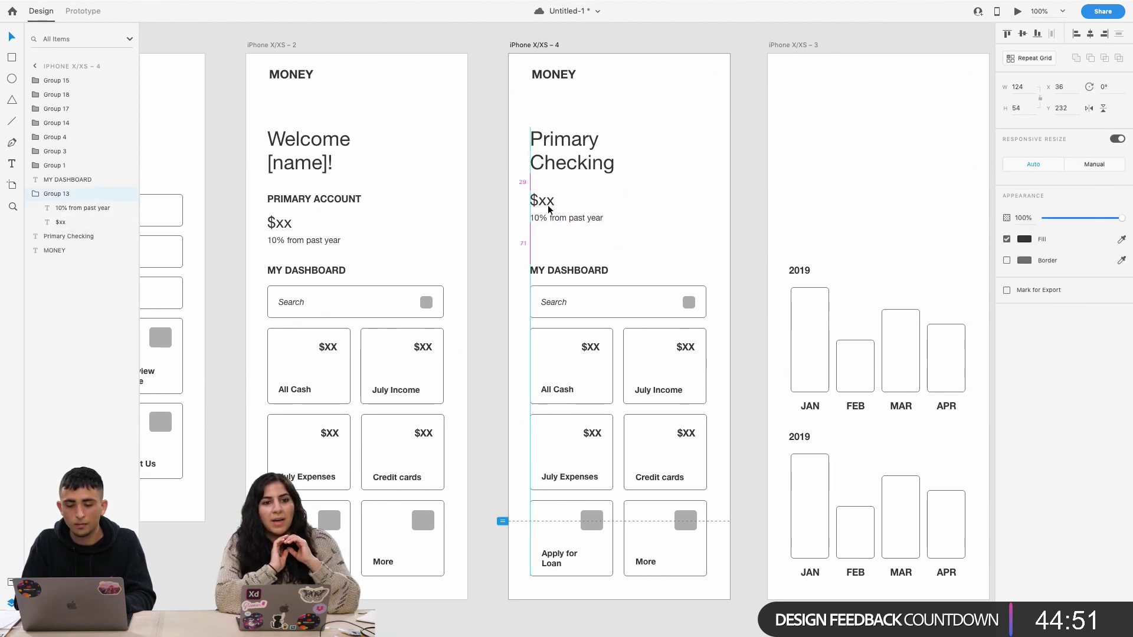
{"action": "left_click", "coordinate": [553, 187]}
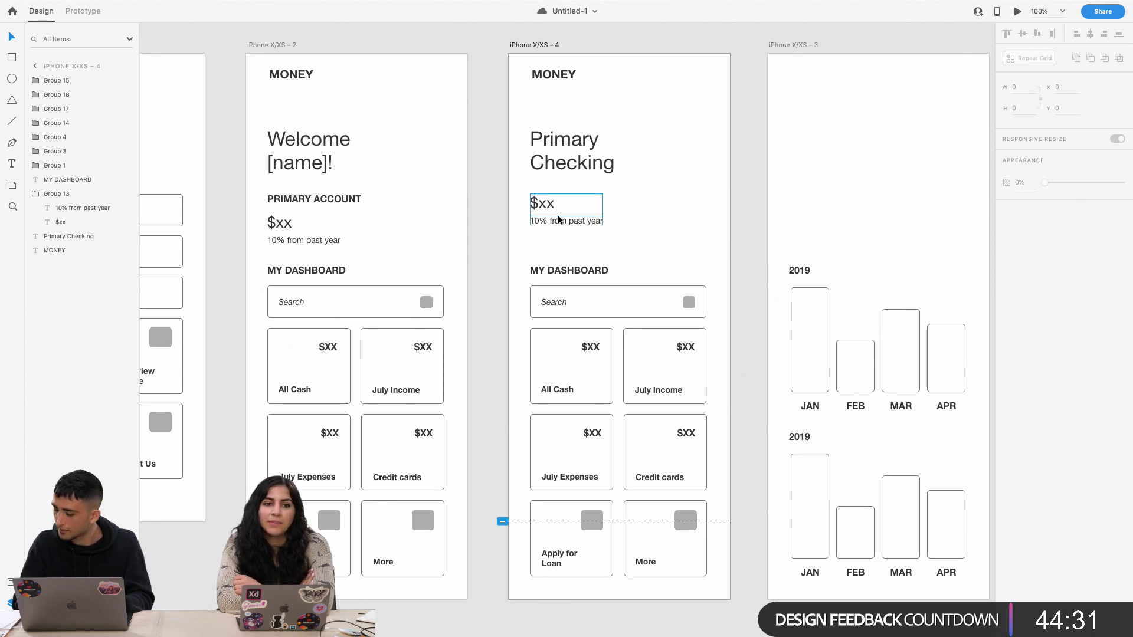
Move the MY DASHBOARD heading and search field together up to Y 318, and delete the search field's grey square
{"action": "left_click", "coordinate": [549, 271]}
{"action": "left_click", "coordinate": [558, 302], "text": "shift"}
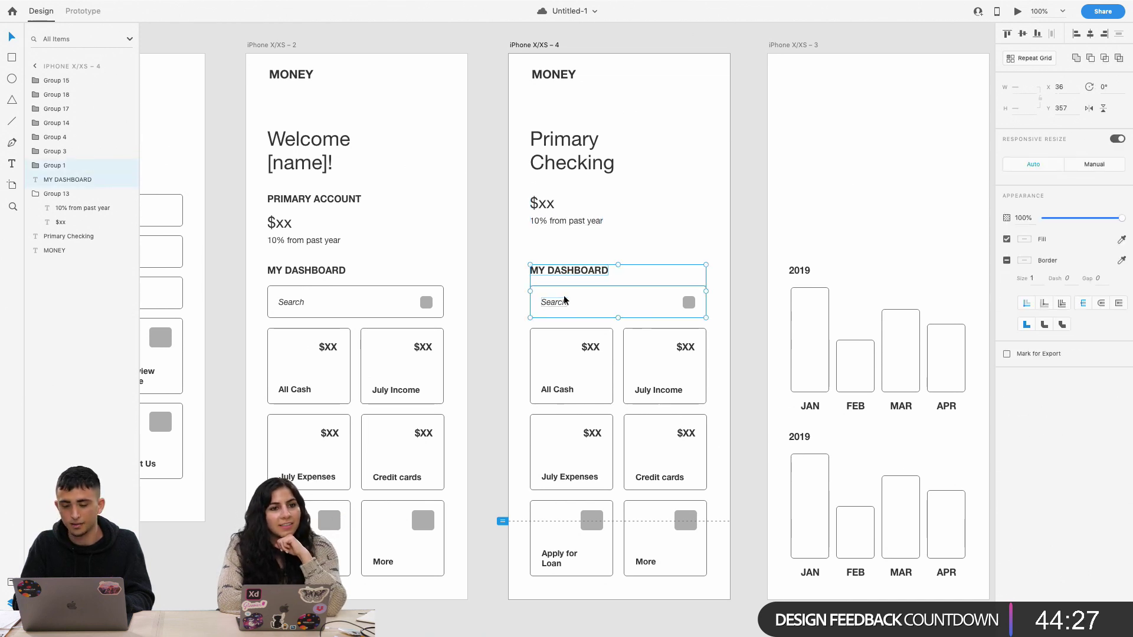
{"action": "left_click_drag", "start_coordinate": [553, 305], "coordinate": [553, 283]}
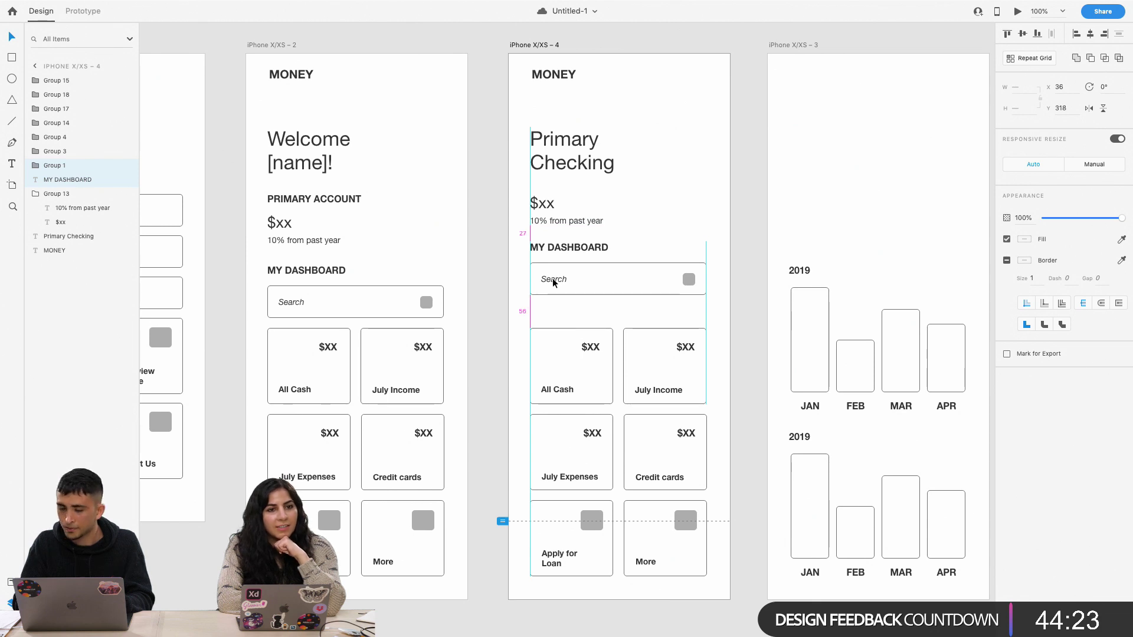
{"action": "double_click", "coordinate": [689, 281]}
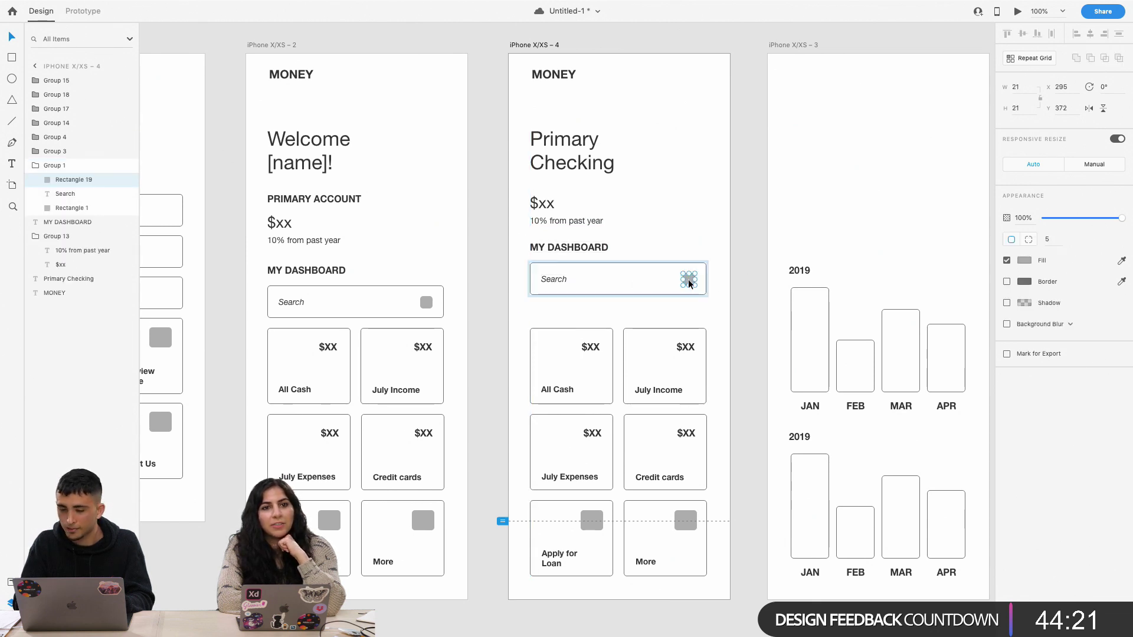
{"action": "key", "text": "Delete"}
{"action": "left_click", "coordinate": [562, 280]}
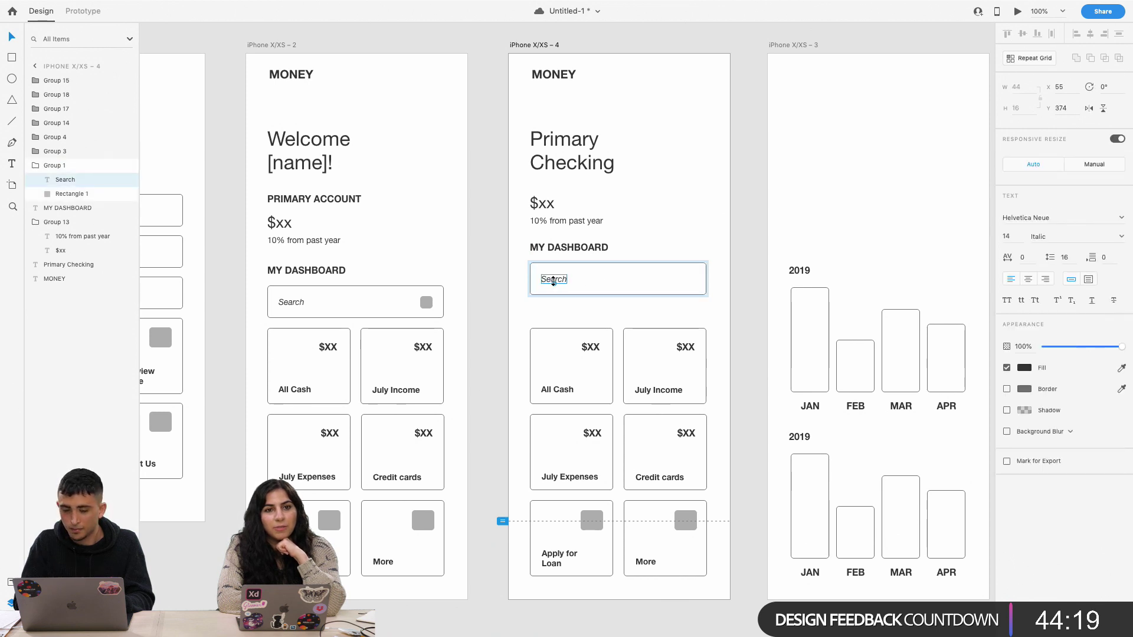
{"action": "double_click", "coordinate": [562, 280]}
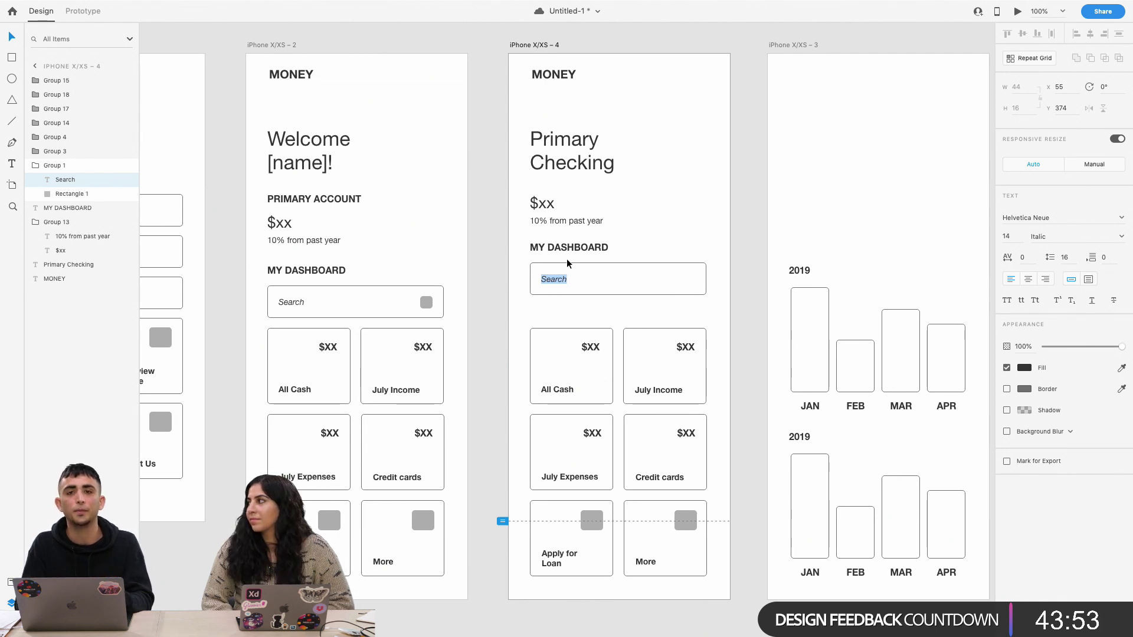
{"action": "key", "text": "Escape"}
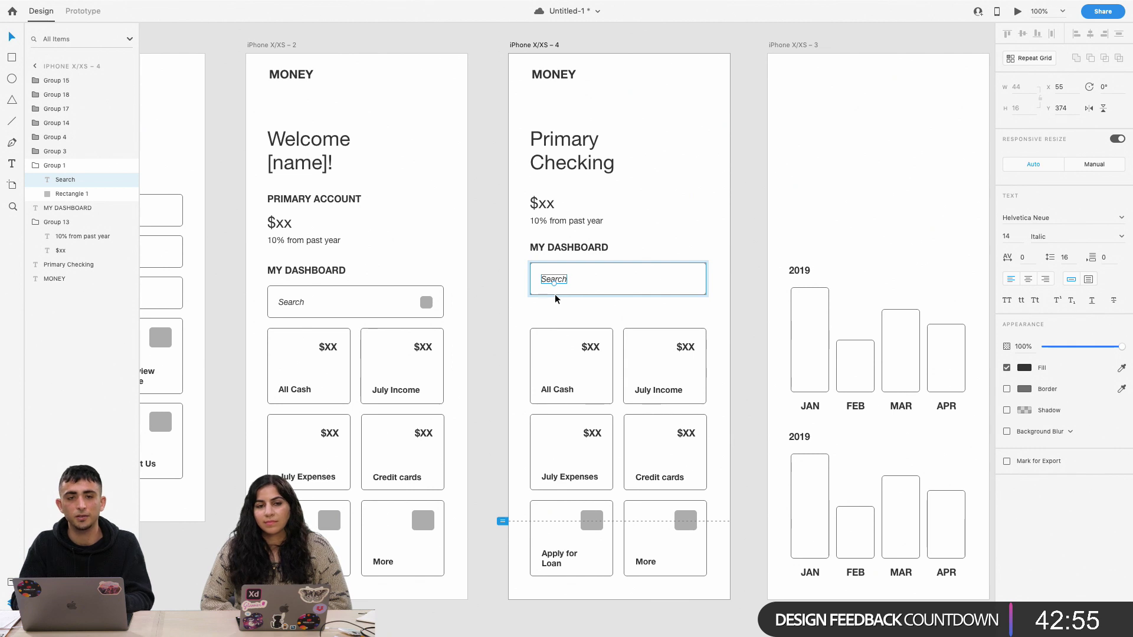
Delete the All Cash and July Income cards from the iPhone X/XS – 4 artboard
{"action": "left_click", "coordinate": [547, 380]}
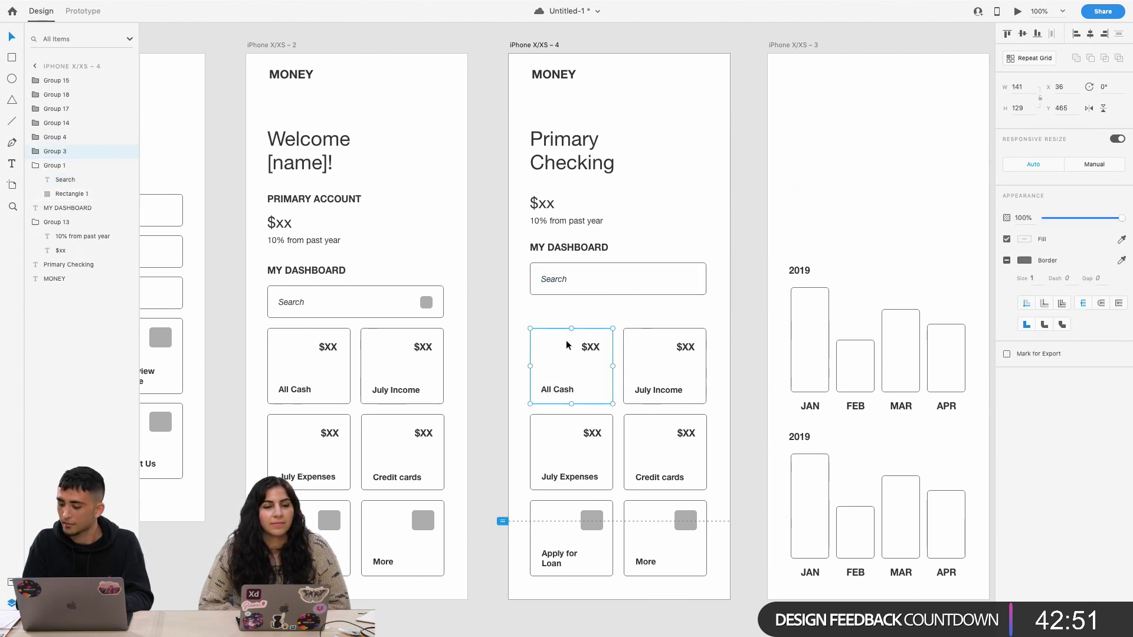
{"action": "mouse_move", "coordinate": [565, 340]}
{"action": "left_mouse_down"}
{"action": "mouse_move", "coordinate": [568, 321]}
{"action": "mouse_move", "coordinate": [578, 327]}
{"action": "left_mouse_up"}
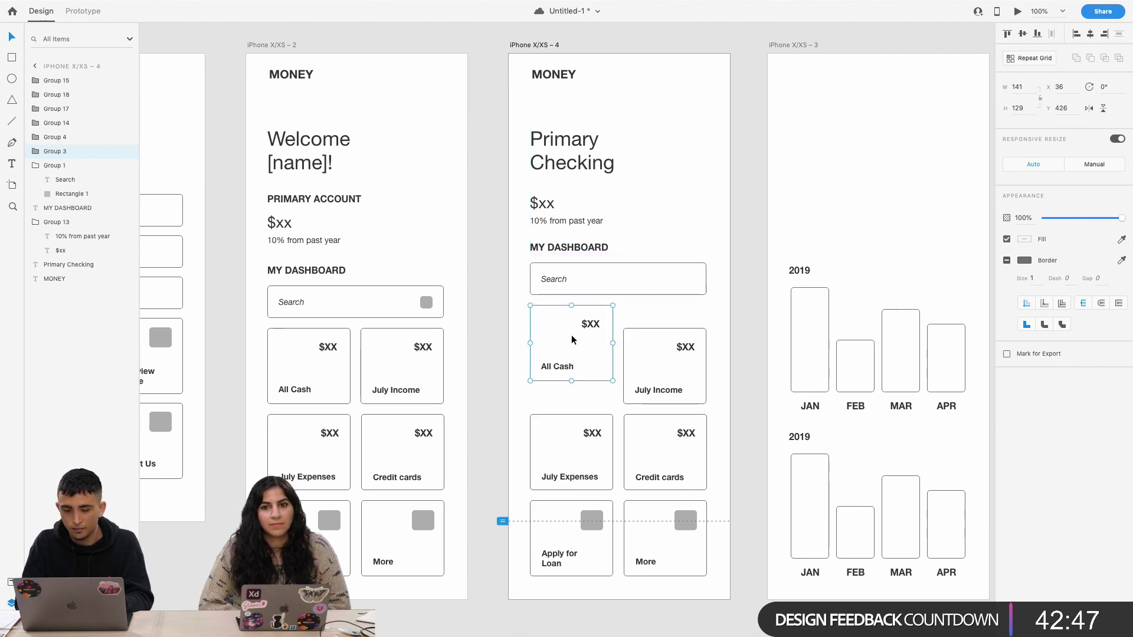
{"action": "key", "text": "Delete"}
{"action": "left_click", "coordinate": [632, 353]}
{"action": "key", "text": "Delete"}
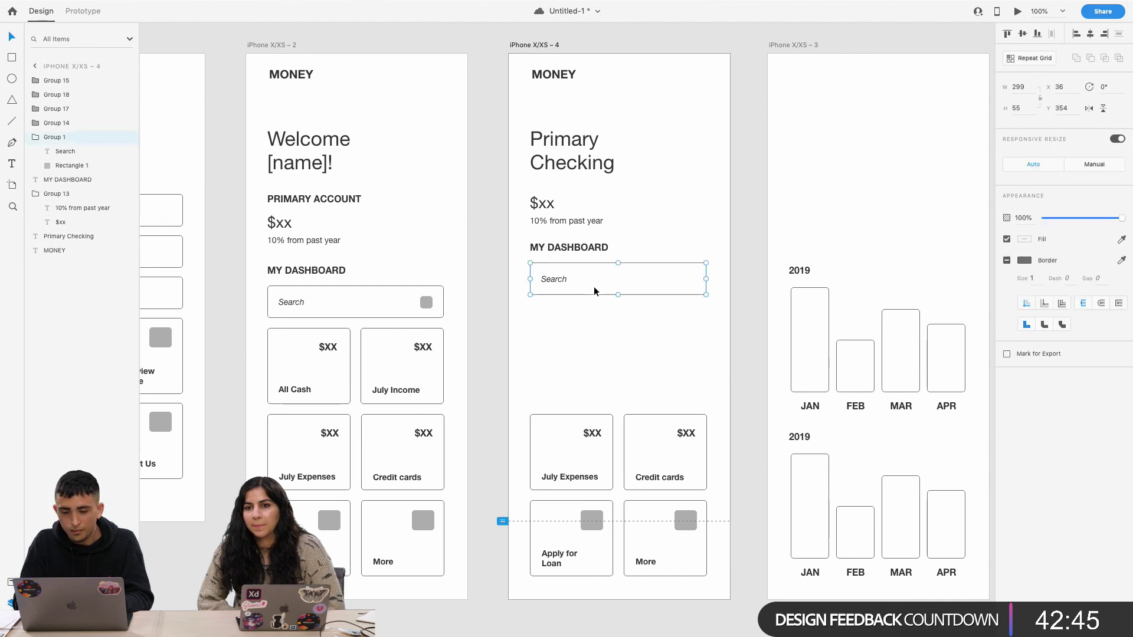
{"action": "left_click", "coordinate": [575, 246]}
{"action": "double_click", "coordinate": [576, 247]}
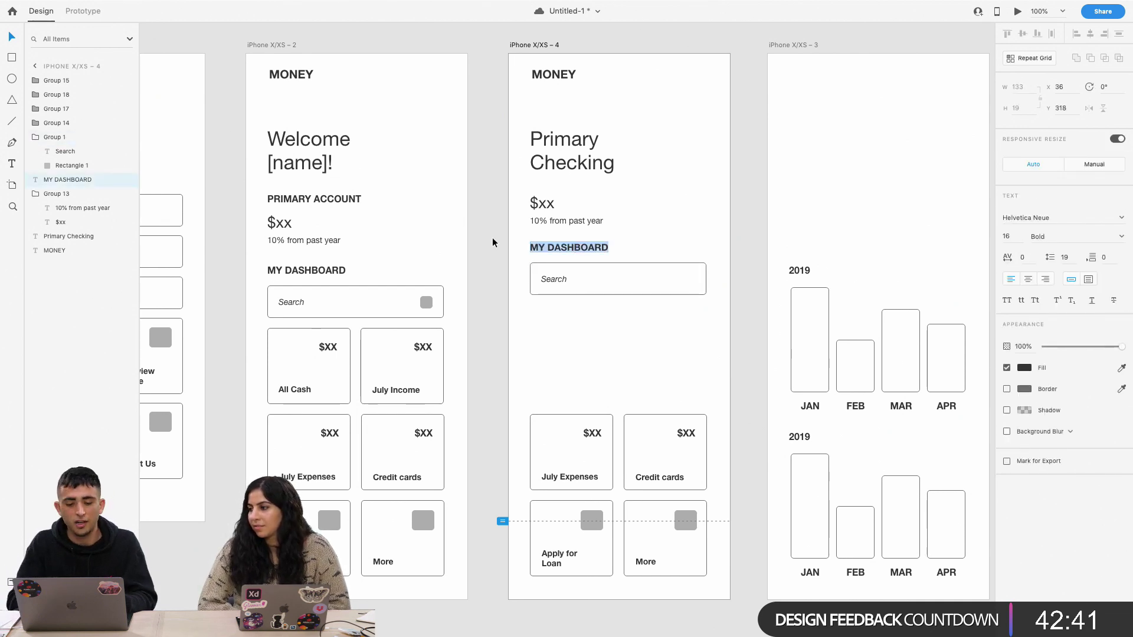
{"action": "key", "text": "Escape"}
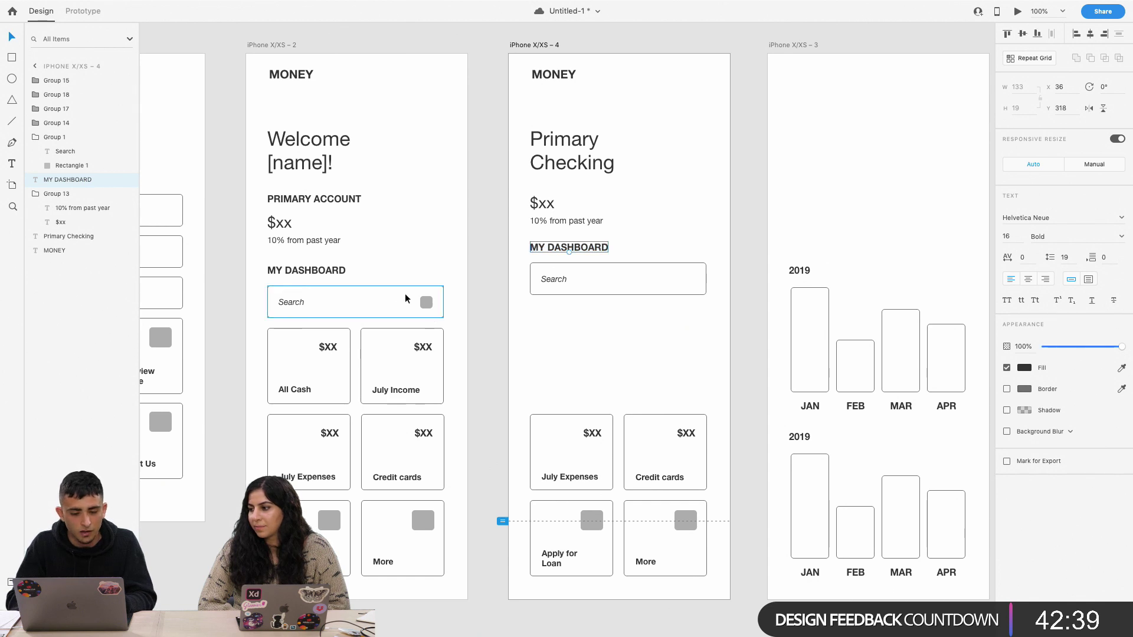
{"action": "left_click", "coordinate": [293, 235]}
{"action": "left_click", "coordinate": [313, 380]}
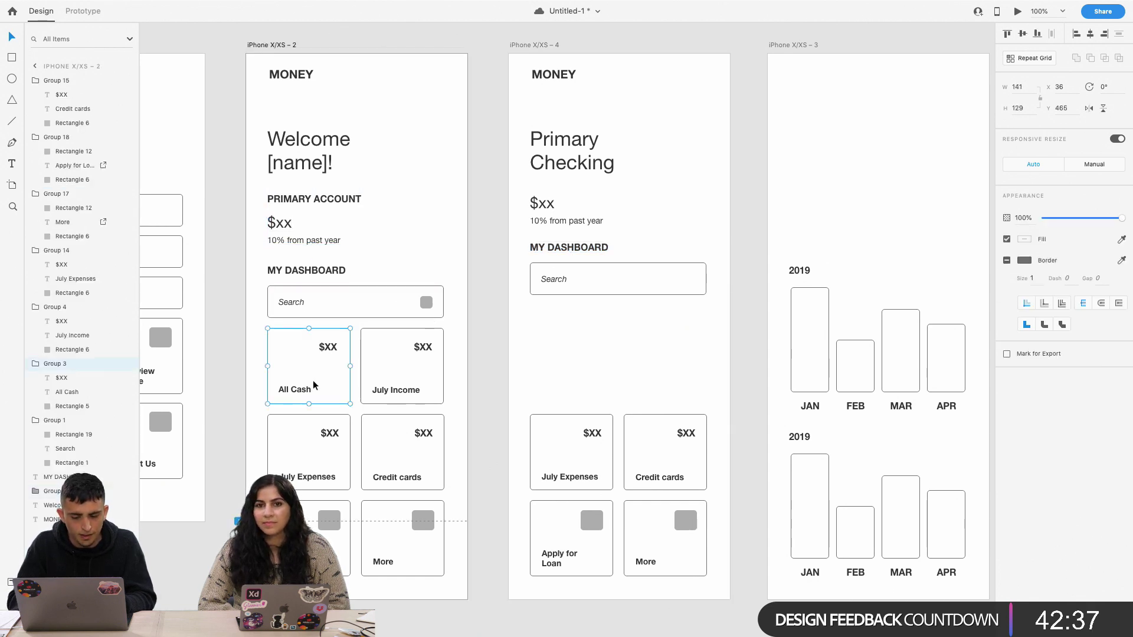
{"action": "left_click", "coordinate": [559, 289]}
{"action": "left_click", "coordinate": [298, 387]}
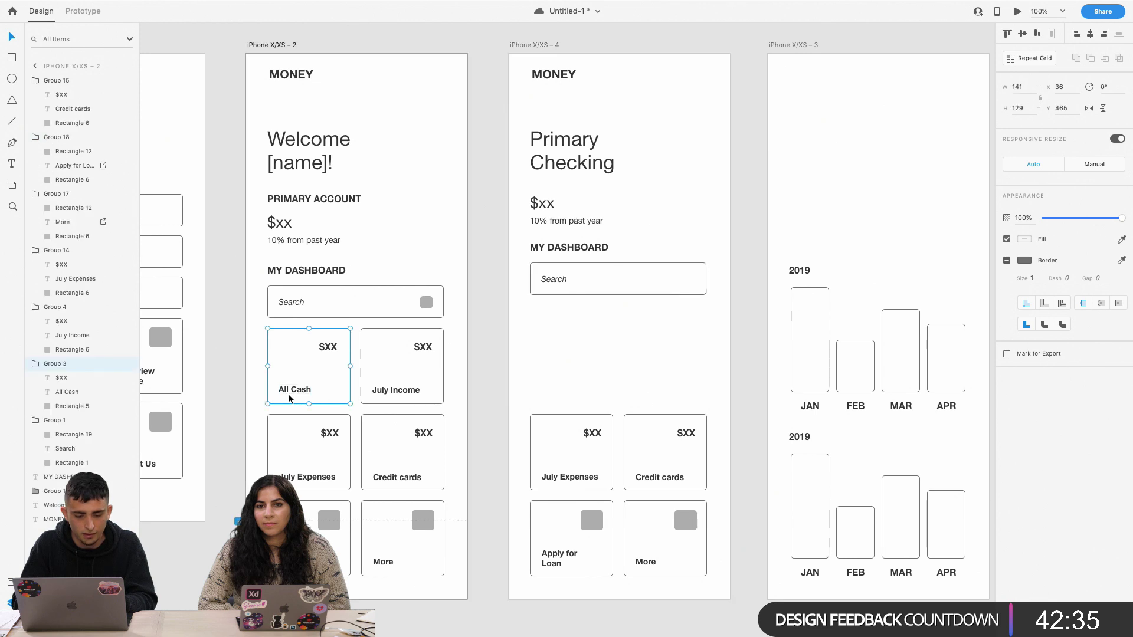
{"action": "double_click", "coordinate": [295, 391]}
{"action": "left_click", "coordinate": [394, 392]}
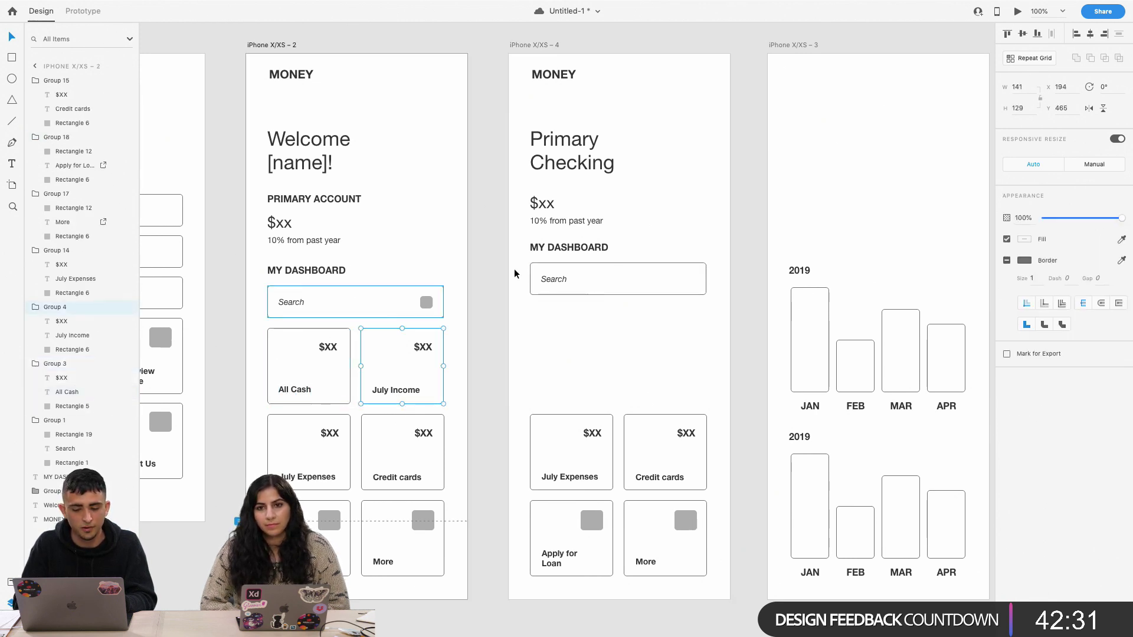
{"action": "left_click", "coordinate": [576, 269]}
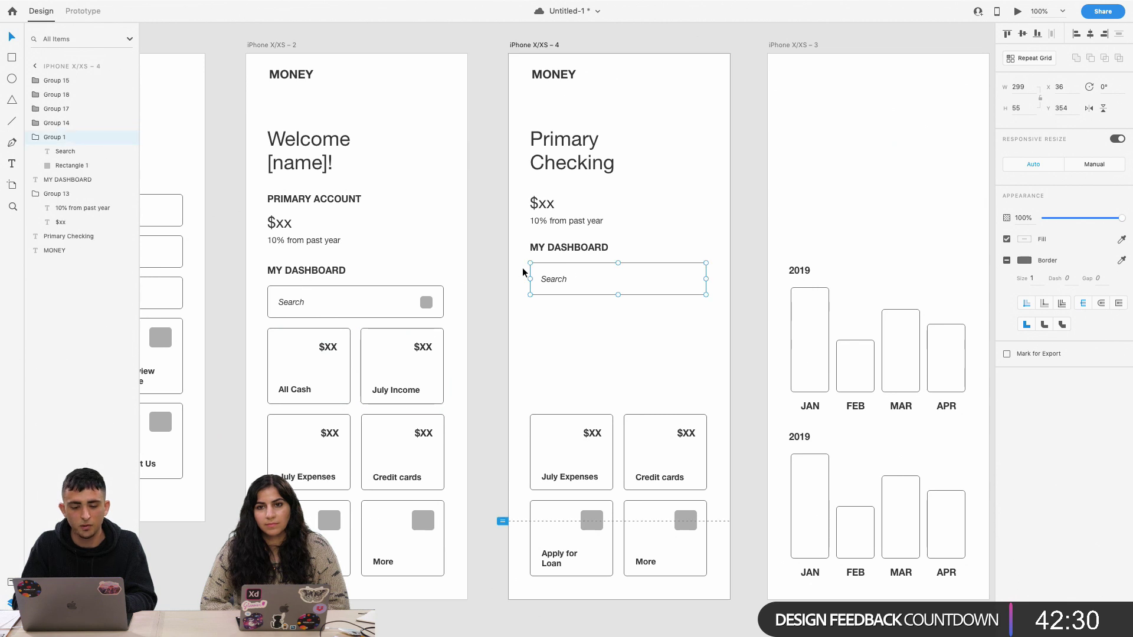
{"action": "double_click", "coordinate": [552, 278]}
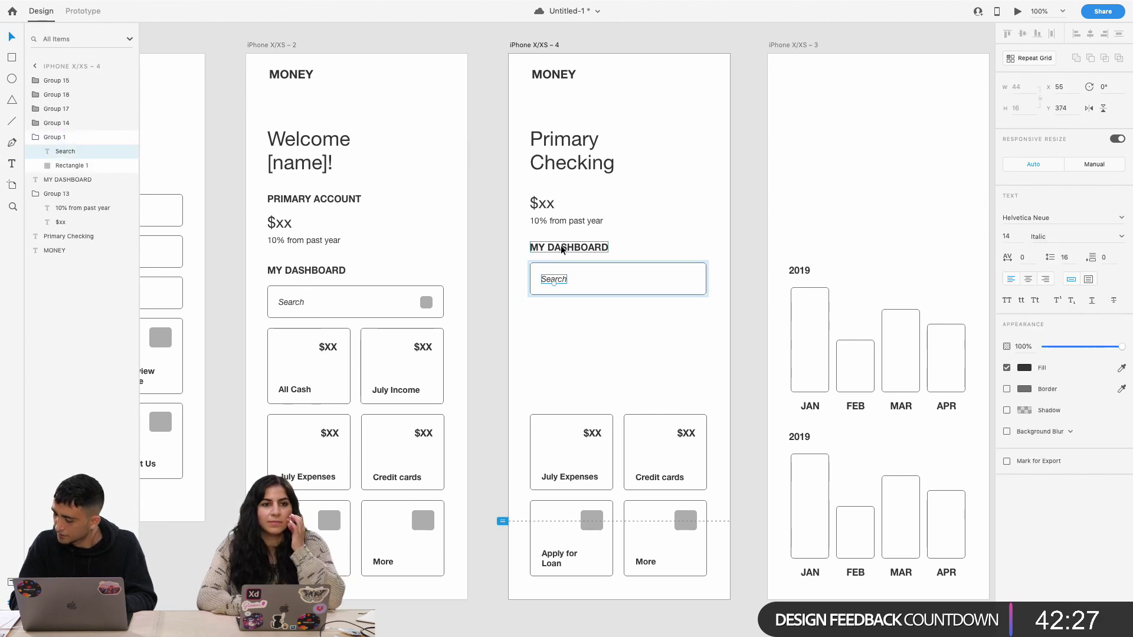
Change the MY DASHBOARD heading on the Primary Checking artboard to "RECENT TRANSACTIONS"
{"action": "left_click", "coordinate": [562, 249]}
{"action": "double_click", "coordinate": [562, 250]}
{"action": "type", "text": "RECENT TRAN"}
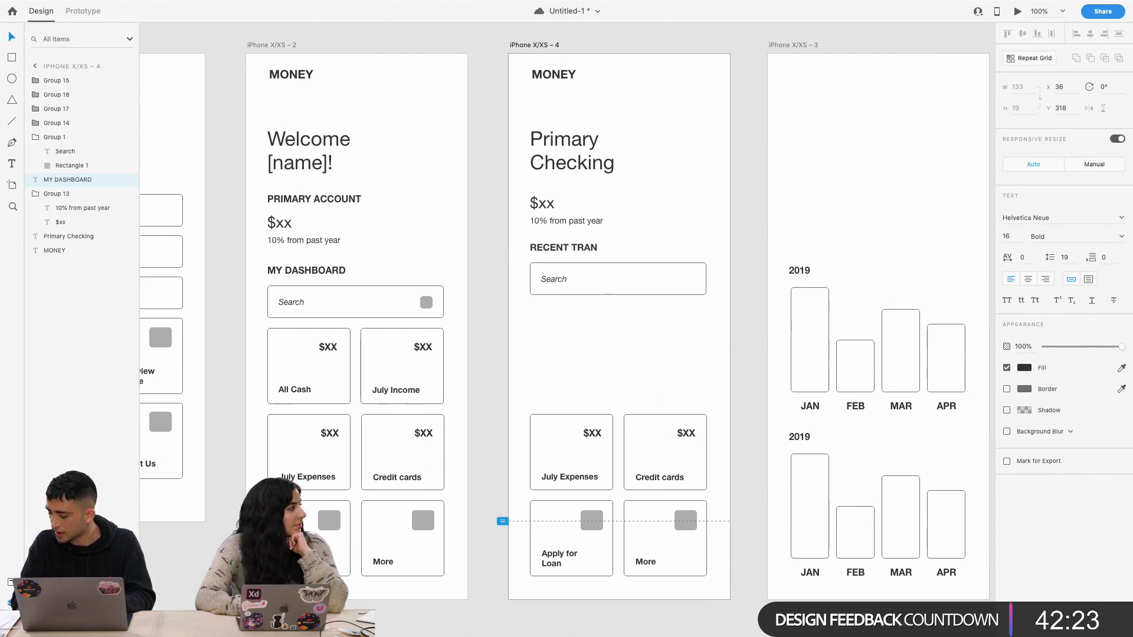
{"action": "type", "text": "SACTIONS"}
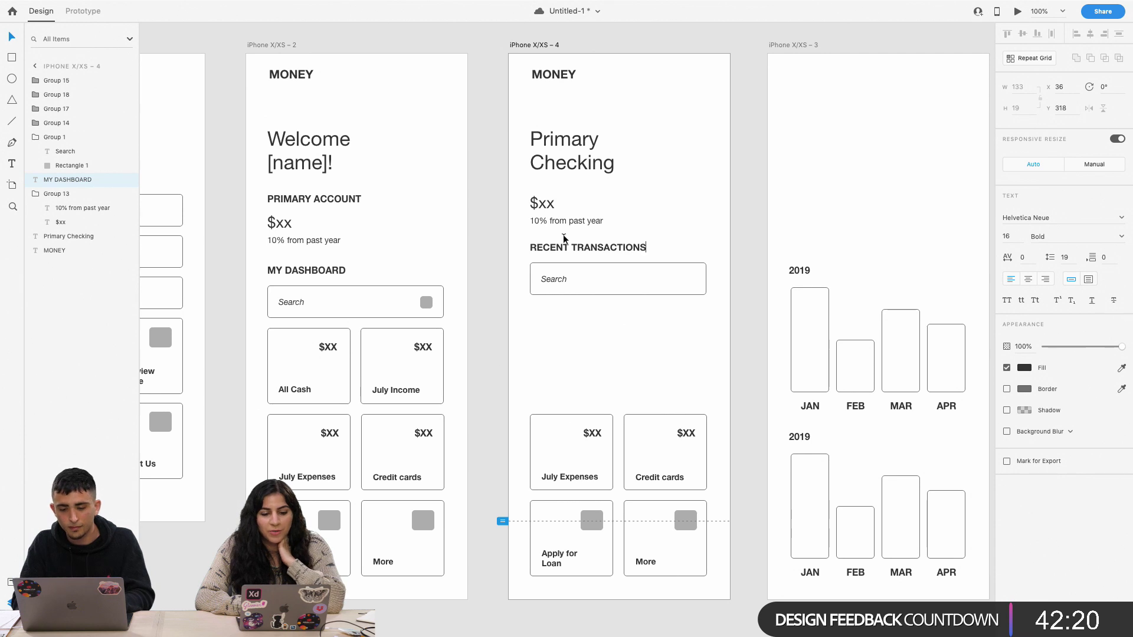
{"action": "key", "text": "Escape"}
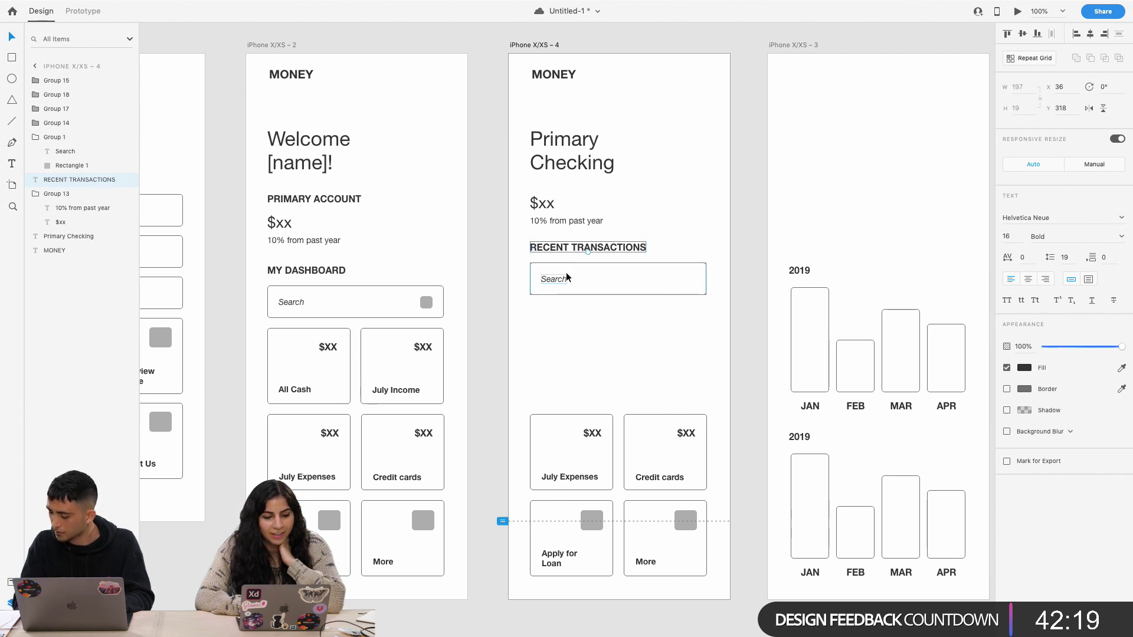
Replace the Search text in the box under RECENT TRANSACTIONS with "THE DATE" in Regular style at size 10
{"action": "left_click", "coordinate": [565, 278]}
{"action": "double_click", "coordinate": [558, 279]}
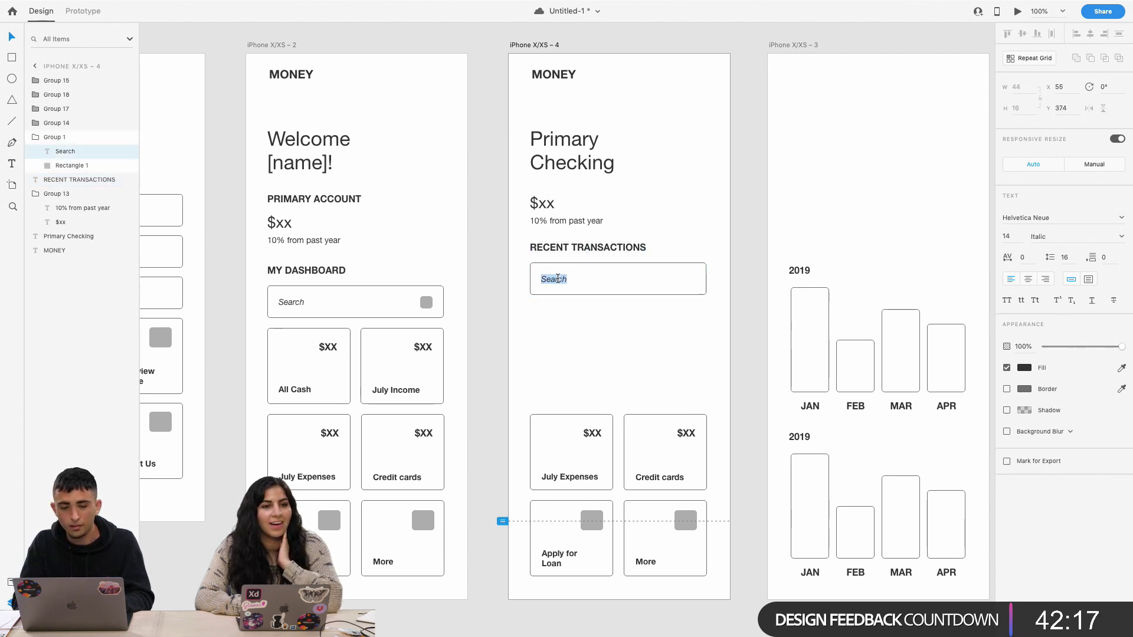
{"action": "type", "text": "T"}
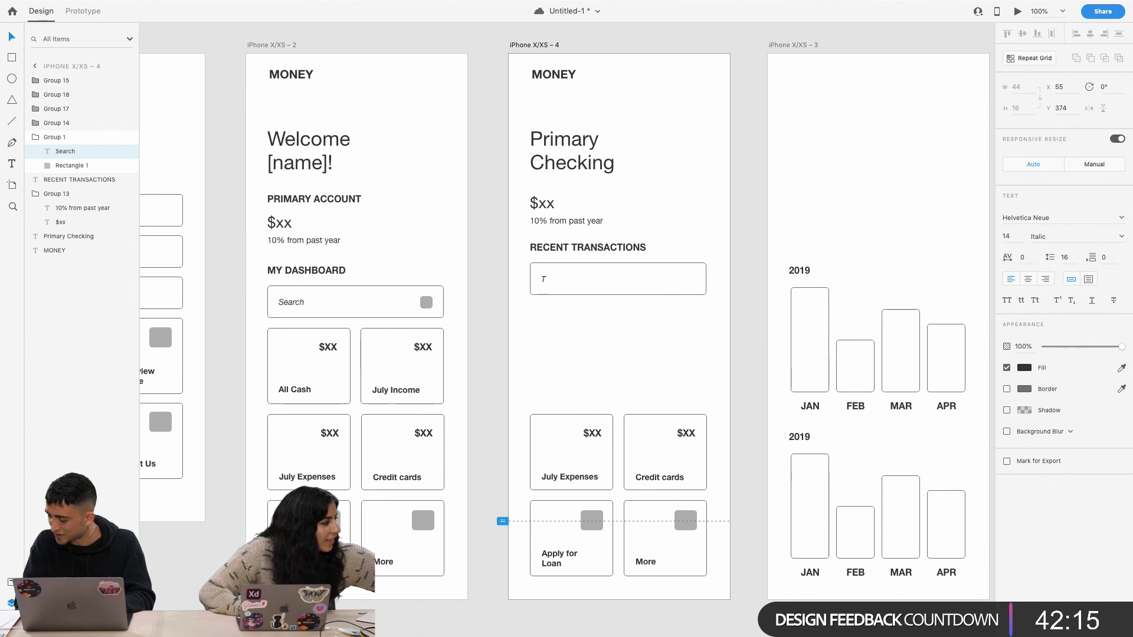
{"action": "type", "text": "HE DATE"}
{"action": "key", "text": "super+a"}
{"action": "key", "text": "super+i"}
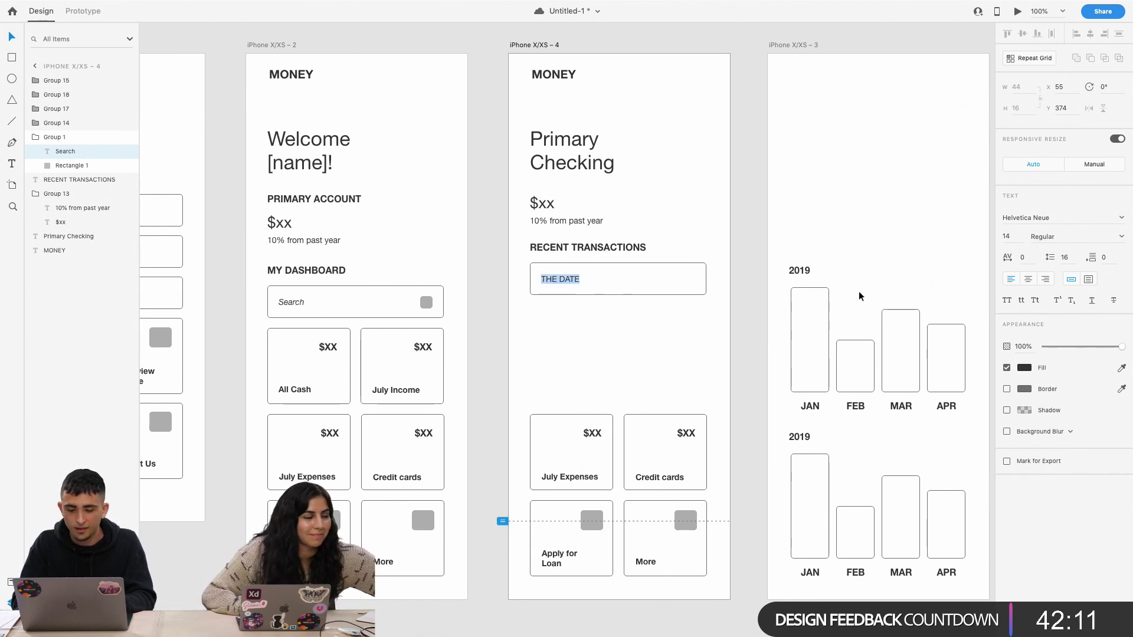
{"action": "left_click", "coordinate": [1007, 237]}
{"action": "type", "text": "10"}
{"action": "key", "text": "Return"}
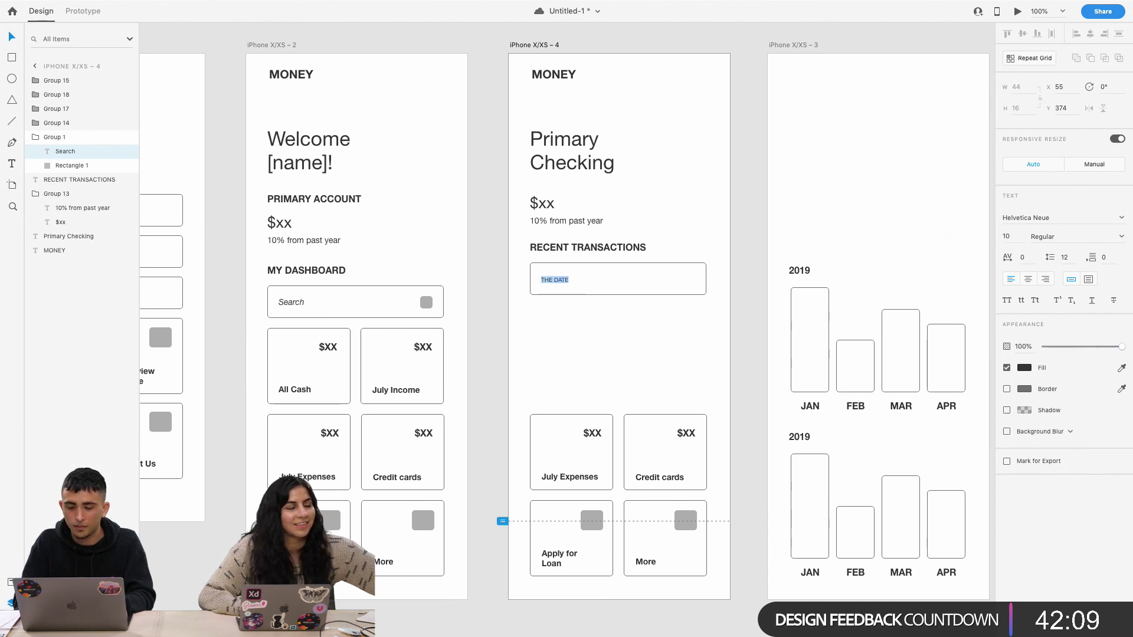
Move the THE DATE text into the box's upper-left corner at X 49, Y 363
{"action": "key", "text": "Escape"}
{"action": "left_click_drag", "start_coordinate": [558, 282], "coordinate": [565, 277]}
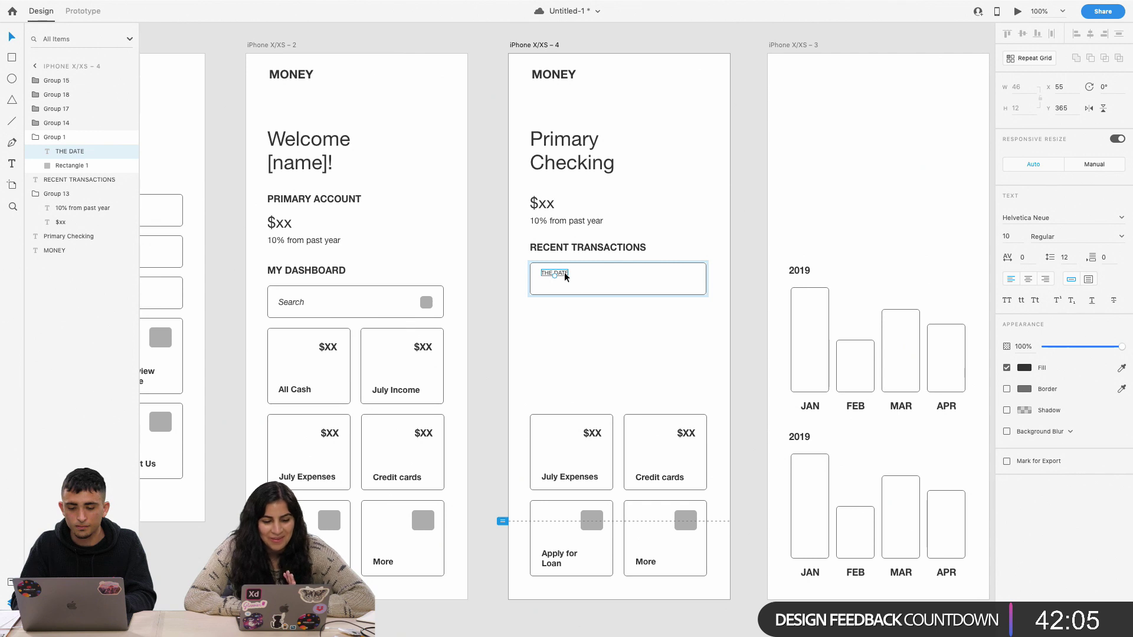
{"action": "key", "text": "Up"}
{"action": "key", "text": "Up"}
{"action": "key", "text": "Left"}
{"action": "key", "text": "Left"}
{"action": "key", "text": "Left"}
{"action": "key", "text": "Left"}
{"action": "key", "text": "Left"}
{"action": "key", "text": "Left"}
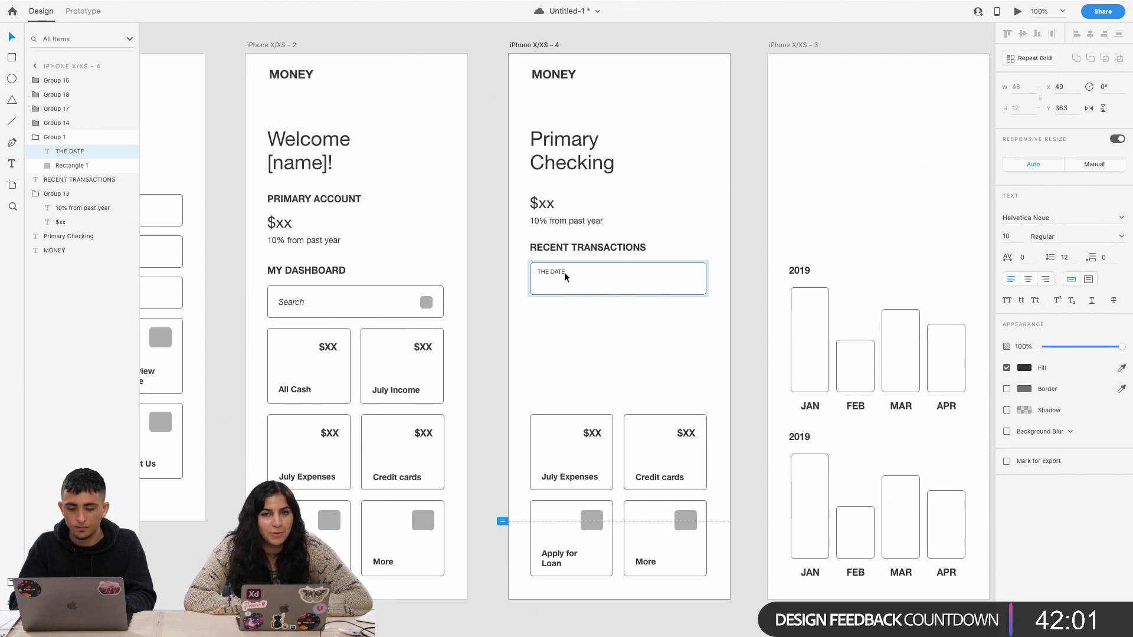
Duplicate the THE DATE text directly beneath itself and set the copy's font size to 14
{"action": "key", "text": "super+d"}
{"action": "left_click_drag", "start_coordinate": [565, 276], "coordinate": [559, 285]}
{"action": "double_click", "coordinate": [558, 283]}
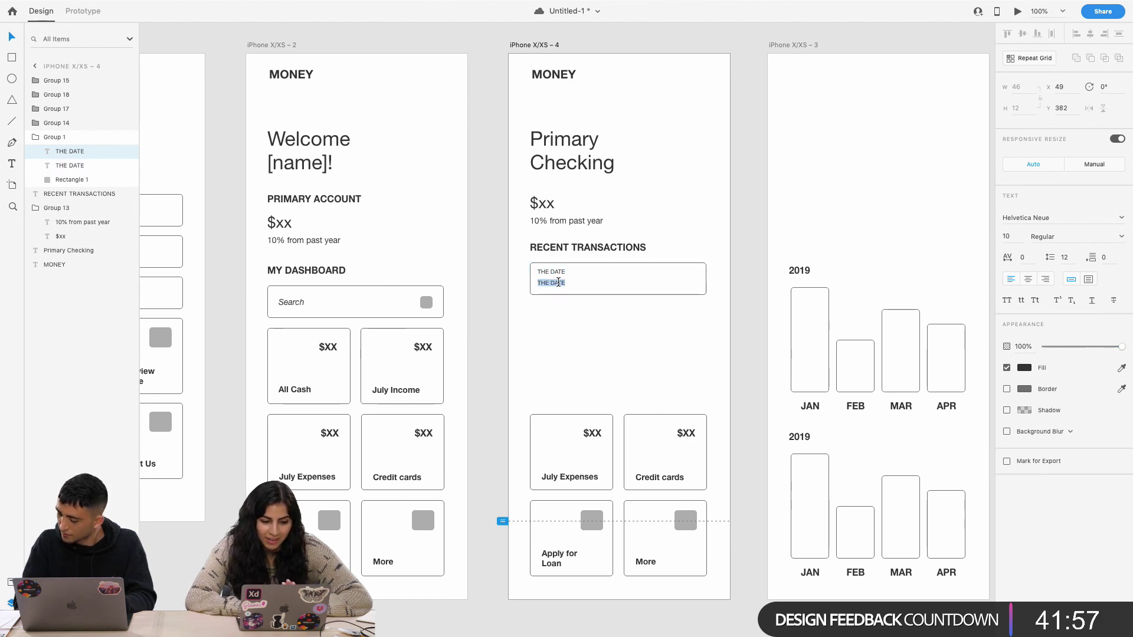
{"action": "left_click", "coordinate": [1007, 236]}
{"action": "type", "text": "14"}
{"action": "key", "text": "Return"}
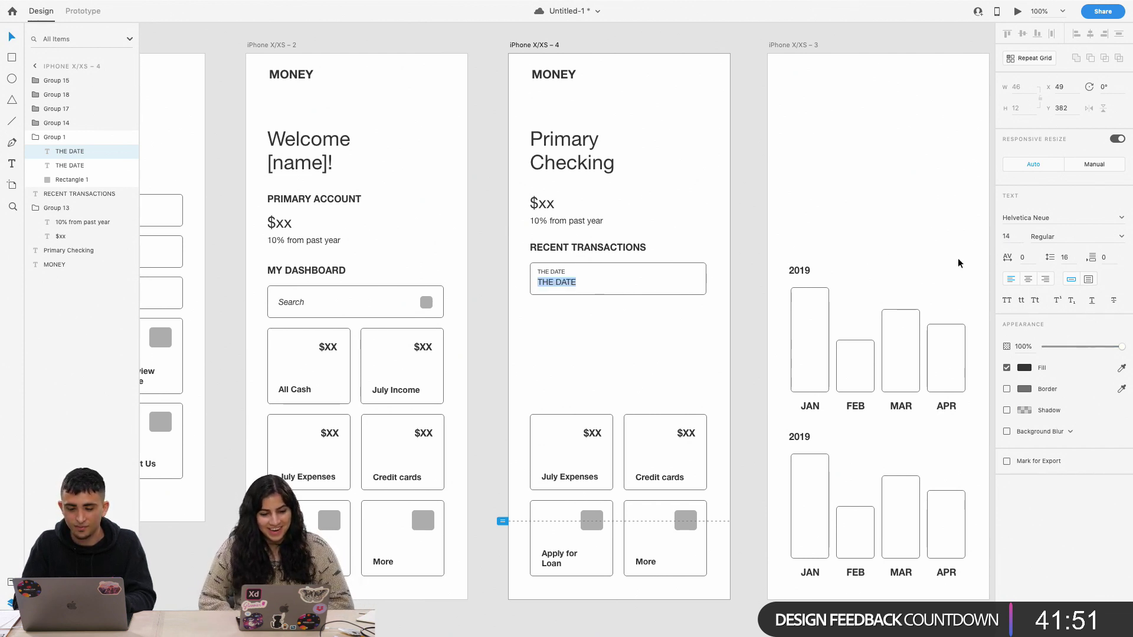
Change the lower text in the transaction box to "Transaction Name"
{"action": "type", "text": "Teh"}
{"action": "key", "text": "BackSpace"}
{"action": "key", "text": "BackSpace"}
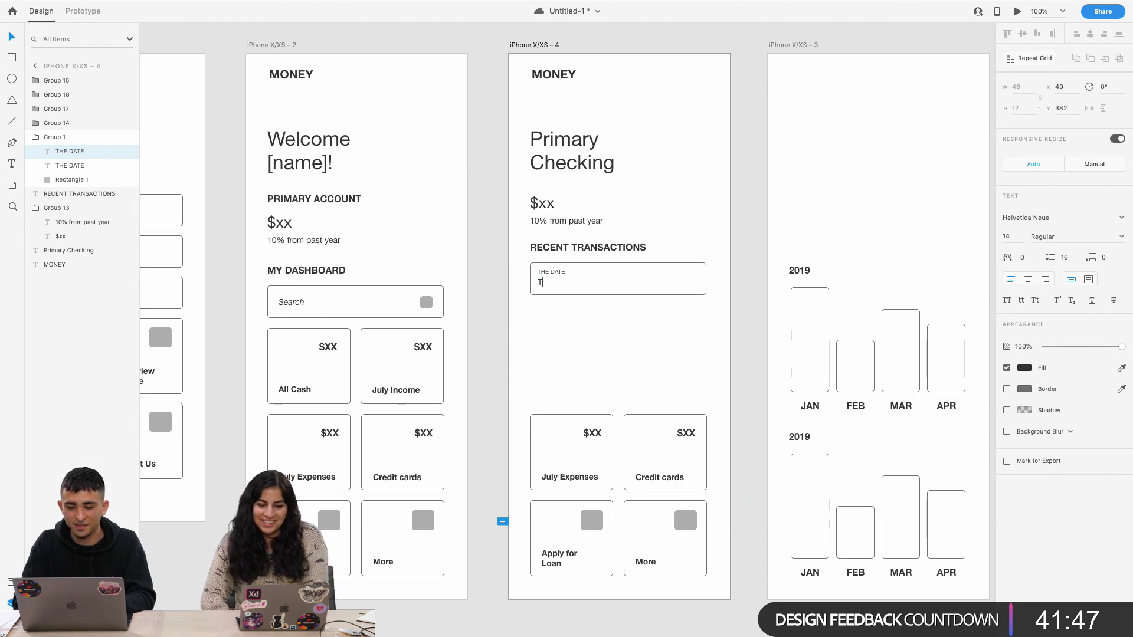
{"action": "type", "text": "he"}
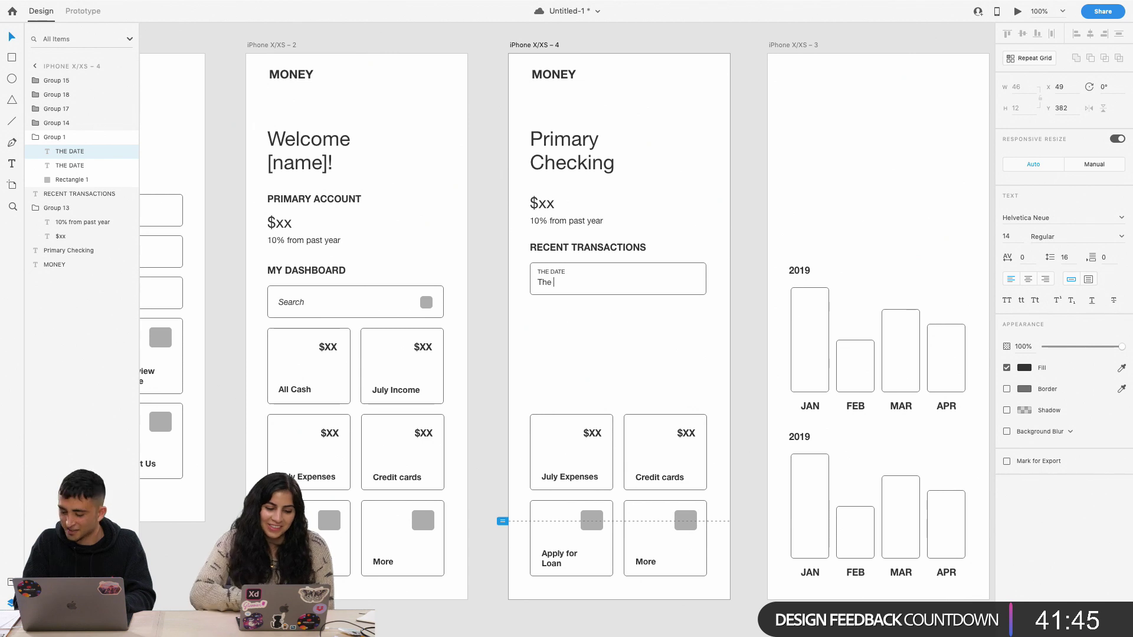
{"action": "type", "text": " Date"}
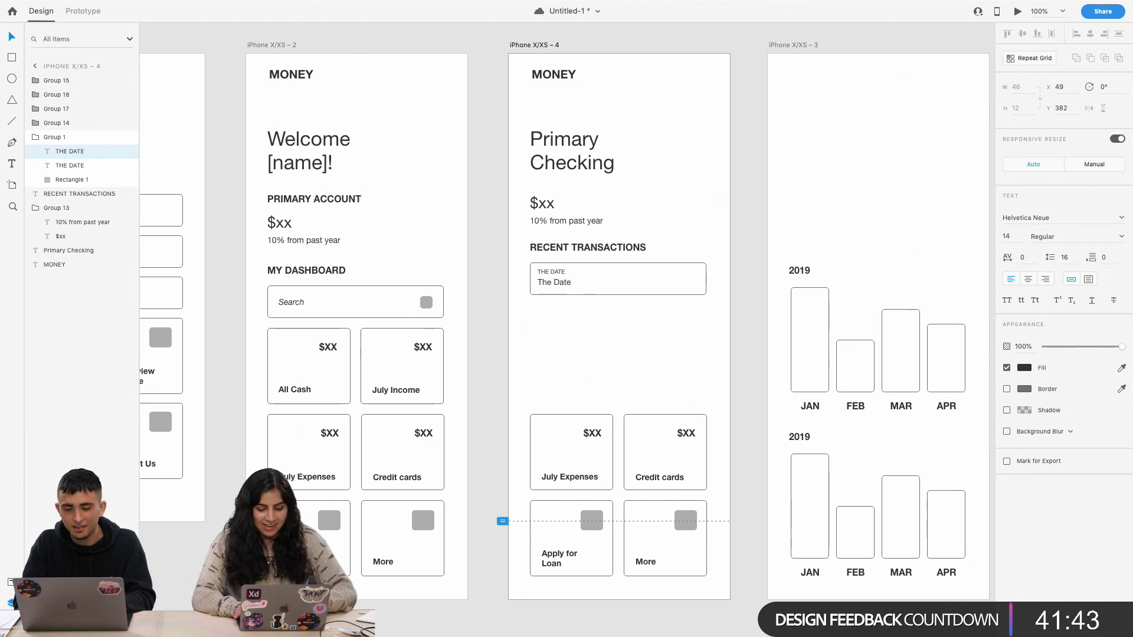
{"action": "key", "text": "BackSpace"}
{"action": "key", "text": "BackSpace"}
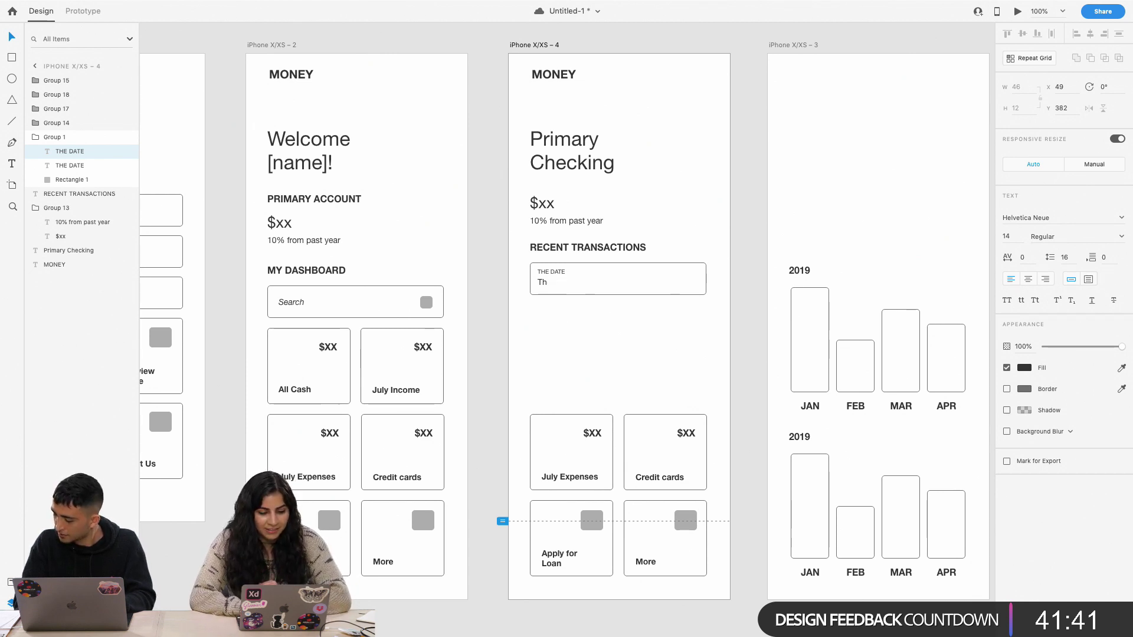
{"action": "key", "text": "BackSpace"}
{"action": "type", "text": "ransaction Name"}
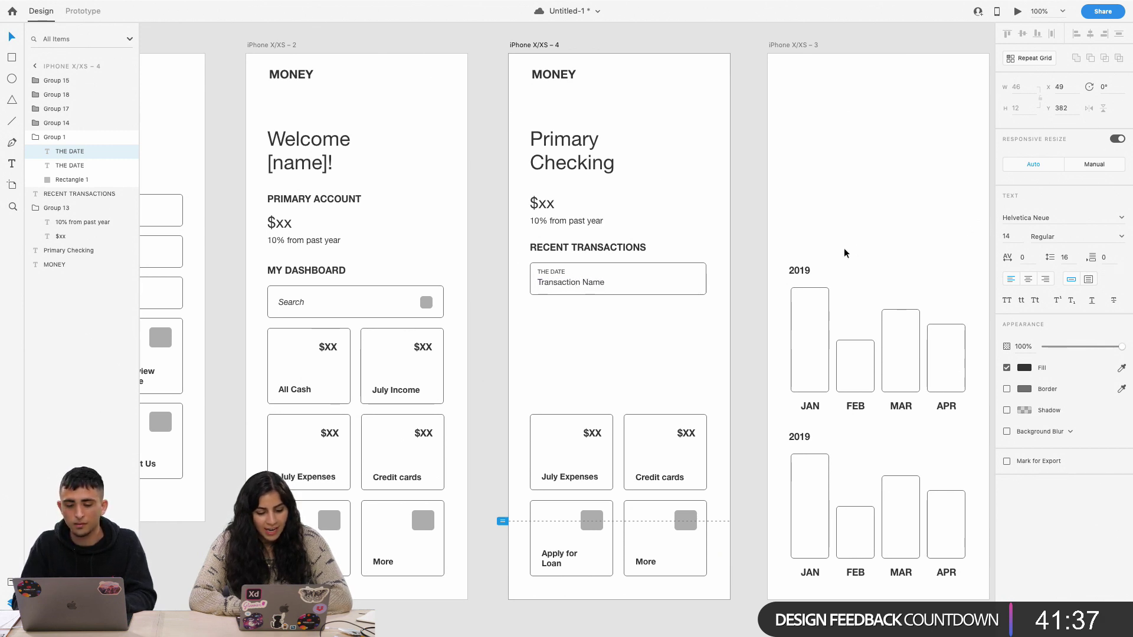
{"action": "key", "text": "Escape"}
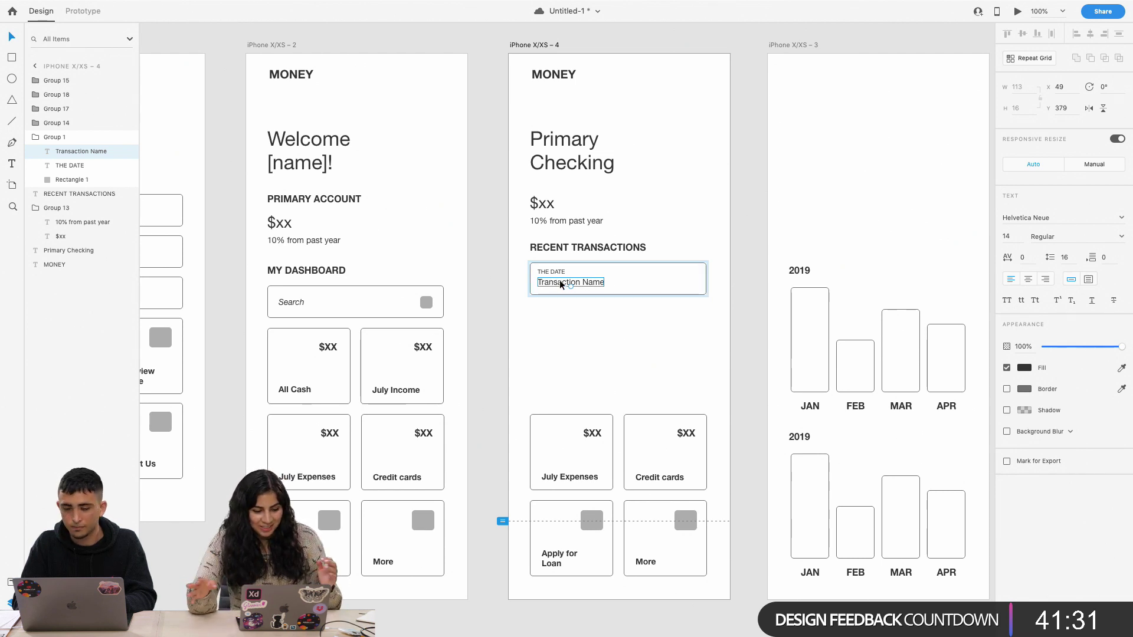
{"action": "left_click", "coordinate": [11, 166]}
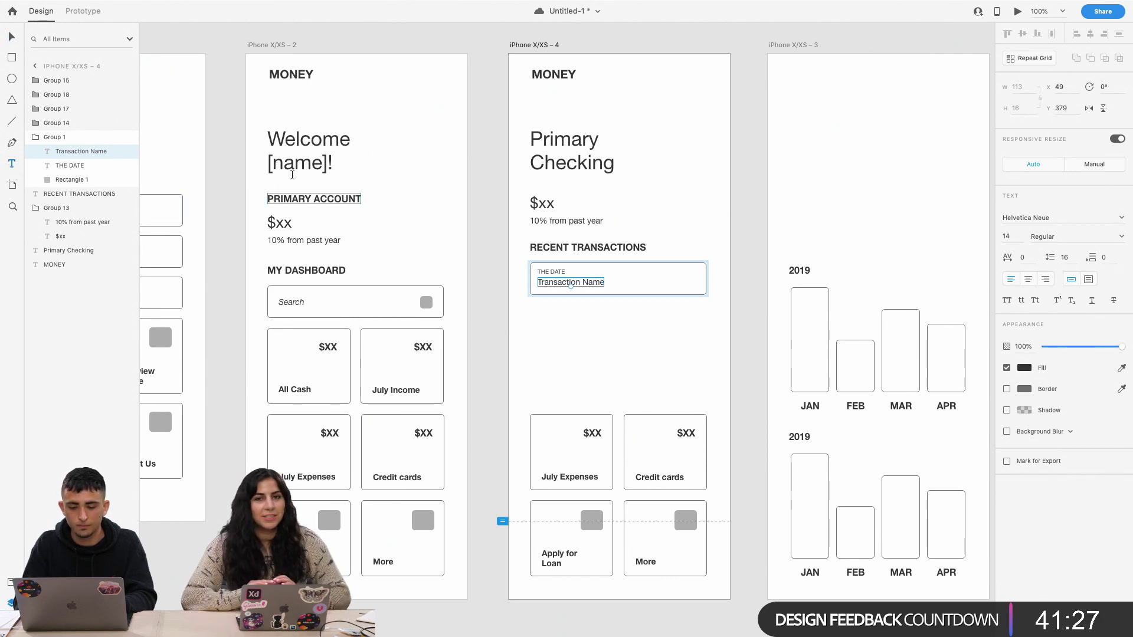
{"action": "left_click", "coordinate": [11, 37]}
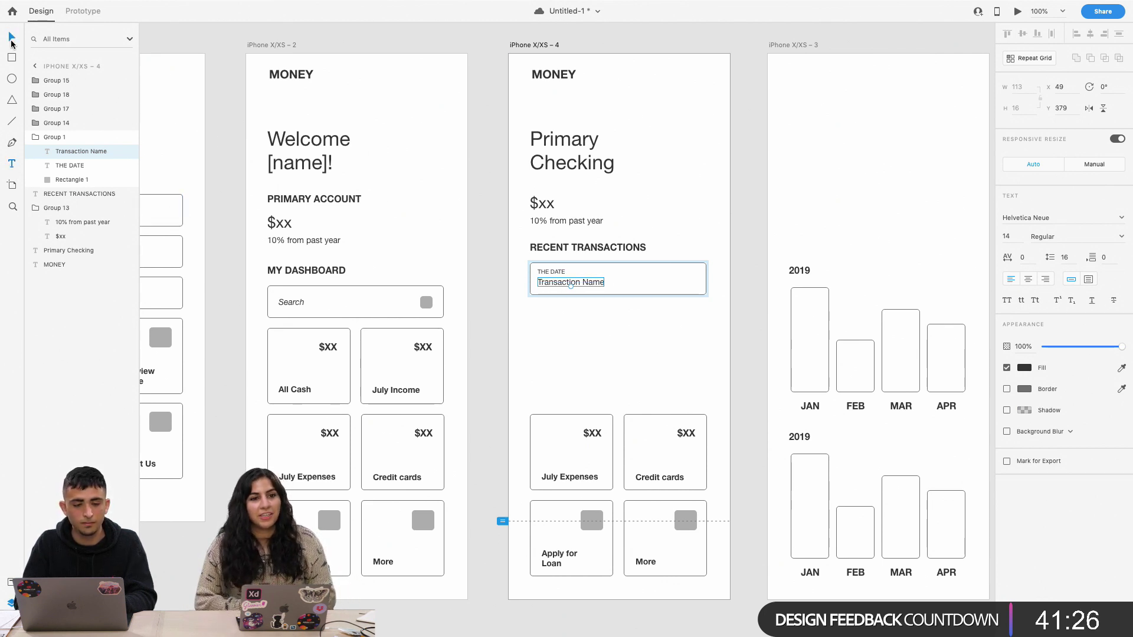
{"action": "left_click", "coordinate": [561, 270], "text": "shift"}
{"action": "left_click", "coordinate": [639, 273], "text": "shift"}
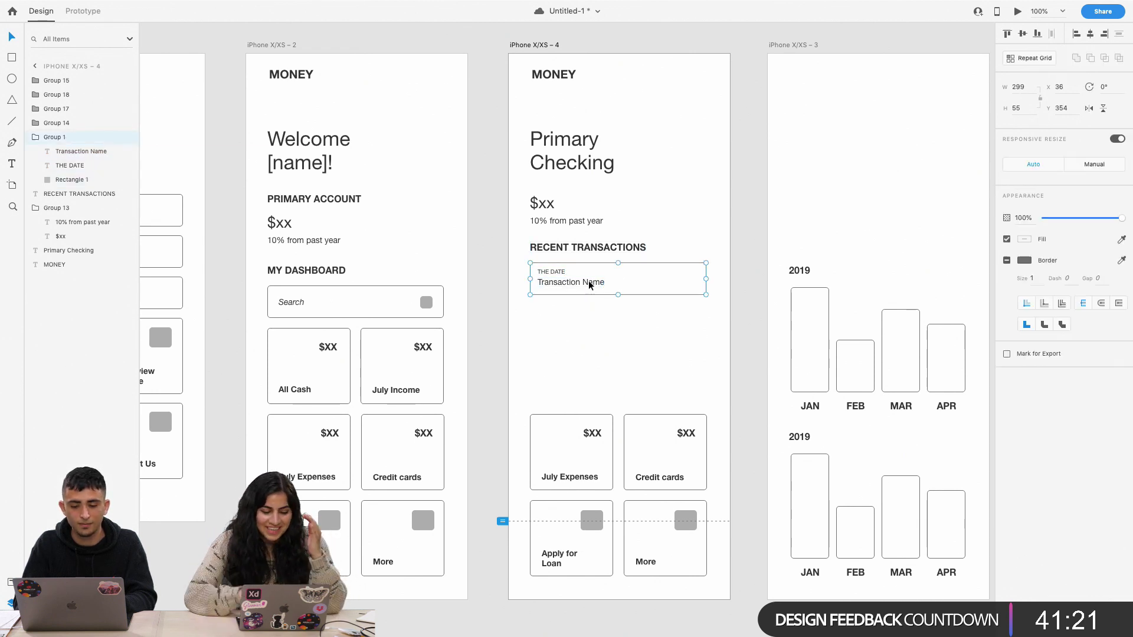
Copy the Transaction Name text horizontally to the right side of the box and change the copy to "- $XX"
{"action": "left_click", "coordinate": [565, 285]}
{"action": "left_click_drag", "start_coordinate": [566, 284], "coordinate": [675, 284]}
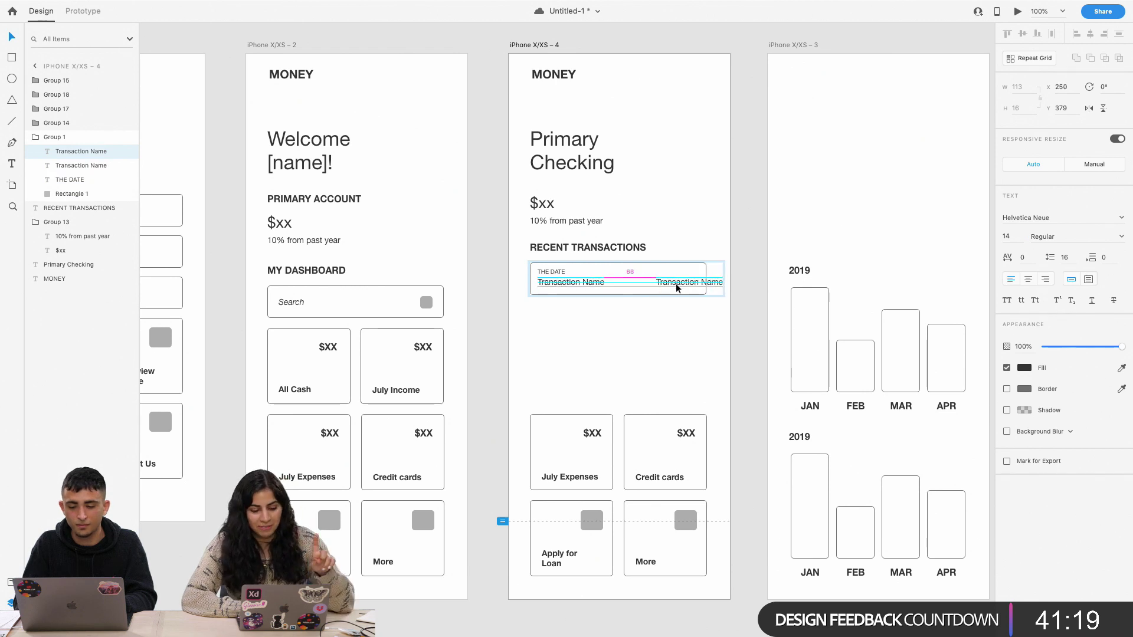
{"action": "double_click", "coordinate": [676, 284]}
{"action": "key", "text": "BackSpace"}
{"action": "type", "text": "- $x"}
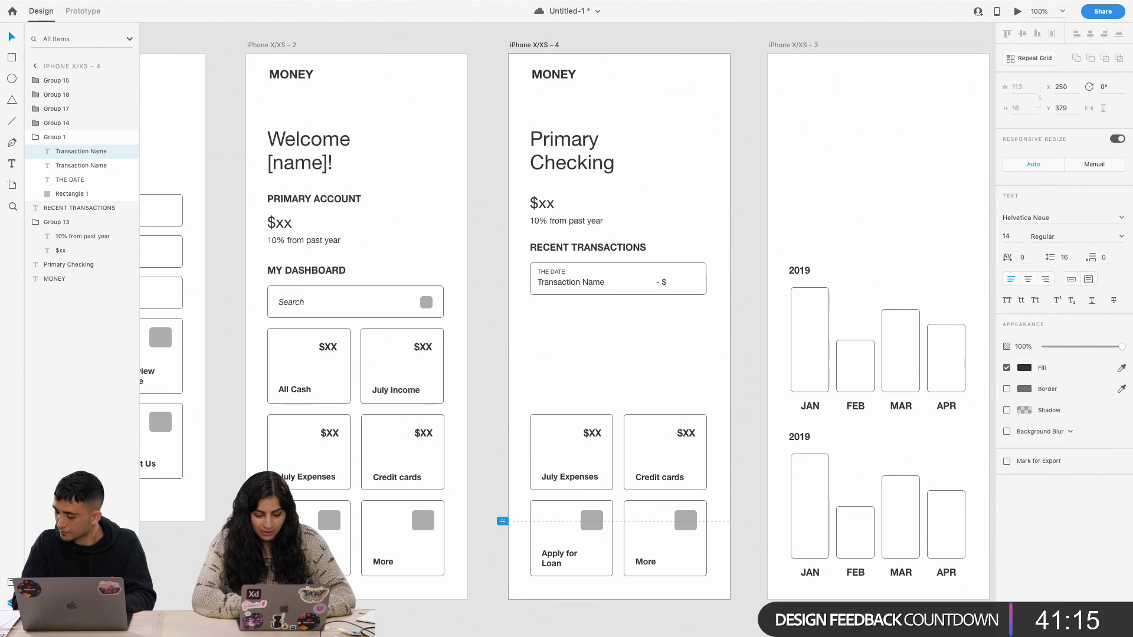
{"action": "key", "text": "Escape"}
Make the - $XX amount bold and place it near the box's right edge at X 278, Y 369
{"action": "left_click_drag", "start_coordinate": [669, 285], "coordinate": [685, 282]}
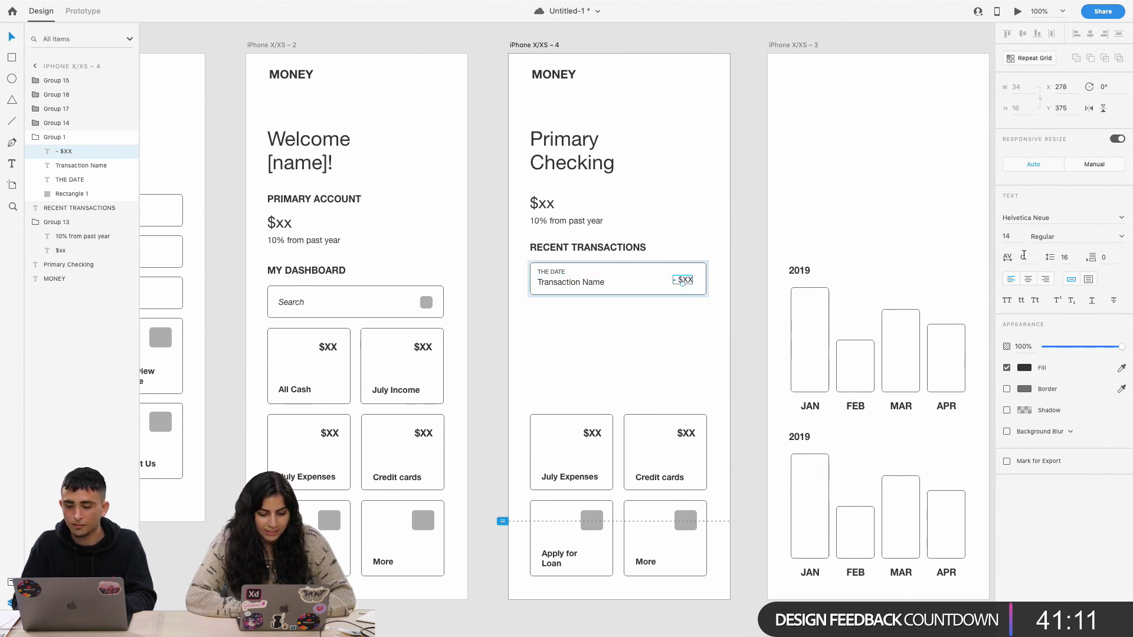
{"action": "key", "text": "super+b"}
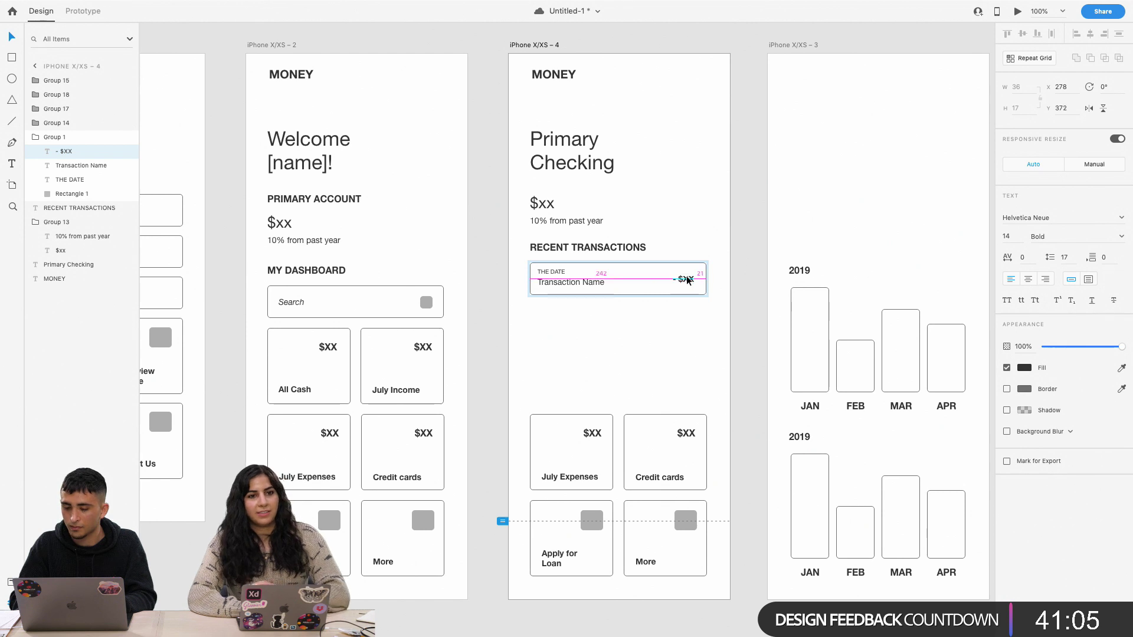
{"action": "key", "text": "Up"}
{"action": "key", "text": "Up"}
{"action": "key", "text": "Up"}
{"action": "key", "text": "Up"}
{"action": "key", "text": "Up"}
{"action": "key", "text": "Up"}
{"action": "key", "text": "Up"}
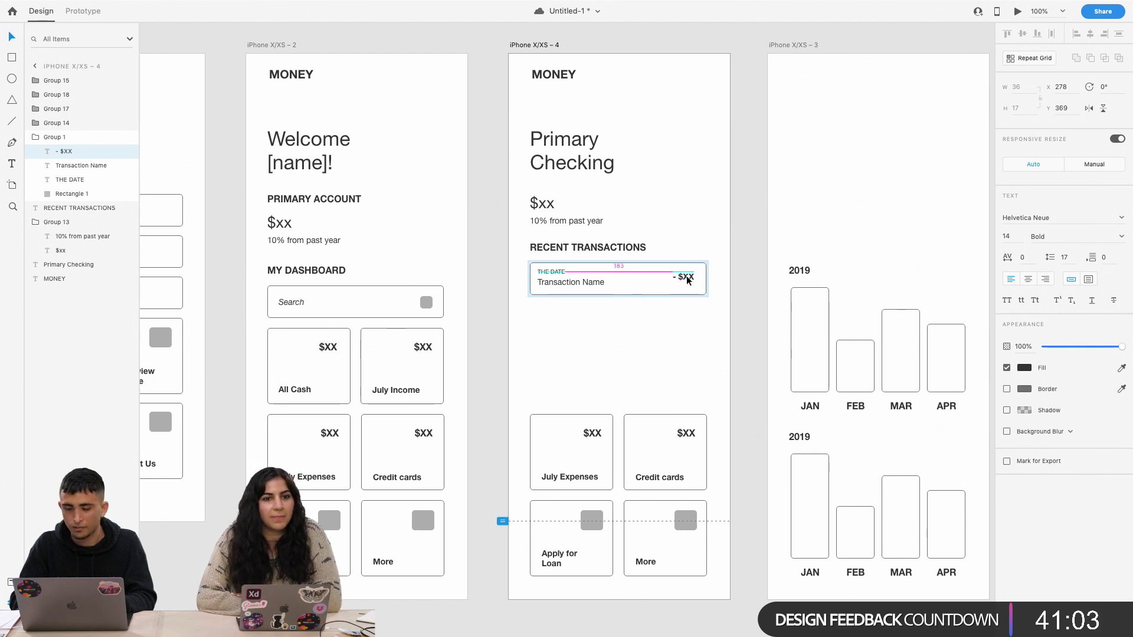
Duplicate the THE DATE text and place the copy beneath the - $XX amount at X 268, Y 387
{"action": "left_click", "coordinate": [555, 271]}
{"action": "key", "text": "super+d"}
{"action": "left_click_drag", "start_coordinate": [555, 271], "coordinate": [682, 287]}
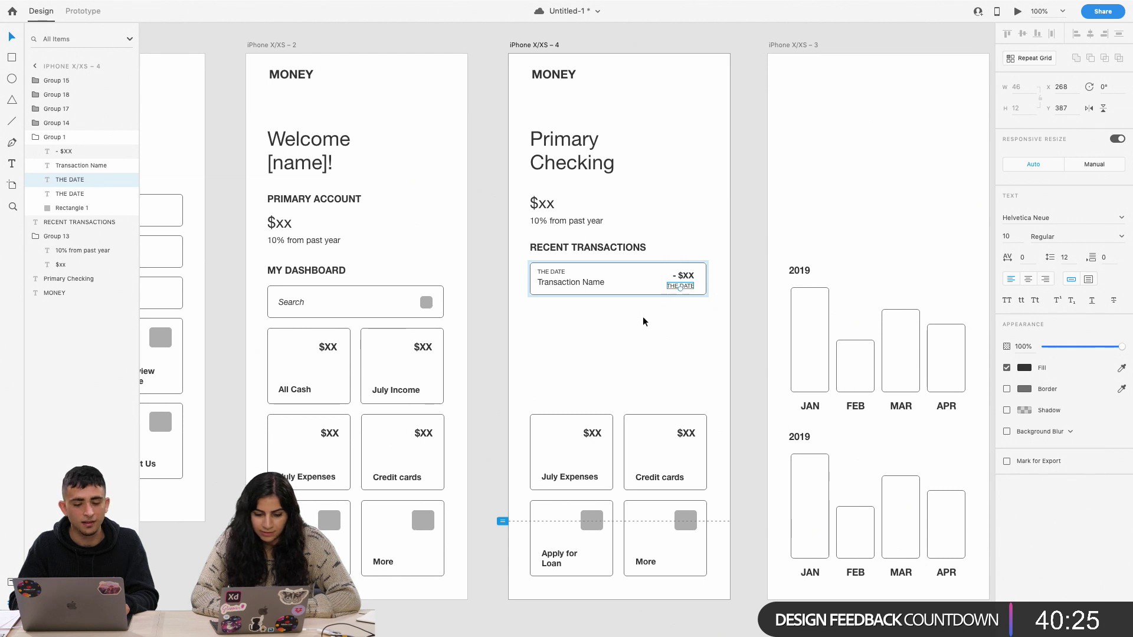
Nudge the - $XX amount and the date copy beneath it together toward the box's right edge and slightly up
{"action": "left_click", "coordinate": [687, 276], "text": "shift"}
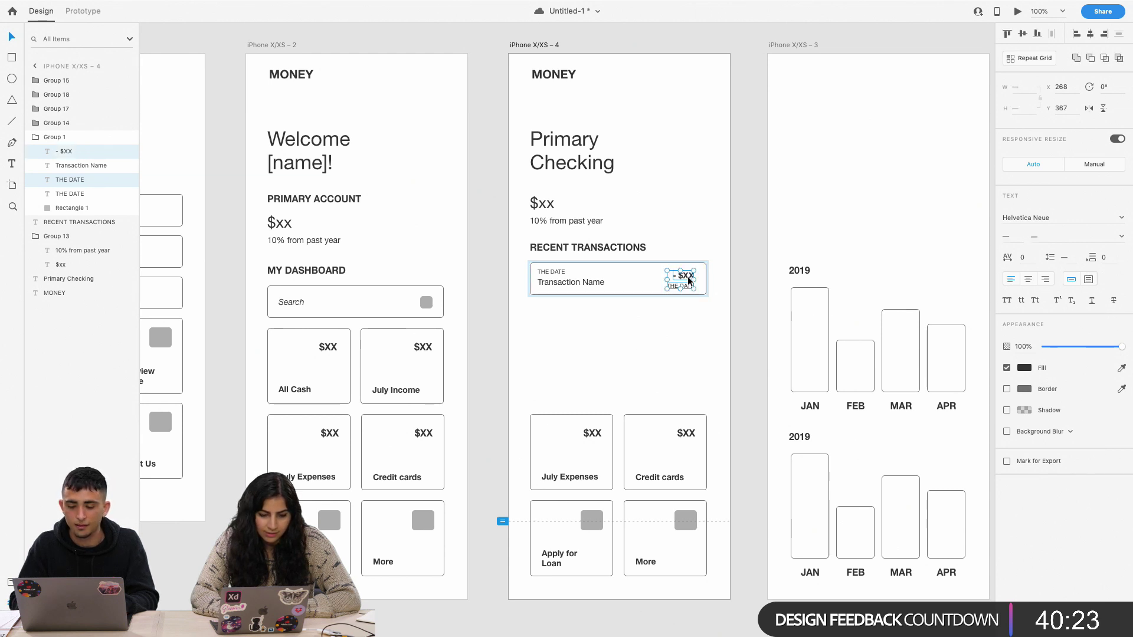
{"action": "key", "text": "Right"}
{"action": "key", "text": "Right"}
{"action": "key", "text": "Right"}
{"action": "key", "text": "Right"}
{"action": "key", "text": "Right"}
{"action": "key", "text": "Up"}
Move the left THE DATE and Transaction Name texts together slightly right and down to X 52, Y 365
{"action": "left_click", "coordinate": [577, 282]}
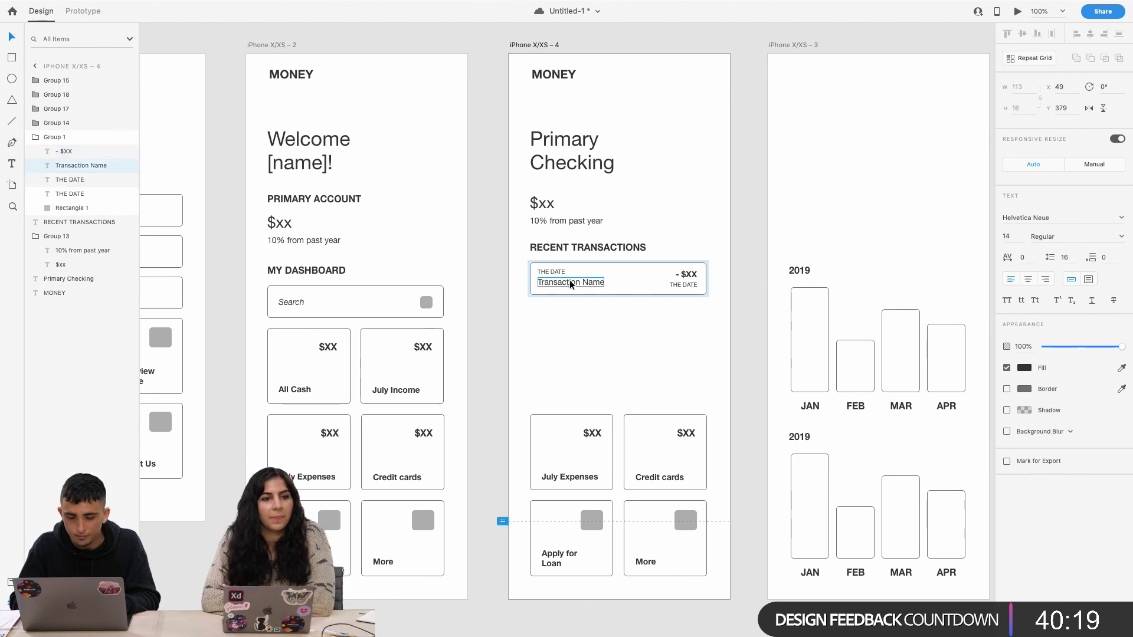
{"action": "left_click", "coordinate": [548, 272], "text": "shift"}
{"action": "left_click_drag", "start_coordinate": [549, 272], "coordinate": [555, 274]}
{"action": "key", "text": "Left"}
{"action": "key", "text": "Left"}
{"action": "key", "text": "Left"}
{"action": "key", "text": "Left"}
{"action": "key", "text": "Left"}
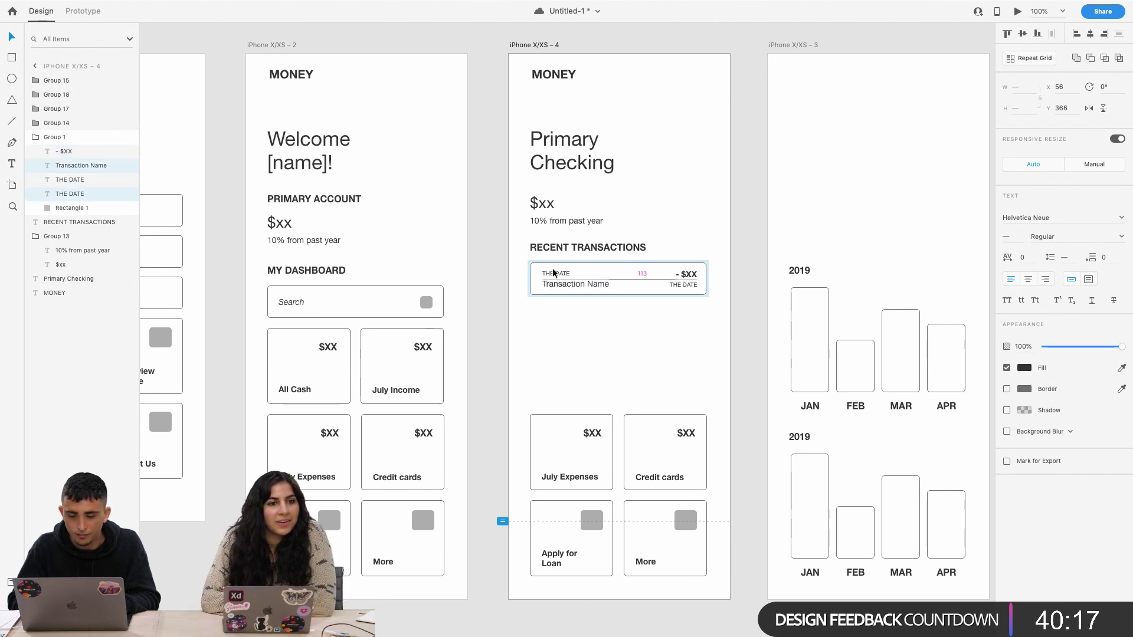
{"action": "key", "text": "Down"}
{"action": "key", "text": "Down"}
{"action": "key", "text": "Left"}
{"action": "key", "text": "Left"}
{"action": "key", "text": "Left"}
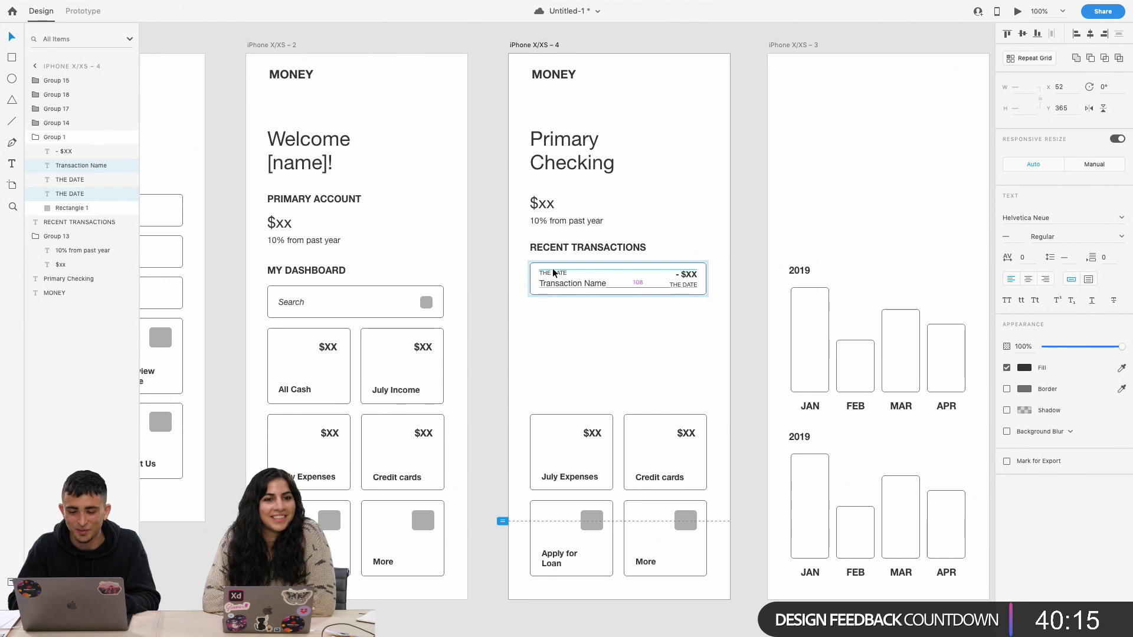
{"action": "left_click", "coordinate": [545, 315]}
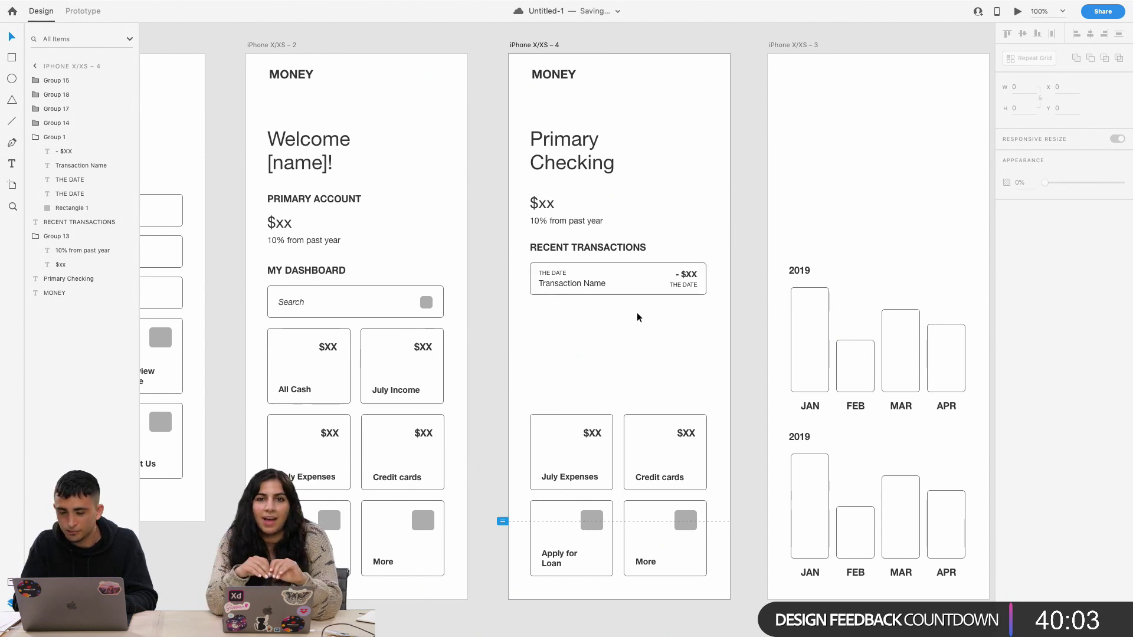
Duplicate the whole transaction box twice and stack the copies evenly beneath the original, with the last one at Y 498
{"action": "left_click", "coordinate": [688, 286]}
{"action": "left_click", "coordinate": [127, 139]}
{"action": "left_click", "coordinate": [126, 138]}
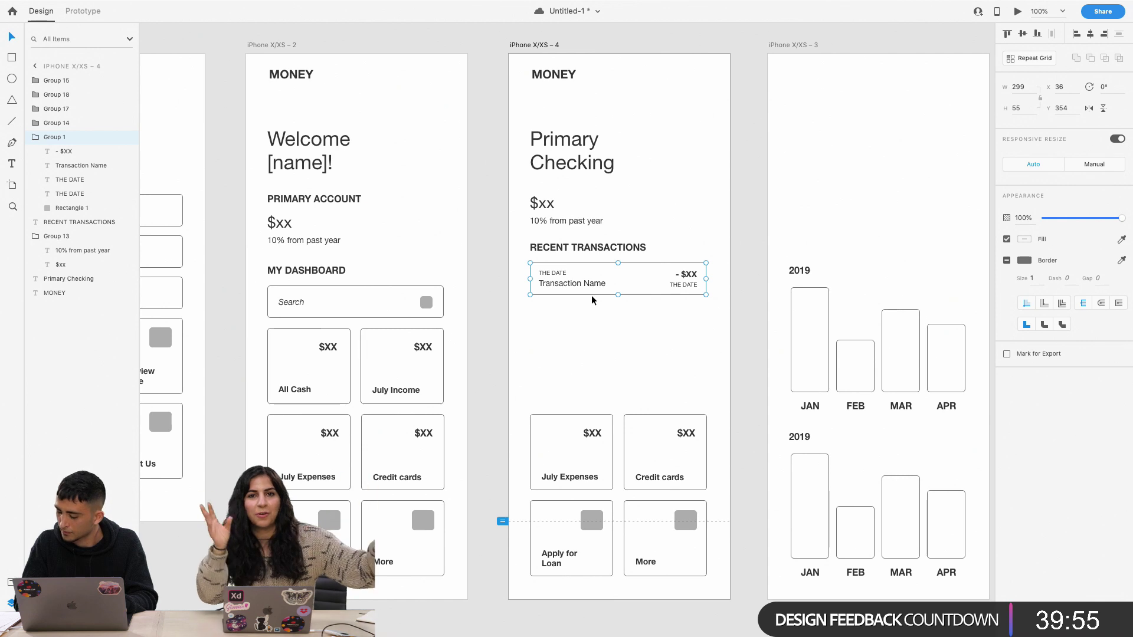
{"action": "key", "text": "super+g"}
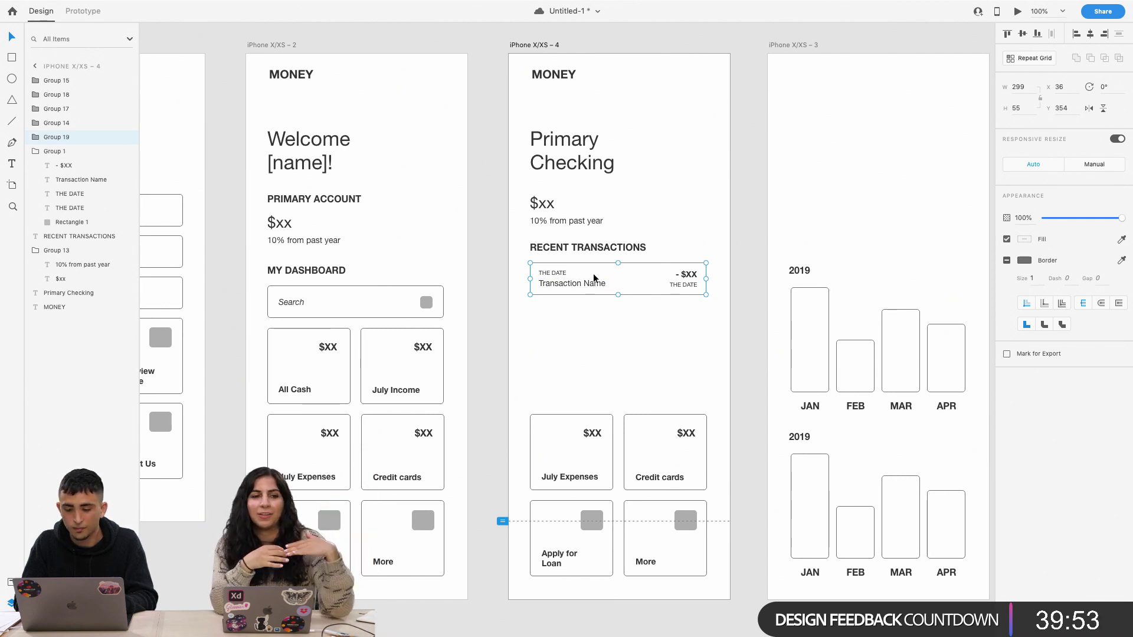
{"action": "left_click_drag", "start_coordinate": [594, 279], "coordinate": [596, 360]}
{"action": "left_click", "coordinate": [633, 247]}
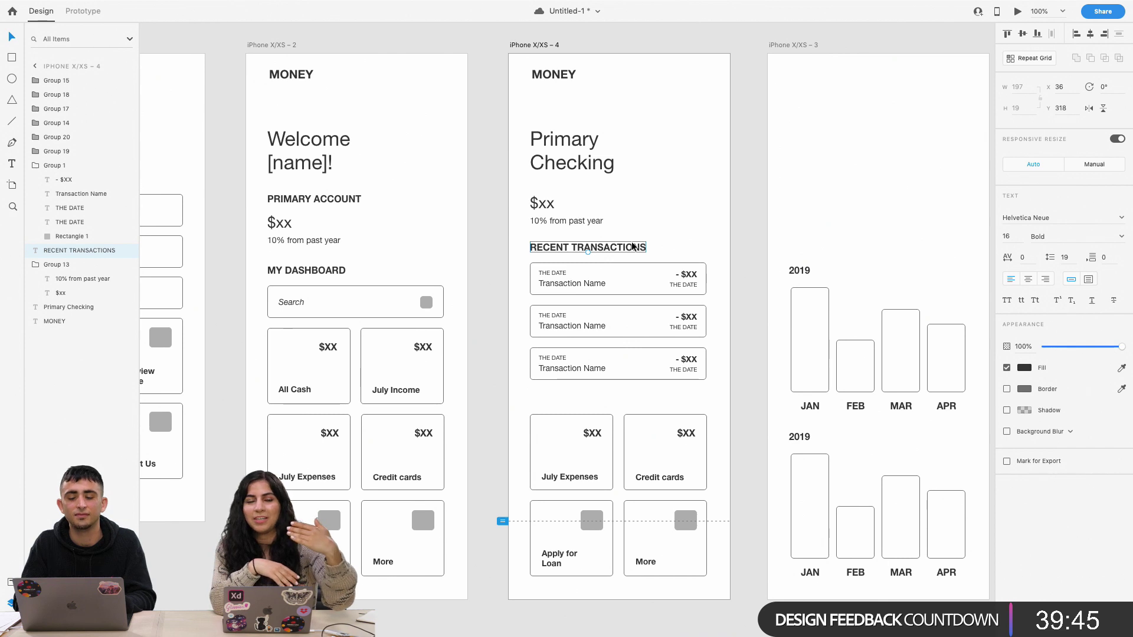
{"action": "left_click", "coordinate": [594, 359]}
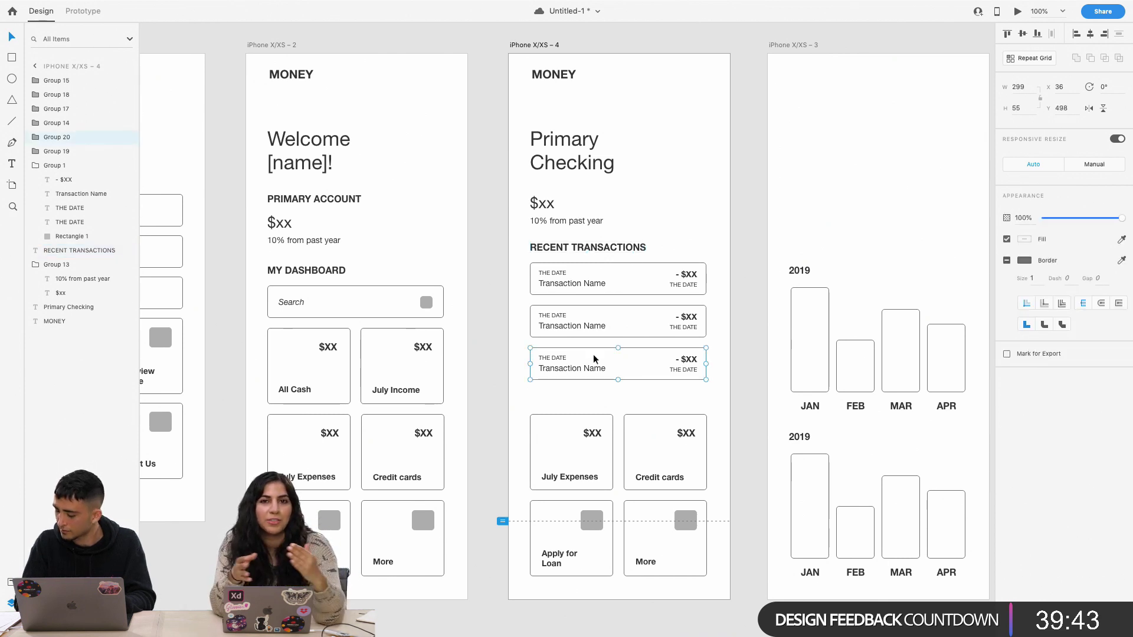
Delete the July Expenses, Credit cards, Apply for Loan and More tiles from the Primary Checking artboard
{"action": "left_click", "coordinate": [567, 431]}
{"action": "key", "text": "Delete"}
{"action": "left_click", "coordinate": [641, 442]}
{"action": "key", "text": "Delete"}
{"action": "left_click", "coordinate": [586, 507]}
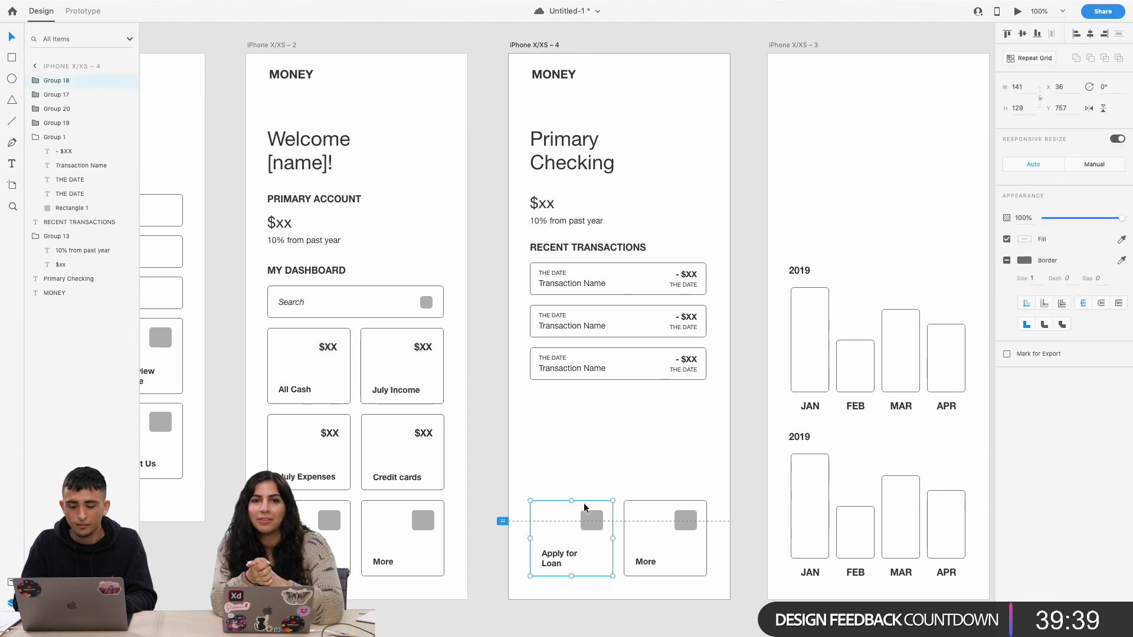
{"action": "key", "text": "Delete"}
{"action": "left_click", "coordinate": [648, 518]}
{"action": "key", "text": "Delete"}
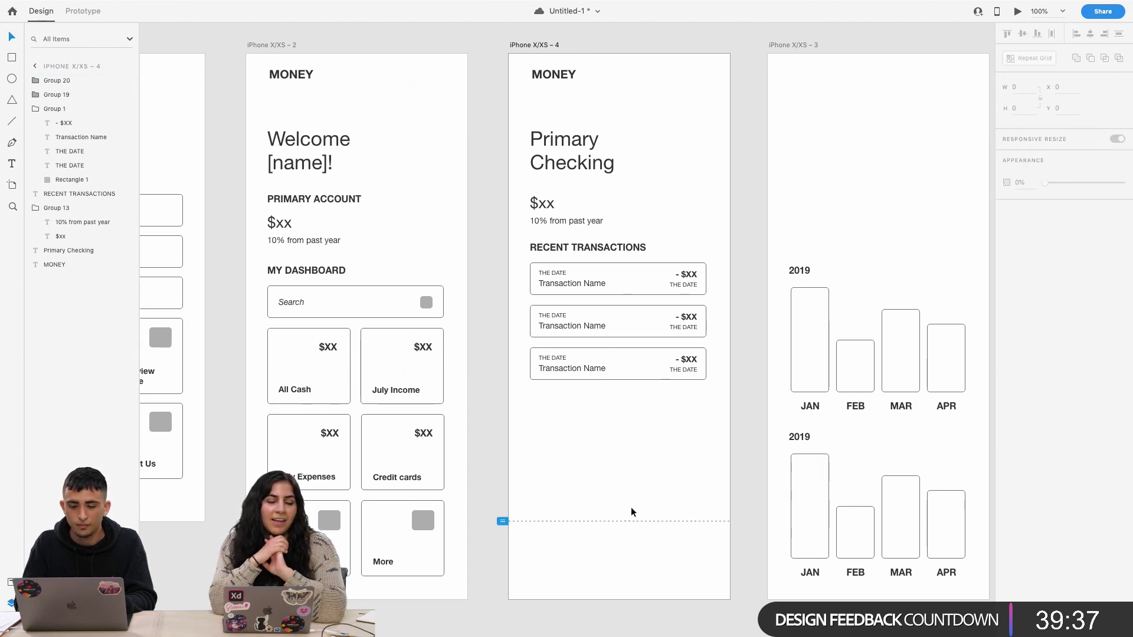
Copy the Password box from the Good Morning! artboard and place it beneath the third transaction box at X 36, Y 570
{"action": "left_click", "coordinate": [381, 316]}
{"action": "scroll", "coordinate": [381, 315], "scroll_direction": "left", "scroll_amount": 5}
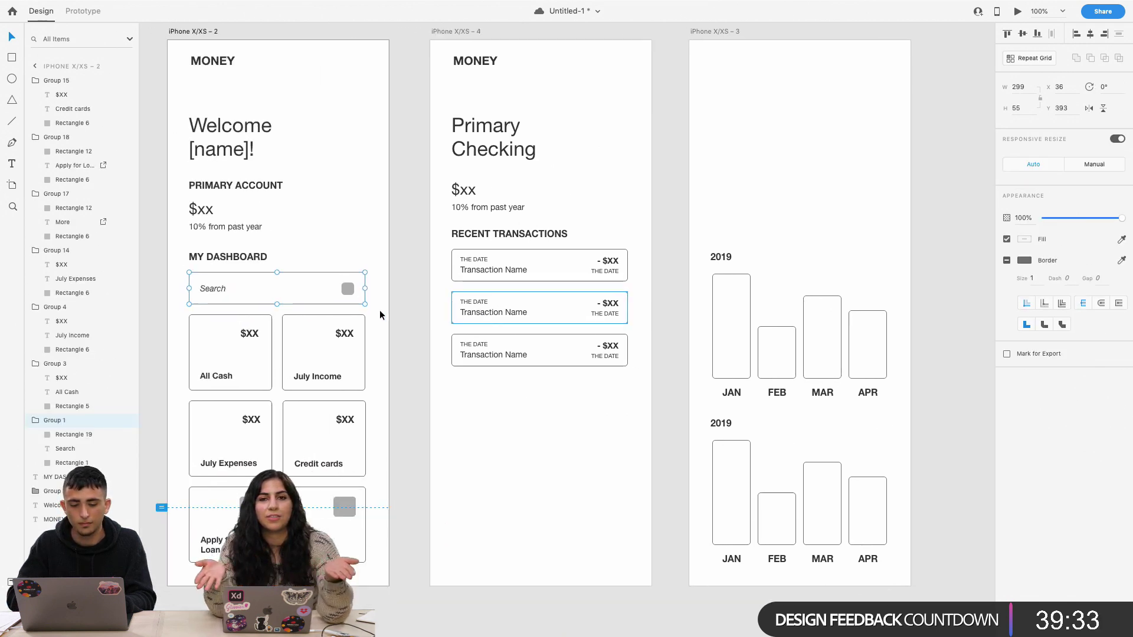
{"action": "left_click", "coordinate": [351, 243]}
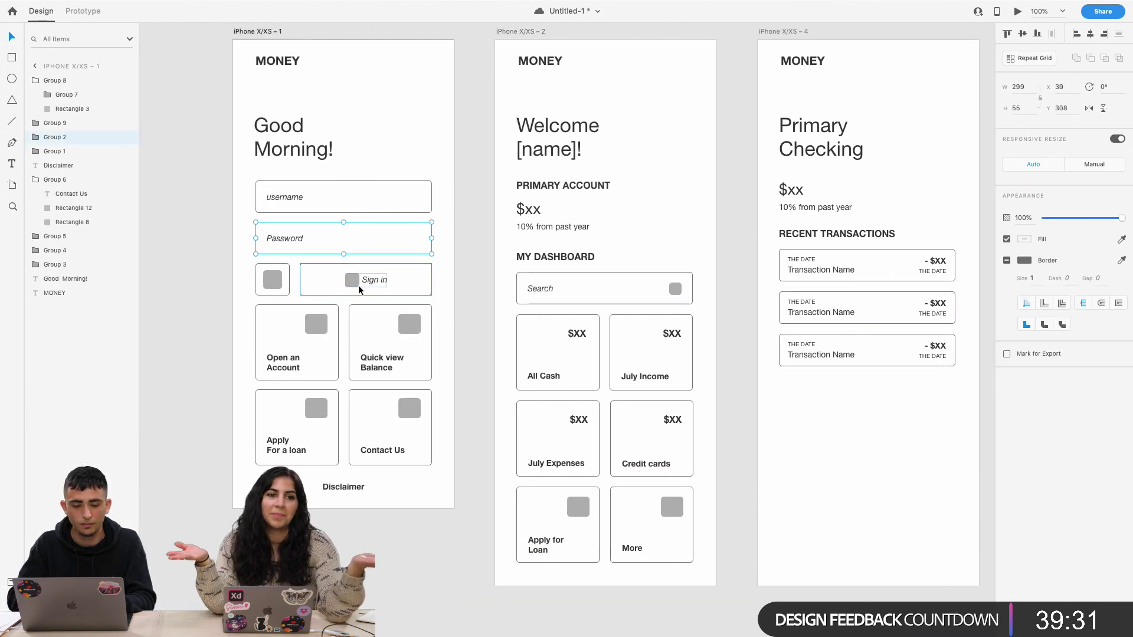
{"action": "scroll", "coordinate": [632, 329], "scroll_direction": "right", "scroll_amount": 5}
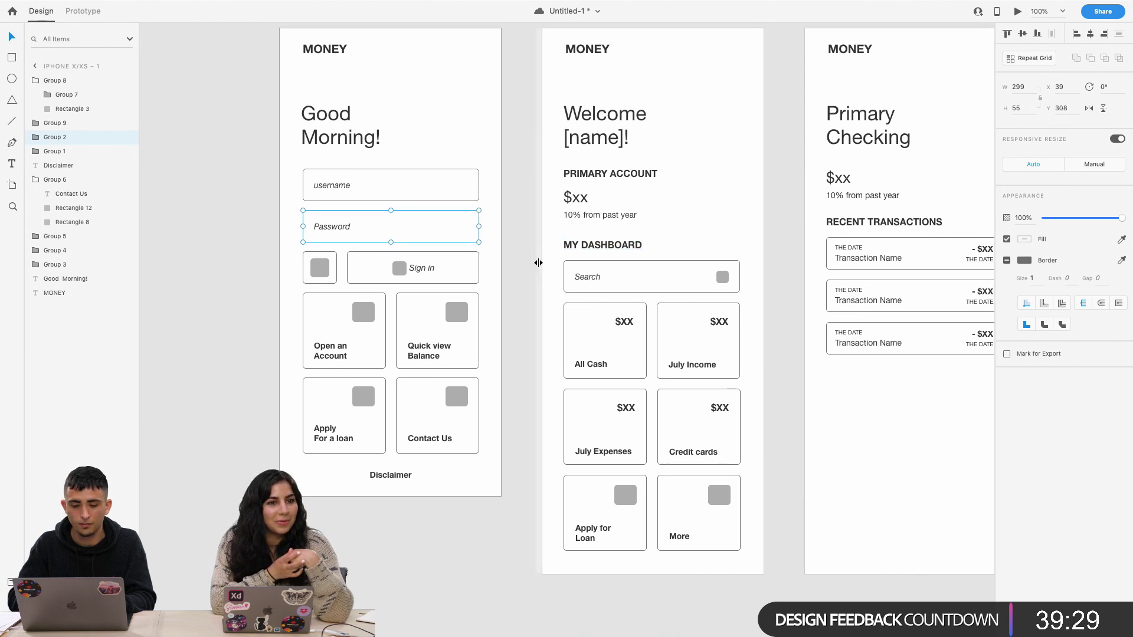
{"action": "left_click", "coordinate": [666, 363]}
{"action": "key", "text": "ctrl+v"}
{"action": "left_click_drag", "start_coordinate": [676, 238], "coordinate": [666, 399]}
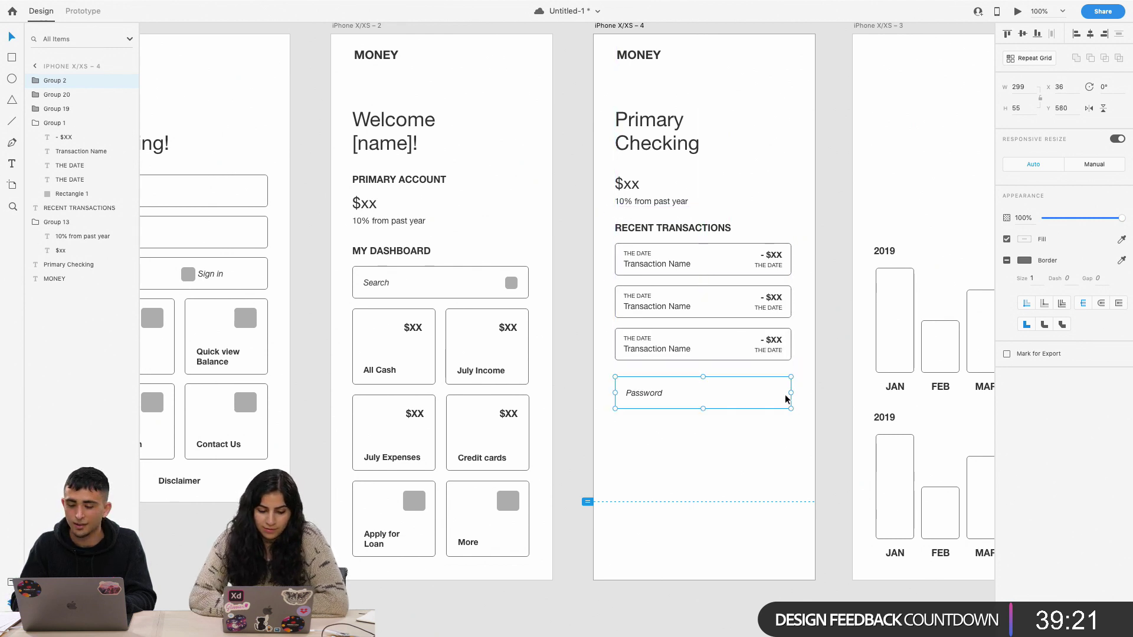
{"action": "left_click_drag", "start_coordinate": [790, 392], "coordinate": [757, 398]}
{"action": "left_click", "coordinate": [801, 376]}
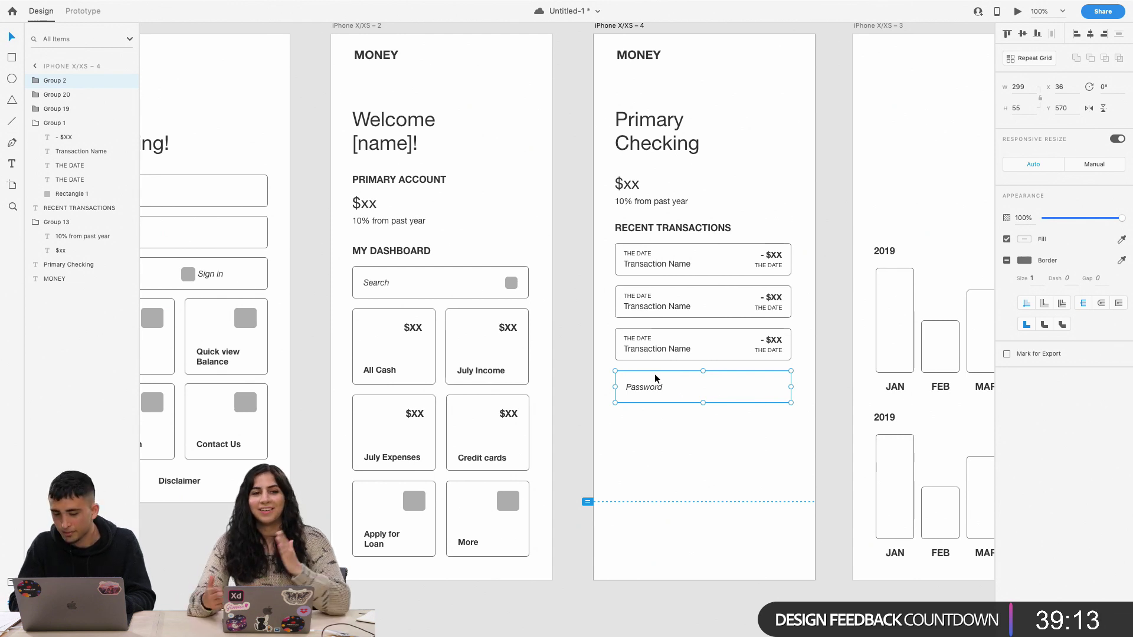
Replace the copied box's Password text with "Income" and centre it within the box
{"action": "double_click", "coordinate": [645, 387]}
{"action": "double_click", "coordinate": [646, 386]}
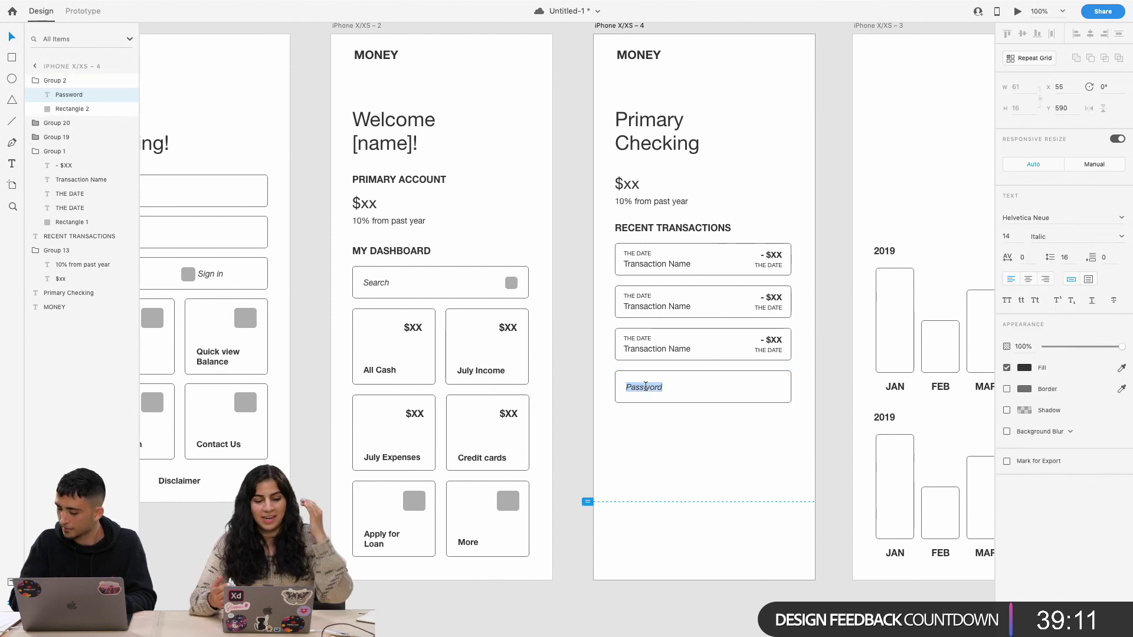
{"action": "type", "text": "Income"}
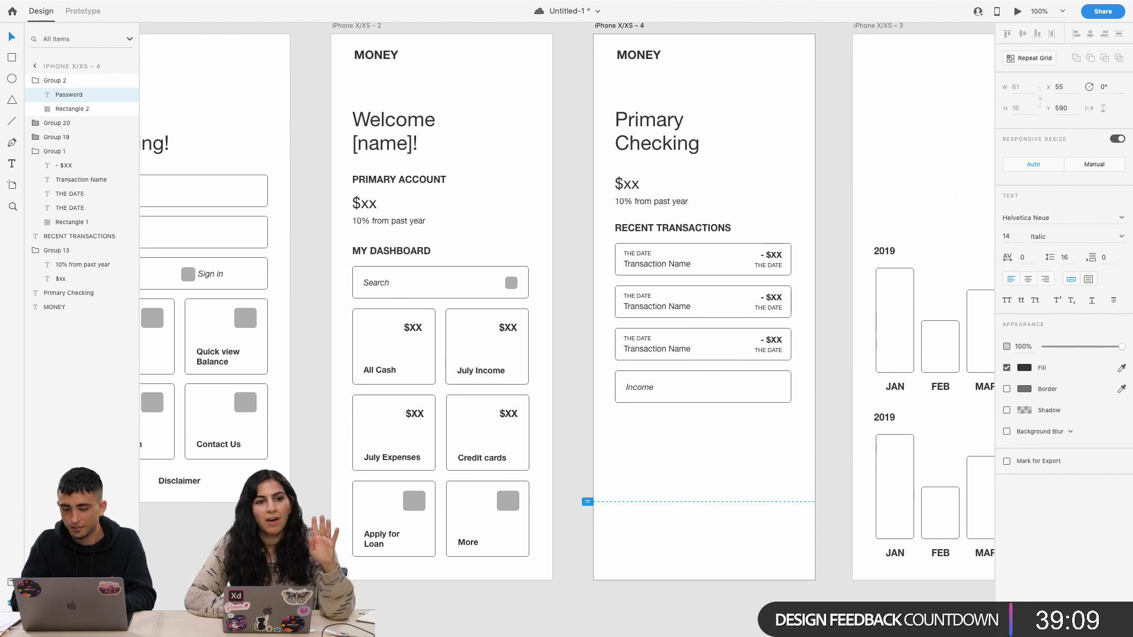
{"action": "key", "text": "super+a"}
{"action": "key", "text": "Escape"}
{"action": "left_click_drag", "start_coordinate": [643, 391], "coordinate": [705, 387]}
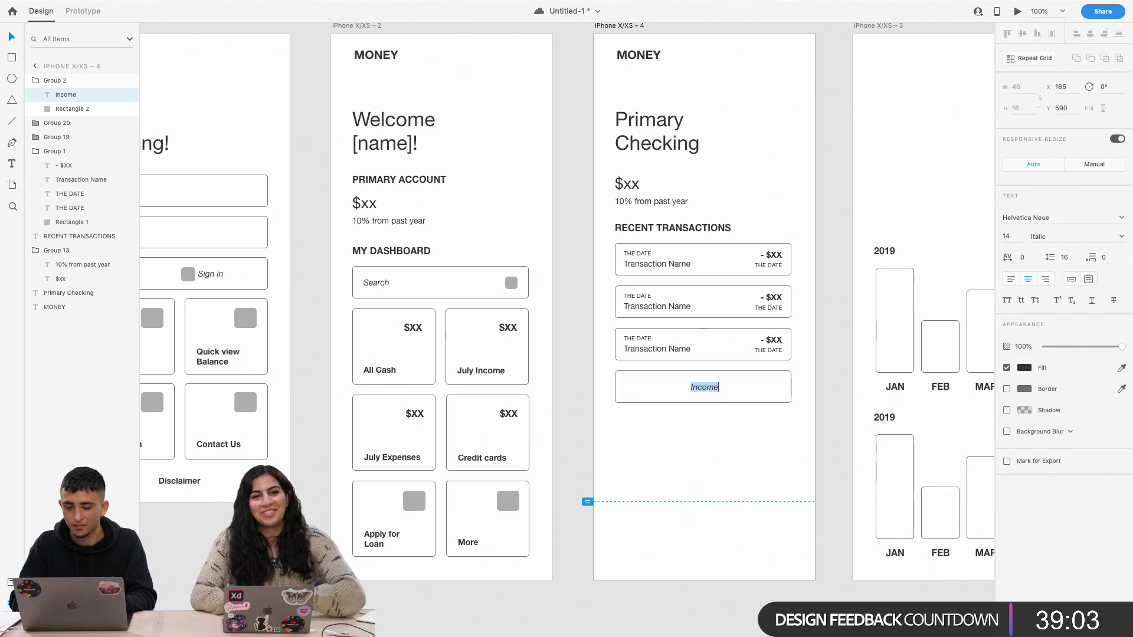
Set the Income text's style to Regular and extend it to read "Income/expense report"
{"action": "key", "text": "super+i"}
{"action": "key", "text": "Right"}
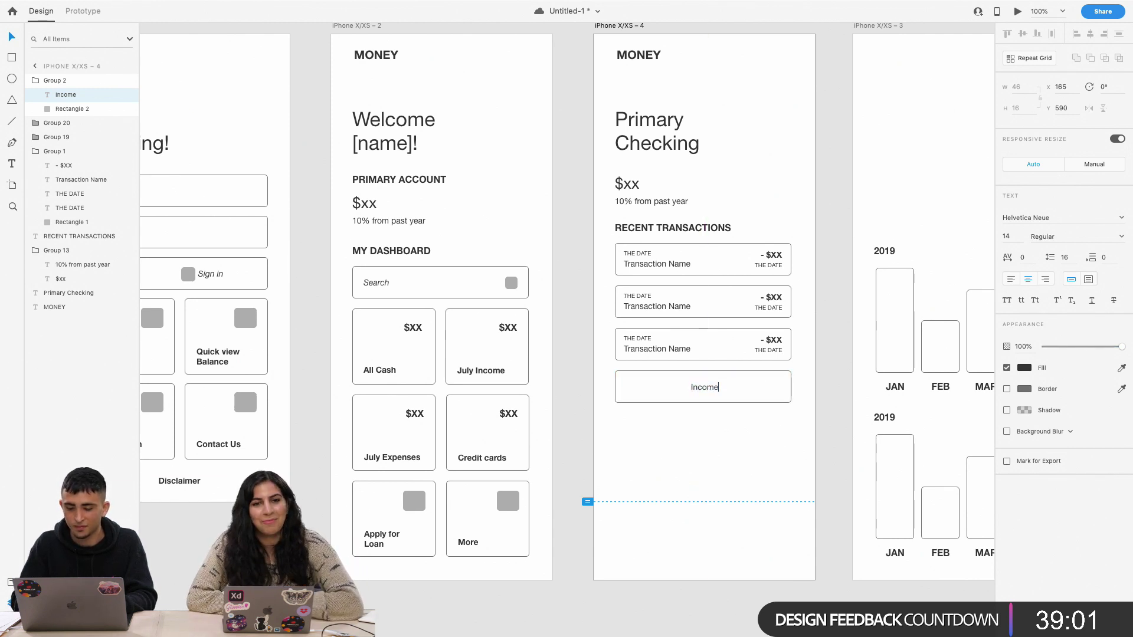
{"action": "type", "text": "/Expense"}
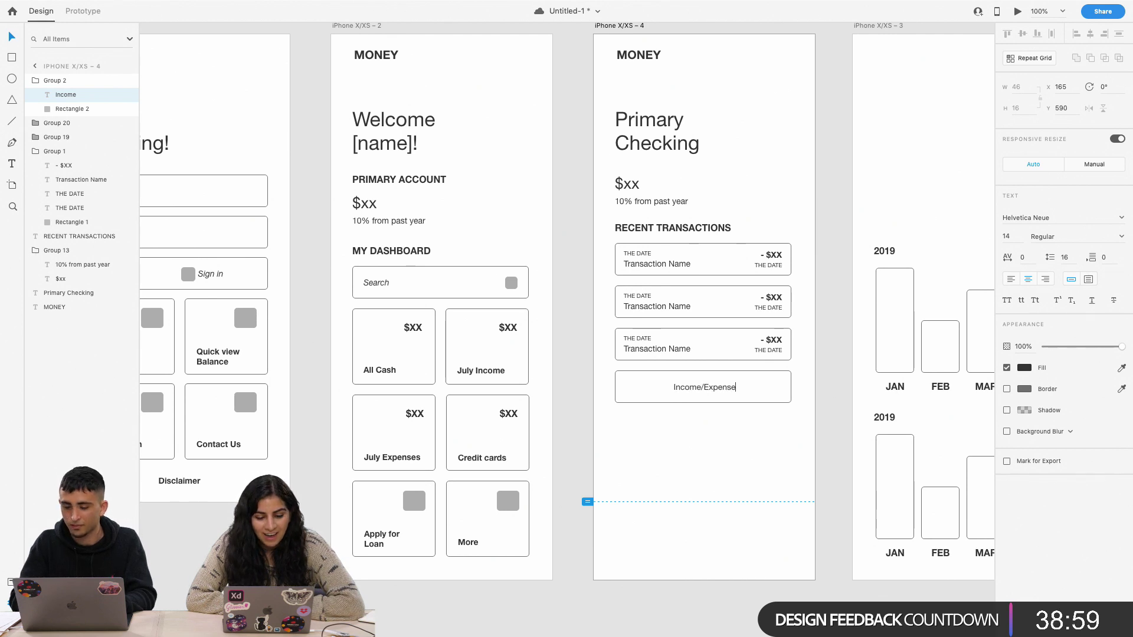
{"action": "type", "text": " report"}
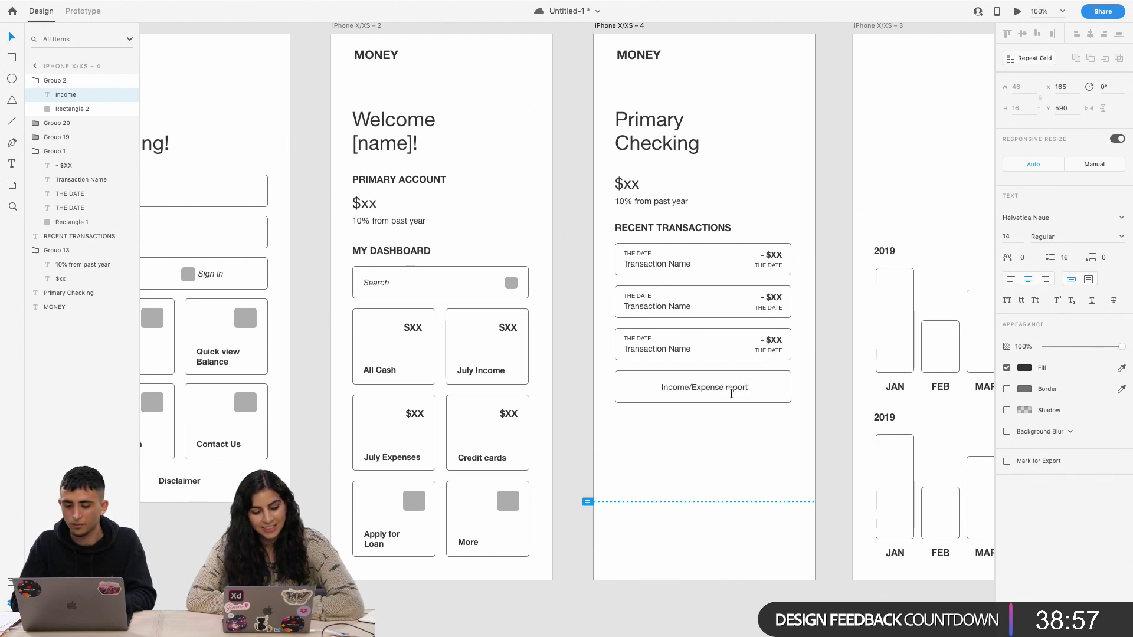
{"action": "key", "text": "Escape"}
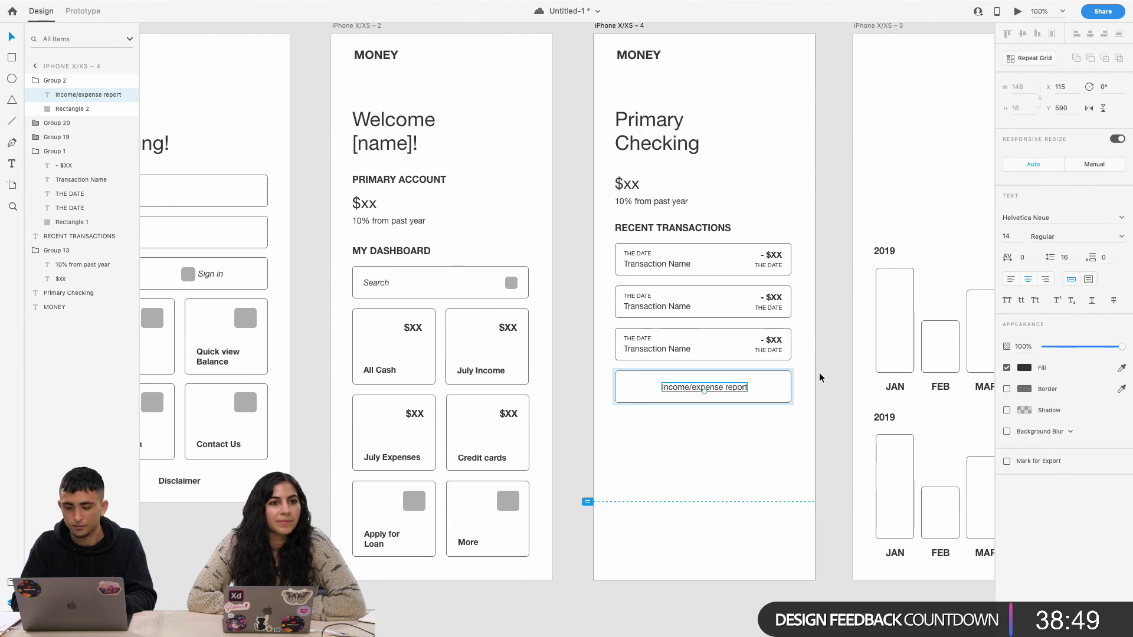
Review the login, dashboard, Primary Checking and bar chart artboards side by side
{"action": "scroll", "coordinate": [547, 335], "scroll_direction": "right", "scroll_amount": 2}
{"action": "scroll", "coordinate": [547, 335], "scroll_direction": "down", "scroll_amount": 3}
{"action": "scroll", "coordinate": [548, 335], "scroll_direction": "left", "scroll_amount": 4}
{"action": "left_click", "coordinate": [632, 303]}
{"action": "scroll", "coordinate": [689, 310], "scroll_direction": "down", "scroll_amount": 2}
{"action": "scroll", "coordinate": [686, 339], "scroll_direction": "up", "scroll_amount": 5}
{"action": "scroll", "coordinate": [687, 344], "scroll_direction": "right", "scroll_amount": 2}
{"action": "scroll", "coordinate": [687, 345], "scroll_direction": "left", "scroll_amount": 8}
{"action": "scroll", "coordinate": [686, 345], "scroll_direction": "down", "scroll_amount": 2}
{"action": "scroll", "coordinate": [686, 345], "scroll_direction": "right", "scroll_amount": 4}
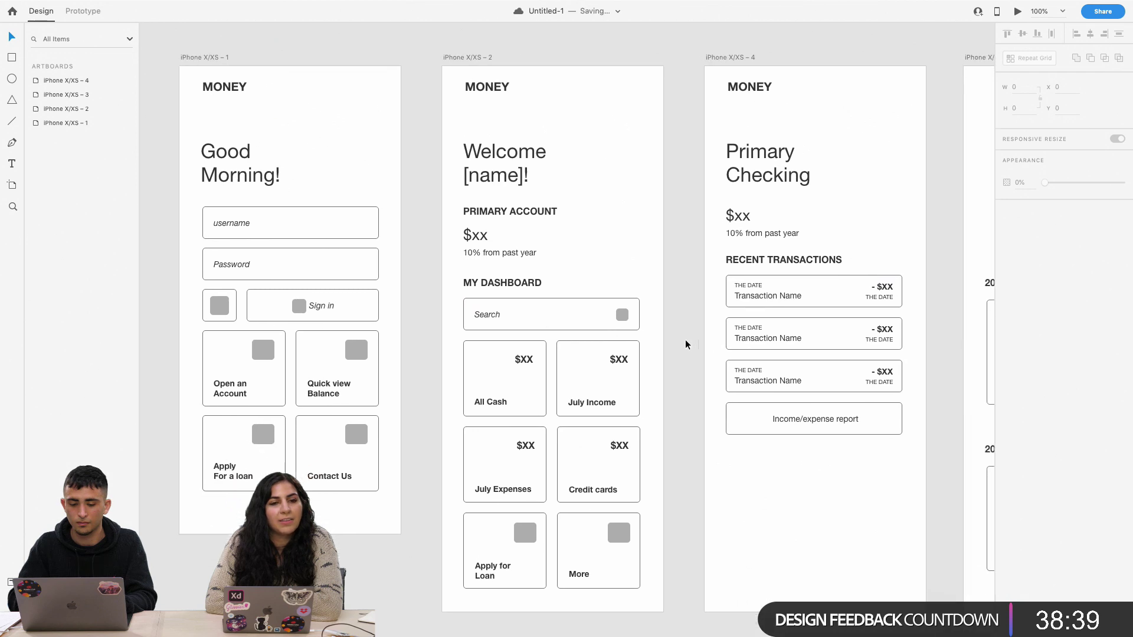
{"action": "scroll", "coordinate": [687, 344], "scroll_direction": "down", "scroll_amount": 3}
{"action": "scroll", "coordinate": [687, 345], "scroll_direction": "left", "scroll_amount": 4}
{"action": "scroll", "coordinate": [686, 345], "scroll_direction": "up", "scroll_amount": 2}
{"action": "scroll", "coordinate": [687, 345], "scroll_direction": "right", "scroll_amount": 8}
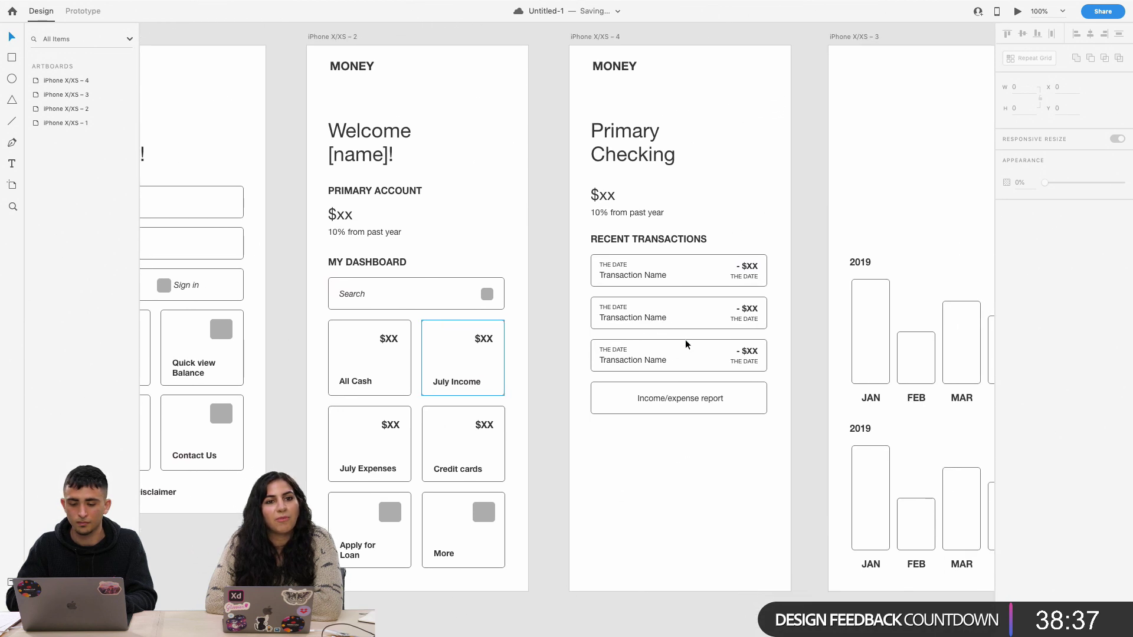
{"action": "scroll", "coordinate": [686, 344], "scroll_direction": "down", "scroll_amount": 2}
{"action": "scroll", "coordinate": [687, 344], "scroll_direction": "right", "scroll_amount": 3}
{"action": "scroll", "coordinate": [687, 345], "scroll_direction": "up", "scroll_amount": 2}
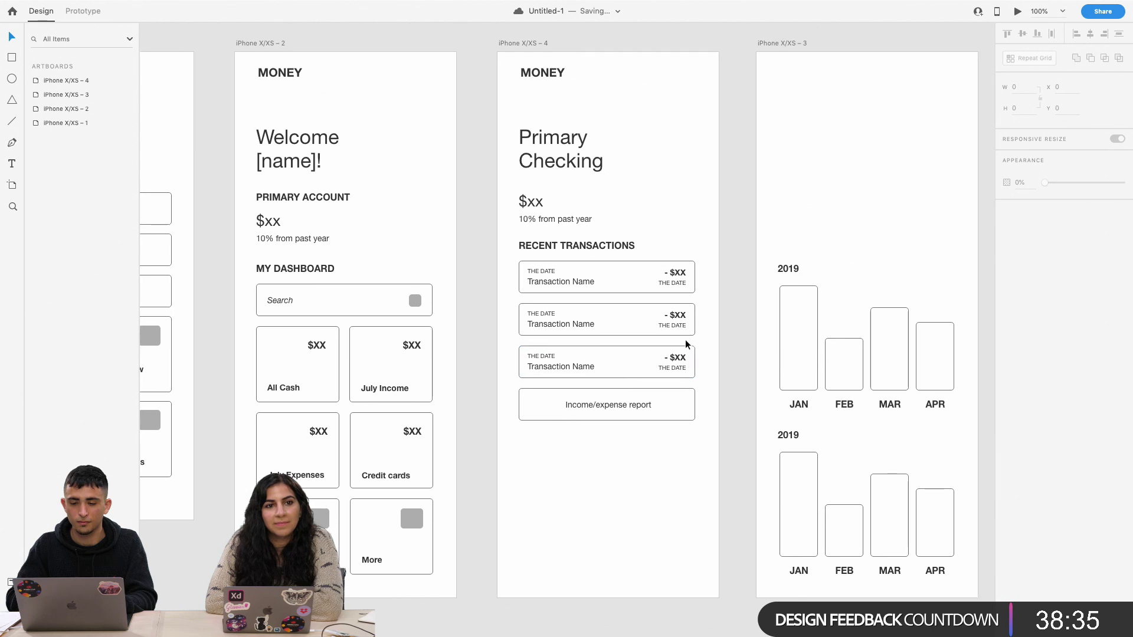
{"action": "scroll", "coordinate": [686, 345], "scroll_direction": "up", "scroll_amount": 1}
{"action": "scroll", "coordinate": [685, 344], "scroll_direction": "left", "scroll_amount": 1}
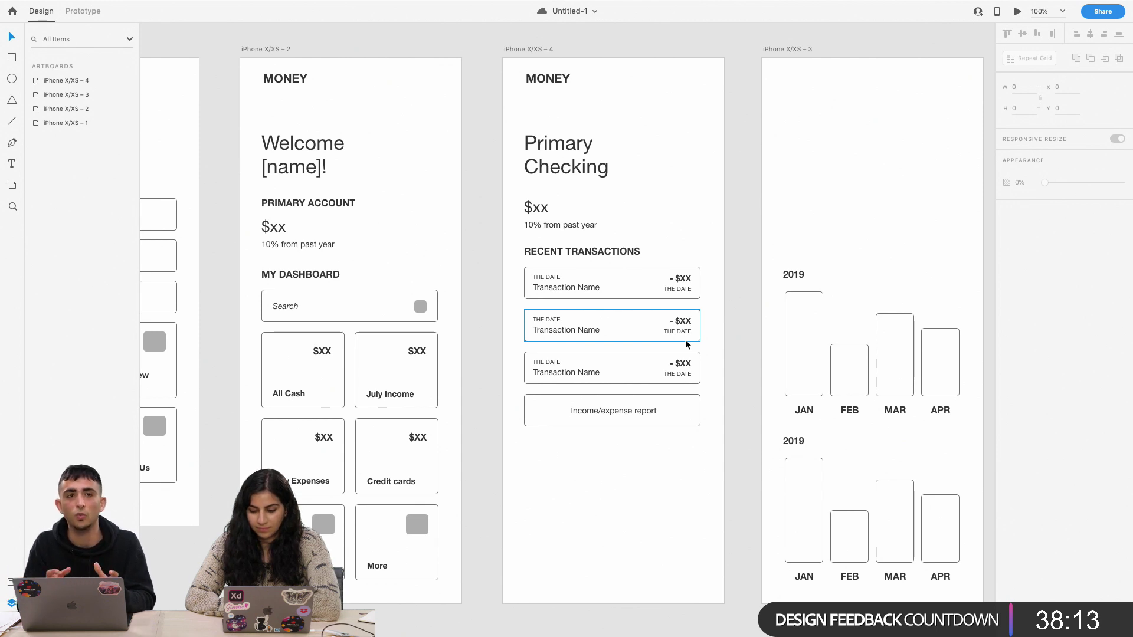
{"action": "left_click", "coordinate": [708, 388]}
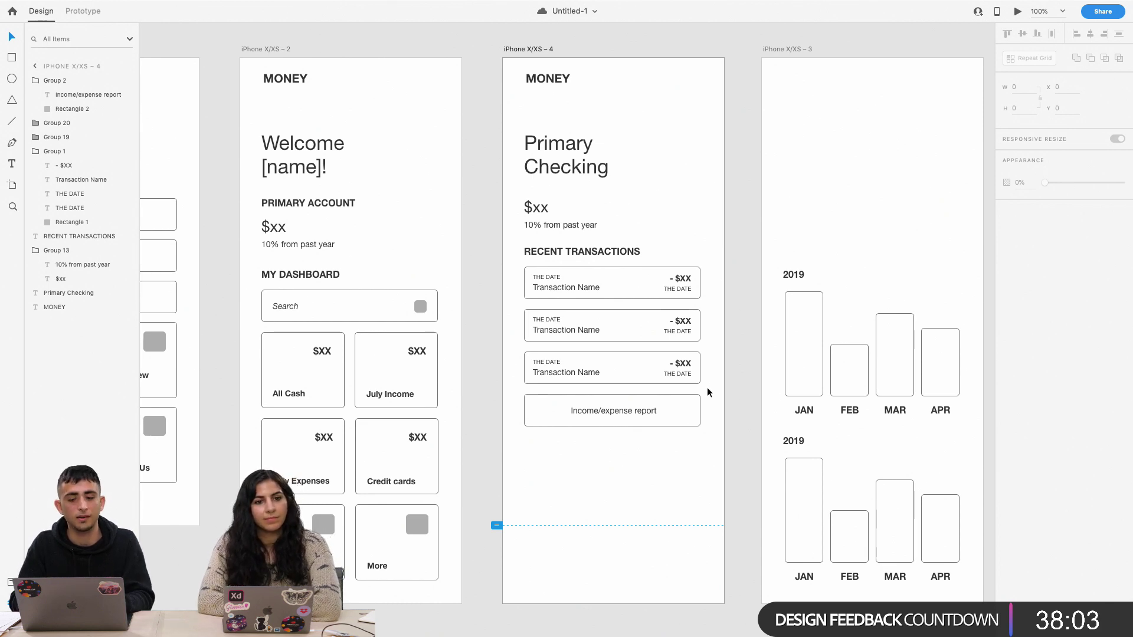
{"action": "double_click", "coordinate": [598, 410]}
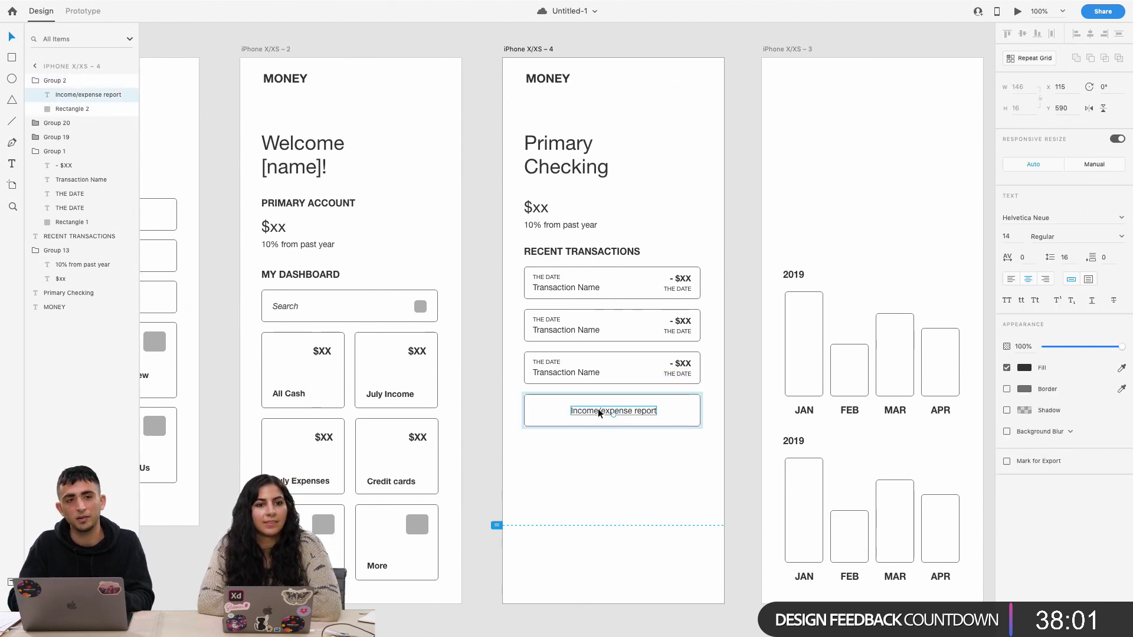
{"action": "key", "text": "Escape"}
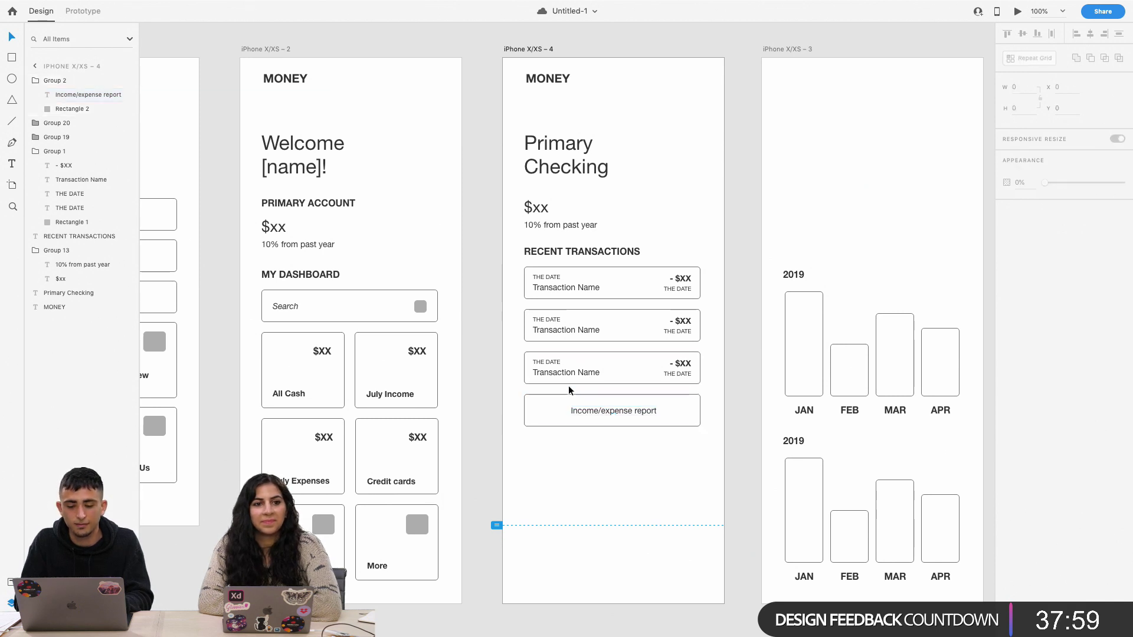
{"action": "key", "text": "Escape"}
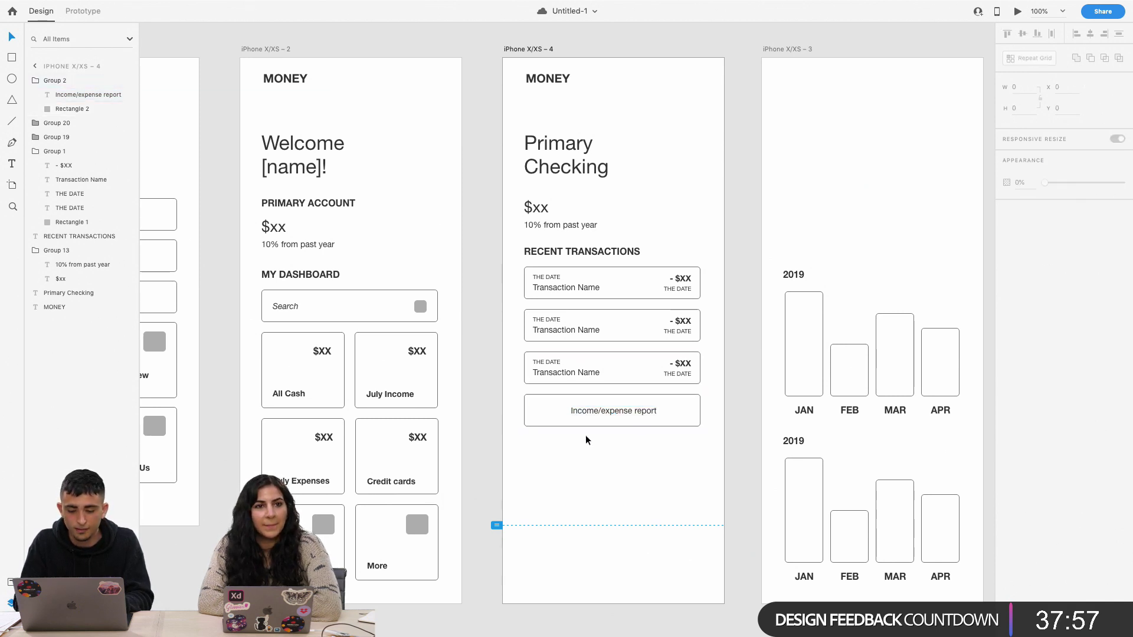
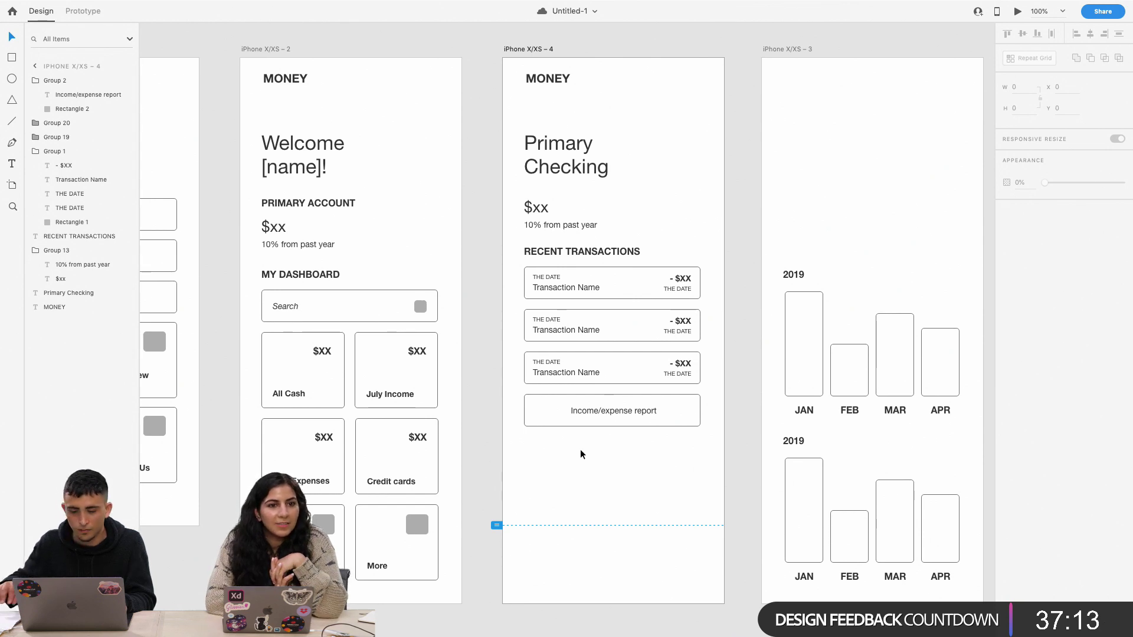
Move the Income/expense report button down to Y 605 and place a copy of its label above it at X 188, Y 570
{"action": "left_click_drag", "start_coordinate": [604, 410], "coordinate": [604, 431]}
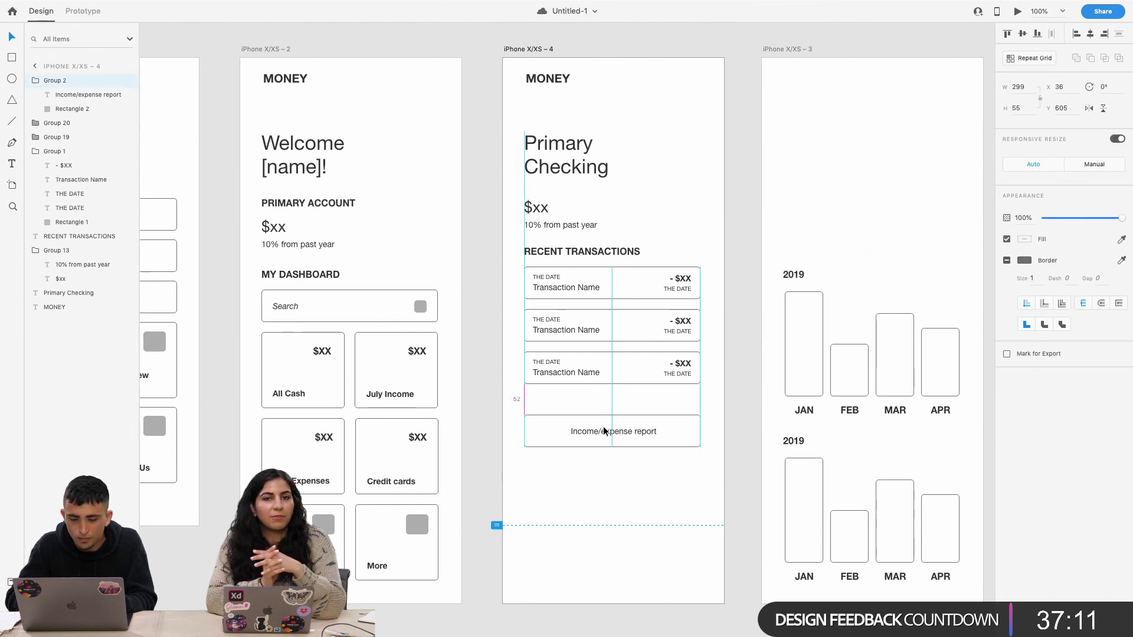
{"action": "double_click", "coordinate": [599, 433]}
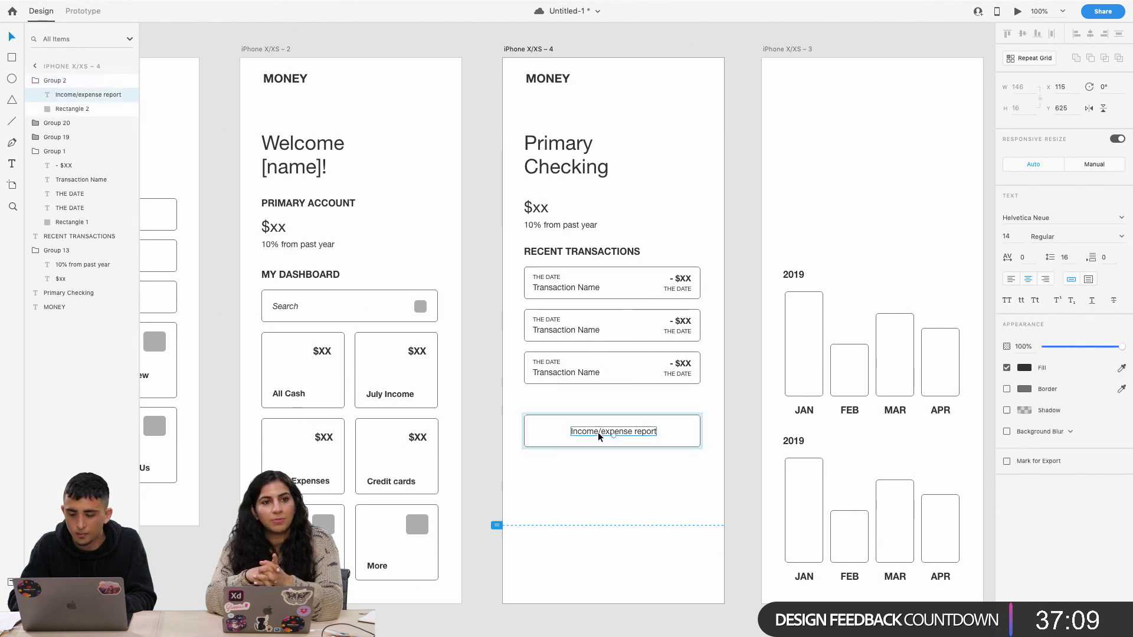
{"action": "key", "text": "super+d"}
{"action": "left_click_drag", "start_coordinate": [614, 433], "coordinate": [655, 397]}
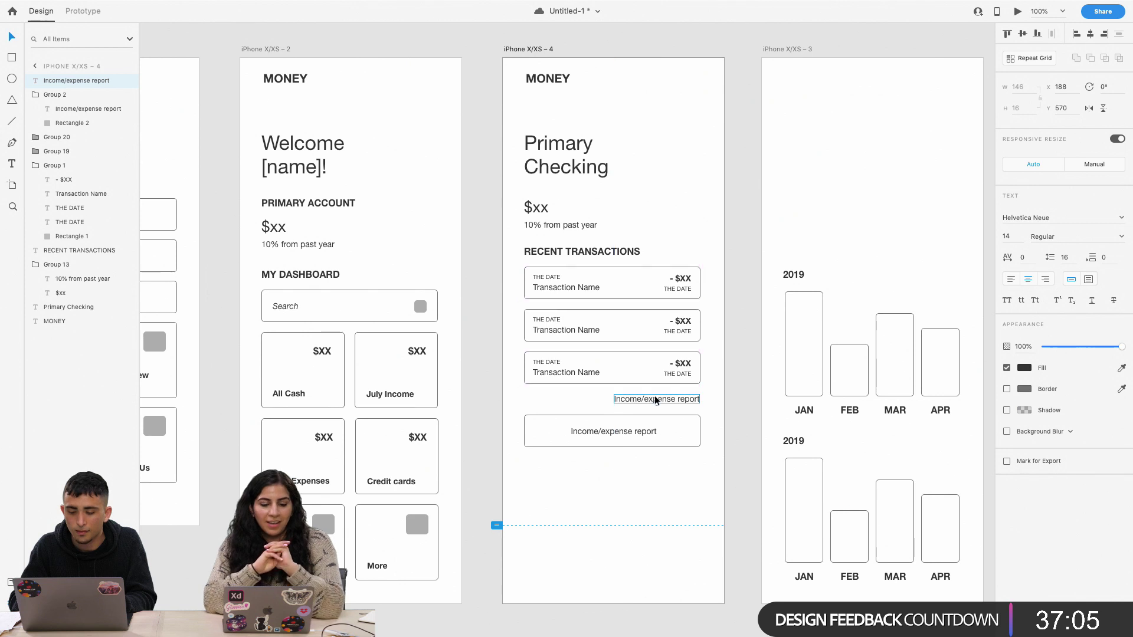
Replace the copied label's text above the report button with "View more"
{"action": "double_click", "coordinate": [654, 397]}
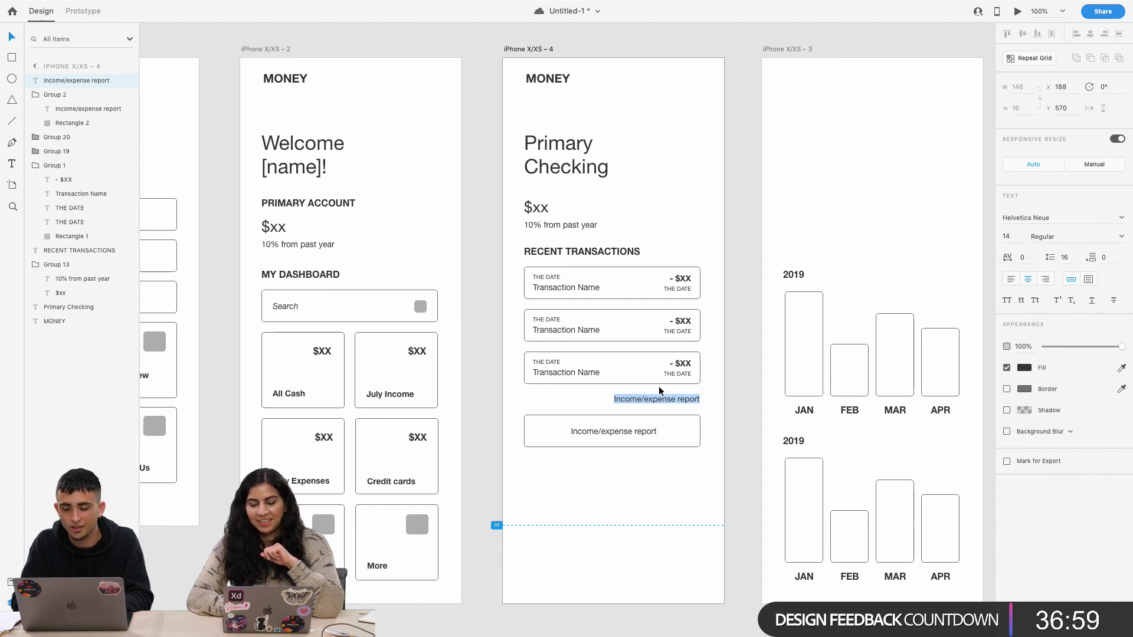
{"action": "type", "text": "Voew"}
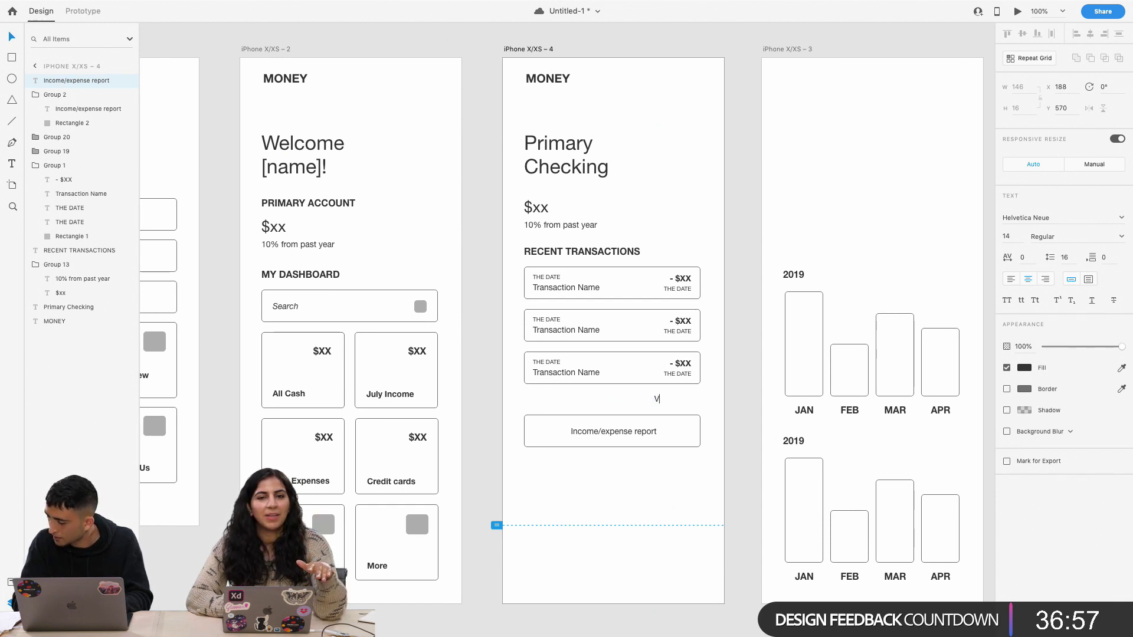
{"action": "key", "text": "BackSpace"}
{"action": "key", "text": "BackSpace"}
{"action": "key", "text": "BackSpace"}
{"action": "type", "text": "iew"}
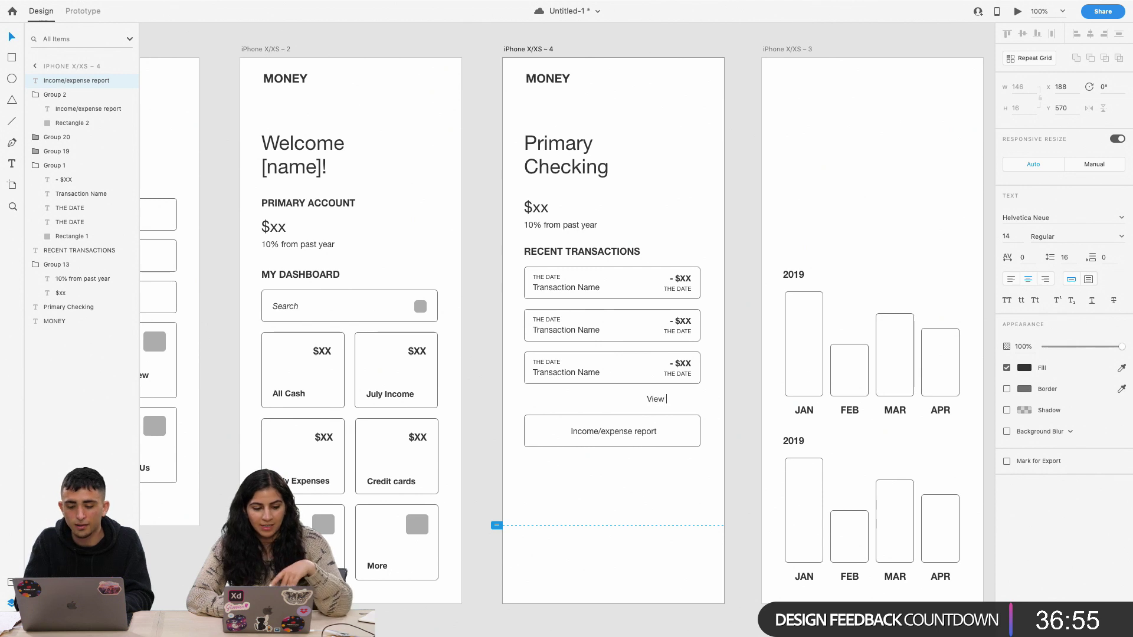
{"action": "type", "text": " more"}
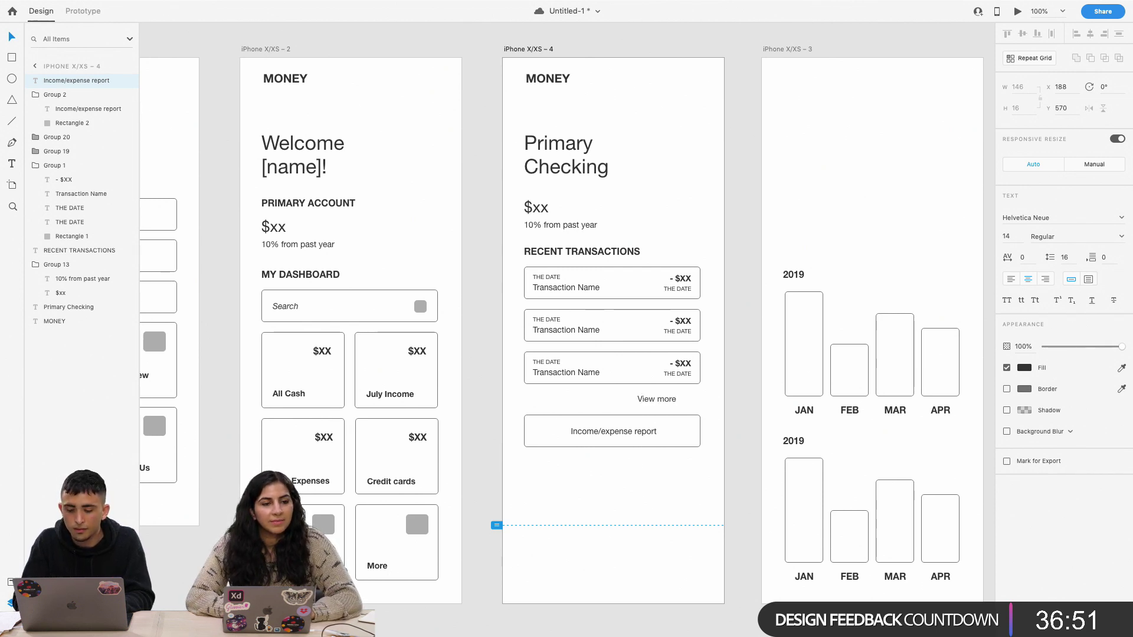
{"action": "key", "text": "Escape"}
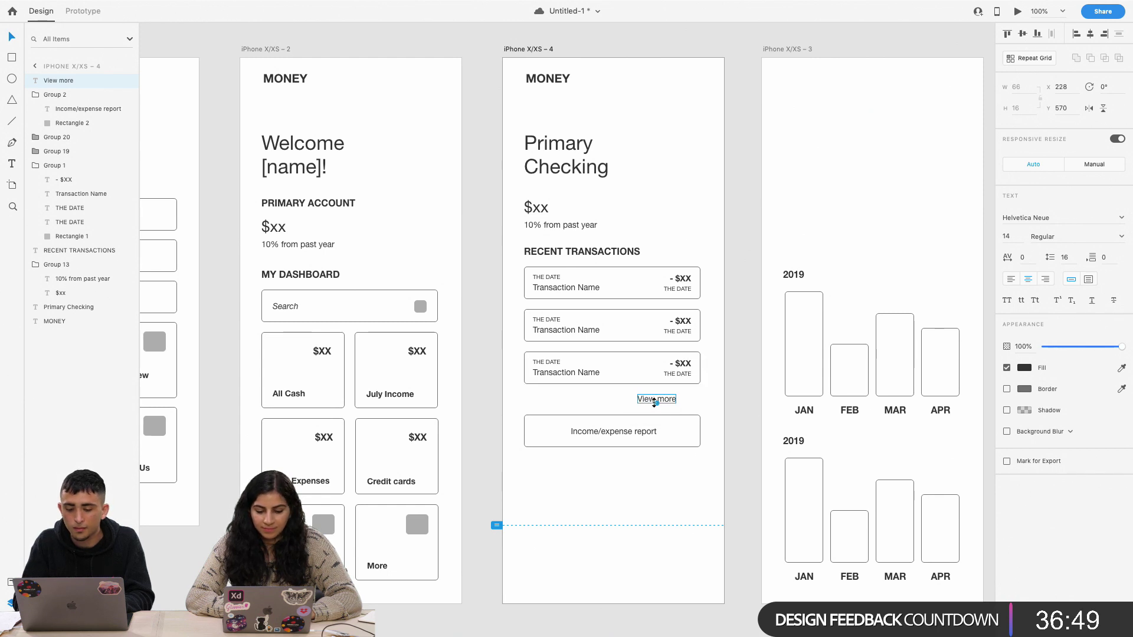
Align the View more text with the transaction boxes' right edge at X 270, Y 570 and change its wording to lowercase "view more"
{"action": "left_click_drag", "start_coordinate": [656, 401], "coordinate": [680, 402]}
{"action": "double_click", "coordinate": [668, 399]}
{"action": "left_click", "coordinate": [668, 400]}
{"action": "key", "text": "BackSpace"}
{"action": "type", "text": "v"}
{"action": "key", "text": "Escape"}
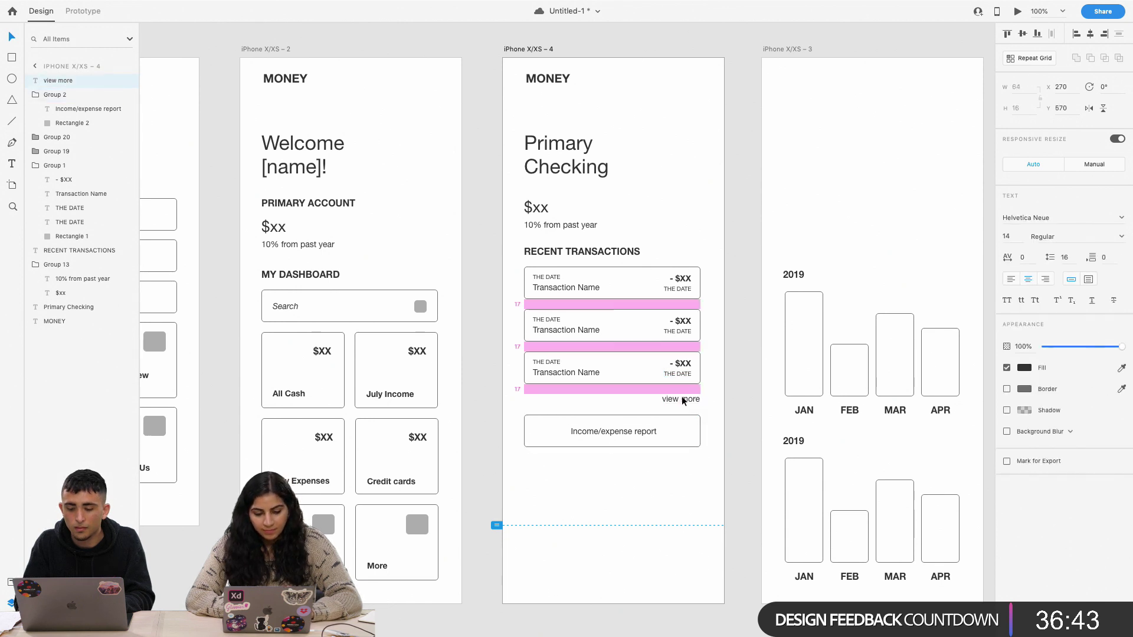
Nudge the Income/expense report button up to Y 603, beneath the view more text
{"action": "left_click", "coordinate": [665, 432]}
{"action": "left_click_drag", "start_coordinate": [664, 432], "coordinate": [649, 430]}
{"action": "left_click", "coordinate": [651, 461]}
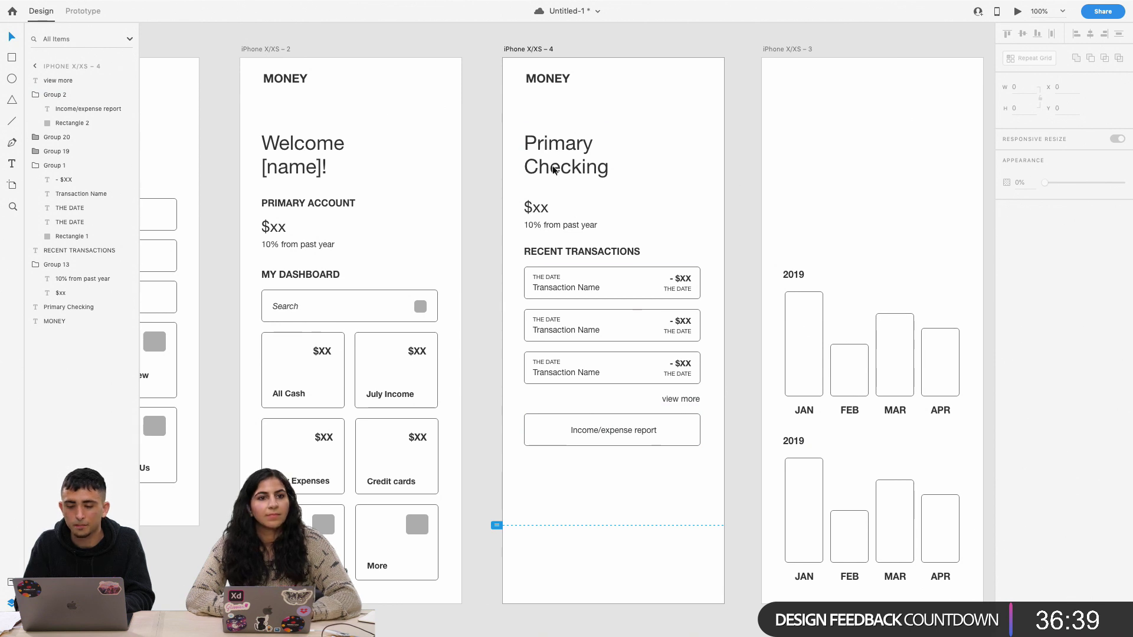
Shorten the Primary Checking artboard to a height of about 697 so it ends just below the report button
{"action": "left_click", "coordinate": [536, 50]}
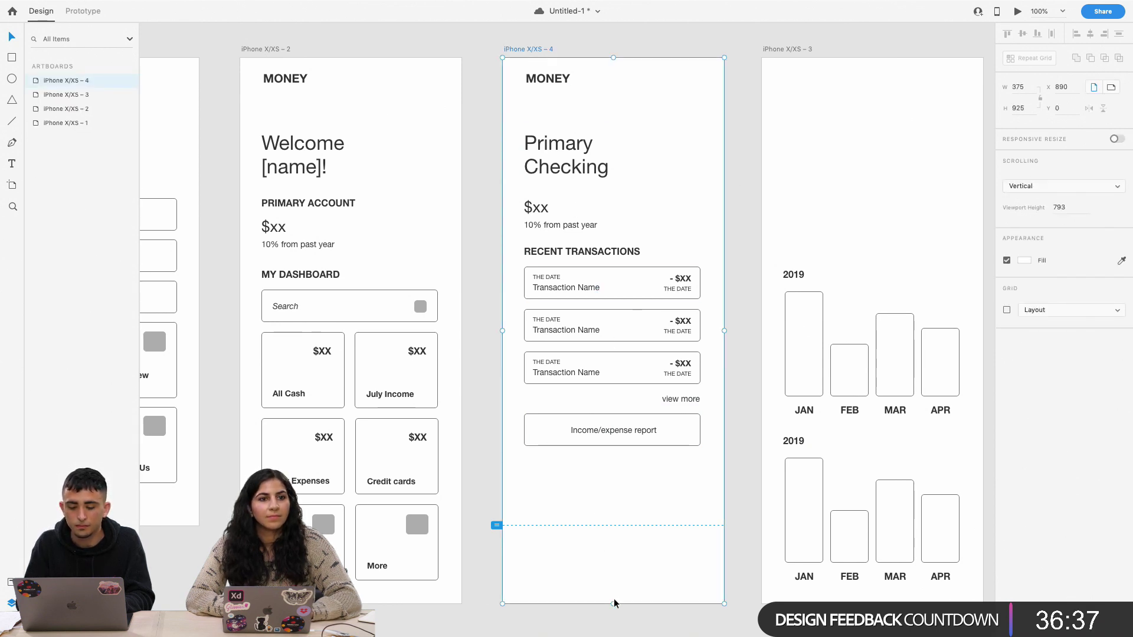
{"action": "left_click_drag", "start_coordinate": [615, 605], "coordinate": [640, 469]}
{"action": "left_click", "coordinate": [627, 491]}
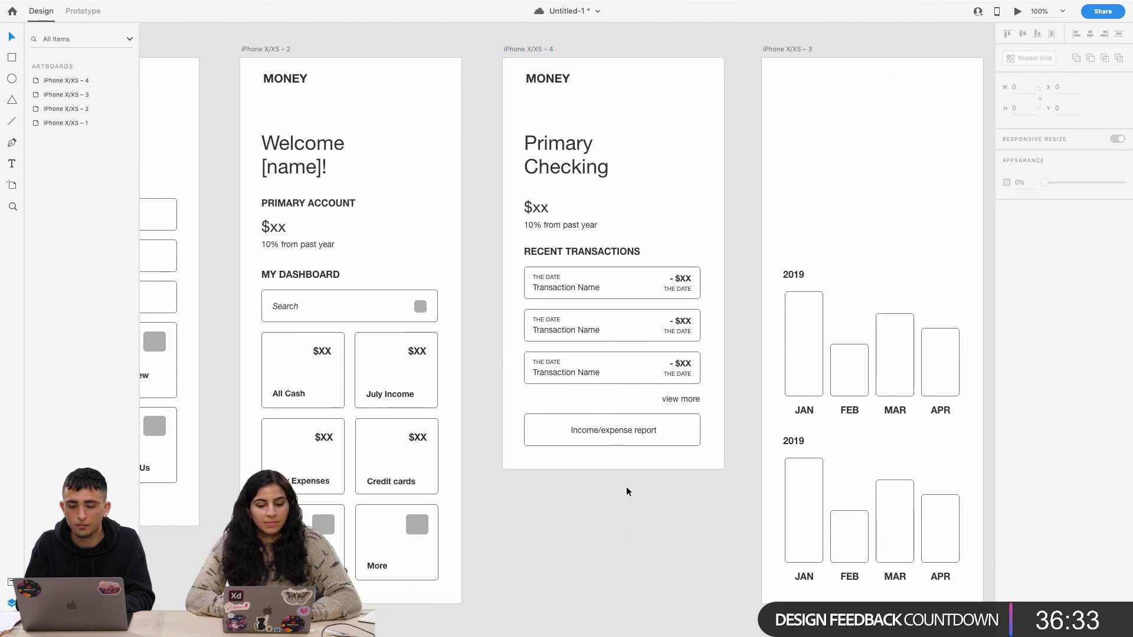
Review the login, dashboard, Primary Checking and bar chart artboards for layout consistency
{"action": "scroll", "coordinate": [627, 491], "scroll_direction": "up", "scroll_amount": 4}
{"action": "scroll", "coordinate": [627, 492], "scroll_direction": "left", "scroll_amount": 4}
{"action": "scroll", "coordinate": [626, 486], "scroll_direction": "up", "scroll_amount": 2}
{"action": "scroll", "coordinate": [626, 486], "scroll_direction": "left", "scroll_amount": 6}
{"action": "scroll", "coordinate": [625, 486], "scroll_direction": "down", "scroll_amount": 10}
{"action": "scroll", "coordinate": [626, 486], "scroll_direction": "right", "scroll_amount": 5}
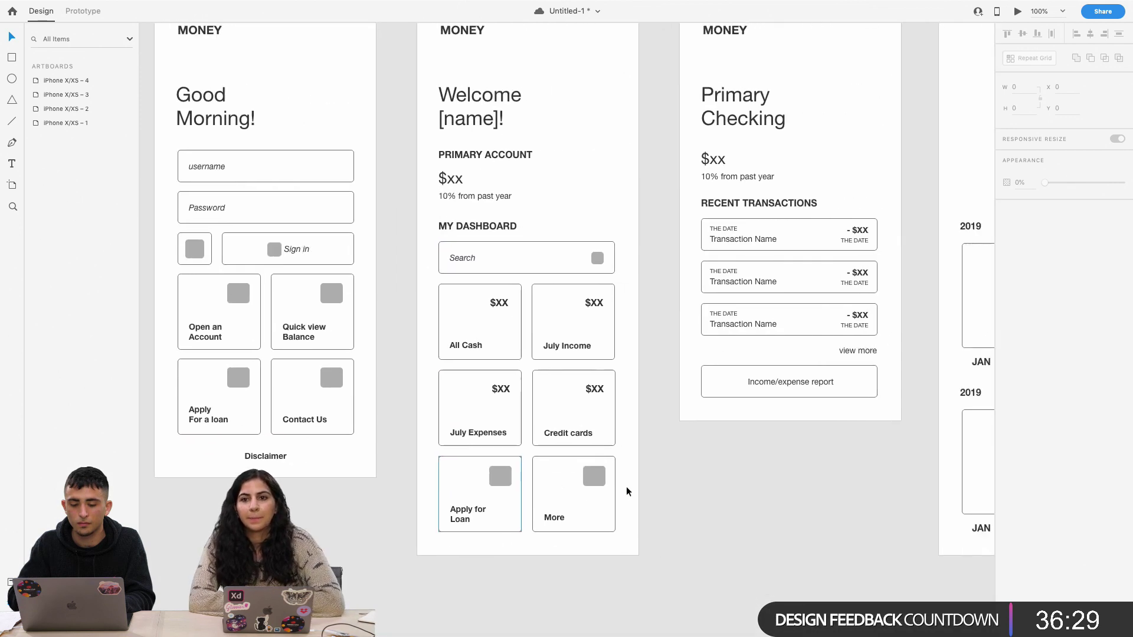
{"action": "scroll", "coordinate": [626, 487], "scroll_direction": "right", "scroll_amount": 7}
{"action": "scroll", "coordinate": [625, 487], "scroll_direction": "up", "scroll_amount": 2}
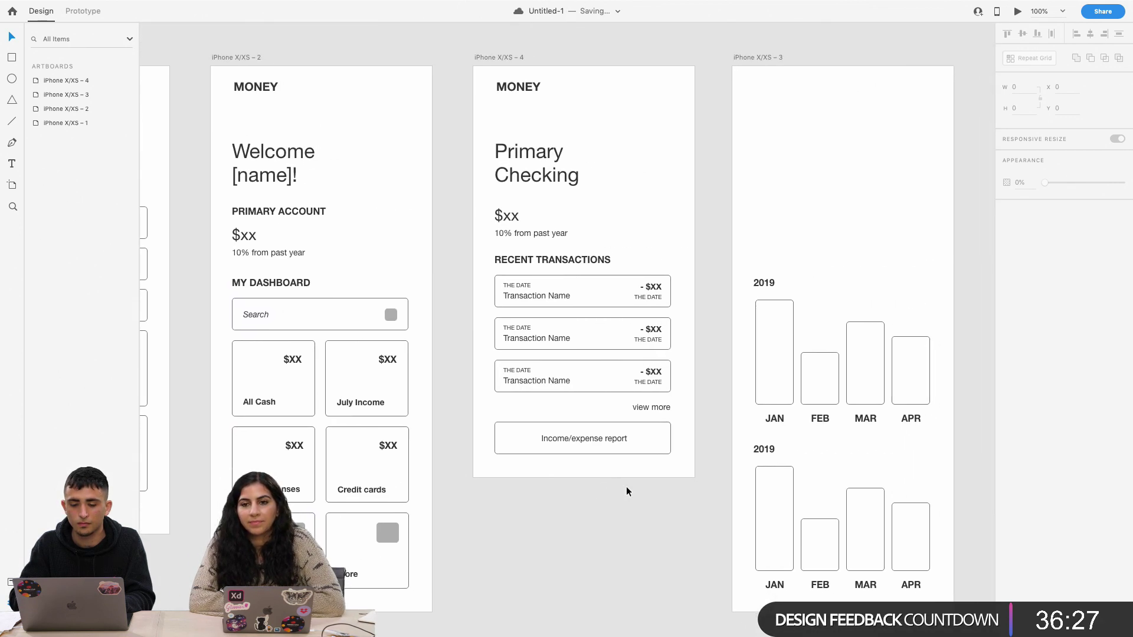
{"action": "scroll", "coordinate": [626, 486], "scroll_direction": "right", "scroll_amount": 5}
{"action": "scroll", "coordinate": [626, 486], "scroll_direction": "up", "scroll_amount": 1}
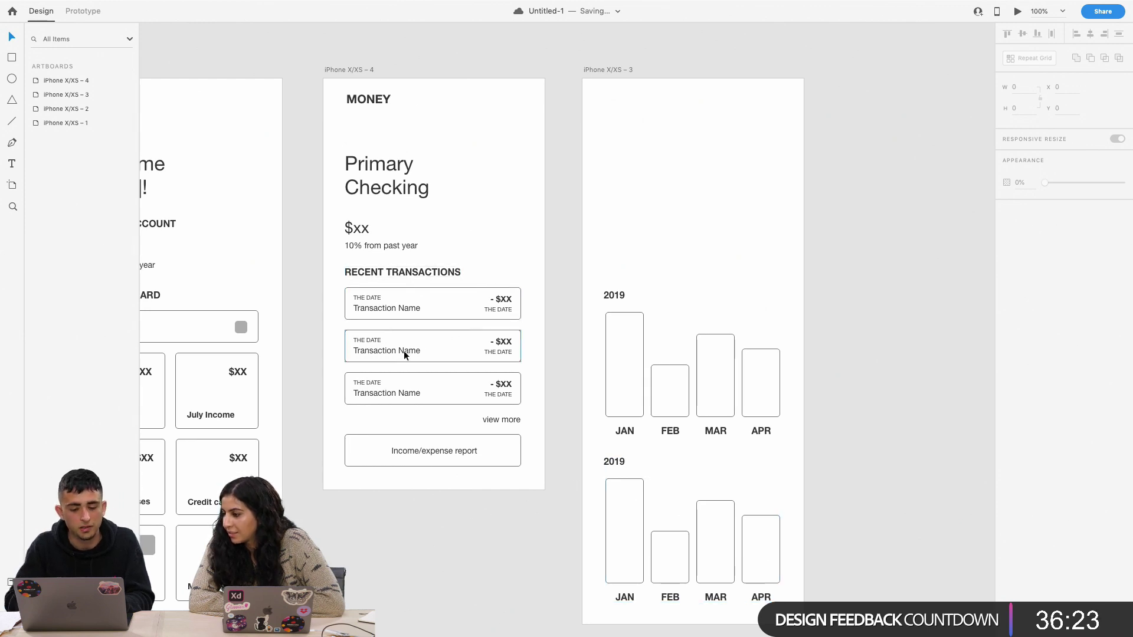
{"action": "left_click", "coordinate": [435, 452]}
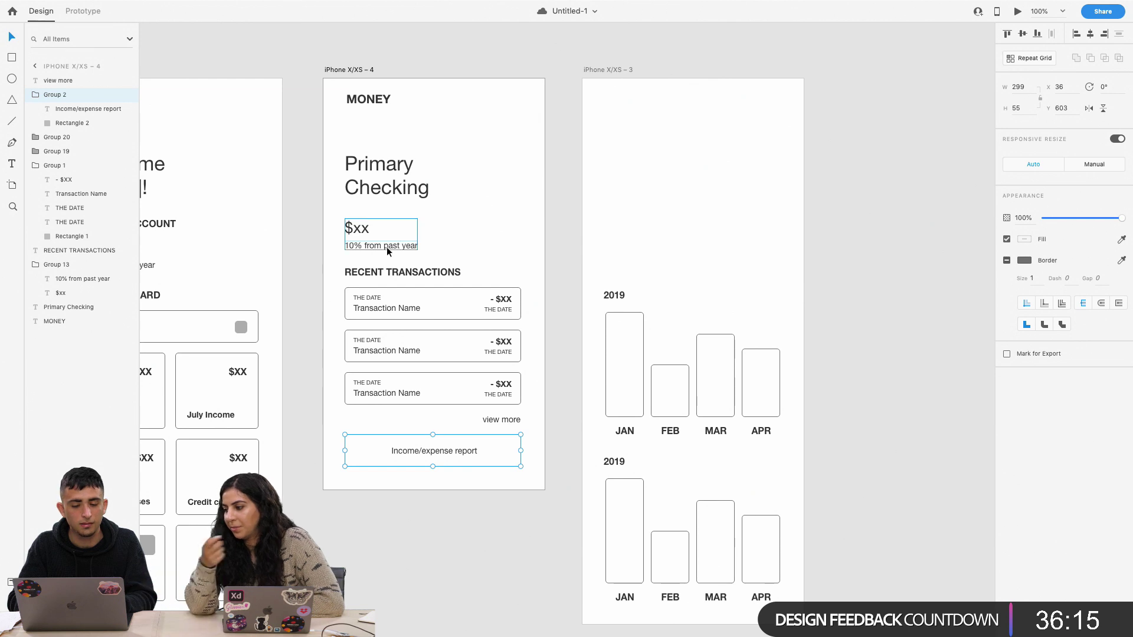
{"action": "left_click", "coordinate": [359, 247]}
{"action": "double_click", "coordinate": [359, 247]}
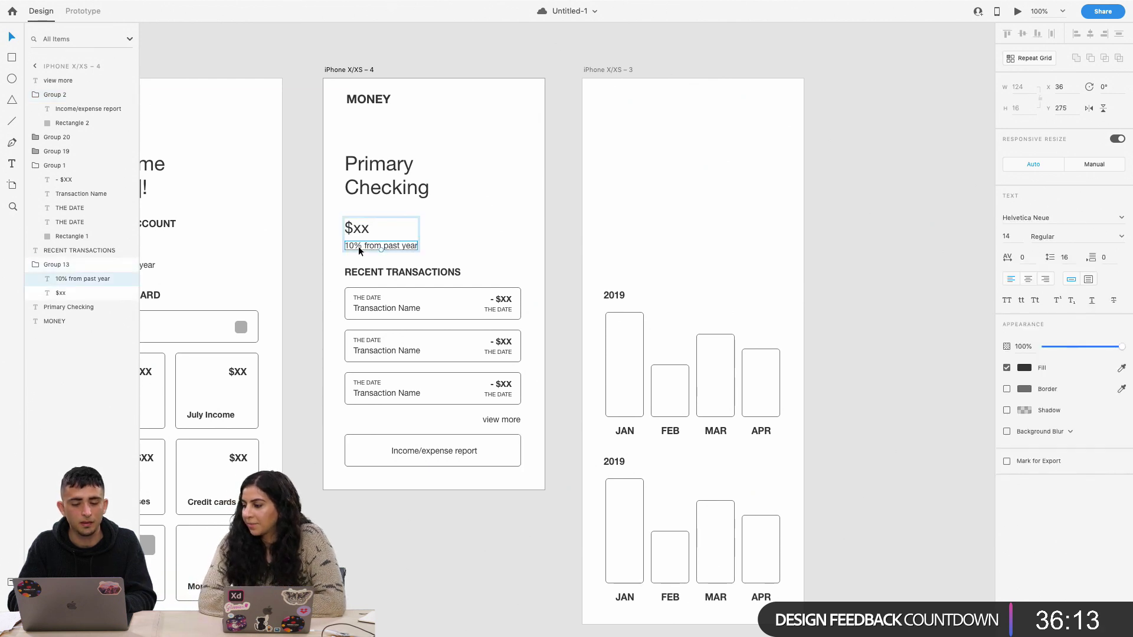
{"action": "left_click", "coordinate": [362, 235]}
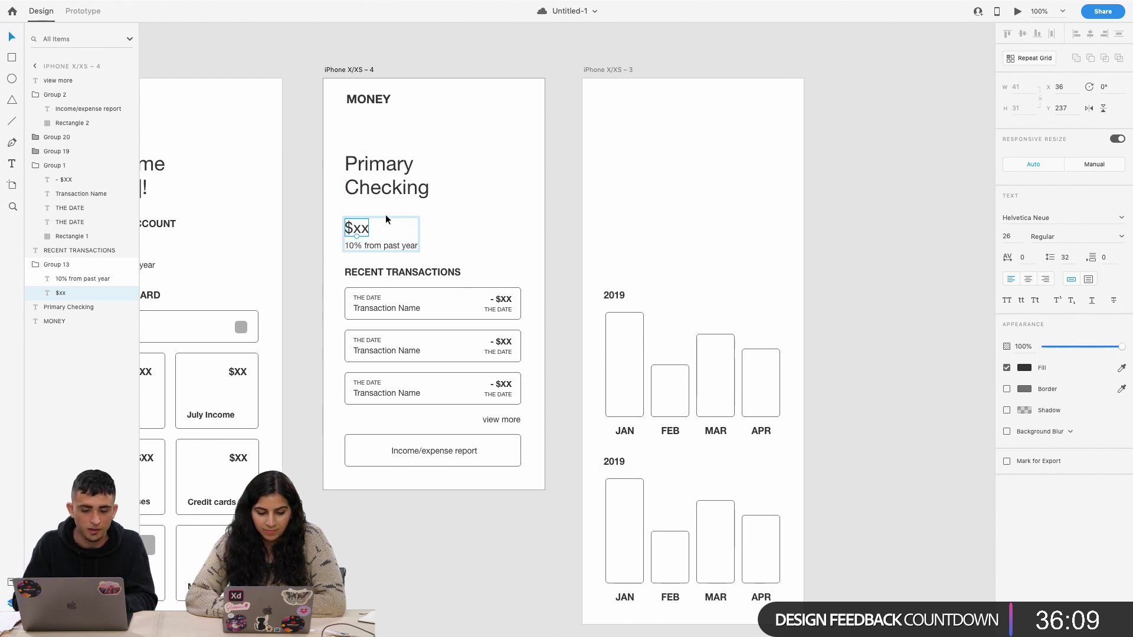
{"action": "left_click", "coordinate": [326, 166]}
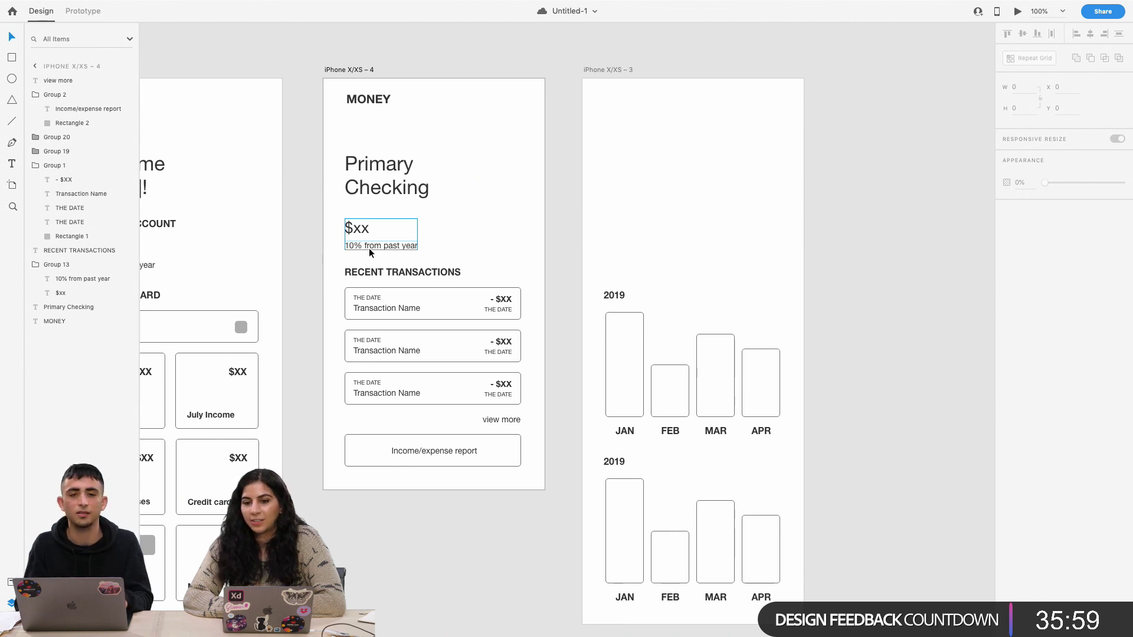
{"action": "key", "text": "Tab"}
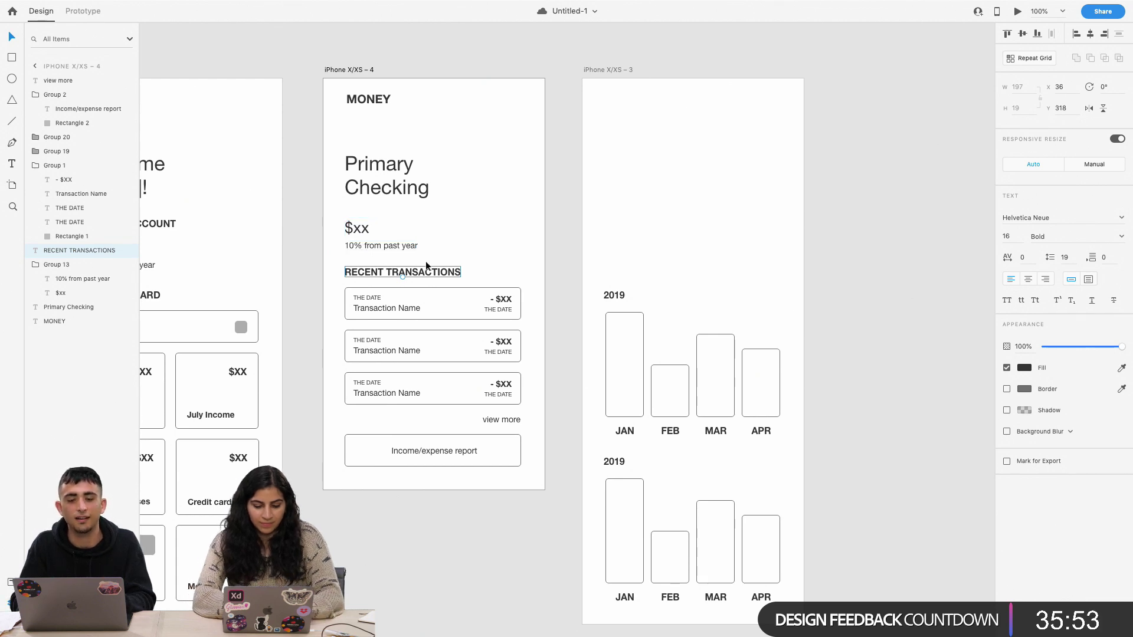
{"action": "left_click", "coordinate": [472, 237]}
{"action": "left_click", "coordinate": [604, 69]}
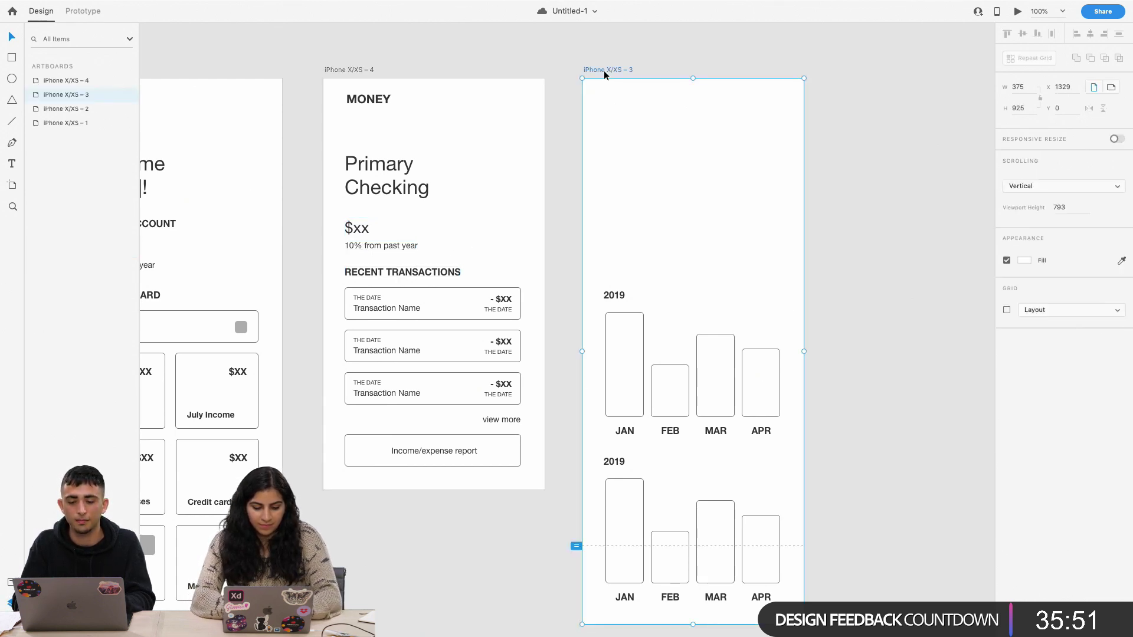
{"action": "left_click", "coordinate": [364, 237]}
{"action": "double_click", "coordinate": [363, 232]}
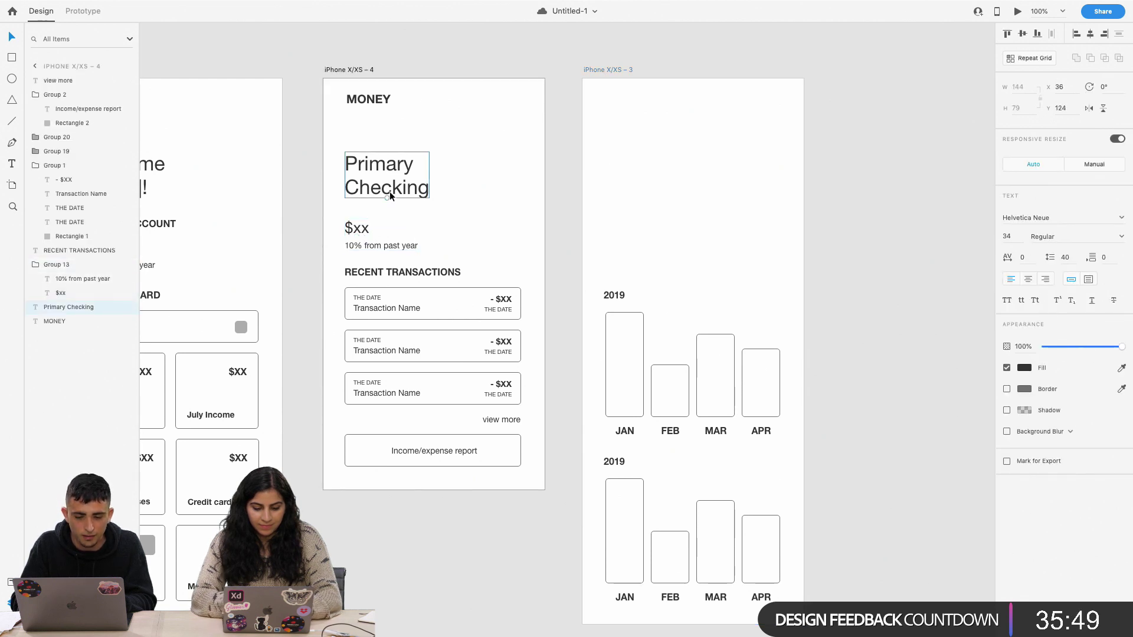
{"action": "left_click", "coordinate": [358, 241]}
{"action": "left_click", "coordinate": [361, 247]}
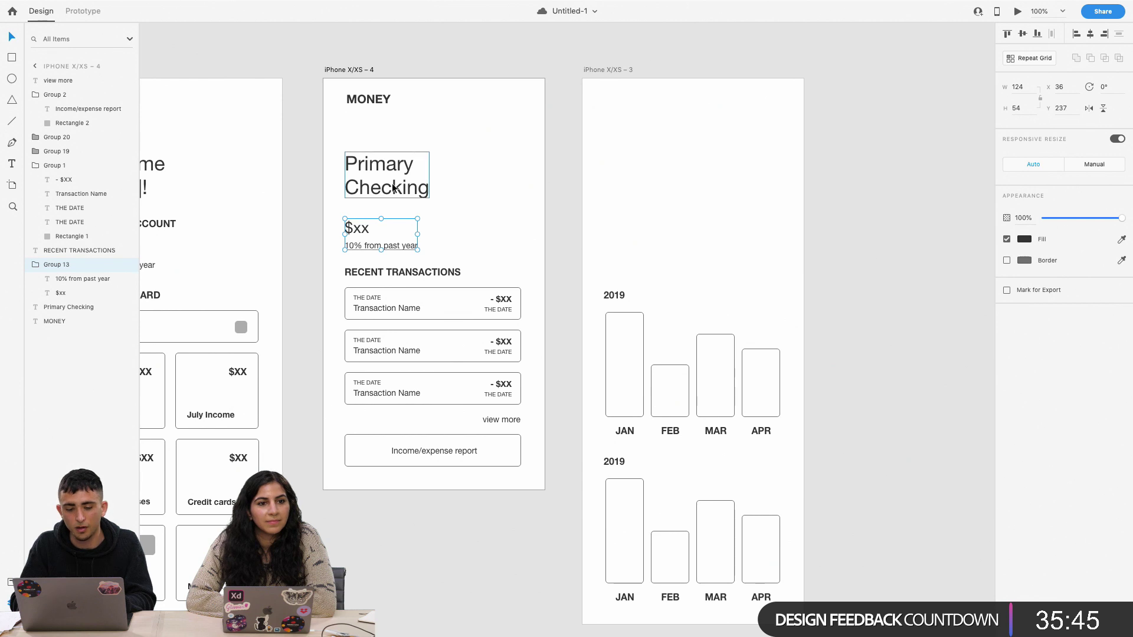
{"action": "left_click", "coordinate": [625, 71]}
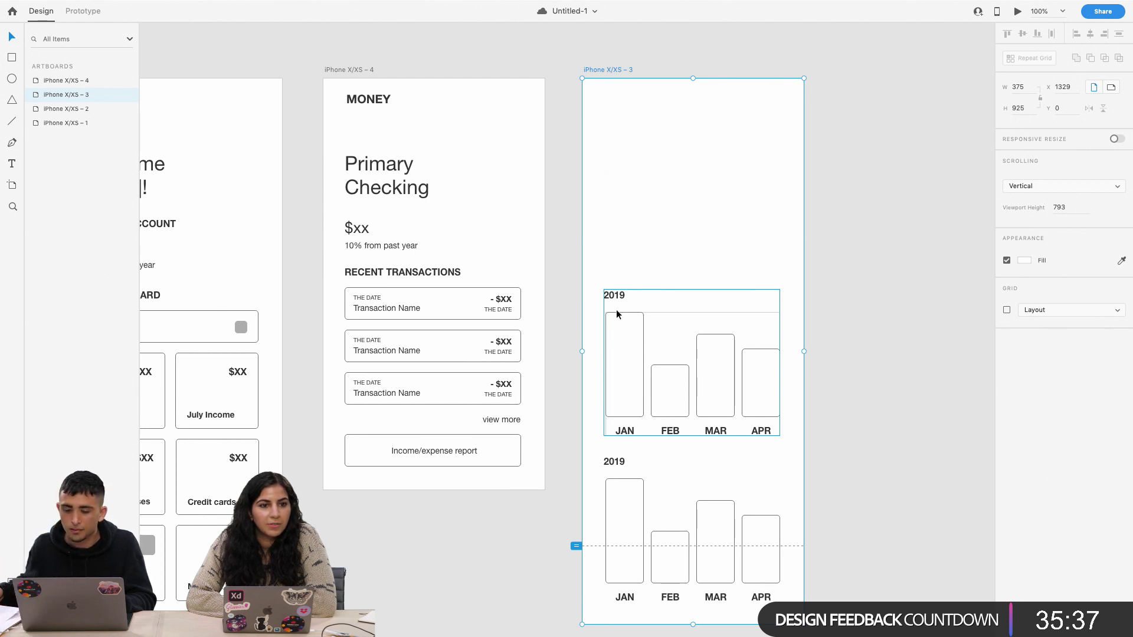
{"action": "left_click", "coordinate": [389, 174]}
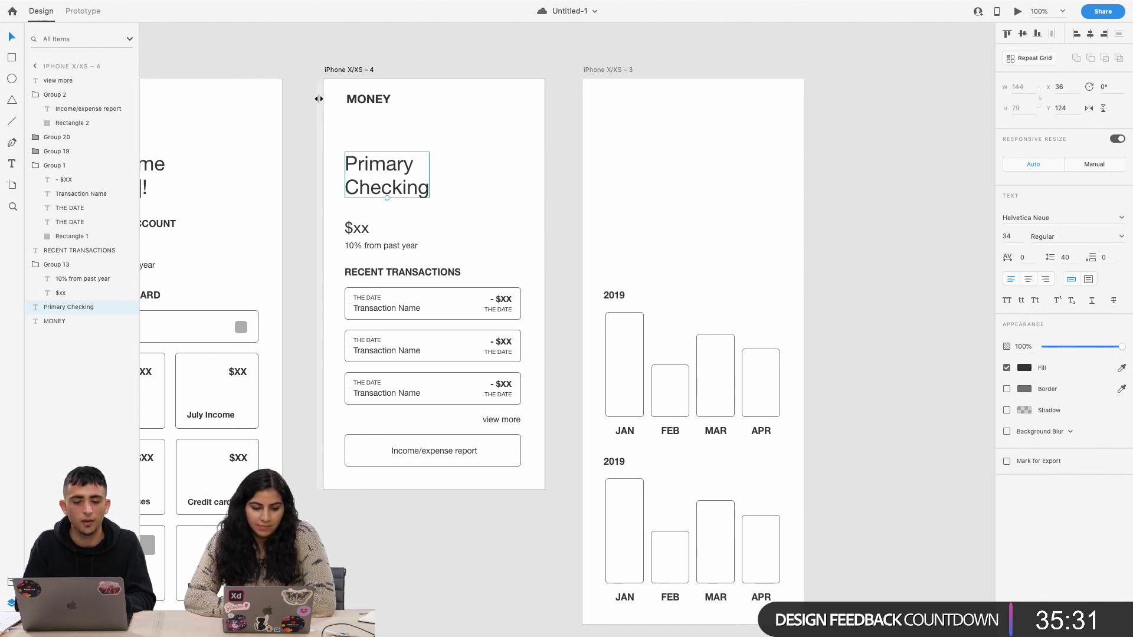
{"action": "scroll", "coordinate": [319, 101], "scroll_direction": "right", "scroll_amount": 2}
{"action": "scroll", "coordinate": [319, 100], "scroll_direction": "down", "scroll_amount": 1}
{"action": "scroll", "coordinate": [318, 99], "scroll_direction": "left", "scroll_amount": 5}
{"action": "scroll", "coordinate": [318, 99], "scroll_direction": "up", "scroll_amount": 2}
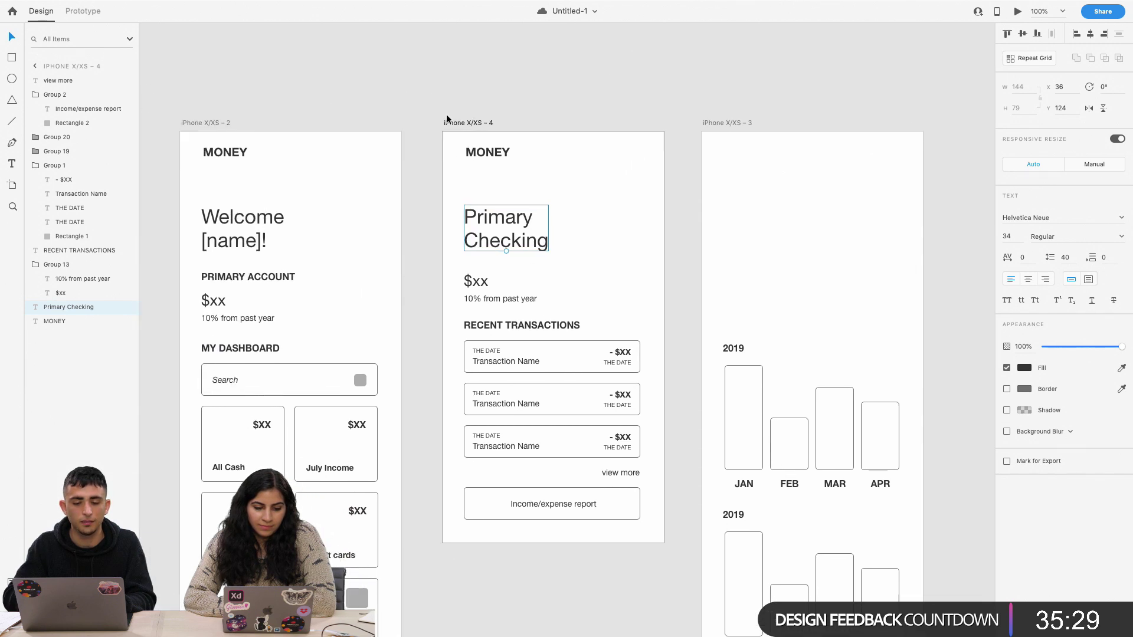
{"action": "left_click", "coordinate": [475, 124]}
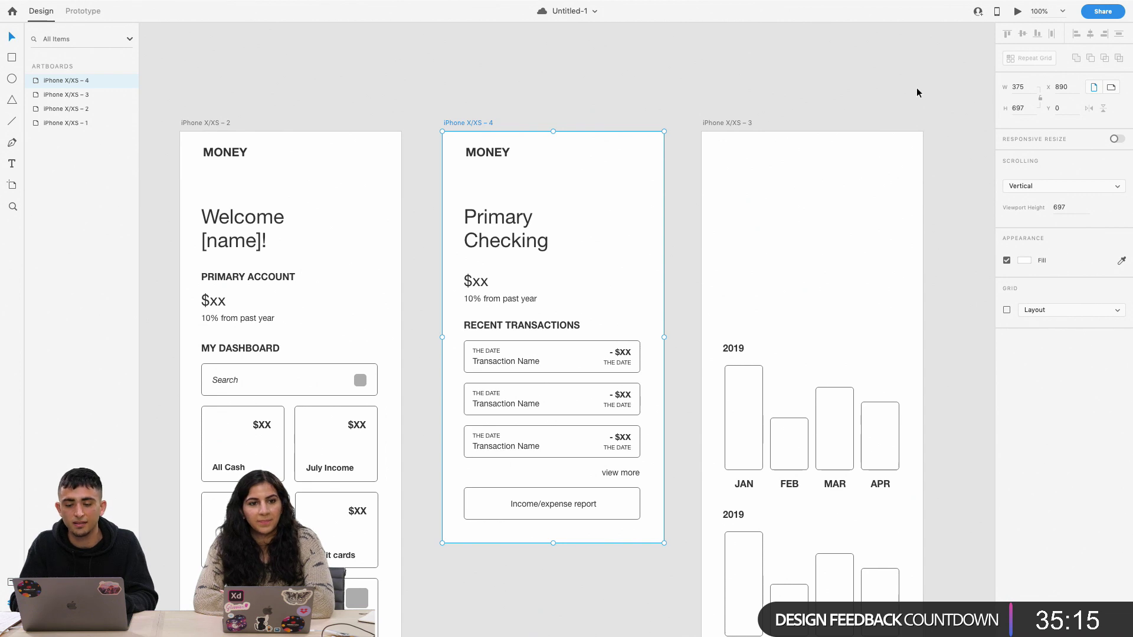
Copy the Primary Checking heading and paste it onto the bar chart artboard at X 36, Y 124
{"action": "scroll", "coordinate": [785, 83], "scroll_direction": "down", "scroll_amount": 5}
{"action": "scroll", "coordinate": [785, 83], "scroll_direction": "right", "scroll_amount": 5}
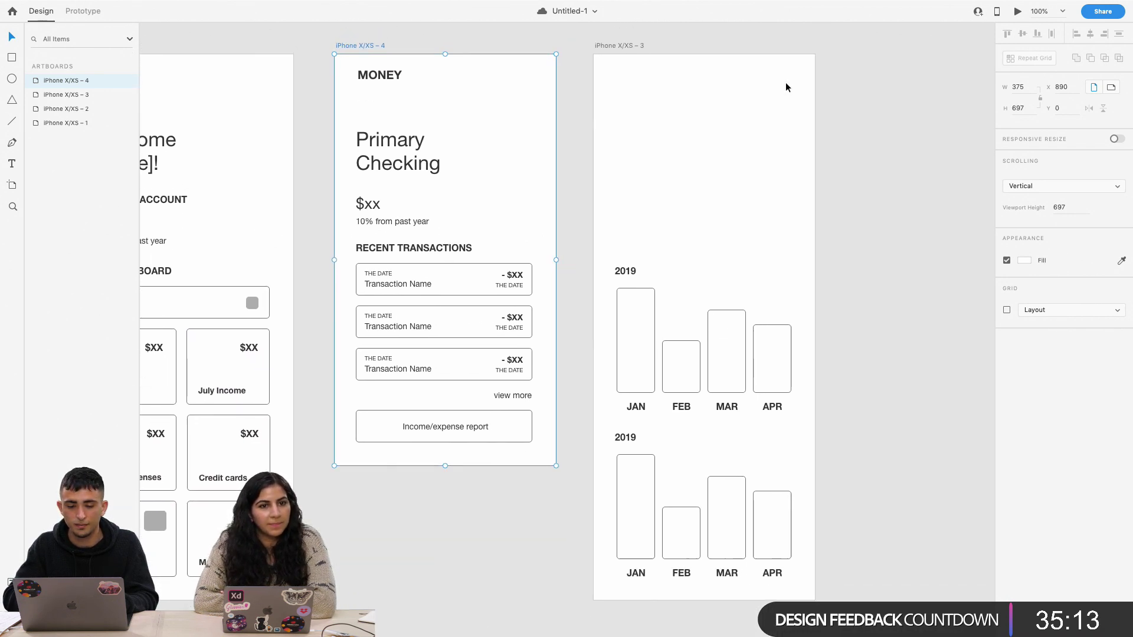
{"action": "scroll", "coordinate": [786, 86], "scroll_direction": "up", "scroll_amount": 3}
{"action": "scroll", "coordinate": [786, 86], "scroll_direction": "right", "scroll_amount": 4}
{"action": "left_click", "coordinate": [316, 201]}
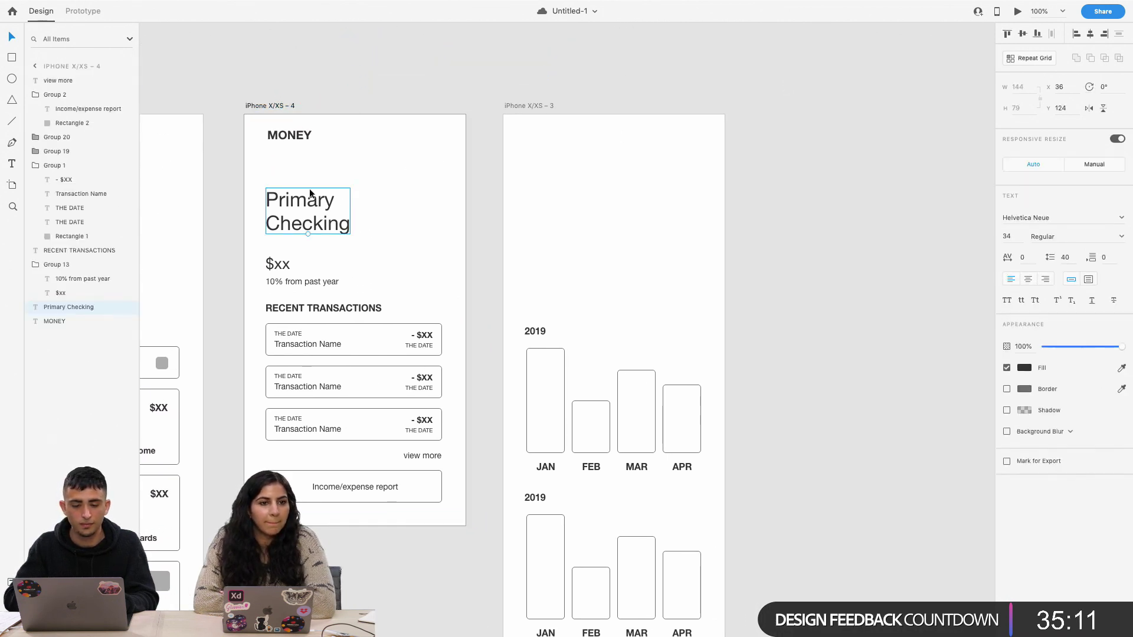
{"action": "left_click", "coordinate": [295, 136], "text": "shift"}
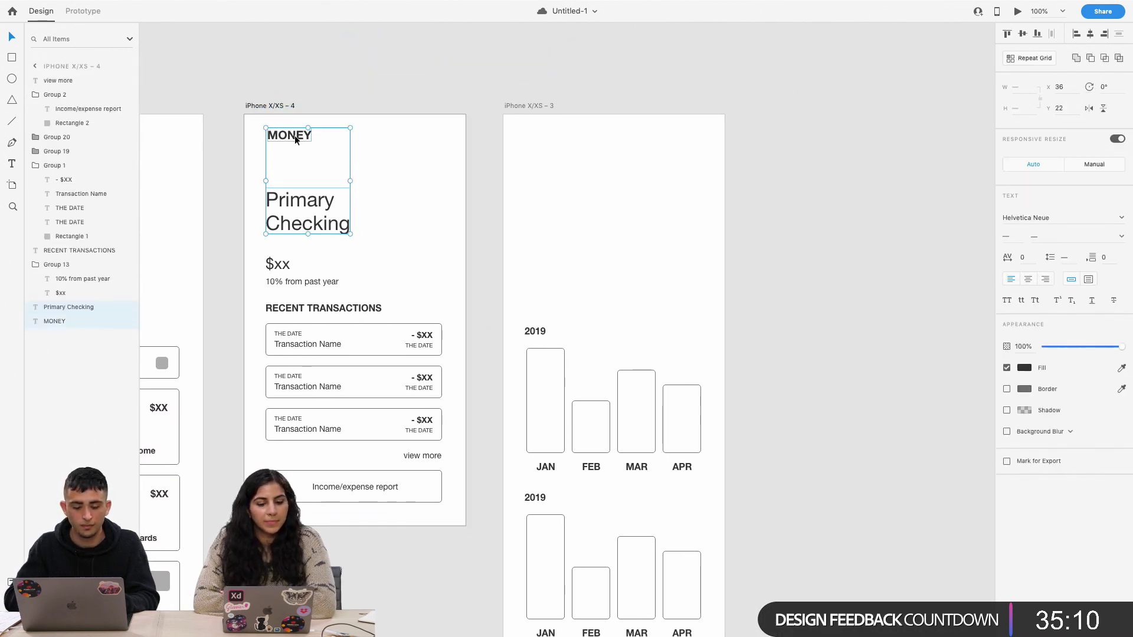
{"action": "left_click", "coordinate": [398, 214]}
{"action": "left_click", "coordinate": [307, 203]}
{"action": "key", "text": "super+c"}
{"action": "left_click", "coordinate": [523, 105]}
{"action": "key", "text": "super+v"}
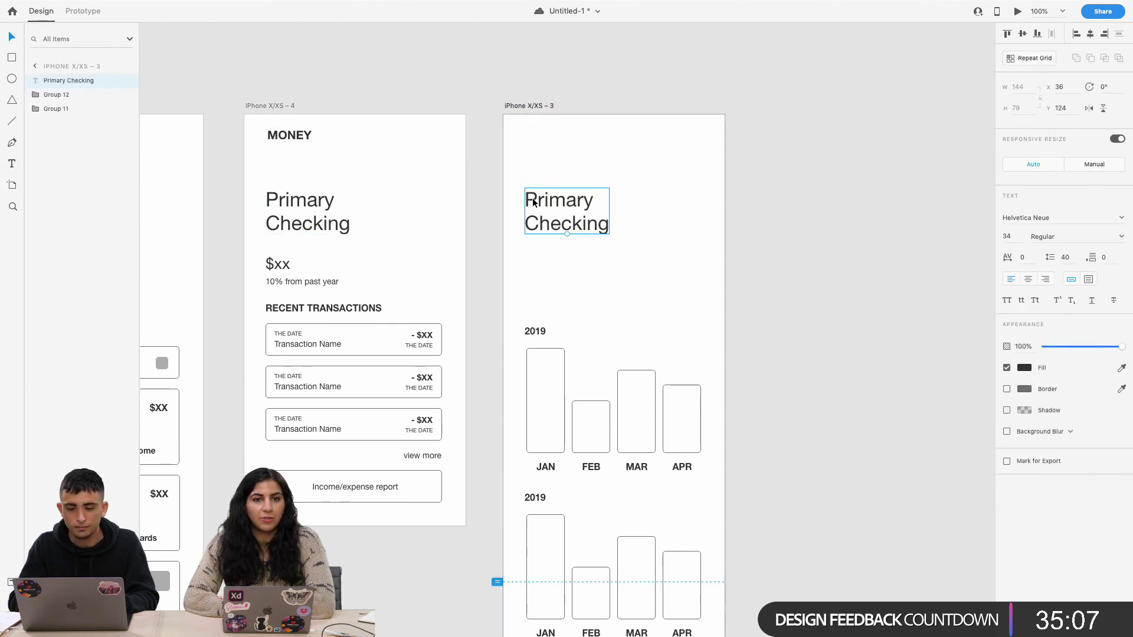
Replace the pasted heading on the bar chart artboard with "Income Expenses"
{"action": "double_click", "coordinate": [537, 212]}
{"action": "key", "text": "super+a"}
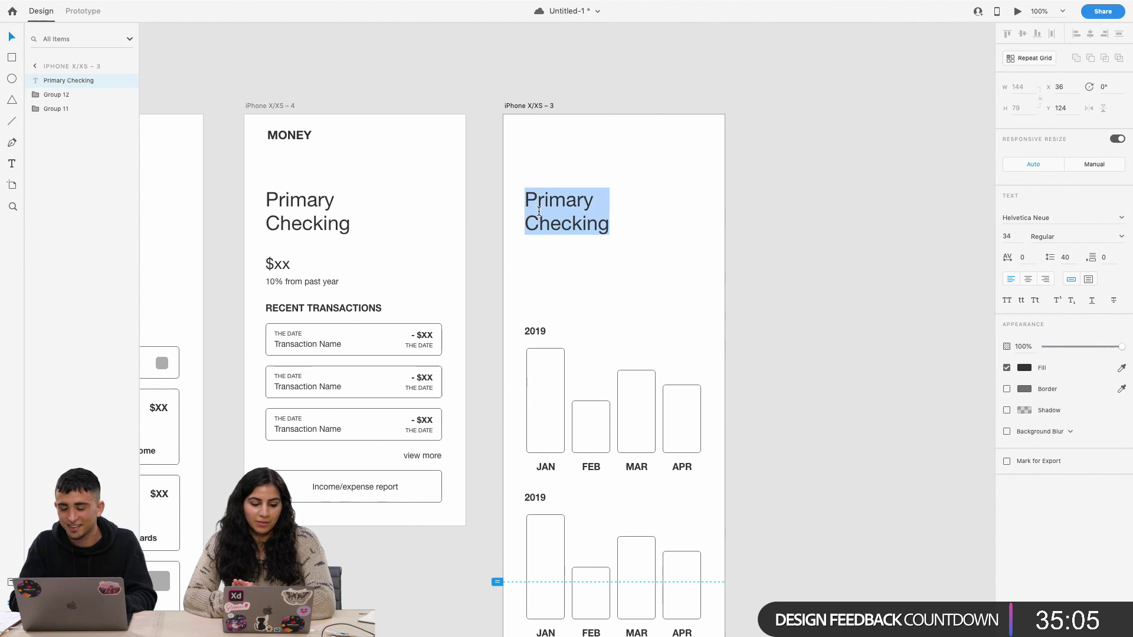
{"action": "type", "text": "Income Expense"}
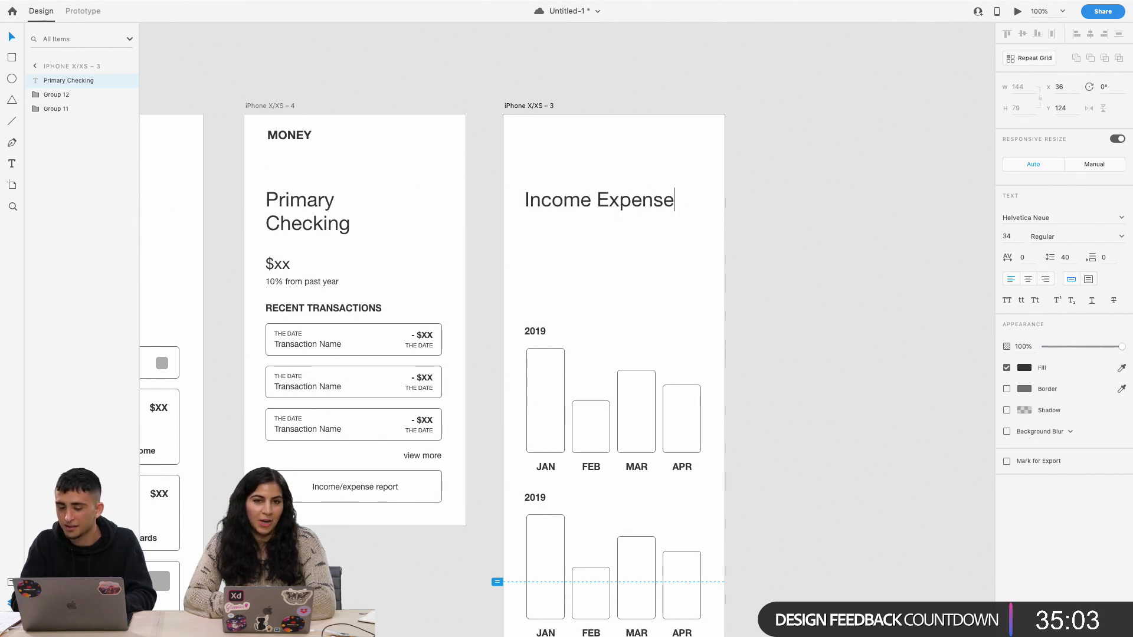
{"action": "type", "text": "s"}
{"action": "key", "text": "Escape"}
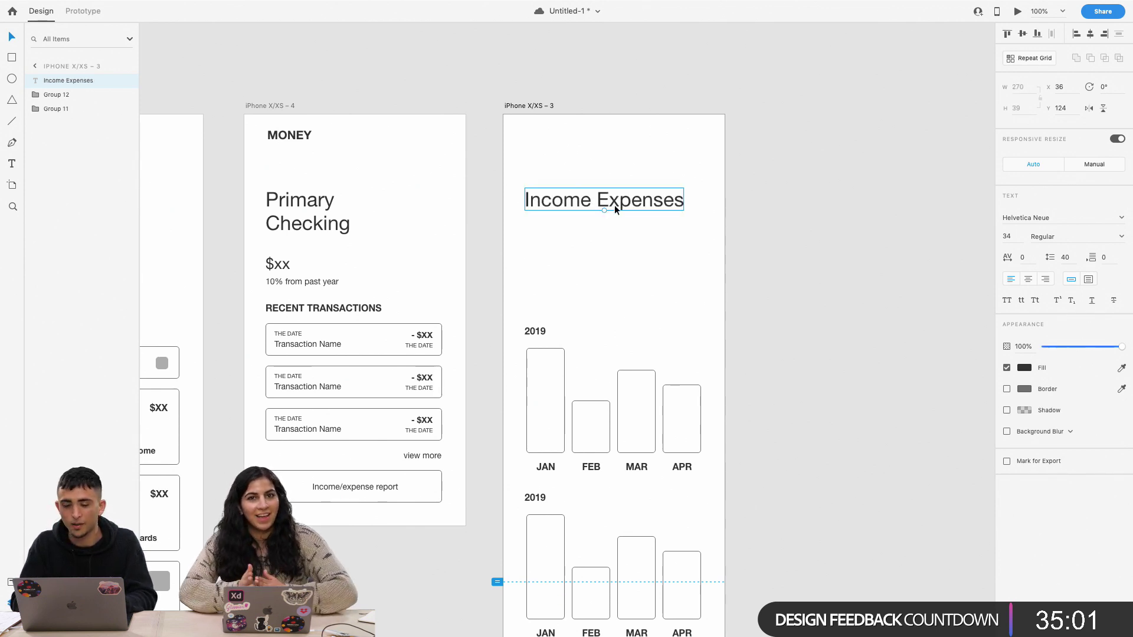
{"action": "double_click", "coordinate": [614, 205]}
{"action": "double_click", "coordinate": [615, 205]}
{"action": "key", "text": "BackSpace"}
{"action": "key", "text": "ctrl+z"}
{"action": "key", "text": "Escape"}
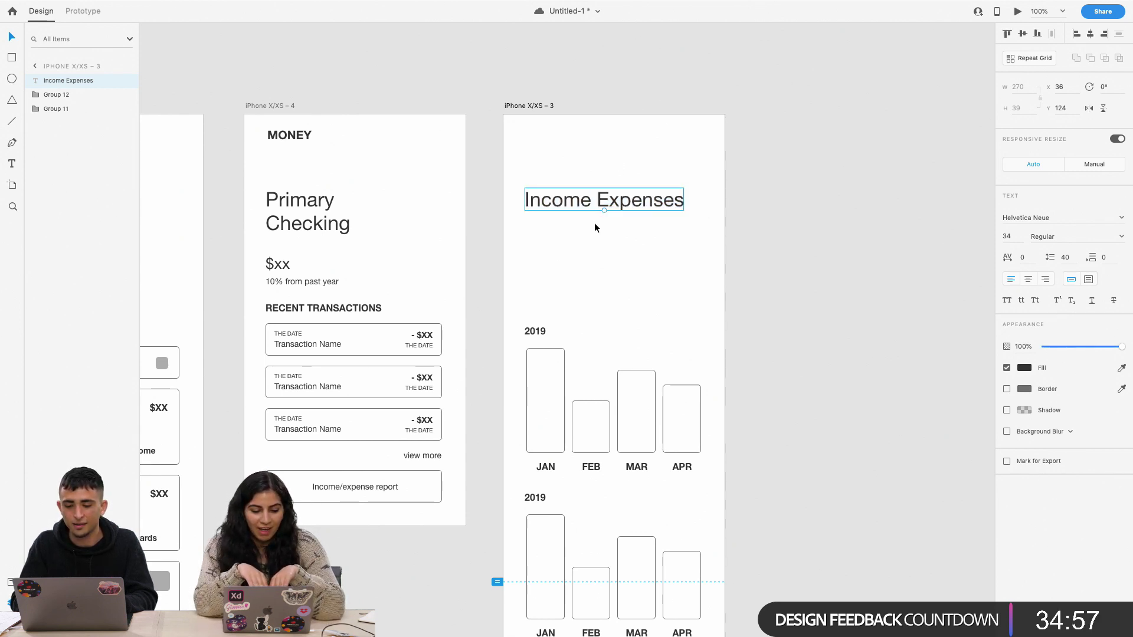
Try to set the opacity of just the word "Expenses" in the heading to 50%
{"action": "double_click", "coordinate": [657, 197]}
{"action": "double_click", "coordinate": [658, 198]}
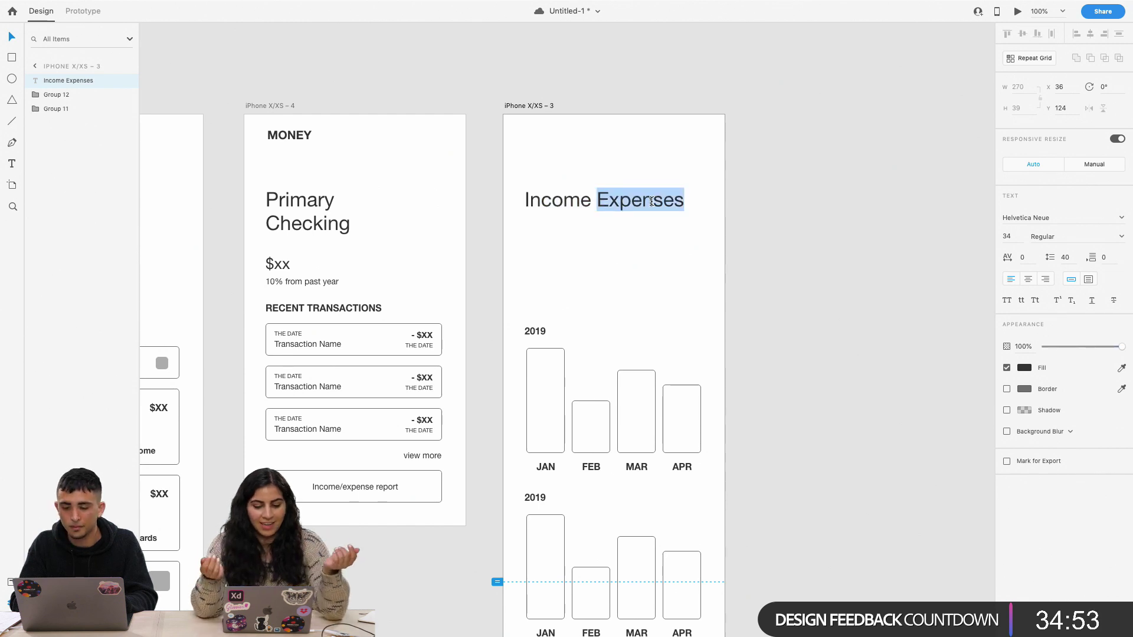
{"action": "left_click", "coordinate": [1027, 347]}
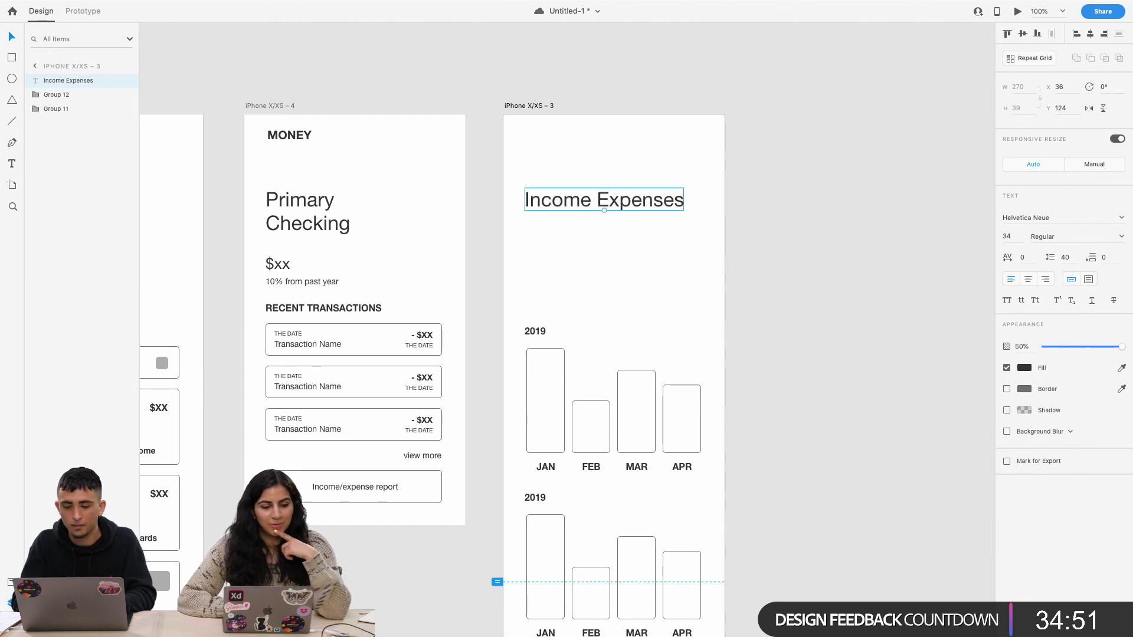
{"action": "type", "text": "50"}
{"action": "key", "text": "Return"}
{"action": "left_click", "coordinate": [780, 235]}
{"action": "key", "text": "ctrl+z"}
Split the heading into separate "Income" and "Expenses" texts side by side, and set "Income" to 50% opacity
{"action": "double_click", "coordinate": [659, 198]}
{"action": "key", "text": "Right"}
{"action": "key", "text": "alt+BackSpace"}
{"action": "left_click", "coordinate": [580, 188]}
{"action": "key", "text": "Escape"}
{"action": "left_click_drag", "start_coordinate": [573, 207], "coordinate": [625, 199]}
{"action": "double_click", "coordinate": [625, 199]}
{"action": "type", "text": "Expenses"}
{"action": "key", "text": "Escape"}
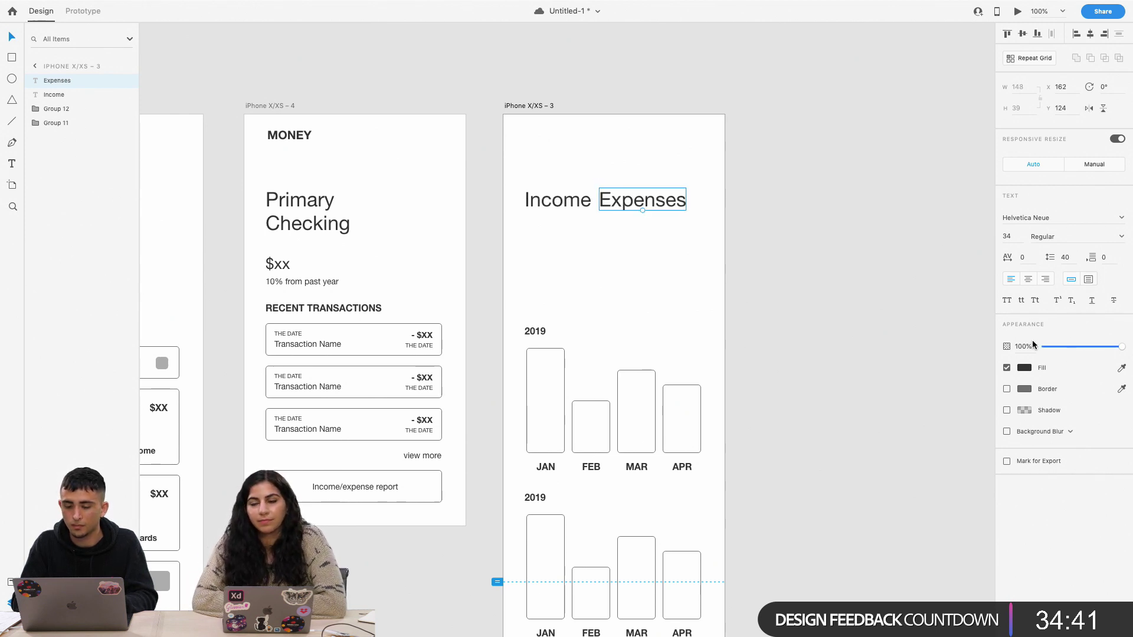
{"action": "left_click", "coordinate": [589, 201]}
{"action": "key", "text": "5"}
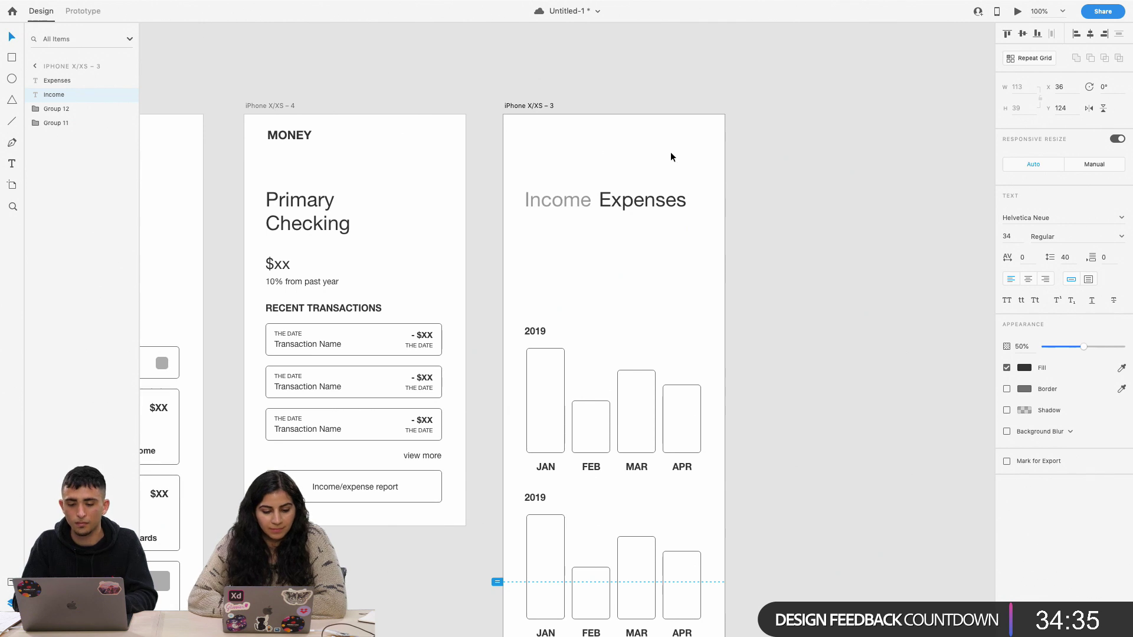
Paste the MONEY label at the top of the bar chart artboard
{"action": "key", "text": "Tab"}
{"action": "left_click", "coordinate": [534, 106]}
{"action": "key", "text": "super+v"}
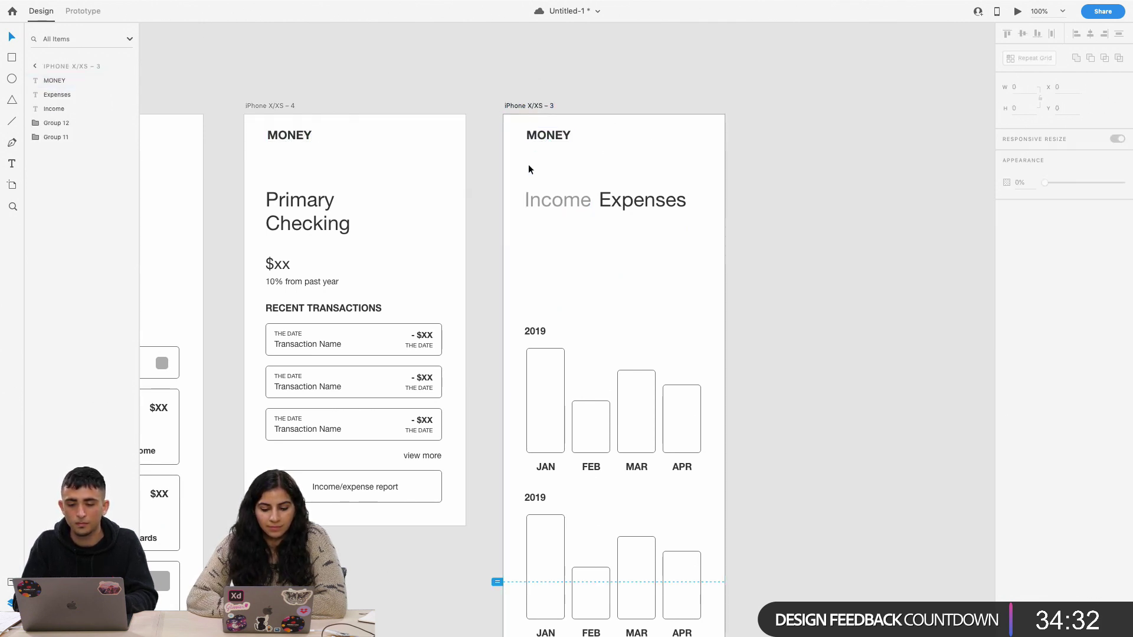
{"action": "left_click", "coordinate": [533, 334]}
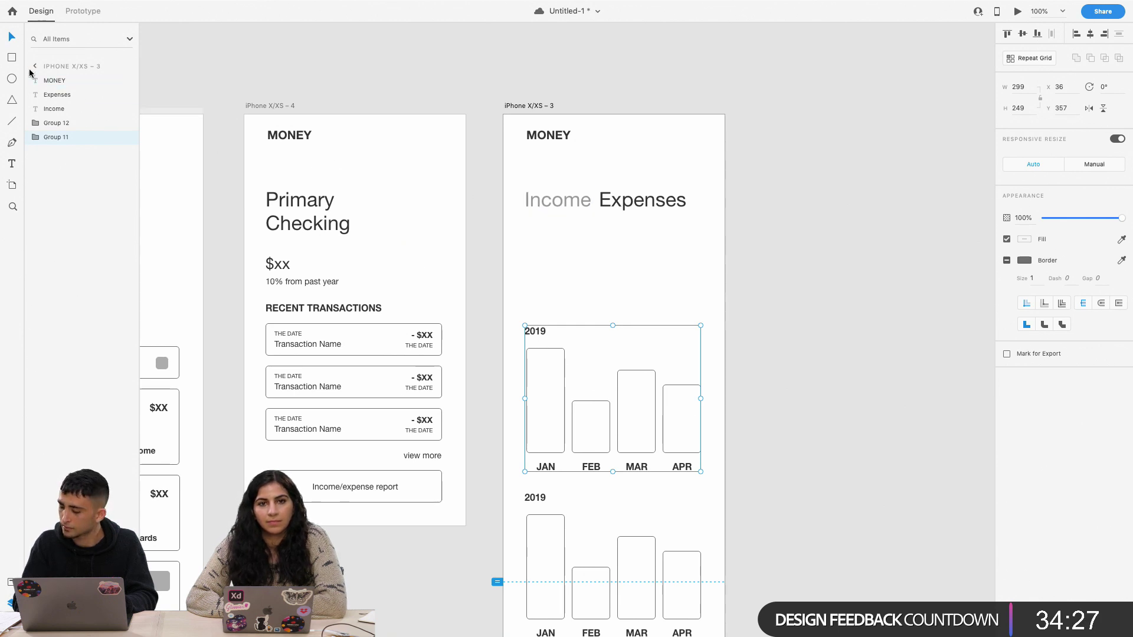
Draw a rectangle about 110 by 39 below the heading and label it "PAST YEAR" in bold at size 14
{"action": "left_click", "coordinate": [12, 59]}
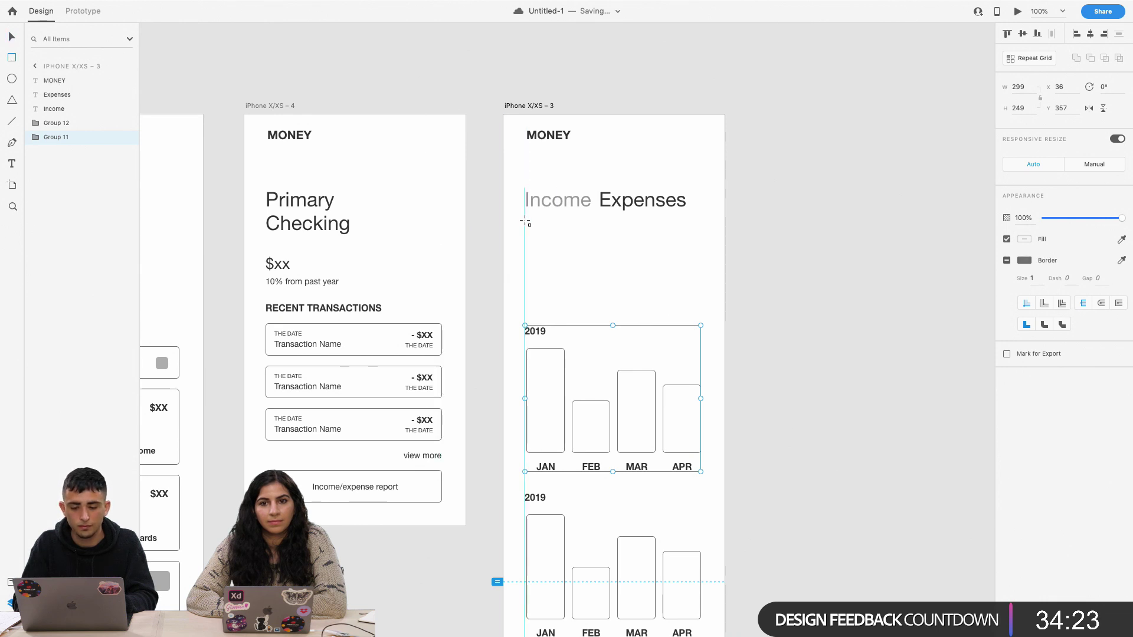
{"action": "left_click_drag", "start_coordinate": [526, 221], "coordinate": [594, 245]}
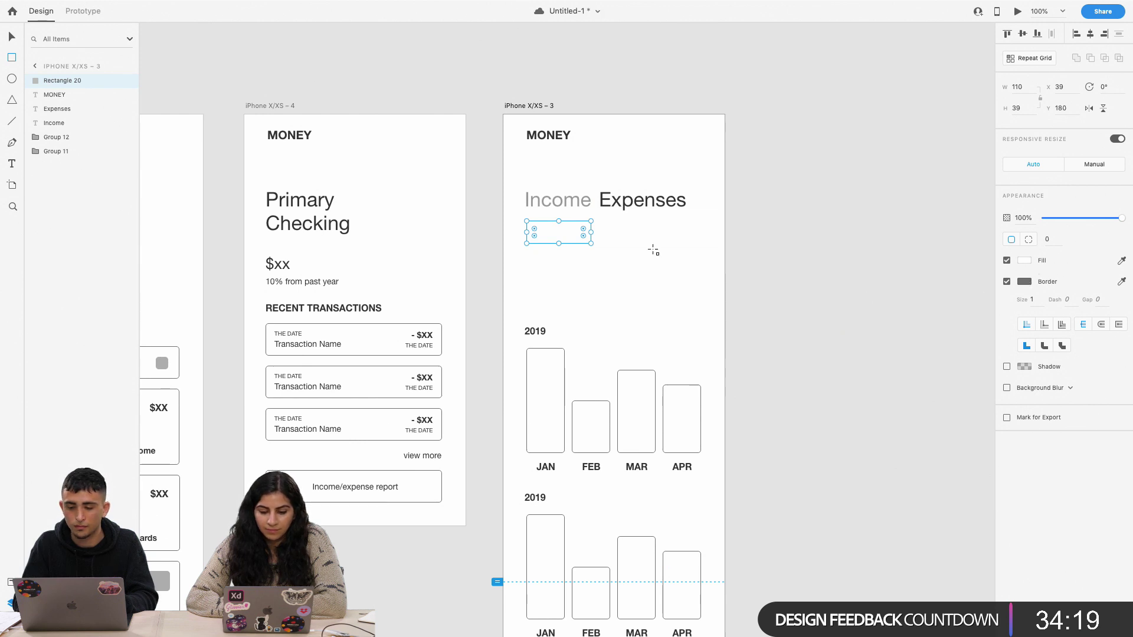
{"action": "left_click", "coordinate": [12, 164]}
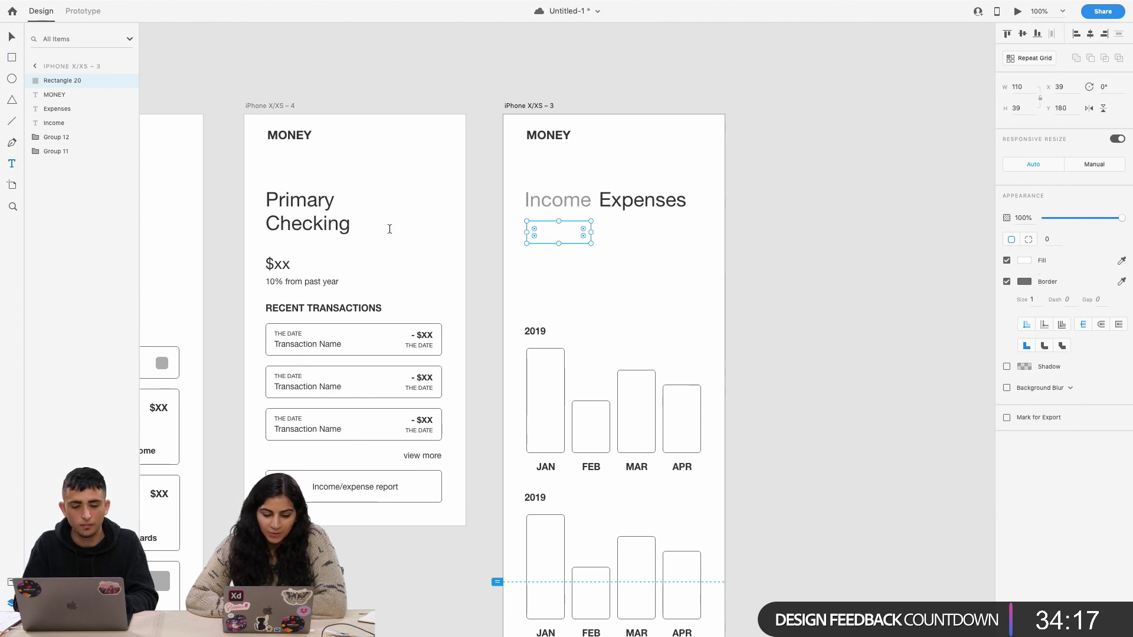
{"action": "left_click", "coordinate": [541, 233]}
{"action": "type", "text": "PAST"}
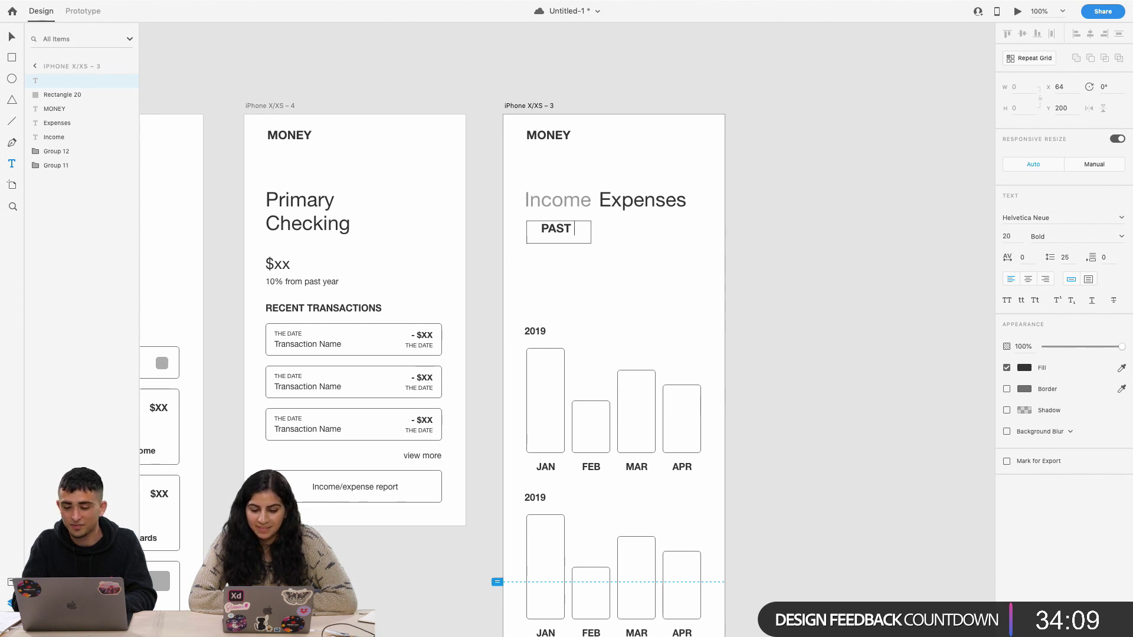
{"action": "type", "text": "YEAR"}
{"action": "key", "text": "super+a"}
{"action": "left_click", "coordinate": [1010, 236]}
{"action": "type", "text": "14"}
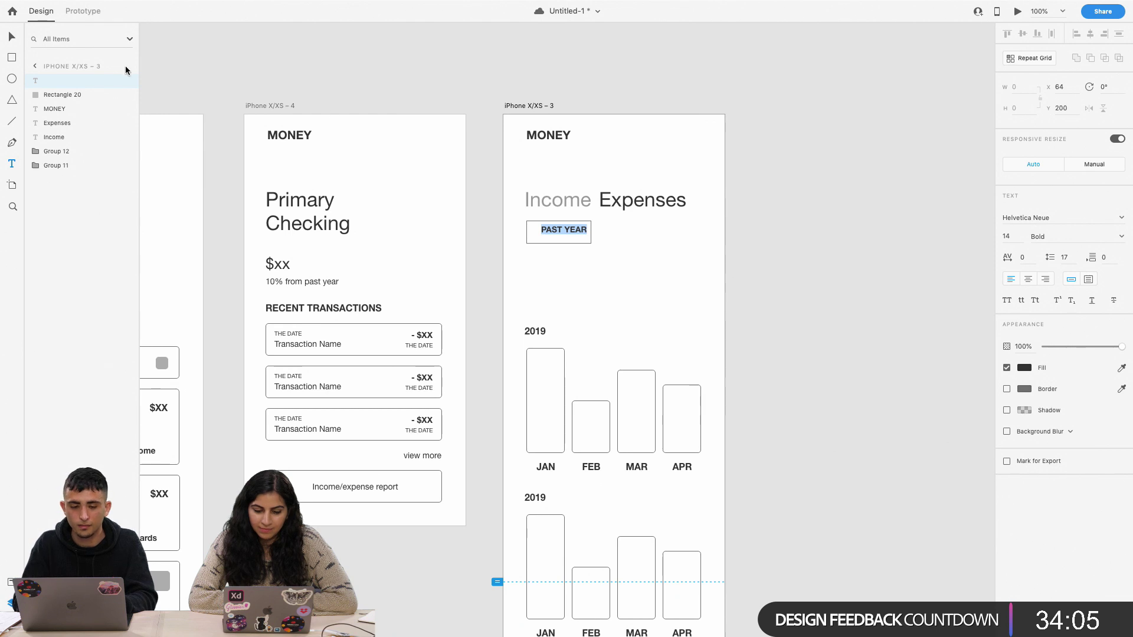
{"action": "key", "text": "Escape"}
{"action": "left_click_drag", "start_coordinate": [577, 234], "coordinate": [571, 236]}
Round the corners of the PAST YEAR box to 5 and widen the box to about 119
{"action": "left_click", "coordinate": [584, 242]}
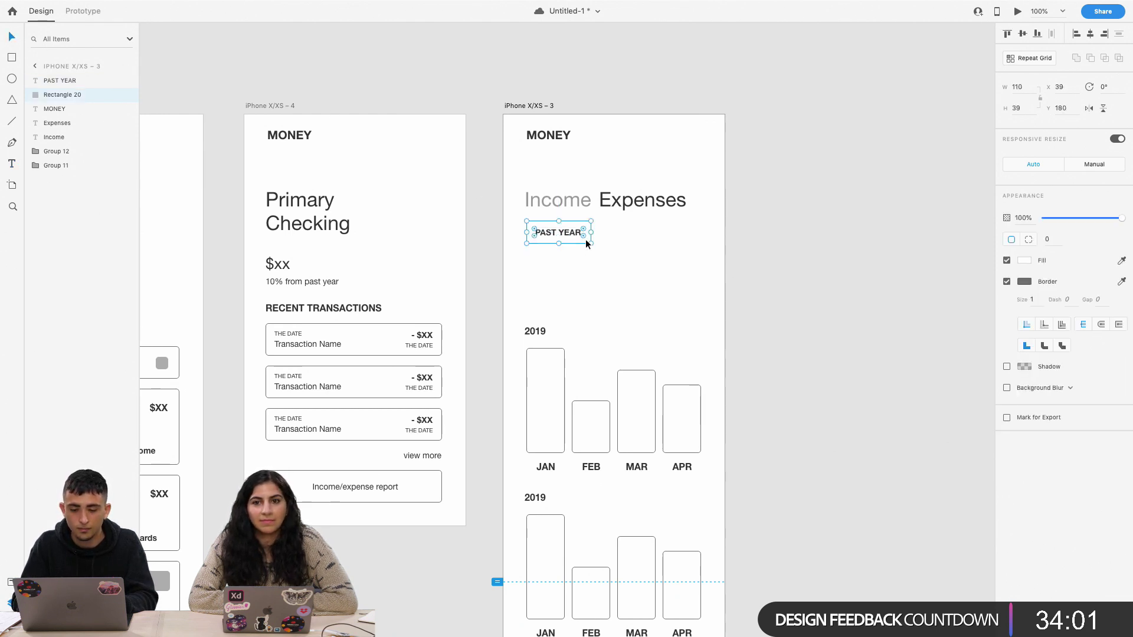
{"action": "left_click", "coordinate": [1048, 239]}
{"action": "type", "text": "5"}
{"action": "key", "text": "Return"}
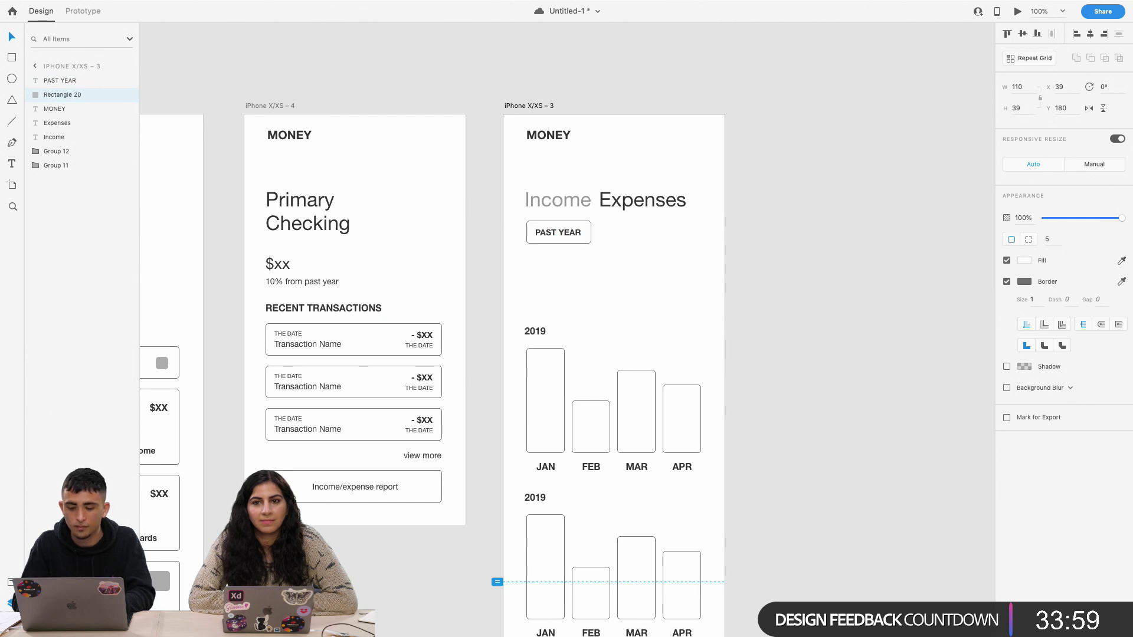
{"action": "left_click", "coordinate": [625, 197]}
{"action": "left_click", "coordinate": [590, 233]}
{"action": "left_click_drag", "start_coordinate": [590, 232], "coordinate": [597, 234]}
{"action": "left_click", "coordinate": [608, 223]}
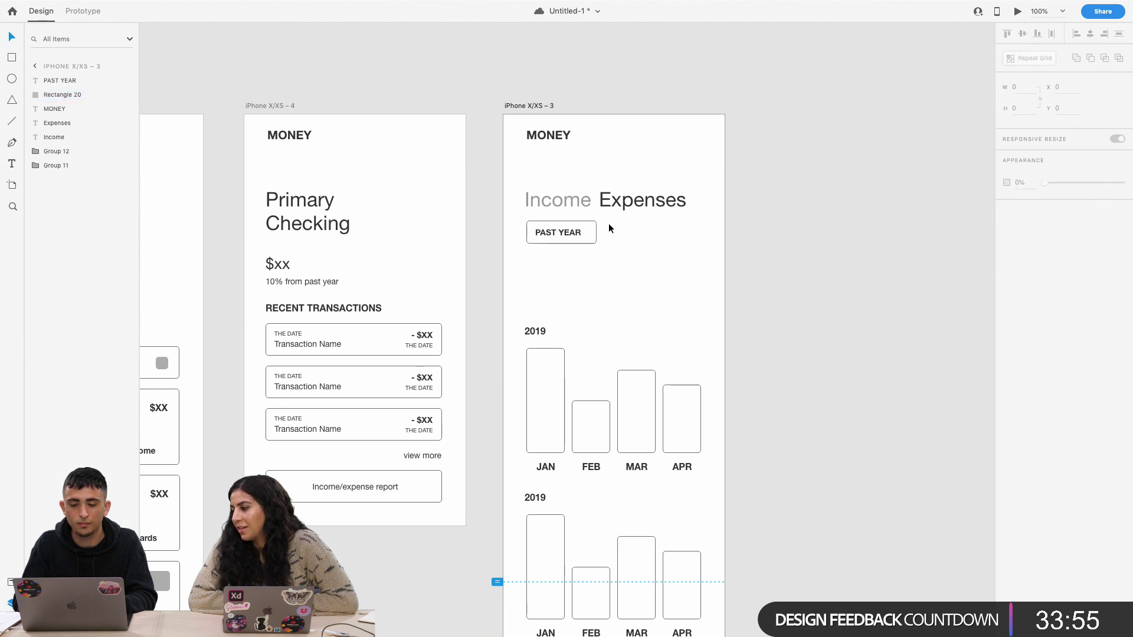
{"action": "left_click", "coordinate": [610, 204]}
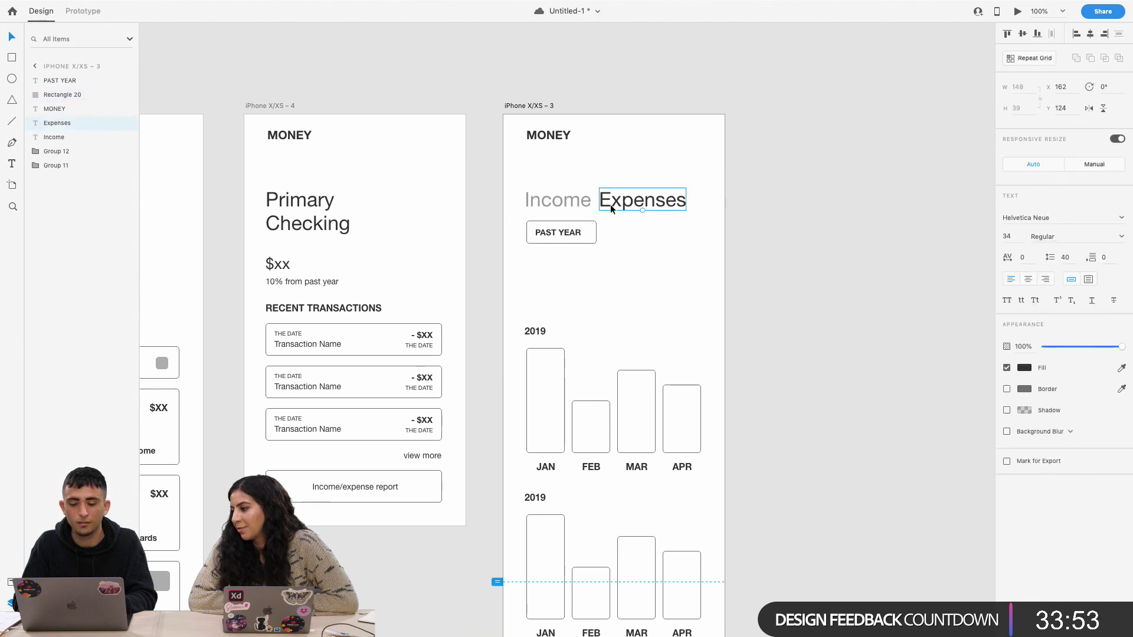
{"action": "left_click", "coordinate": [596, 233]}
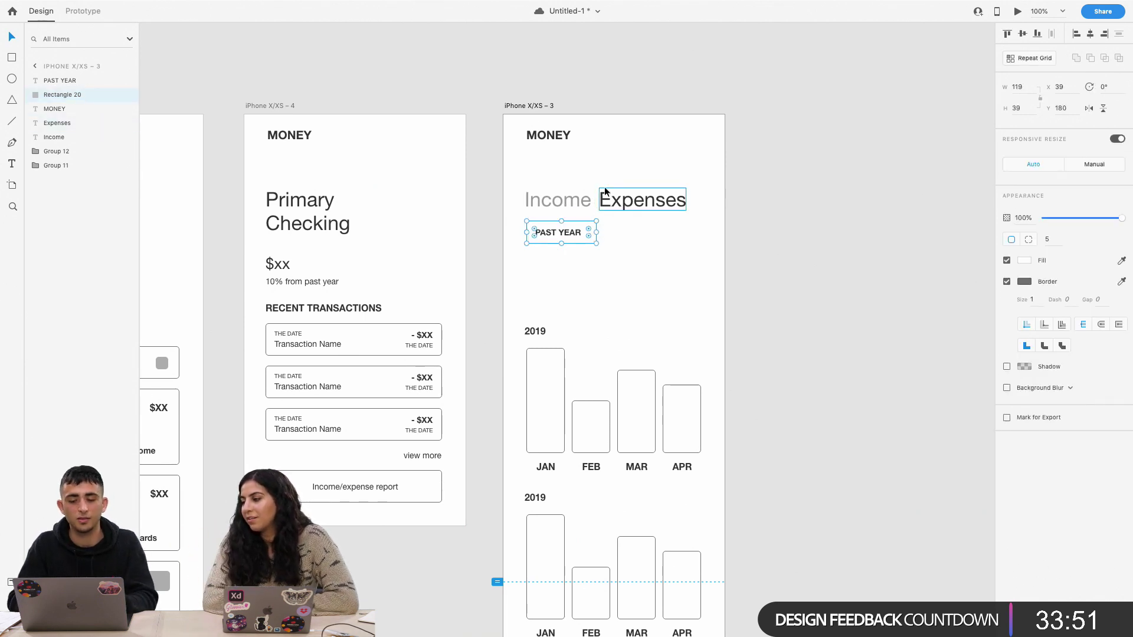
Rename the bar chart artboard as "Expenses"
{"action": "left_click", "coordinate": [519, 102]}
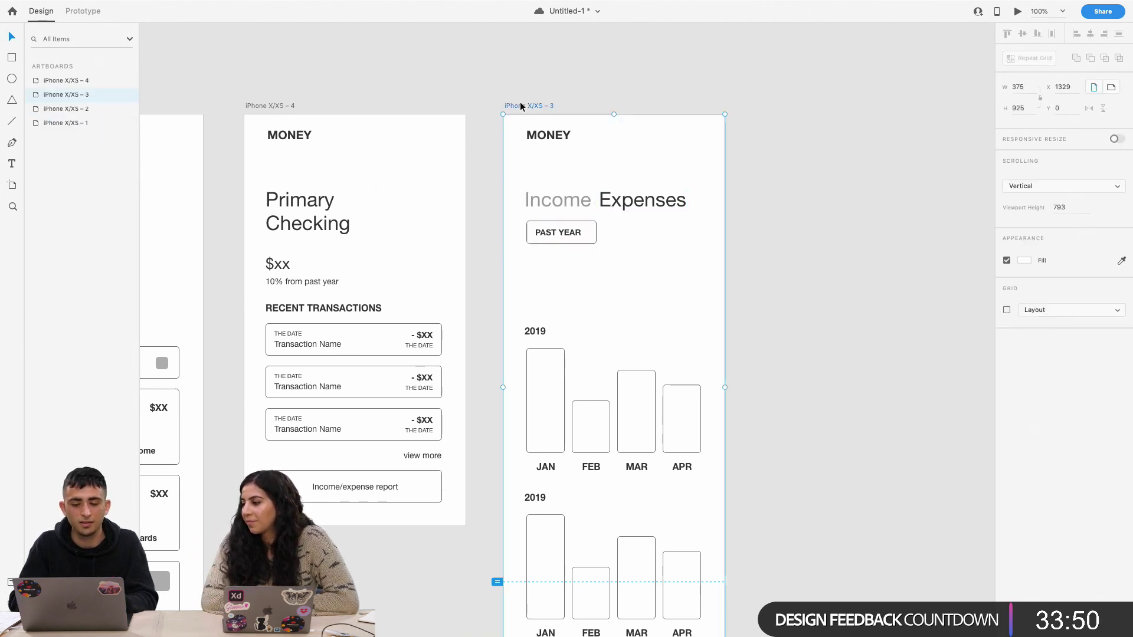
{"action": "double_click", "coordinate": [59, 95]}
{"action": "type", "text": "E"}
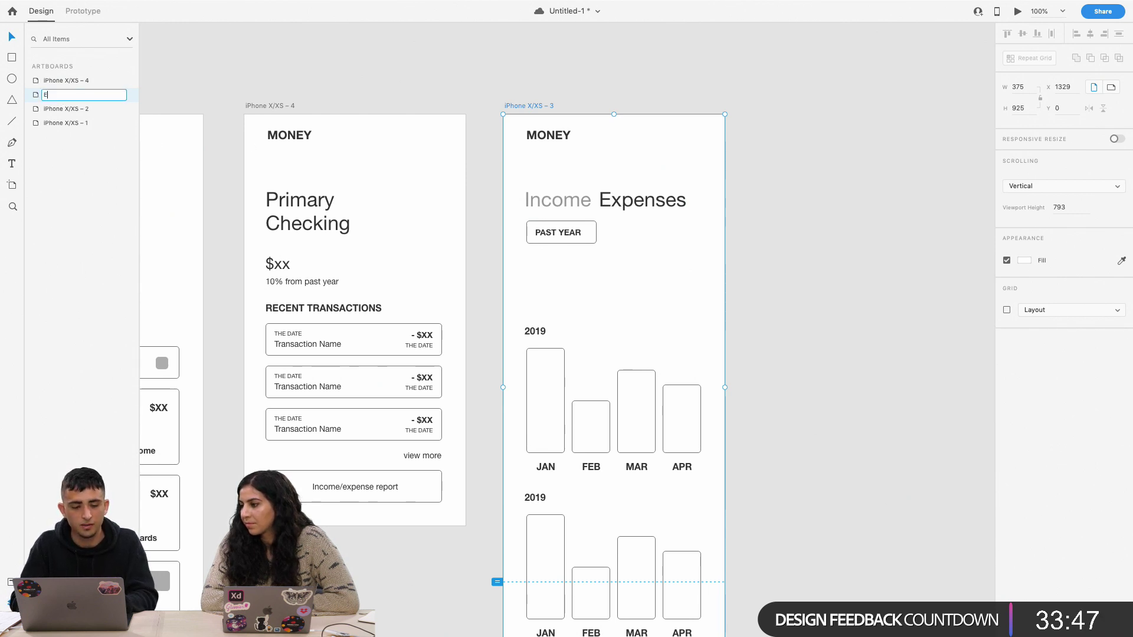
{"action": "type", "text": "Xpenses"}
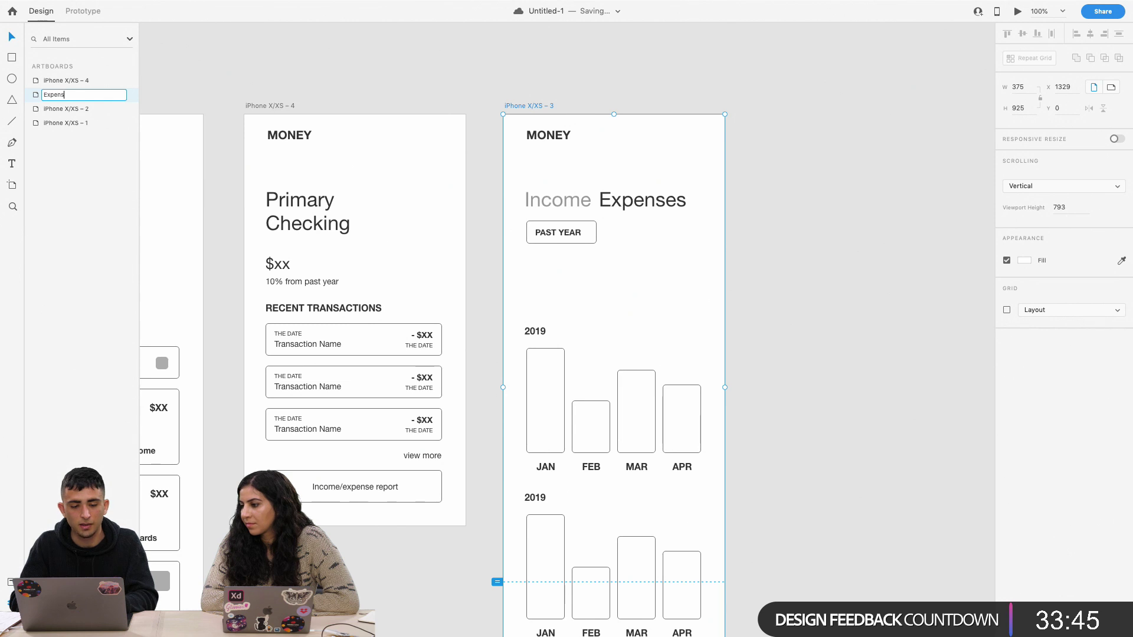
{"action": "left_click", "coordinate": [582, 208]}
{"action": "left_click", "coordinate": [638, 201]}
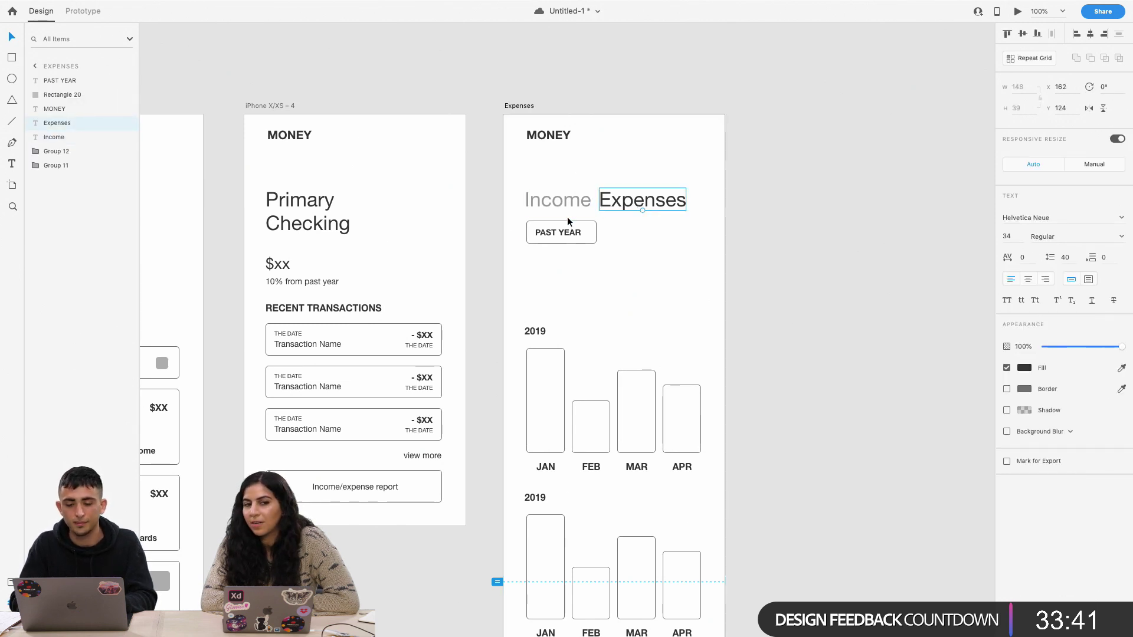
Group the PAST YEAR label with its box and widen the box to about 124
{"action": "left_click", "coordinate": [566, 231]}
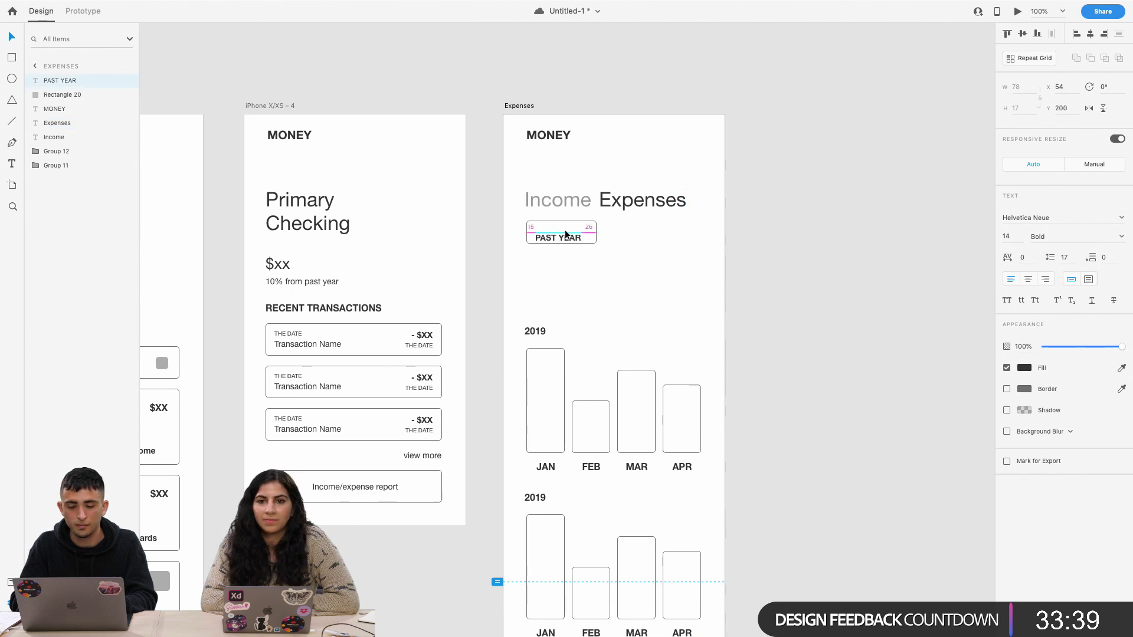
{"action": "left_click", "coordinate": [593, 236], "text": "shift"}
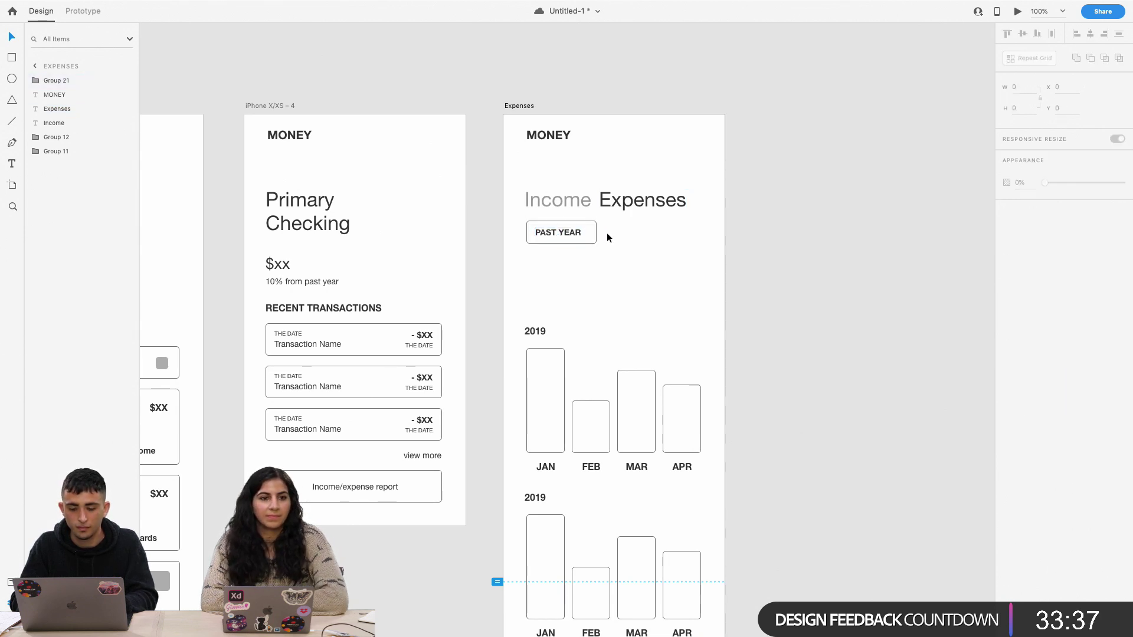
{"action": "key", "text": "super+g"}
{"action": "double_click", "coordinate": [597, 232]}
{"action": "left_click_drag", "start_coordinate": [597, 232], "coordinate": [599, 235]}
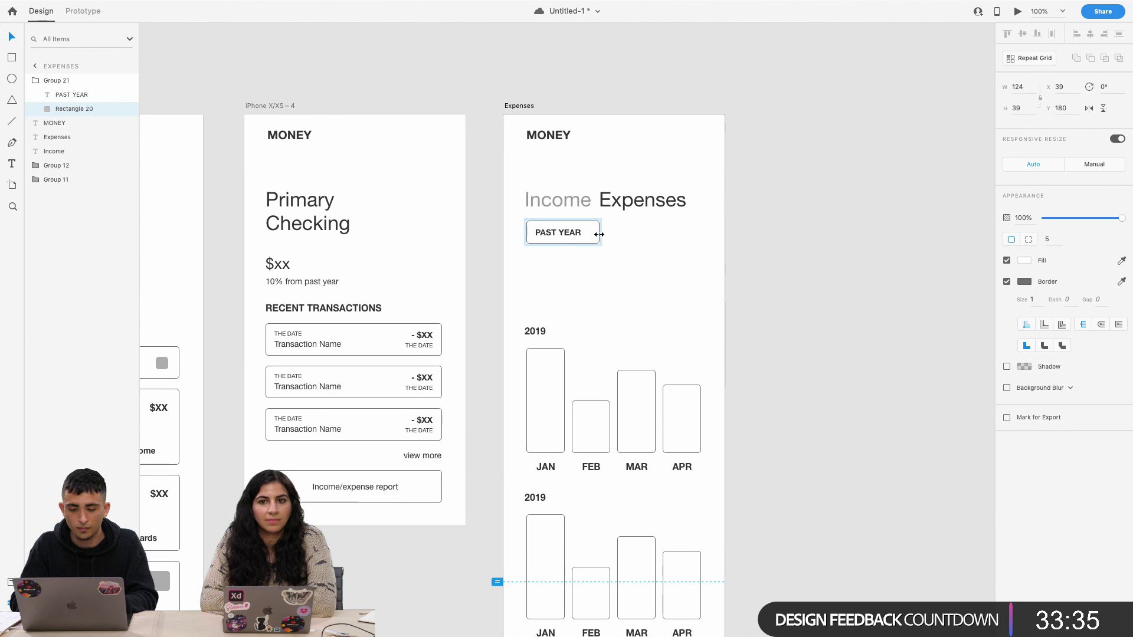
Draw a triangle about 11 by 10 after the PAST YEAR label, without a border and with a near-black fill
{"action": "key", "text": "super+2"}
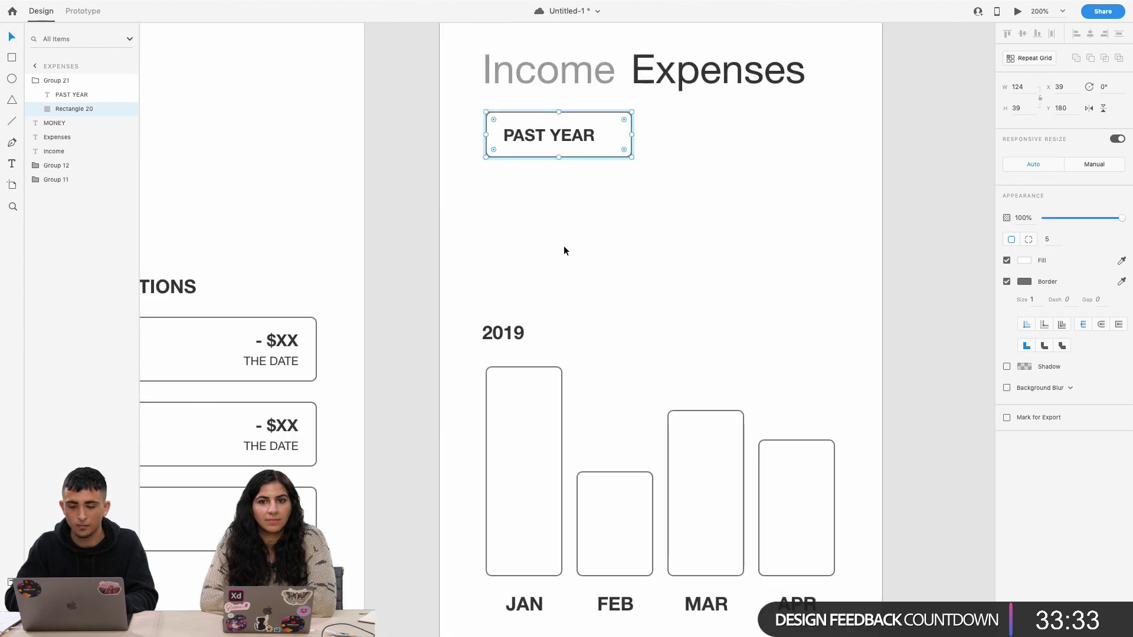
{"action": "scroll", "coordinate": [564, 245], "scroll_direction": "down", "scroll_amount": 3}
{"action": "scroll", "coordinate": [564, 250], "scroll_direction": "up", "scroll_amount": 7}
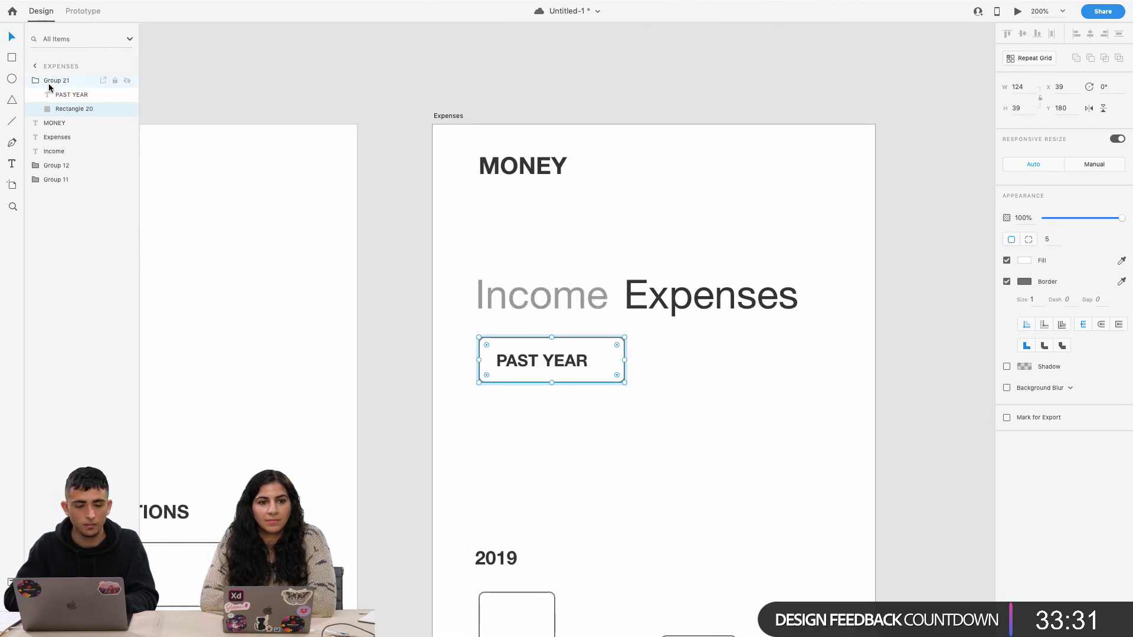
{"action": "left_click", "coordinate": [12, 101]}
{"action": "left_click_drag", "start_coordinate": [599, 363], "coordinate": [610, 351]}
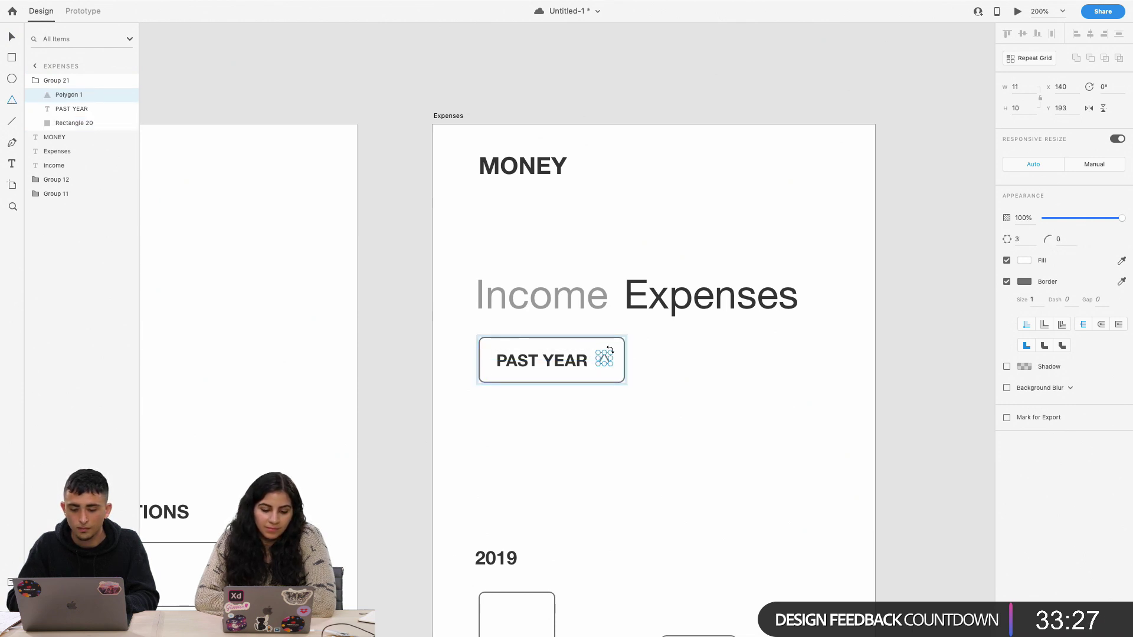
{"action": "left_click", "coordinate": [1007, 282]}
{"action": "left_click", "coordinate": [1025, 260]}
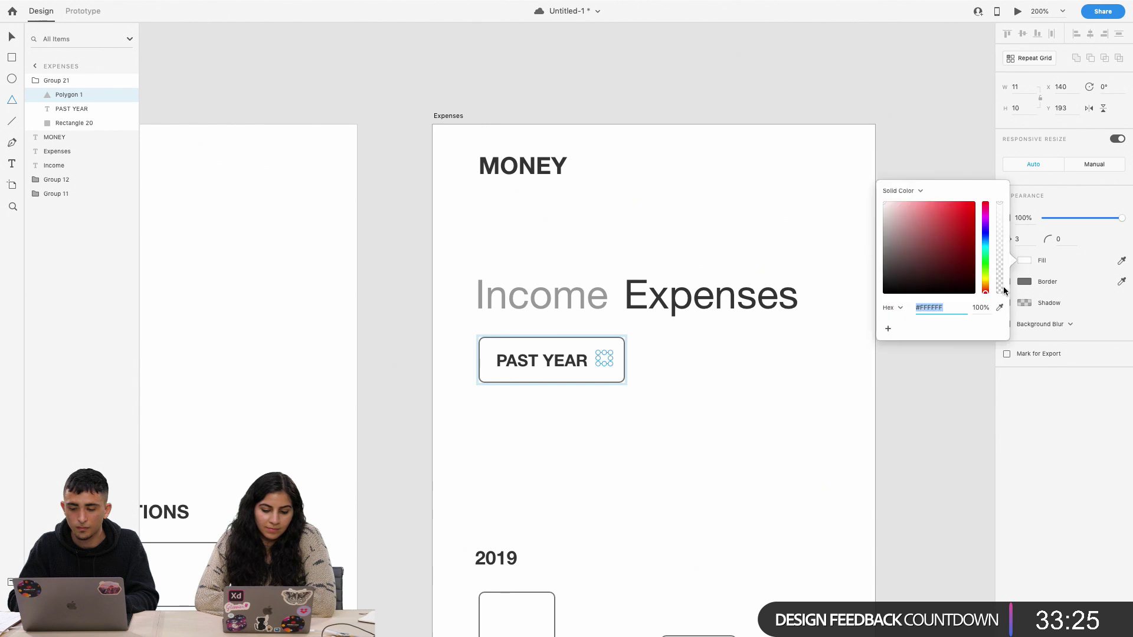
{"action": "mouse_move", "coordinate": [926, 281]}
{"action": "left_mouse_down"}
{"action": "mouse_move", "coordinate": [859, 292]}
{"action": "mouse_move", "coordinate": [857, 275]}
{"action": "left_mouse_up"}
{"action": "left_click", "coordinate": [12, 37]}
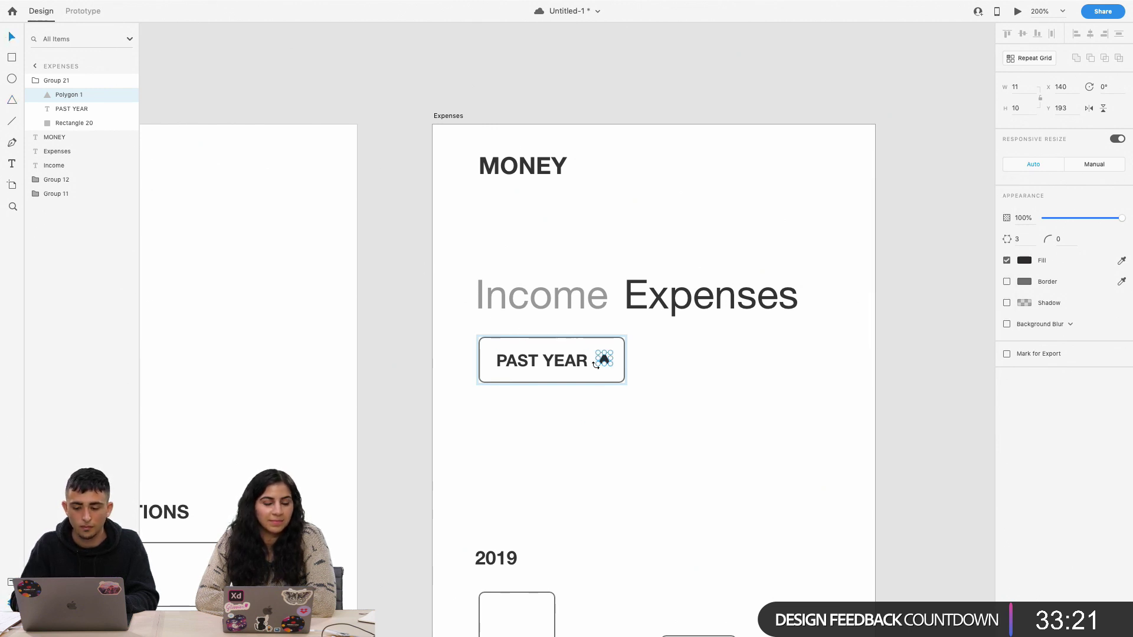
Rotate the triangle to point downward as a dropdown arrow and nudge it into place inside the PAST YEAR box
{"action": "left_click_drag", "start_coordinate": [595, 365], "coordinate": [579, 339]}
{"action": "key", "text": "Escape"}
{"action": "left_click", "coordinate": [654, 290]}
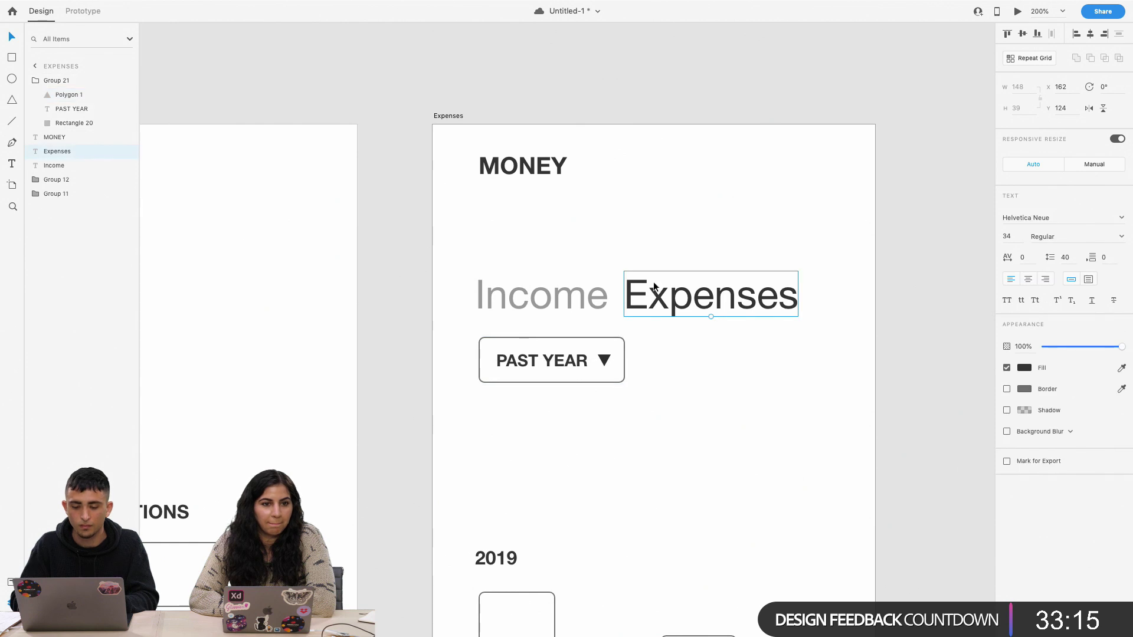
{"action": "scroll", "coordinate": [639, 230], "scroll_direction": "down", "scroll_amount": 3}
{"action": "scroll", "coordinate": [639, 230], "scroll_direction": "up", "scroll_amount": 3}
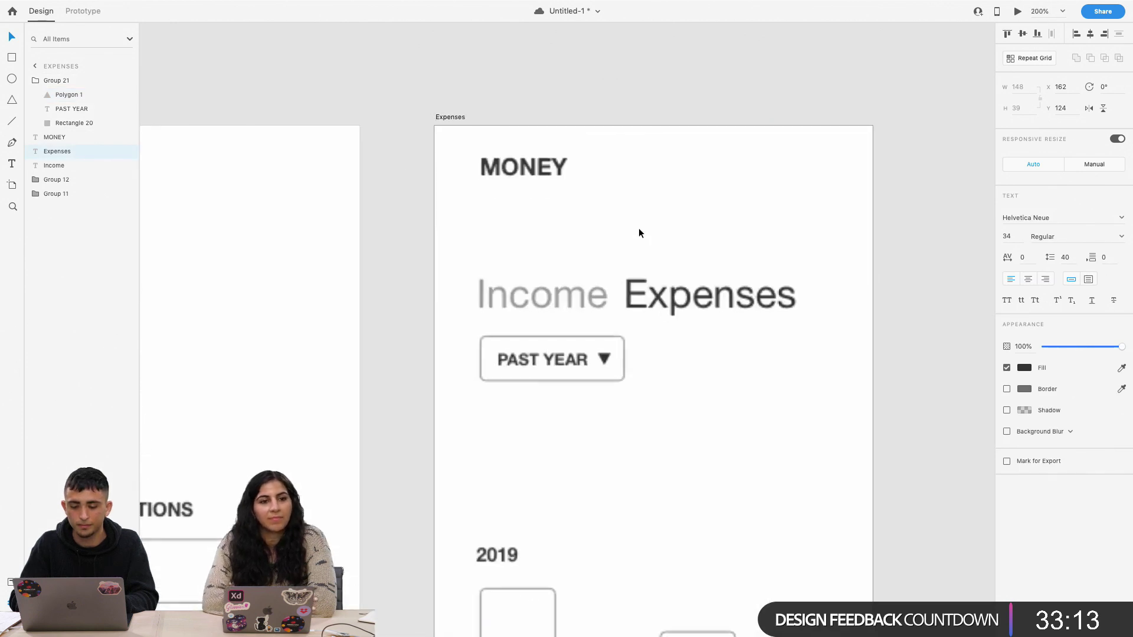
{"action": "left_click", "coordinate": [605, 359]}
{"action": "left_click", "coordinate": [604, 358]}
{"action": "left_click_drag", "start_coordinate": [605, 358], "coordinate": [606, 360]}
{"action": "left_click", "coordinate": [656, 354]}
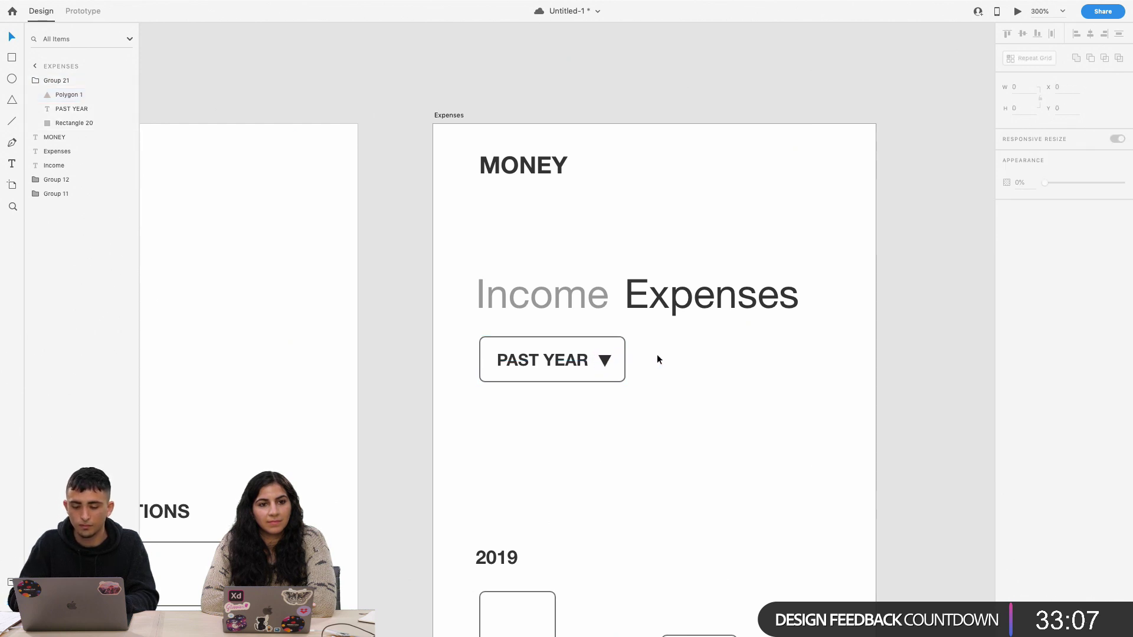
Move the first 2019 bar chart group up toward the PAST YEAR dropdown, to about Y 330
{"action": "scroll", "coordinate": [657, 355], "scroll_direction": "down", "scroll_amount": 5}
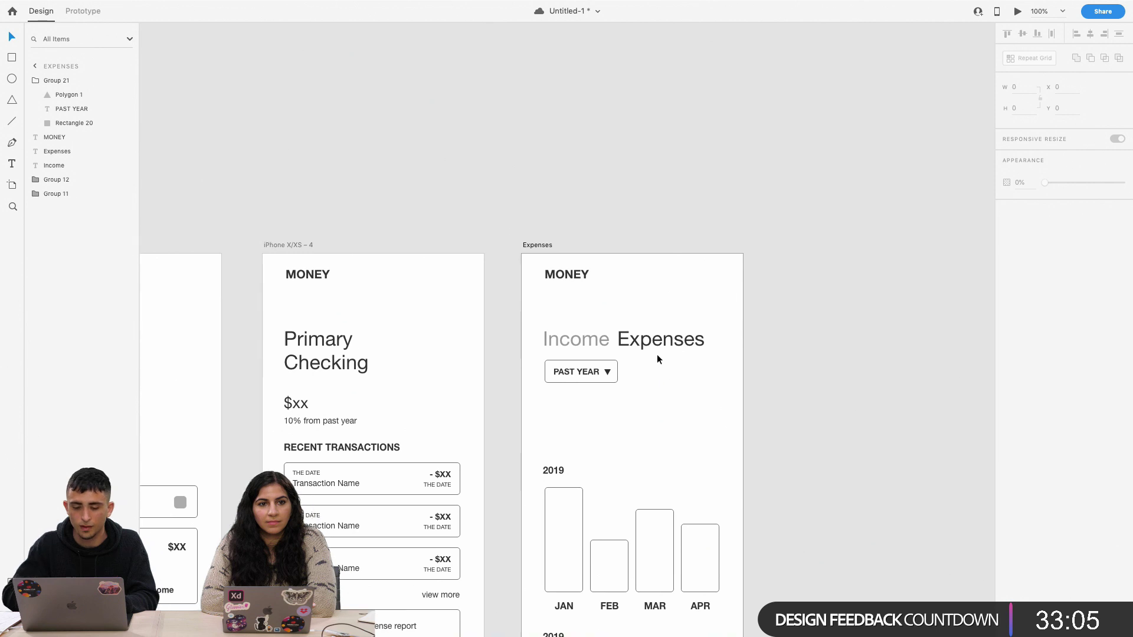
{"action": "scroll", "coordinate": [657, 354], "scroll_direction": "down", "scroll_amount": 1}
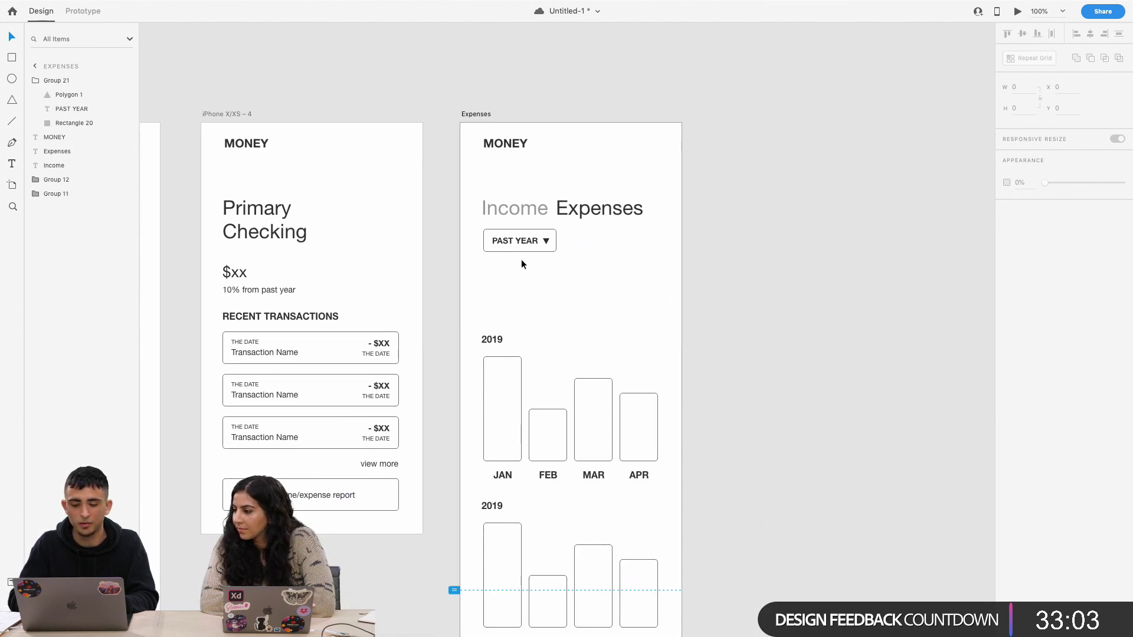
{"action": "left_click", "coordinate": [497, 367]}
{"action": "left_click_drag", "start_coordinate": [497, 367], "coordinate": [501, 312]}
{"action": "left_click", "coordinate": [494, 243]}
{"action": "left_click", "coordinate": [498, 307]}
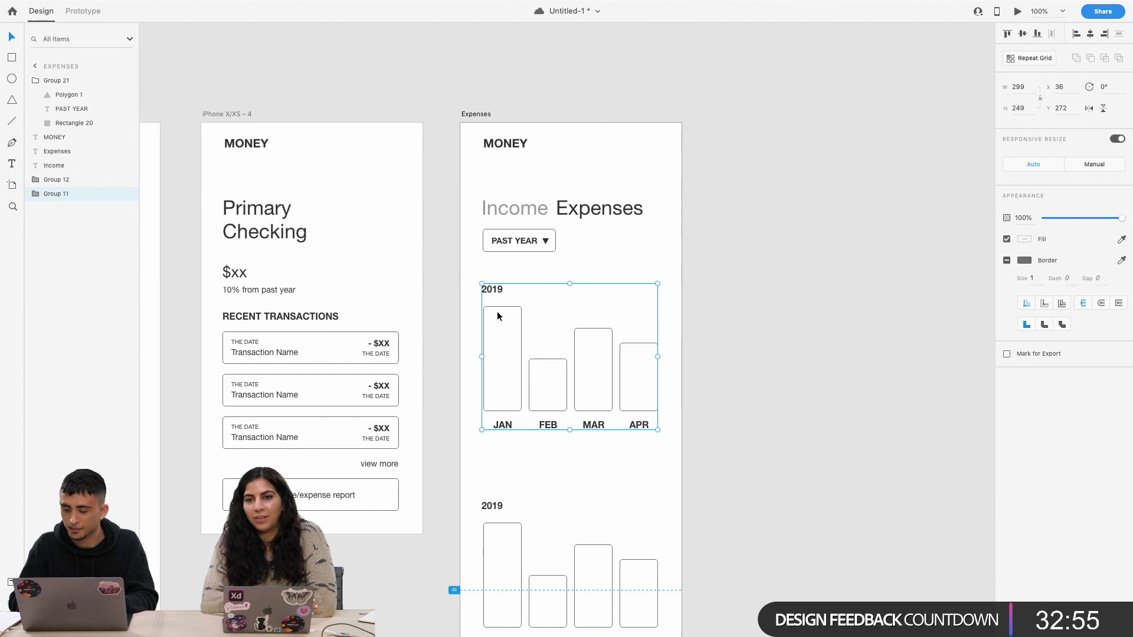
{"action": "left_click_drag", "start_coordinate": [497, 314], "coordinate": [500, 340]}
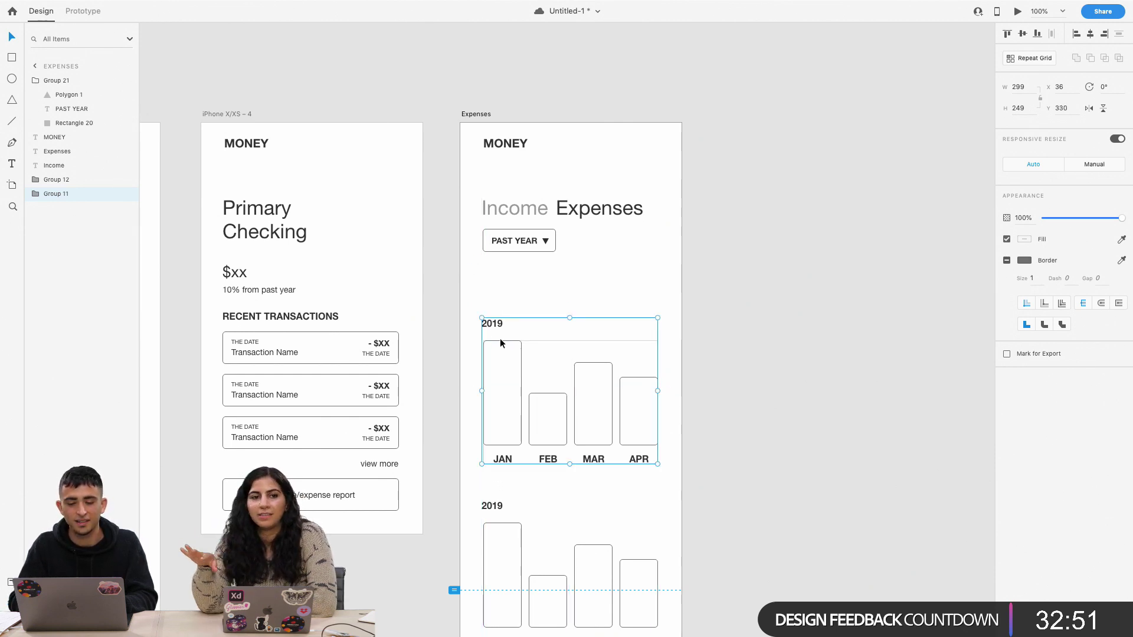
Try to shift the first chart's bars and month labels slightly left to line up with its 2019 label
{"action": "double_click", "coordinate": [493, 325]}
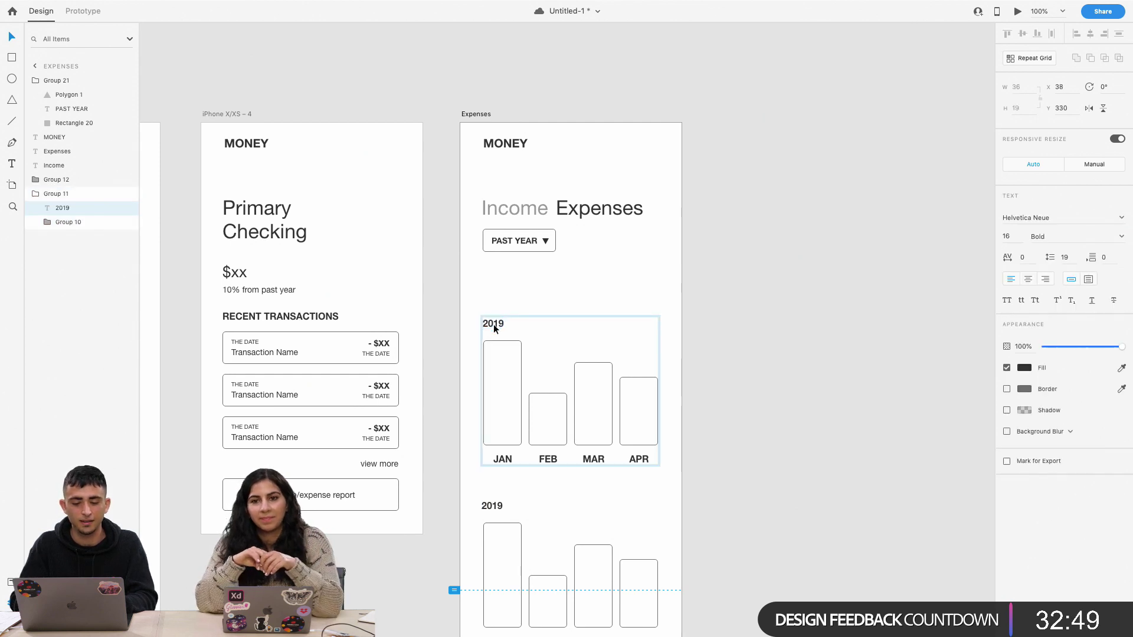
{"action": "left_click", "coordinate": [498, 287]}
{"action": "left_click_drag", "start_coordinate": [494, 339], "coordinate": [493, 339]}
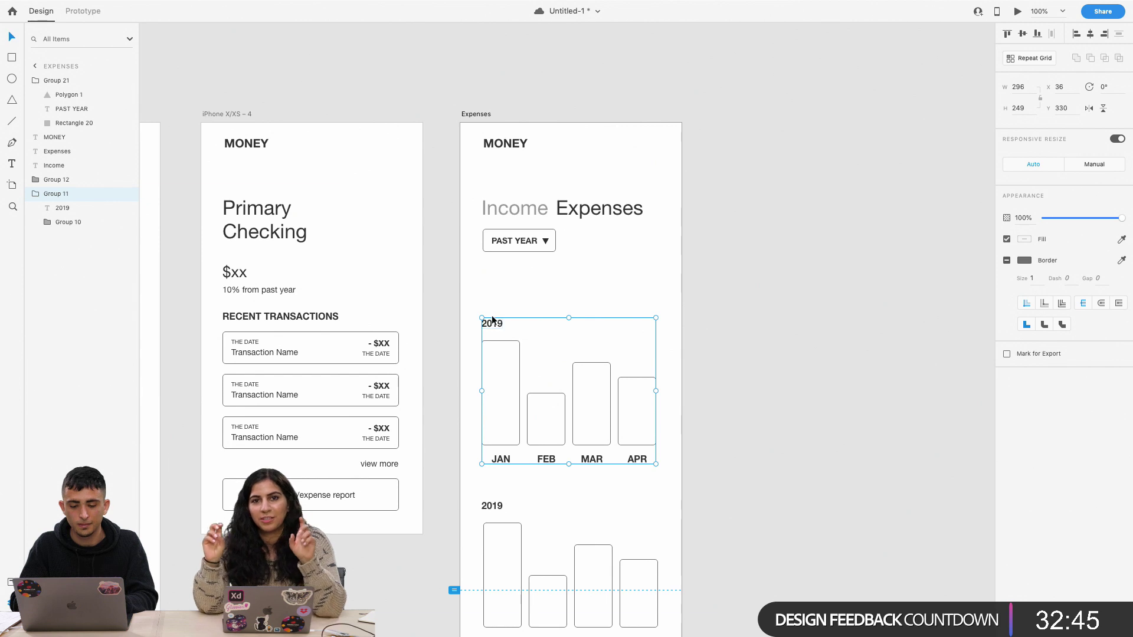
{"action": "left_click", "coordinate": [461, 390]}
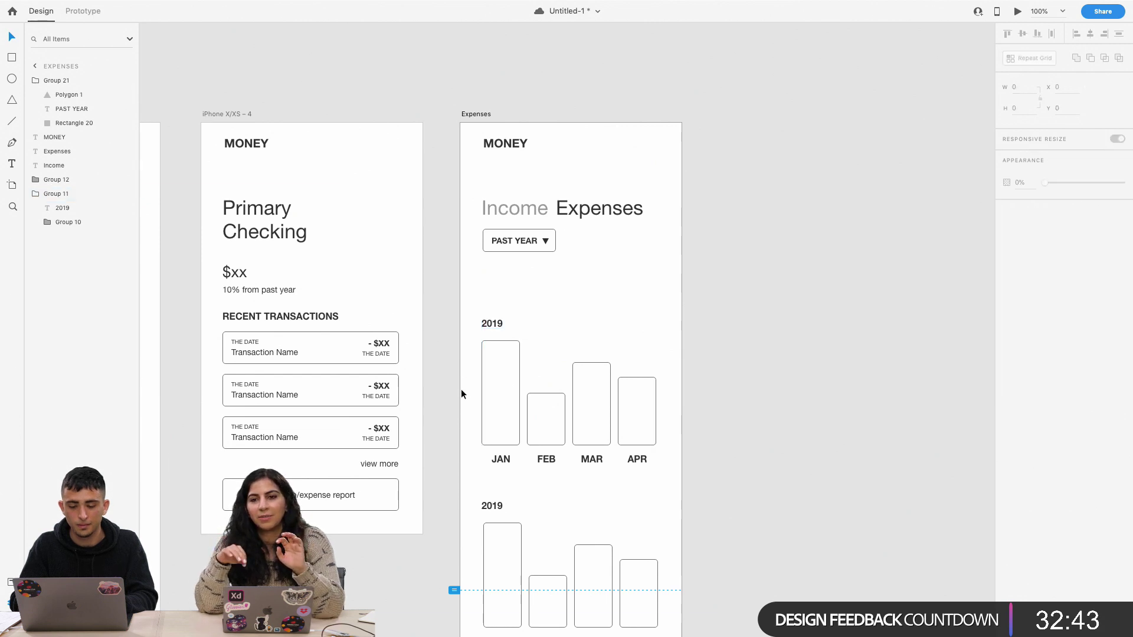
{"action": "key", "text": "super+z"}
{"action": "left_click", "coordinate": [462, 390]}
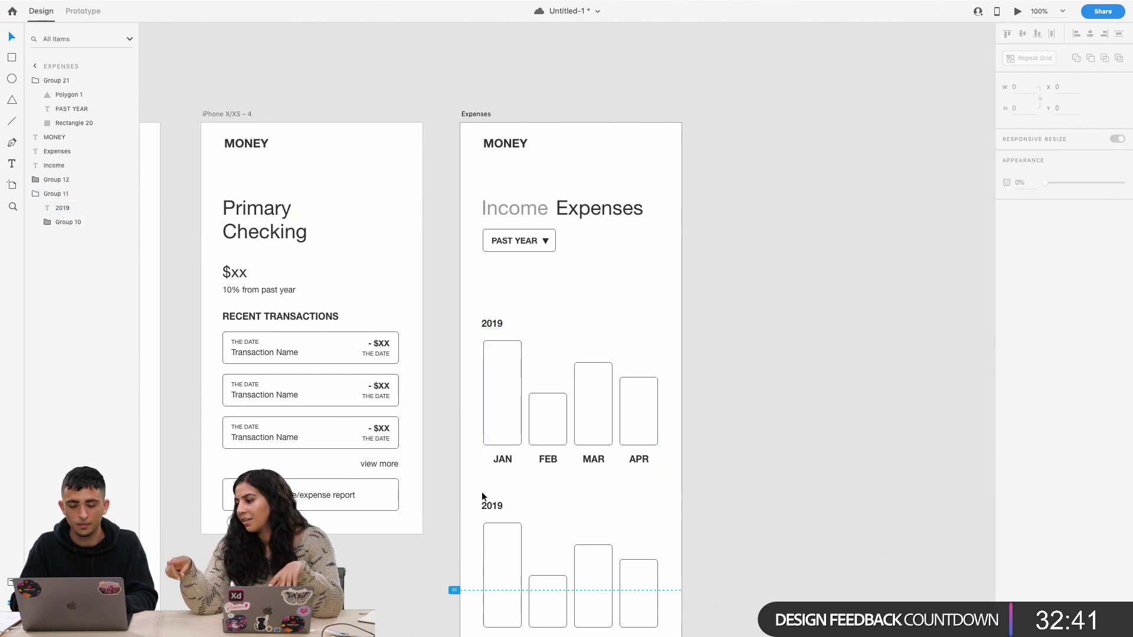
{"action": "scroll", "coordinate": [482, 496], "scroll_direction": "up", "scroll_amount": 1}
{"action": "scroll", "coordinate": [481, 497], "scroll_direction": "down", "scroll_amount": 3}
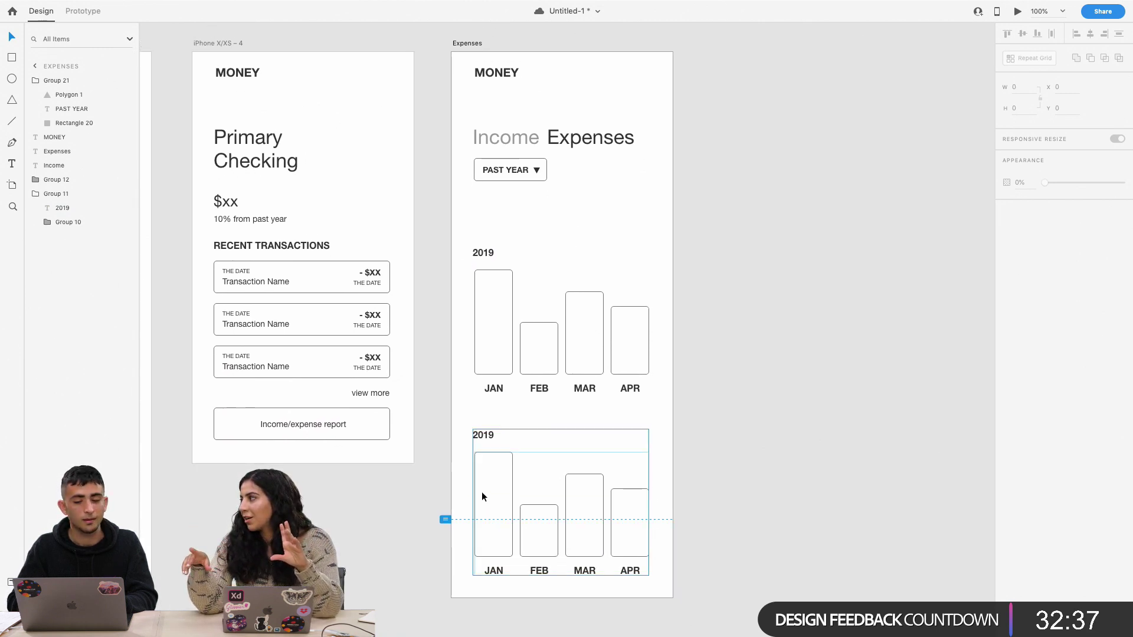
{"action": "double_click", "coordinate": [513, 341]}
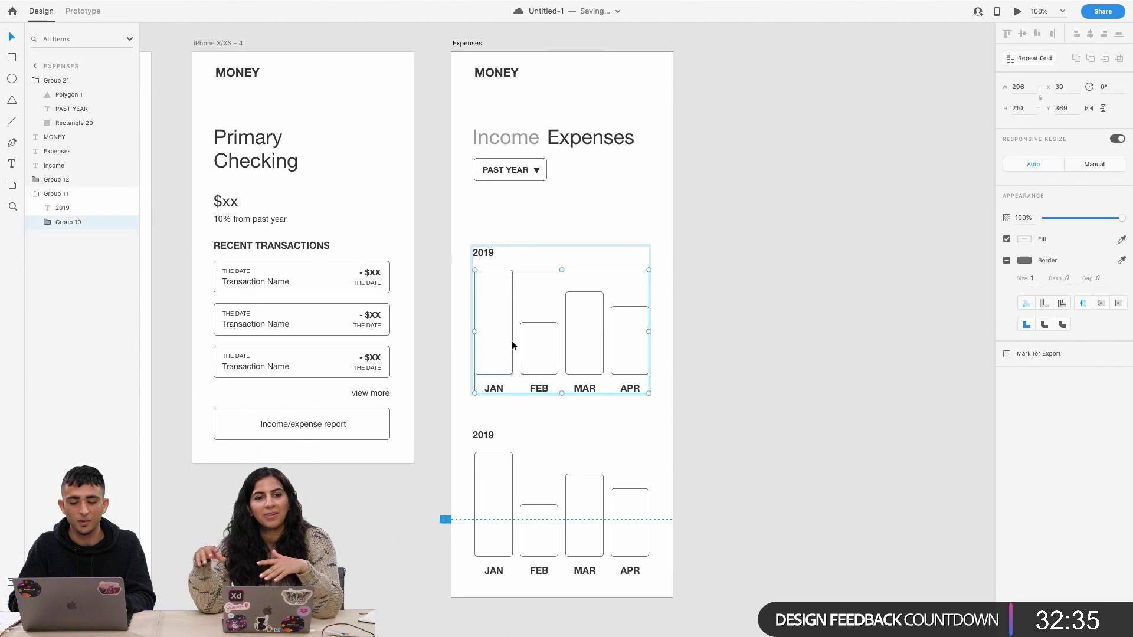
{"action": "double_click", "coordinate": [512, 339]}
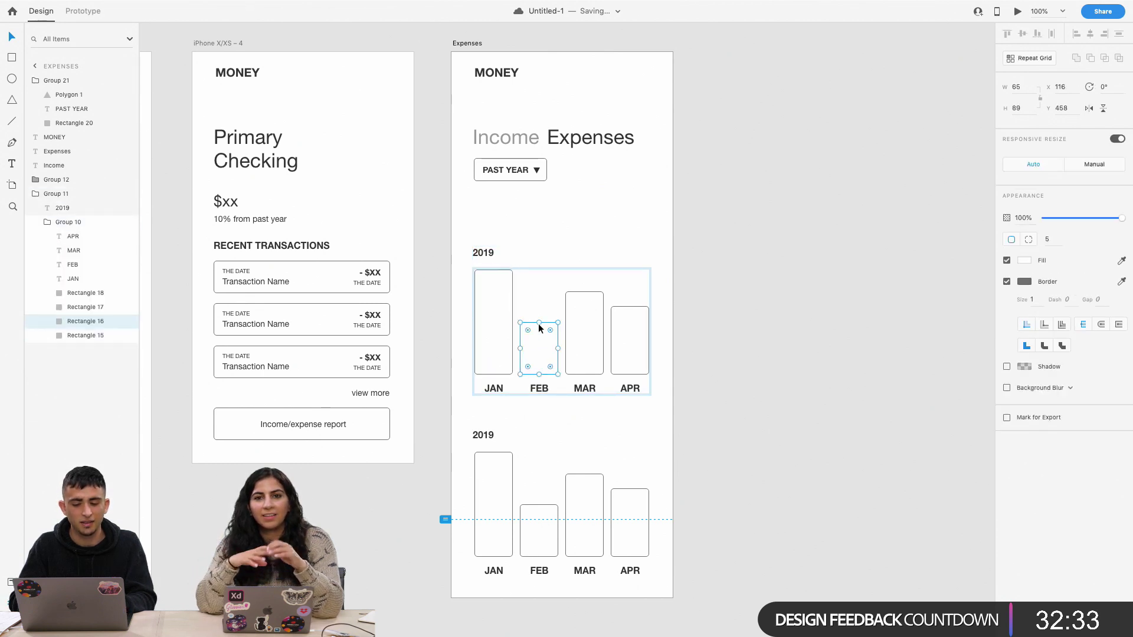
{"action": "left_click", "coordinate": [513, 437]}
Move the second 2019 bar chart group up, closer beneath the first chart on the Expenses artboard
{"action": "left_click", "coordinate": [495, 455]}
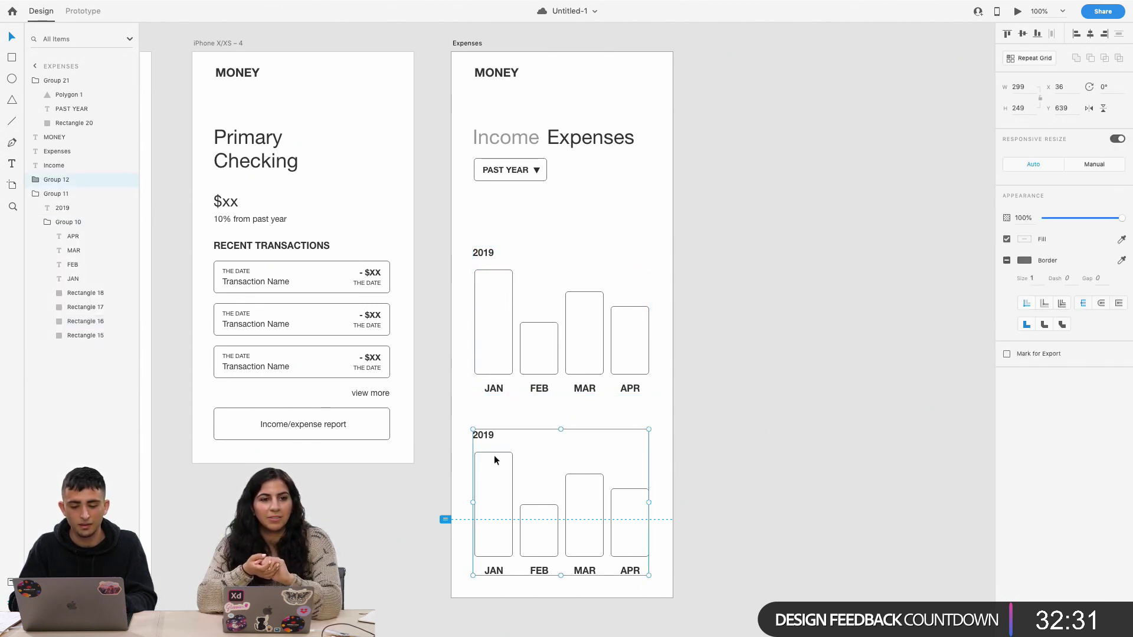
{"action": "left_click_drag", "start_coordinate": [494, 460], "coordinate": [494, 450]}
{"action": "key", "text": "ctrl+z"}
{"action": "left_click", "coordinate": [519, 471]}
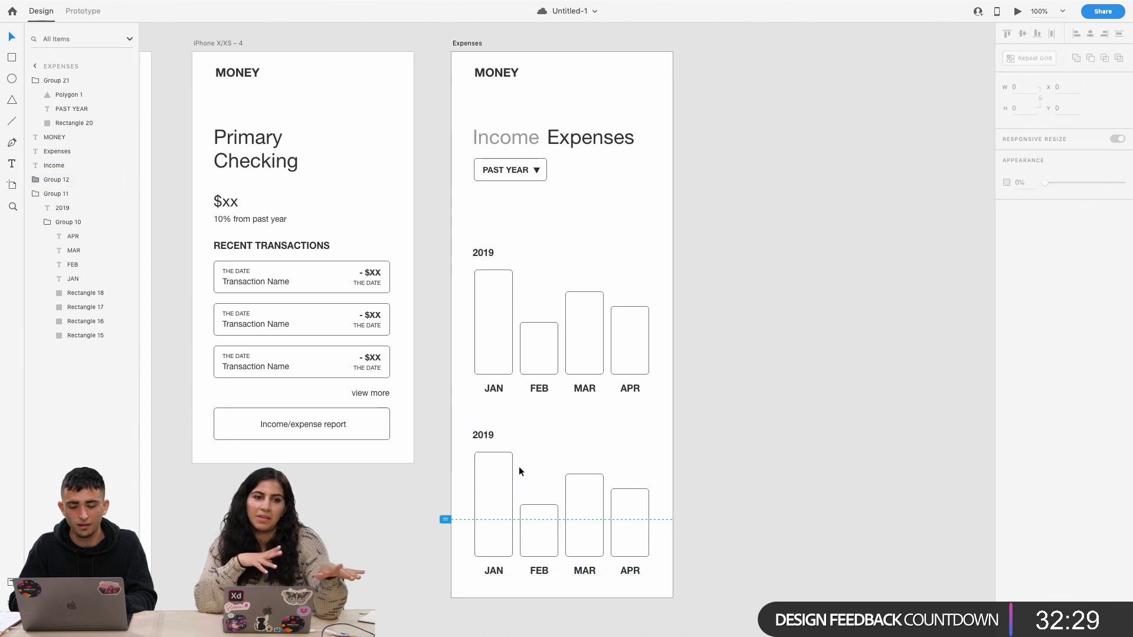
{"action": "left_click", "coordinate": [518, 466]}
{"action": "left_click_drag", "start_coordinate": [508, 463], "coordinate": [512, 445]}
{"action": "left_click", "coordinate": [469, 403]}
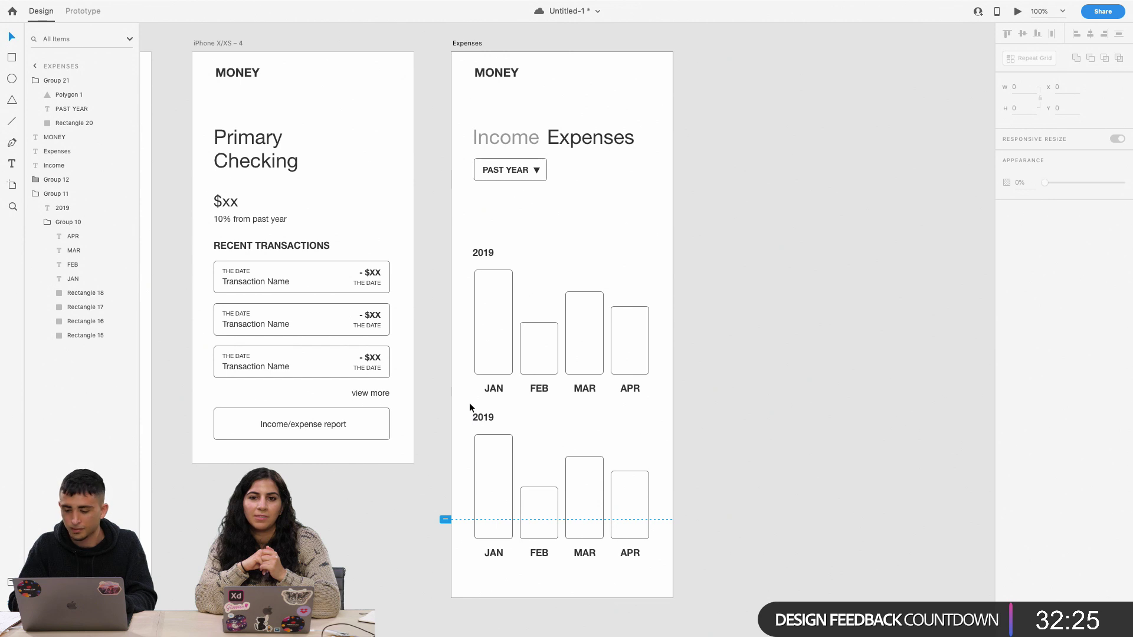
Copy the "$xx / 10% from past year" group from the Primary Checking screen and place it below the PAST YEAR dropdown at Y 246
{"action": "left_click", "coordinate": [508, 326]}
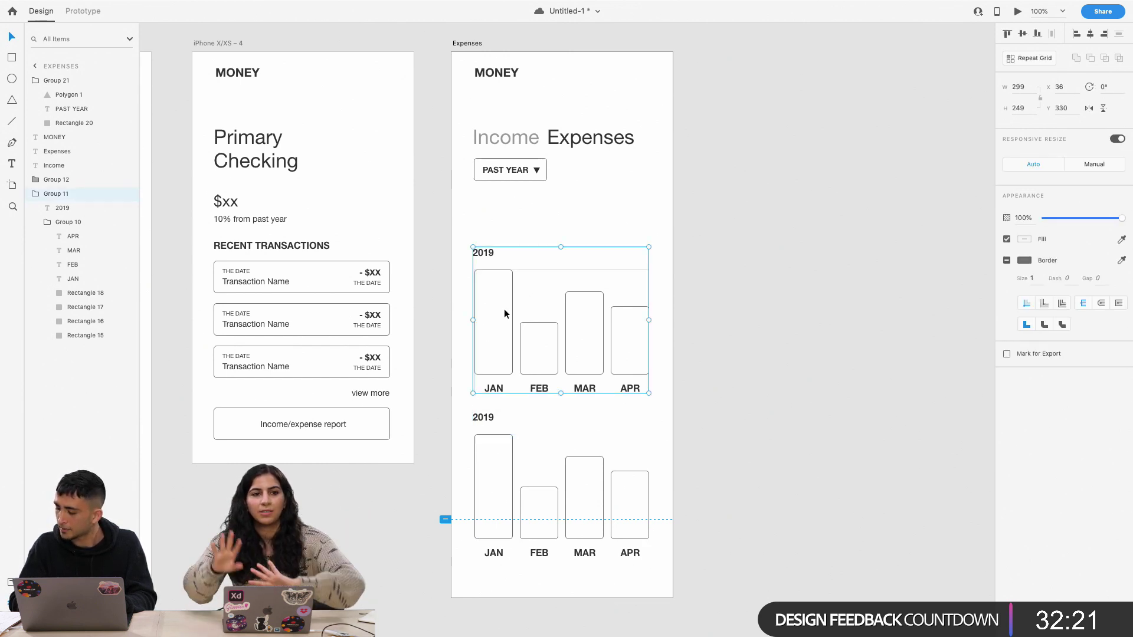
{"action": "left_click", "coordinate": [246, 215]}
{"action": "left_click", "coordinate": [504, 172]}
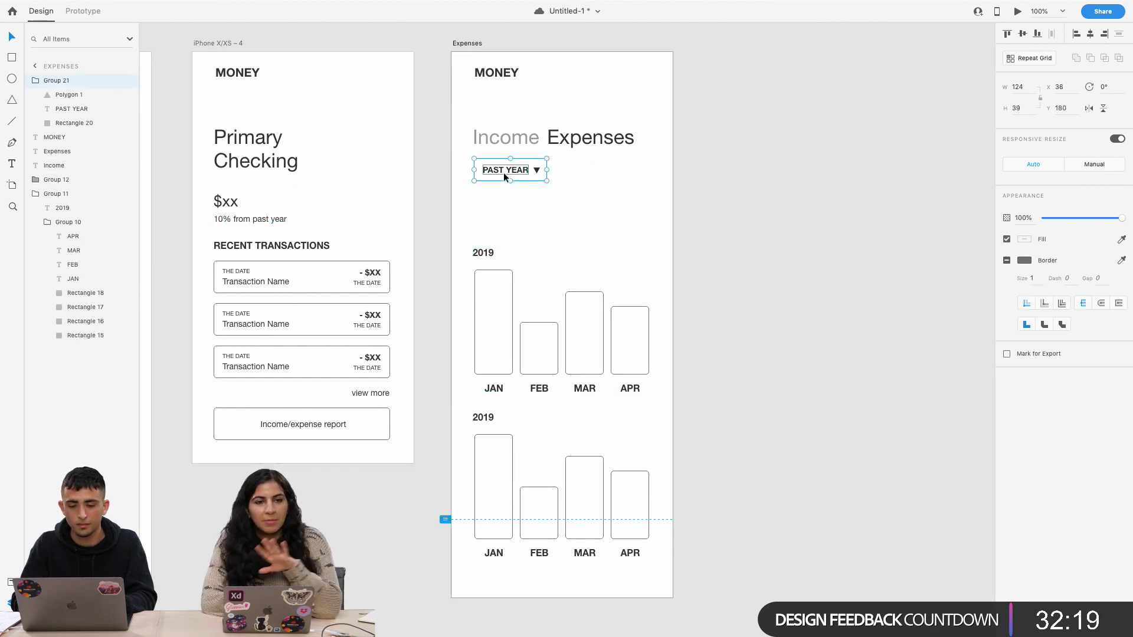
{"action": "key", "text": "super+v"}
{"action": "left_click_drag", "start_coordinate": [487, 204], "coordinate": [487, 210]}
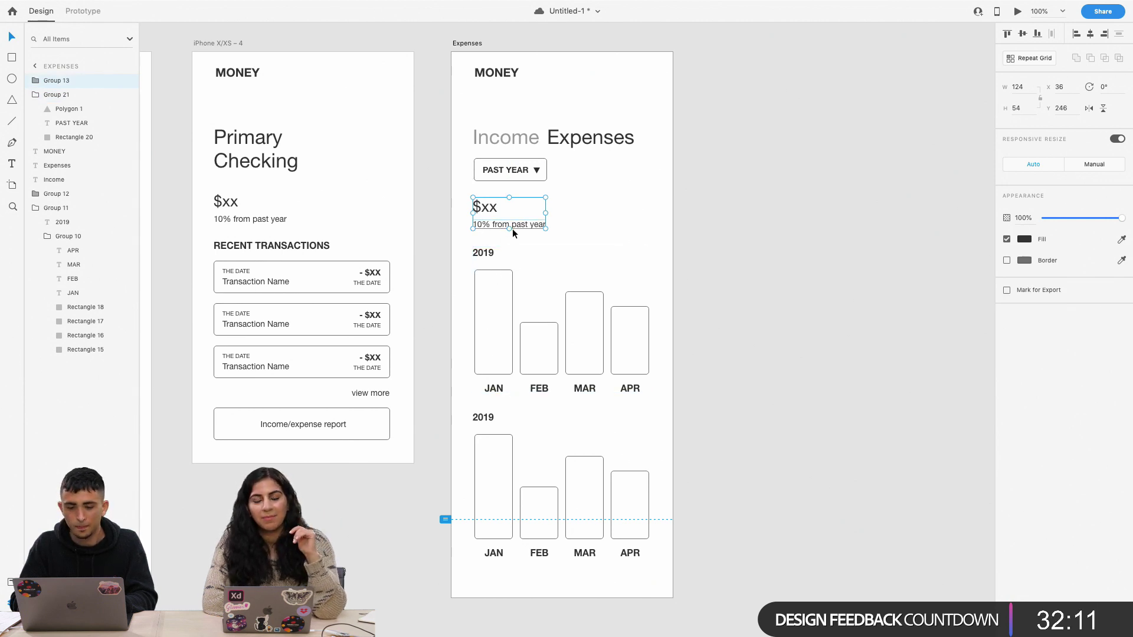
Delete the "10% from past year" line under the balance on the Primary Checking screen
{"action": "double_click", "coordinate": [264, 221]}
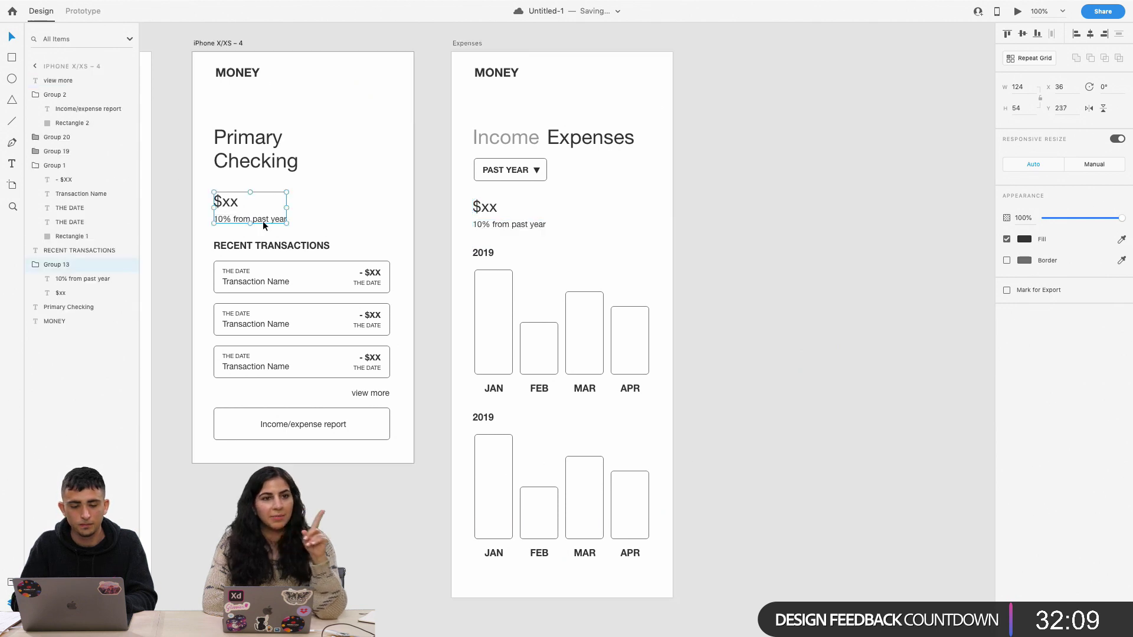
{"action": "key", "text": "Delete"}
{"action": "left_click_drag", "start_coordinate": [225, 208], "coordinate": [228, 204]}
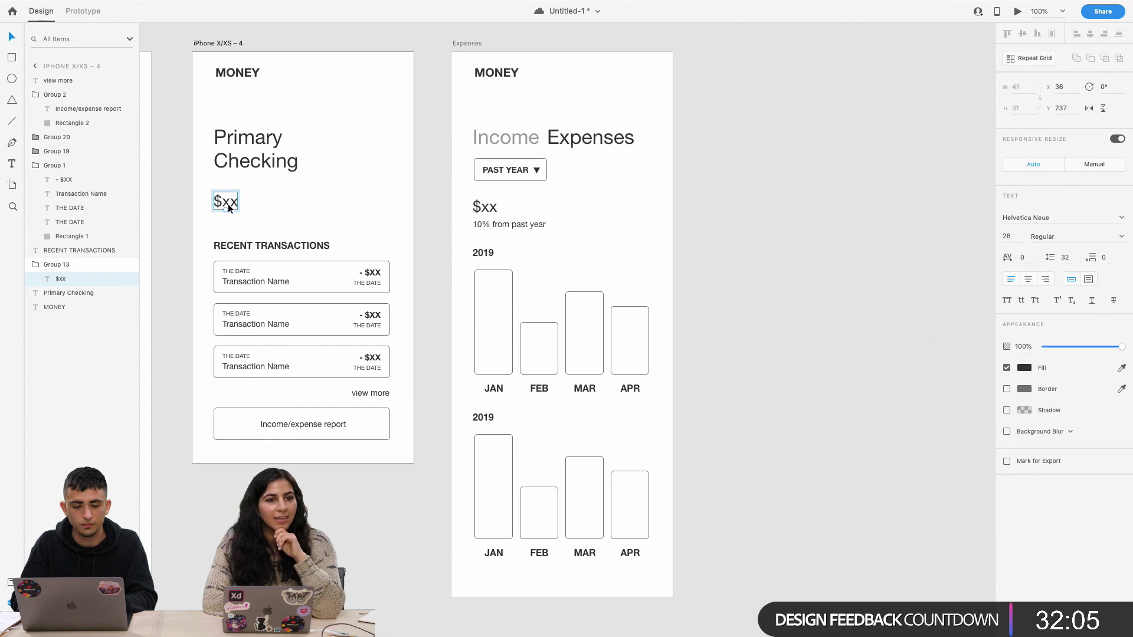
{"action": "left_click", "coordinate": [271, 204]}
Group the RECENT TRANSACTIONS heading with its three transaction cards and move the group up slightly toward the balance
{"action": "left_click", "coordinate": [228, 249]}
{"action": "left_click", "coordinate": [229, 280], "text": "shift"}
{"action": "left_click", "coordinate": [233, 320], "text": "shift"}
{"action": "left_click", "coordinate": [233, 361], "text": "shift"}
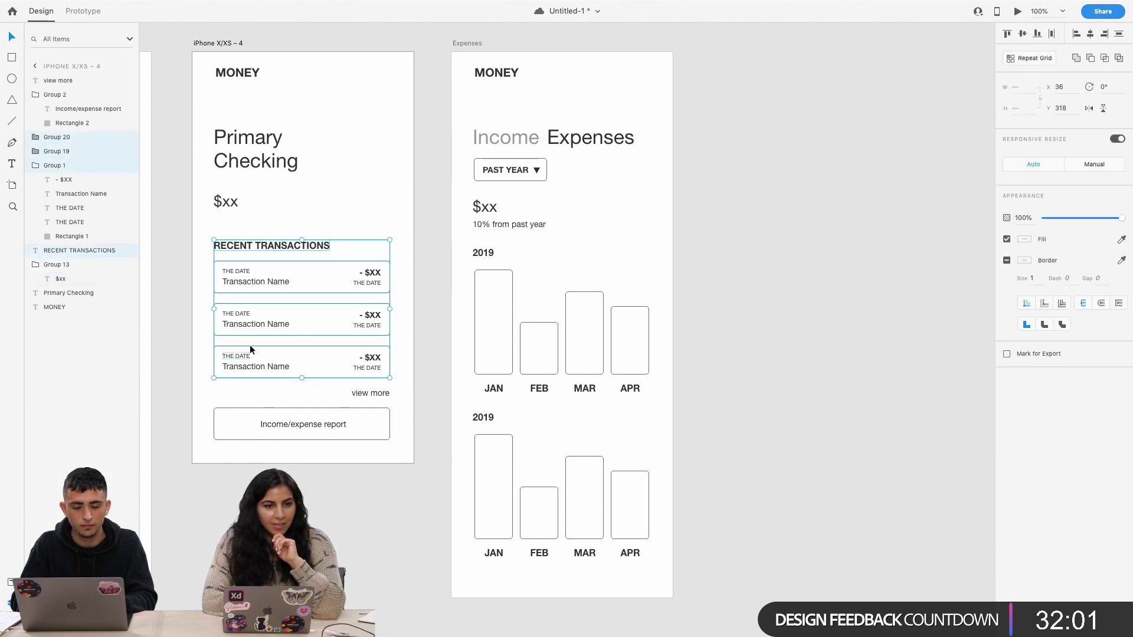
{"action": "key", "text": "super+g"}
{"action": "left_click_drag", "start_coordinate": [247, 249], "coordinate": [246, 239]}
Move the "view more" link and the Income/expense report button up together below the transaction cards
{"action": "left_click", "coordinate": [369, 394]}
{"action": "left_click", "coordinate": [362, 424], "text": "shift"}
{"action": "left_click_drag", "start_coordinate": [362, 423], "coordinate": [360, 409]}
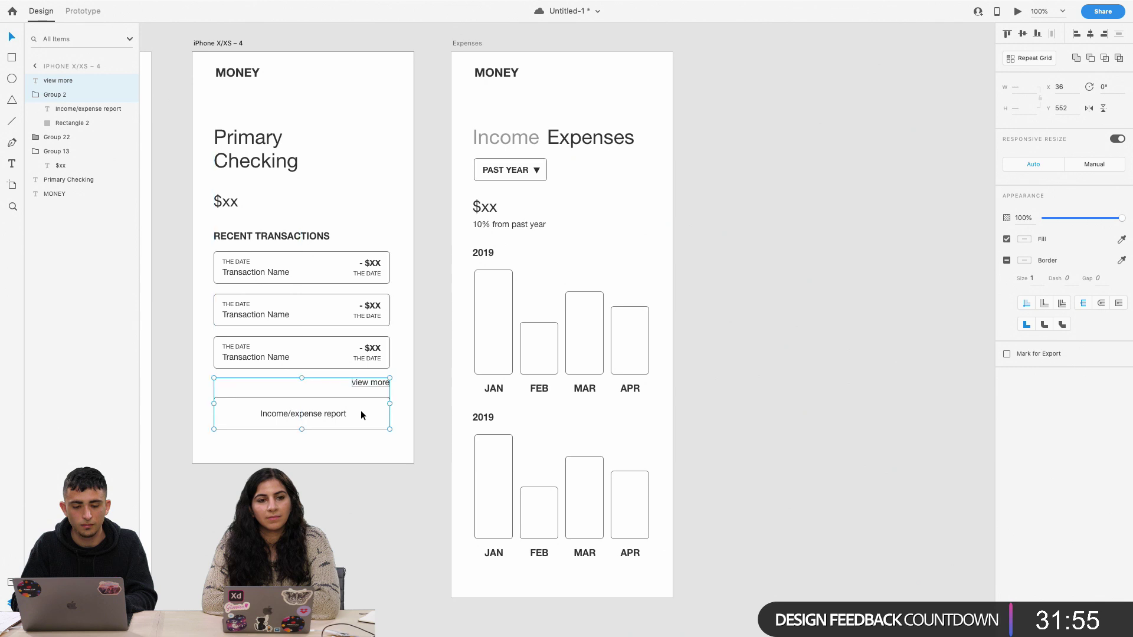
{"action": "left_click", "coordinate": [424, 332]}
{"action": "left_click", "coordinate": [226, 204]}
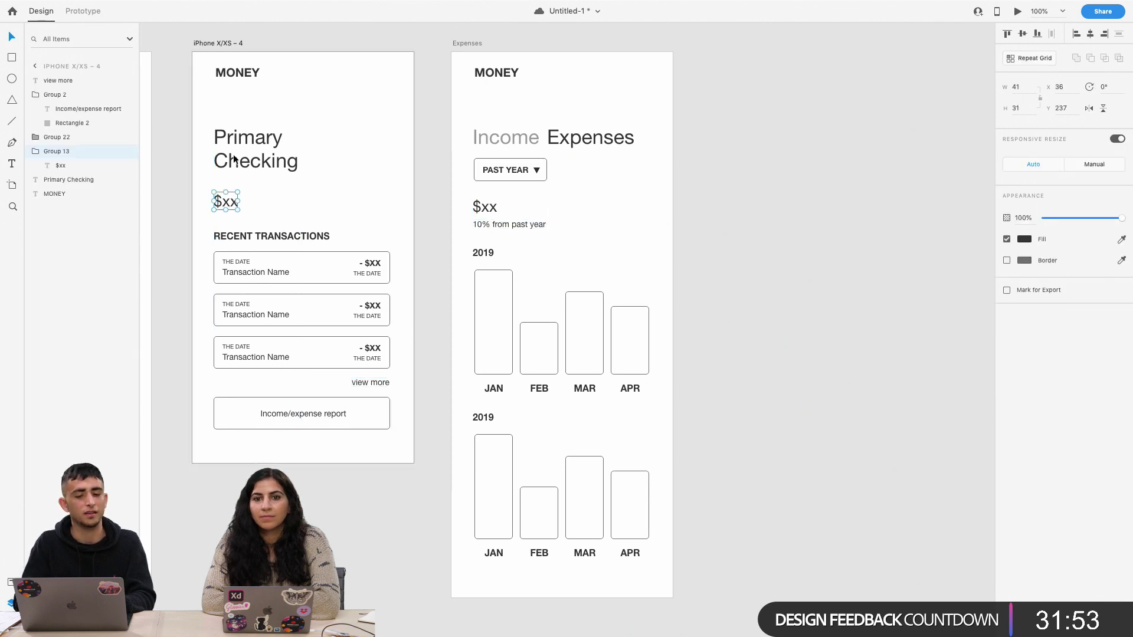
Rename the iPhone X/XS – 4 artboard as Primary Checking
{"action": "left_click", "coordinate": [213, 45]}
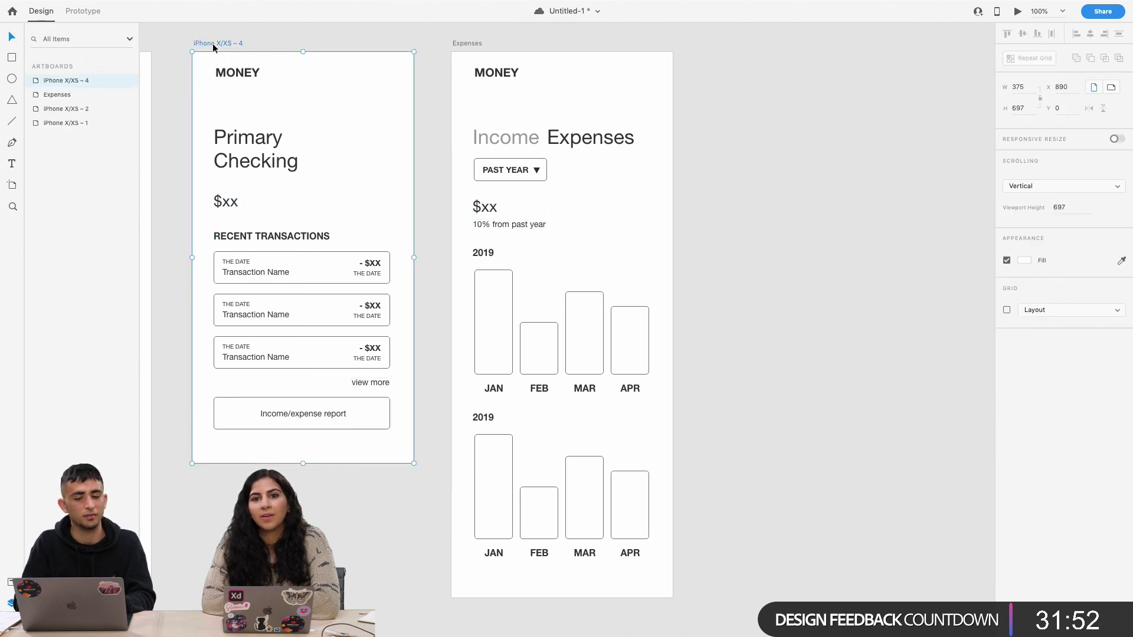
{"action": "double_click", "coordinate": [53, 81]}
{"action": "type", "text": "Prime"}
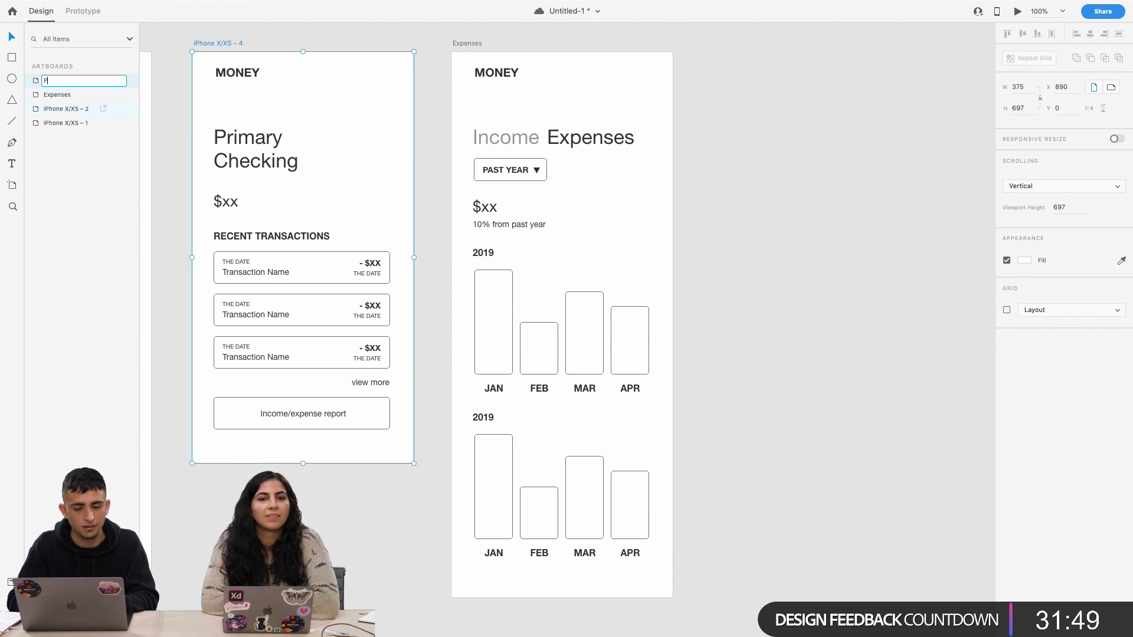
{"action": "key", "text": "BackSpace"}
{"action": "key", "text": "BackSpace"}
{"action": "key", "text": "BackSpace"}
{"action": "key", "text": "BackSpace"}
{"action": "key", "text": "BackSpace"}
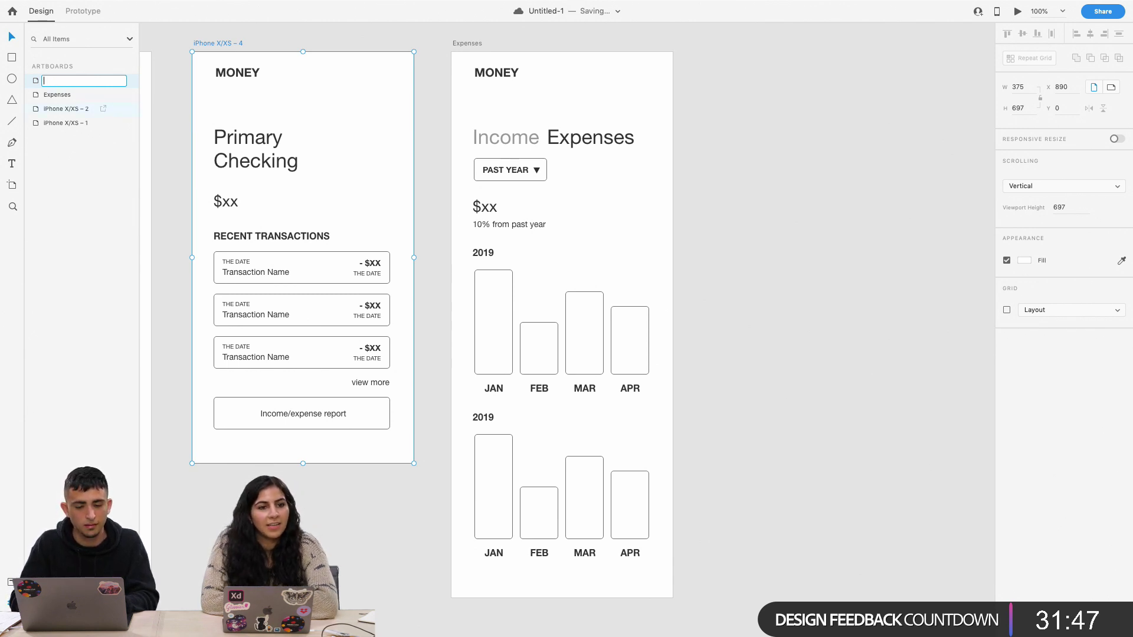
{"action": "type", "text": "C"}
{"action": "key", "text": "BackSpace"}
{"action": "type", "text": "Prim"}
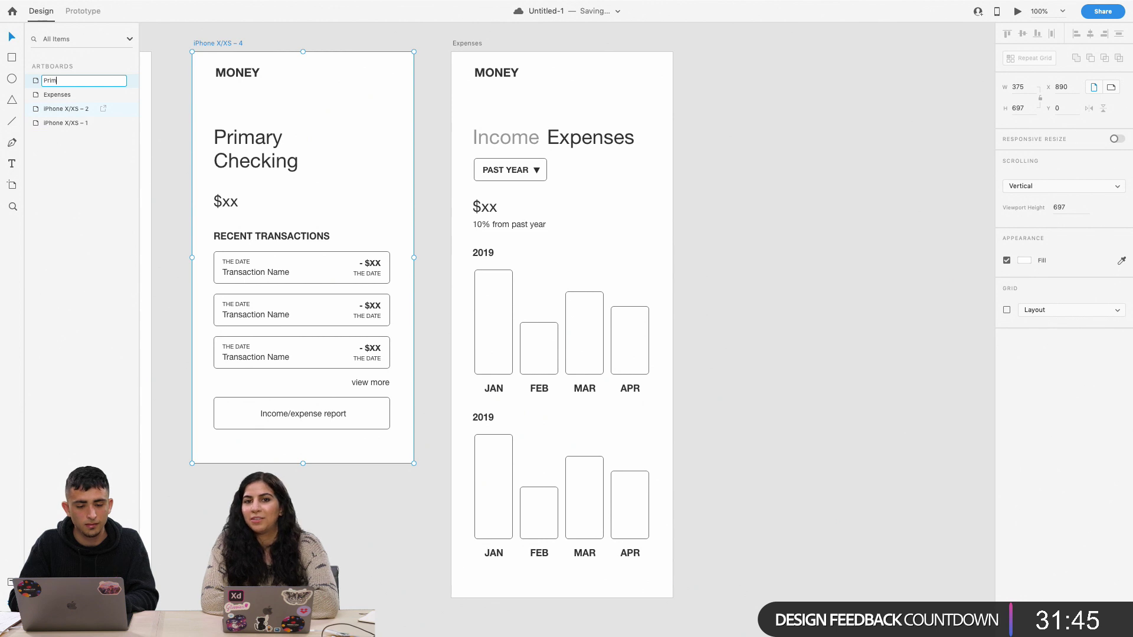
{"action": "type", "text": "ary Checking"}
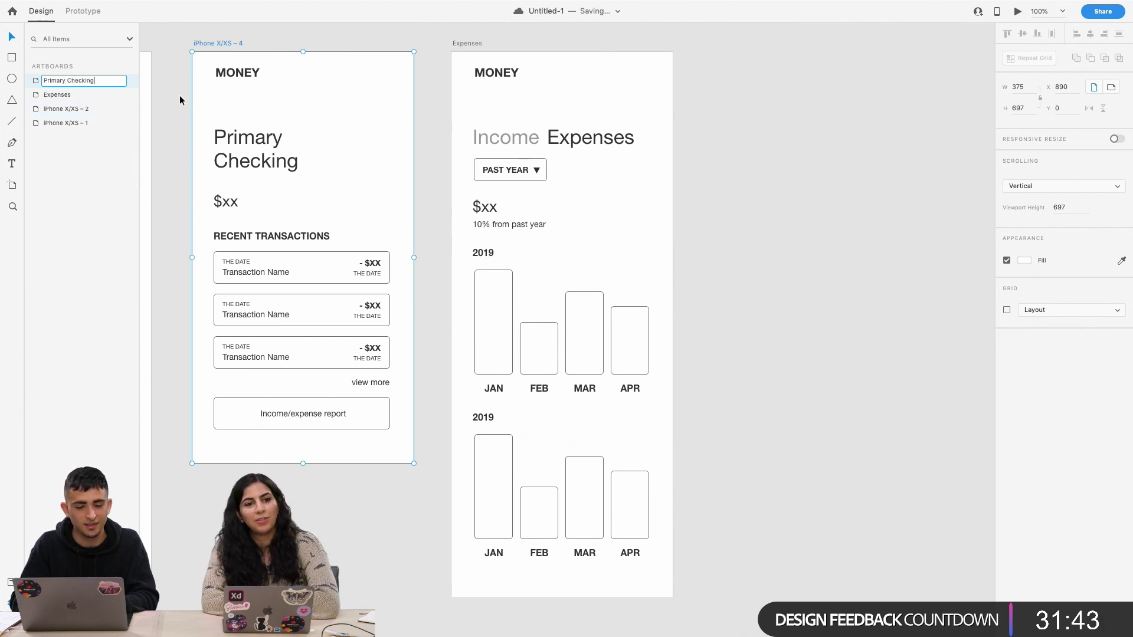
{"action": "left_click", "coordinate": [180, 97]}
Copy the small grey square from the Search box on the Welcome screen
{"action": "left_click", "coordinate": [469, 43]}
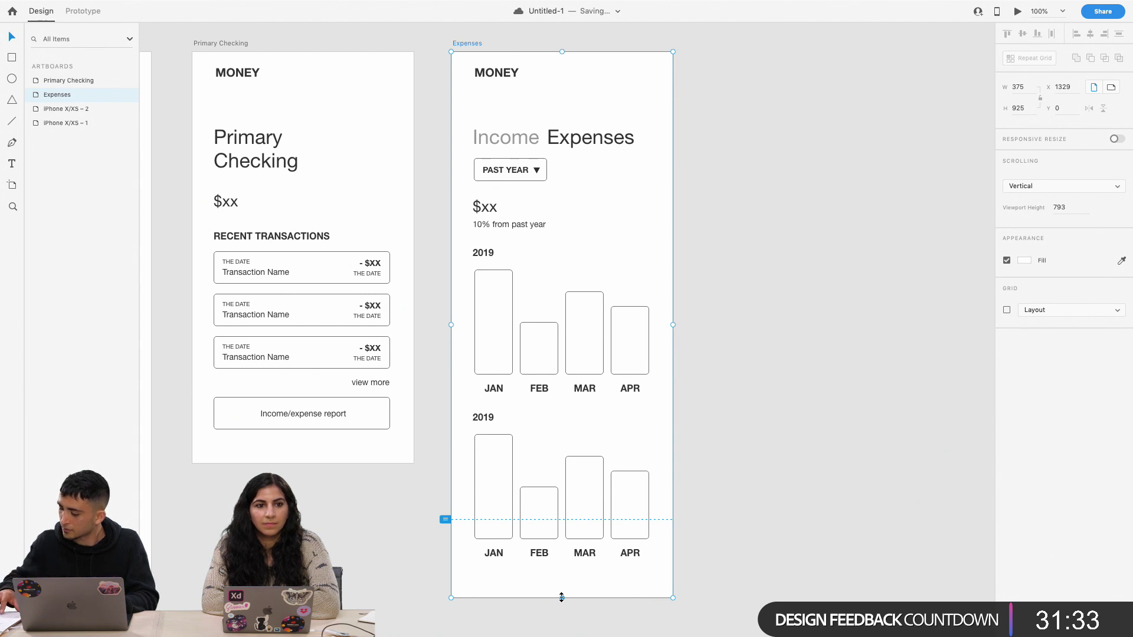
{"action": "left_click", "coordinate": [499, 555]}
{"action": "double_click", "coordinate": [500, 554]}
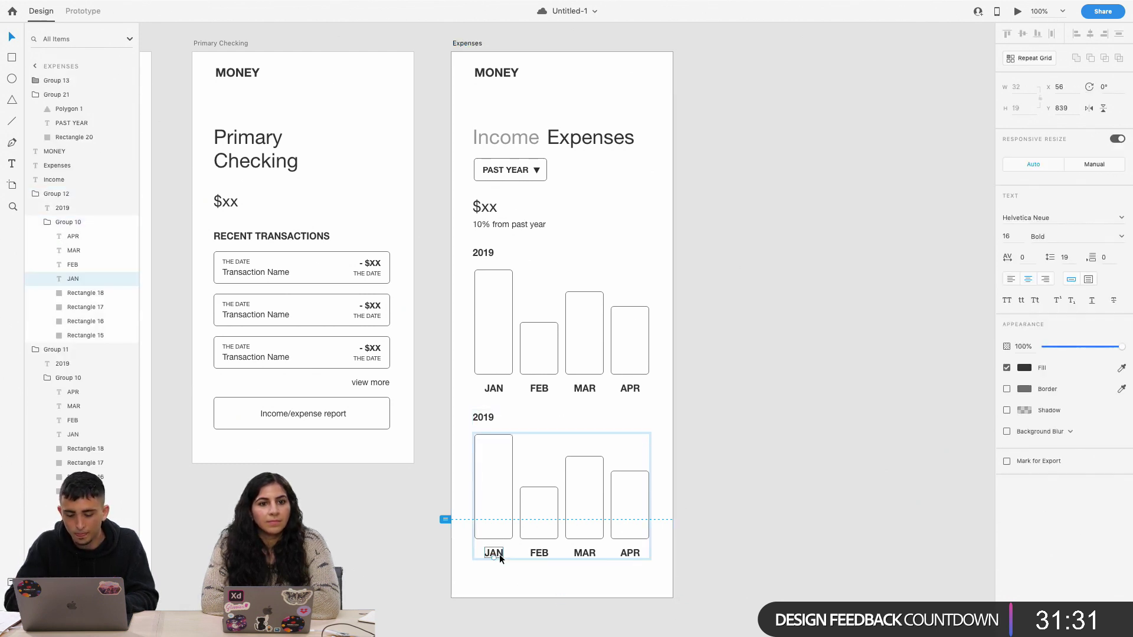
{"action": "scroll", "coordinate": [334, 303], "scroll_direction": "right", "scroll_amount": 3}
{"action": "scroll", "coordinate": [335, 304], "scroll_direction": "right", "scroll_amount": 3}
{"action": "scroll", "coordinate": [334, 304], "scroll_direction": "left", "scroll_amount": 8}
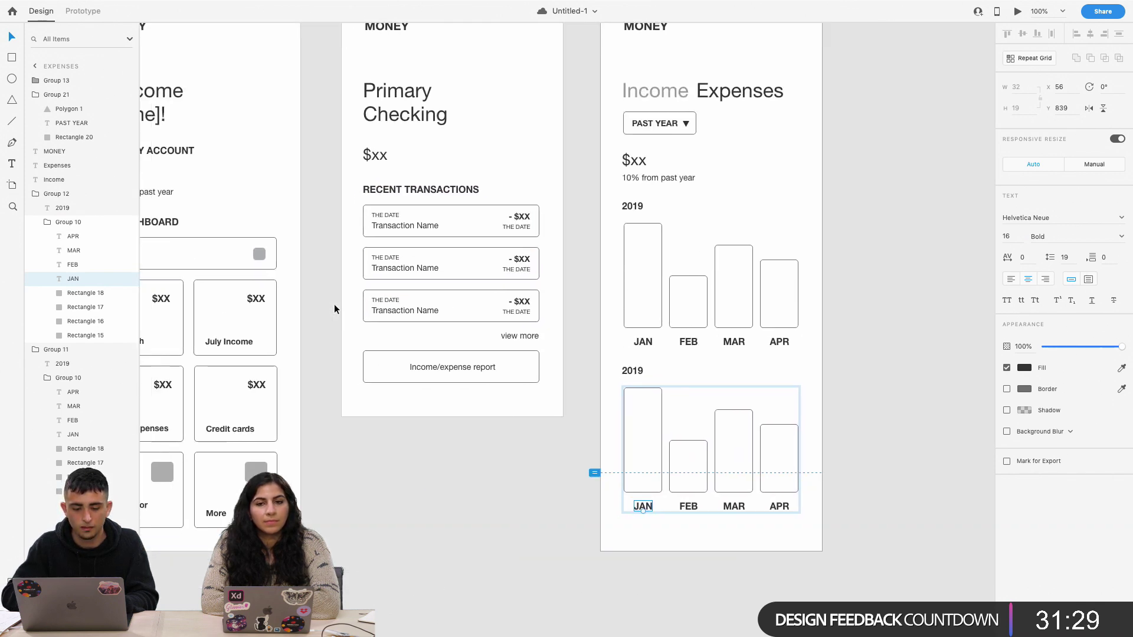
{"action": "double_click", "coordinate": [344, 231]}
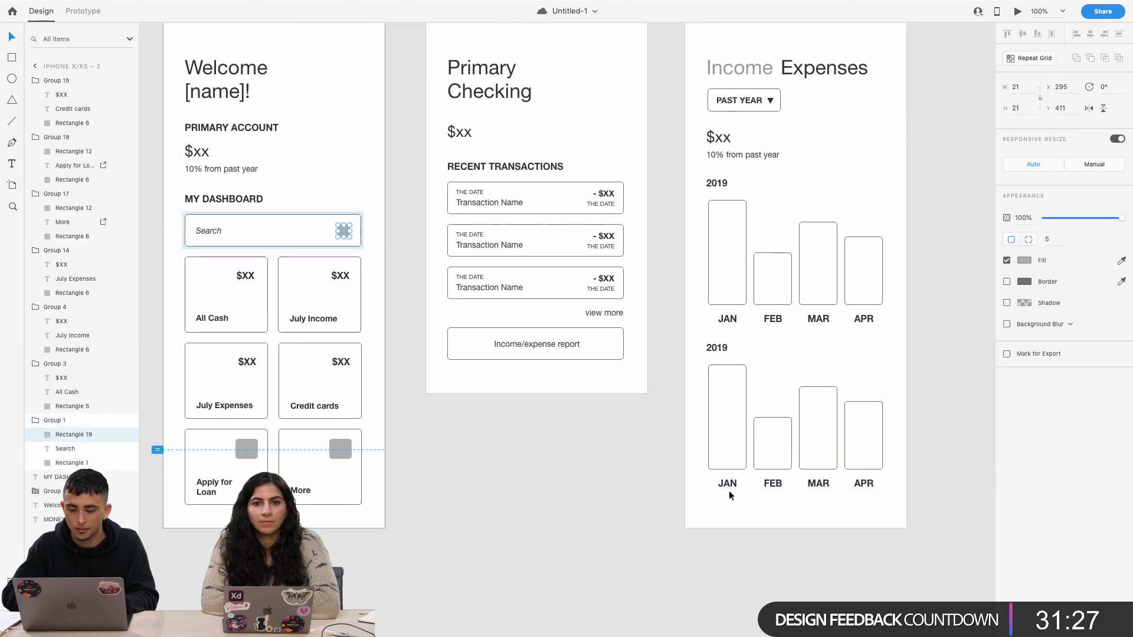
Paste the grey square into the second chart's bar group and place it over the JAN label at X 61, Y 839
{"action": "scroll", "coordinate": [728, 490], "scroll_direction": "up", "scroll_amount": 1}
{"action": "scroll", "coordinate": [728, 491], "scroll_direction": "right", "scroll_amount": 5}
{"action": "scroll", "coordinate": [728, 490], "scroll_direction": "down", "scroll_amount": 3}
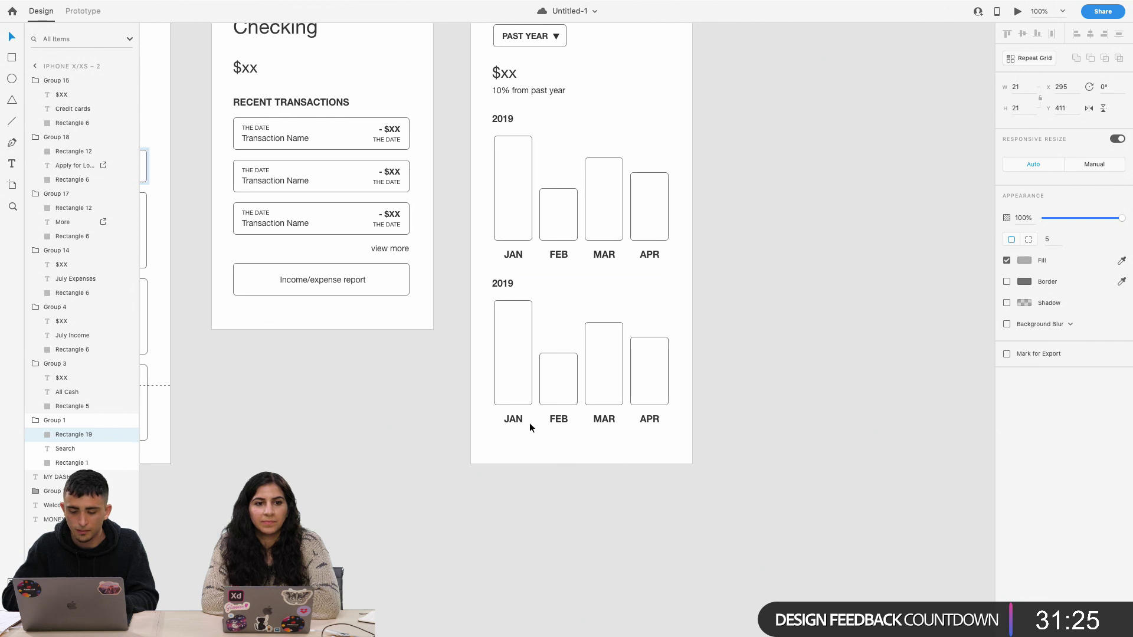
{"action": "left_click", "coordinate": [516, 419]}
{"action": "double_click", "coordinate": [515, 419]}
{"action": "key", "text": "ctrl+v"}
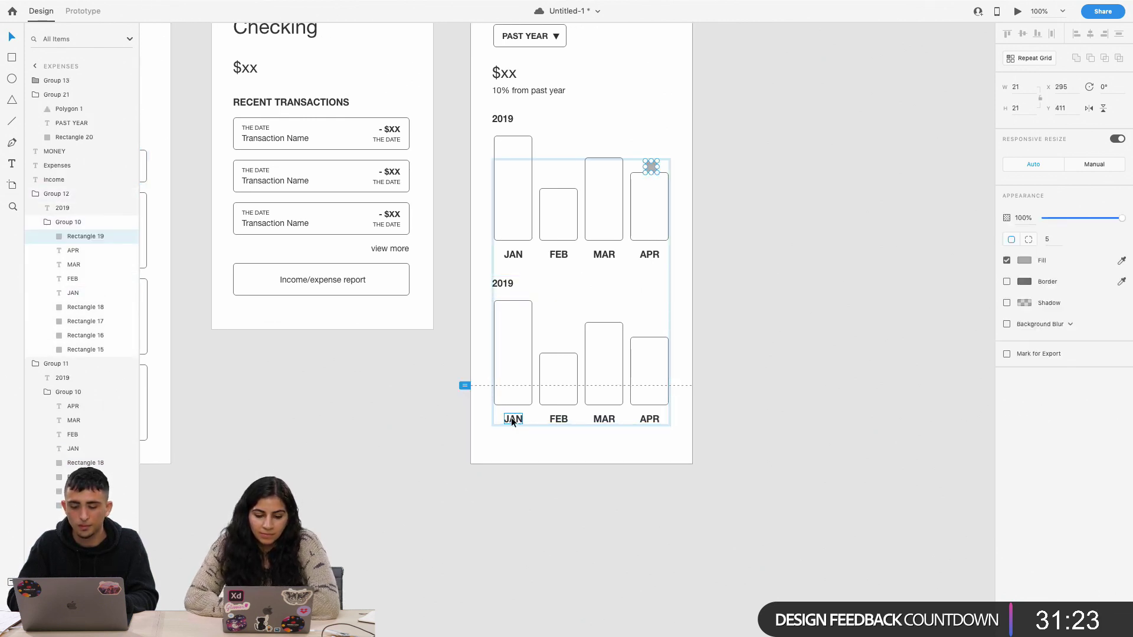
{"action": "left_click_drag", "start_coordinate": [651, 171], "coordinate": [511, 419]}
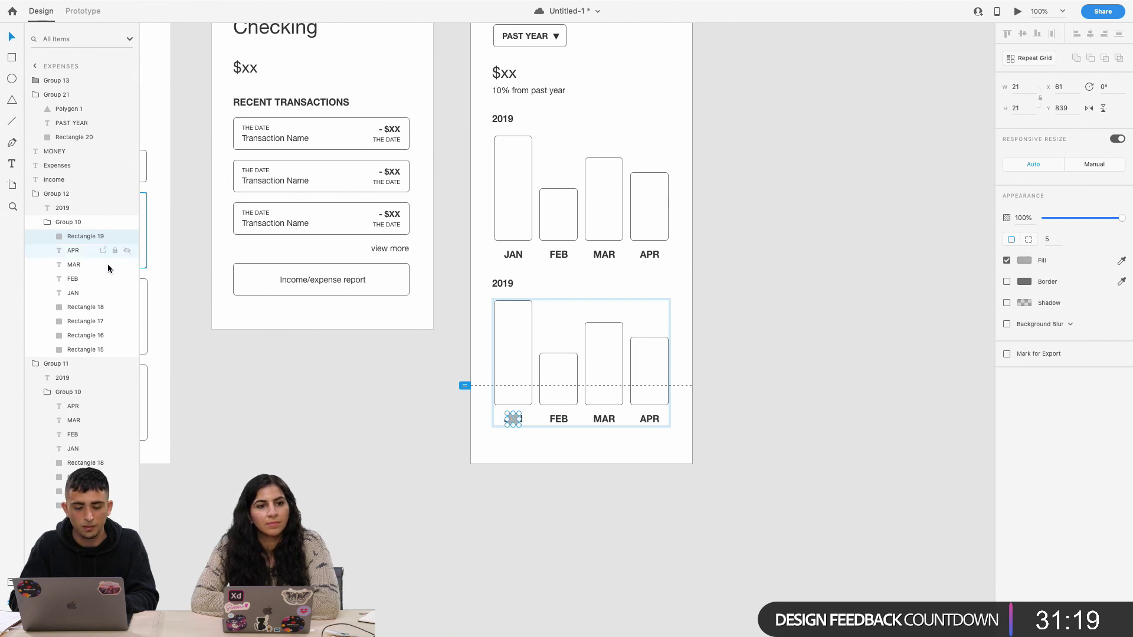
Delete the second chart's JAN label and duplicate the grey square across to the FEB, MAR and APR positions
{"action": "left_click", "coordinate": [79, 293]}
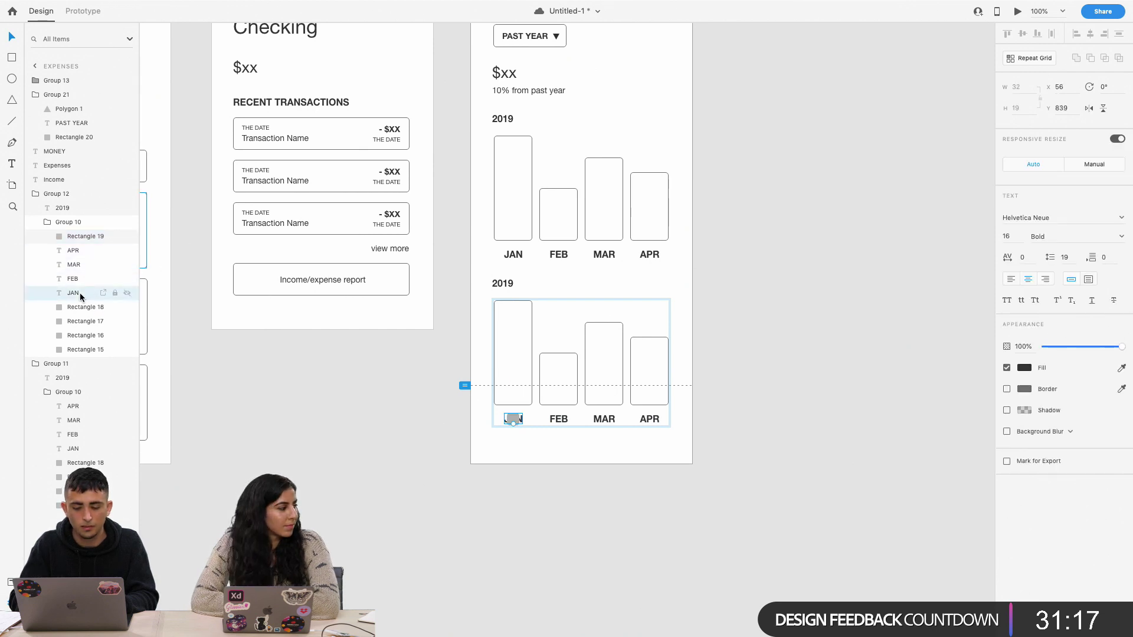
{"action": "key", "text": "Delete"}
{"action": "left_click_drag", "start_coordinate": [511, 419], "coordinate": [651, 422]}
{"action": "key", "text": "super+d"}
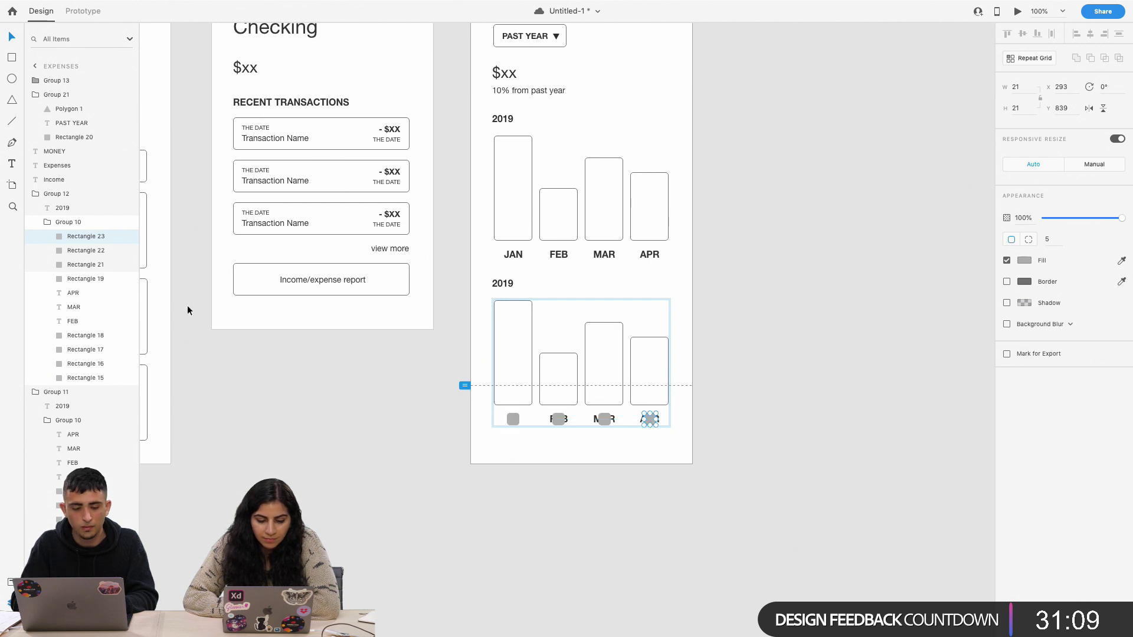
Delete the FEB, MAR and APR labels from the second chart, keeping the grey squares
{"action": "left_click", "coordinate": [86, 293]}
{"action": "left_click", "coordinate": [82, 321], "text": "shift"}
{"action": "key", "text": "Delete"}
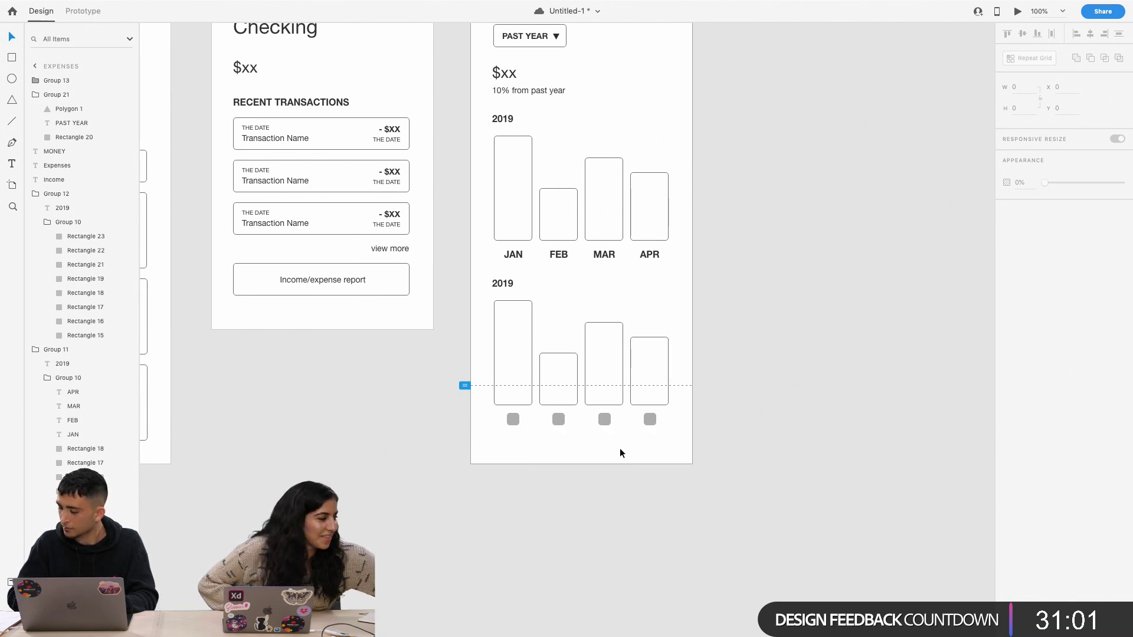
Shorten the Expenses artboard to a height of 895 so it ends closer below the second chart
{"action": "scroll", "coordinate": [530, 311], "scroll_direction": "down", "scroll_amount": 2}
{"action": "scroll", "coordinate": [529, 311], "scroll_direction": "up", "scroll_amount": 4}
{"action": "scroll", "coordinate": [530, 311], "scroll_direction": "up", "scroll_amount": 2}
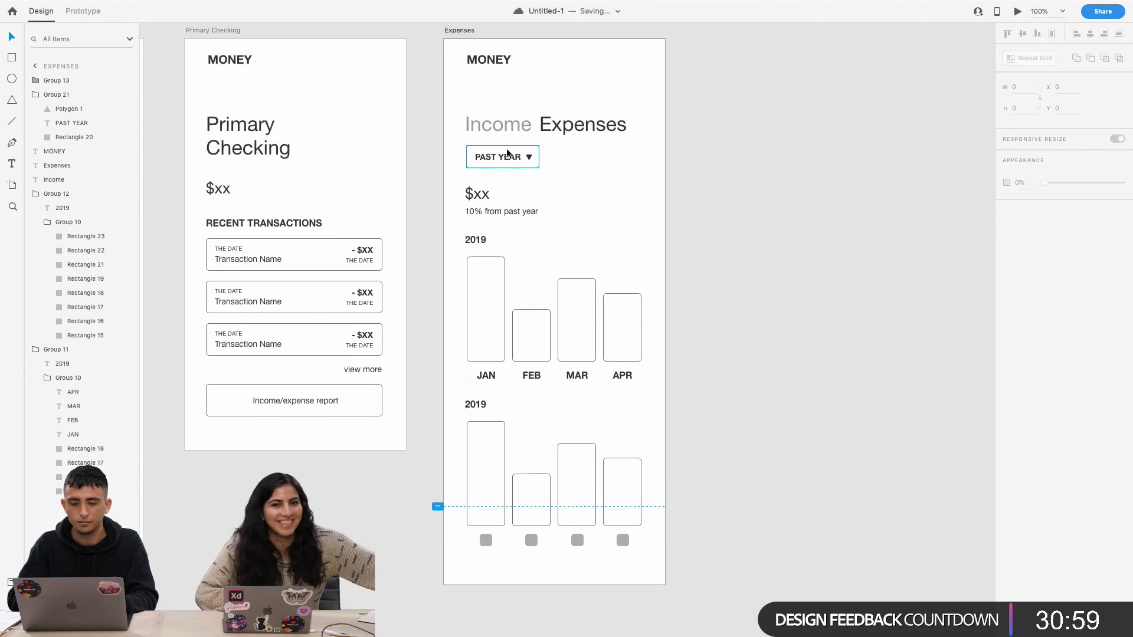
{"action": "left_click", "coordinate": [463, 32]}
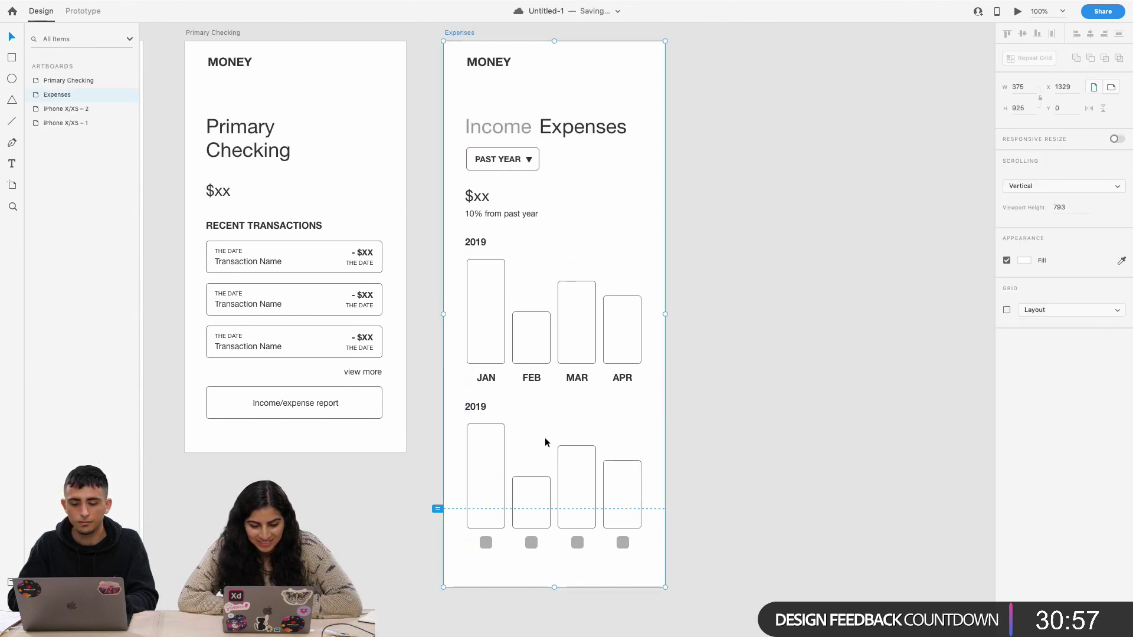
{"action": "left_click_drag", "start_coordinate": [555, 588], "coordinate": [555, 570]}
{"action": "left_click", "coordinate": [685, 396]}
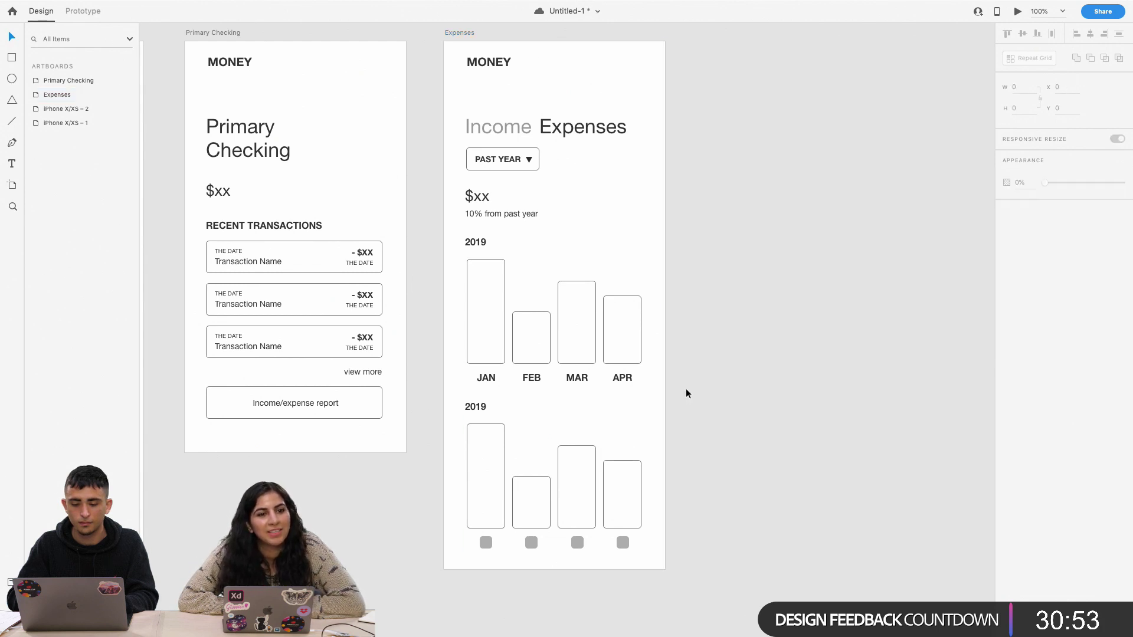
Duplicate the whole Expenses artboard and place the copy beside the original
{"action": "scroll", "coordinate": [685, 388], "scroll_direction": "down", "scroll_amount": 2}
{"action": "scroll", "coordinate": [686, 388], "scroll_direction": "up", "scroll_amount": 3}
{"action": "scroll", "coordinate": [686, 388], "scroll_direction": "left", "scroll_amount": 3}
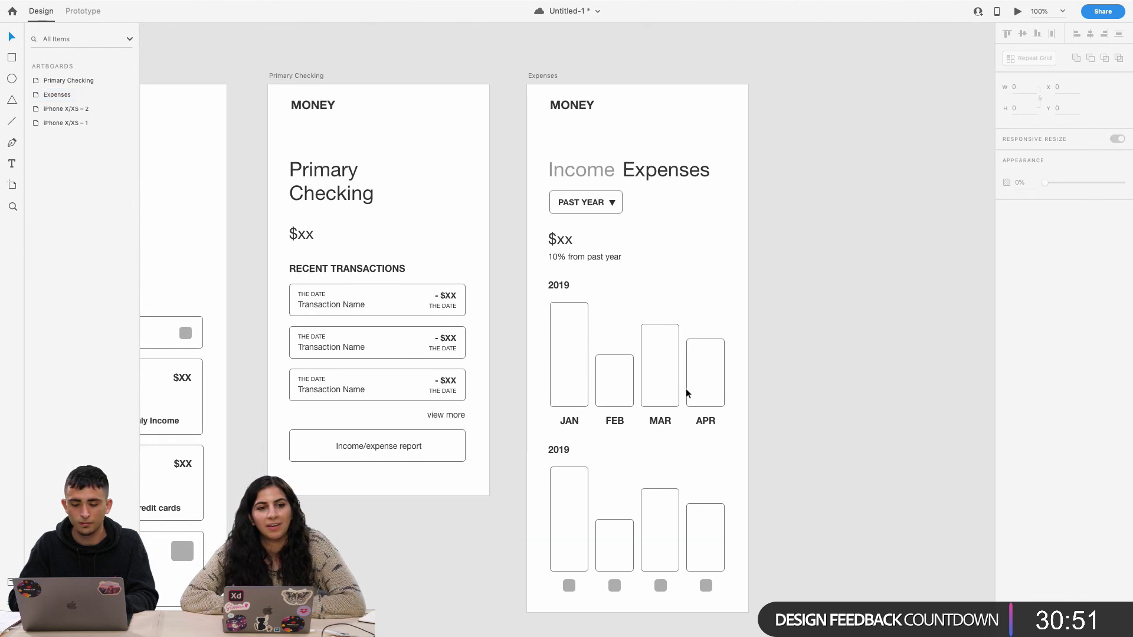
{"action": "scroll", "coordinate": [686, 388], "scroll_direction": "left", "scroll_amount": 2}
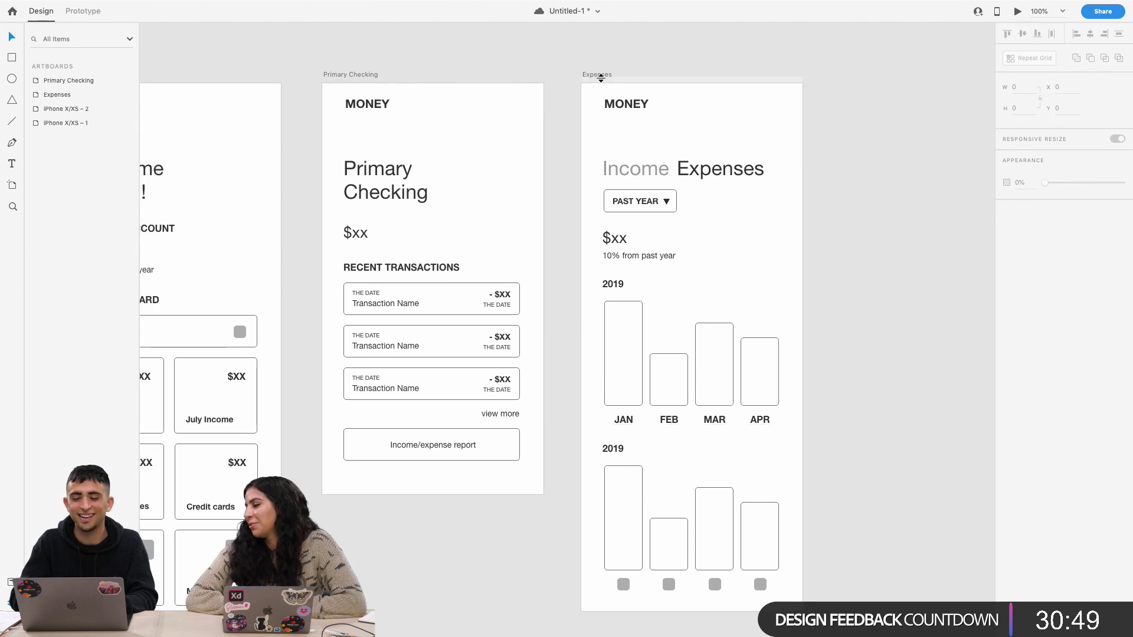
{"action": "left_click", "coordinate": [597, 75]}
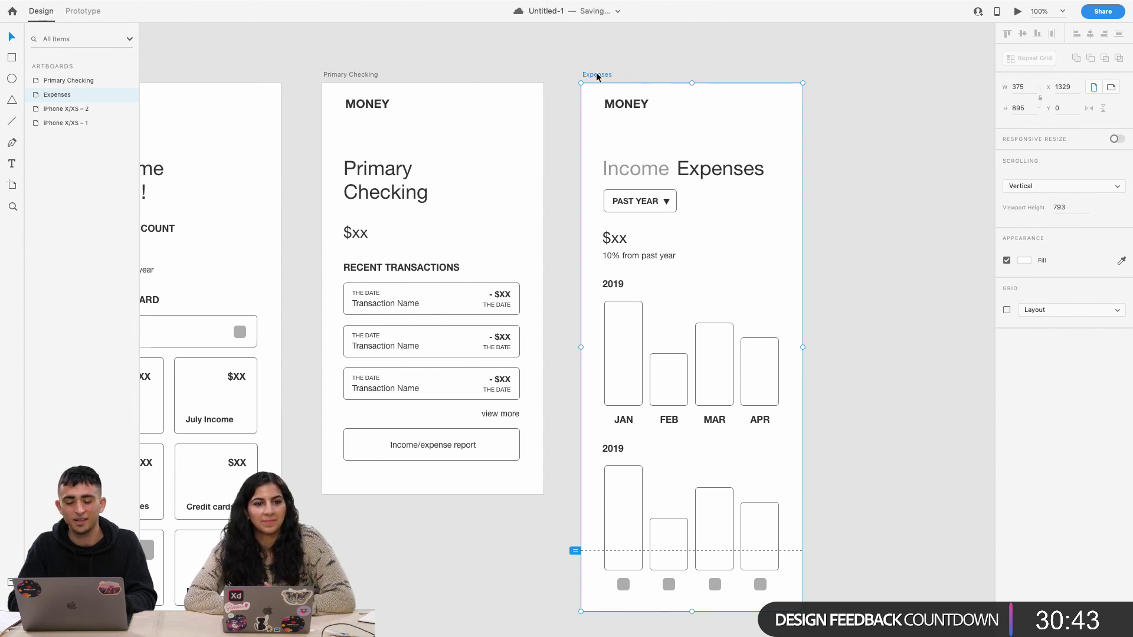
{"action": "key", "text": "super+d"}
{"action": "scroll", "coordinate": [596, 72], "scroll_direction": "right", "scroll_amount": 10}
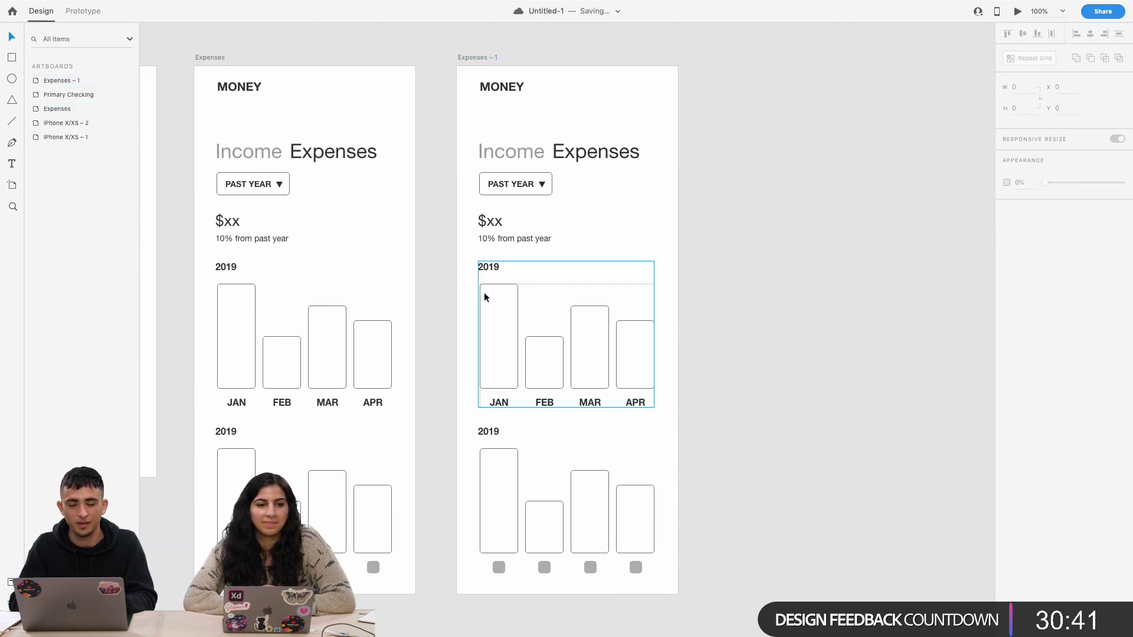
{"action": "double_click", "coordinate": [490, 293]}
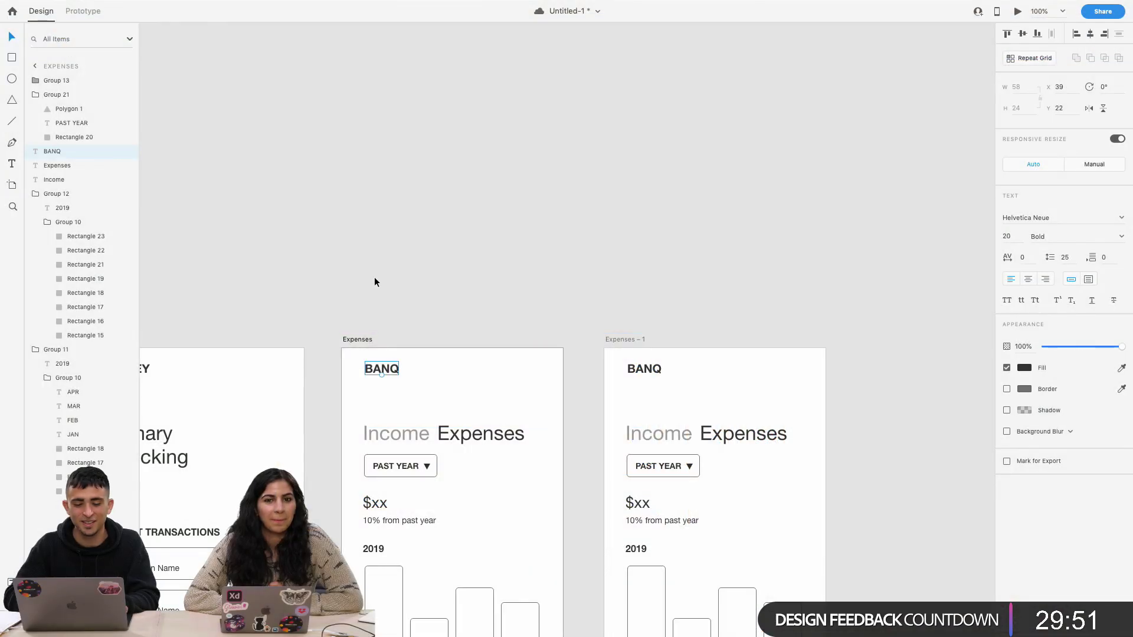
Change the MONEY logo text on the Primary Checking screen to BANQ
{"action": "scroll", "coordinate": [374, 282], "scroll_direction": "up", "scroll_amount": 2}
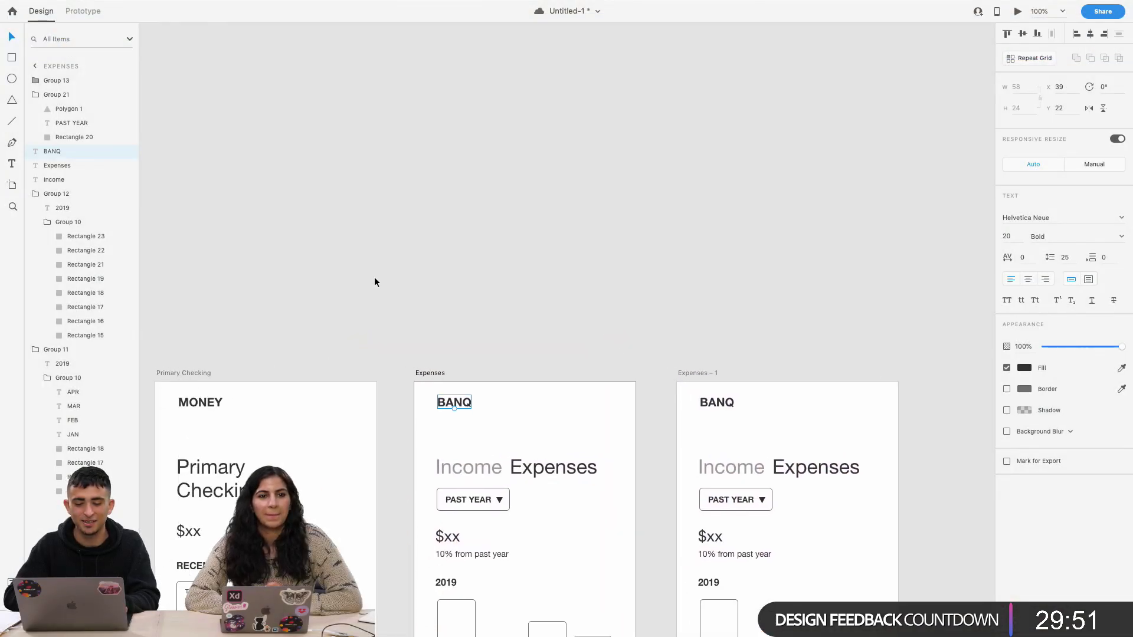
{"action": "scroll", "coordinate": [374, 282], "scroll_direction": "left", "scroll_amount": 5}
{"action": "scroll", "coordinate": [374, 282], "scroll_direction": "down", "scroll_amount": 2}
{"action": "double_click", "coordinate": [446, 321]}
{"action": "type", "text": "BANQ"}
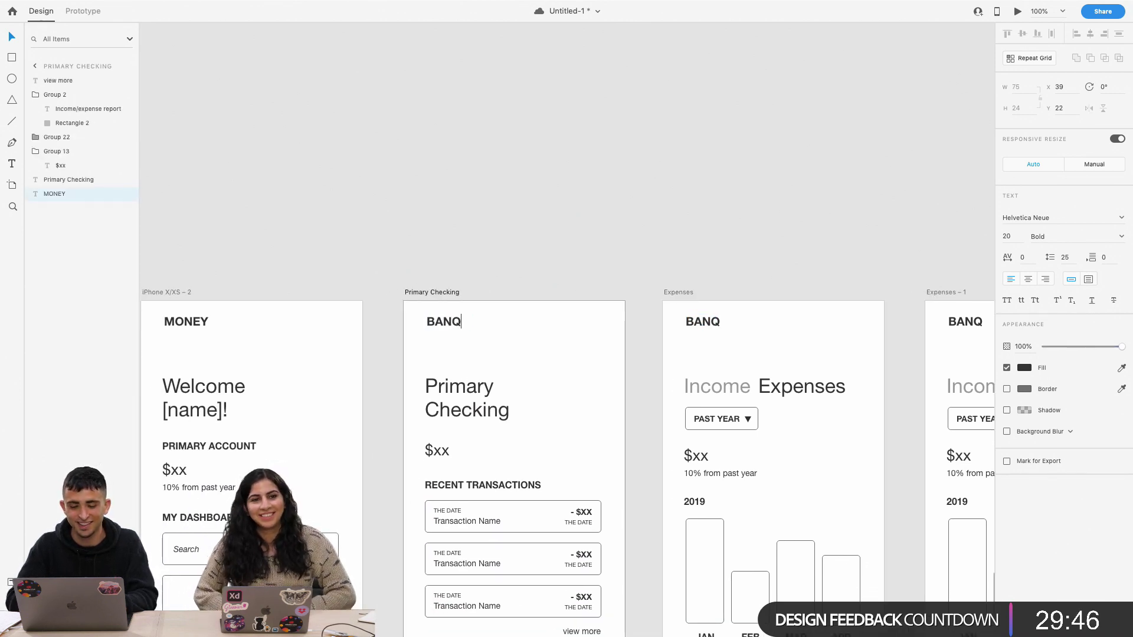
{"action": "key", "text": "Escape"}
Change the MONEY logo text on the Welcome screen to BANQ
{"action": "scroll", "coordinate": [429, 273], "scroll_direction": "left", "scroll_amount": 1}
{"action": "scroll", "coordinate": [428, 273], "scroll_direction": "left", "scroll_amount": 5}
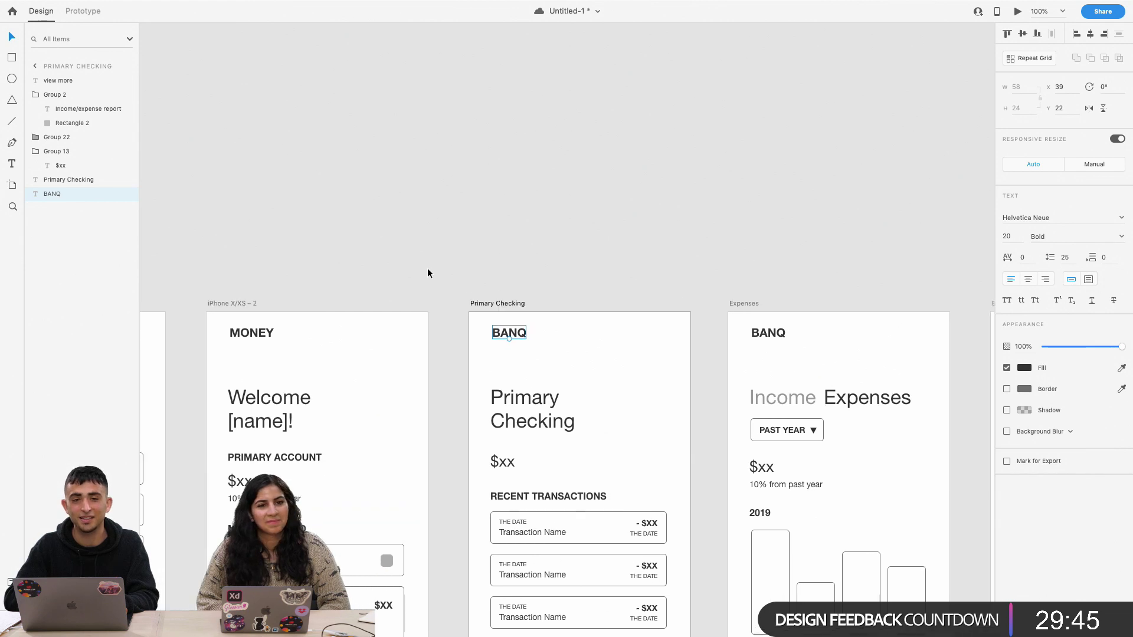
{"action": "double_click", "coordinate": [432, 322]}
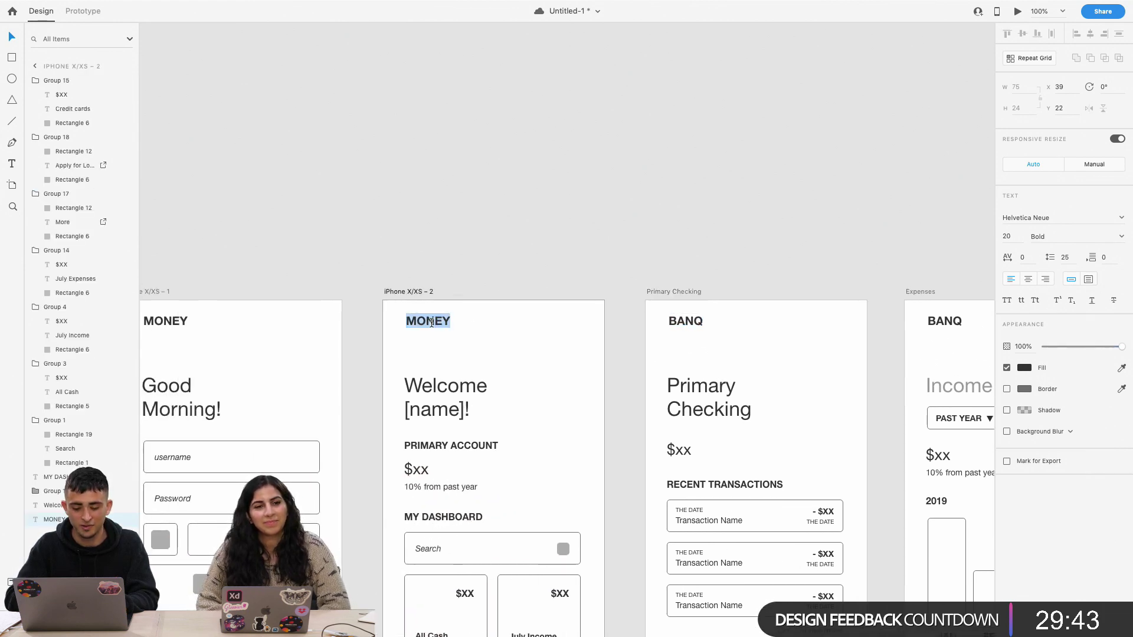
{"action": "type", "text": "BANQ"}
{"action": "key", "text": "Escape"}
Change the MONEY logo text on the Good Morning sign-in screen to BANQ and deselect it
{"action": "scroll", "coordinate": [311, 274], "scroll_direction": "left", "scroll_amount": 3}
{"action": "double_click", "coordinate": [301, 323]}
{"action": "type", "text": "MBN"}
{"action": "key", "text": "BackSpace"}
{"action": "type", "text": "ANQ"}
{"action": "left_click", "coordinate": [416, 255]}
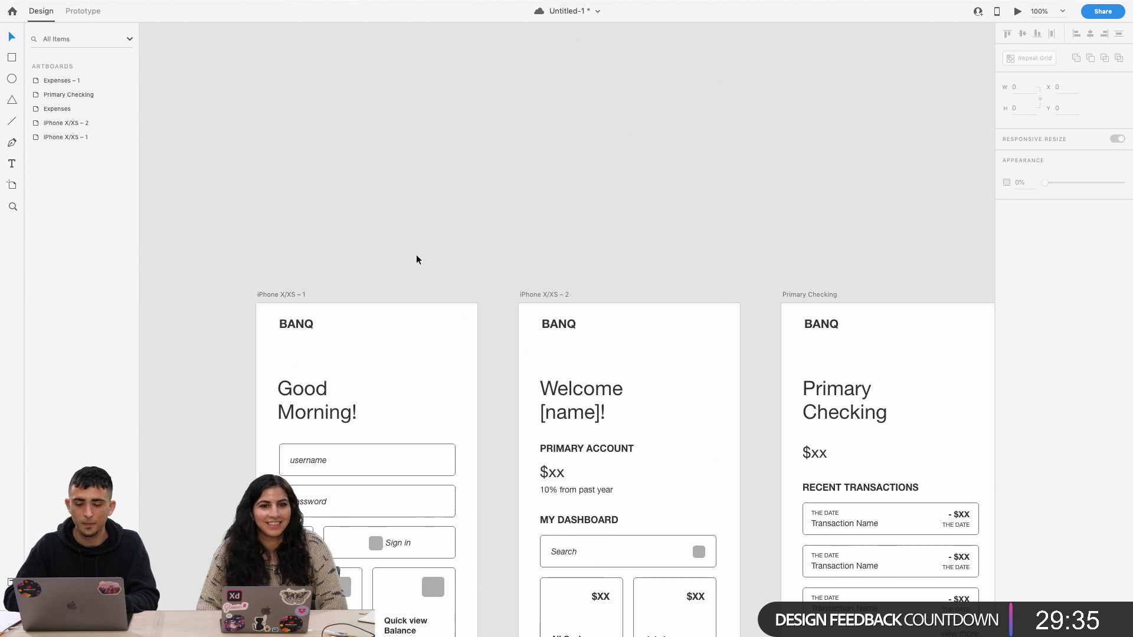
Review all the screens from the Good Morning sign-in through to the duplicated Expenses artboard for consistency
{"action": "scroll", "coordinate": [416, 255], "scroll_direction": "up", "scroll_amount": 2}
{"action": "scroll", "coordinate": [416, 255], "scroll_direction": "right", "scroll_amount": 5}
{"action": "scroll", "coordinate": [416, 259], "scroll_direction": "down", "scroll_amount": 5}
{"action": "scroll", "coordinate": [416, 259], "scroll_direction": "right", "scroll_amount": 8}
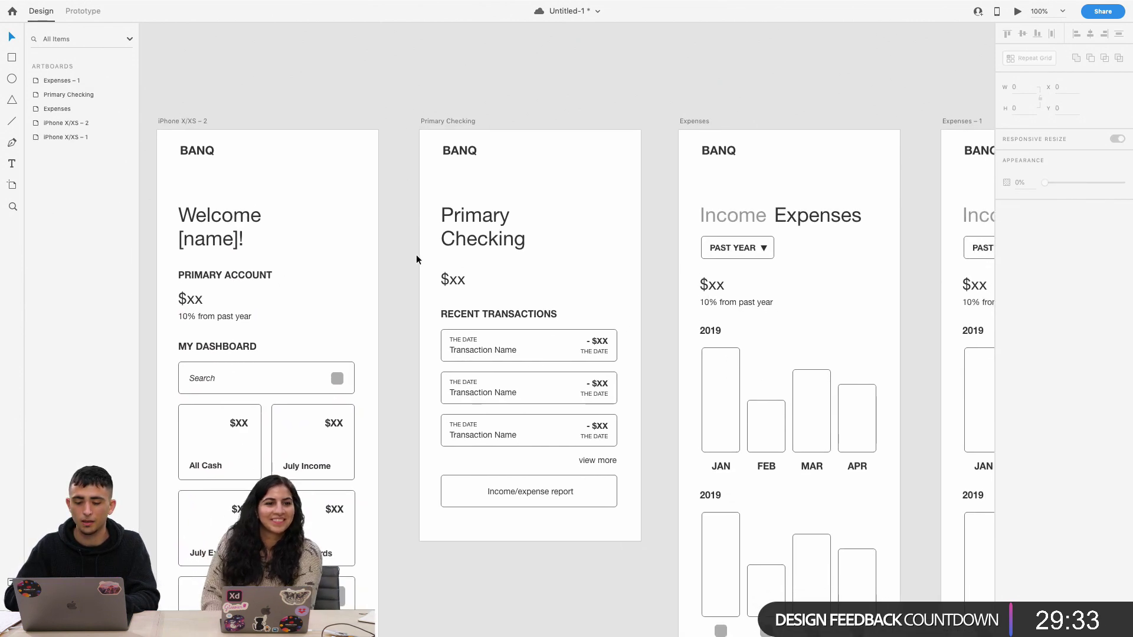
{"action": "scroll", "coordinate": [416, 259], "scroll_direction": "down", "scroll_amount": 3}
{"action": "scroll", "coordinate": [416, 259], "scroll_direction": "right", "scroll_amount": 7}
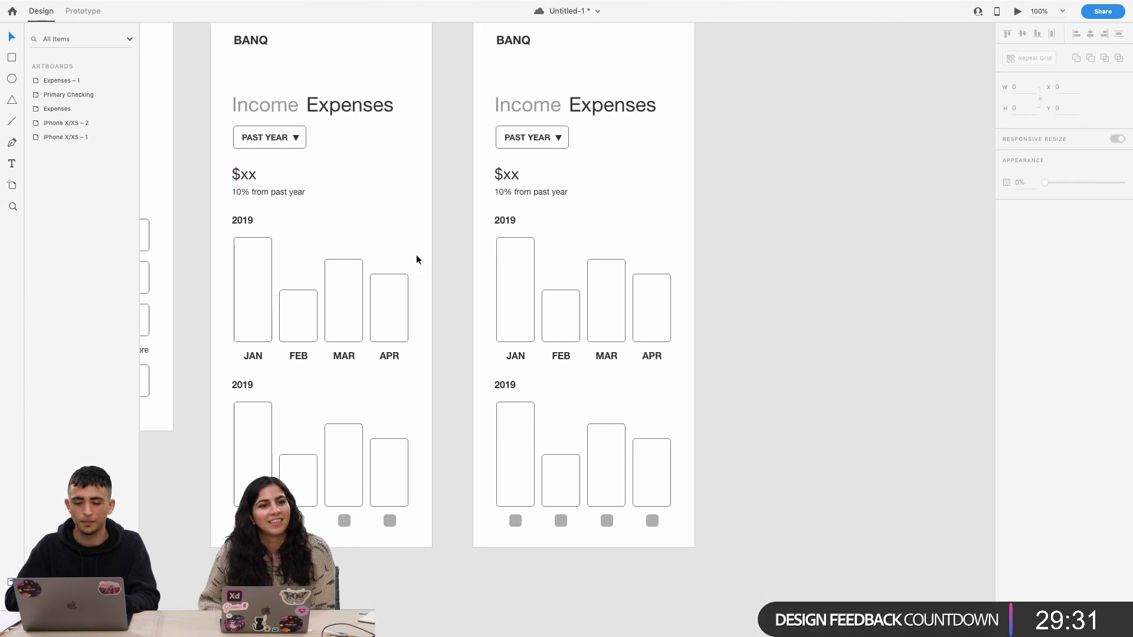
{"action": "scroll", "coordinate": [416, 258], "scroll_direction": "up", "scroll_amount": 5}
{"action": "scroll", "coordinate": [417, 260], "scroll_direction": "down", "scroll_amount": 8}
{"action": "scroll", "coordinate": [416, 259], "scroll_direction": "left", "scroll_amount": 10}
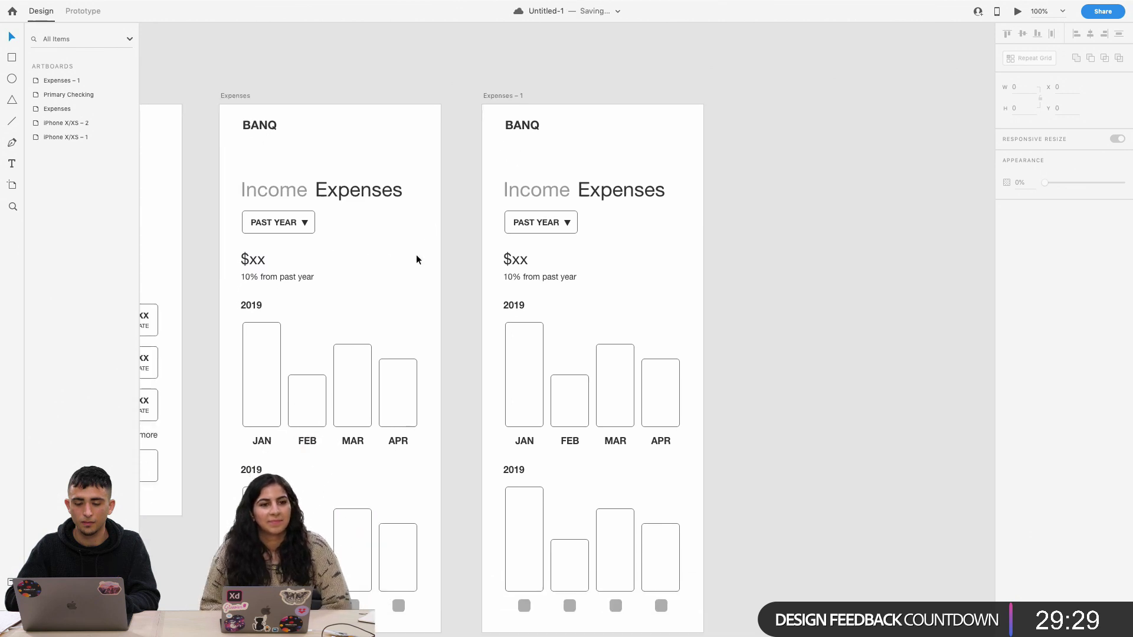
{"action": "scroll", "coordinate": [416, 258], "scroll_direction": "up", "scroll_amount": 4}
{"action": "scroll", "coordinate": [416, 258], "scroll_direction": "right", "scroll_amount": 4}
{"action": "scroll", "coordinate": [416, 258], "scroll_direction": "left", "scroll_amount": 12}
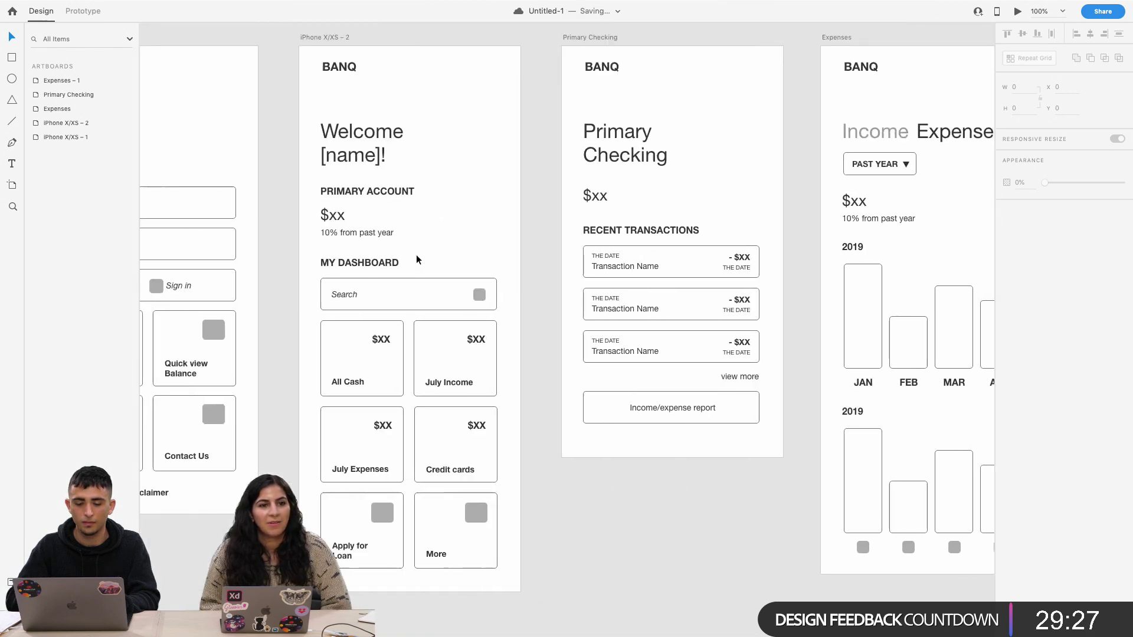
{"action": "scroll", "coordinate": [462, 295], "scroll_direction": "right", "scroll_amount": 10}
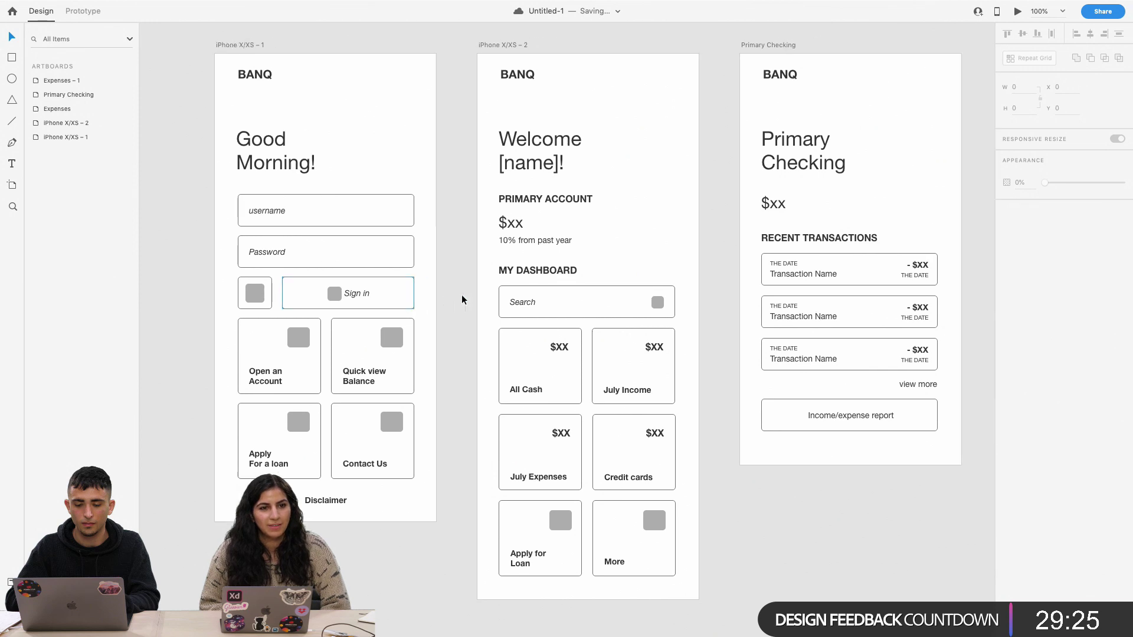
{"action": "scroll", "coordinate": [464, 300], "scroll_direction": "right", "scroll_amount": 10}
{"action": "scroll", "coordinate": [464, 299], "scroll_direction": "up", "scroll_amount": 2}
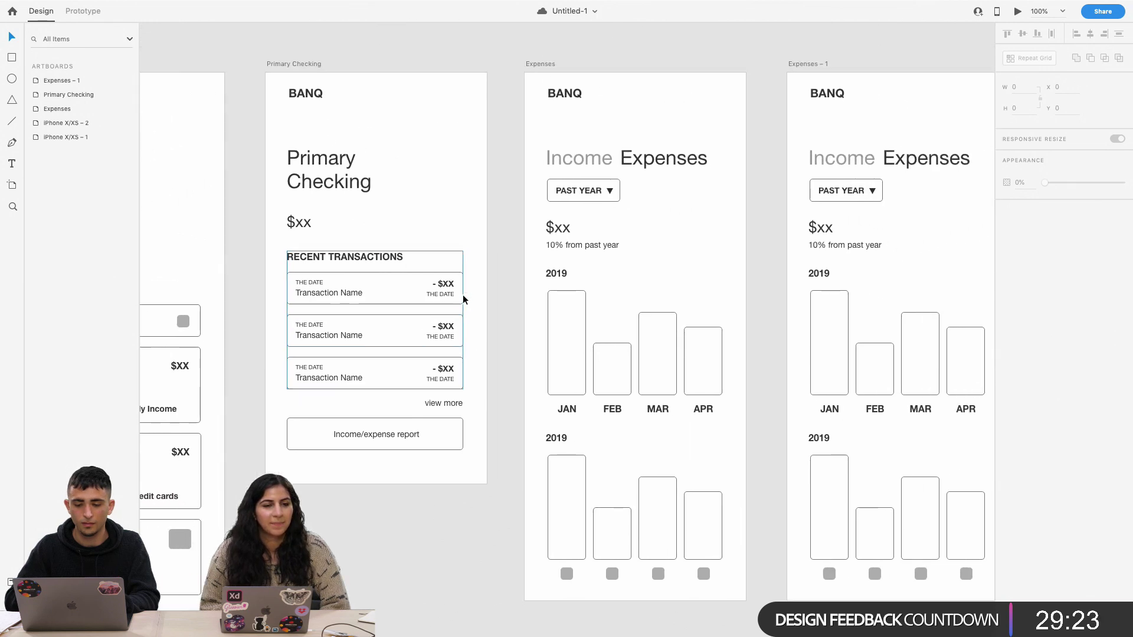
{"action": "scroll", "coordinate": [462, 299], "scroll_direction": "right", "scroll_amount": 2}
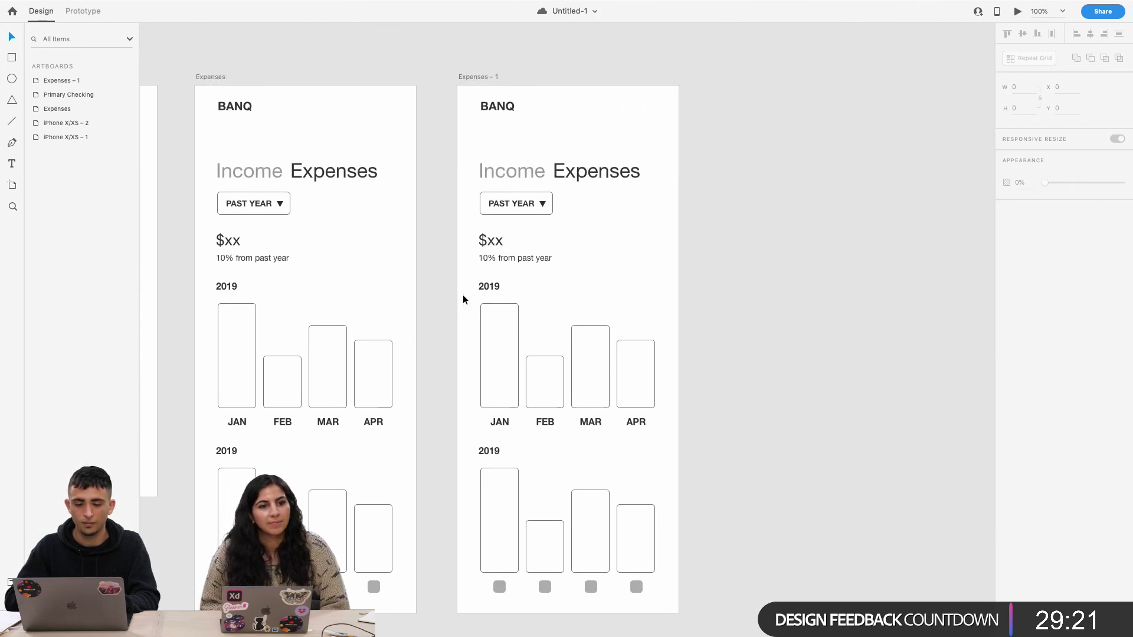
Rename the second chart's 2019 heading on the original Expenses screen to BREAKDOWN
{"action": "scroll", "coordinate": [463, 299], "scroll_direction": "left", "scroll_amount": 3}
{"action": "left_click", "coordinate": [605, 173]}
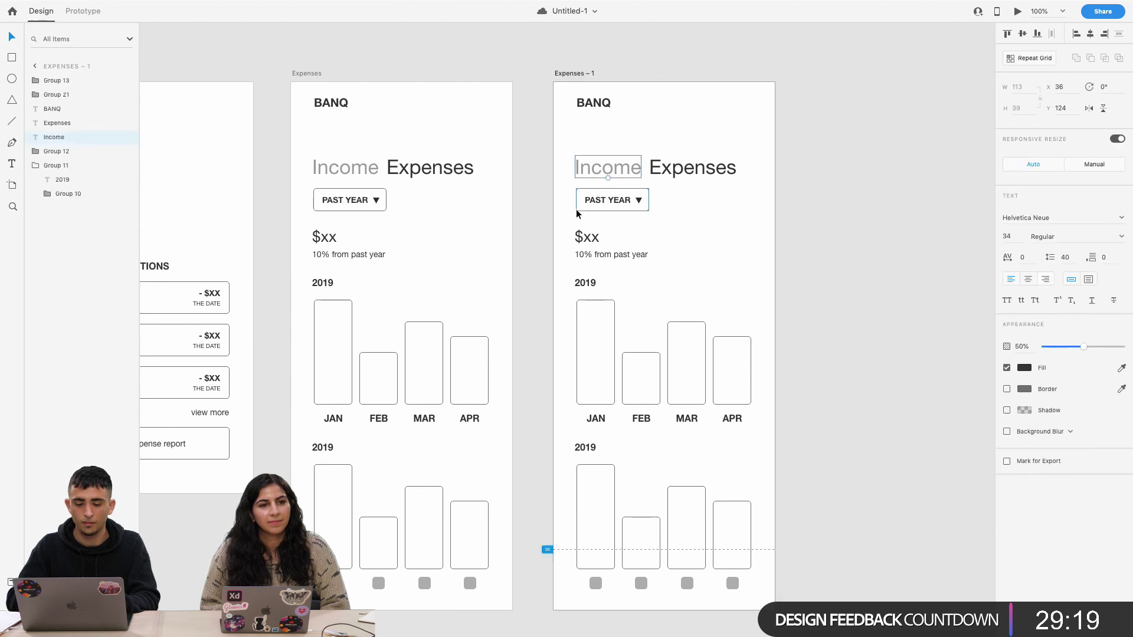
{"action": "left_click", "coordinate": [366, 290]}
{"action": "left_click", "coordinate": [323, 448]}
{"action": "double_click", "coordinate": [323, 447]}
{"action": "type", "text": "BREAKDOWN"}
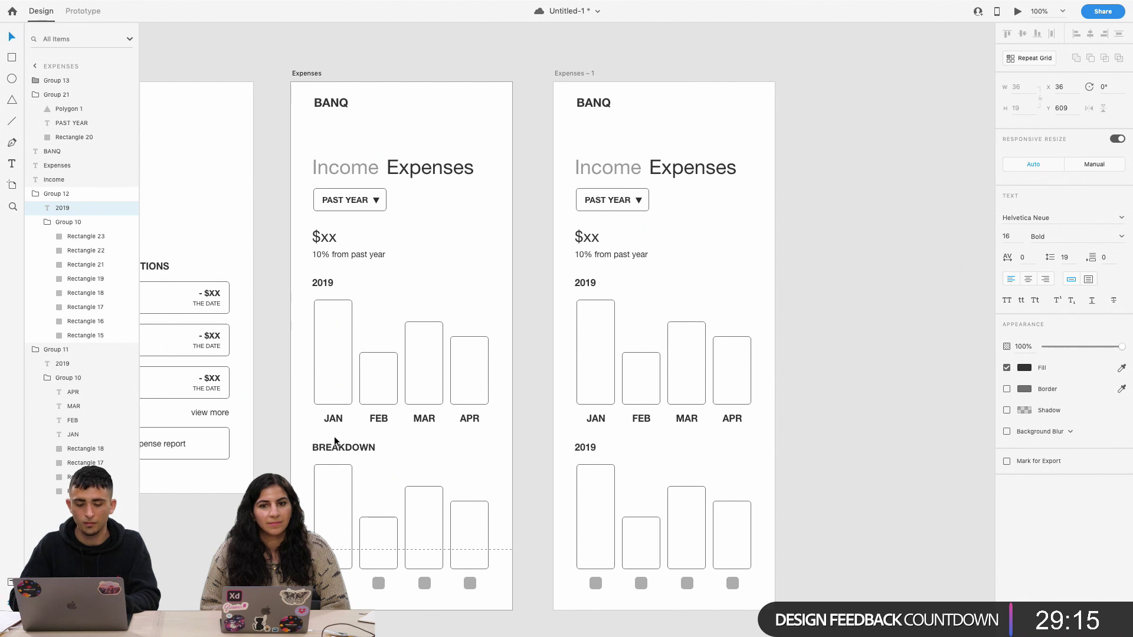
{"action": "key", "text": "Escape"}
Examine the original Expenses screen's total, comparison text and both charts up close, comparing them with the duplicated artboard
{"action": "left_click", "coordinate": [583, 247]}
{"action": "left_click", "coordinate": [579, 301]}
{"action": "double_click", "coordinate": [585, 283]}
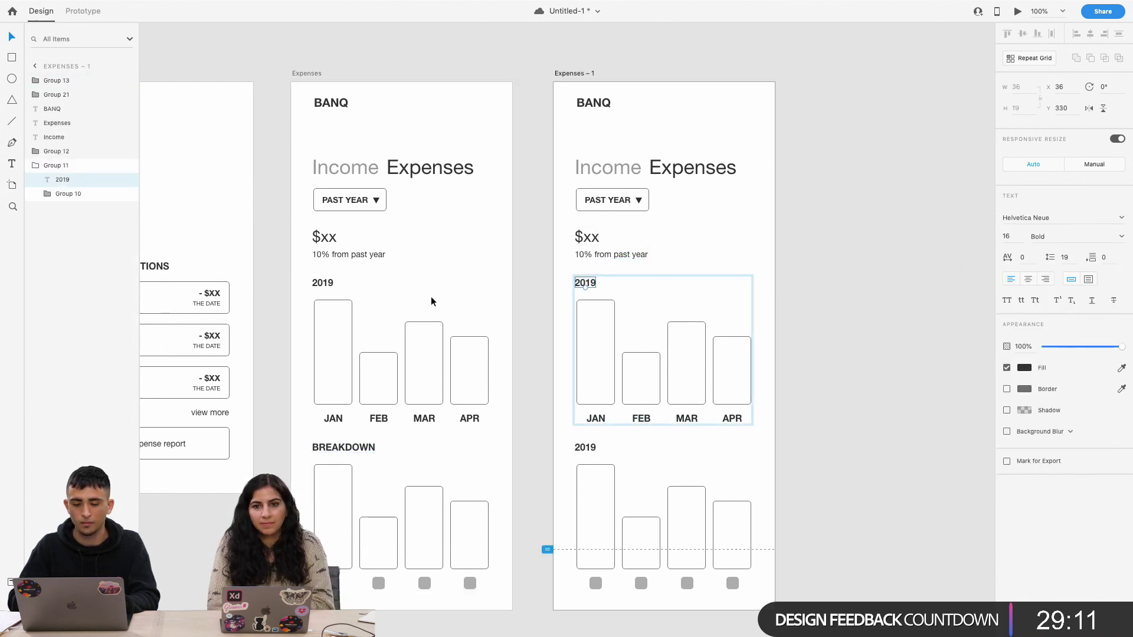
{"action": "double_click", "coordinate": [332, 254]}
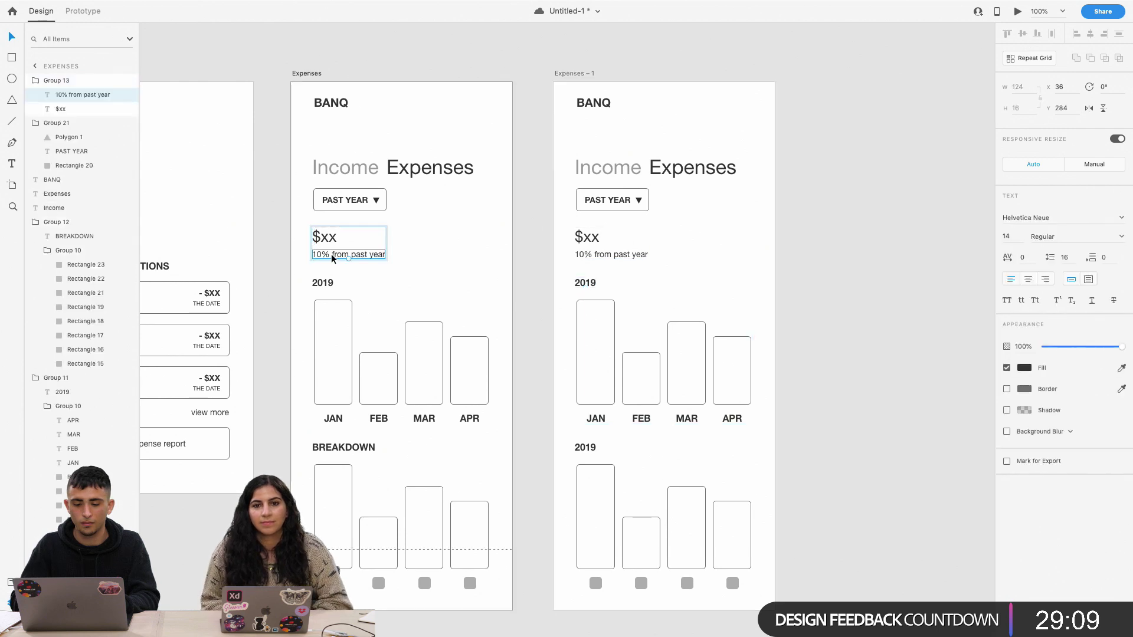
{"action": "scroll", "coordinate": [347, 268], "scroll_direction": "left", "scroll_amount": 5}
{"action": "key", "text": "super+equal"}
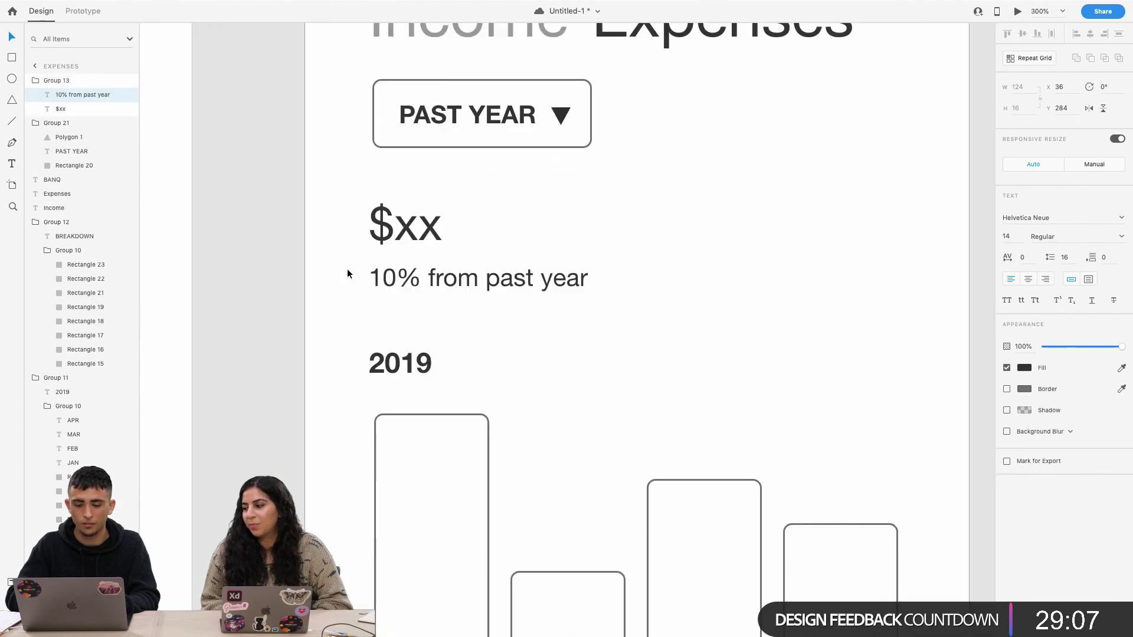
{"action": "scroll", "coordinate": [327, 382], "scroll_direction": "up", "scroll_amount": 4}
{"action": "scroll", "coordinate": [327, 381], "scroll_direction": "down", "scroll_amount": 8}
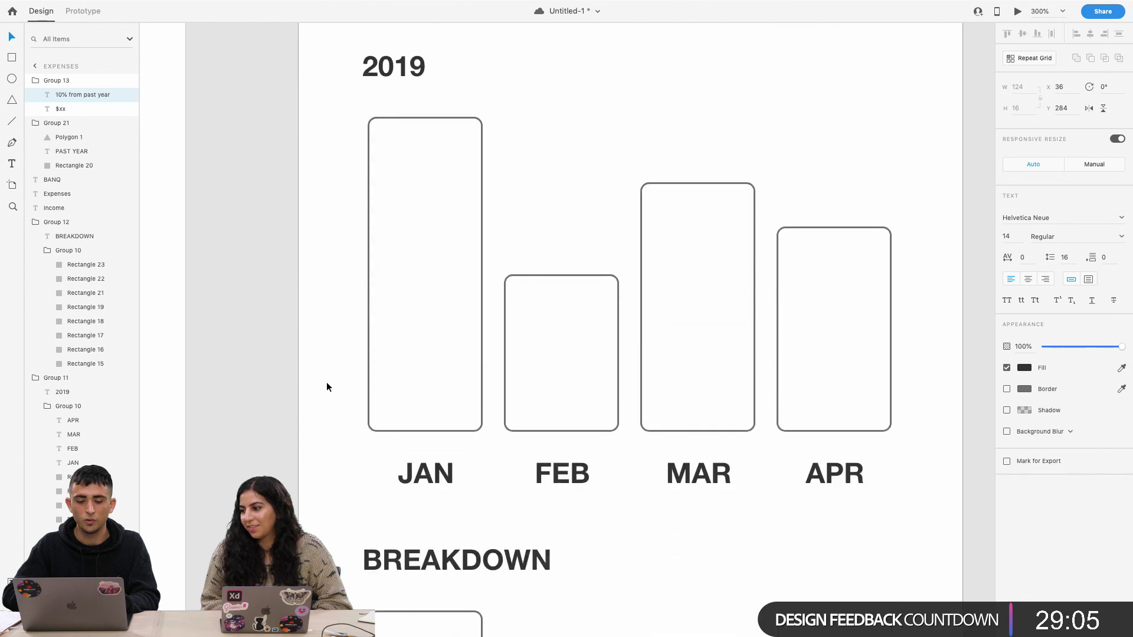
{"action": "scroll", "coordinate": [327, 381], "scroll_direction": "down", "scroll_amount": 7}
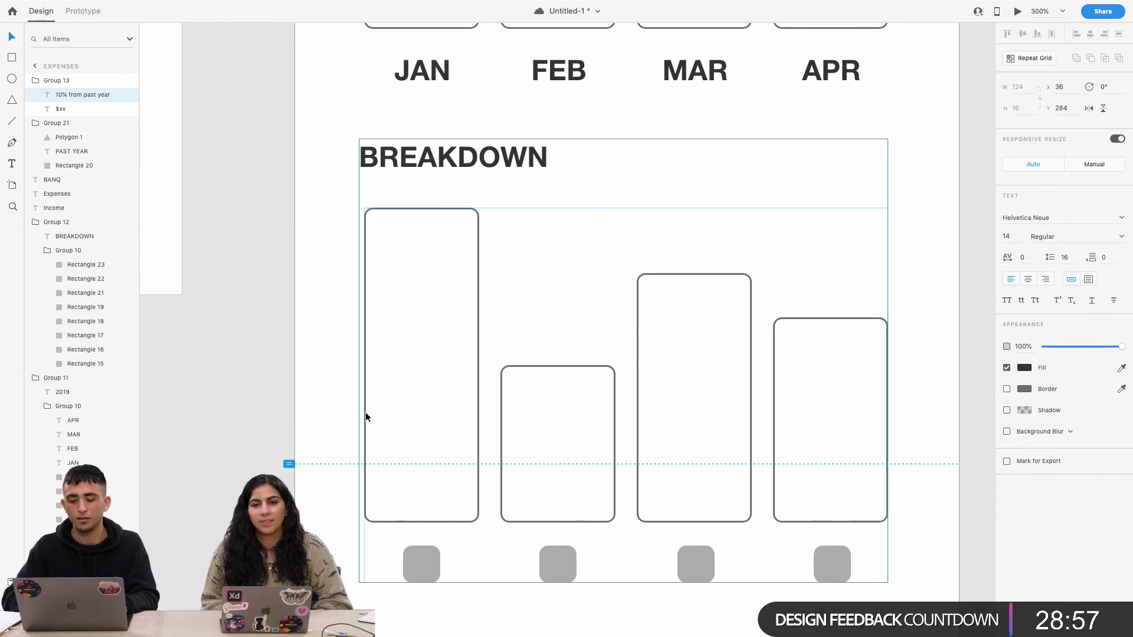
{"action": "key", "text": "super+1"}
{"action": "scroll", "coordinate": [365, 417], "scroll_direction": "right", "scroll_amount": 5}
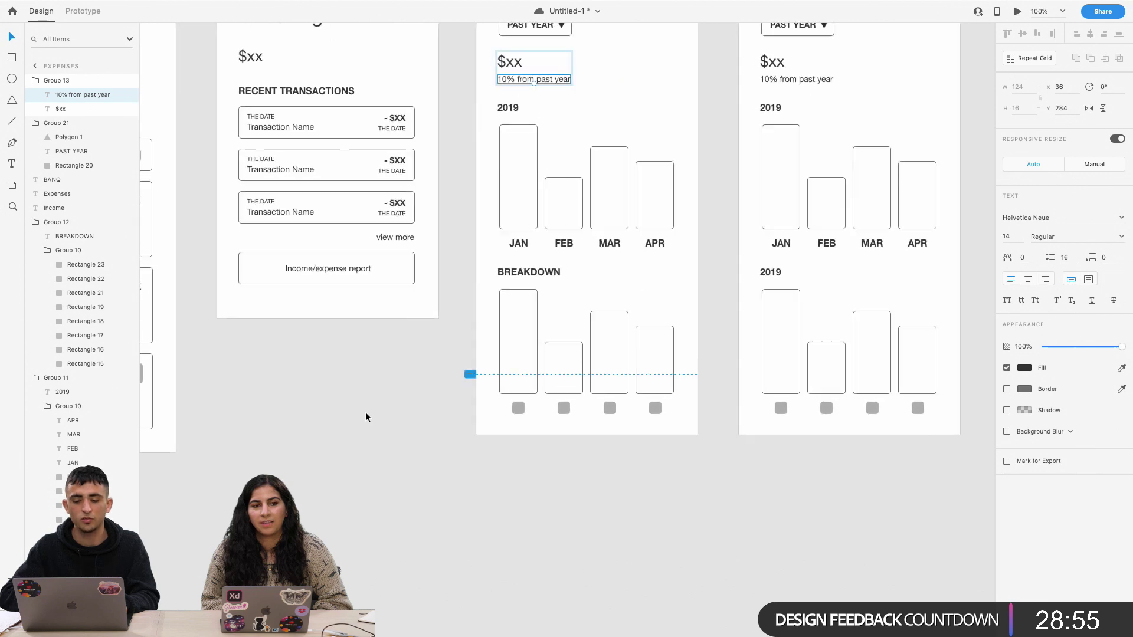
{"action": "scroll", "coordinate": [366, 411], "scroll_direction": "right", "scroll_amount": 5}
{"action": "scroll", "coordinate": [366, 412], "scroll_direction": "up", "scroll_amount": 4}
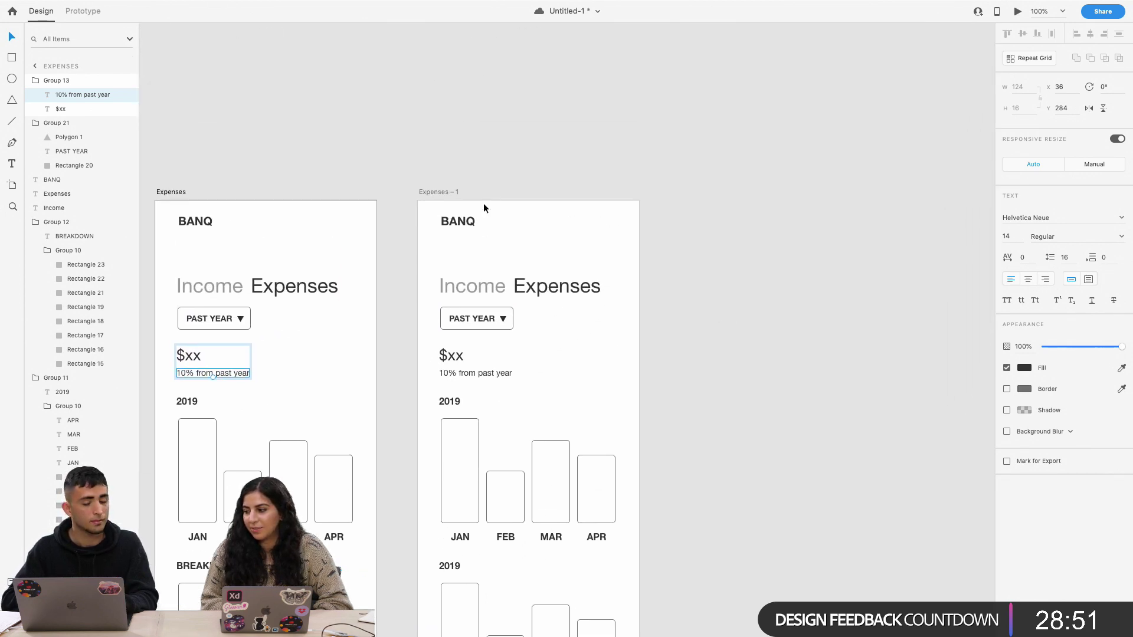
Duplicate the last bar and its grey square in the BREAKDOWN chart as a fifth column running past the artboard's edge
{"action": "scroll", "coordinate": [484, 203], "scroll_direction": "down", "scroll_amount": 2}
{"action": "left_click", "coordinate": [480, 161]}
{"action": "left_click", "coordinate": [240, 506]}
{"action": "double_click", "coordinate": [241, 506]}
{"action": "scroll", "coordinate": [241, 507], "scroll_direction": "up", "scroll_amount": 1}
{"action": "scroll", "coordinate": [241, 507], "scroll_direction": "right", "scroll_amount": 1}
{"action": "scroll", "coordinate": [241, 506], "scroll_direction": "left", "scroll_amount": 4}
{"action": "scroll", "coordinate": [241, 507], "scroll_direction": "down", "scroll_amount": 1}
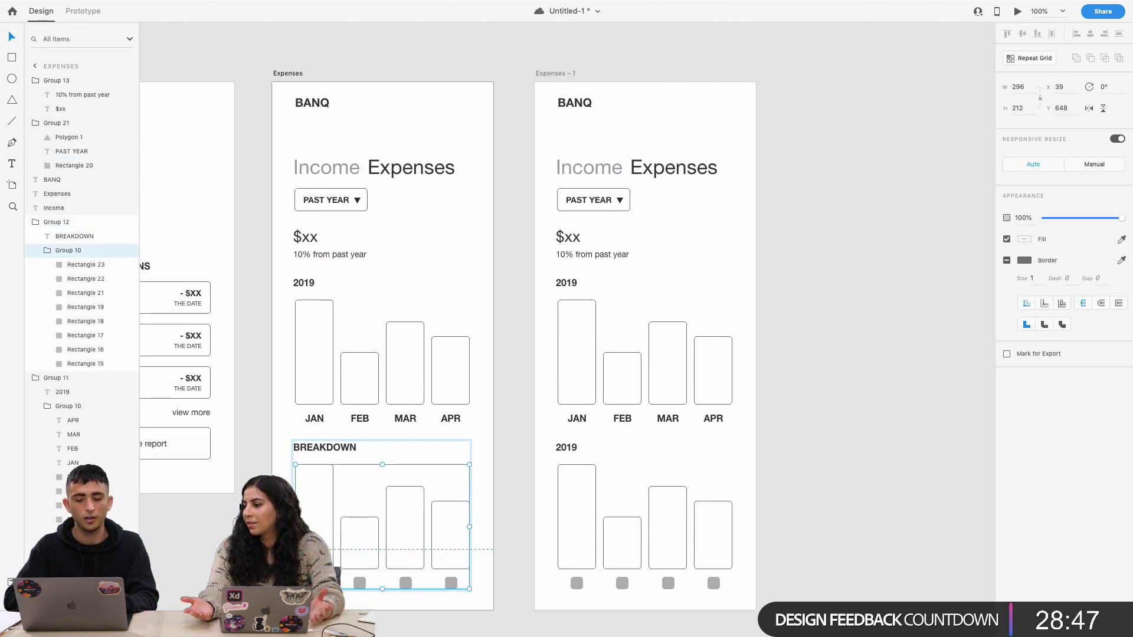
{"action": "left_click", "coordinate": [438, 527]}
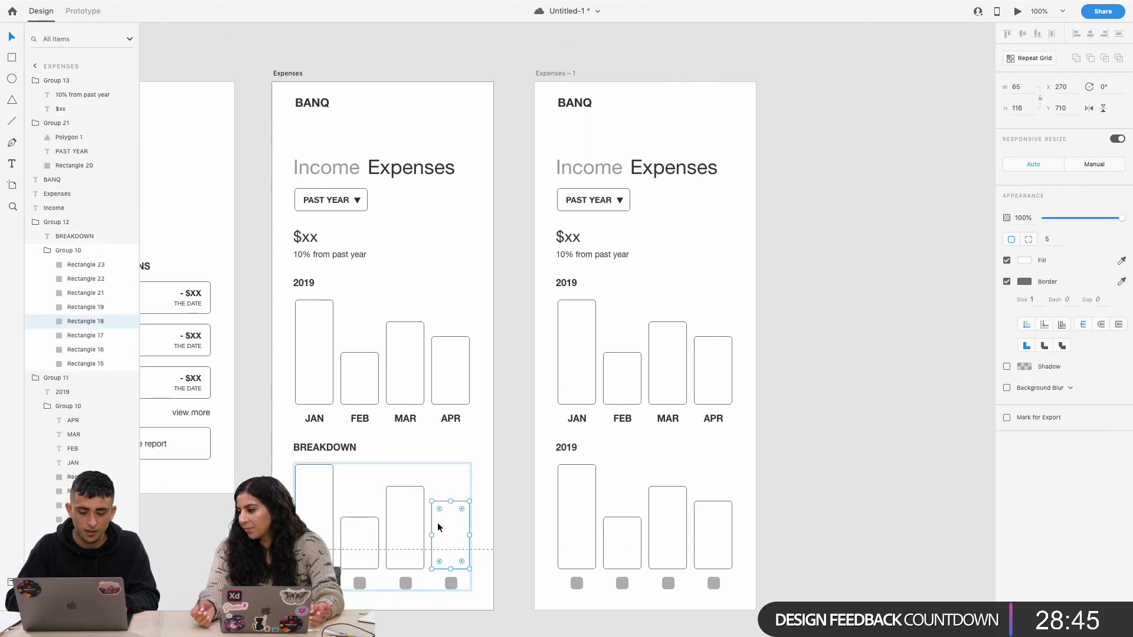
{"action": "left_click", "coordinate": [453, 577], "text": "shift"}
{"action": "key", "text": "ctrl+d"}
{"action": "left_click_drag", "start_coordinate": [434, 531], "coordinate": [479, 530]}
Duplicate the APR bar and label in the Expenses screen's 2019 chart as a fifth column running past the artboard's edge
{"action": "left_click", "coordinate": [445, 367]}
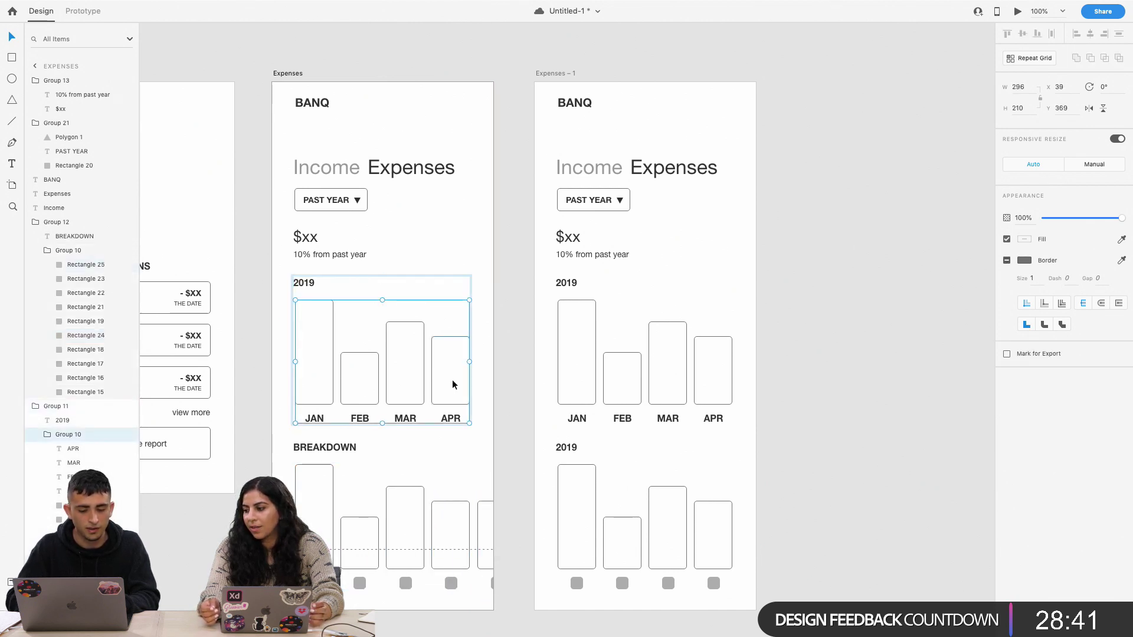
{"action": "double_click", "coordinate": [452, 385]}
{"action": "left_click", "coordinate": [450, 417], "text": "shift"}
{"action": "key", "text": "ctrl+d"}
{"action": "left_click_drag", "start_coordinate": [456, 400], "coordinate": [494, 405]}
{"action": "left_click", "coordinate": [512, 287]}
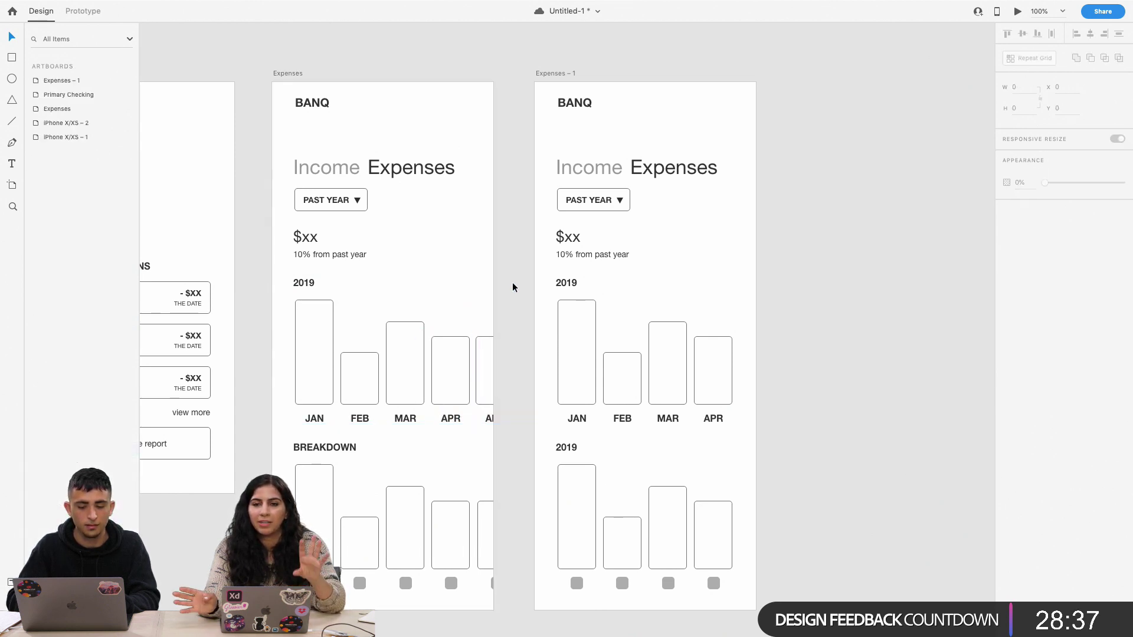
Make the fifth bar of the 2019 chart slightly taller by raising its upper edge
{"action": "scroll", "coordinate": [513, 288], "scroll_direction": "down", "scroll_amount": 2}
{"action": "scroll", "coordinate": [513, 288], "scroll_direction": "left", "scroll_amount": 1}
{"action": "left_click", "coordinate": [519, 295]}
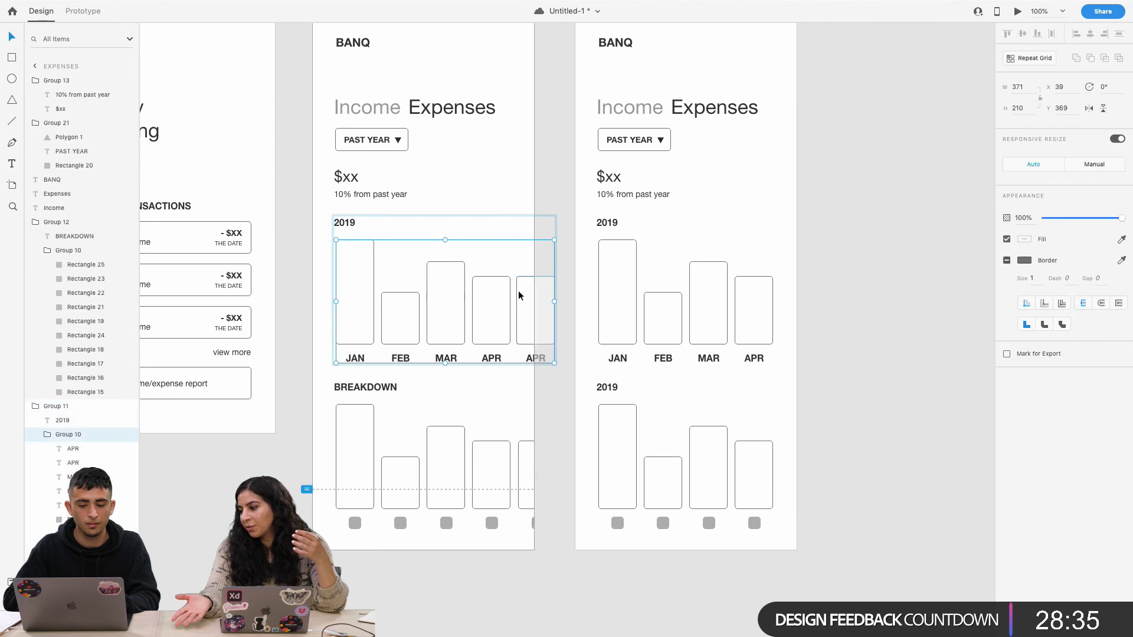
{"action": "double_click", "coordinate": [519, 295]}
{"action": "left_click_drag", "start_coordinate": [534, 277], "coordinate": [535, 266]}
Make the second bar of the Expenses screen's BREAKDOWN chart taller than the third by raising its upper edge
{"action": "left_click", "coordinate": [405, 461]}
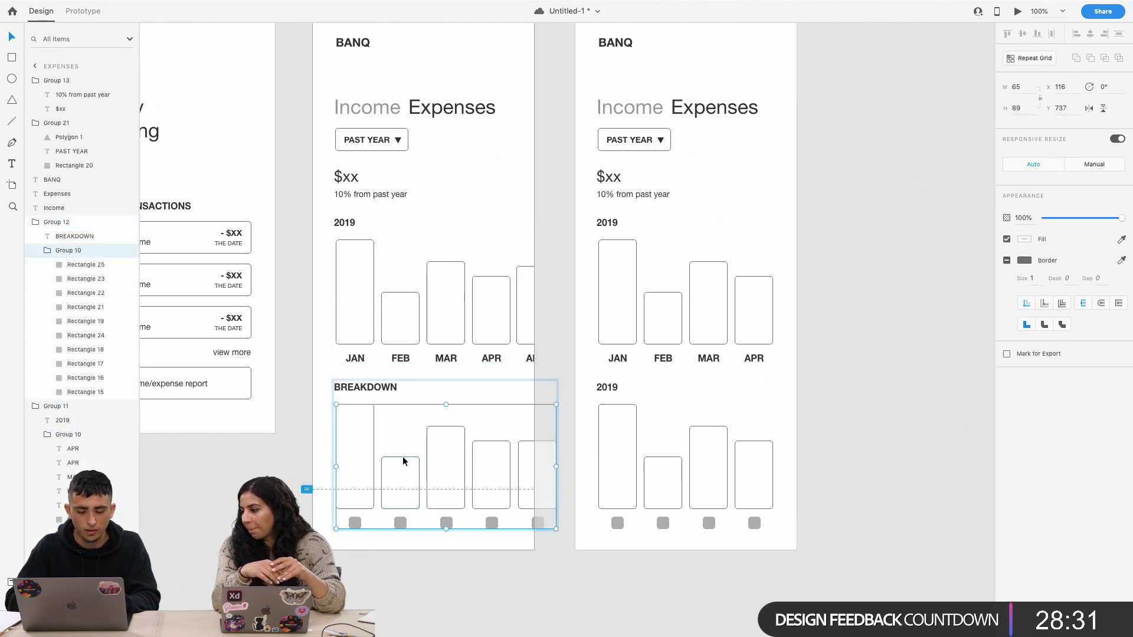
{"action": "double_click", "coordinate": [404, 462]}
{"action": "left_click_drag", "start_coordinate": [401, 456], "coordinate": [401, 421]}
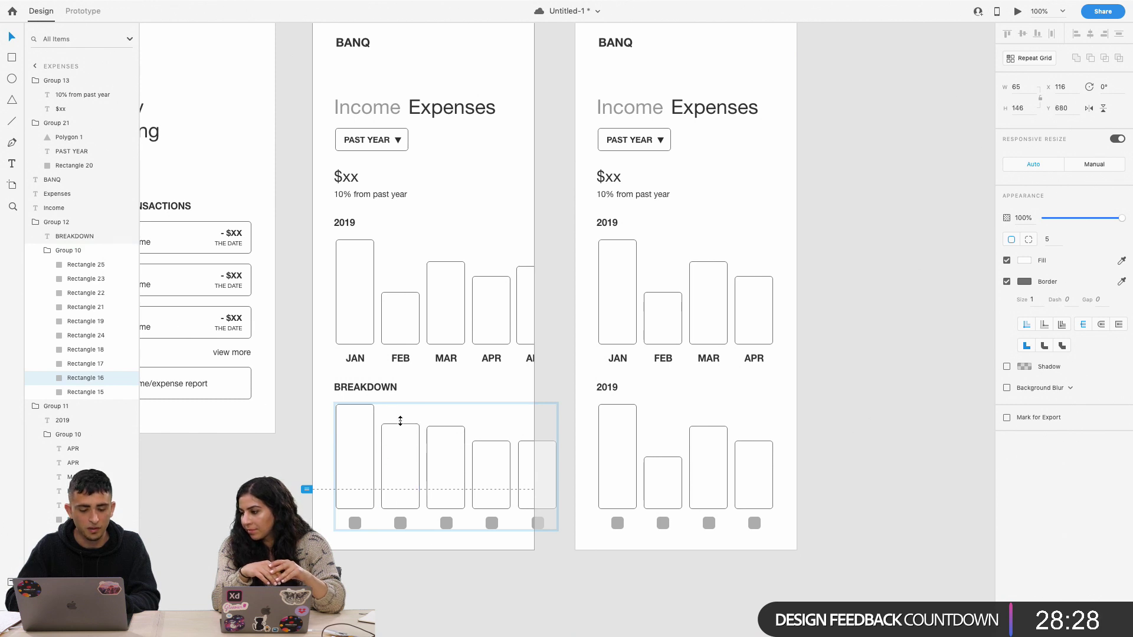
{"action": "left_click", "coordinate": [446, 434]}
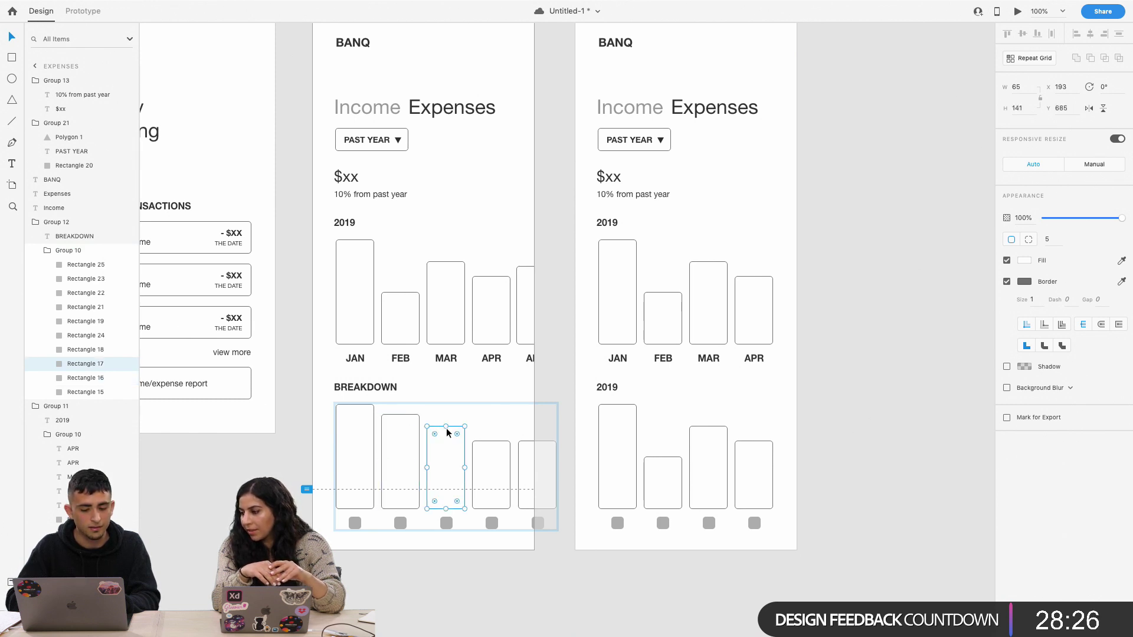
{"action": "left_click", "coordinate": [491, 448]}
{"action": "left_click", "coordinate": [528, 449]}
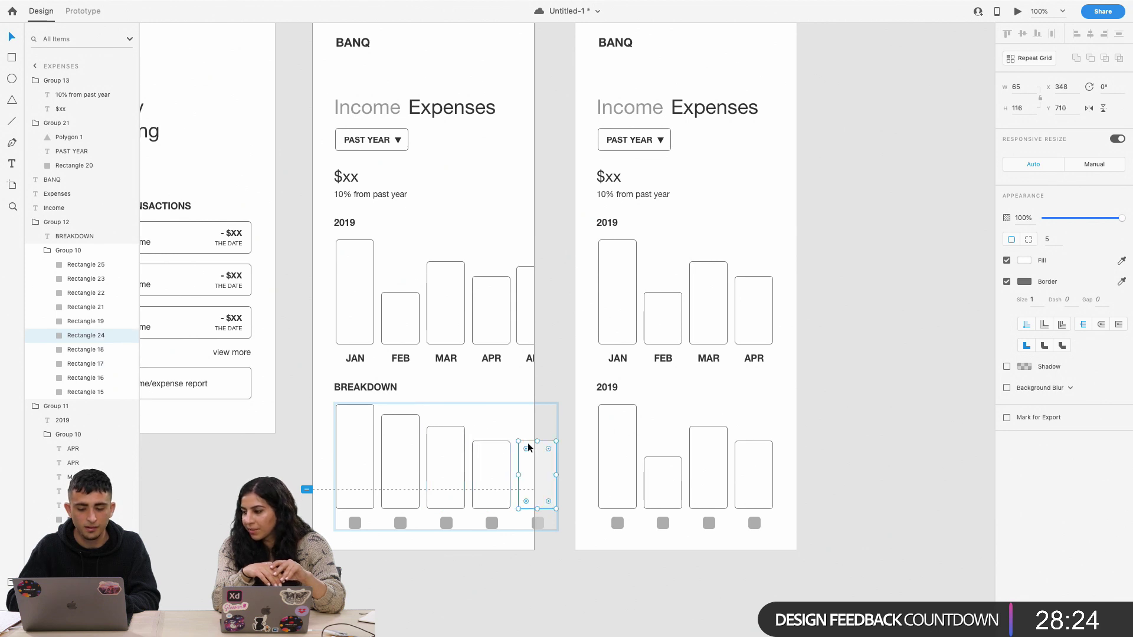
{"action": "left_click", "coordinate": [555, 392]}
{"action": "left_click", "coordinate": [528, 357]}
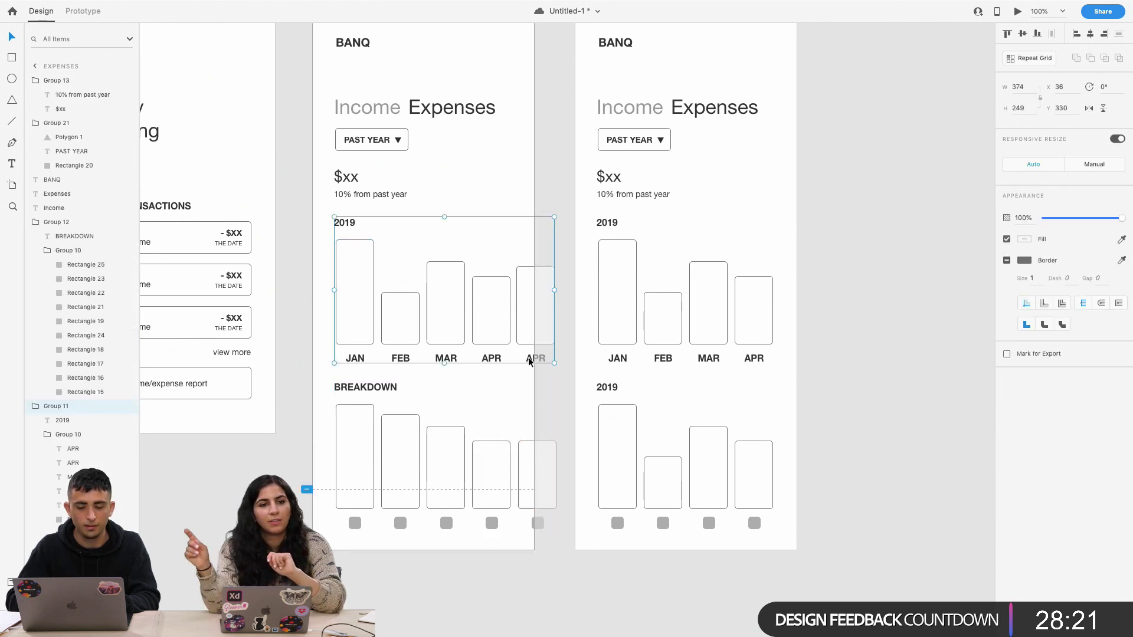
{"action": "left_click", "coordinate": [558, 185]}
Duplicate the APR bar and label in the duplicated screen's upper 2019 chart as a fifth column at X 347, running past the artboard's edge
{"action": "scroll", "coordinate": [557, 185], "scroll_direction": "right", "scroll_amount": 5}
{"action": "scroll", "coordinate": [557, 184], "scroll_direction": "down", "scroll_amount": 2}
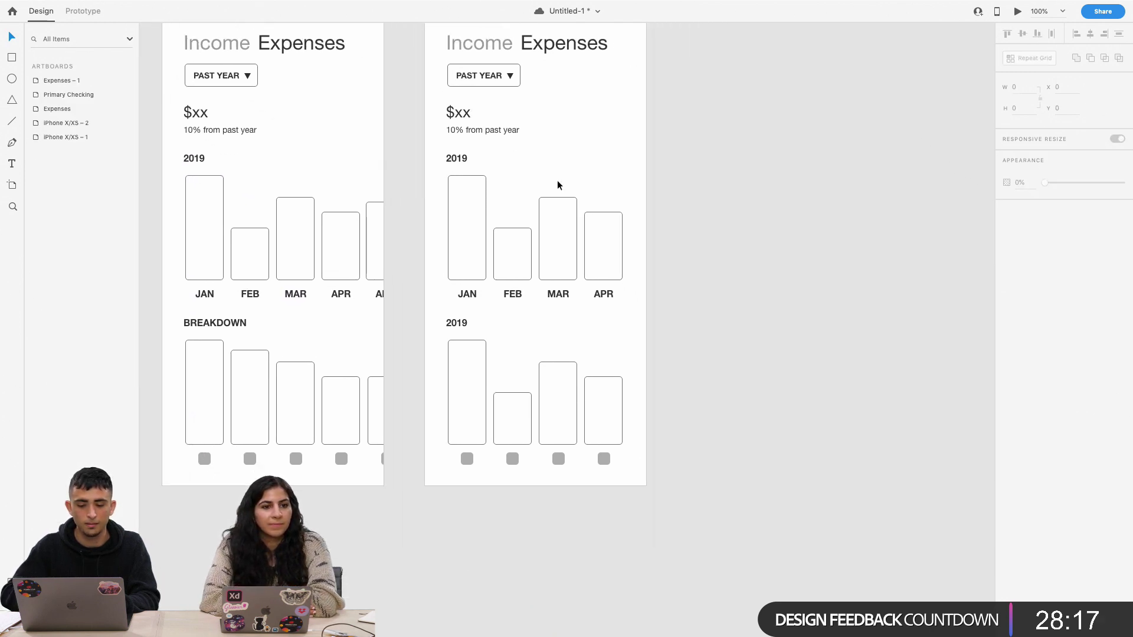
{"action": "scroll", "coordinate": [558, 183], "scroll_direction": "up", "scroll_amount": 3}
{"action": "scroll", "coordinate": [513, 283], "scroll_direction": "down", "scroll_amount": 2}
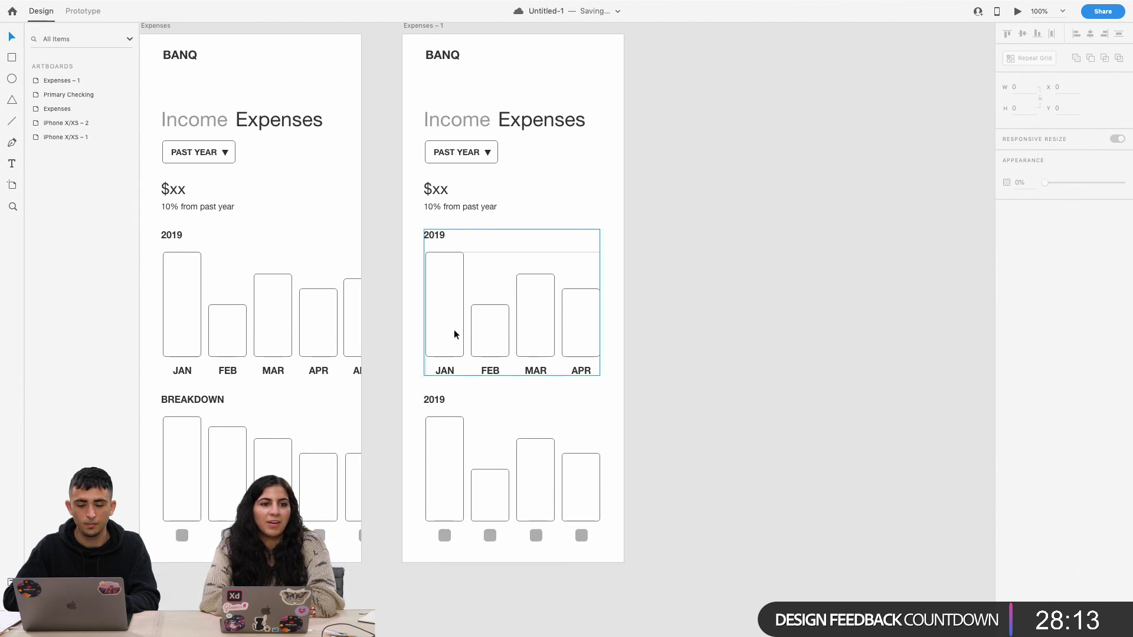
{"action": "double_click", "coordinate": [562, 318]}
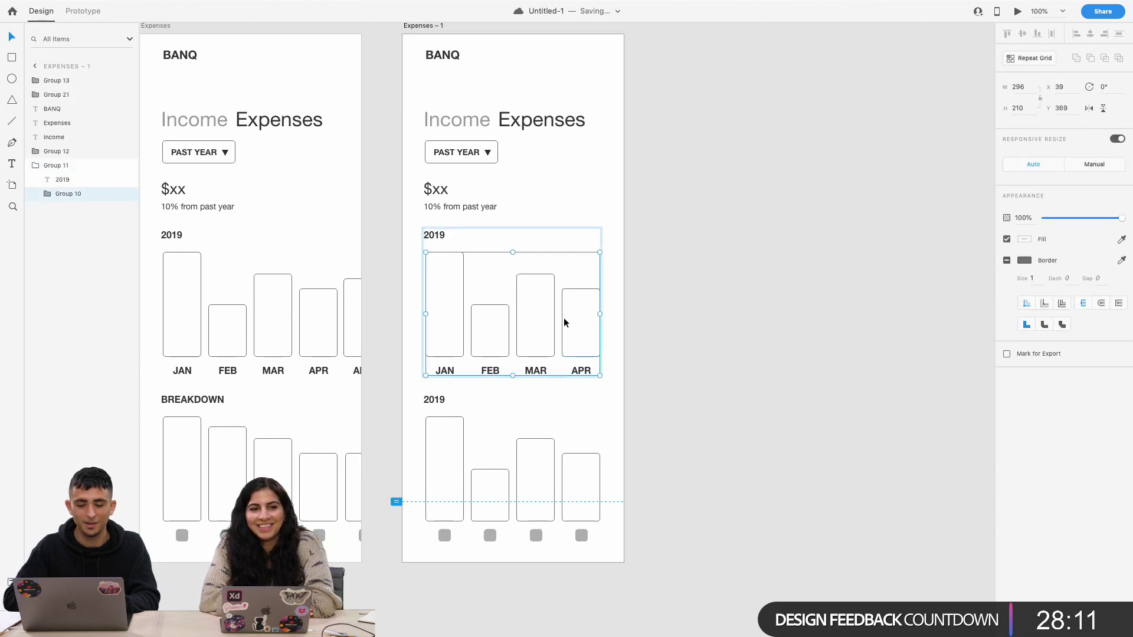
{"action": "double_click", "coordinate": [564, 319]}
{"action": "left_click", "coordinate": [582, 370], "text": "shift"}
{"action": "left_click_drag", "start_coordinate": [578, 332], "coordinate": [617, 357]}
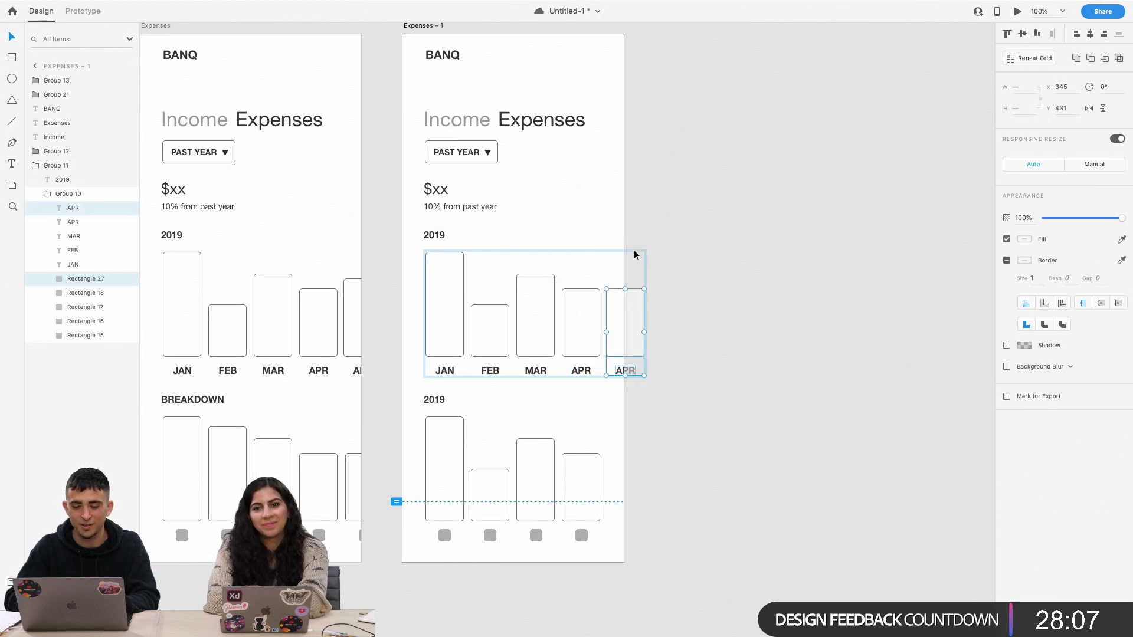
{"action": "key", "text": "Right"}
{"action": "key", "text": "Right"}
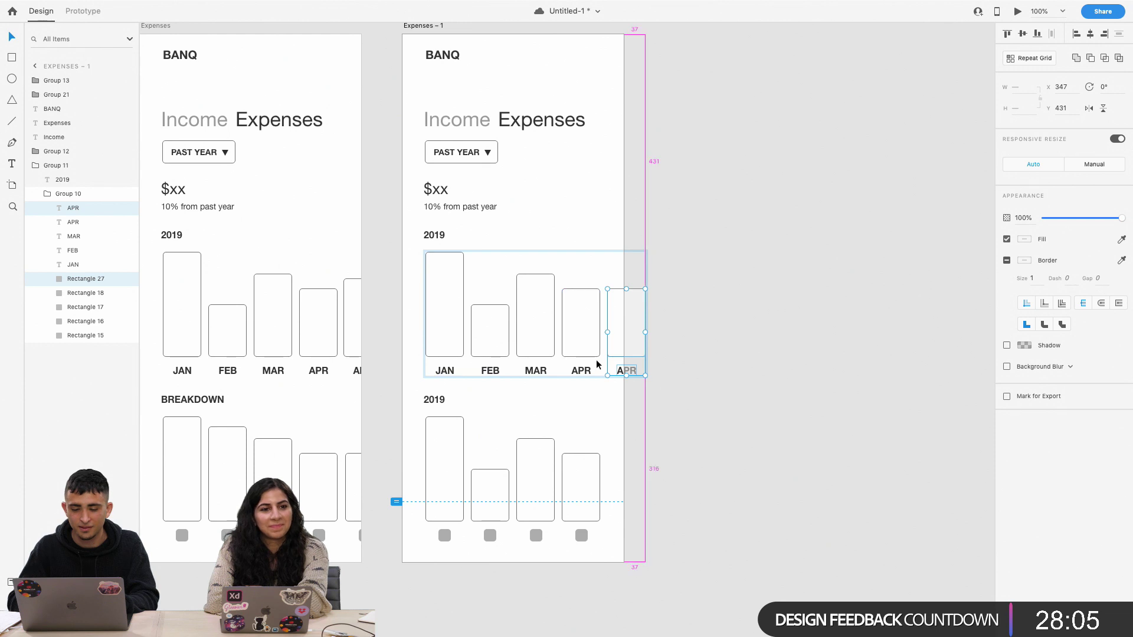
Change the fifth column's label in the duplicated screen's upper chart to MAY
{"action": "left_click", "coordinate": [620, 348]}
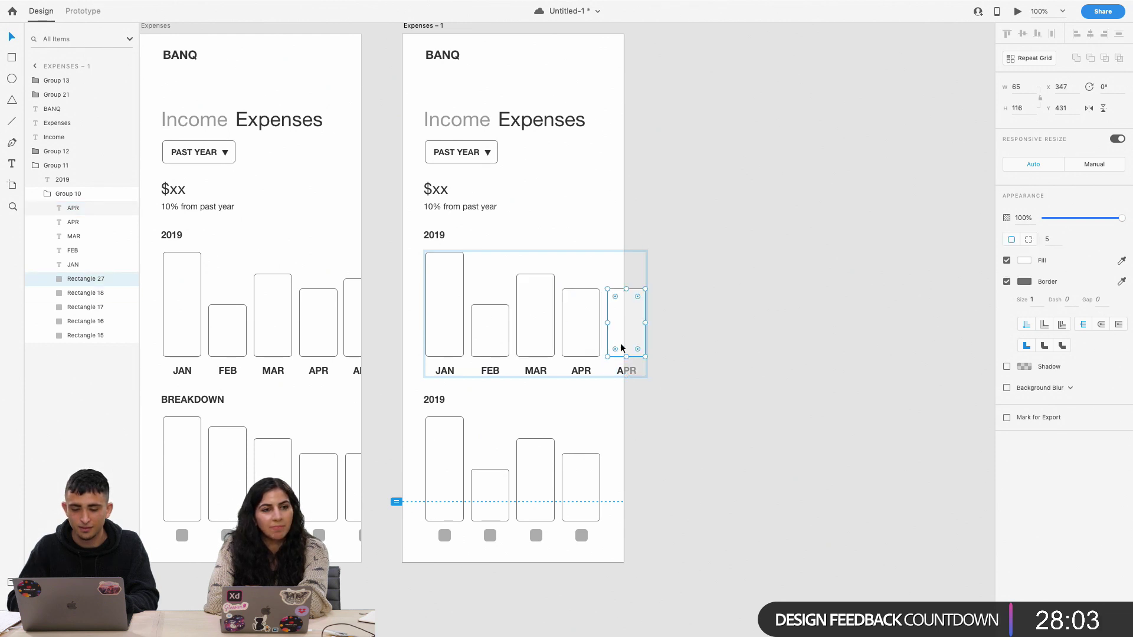
{"action": "left_click", "coordinate": [620, 372]}
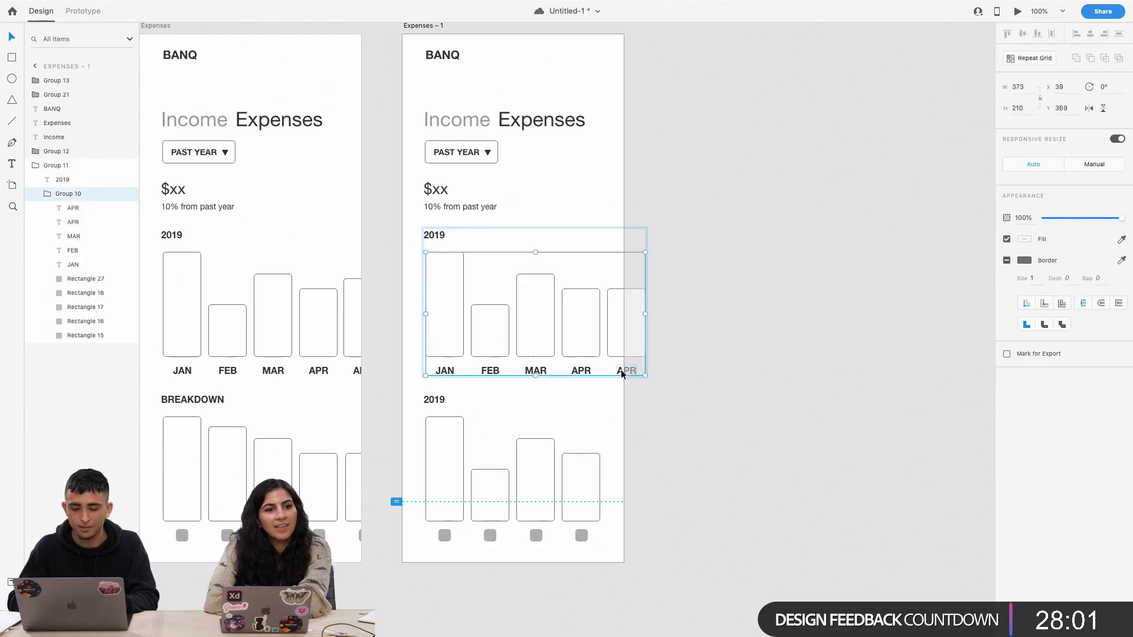
{"action": "double_click", "coordinate": [621, 372]}
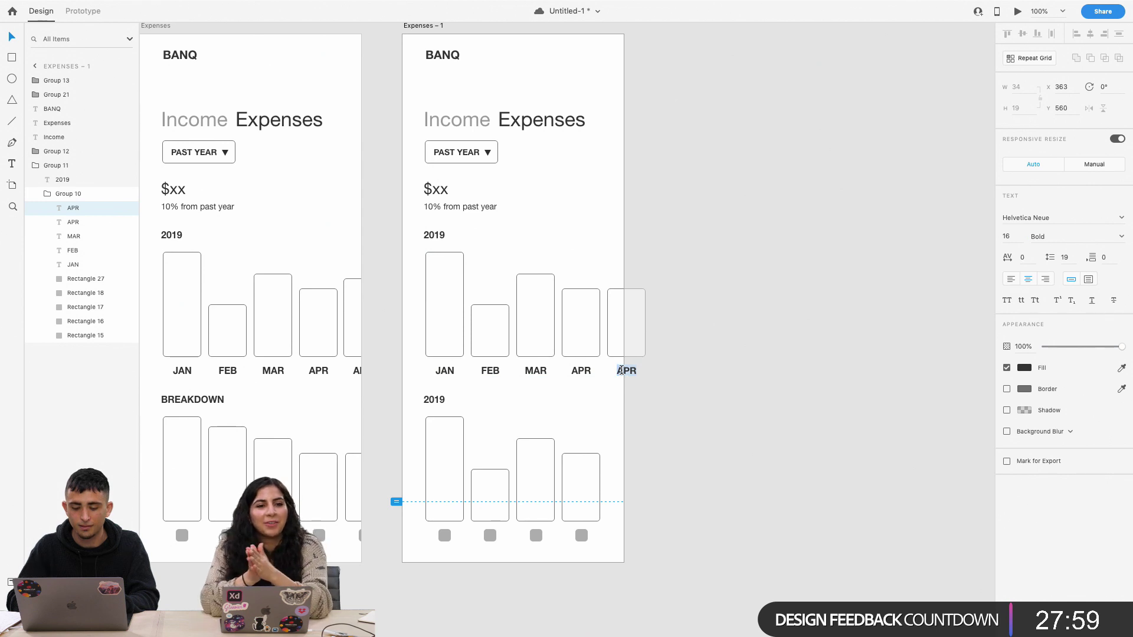
{"action": "type", "text": "MAY"}
{"action": "key", "text": "Escape"}
{"action": "key", "text": "Escape"}
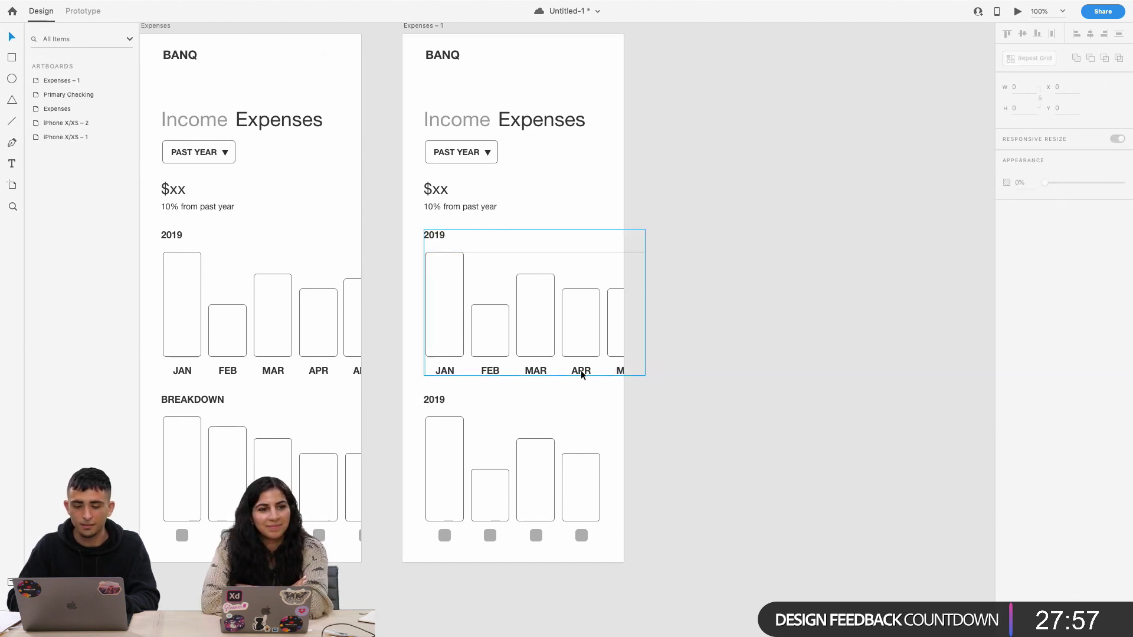
Duplicate the last bar and its grey square in the duplicated screen's lower chart as a fifth column running past the artboard's edge
{"action": "left_click", "coordinate": [583, 476]}
{"action": "double_click", "coordinate": [582, 484]}
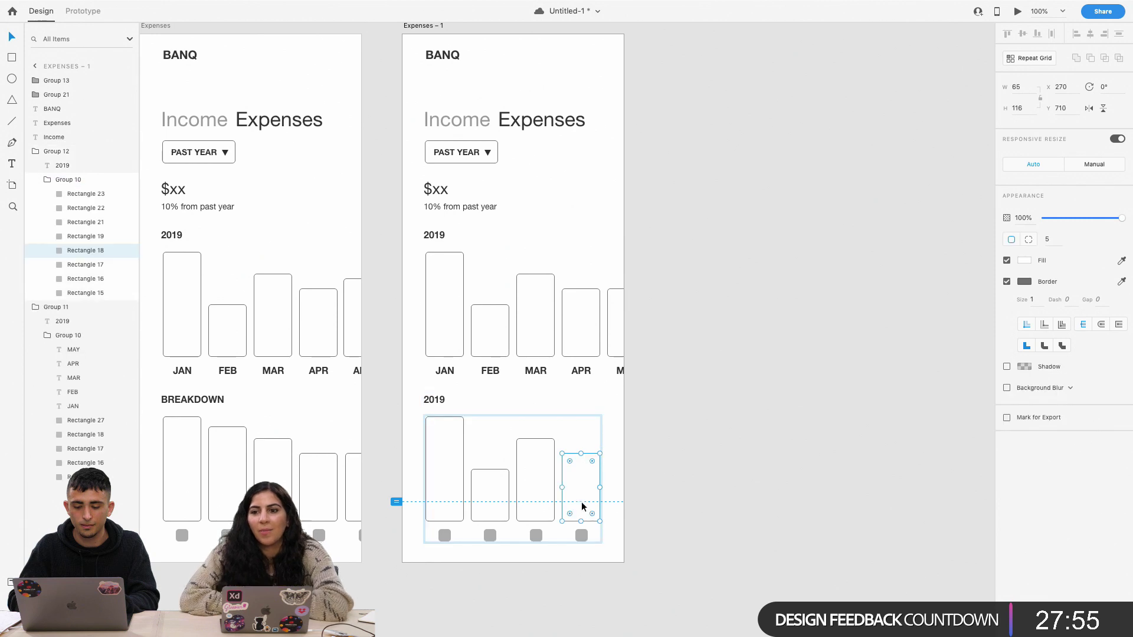
{"action": "left_click", "coordinate": [582, 534], "text": "shift"}
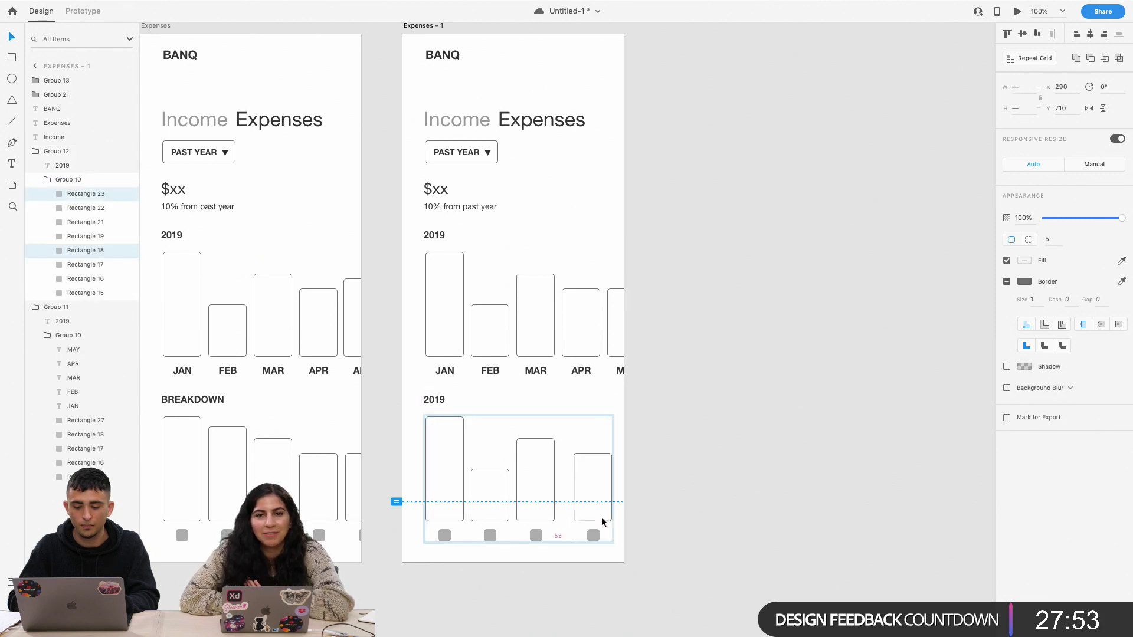
{"action": "key", "text": "super+d"}
{"action": "left_click_drag", "start_coordinate": [576, 524], "coordinate": [621, 519]}
{"action": "left_click", "coordinate": [651, 447]}
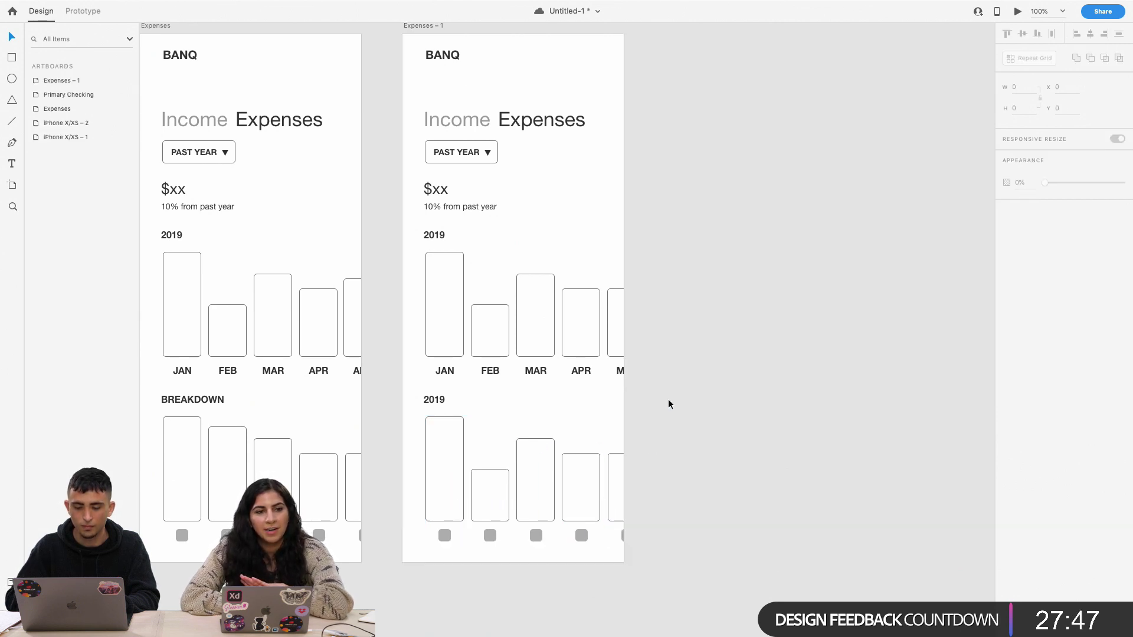
{"action": "scroll", "coordinate": [669, 402], "scroll_direction": "up", "scroll_amount": 3}
{"action": "scroll", "coordinate": [669, 401], "scroll_direction": "left", "scroll_amount": 5}
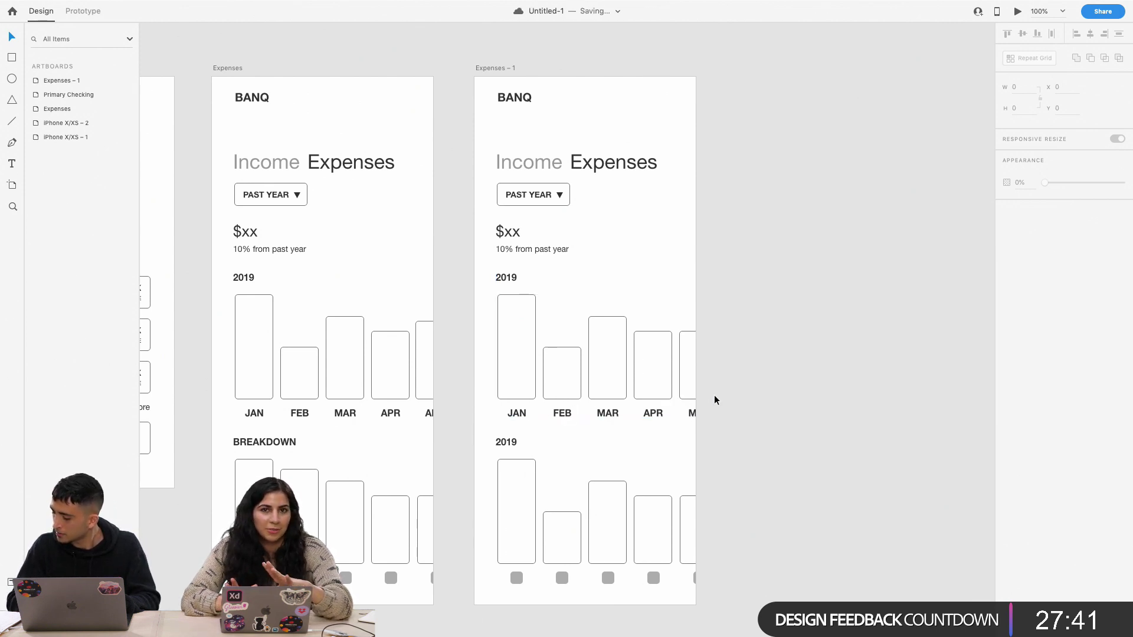
{"action": "double_click", "coordinate": [519, 399]}
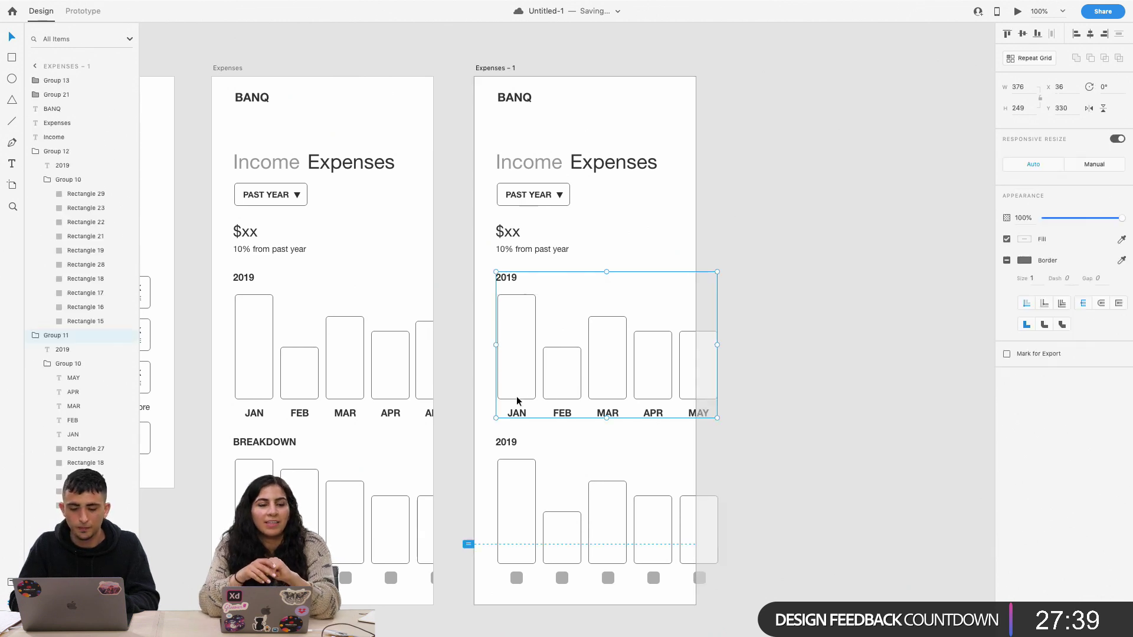
{"action": "scroll", "coordinate": [517, 400], "scroll_direction": "left", "scroll_amount": 5}
{"action": "scroll", "coordinate": [517, 400], "scroll_direction": "up", "scroll_amount": 1}
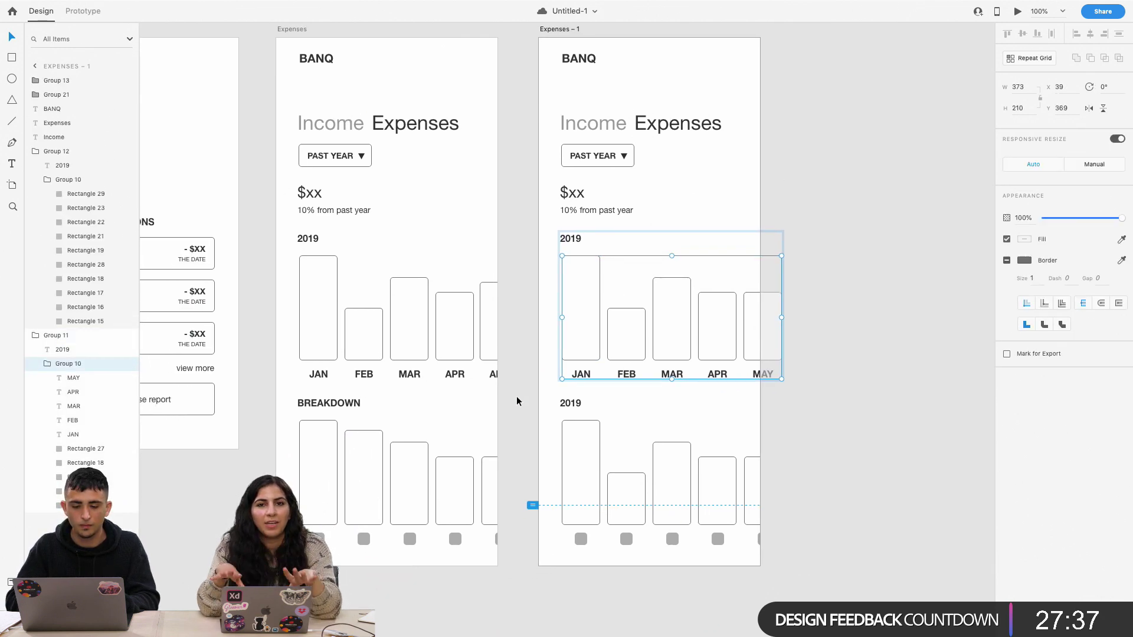
{"action": "scroll", "coordinate": [516, 395], "scroll_direction": "left", "scroll_amount": 3}
{"action": "scroll", "coordinate": [516, 396], "scroll_direction": "down", "scroll_amount": 2}
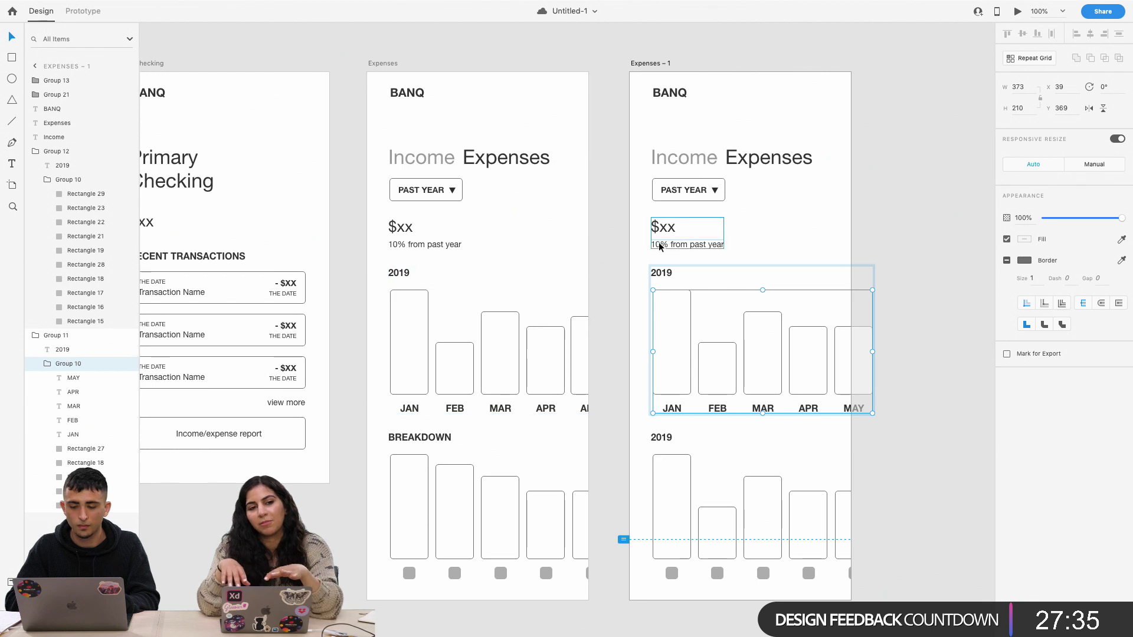
Add a "$XX" text label near the base of the JAN bar in the Expenses artboard's 2019 chart
{"action": "left_click", "coordinate": [424, 368]}
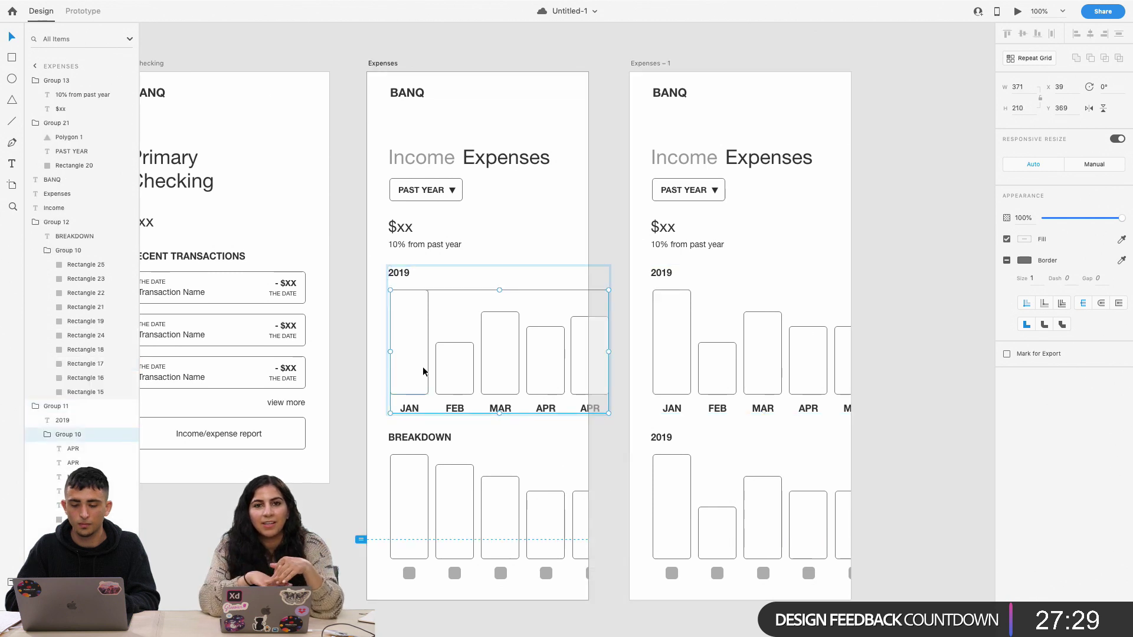
{"action": "double_click", "coordinate": [420, 353]}
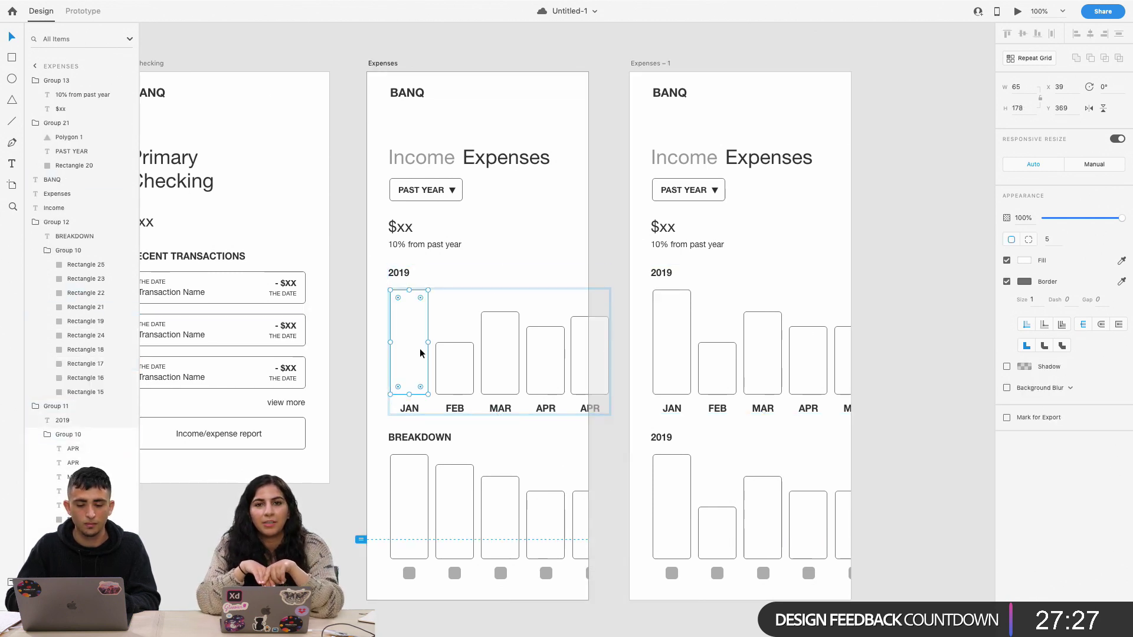
{"action": "left_click", "coordinate": [12, 164]}
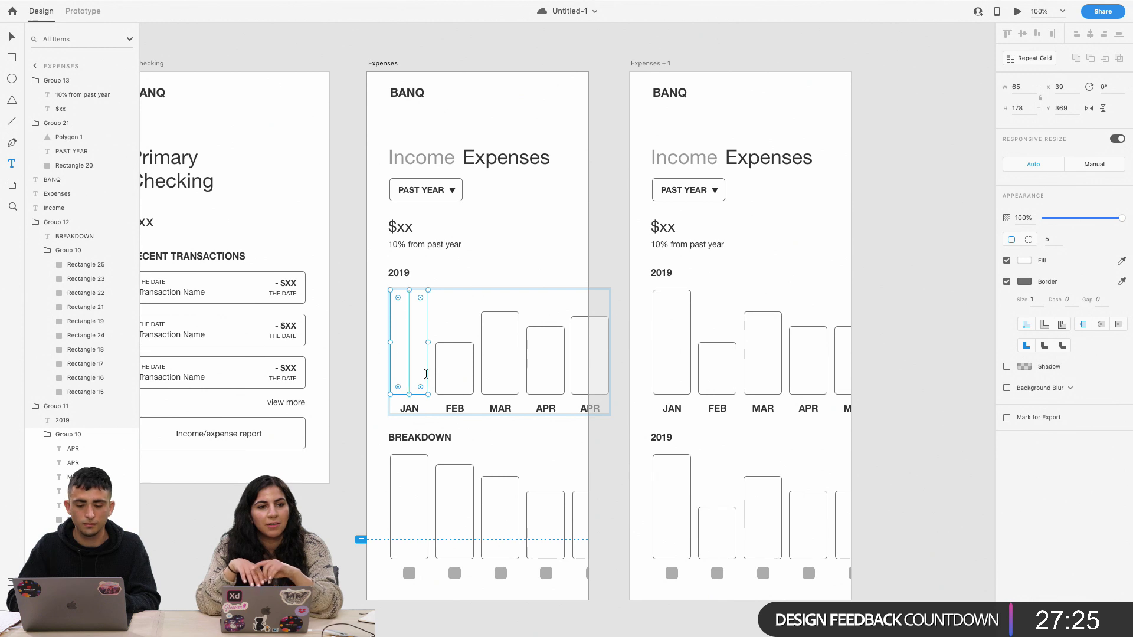
{"action": "left_click", "coordinate": [409, 374]}
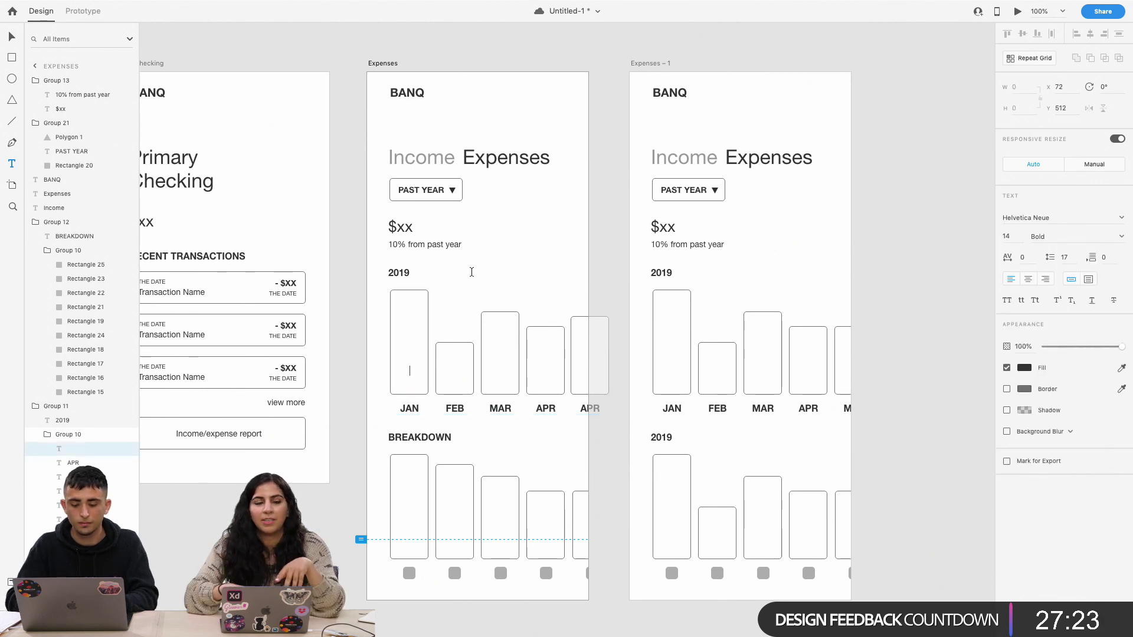
{"action": "type", "text": "$XX"}
Set the $XX label to 18 pt Regular and centre it near the bottom of the JAN bar
{"action": "key", "text": "super+a"}
{"action": "left_click", "coordinate": [1009, 236]}
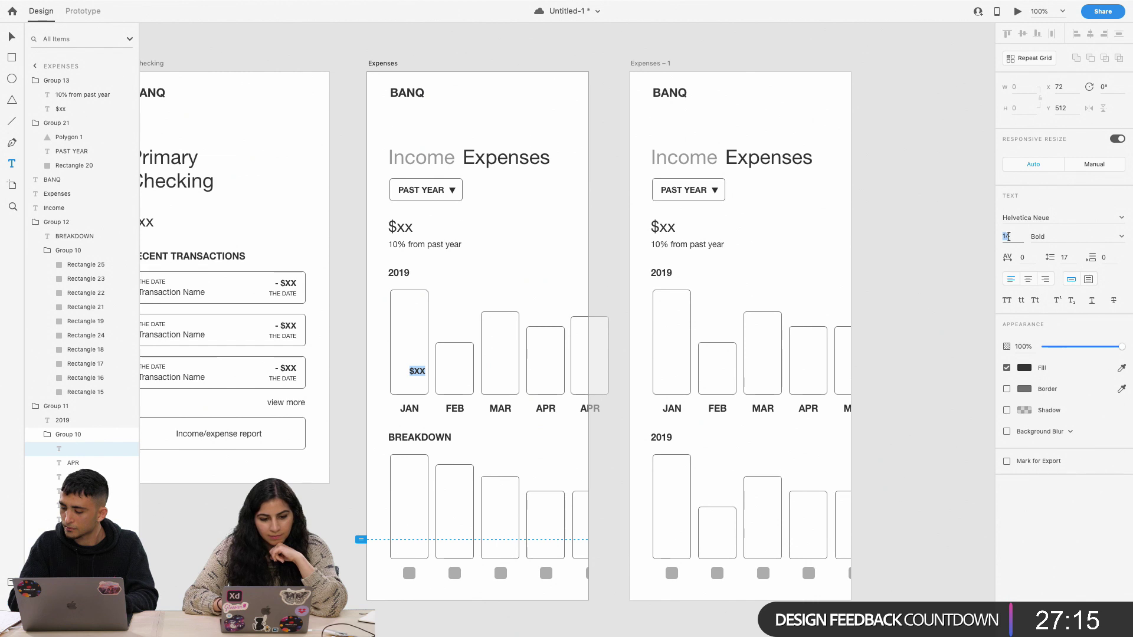
{"action": "type", "text": "18"}
{"action": "key", "text": "Return"}
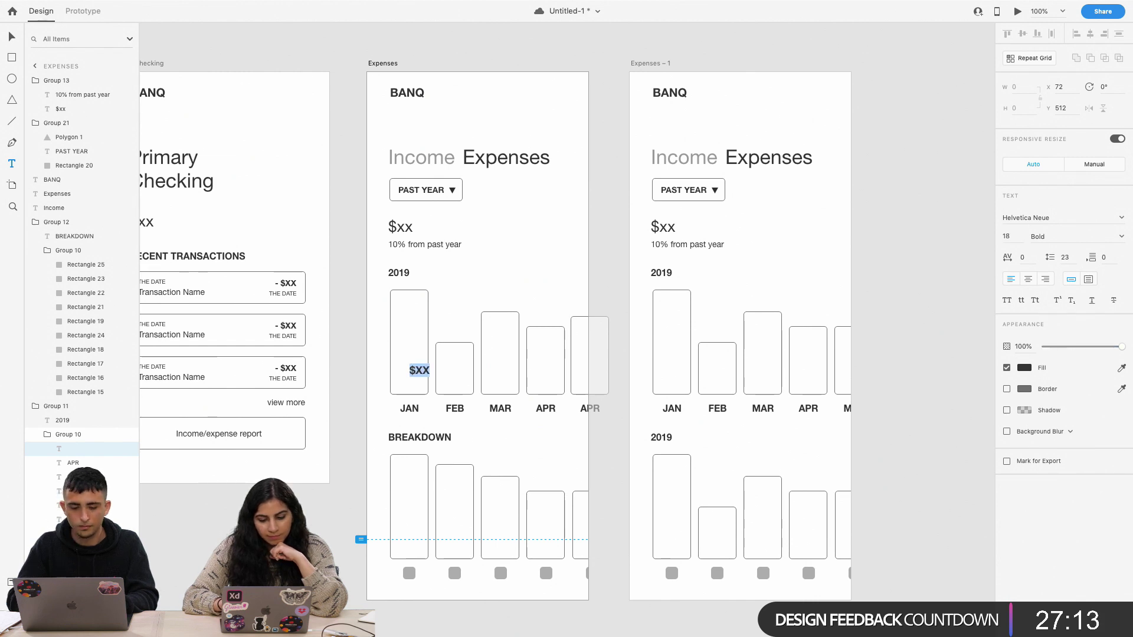
{"action": "key", "text": "super+b"}
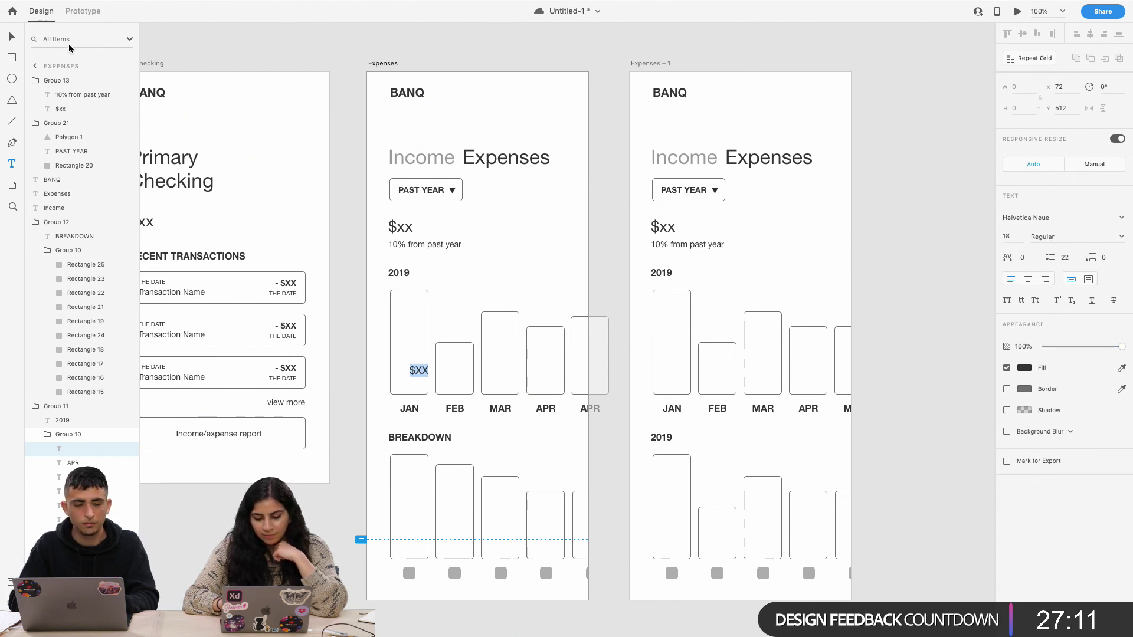
{"action": "key", "text": "Escape"}
{"action": "left_click_drag", "start_coordinate": [421, 371], "coordinate": [412, 378]}
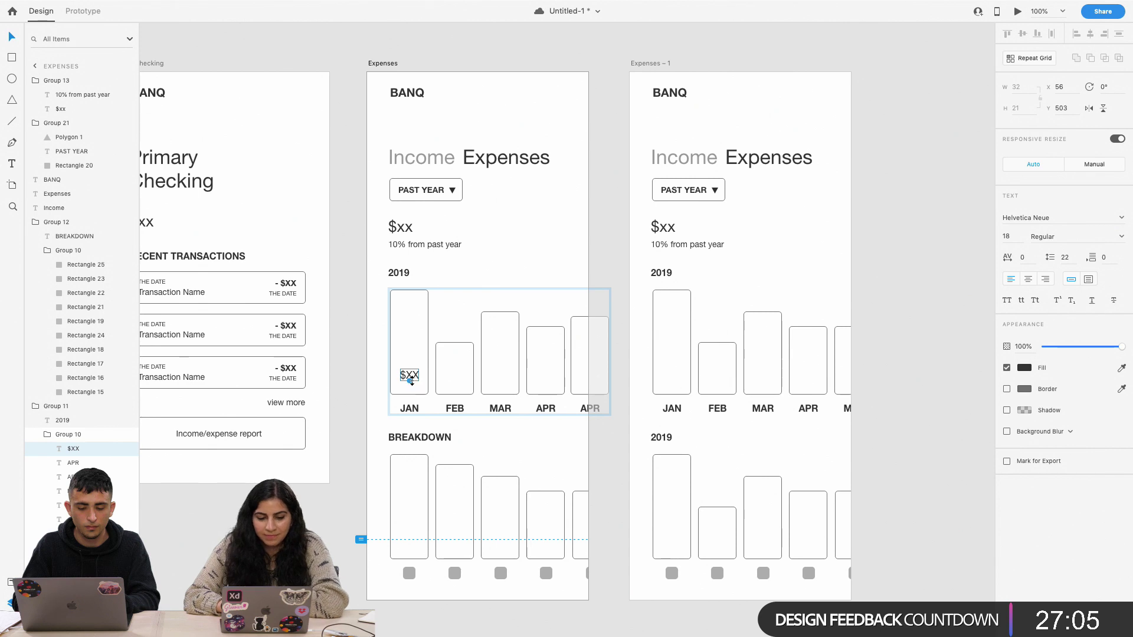
Rotate the JAN bar's $XX label to -90° so it reads upward
{"action": "left_click", "coordinate": [1103, 86]}
{"action": "type", "text": "90"}
{"action": "key", "text": "Return"}
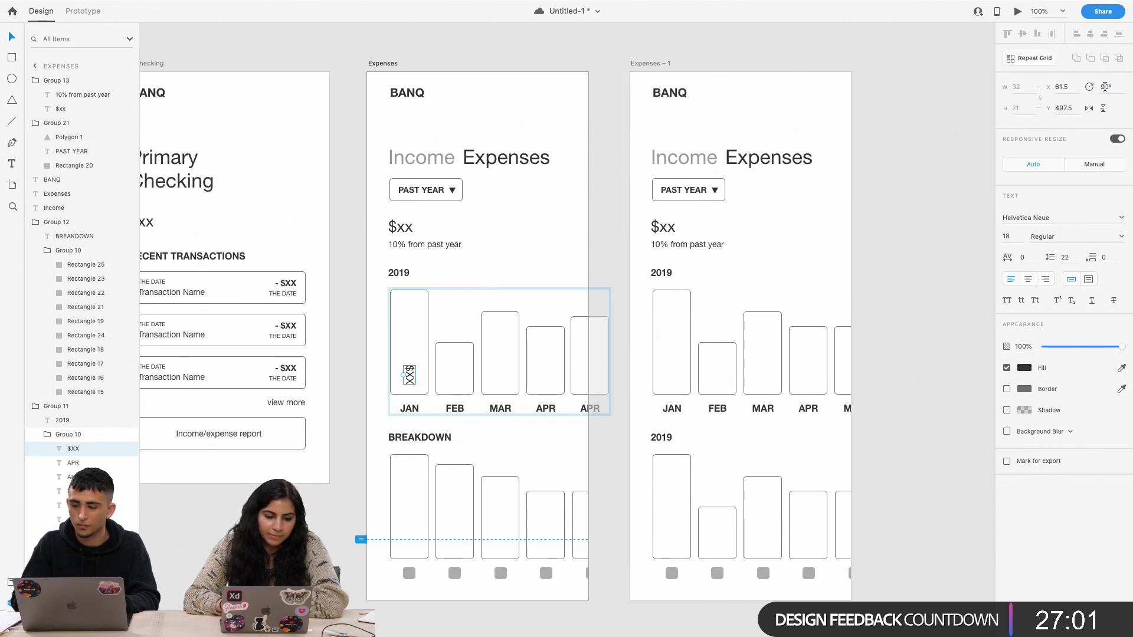
{"action": "left_click", "coordinate": [1104, 86]}
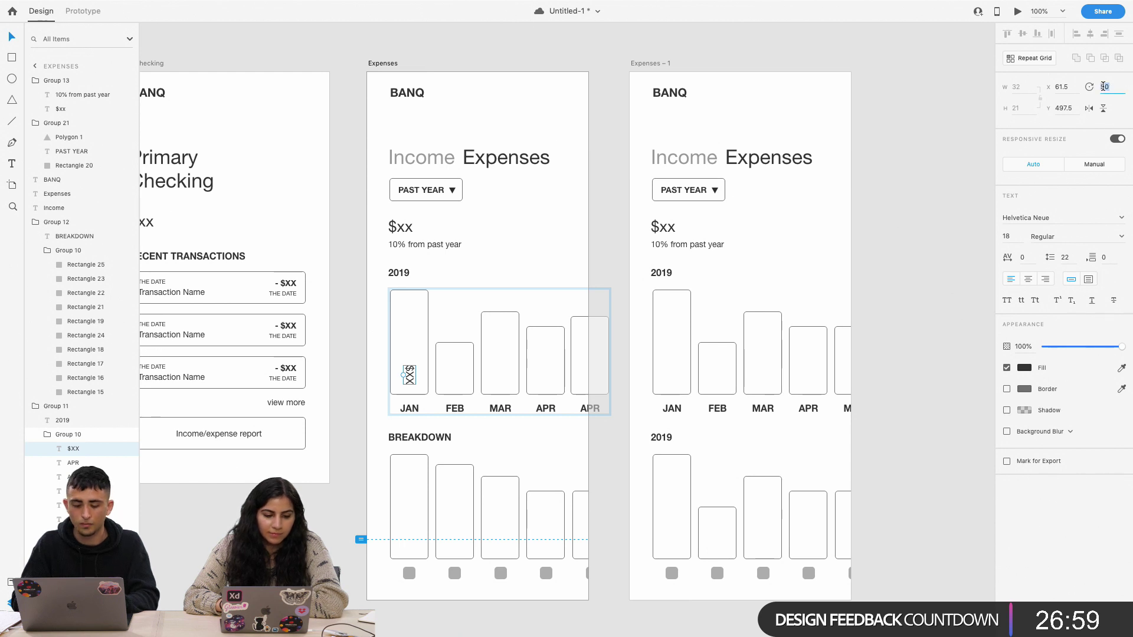
{"action": "type", "text": "-90"}
{"action": "key", "text": "Return"}
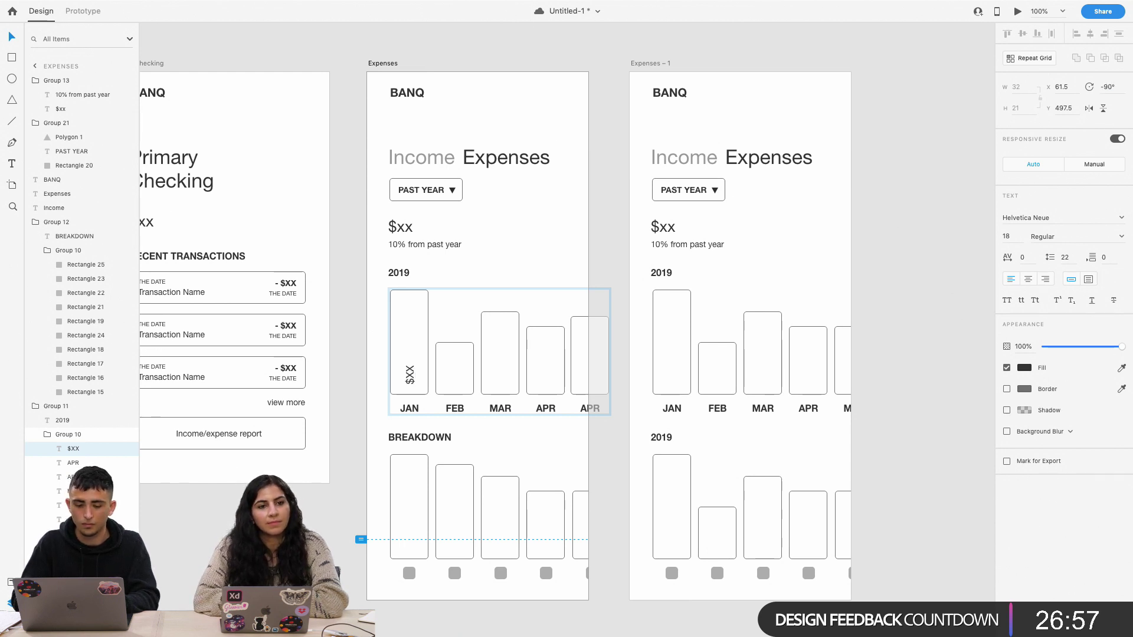
{"action": "left_click_drag", "start_coordinate": [410, 378], "coordinate": [411, 380]}
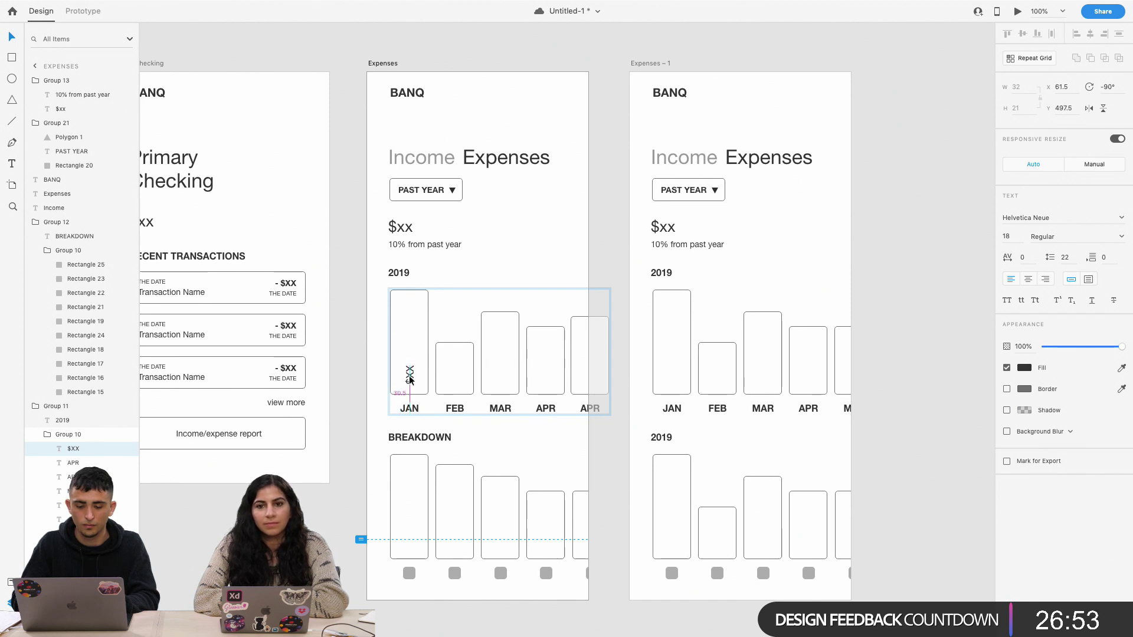
Try a font size of 26 on the JAN bar's $XX label and undo it
{"action": "left_click", "coordinate": [400, 227]}
{"action": "double_click", "coordinate": [400, 228]}
{"action": "left_click", "coordinate": [408, 379]}
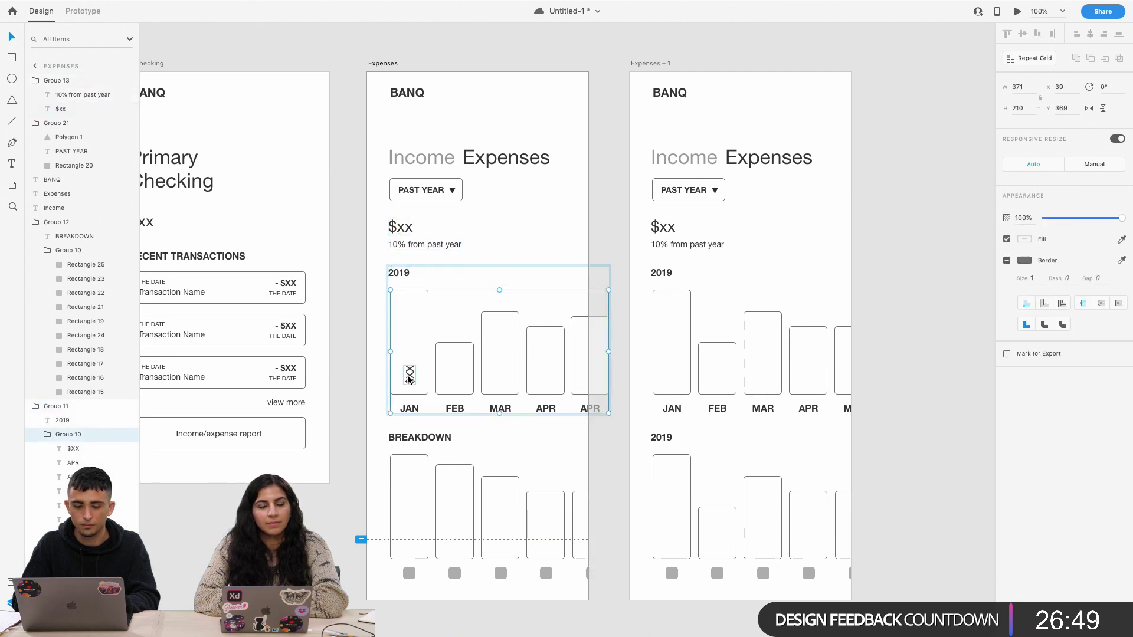
{"action": "double_click", "coordinate": [408, 380]}
{"action": "type", "text": "24"}
{"action": "type", "text": "6"}
{"action": "key", "text": "Return"}
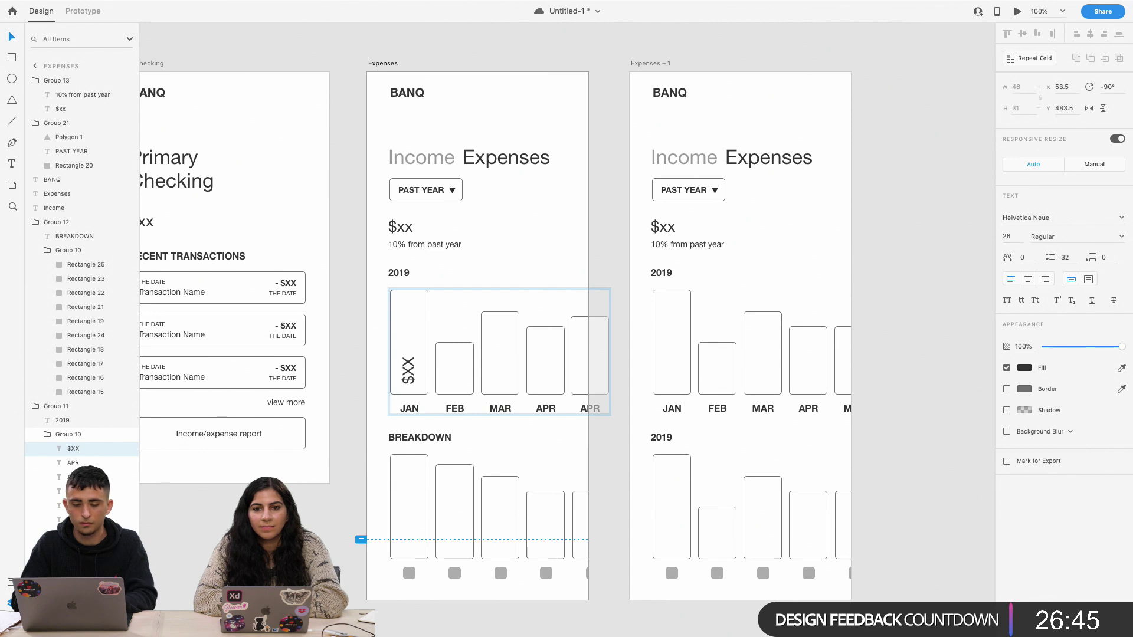
{"action": "left_click", "coordinate": [668, 248]}
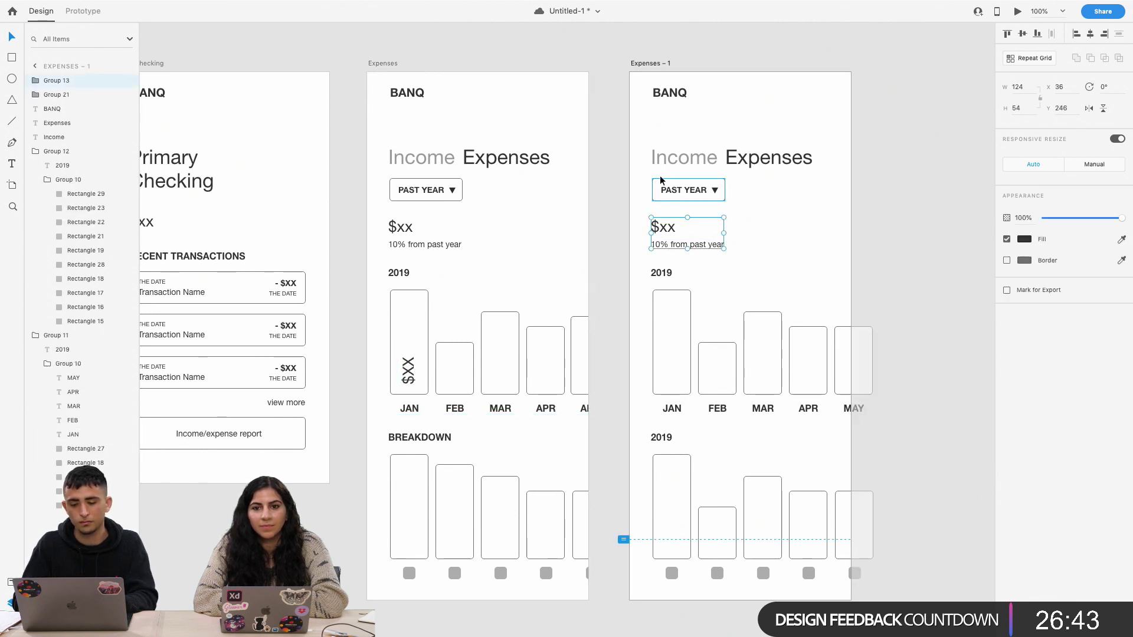
{"action": "key", "text": "ctrl+z"}
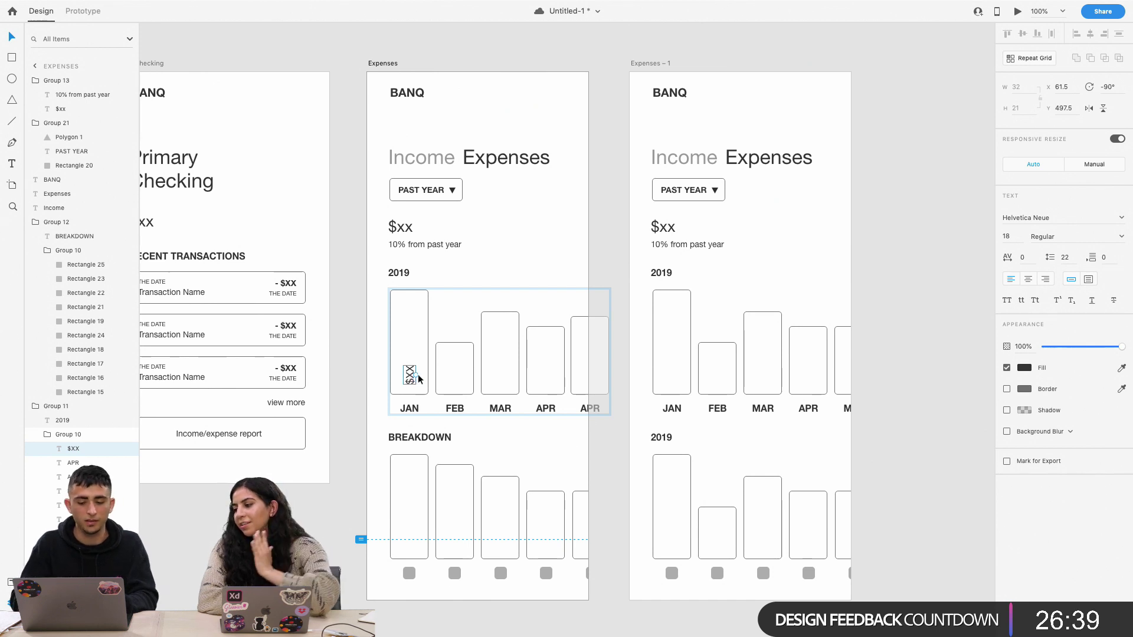
Shorten the FEB bar in the Expenses 2019 chart from its upper edge to a thin strip
{"action": "left_click_drag", "start_coordinate": [412, 381], "coordinate": [455, 381], "text": "alt"}
{"action": "key", "text": "super+z"}
{"action": "left_click", "coordinate": [463, 376]}
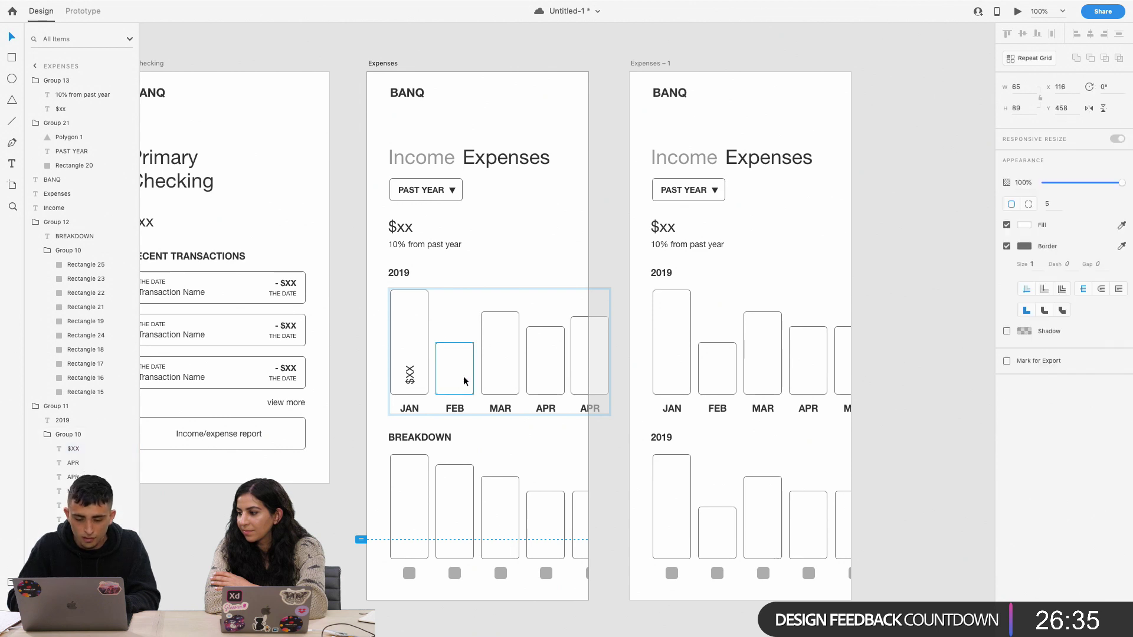
{"action": "key", "text": "Escape"}
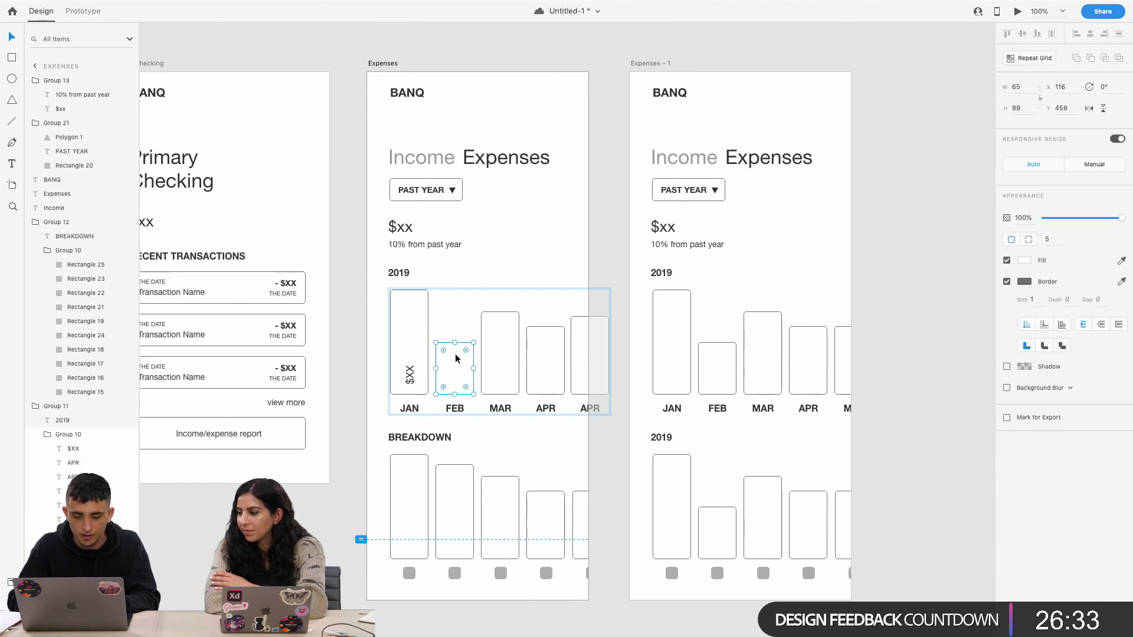
{"action": "left_click_drag", "start_coordinate": [455, 343], "coordinate": [419, 378]}
Duplicate the rotated $XX label above the FEB bar and inside the MAR, APR and fifth bars
{"action": "left_click", "coordinate": [417, 376]}
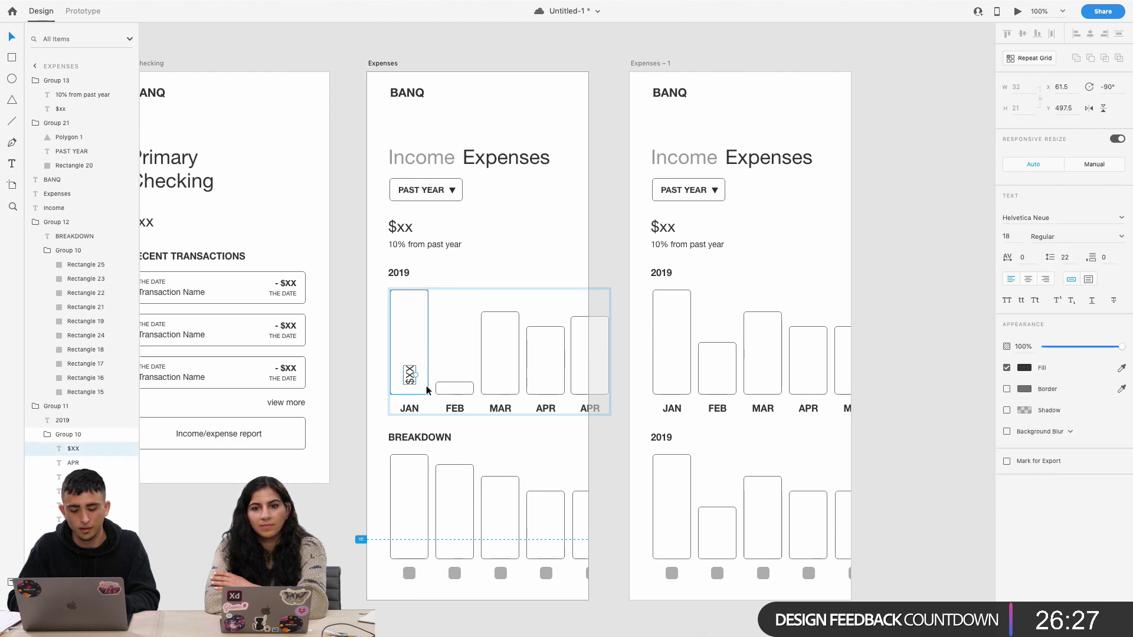
{"action": "left_click_drag", "start_coordinate": [412, 383], "coordinate": [455, 366]}
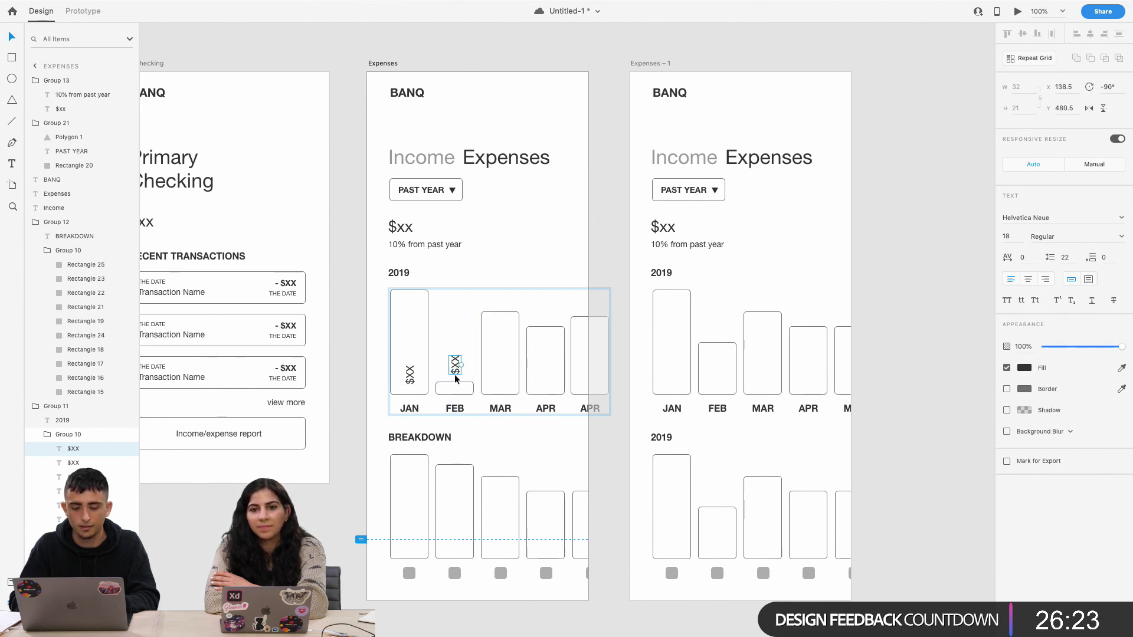
{"action": "left_click_drag", "start_coordinate": [455, 370], "coordinate": [546, 379]}
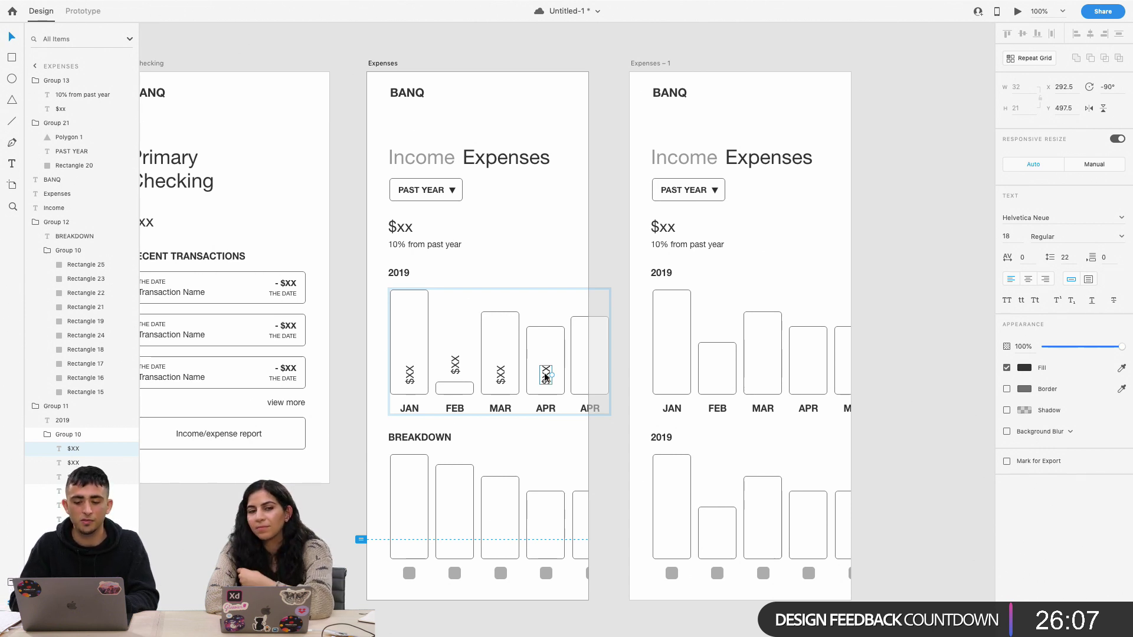
{"action": "left_click_drag", "start_coordinate": [546, 376], "coordinate": [590, 376]}
{"action": "left_click", "coordinate": [613, 251]}
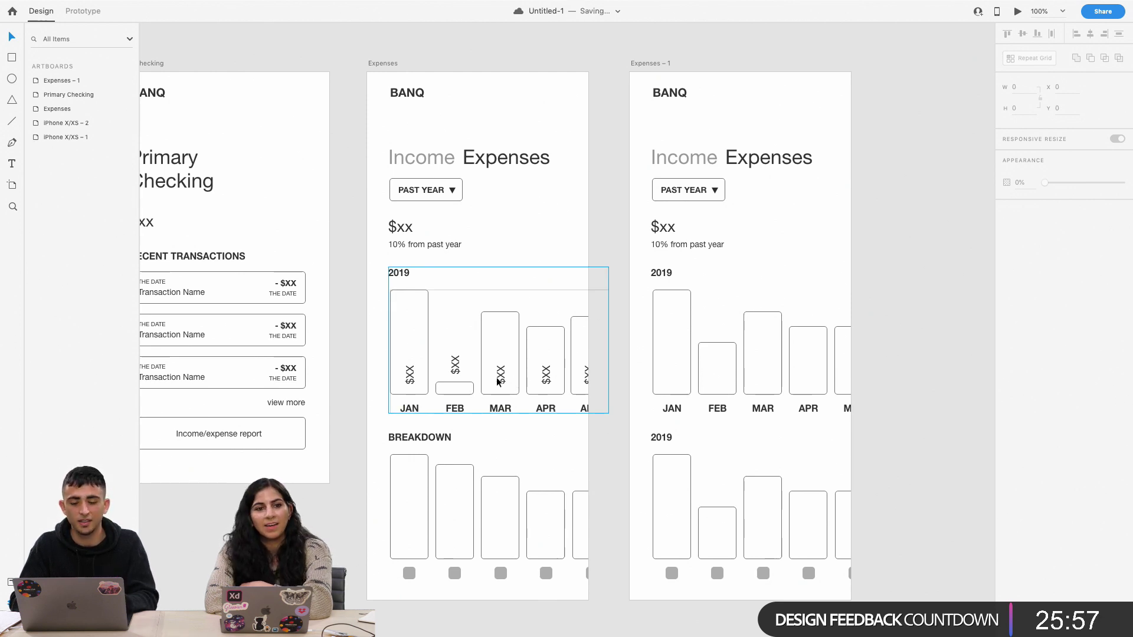
{"action": "left_click", "coordinate": [488, 321]}
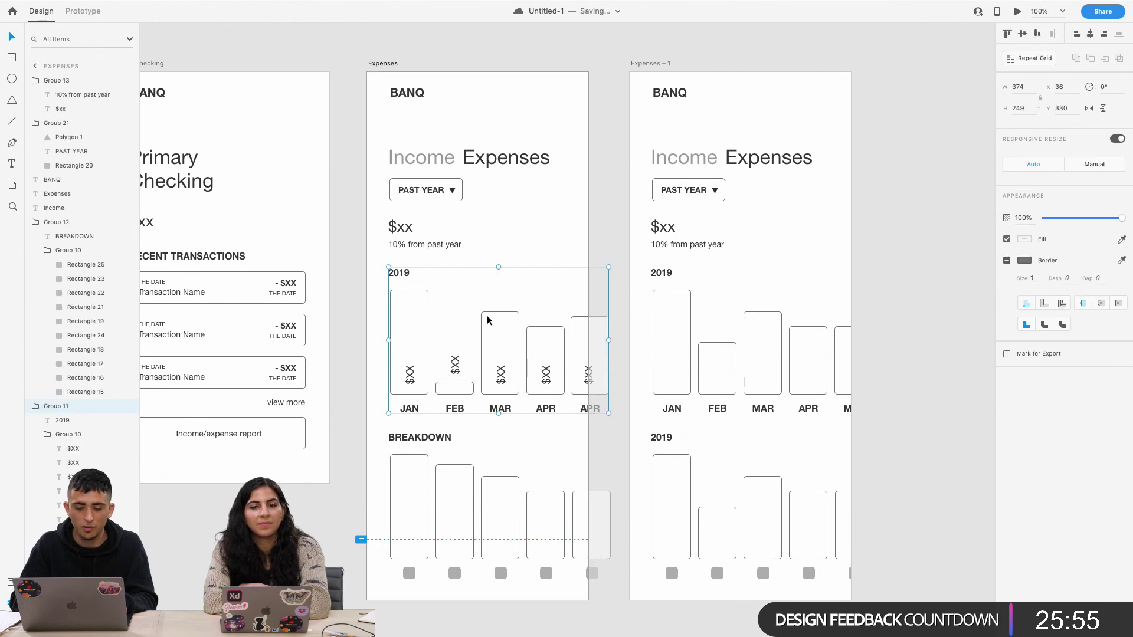
{"action": "double_click", "coordinate": [407, 327]}
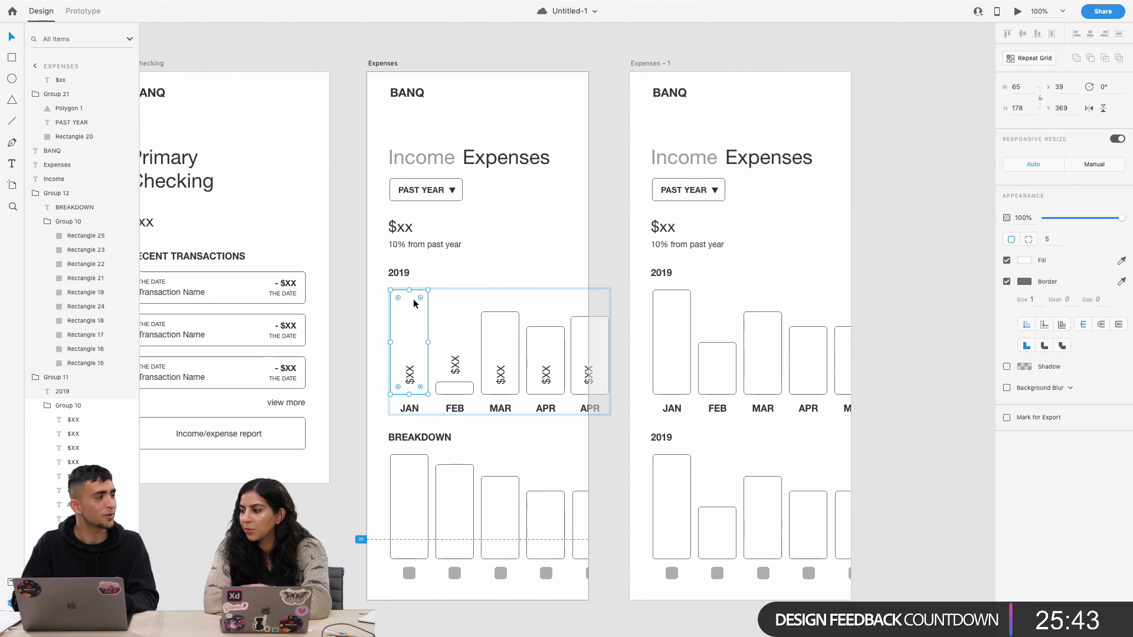
{"action": "left_click", "coordinate": [455, 364]}
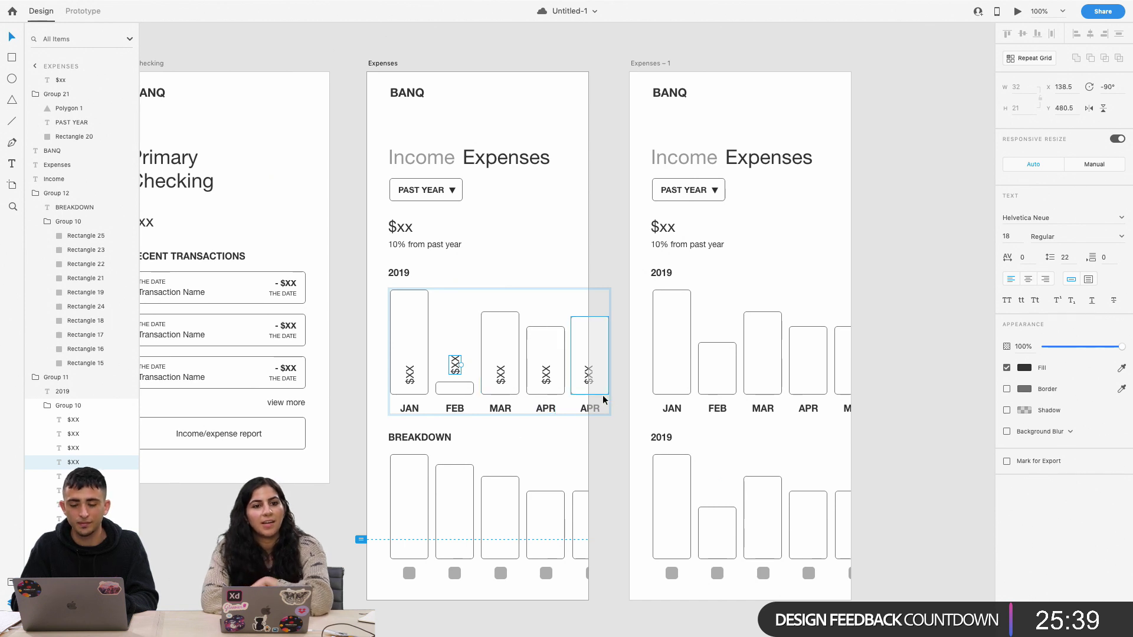
{"action": "key", "text": "a"}
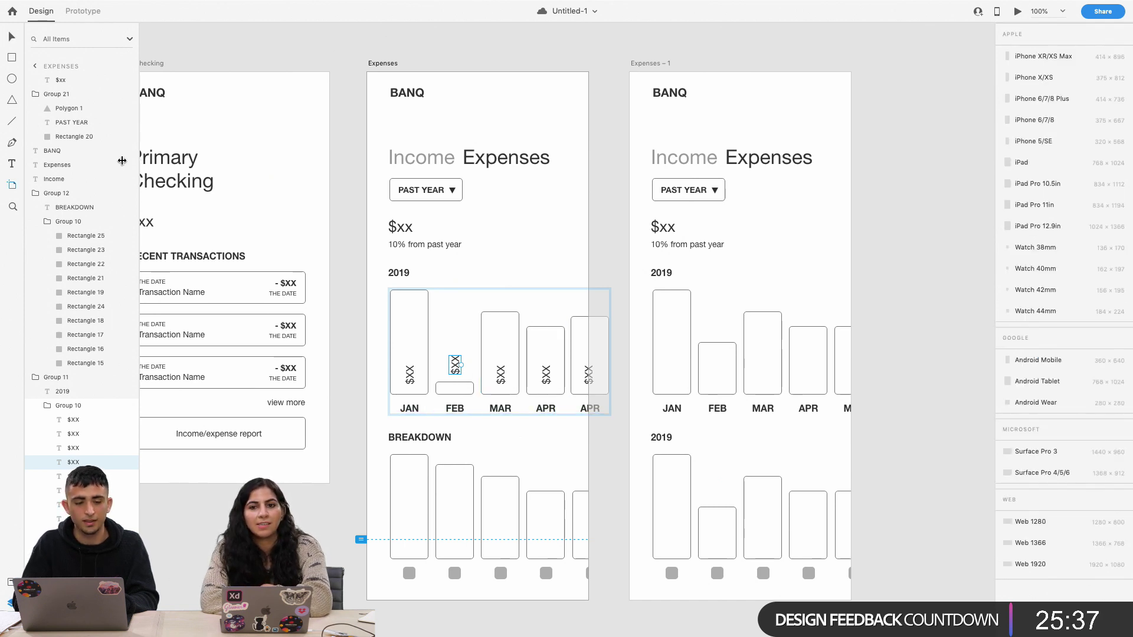
{"action": "left_click", "coordinate": [12, 57]}
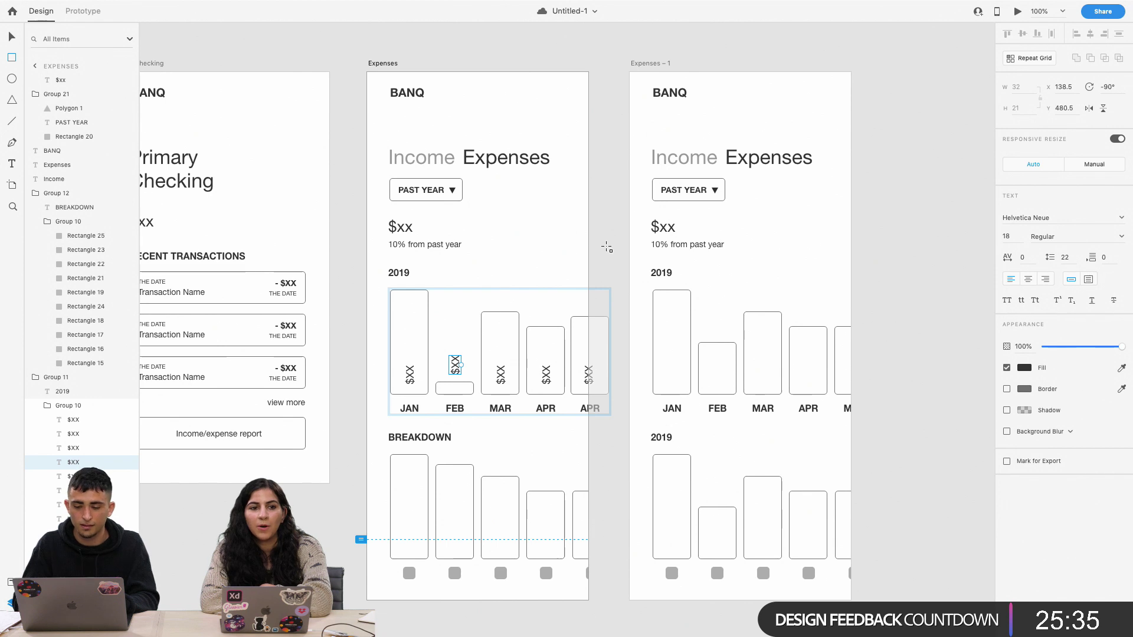
{"action": "left_click", "coordinate": [11, 39]}
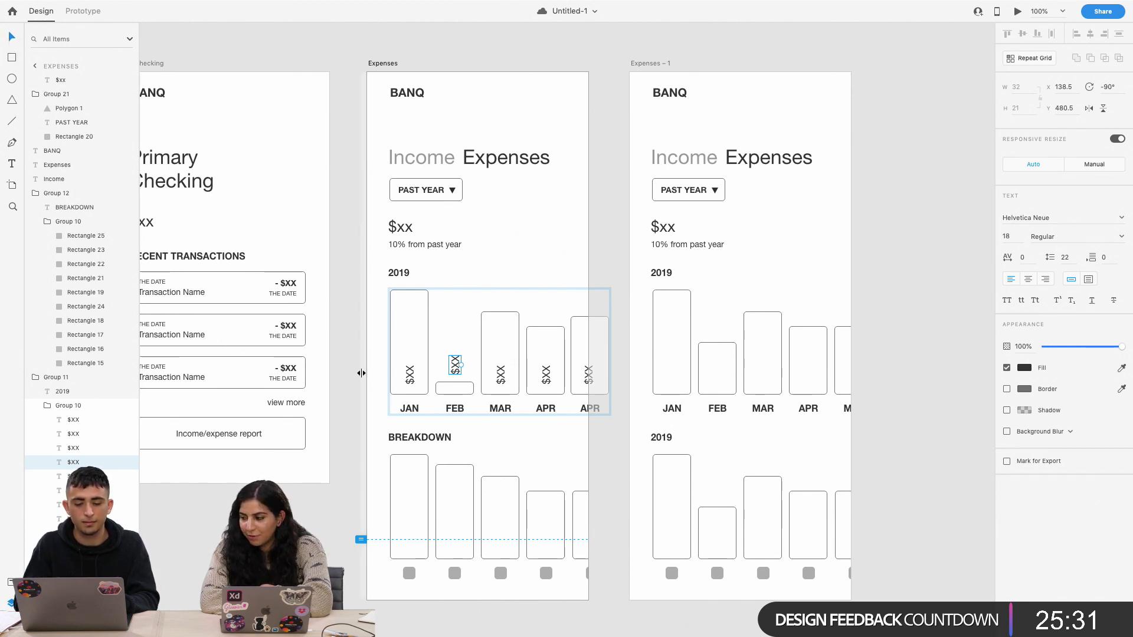
{"action": "left_click", "coordinate": [374, 429]}
Replace the 2019 bar chart on the Expenses – 1 artboard with a copy of the labelled chart from Expenses
{"action": "left_click", "coordinate": [414, 384]}
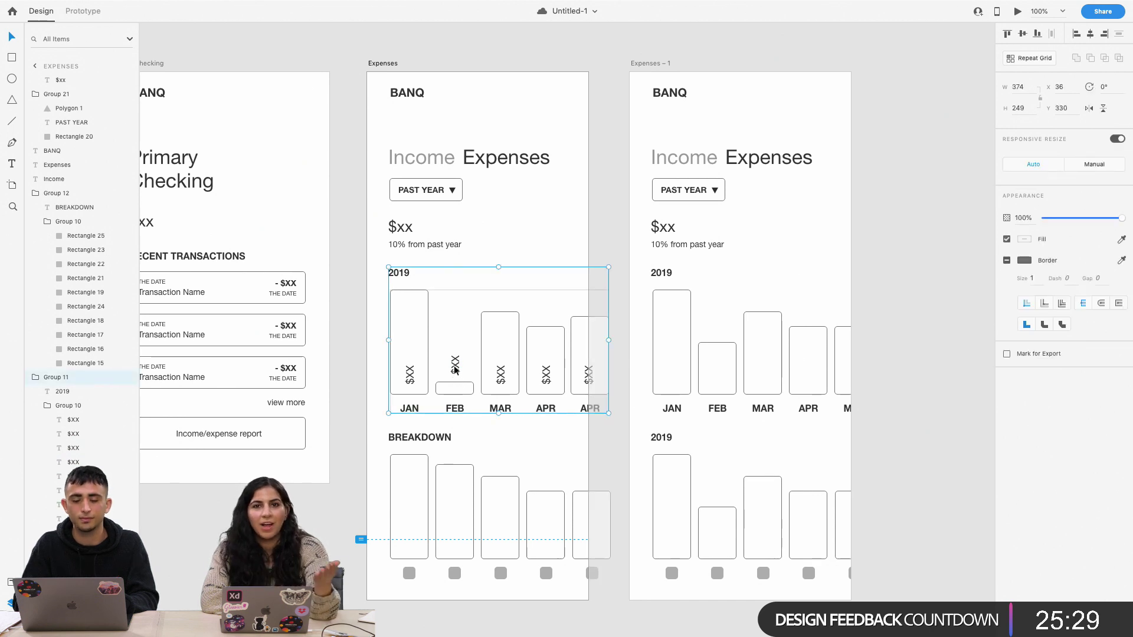
{"action": "left_click", "coordinate": [693, 363]}
{"action": "left_click", "coordinate": [706, 355]}
{"action": "left_click", "coordinate": [705, 329]}
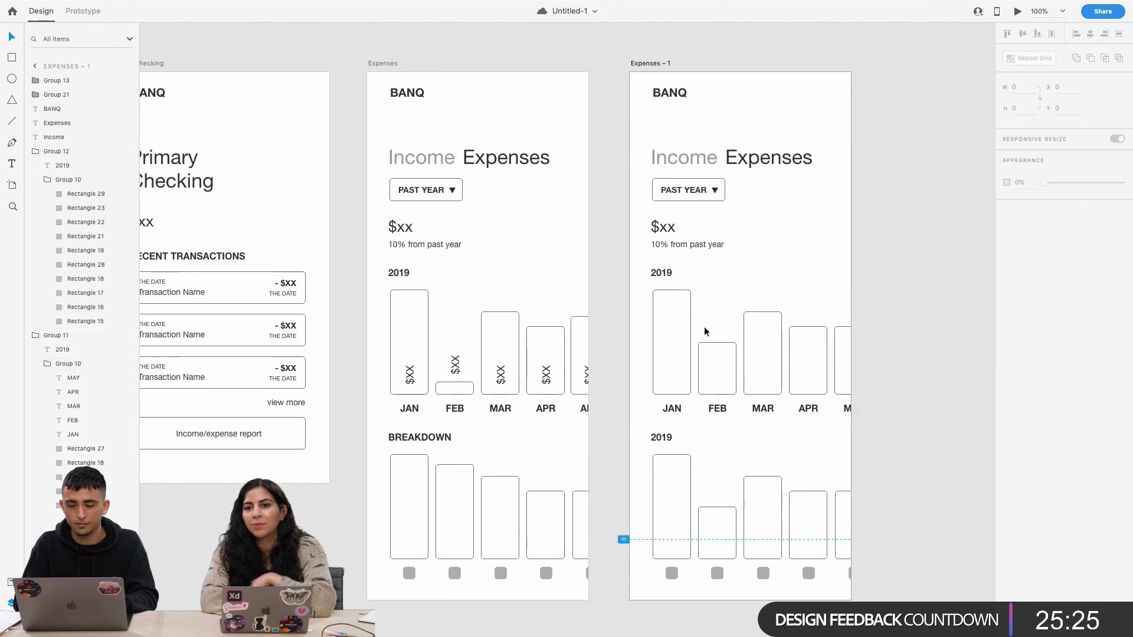
{"action": "left_click", "coordinate": [704, 353]}
{"action": "key", "text": "Delete"}
{"action": "key", "text": "ctrl+v"}
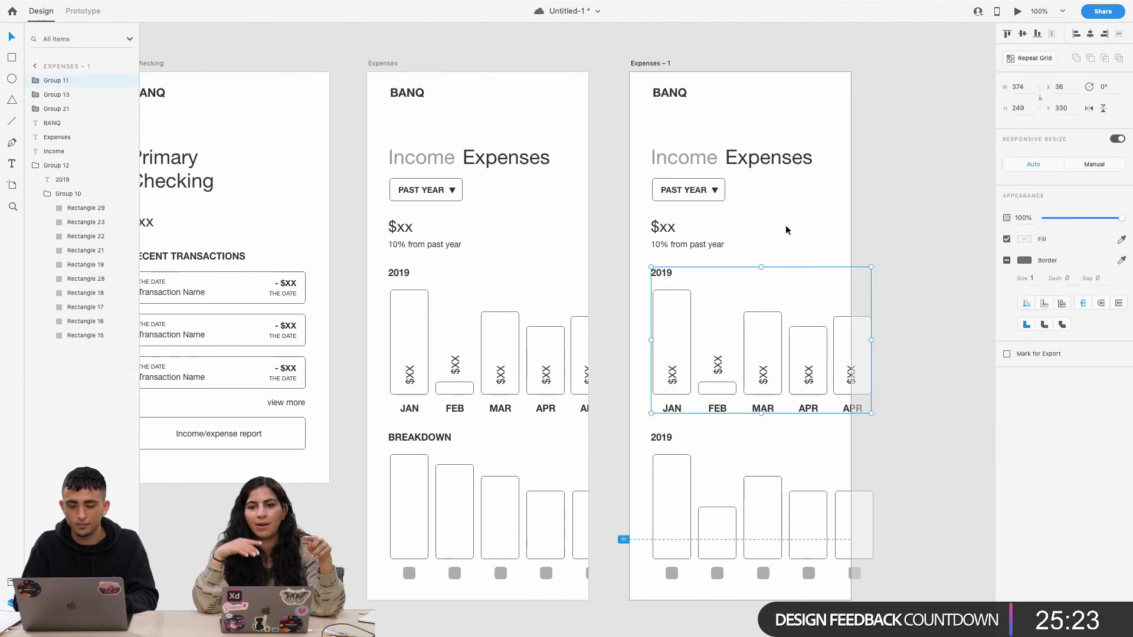
{"action": "left_click", "coordinate": [607, 390]}
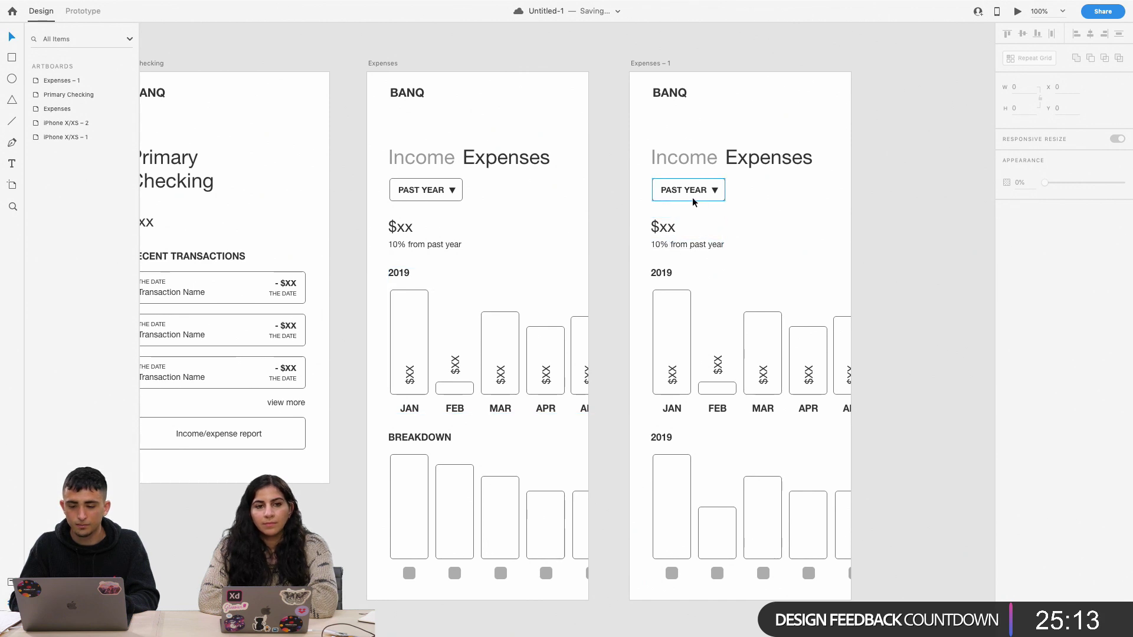
Move the PAST YEAR dropdown slightly down on the Expenses and Expenses – 1 artboards, placing the latter at Y 191
{"action": "left_click", "coordinate": [442, 194]}
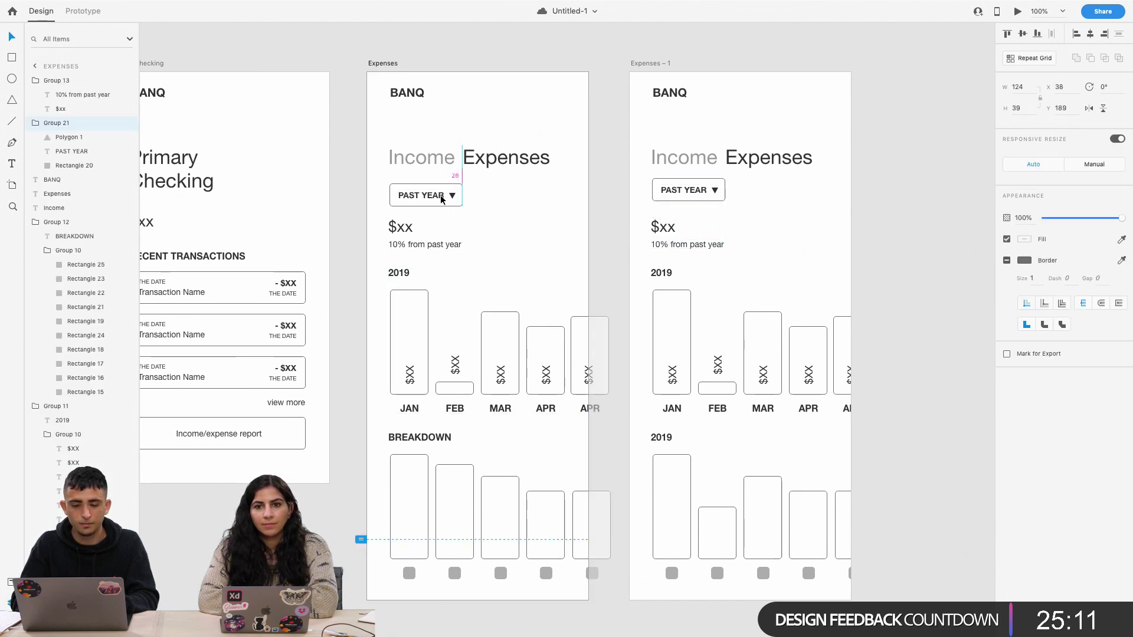
{"action": "left_click_drag", "start_coordinate": [443, 194], "coordinate": [442, 199]}
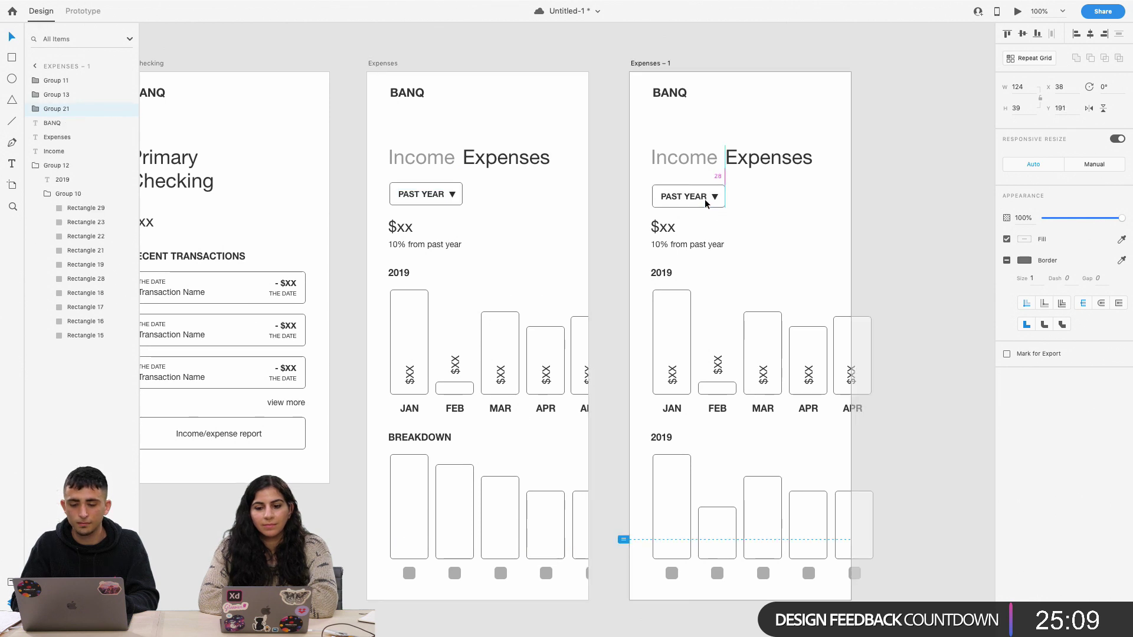
{"action": "left_click", "coordinate": [1059, 87]}
{"action": "left_click", "coordinate": [685, 197]}
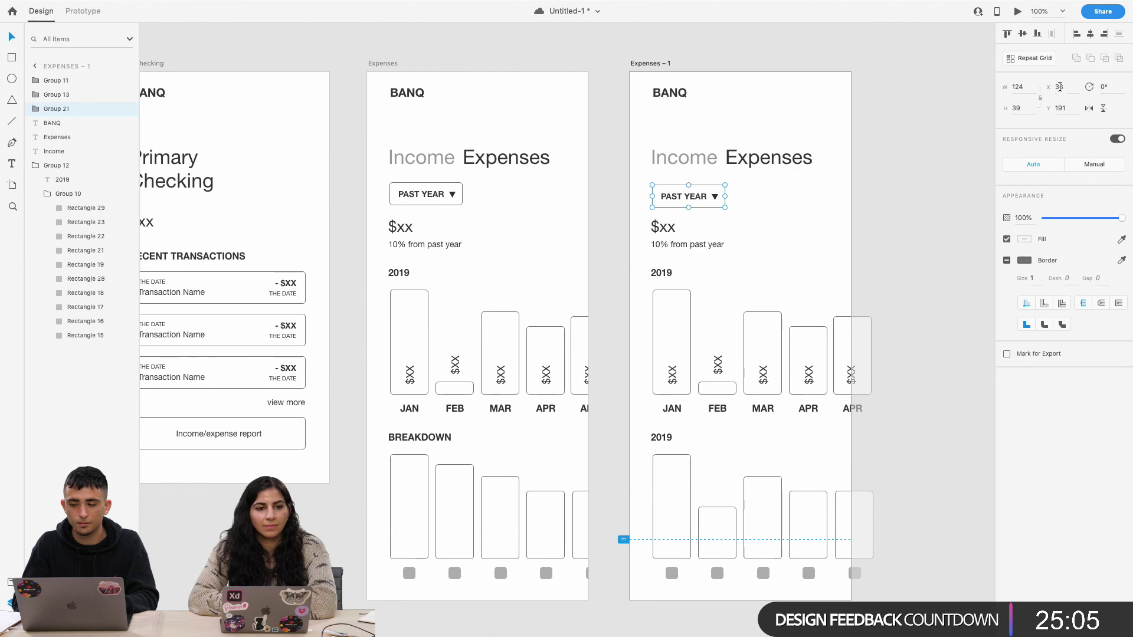
Nudge the $xx and "10% from past year" group slightly down on both artboards, placing it at Y 250
{"action": "left_click", "coordinate": [854, 209]}
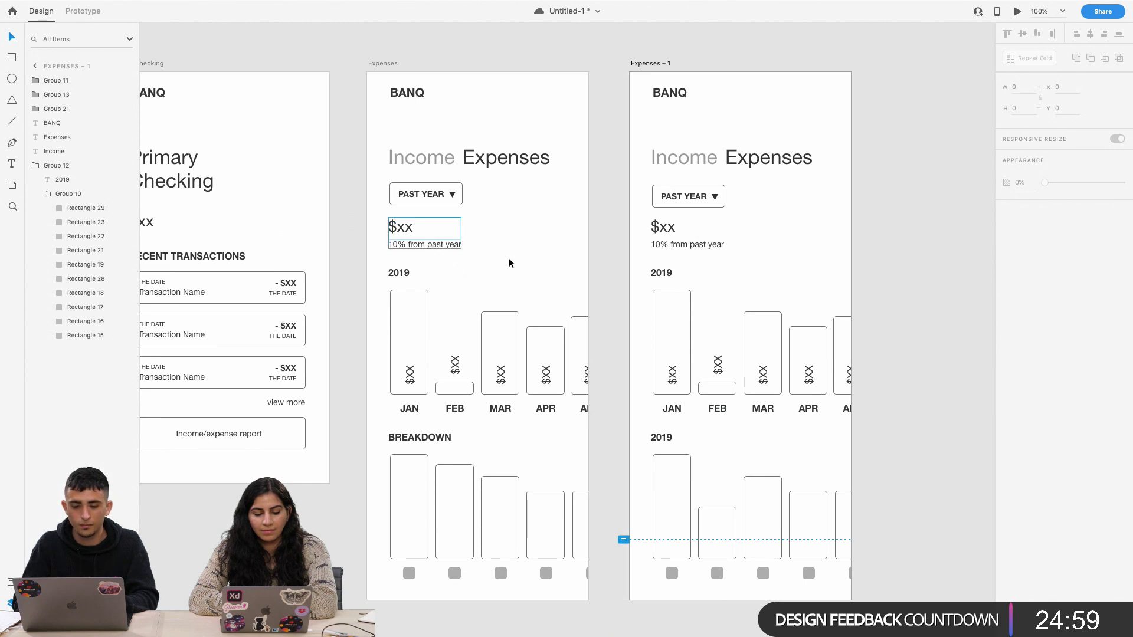
{"action": "left_click", "coordinate": [672, 246]}
{"action": "key", "text": "Down"}
{"action": "key", "text": "Down"}
{"action": "key", "text": "Down"}
{"action": "key", "text": "Down"}
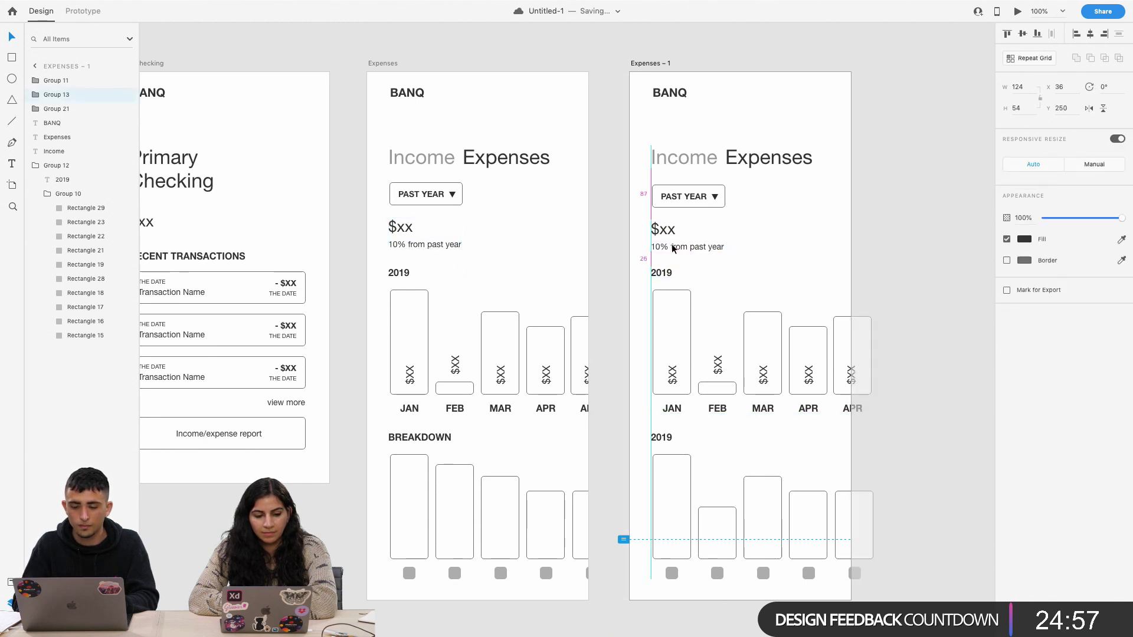
{"action": "key", "text": "Escape"}
{"action": "left_click", "coordinate": [425, 235]}
{"action": "key", "text": "Down"}
{"action": "key", "text": "Down"}
{"action": "key", "text": "Down"}
{"action": "key", "text": "Down"}
Lower the $xx summary group to Y 258 on Expenses – 1 and adjust its vertical position slightly on Expenses
{"action": "left_click_drag", "start_coordinate": [672, 247], "coordinate": [670, 252]}
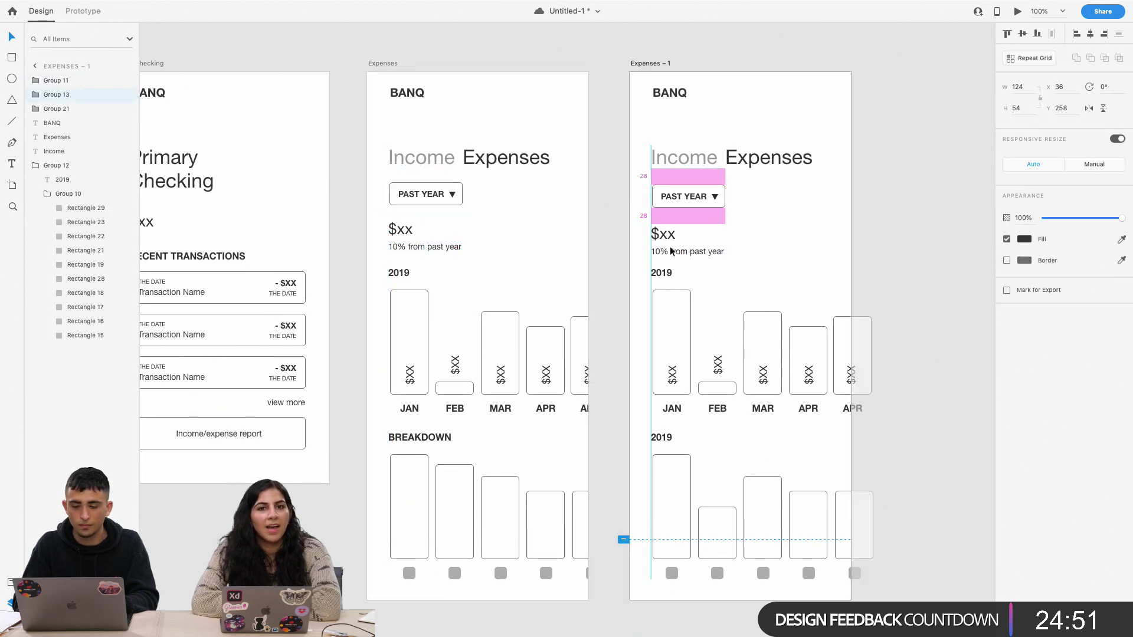
{"action": "left_click_drag", "start_coordinate": [408, 240], "coordinate": [409, 243]}
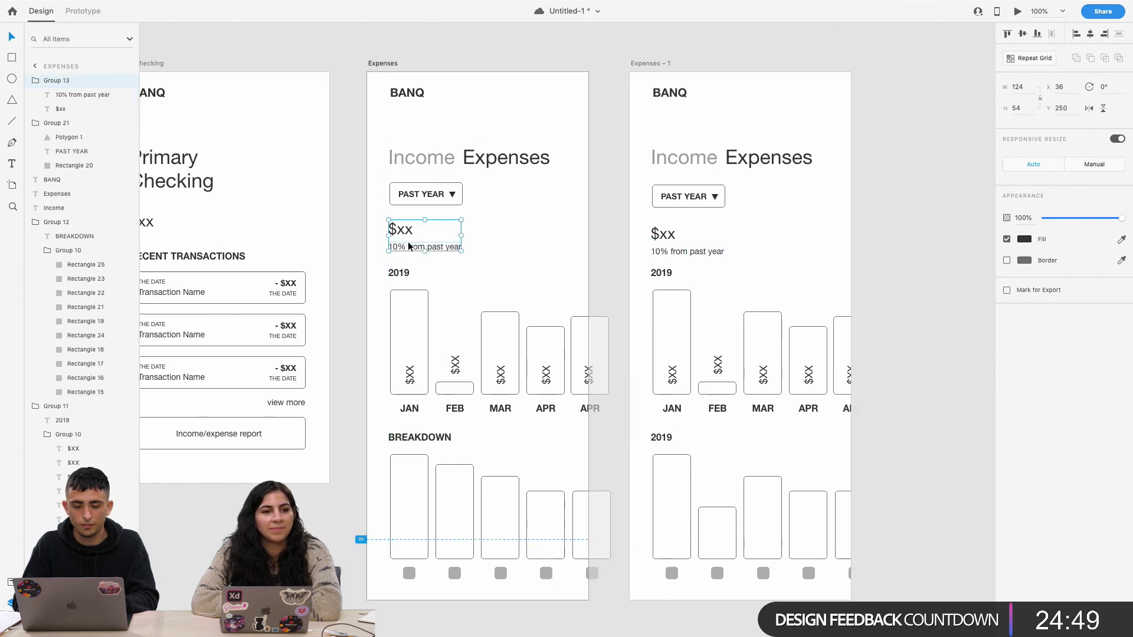
{"action": "key", "text": "Up"}
{"action": "key", "text": "Up"}
{"action": "key", "text": "Up"}
{"action": "key", "text": "Up"}
{"action": "key", "text": "Up"}
Move the 2019 bar chart down to Y 340 on Expenses – 1 and to Y 332 on Expenses
{"action": "left_click", "coordinate": [408, 292]}
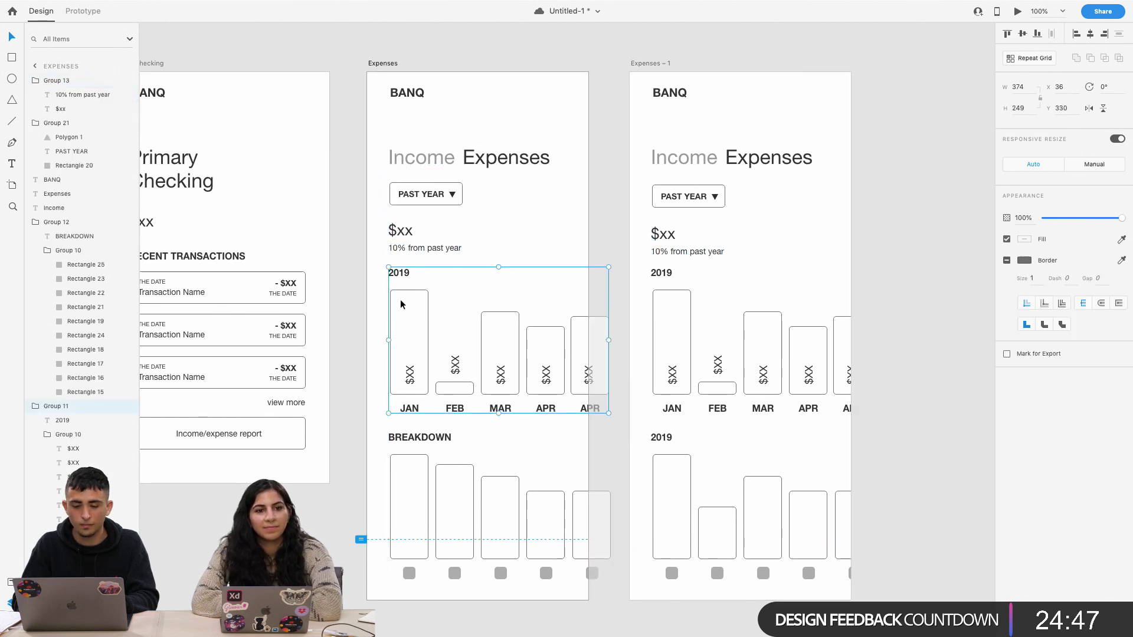
{"action": "left_click", "coordinate": [667, 311]}
{"action": "key", "text": "shift+Down"}
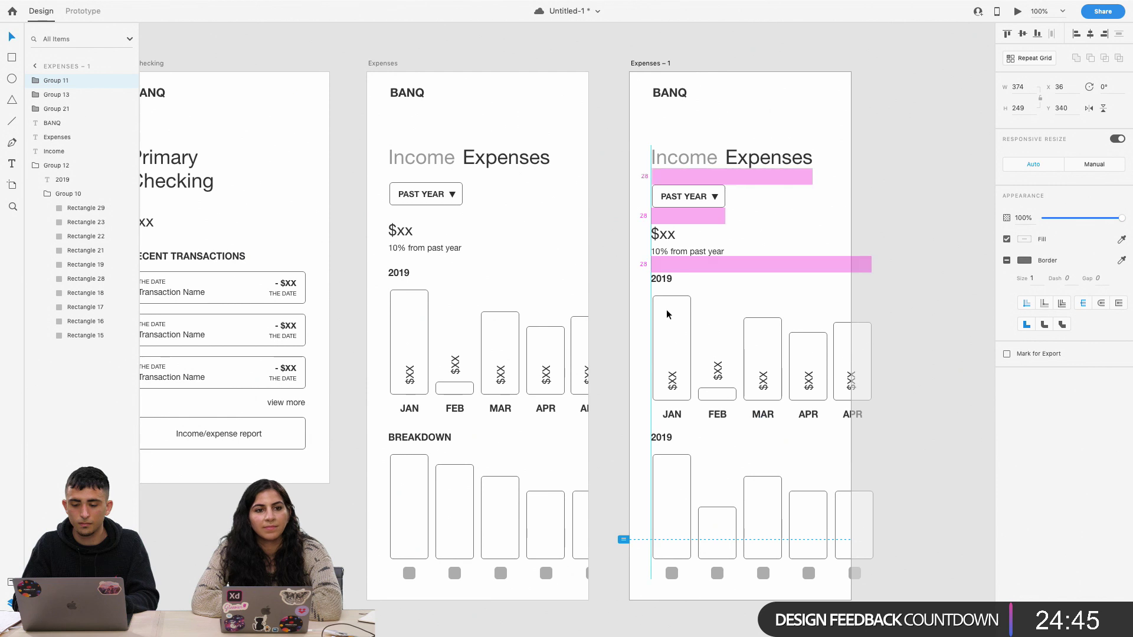
{"action": "left_click", "coordinate": [441, 336]}
{"action": "left_click_drag", "start_coordinate": [429, 319], "coordinate": [426, 320]}
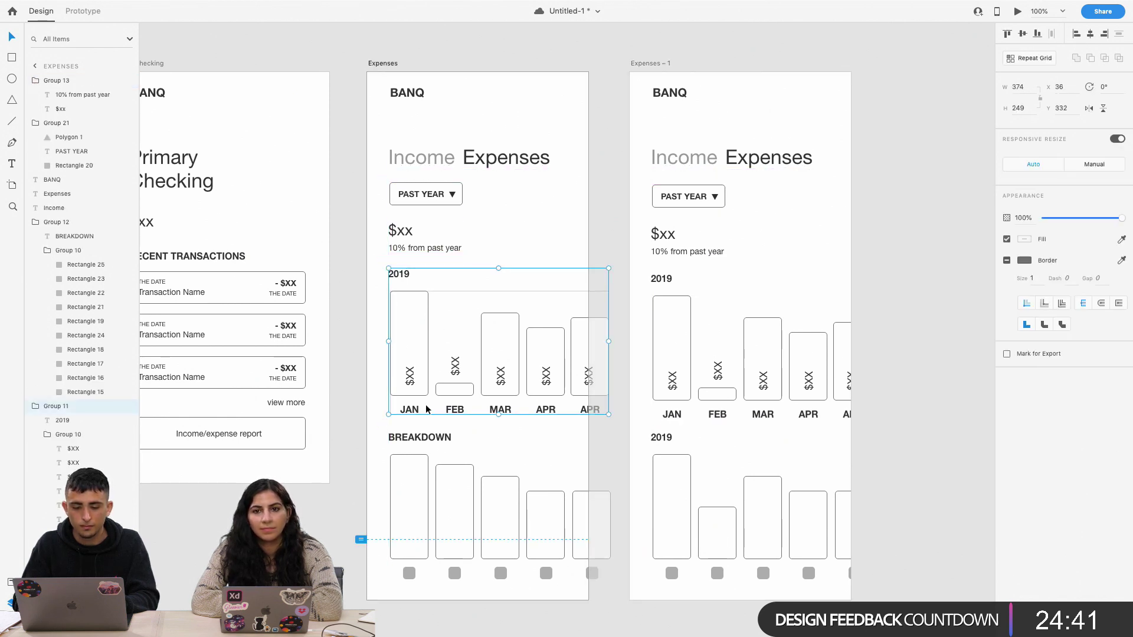
Place the BREAKDOWN chart on Expenses at Y 607 and the lower chart on Expenses – 1 at Y 617
{"action": "left_click", "coordinate": [431, 443]}
{"action": "left_click_drag", "start_coordinate": [431, 444], "coordinate": [431, 441]}
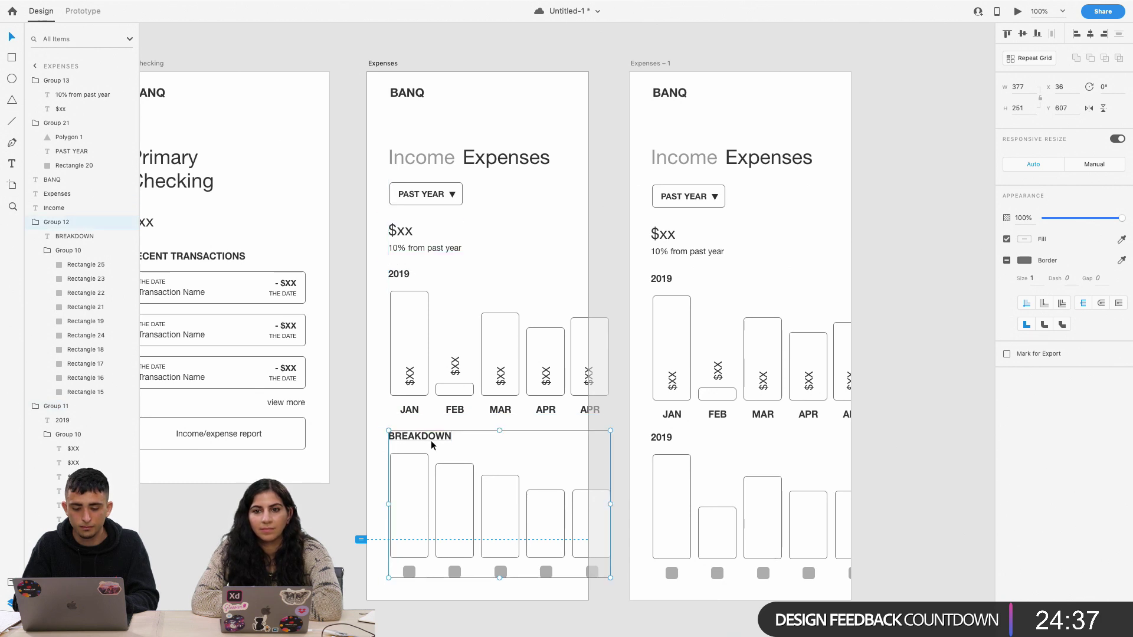
{"action": "left_click", "coordinate": [676, 455]}
{"action": "left_click_drag", "start_coordinate": [677, 456], "coordinate": [677, 462]}
{"action": "left_click", "coordinate": [889, 197]}
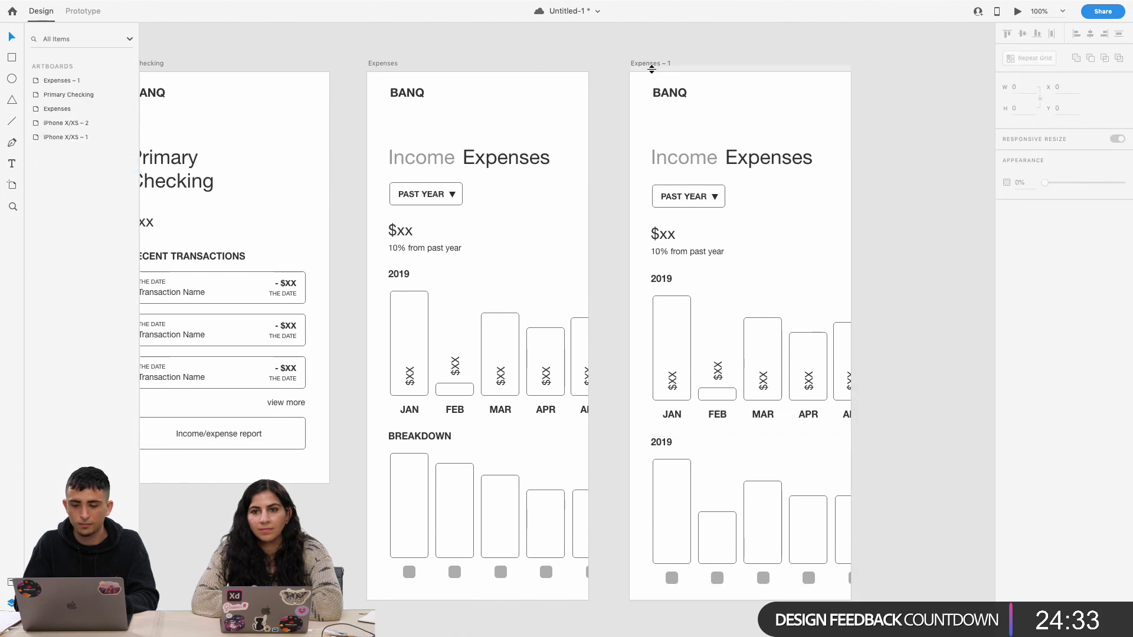
On Expenses – 1, set the Income heading to 100% opacity and dim the Expenses heading to about 65%
{"action": "left_click", "coordinate": [691, 149]}
{"action": "left_click_drag", "start_coordinate": [1084, 346], "coordinate": [1121, 347]}
{"action": "left_click", "coordinate": [781, 157]}
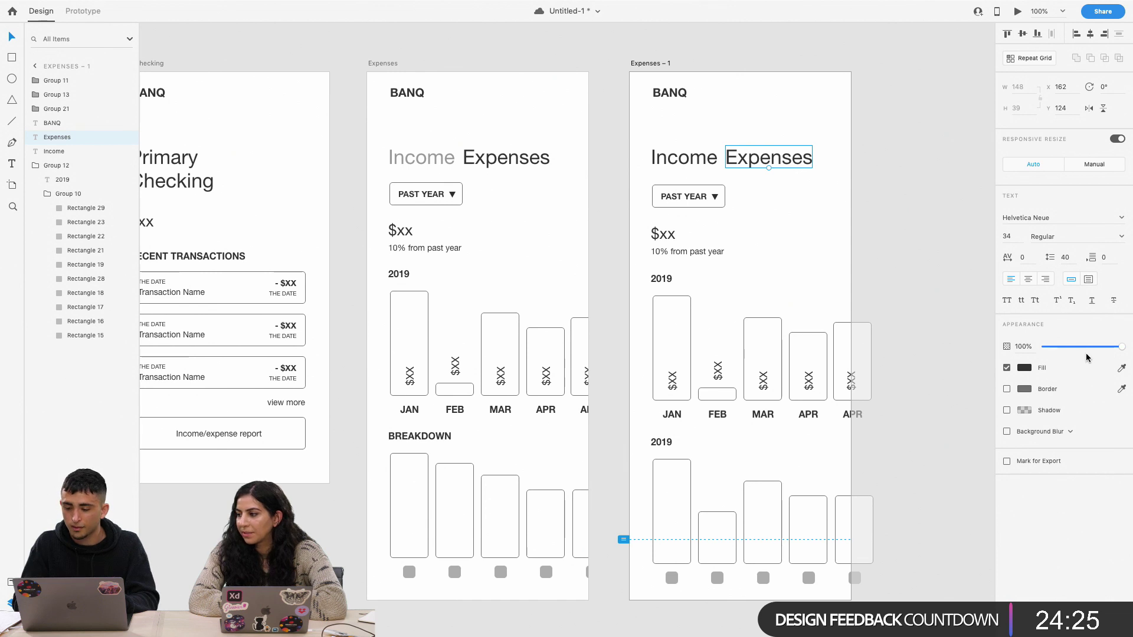
{"action": "left_click_drag", "start_coordinate": [1078, 349], "coordinate": [1093, 352]}
{"action": "left_click", "coordinate": [1020, 347]}
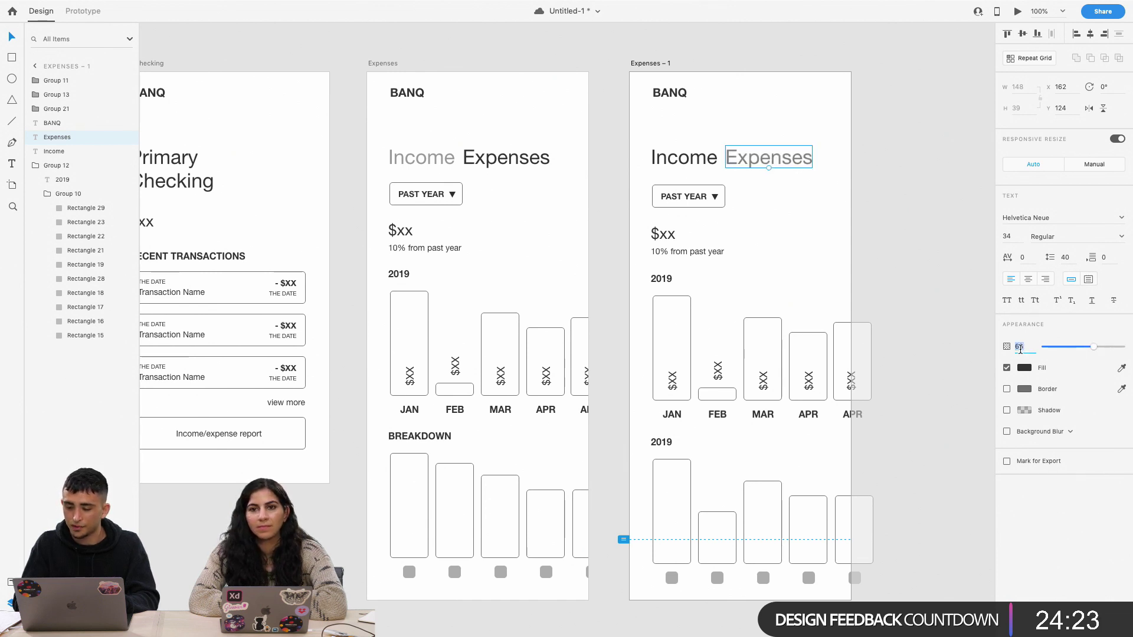
{"action": "key", "text": "Escape"}
Change the heading of the lower chart on Expenses – 1 to STREAM
{"action": "left_click", "coordinate": [678, 302]}
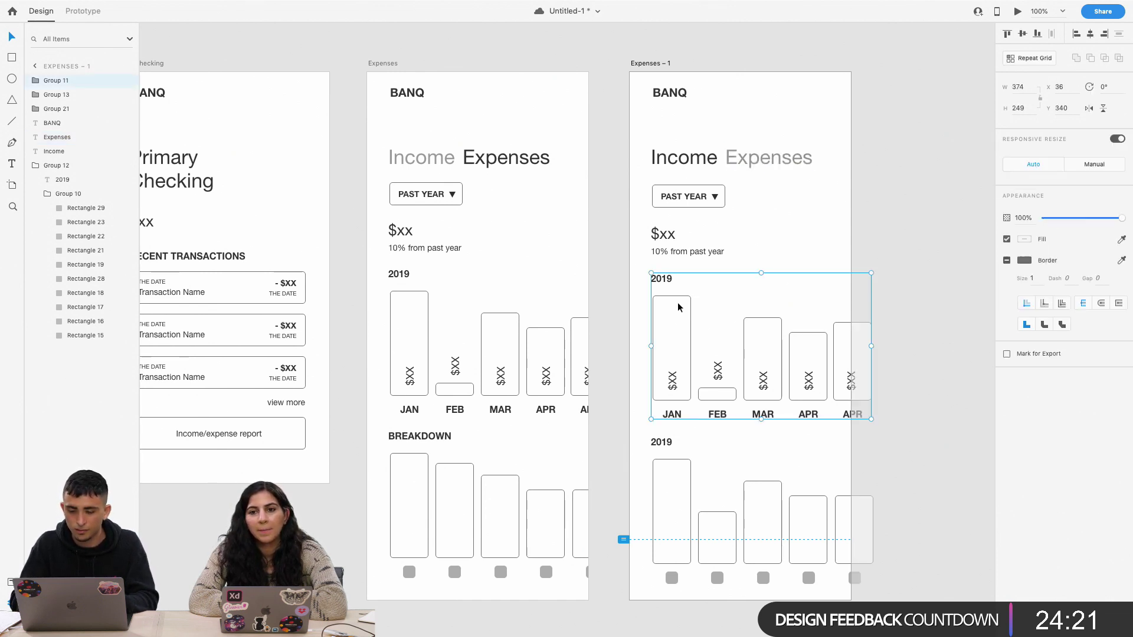
{"action": "left_click", "coordinate": [669, 445]}
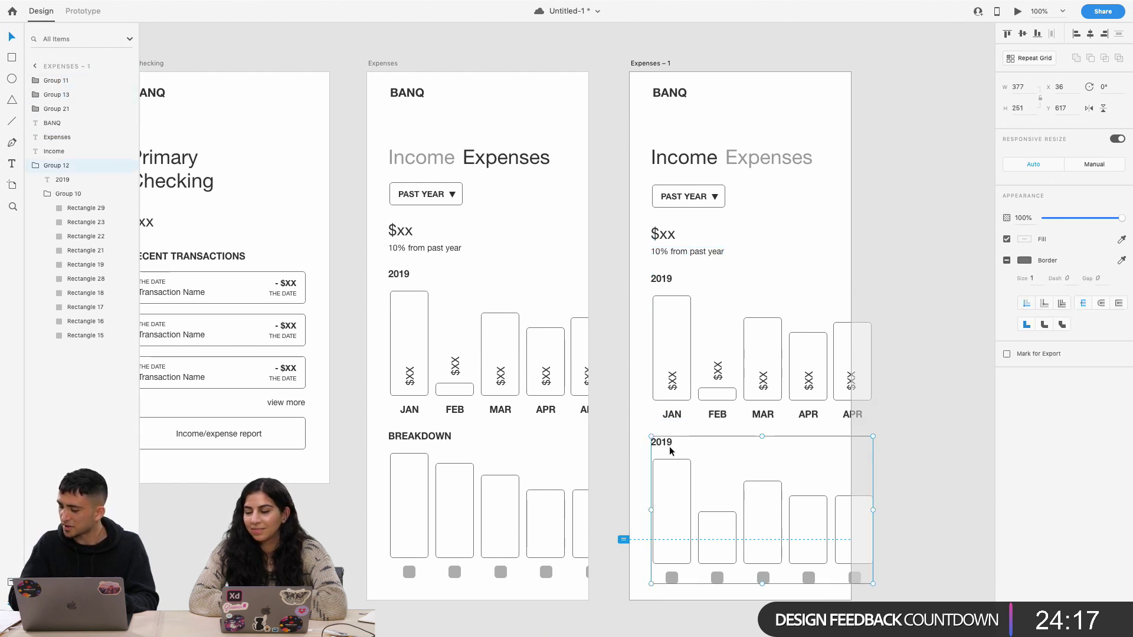
{"action": "double_click", "coordinate": [664, 443]}
{"action": "double_click", "coordinate": [664, 442]}
{"action": "type", "text": "STREAM"}
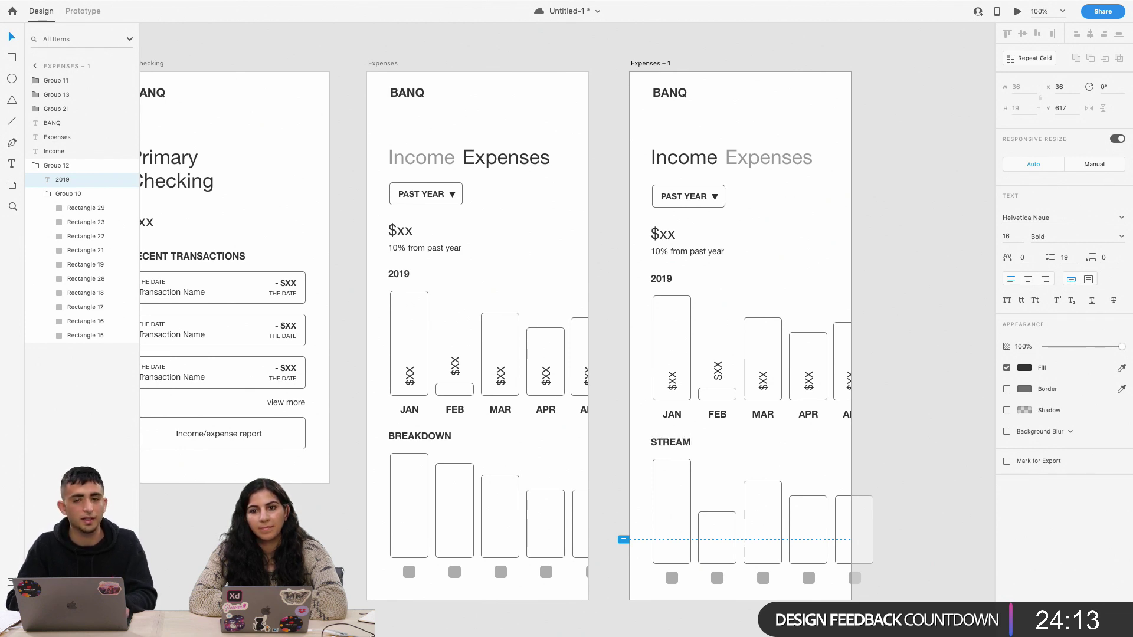
{"action": "key", "text": "Escape"}
{"action": "double_click", "coordinate": [678, 493]}
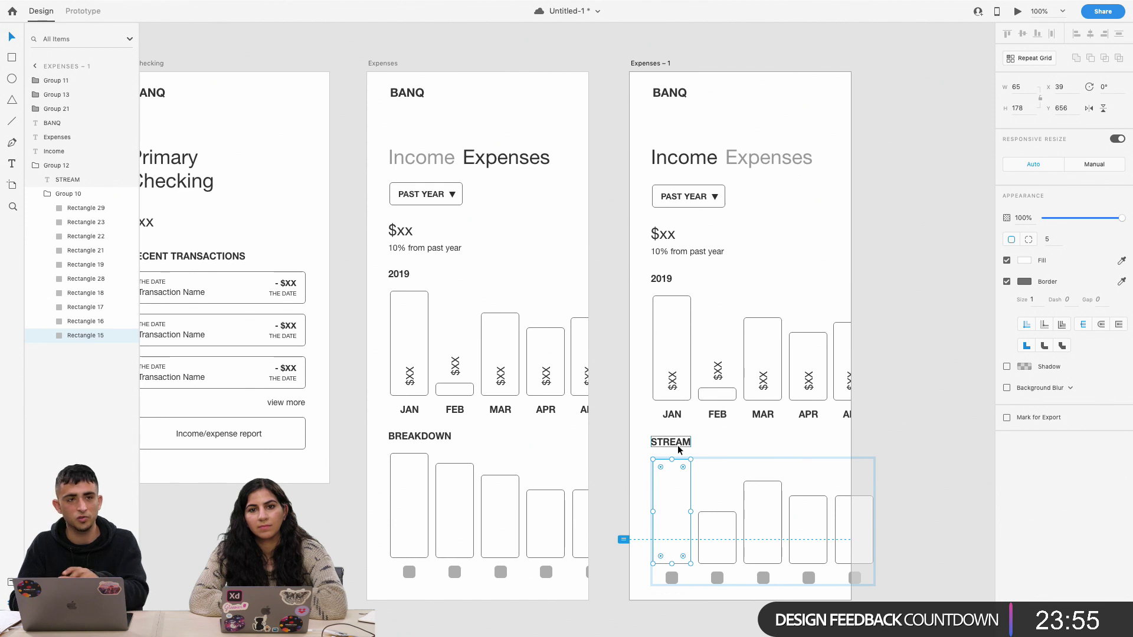
{"action": "key", "text": "Escape"}
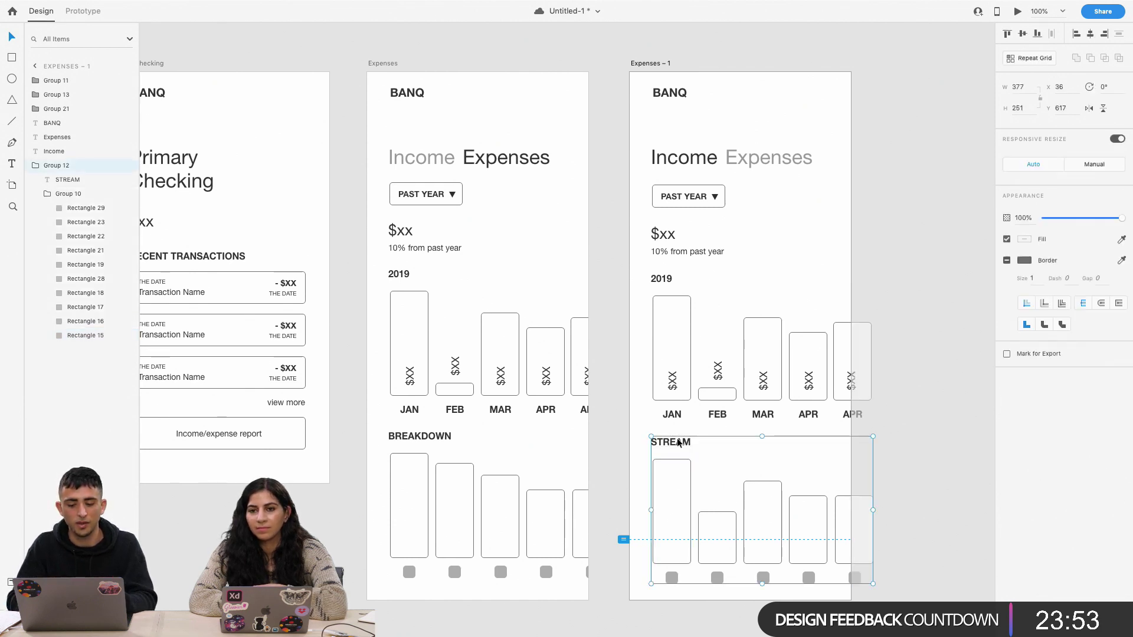
{"action": "double_click", "coordinate": [665, 463]}
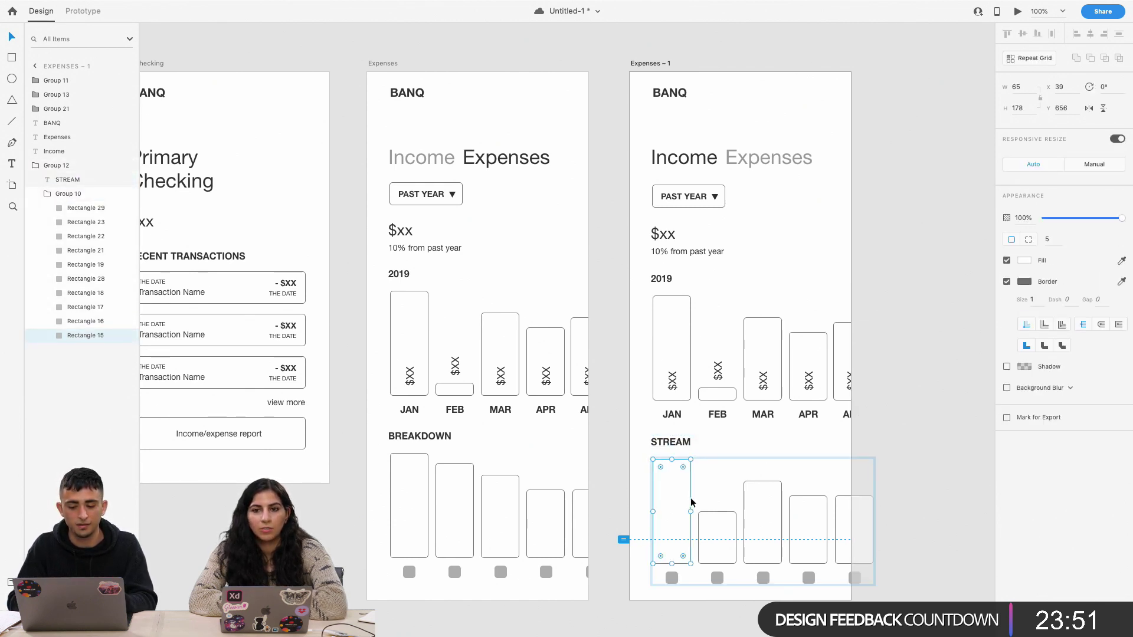
{"action": "left_click", "coordinate": [711, 534]}
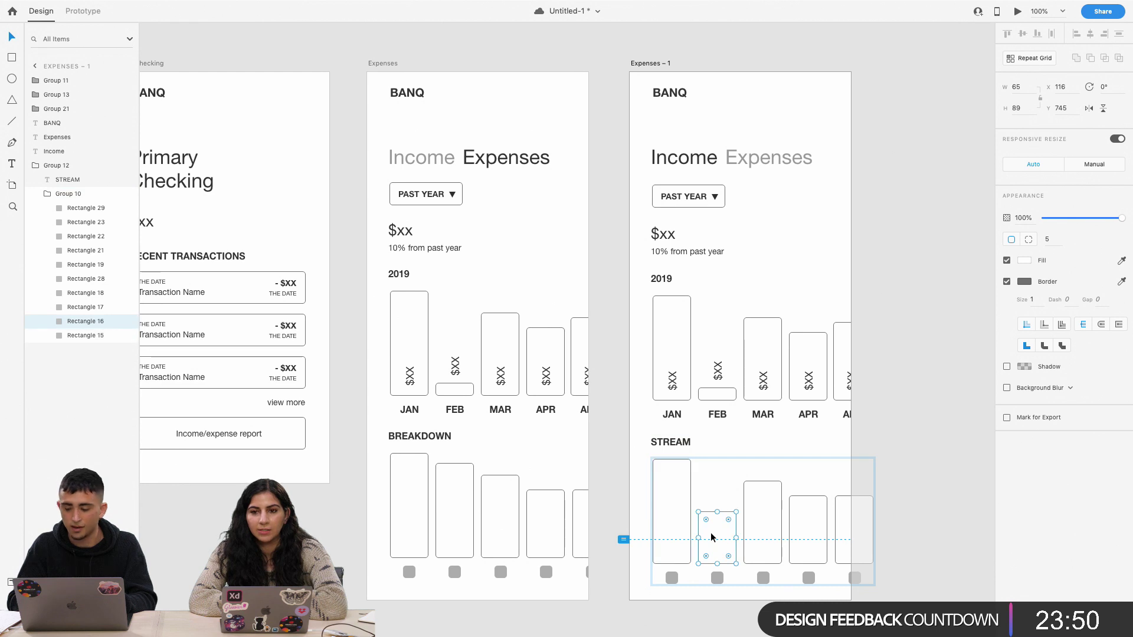
{"action": "left_click", "coordinate": [667, 490]}
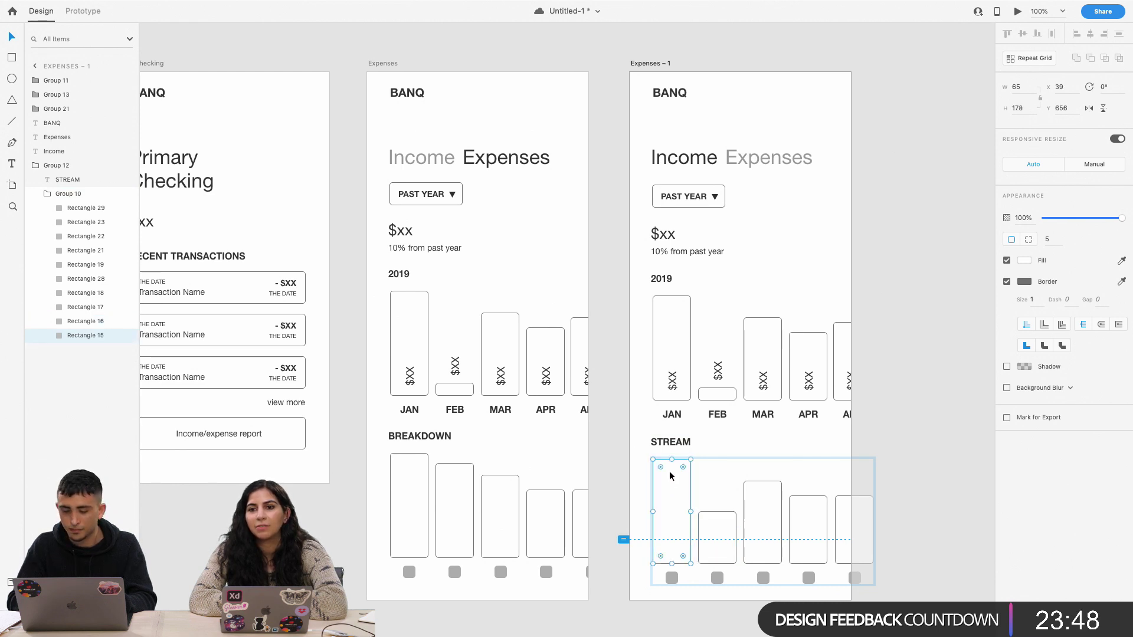
{"action": "left_click", "coordinate": [717, 541]}
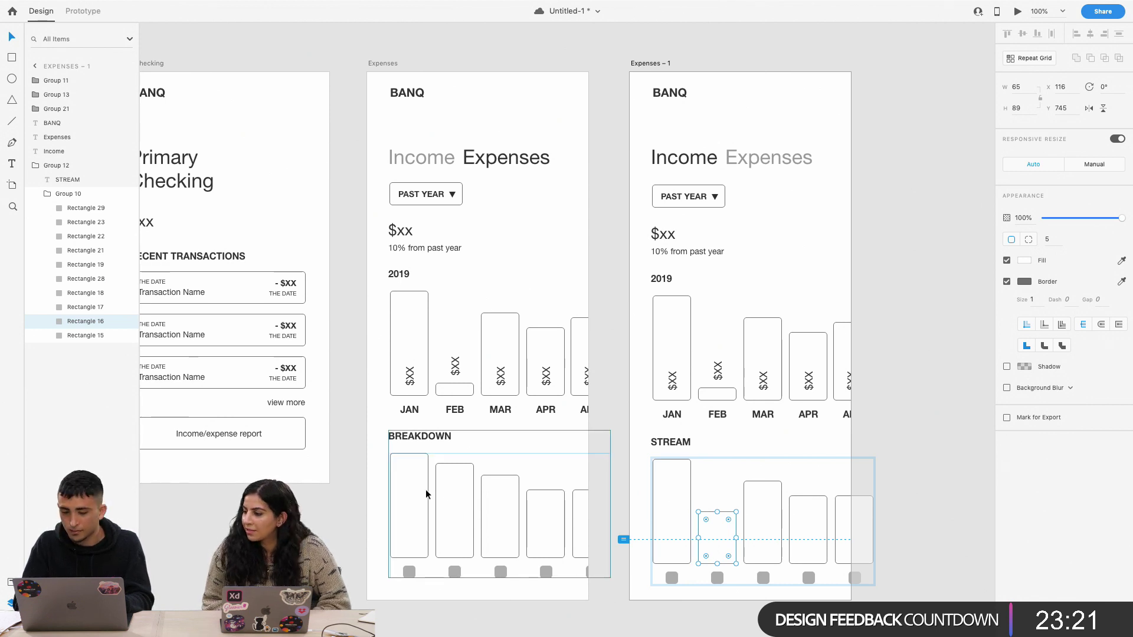
{"action": "left_click", "coordinate": [670, 442]}
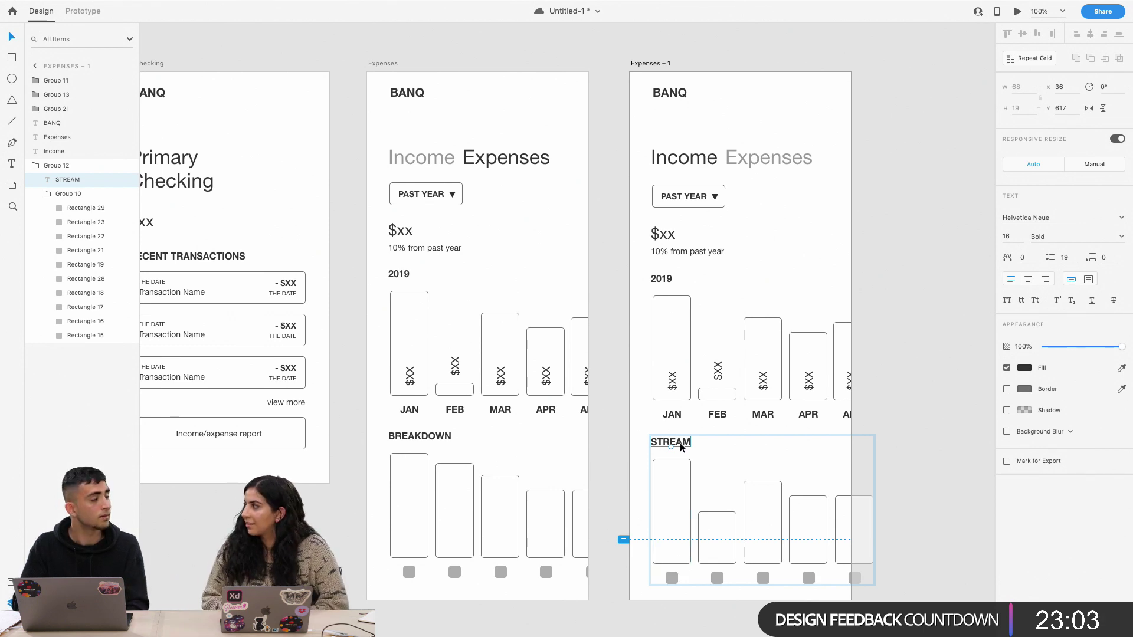
{"action": "left_click", "coordinate": [706, 395]}
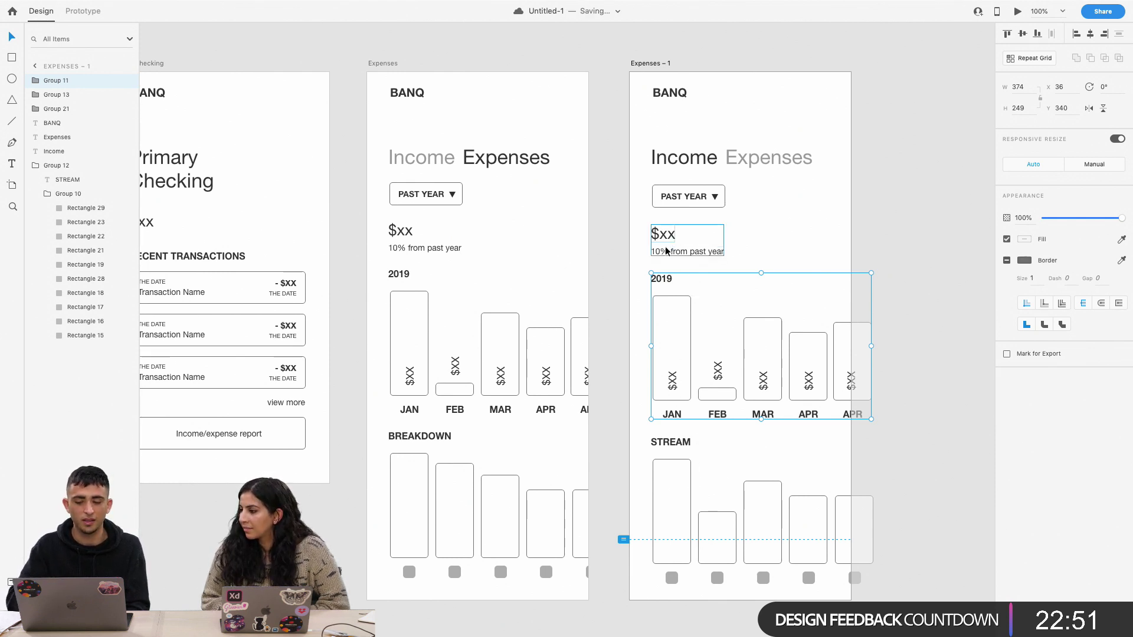
{"action": "left_click", "coordinate": [643, 306]}
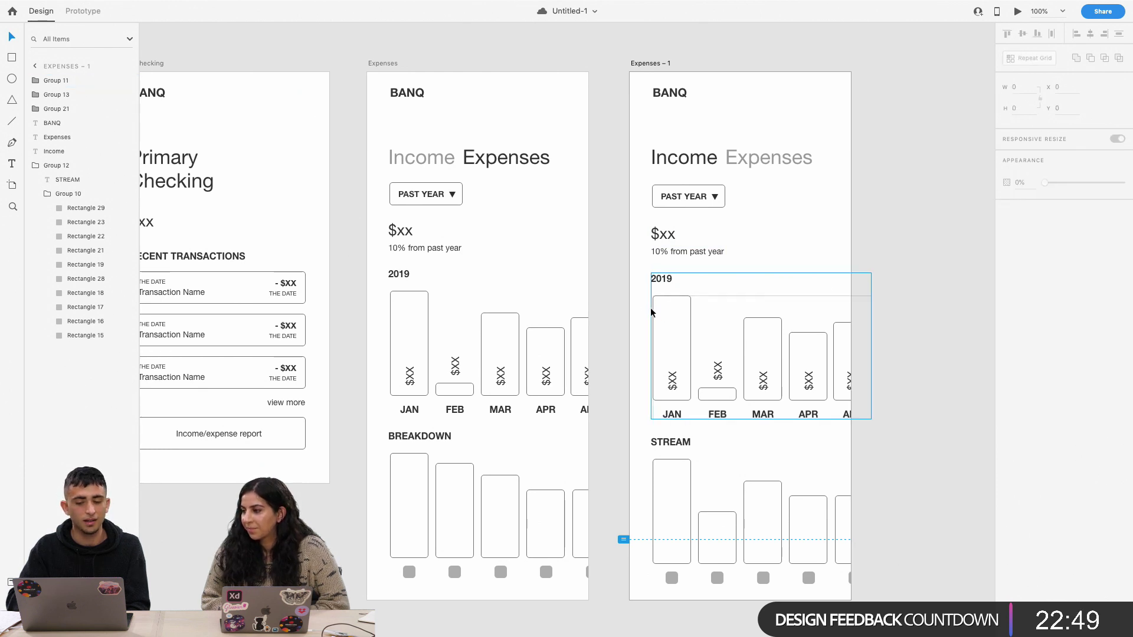
{"action": "left_click", "coordinate": [652, 63]}
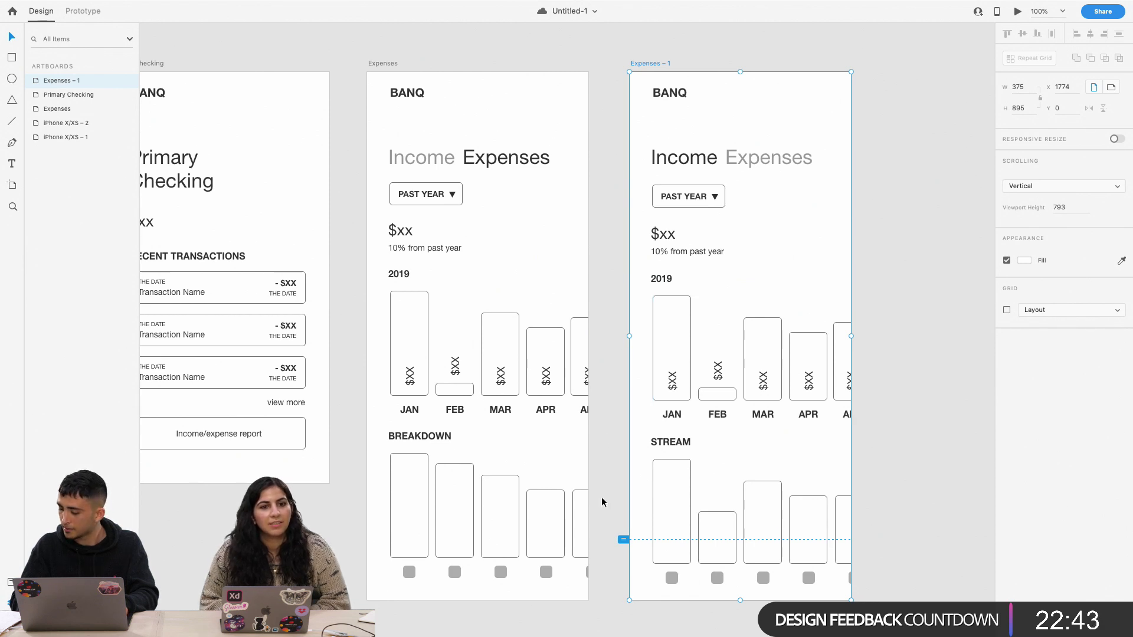
{"action": "double_click", "coordinate": [653, 554]}
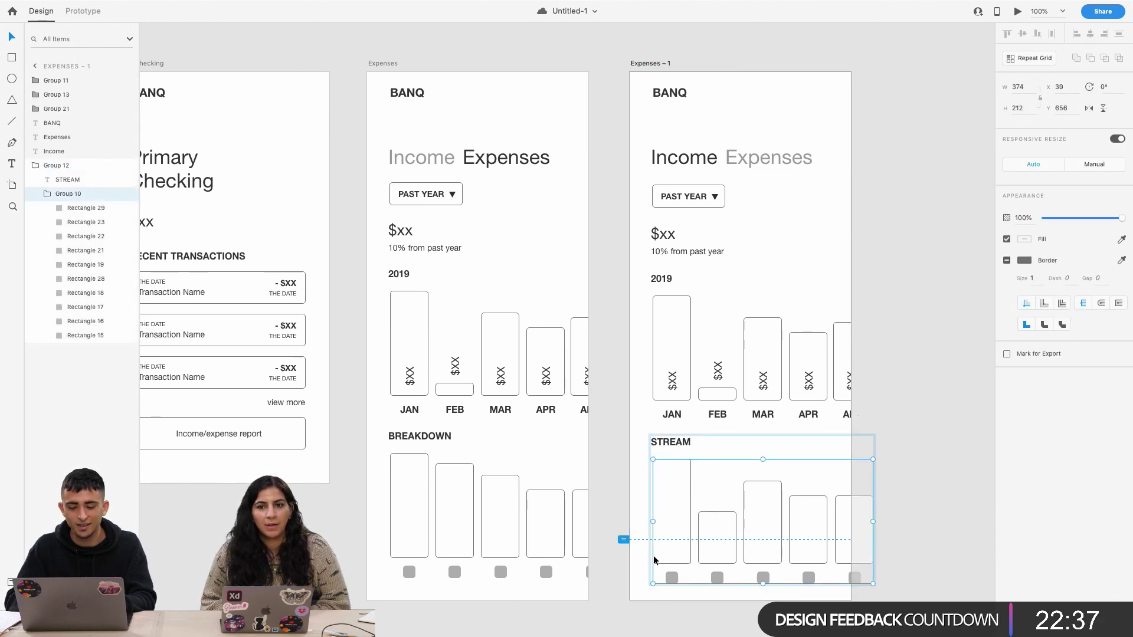
{"action": "left_click", "coordinate": [11, 164]}
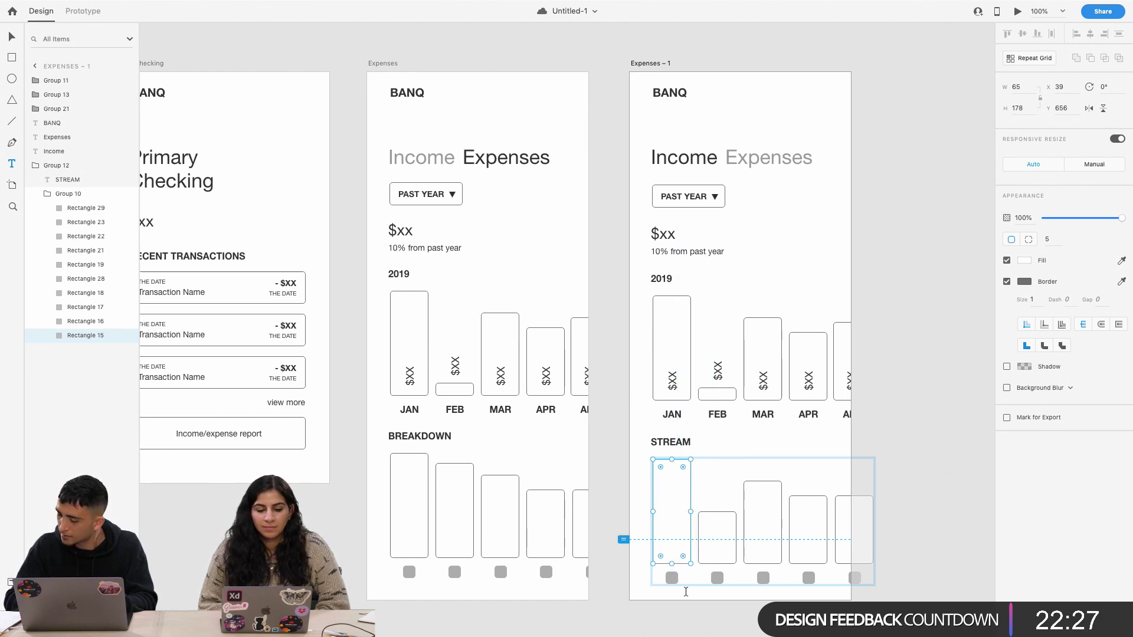
{"action": "left_click", "coordinate": [12, 37]}
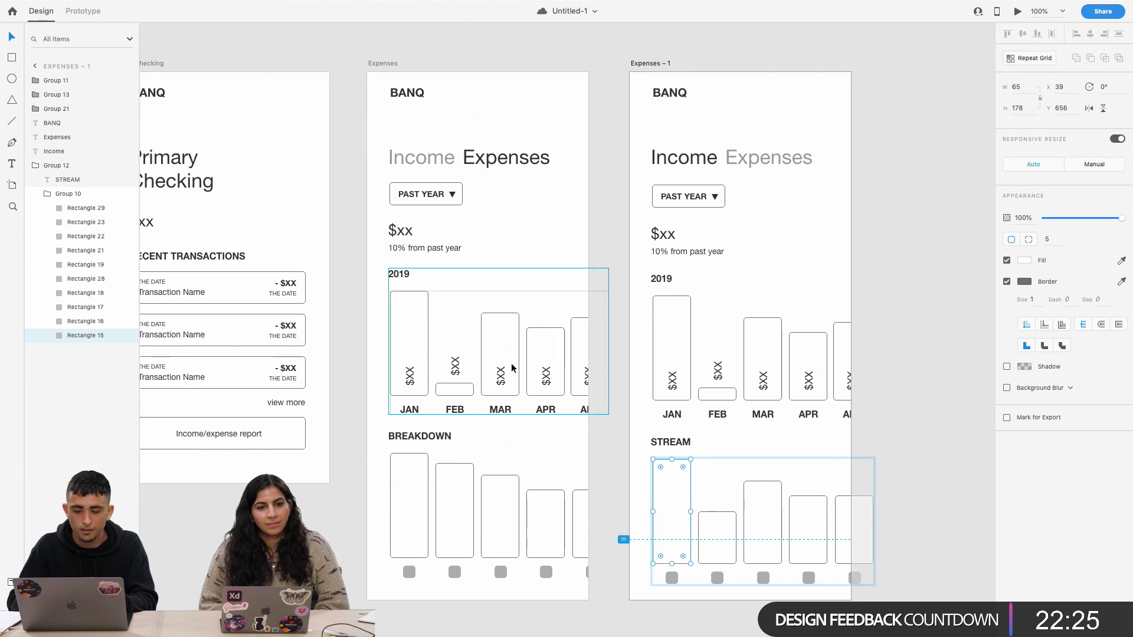
Copy the rotated $XX label from the JAN bar into all five STREAM bars, aligned near their bases at Y 784.5
{"action": "left_click", "coordinate": [672, 384]}
{"action": "double_click", "coordinate": [672, 385]}
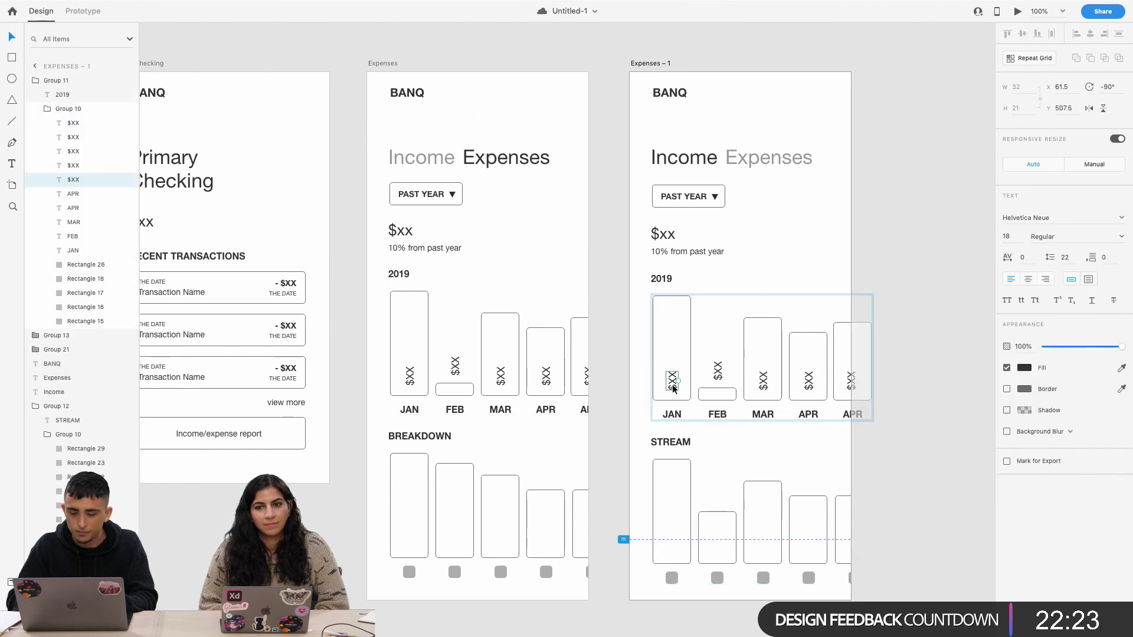
{"action": "left_click", "coordinate": [659, 503]}
{"action": "double_click", "coordinate": [658, 504]}
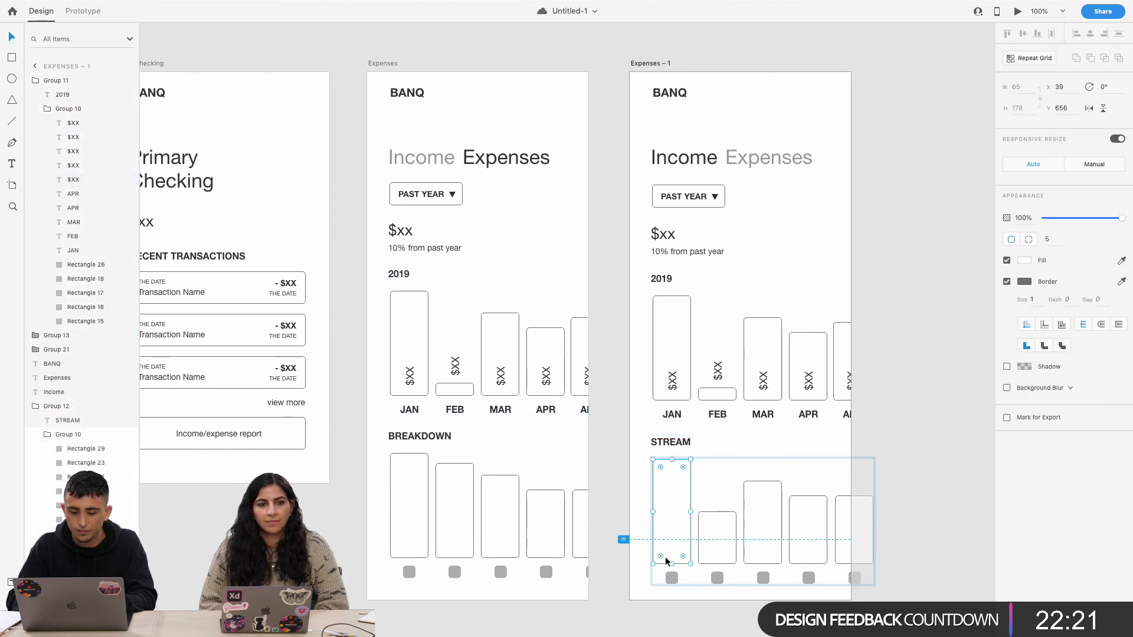
{"action": "key", "text": "ctrl+v"}
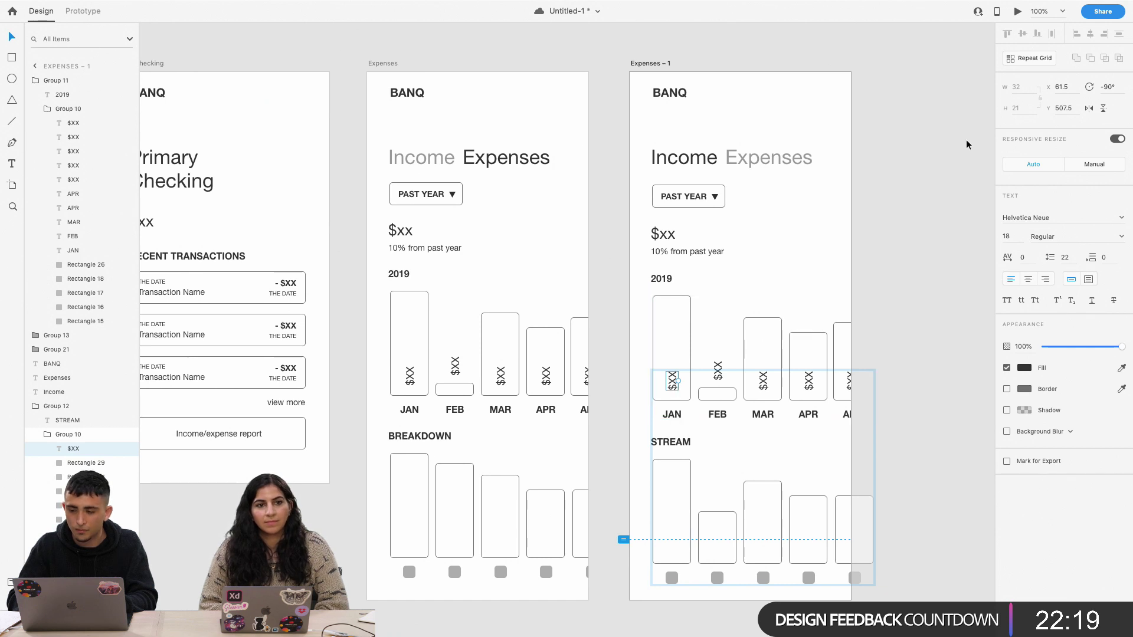
{"action": "left_click", "coordinate": [1059, 110]}
{"action": "type", "text": "707.5"}
{"action": "key", "text": "Return"}
{"action": "left_click_drag", "start_coordinate": [673, 505], "coordinate": [851, 548]}
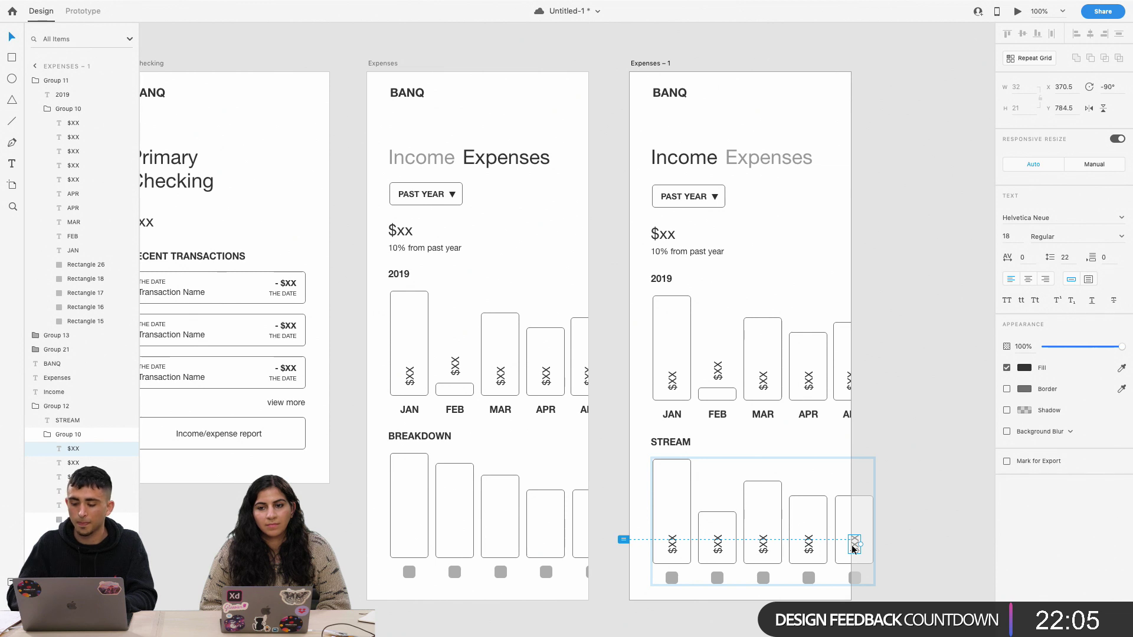
{"action": "left_click", "coordinate": [881, 369]}
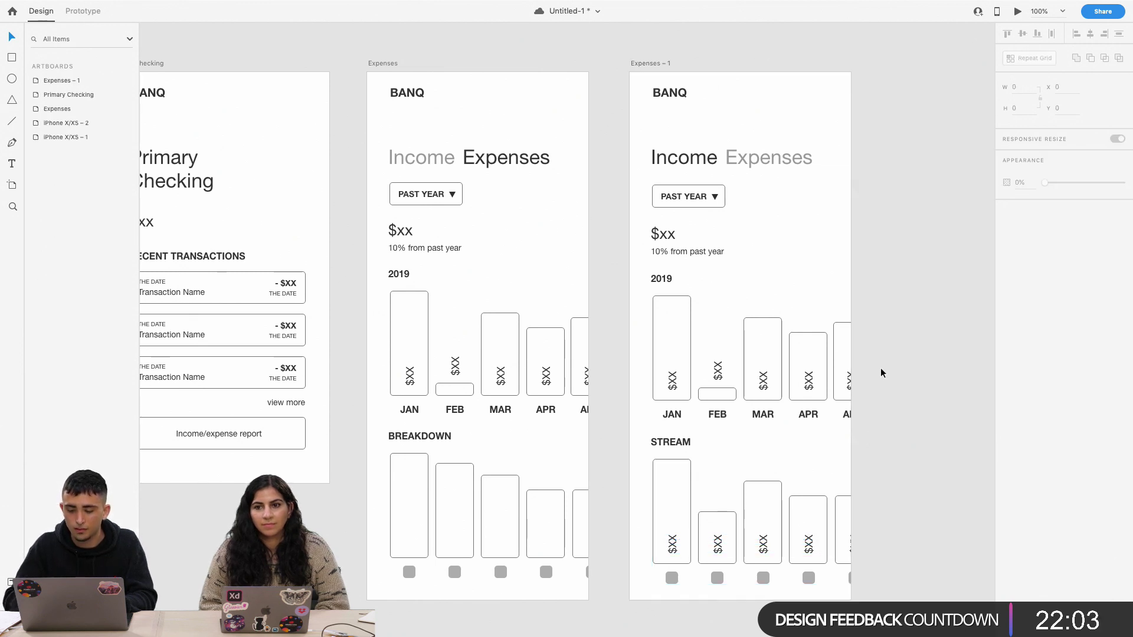
Make the STREAM bars on Expenses – 1 descend in height by raising the second bar and shortening the fifth
{"action": "left_click", "coordinate": [714, 524]}
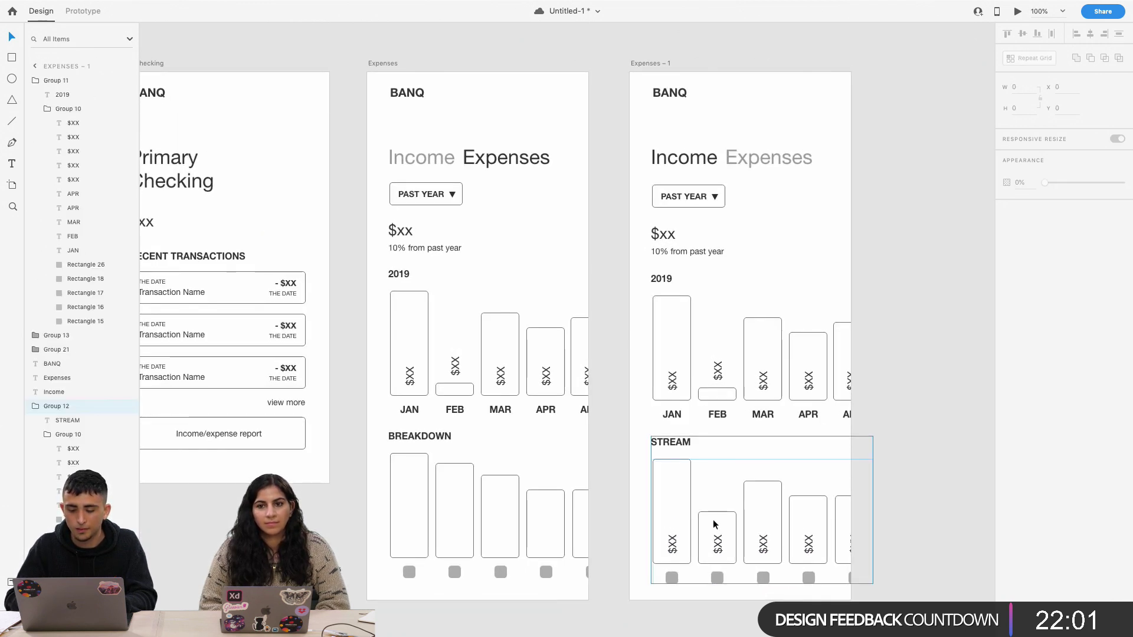
{"action": "double_click", "coordinate": [714, 525]}
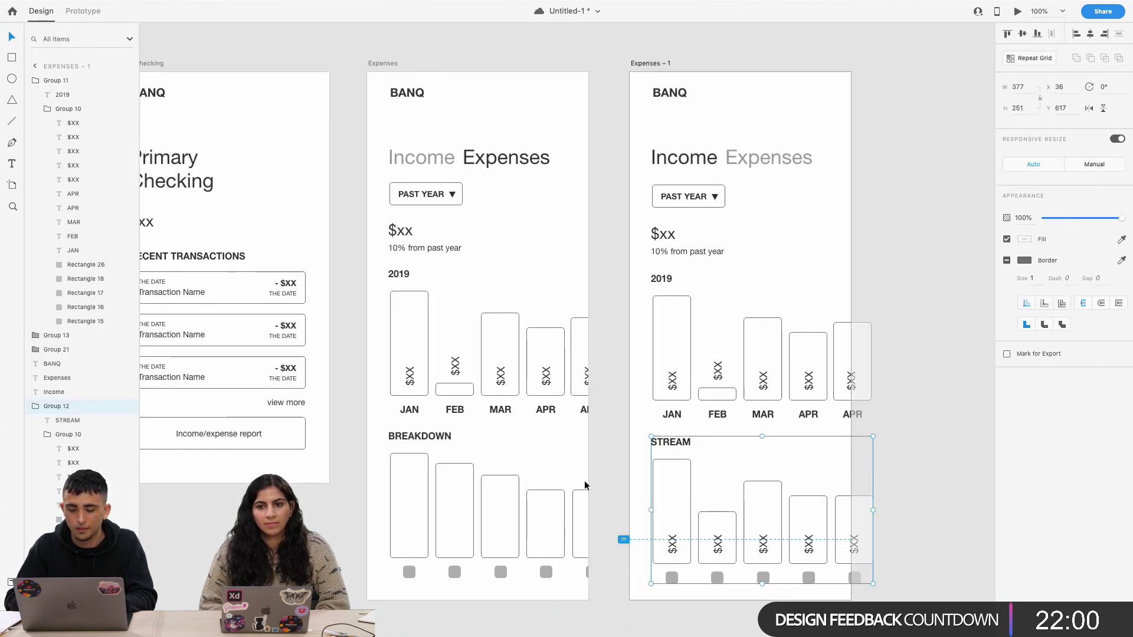
{"action": "double_click", "coordinate": [711, 515]}
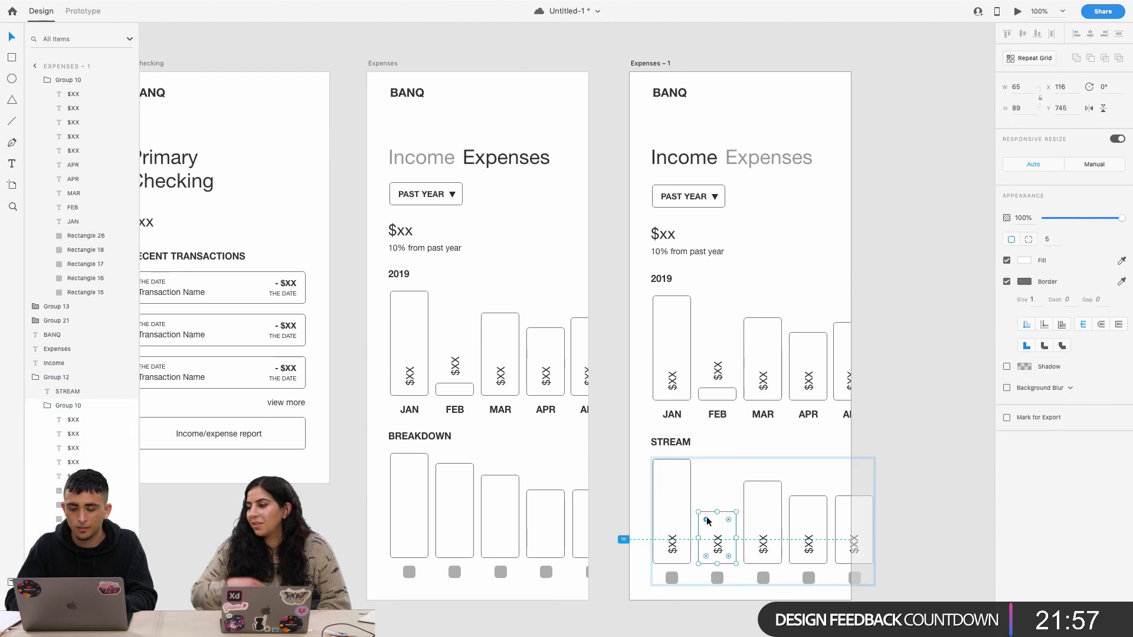
{"action": "left_click_drag", "start_coordinate": [706, 517], "coordinate": [707, 475]}
{"action": "left_click", "coordinate": [745, 484]}
{"action": "left_click", "coordinate": [823, 498]}
{"action": "left_click", "coordinate": [851, 498]}
{"action": "left_click_drag", "start_coordinate": [854, 497], "coordinate": [853, 508]}
{"action": "left_click", "coordinate": [894, 397]}
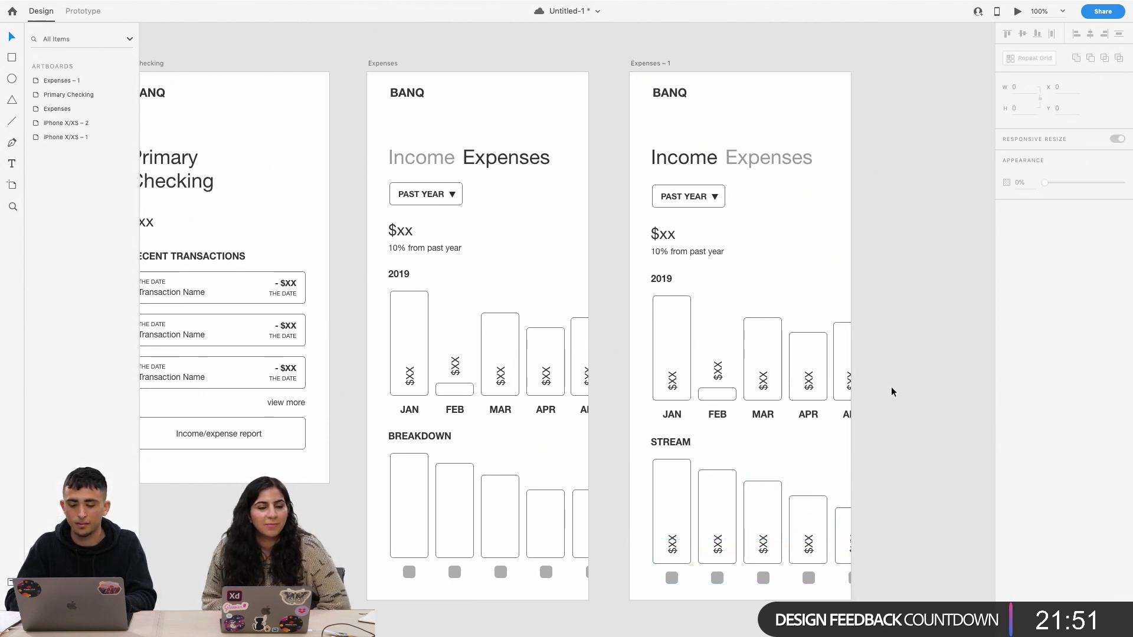
Replace the BREAKDOWN chart on Expenses with a copy of the STREAM chart from Expenses – 1
{"action": "left_click", "coordinate": [720, 539]}
{"action": "left_click", "coordinate": [509, 523]}
{"action": "key", "text": "ctrl+v"}
{"action": "key", "text": "ctrl+z"}
{"action": "key", "text": "Delete"}
{"action": "key", "text": "ctrl+v"}
Change the heading of the copied chart on Expenses to BREAKDOWN
{"action": "double_click", "coordinate": [424, 460]}
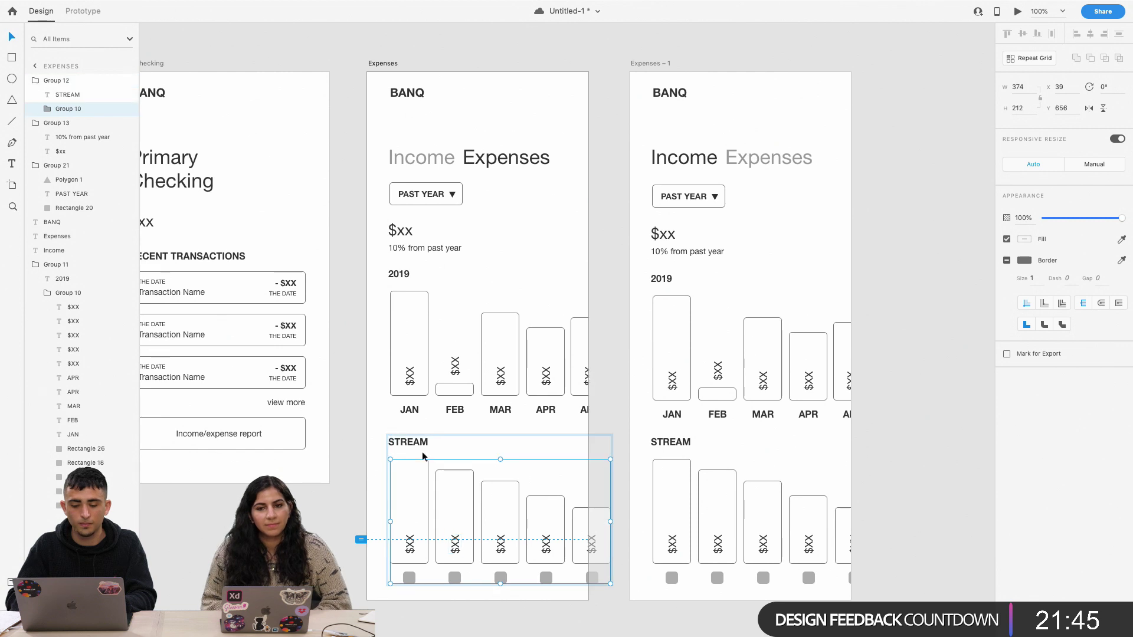
{"action": "left_click", "coordinate": [419, 447]}
{"action": "double_click", "coordinate": [415, 441]}
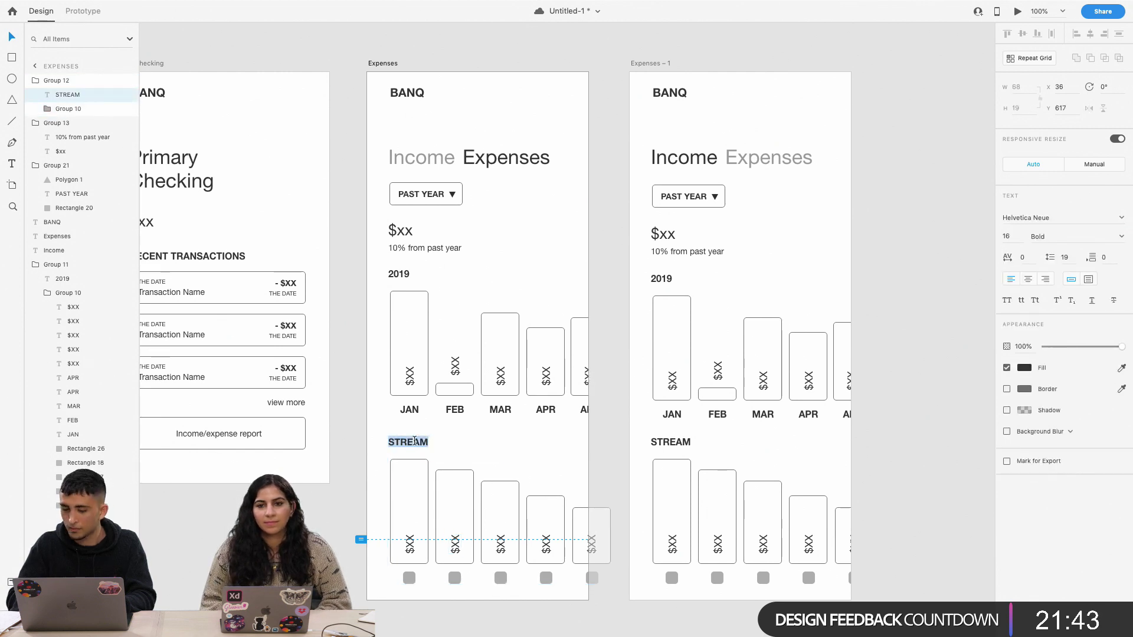
{"action": "type", "text": "BREAKDOWN"}
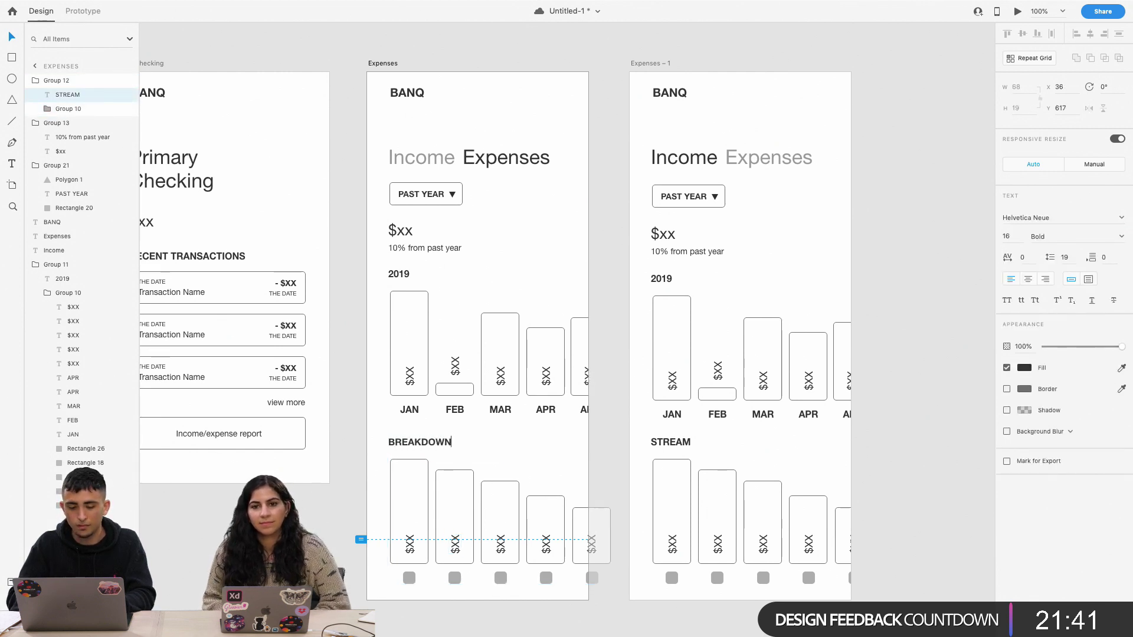
{"action": "key", "text": "Escape"}
{"action": "left_click", "coordinate": [602, 272]}
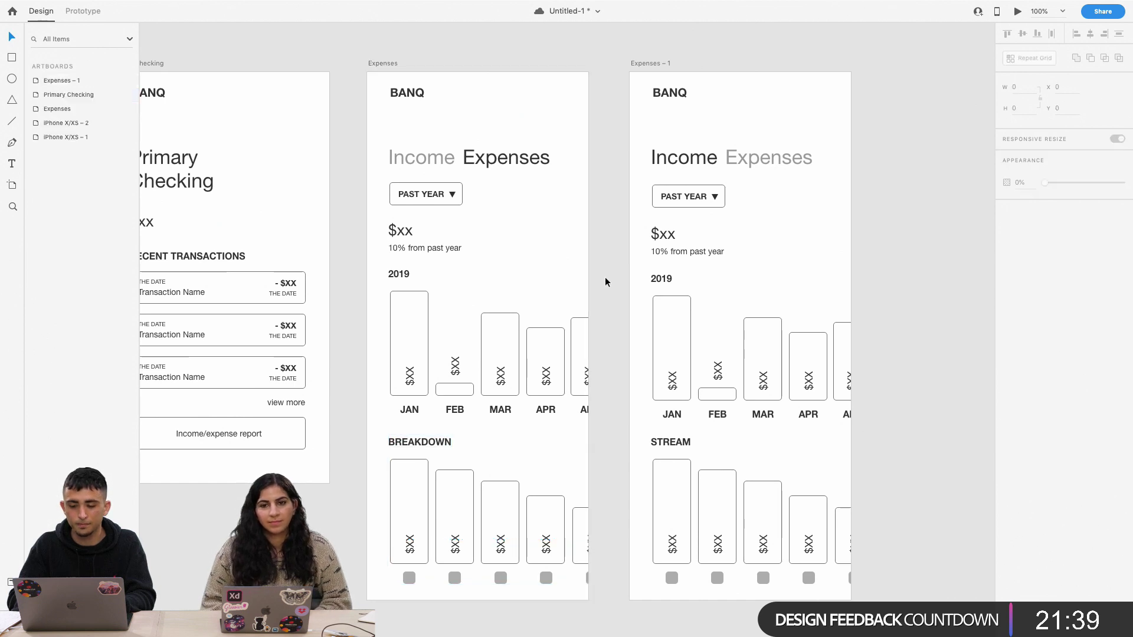
Review the whole flow of artboards, from the Good Morning! login screen to the Income screen
{"action": "left_click", "coordinate": [660, 65]}
{"action": "left_click", "coordinate": [616, 116]}
{"action": "key", "text": "super+0"}
{"action": "scroll", "coordinate": [616, 118], "scroll_direction": "left", "scroll_amount": 5}
{"action": "scroll", "coordinate": [536, 234], "scroll_direction": "right", "scroll_amount": 5}
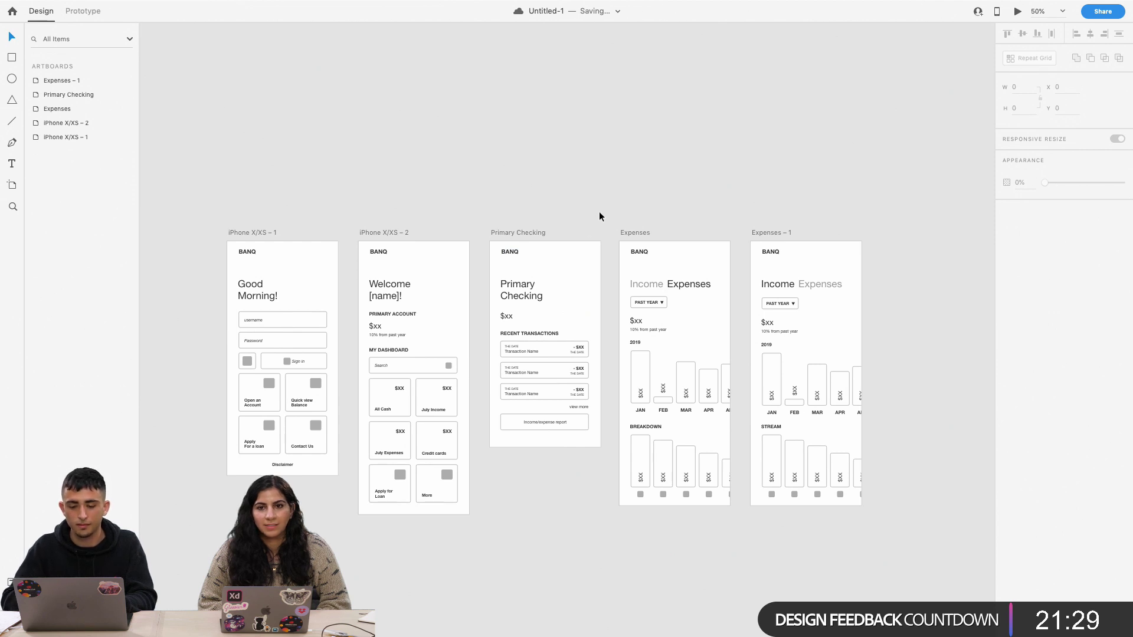
{"action": "scroll", "coordinate": [600, 213], "scroll_direction": "right", "scroll_amount": 3}
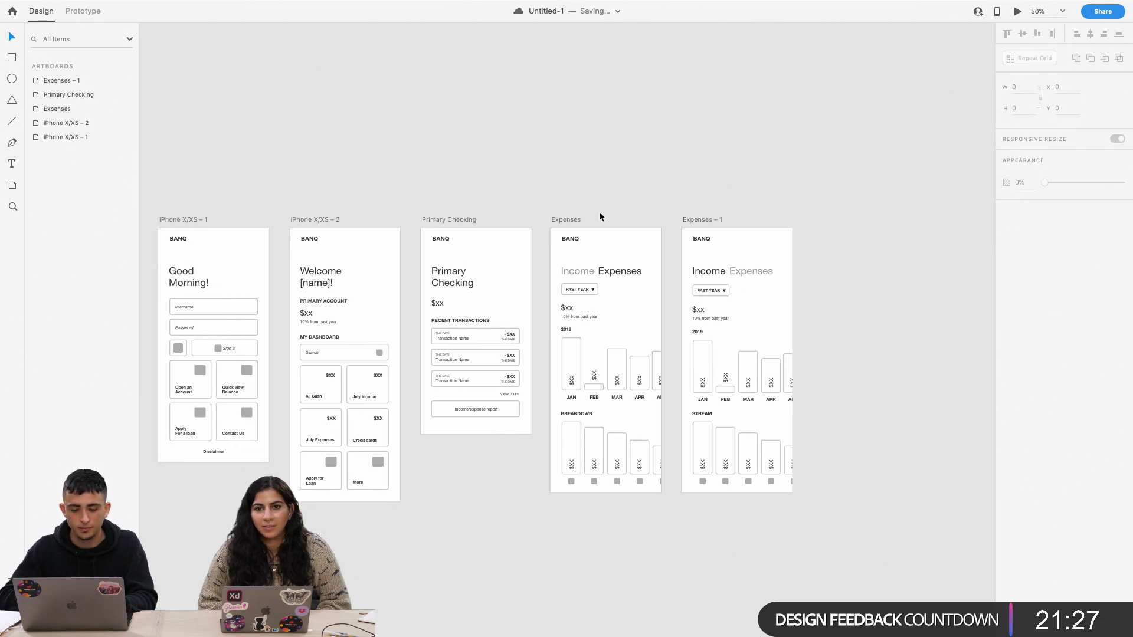
{"action": "scroll", "coordinate": [600, 213], "scroll_direction": "right", "scroll_amount": 4}
{"action": "left_click", "coordinate": [598, 212]}
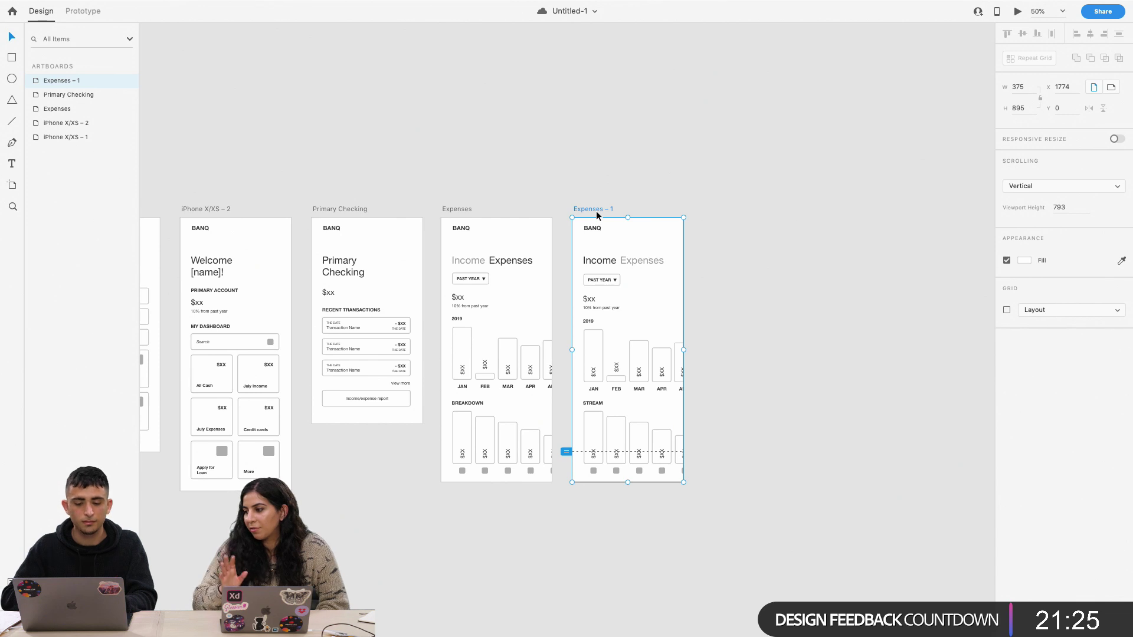
{"action": "scroll", "coordinate": [531, 200], "scroll_direction": "left", "scroll_amount": 6}
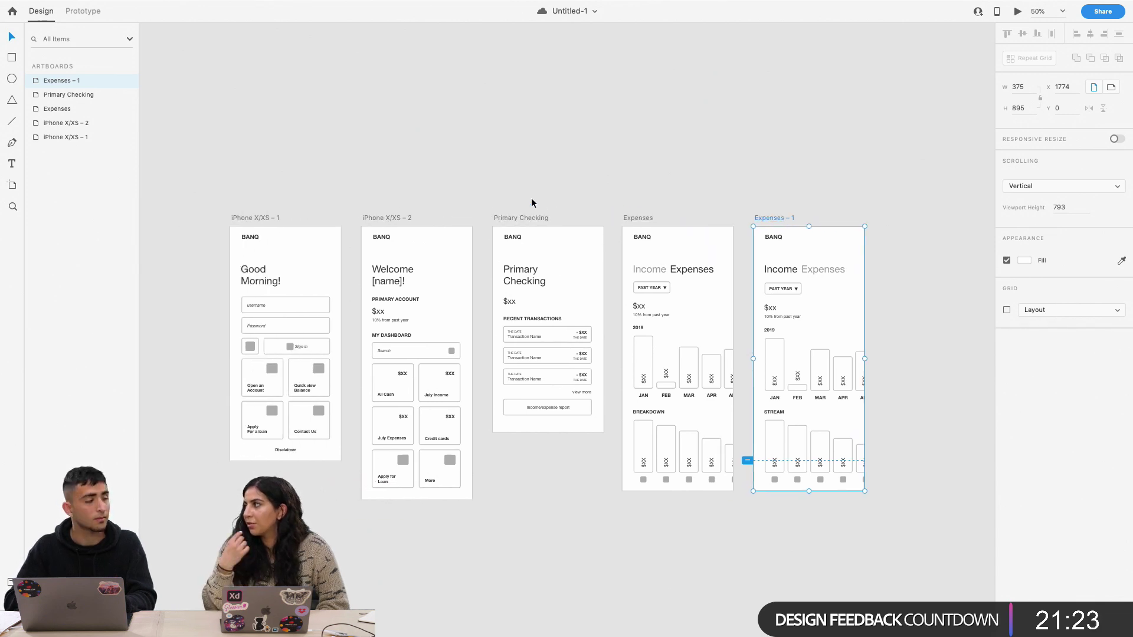
{"action": "left_click", "coordinate": [288, 308]}
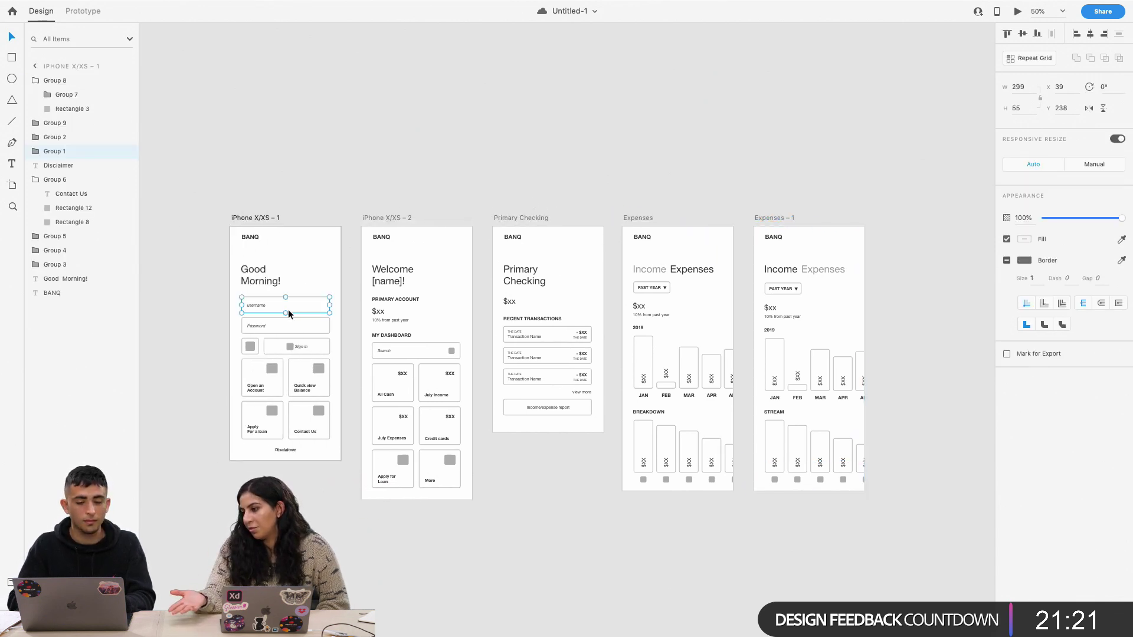
{"action": "left_click", "coordinate": [290, 213]}
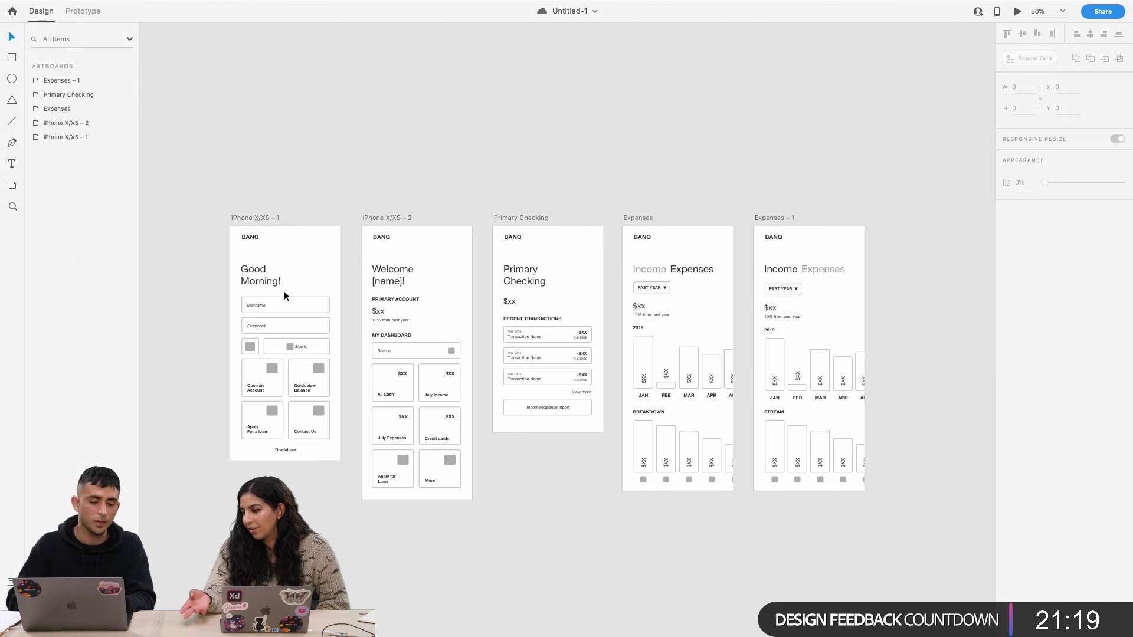
{"action": "left_click", "coordinate": [276, 307]}
{"action": "left_click", "coordinate": [258, 271]}
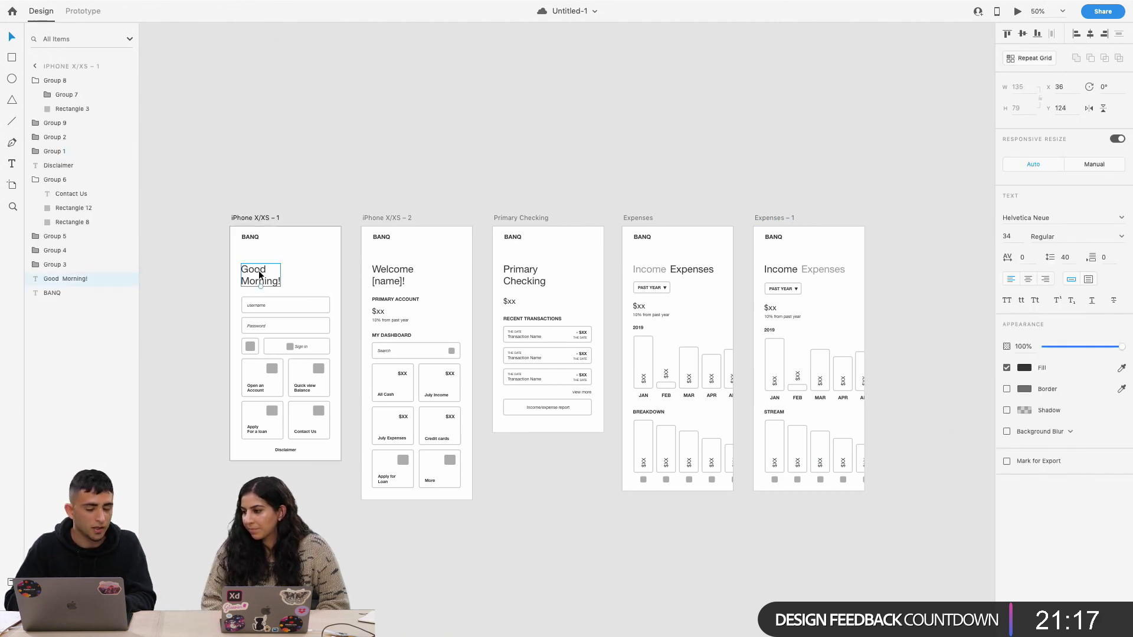
{"action": "left_click", "coordinate": [275, 224]}
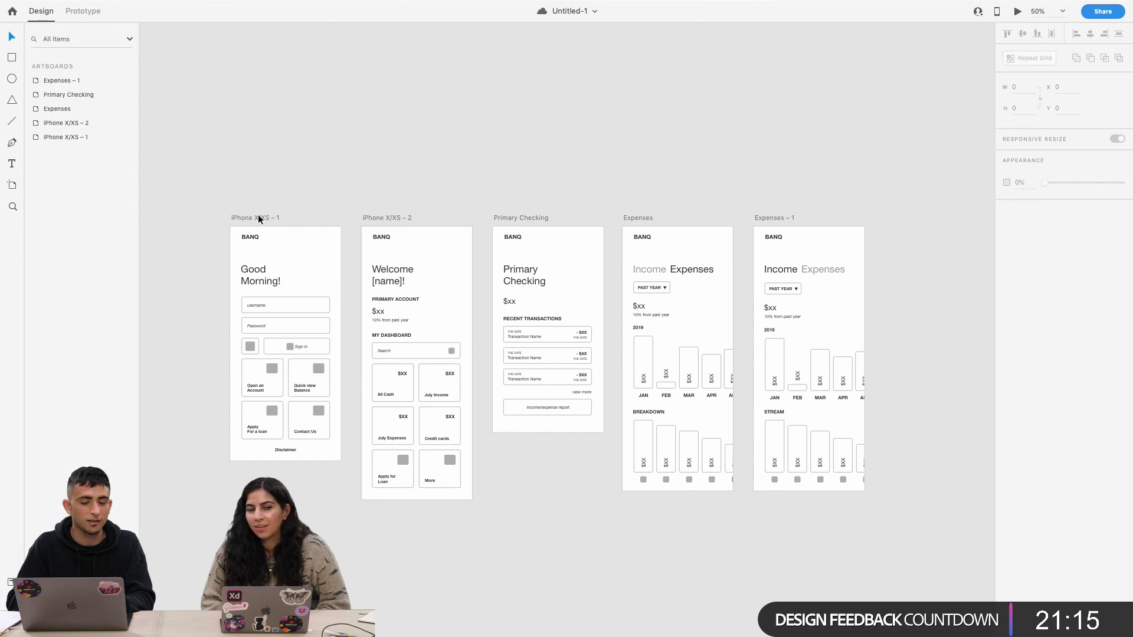
{"action": "left_click", "coordinate": [265, 305]}
{"action": "left_click", "coordinate": [390, 275]}
{"action": "left_click", "coordinate": [378, 211]}
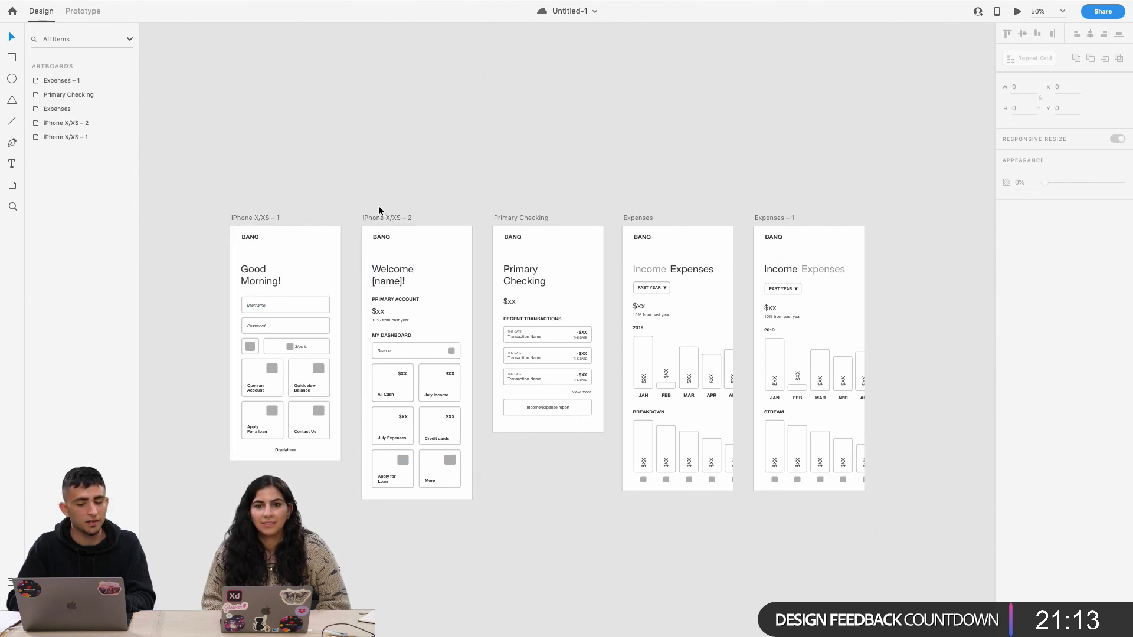
Replace the [name]! placeholder in the Welcome heading on iPhone X/XS – 2 with the customer's first name
{"action": "left_click", "coordinate": [384, 282]}
{"action": "double_click", "coordinate": [383, 283]}
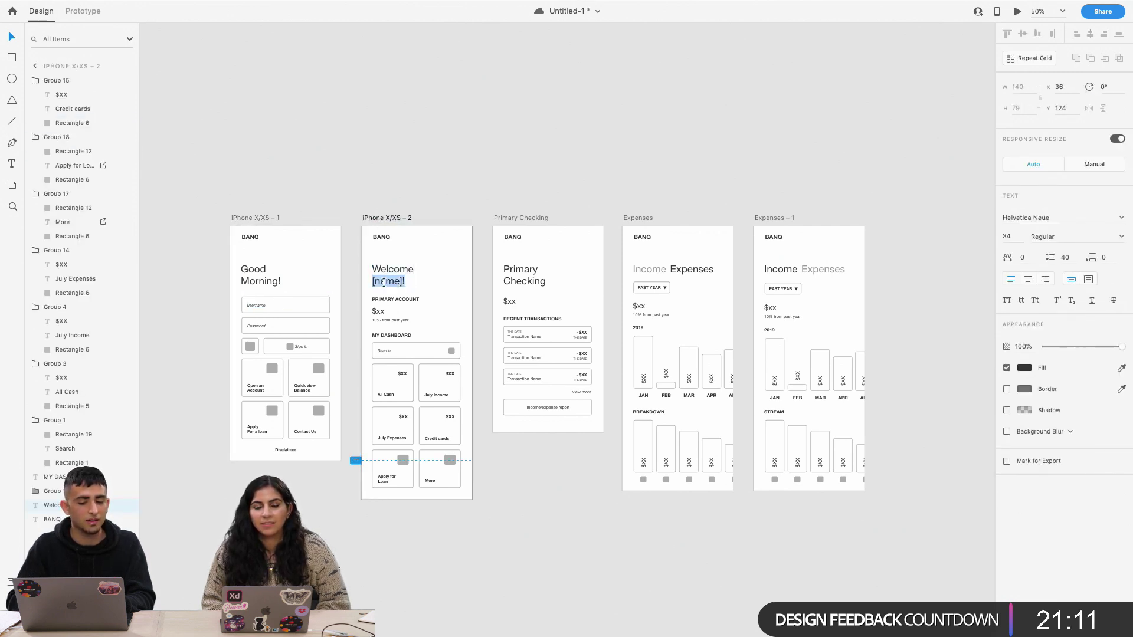
{"action": "type", "text": "Melod"}
{"action": "key", "text": "Escape"}
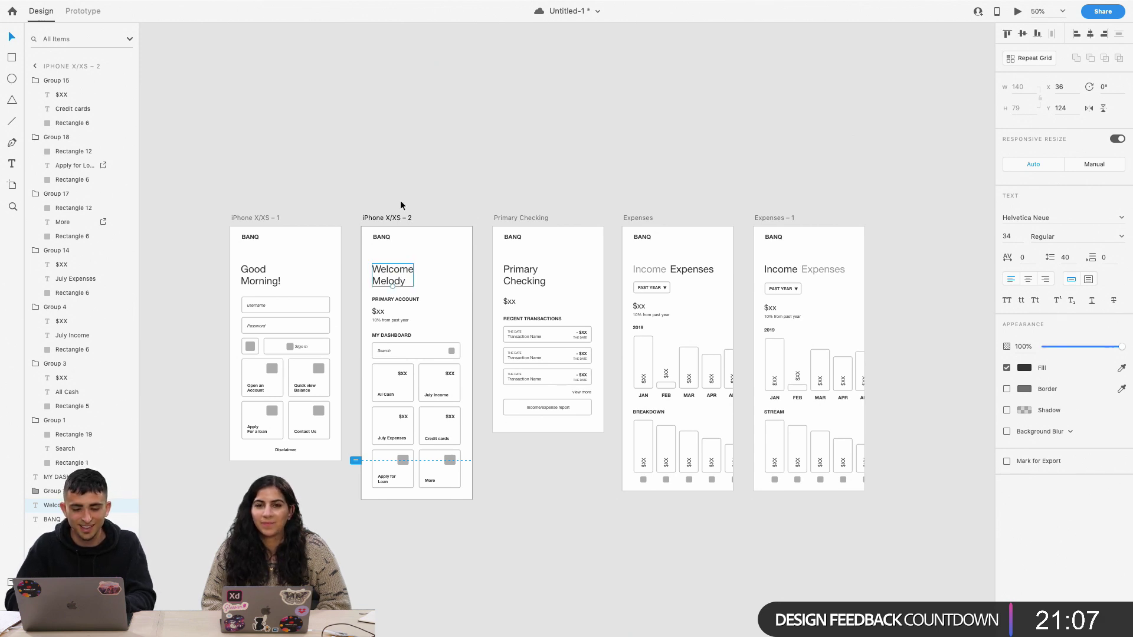
{"action": "left_click", "coordinate": [401, 200]}
Duplicate the Expenses – 1 artboard to start a new screen beside it
{"action": "scroll", "coordinate": [400, 200], "scroll_direction": "right", "scroll_amount": 2}
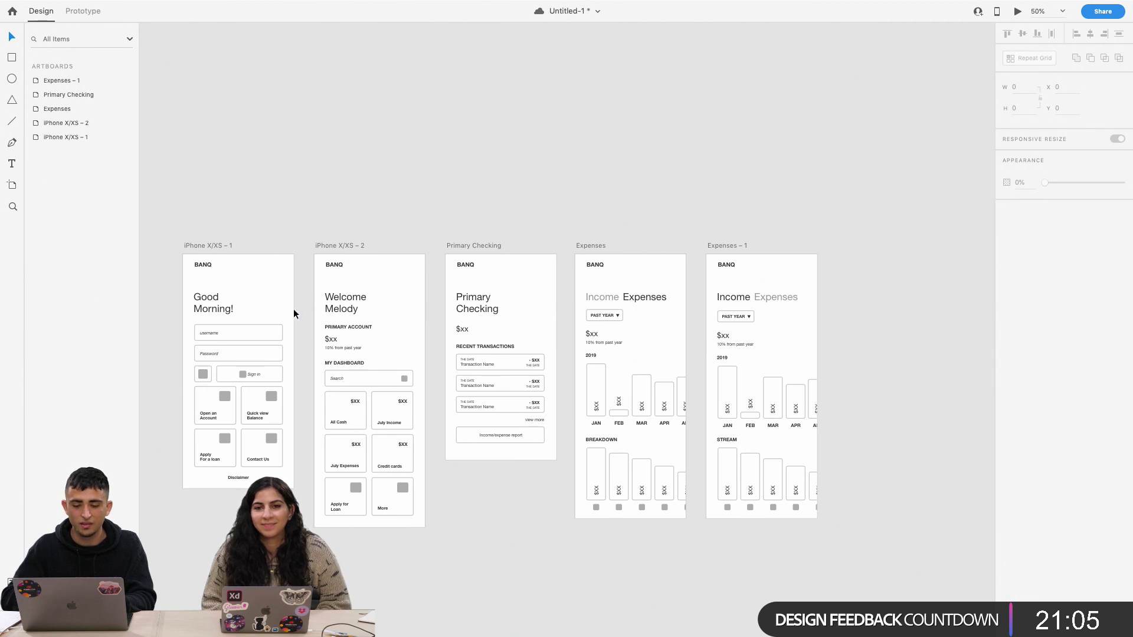
{"action": "scroll", "coordinate": [541, 245], "scroll_direction": "right", "scroll_amount": 3}
{"action": "scroll", "coordinate": [542, 251], "scroll_direction": "right", "scroll_amount": 4}
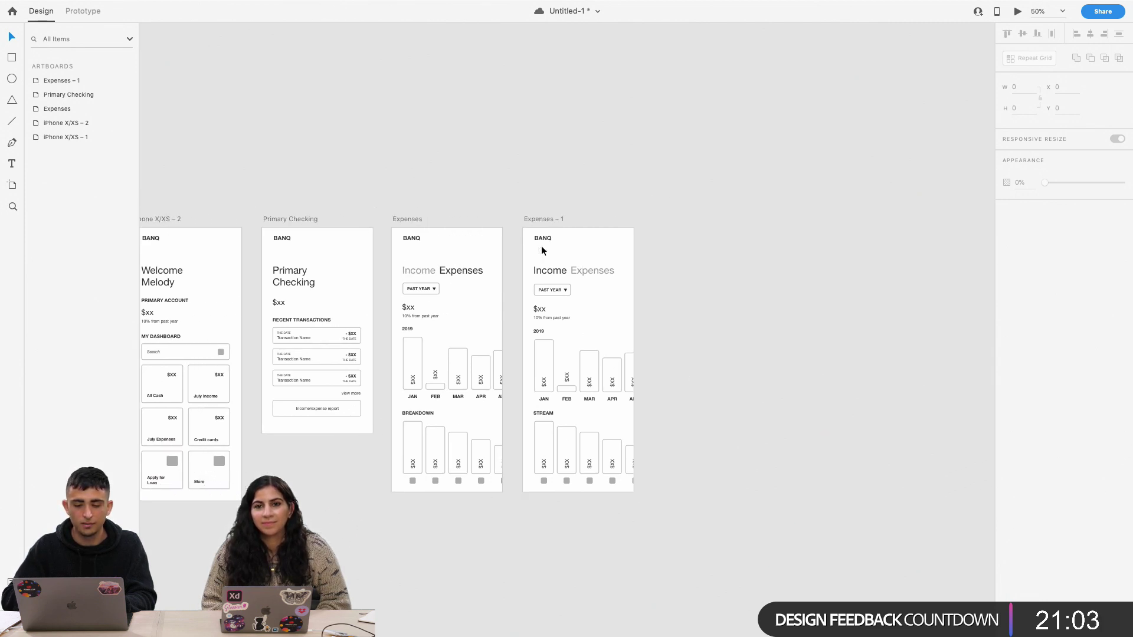
{"action": "left_click", "coordinate": [542, 247]}
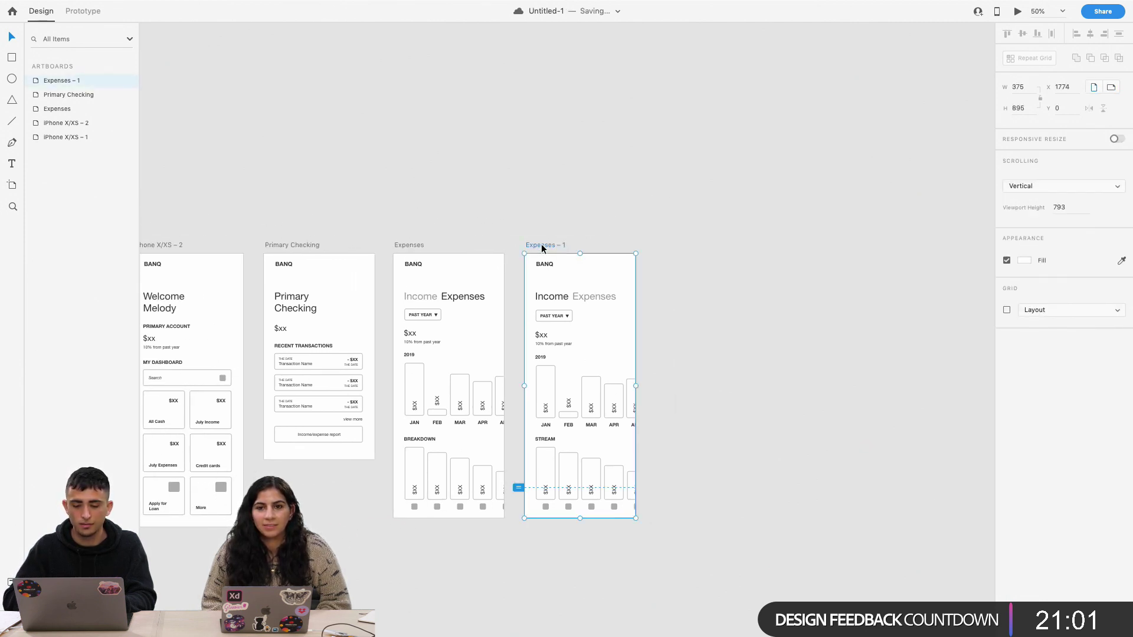
{"action": "scroll", "coordinate": [455, 253], "scroll_direction": "left", "scroll_amount": 5}
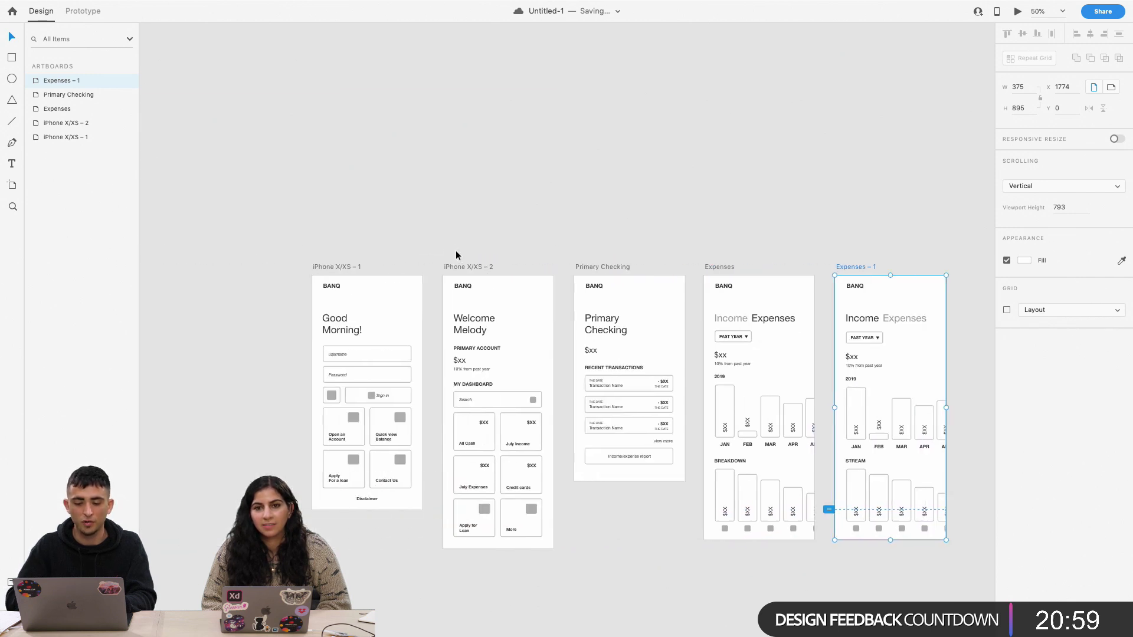
{"action": "scroll", "coordinate": [456, 253], "scroll_direction": "right", "scroll_amount": 6}
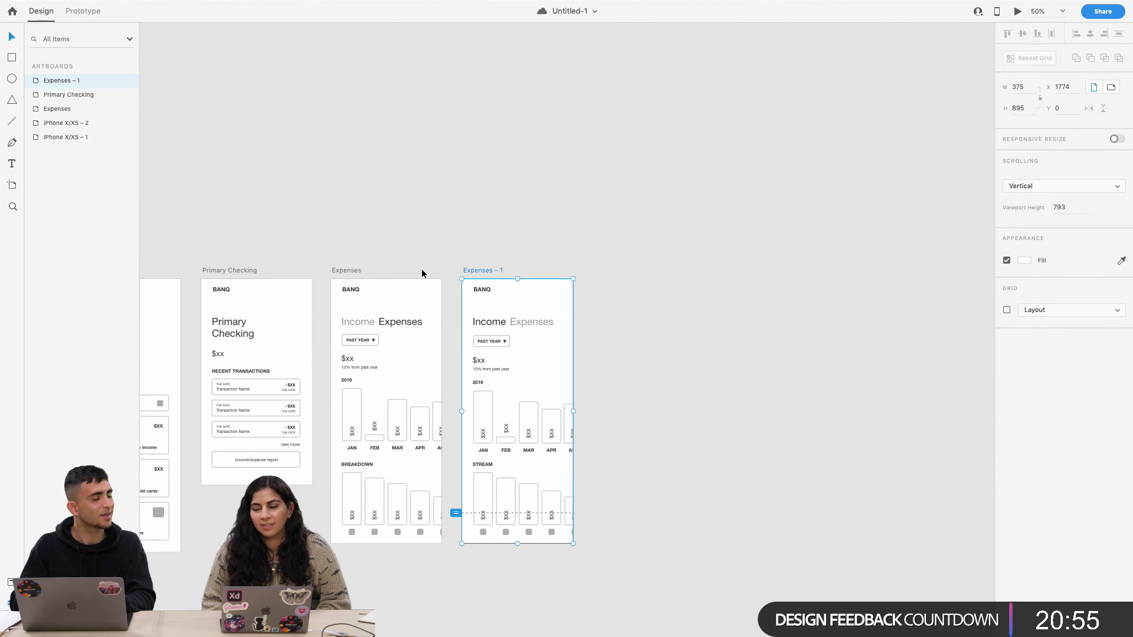
{"action": "key", "text": "super+d"}
{"action": "left_click", "coordinate": [598, 235]}
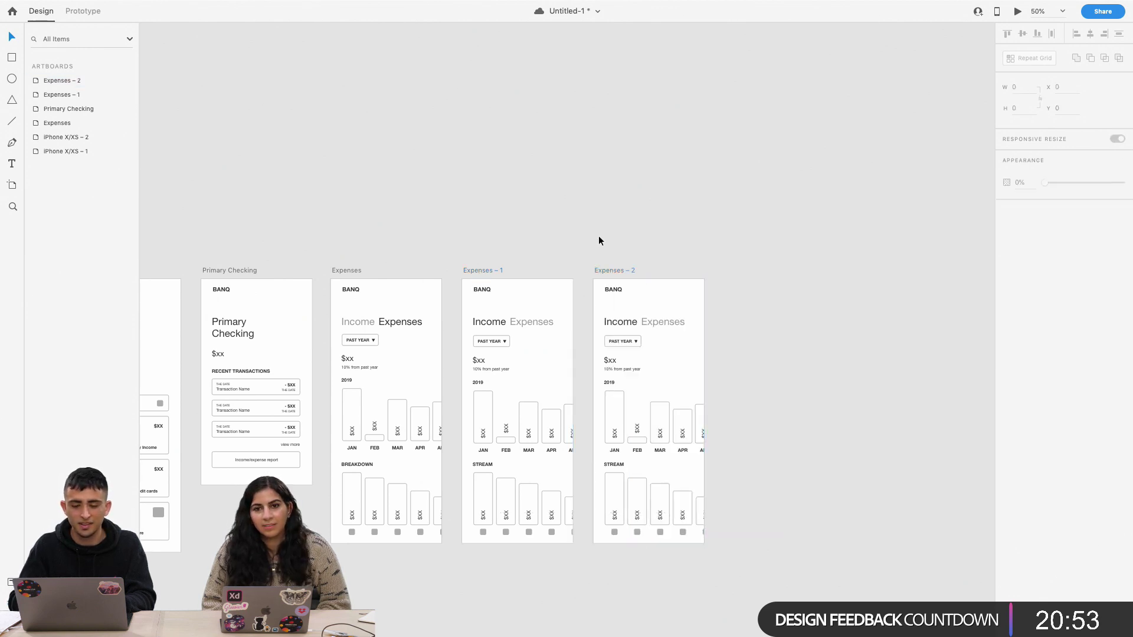
On the duplicated artboard, delete the Expenses heading and change the Income heading to Move Money
{"action": "left_click", "coordinate": [610, 272]}
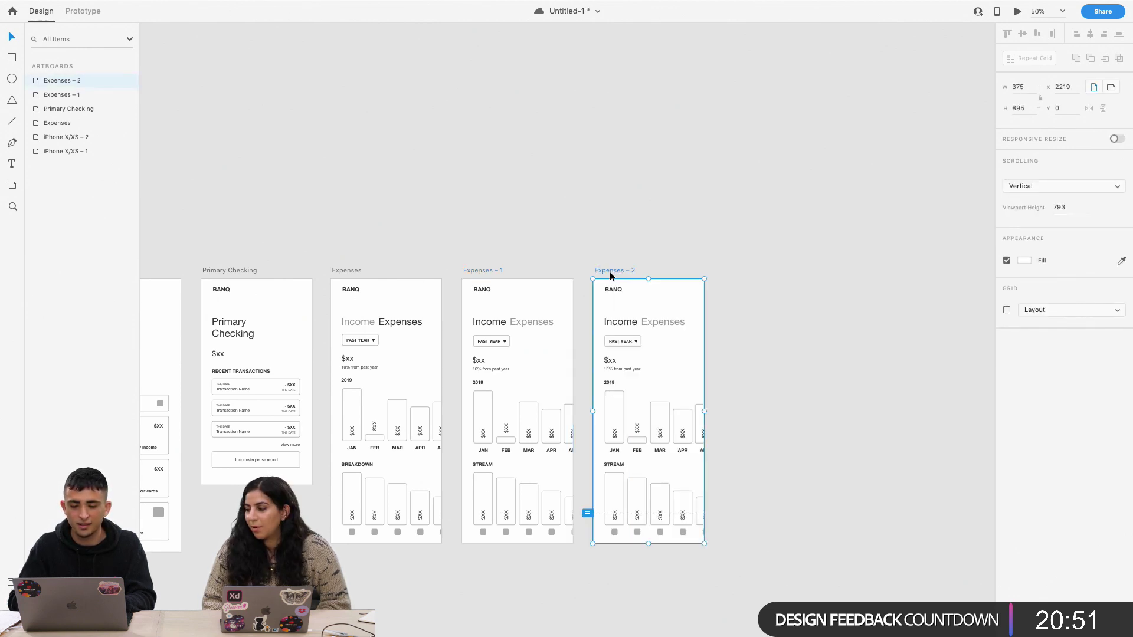
{"action": "left_click", "coordinate": [624, 321]}
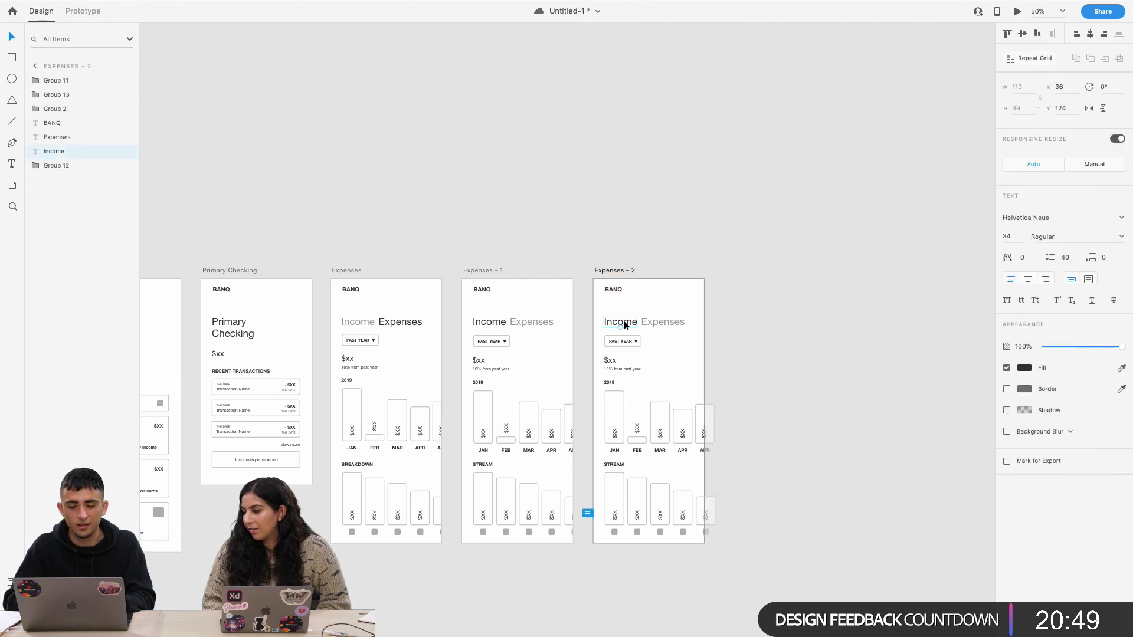
{"action": "left_click", "coordinate": [615, 270]}
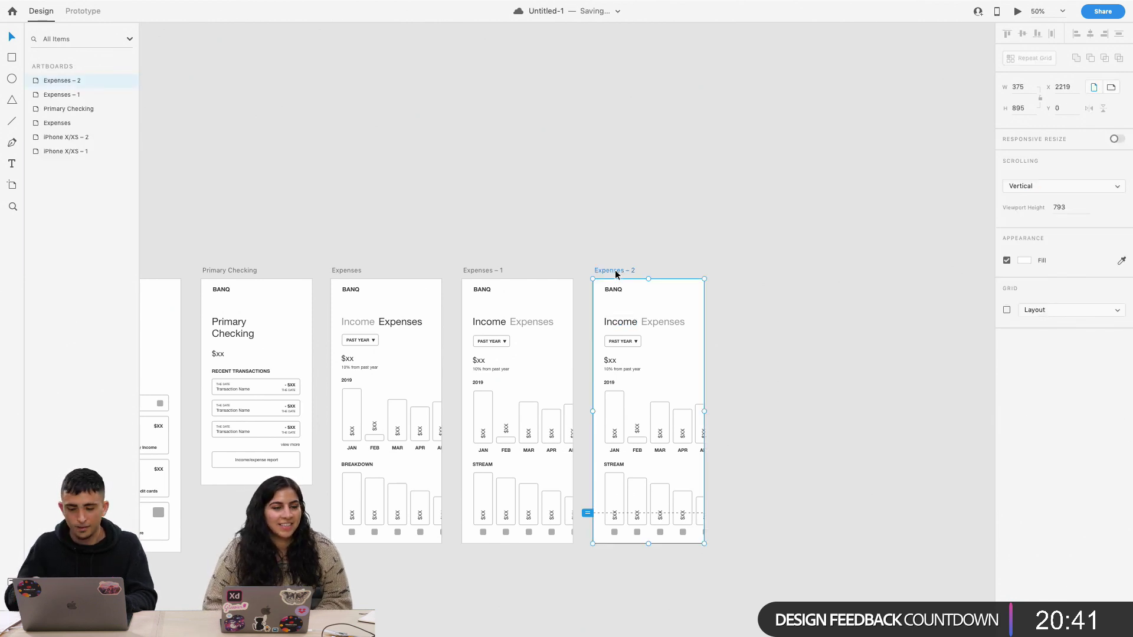
{"action": "left_click", "coordinate": [653, 320]}
{"action": "key", "text": "Delete"}
{"action": "double_click", "coordinate": [630, 319]}
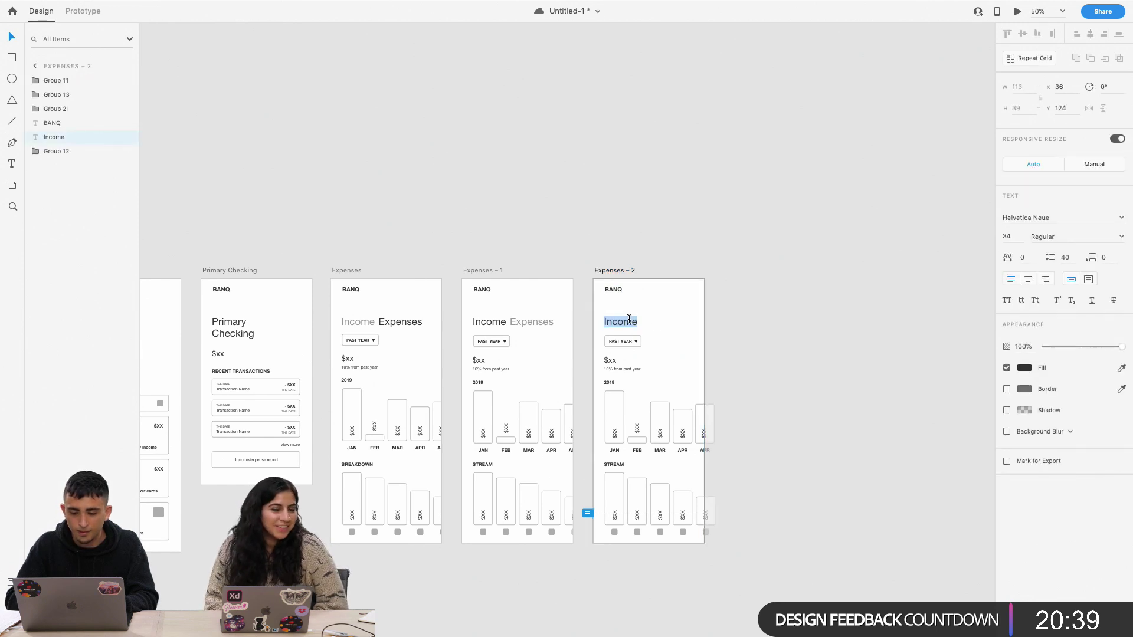
{"action": "type", "text": "M"}
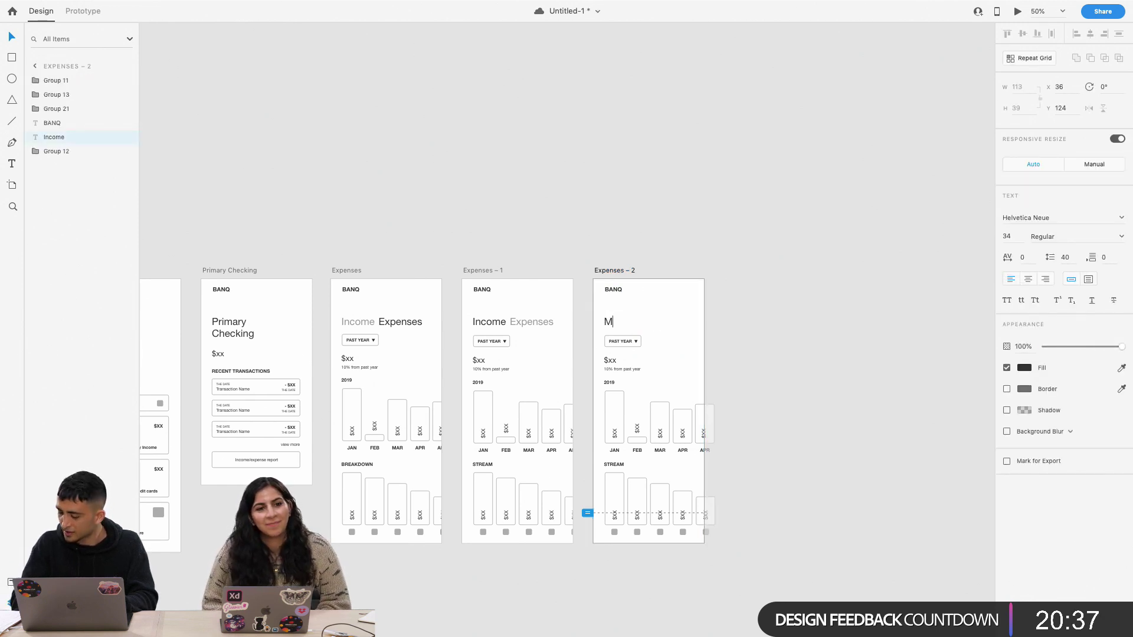
{"action": "type", "text": "ove "}
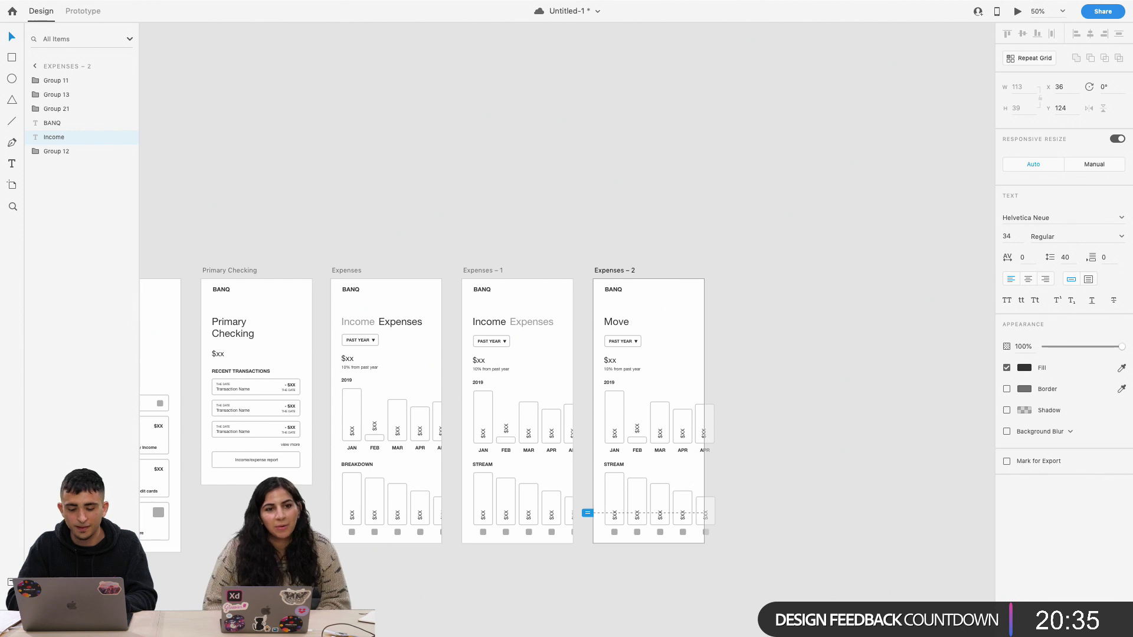
{"action": "type", "text": "Money"}
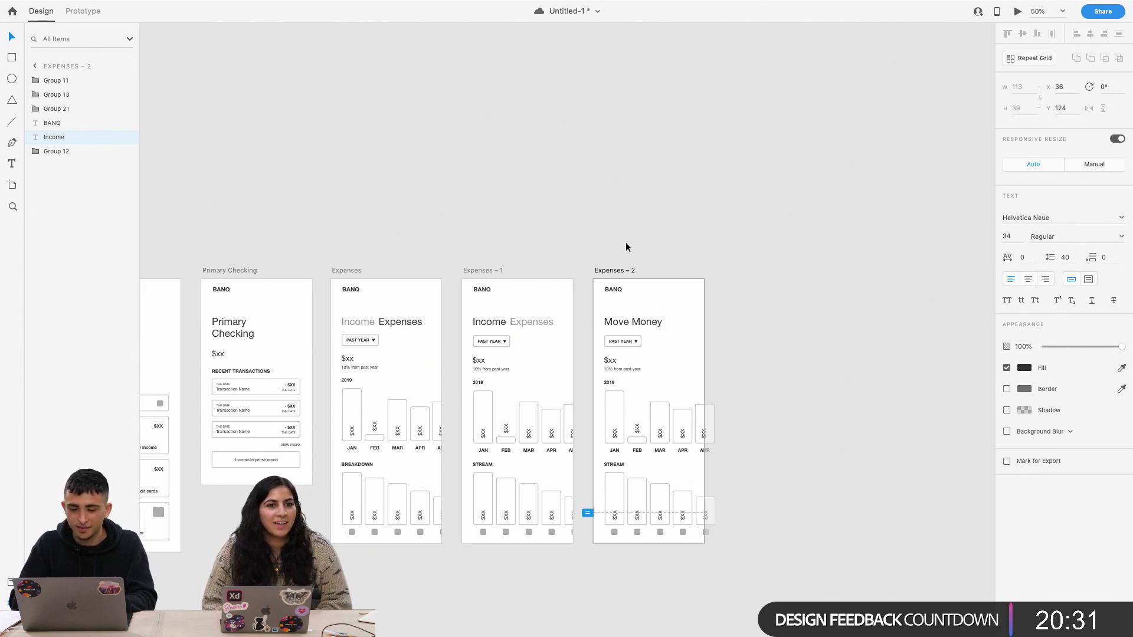
{"action": "left_click", "coordinate": [625, 247]}
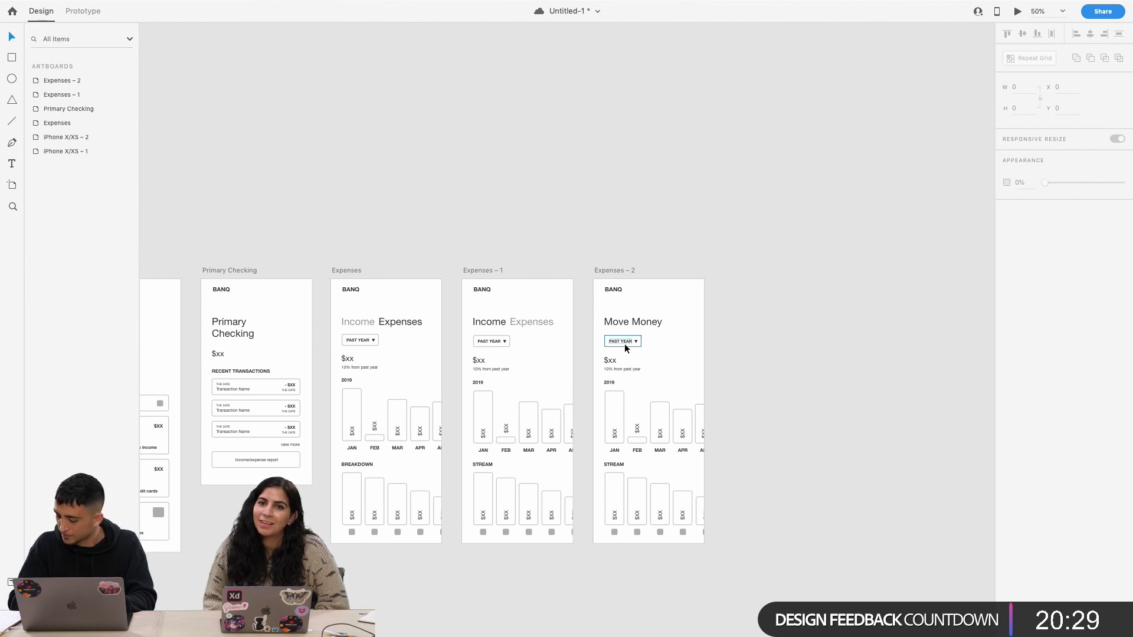
Delete the PAST YEAR dropdown beneath the Move Money heading on the Expenses – 2 artboard
{"action": "scroll", "coordinate": [624, 344], "scroll_direction": "up", "scroll_amount": 10}
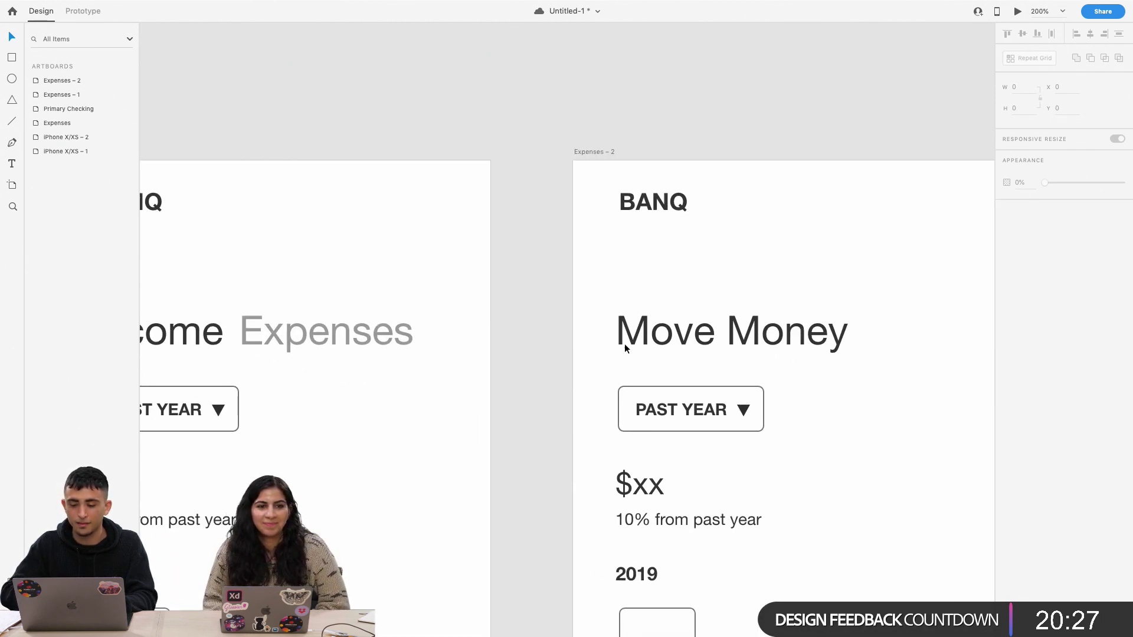
{"action": "scroll", "coordinate": [624, 344], "scroll_direction": "right", "scroll_amount": 3}
{"action": "scroll", "coordinate": [624, 344], "scroll_direction": "down", "scroll_amount": 1}
{"action": "double_click", "coordinate": [592, 369]}
{"action": "double_click", "coordinate": [592, 370]}
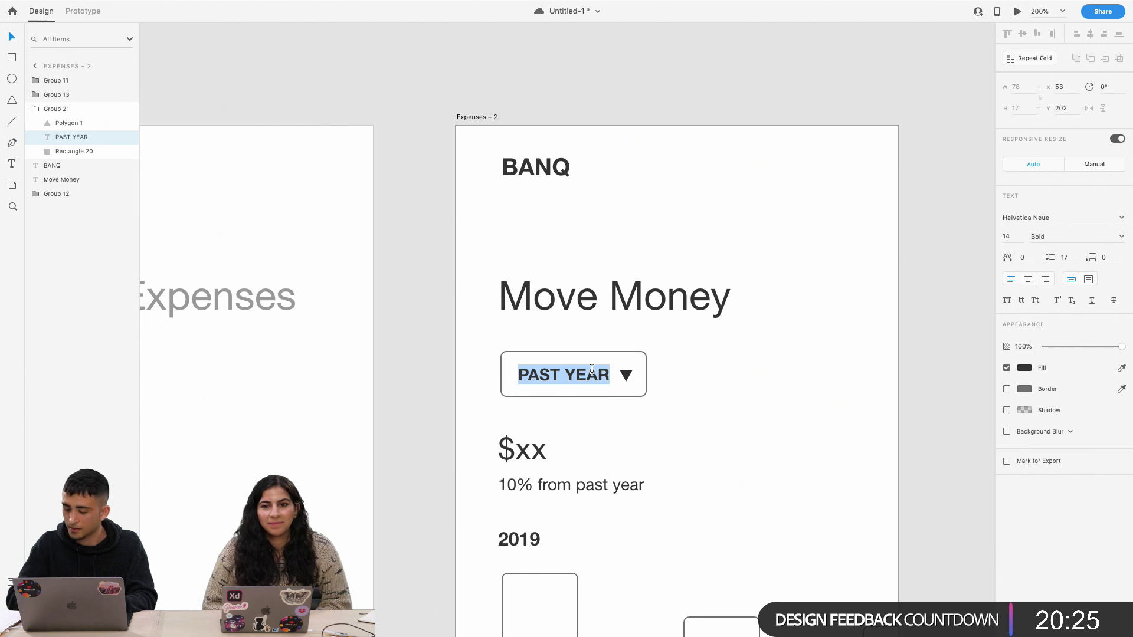
{"action": "key", "text": "Escape"}
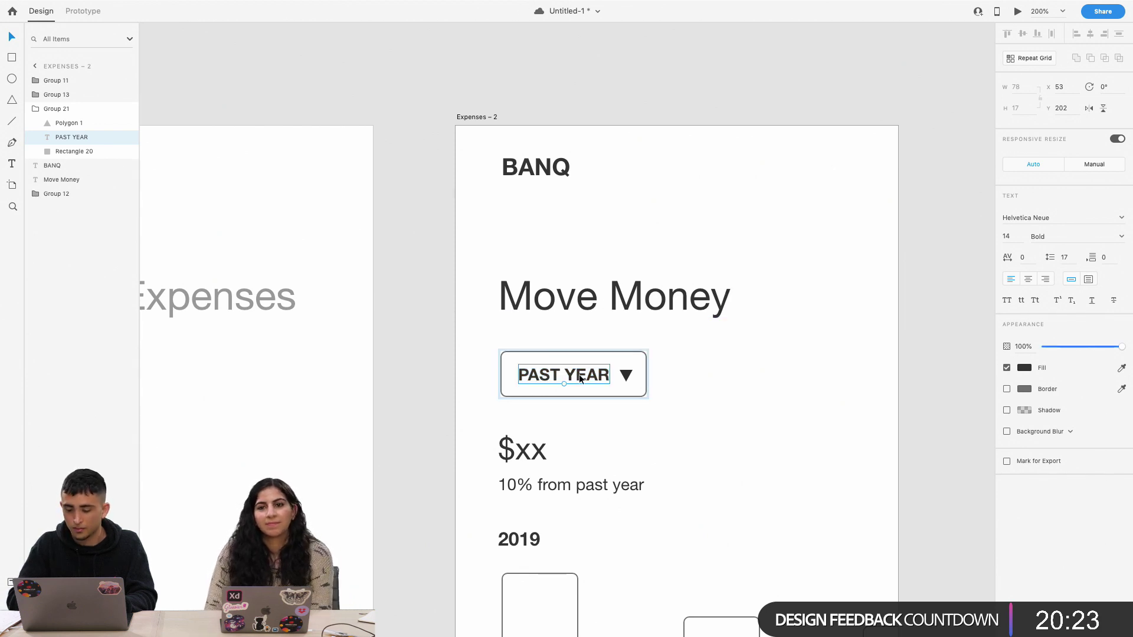
{"action": "left_click", "coordinate": [579, 374]}
{"action": "key", "text": "Delete"}
Replace the $xx amount and its 10% caption on the Move Money screen with a copy of the Welcome dashboard's July Income card
{"action": "scroll", "coordinate": [573, 377], "scroll_direction": "down", "scroll_amount": 5}
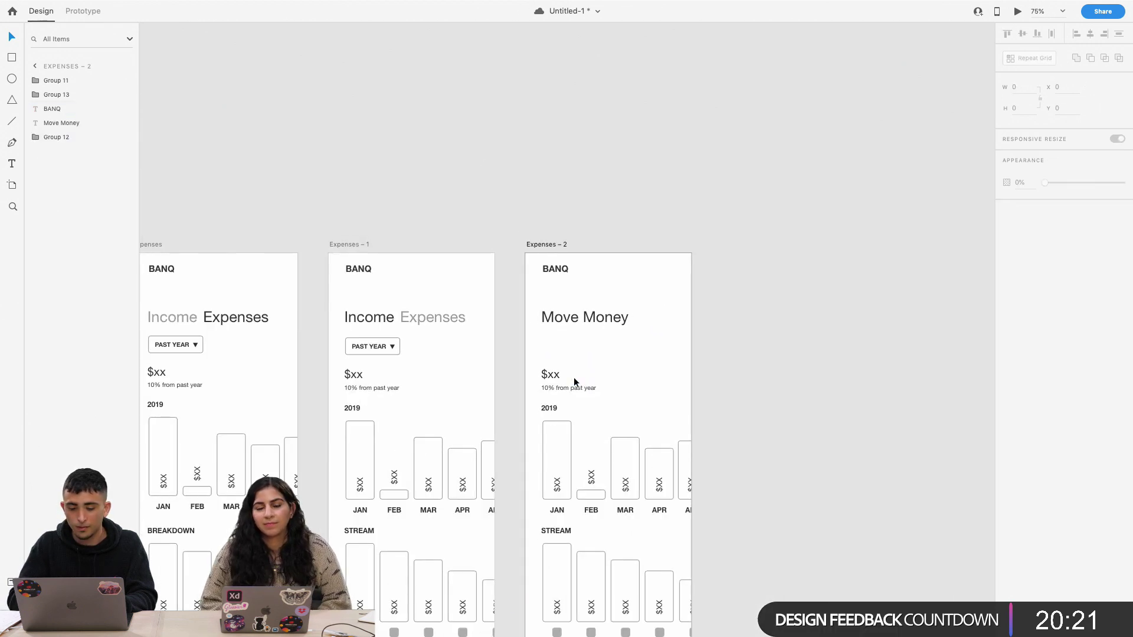
{"action": "scroll", "coordinate": [573, 377], "scroll_direction": "right", "scroll_amount": 2}
{"action": "scroll", "coordinate": [573, 377], "scroll_direction": "left", "scroll_amount": 4}
{"action": "scroll", "coordinate": [573, 378], "scroll_direction": "left", "scroll_amount": 3}
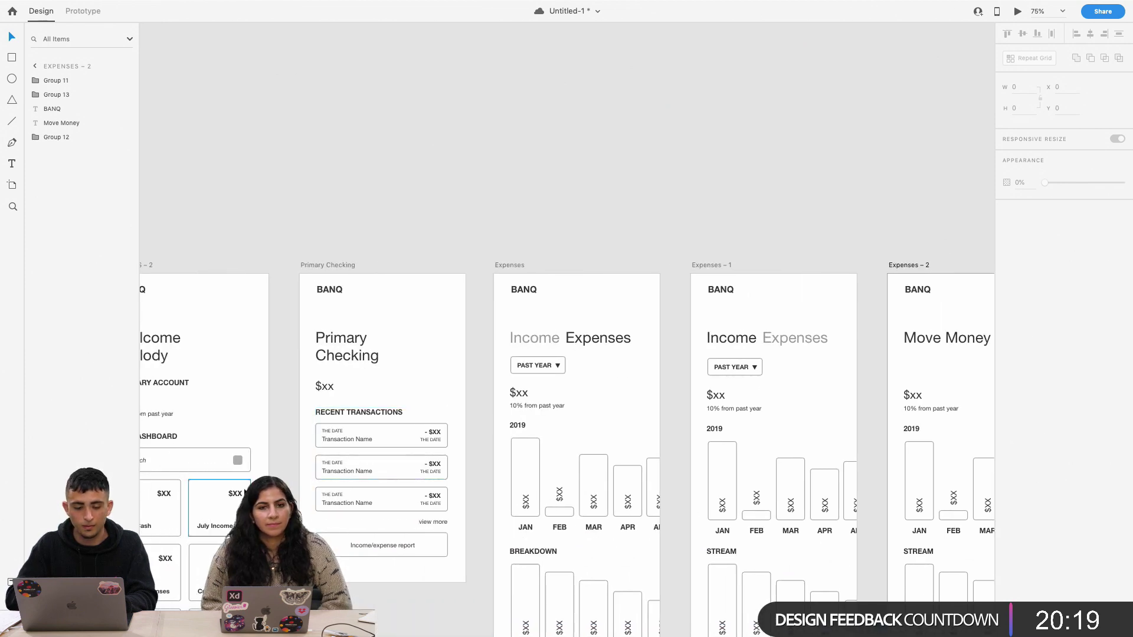
{"action": "left_click", "coordinate": [219, 508]}
{"action": "scroll", "coordinate": [597, 373], "scroll_direction": "right", "scroll_amount": 2}
{"action": "scroll", "coordinate": [597, 373], "scroll_direction": "up", "scroll_amount": 1}
{"action": "scroll", "coordinate": [598, 373], "scroll_direction": "right", "scroll_amount": 4}
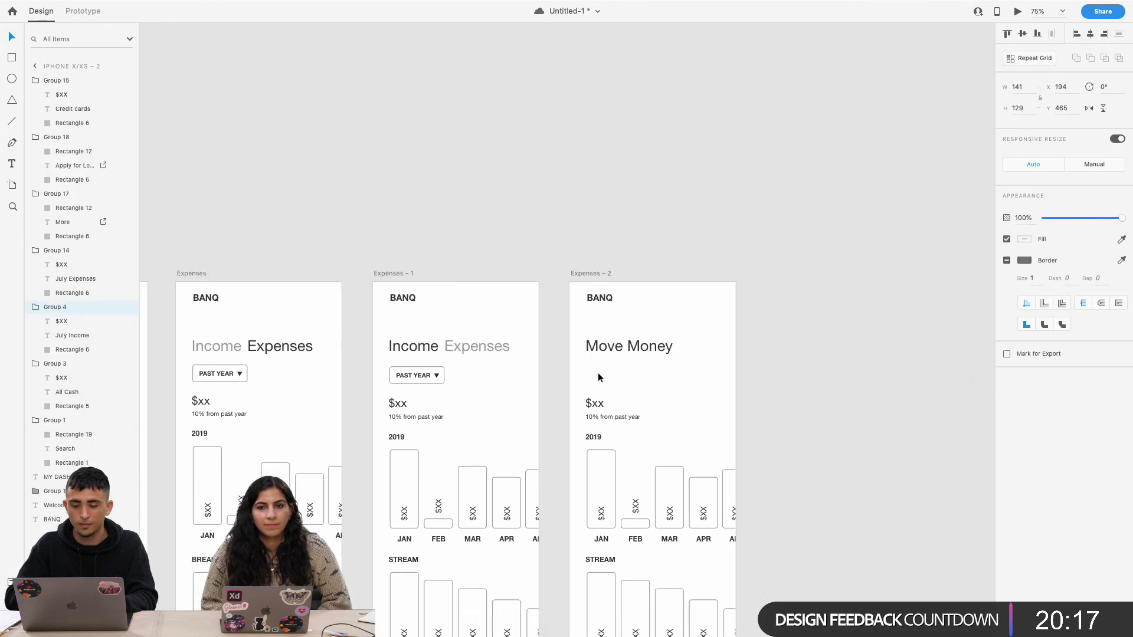
{"action": "scroll", "coordinate": [598, 373], "scroll_direction": "down", "scroll_amount": 1}
{"action": "left_click", "coordinate": [594, 384]}
{"action": "key", "text": "Delete"}
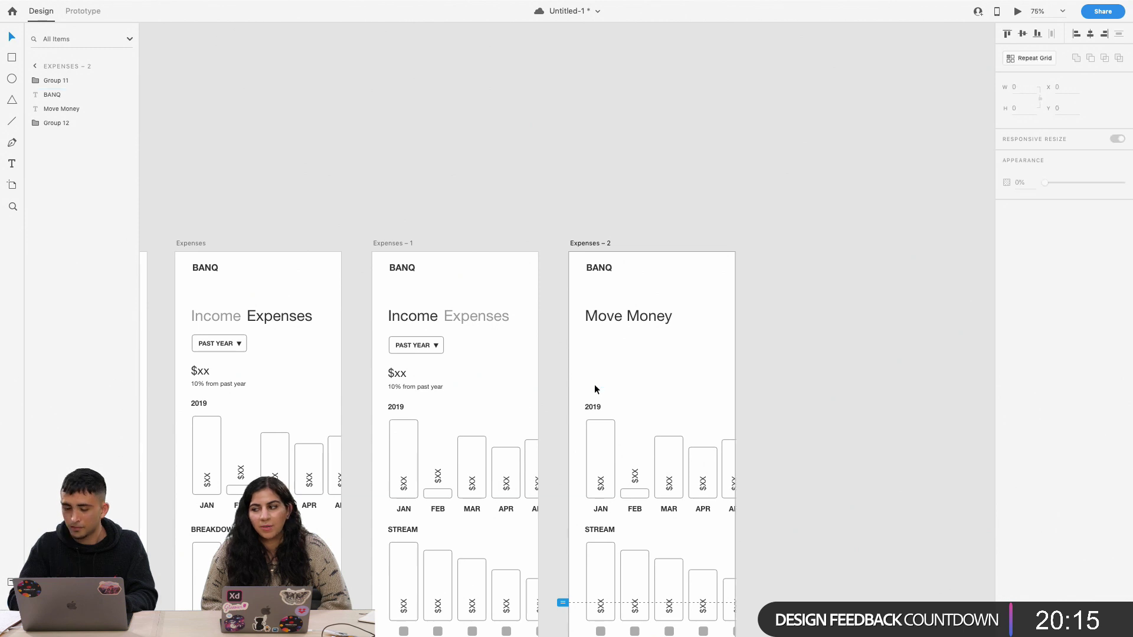
{"action": "key", "text": "ctrl+v"}
{"action": "left_click_drag", "start_coordinate": [672, 481], "coordinate": [603, 364]}
Nudge the copied card up to Y 191, level with the dropdown on the Income screen, and save the document
{"action": "left_click", "coordinate": [417, 346]}
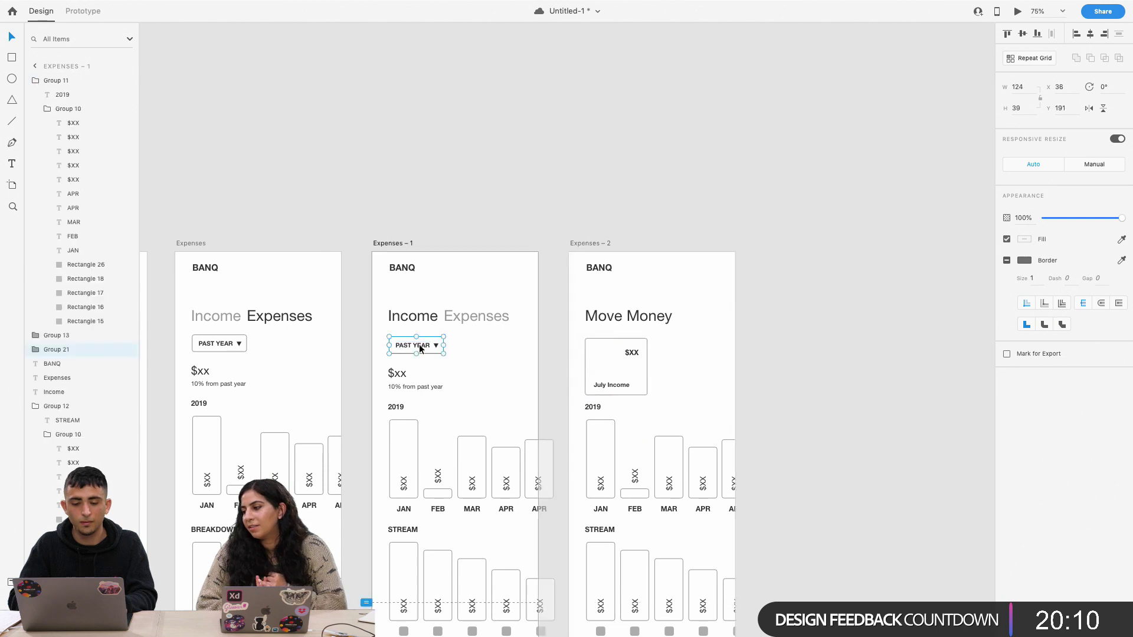
{"action": "left_click", "coordinate": [617, 384]}
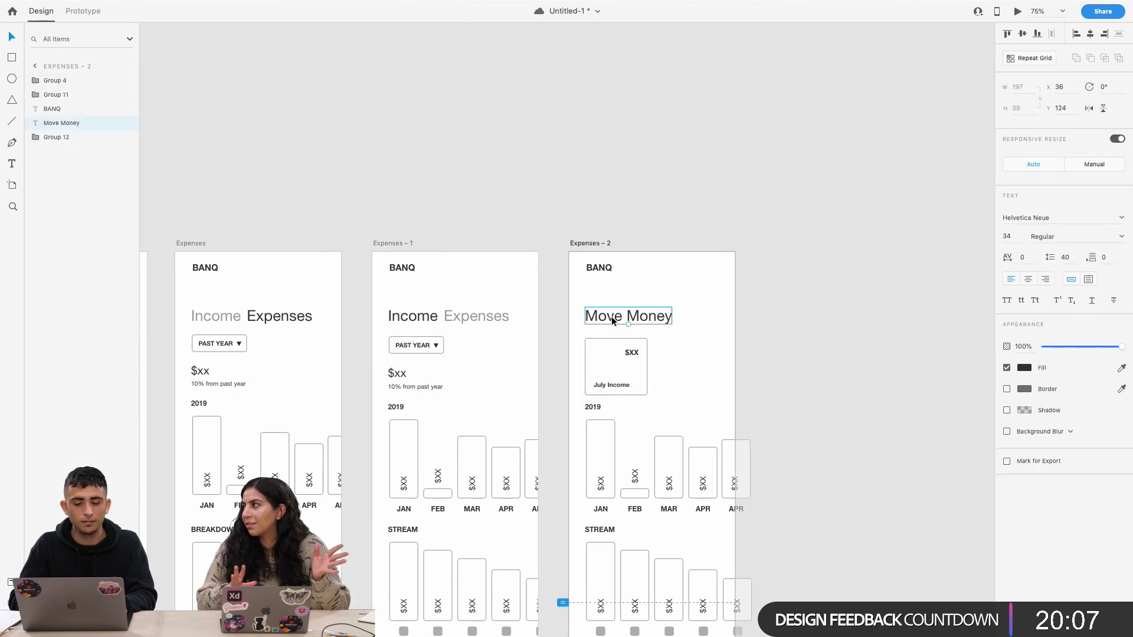
{"action": "key", "text": "Up"}
{"action": "key", "text": "Up"}
{"action": "key", "text": "Up"}
{"action": "left_click", "coordinate": [611, 271]}
{"action": "left_click", "coordinate": [611, 288]}
{"action": "left_click", "coordinate": [608, 356]}
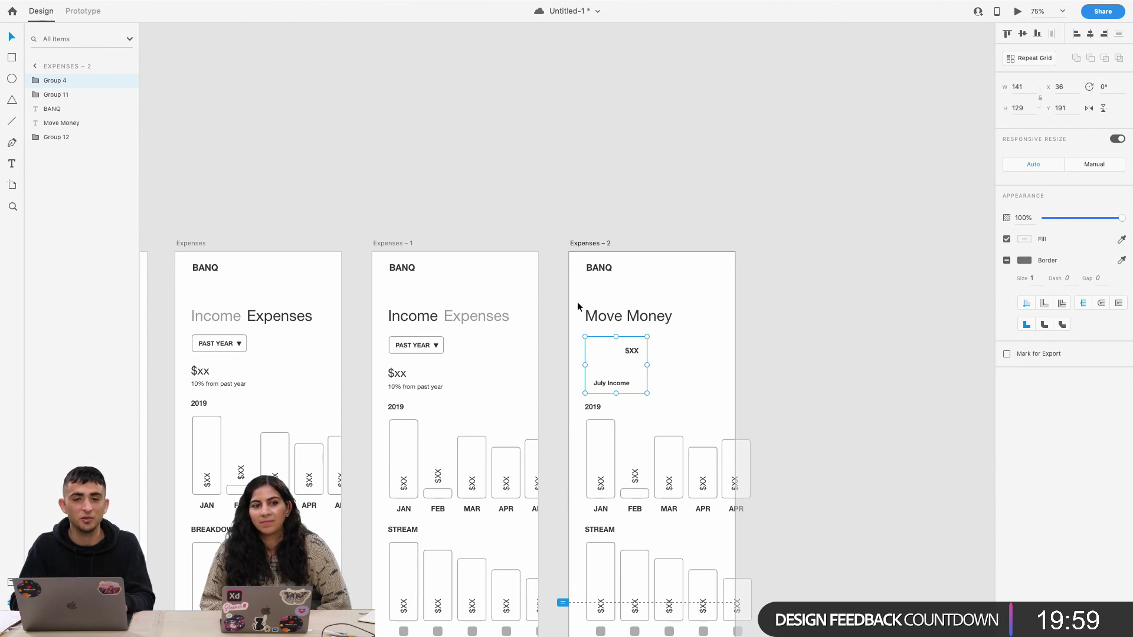
{"action": "key", "text": "super+s"}
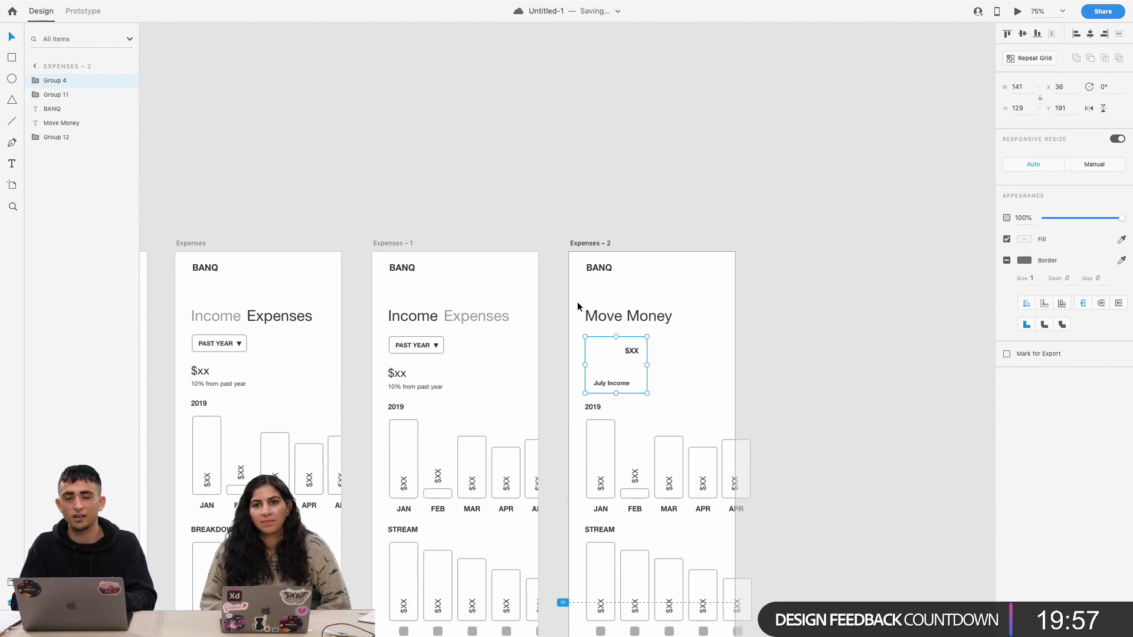
{"action": "left_click", "coordinate": [573, 288]}
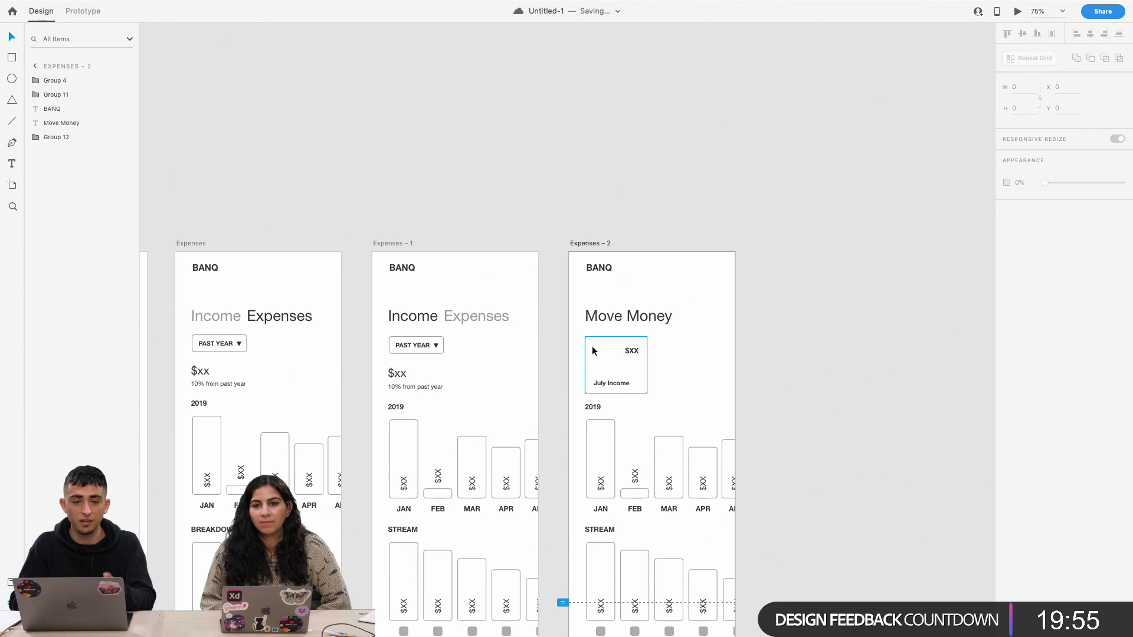
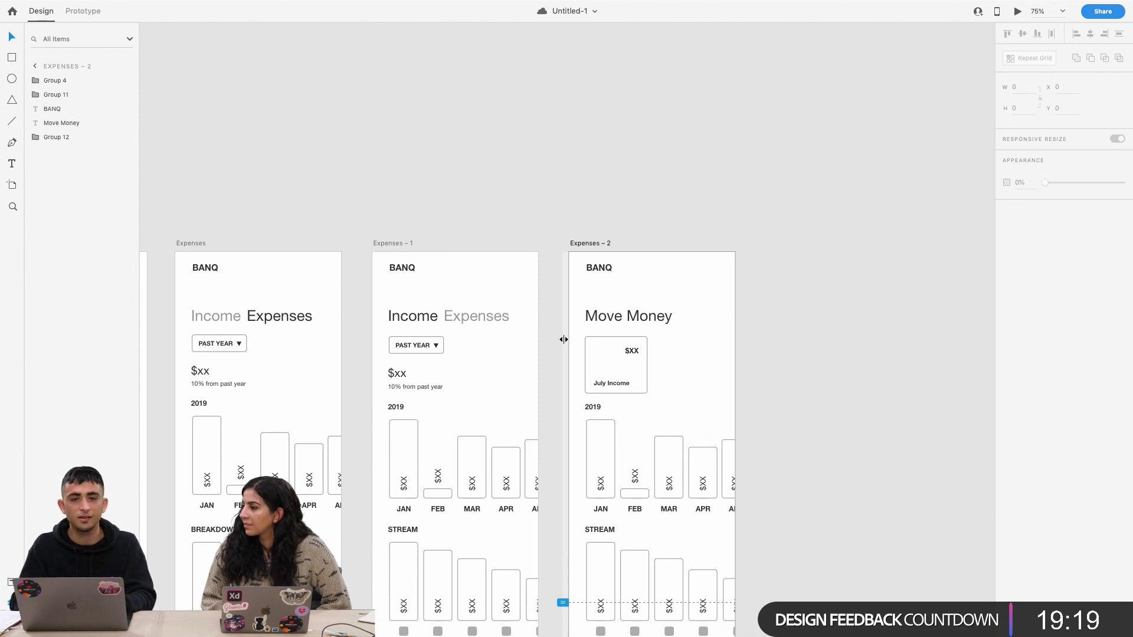
Change the July Income label on the Move Money screen's card to Send
{"action": "left_click", "coordinate": [559, 334]}
{"action": "scroll", "coordinate": [560, 336], "scroll_direction": "up", "scroll_amount": 3}
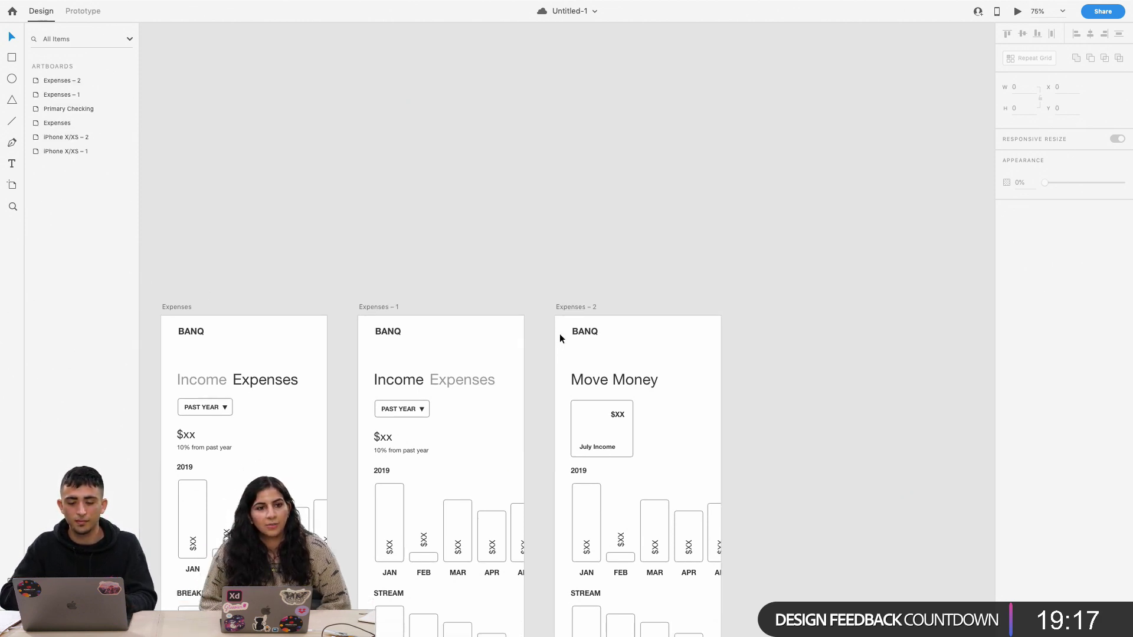
{"action": "scroll", "coordinate": [559, 334], "scroll_direction": "down", "scroll_amount": 5}
{"action": "scroll", "coordinate": [560, 335], "scroll_direction": "up", "scroll_amount": 2}
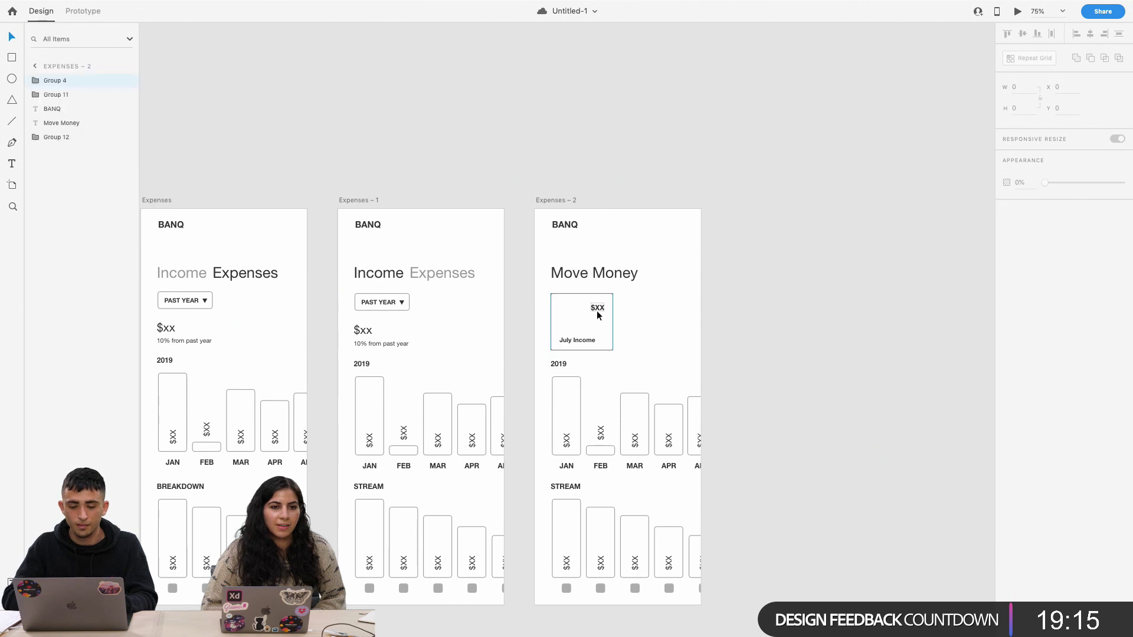
{"action": "left_click", "coordinate": [597, 314]}
{"action": "left_click", "coordinate": [599, 289]}
{"action": "left_click", "coordinate": [599, 289]}
{"action": "left_click", "coordinate": [595, 313]}
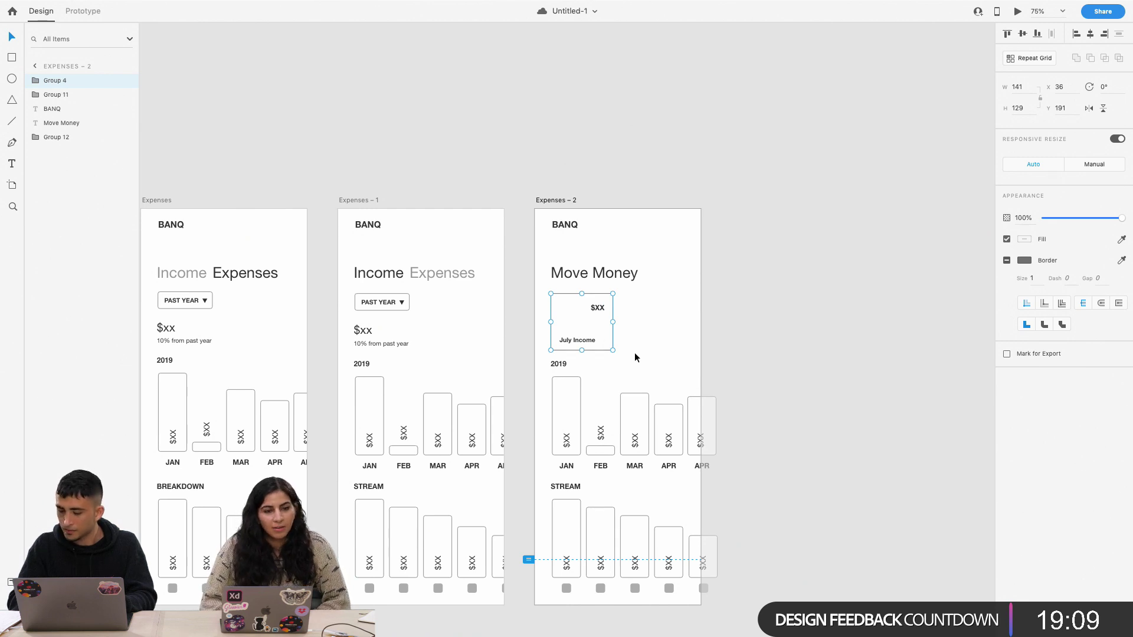
{"action": "double_click", "coordinate": [576, 341]}
{"action": "double_click", "coordinate": [576, 341]}
{"action": "type", "text": "send"}
{"action": "left_click", "coordinate": [640, 297]}
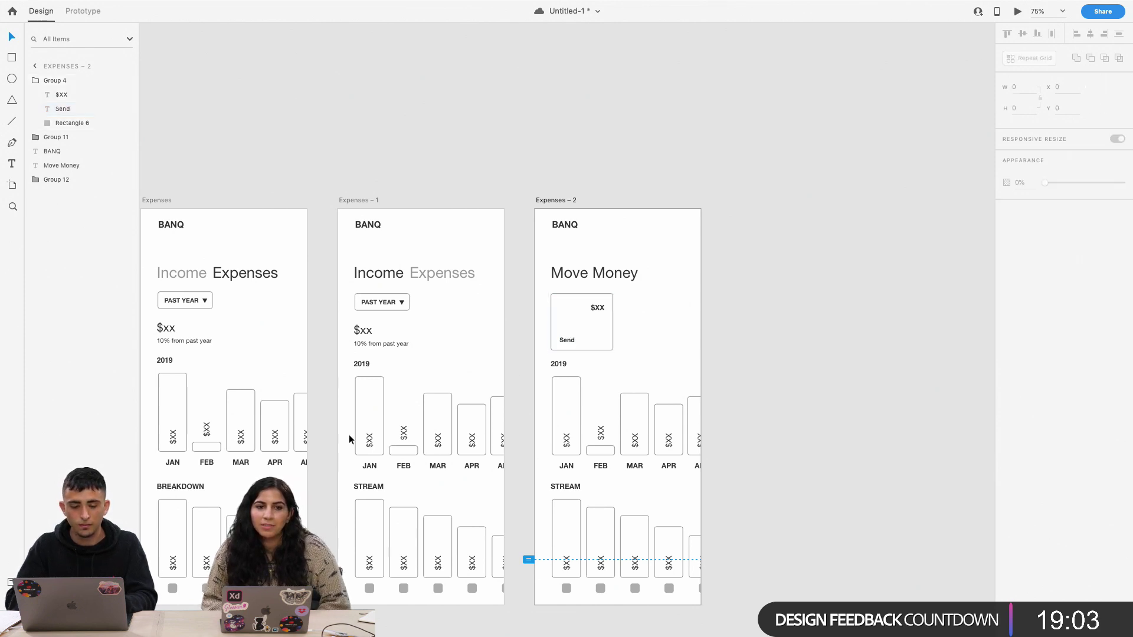
Replace the $XX amount in the Send card with a copy of the dashboard search field's gray square, placed in the card's upper-right corner
{"action": "scroll", "coordinate": [349, 440], "scroll_direction": "left", "scroll_amount": 10}
{"action": "left_click", "coordinate": [273, 433]}
{"action": "double_click", "coordinate": [272, 427]}
{"action": "scroll", "coordinate": [491, 370], "scroll_direction": "right", "scroll_amount": 10}
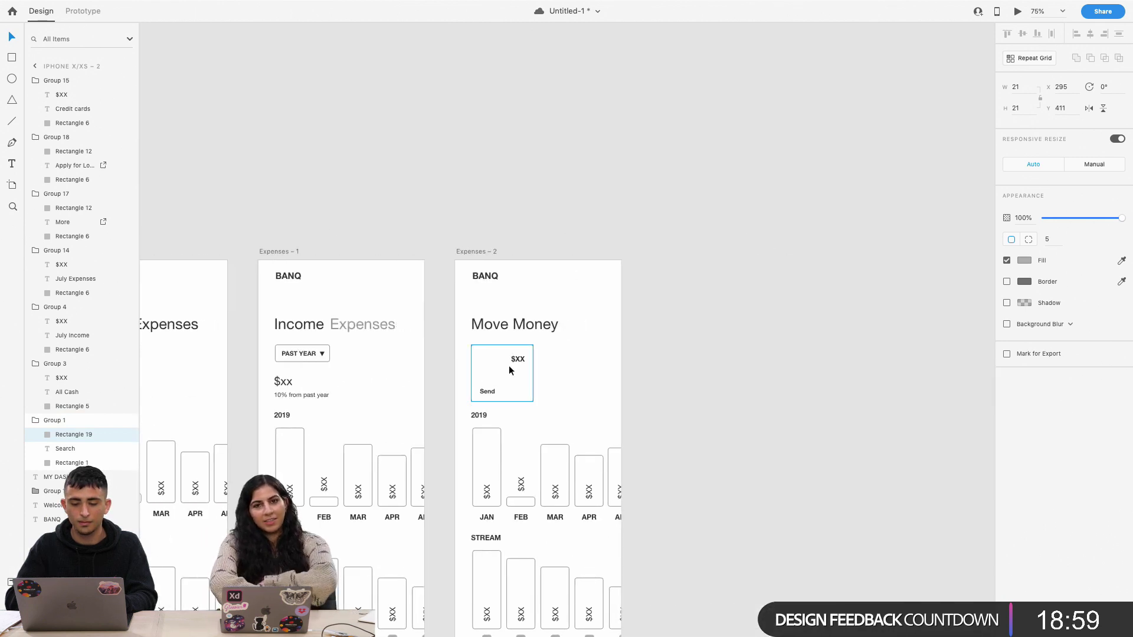
{"action": "double_click", "coordinate": [516, 358]}
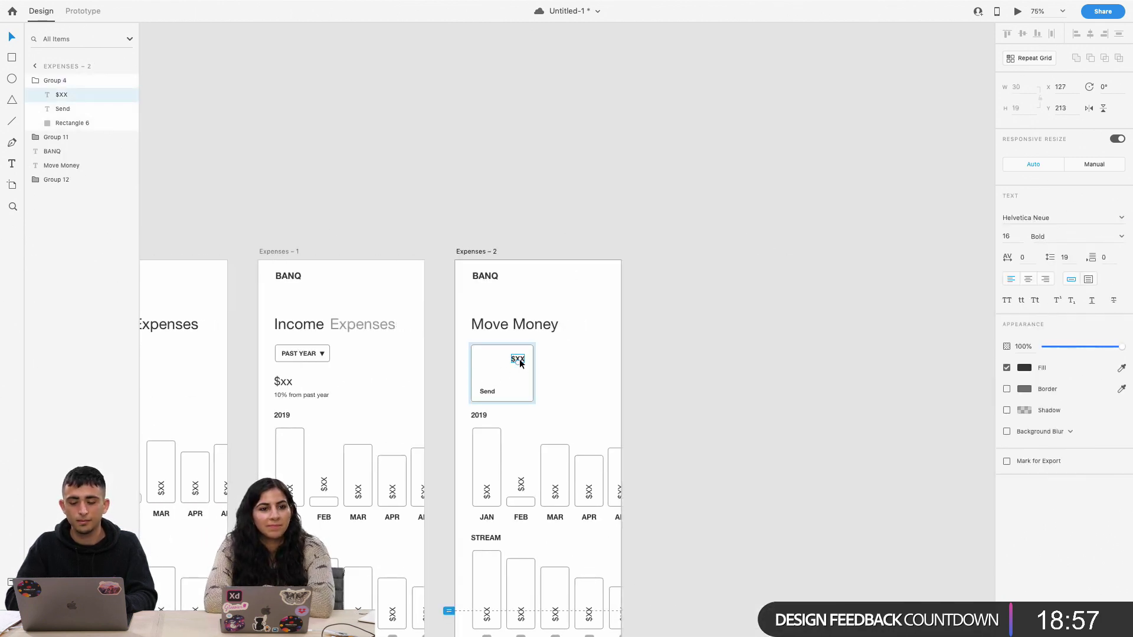
{"action": "key", "text": "super+equal"}
{"action": "key", "text": "super+equal"}
{"action": "key", "text": "super+equal"}
{"action": "scroll", "coordinate": [457, 397], "scroll_direction": "up", "scroll_amount": 5}
{"action": "scroll", "coordinate": [456, 398], "scroll_direction": "right", "scroll_amount": 5}
{"action": "scroll", "coordinate": [457, 398], "scroll_direction": "down", "scroll_amount": 9}
{"action": "scroll", "coordinate": [457, 397], "scroll_direction": "left", "scroll_amount": 9}
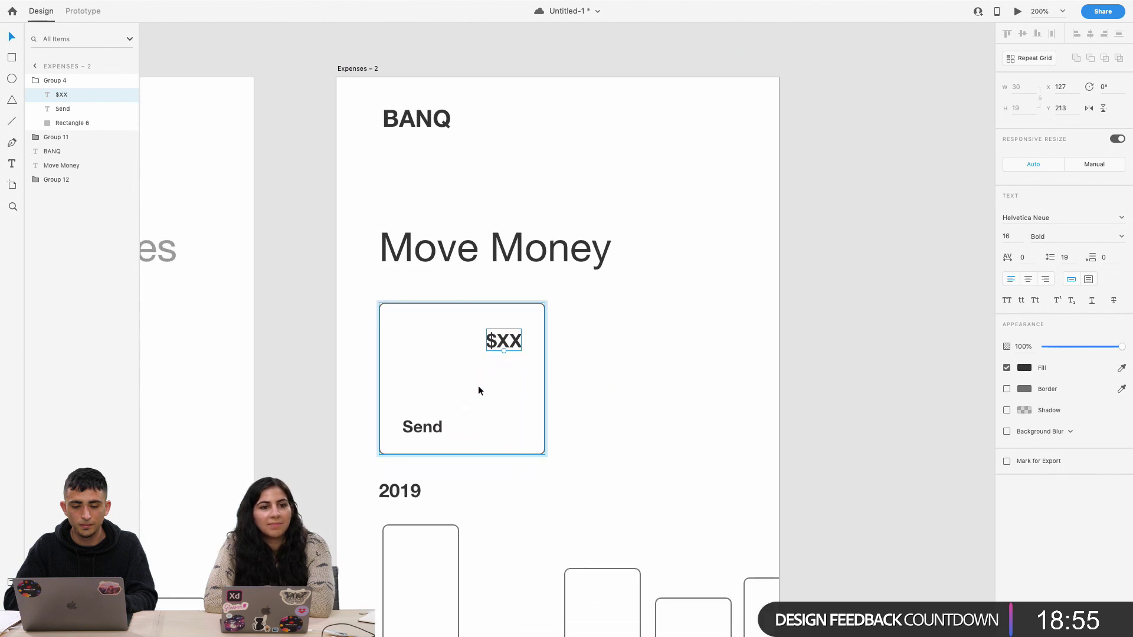
{"action": "key", "text": "Delete"}
{"action": "key", "text": "super+v"}
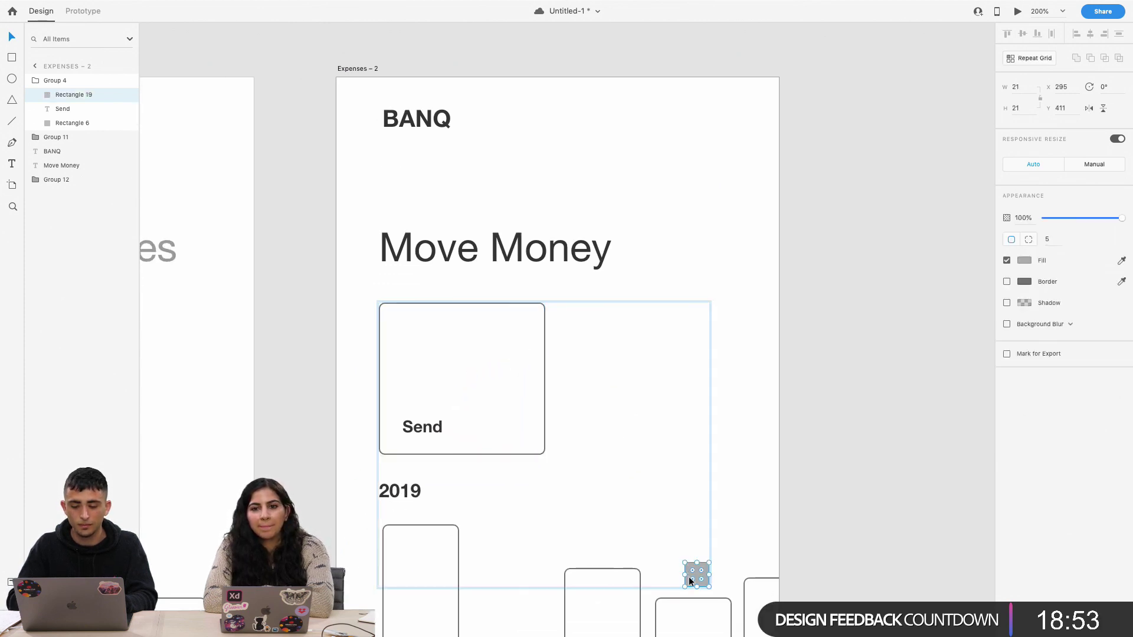
{"action": "left_click_drag", "start_coordinate": [689, 576], "coordinate": [508, 330]}
{"action": "left_click", "coordinate": [516, 258]}
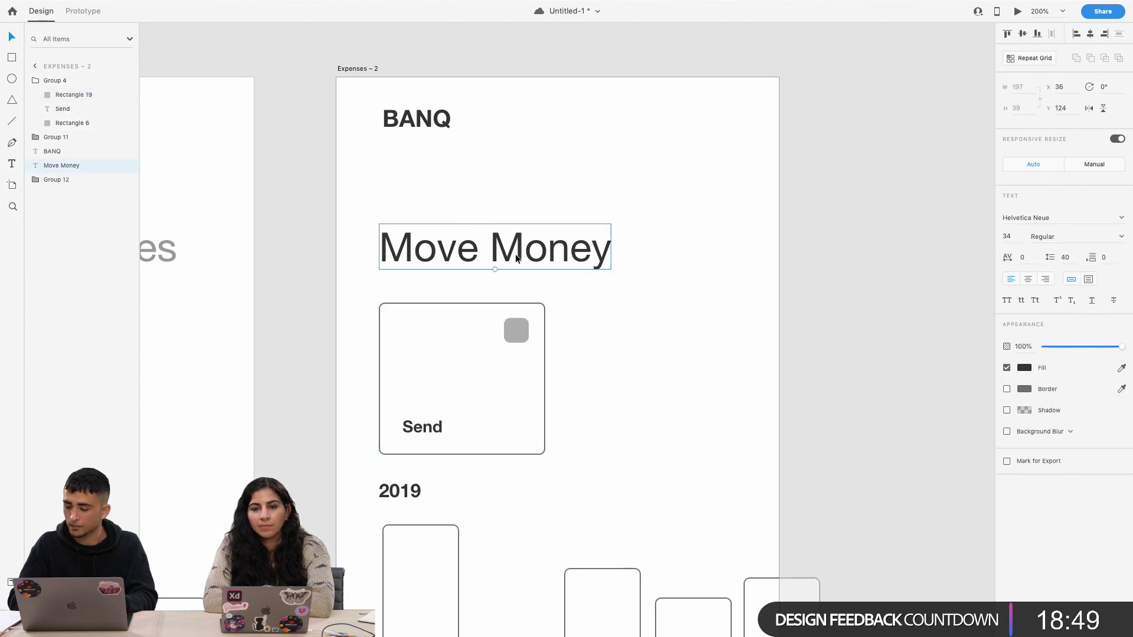
Copy the larger gray icon rectangle from the More card on the Welcome dashboard for use on the Move Money screen
{"action": "key", "text": "super+minus"}
{"action": "key", "text": "super+minus"}
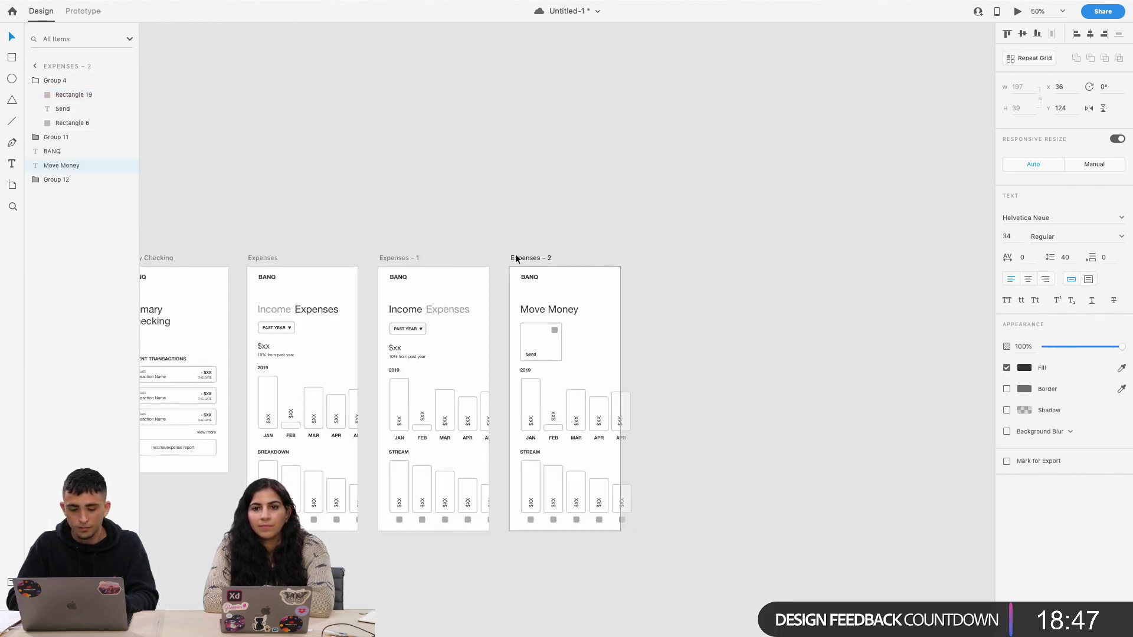
{"action": "scroll", "coordinate": [516, 258], "scroll_direction": "left", "scroll_amount": 5}
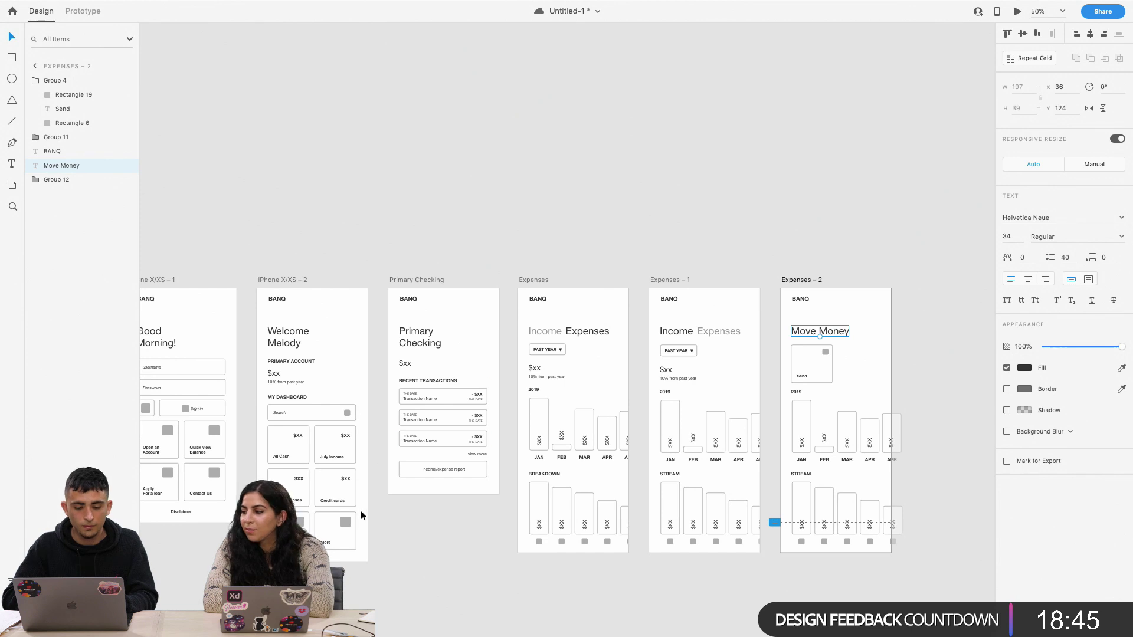
{"action": "double_click", "coordinate": [345, 522]}
{"action": "left_click", "coordinate": [798, 339]}
{"action": "scroll", "coordinate": [798, 339], "scroll_direction": "left", "scroll_amount": 5}
{"action": "scroll", "coordinate": [798, 339], "scroll_direction": "right", "scroll_amount": 7}
{"action": "scroll", "coordinate": [798, 336], "scroll_direction": "right", "scroll_amount": 4}
{"action": "scroll", "coordinate": [798, 336], "scroll_direction": "up", "scroll_amount": 5}
{"action": "double_click", "coordinate": [539, 313]}
{"action": "key", "text": "Escape"}
{"action": "left_click", "coordinate": [530, 342]}
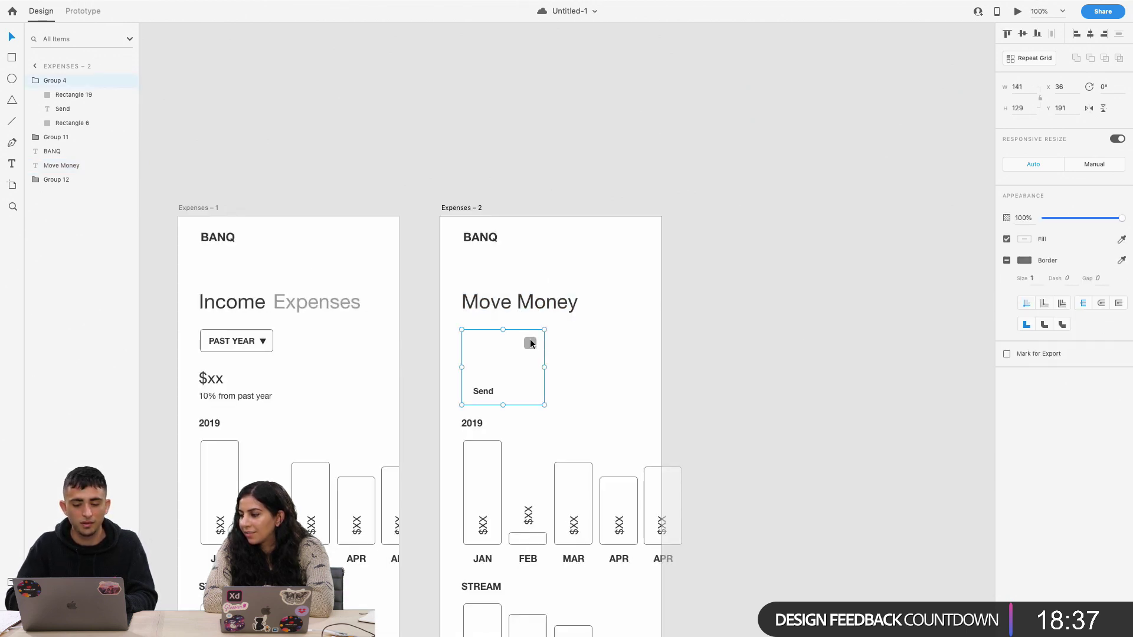
{"action": "double_click", "coordinate": [528, 302]}
{"action": "key", "text": "Escape"}
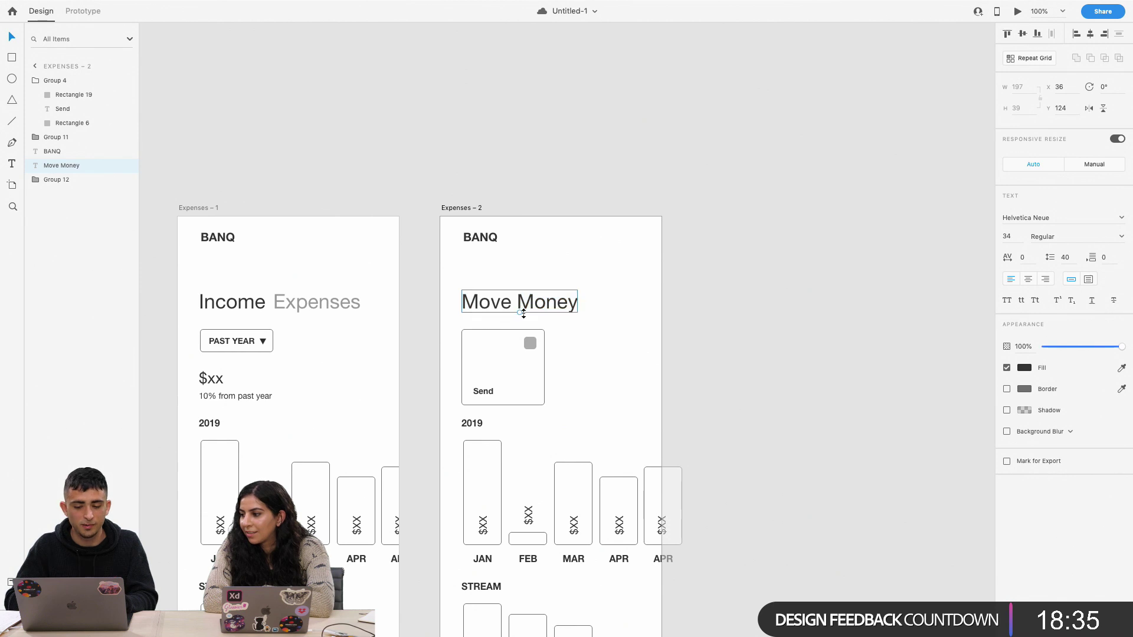
{"action": "double_click", "coordinate": [511, 298]}
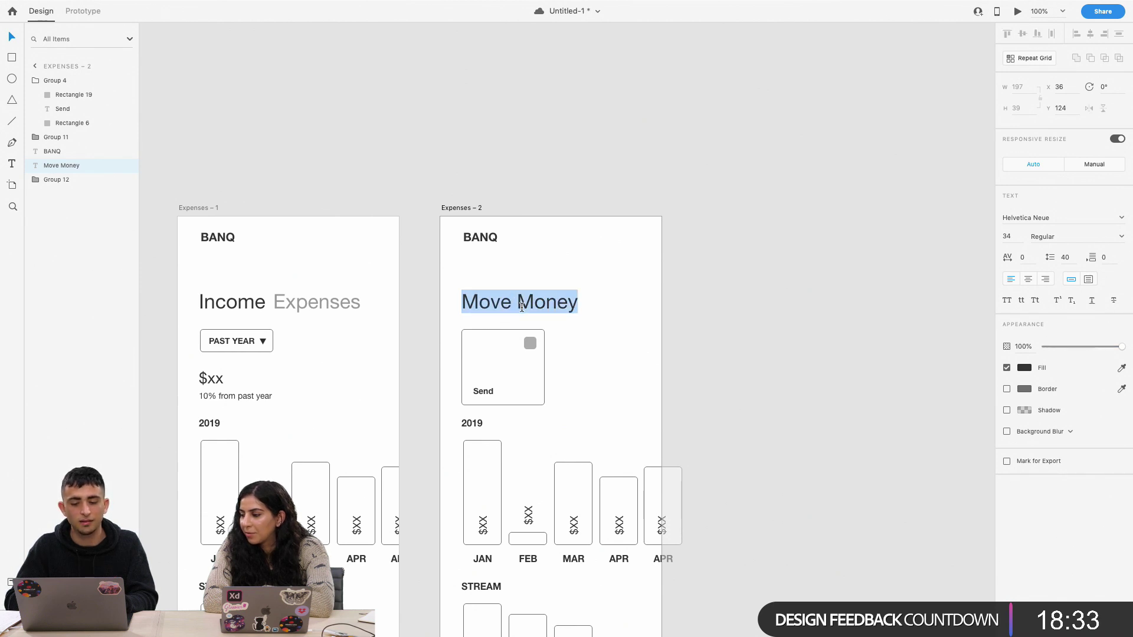
{"action": "left_click", "coordinate": [517, 302]}
{"action": "key", "text": "Escape"}
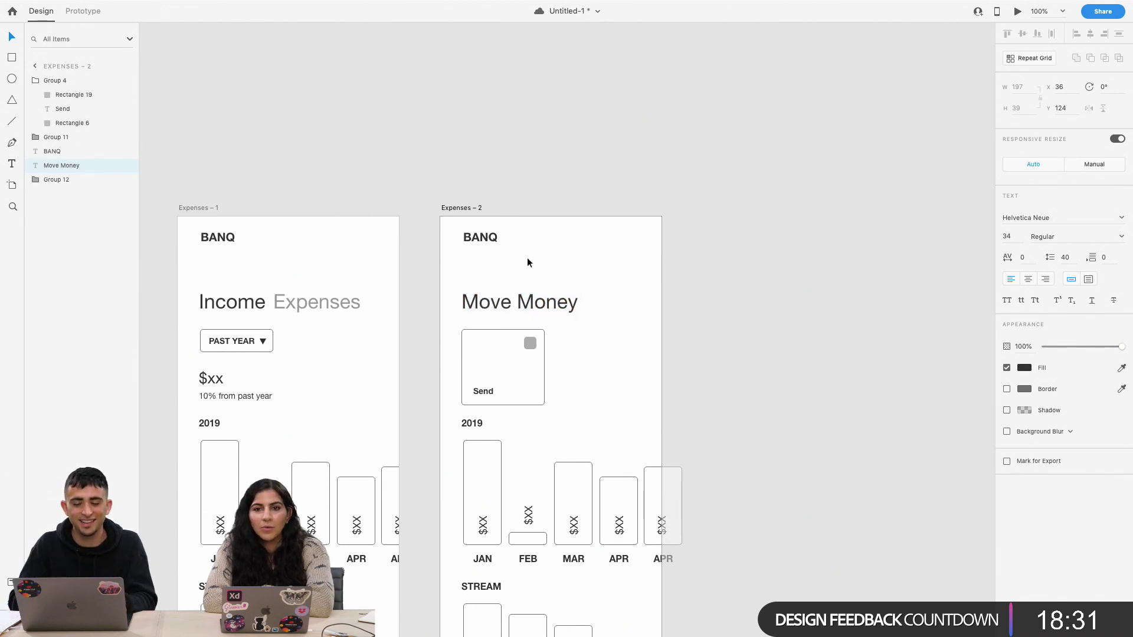
Replace the small square in the Send card with the copied 38 × 34 gray rectangle, placed at X 122, Y 205
{"action": "mouse_move", "coordinate": [526, 346]}
{"action": "left_mouse_down"}
{"action": "mouse_move", "coordinate": [525, 336]}
{"action": "mouse_move", "coordinate": [544, 421]}
{"action": "mouse_move", "coordinate": [521, 352]}
{"action": "left_mouse_up"}
{"action": "double_click", "coordinate": [528, 343]}
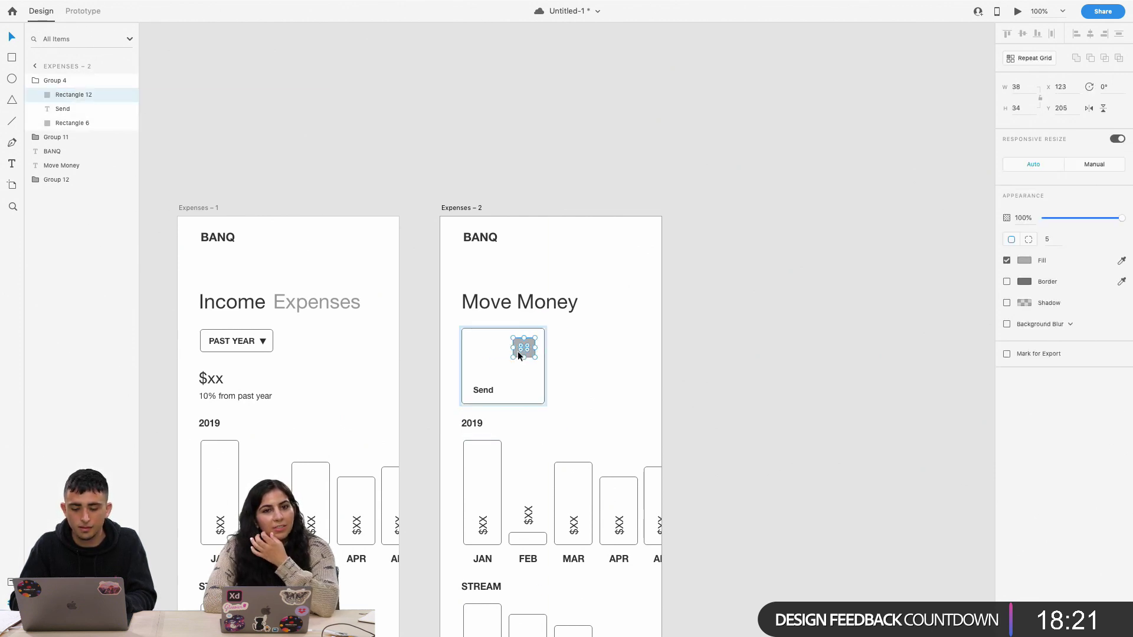
{"action": "scroll", "coordinate": [518, 352], "scroll_direction": "left", "scroll_amount": 7}
{"action": "scroll", "coordinate": [518, 352], "scroll_direction": "down", "scroll_amount": 4}
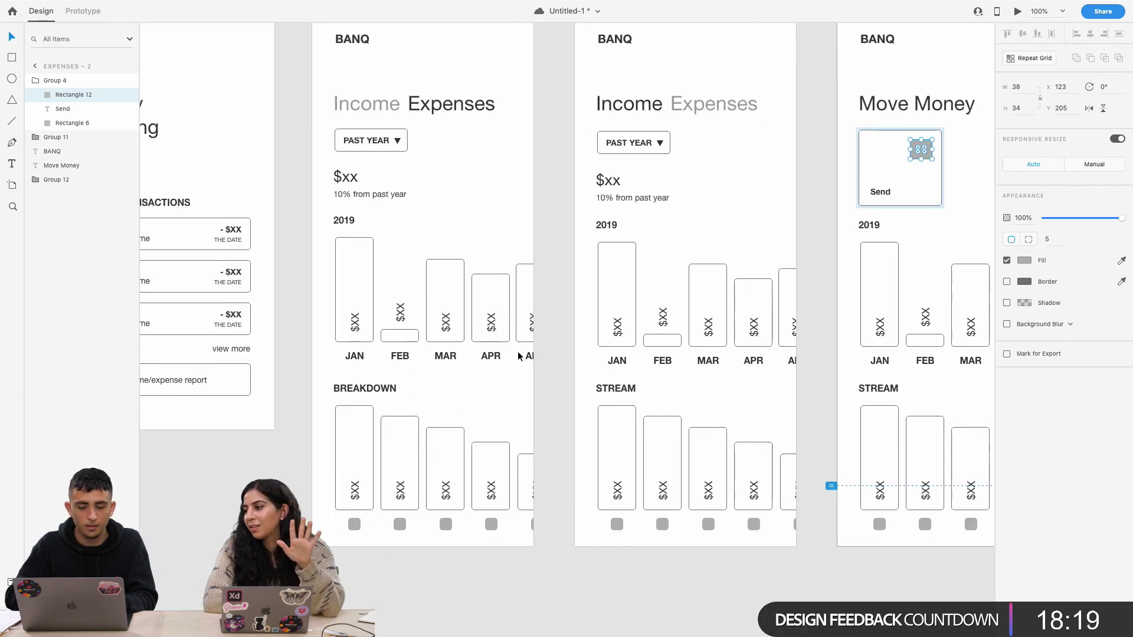
{"action": "scroll", "coordinate": [518, 352], "scroll_direction": "left", "scroll_amount": 7}
{"action": "scroll", "coordinate": [518, 352], "scroll_direction": "down", "scroll_amount": 3}
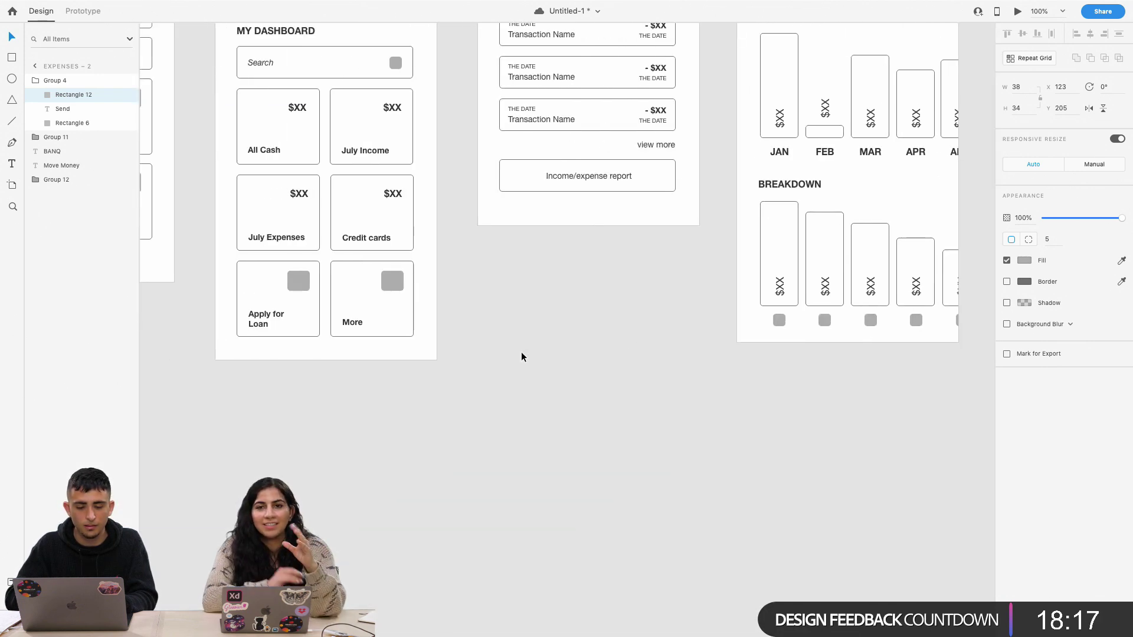
{"action": "scroll", "coordinate": [522, 353], "scroll_direction": "up", "scroll_amount": 6}
{"action": "scroll", "coordinate": [522, 353], "scroll_direction": "right", "scroll_amount": 9}
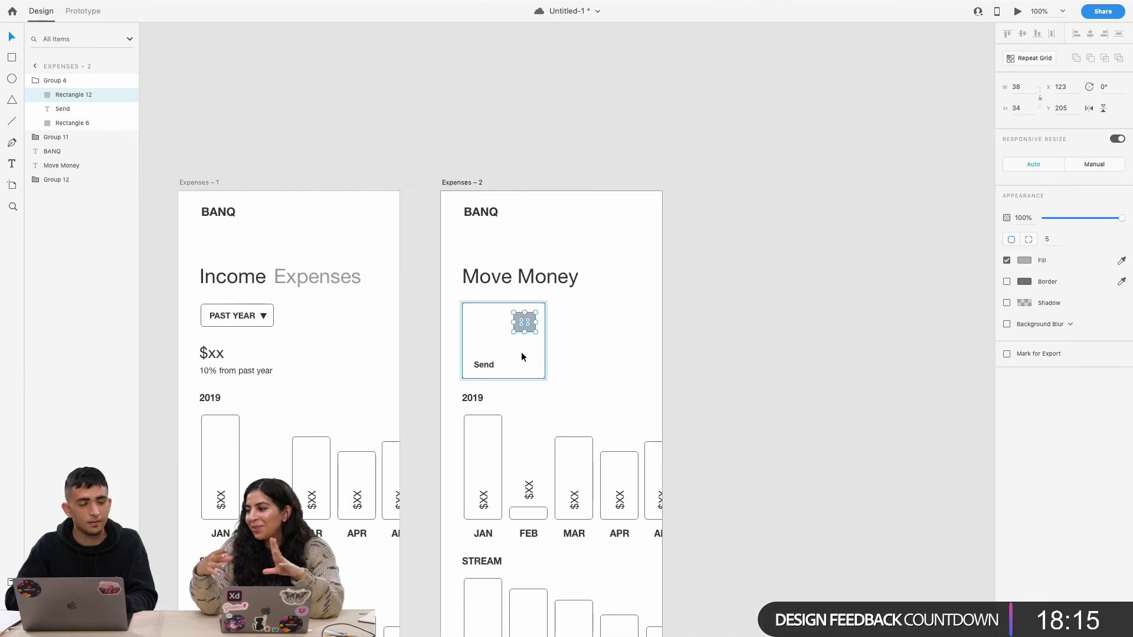
{"action": "left_click_drag", "start_coordinate": [534, 323], "coordinate": [533, 322]}
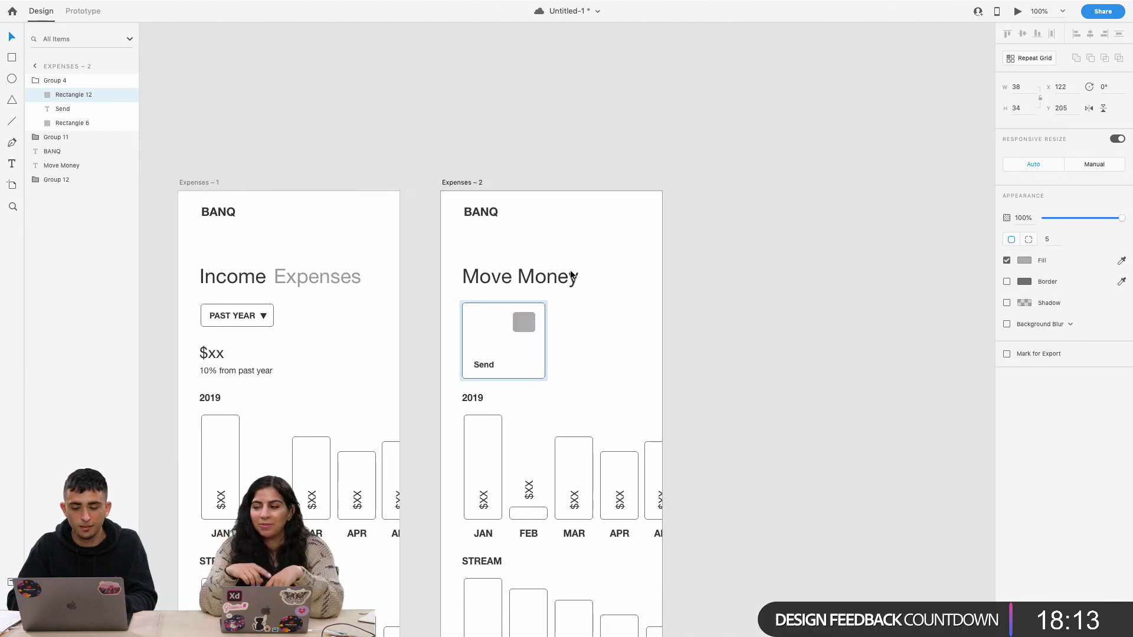
{"action": "left_click", "coordinate": [528, 319]}
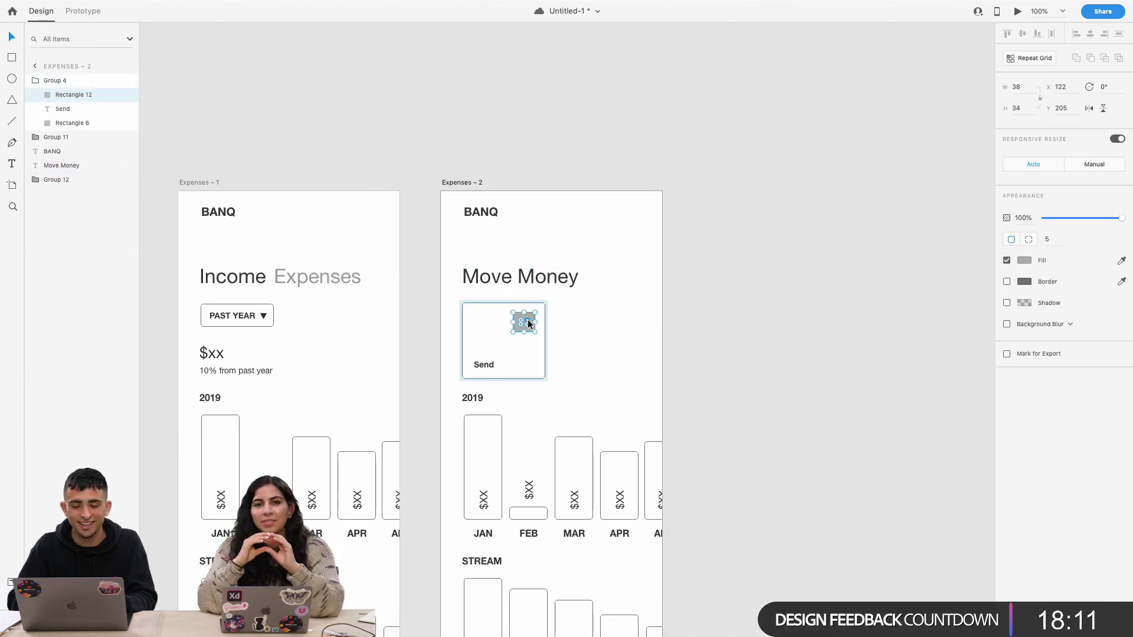
{"action": "left_click", "coordinate": [565, 251]}
{"action": "key", "text": "super+minus"}
{"action": "key", "text": "super+minus"}
{"action": "key", "text": "super+plus"}
{"action": "key", "text": "super+plus"}
{"action": "left_click", "coordinate": [547, 281]}
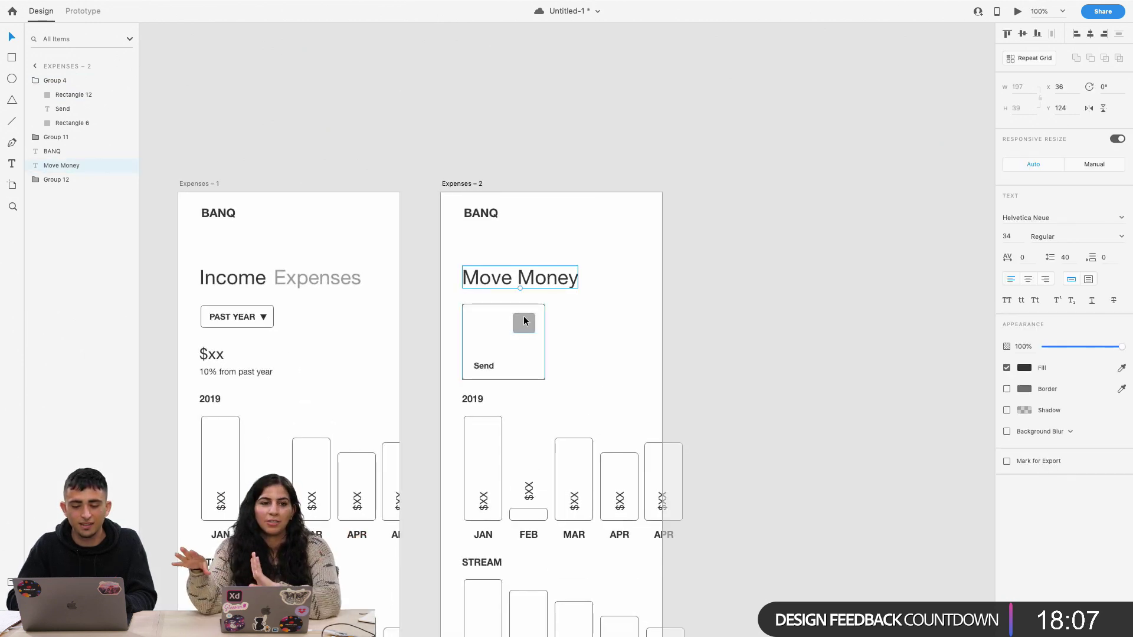
{"action": "left_click", "coordinate": [519, 321]}
{"action": "key", "text": "super+z"}
{"action": "left_click", "coordinate": [519, 327]}
{"action": "left_click", "coordinate": [127, 81]}
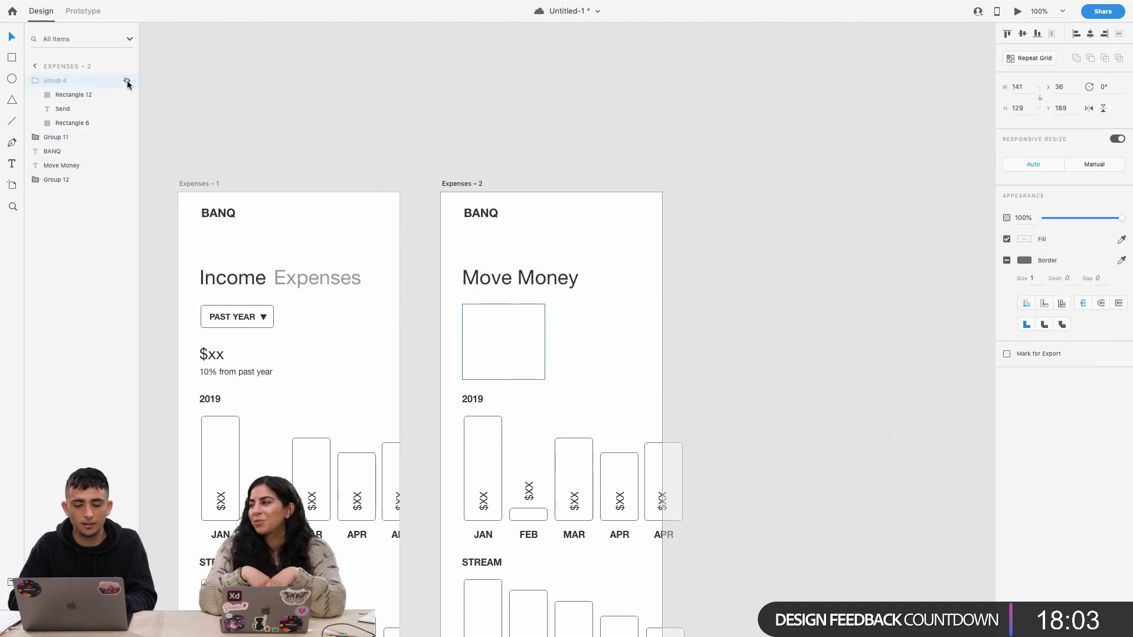
{"action": "left_click", "coordinate": [127, 82]}
{"action": "left_click", "coordinate": [524, 286]}
Duplicate the Send card, place the copy beside it at X 192, Y 189, and save the document
{"action": "left_click", "coordinate": [519, 332]}
{"action": "key", "text": "super+d"}
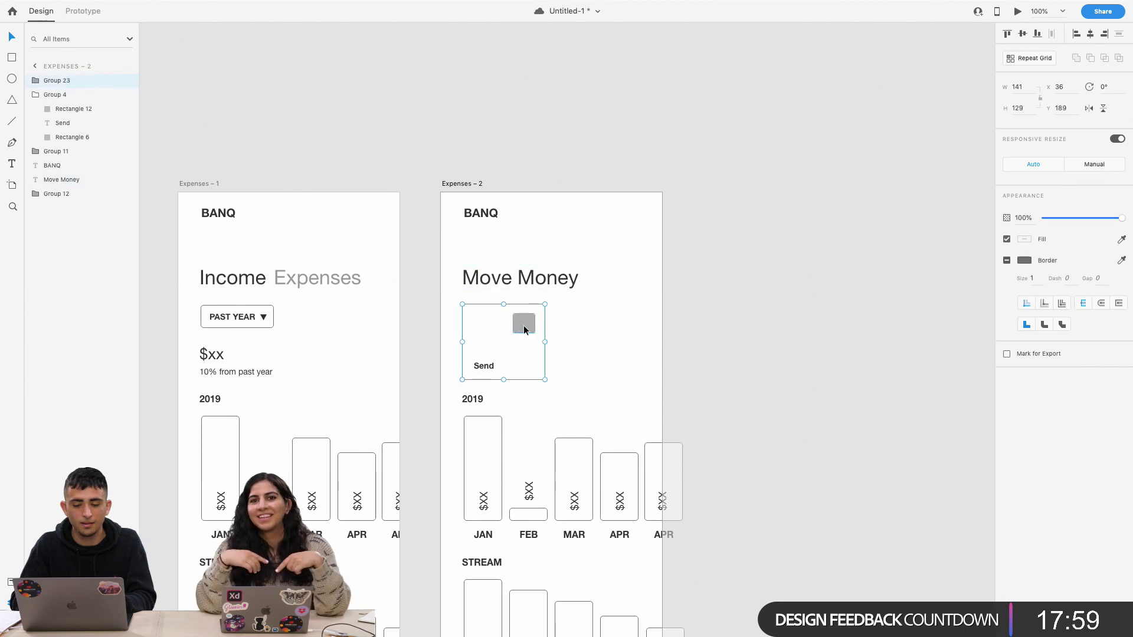
{"action": "left_click_drag", "start_coordinate": [489, 329], "coordinate": [582, 332]}
{"action": "left_click", "coordinate": [584, 249]}
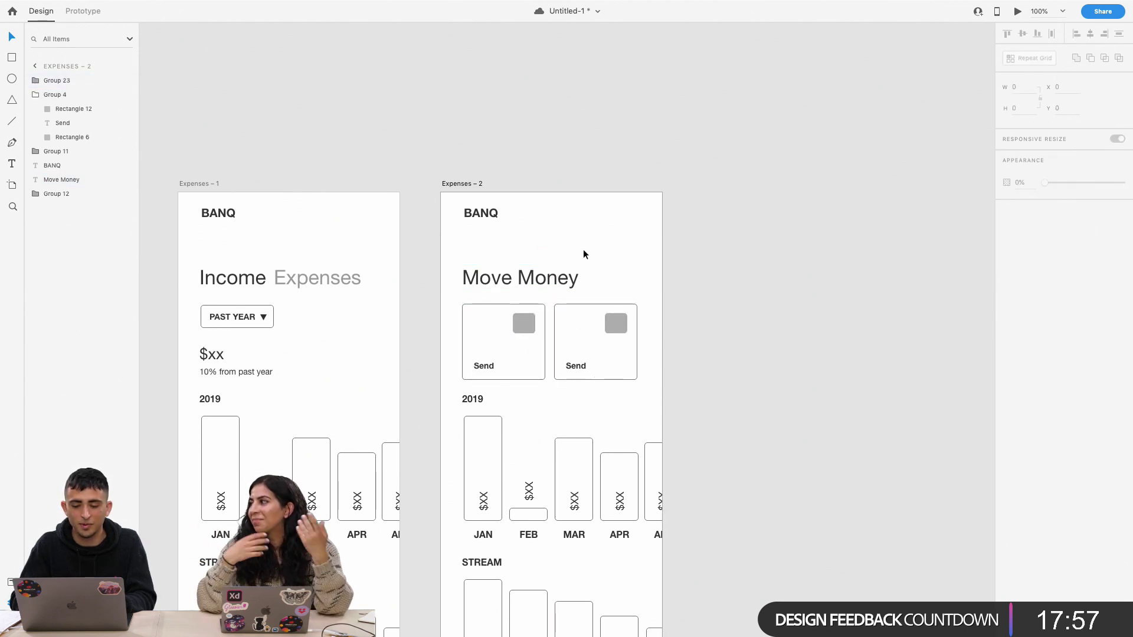
{"action": "left_click", "coordinate": [567, 281]}
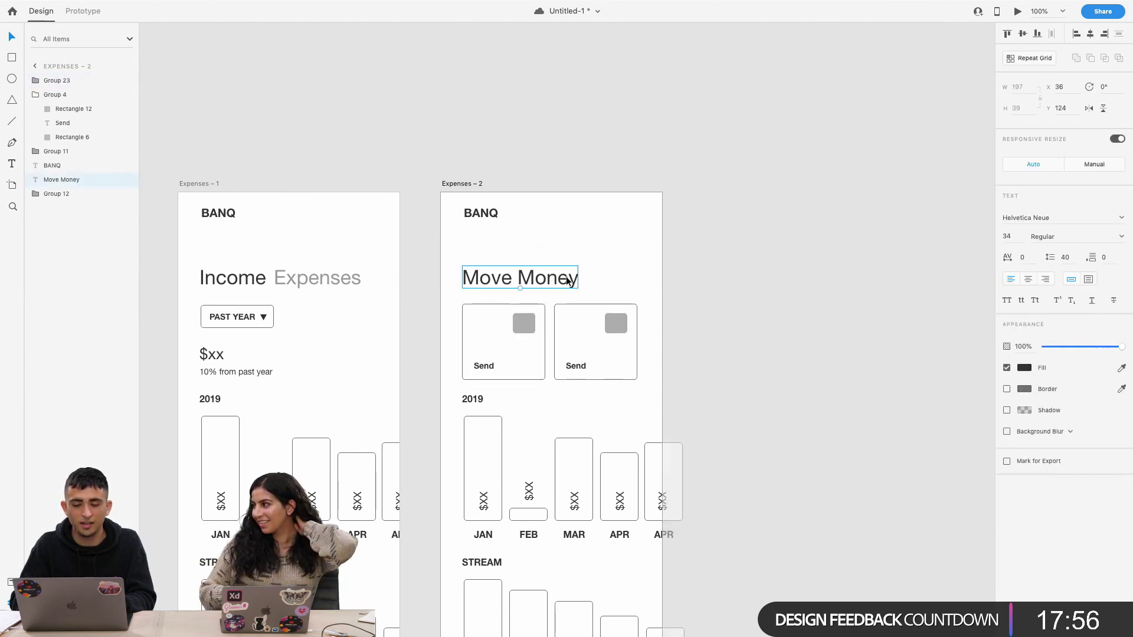
{"action": "left_click", "coordinate": [558, 332]}
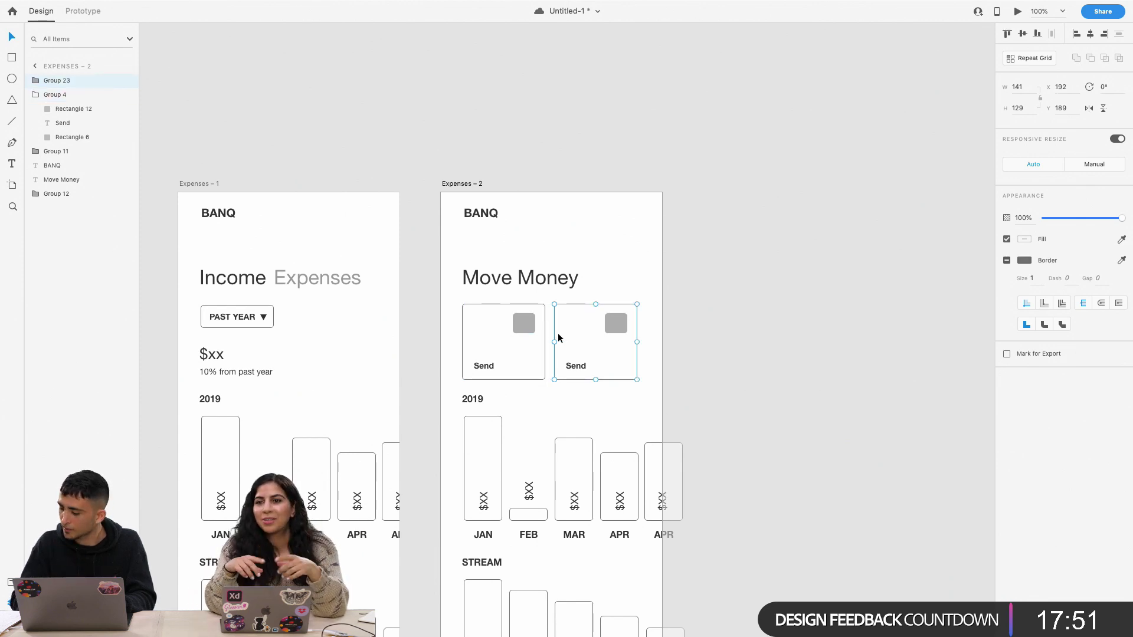
{"action": "key", "text": "super+s"}
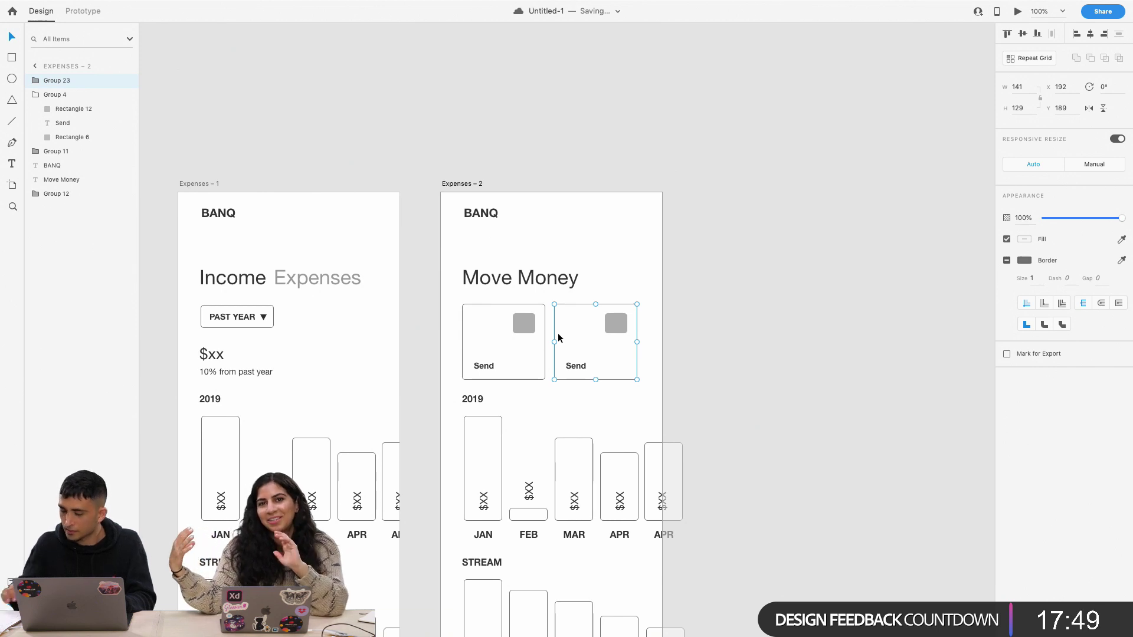
Change the label on the duplicated Send card to Request
{"action": "double_click", "coordinate": [572, 363]}
{"action": "double_click", "coordinate": [572, 363]}
{"action": "type", "text": "Request"}
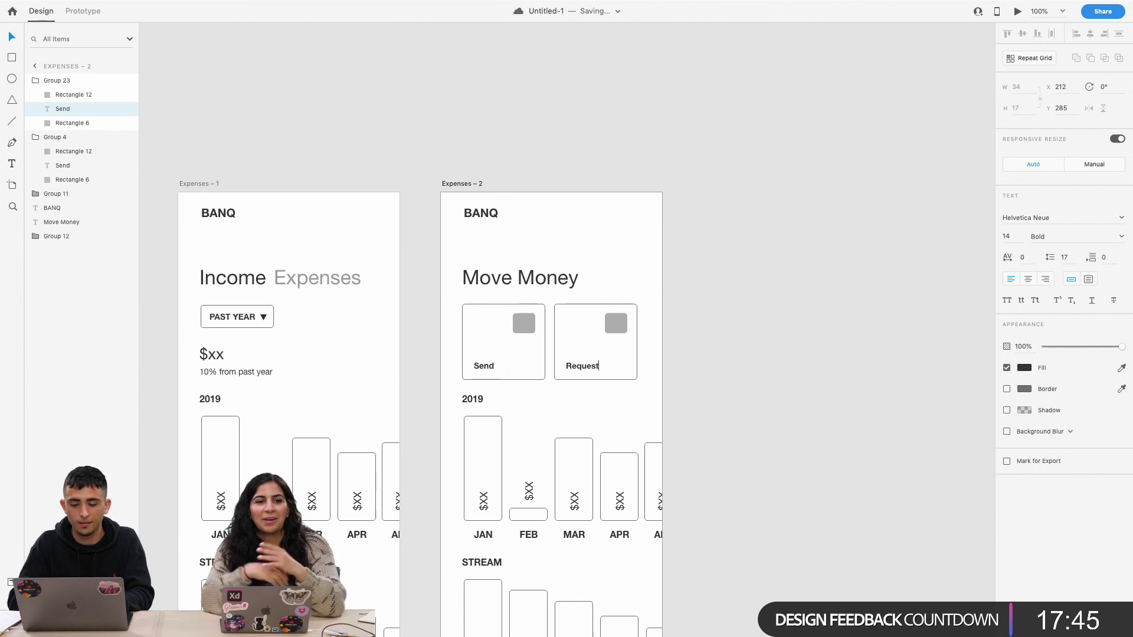
{"action": "key", "text": "Escape"}
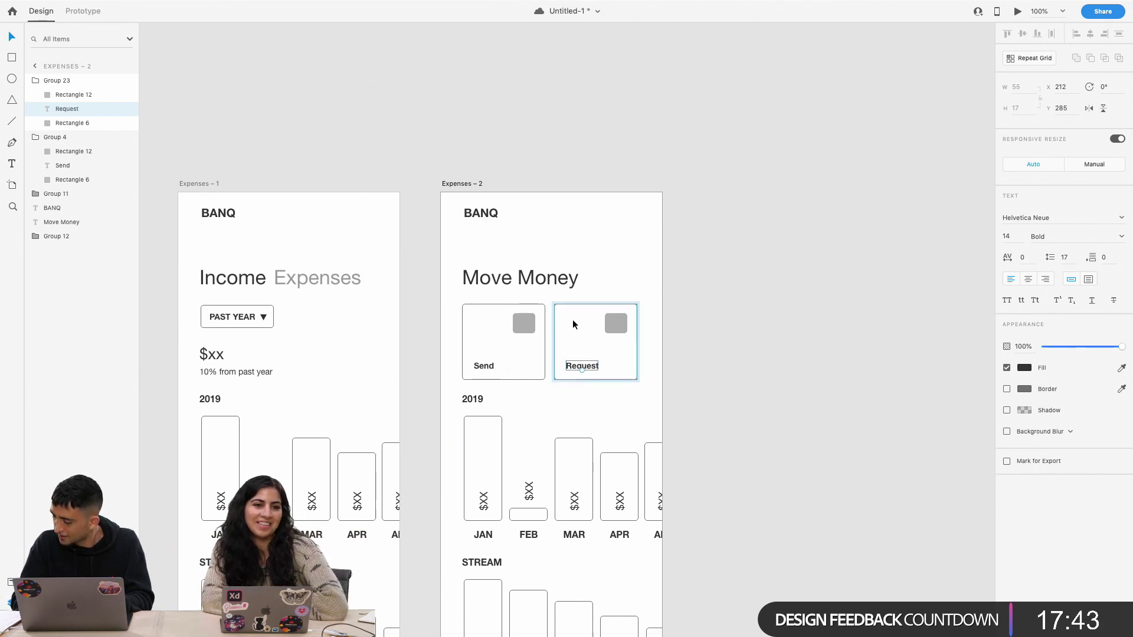
{"action": "key", "text": "Escape"}
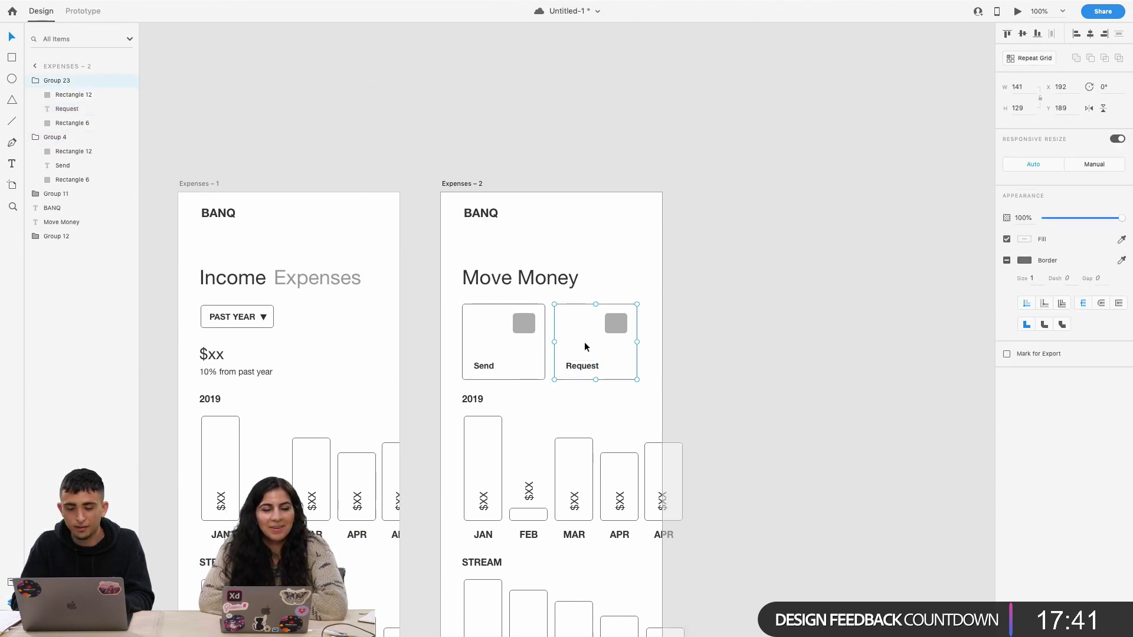
Delete the 2019 monthly bar chart group from the Move Money screen
{"action": "left_click", "coordinate": [483, 421]}
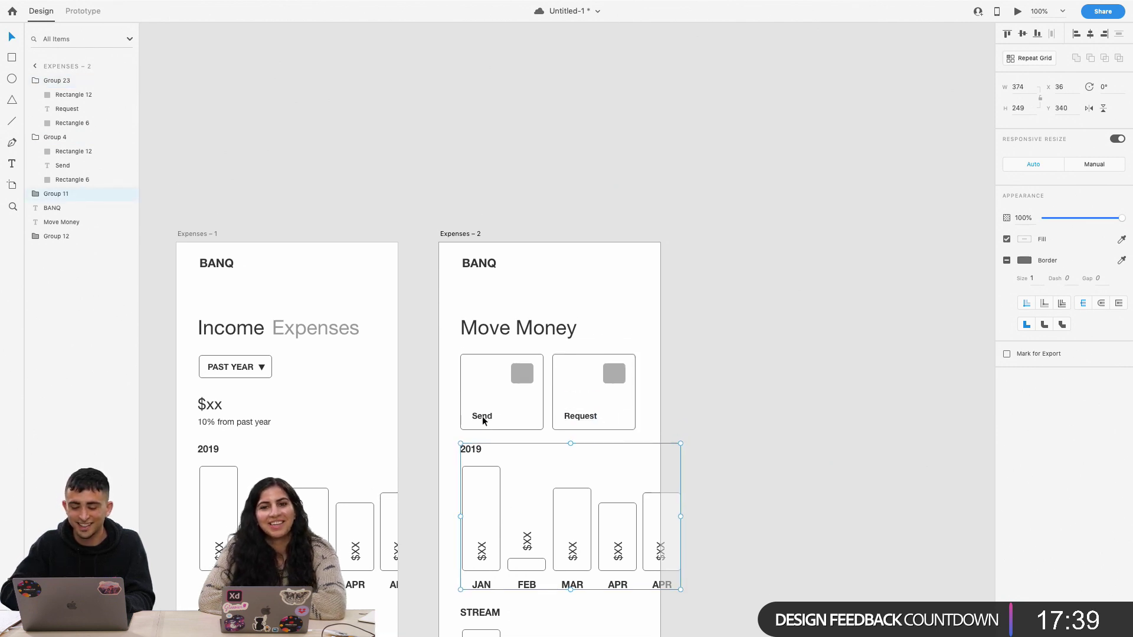
{"action": "scroll", "coordinate": [483, 421], "scroll_direction": "down", "scroll_amount": 4}
{"action": "scroll", "coordinate": [483, 419], "scroll_direction": "left", "scroll_amount": 2}
{"action": "key", "text": "Delete"}
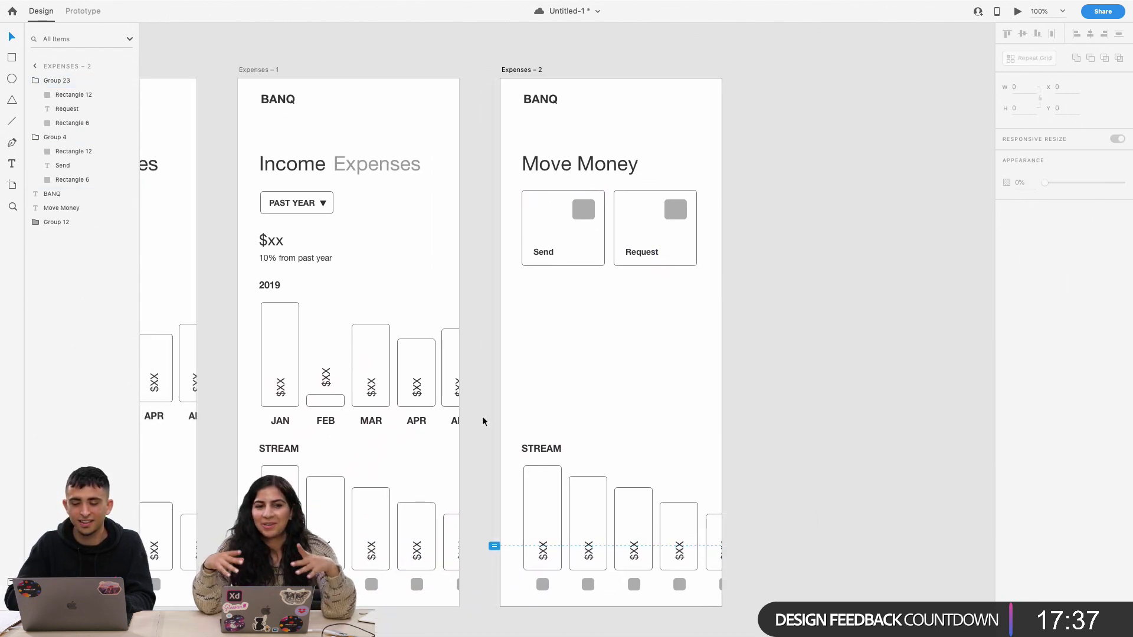
Duplicate the Request card and place the copy directly below the Send card at X 36, Y 333
{"action": "left_click", "coordinate": [651, 261]}
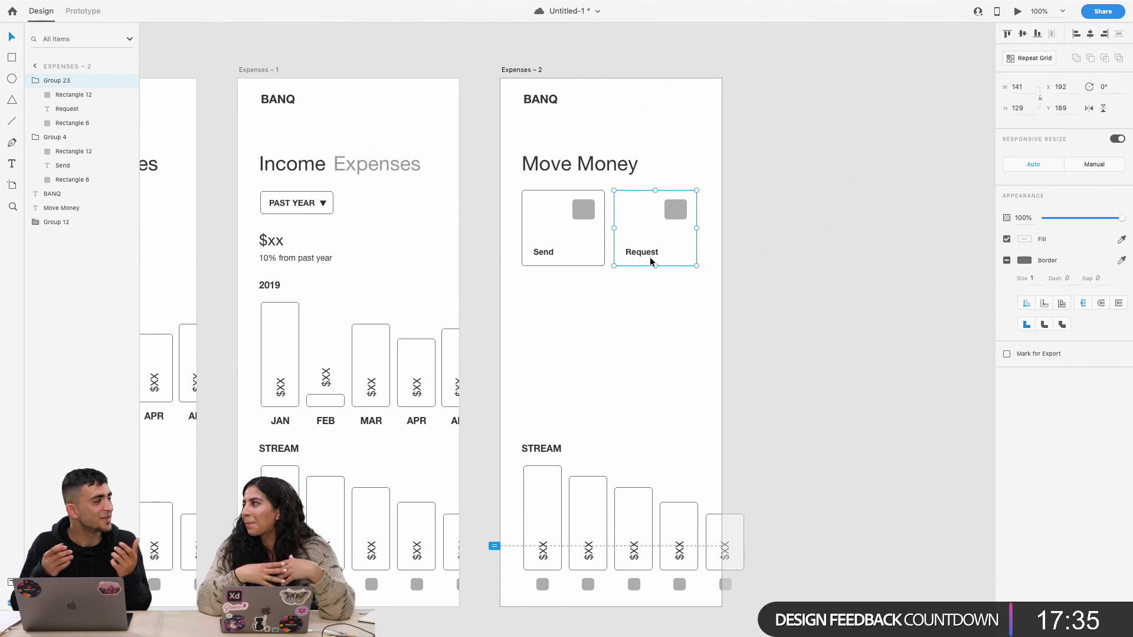
{"action": "left_click_drag", "start_coordinate": [652, 243], "coordinate": [560, 328]}
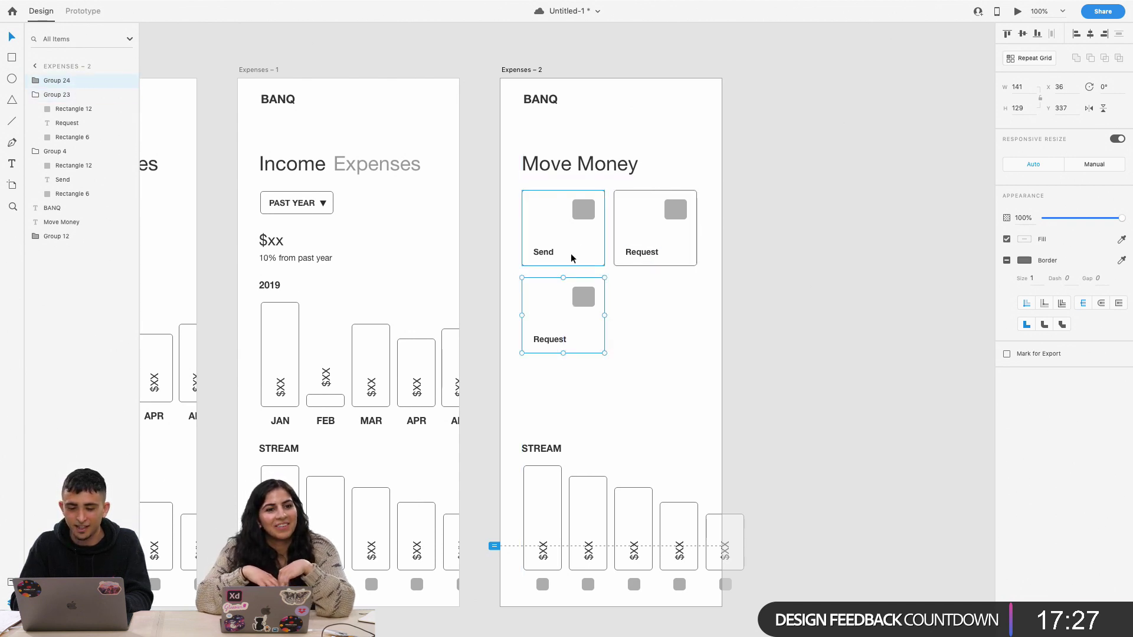
{"action": "left_click", "coordinate": [554, 308]}
{"action": "key", "text": "Up"}
{"action": "key", "text": "Up"}
{"action": "key", "text": "Up"}
{"action": "key", "text": "Up"}
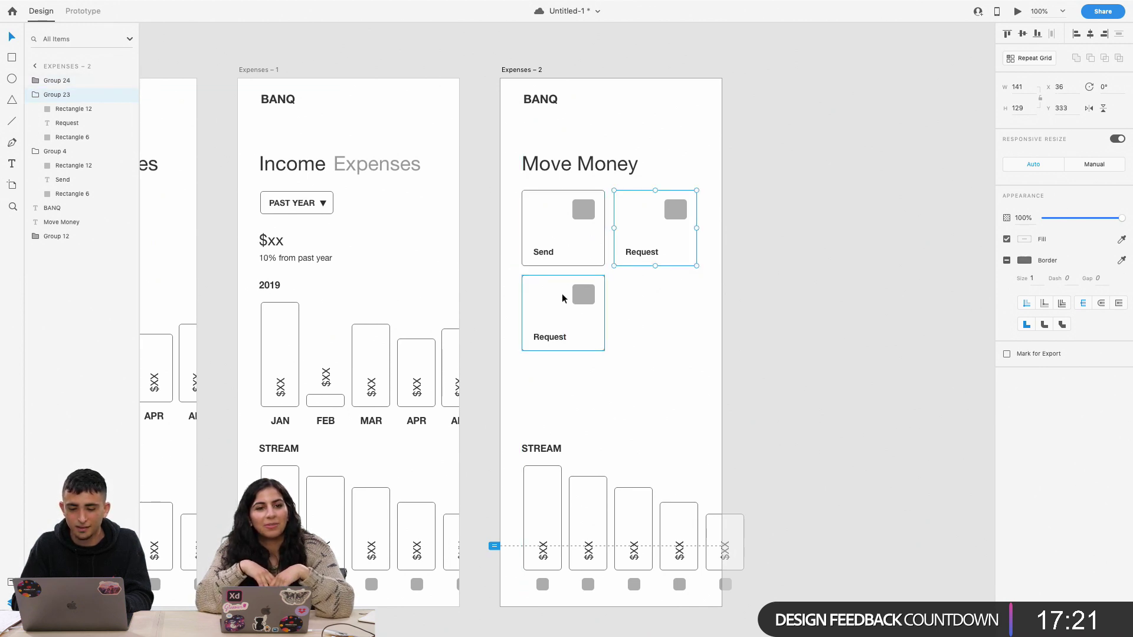
Change the label on the card below Send to Transfer
{"action": "double_click", "coordinate": [543, 335]}
{"action": "type", "text": "T"}
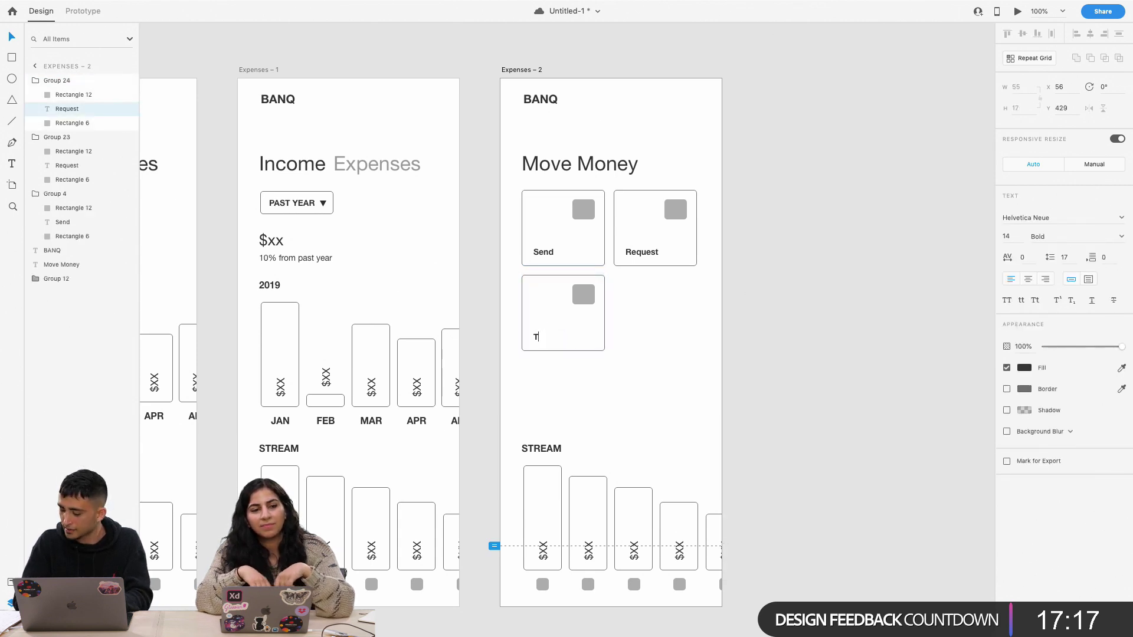
{"action": "type", "text": "ransdfer"}
{"action": "key", "text": "BackSpace"}
{"action": "key", "text": "BackSpace"}
{"action": "type", "text": "fer"}
Duplicate the Transfer card, place the copy below Request at X 192, Y 333, and label it Split
{"action": "left_click", "coordinate": [587, 300]}
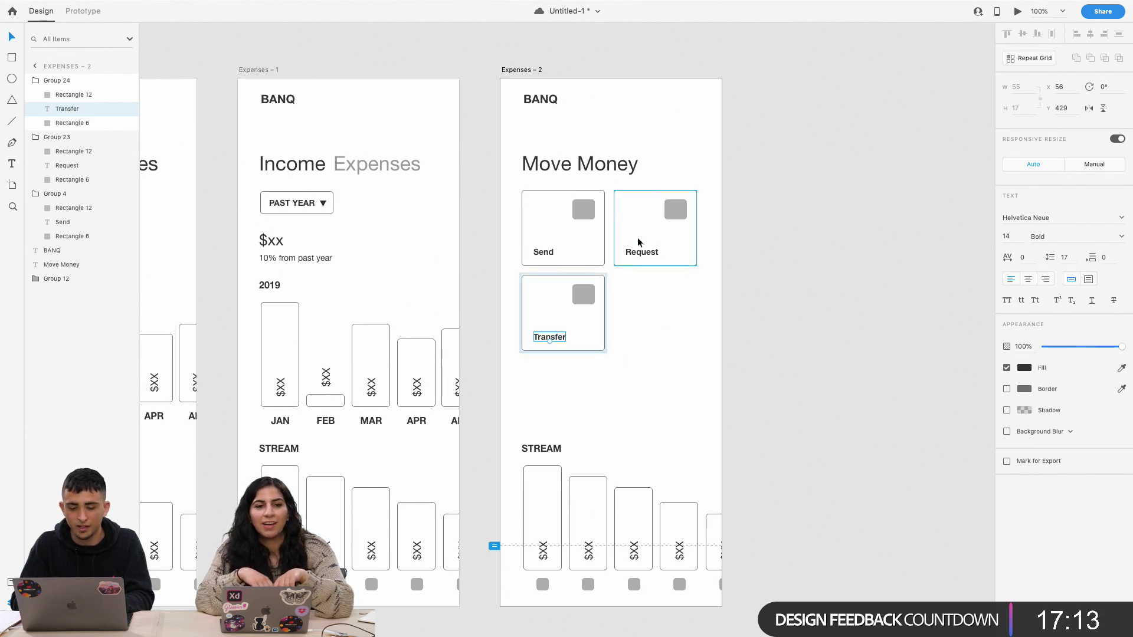
{"action": "key", "text": "super+d"}
{"action": "left_click_drag", "start_coordinate": [576, 317], "coordinate": [672, 294]}
{"action": "double_click", "coordinate": [642, 337]}
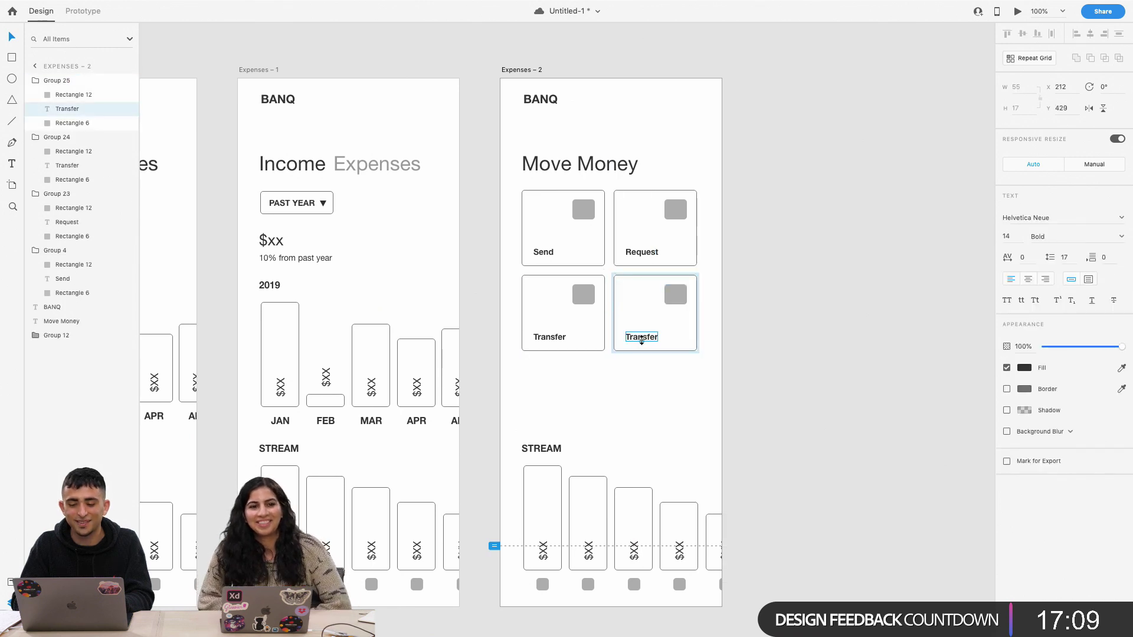
{"action": "double_click", "coordinate": [637, 339]}
{"action": "type", "text": "Split"}
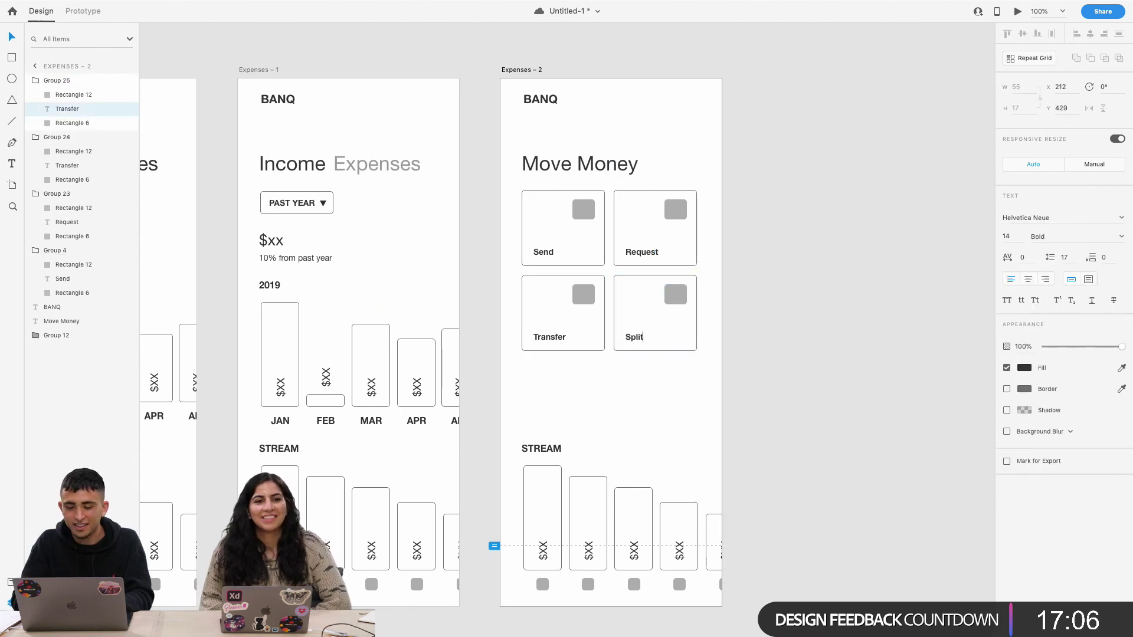
{"action": "key", "text": "Escape"}
{"action": "left_click", "coordinate": [706, 246]}
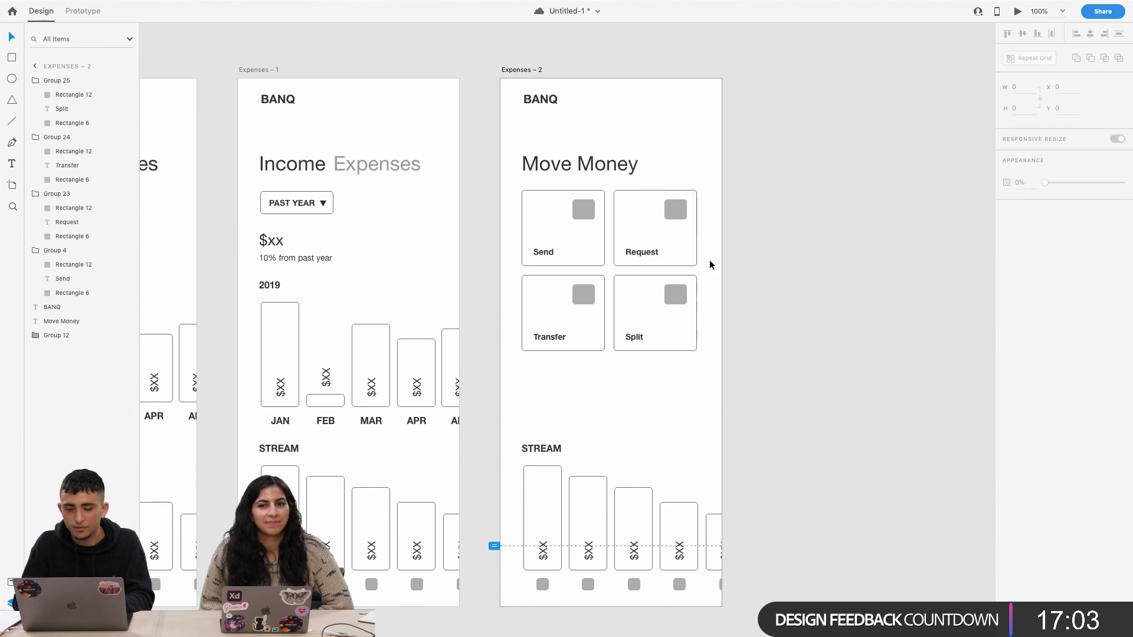
{"action": "left_click", "coordinate": [571, 348]}
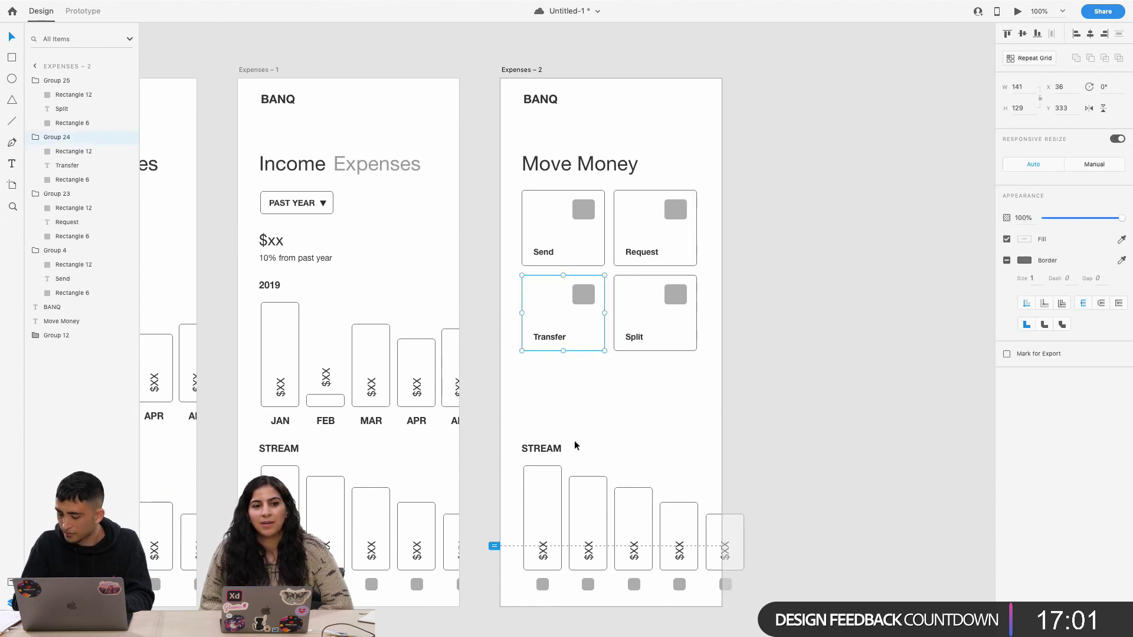
Copy the Income/expense report button from the Primary Checking artboard to below the Move Money cards, at X 36, Y 477
{"action": "scroll", "coordinate": [514, 394], "scroll_direction": "left", "scroll_amount": 10}
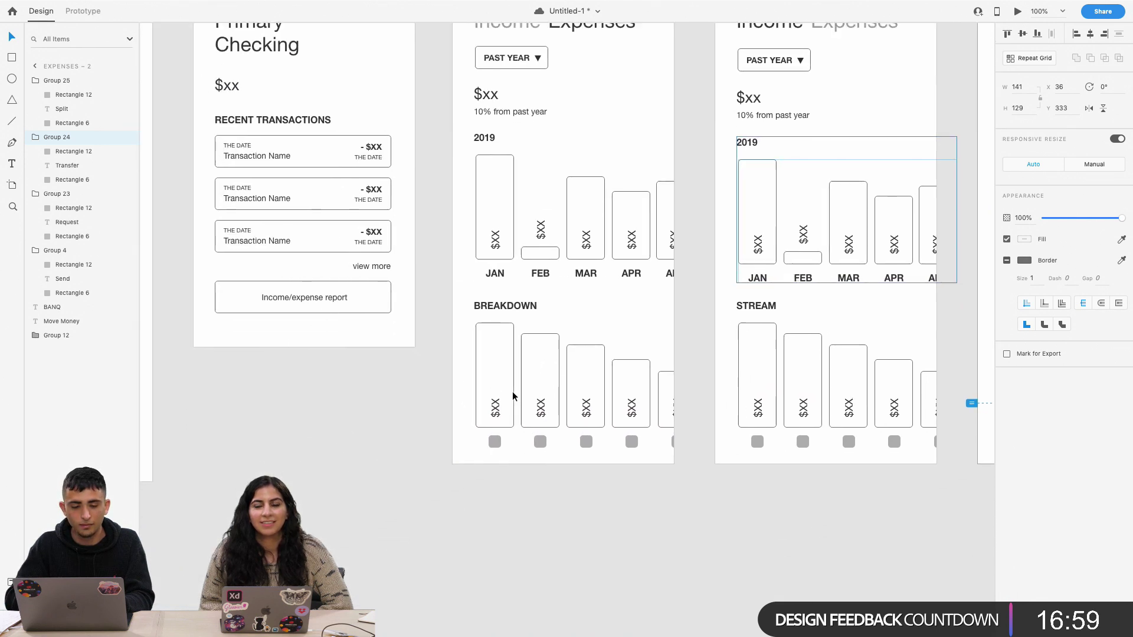
{"action": "scroll", "coordinate": [512, 391], "scroll_direction": "left", "scroll_amount": 5}
{"action": "scroll", "coordinate": [512, 392], "scroll_direction": "up", "scroll_amount": 8}
{"action": "left_click", "coordinate": [445, 413]}
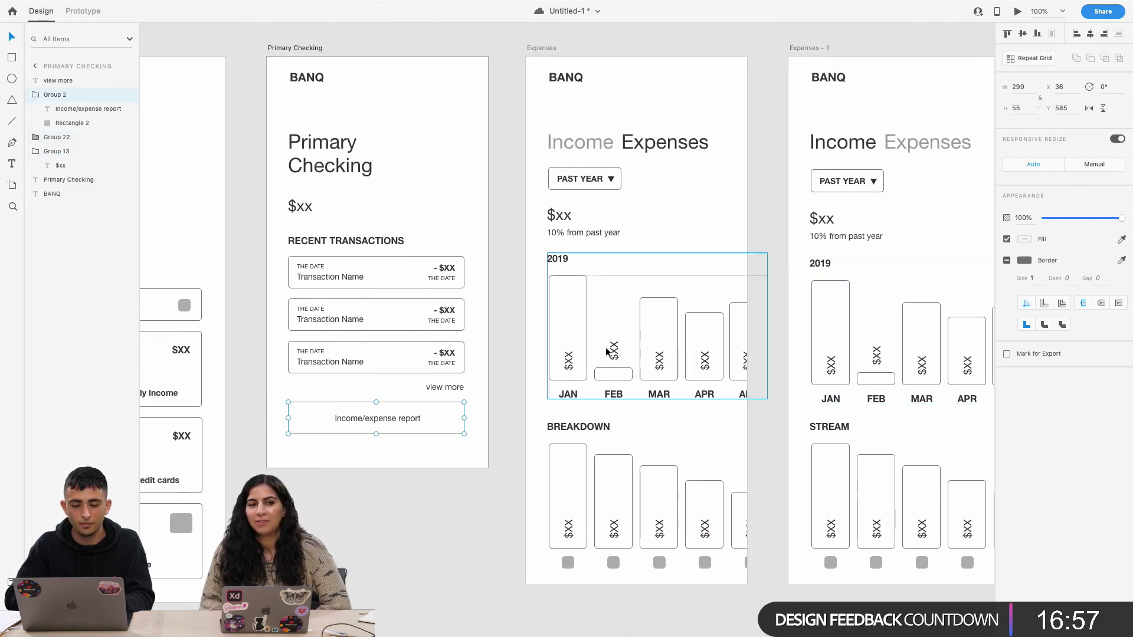
{"action": "scroll", "coordinate": [608, 352], "scroll_direction": "right", "scroll_amount": 10}
{"action": "key", "text": "ctrl+v"}
{"action": "left_click_drag", "start_coordinate": [493, 453], "coordinate": [494, 389]}
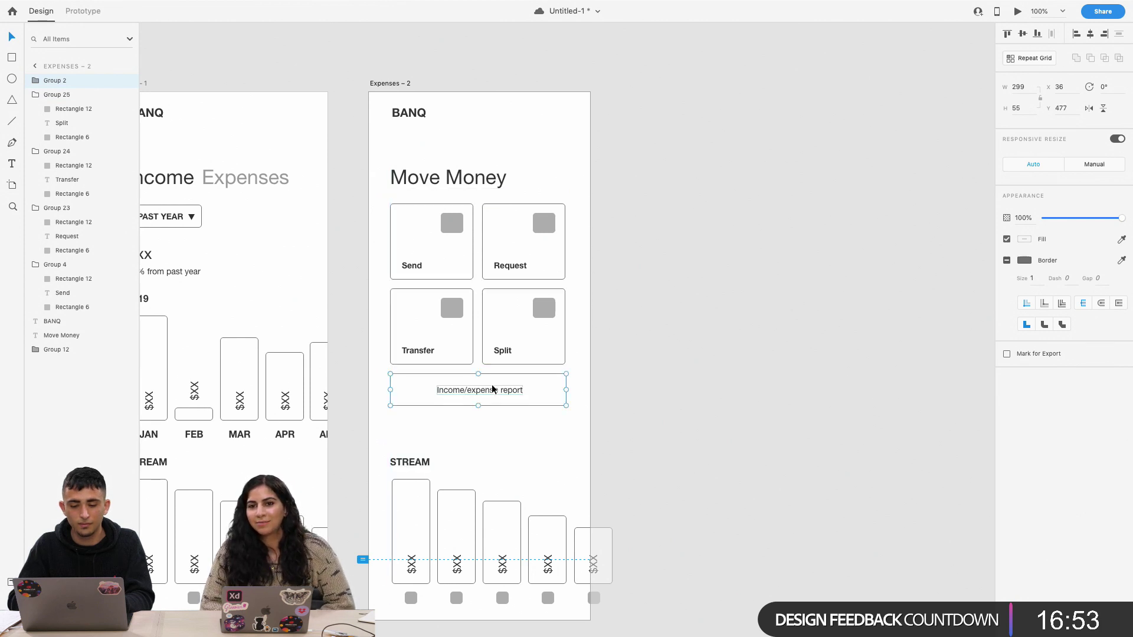
{"action": "left_click", "coordinate": [582, 314]}
{"action": "scroll", "coordinate": [581, 314], "scroll_direction": "left", "scroll_amount": 2}
{"action": "scroll", "coordinate": [581, 314], "scroll_direction": "down", "scroll_amount": 1}
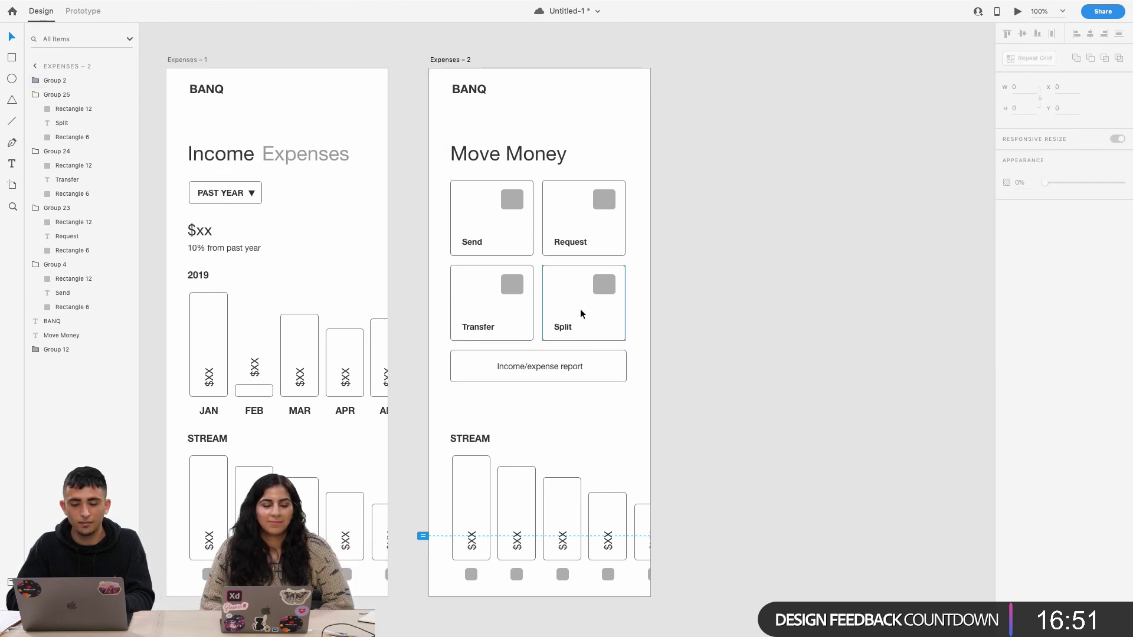
Make the label of the Move Money screen's Income/expense report button Bold
{"action": "left_click", "coordinate": [555, 362]}
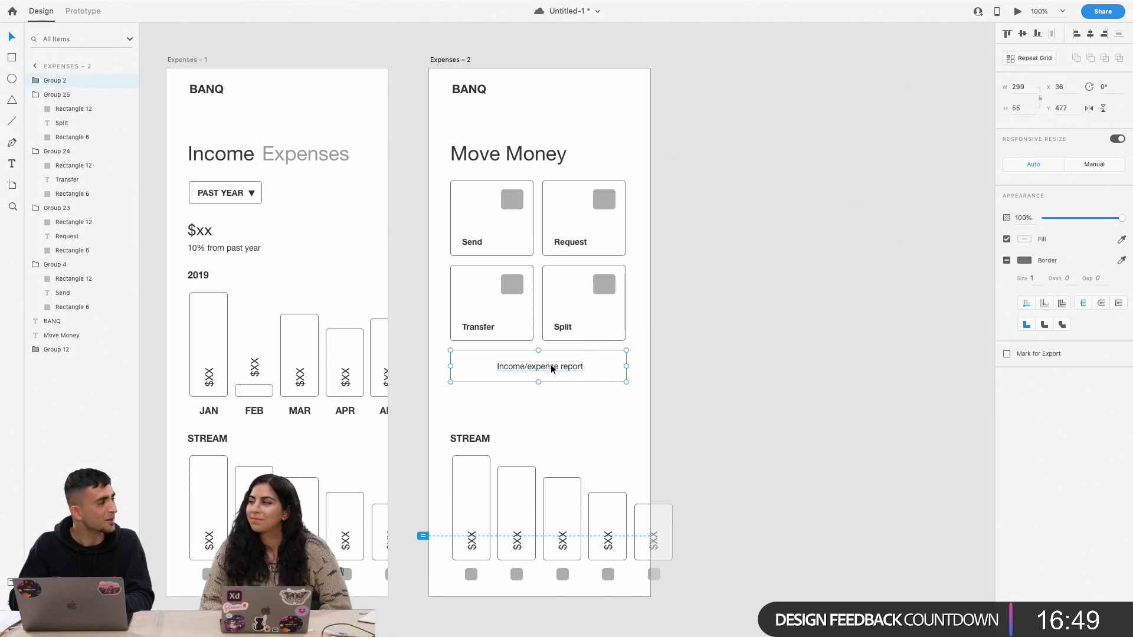
{"action": "left_click", "coordinate": [574, 317]}
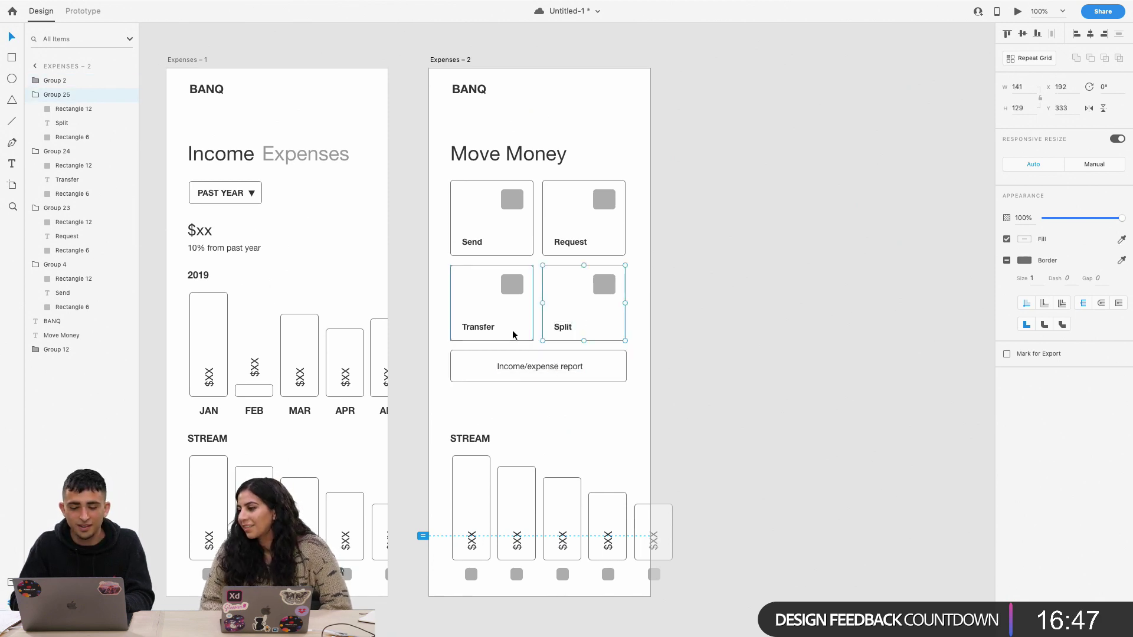
{"action": "double_click", "coordinate": [543, 365]}
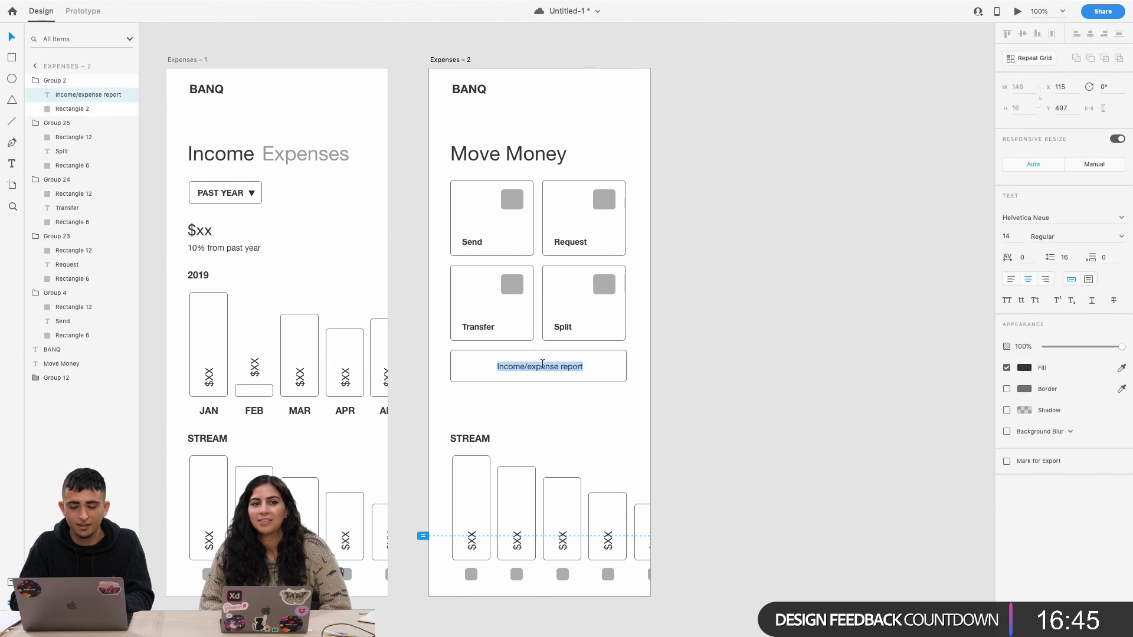
{"action": "key", "text": "Escape"}
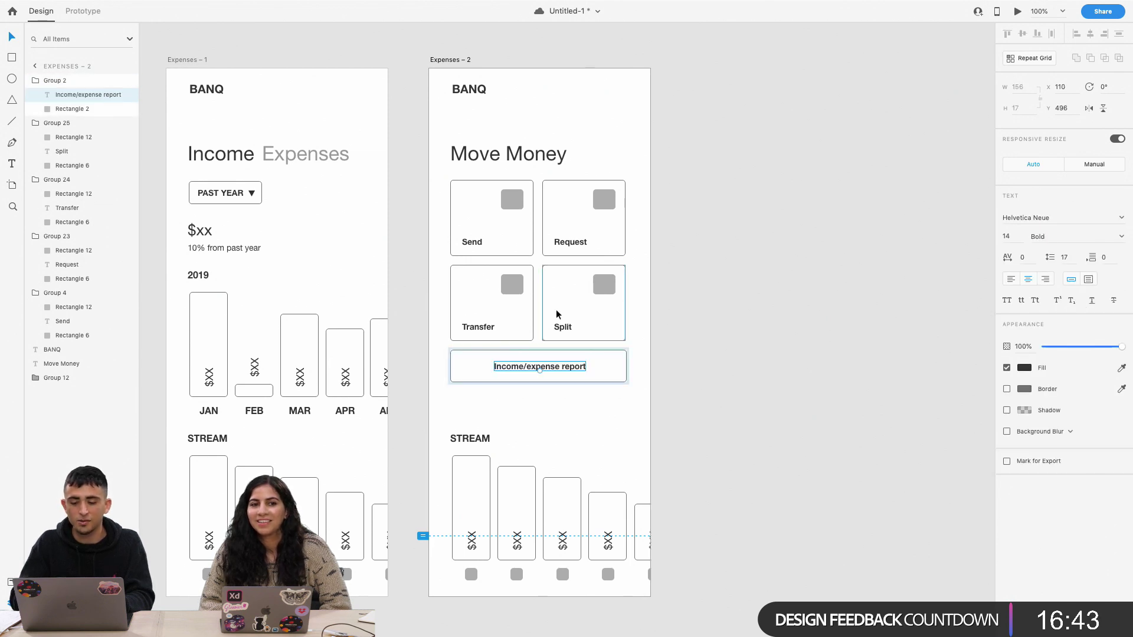
{"action": "key", "text": "Escape"}
{"action": "scroll", "coordinate": [540, 371], "scroll_direction": "left", "scroll_amount": 5}
{"action": "scroll", "coordinate": [539, 371], "scroll_direction": "down", "scroll_amount": 5}
{"action": "scroll", "coordinate": [539, 370], "scroll_direction": "up", "scroll_amount": 4}
{"action": "scroll", "coordinate": [539, 370], "scroll_direction": "right", "scroll_amount": 5}
{"action": "scroll", "coordinate": [540, 370], "scroll_direction": "up", "scroll_amount": 2}
{"action": "scroll", "coordinate": [539, 371], "scroll_direction": "down", "scroll_amount": 2}
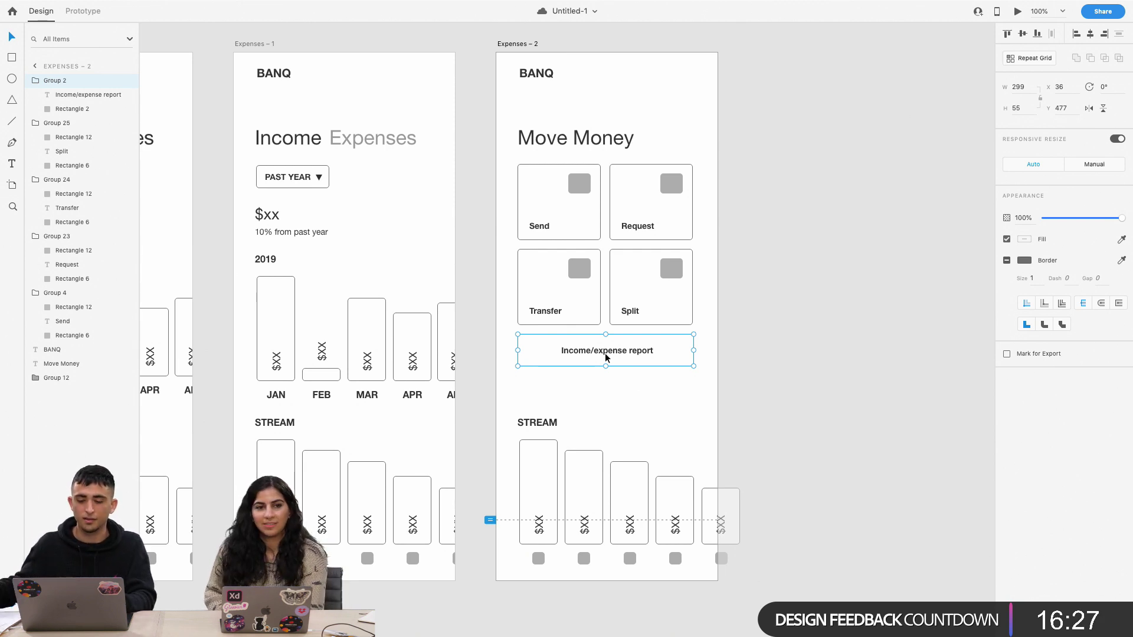
{"action": "left_click", "coordinate": [635, 394]}
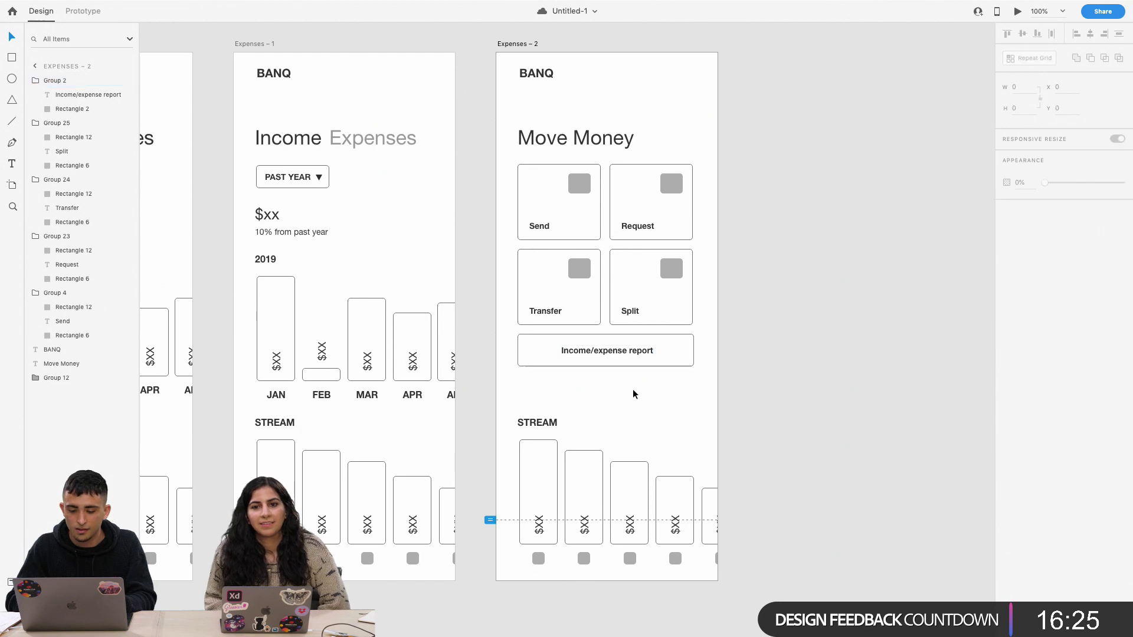
Change the label of the button below the Move Money cards to View transfer
{"action": "double_click", "coordinate": [608, 351]}
{"action": "double_click", "coordinate": [631, 351]}
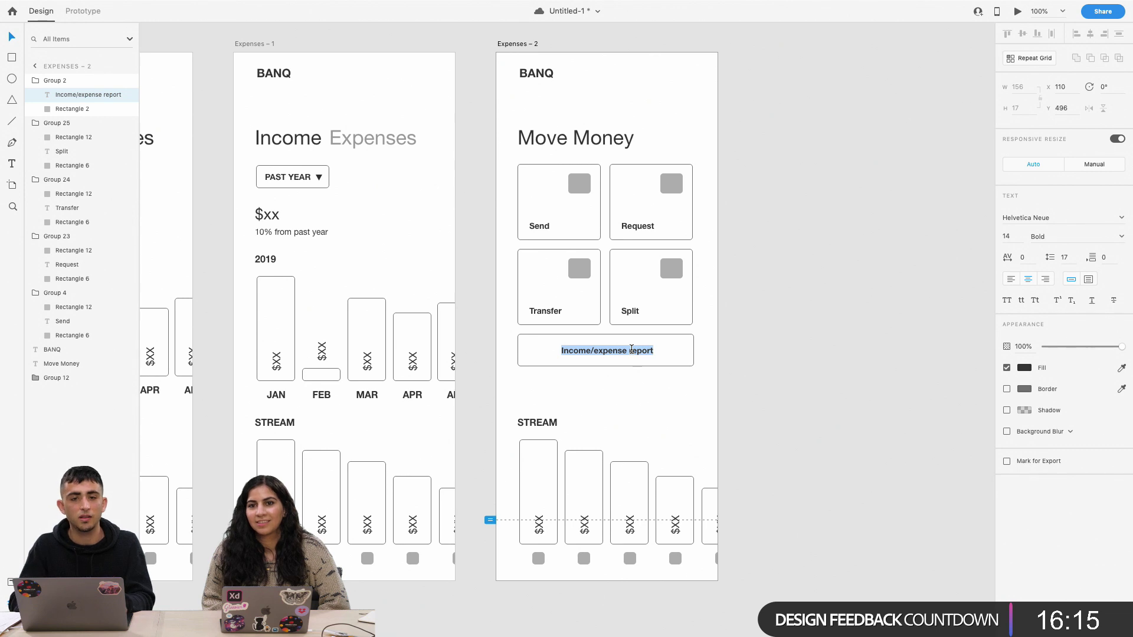
{"action": "key", "text": "Escape"}
{"action": "double_click", "coordinate": [600, 353]}
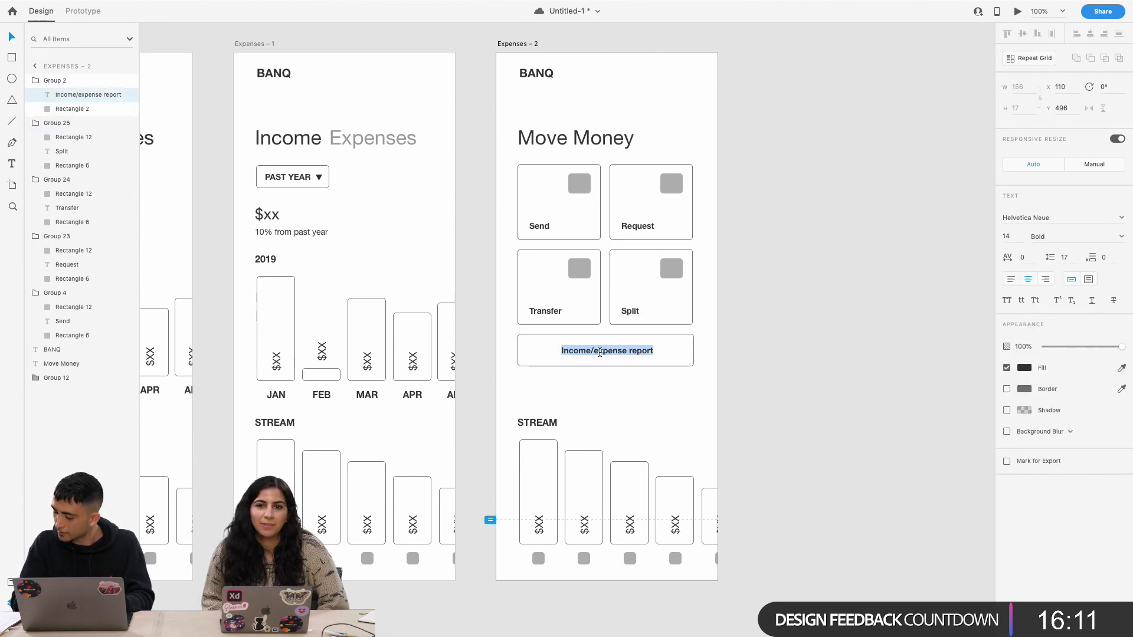
{"action": "type", "text": "View T"}
{"action": "type", "text": "ransfer"}
{"action": "key", "text": "BackSpace"}
{"action": "key", "text": "BackSpace"}
{"action": "type", "text": "a"}
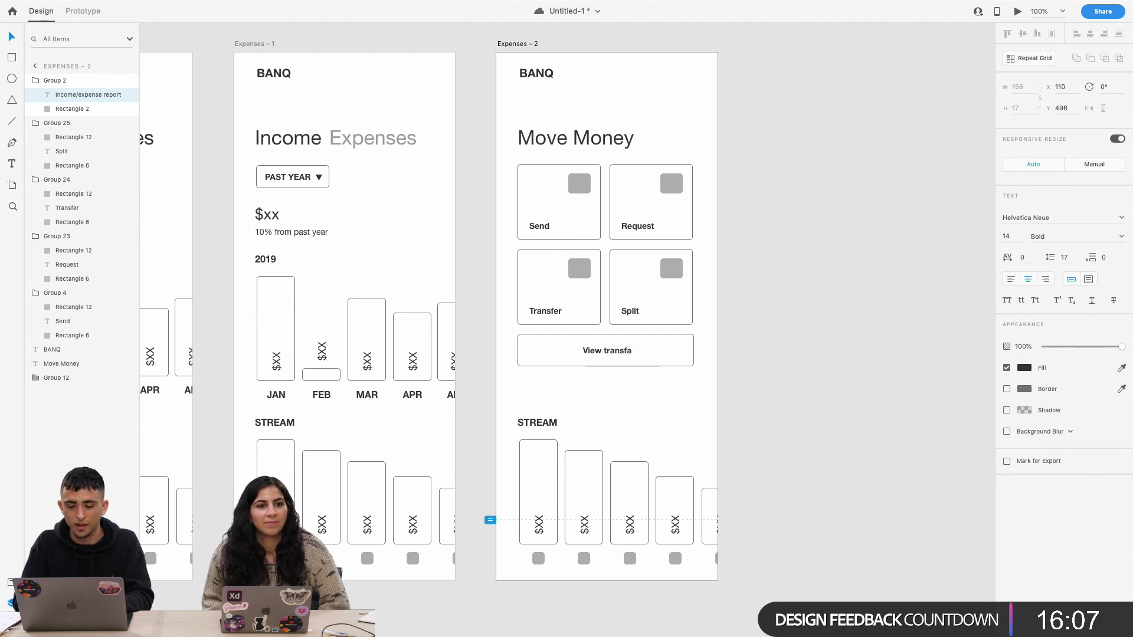
{"action": "type", "text": "nsfer"}
{"action": "key", "text": "BackSpace"}
{"action": "key", "text": "BackSpace"}
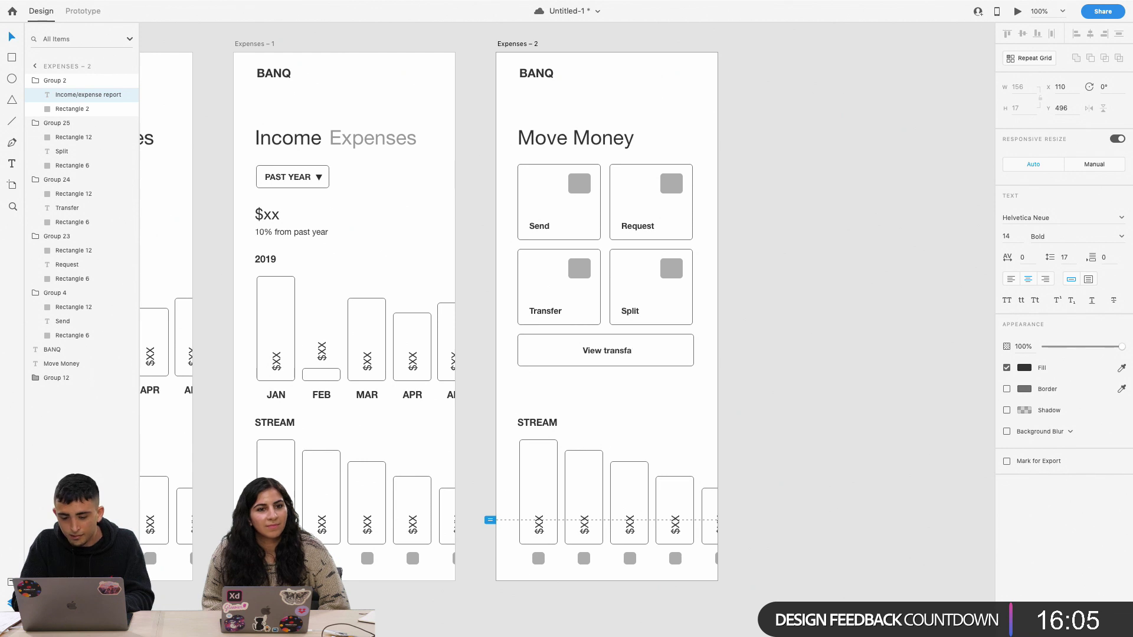
{"action": "type", "text": "er"}
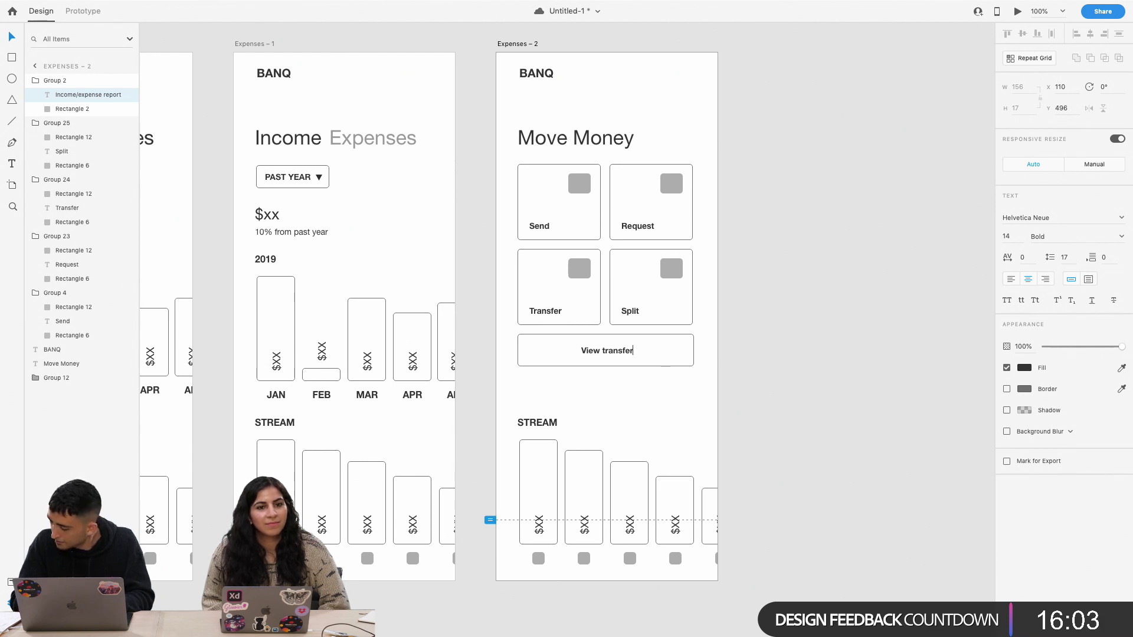
{"action": "key", "text": "Escape"}
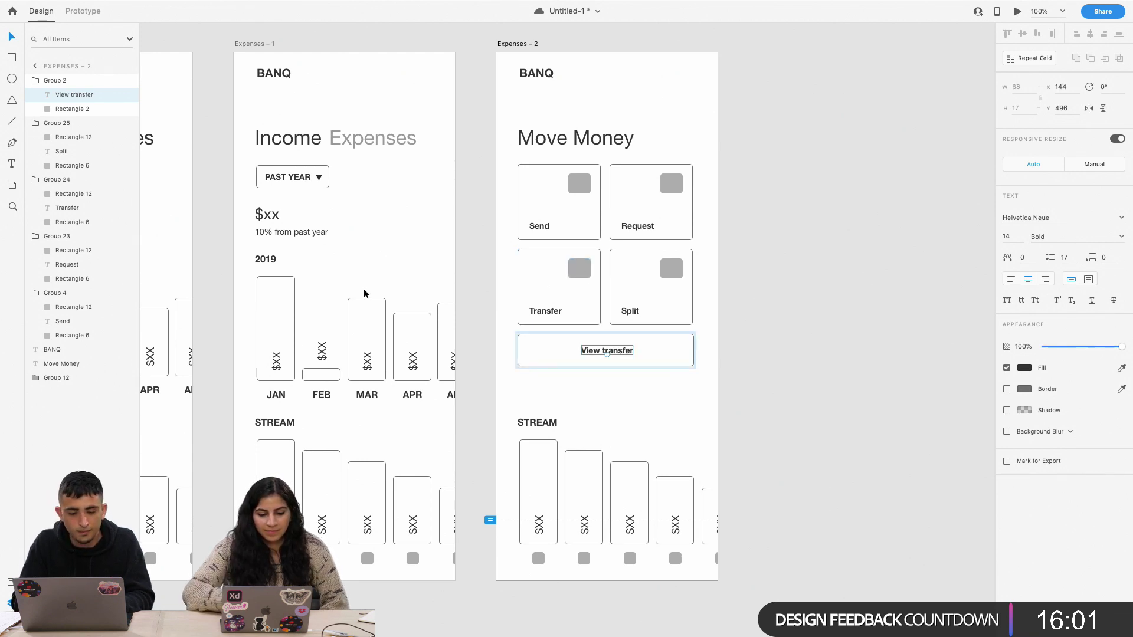
Copy the small gray square from the iPhone X/XS – 2 artboard's Search bar into the View transfer button, just before its label
{"action": "scroll", "coordinate": [365, 294], "scroll_direction": "left", "scroll_amount": 15}
{"action": "scroll", "coordinate": [213, 373], "scroll_direction": "left", "scroll_amount": 2}
{"action": "left_click", "coordinate": [297, 314]}
{"action": "scroll", "coordinate": [490, 291], "scroll_direction": "right", "scroll_amount": 20}
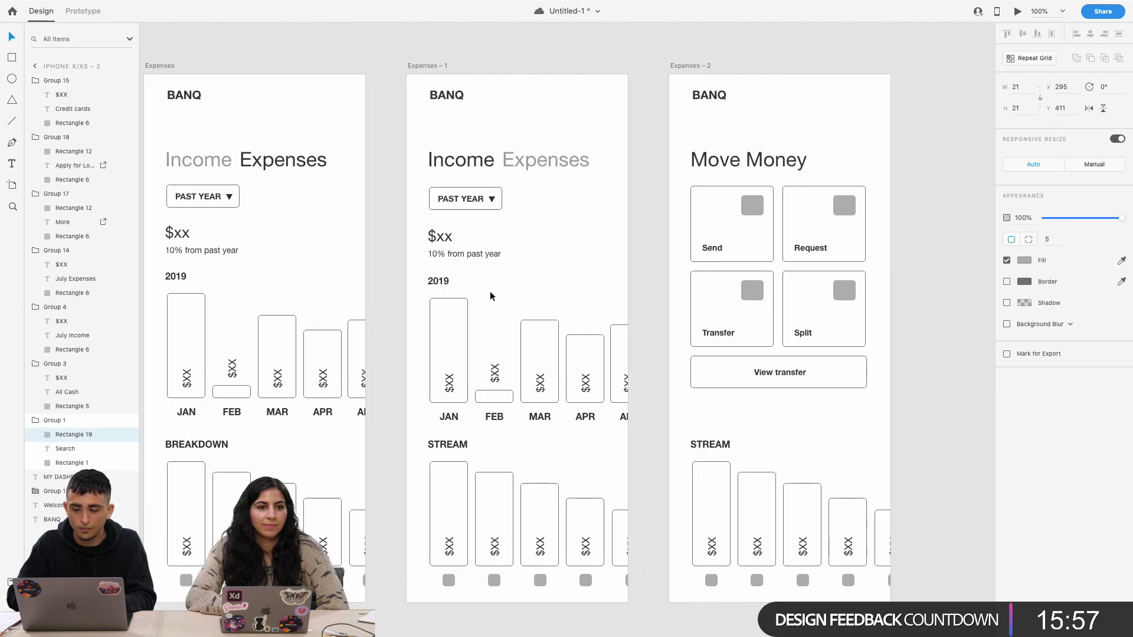
{"action": "scroll", "coordinate": [490, 292], "scroll_direction": "right", "scroll_amount": 5}
{"action": "double_click", "coordinate": [604, 373]}
{"action": "key", "text": "ctrl+v"}
{"action": "left_click_drag", "start_coordinate": [690, 325], "coordinate": [590, 374]}
Group the View transfer label with its gray square and move the group to X 130, Y 494 inside the button
{"action": "left_click", "coordinate": [615, 374]}
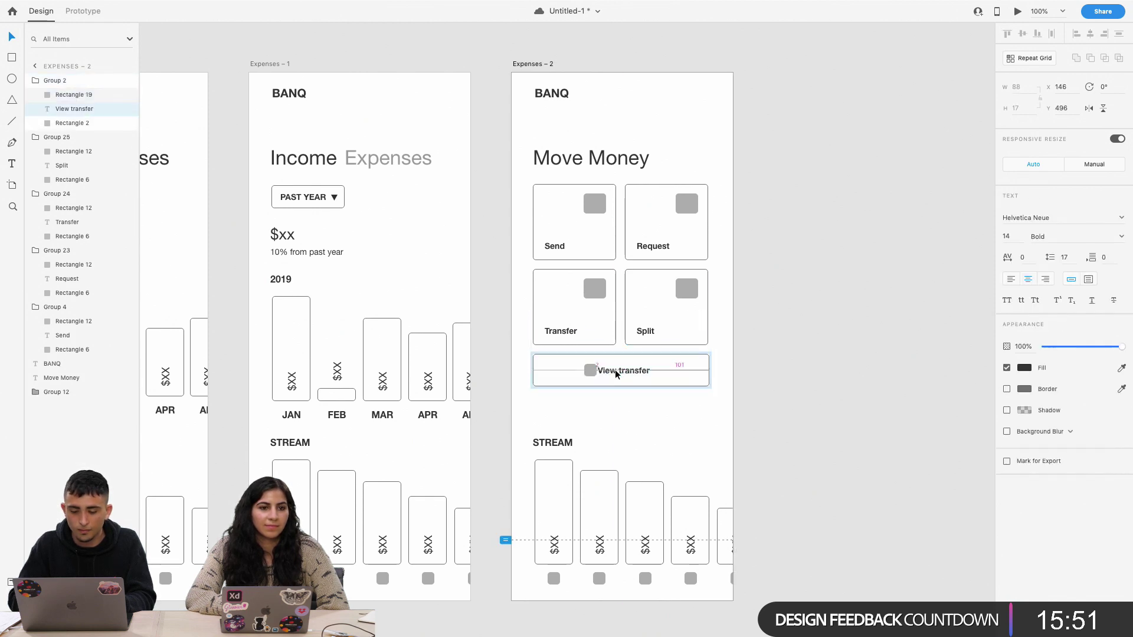
{"action": "left_click", "coordinate": [590, 371], "text": "shift"}
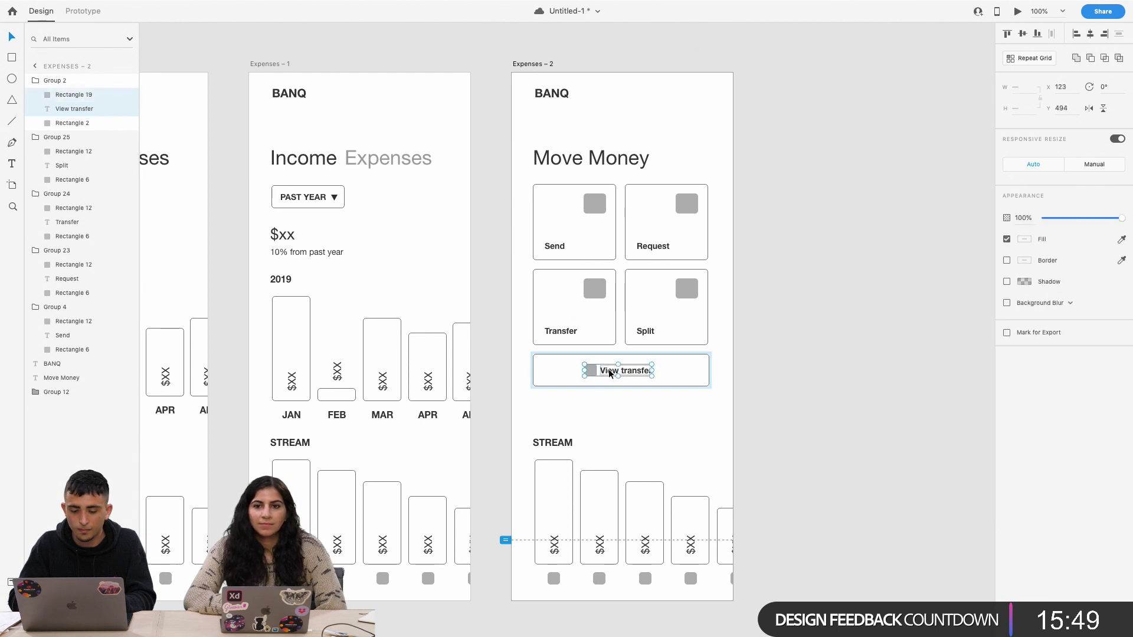
{"action": "key", "text": "ctrl+g"}
{"action": "left_click_drag", "start_coordinate": [618, 372], "coordinate": [623, 373]}
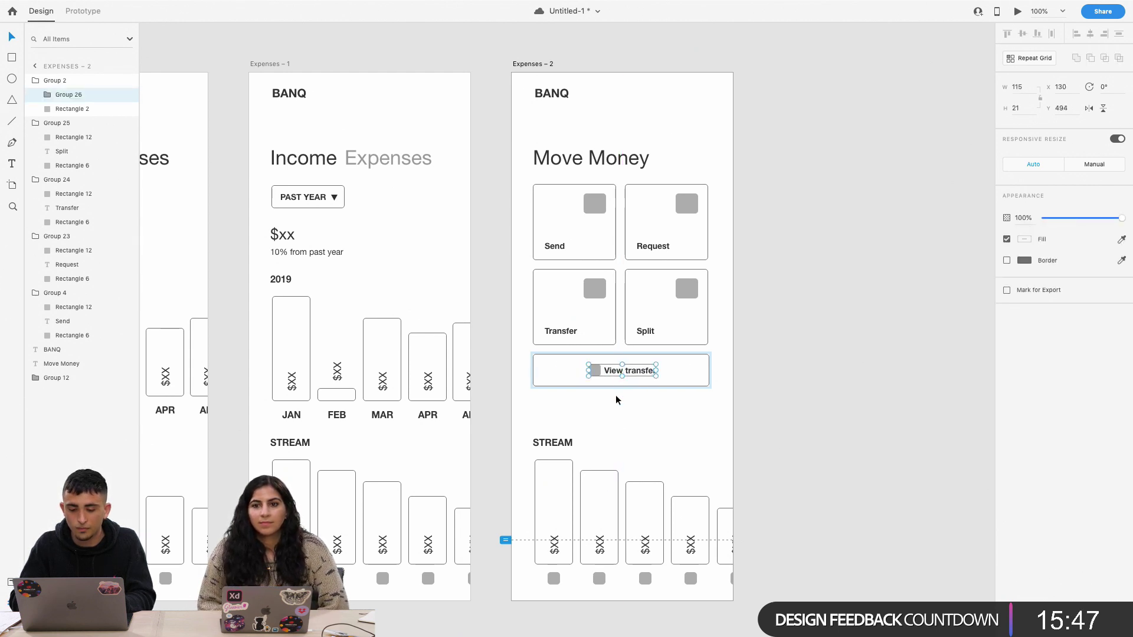
{"action": "left_click", "coordinate": [614, 408]}
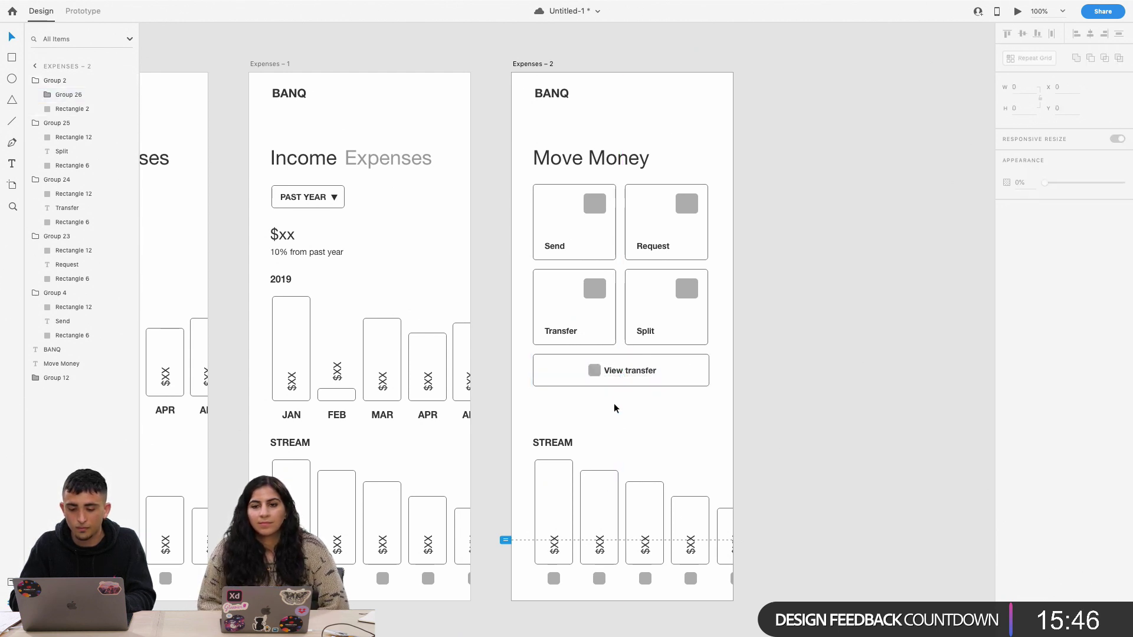
Change the View transfer label to View transactions
{"action": "left_click", "coordinate": [634, 371]}
{"action": "double_click", "coordinate": [634, 371]}
{"action": "double_click", "coordinate": [634, 372]}
{"action": "type", "text": "View tra"}
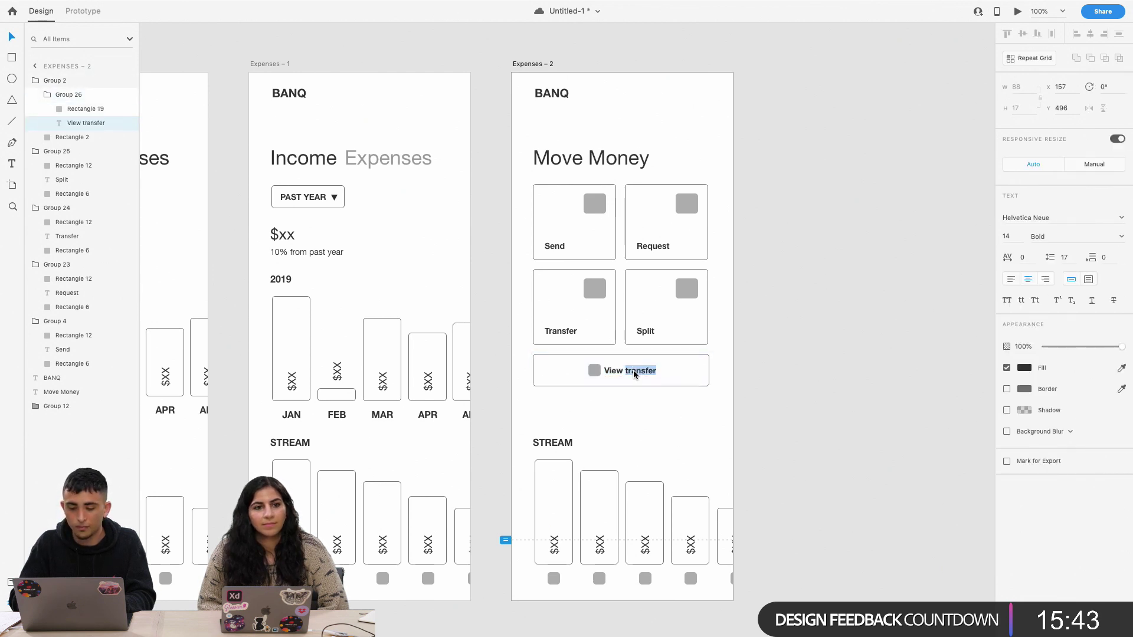
{"action": "type", "text": "nsactions"}
{"action": "key", "text": "Escape"}
Reposition the gray square beside the View transactions label and center their group in the button at X 111, Y 494
{"action": "left_click", "coordinate": [585, 373]}
{"action": "left_click_drag", "start_coordinate": [583, 377], "coordinate": [592, 378]}
{"action": "left_click", "coordinate": [596, 370]}
{"action": "key", "text": "Escape"}
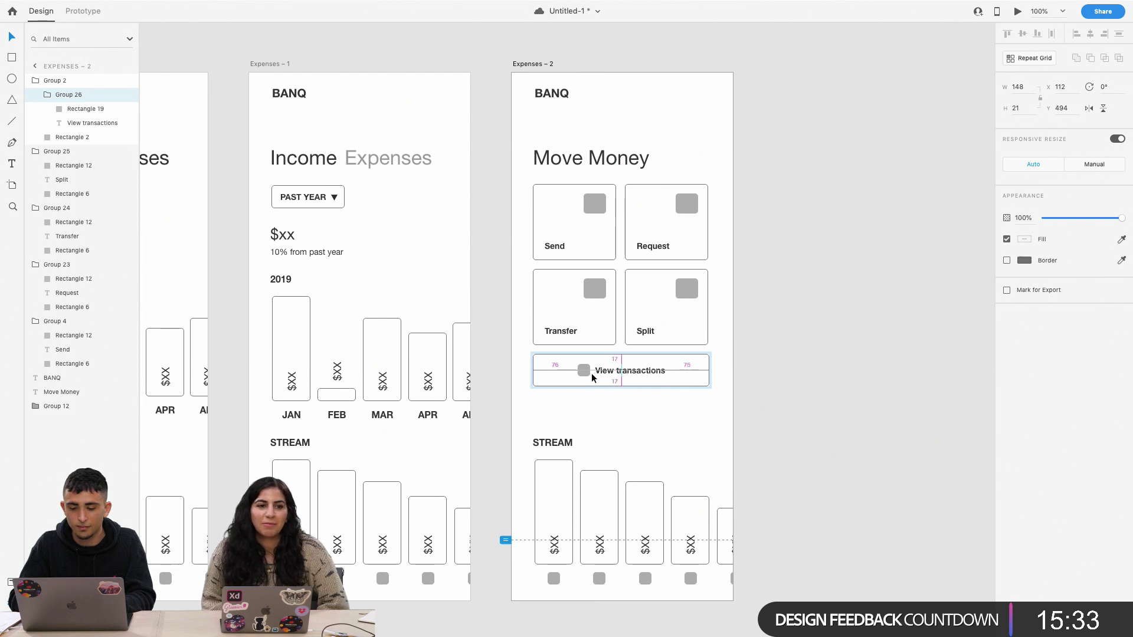
{"action": "key", "text": "Left"}
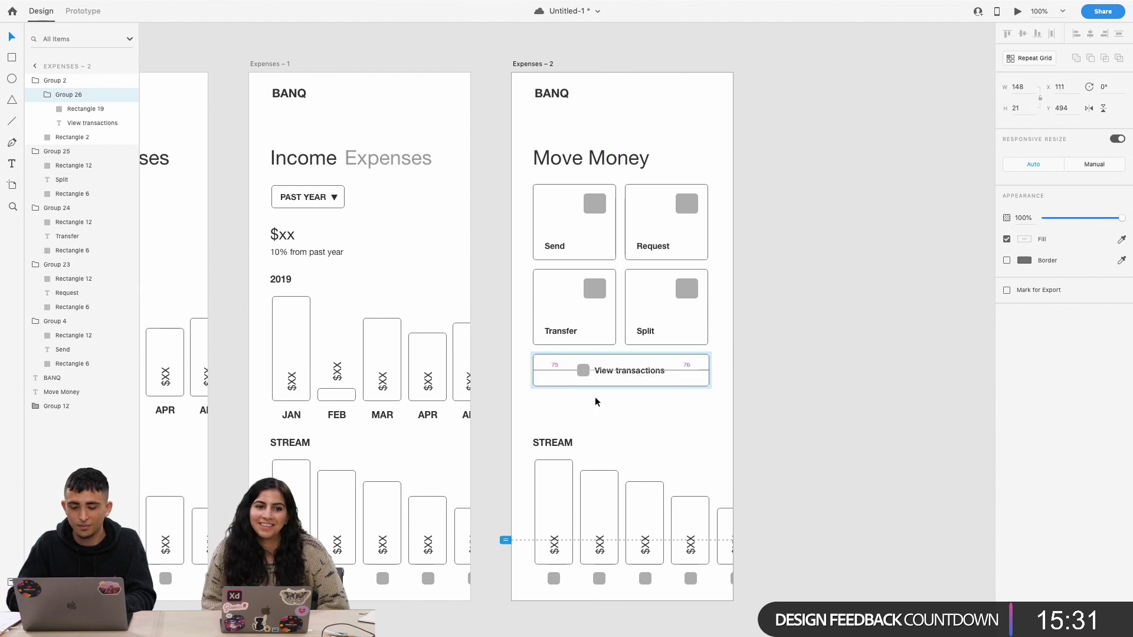
{"action": "double_click", "coordinate": [616, 375]}
{"action": "key", "text": "Escape"}
{"action": "left_click", "coordinate": [611, 405]}
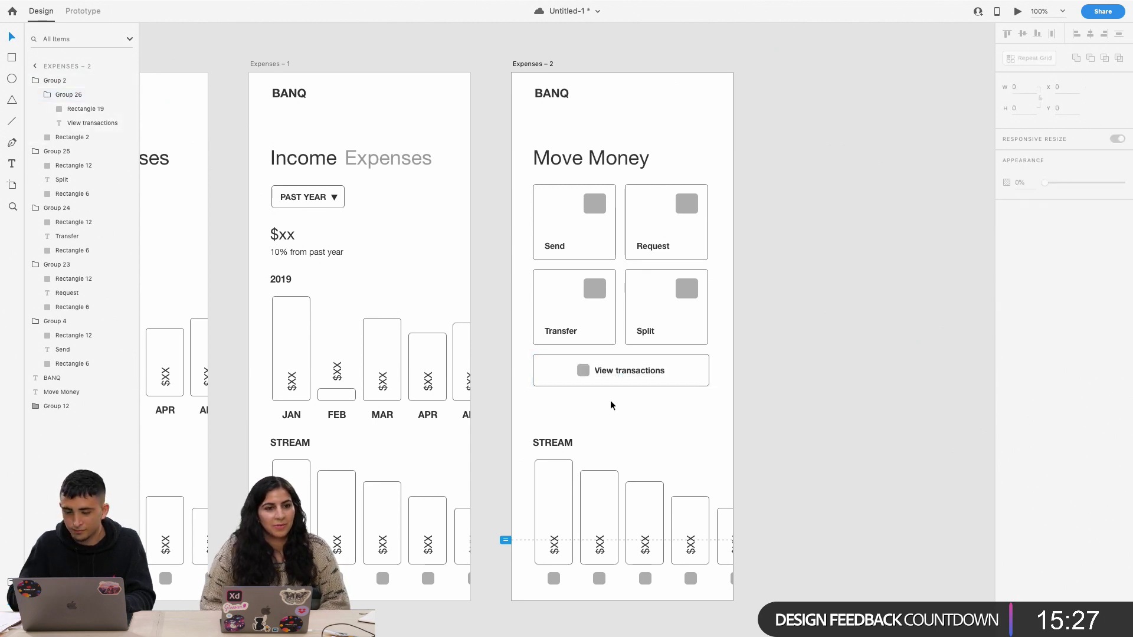
Duplicate the View transactions button, place the copy below it at X 36, Y 547, and label it Contacts
{"action": "left_click", "coordinate": [614, 370]}
{"action": "key", "text": "super+d"}
{"action": "left_click_drag", "start_coordinate": [632, 370], "coordinate": [637, 414]}
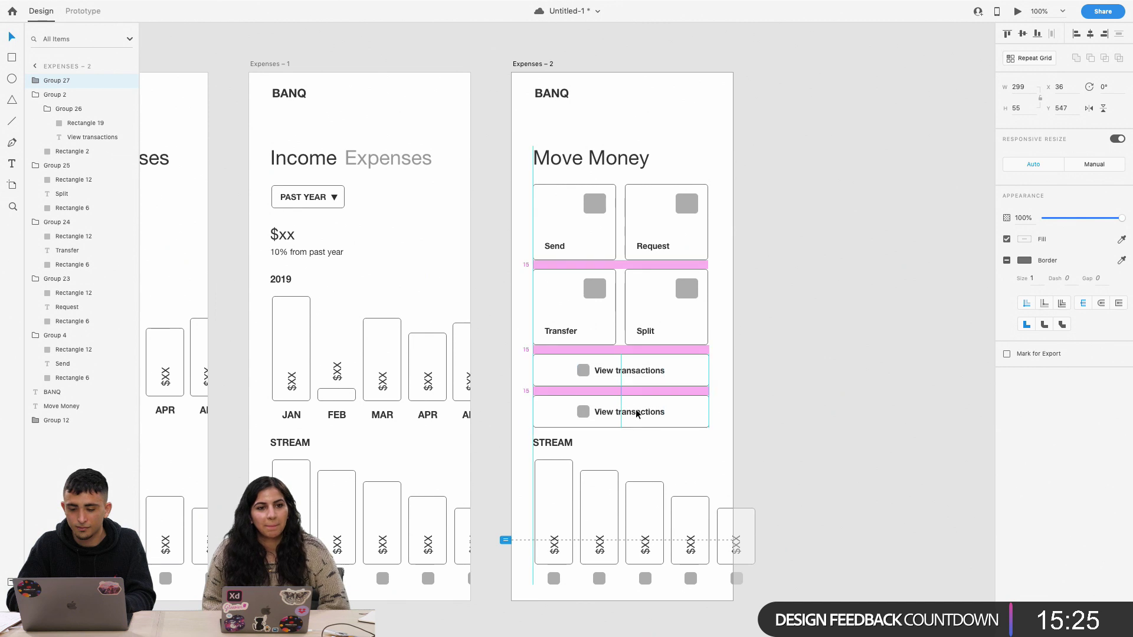
{"action": "double_click", "coordinate": [631, 413]}
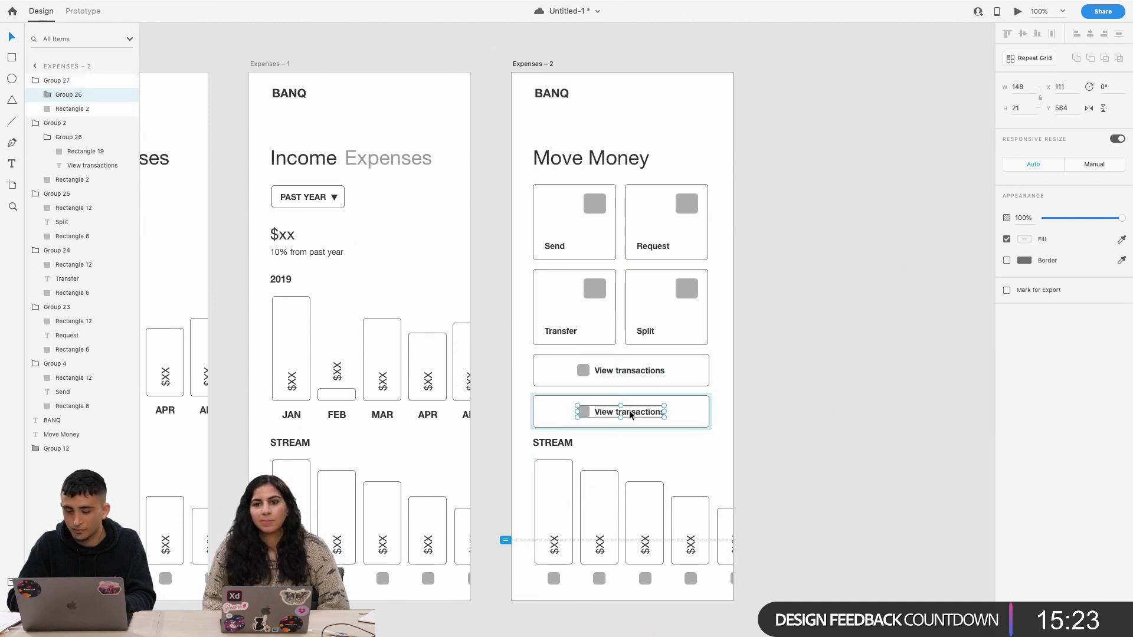
{"action": "double_click", "coordinate": [631, 413]}
{"action": "type", "text": "contacts"}
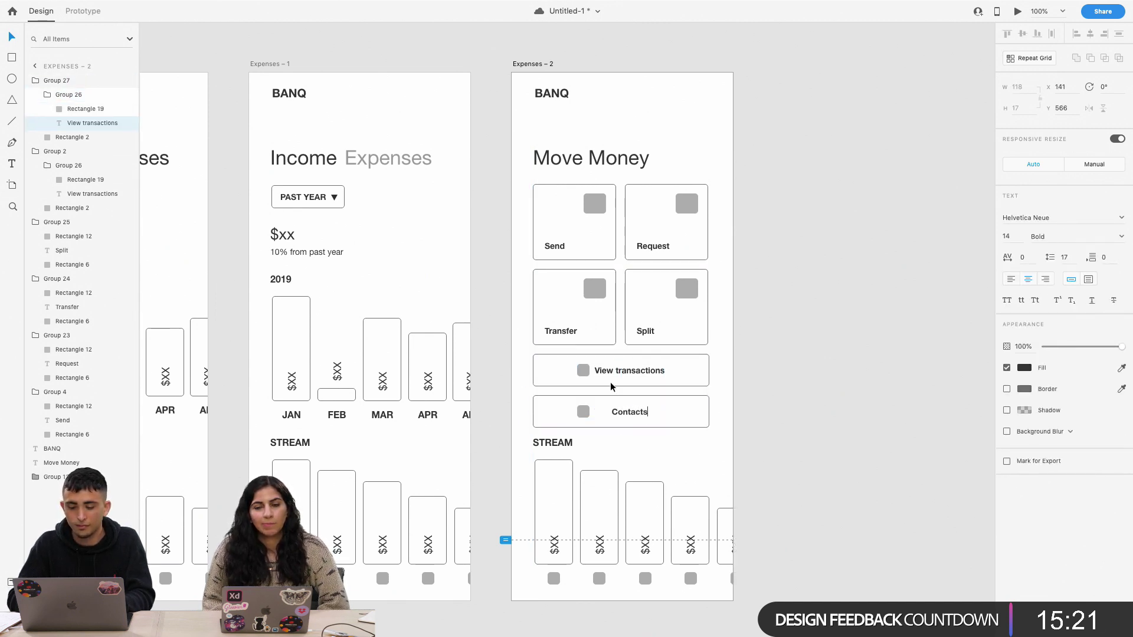
Move the Contacts button's gray square closer to its label, at X 140, Y 564
{"action": "left_click", "coordinate": [590, 413]}
{"action": "left_click_drag", "start_coordinate": [593, 416], "coordinate": [603, 421]}
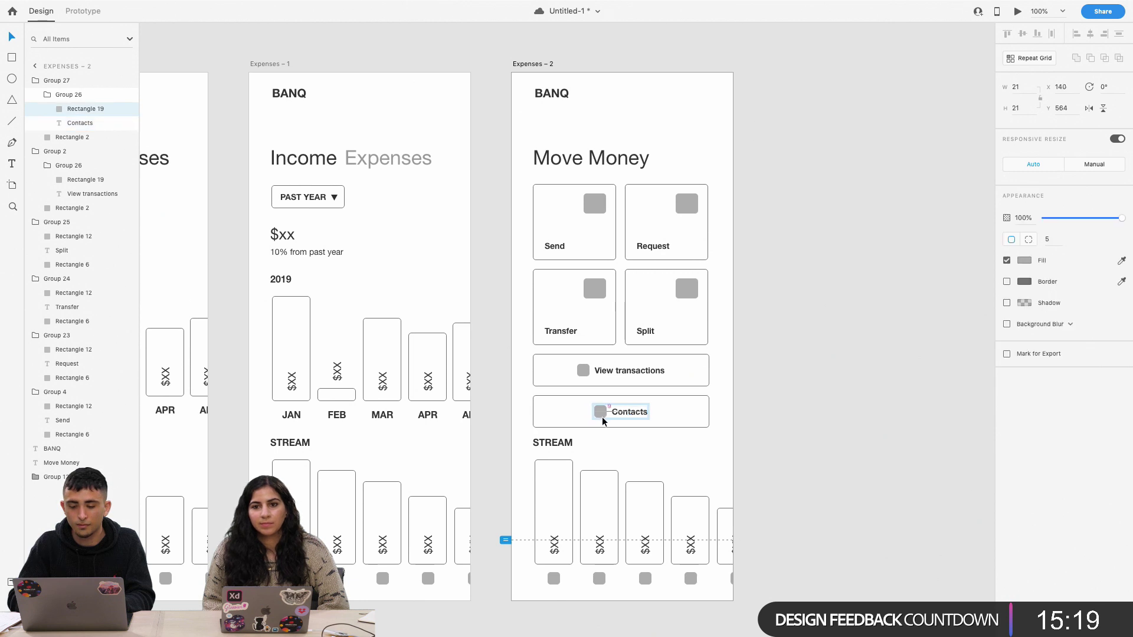
{"action": "left_click", "coordinate": [605, 370]}
{"action": "double_click", "coordinate": [604, 371]}
{"action": "double_click", "coordinate": [599, 372]}
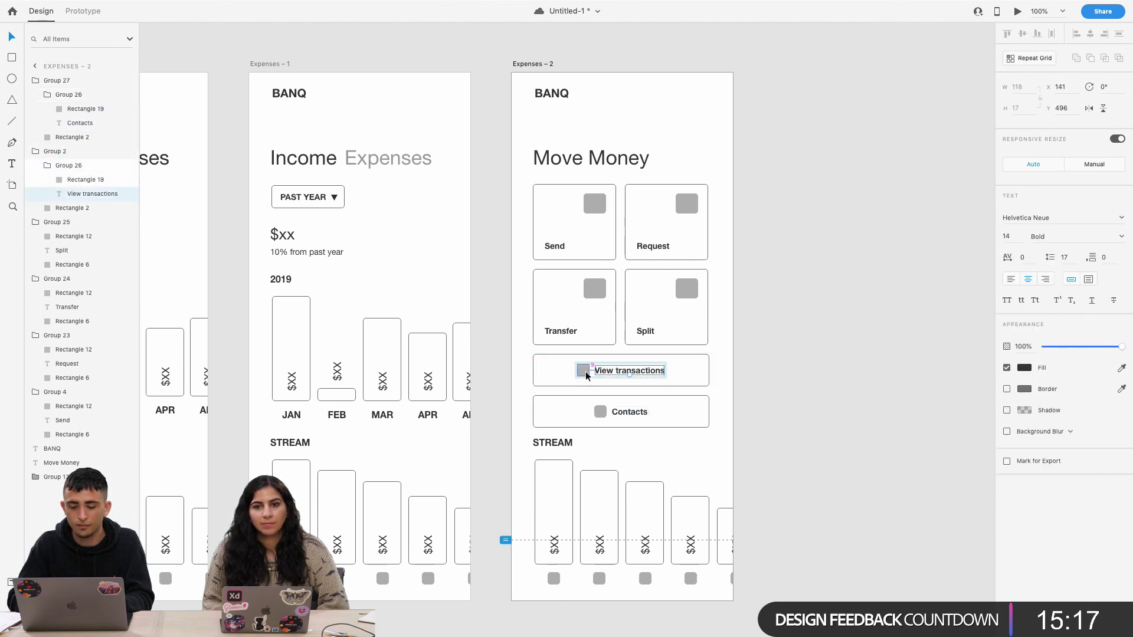
{"action": "left_click", "coordinate": [618, 413]}
{"action": "left_click", "coordinate": [758, 335]}
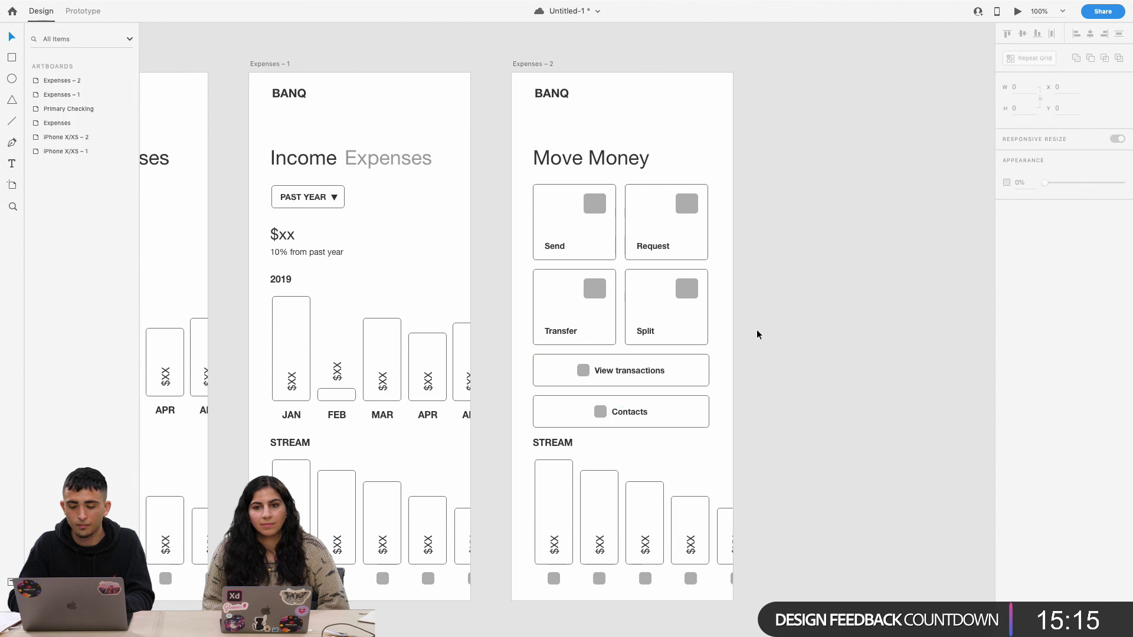
Delete the STREAM chart group from the Move Money screen
{"action": "scroll", "coordinate": [757, 329], "scroll_direction": "up", "scroll_amount": 1}
{"action": "scroll", "coordinate": [756, 330], "scroll_direction": "down", "scroll_amount": 3}
{"action": "left_click", "coordinate": [614, 422]}
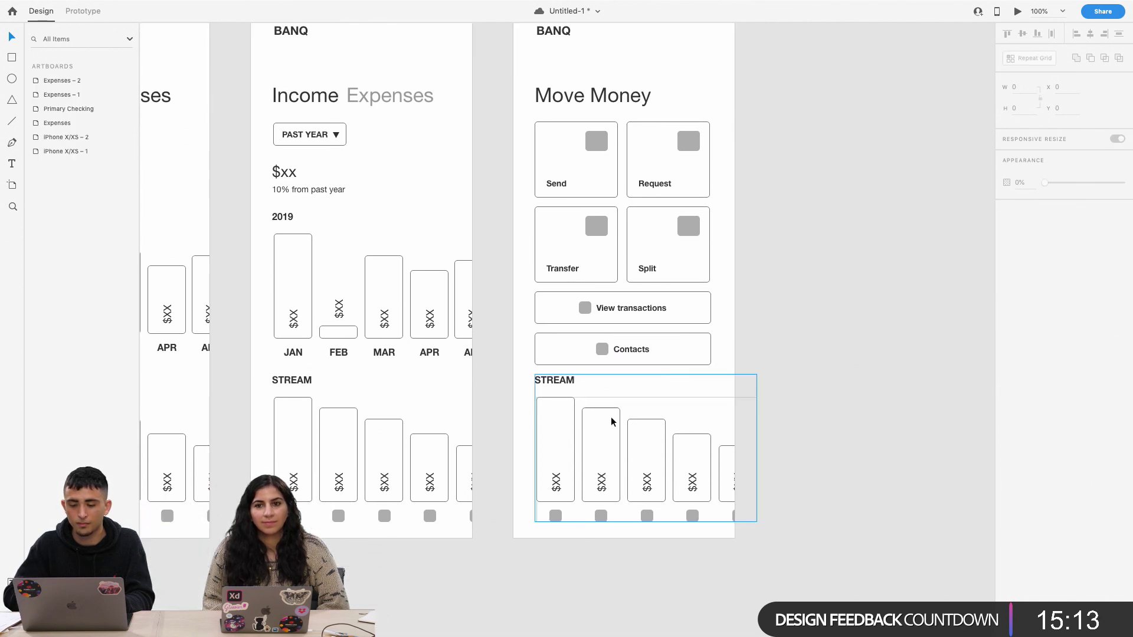
{"action": "left_click_drag", "start_coordinate": [610, 424], "coordinate": [609, 431]}
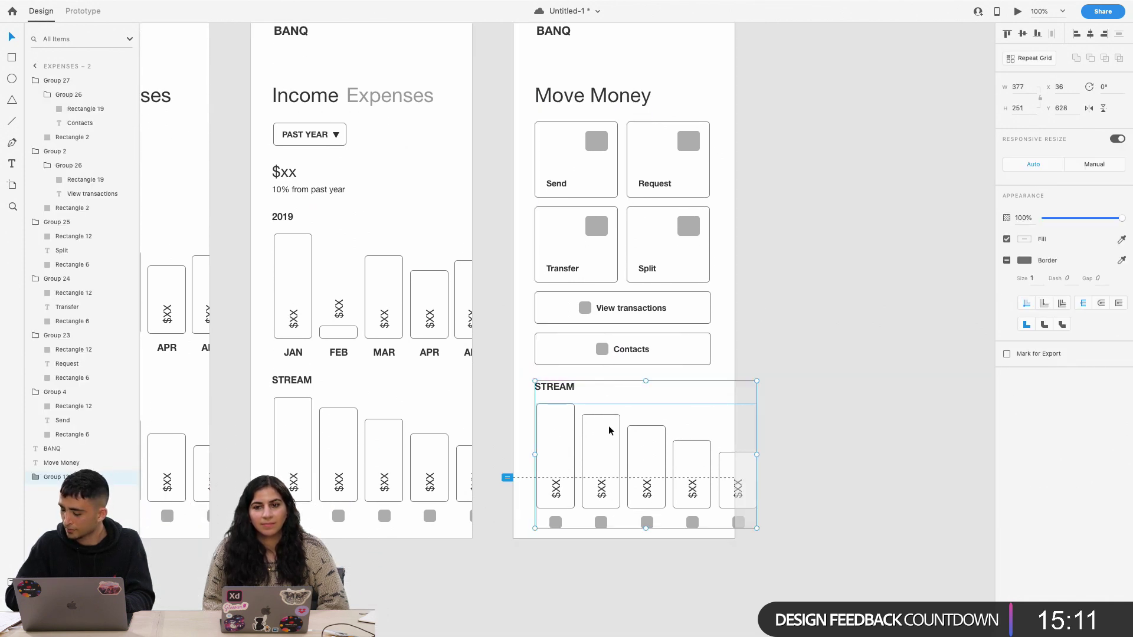
{"action": "key", "text": "Delete"}
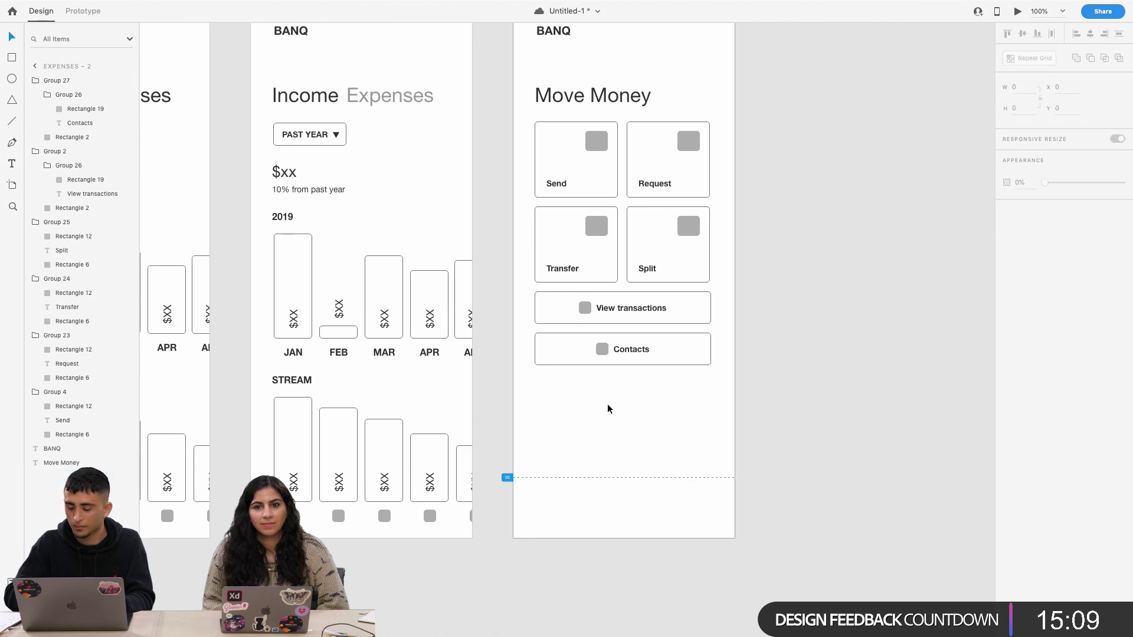
Move the View transactions and Contacts buttons down together so that View transactions sits at Y 588
{"action": "scroll", "coordinate": [608, 406], "scroll_direction": "up", "scroll_amount": 1}
{"action": "scroll", "coordinate": [608, 406], "scroll_direction": "left", "scroll_amount": 1}
{"action": "left_click", "coordinate": [600, 364]}
{"action": "left_click", "coordinate": [615, 334], "text": "shift"}
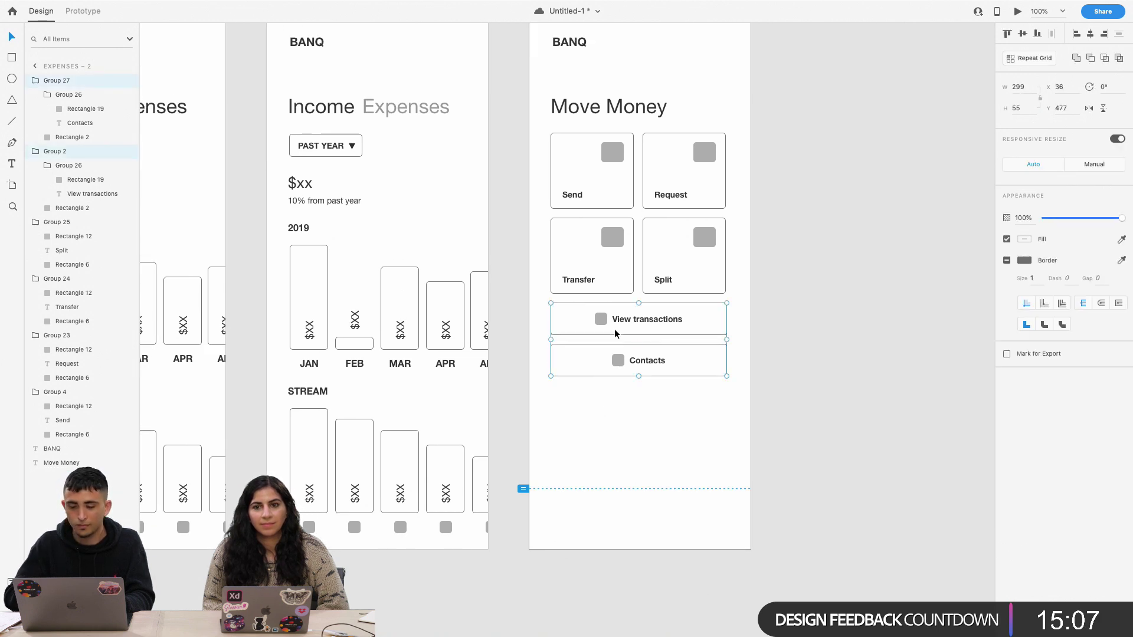
{"action": "left_click_drag", "start_coordinate": [633, 323], "coordinate": [632, 388]}
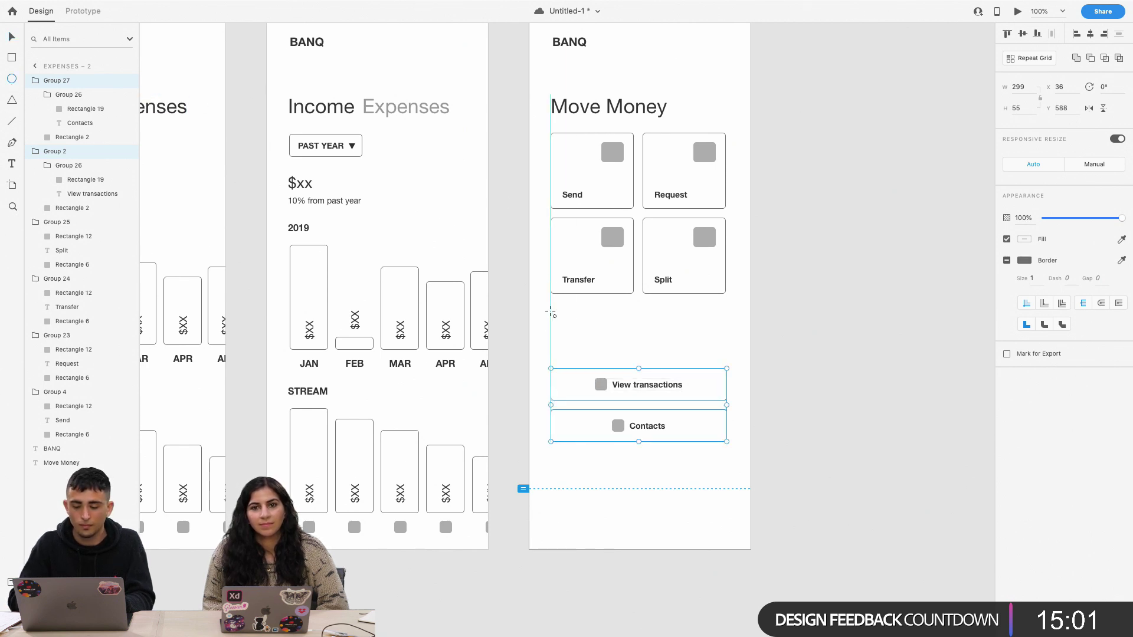
Copy the STREAM heading from the Expenses – 1 artboard to below the Transfer card, at X 36, Y 508
{"action": "left_click", "coordinate": [12, 38]}
{"action": "double_click", "coordinate": [312, 392]}
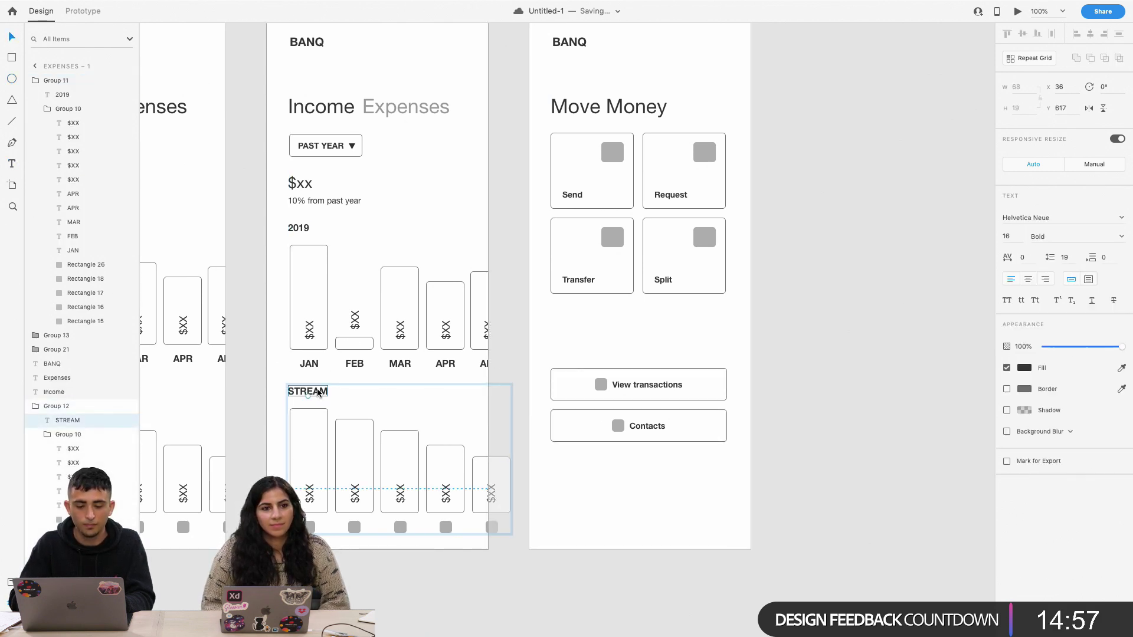
{"action": "key", "text": "ctrl+c"}
{"action": "key", "text": "ctrl+v"}
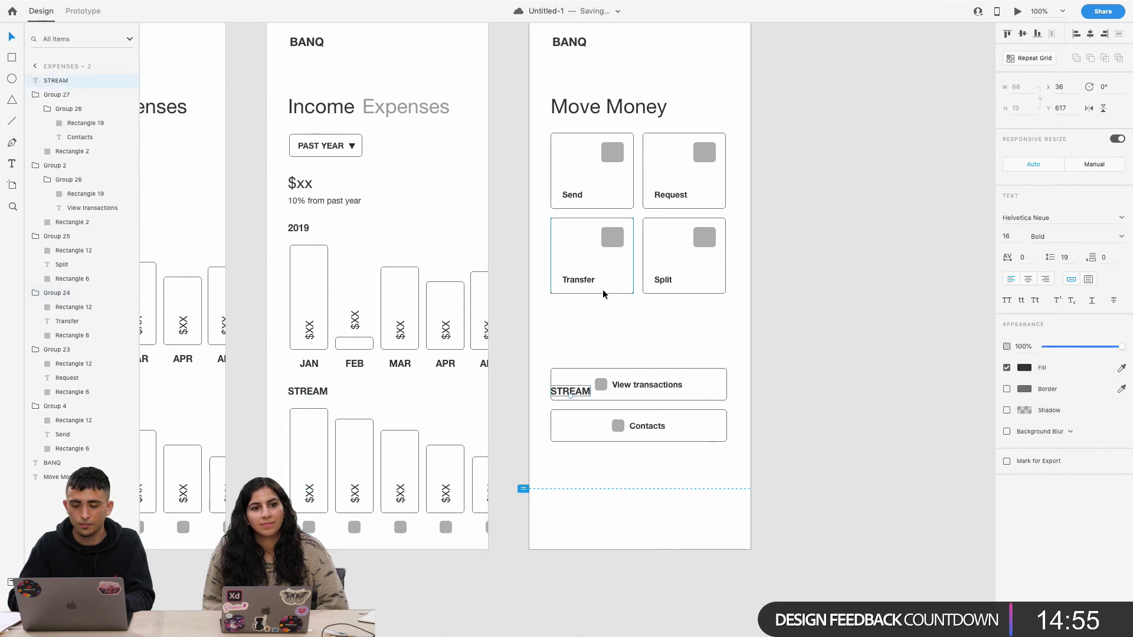
{"action": "left_click_drag", "start_coordinate": [579, 381], "coordinate": [578, 317]}
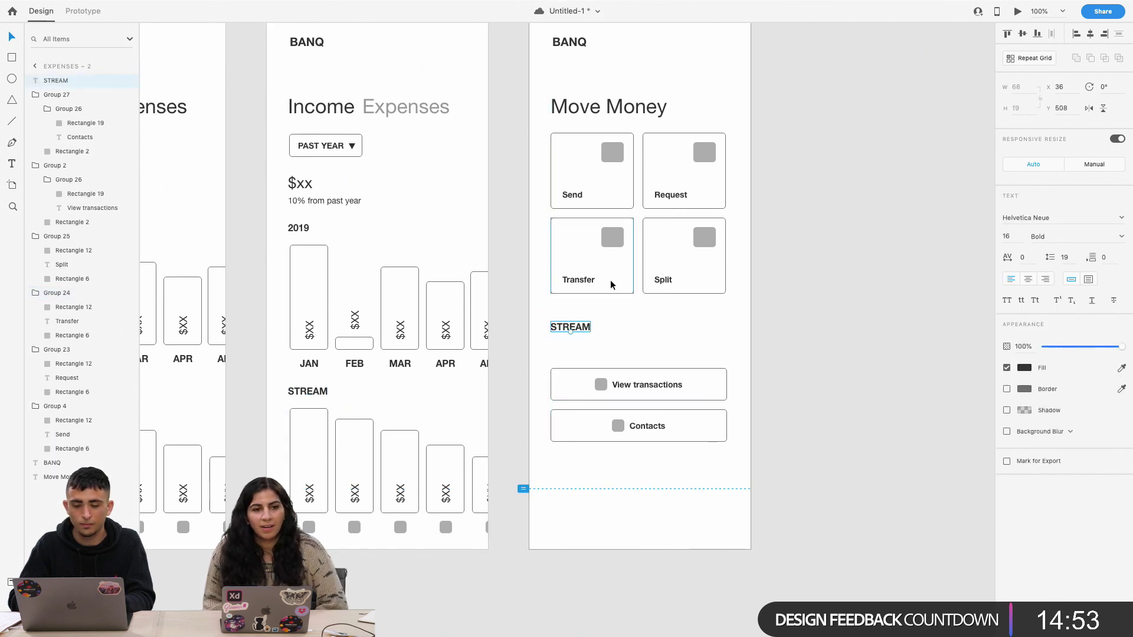
Group the Send, Request, Transfer and Split cards
{"action": "left_click", "coordinate": [611, 286]}
{"action": "left_click", "coordinate": [668, 264], "text": "shift"}
{"action": "left_click", "coordinate": [678, 121], "text": "shift"}
{"action": "left_click", "coordinate": [615, 186], "text": "shift"}
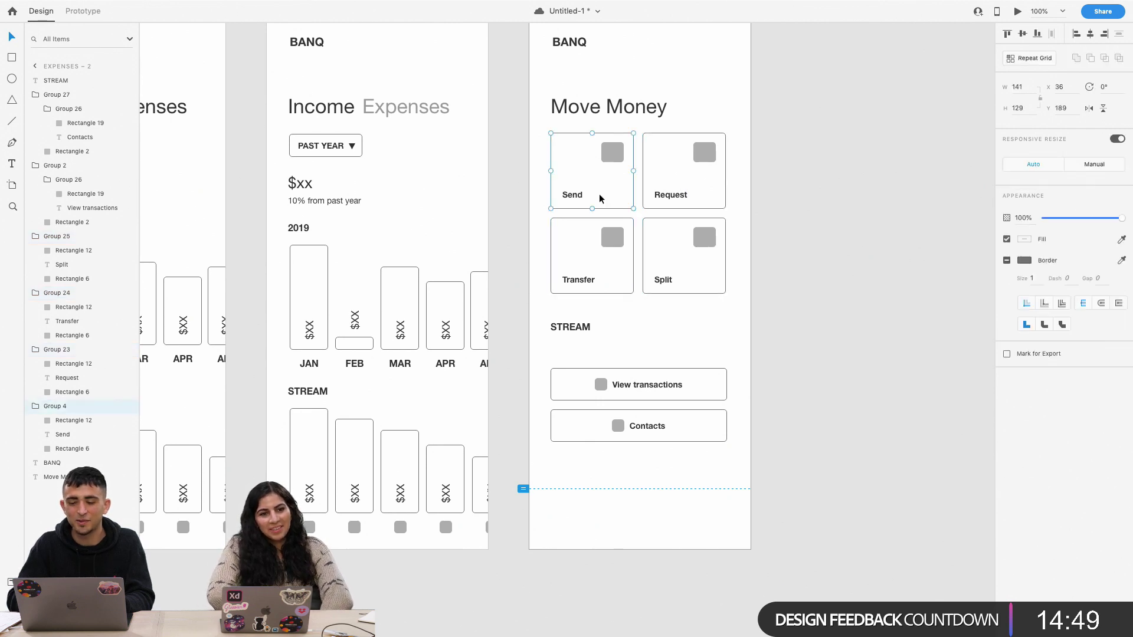
{"action": "key", "text": "super+g"}
{"action": "left_click", "coordinate": [654, 319]}
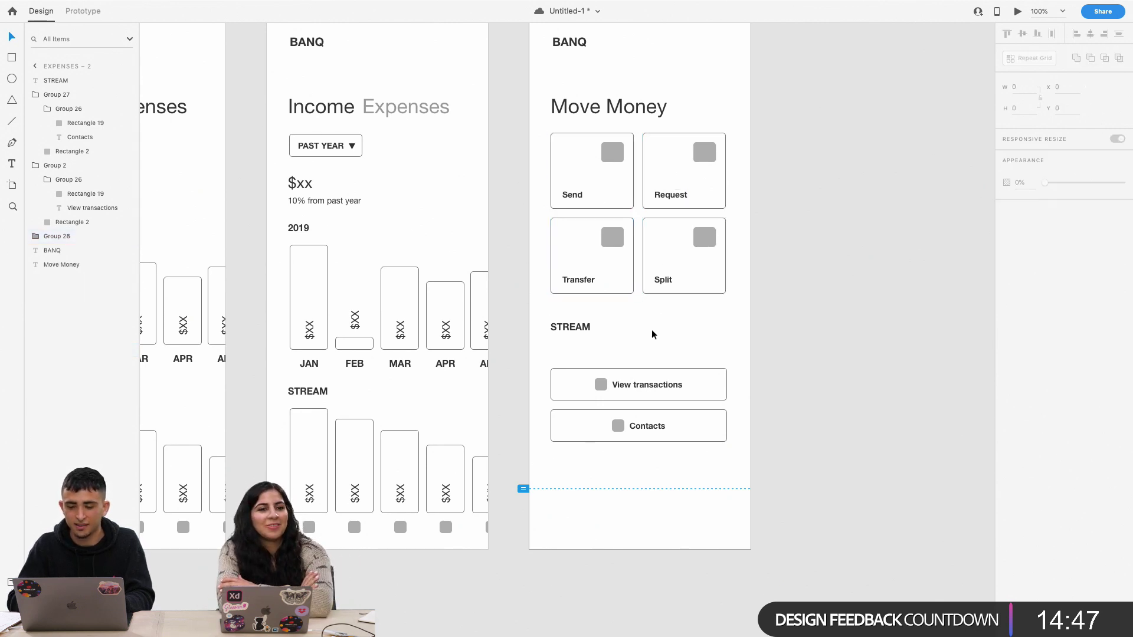
Change the copied STREAM heading to QUICK SEND and move it up to X 36, Y 482
{"action": "left_click_drag", "start_coordinate": [579, 330], "coordinate": [582, 316]}
{"action": "double_click", "coordinate": [582, 313]}
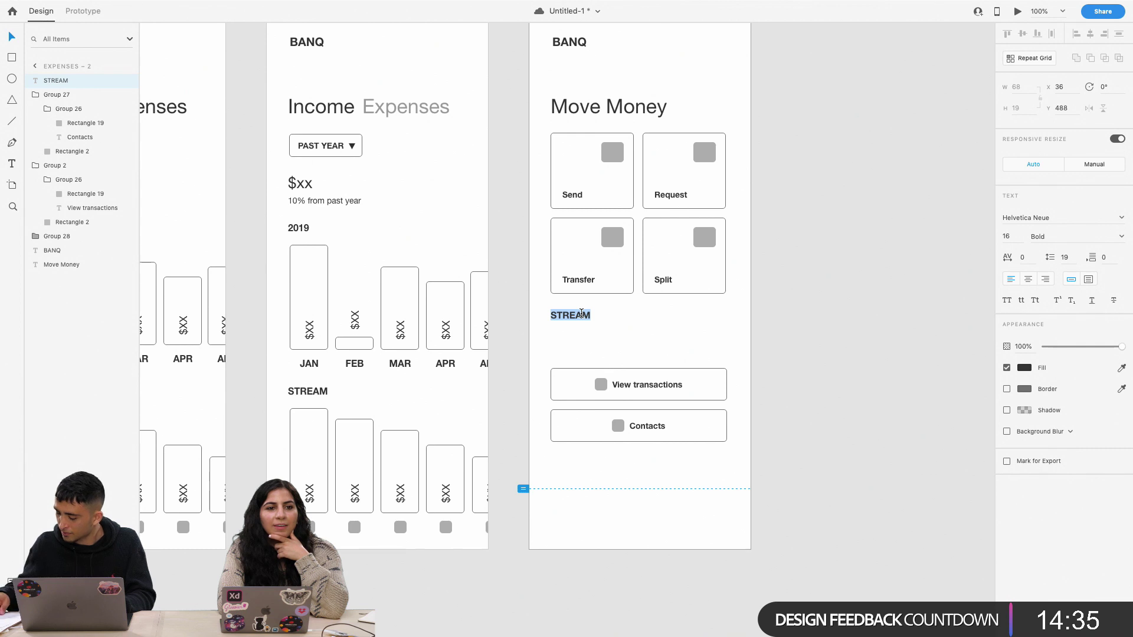
{"action": "type", "text": "QU"}
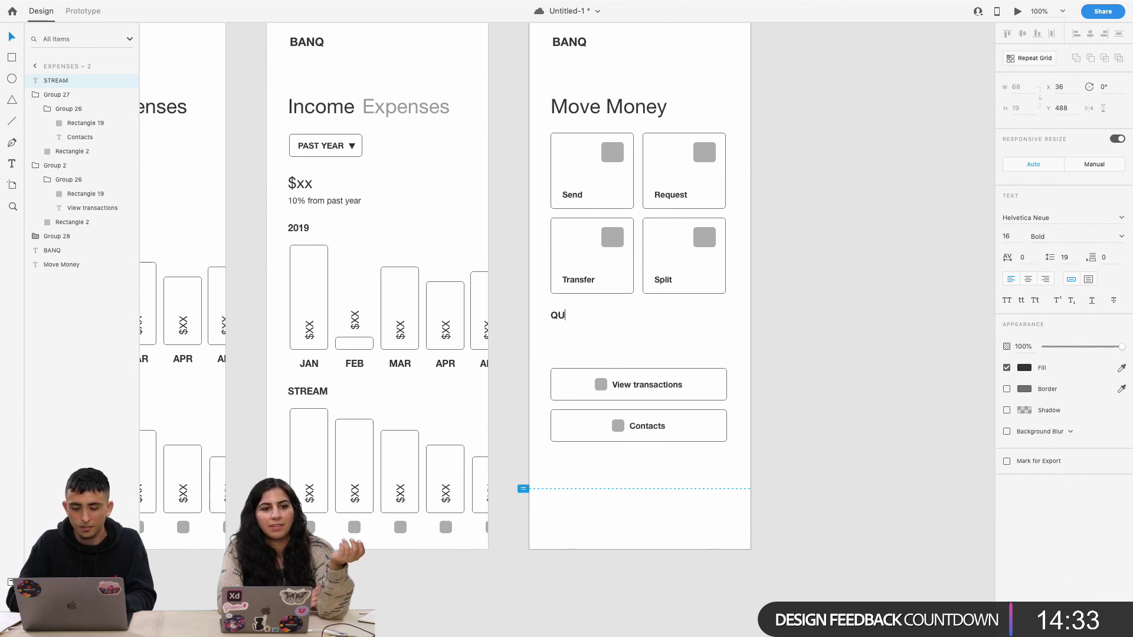
{"action": "type", "text": "ICK SEND"}
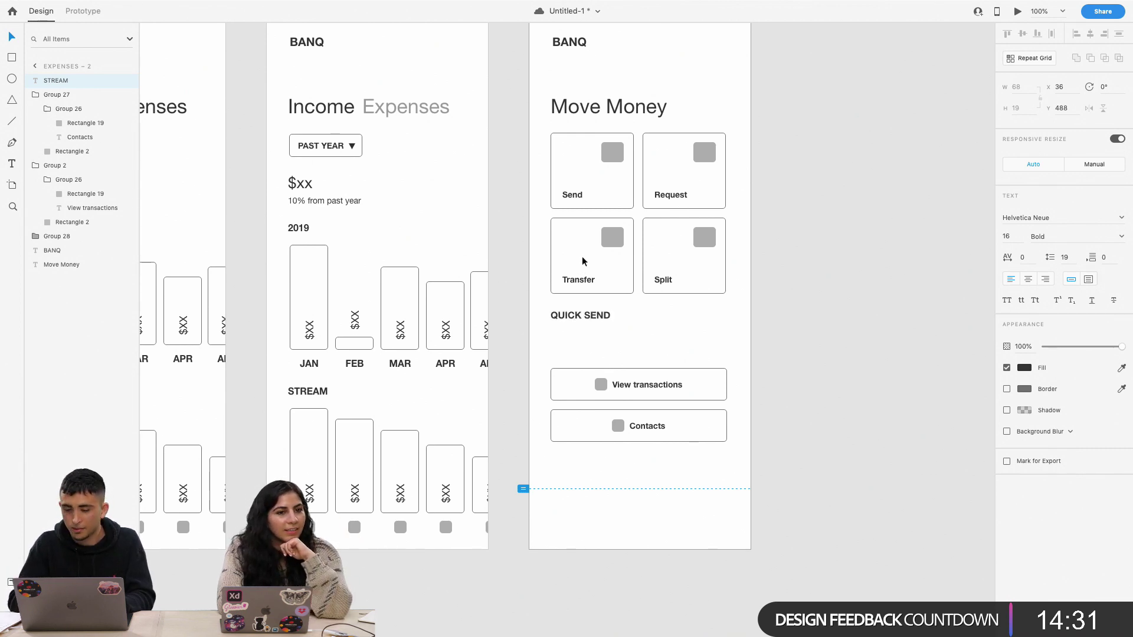
{"action": "key", "text": "Escape"}
{"action": "left_click_drag", "start_coordinate": [571, 320], "coordinate": [572, 316]}
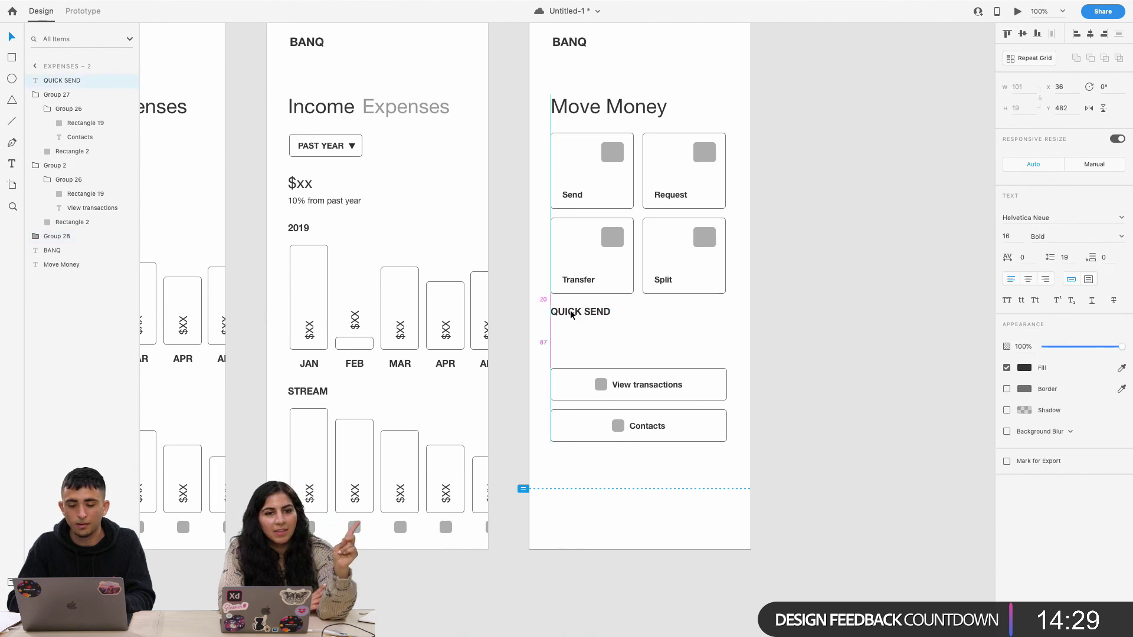
Undo the QUICK SEND heading's last move and draw a 61 by 61 circle beneath it at X 36, Y 526
{"action": "key", "text": "super+z"}
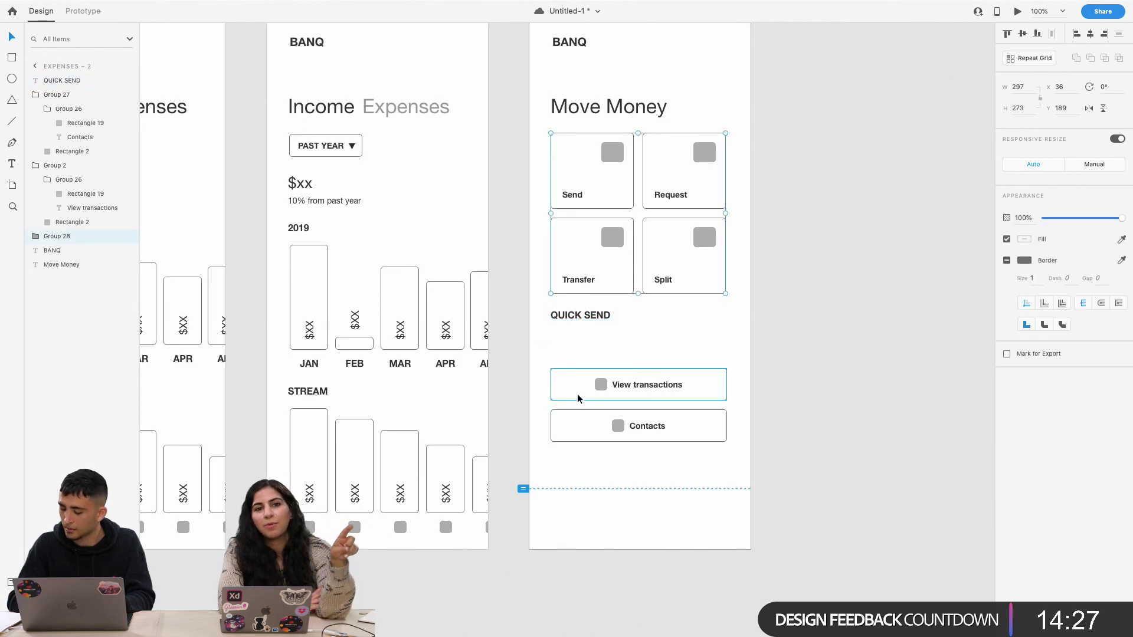
{"action": "left_click", "coordinate": [566, 318]}
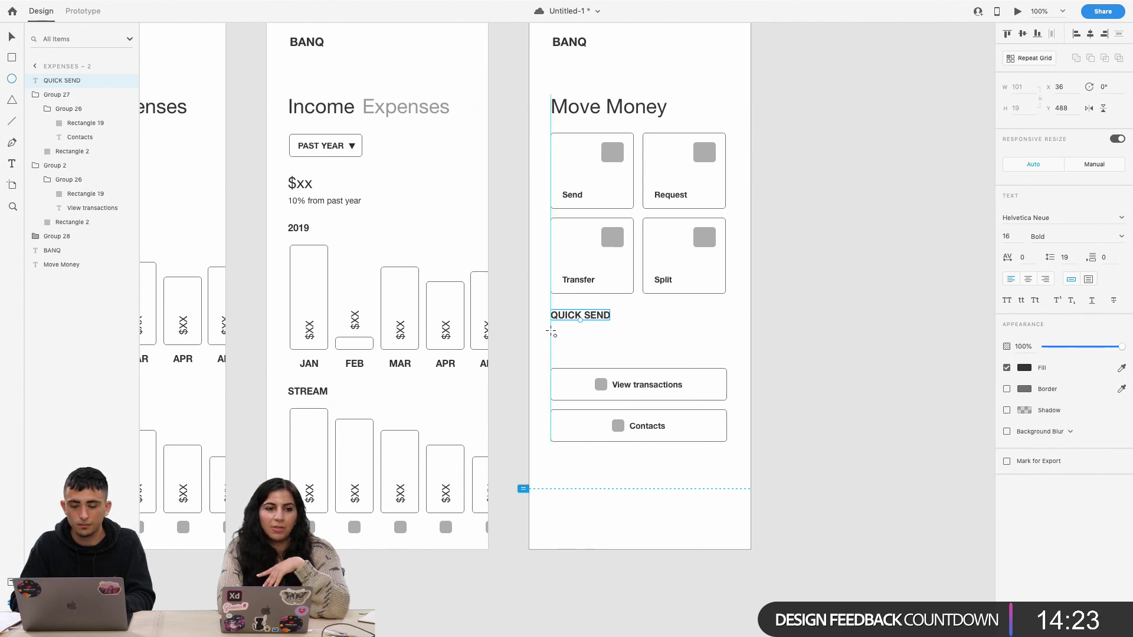
{"action": "mouse_move", "coordinate": [551, 333]}
{"action": "left_mouse_down"}
{"action": "mouse_move", "coordinate": [600, 377]}
{"action": "mouse_move", "coordinate": [599, 368]}
{"action": "left_mouse_up"}
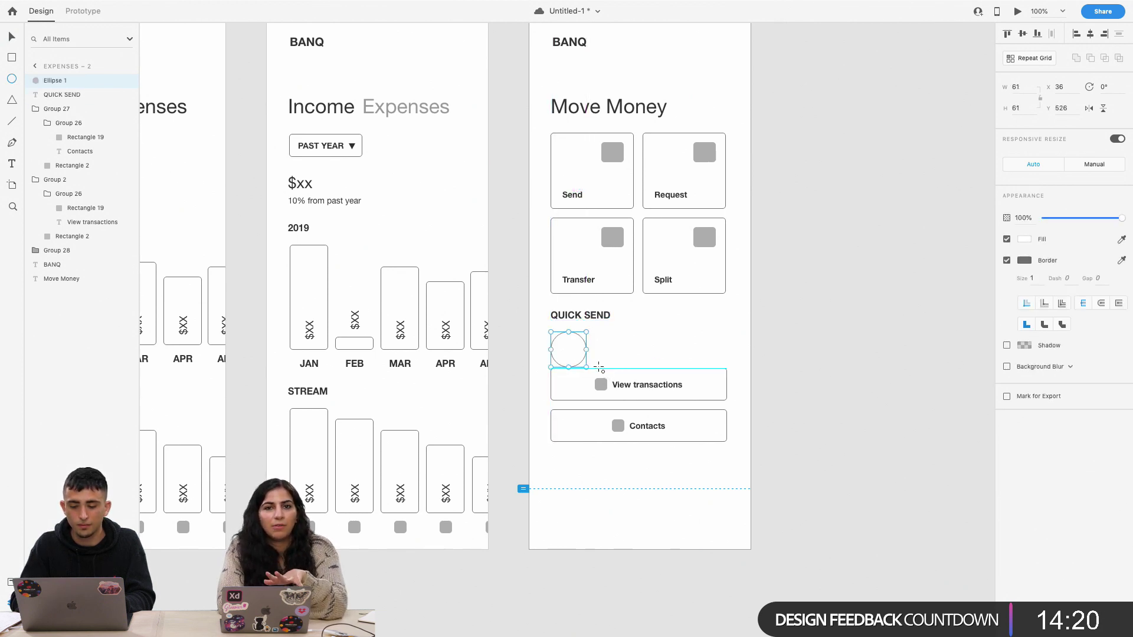
{"action": "left_click", "coordinate": [1008, 261]}
{"action": "left_click", "coordinate": [1007, 261]}
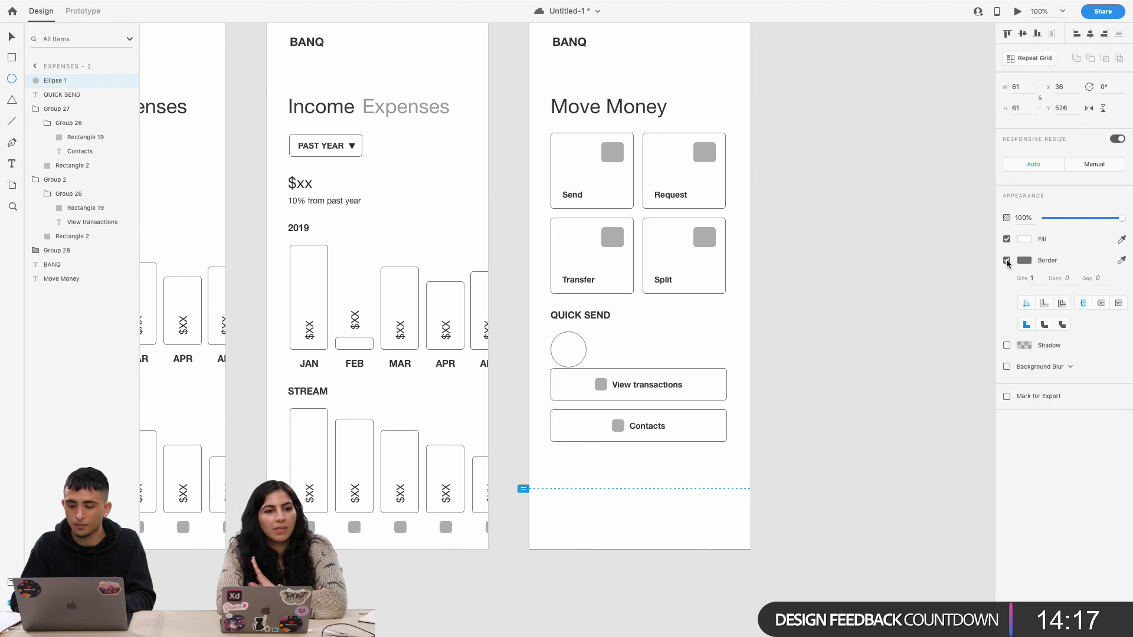
{"action": "key", "text": "v"}
{"action": "left_click", "coordinate": [567, 365]}
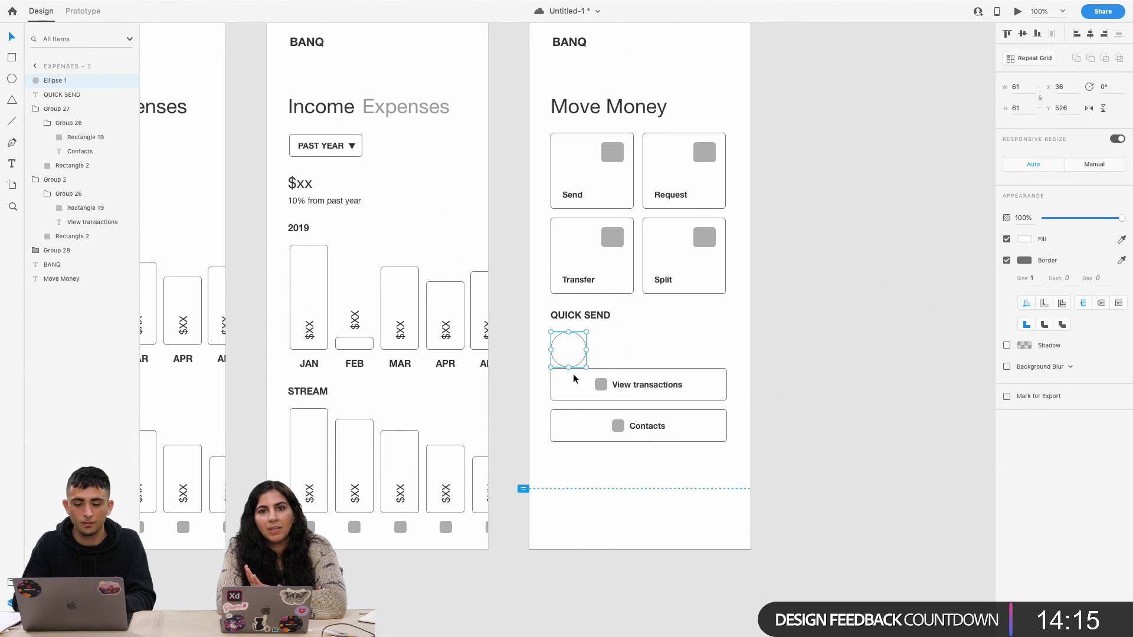
Move the View transactions and Contacts buttons down to leave space below the circle, with View transactions at Y 665
{"action": "left_click_drag", "start_coordinate": [612, 425], "coordinate": [615, 448]}
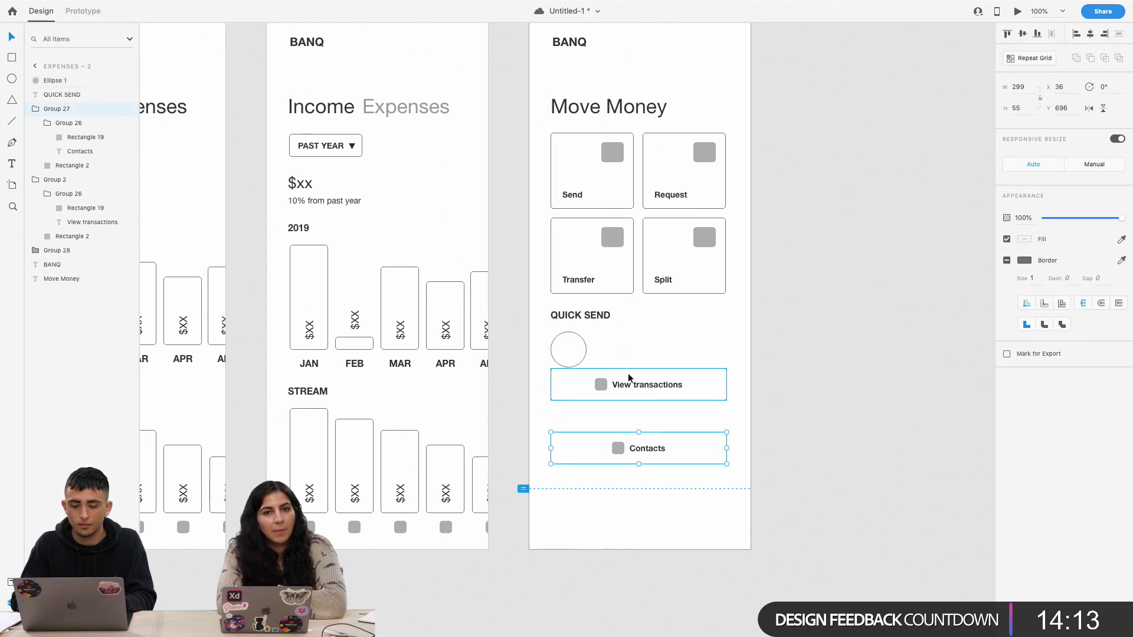
{"action": "left_click_drag", "start_coordinate": [625, 384], "coordinate": [628, 400]}
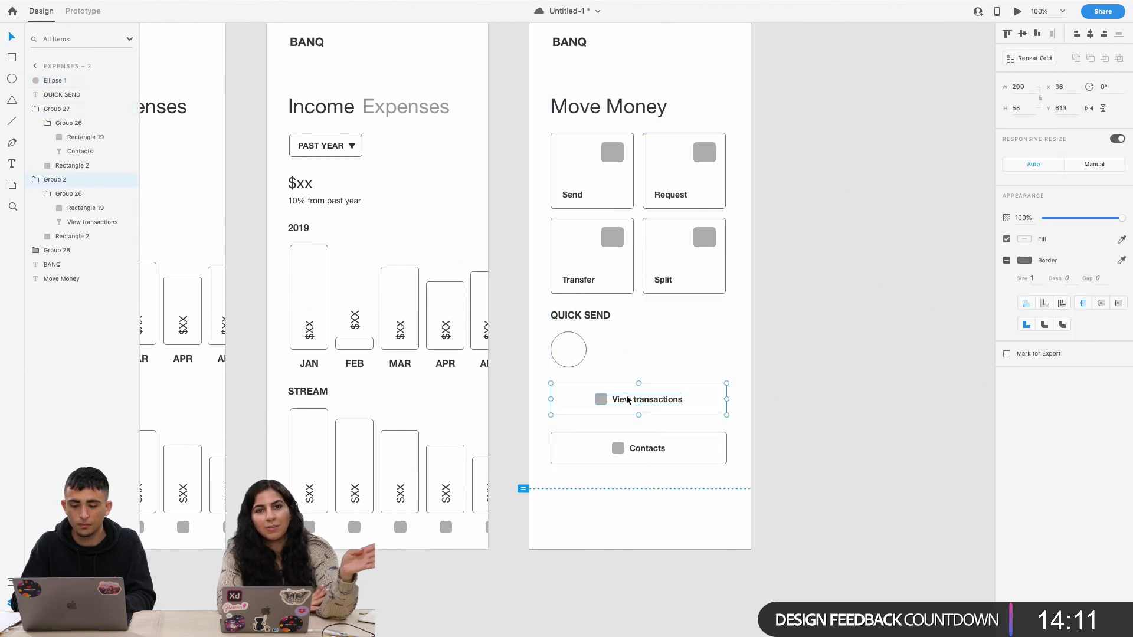
{"action": "left_click", "coordinate": [578, 348]}
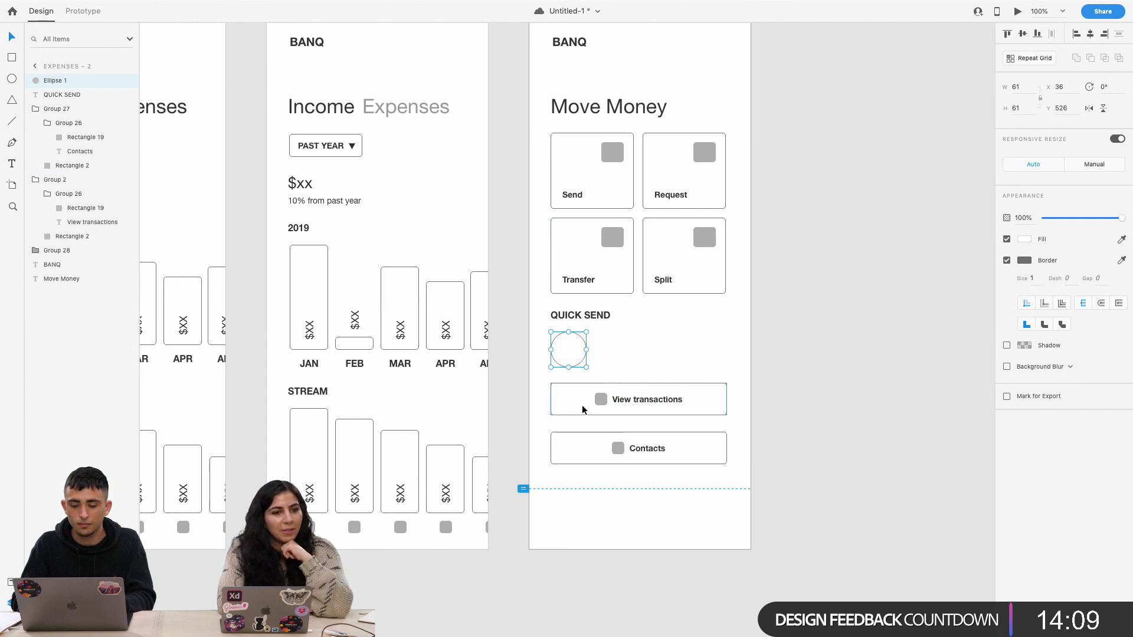
{"action": "left_click", "coordinate": [590, 445]}
{"action": "left_click_drag", "start_coordinate": [601, 401], "coordinate": [603, 416]}
{"action": "left_click", "coordinate": [597, 442]}
{"action": "mouse_move", "coordinate": [597, 447]}
{"action": "left_mouse_down"}
{"action": "mouse_move", "coordinate": [605, 425]}
{"action": "mouse_move", "coordinate": [608, 439]}
{"action": "left_mouse_up"}
{"action": "left_click", "coordinate": [603, 416], "text": "shift"}
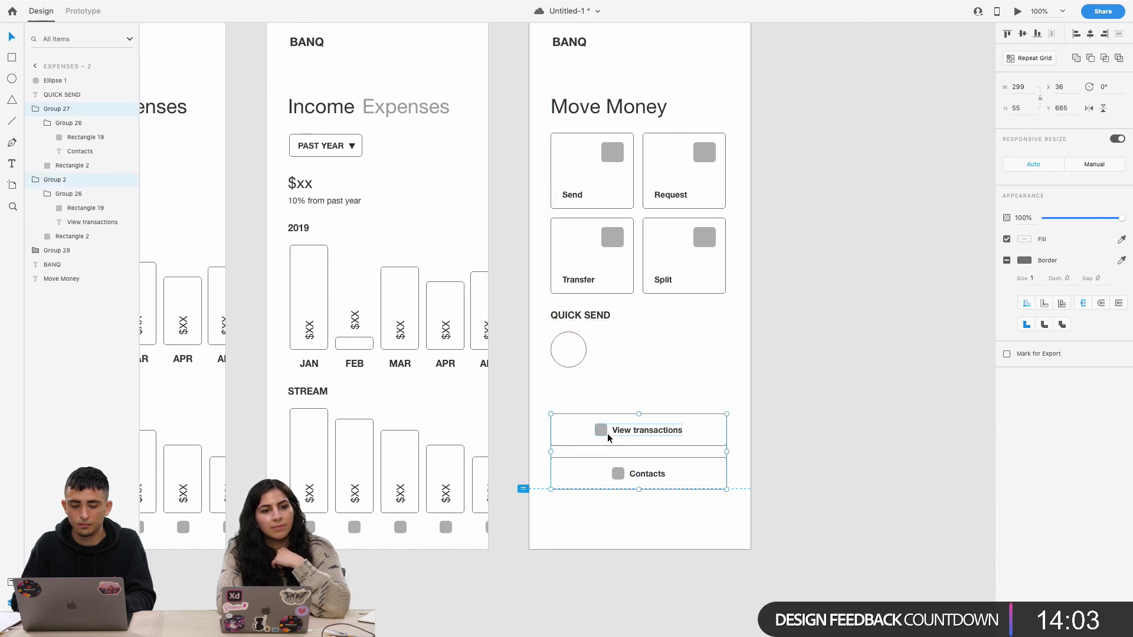
Nudge the View transactions button slightly down, closer to the Contacts button
{"action": "left_click", "coordinate": [614, 271]}
{"action": "left_click", "coordinate": [603, 471]}
{"action": "left_click_drag", "start_coordinate": [602, 430], "coordinate": [605, 438]}
Add the text B below the circle in 14 pt Helvetica Neue Regular, centre-aligned under it at X 62, Y 598
{"action": "left_click", "coordinate": [578, 366]}
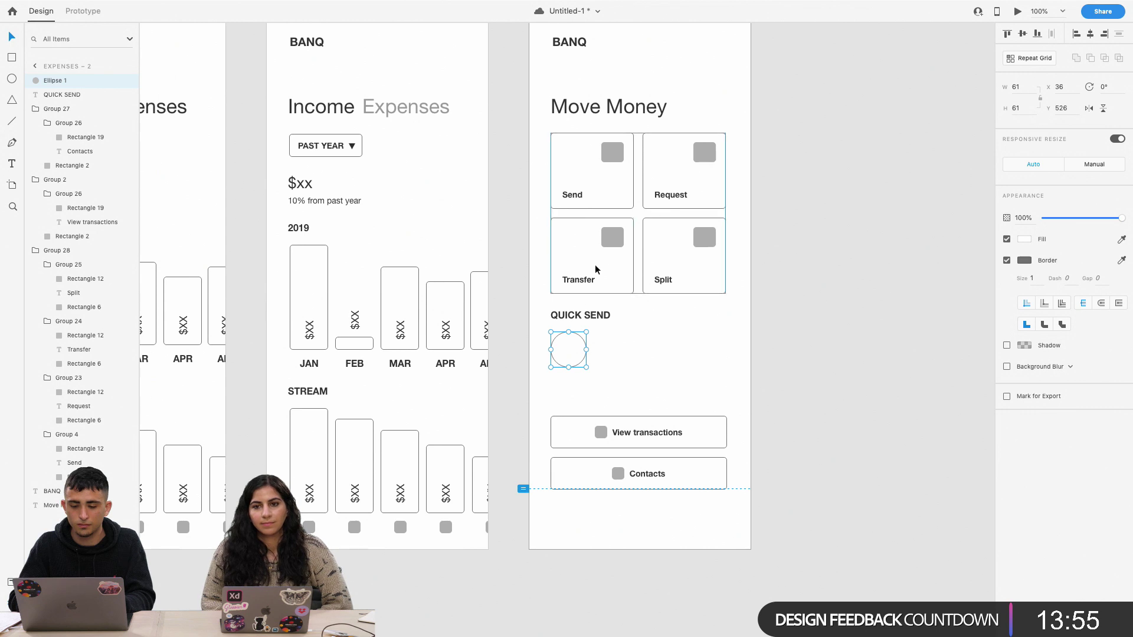
{"action": "left_click", "coordinate": [12, 164]}
{"action": "left_click", "coordinate": [569, 378]}
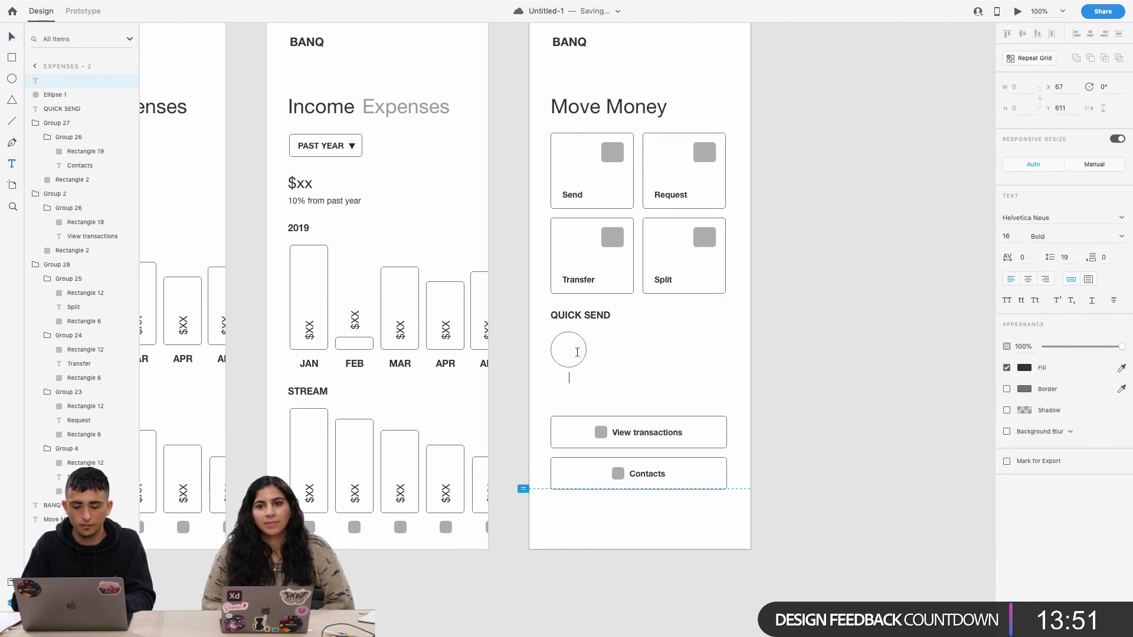
{"action": "type", "text": "B"}
{"action": "key", "text": "shift+Left"}
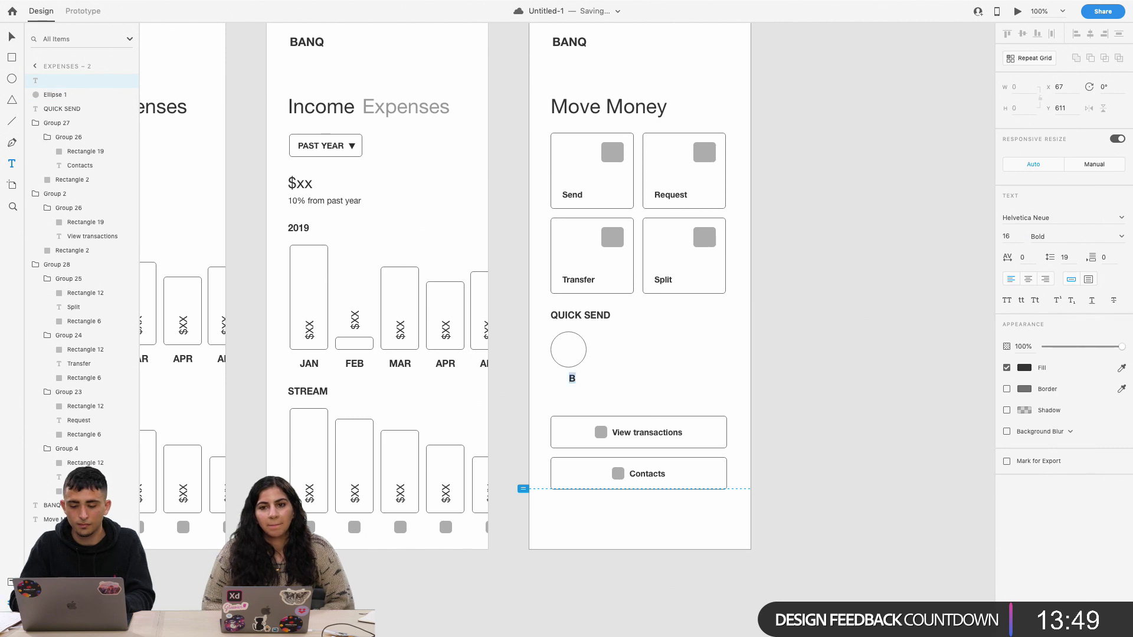
{"action": "left_click", "coordinate": [1007, 237]}
{"action": "type", "text": "14"}
{"action": "key", "text": "Return"}
{"action": "key", "text": "super+b"}
{"action": "left_click", "coordinate": [18, 39]}
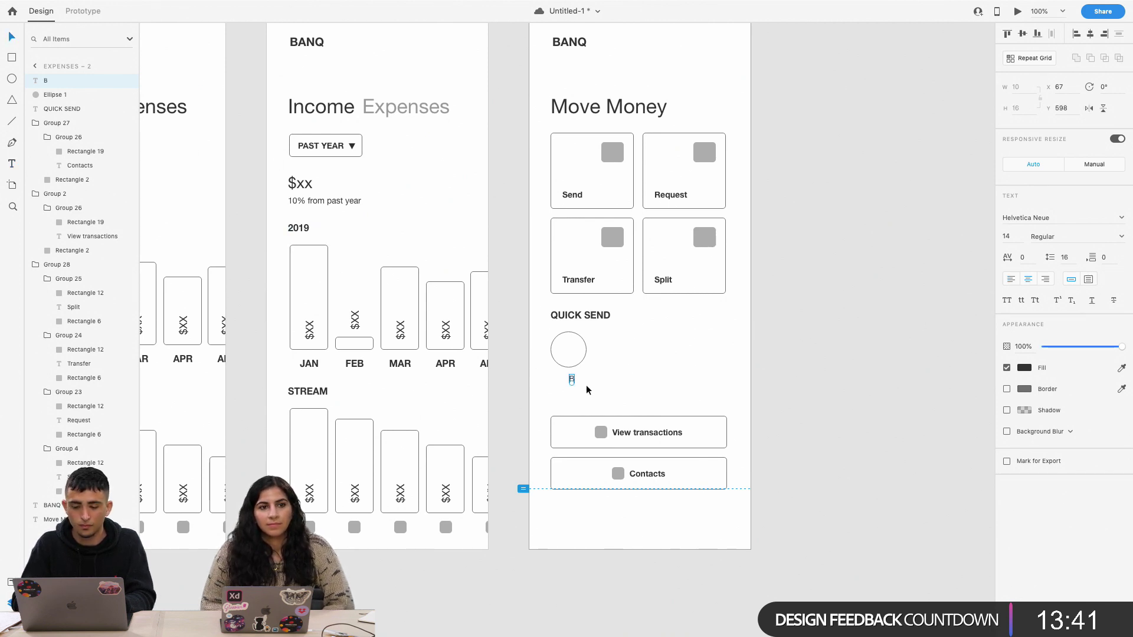
{"action": "left_click_drag", "start_coordinate": [572, 379], "coordinate": [568, 380]}
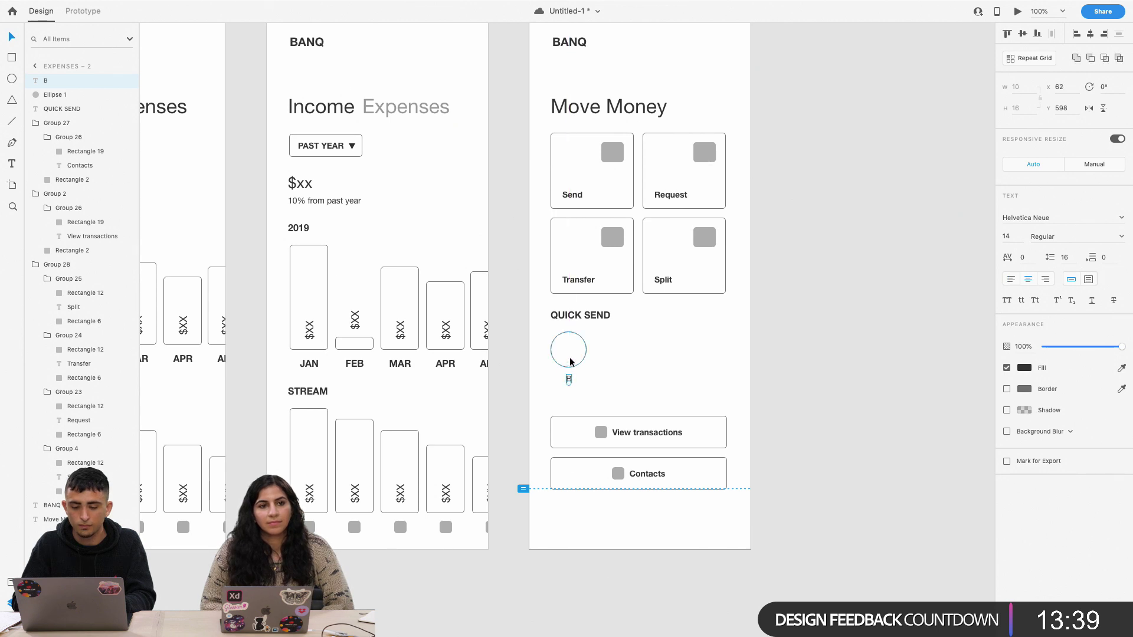
Group the circle with its text label and replace the label with a placeholder first name
{"action": "left_click", "coordinate": [570, 364], "text": "shift"}
{"action": "key", "text": "super+g"}
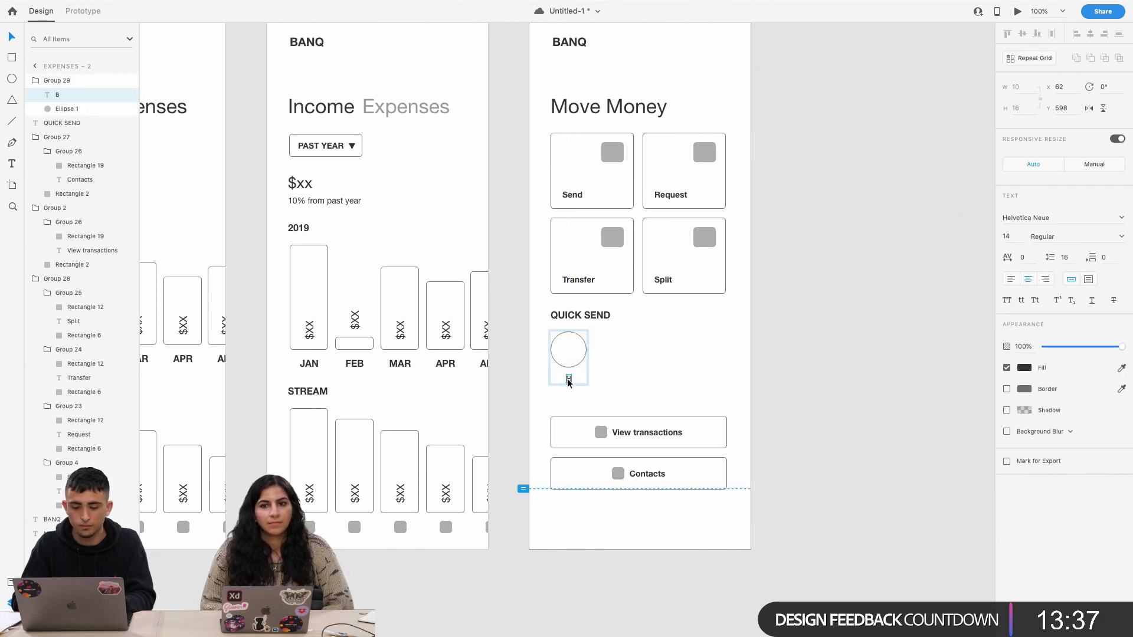
{"action": "left_click", "coordinate": [570, 361]}
{"action": "left_click", "coordinate": [568, 378]}
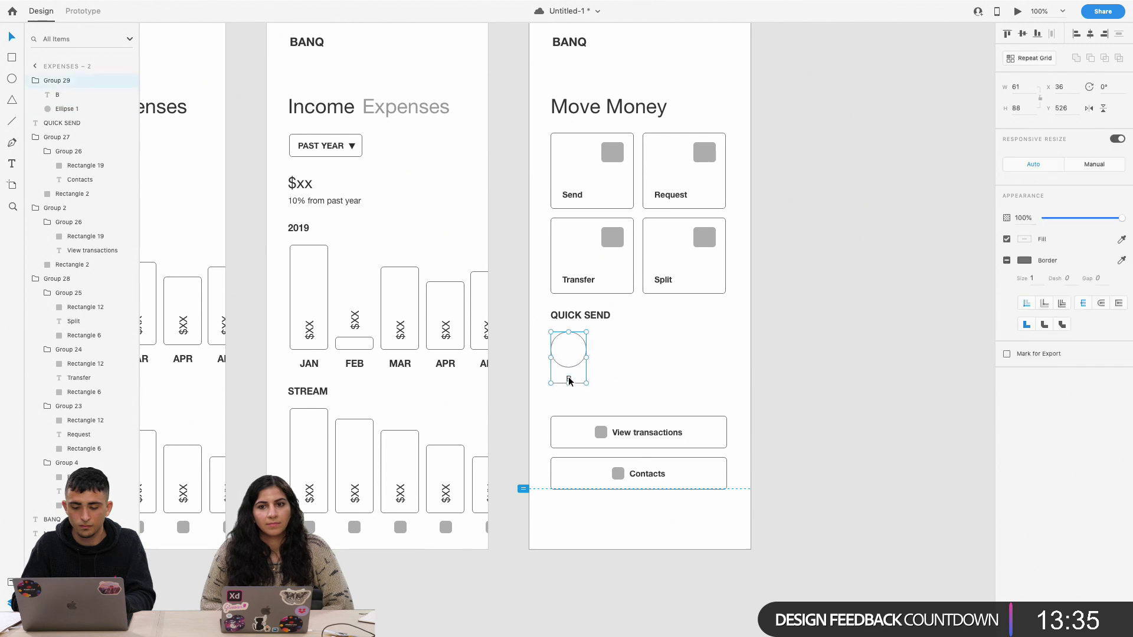
{"action": "double_click", "coordinate": [569, 377]}
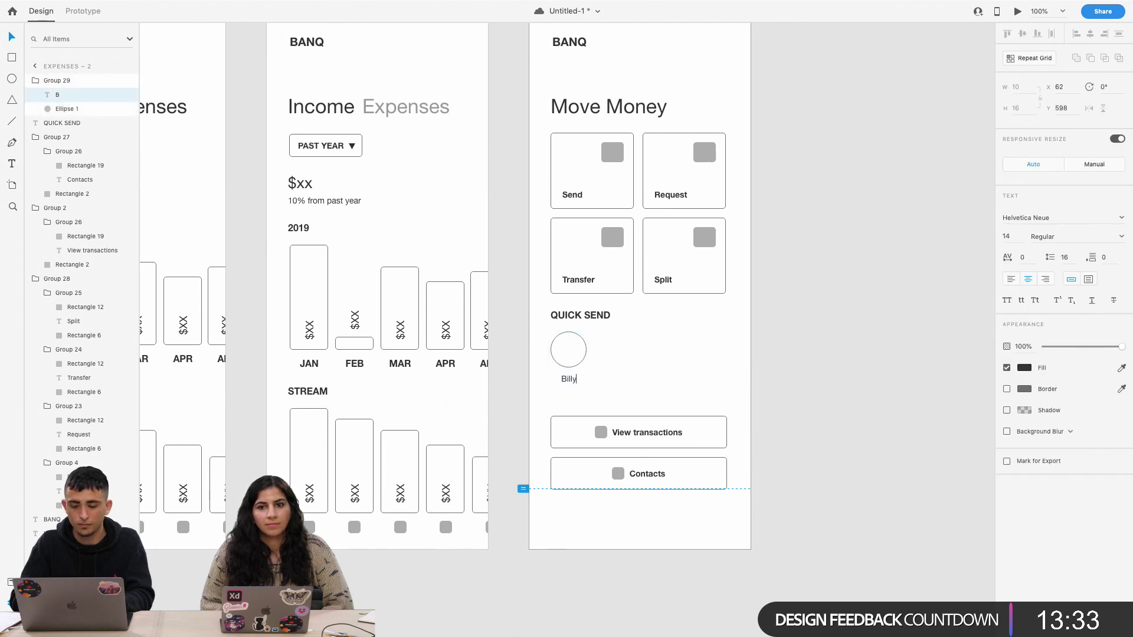
{"action": "left_click", "coordinate": [577, 354]}
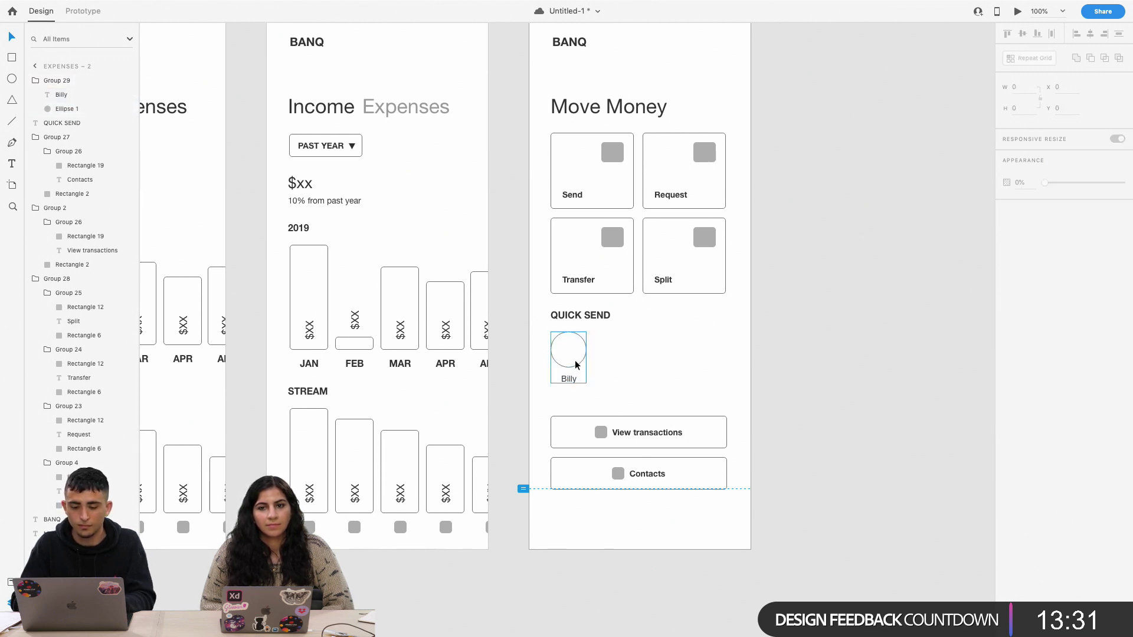
{"action": "left_click_drag", "start_coordinate": [574, 356], "coordinate": [614, 366]}
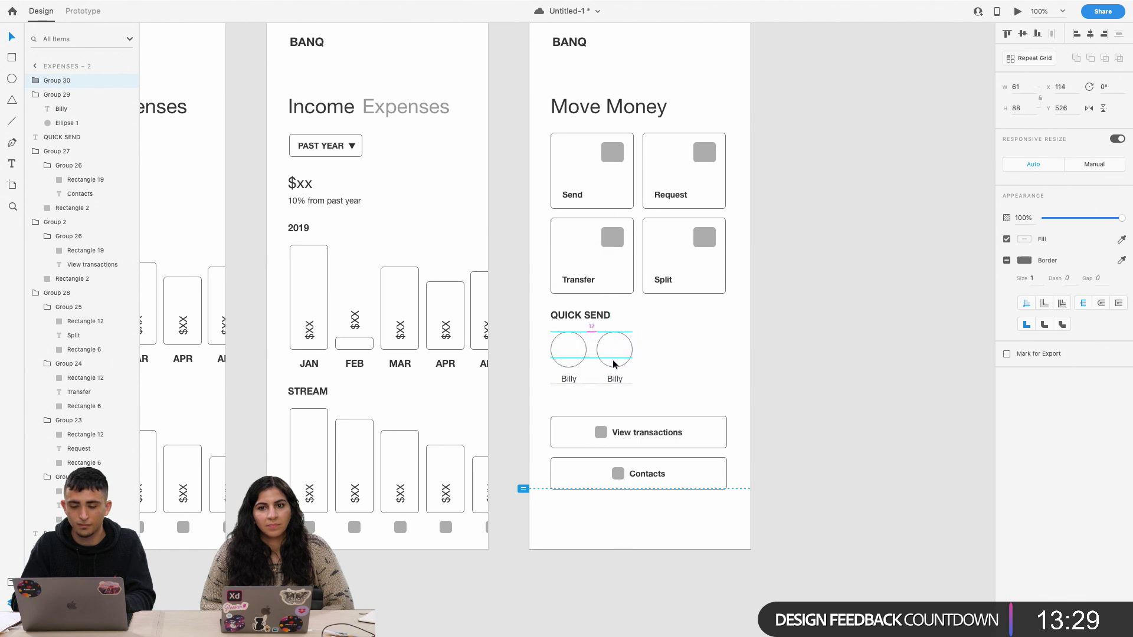
{"action": "double_click", "coordinate": [614, 377]}
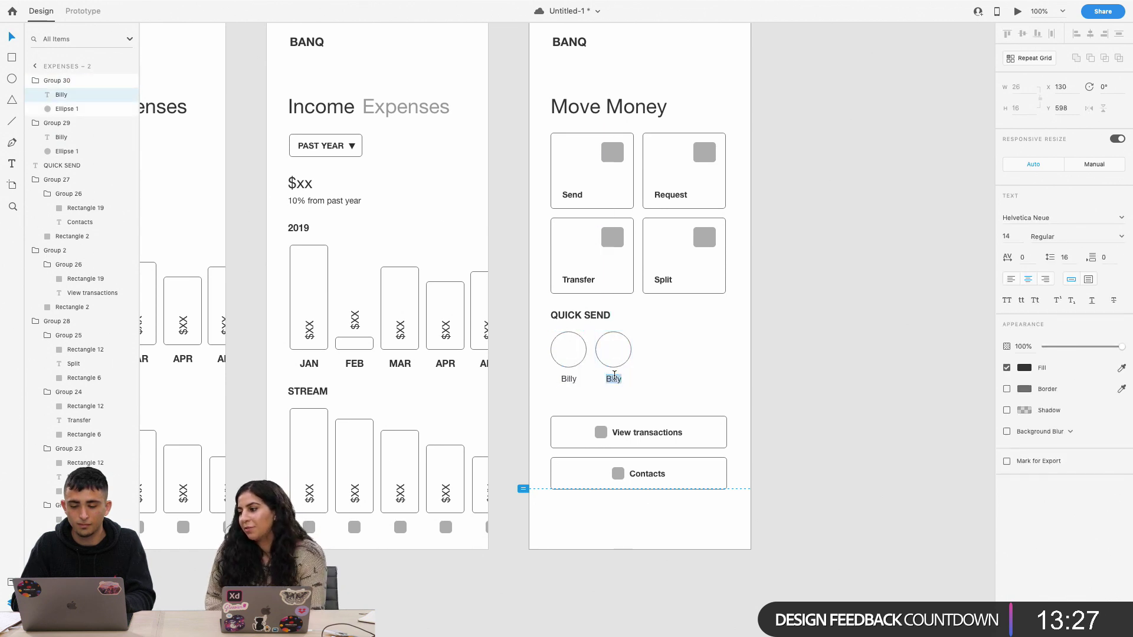
{"action": "left_click", "coordinate": [632, 324]}
{"action": "left_click", "coordinate": [622, 350]}
{"action": "key", "text": "Delete"}
Turn the contact group into a repeat grid and extend it horizontally to five contacts, past the artboard's right edge
{"action": "left_click", "coordinate": [580, 355]}
{"action": "left_click", "coordinate": [1031, 59]}
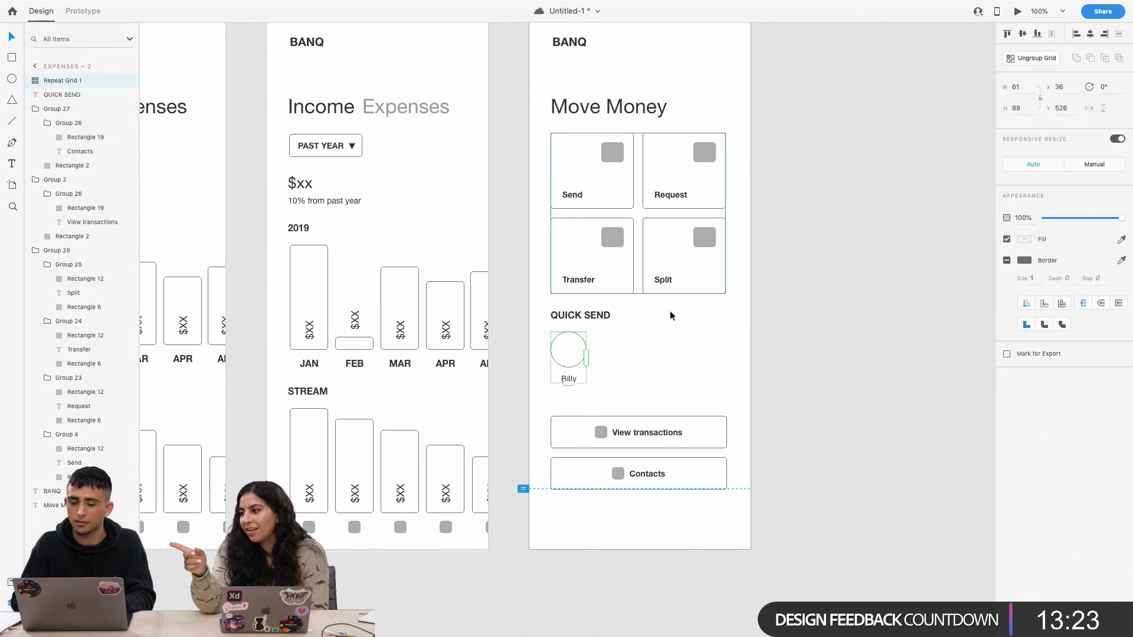
{"action": "left_click_drag", "start_coordinate": [587, 357], "coordinate": [783, 355]}
{"action": "left_click", "coordinate": [786, 336]}
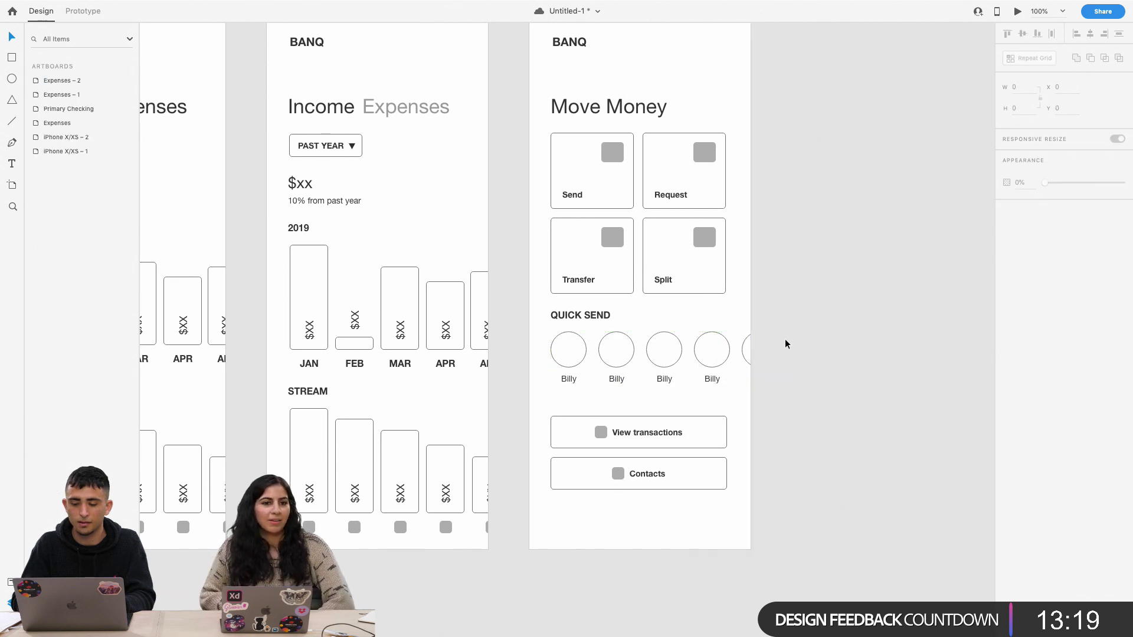
Replace the label under the second Quick Send circle with a different placeholder first name
{"action": "double_click", "coordinate": [615, 363]}
{"action": "scroll", "coordinate": [618, 362], "scroll_direction": "up", "scroll_amount": 1}
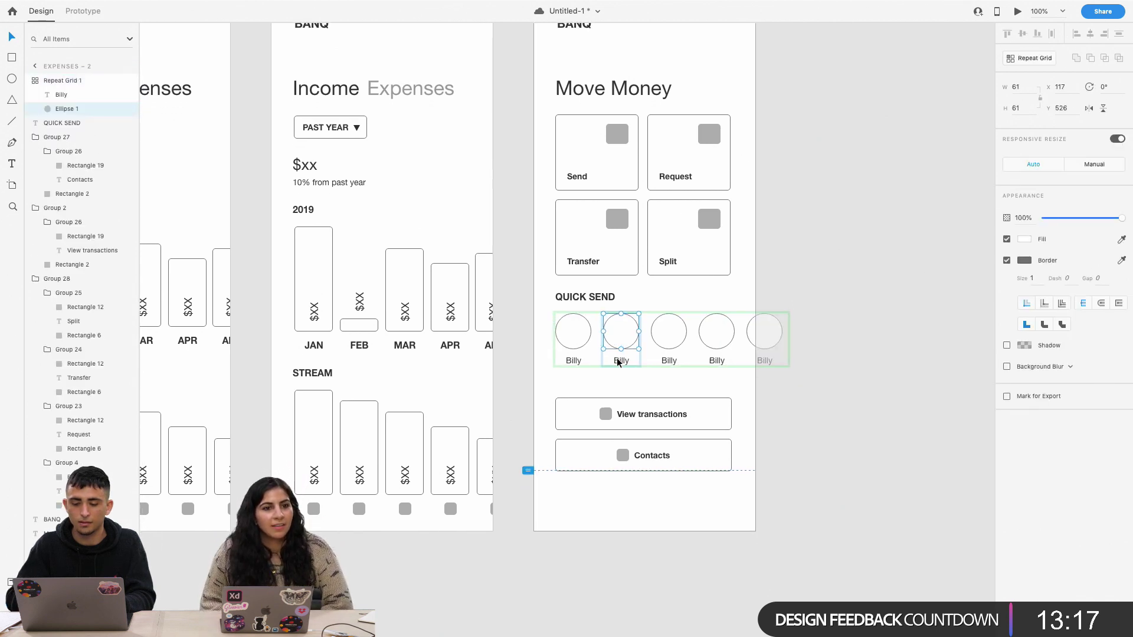
{"action": "scroll", "coordinate": [618, 362], "scroll_direction": "up", "scroll_amount": 2}
{"action": "left_click", "coordinate": [588, 344]}
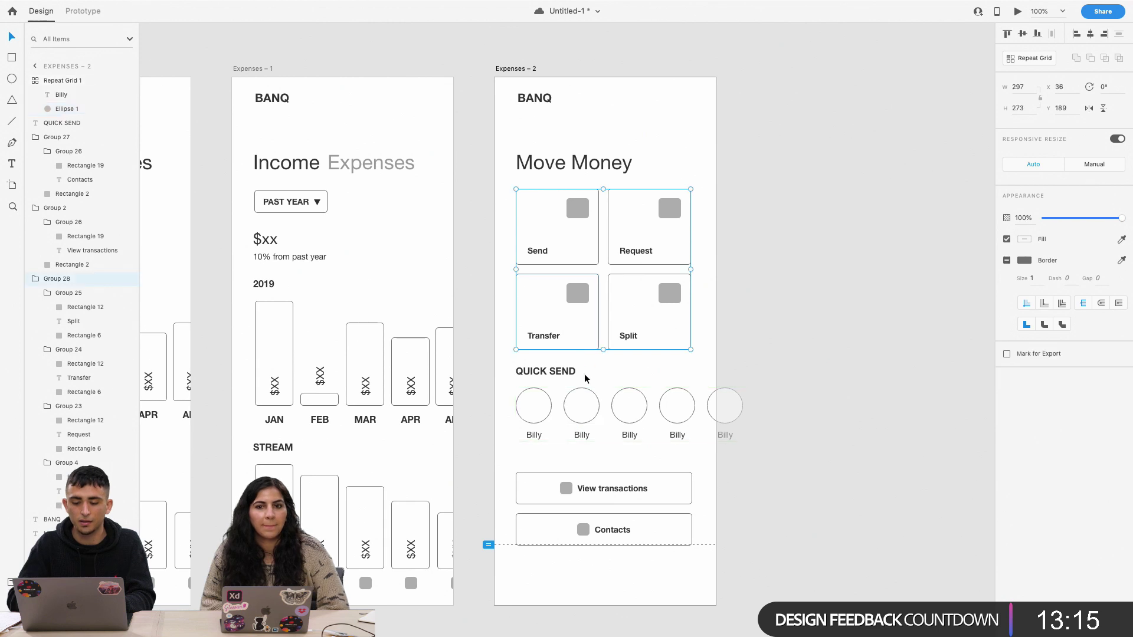
{"action": "left_click", "coordinate": [582, 435]}
{"action": "double_click", "coordinate": [582, 435]}
{"action": "double_click", "coordinate": [582, 436]}
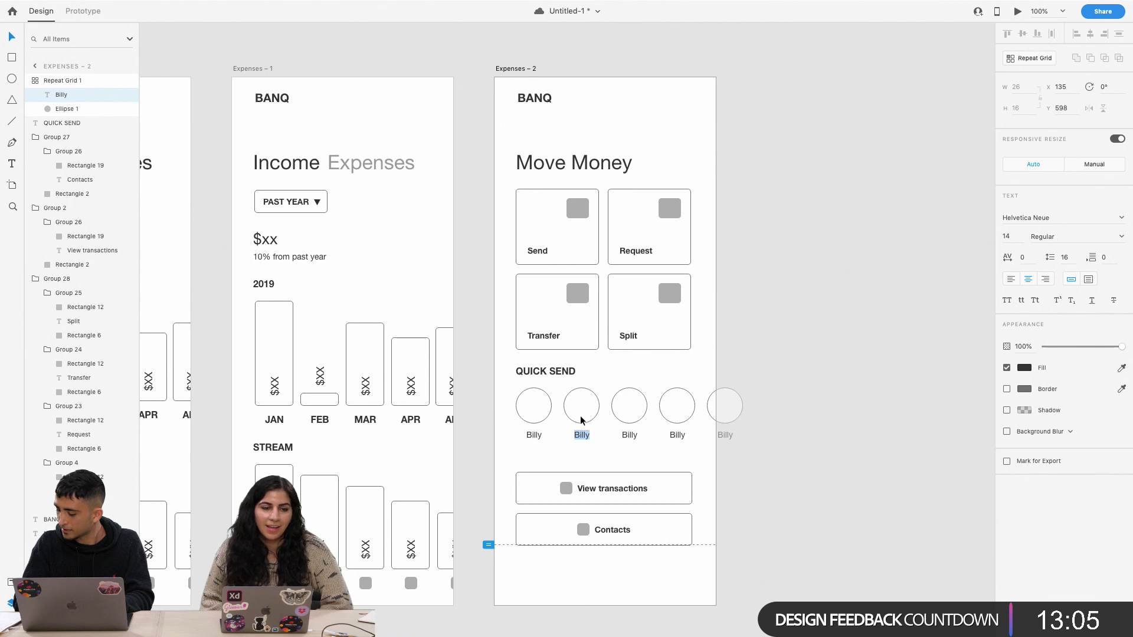
{"action": "type", "text": "Sandy"}
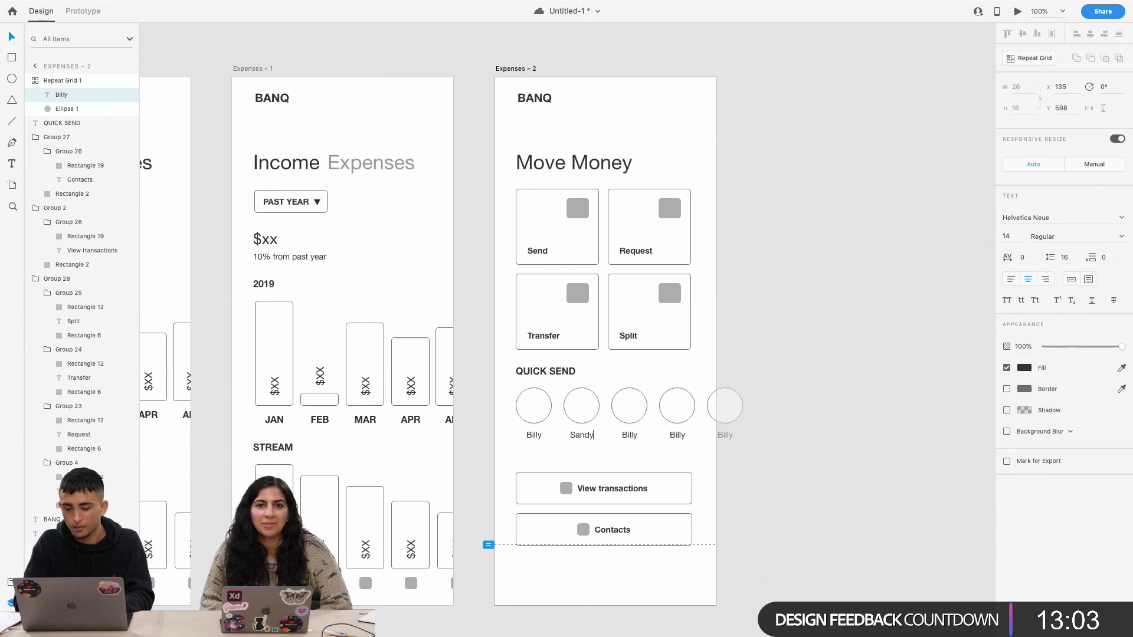
Give the third, fourth and fifth Quick Send circles their own placeholder first names
{"action": "double_click", "coordinate": [630, 435]}
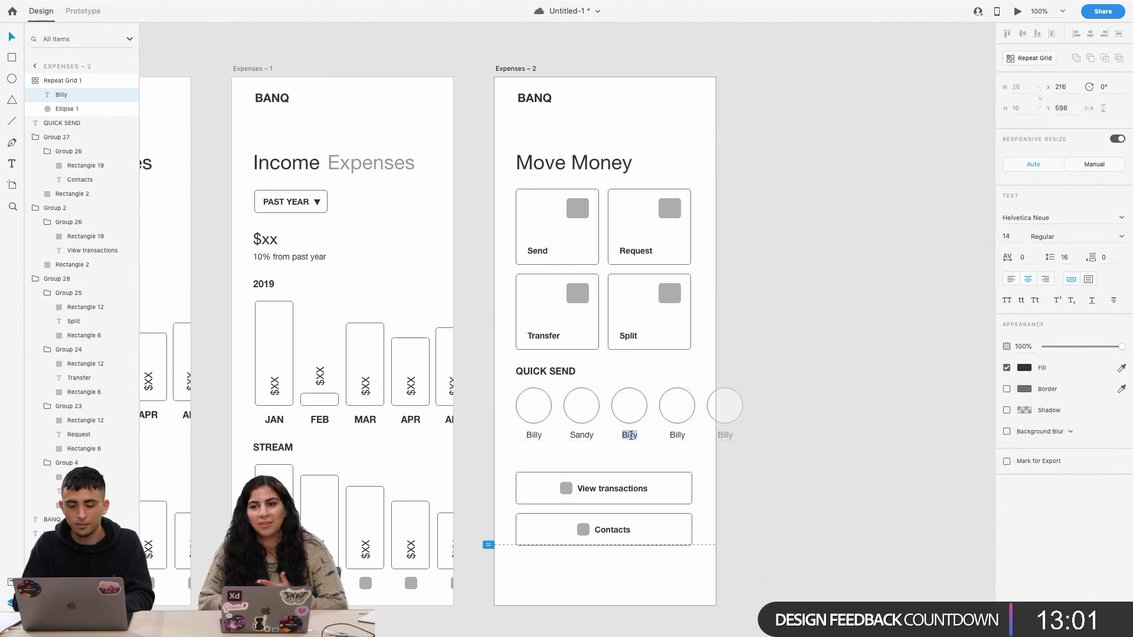
{"action": "type", "text": "Bobby"}
{"action": "double_click", "coordinate": [677, 435]}
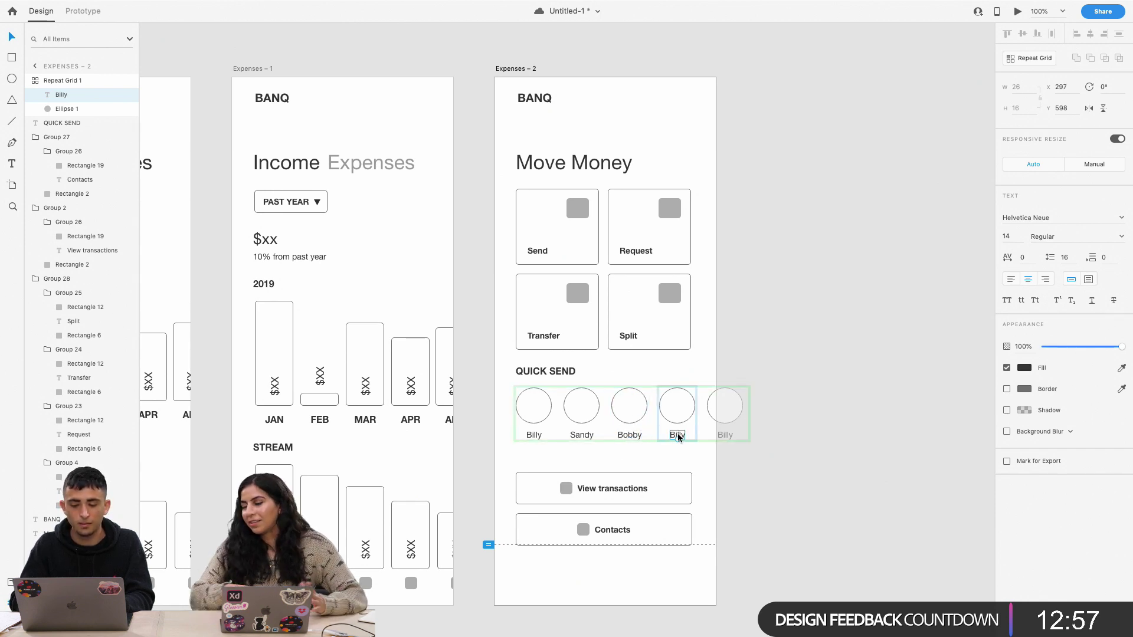
{"action": "key", "text": "Escape"}
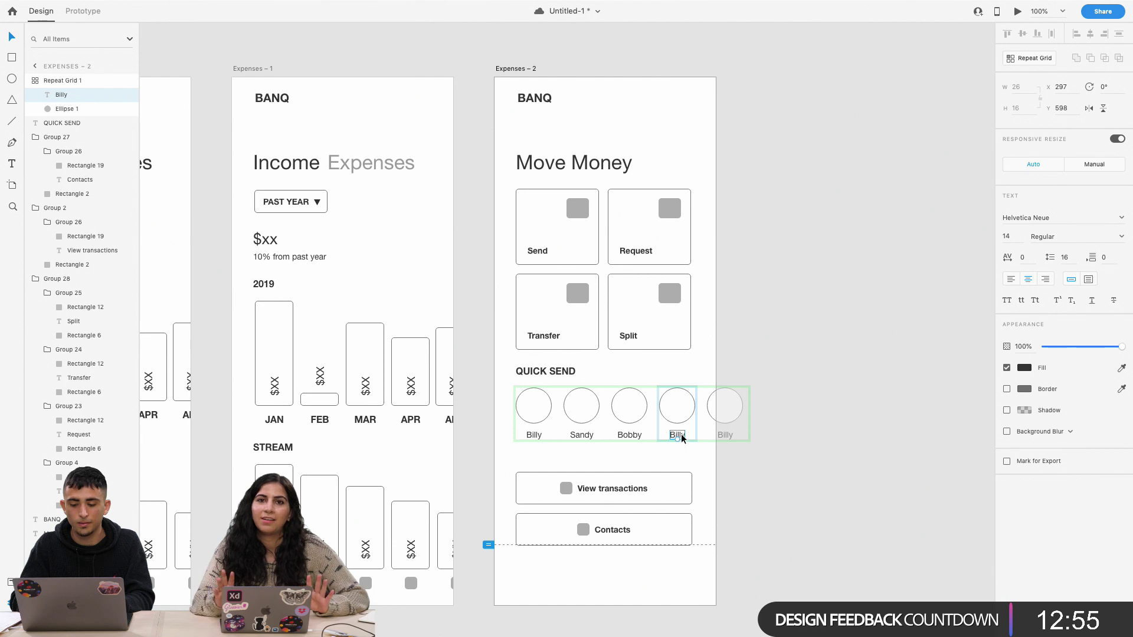
{"action": "double_click", "coordinate": [680, 436]}
{"action": "type", "text": "John"}
{"action": "left_click", "coordinate": [724, 435]}
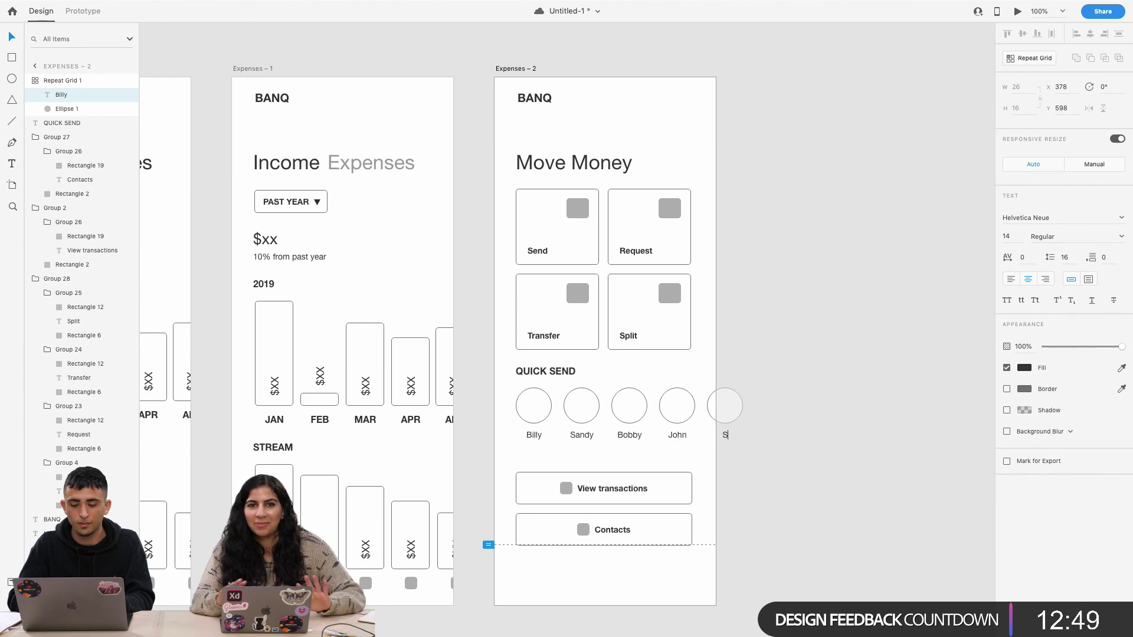
{"action": "type", "text": "Suzie"}
{"action": "left_click", "coordinate": [751, 295]}
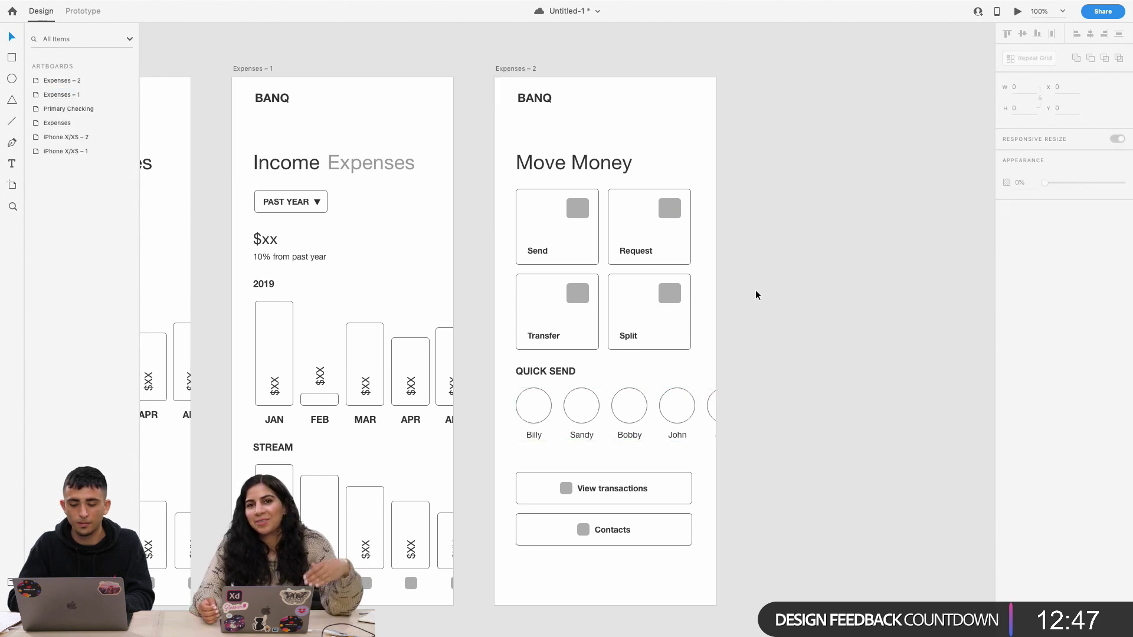
Move the View transactions and Contacts buttons up, closer to the Quick Send contact row
{"action": "left_click", "coordinate": [614, 484]}
{"action": "left_click_drag", "start_coordinate": [584, 481], "coordinate": [582, 465]}
{"action": "left_click_drag", "start_coordinate": [571, 522], "coordinate": [577, 507]}
{"action": "left_click", "coordinate": [744, 316]}
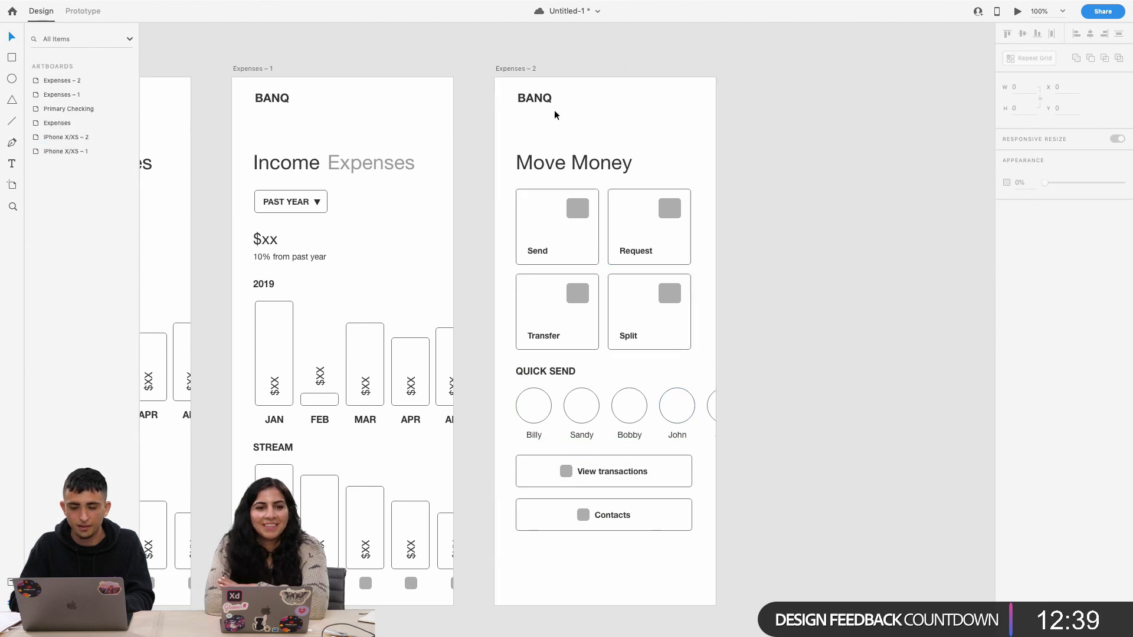
Shorten the Expenses – 2 artboard to a height of 793 and save the document
{"action": "left_click", "coordinate": [529, 69]}
{"action": "left_click_drag", "start_coordinate": [605, 591], "coordinate": [603, 546]}
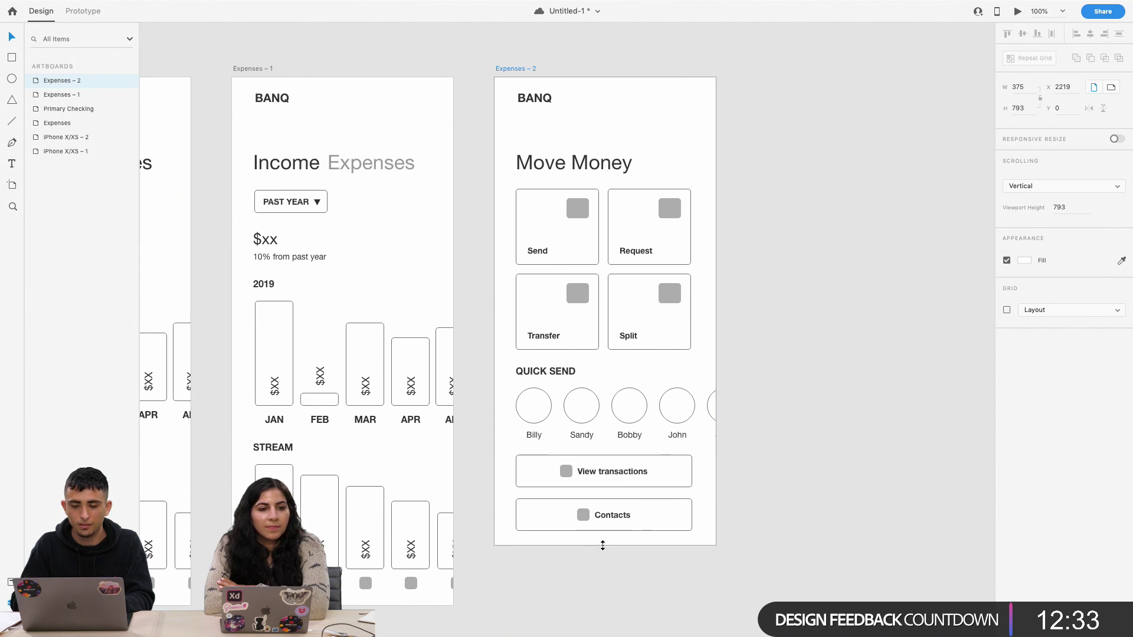
{"action": "left_click", "coordinate": [588, 571]}
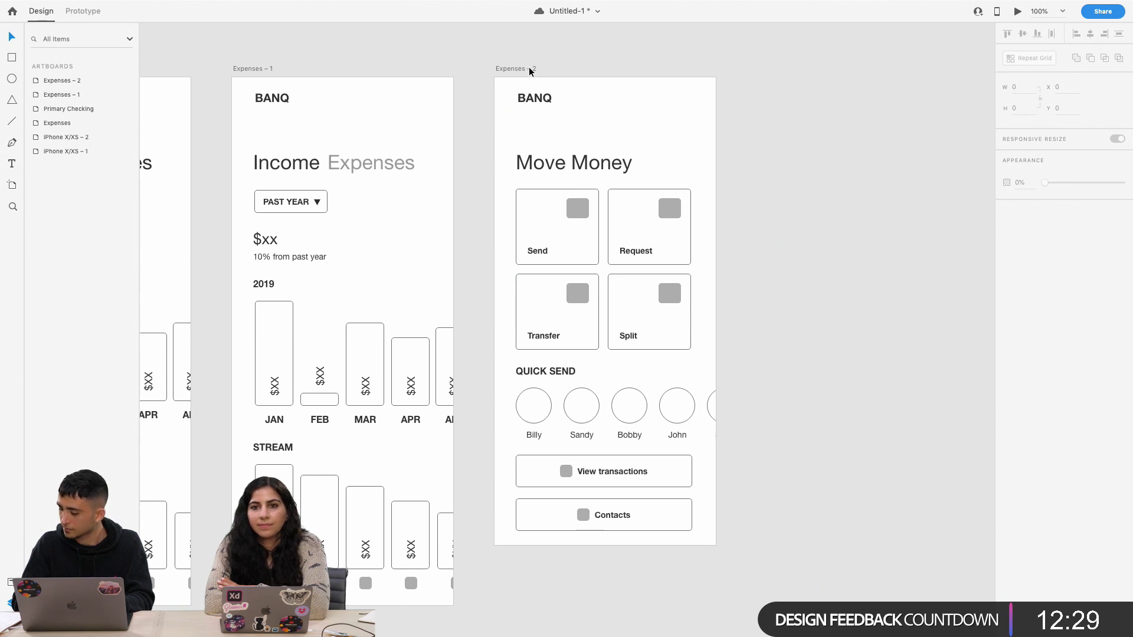
{"action": "key", "text": "ctrl+s"}
{"action": "scroll", "coordinate": [532, 219], "scroll_direction": "left", "scroll_amount": 10}
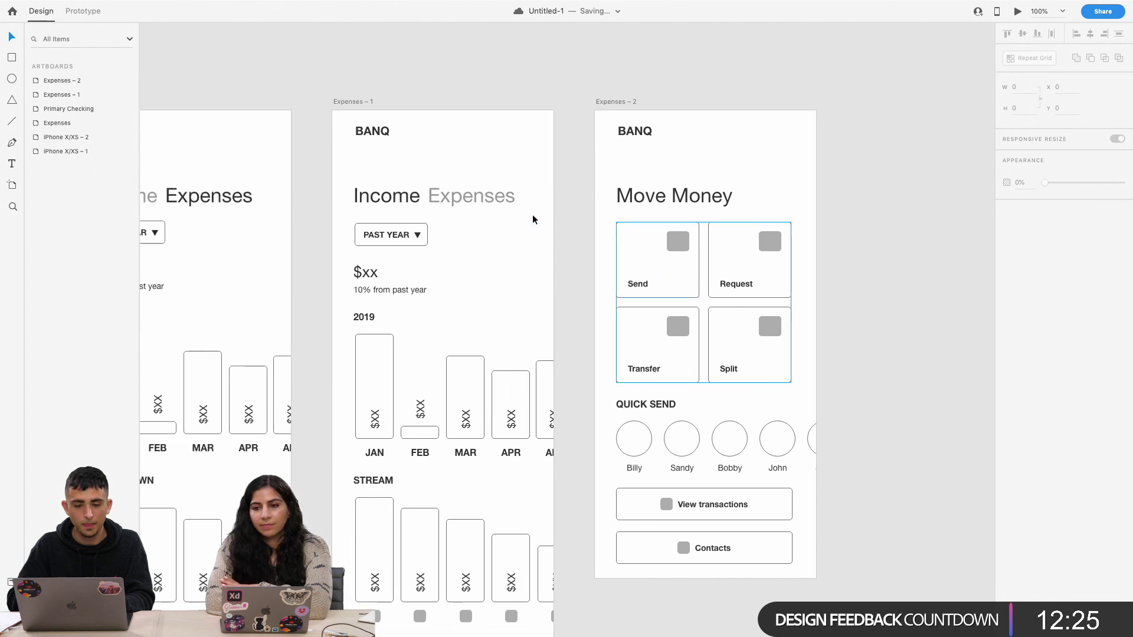
Extend the Expenses – 1 artboard downward to a height of 1024
{"action": "scroll", "coordinate": [532, 219], "scroll_direction": "down", "scroll_amount": 3}
{"action": "scroll", "coordinate": [532, 219], "scroll_direction": "up", "scroll_amount": 4}
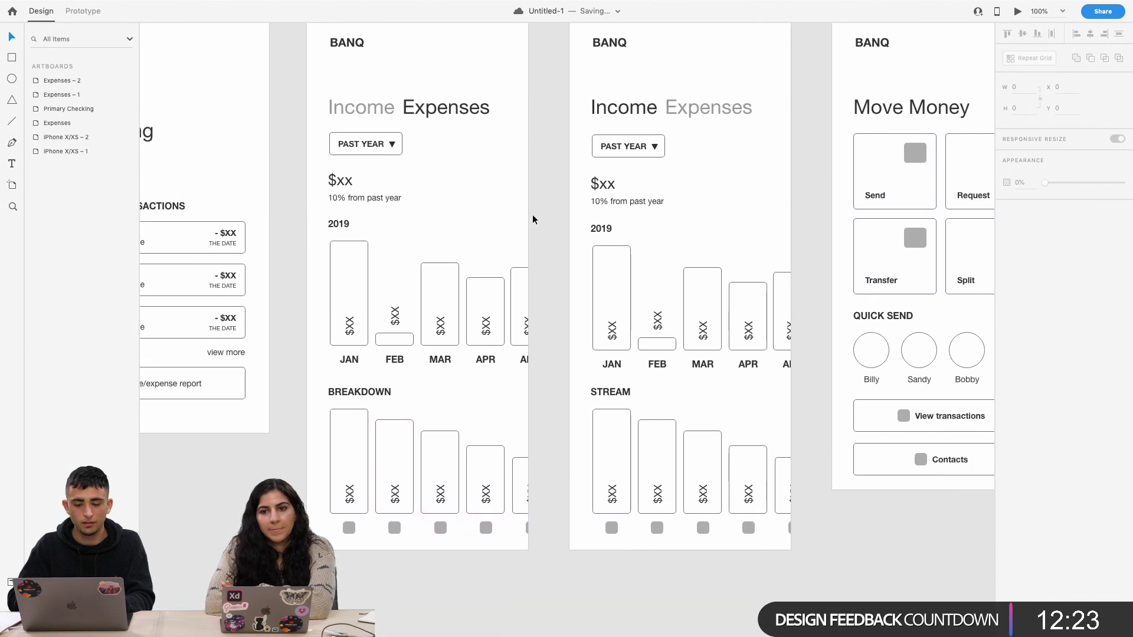
{"action": "left_click", "coordinate": [543, 100]}
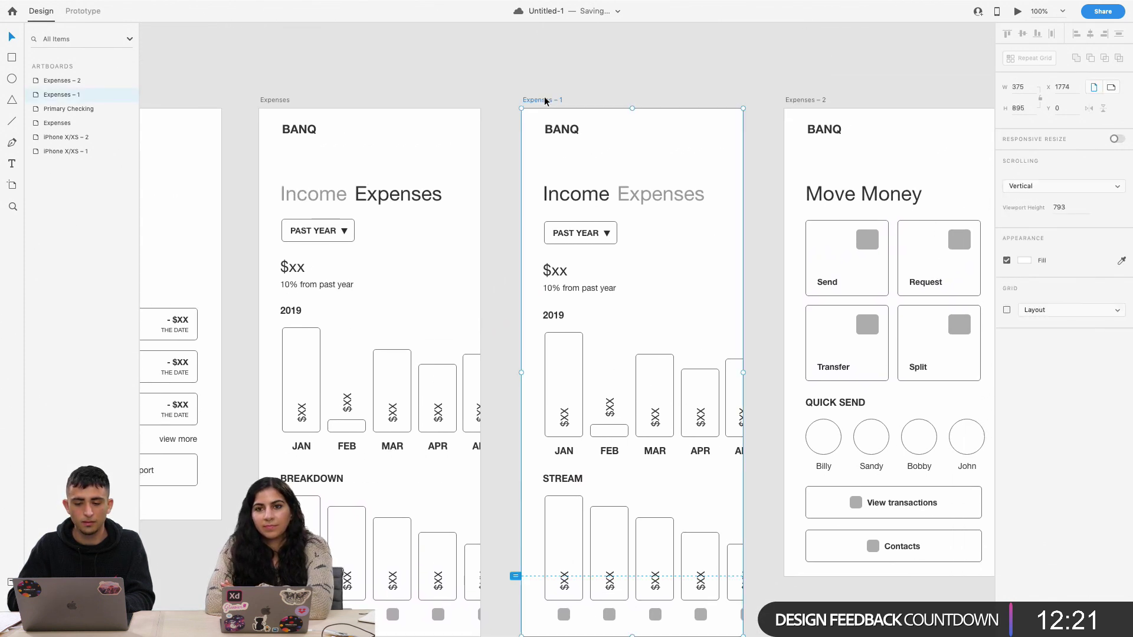
{"action": "scroll", "coordinate": [544, 101], "scroll_direction": "down", "scroll_amount": 7}
{"action": "left_click_drag", "start_coordinate": [631, 441], "coordinate": [630, 518]}
{"action": "left_click", "coordinate": [673, 474]}
{"action": "scroll", "coordinate": [673, 476], "scroll_direction": "up", "scroll_amount": 3}
{"action": "scroll", "coordinate": [610, 246], "scroll_direction": "down", "scroll_amount": 3}
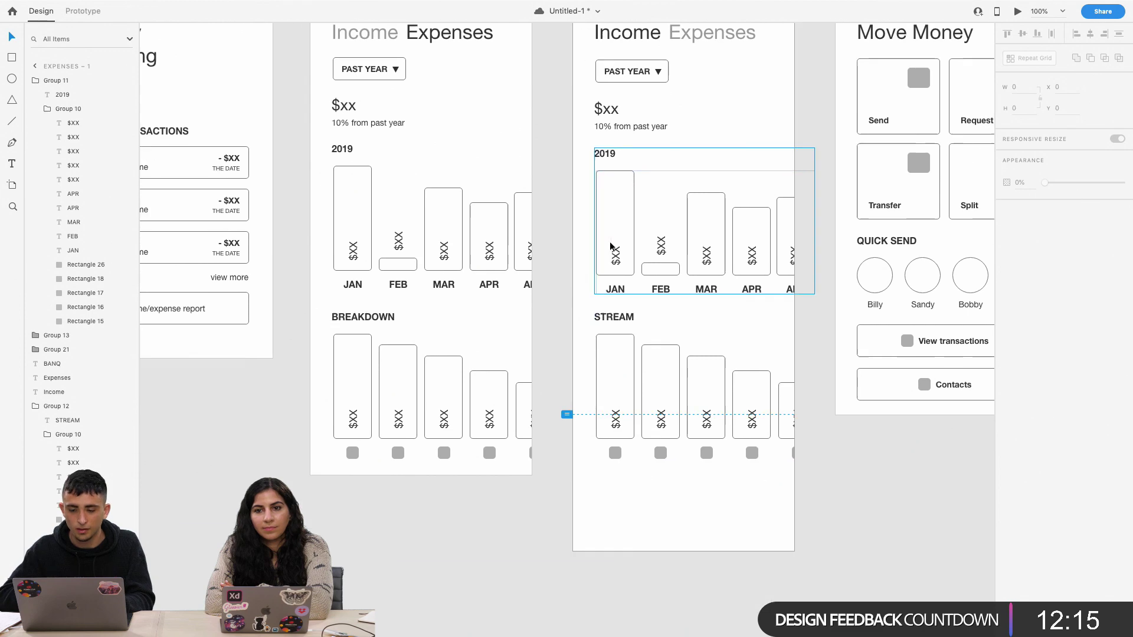
Delete the five grey square placeholders beneath the STREAM bars on the Expenses – 1 artboard
{"action": "scroll", "coordinate": [610, 245], "scroll_direction": "up", "scroll_amount": 3}
{"action": "scroll", "coordinate": [609, 269], "scroll_direction": "down", "scroll_amount": 5}
{"action": "left_click", "coordinate": [567, 340]}
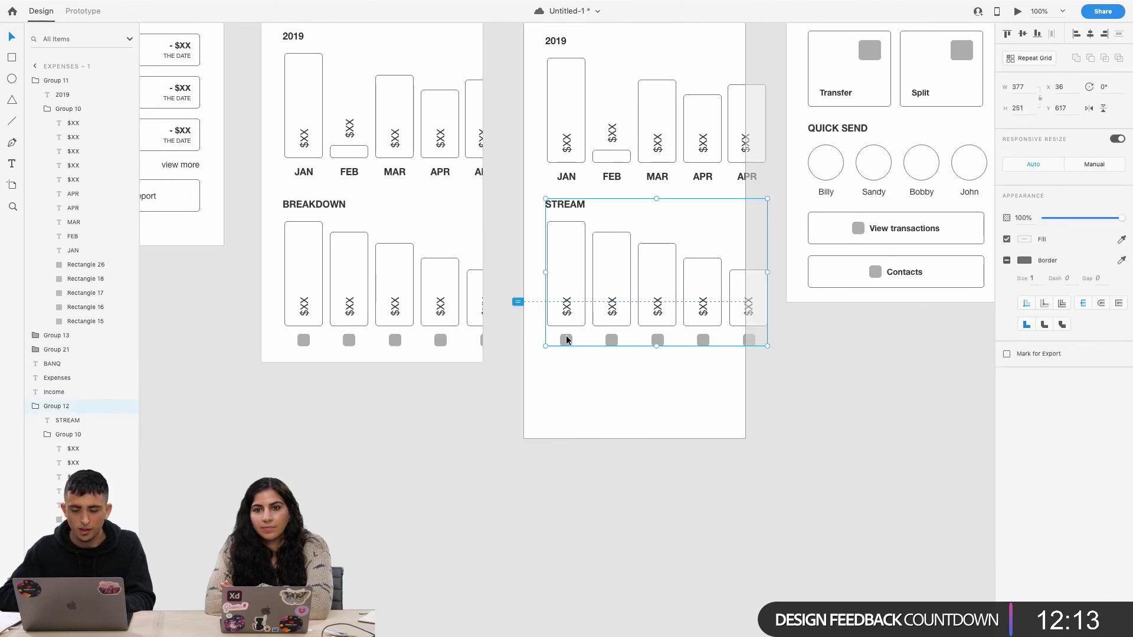
{"action": "double_click", "coordinate": [566, 340]}
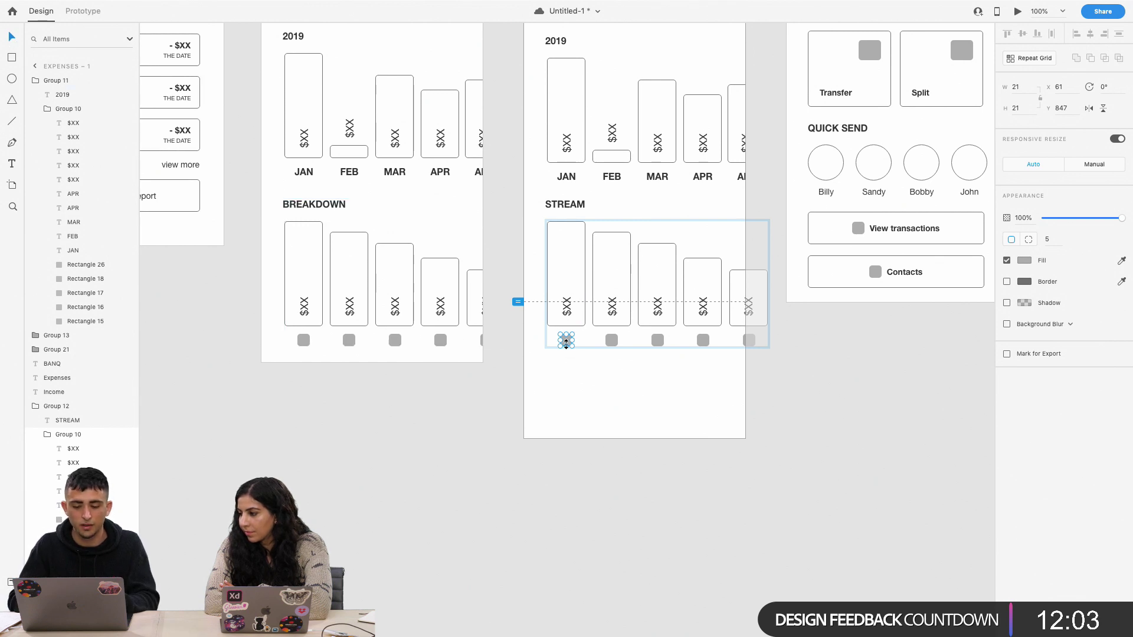
{"action": "left_click", "coordinate": [611, 341]}
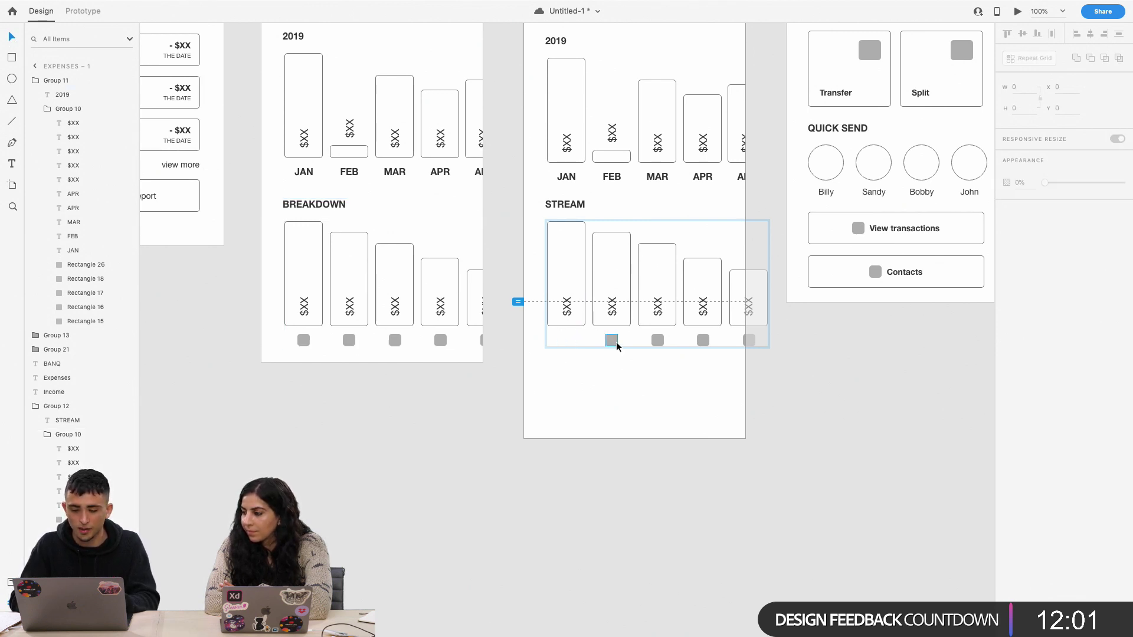
{"action": "left_click", "coordinate": [612, 341]}
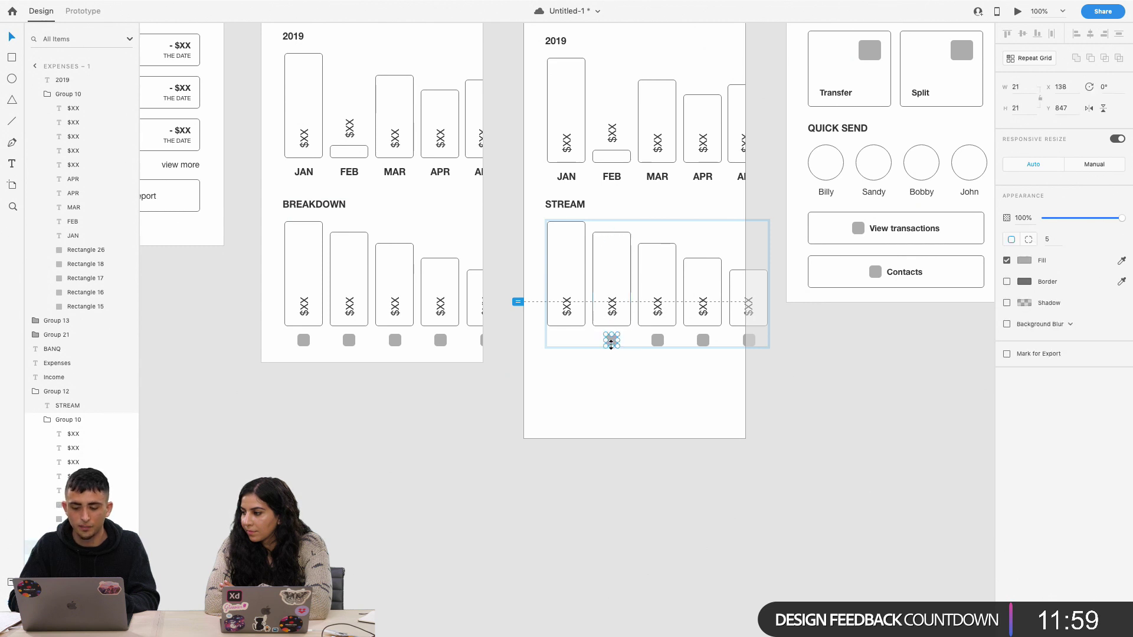
{"action": "left_click", "coordinate": [657, 341]}
{"action": "double_click", "coordinate": [658, 341]}
{"action": "left_click", "coordinate": [657, 341]}
{"action": "left_click", "coordinate": [703, 341]}
{"action": "key", "text": "Delete"}
{"action": "left_click", "coordinate": [749, 342]}
{"action": "key", "text": "Delete"}
Add a text label reading A beneath the first STREAM bar
{"action": "left_click", "coordinate": [582, 324]}
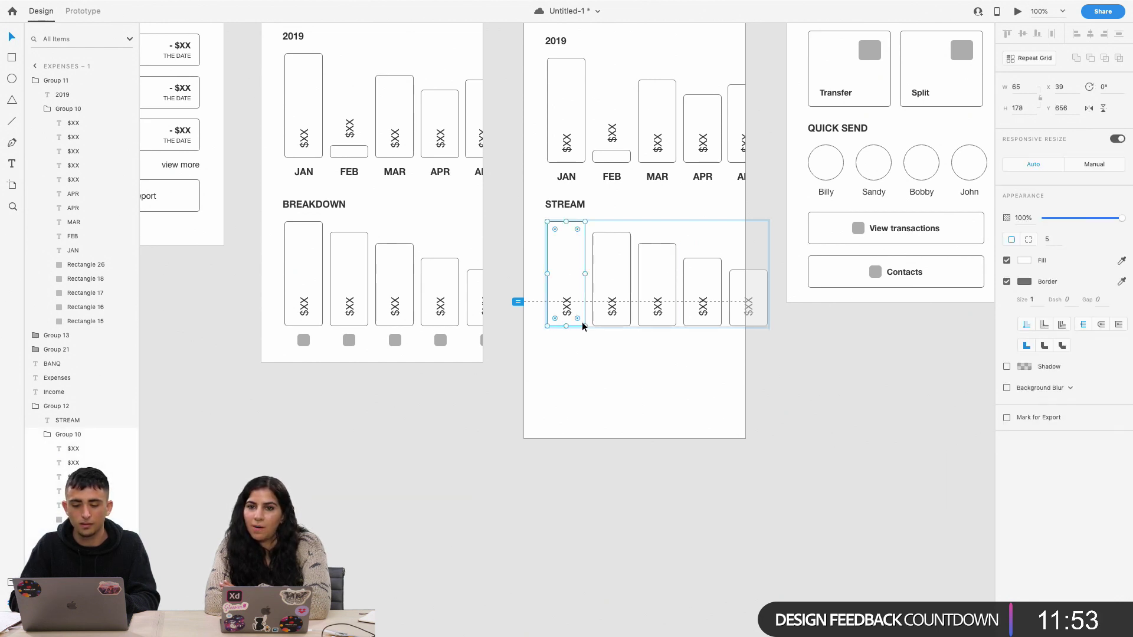
{"action": "key", "text": "t"}
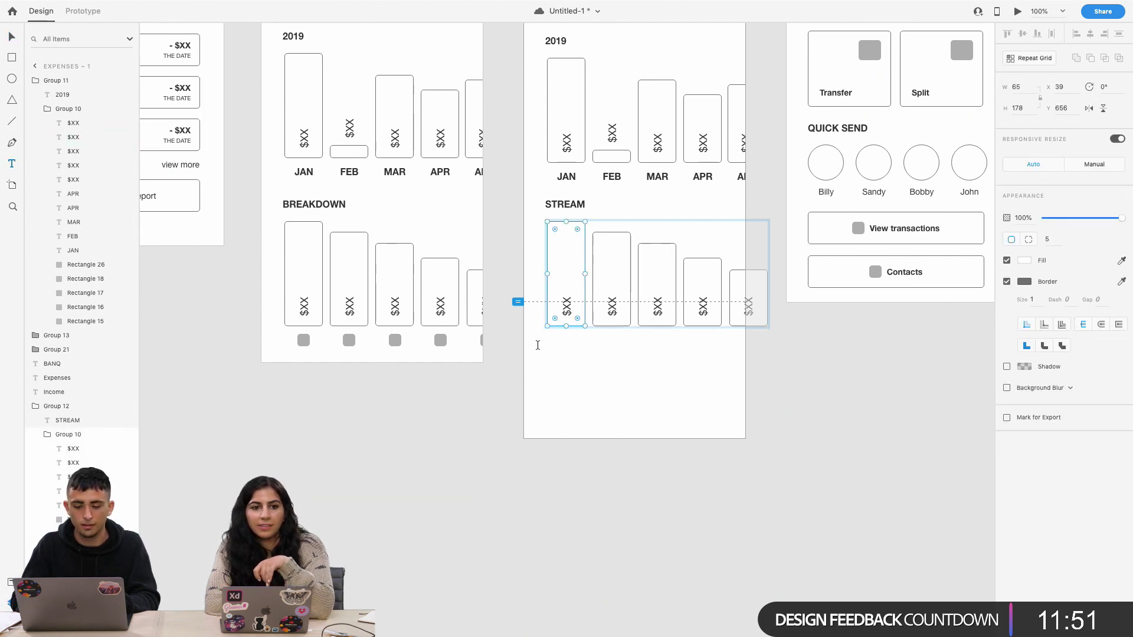
{"action": "left_click", "coordinate": [565, 342]}
{"action": "type", "text": "A"}
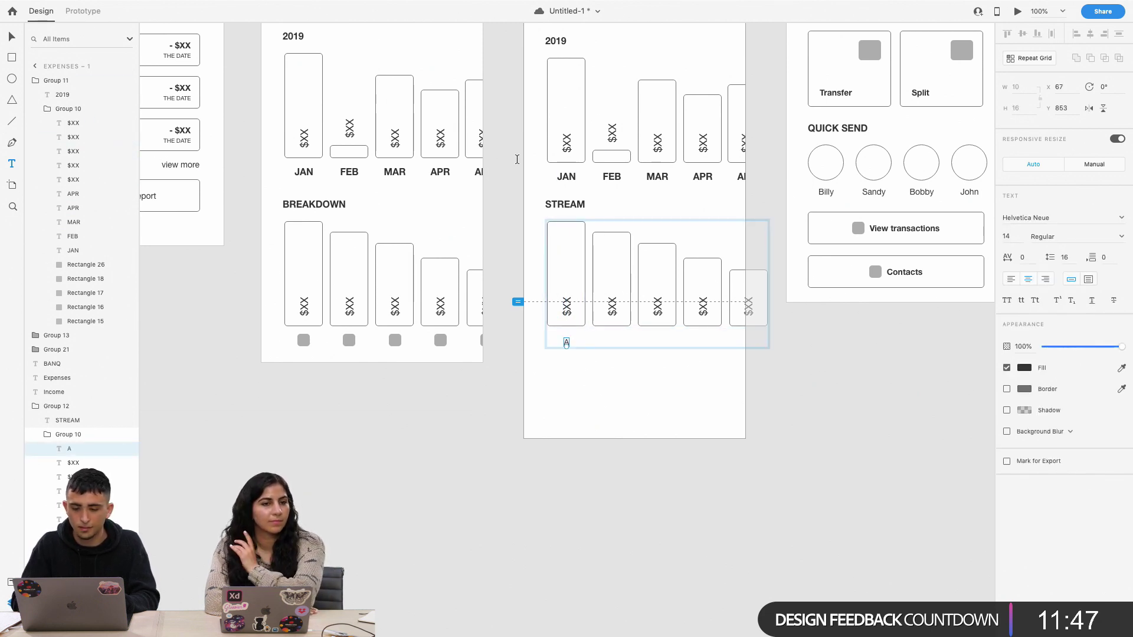
Style the A label like the month labels above, bold at size 16
{"action": "left_click", "coordinate": [12, 37]}
{"action": "double_click", "coordinate": [567, 177]}
{"action": "double_click", "coordinate": [567, 343]}
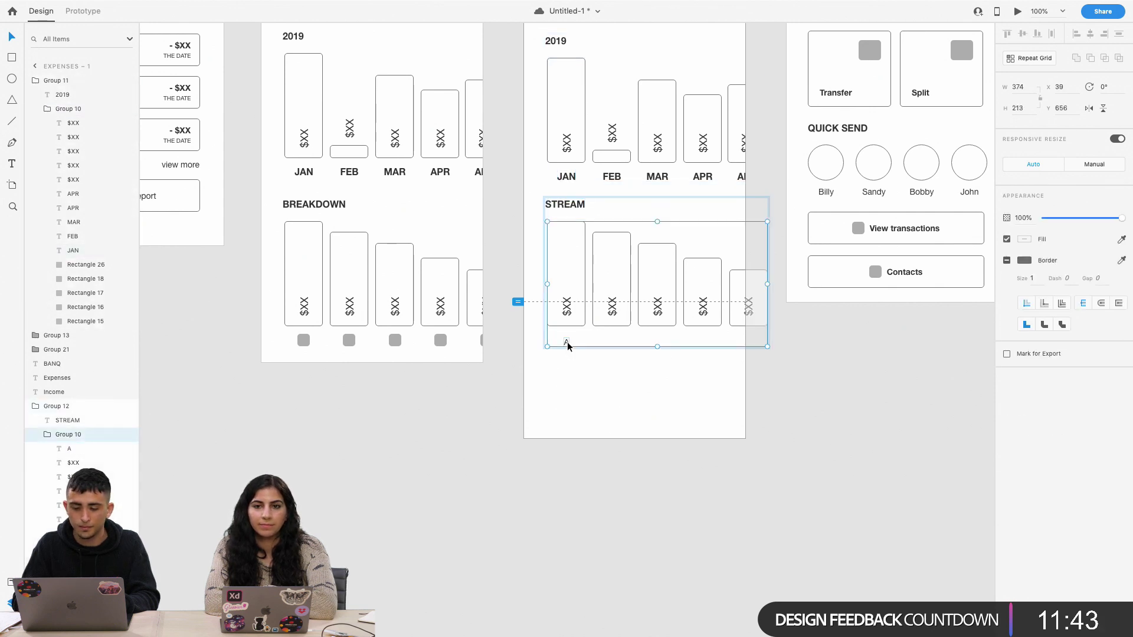
{"action": "left_click", "coordinate": [1011, 235]}
{"action": "type", "text": "16"}
{"action": "key", "text": "Return"}
{"action": "key", "text": "Escape"}
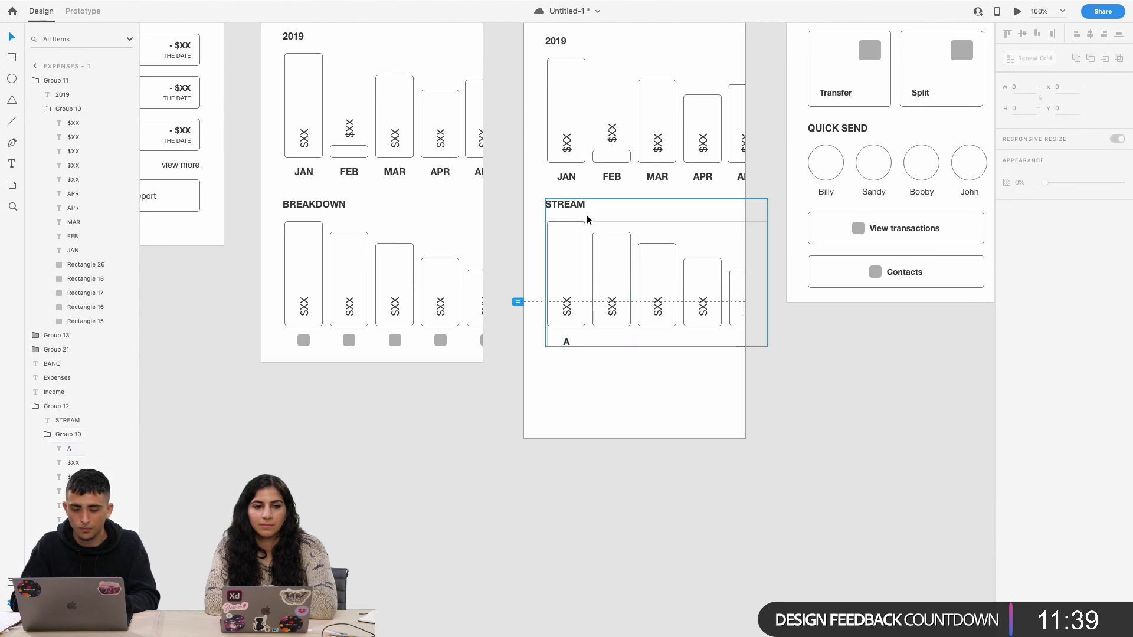
Copy the A label beneath the other four STREAM bars
{"action": "left_click", "coordinate": [569, 177]}
{"action": "left_click", "coordinate": [567, 344]}
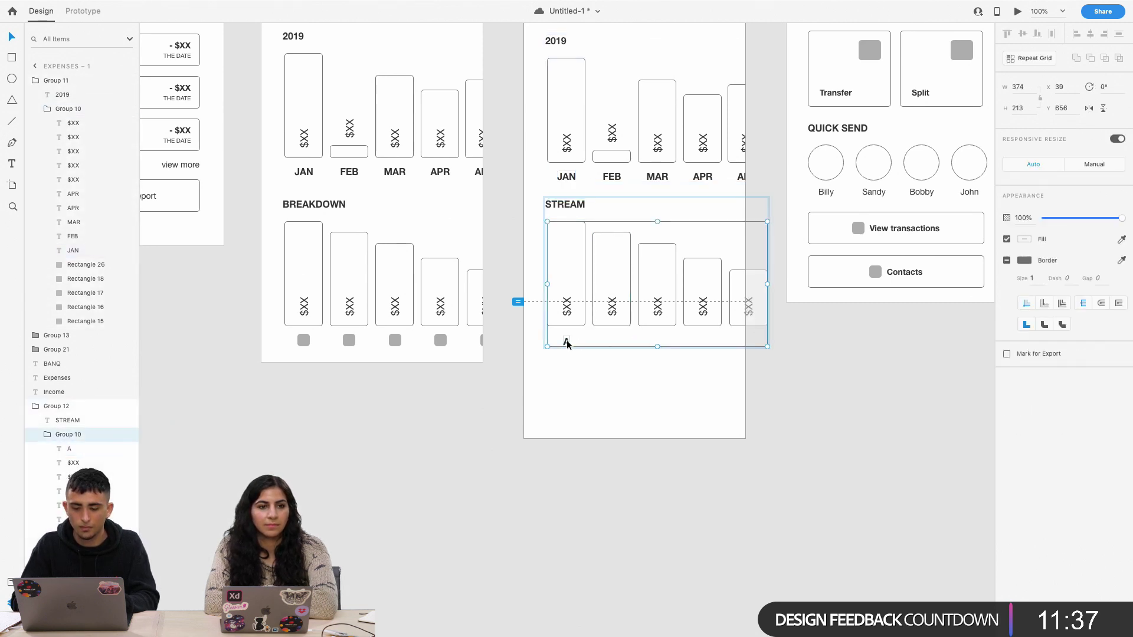
{"action": "double_click", "coordinate": [567, 345]}
{"action": "left_click_drag", "start_coordinate": [566, 344], "coordinate": [748, 345]}
Change the labels beneath the second to fifth STREAM bars to B, C, D and E
{"action": "left_click", "coordinate": [613, 342]}
{"action": "double_click", "coordinate": [612, 343]}
{"action": "type", "text": "B"}
{"action": "double_click", "coordinate": [657, 343]}
{"action": "type", "text": "AC"}
{"action": "key", "text": "super+a"}
{"action": "double_click", "coordinate": [703, 343]}
{"action": "type", "text": "D"}
{"action": "double_click", "coordinate": [748, 343]}
{"action": "type", "text": "E"}
{"action": "key", "text": "Escape"}
{"action": "left_click", "coordinate": [694, 316]}
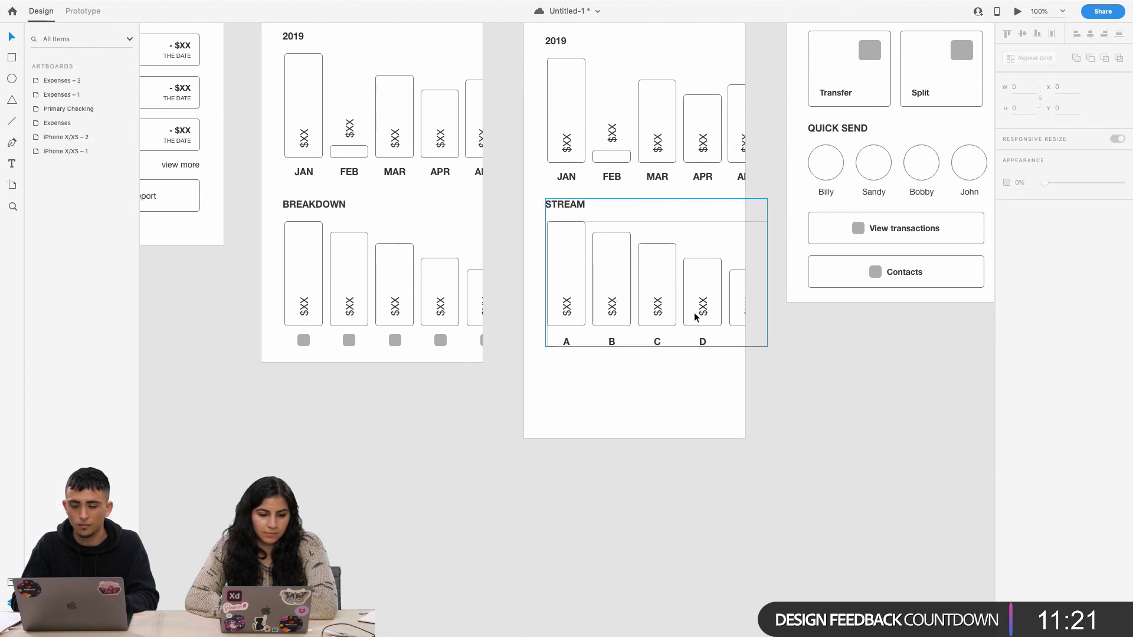
Shorten the Expenses – 1 artboard to a height of 905 so it ends just below the STREAM labels
{"action": "scroll", "coordinate": [694, 316], "scroll_direction": "down", "scroll_amount": 5}
{"action": "scroll", "coordinate": [696, 317], "scroll_direction": "up", "scroll_amount": 12}
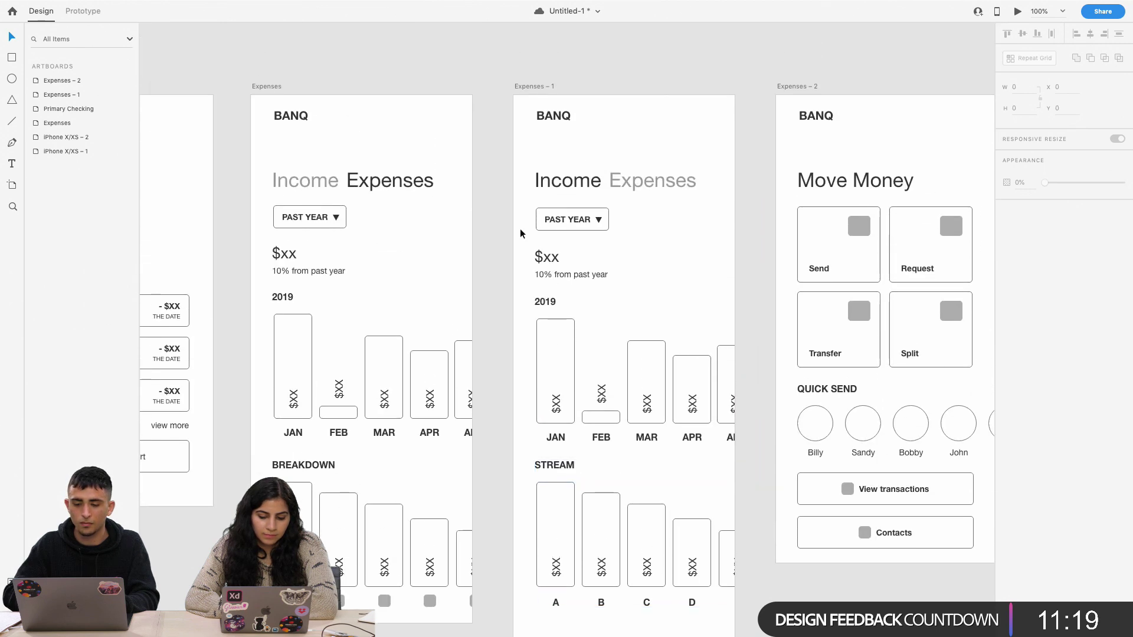
{"action": "left_click", "coordinate": [543, 88]}
{"action": "scroll", "coordinate": [568, 206], "scroll_direction": "up", "scroll_amount": 5}
{"action": "scroll", "coordinate": [579, 308], "scroll_direction": "down", "scroll_amount": 4}
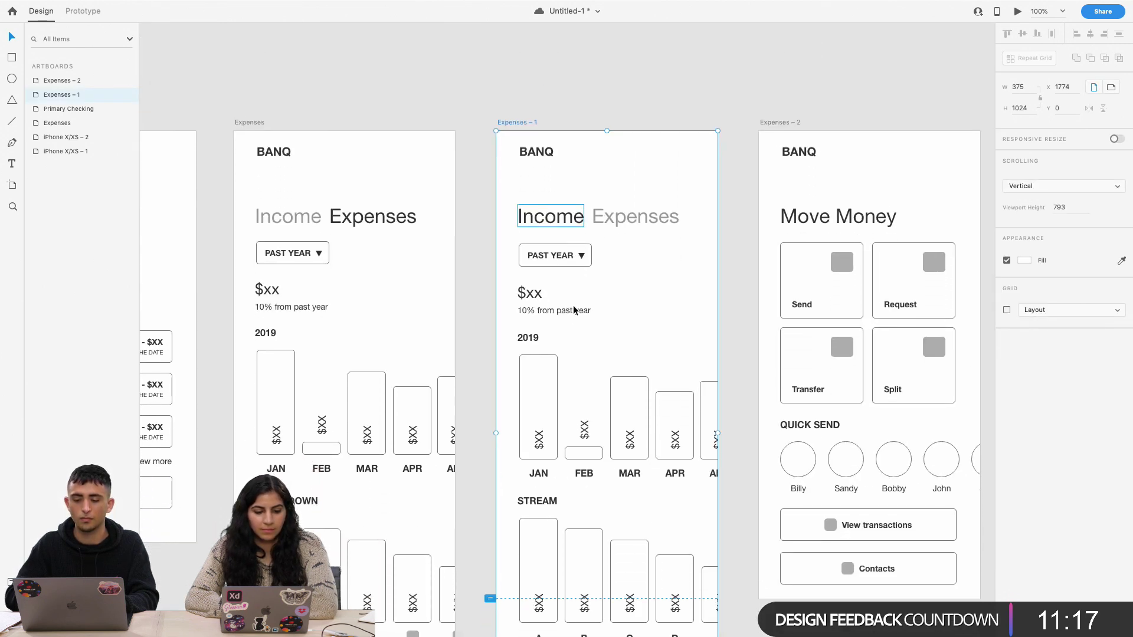
{"action": "scroll", "coordinate": [587, 367], "scroll_direction": "up", "scroll_amount": 5}
{"action": "scroll", "coordinate": [586, 363], "scroll_direction": "down", "scroll_amount": 13}
{"action": "left_click_drag", "start_coordinate": [607, 388], "coordinate": [605, 324]}
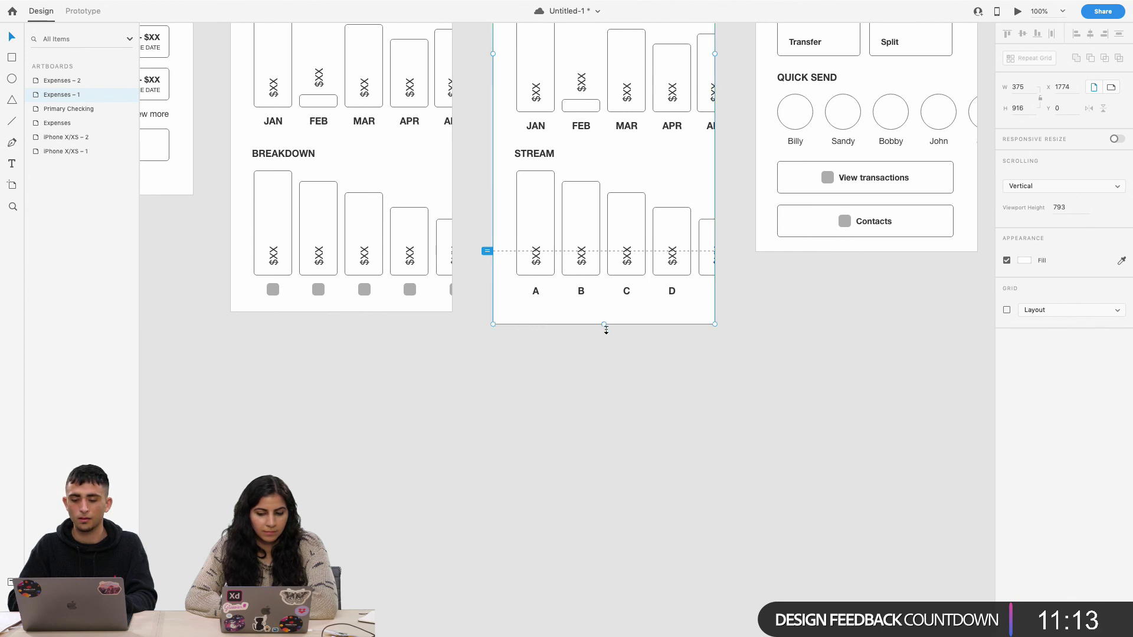
{"action": "left_click", "coordinate": [579, 339]}
Extend the Expenses – 2 artboard slightly to a height of 801 and save the document
{"action": "scroll", "coordinate": [580, 338], "scroll_direction": "up", "scroll_amount": 5}
{"action": "scroll", "coordinate": [580, 339], "scroll_direction": "right", "scroll_amount": 5}
{"action": "scroll", "coordinate": [580, 342], "scroll_direction": "up", "scroll_amount": 3}
{"action": "scroll", "coordinate": [580, 341], "scroll_direction": "right", "scroll_amount": 3}
{"action": "scroll", "coordinate": [580, 340], "scroll_direction": "left", "scroll_amount": 5}
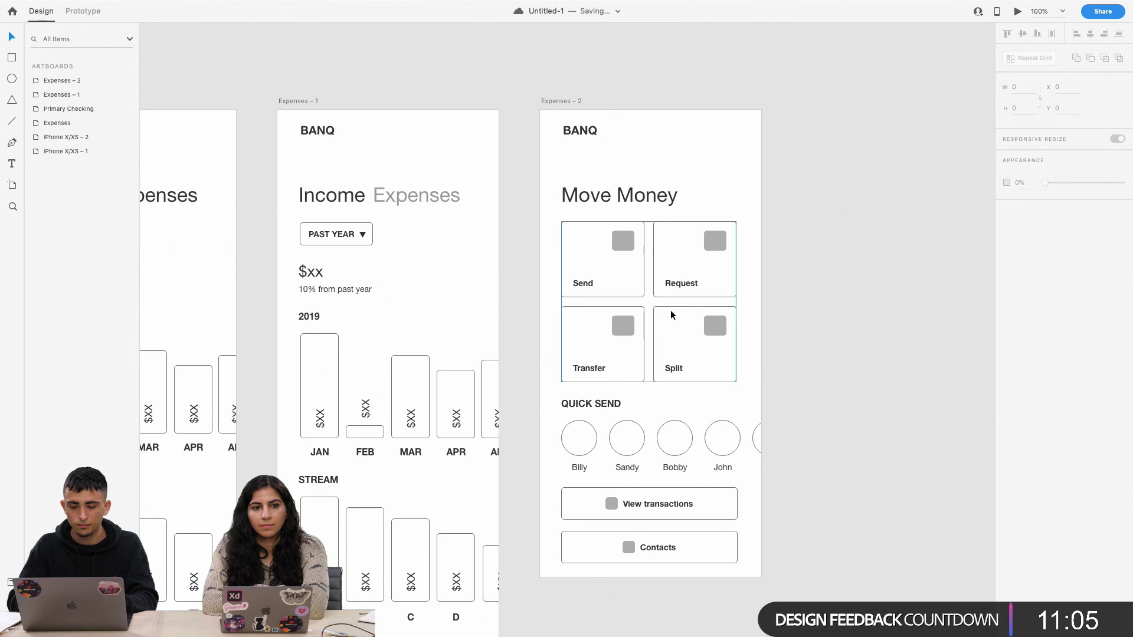
{"action": "left_click", "coordinate": [568, 102]}
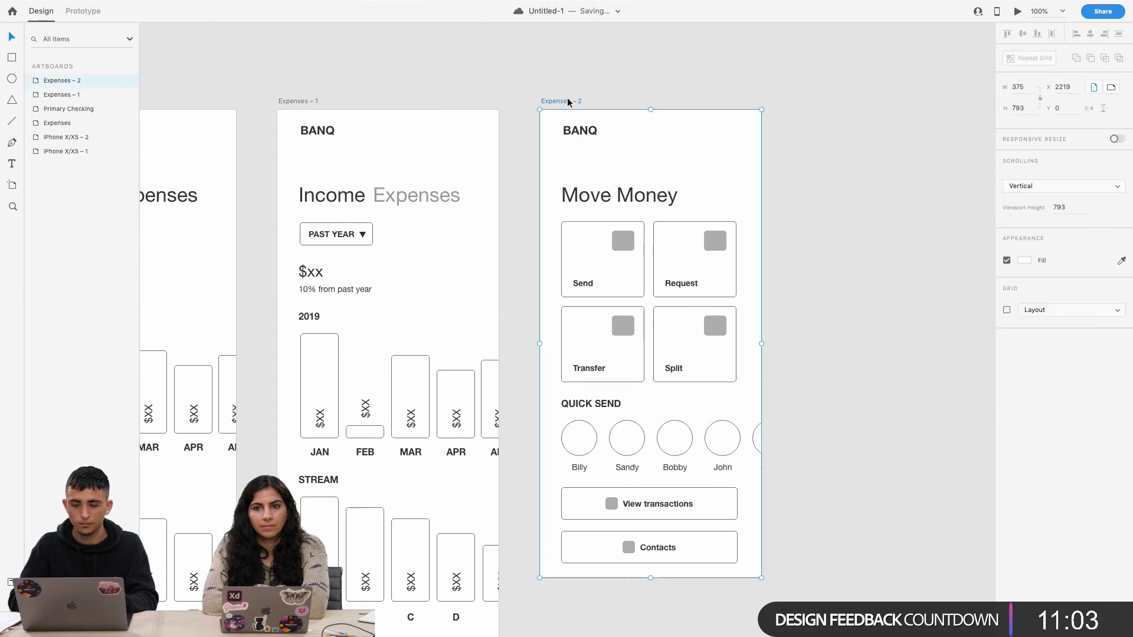
{"action": "left_click_drag", "start_coordinate": [651, 576], "coordinate": [651, 583]}
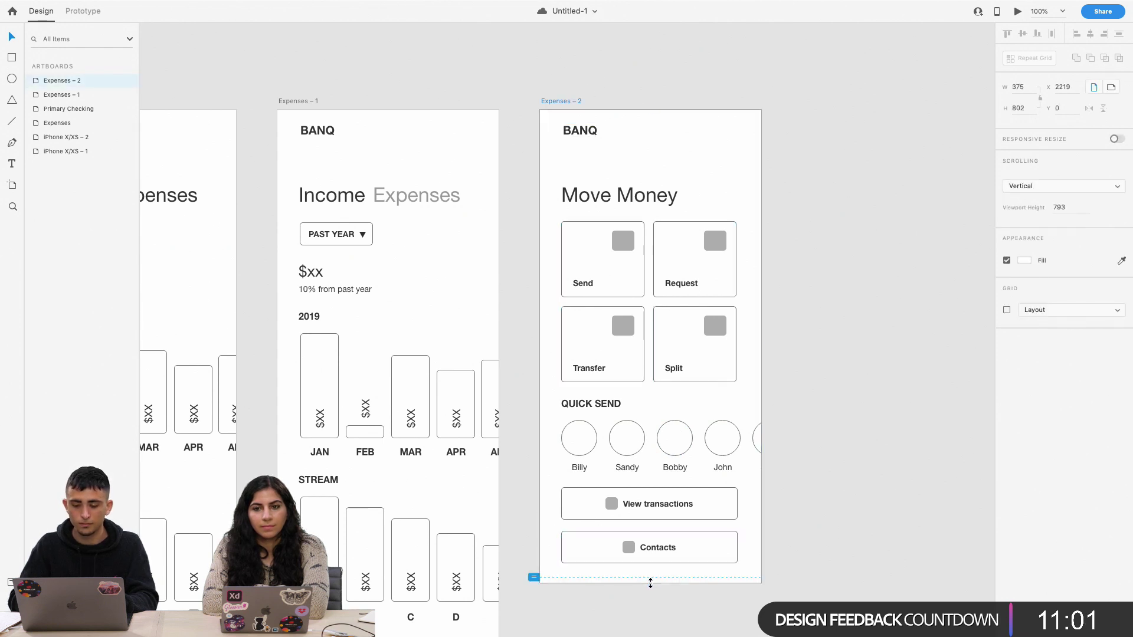
{"action": "left_click", "coordinate": [628, 615]}
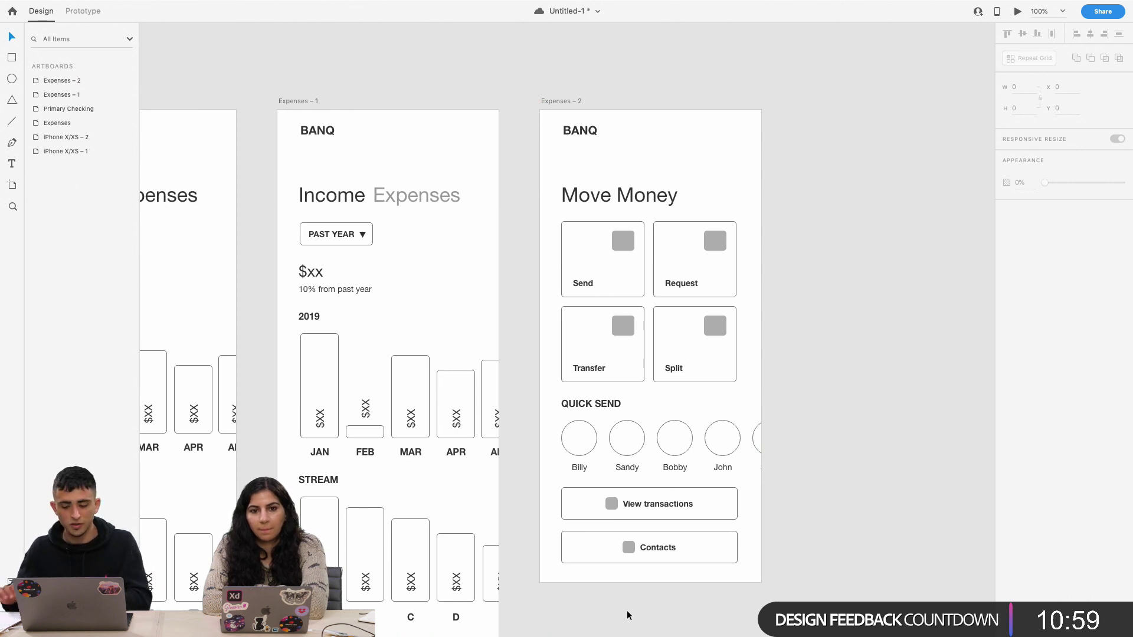
{"action": "key", "text": "super+minus"}
{"action": "key", "text": "super+minus"}
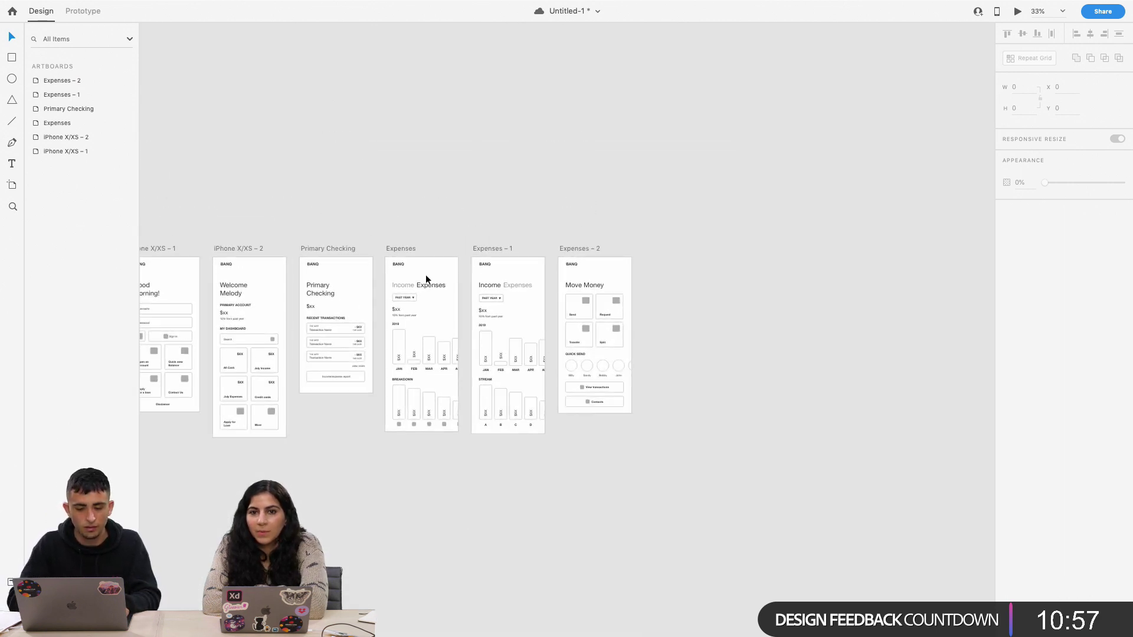
{"action": "key", "text": "super+plus"}
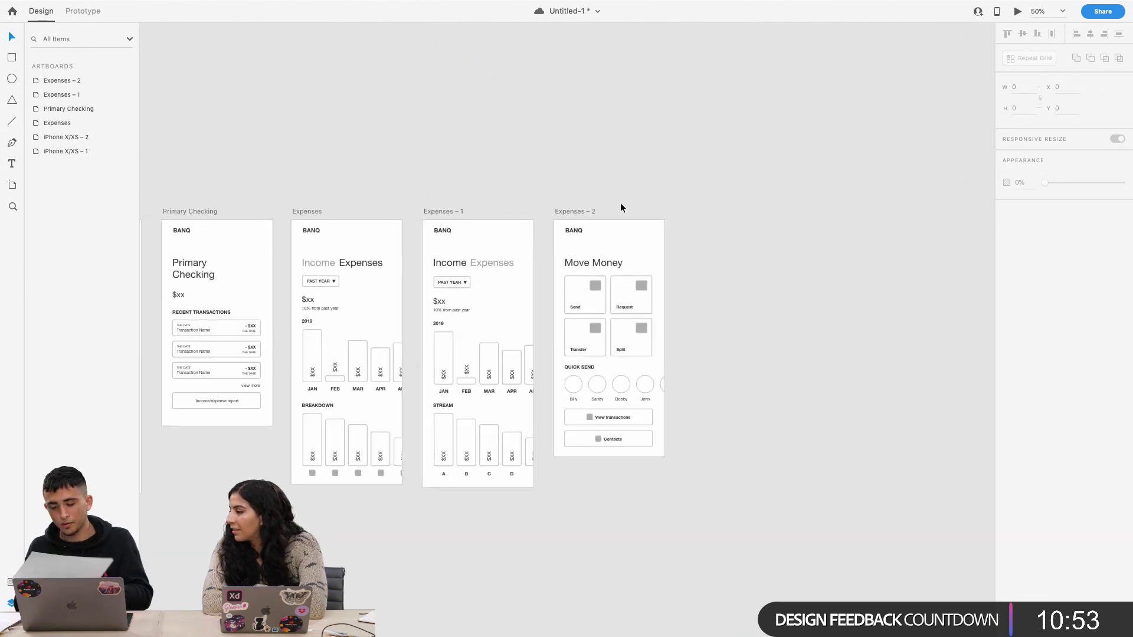
{"action": "key", "text": "super+s"}
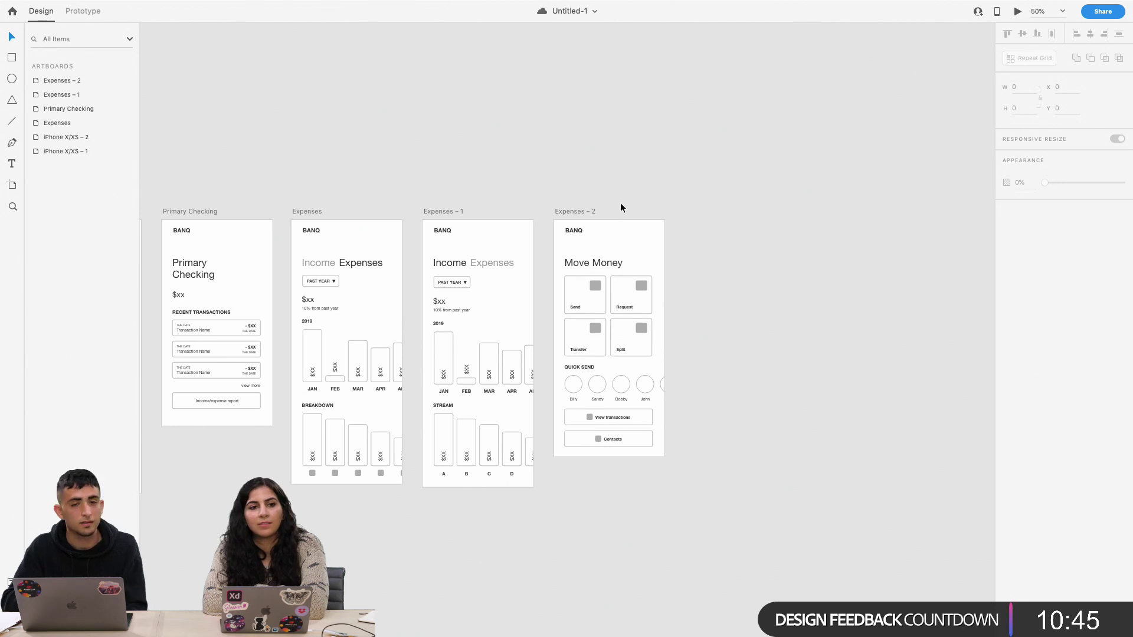
Rename the Expenses – 2 artboard as Move money and the Expenses – 1 artboard as Income
{"action": "left_click", "coordinate": [579, 212]}
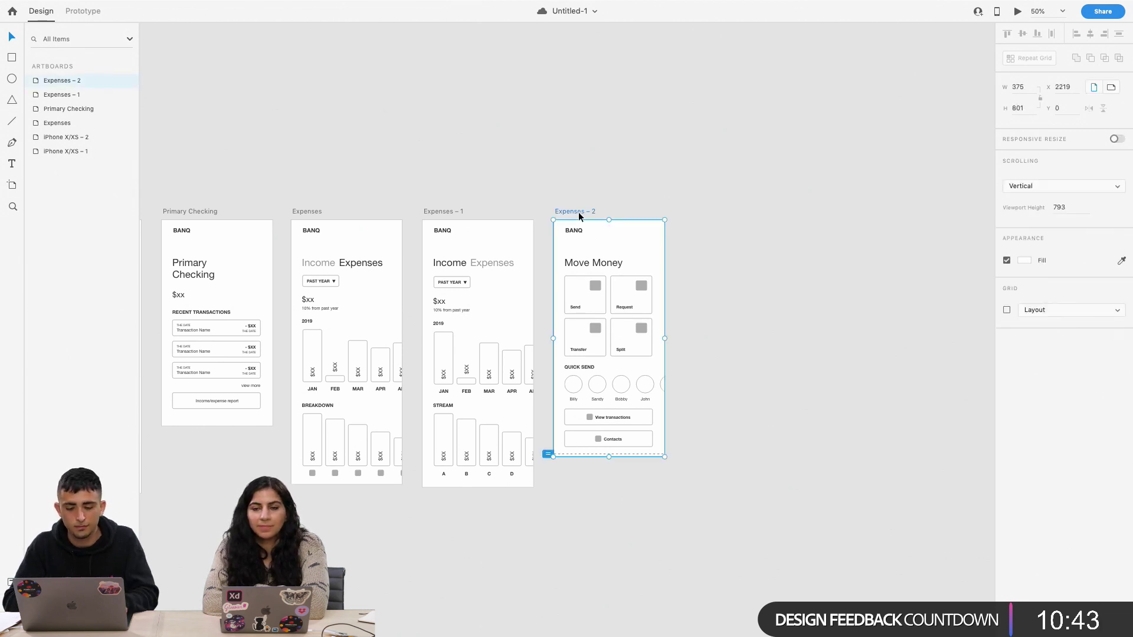
{"action": "double_click", "coordinate": [69, 86]}
{"action": "type", "text": "Move m"}
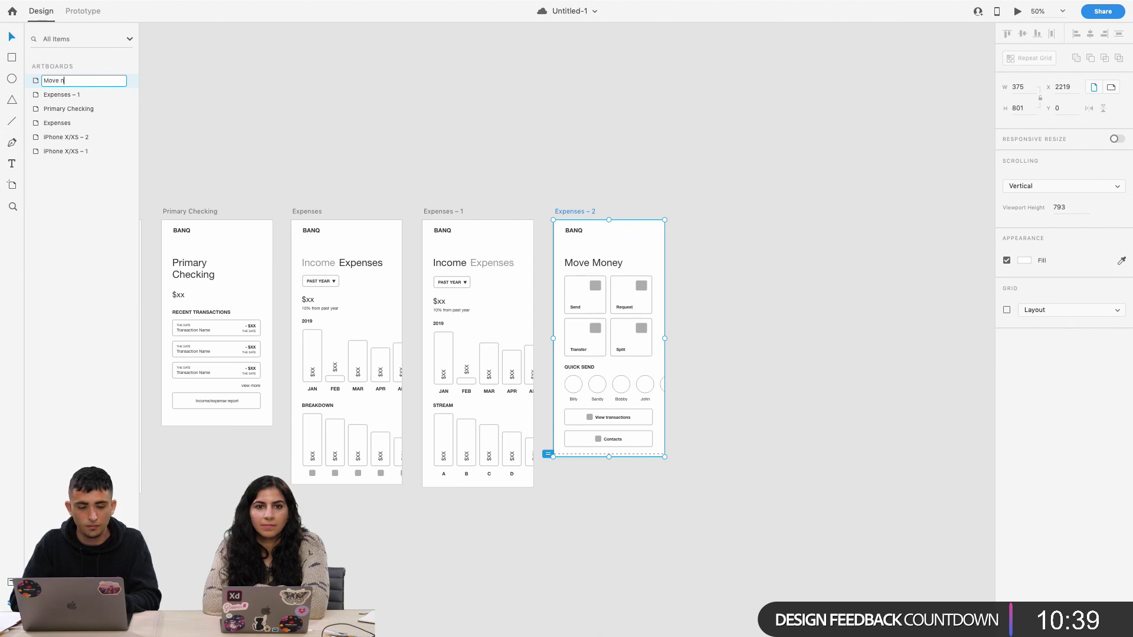
{"action": "left_click", "coordinate": [455, 214]}
{"action": "double_click", "coordinate": [69, 94]}
{"action": "key", "text": "BackSpace"}
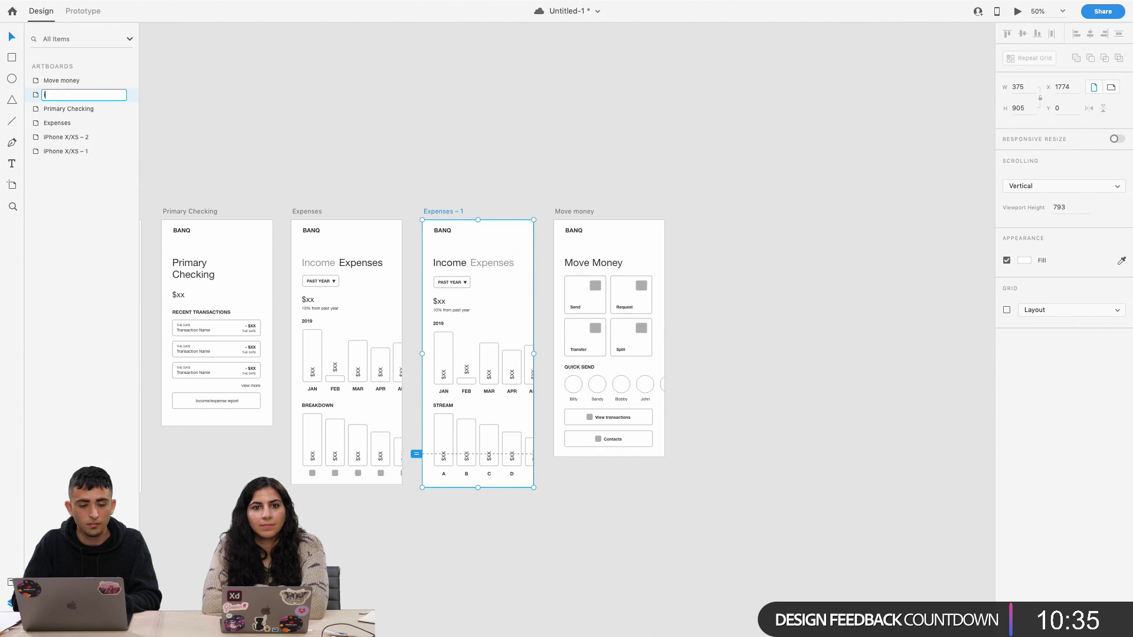
{"action": "left_click", "coordinate": [278, 181]}
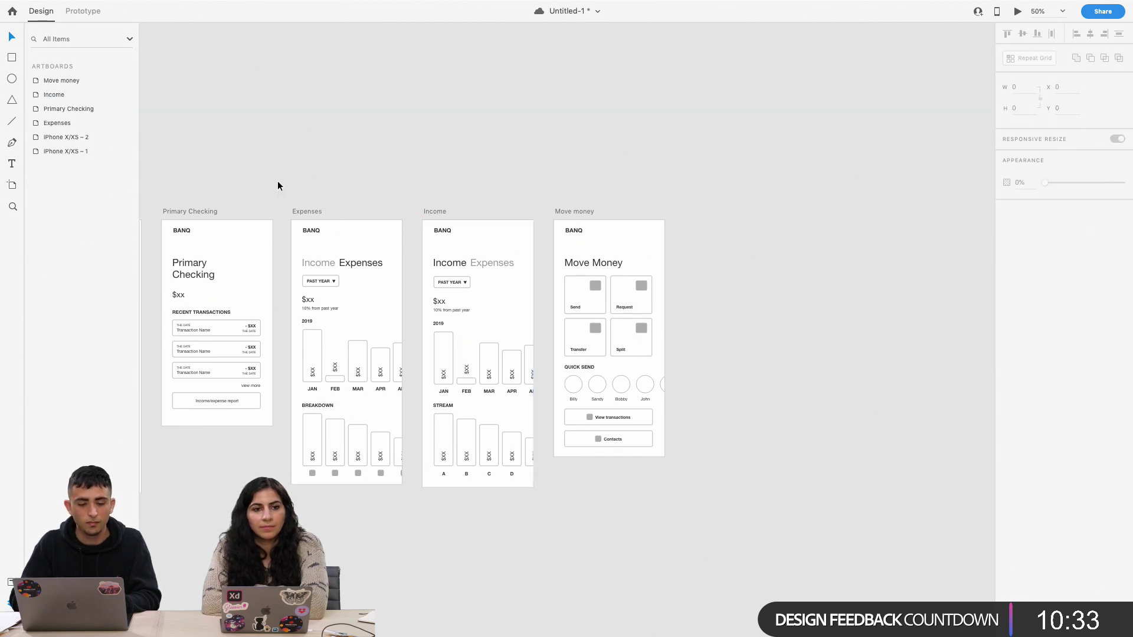
Rename the iPhone X/XS – 2 artboard as Dashboard and the iPhone X/XS – 1 artboard as Home
{"action": "scroll", "coordinate": [277, 181], "scroll_direction": "left", "scroll_amount": 10}
{"action": "left_click", "coordinate": [383, 215]}
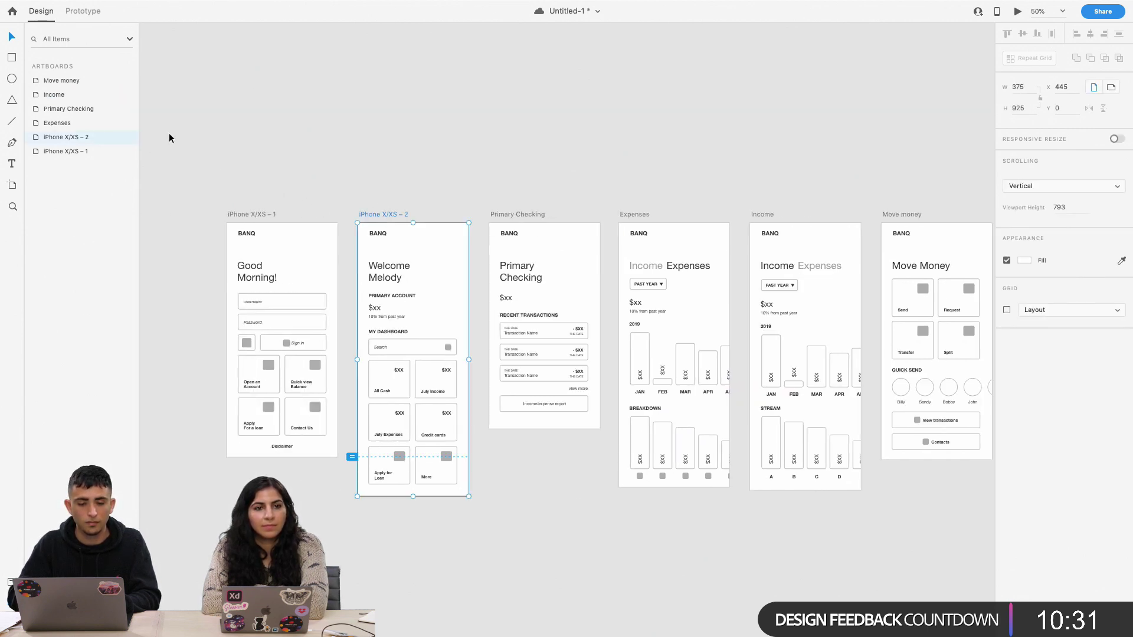
{"action": "double_click", "coordinate": [74, 139]}
{"action": "type", "text": "Dashboard"}
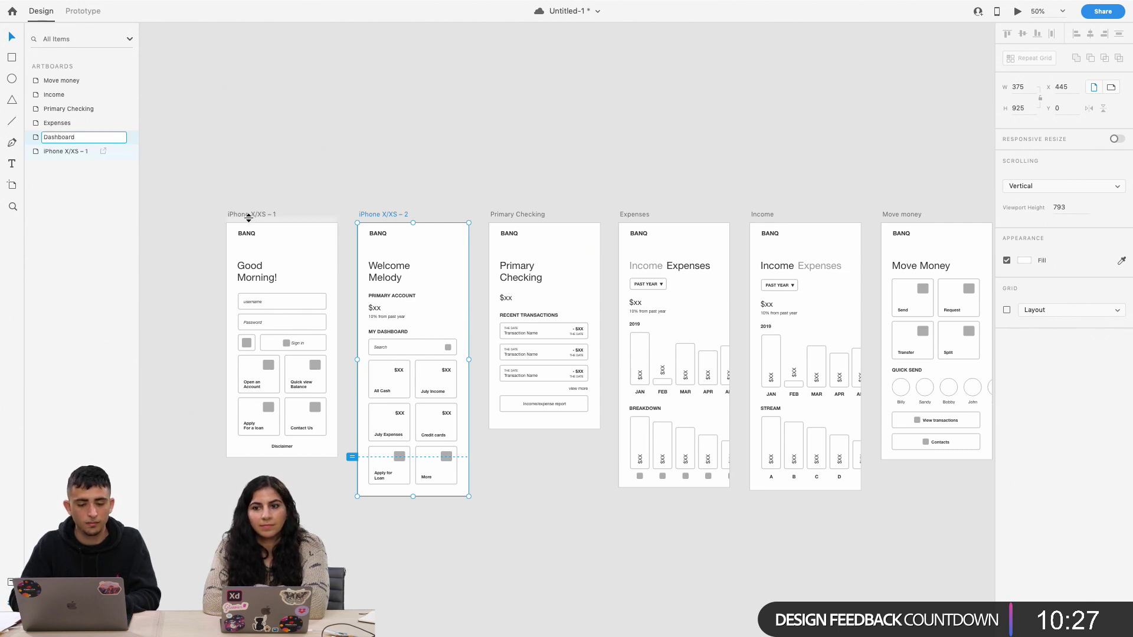
{"action": "left_click", "coordinate": [249, 216]}
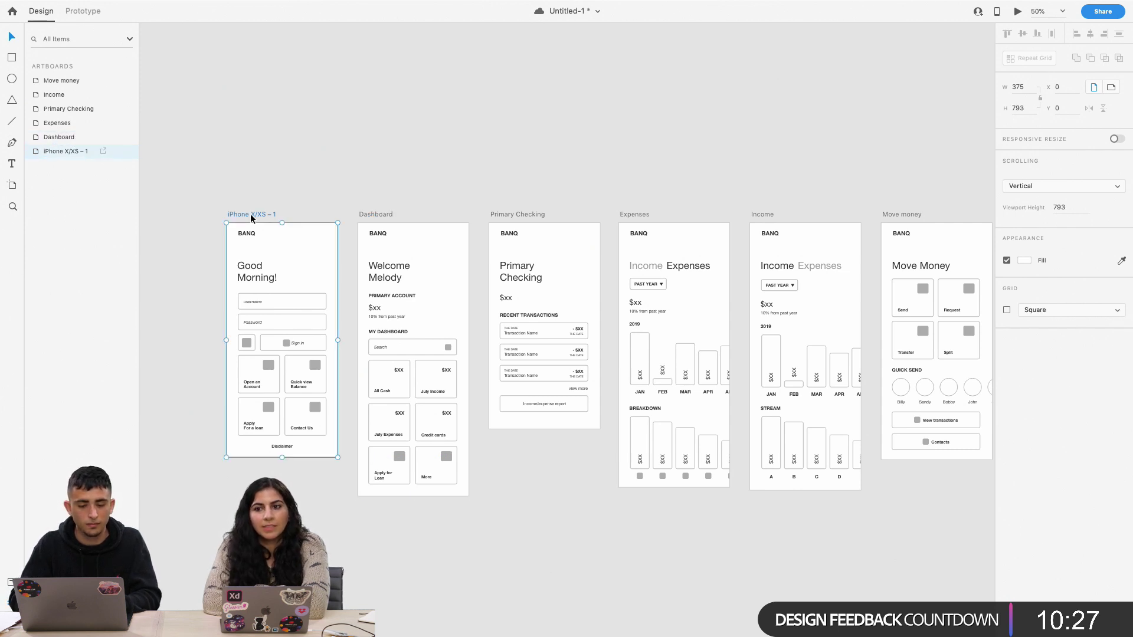
{"action": "double_click", "coordinate": [61, 151]}
{"action": "type", "text": "Ban"}
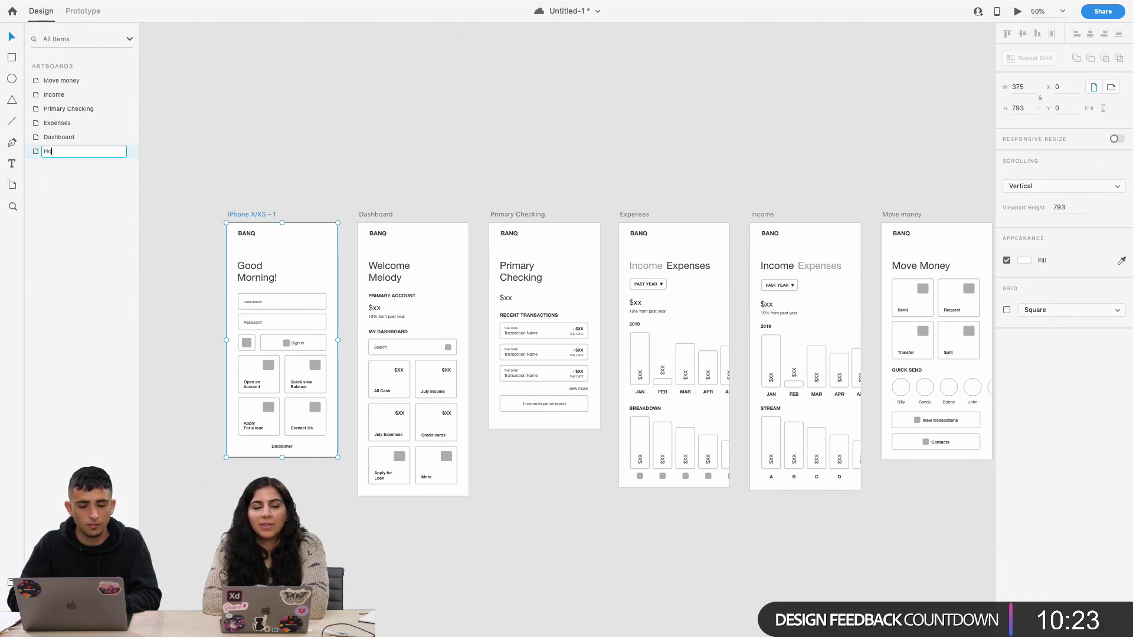
{"action": "left_click", "coordinate": [357, 187]}
{"action": "scroll", "coordinate": [357, 190], "scroll_direction": "right", "scroll_amount": 10}
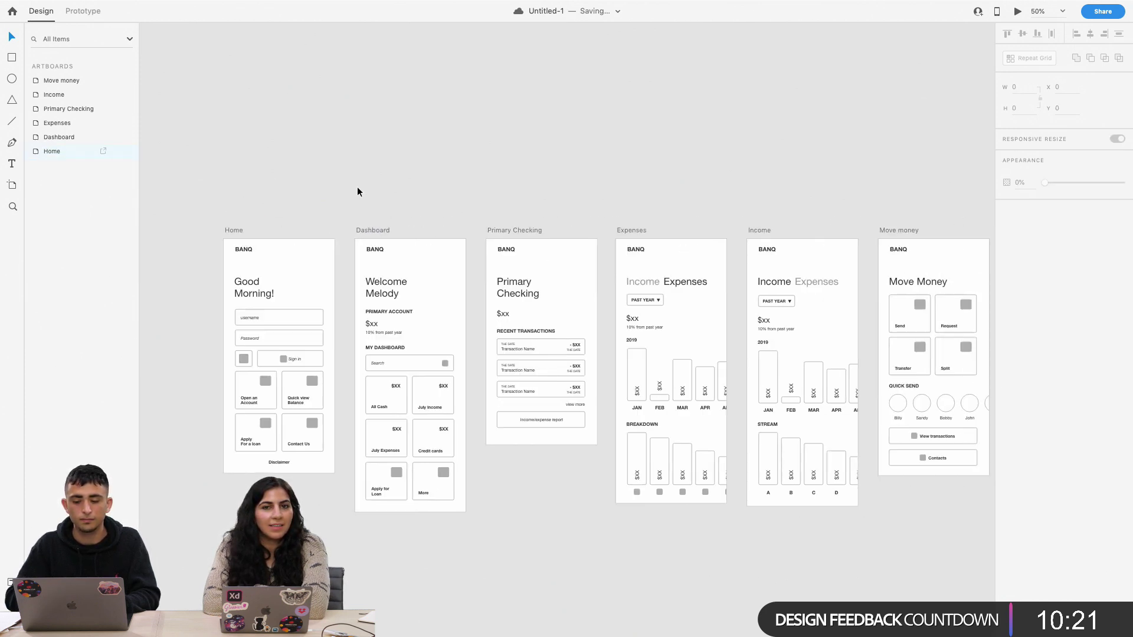
{"action": "scroll", "coordinate": [357, 191], "scroll_direction": "right", "scroll_amount": 3}
{"action": "scroll", "coordinate": [357, 190], "scroll_direction": "left", "scroll_amount": 15}
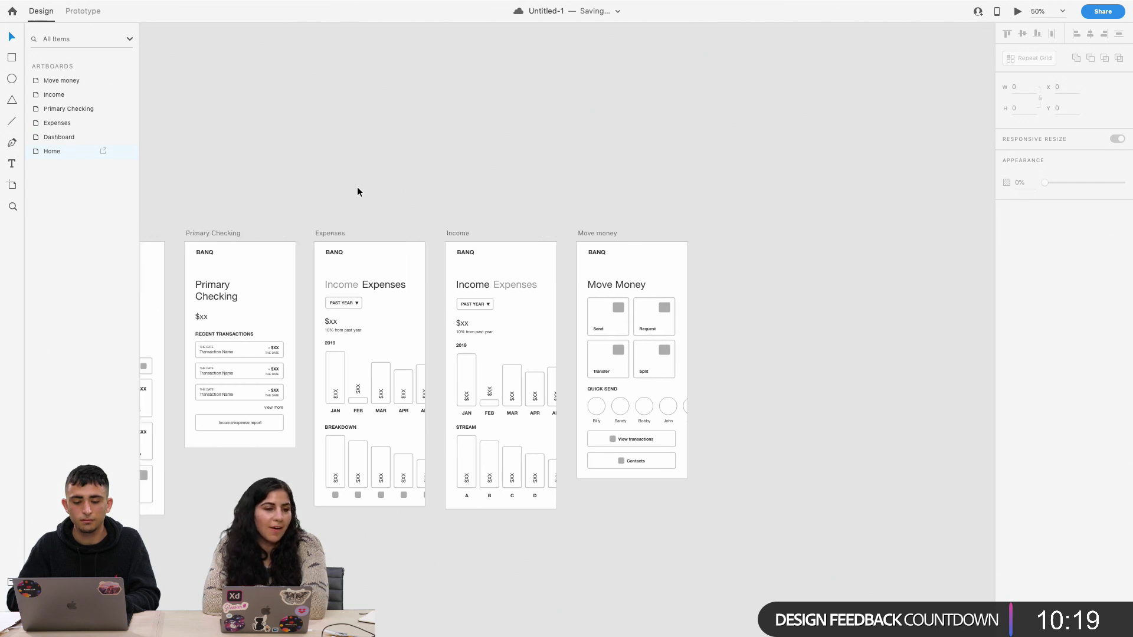
{"action": "scroll", "coordinate": [357, 191], "scroll_direction": "right", "scroll_amount": 8}
{"action": "scroll", "coordinate": [357, 191], "scroll_direction": "up", "scroll_amount": 2}
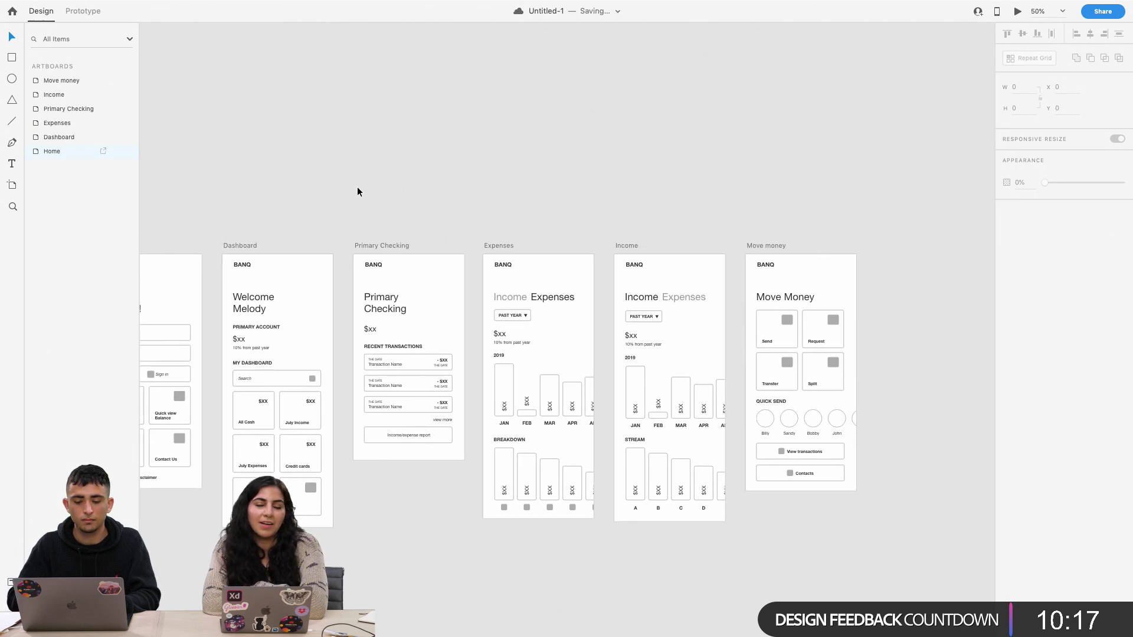
Duplicate the Move money artboard
{"action": "scroll", "coordinate": [357, 190], "scroll_direction": "right", "scroll_amount": 10}
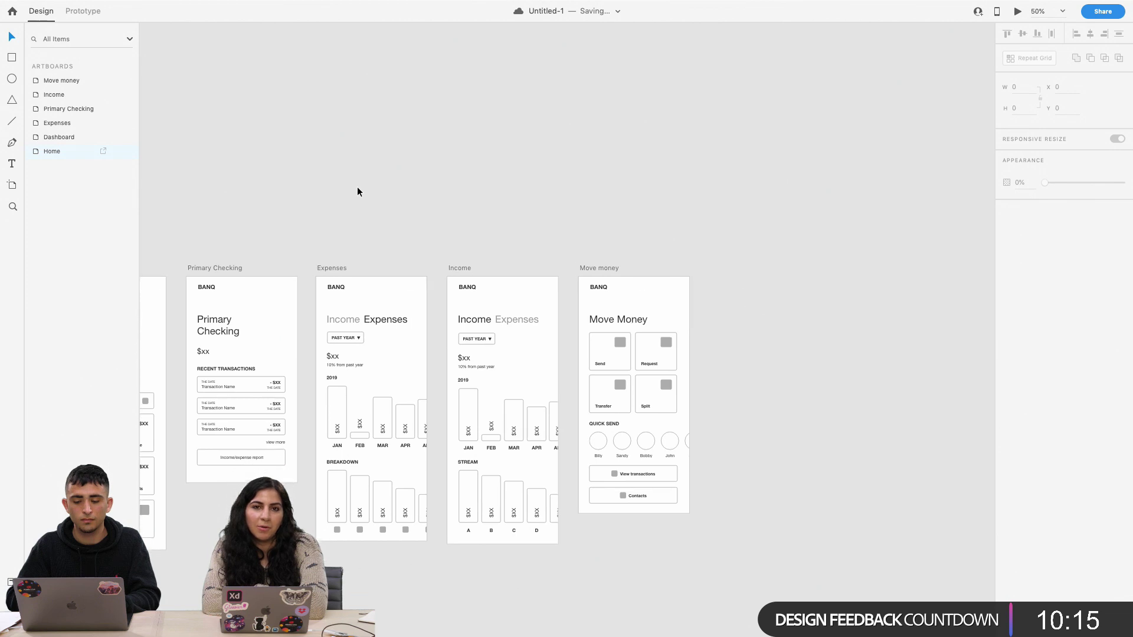
{"action": "scroll", "coordinate": [357, 191], "scroll_direction": "right", "scroll_amount": 12}
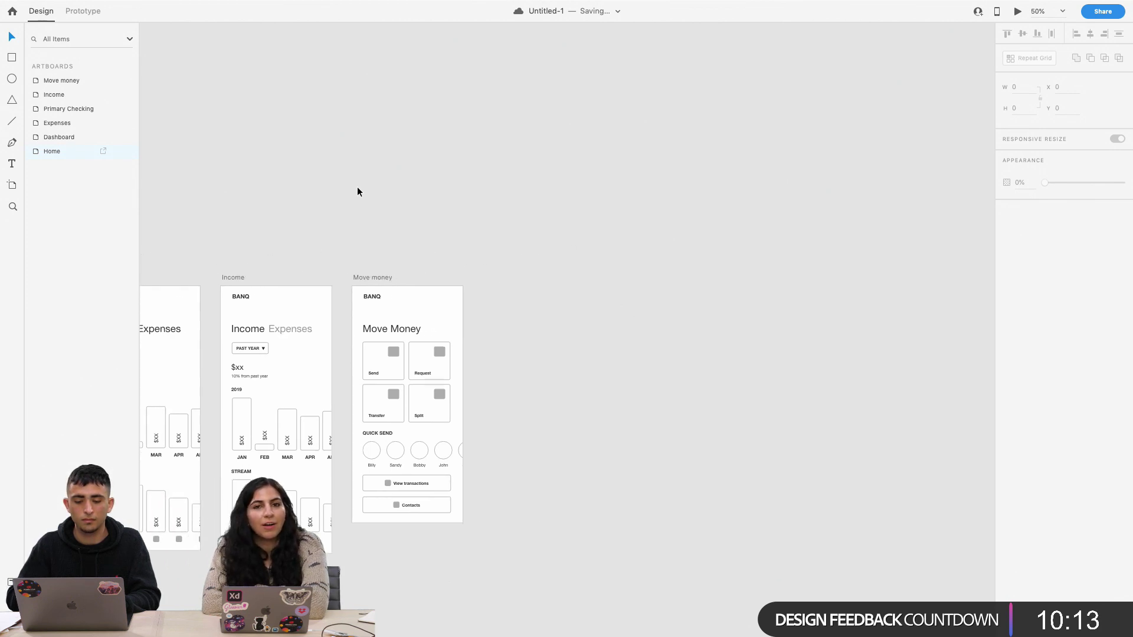
{"action": "scroll", "coordinate": [357, 190], "scroll_direction": "left", "scroll_amount": 20}
{"action": "scroll", "coordinate": [357, 191], "scroll_direction": "left", "scroll_amount": 10}
{"action": "scroll", "coordinate": [357, 190], "scroll_direction": "up", "scroll_amount": 1}
{"action": "scroll", "coordinate": [357, 191], "scroll_direction": "right", "scroll_amount": 20}
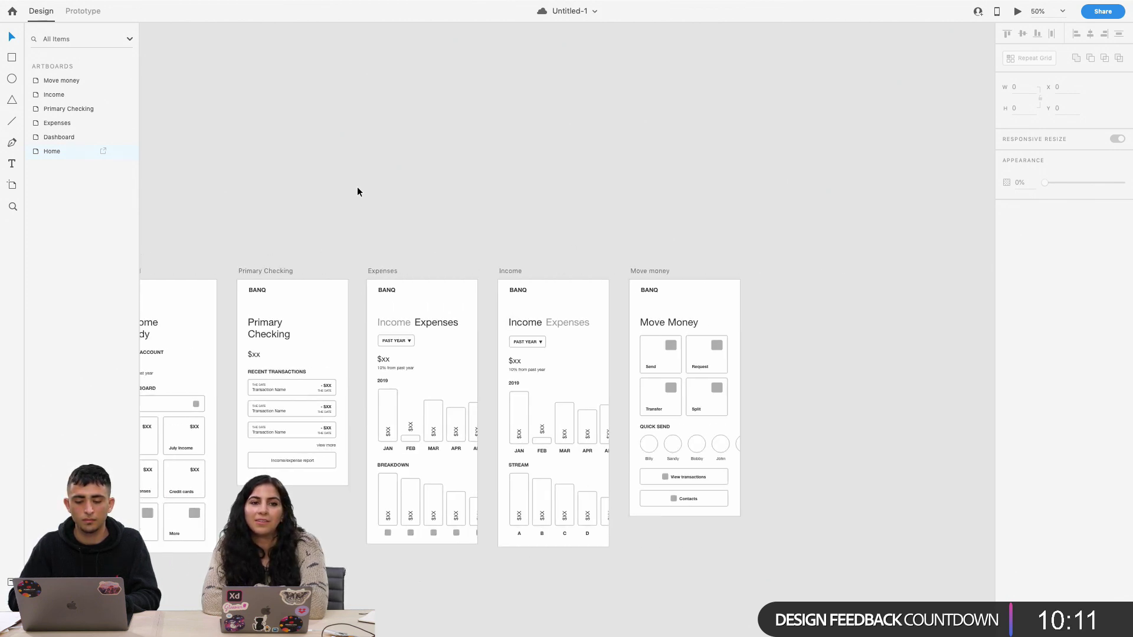
{"action": "left_click", "coordinate": [458, 285]}
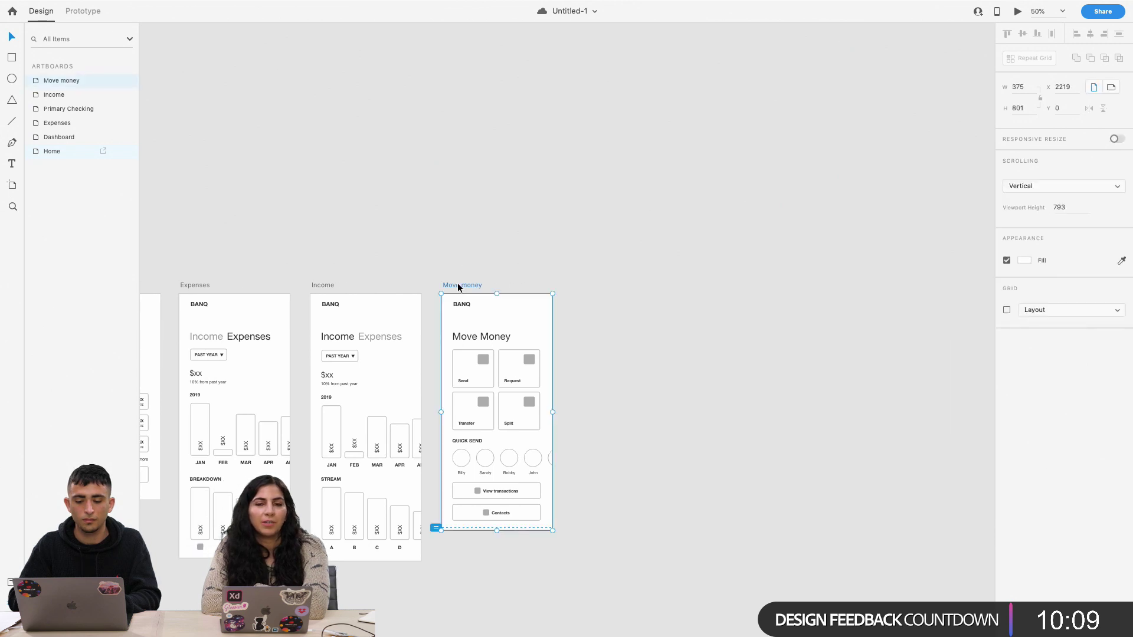
{"action": "key", "text": "ctrl+d"}
{"action": "left_click", "coordinate": [553, 254]}
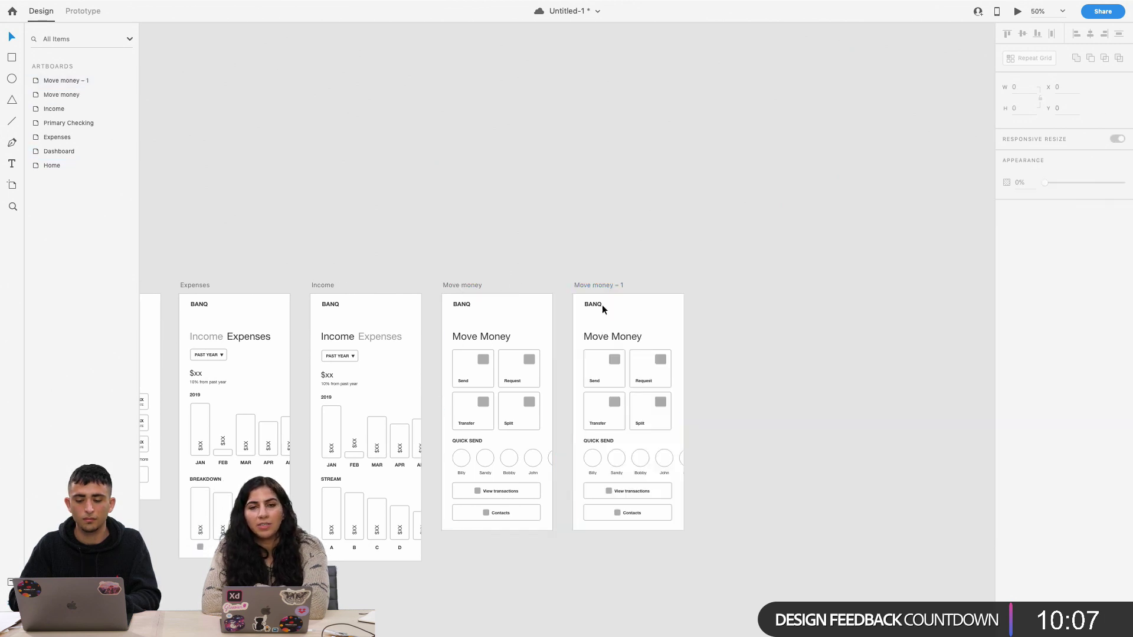
Change the duplicated artboard's title to My Cards and delete its group of four action tiles
{"action": "left_click", "coordinate": [620, 371]}
{"action": "left_click", "coordinate": [612, 337]}
{"action": "double_click", "coordinate": [612, 337]}
{"action": "type", "text": "My Ca"}
{"action": "left_click", "coordinate": [612, 360]}
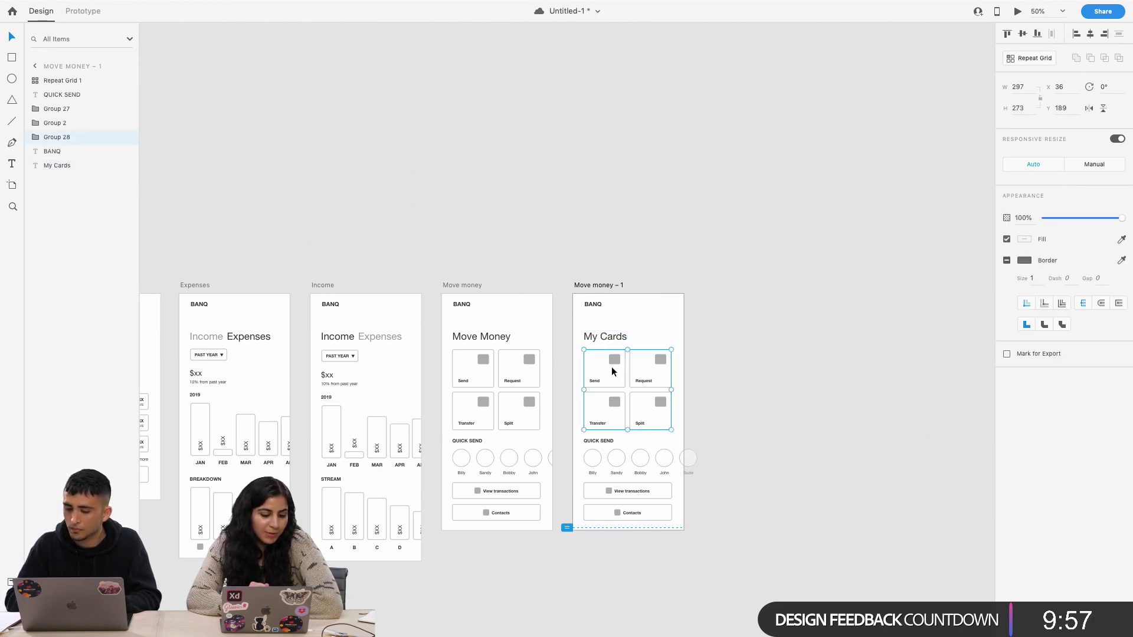
{"action": "key", "text": "Delete"}
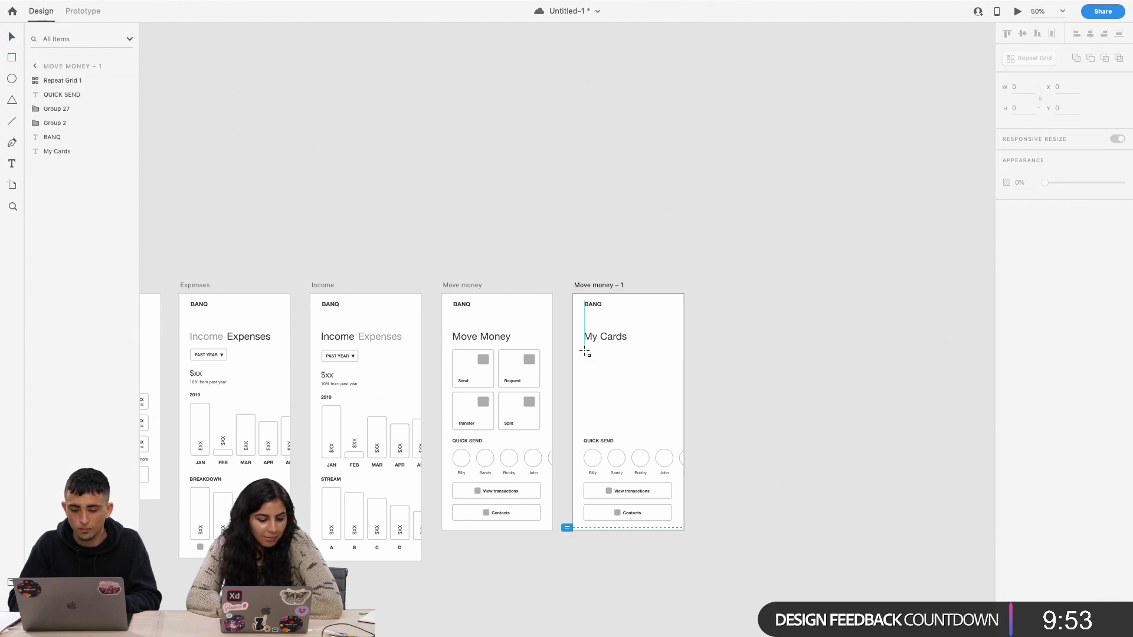
Draw a card rectangle below the My Cards title, show the column grid, and size the card to 299 by 199 across the columns
{"action": "left_click_drag", "start_coordinate": [585, 350], "coordinate": [669, 413]}
{"action": "key", "text": "super+shift+apostrophe"}
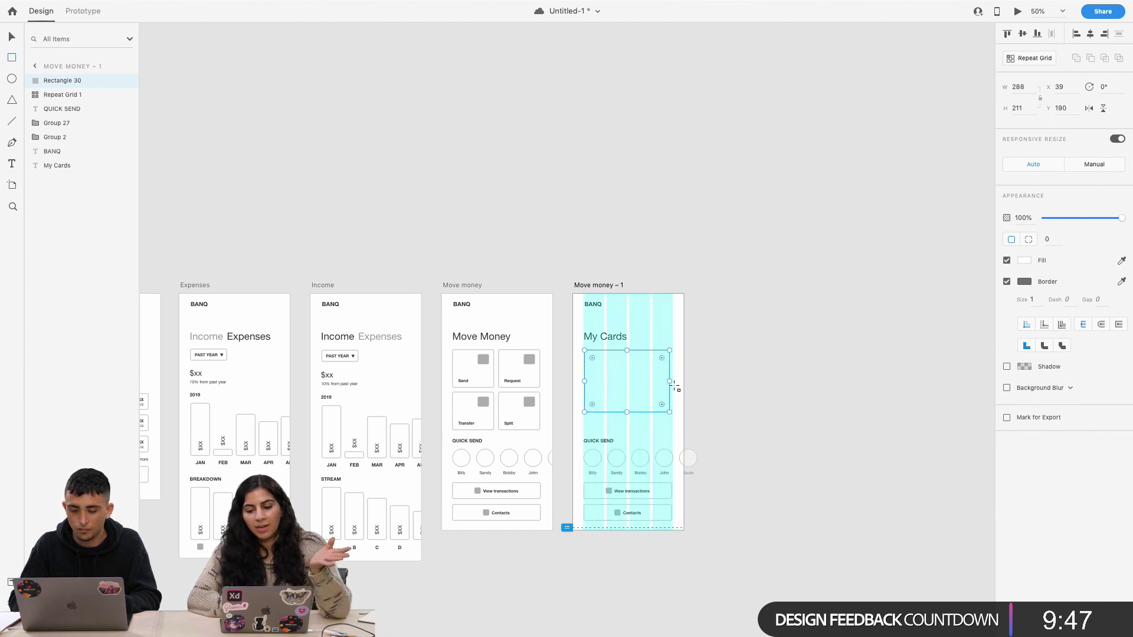
{"action": "left_click_drag", "start_coordinate": [671, 381], "coordinate": [672, 381]}
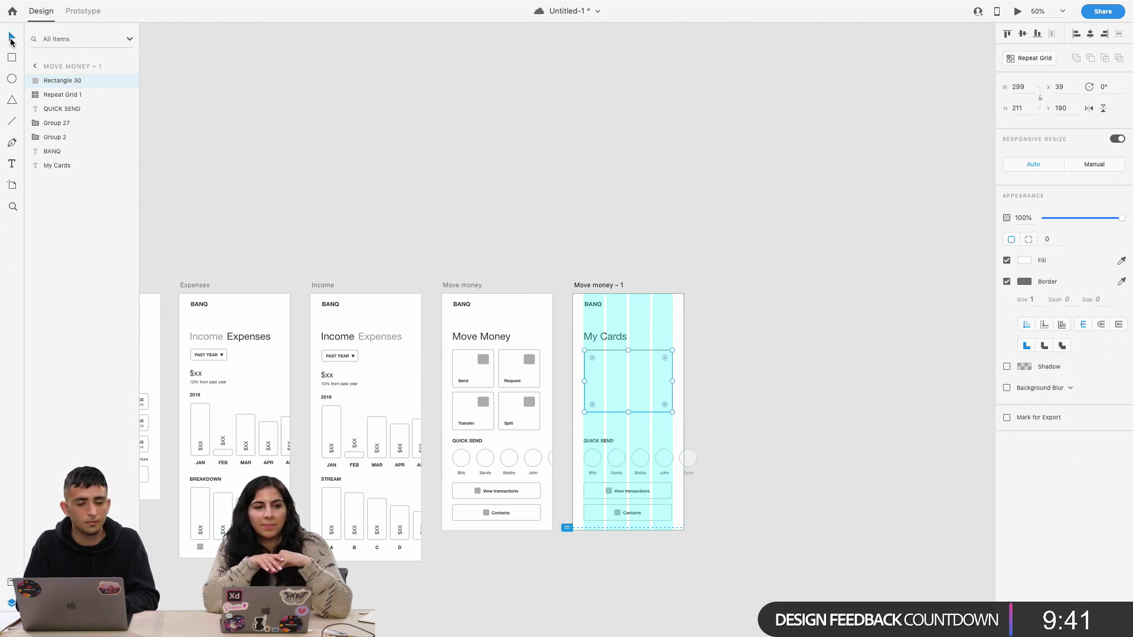
{"action": "left_click_drag", "start_coordinate": [628, 411], "coordinate": [628, 408]}
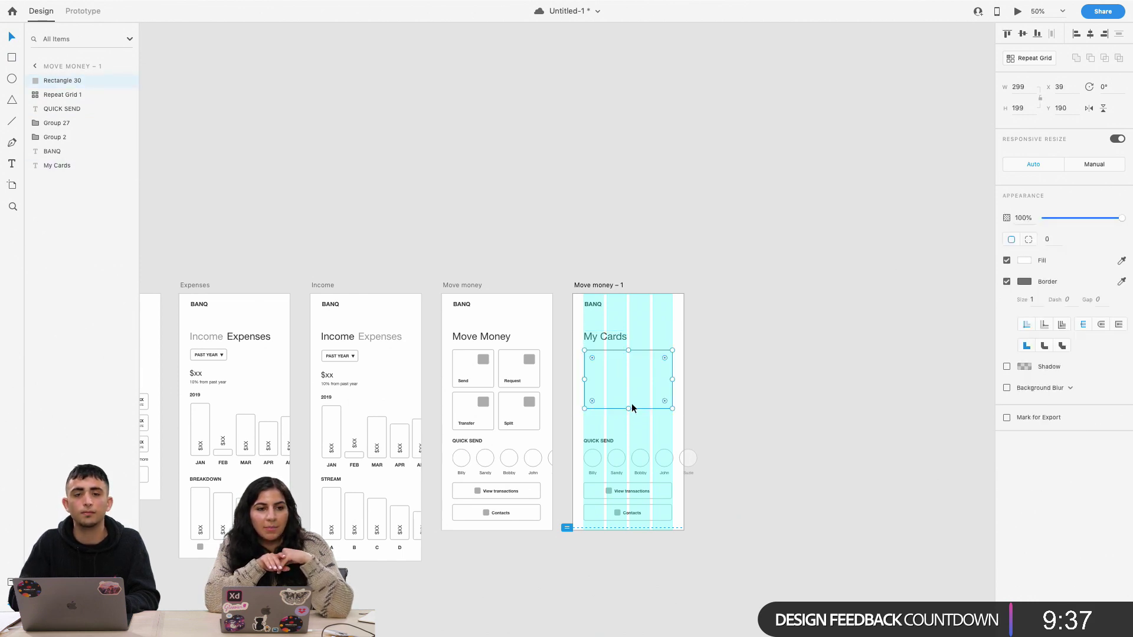
{"action": "left_click", "coordinate": [644, 267]}
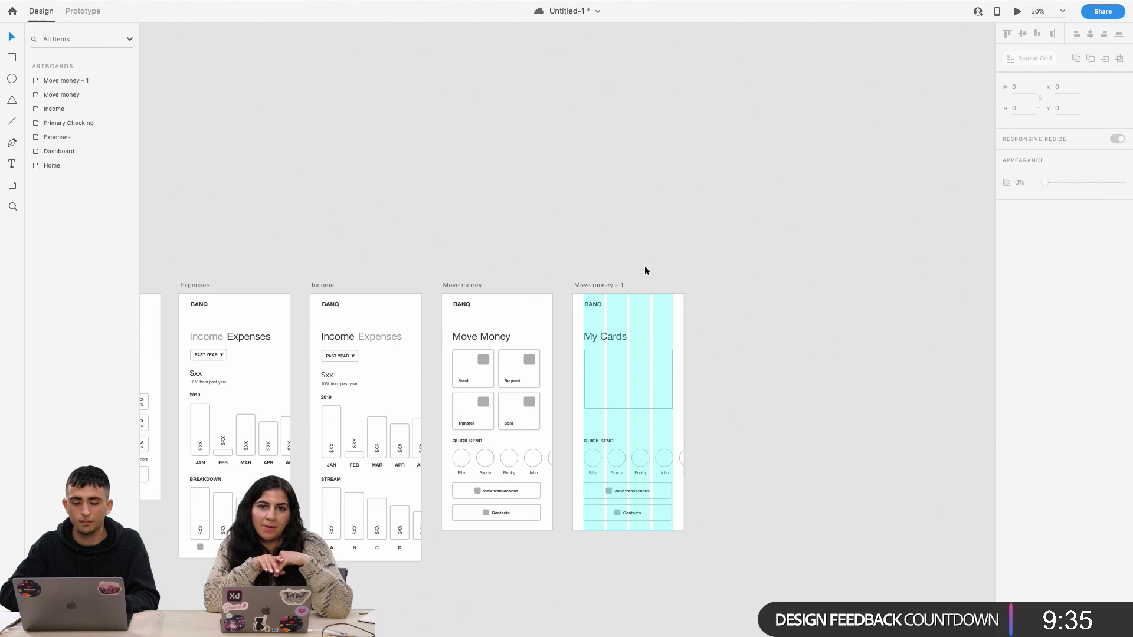
Repeat the card rectangle horizontally so neighbouring cards peek in at both edges of the My Cards artboard
{"action": "left_click", "coordinate": [633, 354]}
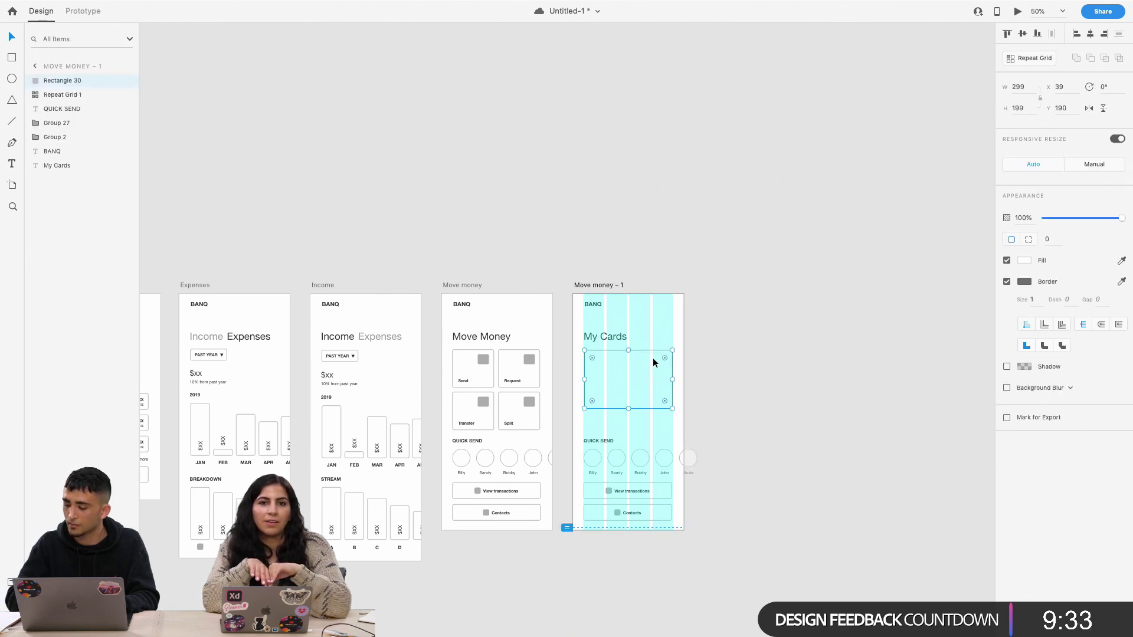
{"action": "key", "text": "super+d"}
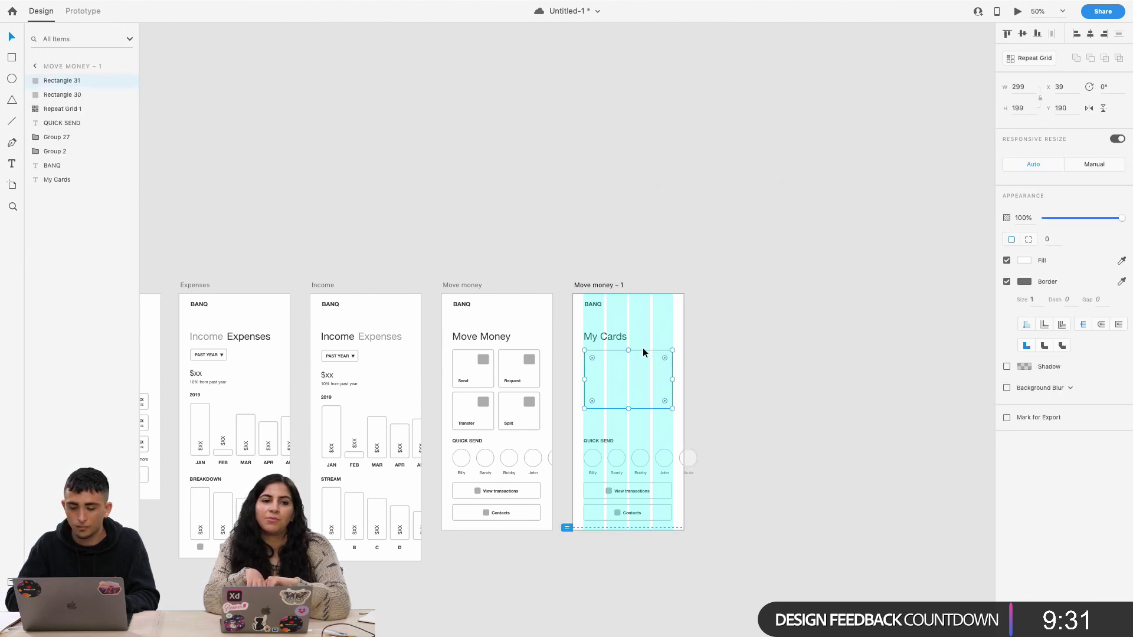
{"action": "left_click_drag", "start_coordinate": [644, 353], "coordinate": [730, 349]}
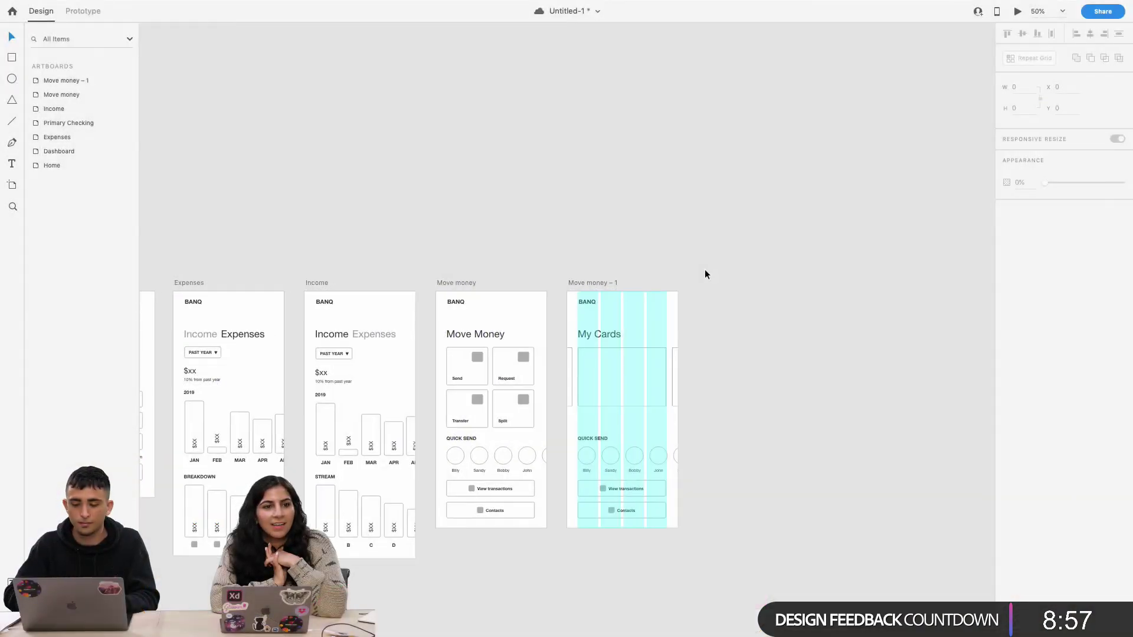
{"action": "scroll", "coordinate": [705, 269], "scroll_direction": "down", "scroll_amount": 2}
{"action": "left_click", "coordinate": [489, 304]}
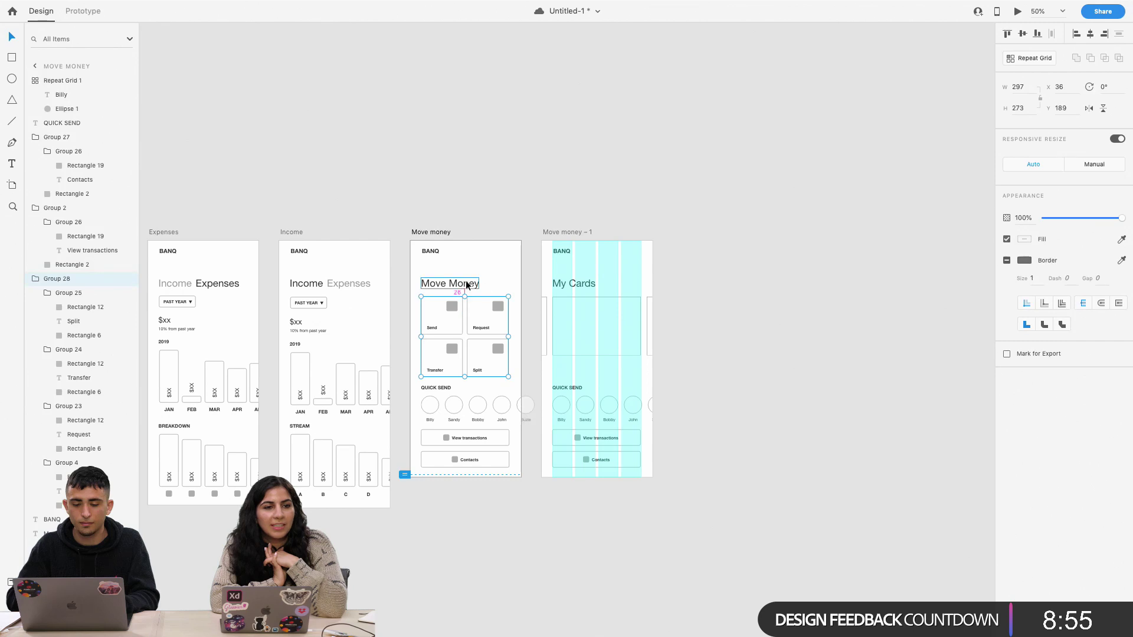
{"action": "left_click_drag", "start_coordinate": [539, 303], "coordinate": [571, 308]}
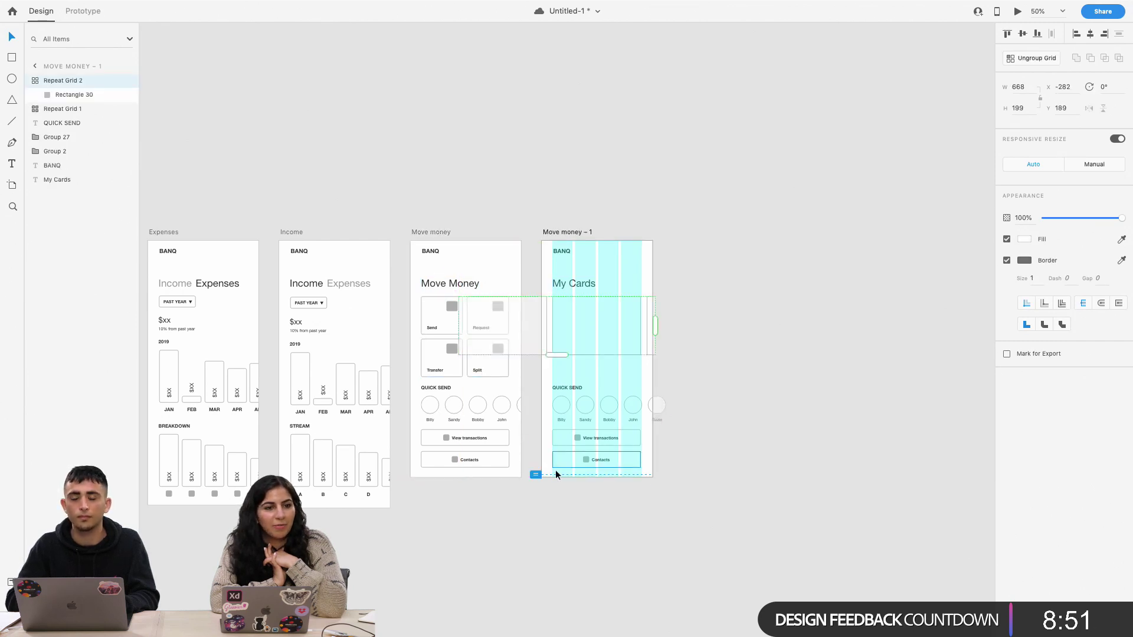
Delete the row of contact circles and move the QUICK SEND heading up to Y 414, just below the card
{"action": "left_click", "coordinate": [608, 405]}
{"action": "key", "text": "Delete"}
{"action": "left_click", "coordinate": [566, 390]}
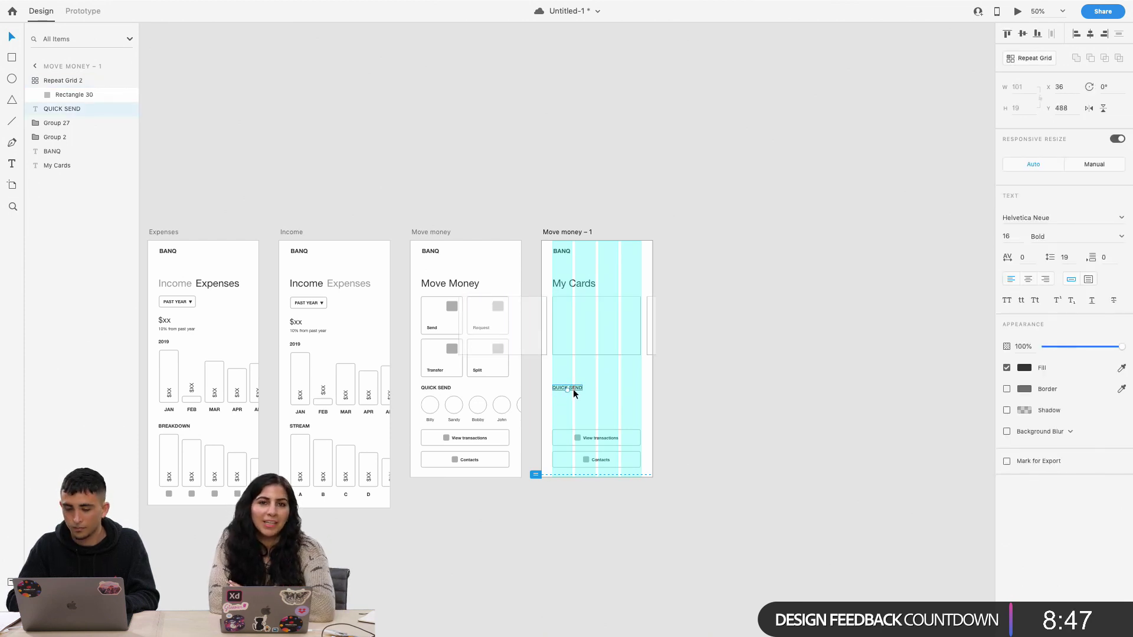
{"action": "left_click_drag", "start_coordinate": [573, 382], "coordinate": [573, 363]}
Change the QUICK SEND heading below the card to RECENT TRANSACTIONS
{"action": "type", "text": "RECENT"}
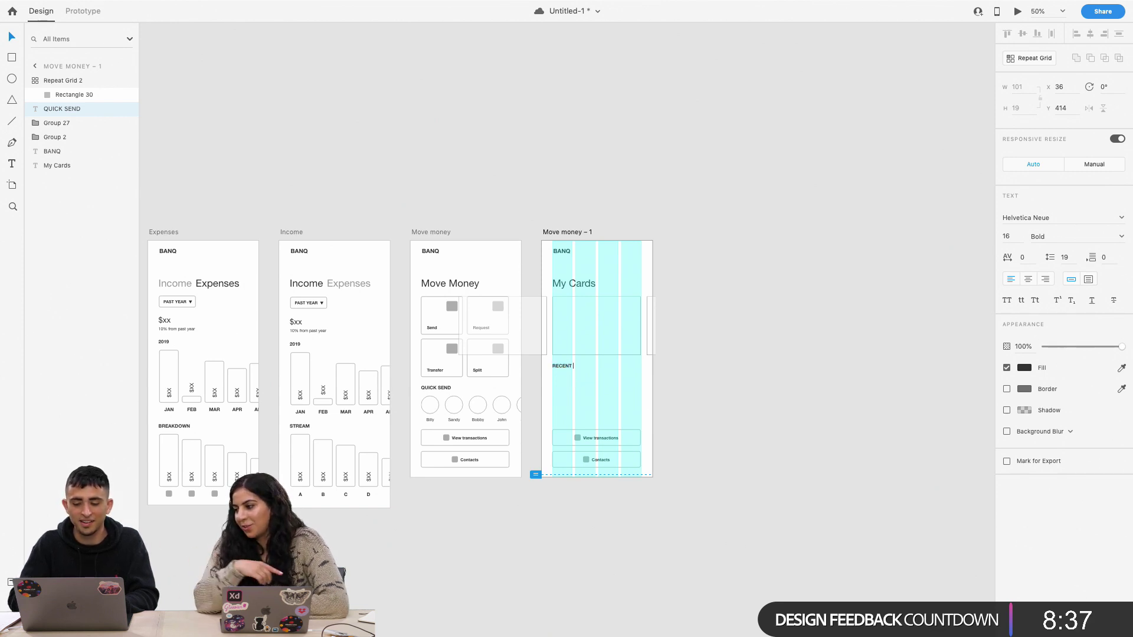
{"action": "type", "text": "THING"}
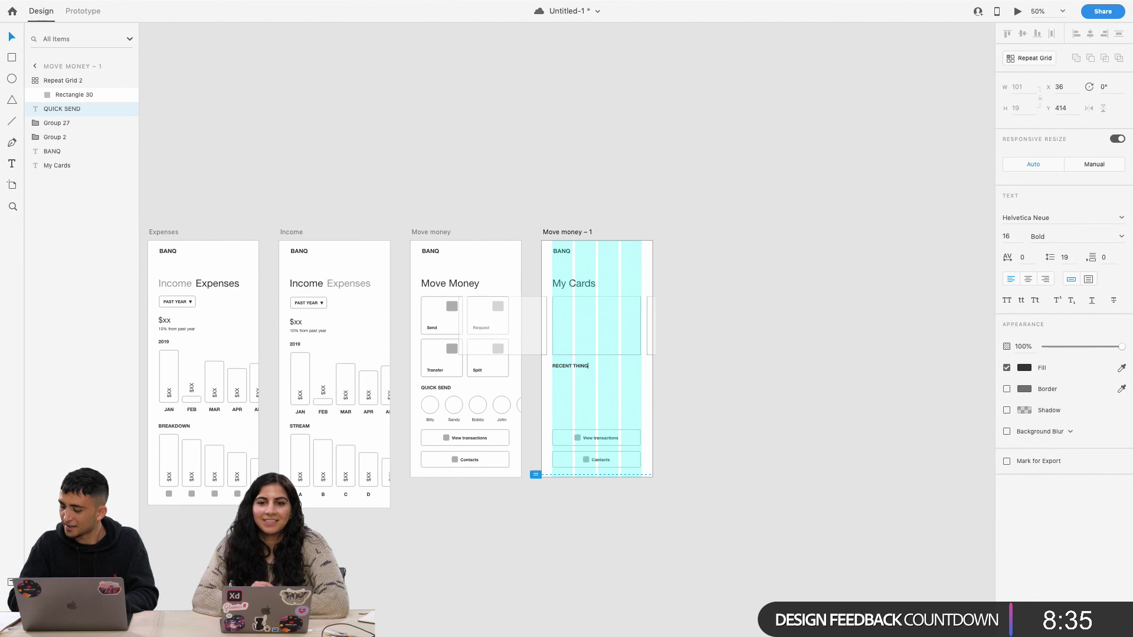
{"action": "key", "text": "BackSpace"}
{"action": "type", "text": "RANSACTION"}
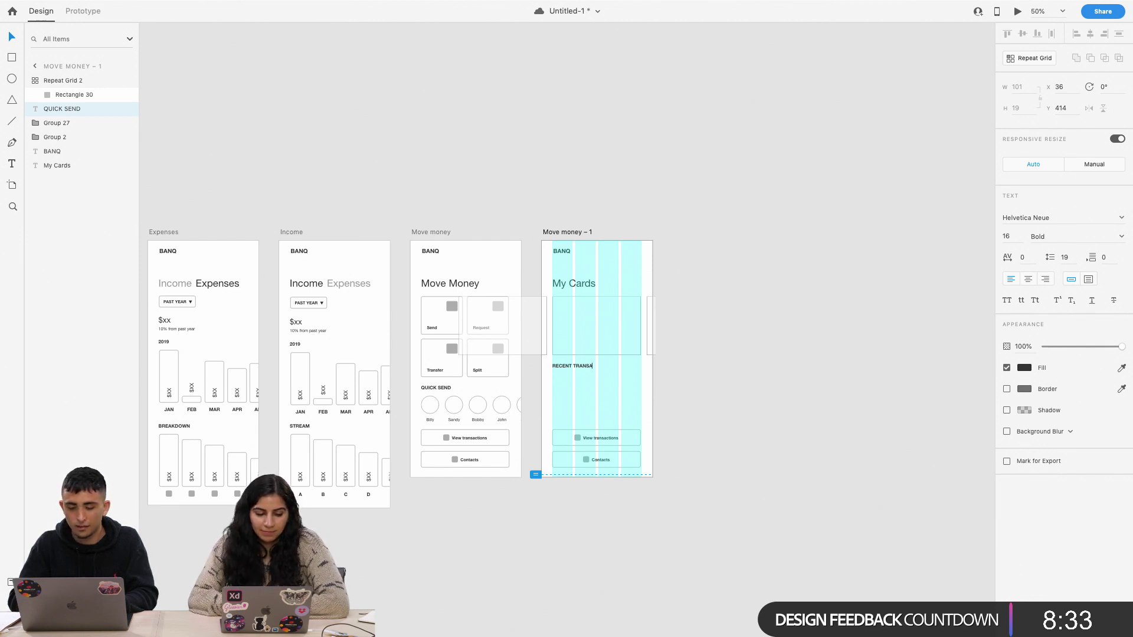
{"action": "key", "text": "Escape"}
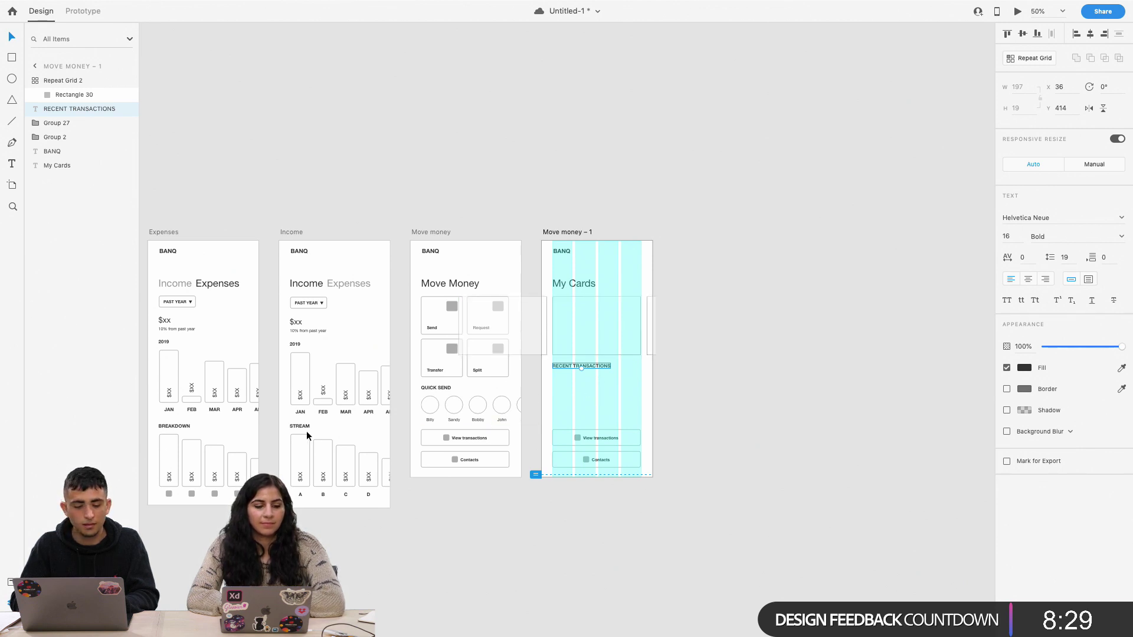
{"action": "scroll", "coordinate": [306, 431], "scroll_direction": "left", "scroll_amount": 8}
{"action": "double_click", "coordinate": [351, 351]}
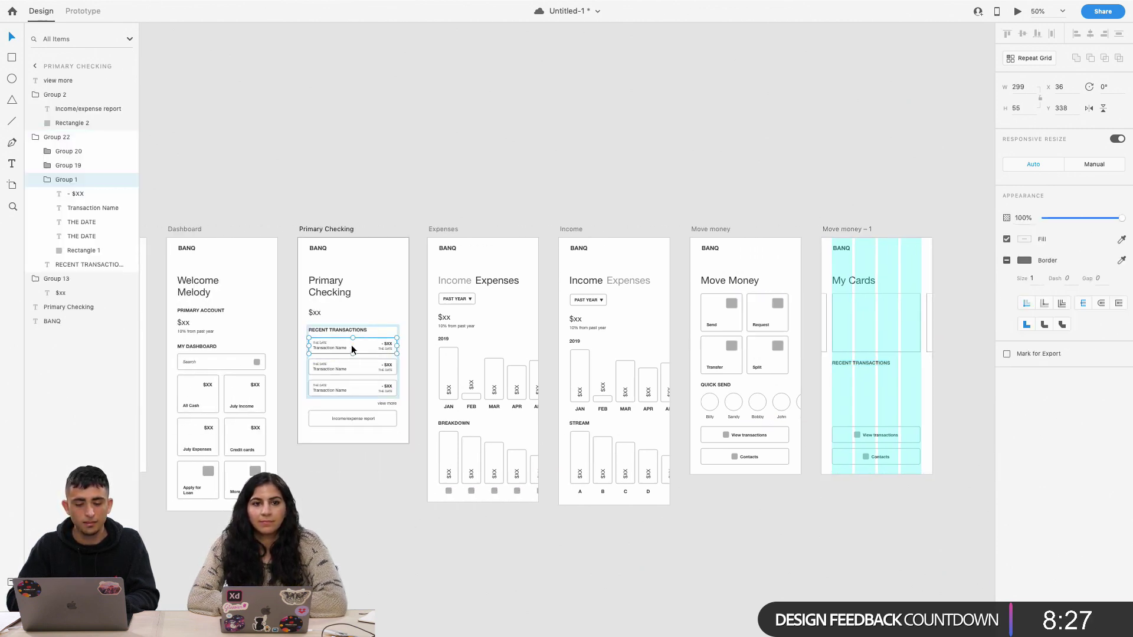
{"action": "left_click", "coordinate": [346, 331]}
{"action": "left_click", "coordinate": [346, 347], "text": "shift"}
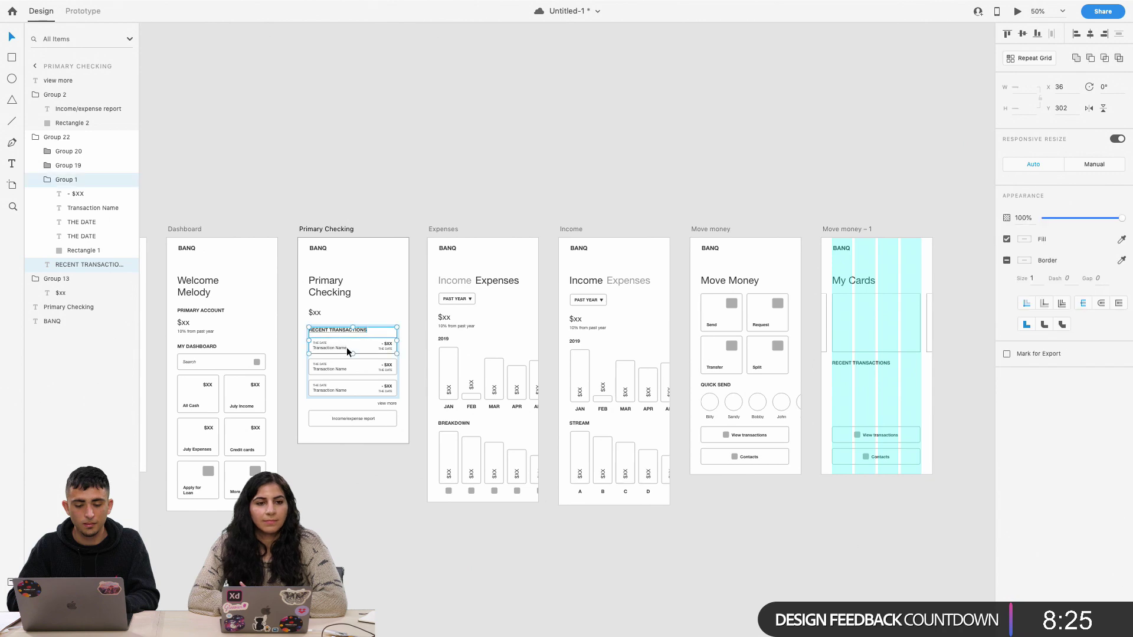
{"action": "left_click", "coordinate": [348, 371], "text": "shift"}
{"action": "left_click", "coordinate": [348, 389], "text": "shift"}
{"action": "scroll", "coordinate": [559, 374], "scroll_direction": "right", "scroll_amount": 4}
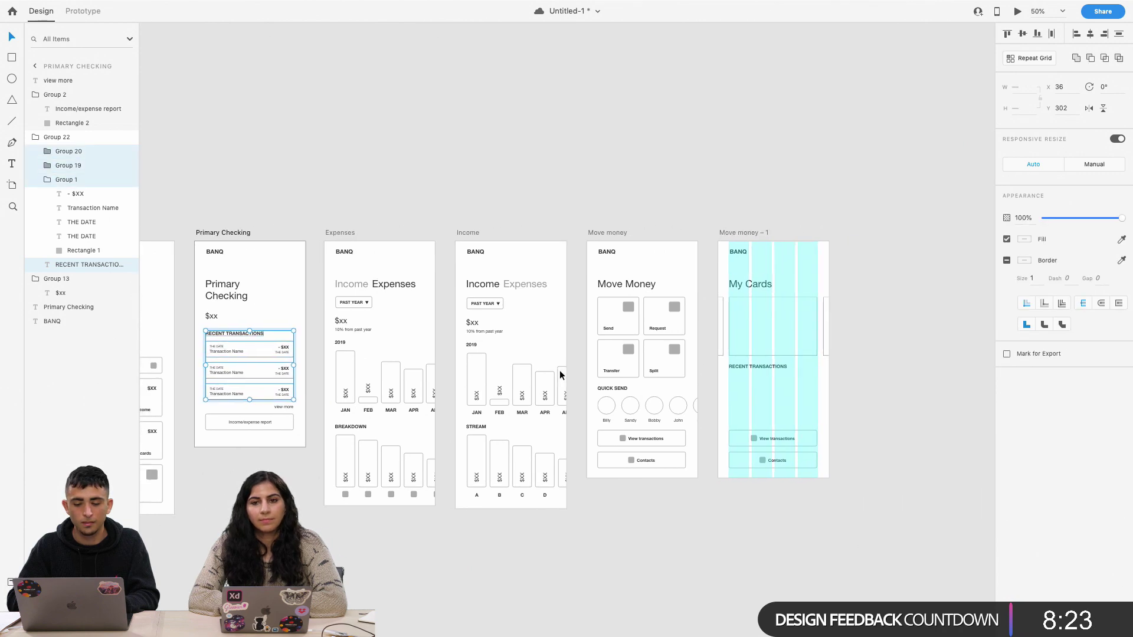
Move the upper date and transaction name in Primary Checking's first transaction row right to X 113
{"action": "scroll", "coordinate": [559, 373], "scroll_direction": "up", "scroll_amount": 3}
{"action": "scroll", "coordinate": [560, 370], "scroll_direction": "up", "scroll_amount": 10}
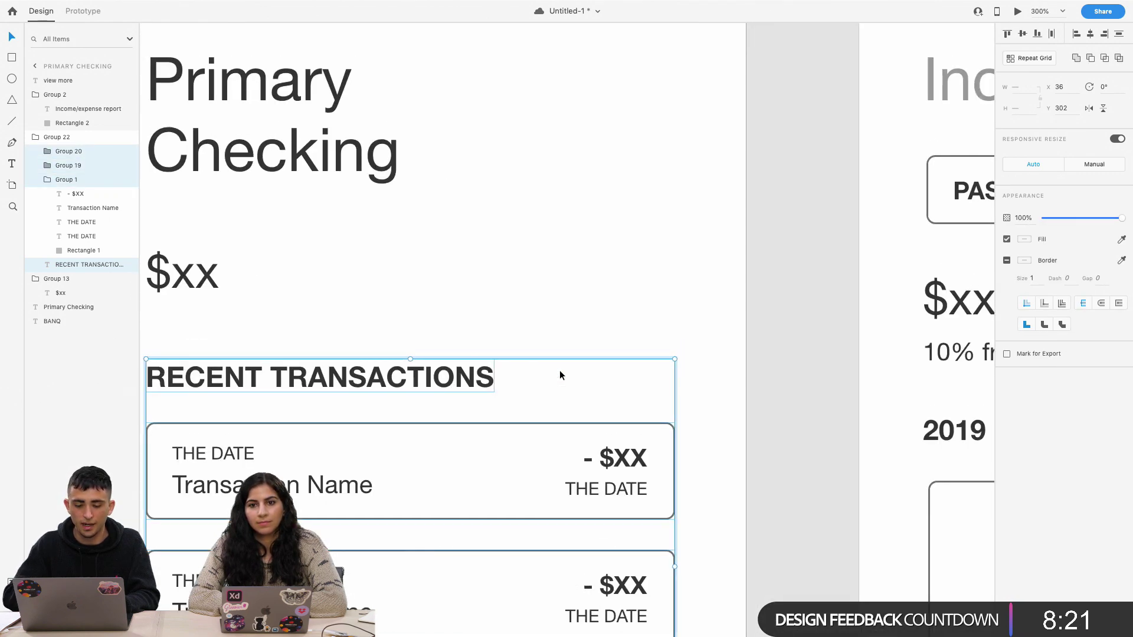
{"action": "double_click", "coordinate": [476, 322]}
{"action": "key", "text": "Escape"}
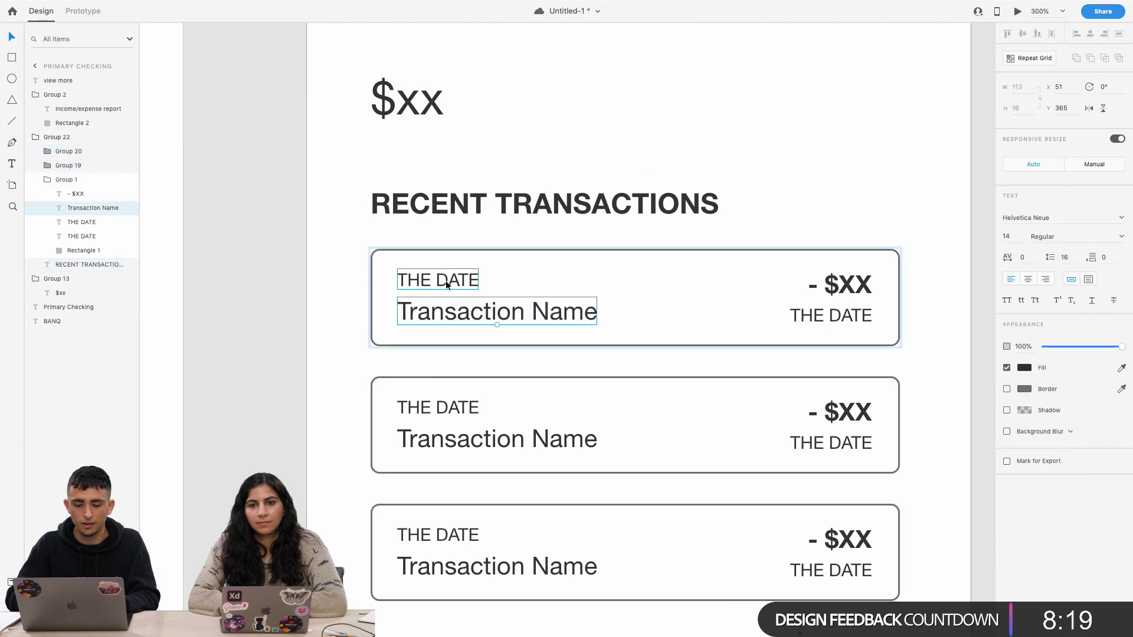
{"action": "left_click", "coordinate": [433, 281], "text": "shift"}
{"action": "left_click_drag", "start_coordinate": [430, 284], "coordinate": [545, 282]}
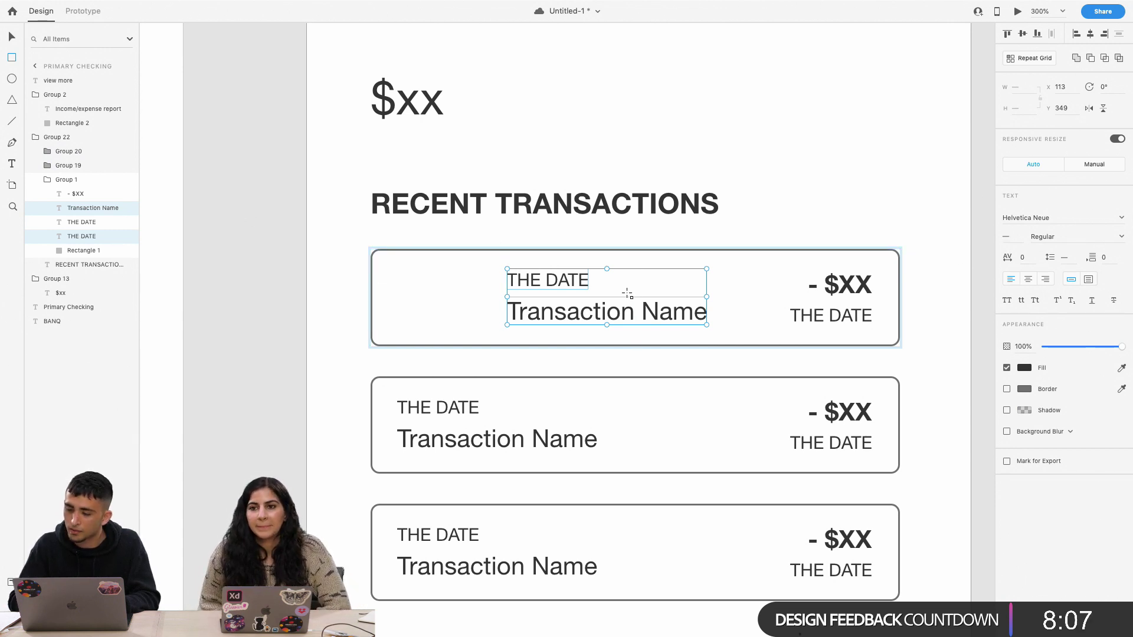
Draw a 35 by 35 square with corner radius 5 at the start of the first transaction row and bring the labels closer to it
{"action": "left_click_drag", "start_coordinate": [389, 329], "coordinate": [463, 268]}
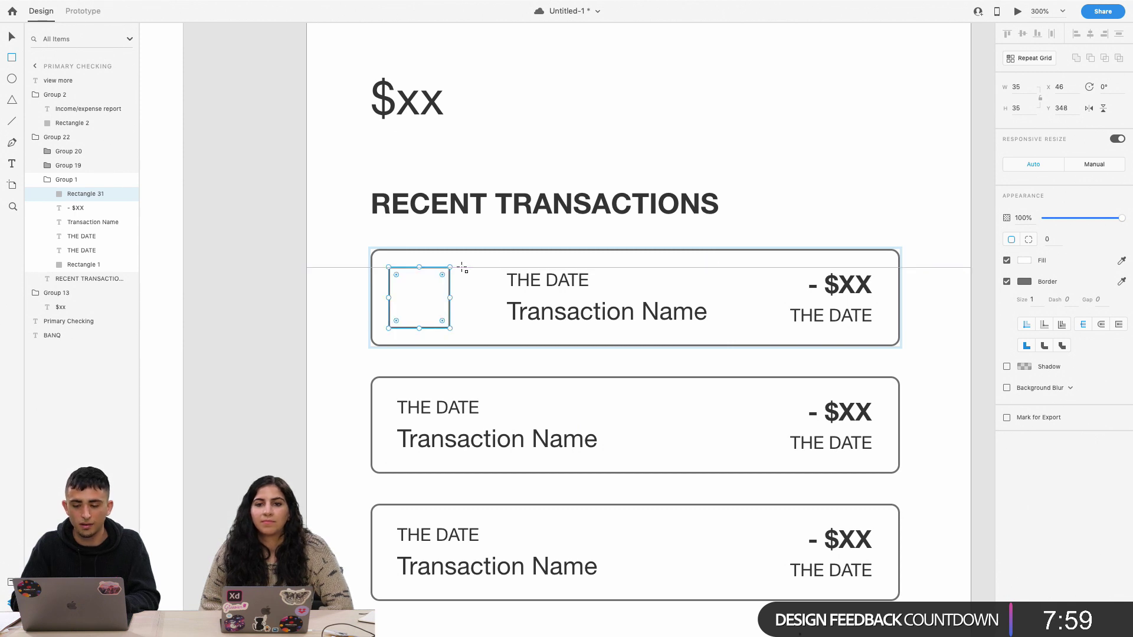
{"action": "key", "text": "Return"}
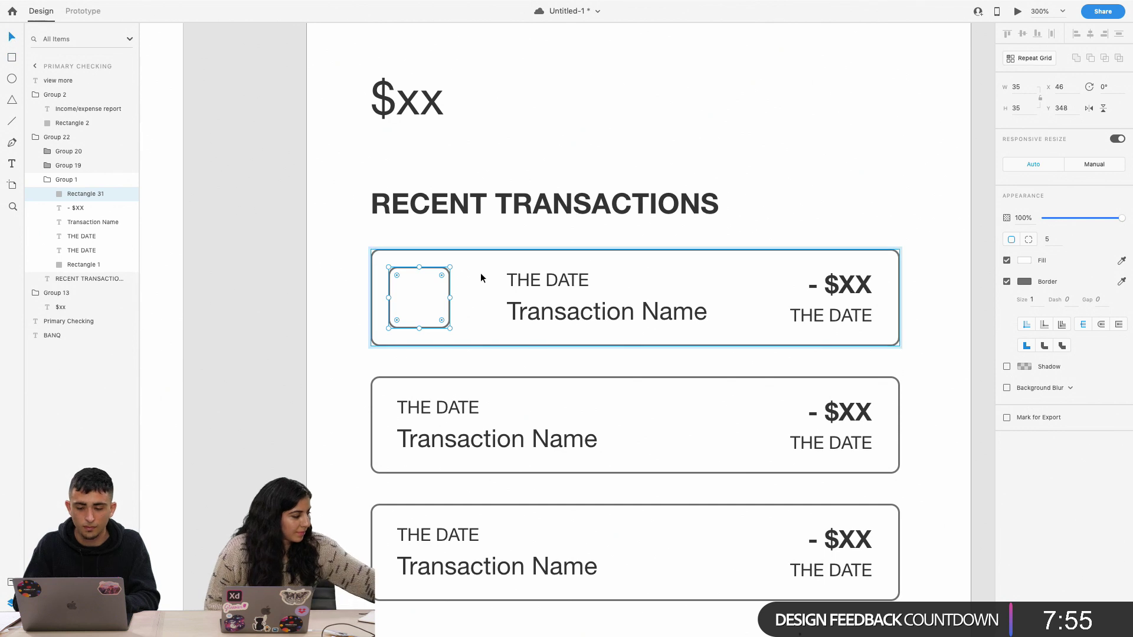
{"action": "left_click", "coordinate": [543, 298]}
{"action": "left_click", "coordinate": [556, 281], "text": "shift"}
{"action": "left_click_drag", "start_coordinate": [557, 281], "coordinate": [521, 282]}
Fill the square in the first transaction row with the grey sampled from the Dashboard's search icon placeholder
{"action": "left_click", "coordinate": [447, 321]}
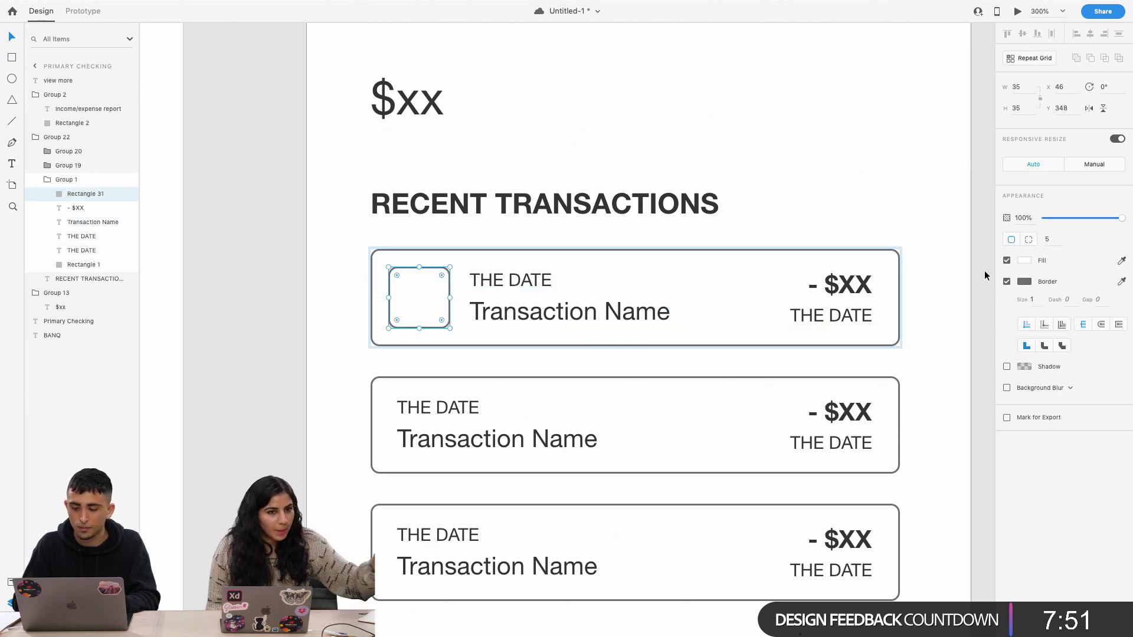
{"action": "key", "text": "super+1"}
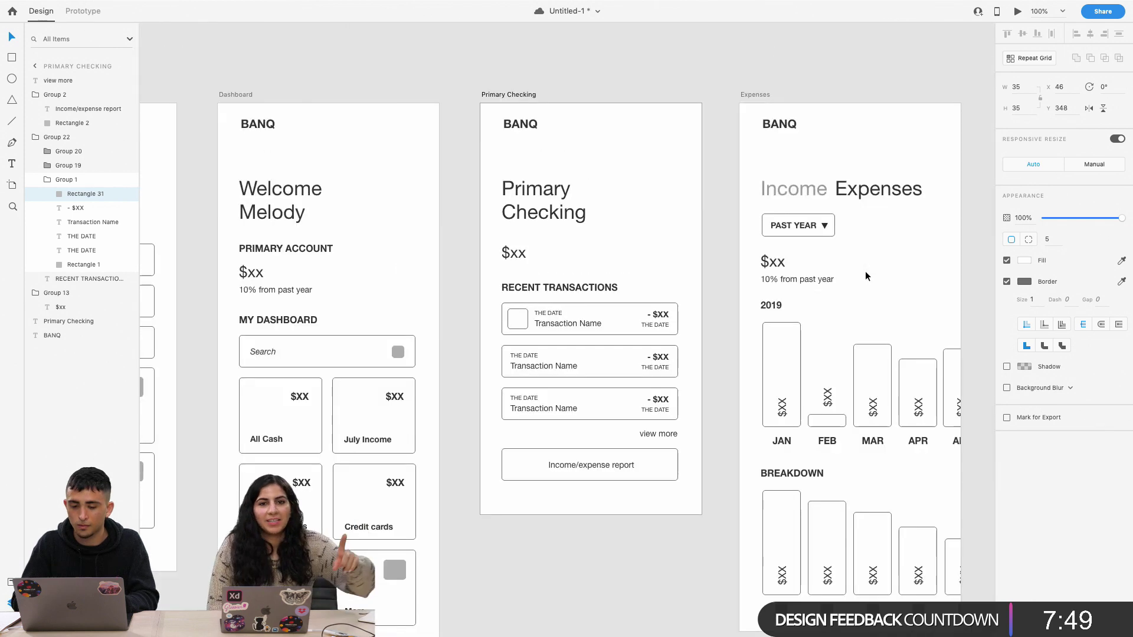
{"action": "left_click", "coordinate": [1024, 260]}
{"action": "left_click", "coordinate": [1000, 308]}
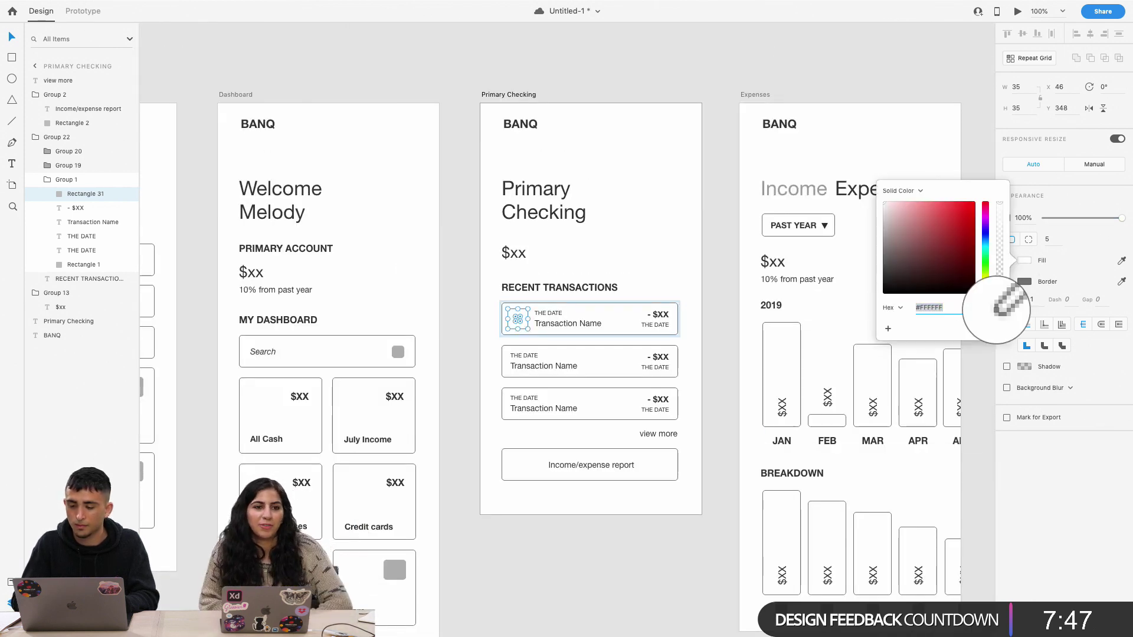
{"action": "left_click", "coordinate": [397, 352]}
{"action": "left_click", "coordinate": [611, 268]}
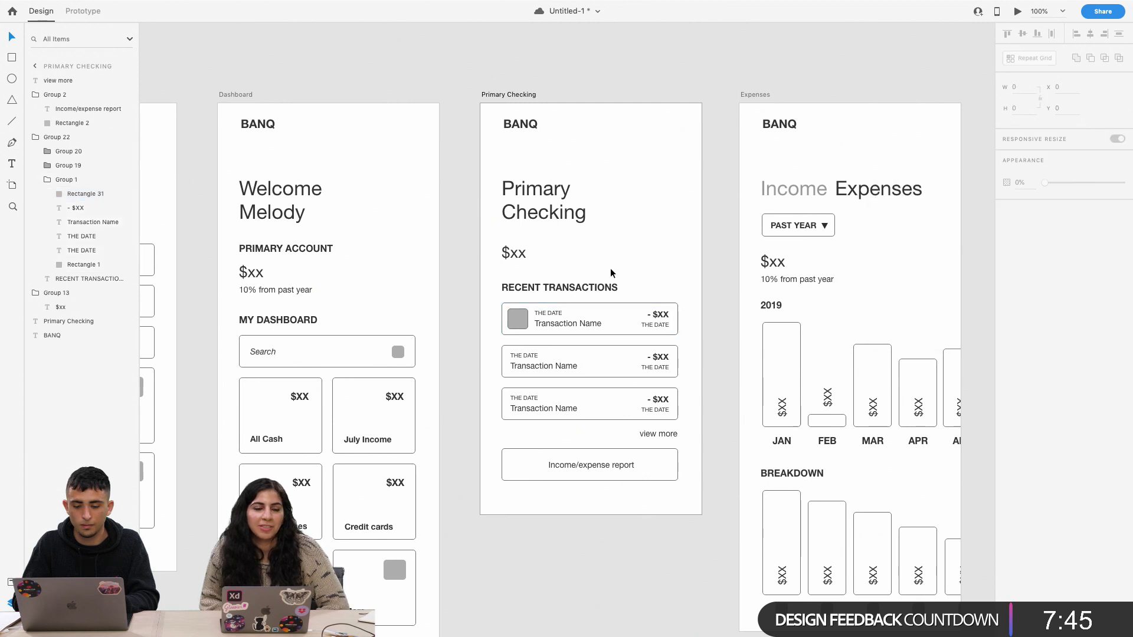
Remove the border from the grey square in the first transaction row and nudge it right to X 47
{"action": "key", "text": "super+equal"}
{"action": "key", "text": "super+equal"}
{"action": "double_click", "coordinate": [430, 303]}
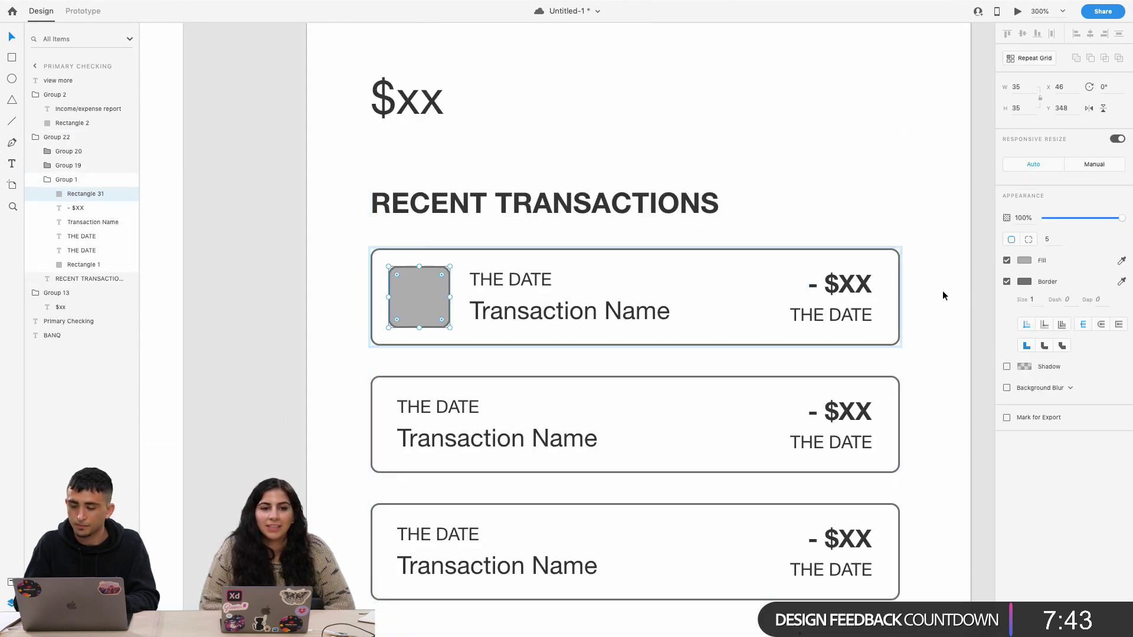
{"action": "left_click", "coordinate": [1006, 281]}
{"action": "key", "text": "Right"}
{"action": "key", "text": "Right"}
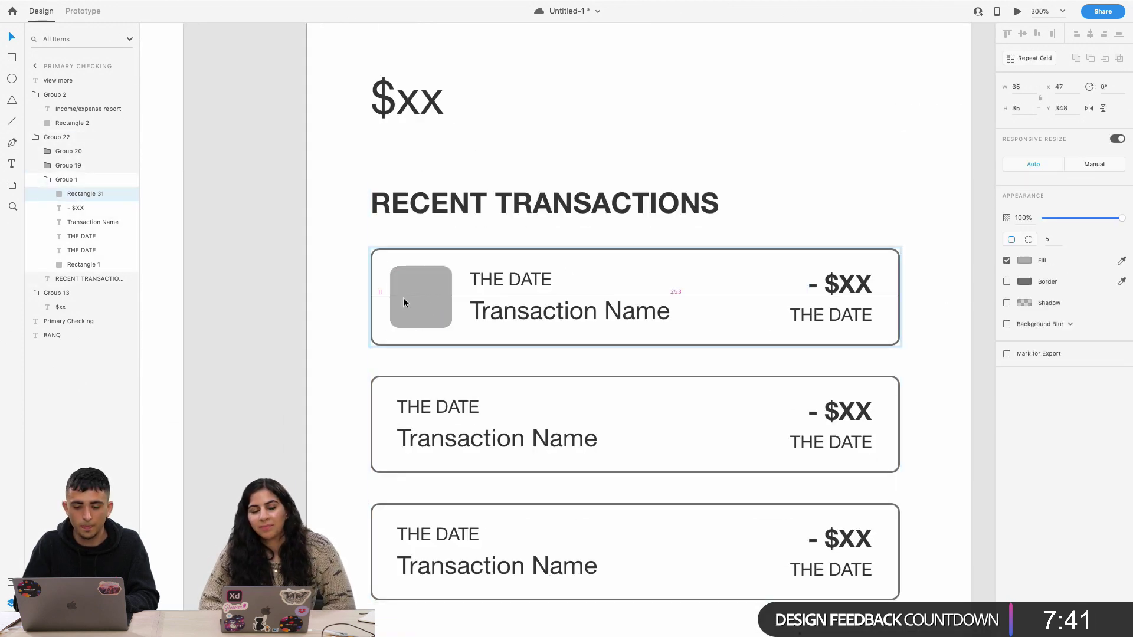
{"action": "left_click", "coordinate": [530, 301]}
{"action": "left_click", "coordinate": [531, 281]}
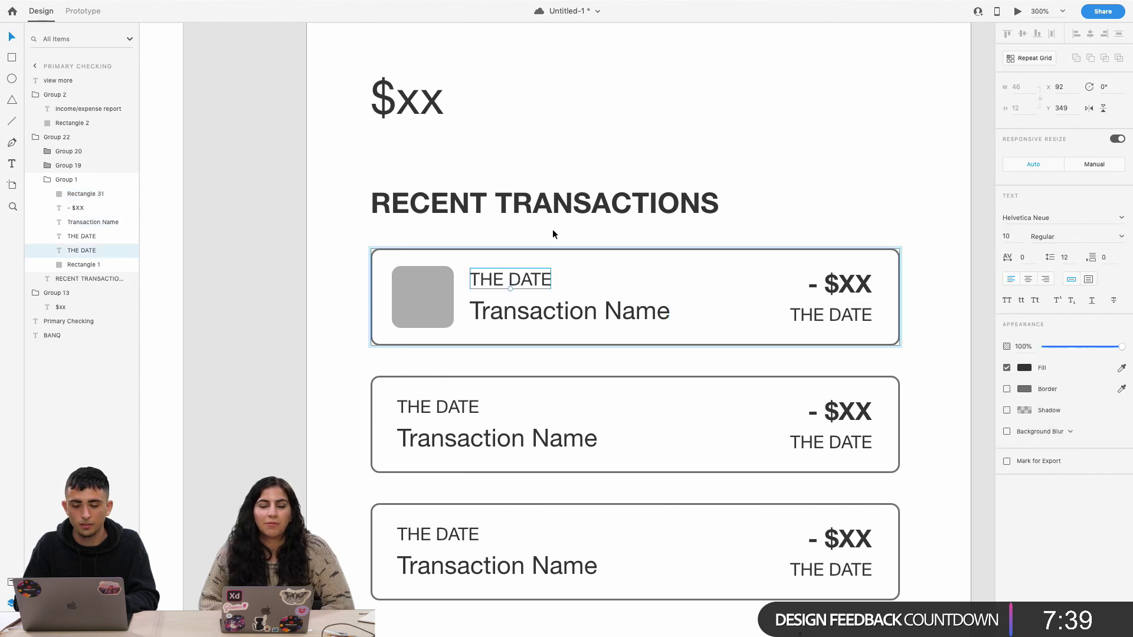
{"action": "left_click", "coordinate": [554, 222]}
{"action": "key", "text": "super+minus"}
{"action": "key", "text": "super+minus"}
{"action": "key", "text": "super+equal"}
{"action": "left_click", "coordinate": [584, 405]}
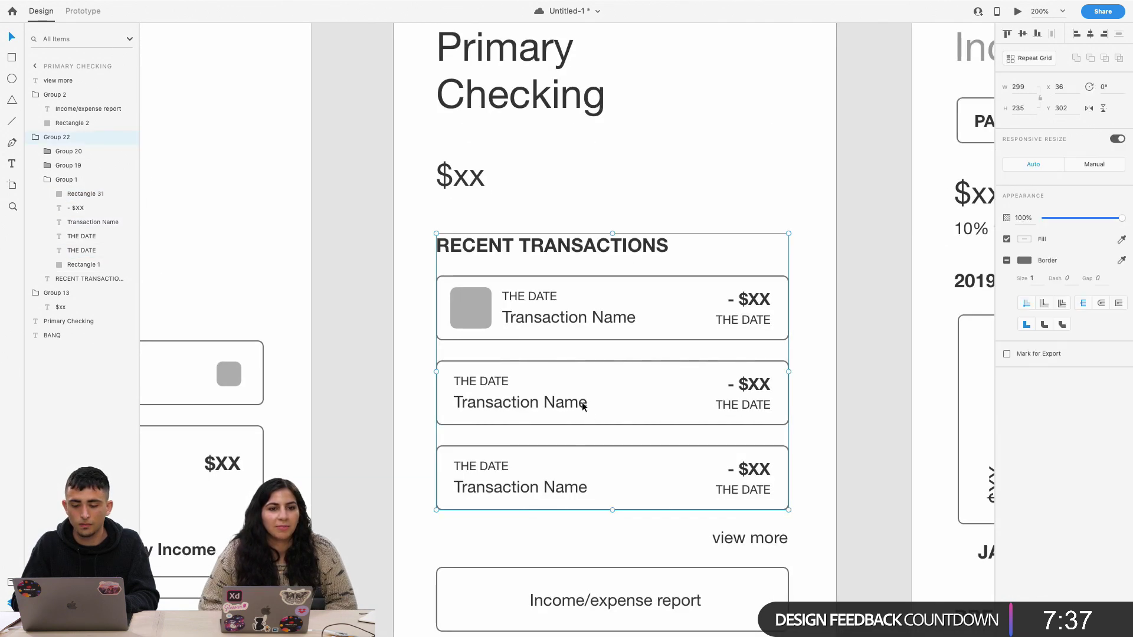
{"action": "double_click", "coordinate": [585, 405]}
{"action": "double_click", "coordinate": [584, 402]}
{"action": "left_click", "coordinate": [581, 330]}
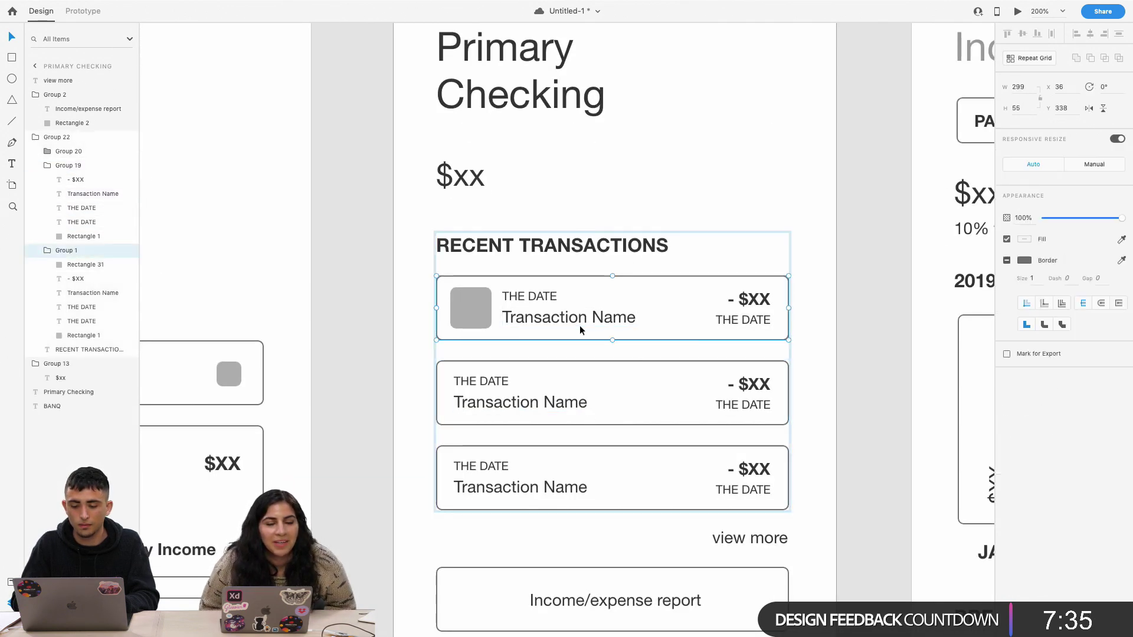
{"action": "left_click", "coordinate": [559, 407]}
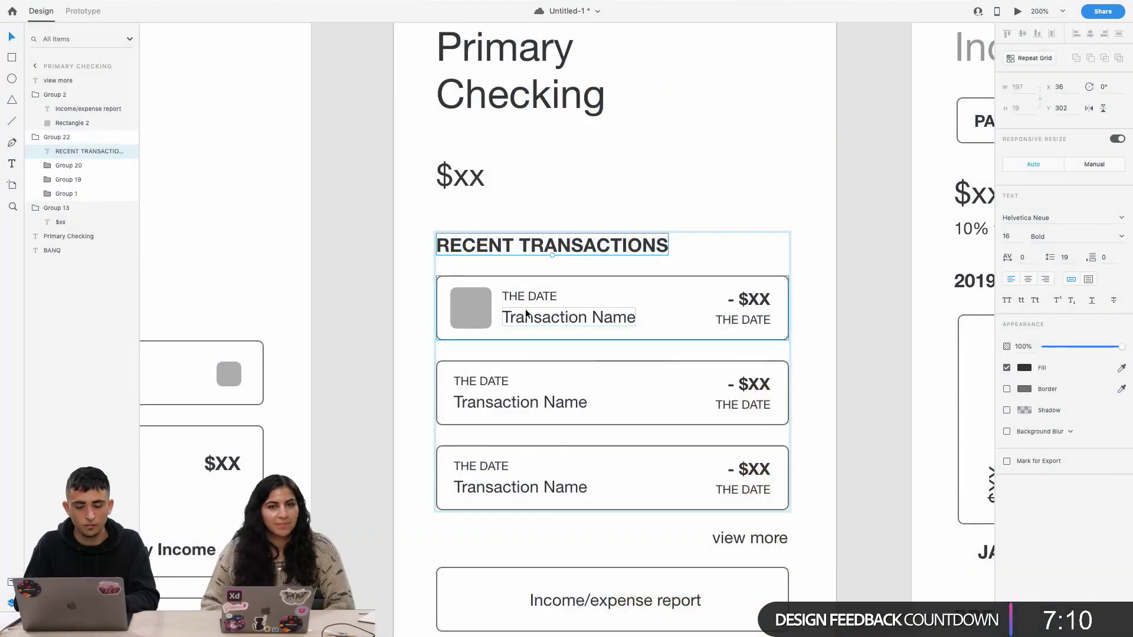
Replace Primary Checking's second transaction row with a duplicate of the first row that has the icon placeholder
{"action": "left_click", "coordinate": [527, 315]}
{"action": "left_click", "coordinate": [506, 253]}
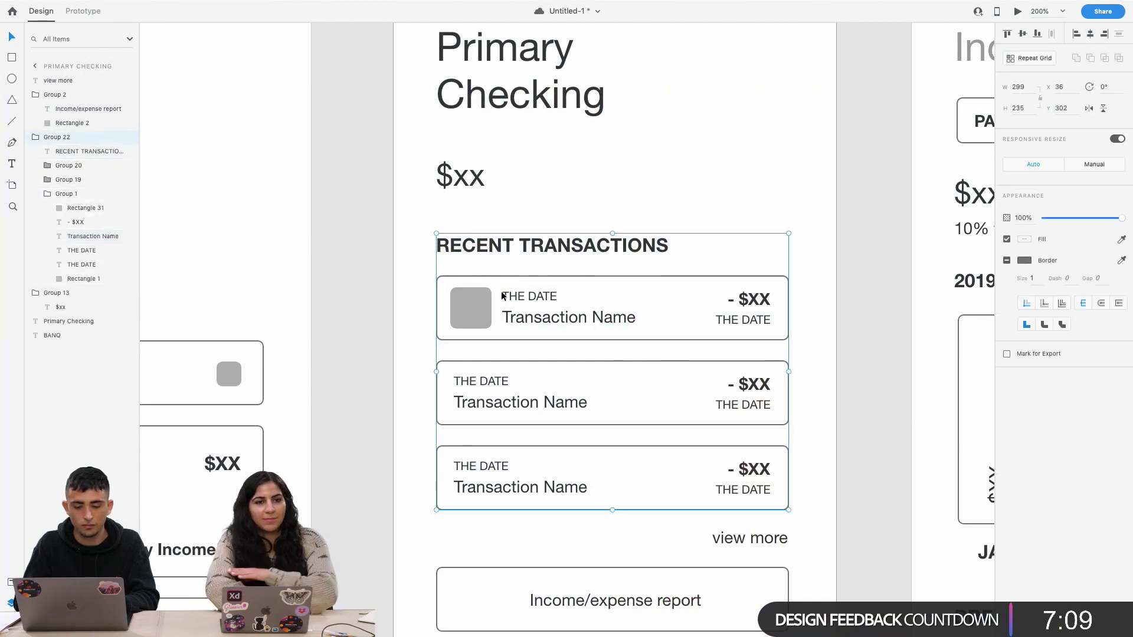
{"action": "double_click", "coordinate": [445, 293]}
{"action": "key", "text": "super+d"}
{"action": "left_click_drag", "start_coordinate": [482, 313], "coordinate": [471, 378]}
{"action": "left_click", "coordinate": [471, 389]}
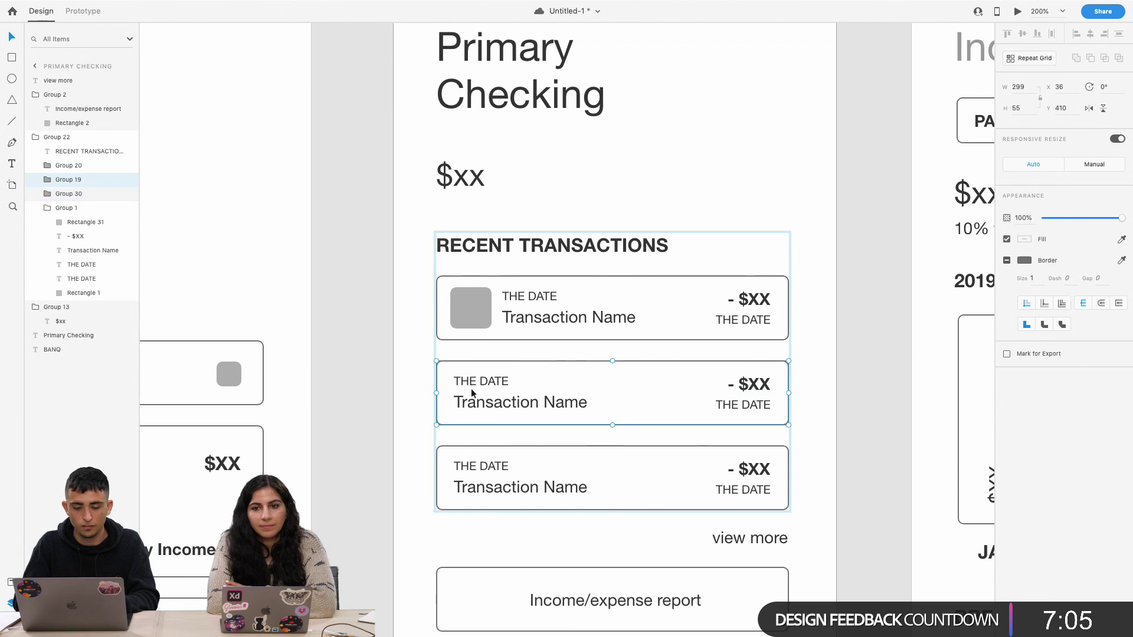
{"action": "key", "text": "Delete"}
Replace Primary Checking's third transaction row with a duplicate of the row containing the icon placeholder
{"action": "left_click", "coordinate": [501, 397]}
{"action": "key", "text": "super+d"}
{"action": "left_click_drag", "start_coordinate": [504, 392], "coordinate": [511, 470]}
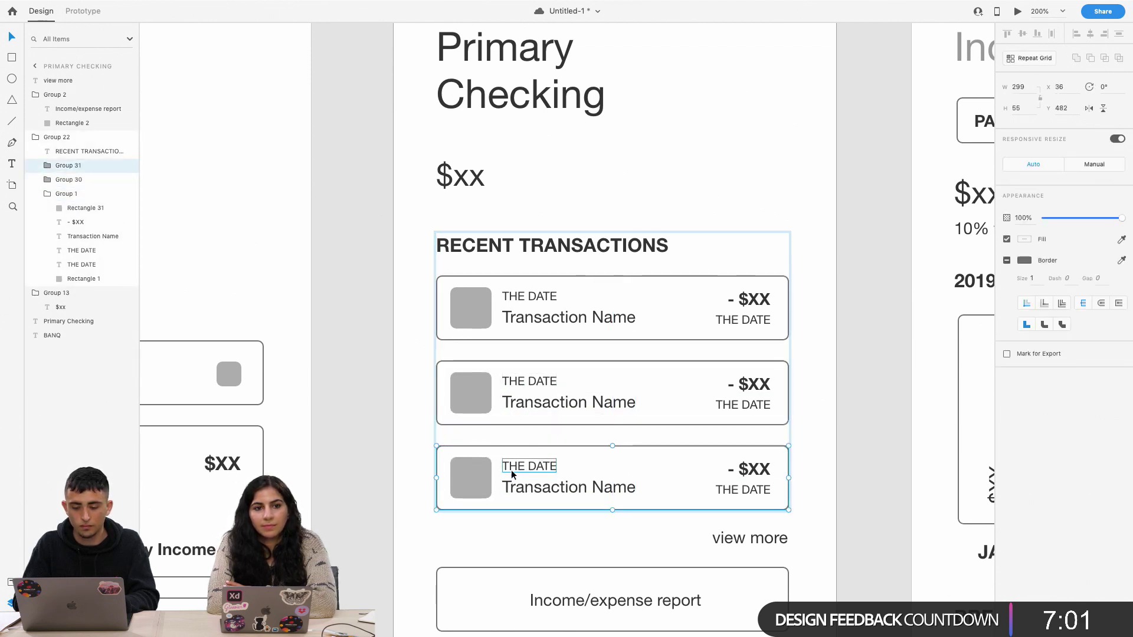
Move Primary Checking's "view more" text layer into the recent transactions group, Group 22
{"action": "key", "text": "super+1"}
{"action": "key", "text": "super+minus"}
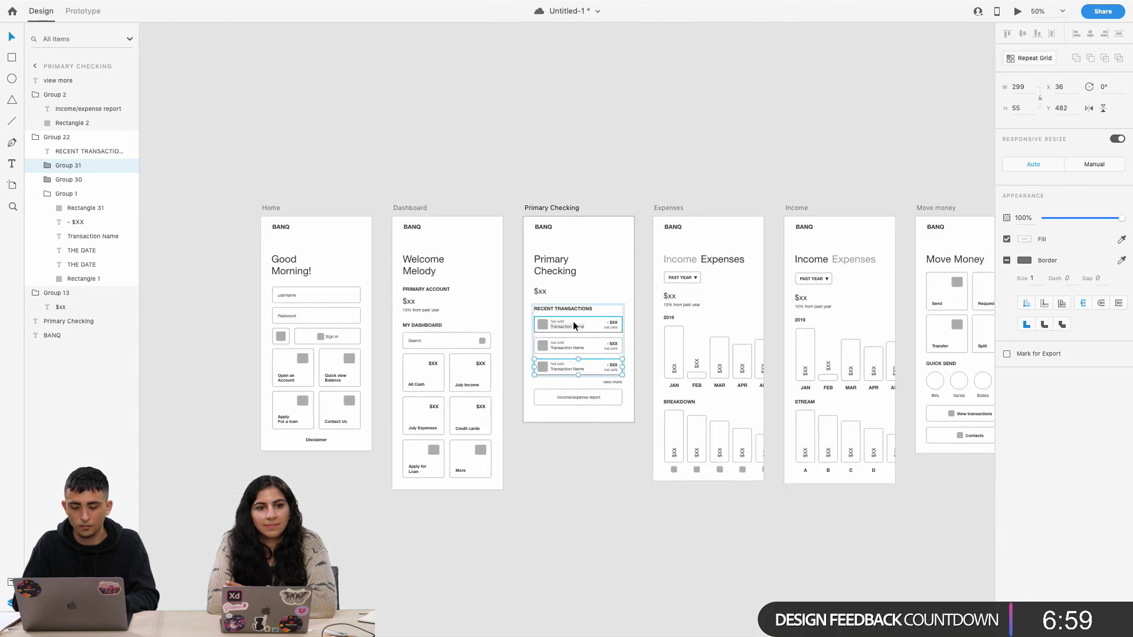
{"action": "left_click", "coordinate": [598, 267]}
{"action": "left_click", "coordinate": [612, 382]}
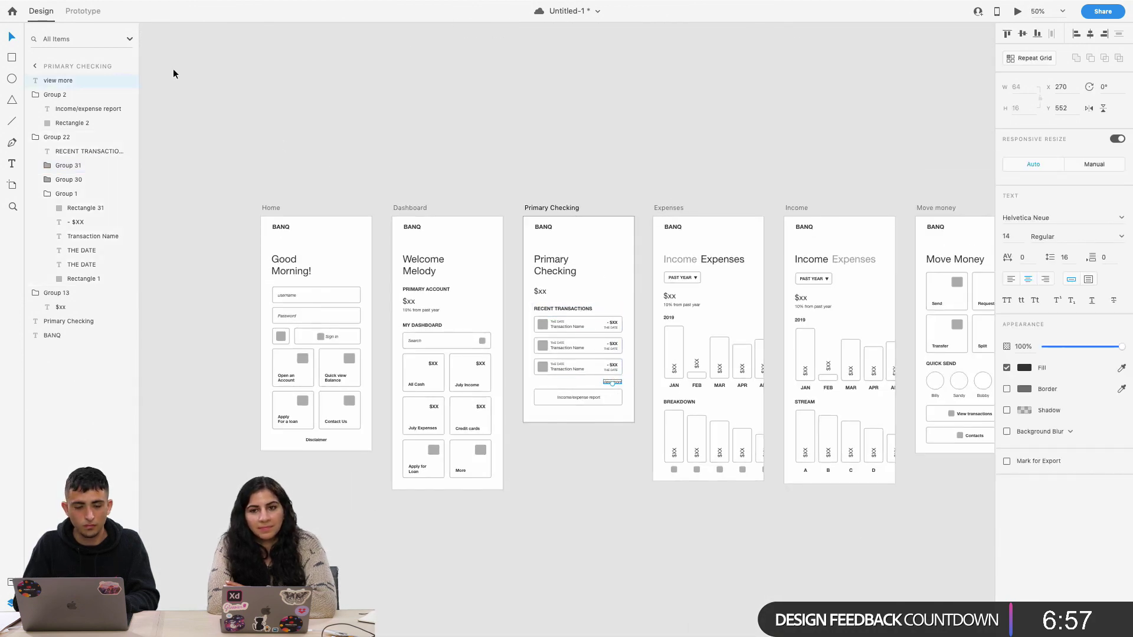
{"action": "left_click_drag", "start_coordinate": [71, 80], "coordinate": [71, 153]}
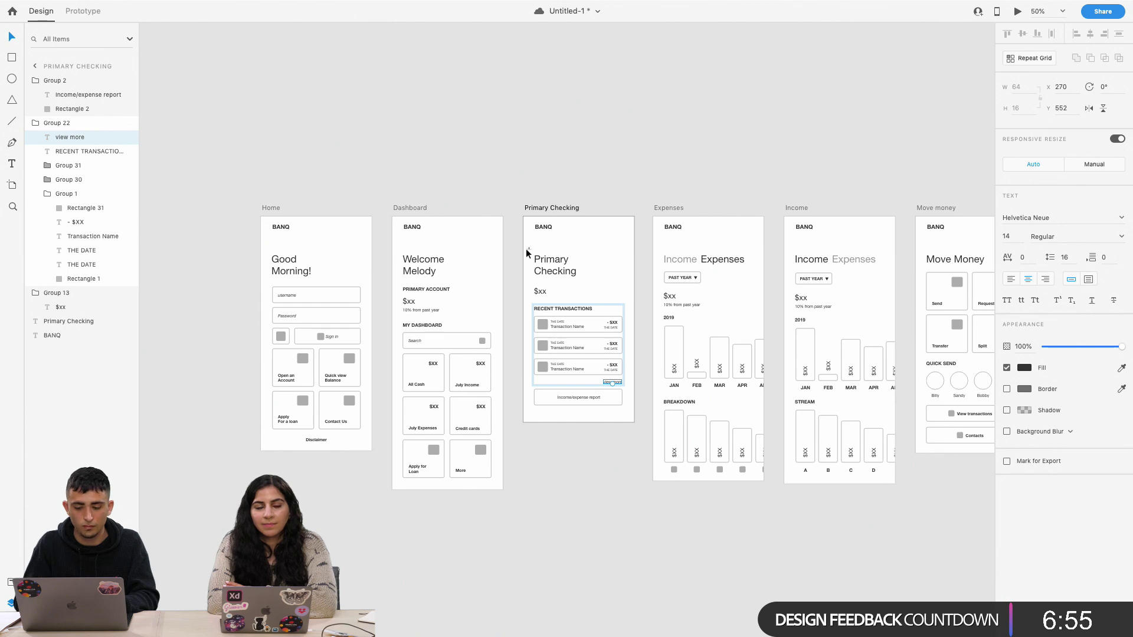
Replace the Recent Transactions heading on the My Cards screen with a copy of Primary Checking's transactions group, placed at Y 414
{"action": "left_click", "coordinate": [549, 269]}
{"action": "left_click", "coordinate": [555, 342]}
{"action": "scroll", "coordinate": [555, 342], "scroll_direction": "right", "scroll_amount": 10}
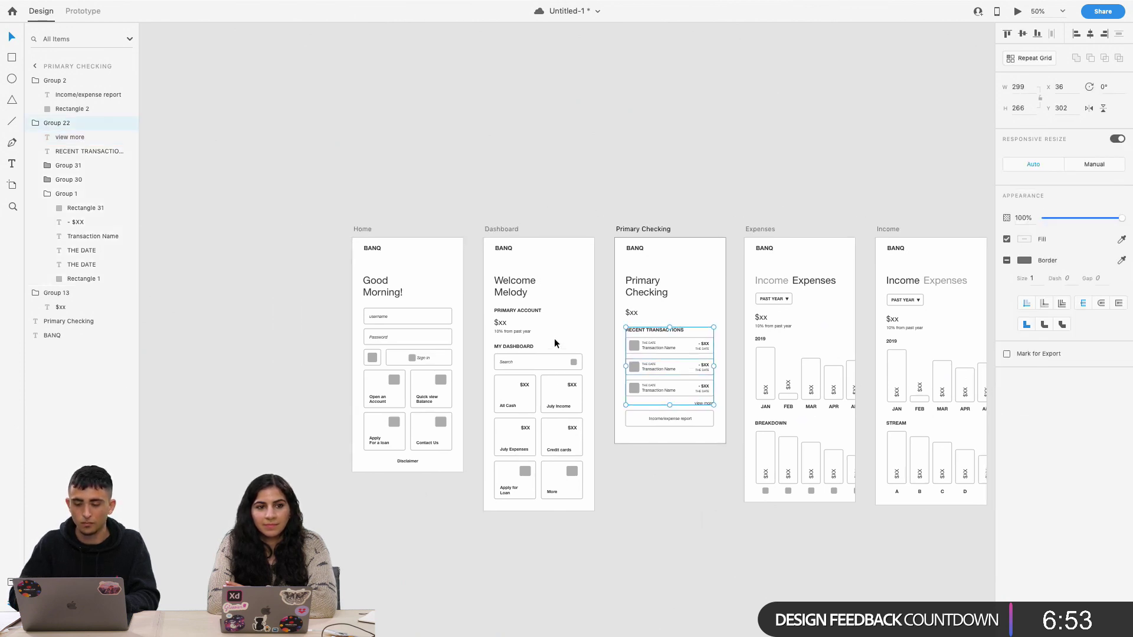
{"action": "left_click", "coordinate": [639, 365]}
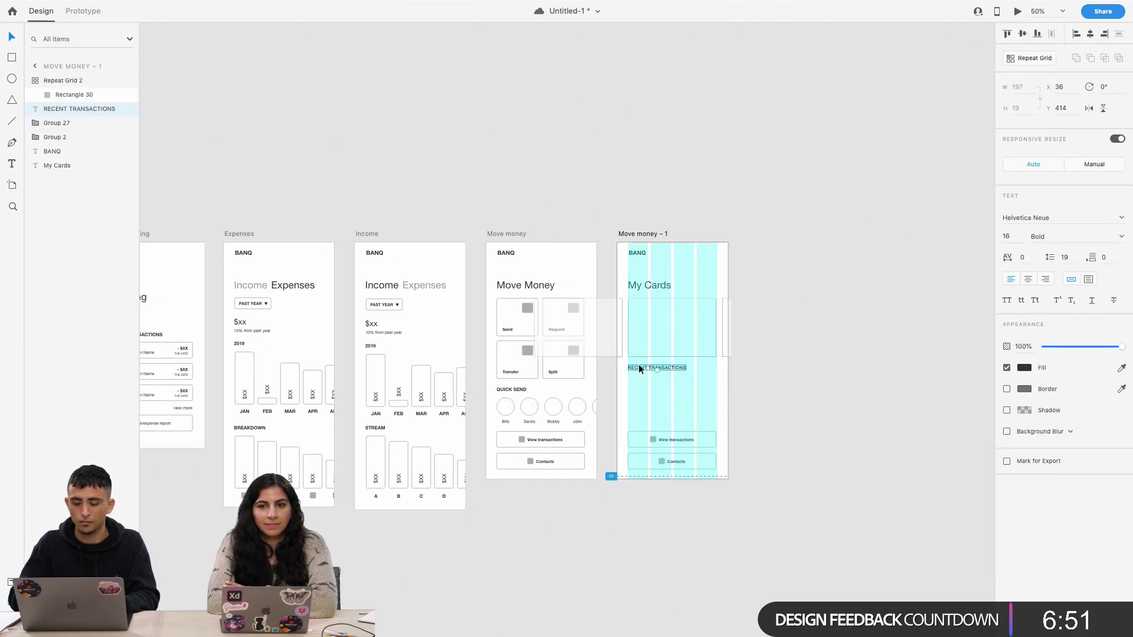
{"action": "key", "text": "super+equal"}
{"action": "key", "text": "Delete"}
{"action": "key", "text": "super+v"}
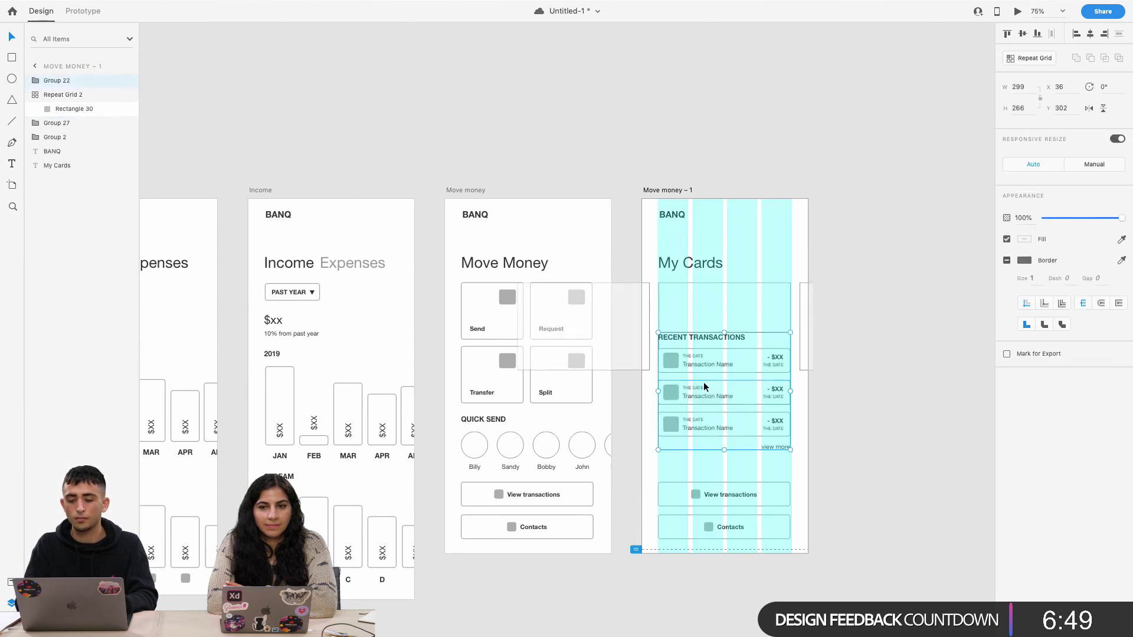
{"action": "left_click_drag", "start_coordinate": [701, 339], "coordinate": [703, 391]}
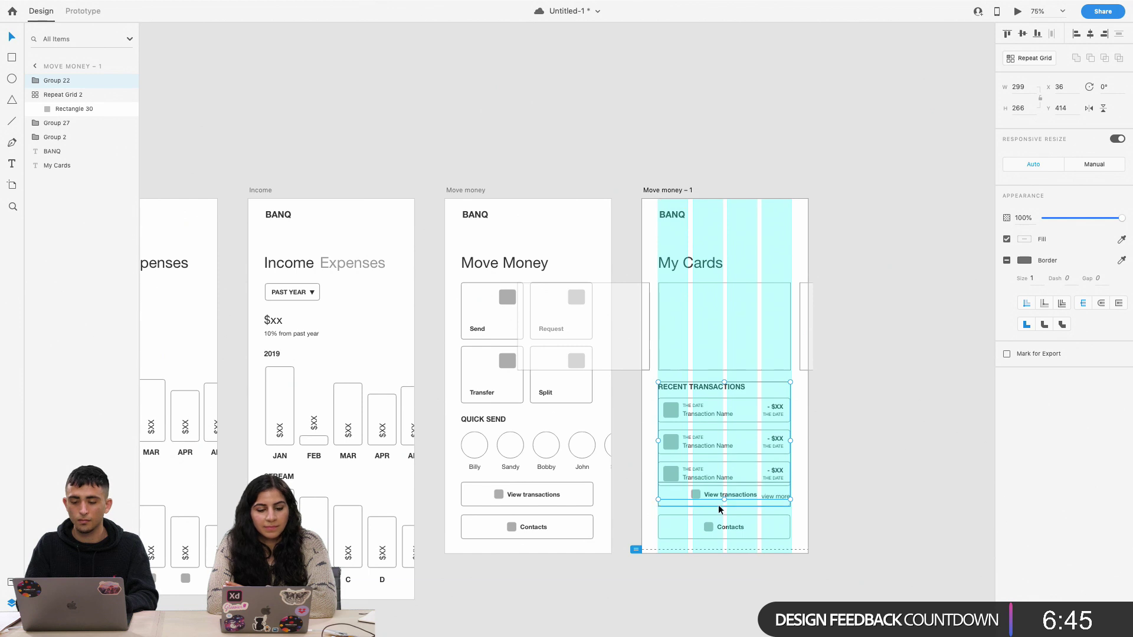
Delete the View transactions and Contacts buttons from the My Cards screen
{"action": "left_click", "coordinate": [736, 557]}
{"action": "left_click", "coordinate": [736, 500]}
{"action": "key", "text": "Delete"}
{"action": "left_click", "coordinate": [730, 525]}
{"action": "key", "text": "Delete"}
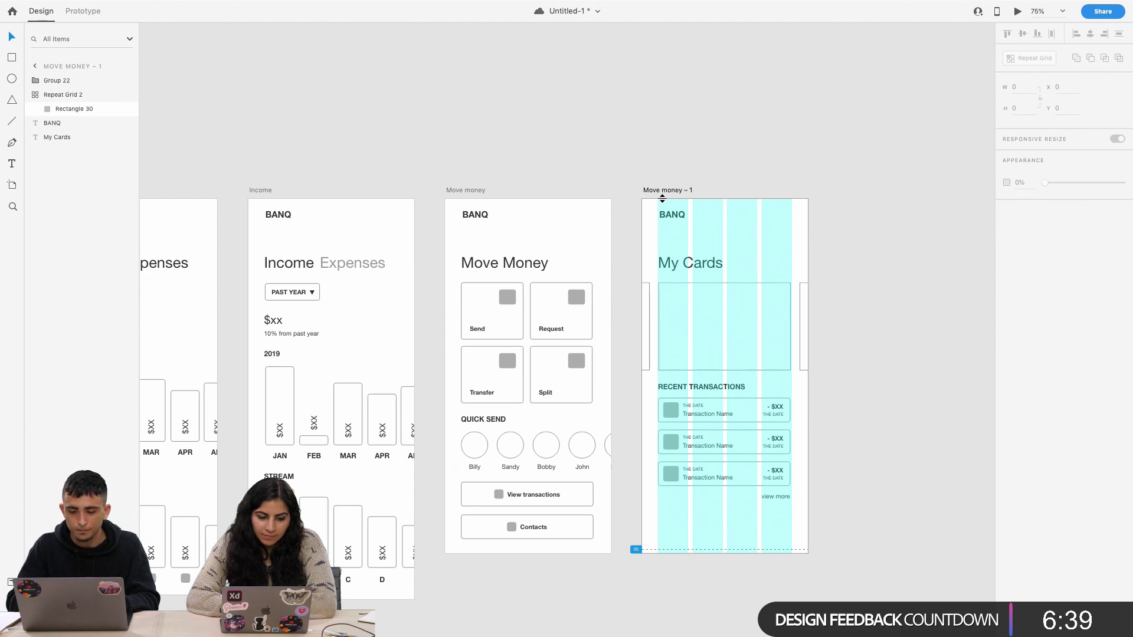
Fill the My Cards card rectangles with the grey sampled from Move Money's Transfer icon placeholder
{"action": "left_click", "coordinate": [664, 191]}
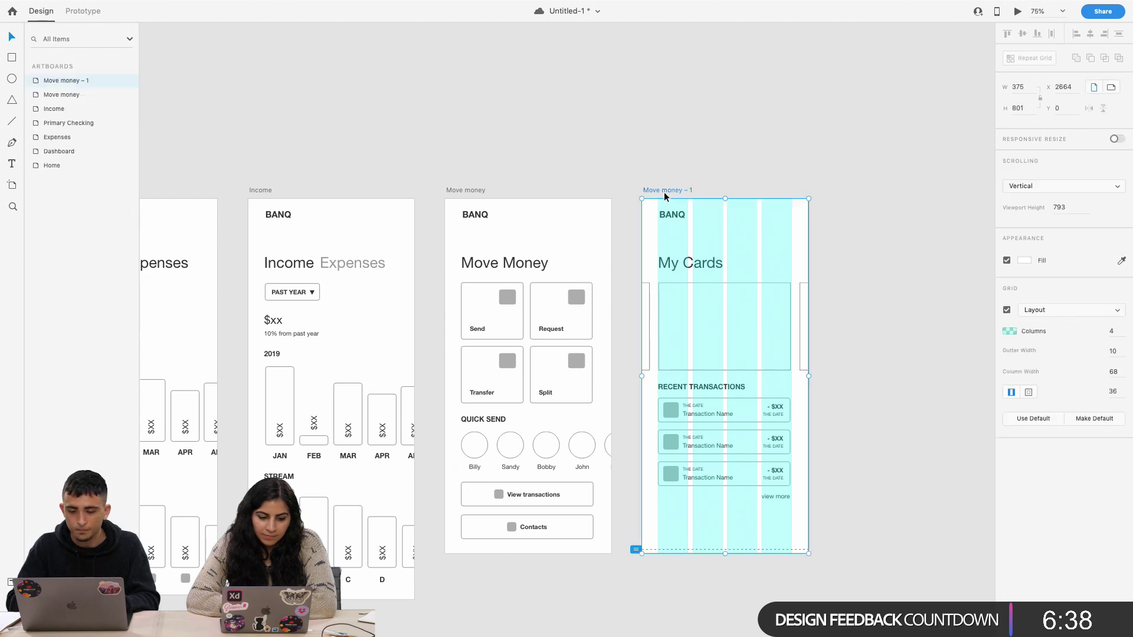
{"action": "double_click", "coordinate": [663, 361]}
{"action": "left_click", "coordinate": [1121, 260]}
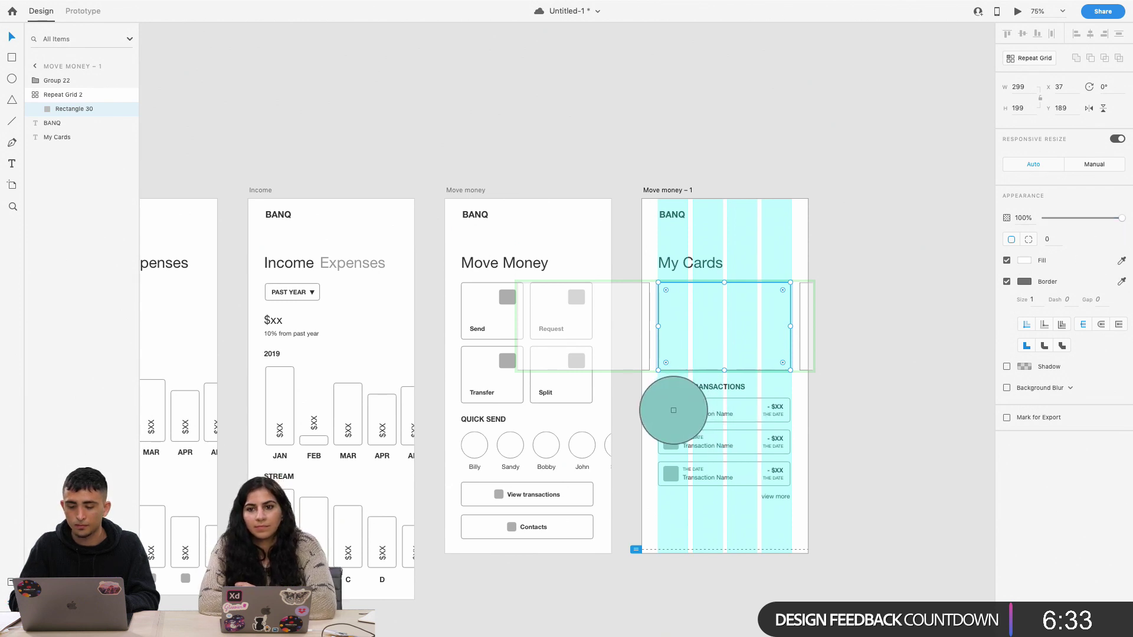
{"action": "left_click", "coordinate": [508, 360]}
{"action": "left_click", "coordinate": [843, 162]}
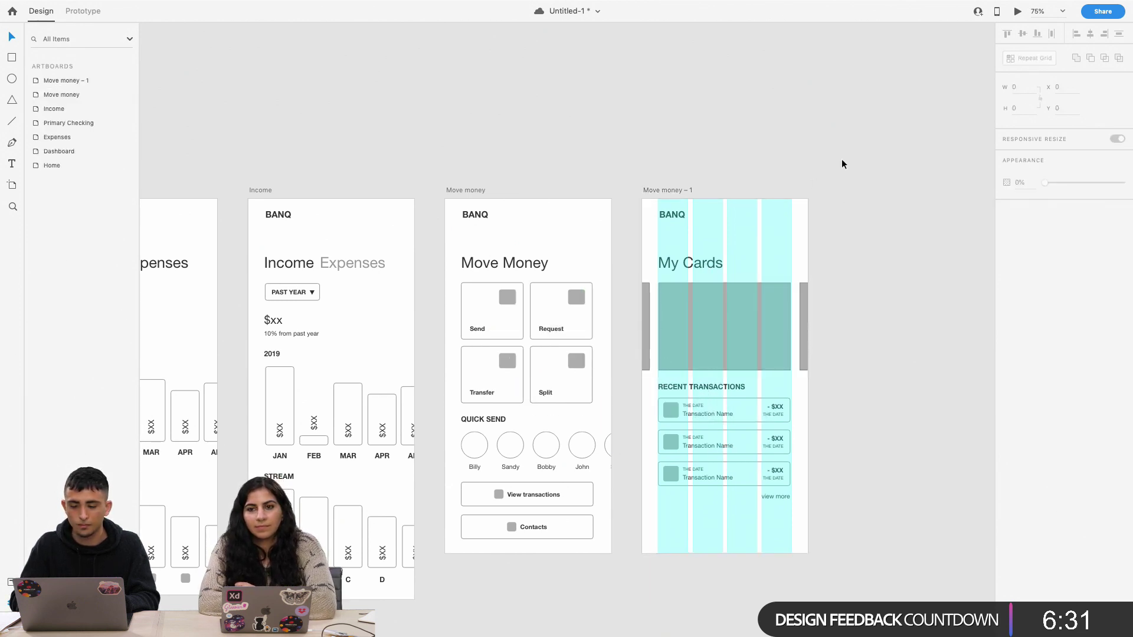
Set the corner radius of the My Cards card rectangles to 5
{"action": "left_click", "coordinate": [720, 320]}
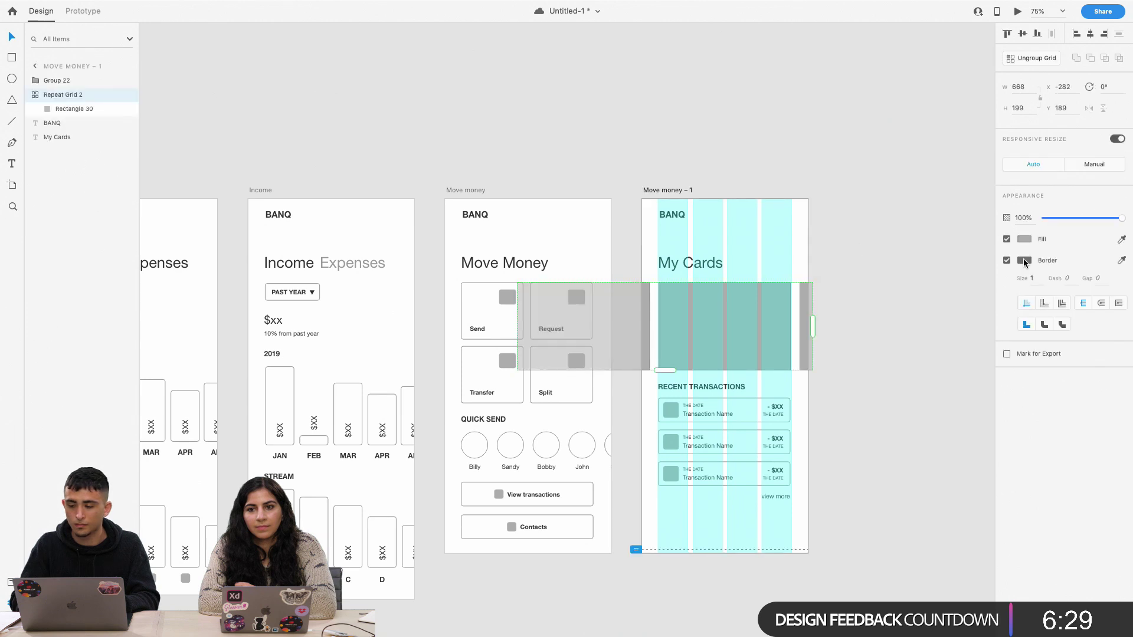
{"action": "double_click", "coordinate": [765, 301]}
{"action": "left_click", "coordinate": [1048, 239]}
{"action": "type", "text": "5"}
{"action": "left_click", "coordinate": [802, 330]}
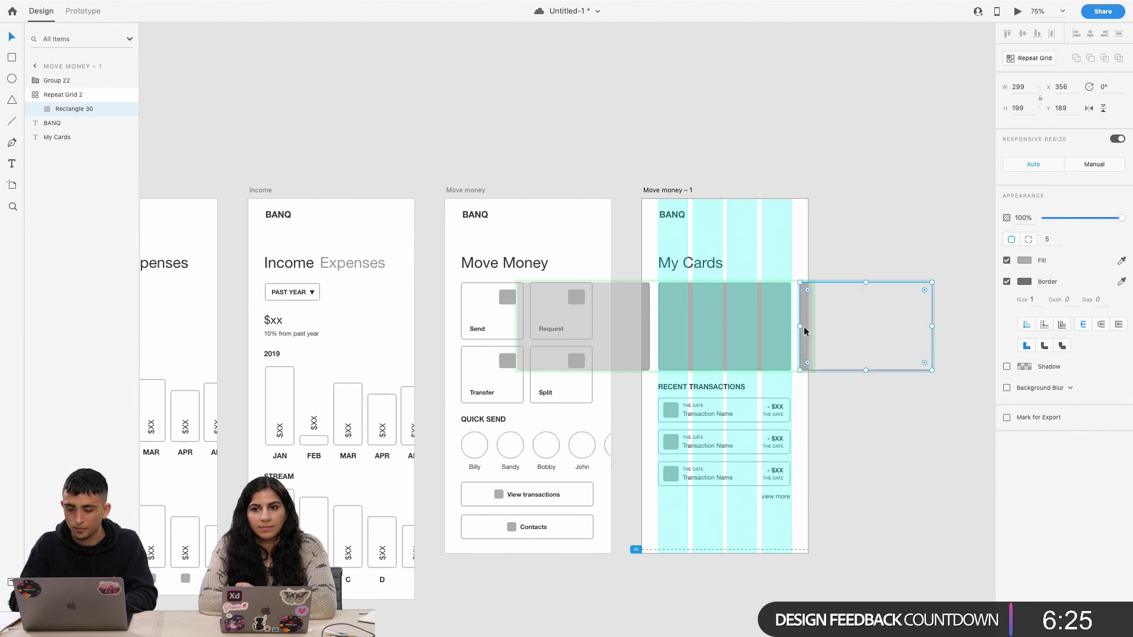
{"action": "left_click", "coordinate": [822, 248]}
{"action": "double_click", "coordinate": [718, 317]}
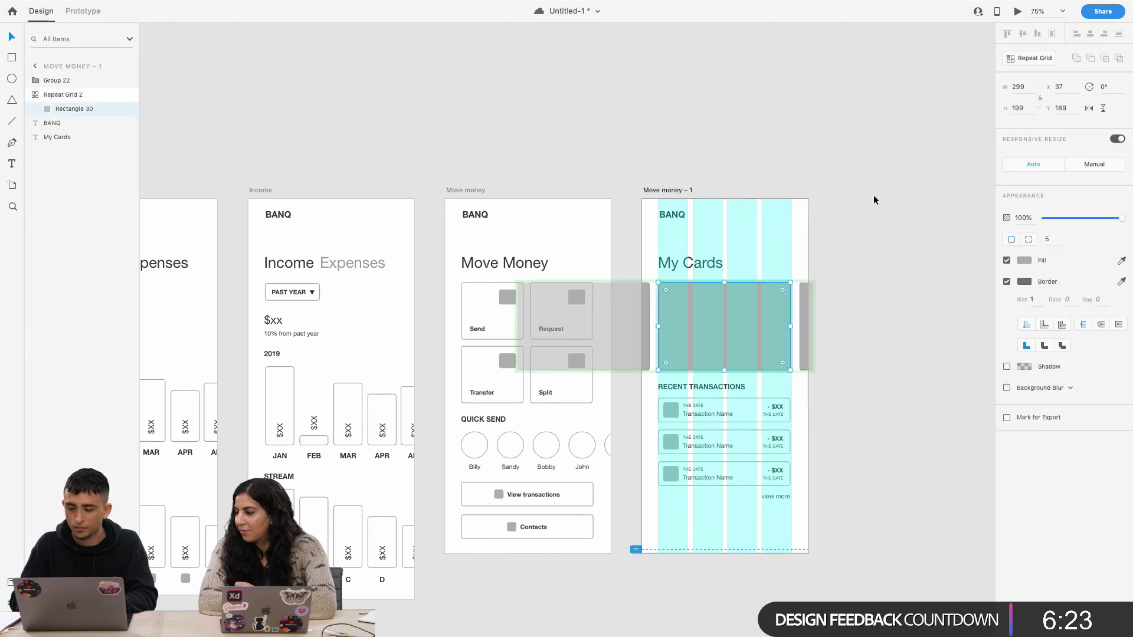
Remove the border from the grey card rectangles in the My Cards carousel
{"action": "left_click", "coordinate": [745, 311]}
{"action": "left_click", "coordinate": [1006, 261]}
{"action": "left_click", "coordinate": [858, 239]}
{"action": "left_click", "coordinate": [757, 324]}
{"action": "left_click", "coordinate": [842, 206]}
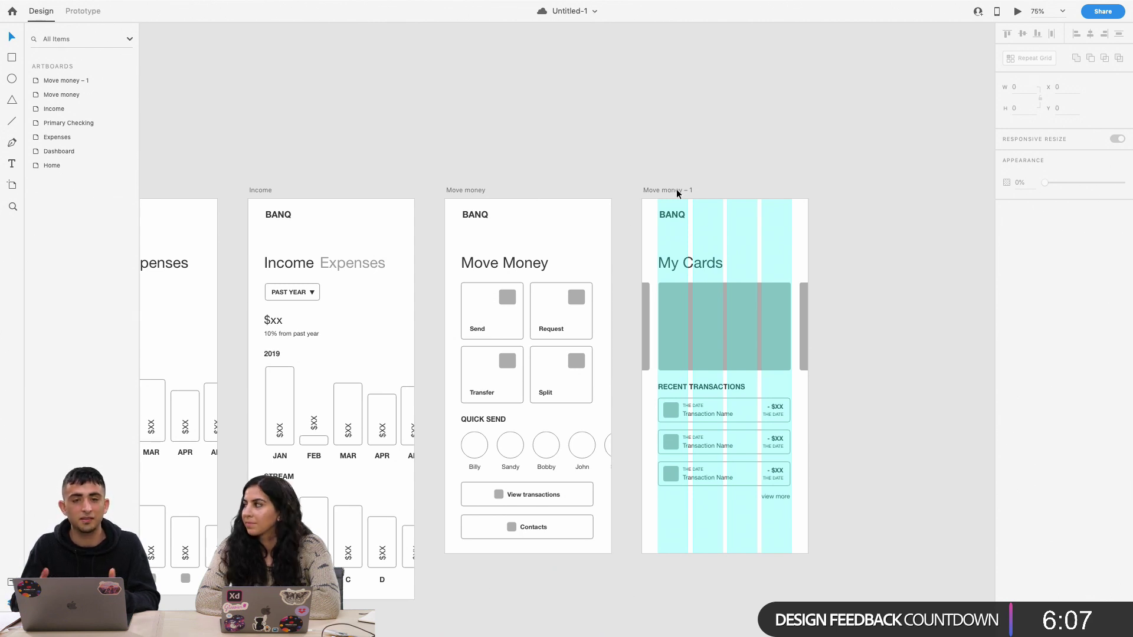
{"action": "left_click", "coordinate": [678, 192]}
{"action": "left_click", "coordinate": [691, 187]}
{"action": "left_click", "coordinate": [681, 191]}
{"action": "double_click", "coordinate": [695, 412]}
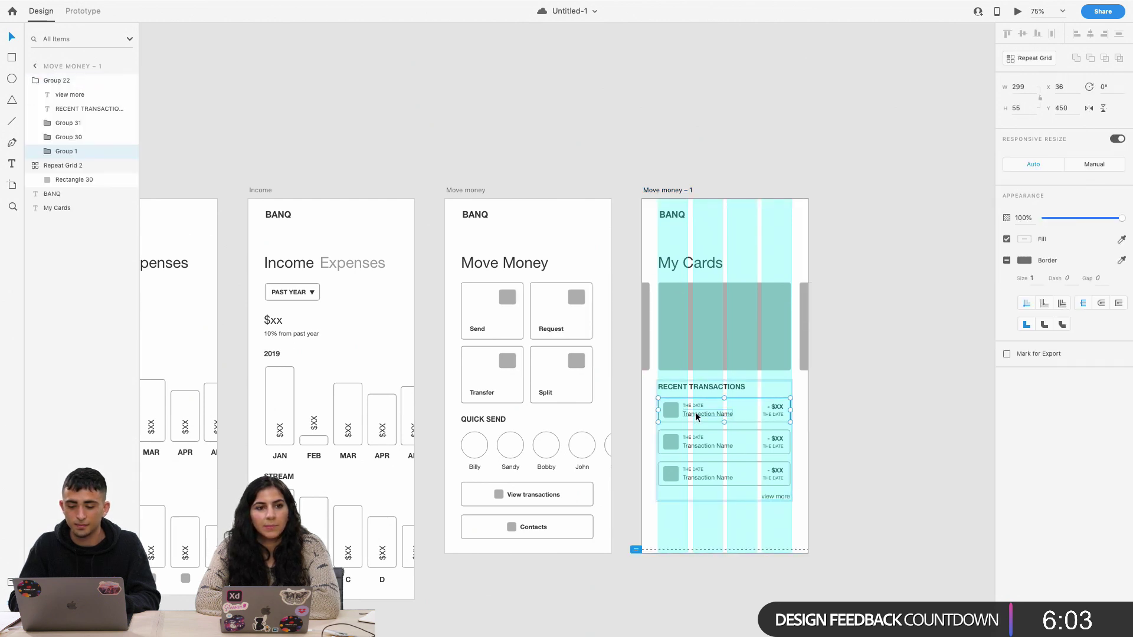
{"action": "left_click", "coordinate": [719, 339]}
{"action": "left_click", "coordinate": [798, 194]}
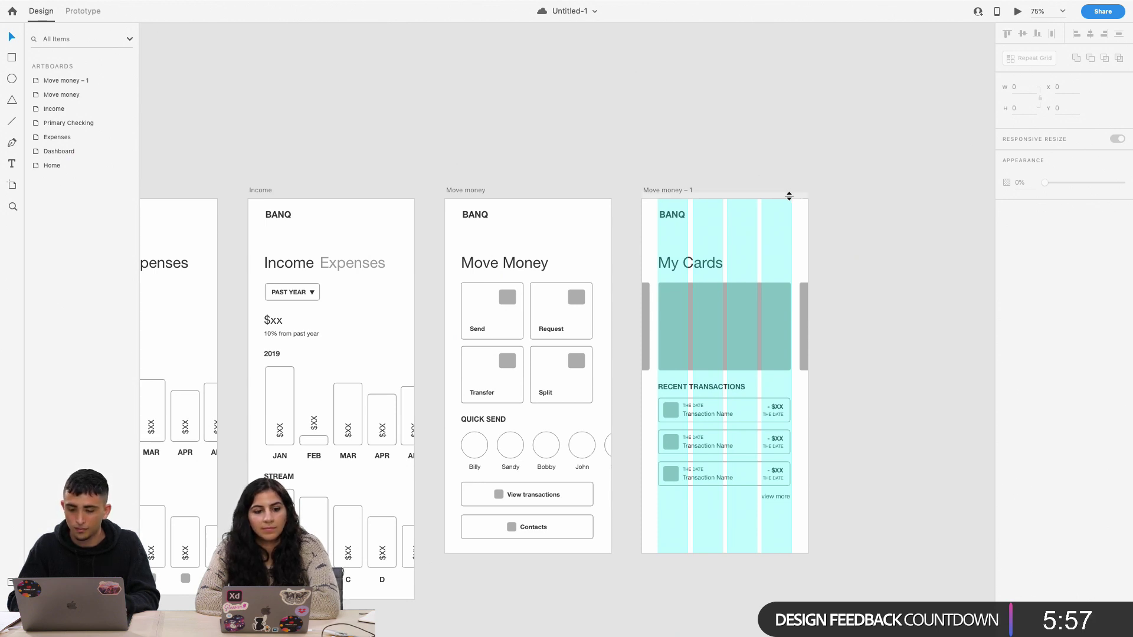
Hide the layout grid on the My Cards artboard and save the document
{"action": "left_click", "coordinate": [720, 191]}
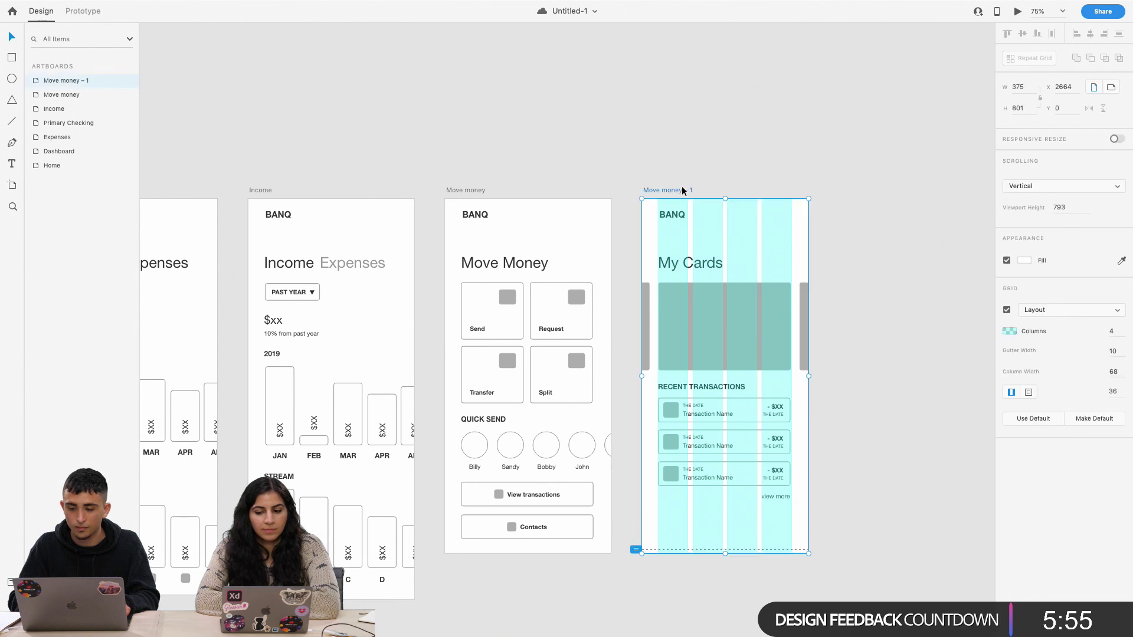
{"action": "key", "text": "super+shift+apostrophe"}
{"action": "left_click", "coordinate": [694, 166]}
{"action": "key", "text": "super+minus"}
{"action": "key", "text": "super+minus"}
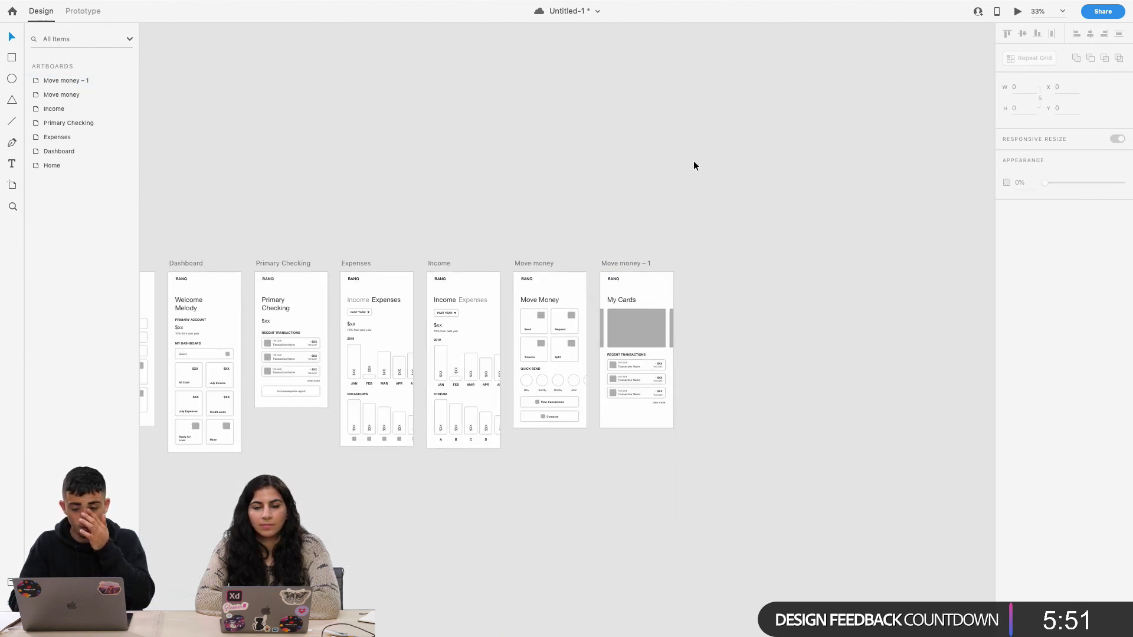
{"action": "key", "text": "super+s"}
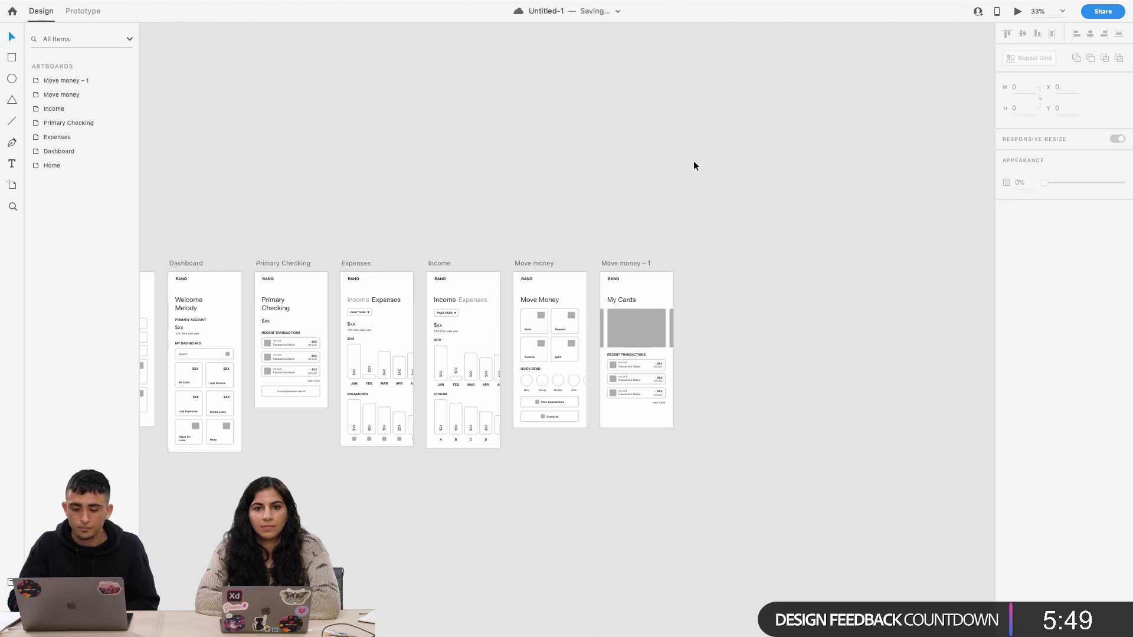
Copy the View transactions button from the Move Money artboard and place it below the transaction list on My Cards
{"action": "key", "text": "super+equal"}
{"action": "key", "text": "super+equal"}
{"action": "left_click", "coordinate": [674, 192]}
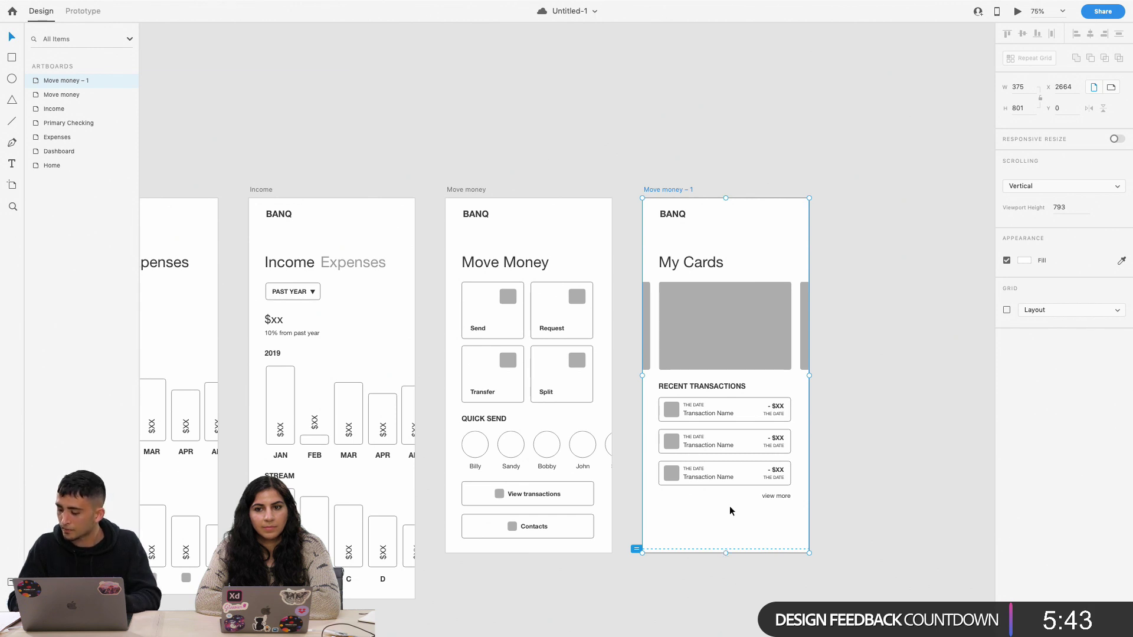
{"action": "double_click", "coordinate": [546, 508]}
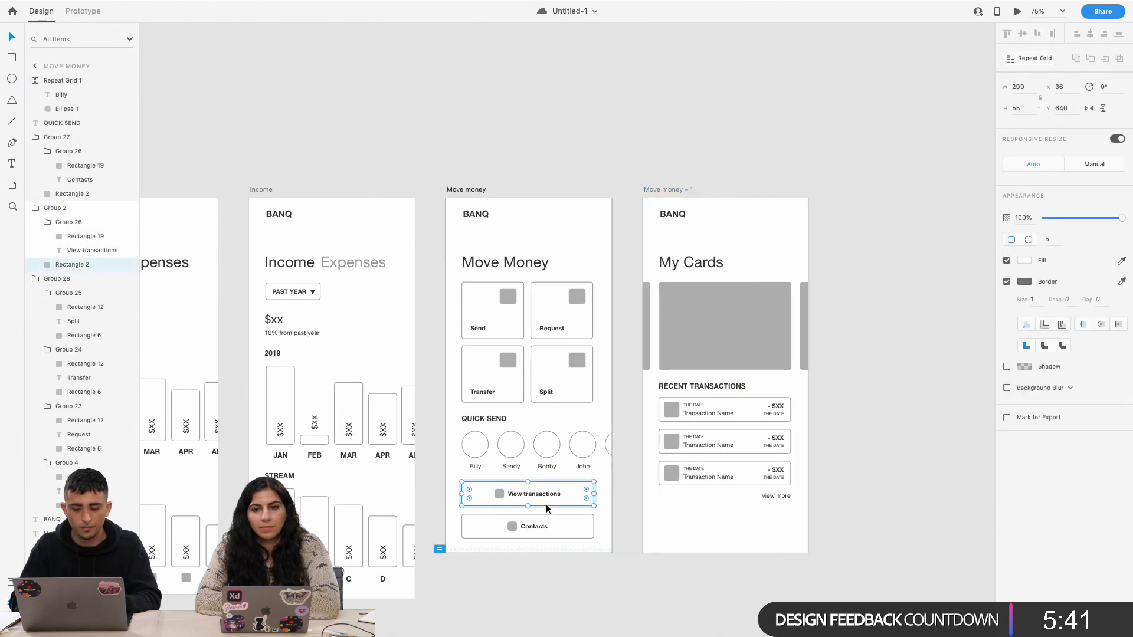
{"action": "left_click", "coordinate": [706, 476]}
{"action": "key", "text": "ctrl+v"}
{"action": "left_click_drag", "start_coordinate": [705, 491], "coordinate": [704, 523]}
{"action": "left_click", "coordinate": [704, 477]}
Save the document with the updated My Cards artboard
{"action": "double_click", "coordinate": [696, 411]}
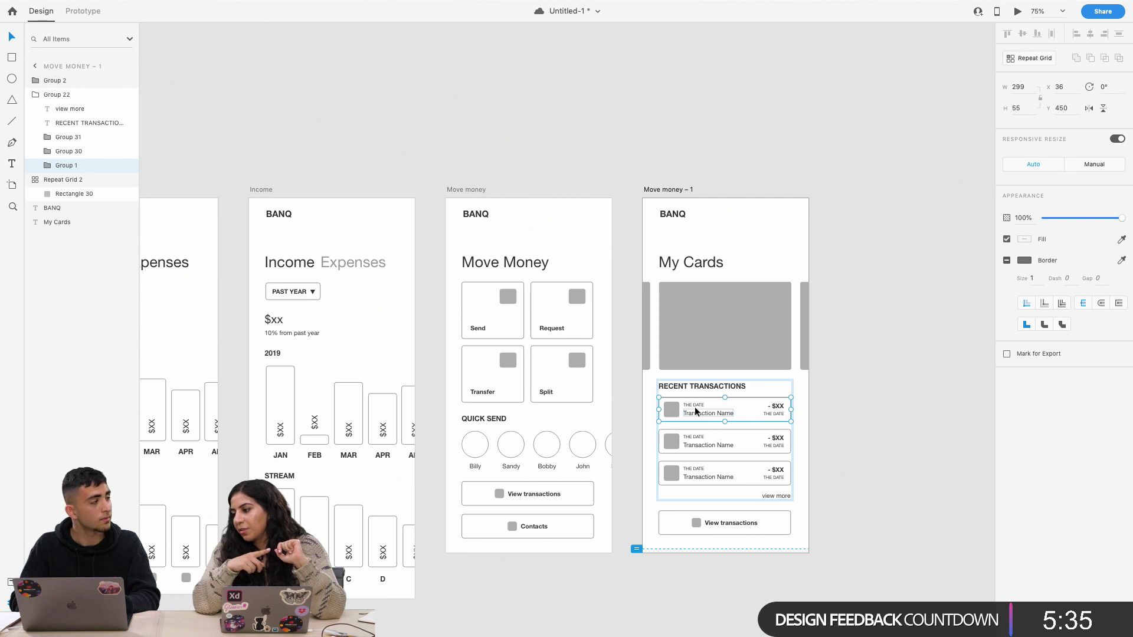
{"action": "left_click", "coordinate": [717, 335]}
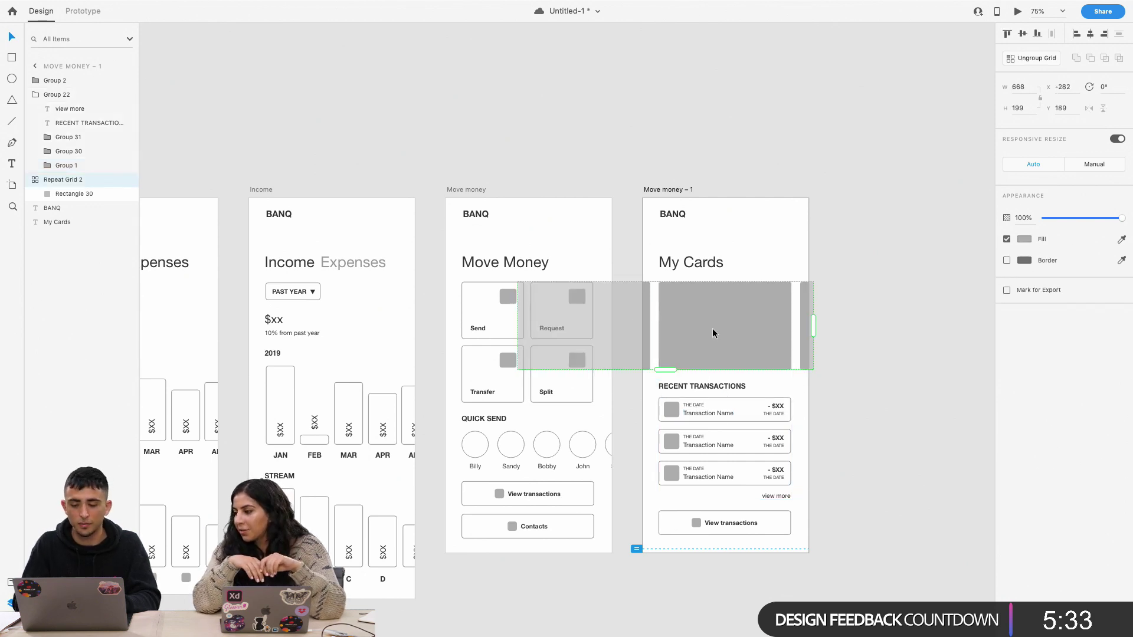
{"action": "double_click", "coordinate": [713, 329]}
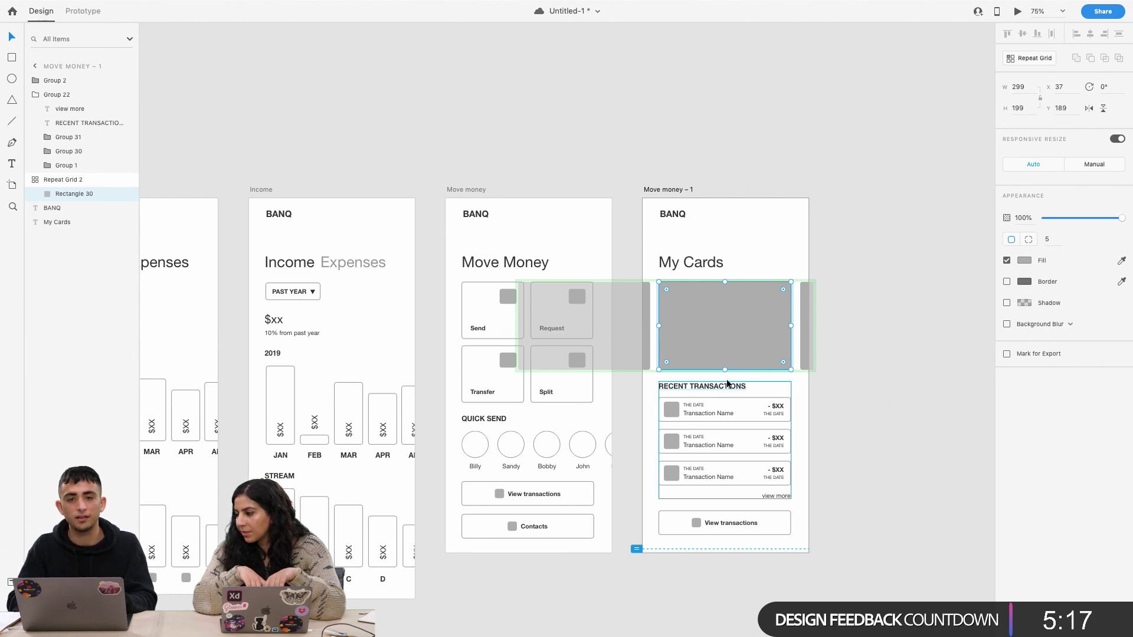
{"action": "left_click", "coordinate": [828, 278]}
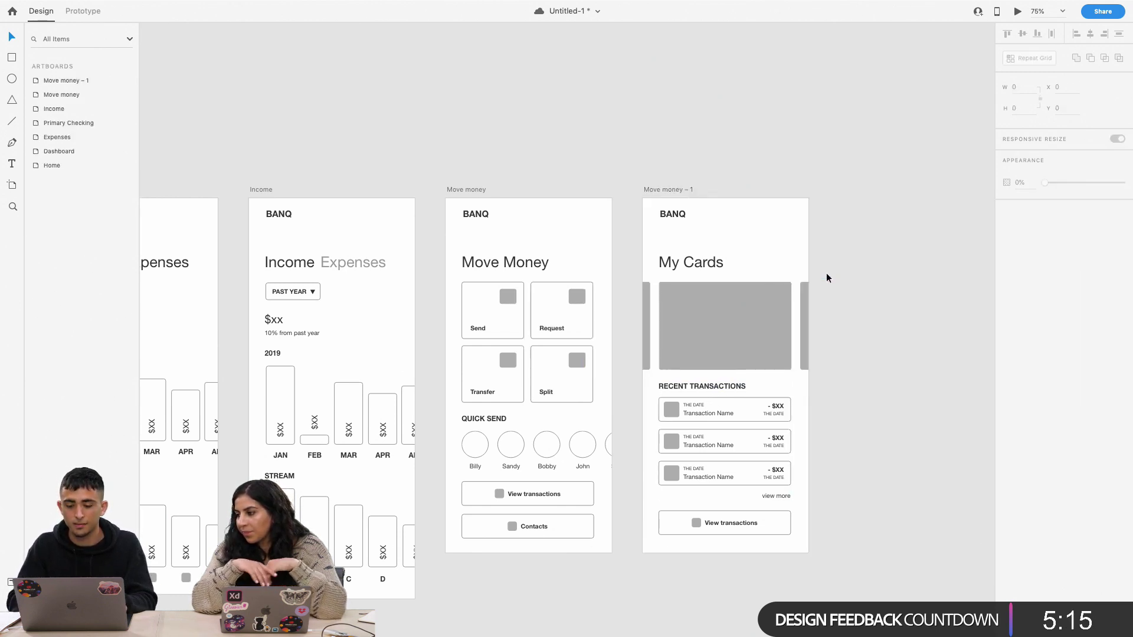
{"action": "left_click", "coordinate": [680, 191]}
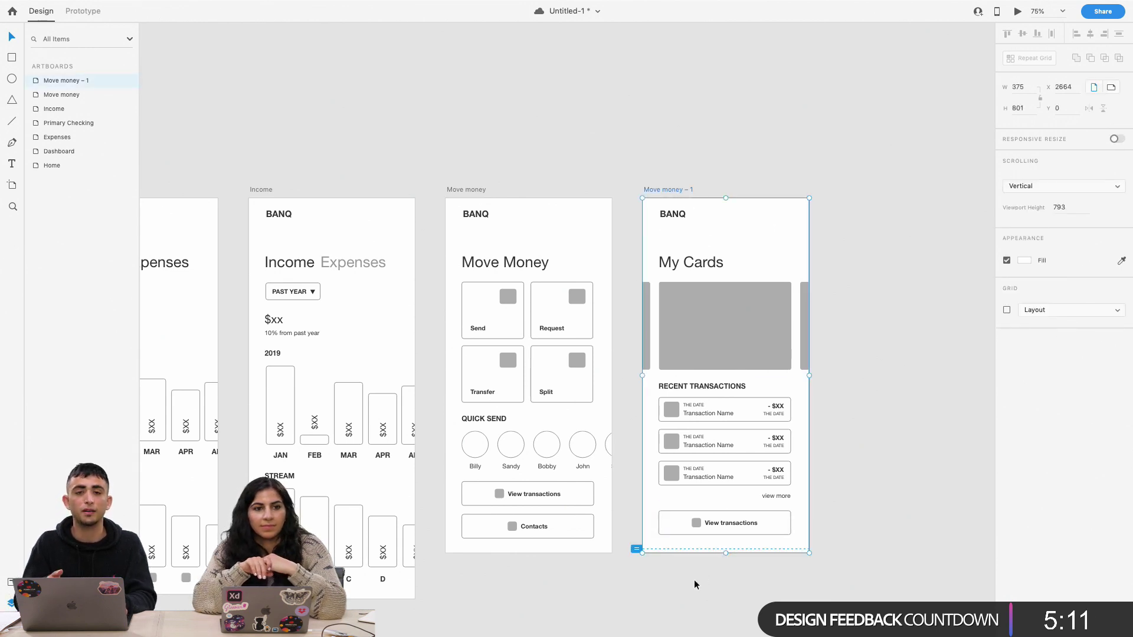
{"action": "key", "text": "super+s"}
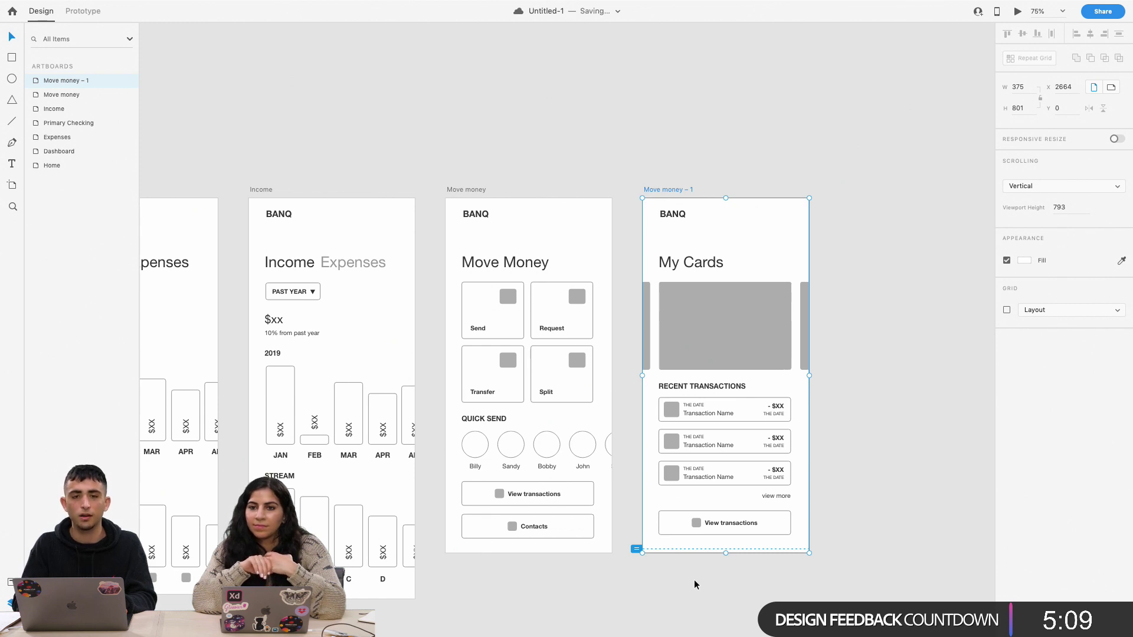
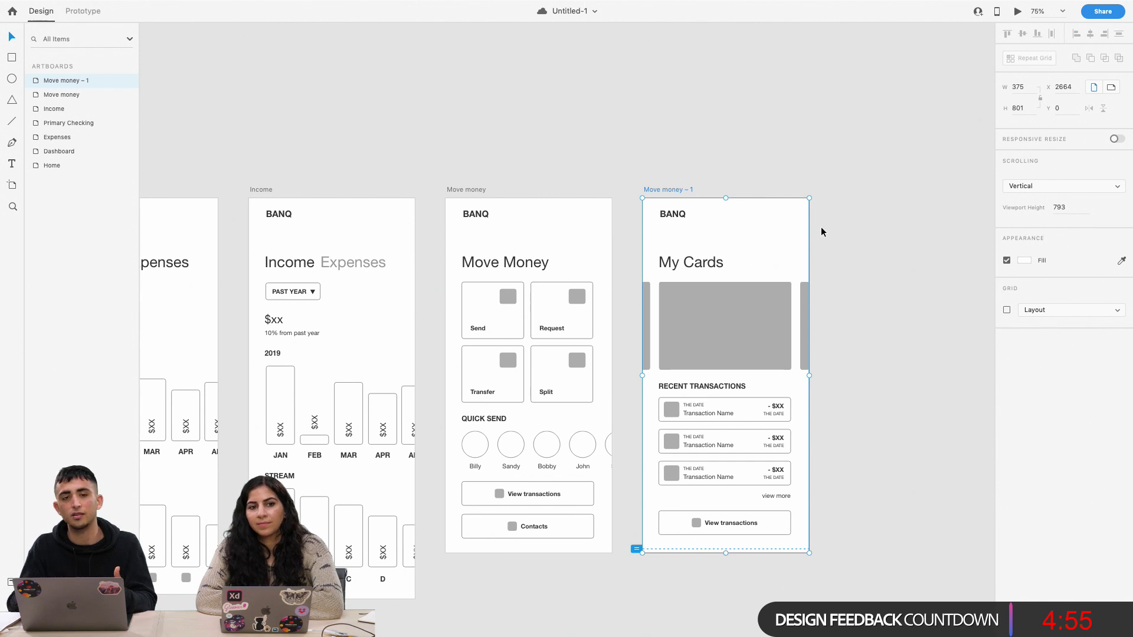
{"action": "left_click", "coordinate": [820, 183]}
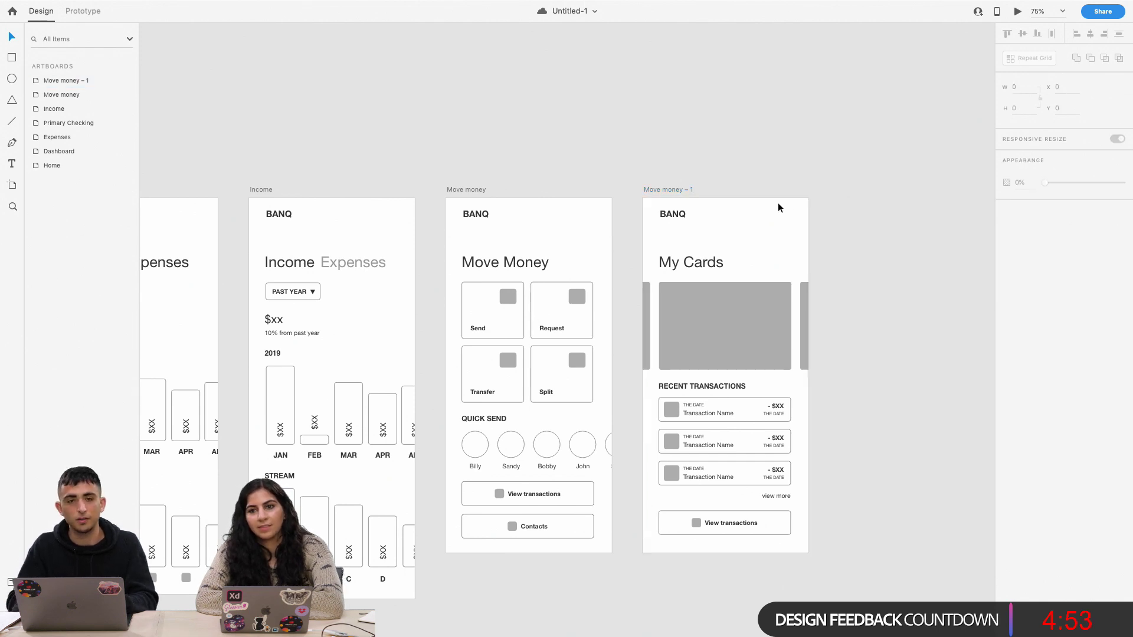
{"action": "left_click", "coordinate": [682, 190]}
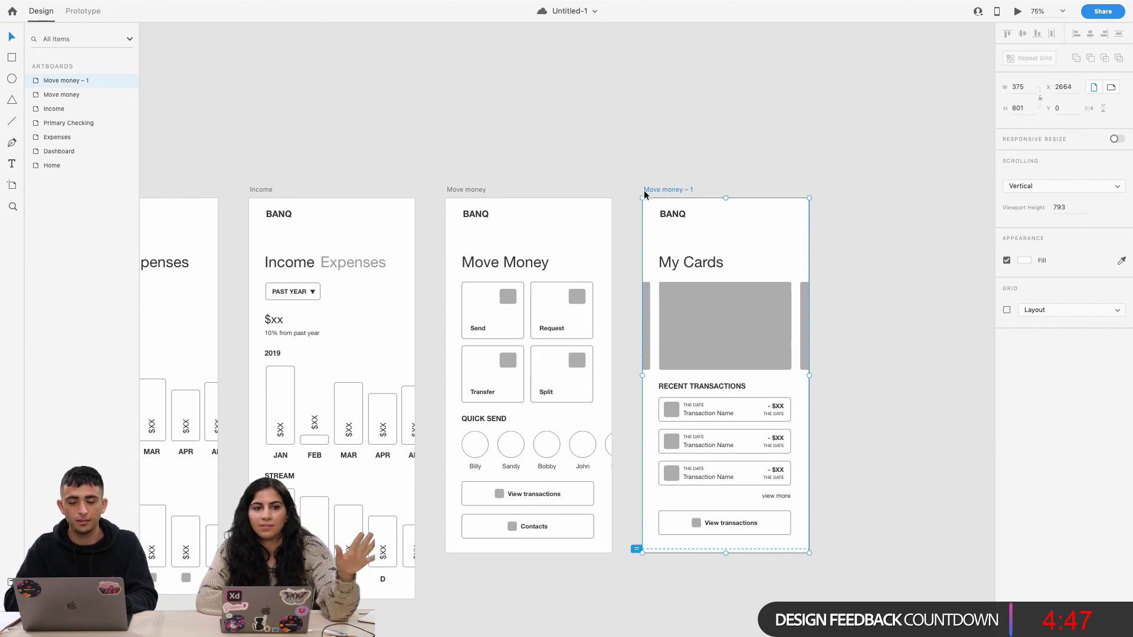
{"action": "key", "text": "super+d"}
{"action": "left_click", "coordinate": [535, 137]}
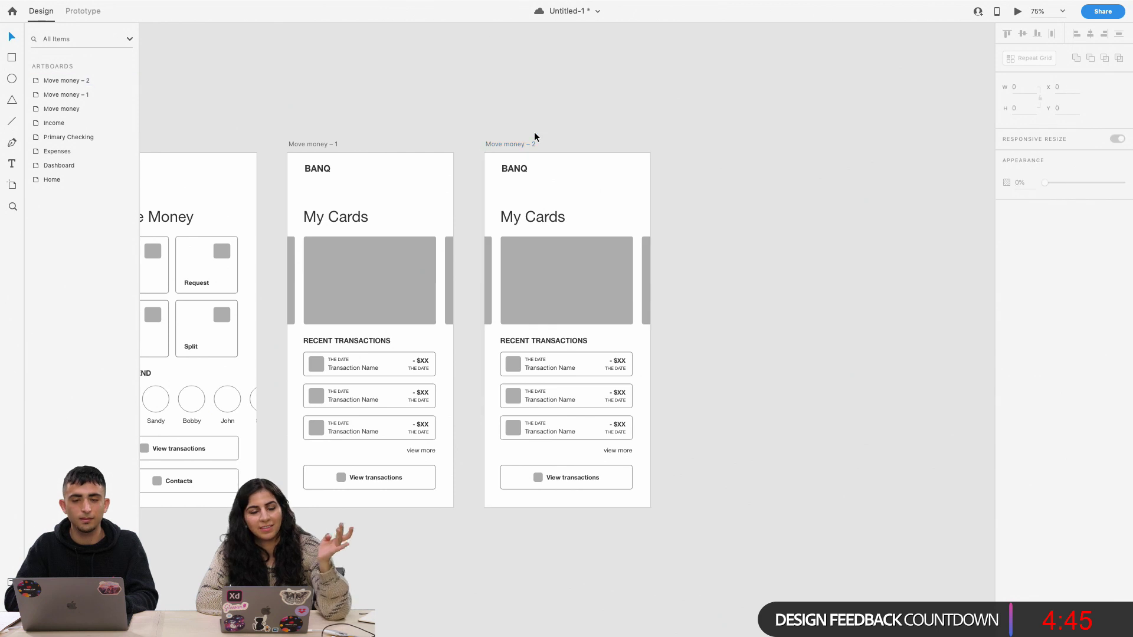
{"action": "left_click", "coordinate": [514, 145]}
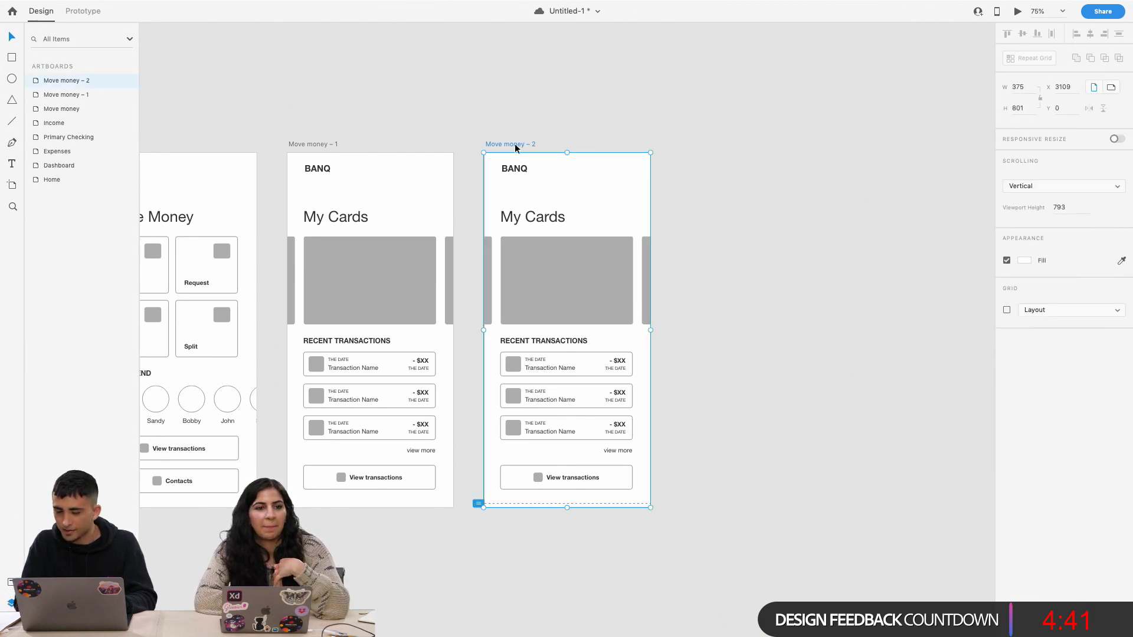
{"action": "key", "text": "Delete"}
Duplicate the My Cards artboard and change the copy's heading to "Deposit"
{"action": "left_click", "coordinate": [331, 144]}
{"action": "key", "text": "super+d"}
{"action": "double_click", "coordinate": [568, 480]}
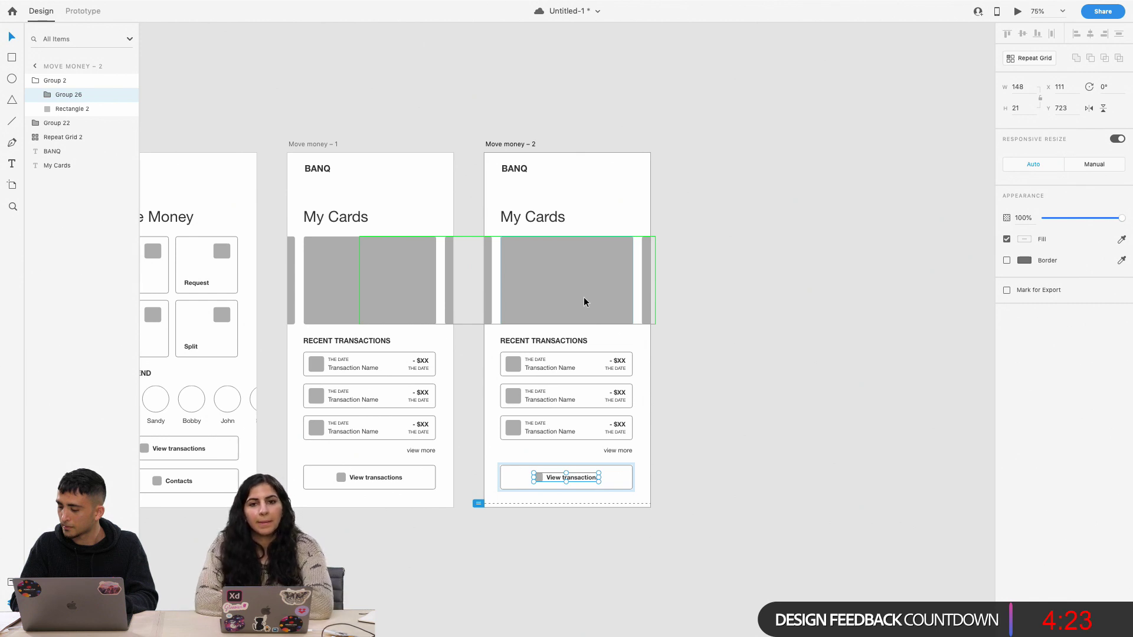
{"action": "double_click", "coordinate": [533, 216]}
{"action": "type", "text": "De"}
{"action": "type", "text": "post"}
{"action": "type", "text": "it"}
{"action": "key", "text": "Escape"}
Delete the repeat grid of grey cards from the Deposit artboard
{"action": "left_click", "coordinate": [529, 303]}
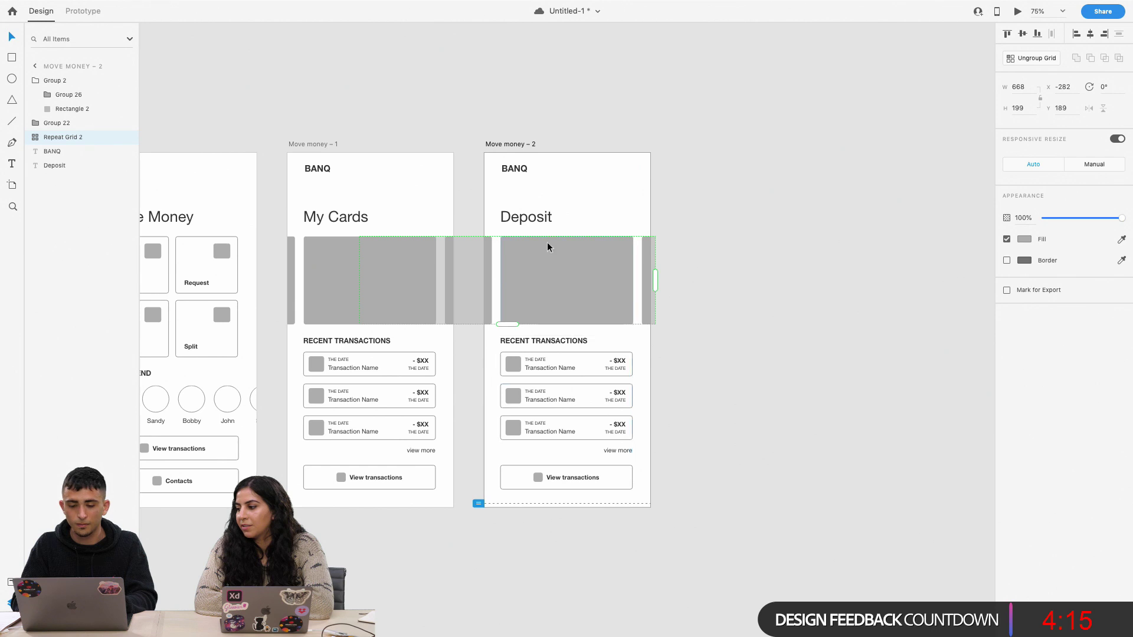
{"action": "double_click", "coordinate": [490, 273]}
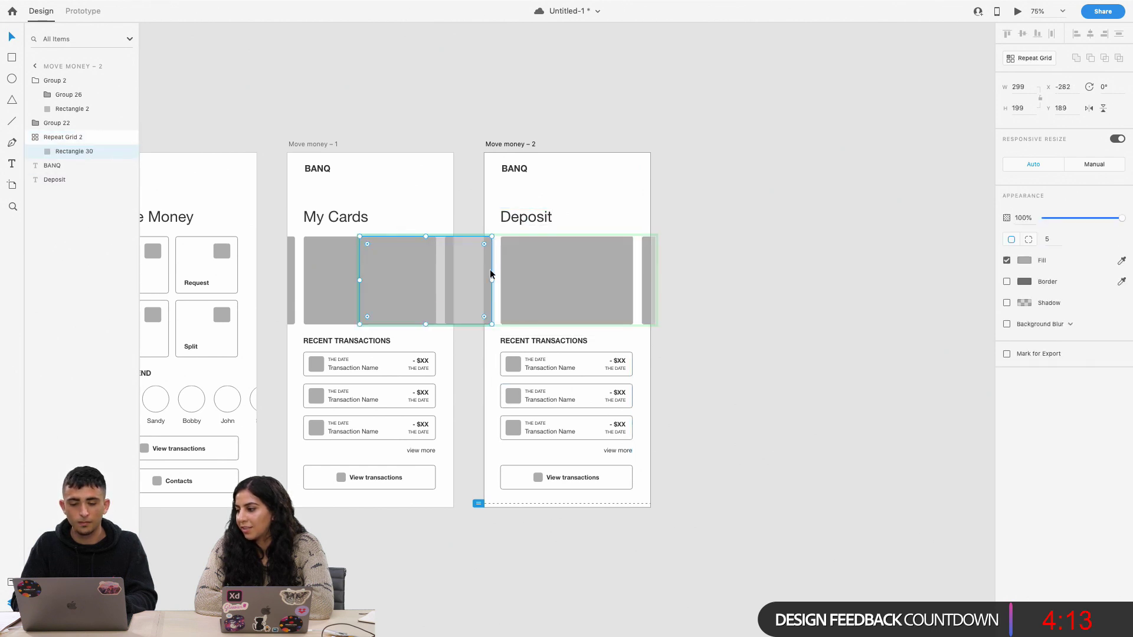
{"action": "left_click", "coordinate": [526, 219]}
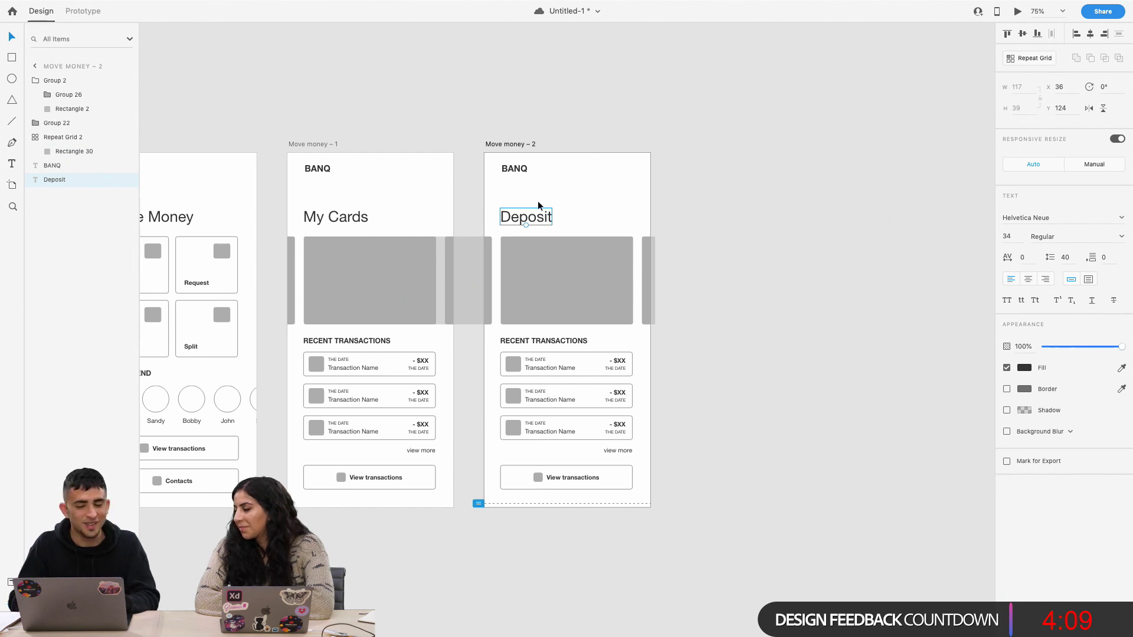
{"action": "left_click", "coordinate": [528, 270]}
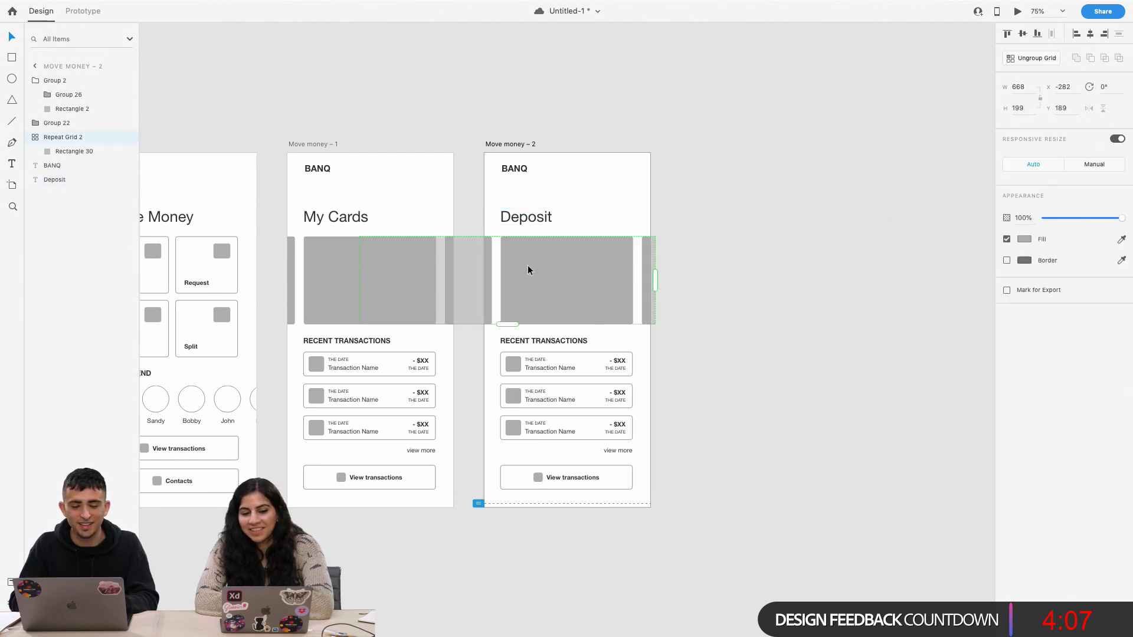
{"action": "double_click", "coordinate": [526, 216]}
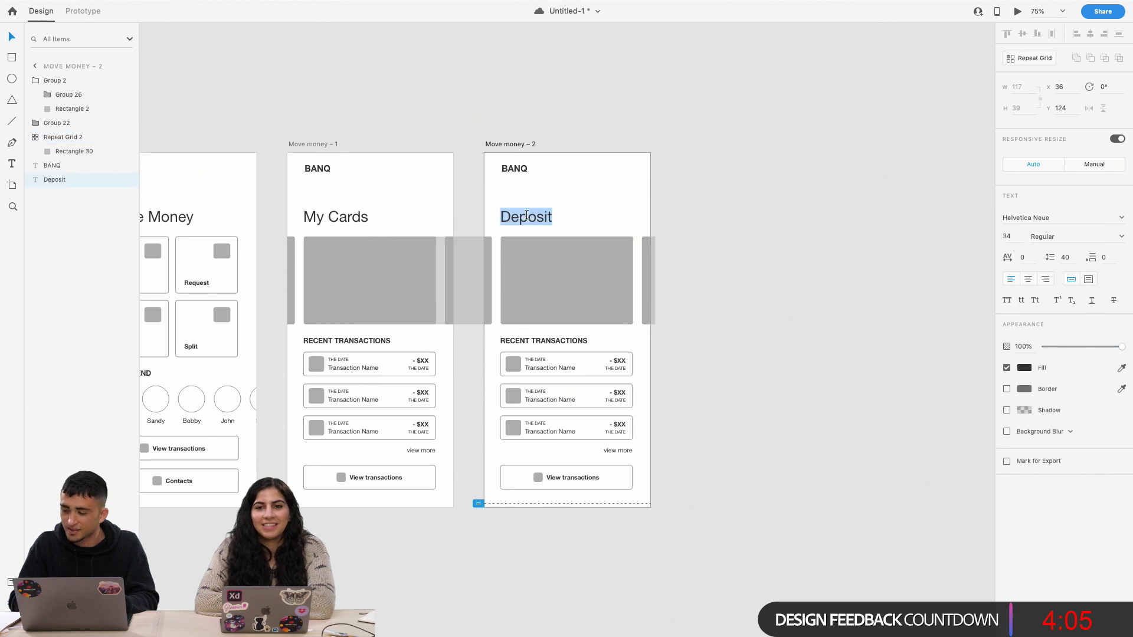
{"action": "double_click", "coordinate": [523, 300]}
{"action": "left_click", "coordinate": [488, 285]}
{"action": "key", "text": "Delete"}
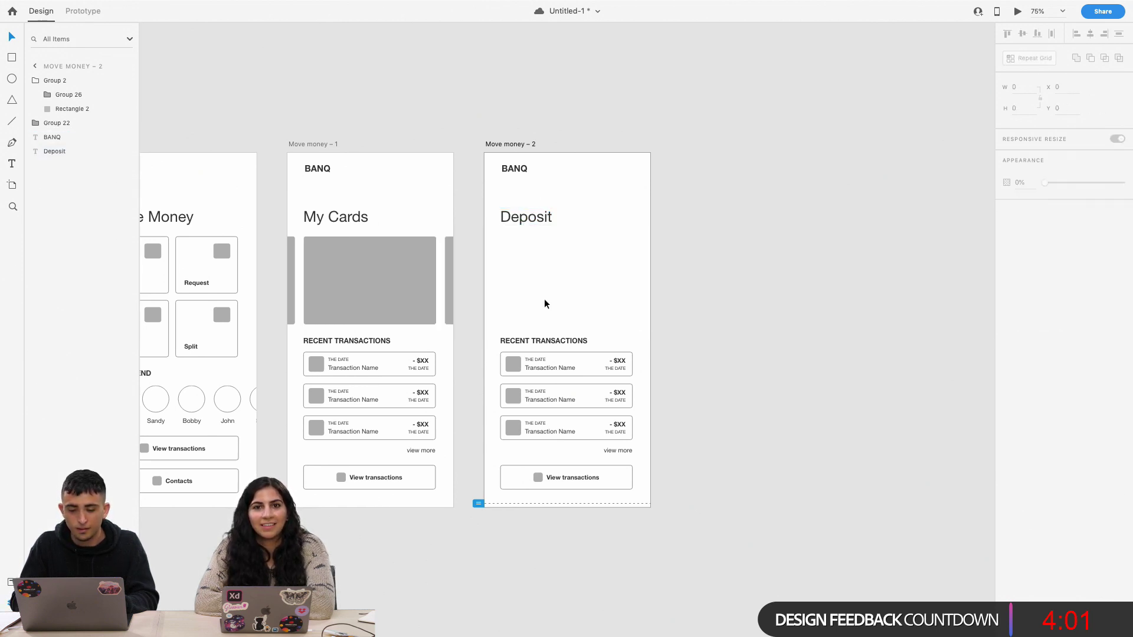
Copy the single central card rectangle from My Cards into the same place on the Deposit artboard and save the document
{"action": "left_click", "coordinate": [381, 308]}
{"action": "left_click", "coordinate": [531, 277]}
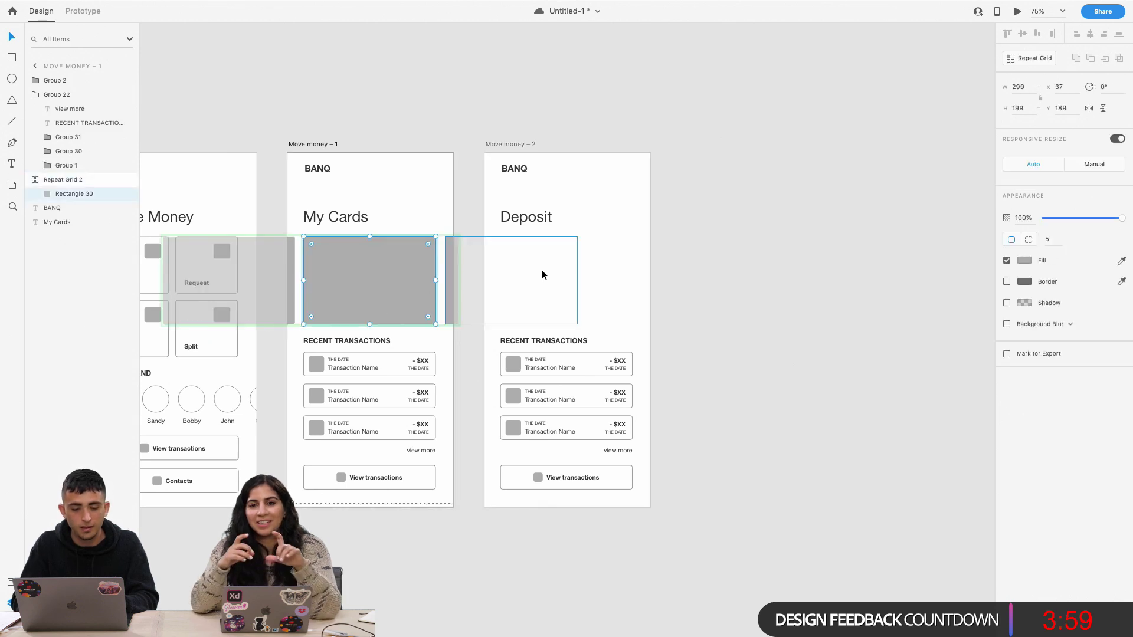
{"action": "key", "text": "ctrl+c"}
{"action": "left_click", "coordinate": [546, 254]}
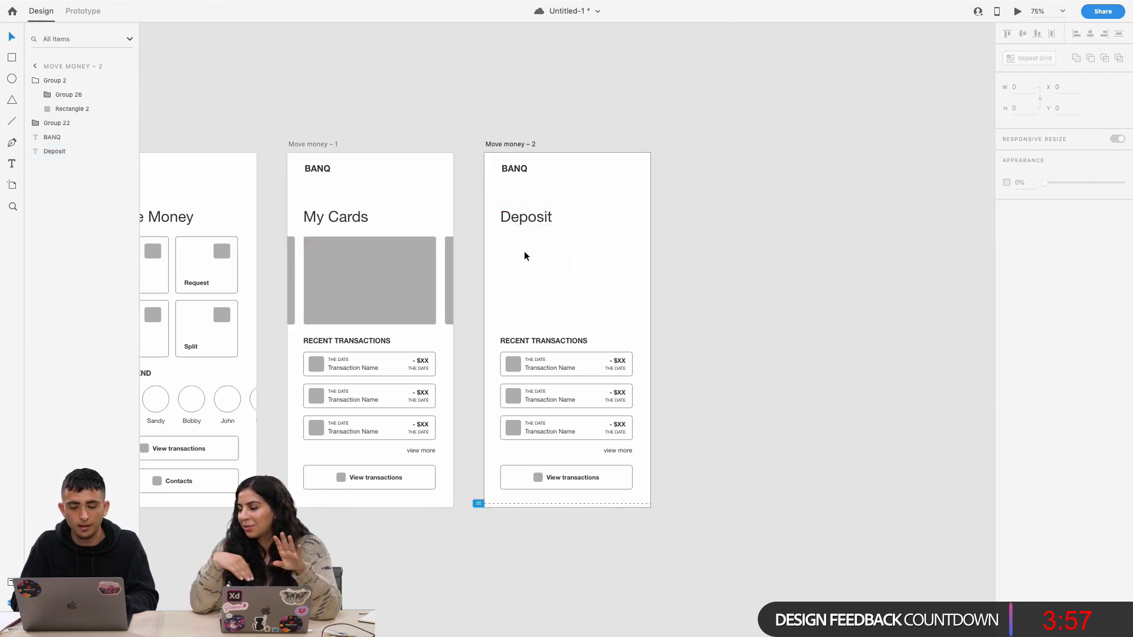
{"action": "key", "text": "ctrl+v"}
{"action": "left_click", "coordinate": [572, 202]}
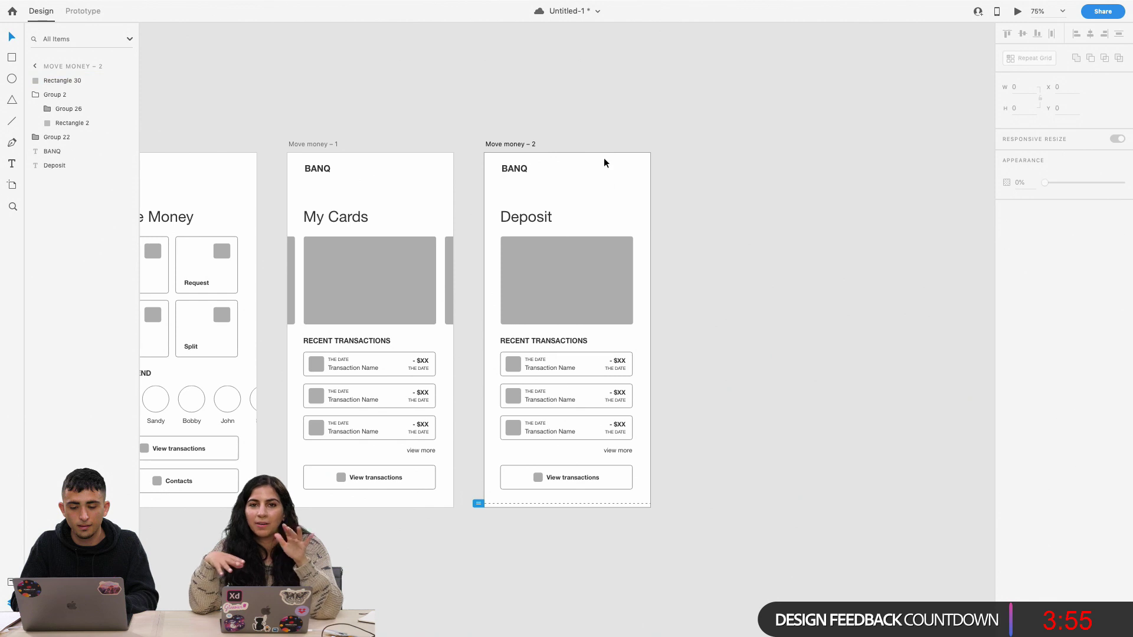
{"action": "left_click", "coordinate": [538, 364]}
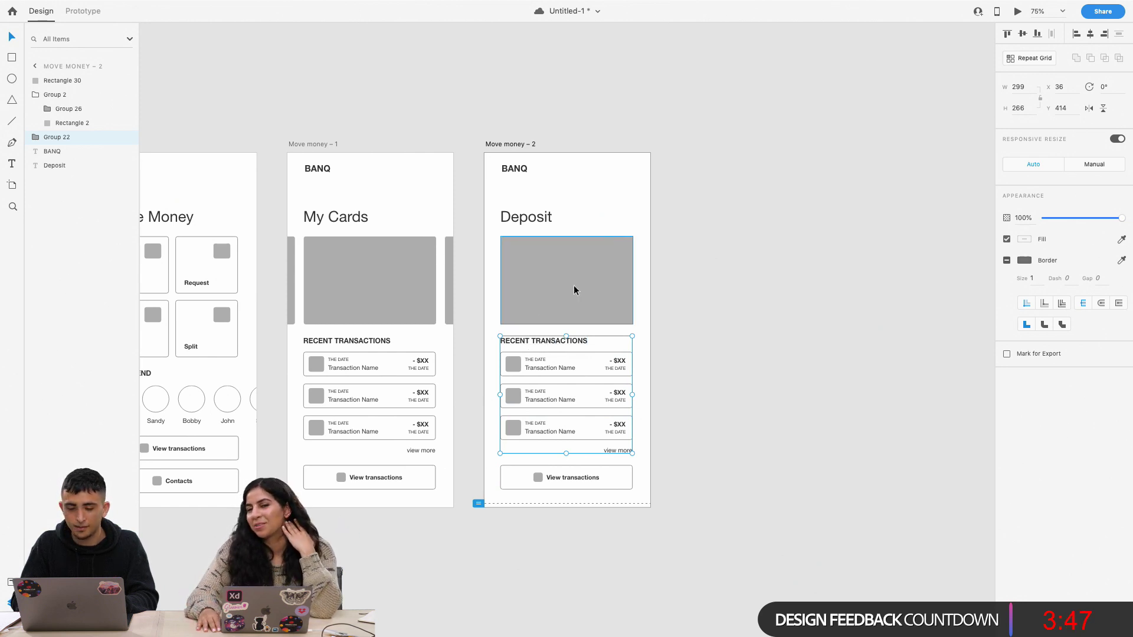
{"action": "key", "text": "super+s"}
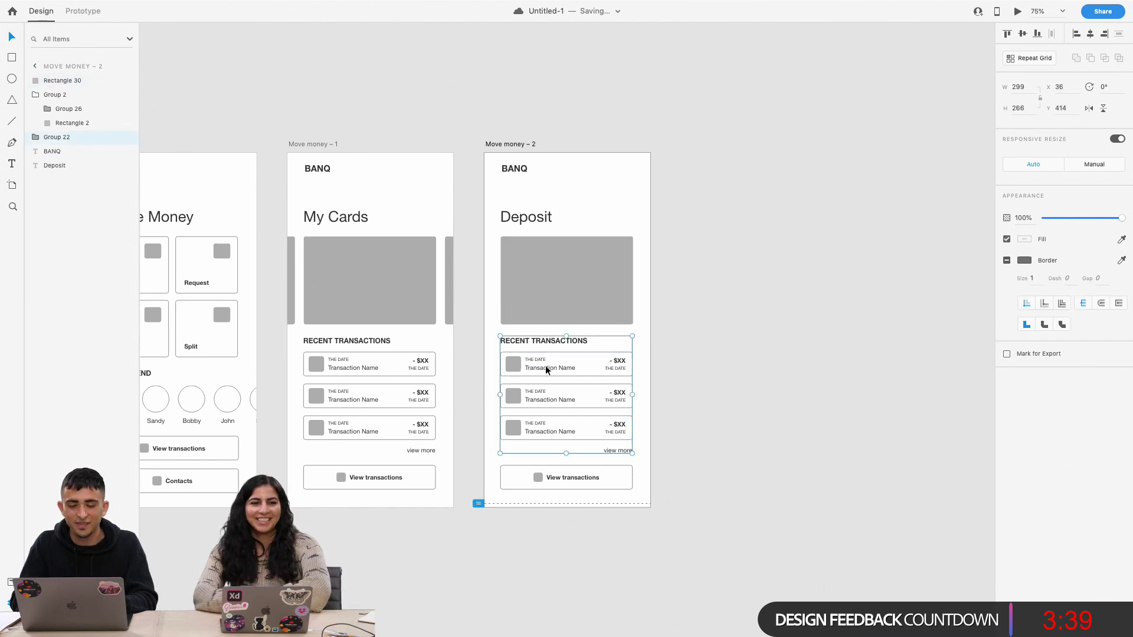
{"action": "left_click", "coordinate": [577, 286]}
{"action": "left_click", "coordinate": [578, 229]}
{"action": "left_click", "coordinate": [561, 260]}
{"action": "left_click", "coordinate": [577, 226]}
{"action": "left_click", "coordinate": [566, 301]}
{"action": "left_click", "coordinate": [587, 216]}
{"action": "left_click", "coordinate": [539, 269]}
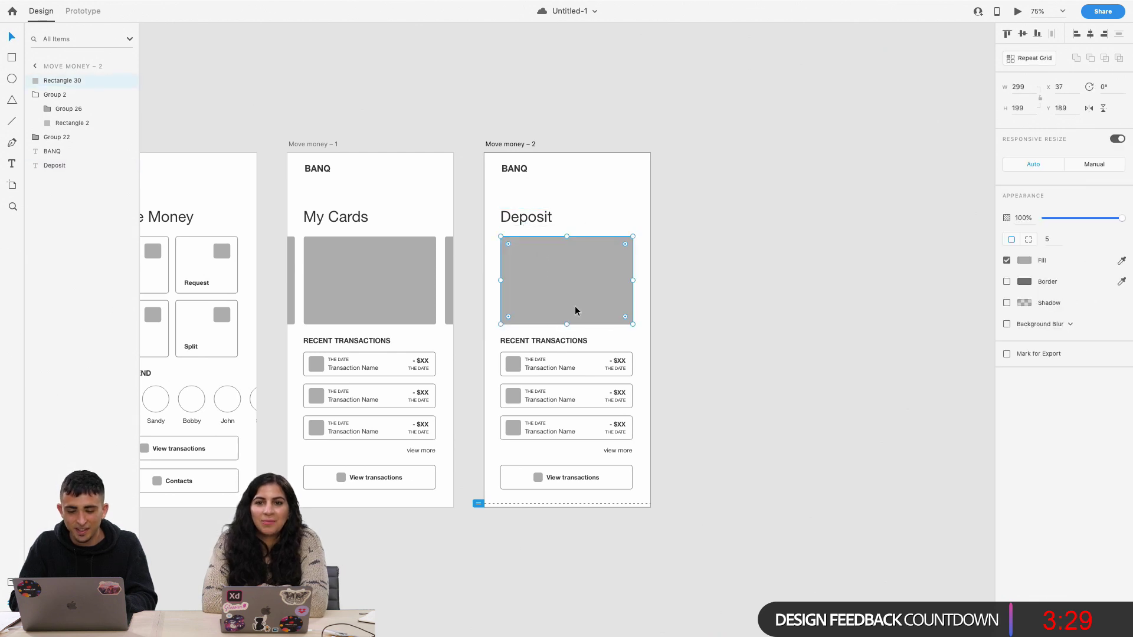
Replace the Recent Transactions group on the Deposit artboard with a duplicate of the grey rectangle placed directly below the original
{"action": "left_click", "coordinate": [570, 359]}
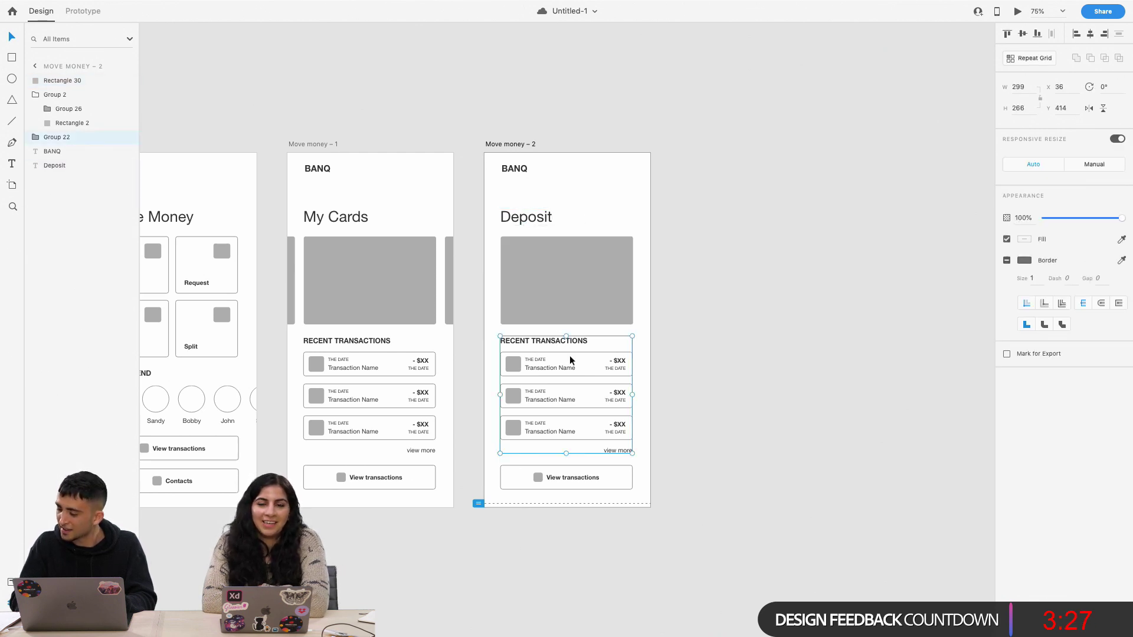
{"action": "key", "text": "Delete"}
{"action": "left_click", "coordinate": [573, 304]}
{"action": "left_click_drag", "start_coordinate": [572, 304], "coordinate": [582, 380]}
{"action": "left_click", "coordinate": [650, 302]}
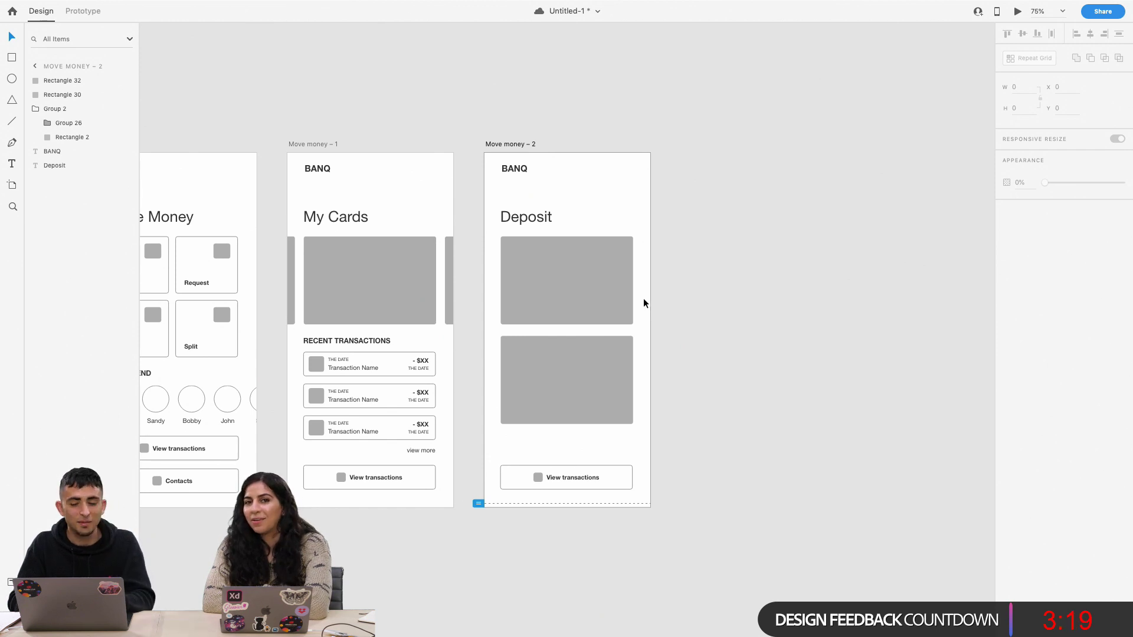
{"action": "left_click", "coordinate": [629, 301]}
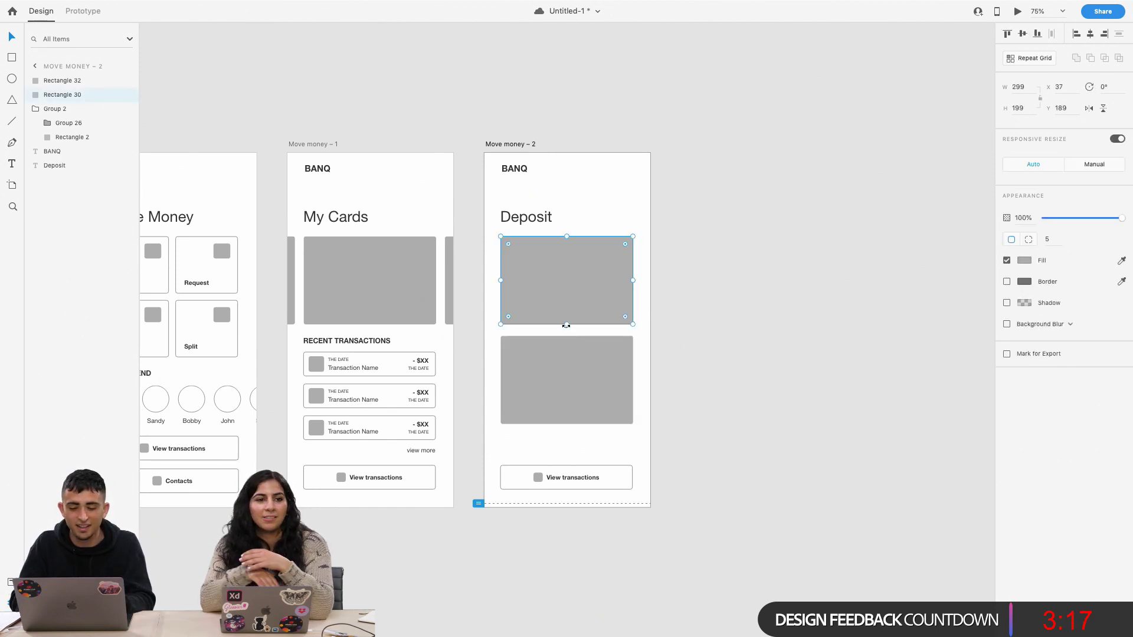
Shorten the upper grey rectangle on the Deposit artboard to a height of about 162 and delete the grey rectangle below it
{"action": "left_click_drag", "start_coordinate": [566, 326], "coordinate": [567, 308]}
{"action": "left_click", "coordinate": [565, 381]}
{"action": "key", "text": "Delete"}
Duplicate the shortened grey rectangle and place the copy directly below the original on the Deposit artboard
{"action": "left_click", "coordinate": [570, 298]}
{"action": "key", "text": "ctrl+d"}
{"action": "left_click_drag", "start_coordinate": [574, 295], "coordinate": [576, 360]}
{"action": "left_click", "coordinate": [661, 256]}
{"action": "scroll", "coordinate": [661, 257], "scroll_direction": "down", "scroll_amount": 3}
{"action": "scroll", "coordinate": [661, 257], "scroll_direction": "up", "scroll_amount": 8}
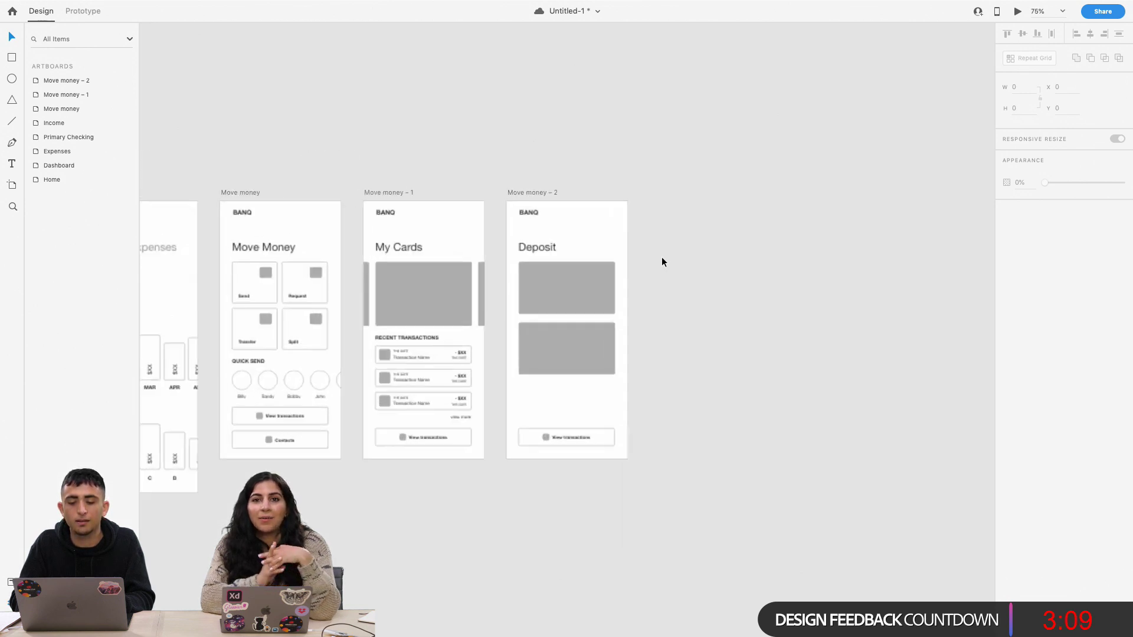
Nudge the lower grey rectangle up to Y 371 so the gap matches the 20-pixel card spacing on My Cards
{"action": "left_click", "coordinate": [589, 270]}
{"action": "left_click", "coordinate": [589, 319]}
{"action": "left_click_drag", "start_coordinate": [596, 387], "coordinate": [597, 387]}
{"action": "left_click", "coordinate": [414, 295]}
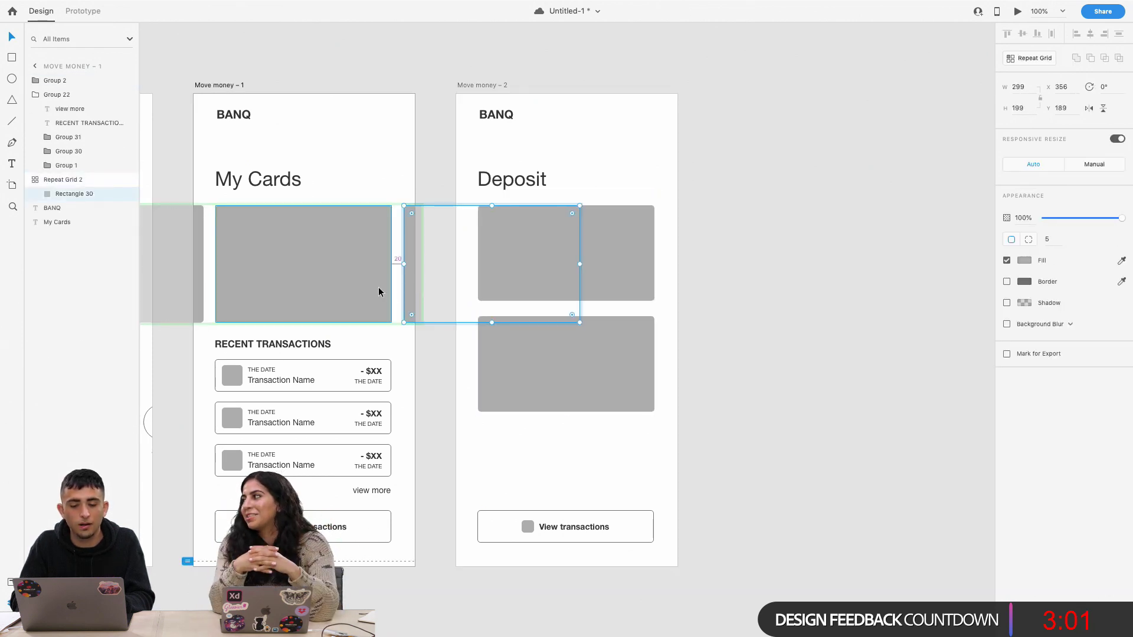
{"action": "left_click", "coordinate": [532, 344]}
{"action": "key", "text": "Up"}
{"action": "key", "text": "Up"}
{"action": "key", "text": "Up"}
{"action": "key", "text": "Up"}
{"action": "key", "text": "Up"}
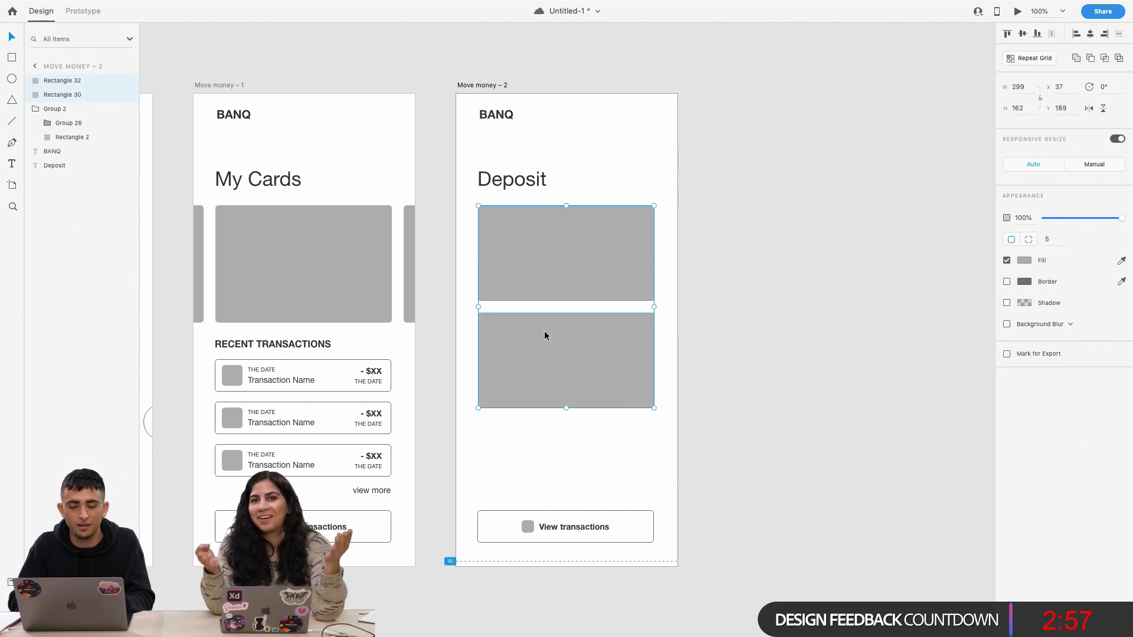
Try shifting both grey rectangles on the Deposit artboard down together to Y 216
{"action": "left_click", "coordinate": [552, 288]}
{"action": "left_click", "coordinate": [540, 323], "text": "shift"}
{"action": "scroll", "coordinate": [540, 324], "scroll_direction": "up", "scroll_amount": 5}
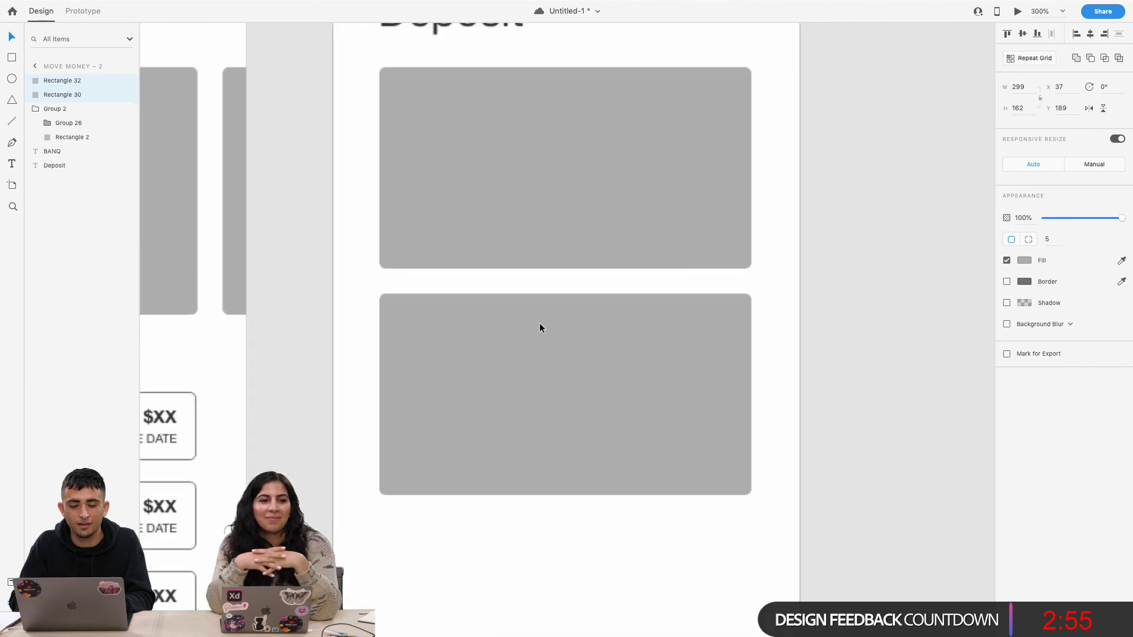
{"action": "scroll", "coordinate": [539, 323], "scroll_direction": "down", "scroll_amount": 5}
{"action": "scroll", "coordinate": [539, 324], "scroll_direction": "down", "scroll_amount": 5}
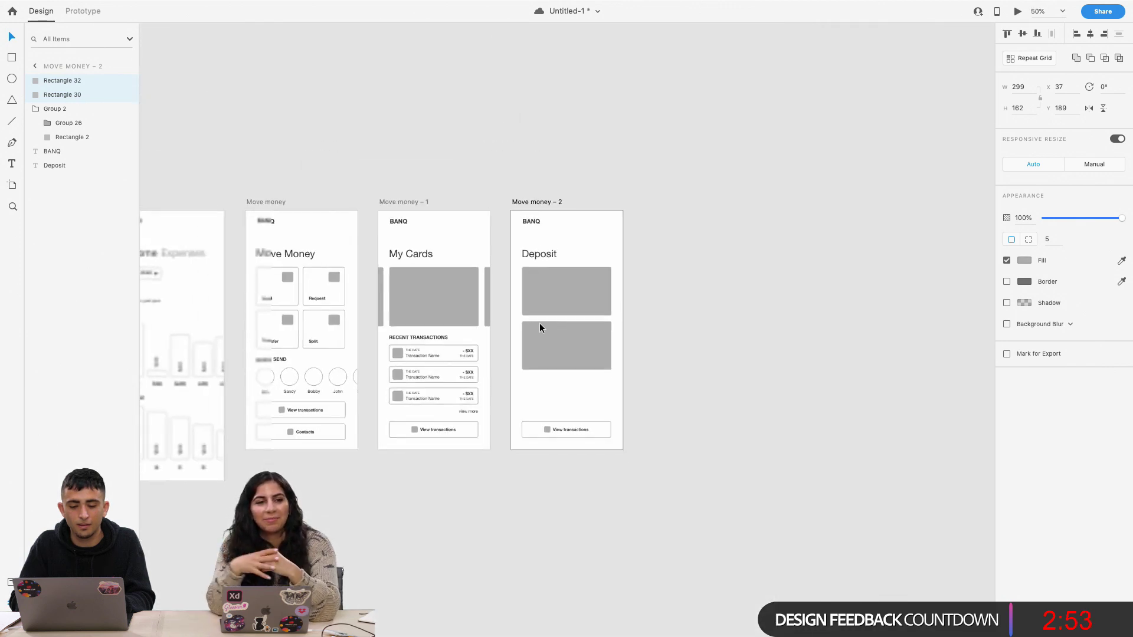
{"action": "scroll", "coordinate": [539, 323], "scroll_direction": "down", "scroll_amount": 2}
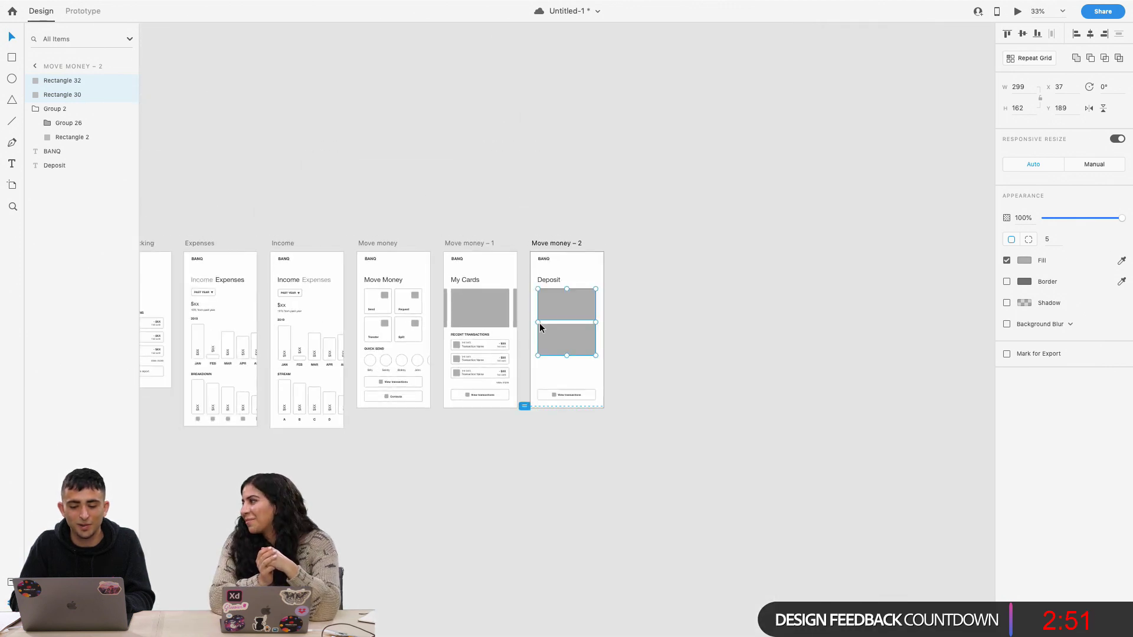
{"action": "scroll", "coordinate": [540, 323], "scroll_direction": "up", "scroll_amount": 6}
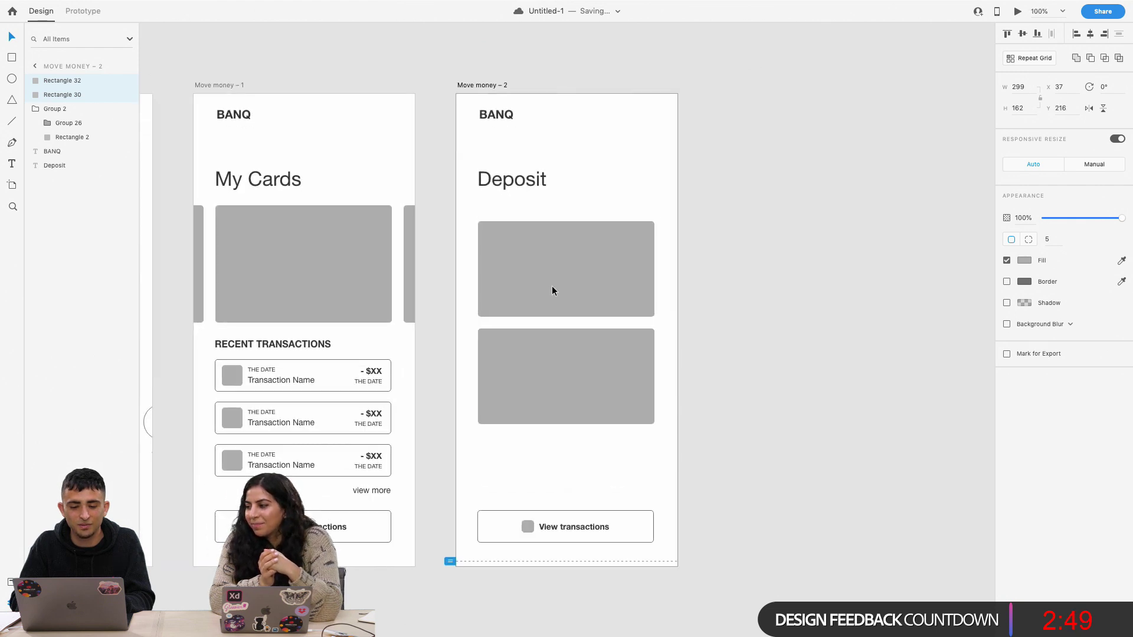
{"action": "left_click", "coordinate": [600, 196]}
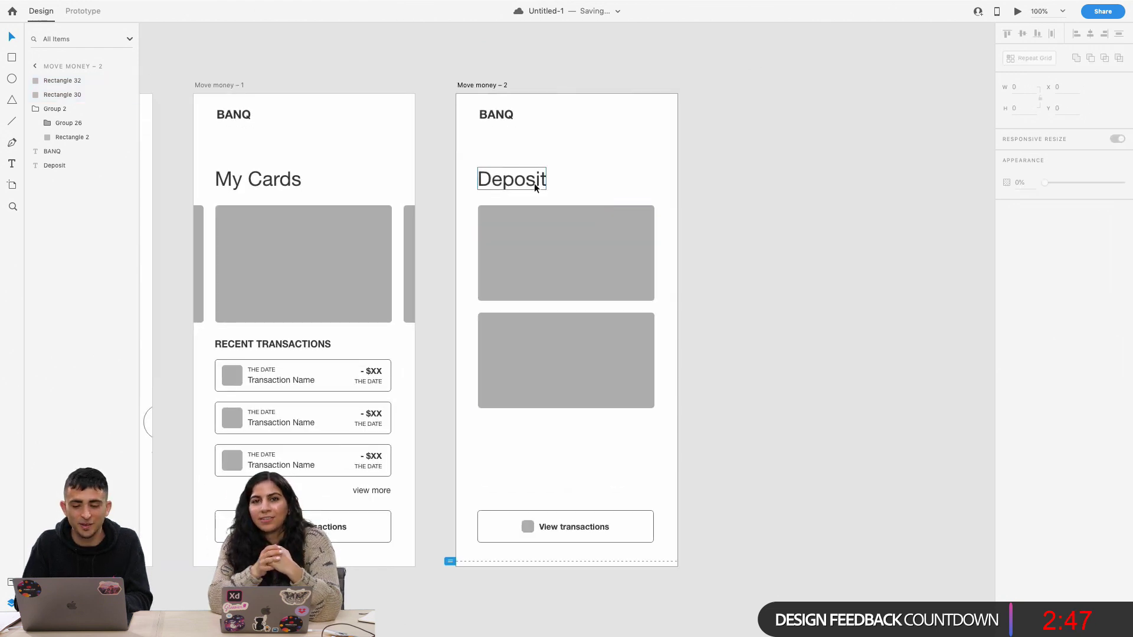
{"action": "left_click", "coordinate": [529, 252]}
{"action": "left_click", "coordinate": [526, 326]}
{"action": "left_click", "coordinate": [516, 271]}
{"action": "left_click", "coordinate": [501, 361]}
{"action": "left_click", "coordinate": [483, 423]}
{"action": "left_click", "coordinate": [517, 360]}
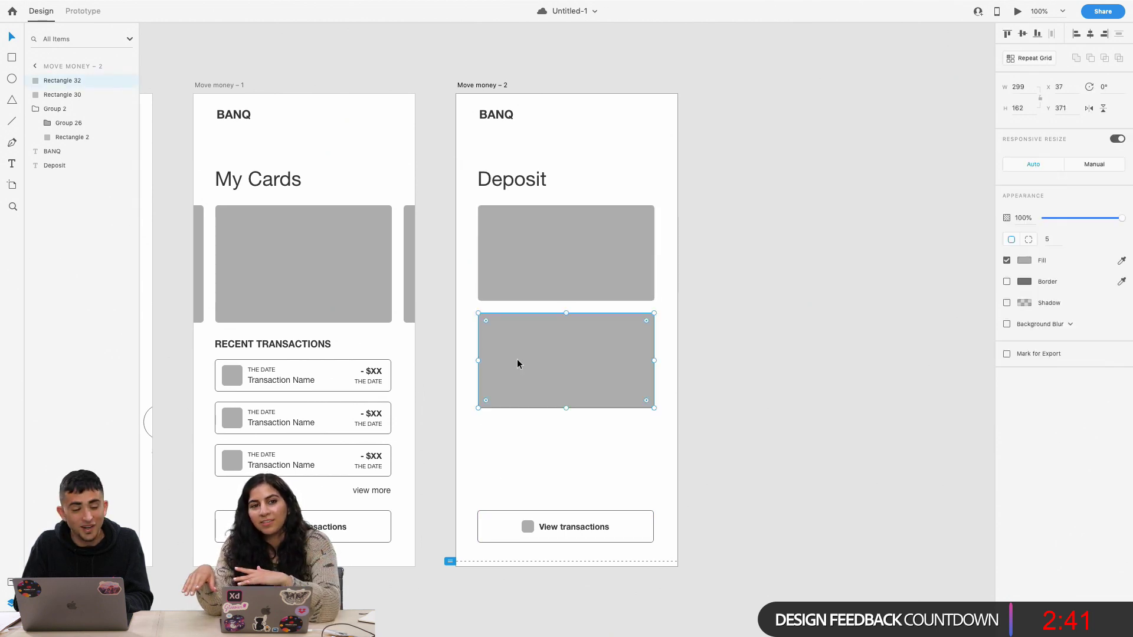
Move the Deposit artboard's View transactions button up just below the lower grey rectangle and change its label to "Continue"
{"action": "left_click_drag", "start_coordinate": [545, 525], "coordinate": [546, 437]}
{"action": "left_click", "coordinate": [548, 463]}
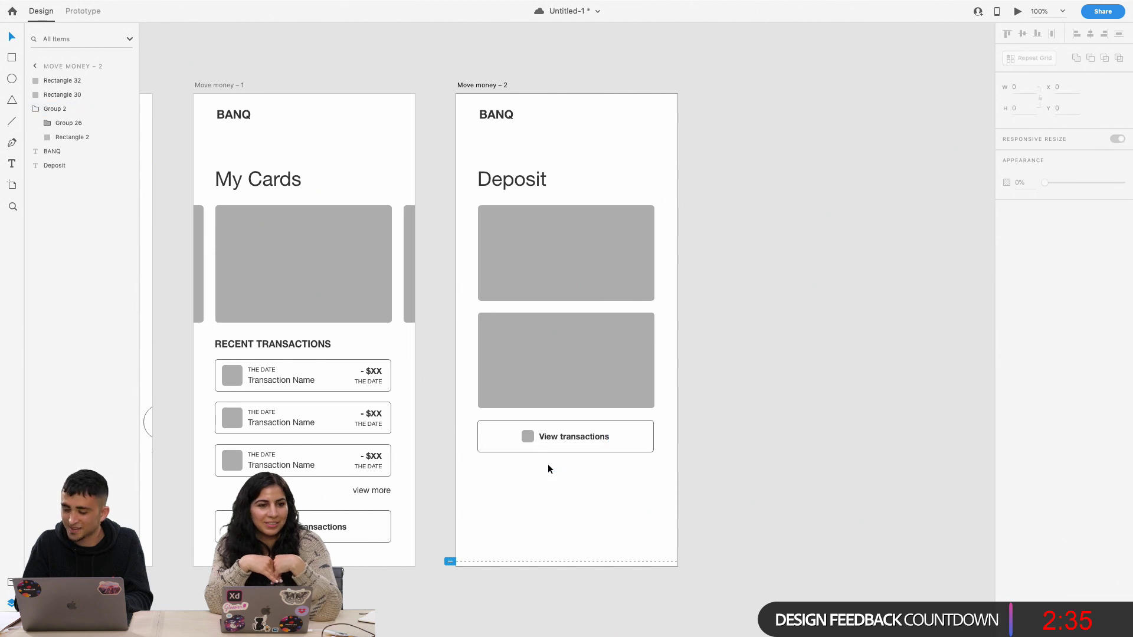
{"action": "left_click", "coordinate": [563, 438]}
{"action": "double_click", "coordinate": [563, 435]}
{"action": "double_click", "coordinate": [563, 434]}
{"action": "type", "text": "Continue"}
{"action": "key", "text": "Escape"}
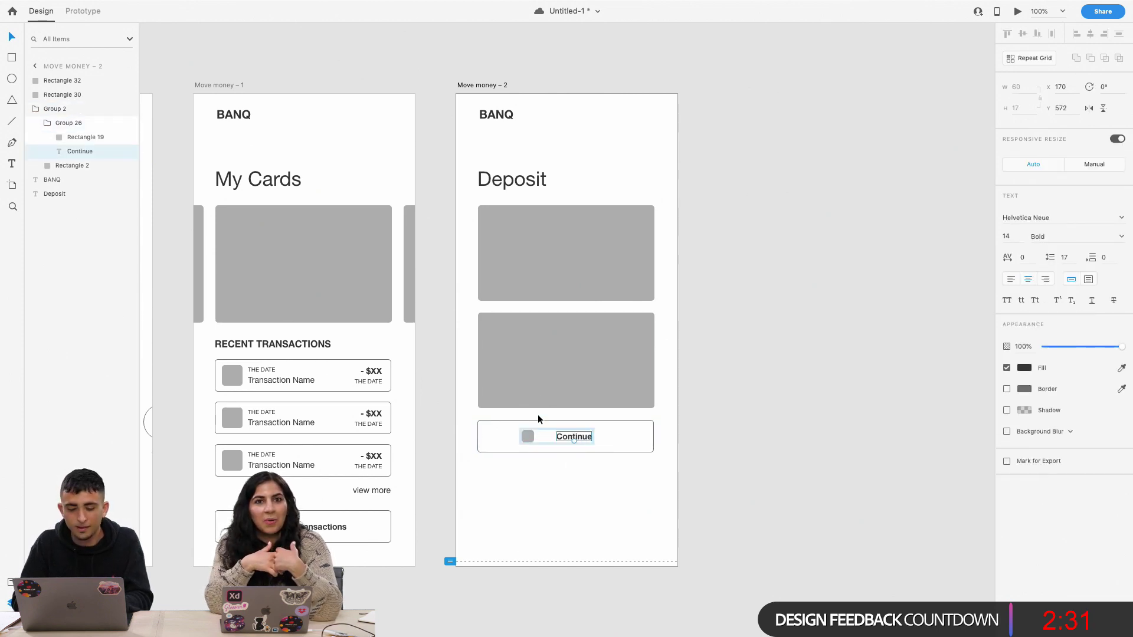
Move the small icon square close to the Continue label, using the View transactions button on My Cards as spacing reference
{"action": "left_click", "coordinate": [528, 437]}
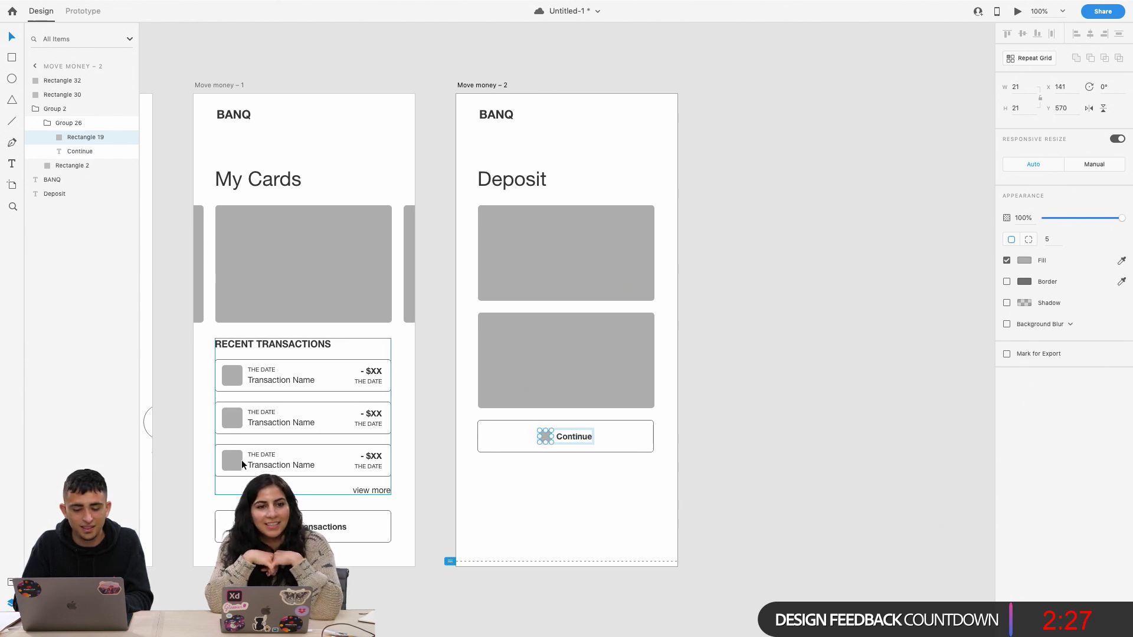
{"action": "double_click", "coordinate": [325, 527]}
{"action": "double_click", "coordinate": [325, 527]}
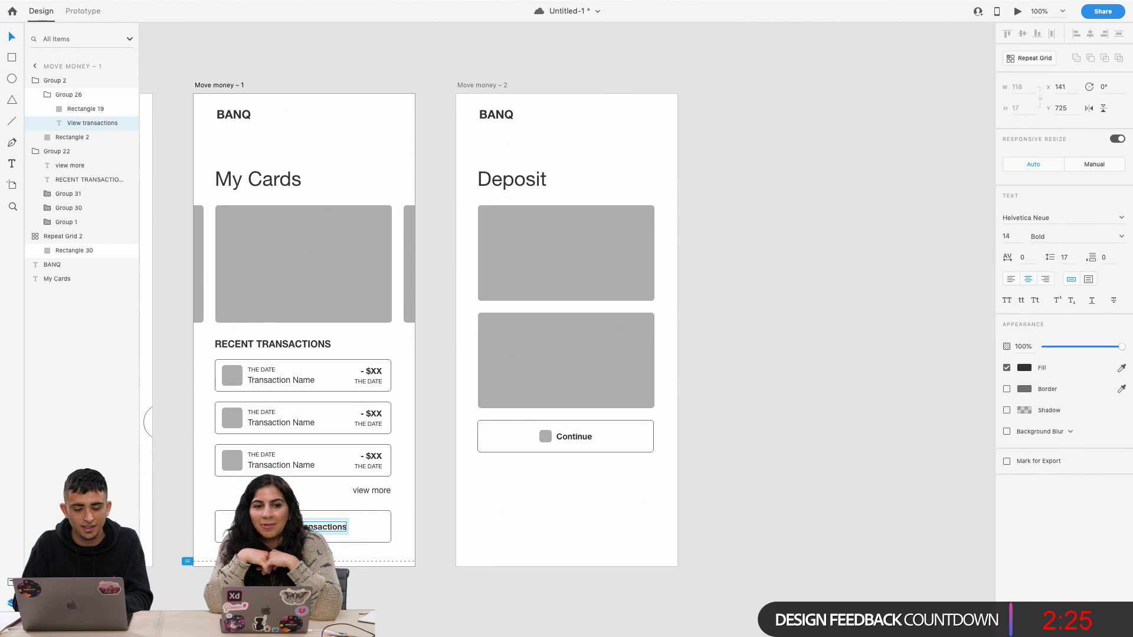
{"action": "left_click", "coordinate": [555, 437]}
{"action": "left_click_drag", "start_coordinate": [555, 436], "coordinate": [562, 437]}
{"action": "double_click", "coordinate": [562, 437]}
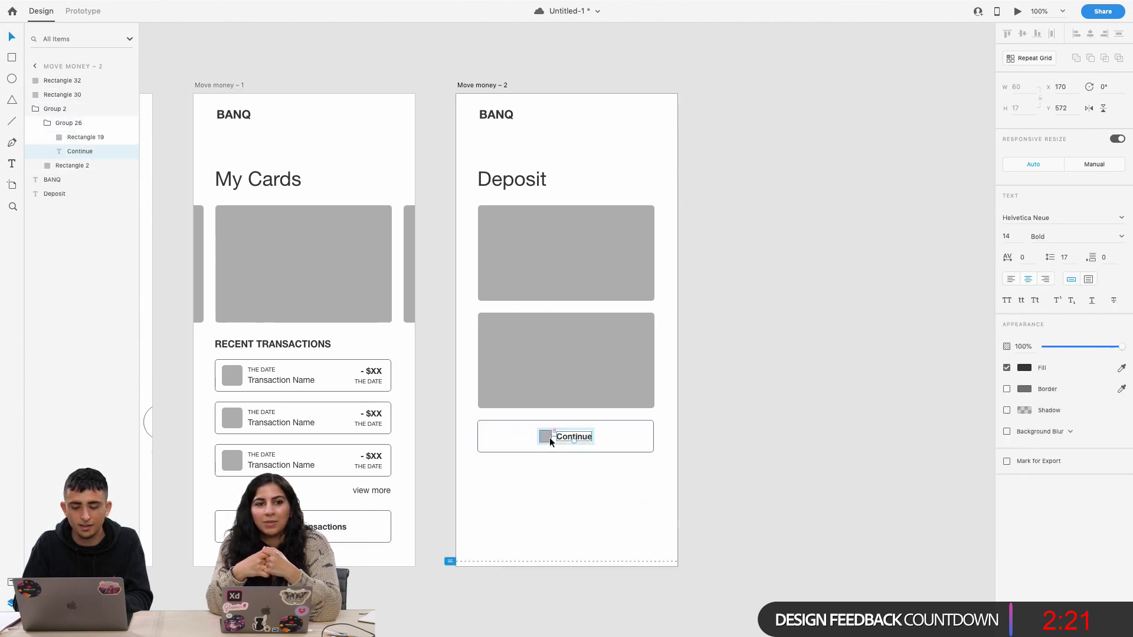
{"action": "left_click", "coordinate": [549, 437]}
Shift the icon and Continue label slightly so the pair sits centred inside the button
{"action": "left_click", "coordinate": [570, 385]}
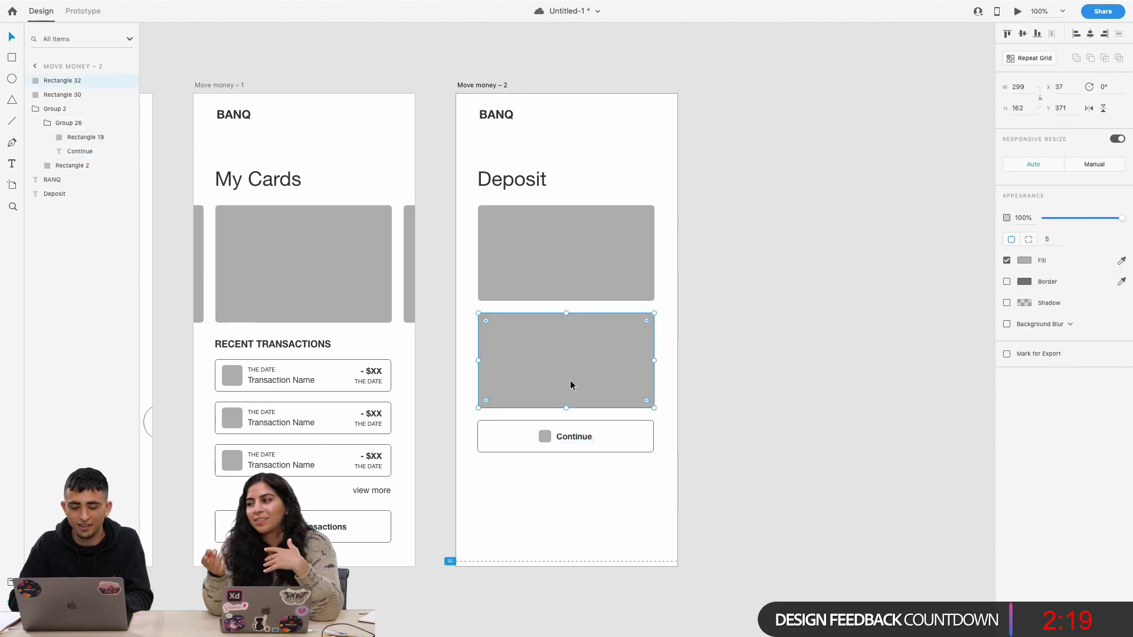
{"action": "left_click", "coordinate": [554, 438]}
{"action": "left_click_drag", "start_coordinate": [554, 438], "coordinate": [555, 438]}
{"action": "left_click", "coordinate": [572, 385]}
{"action": "left_click", "coordinate": [563, 433]}
{"action": "left_click", "coordinate": [557, 442]}
{"action": "left_click", "coordinate": [564, 434]}
{"action": "left_click", "coordinate": [564, 434]}
{"action": "left_click", "coordinate": [555, 431]}
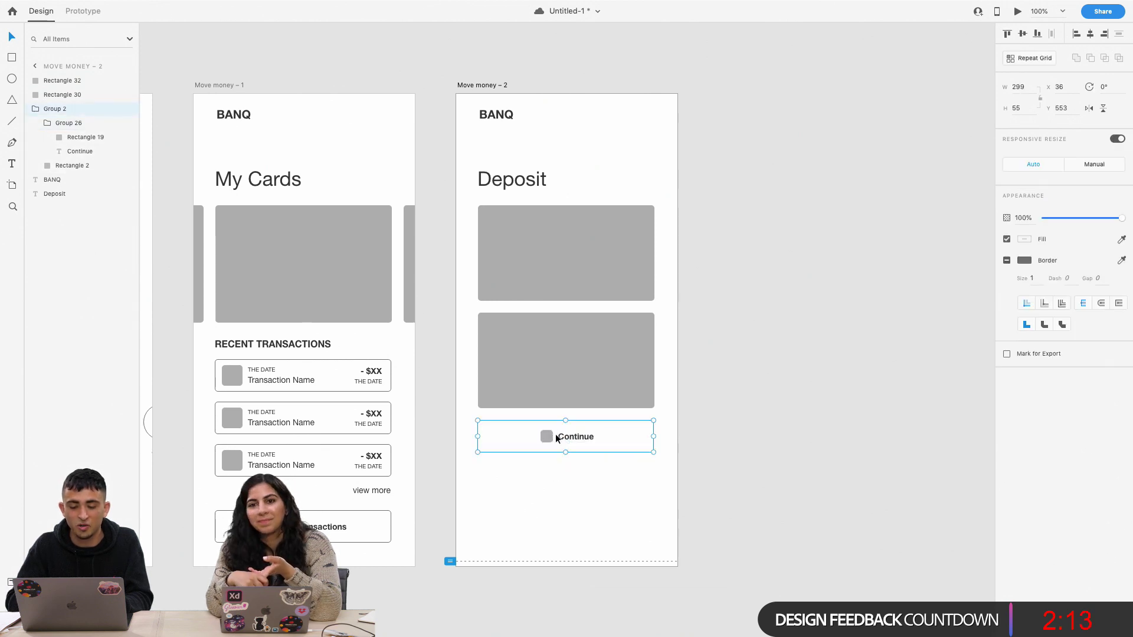
Shorten the Deposit artboard to a height of 654 so it ends just below the Continue button
{"action": "left_click", "coordinate": [555, 435]}
{"action": "key", "text": "super+minus"}
{"action": "key", "text": "super+minus"}
{"action": "key", "text": "super+equal"}
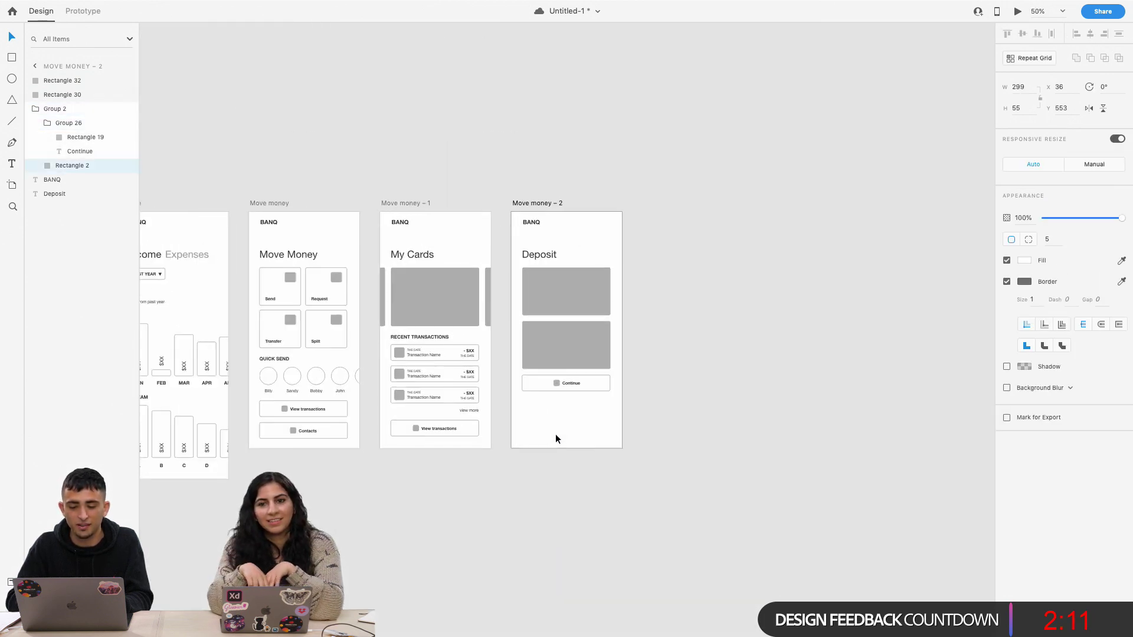
{"action": "left_click", "coordinate": [532, 203]}
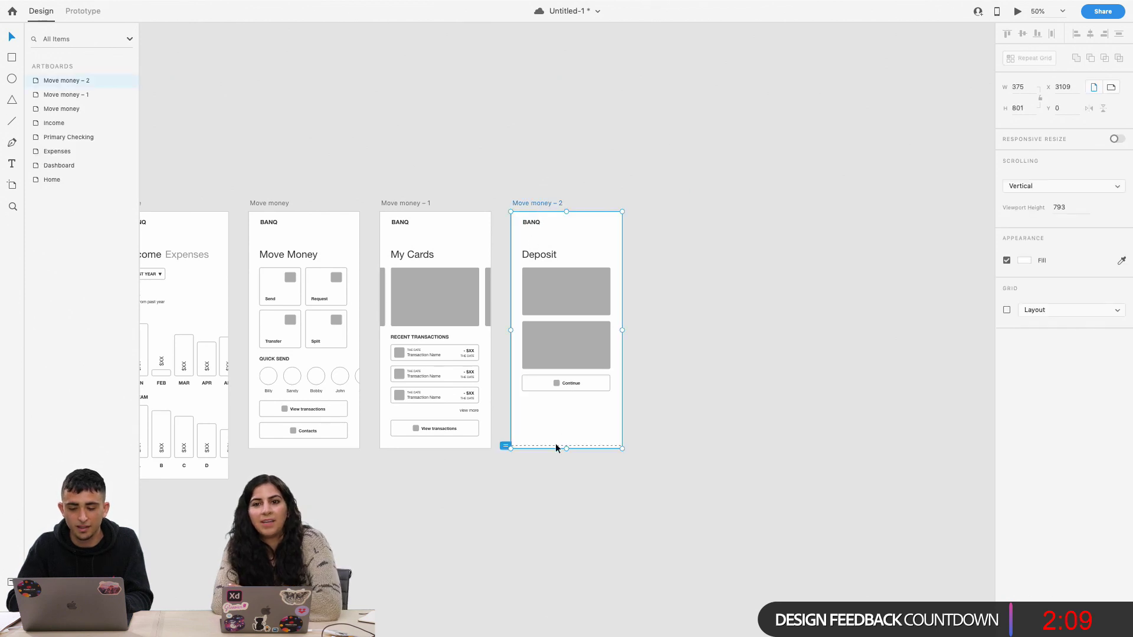
{"action": "left_click_drag", "start_coordinate": [566, 449], "coordinate": [566, 405]}
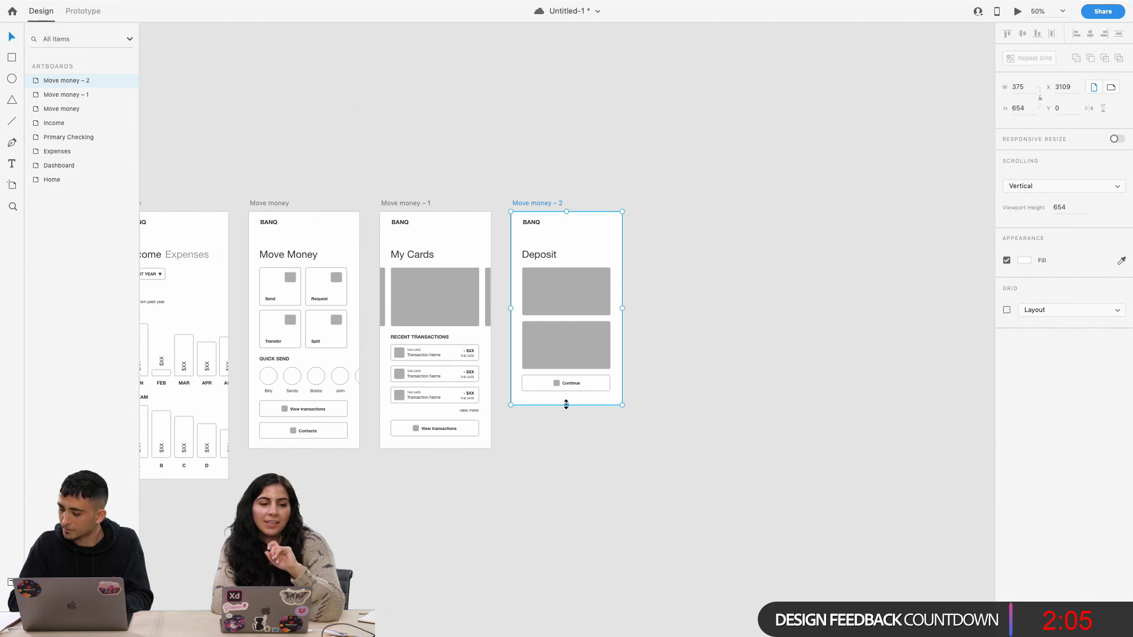
{"action": "key", "text": "super+1"}
{"action": "left_click", "coordinate": [568, 354]}
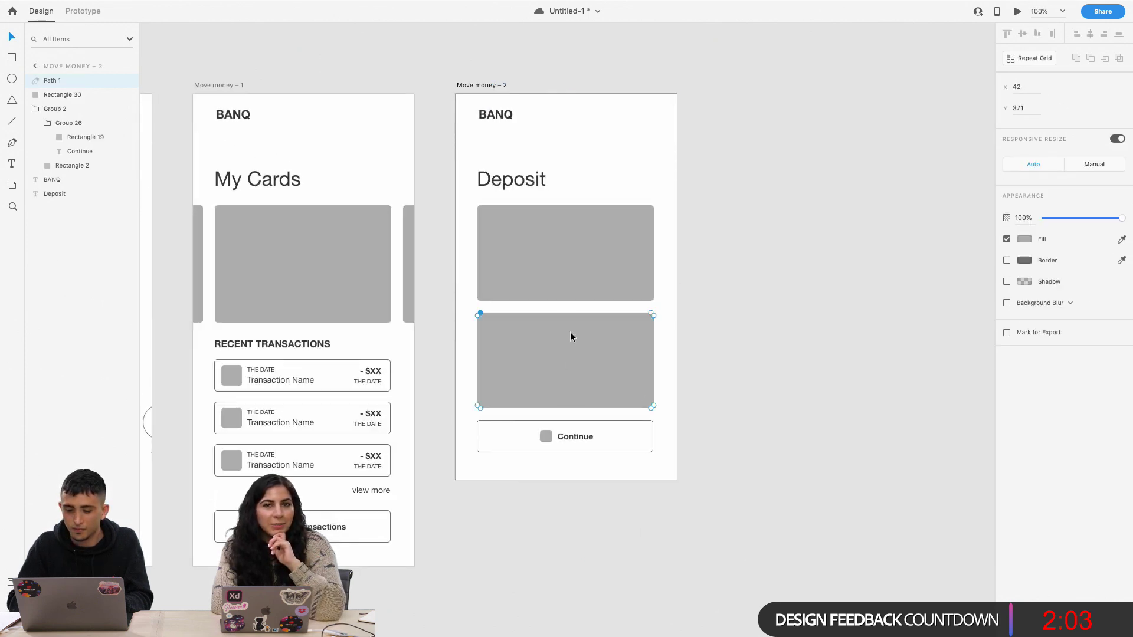
{"action": "left_click", "coordinate": [581, 276]}
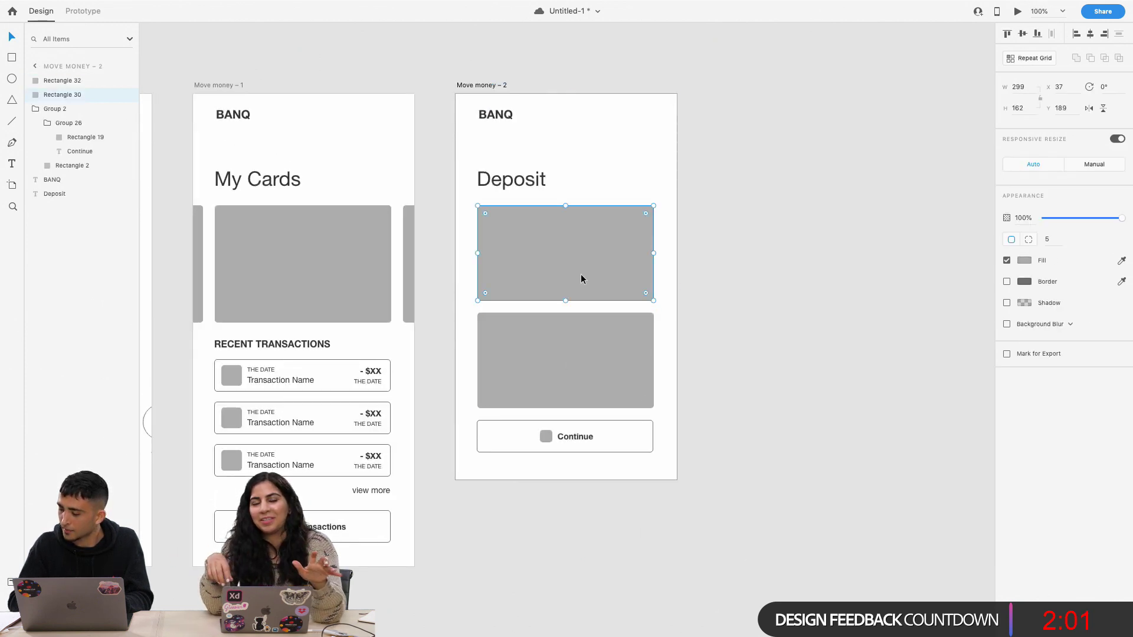
{"action": "left_click", "coordinate": [541, 372]}
{"action": "left_click", "coordinate": [561, 253]}
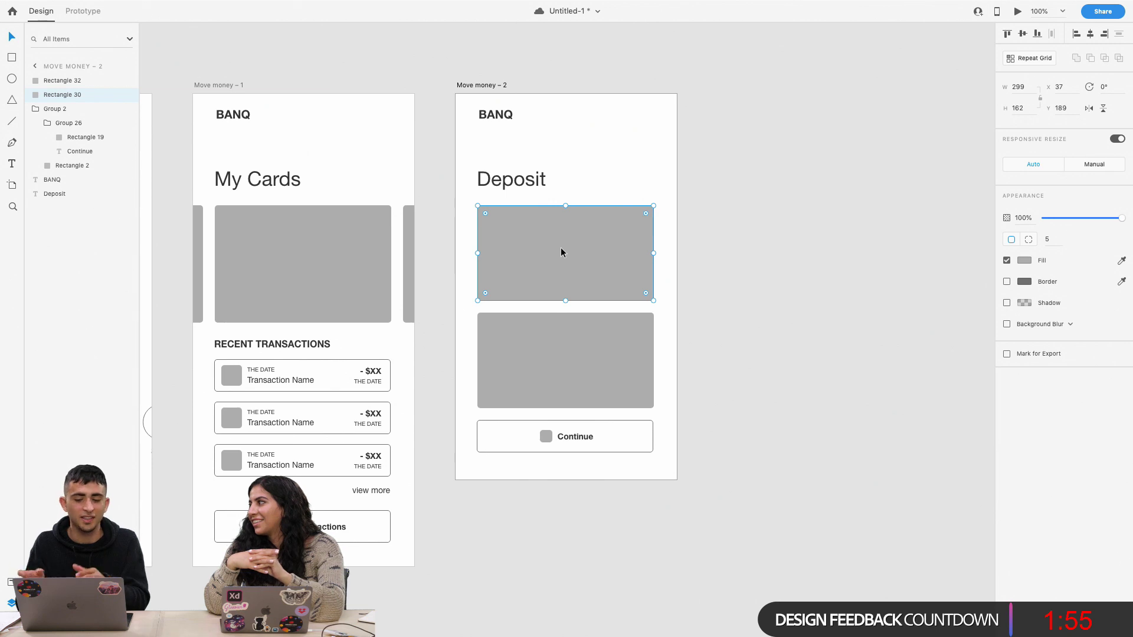
{"action": "left_click", "coordinate": [551, 323]}
{"action": "left_click", "coordinate": [555, 256]}
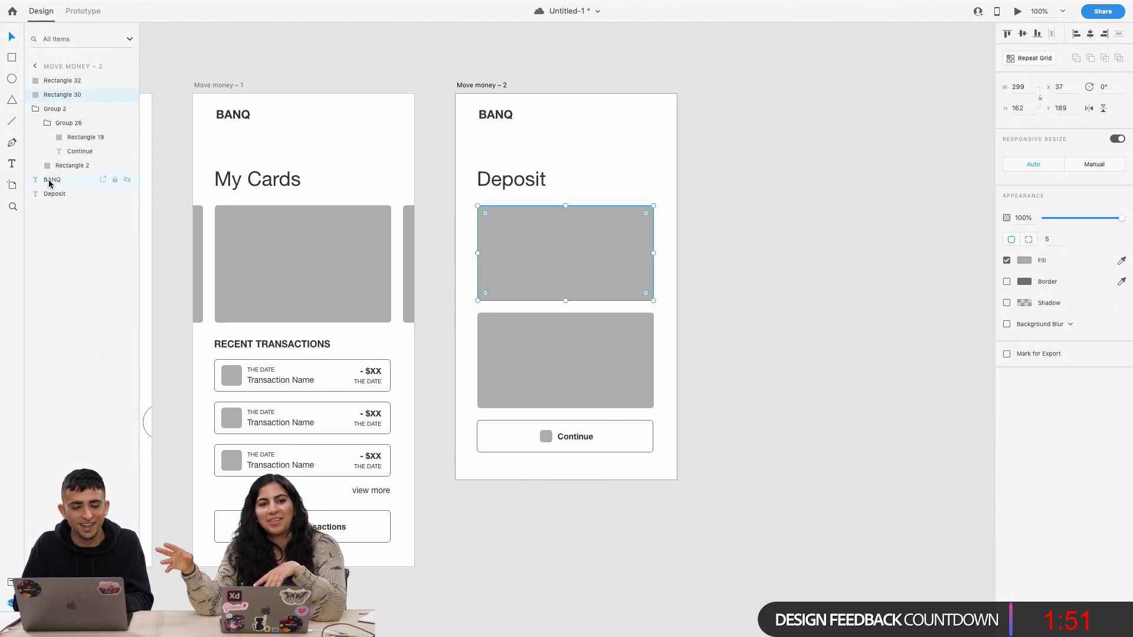
Draw a white square of about 59 by 59 inside the upper grey rectangle and set its corner radius to 5
{"action": "left_click", "coordinate": [12, 57]}
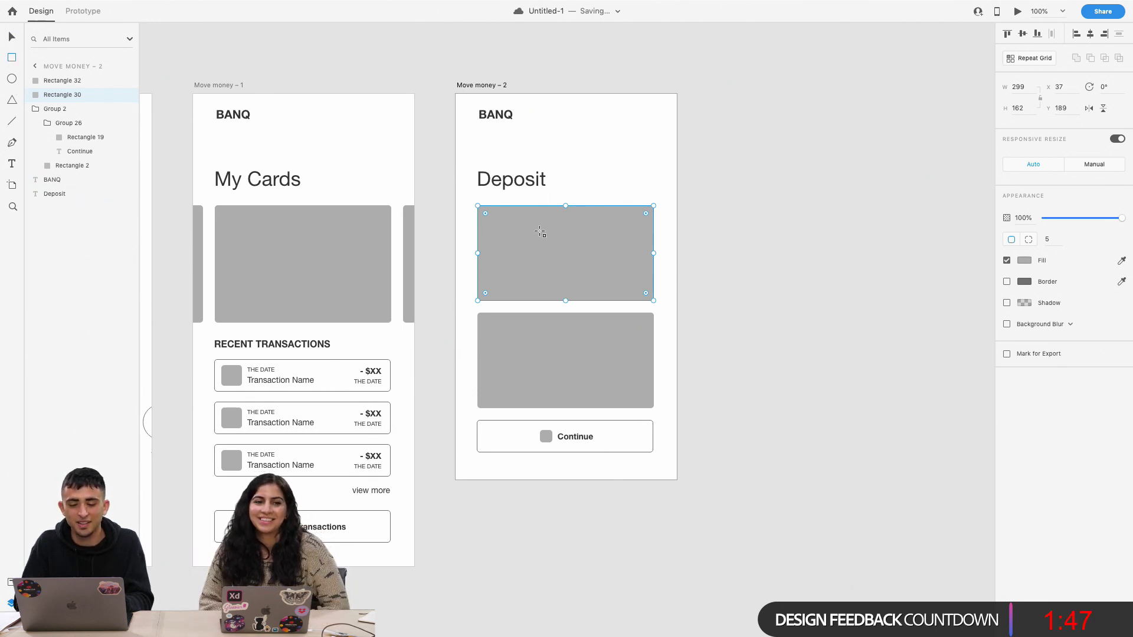
{"action": "mouse_move", "coordinate": [542, 227]}
{"action": "left_mouse_down"}
{"action": "mouse_move", "coordinate": [562, 256]}
{"action": "mouse_move", "coordinate": [612, 271]}
{"action": "mouse_move", "coordinate": [599, 260]}
{"action": "left_mouse_up"}
{"action": "left_click", "coordinate": [1048, 239]}
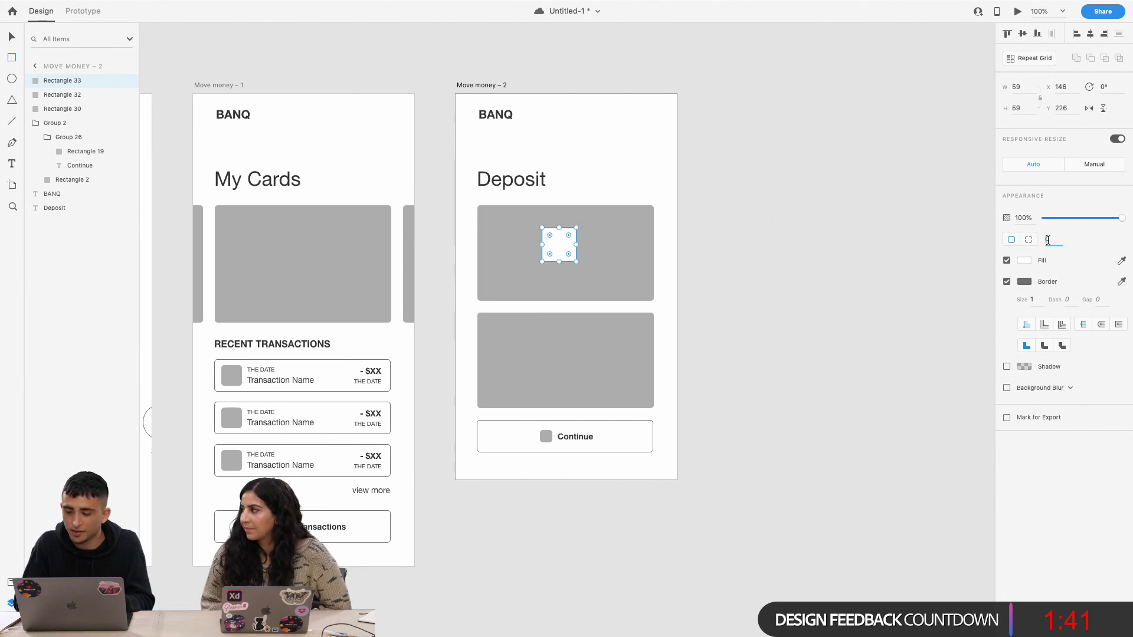
{"action": "type", "text": "5"}
{"action": "key", "text": "Return"}
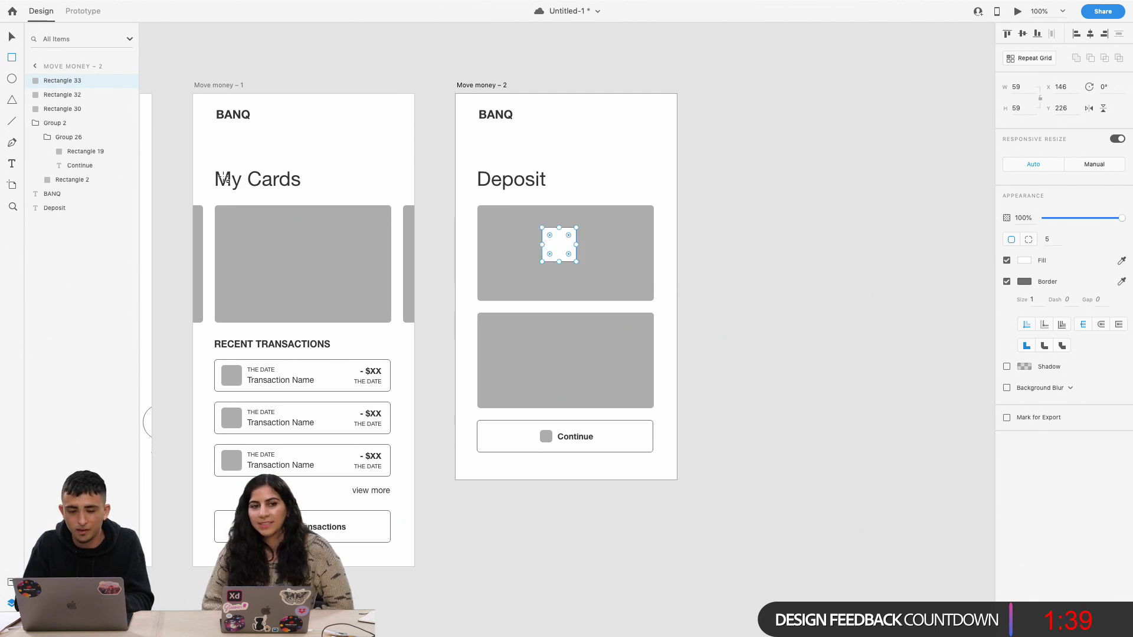
Move the white square to X 158, horizontally centred in the upper grey rectangle, and remove its border
{"action": "left_click", "coordinate": [13, 39]}
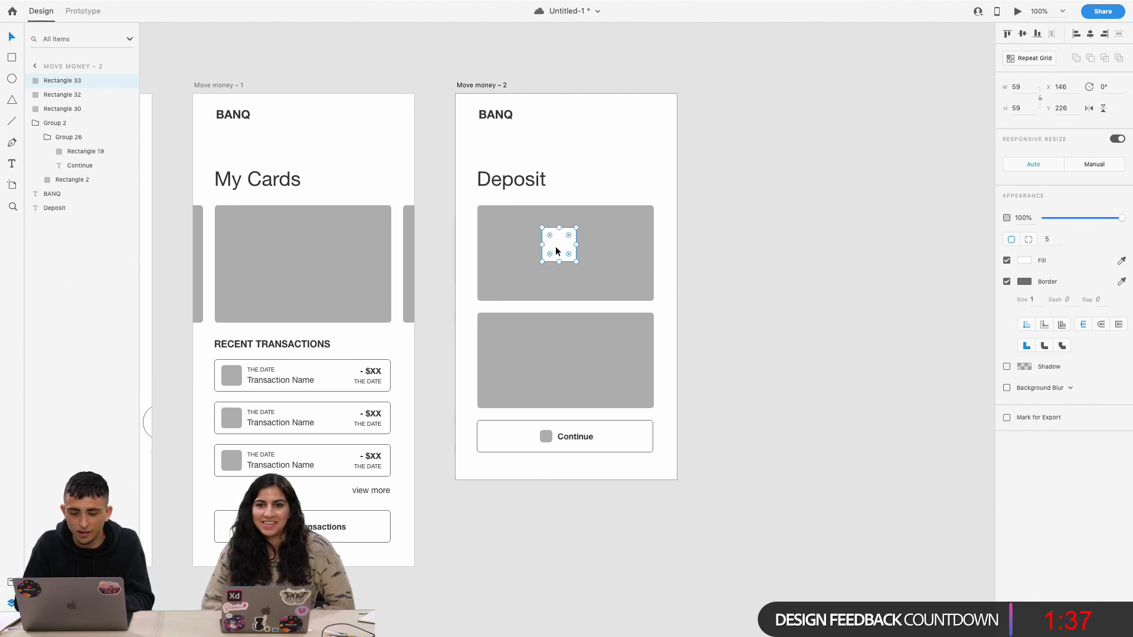
{"action": "left_click_drag", "start_coordinate": [555, 246], "coordinate": [564, 247]}
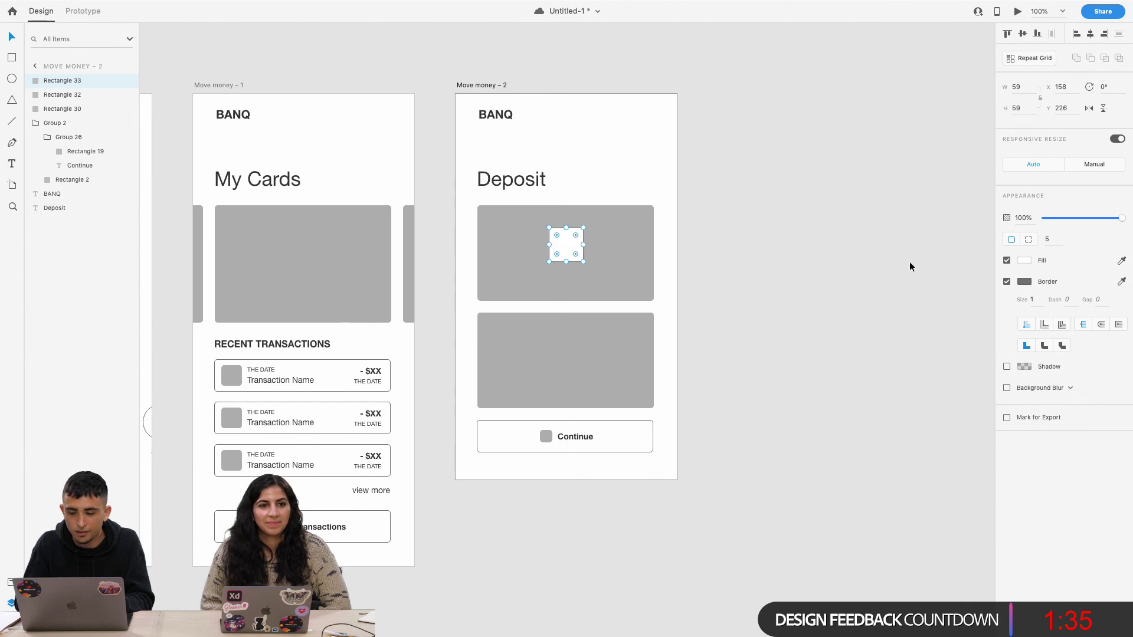
{"action": "left_click", "coordinate": [1007, 282]}
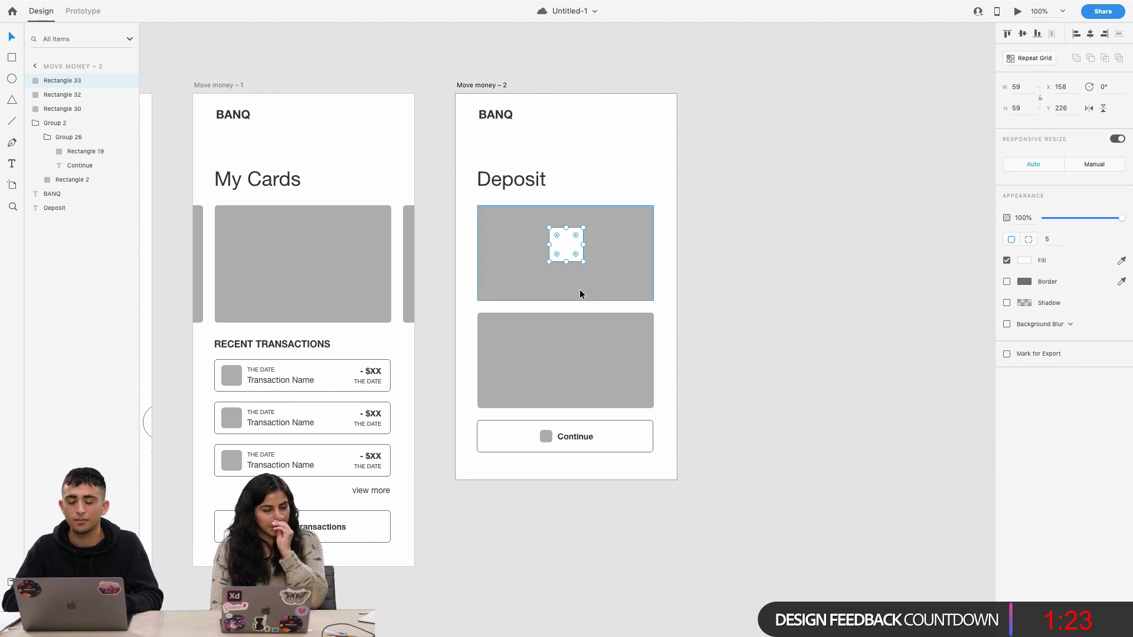
{"action": "left_click", "coordinate": [608, 256]}
{"action": "left_click", "coordinate": [566, 245]}
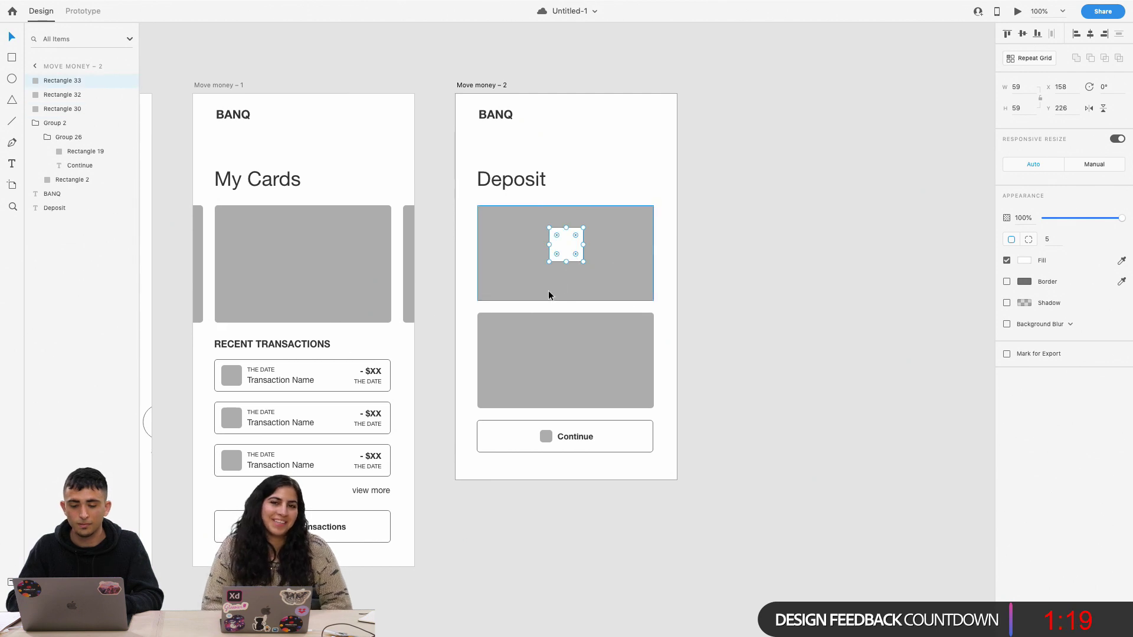
Copy a "Transaction Name" text from My Cards into the Deposit artboard and place it beneath the white square
{"action": "left_click", "coordinate": [11, 164]}
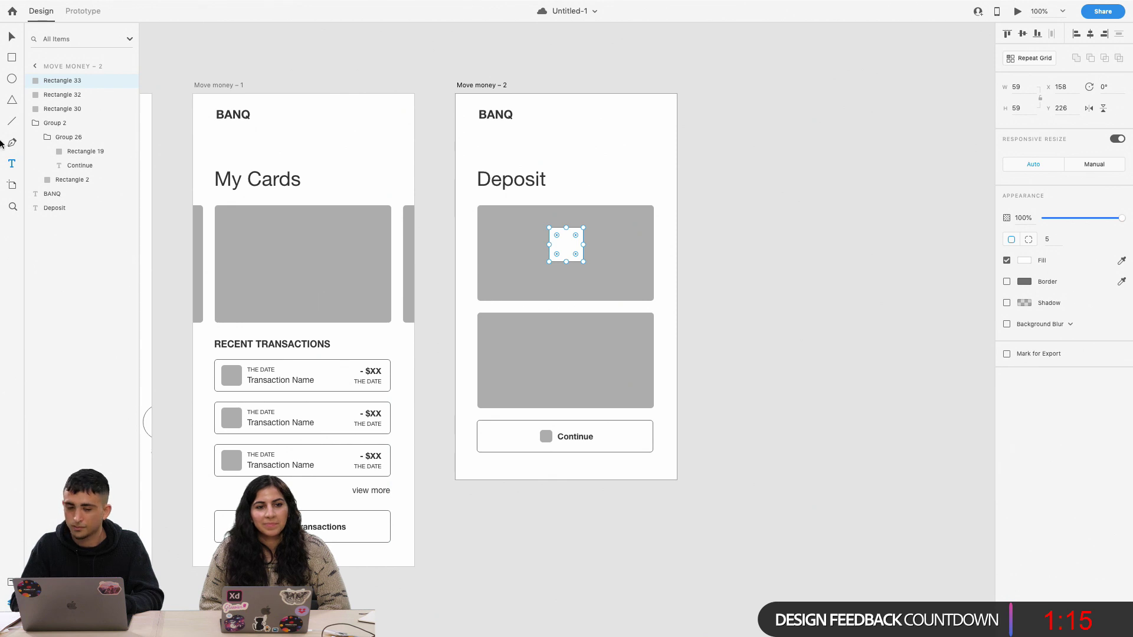
{"action": "left_click", "coordinate": [13, 38]}
{"action": "left_click", "coordinate": [275, 382]}
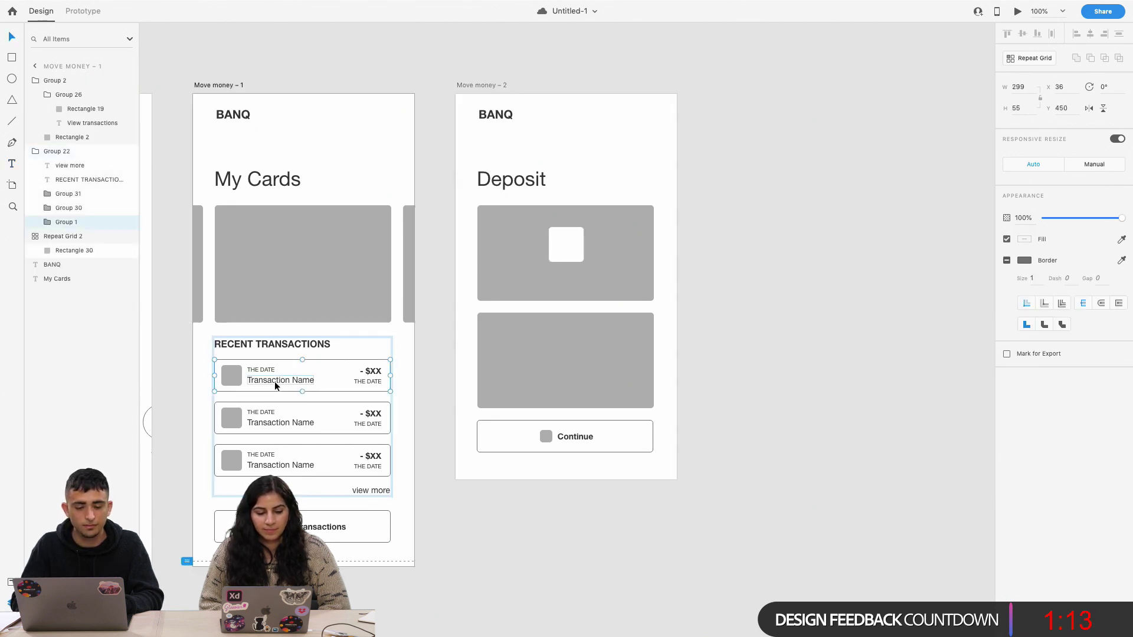
{"action": "double_click", "coordinate": [274, 382]}
{"action": "double_click", "coordinate": [275, 381]}
{"action": "key", "text": "super+c"}
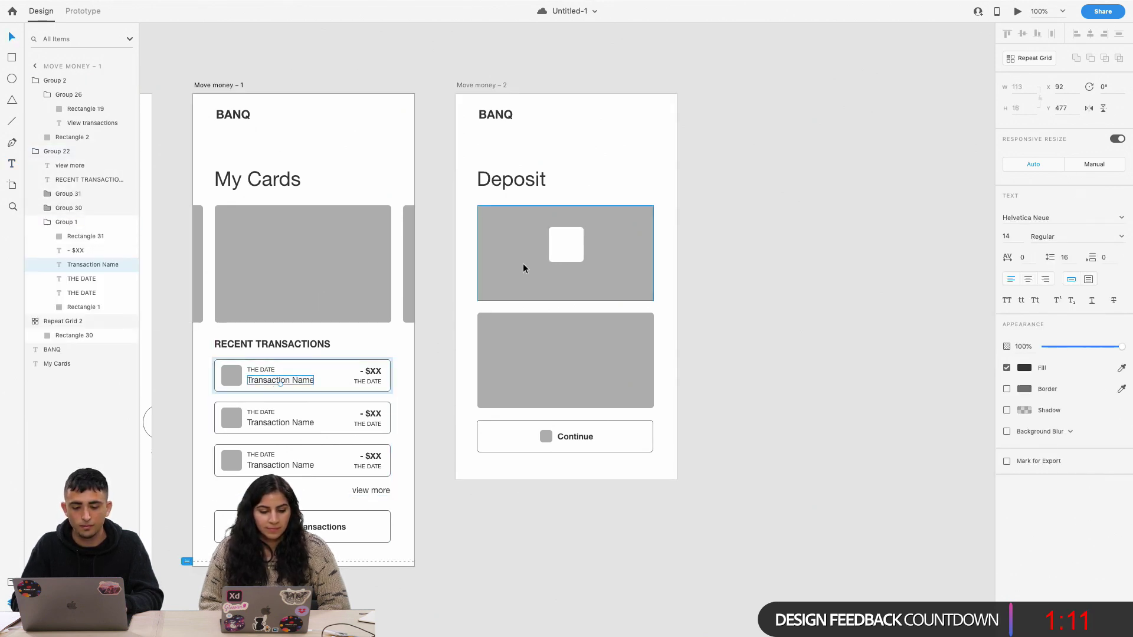
{"action": "left_click", "coordinate": [562, 260]}
{"action": "key", "text": "super+v"}
{"action": "left_click_drag", "start_coordinate": [549, 378], "coordinate": [572, 278]}
Replace the pasted text beneath the white square with "Front of Check"
{"action": "double_click", "coordinate": [571, 278]}
{"action": "type", "text": "Tron"}
{"action": "key", "text": "super+a"}
{"action": "type", "text": "Fron"}
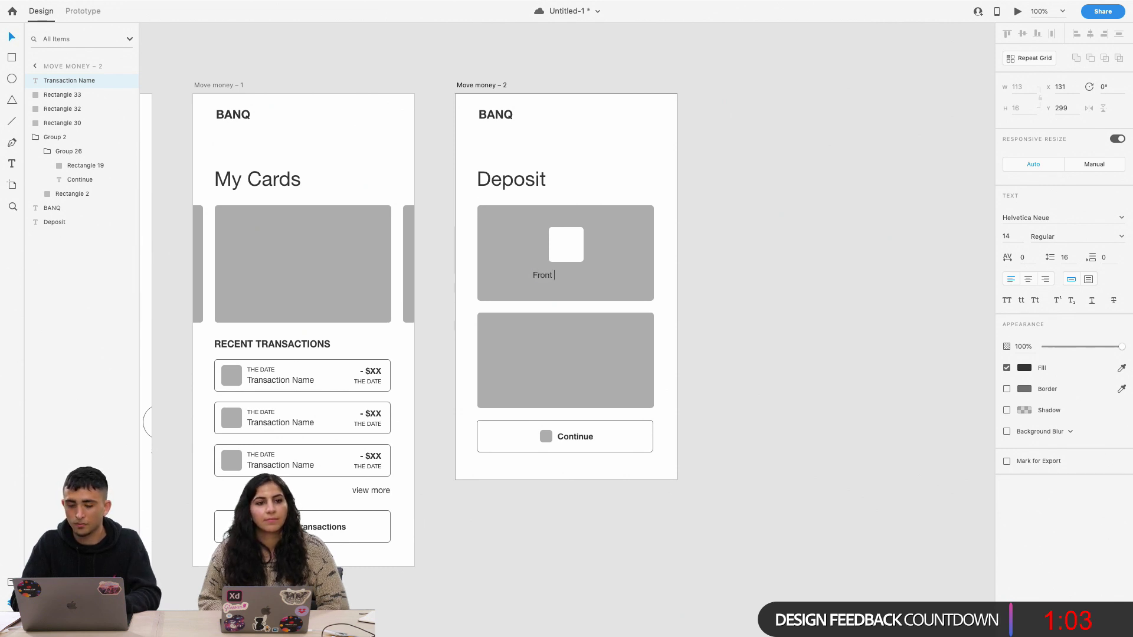
{"action": "type", "text": "t of Check"}
{"action": "key", "text": "super+a"}
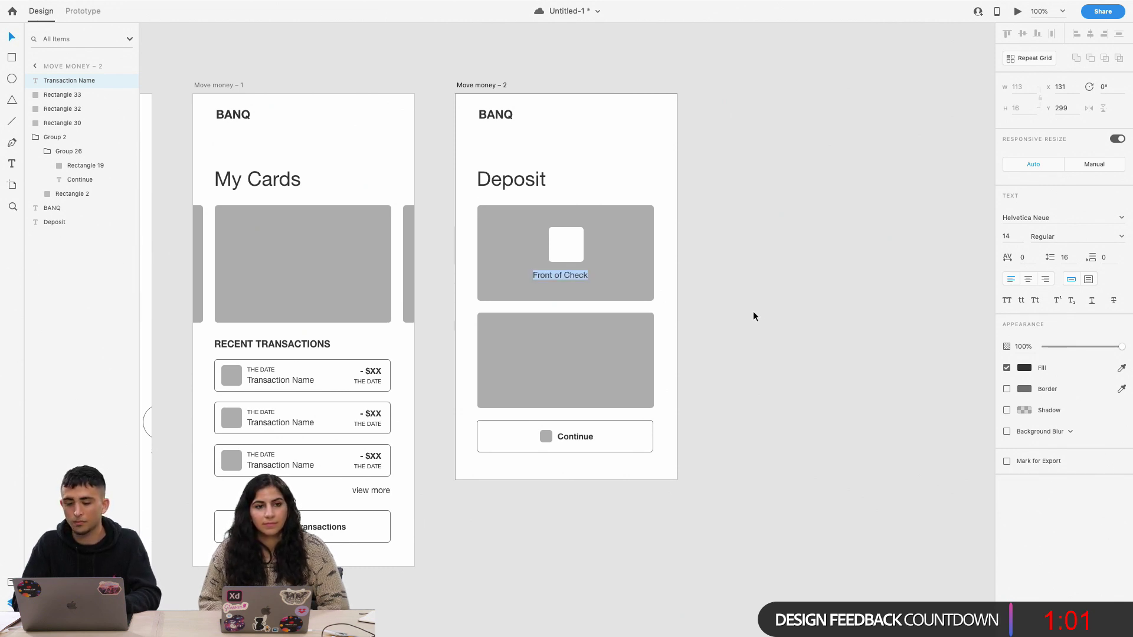
Move the "Front of Check" label to X 141 so it is centred beneath the white square
{"action": "key", "text": "Escape"}
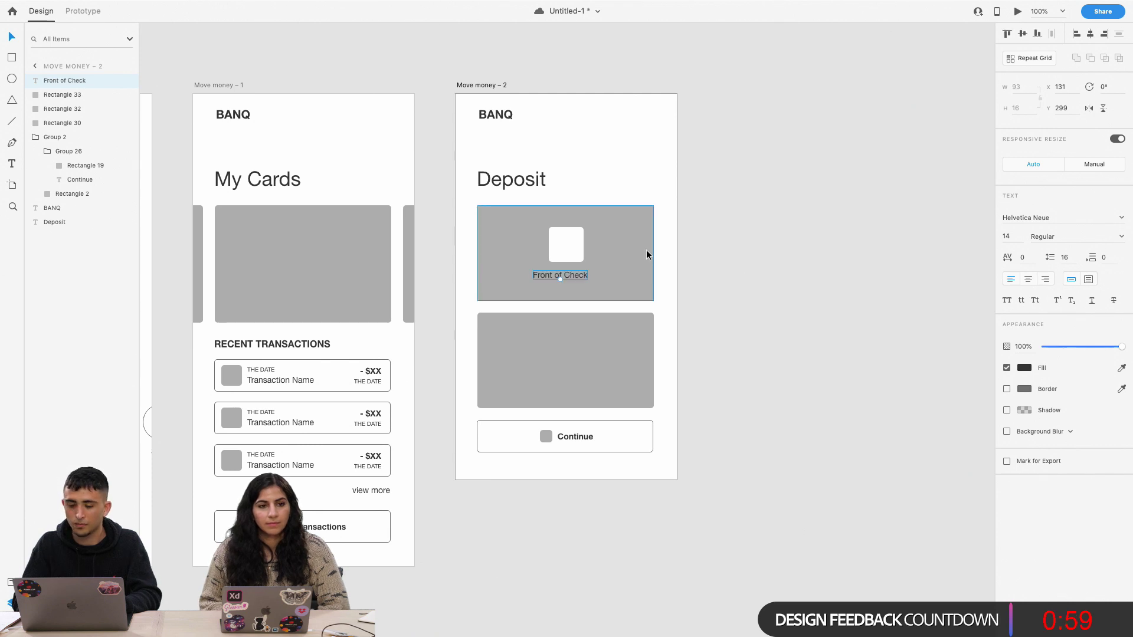
{"action": "left_click", "coordinate": [609, 438]}
{"action": "left_click", "coordinate": [607, 370]}
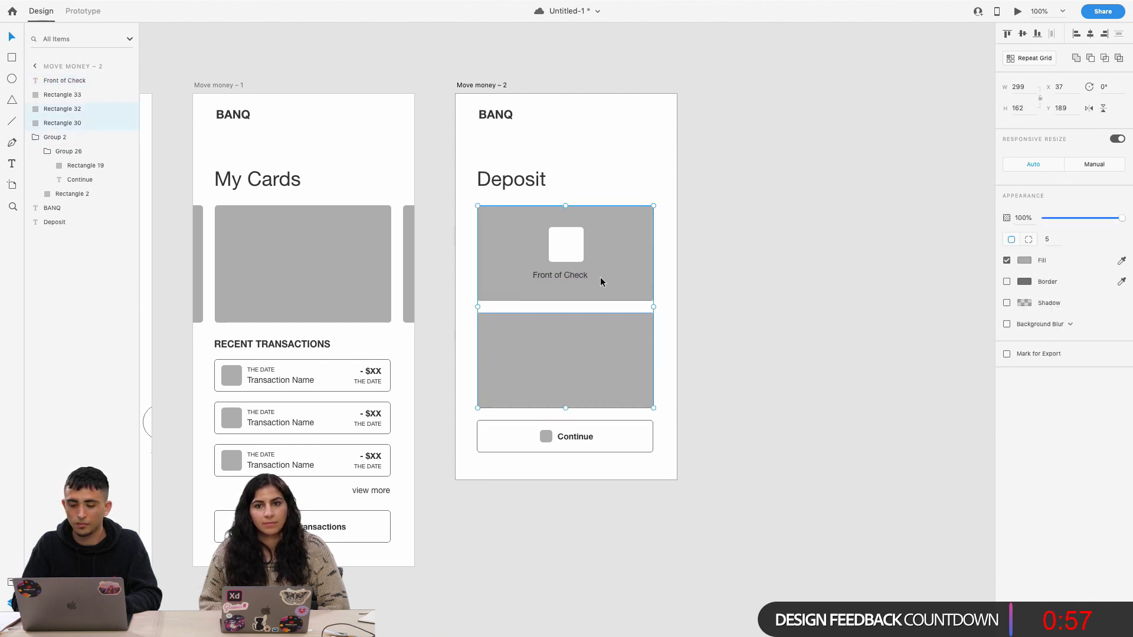
{"action": "left_click", "coordinate": [577, 275]}
{"action": "left_click_drag", "start_coordinate": [576, 278], "coordinate": [582, 275]}
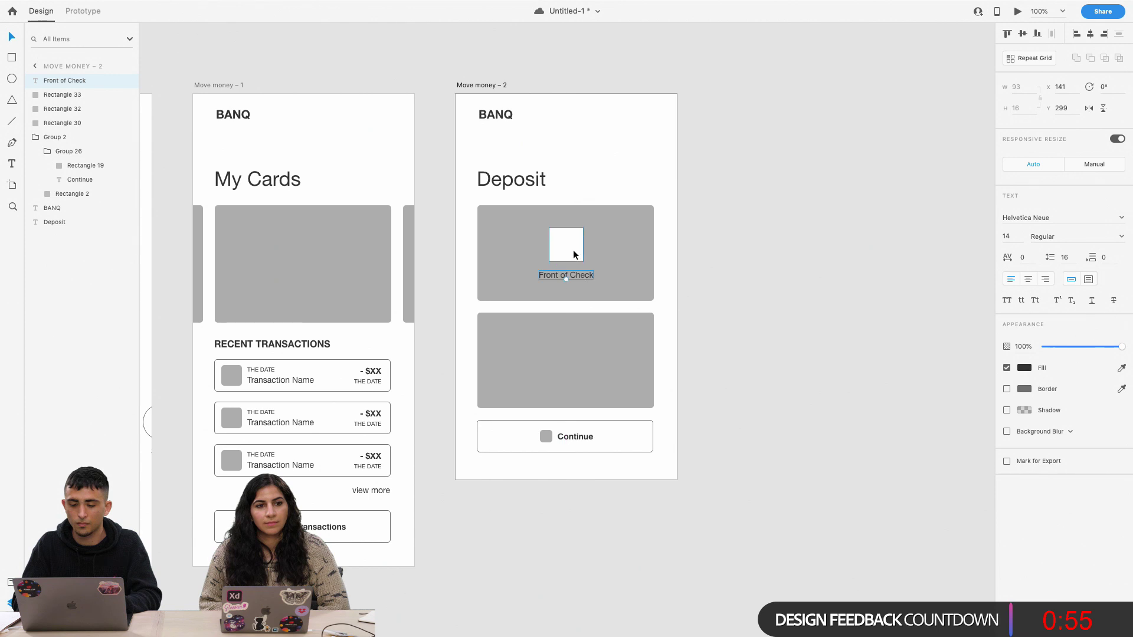
Shrink the white square slightly and move the "Front of Check" label up to Y 293, closer beneath it
{"action": "left_click", "coordinate": [572, 250]}
{"action": "left_click", "coordinate": [613, 270]}
{"action": "left_click", "coordinate": [558, 242]}
{"action": "mouse_move", "coordinate": [550, 261]}
{"action": "left_mouse_down"}
{"action": "mouse_move", "coordinate": [564, 254]}
{"action": "mouse_move", "coordinate": [566, 274]}
{"action": "left_mouse_up"}
{"action": "left_click", "coordinate": [565, 275], "text": "shift"}
{"action": "left_click", "coordinate": [582, 197]}
{"action": "double_click", "coordinate": [569, 272]}
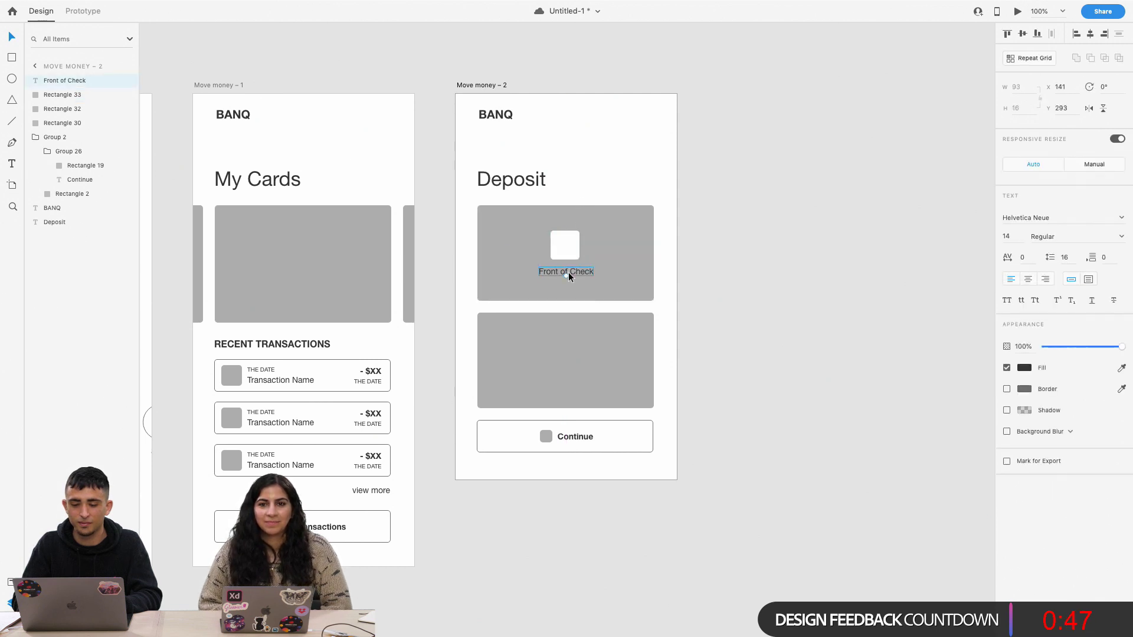
Group the upper grey rectangle with its white square and "Front of Check" label
{"action": "key", "text": "Escape"}
{"action": "left_click", "coordinate": [565, 268], "text": "shift"}
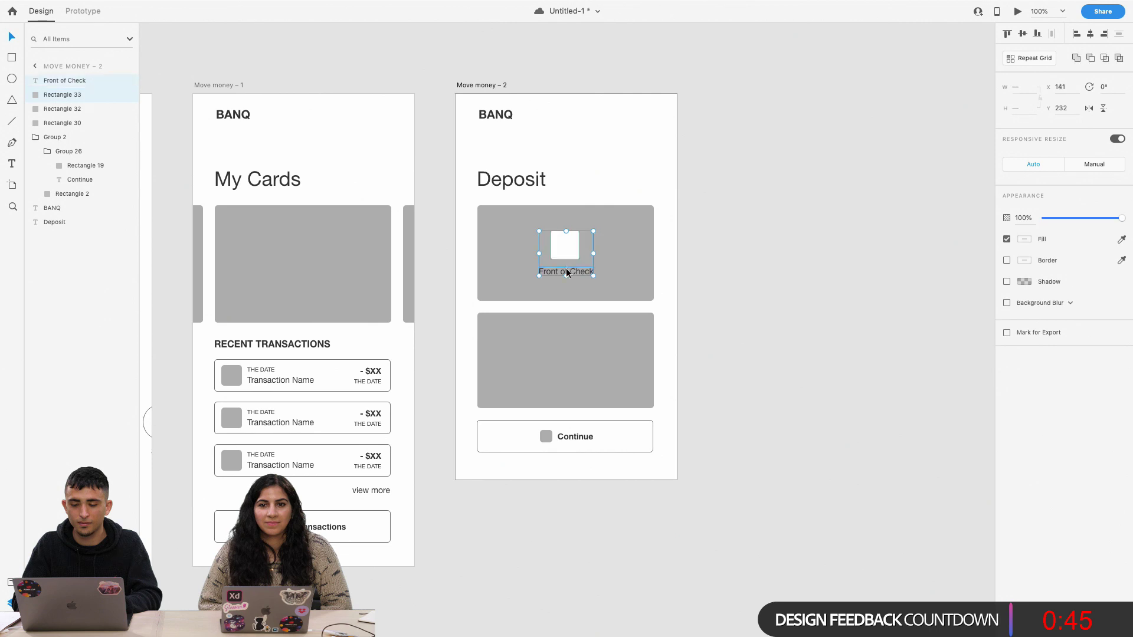
{"action": "left_click", "coordinate": [605, 260], "text": "shift"}
{"action": "key", "text": "super+g"}
Delete the empty lower grey rectangle and put a duplicate of the check card group in its place
{"action": "left_click", "coordinate": [572, 328]}
{"action": "key", "text": "Delete"}
{"action": "left_click", "coordinate": [578, 293]}
{"action": "key", "text": "super+d"}
{"action": "left_click_drag", "start_coordinate": [581, 273], "coordinate": [576, 383]}
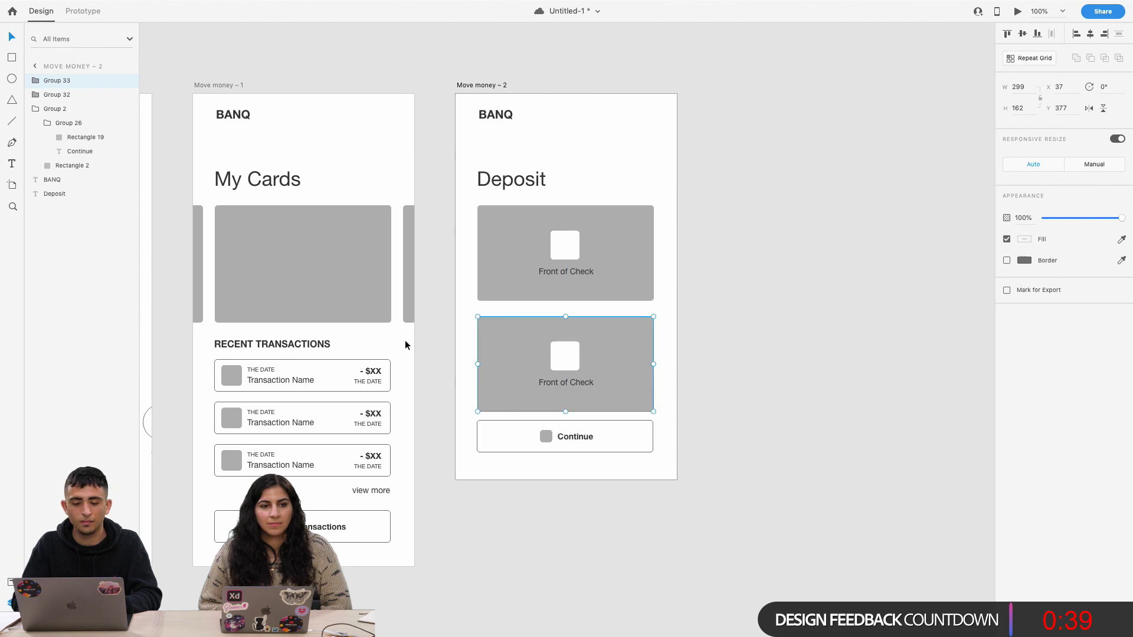
Move the lower check card to Y 368, matching the 17 gap between the transaction cards on My Cards
{"action": "left_click_drag", "start_coordinate": [544, 336], "coordinate": [545, 341]}
{"action": "left_click", "coordinate": [348, 405], "text": "super"}
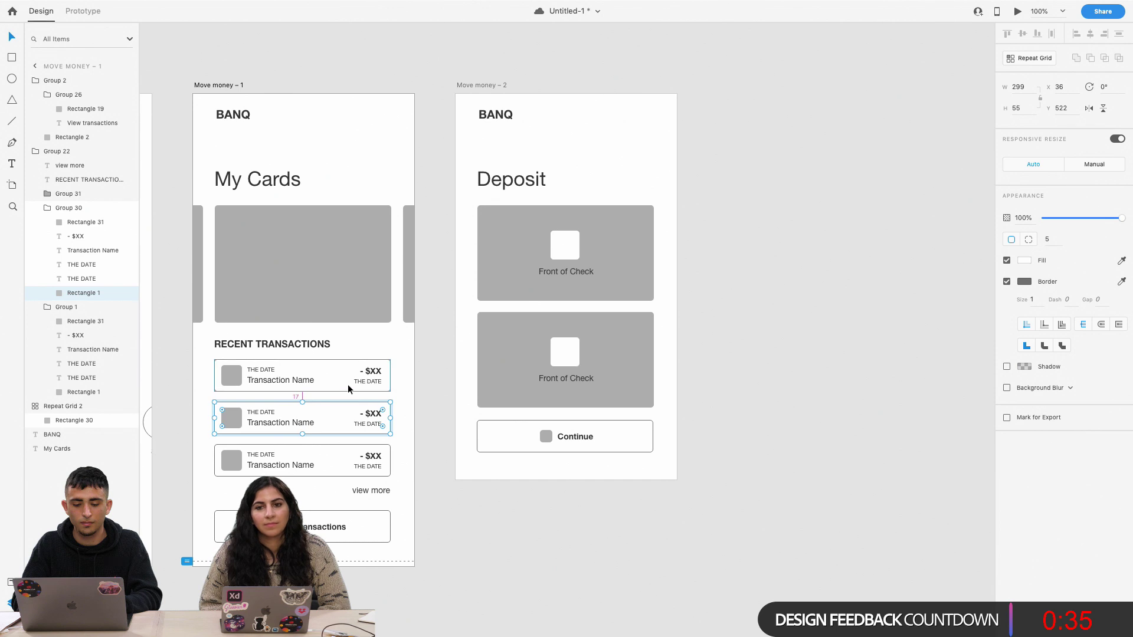
{"action": "left_click", "coordinate": [540, 333]}
{"action": "key", "text": "Up"}
{"action": "key", "text": "Up"}
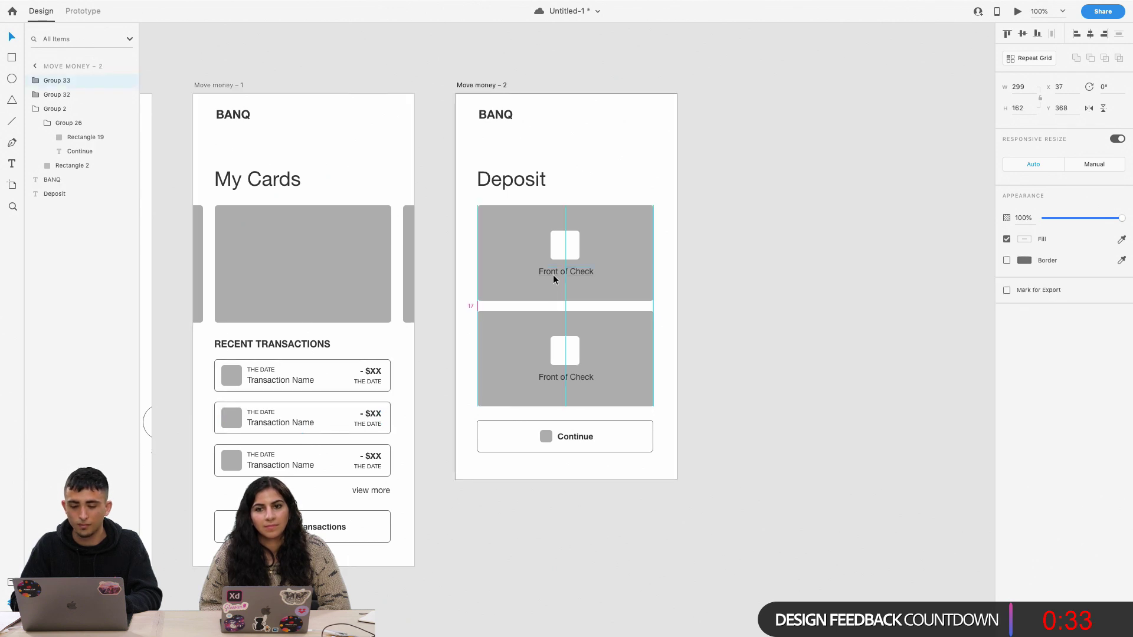
Move the Continue button up to Y 547, leaving a 17 gap beneath the lower check card
{"action": "left_click", "coordinate": [558, 419]}
{"action": "key", "text": "Up"}
{"action": "key", "text": "Up"}
{"action": "key", "text": "Up"}
{"action": "key", "text": "Up"}
{"action": "key", "text": "Up"}
{"action": "key", "text": "Up"}
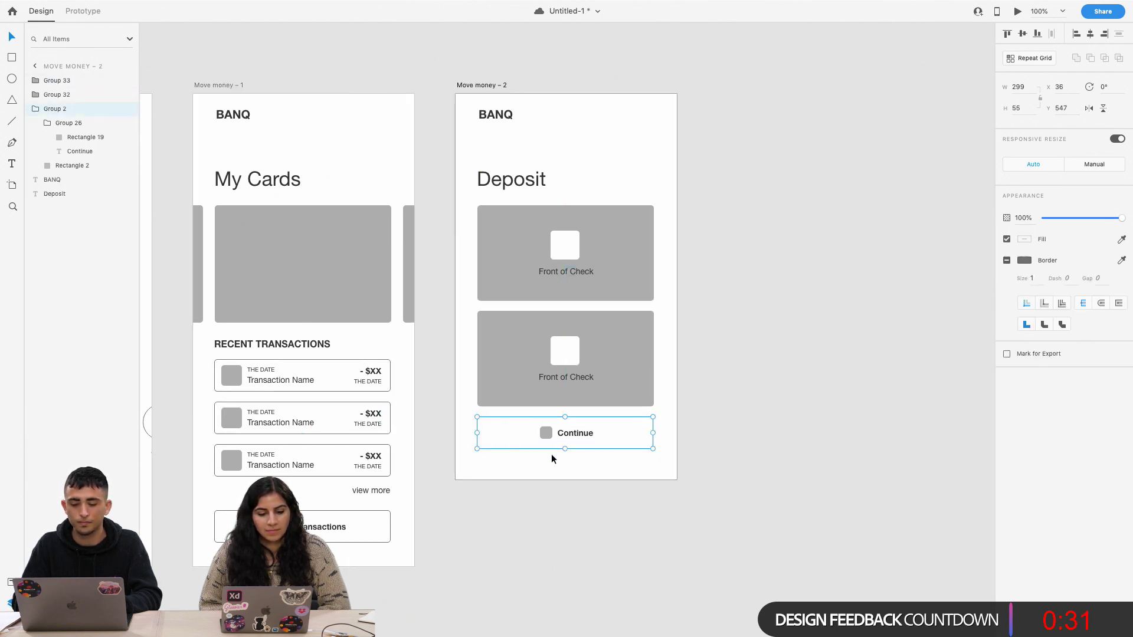
{"action": "left_click", "coordinate": [578, 335]}
{"action": "left_click", "coordinate": [579, 253], "text": "shift"}
{"action": "left_click_drag", "start_coordinate": [579, 253], "coordinate": [579, 289]}
{"action": "left_click_drag", "start_coordinate": [540, 445], "coordinate": [538, 247]}
{"action": "left_click", "coordinate": [553, 376]}
{"action": "key", "text": "super+z"}
{"action": "key", "text": "super+z"}
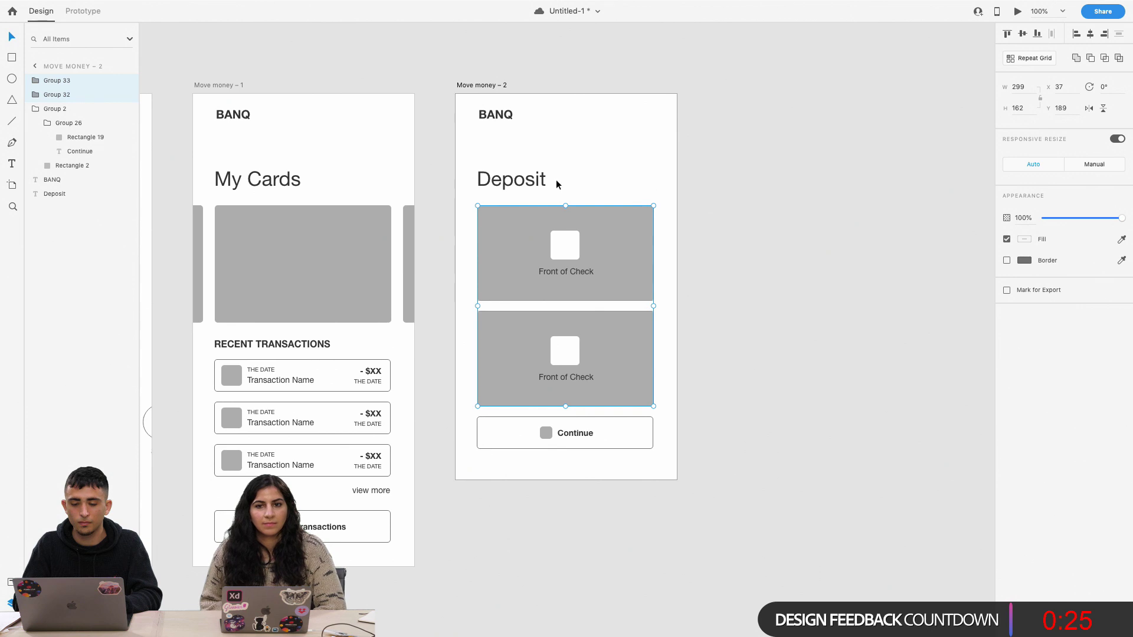
Extend the Deposit artboard downward and shift both check cards and the Continue button down, with the button at Y 690
{"action": "left_click", "coordinate": [496, 85]}
{"action": "left_click_drag", "start_coordinate": [566, 480], "coordinate": [570, 571]}
{"action": "left_click", "coordinate": [617, 425]}
{"action": "left_click", "coordinate": [617, 354], "text": "shift"}
{"action": "left_click", "coordinate": [612, 286], "text": "shift"}
{"action": "left_click_drag", "start_coordinate": [616, 264], "coordinate": [615, 349]}
Duplicate the outline rectangle inside the Continue button's group
{"action": "double_click", "coordinate": [568, 508]}
{"action": "key", "text": "super+d"}
{"action": "left_click", "coordinate": [589, 518]}
{"action": "left_click", "coordinate": [574, 281]}
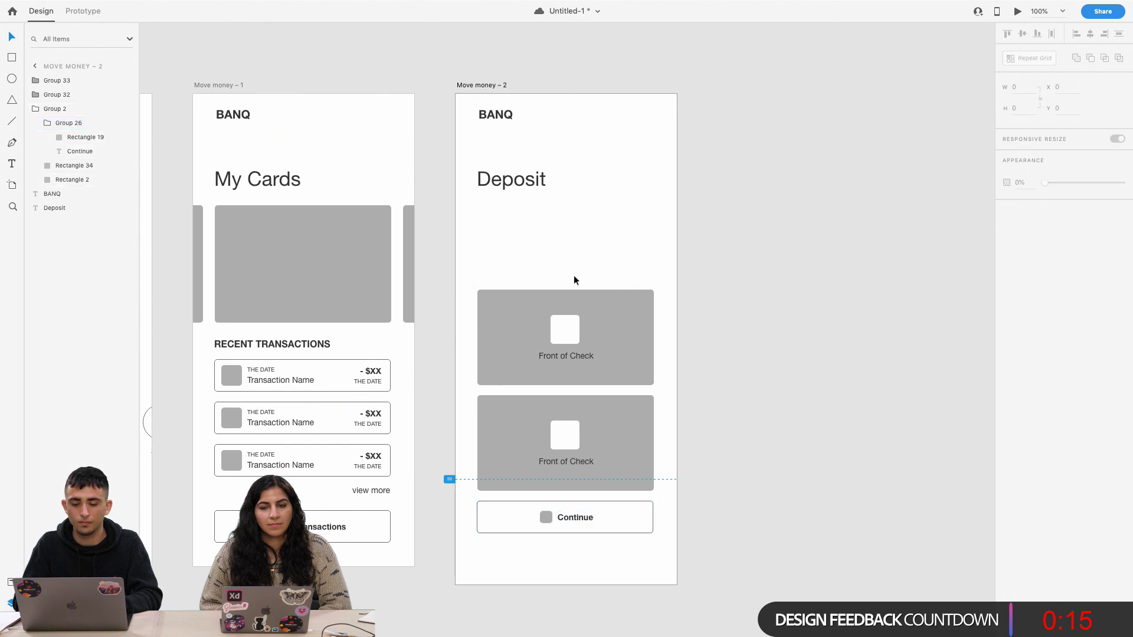
Duplicate the whole Continue button and place the copy above the upper check card at Y 260
{"action": "left_click", "coordinate": [550, 522]}
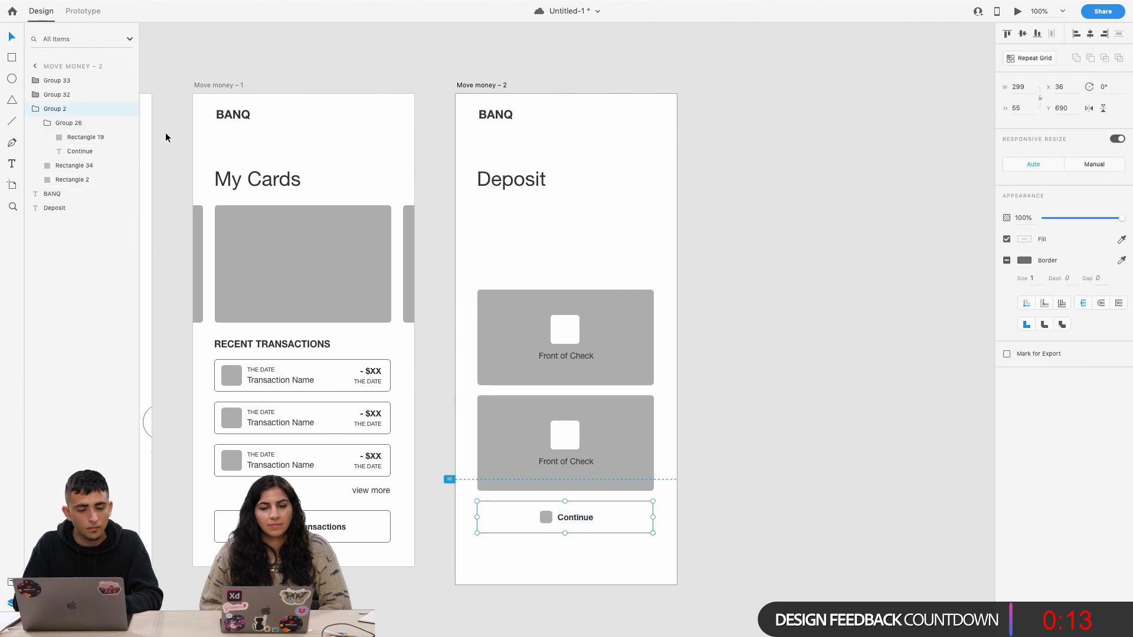
{"action": "left_click", "coordinate": [127, 109]}
{"action": "left_click", "coordinate": [128, 110]}
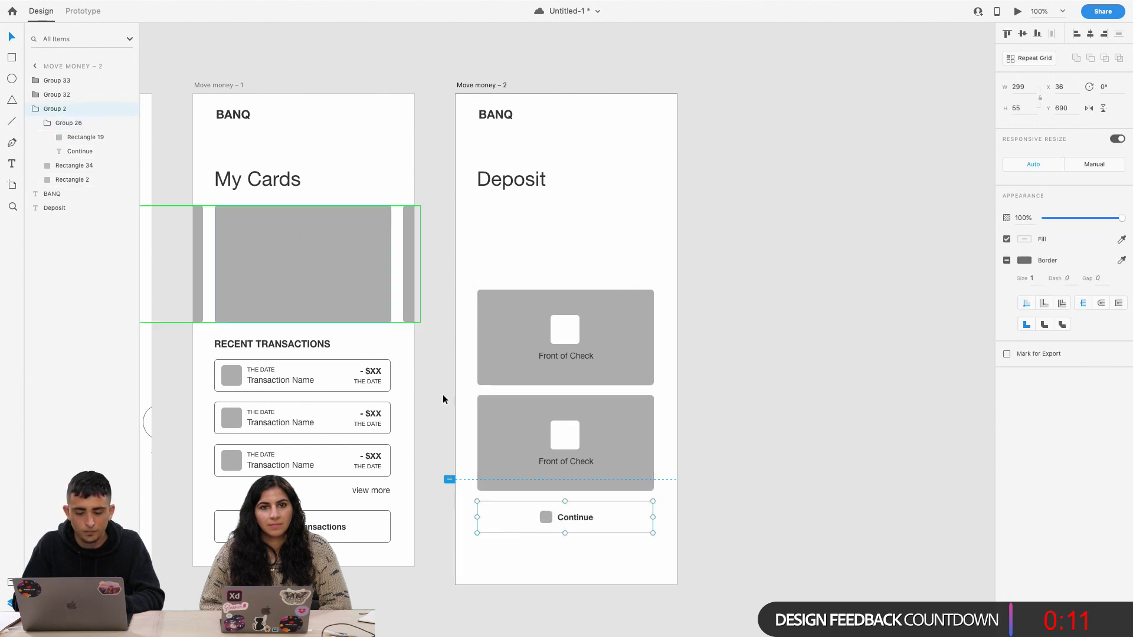
{"action": "key", "text": "super+d"}
{"action": "left_click_drag", "start_coordinate": [550, 466], "coordinate": [554, 265]}
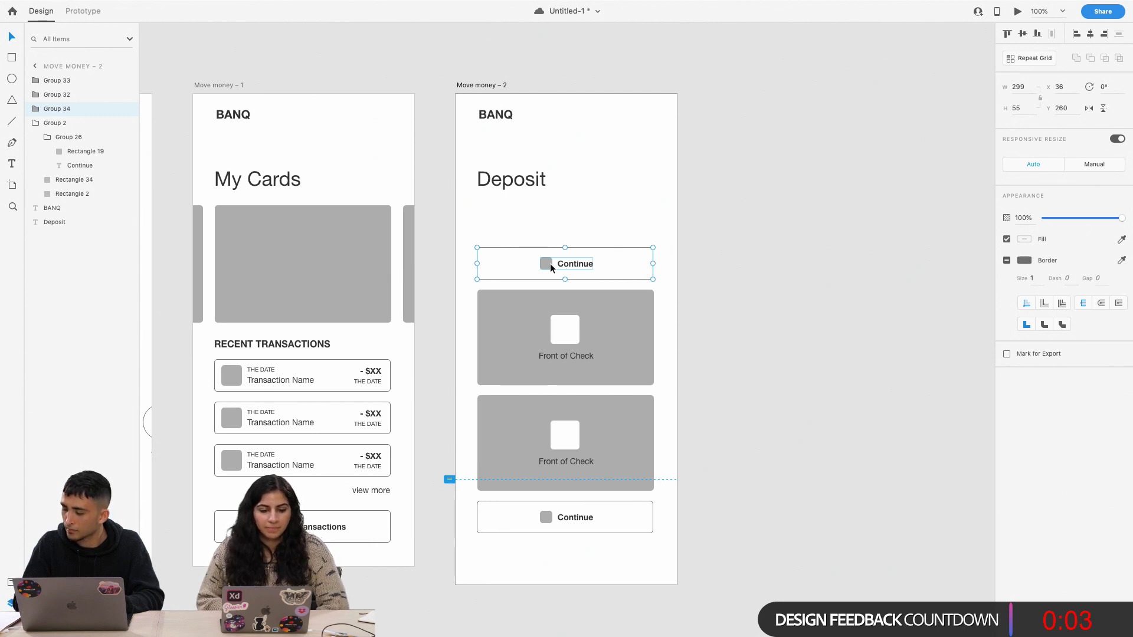
Remove the grey square from the copied button and move its label to the left end in Regular weight
{"action": "double_click", "coordinate": [545, 264]}
{"action": "double_click", "coordinate": [545, 265]}
{"action": "key", "text": "Delete"}
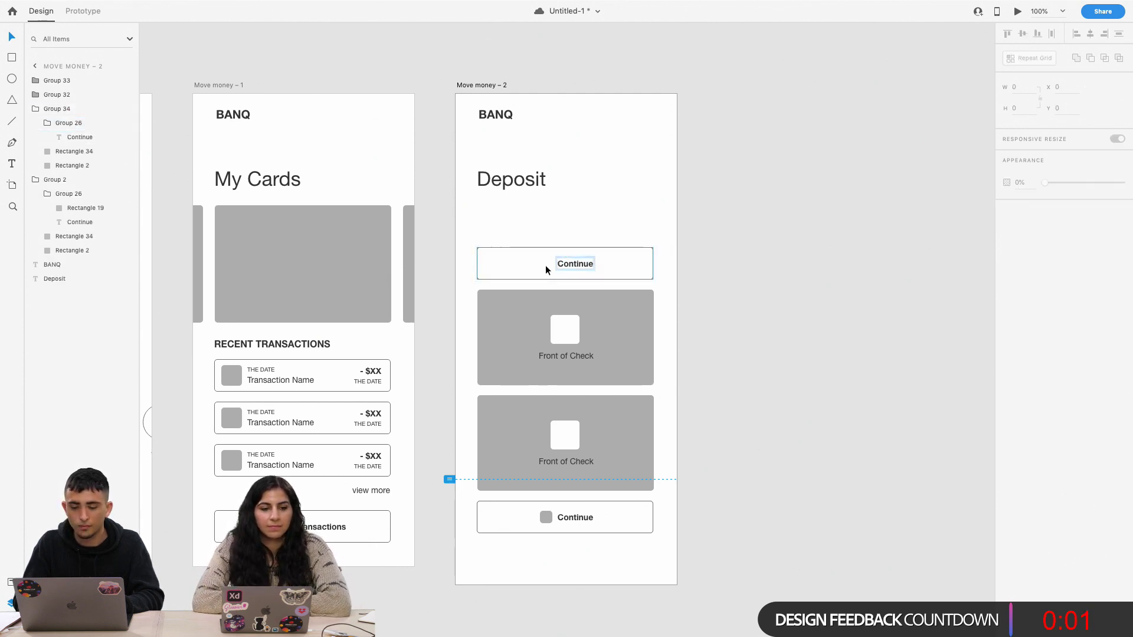
{"action": "left_click", "coordinate": [576, 265]}
{"action": "key", "text": "super+b"}
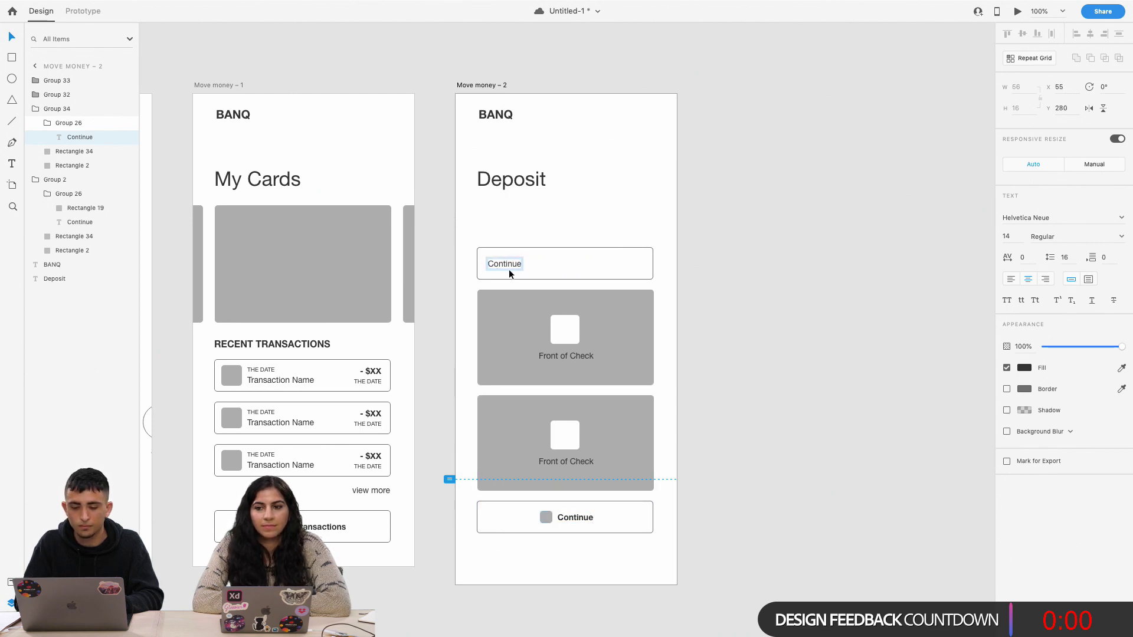
Replace the copied button's label with "Amount" in left-aligned italic text and save the document
{"action": "type", "text": "Amount"}
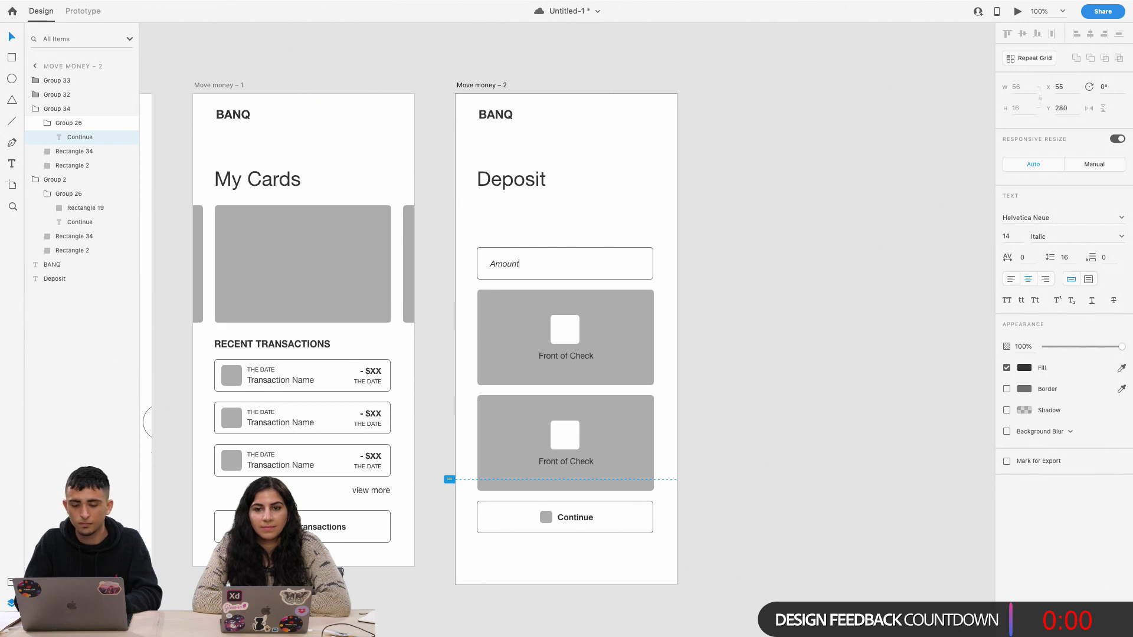
{"action": "key", "text": "super+a"}
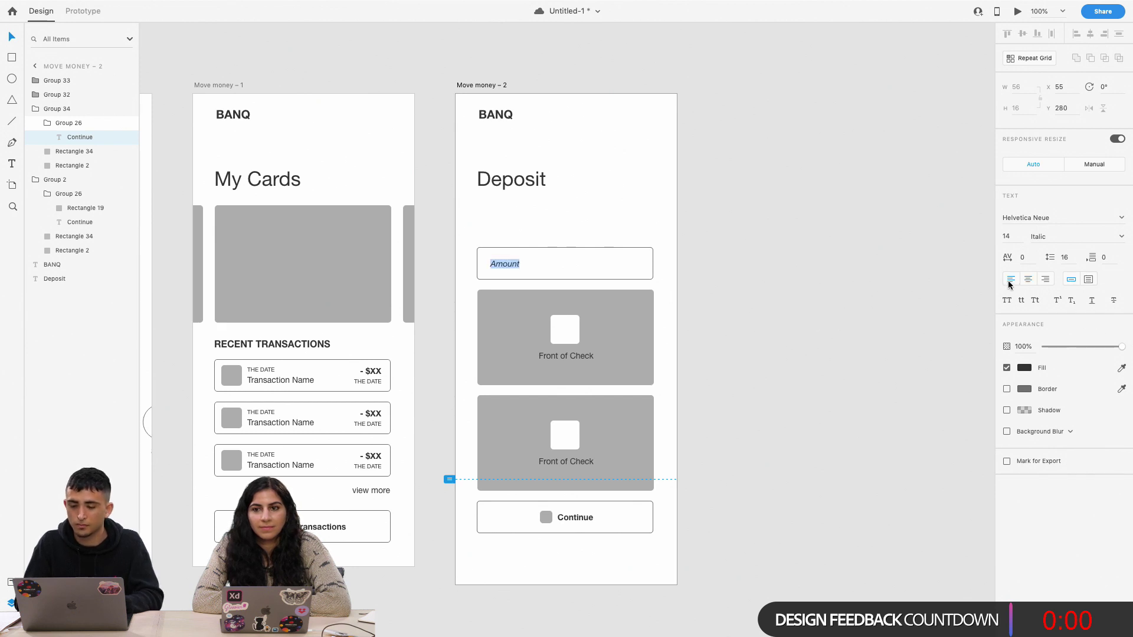
{"action": "key", "text": "Escape"}
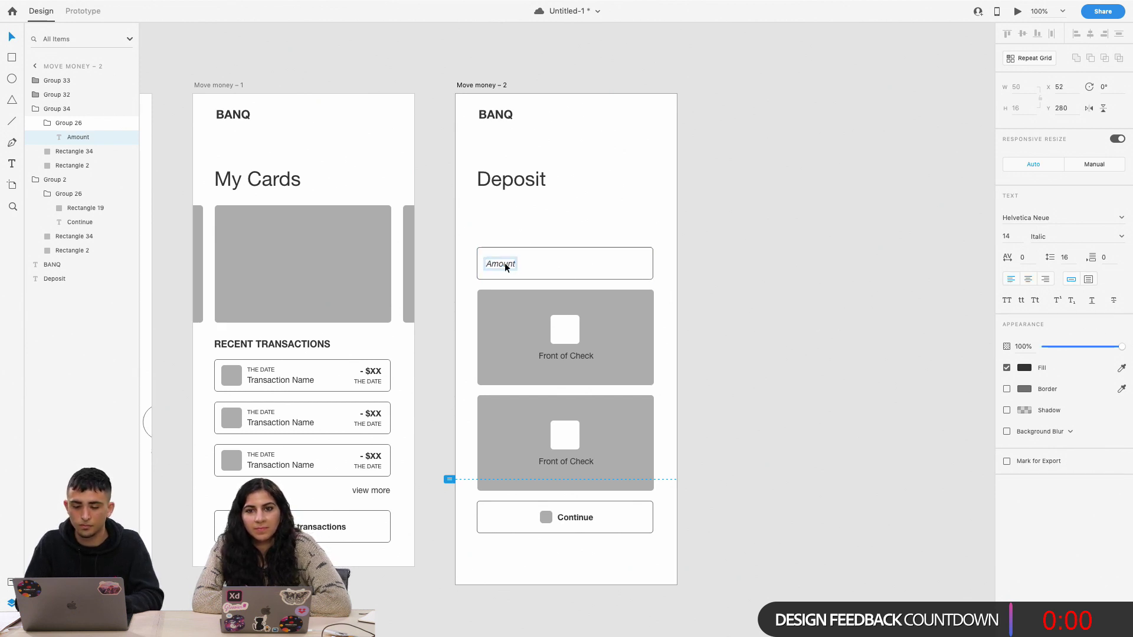
{"action": "left_click", "coordinate": [519, 183]}
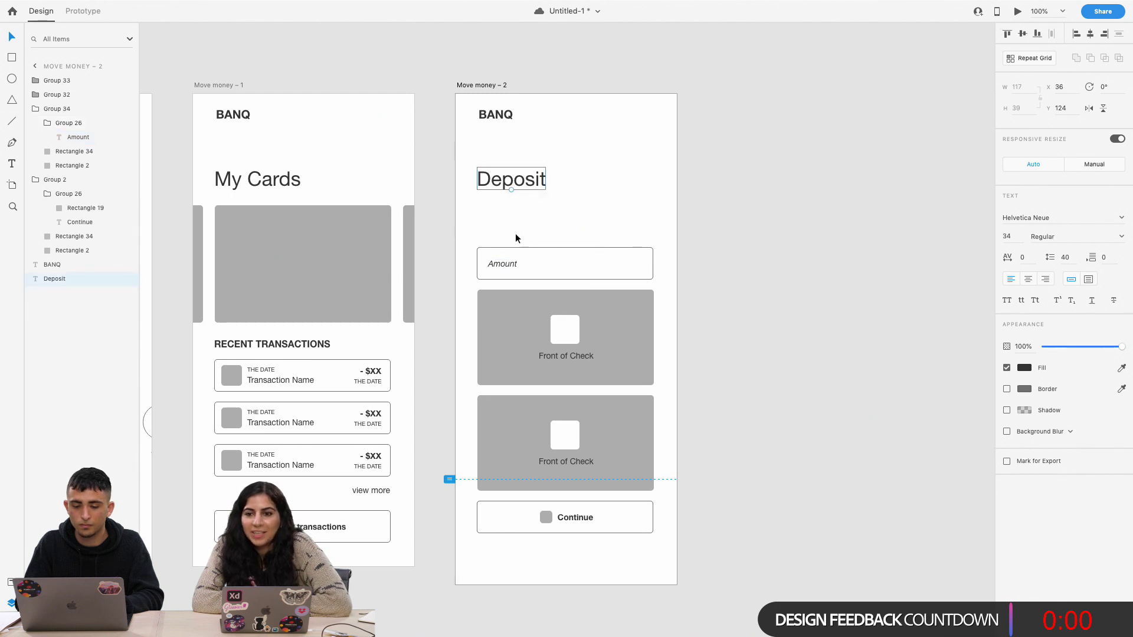
{"action": "left_click", "coordinate": [502, 267]}
{"action": "double_click", "coordinate": [502, 267]}
{"action": "left_click", "coordinate": [547, 207]}
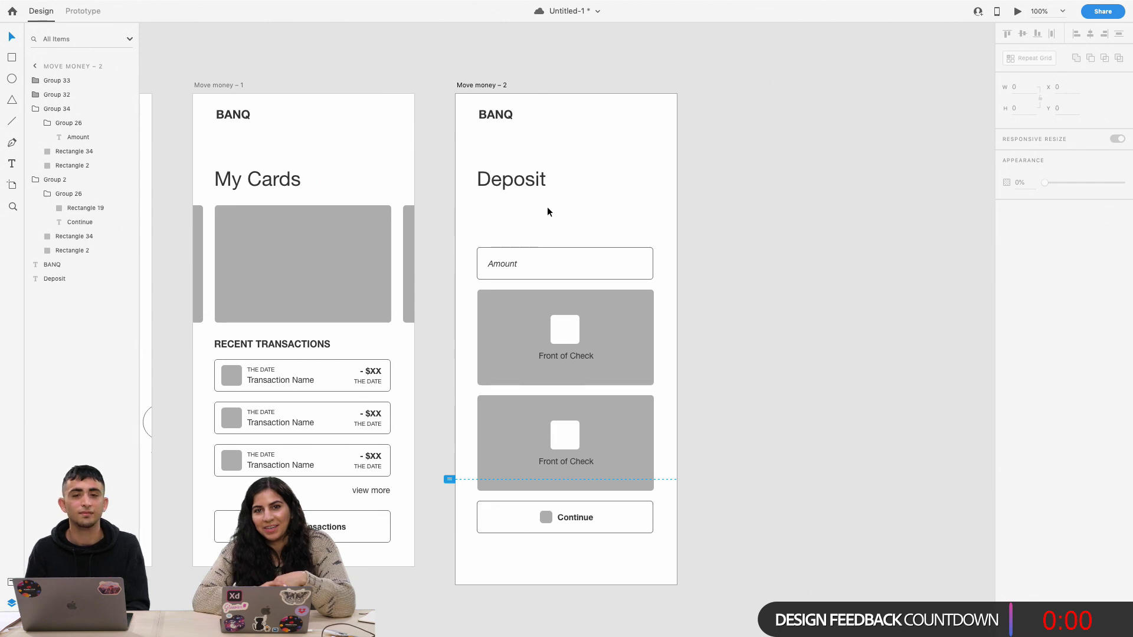
{"action": "key", "text": "ctrl+s"}
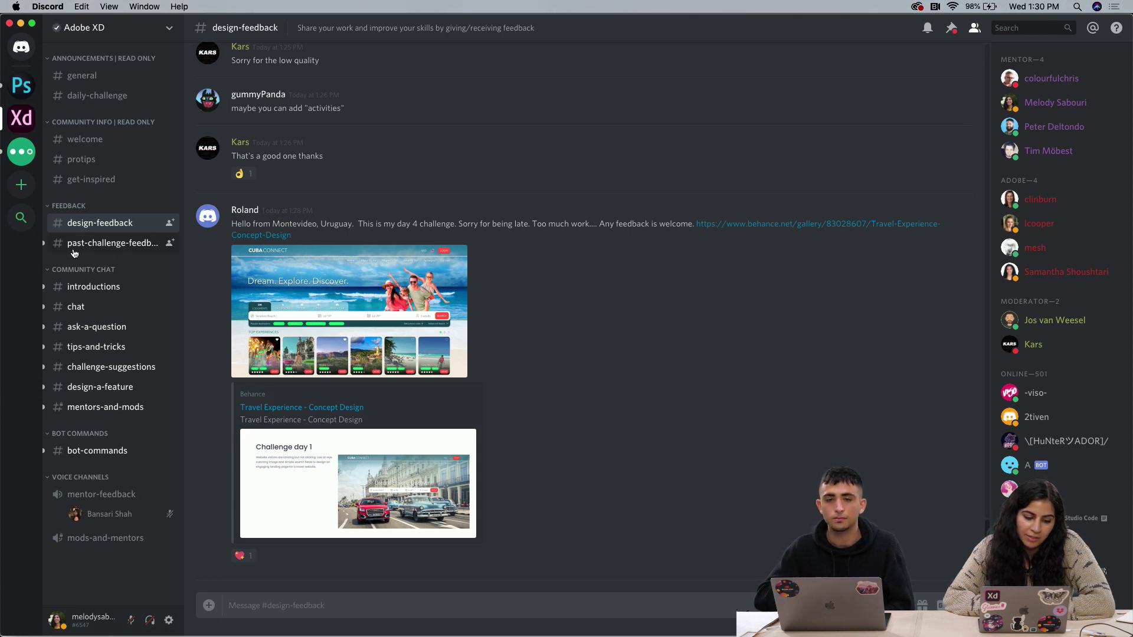
Switch to Discord and look through the designs posted in the past-challenge-feedback channel
{"action": "left_click", "coordinate": [93, 247]}
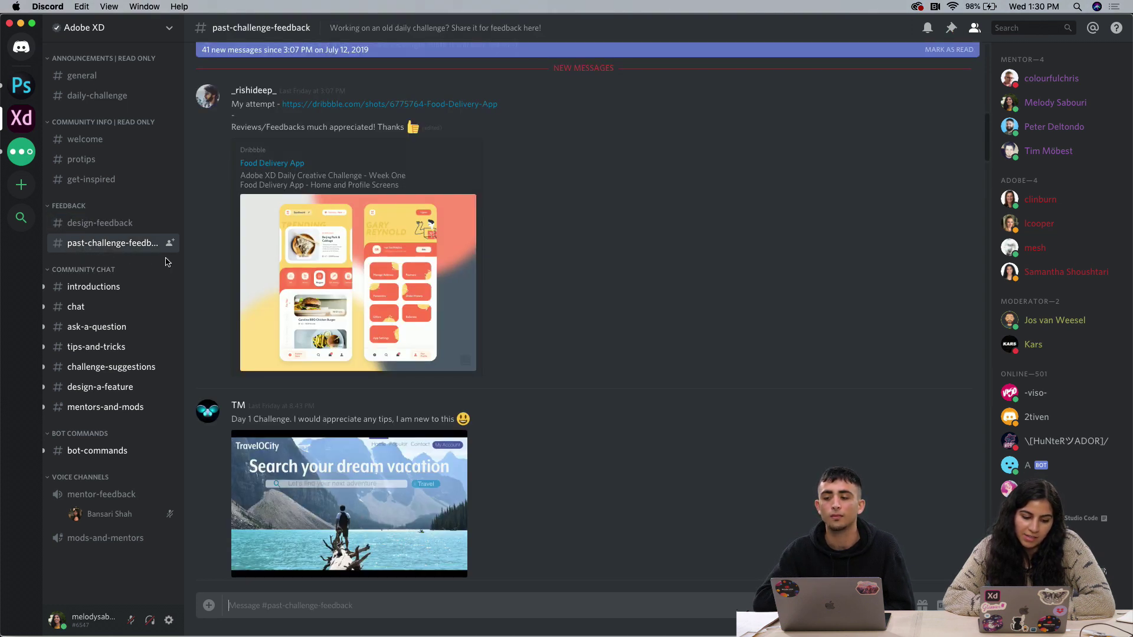
{"action": "scroll", "coordinate": [369, 255], "scroll_direction": "up", "scroll_amount": 6}
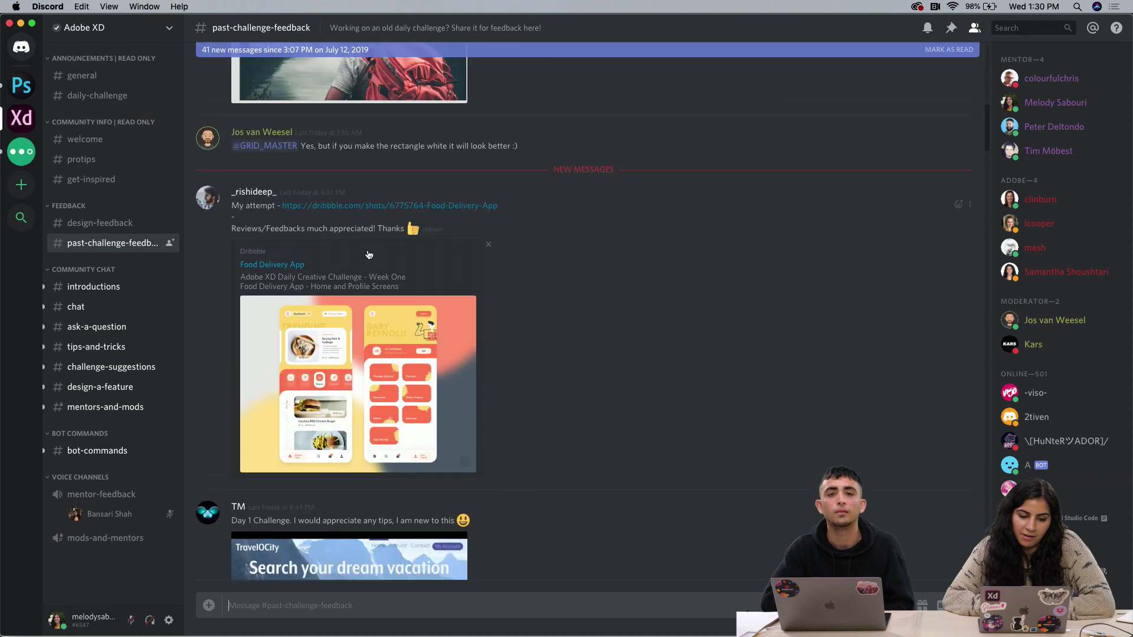
{"action": "scroll", "coordinate": [368, 255], "scroll_direction": "up", "scroll_amount": 1}
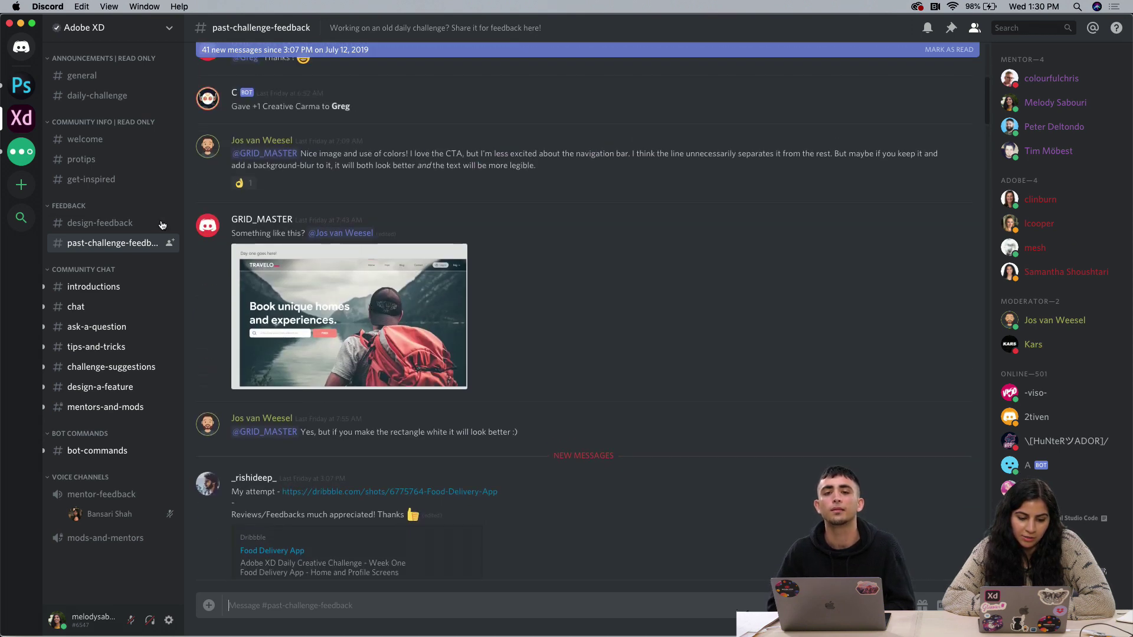
{"action": "scroll", "coordinate": [296, 358], "scroll_direction": "down", "scroll_amount": 10}
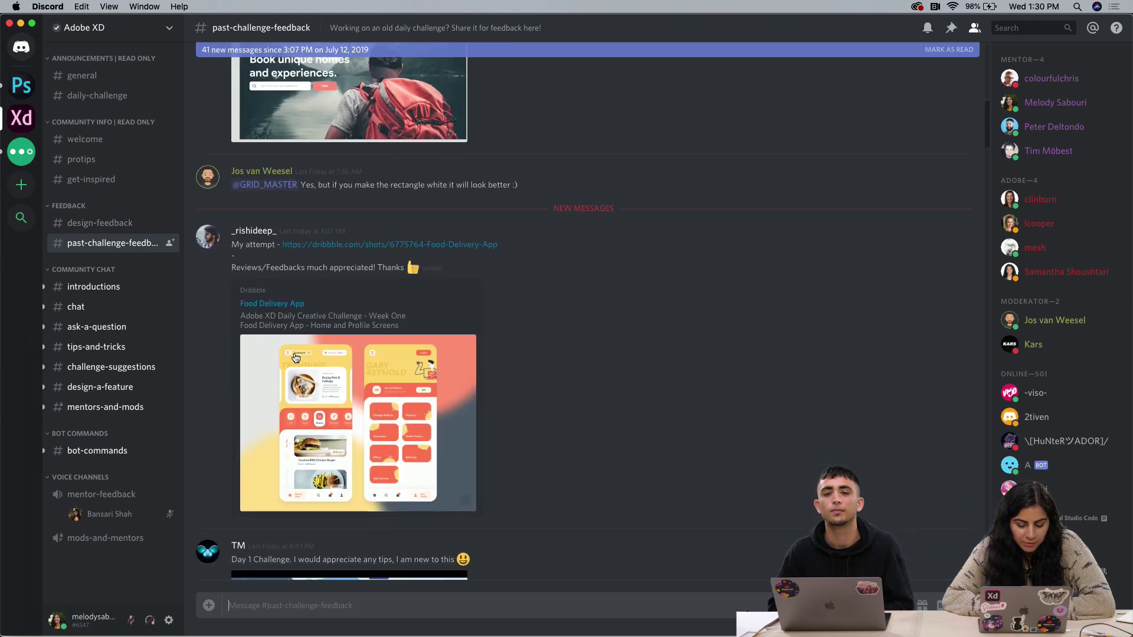
{"action": "scroll", "coordinate": [300, 434], "scroll_direction": "down", "scroll_amount": 2}
{"action": "scroll", "coordinate": [299, 434], "scroll_direction": "up", "scroll_amount": 10}
Open the Behance link to "Travel Experience - Concept Design" from the design-feedback channel and skim its first designs
{"action": "left_click", "coordinate": [98, 227]}
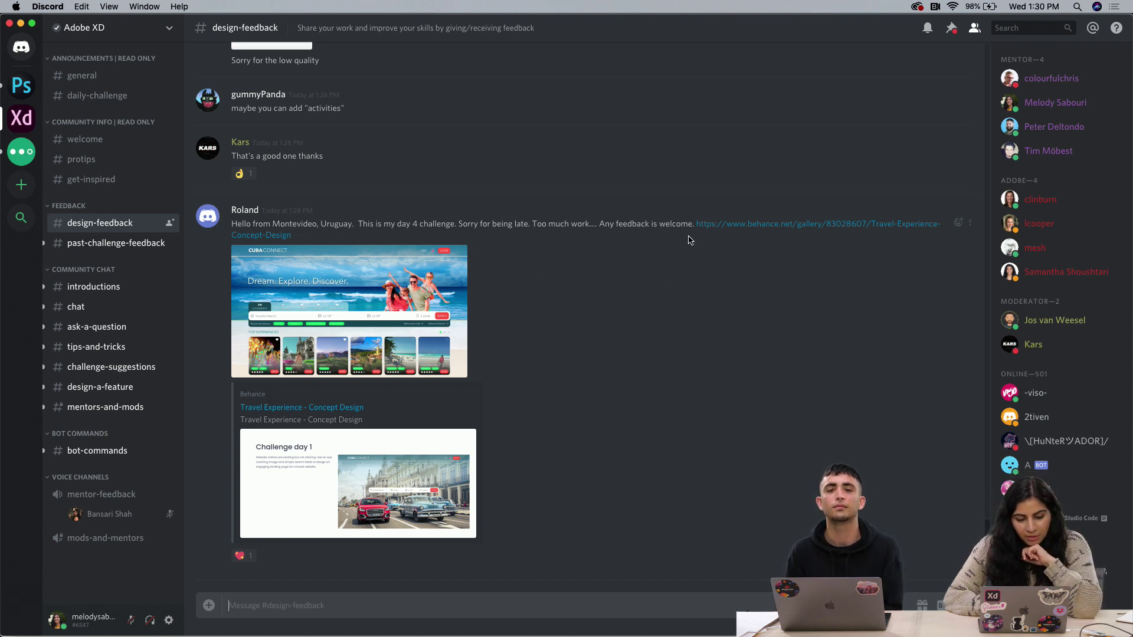
{"action": "left_click", "coordinate": [738, 229]}
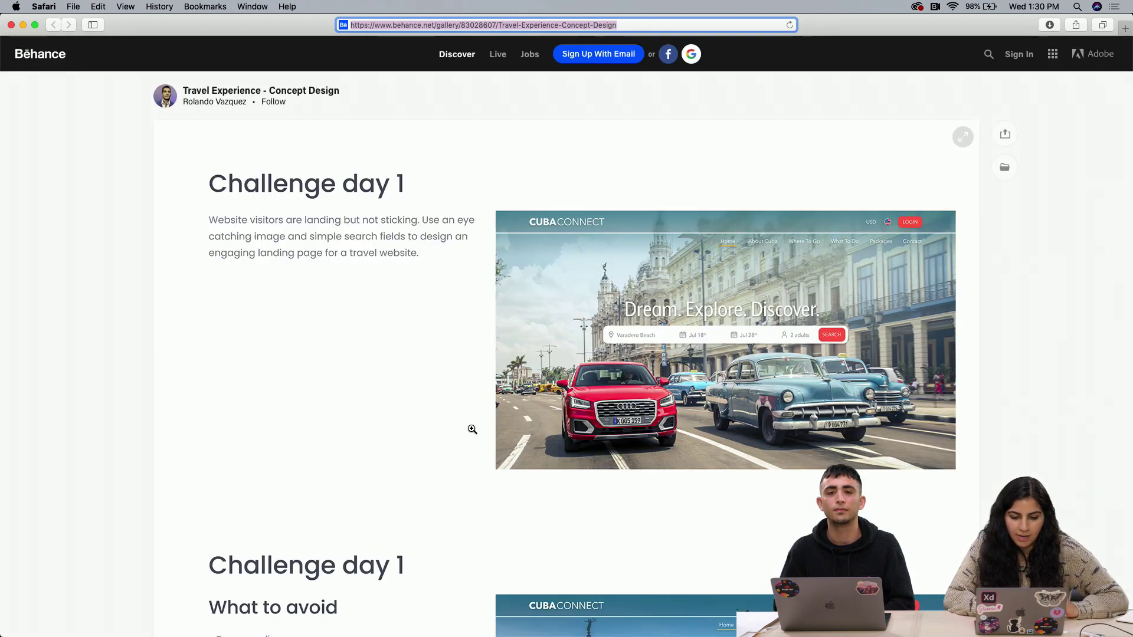
{"action": "scroll", "coordinate": [472, 429], "scroll_direction": "down", "scroll_amount": 7}
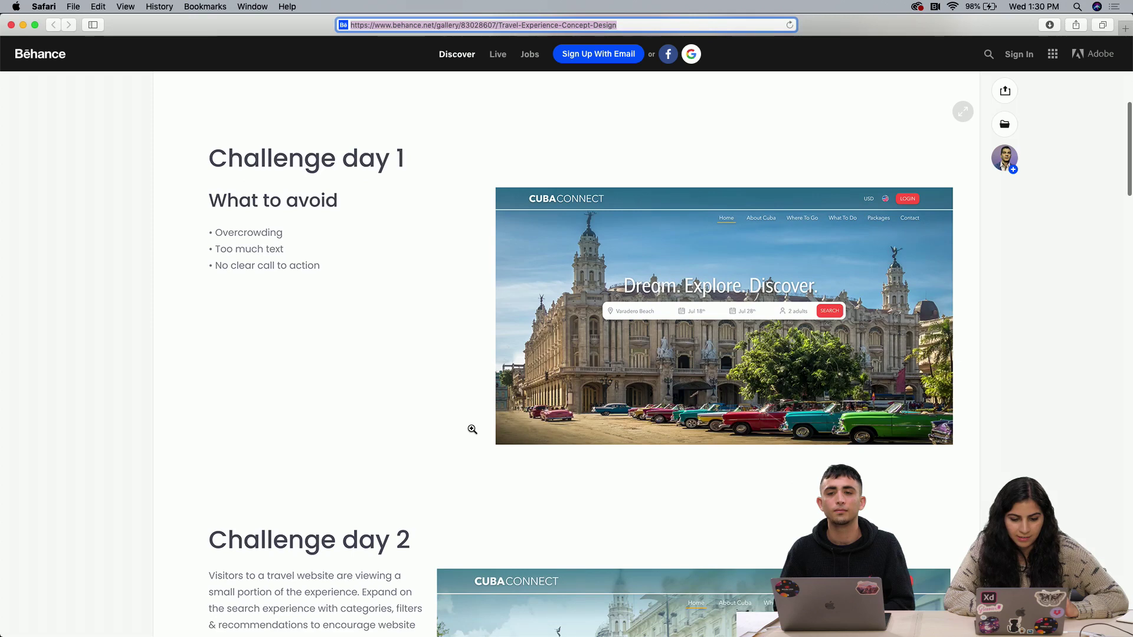
{"action": "scroll", "coordinate": [472, 429], "scroll_direction": "up", "scroll_amount": 7}
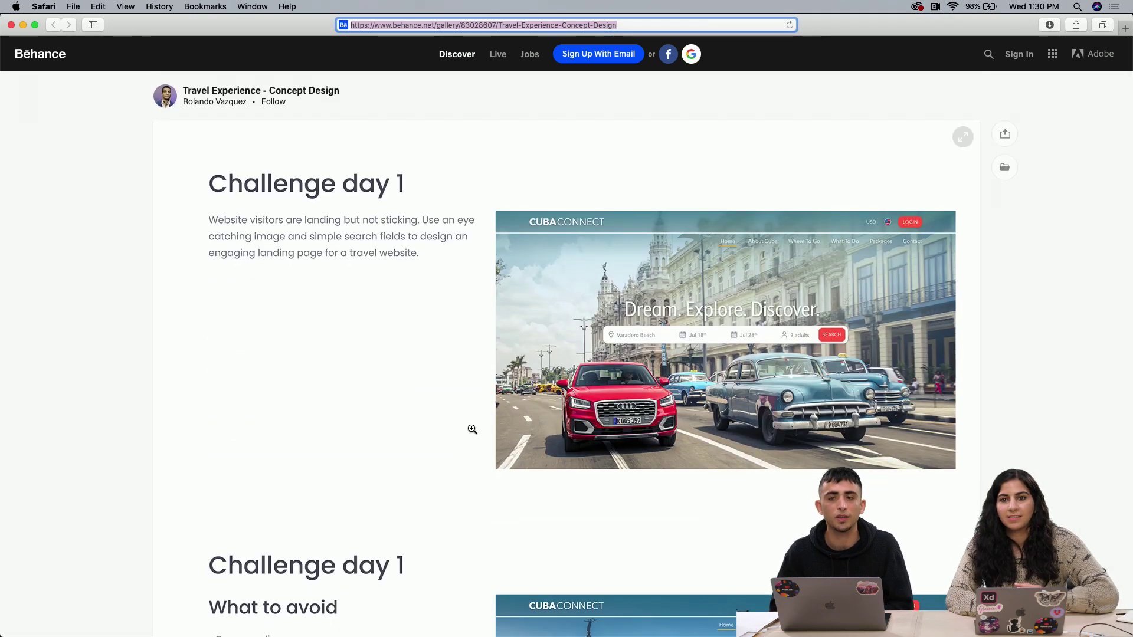
Examine the two Challenge day 1 landing page designs, enlarging the first one
{"action": "left_click", "coordinate": [727, 332]}
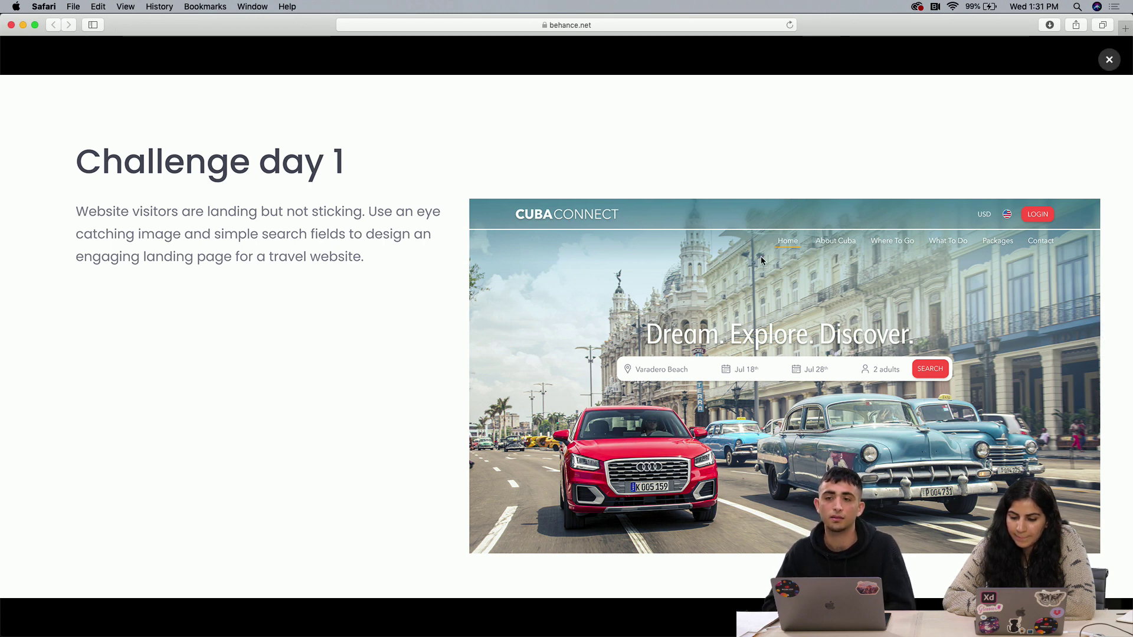
{"action": "left_click", "coordinate": [1109, 59]}
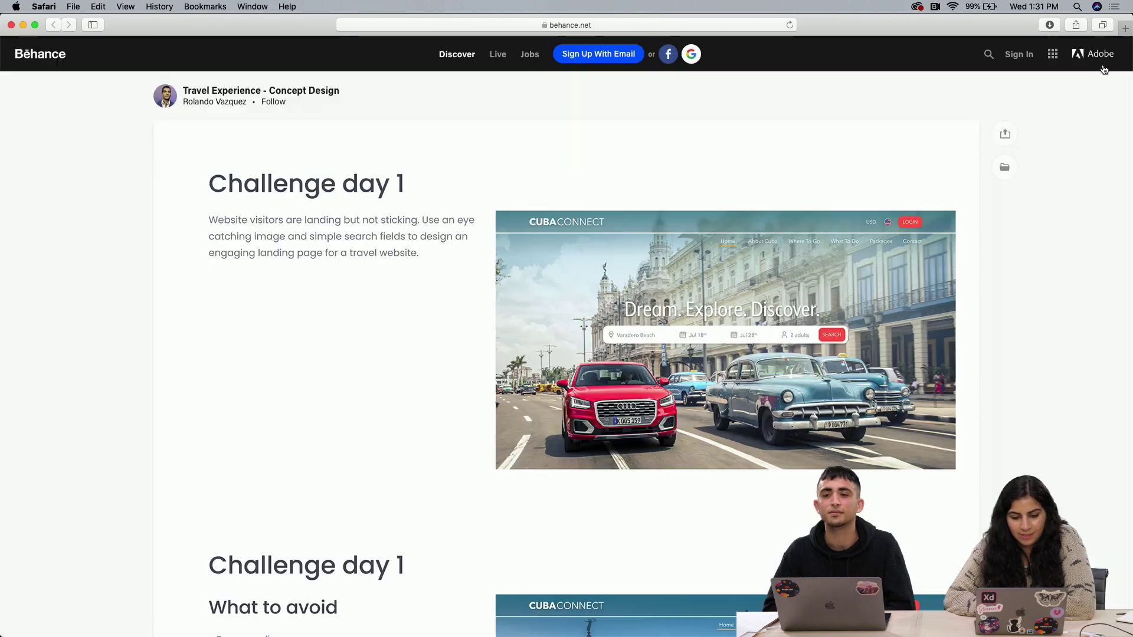
{"action": "scroll", "coordinate": [578, 414], "scroll_direction": "down", "scroll_amount": 9}
{"action": "scroll", "coordinate": [578, 414], "scroll_direction": "up", "scroll_amount": 4}
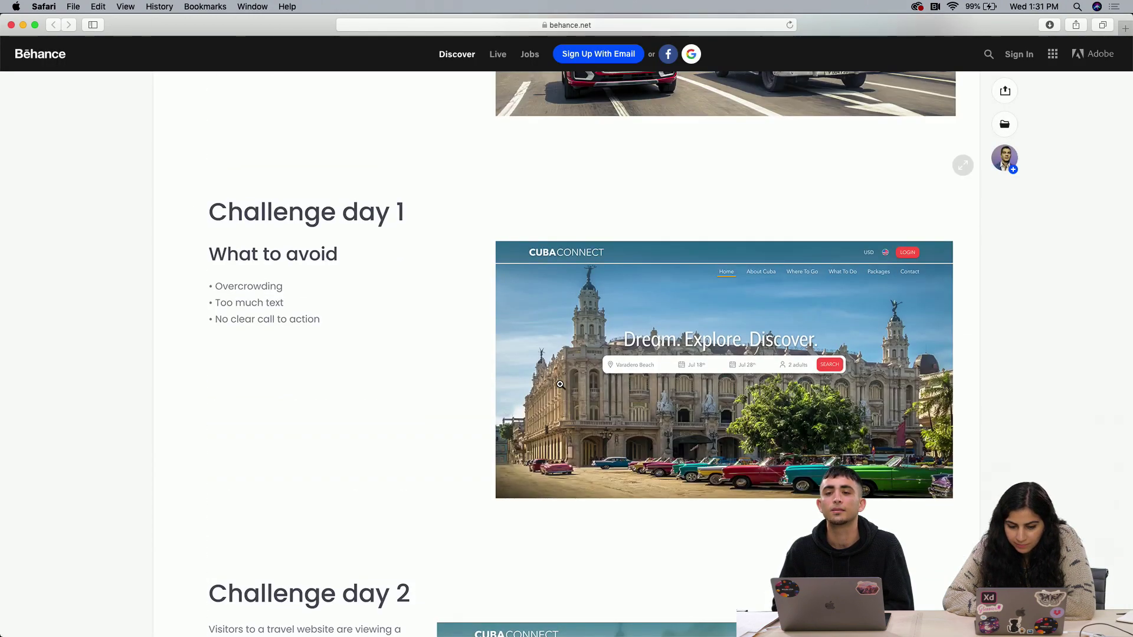
{"action": "scroll", "coordinate": [537, 357], "scroll_direction": "up", "scroll_amount": 5}
{"action": "scroll", "coordinate": [538, 356], "scroll_direction": "down", "scroll_amount": 6}
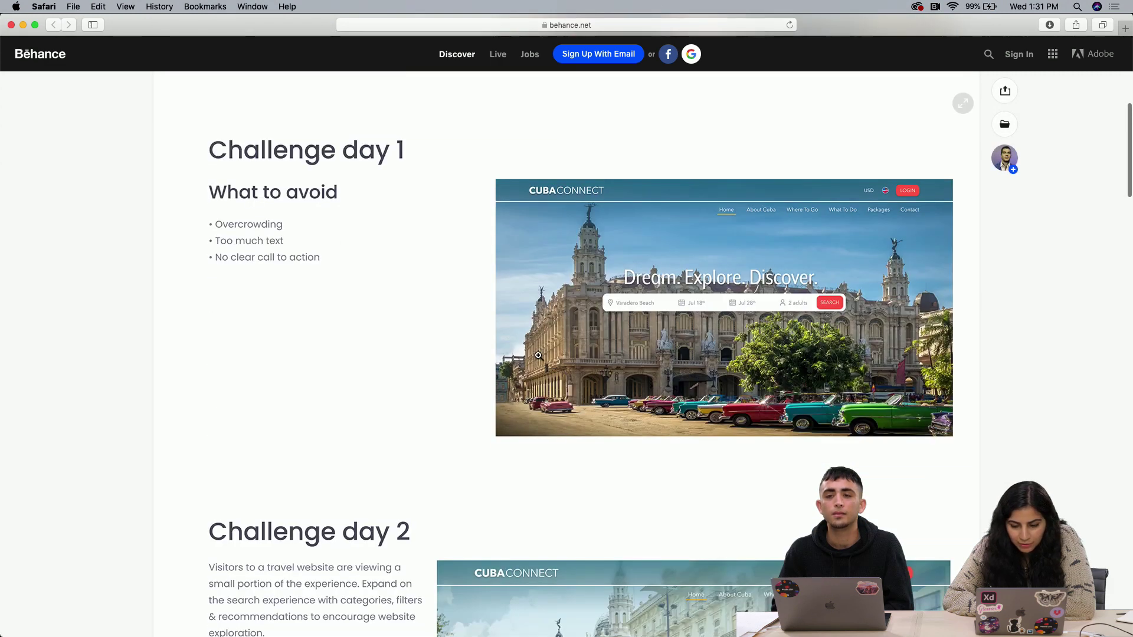
{"action": "scroll", "coordinate": [538, 356], "scroll_direction": "up", "scroll_amount": 1}
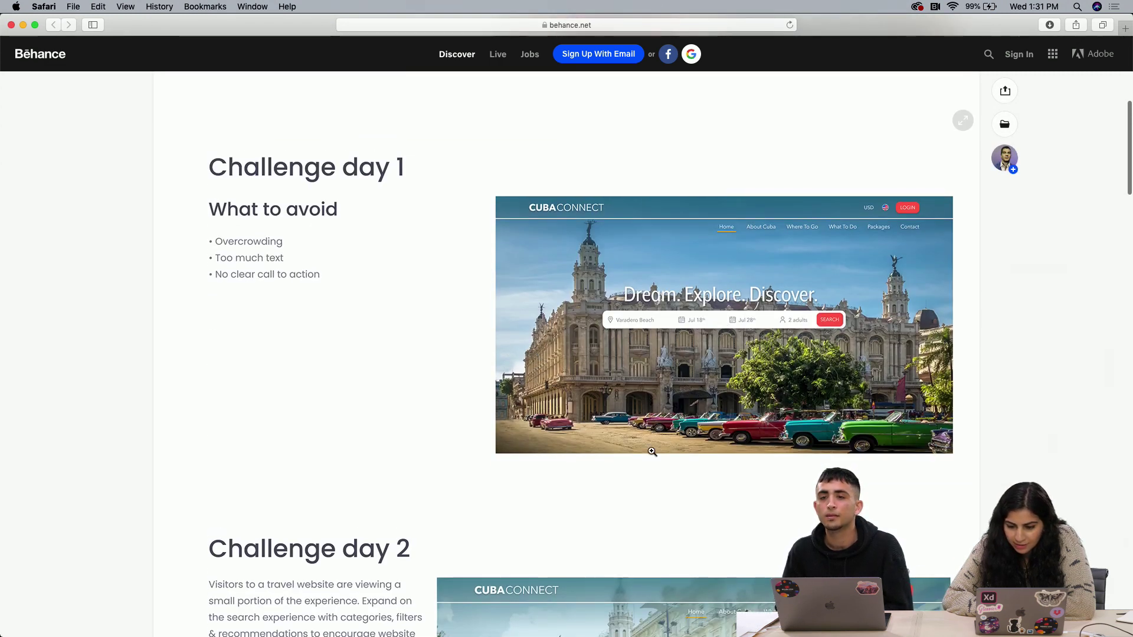
Skim the Challenge day 2 and Challenge day 4 sections and the full-size CubaConnect designs of the travel concept project
{"action": "scroll", "coordinate": [651, 451], "scroll_direction": "down", "scroll_amount": 10}
{"action": "scroll", "coordinate": [652, 452], "scroll_direction": "down", "scroll_amount": 3}
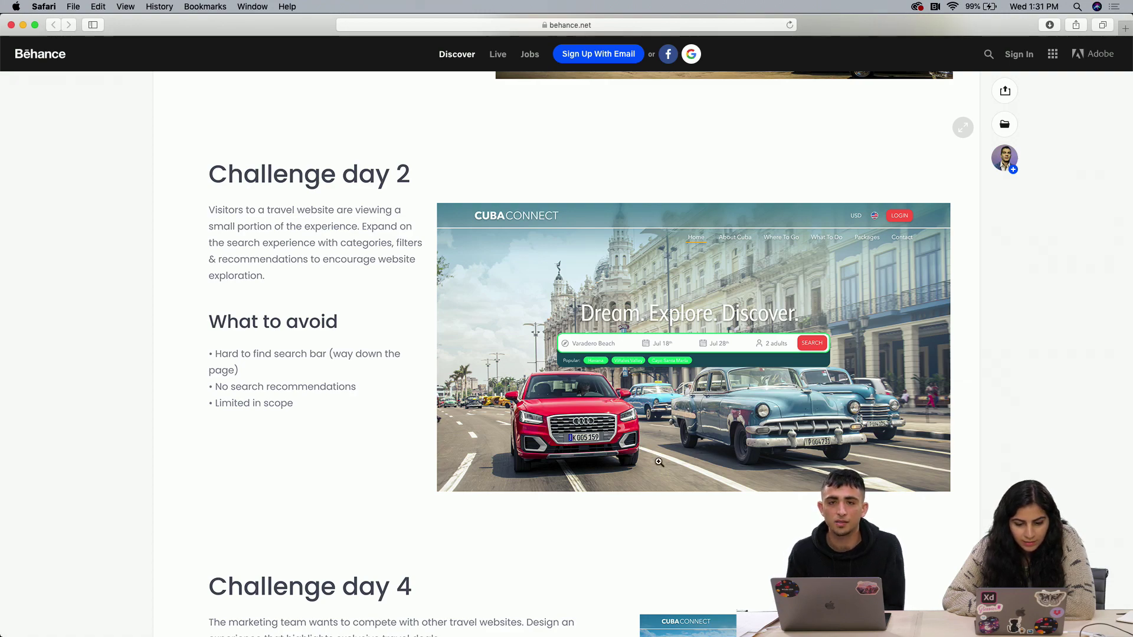
{"action": "scroll", "coordinate": [660, 462], "scroll_direction": "down", "scroll_amount": 6}
{"action": "scroll", "coordinate": [659, 462], "scroll_direction": "down", "scroll_amount": 3}
{"action": "scroll", "coordinate": [659, 462], "scroll_direction": "down", "scroll_amount": 3}
{"action": "scroll", "coordinate": [659, 462], "scroll_direction": "up", "scroll_amount": 8}
{"action": "scroll", "coordinate": [659, 462], "scroll_direction": "down", "scroll_amount": 12}
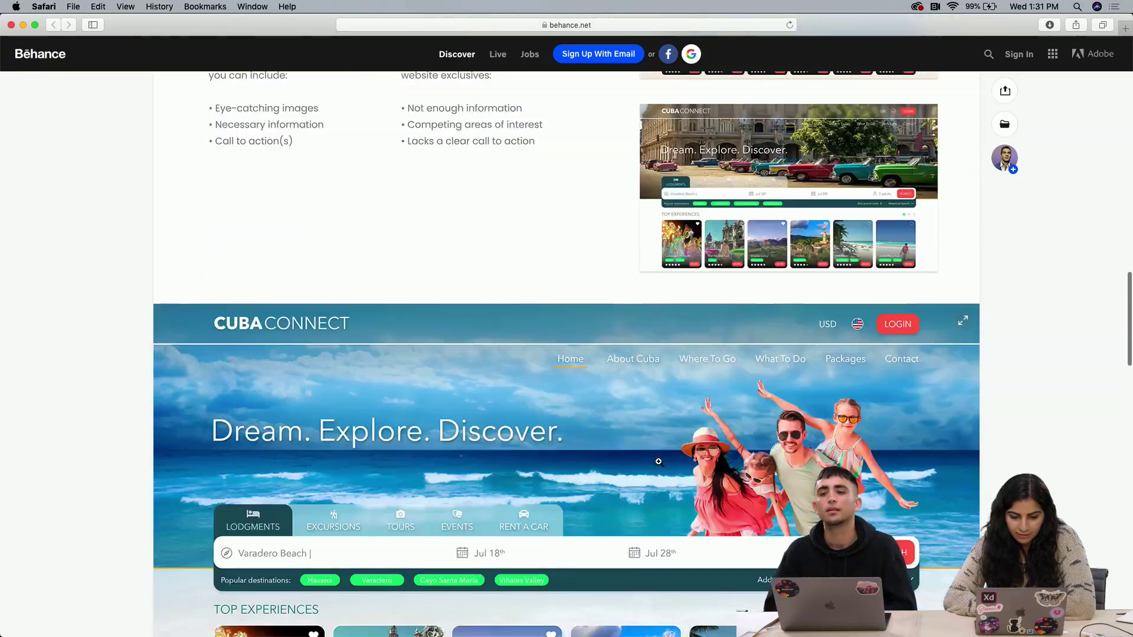
{"action": "scroll", "coordinate": [659, 462], "scroll_direction": "down", "scroll_amount": 20}
{"action": "scroll", "coordinate": [659, 462], "scroll_direction": "up", "scroll_amount": 10}
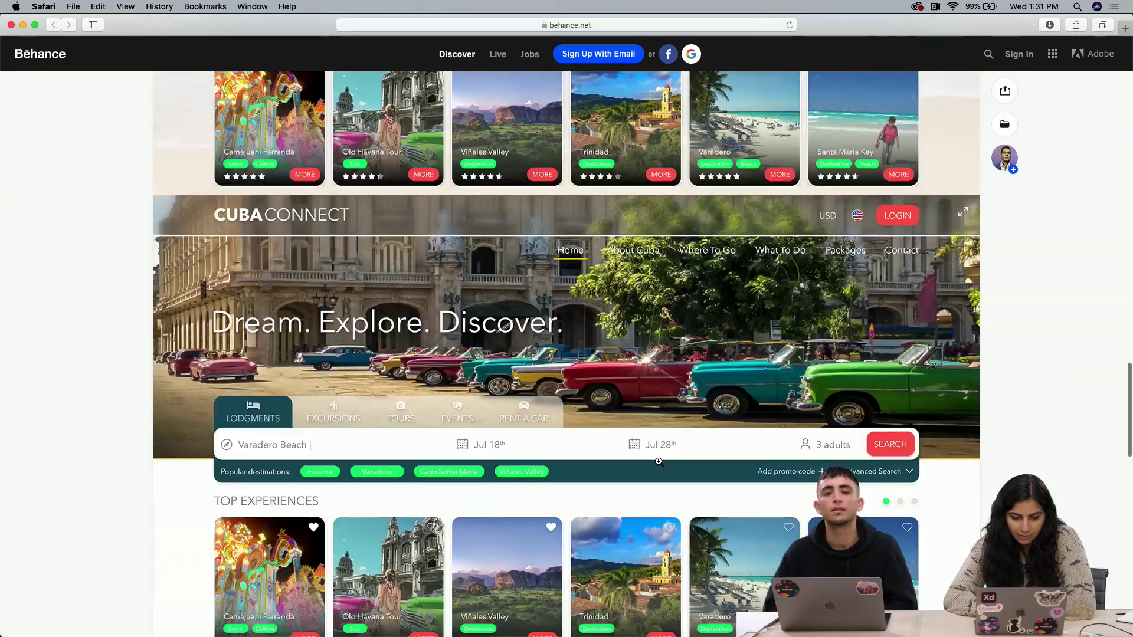
{"action": "scroll", "coordinate": [658, 461], "scroll_direction": "up", "scroll_amount": 10}
{"action": "scroll", "coordinate": [659, 462], "scroll_direction": "down", "scroll_amount": 5}
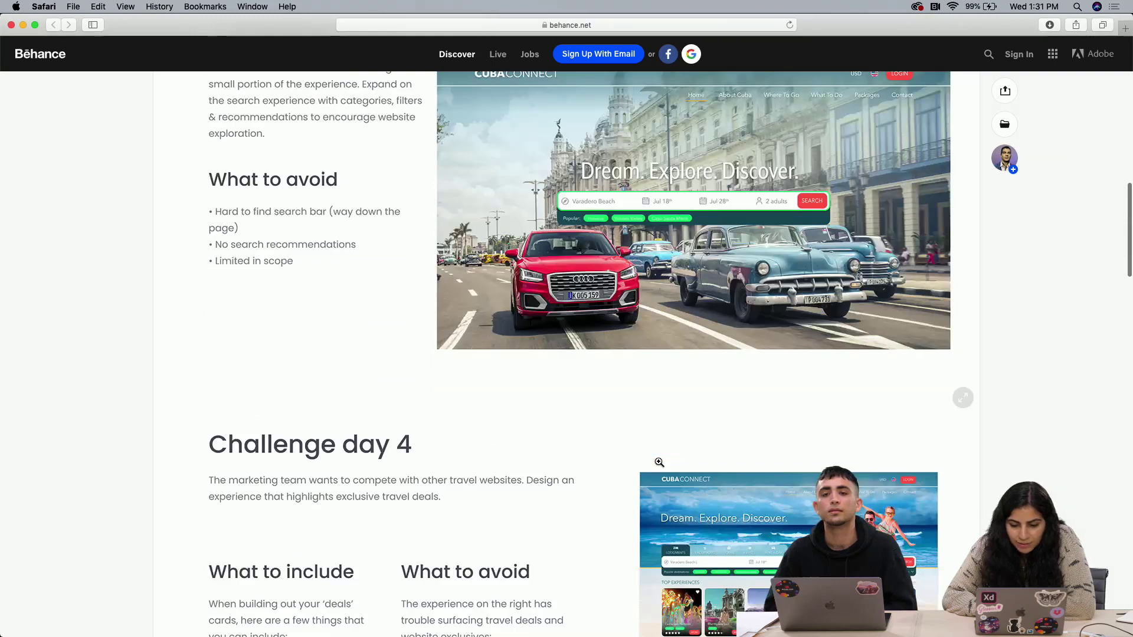
View the Challenge day 2 and Challenge day 4 slides enlarged, and return to the project page
{"action": "scroll", "coordinate": [659, 463], "scroll_direction": "up", "scroll_amount": 2}
{"action": "left_click", "coordinate": [659, 347]}
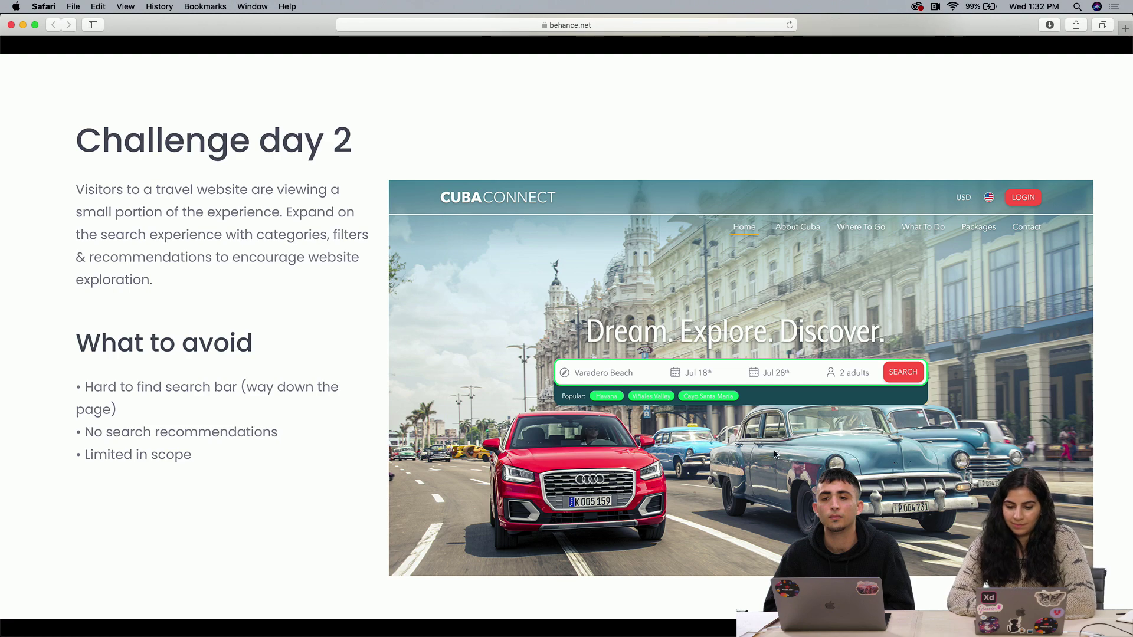
{"action": "mouse_move", "coordinate": [1112, 305]}
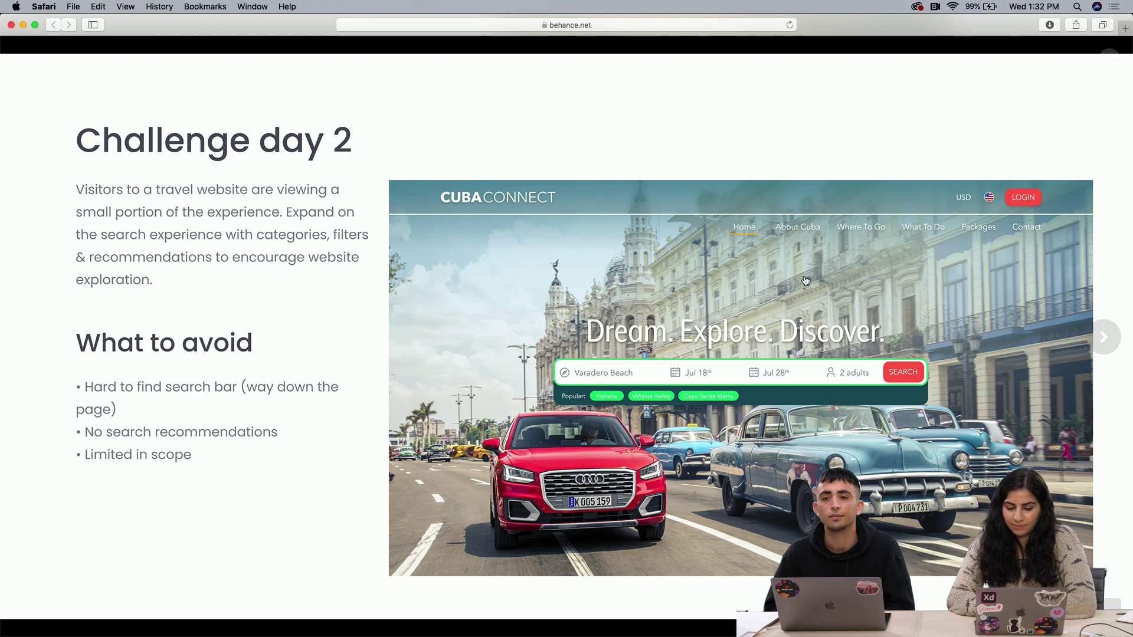
{"action": "left_click", "coordinate": [1104, 346]}
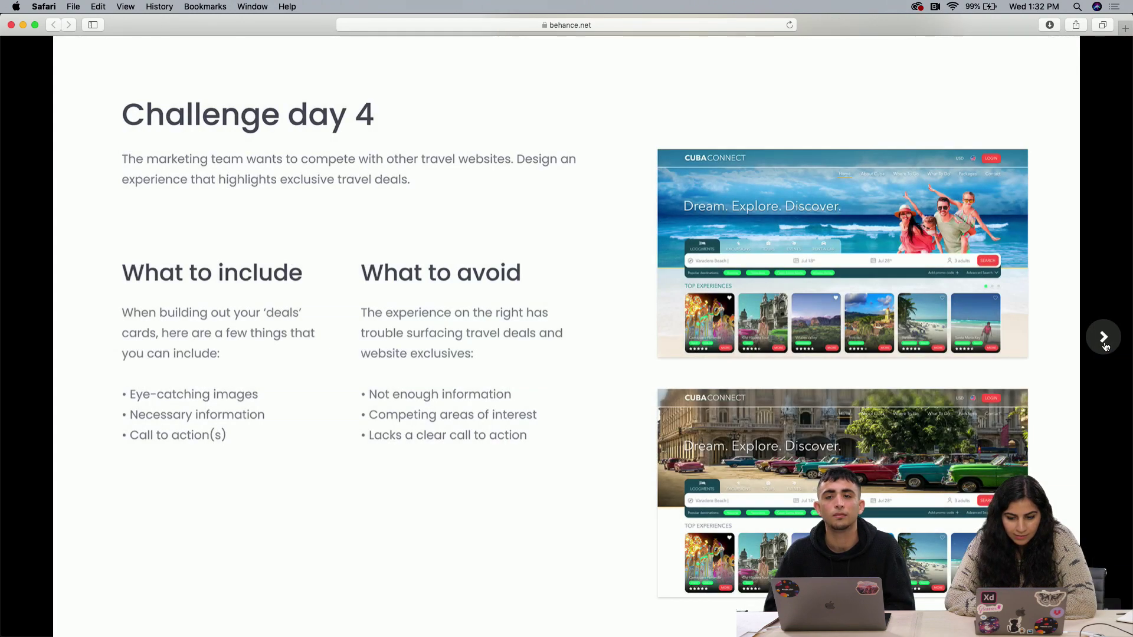
{"action": "left_click", "coordinate": [1108, 59]}
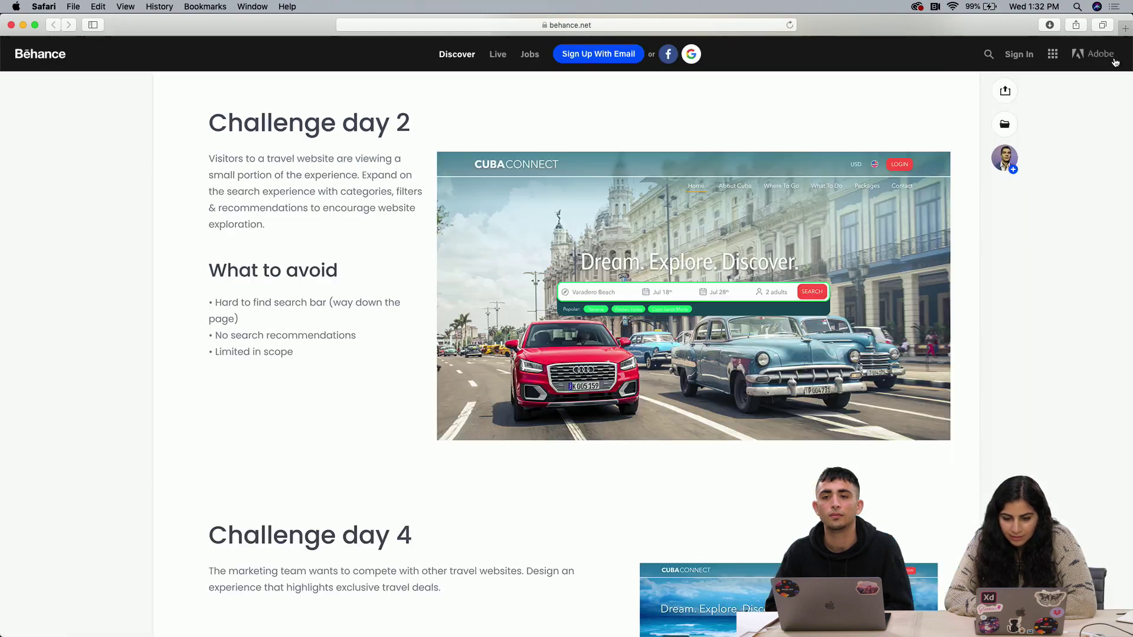
Review the Challenge day 4 brief on travel deals against the full-size beach landing page design
{"action": "scroll", "coordinate": [496, 441], "scroll_direction": "down", "scroll_amount": 4}
{"action": "scroll", "coordinate": [495, 442], "scroll_direction": "down", "scroll_amount": 3}
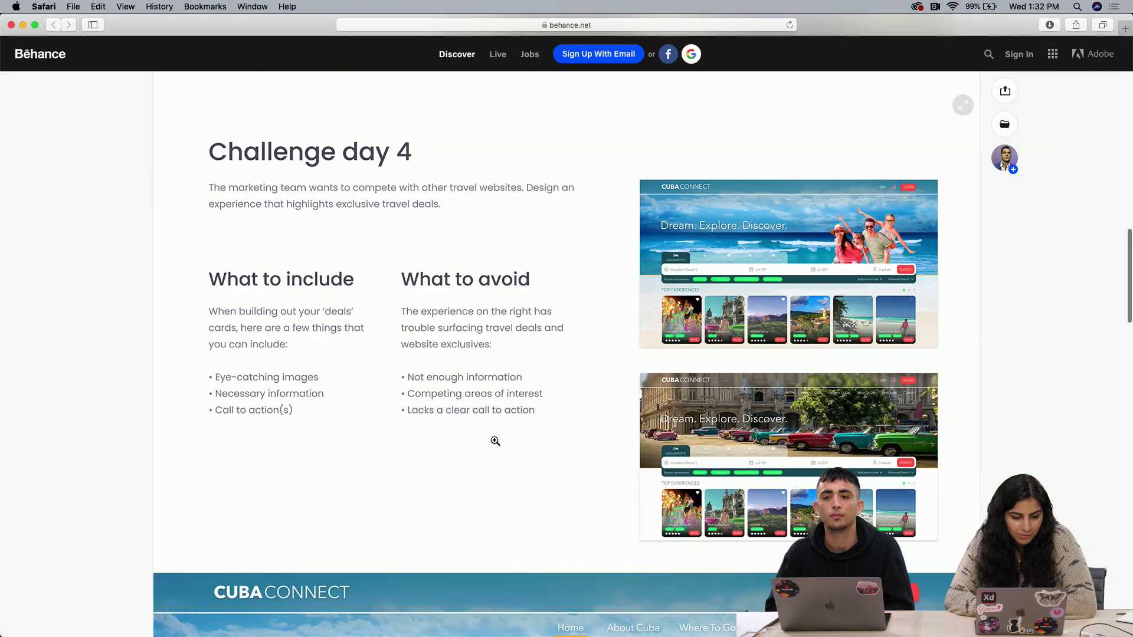
{"action": "scroll", "coordinate": [495, 441], "scroll_direction": "down", "scroll_amount": 10}
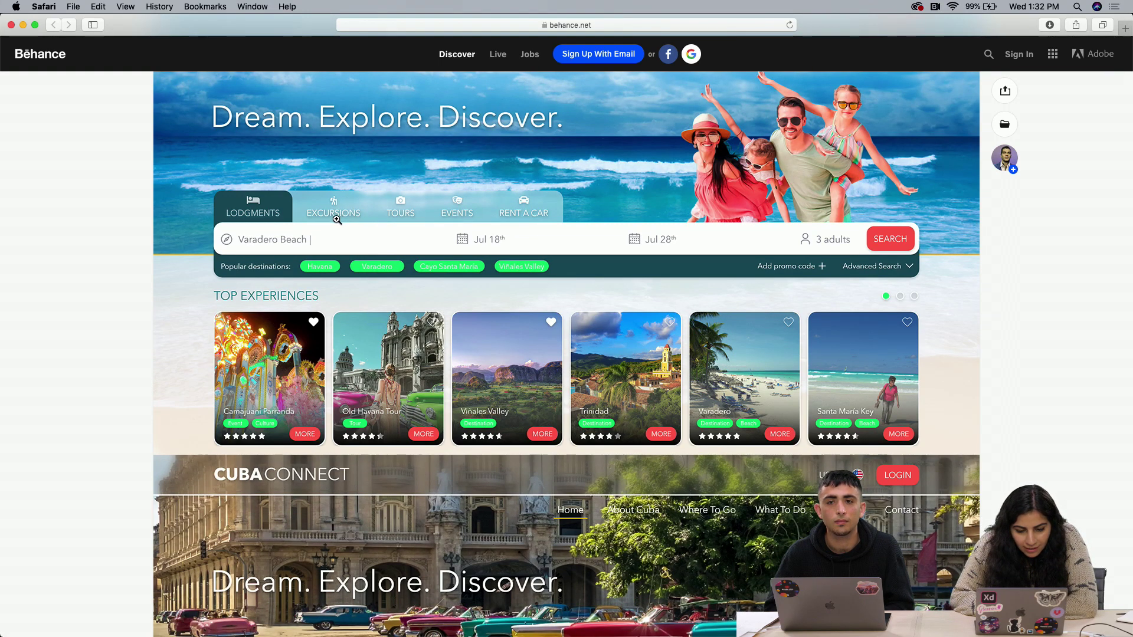
{"action": "scroll", "coordinate": [423, 216], "scroll_direction": "up", "scroll_amount": 10}
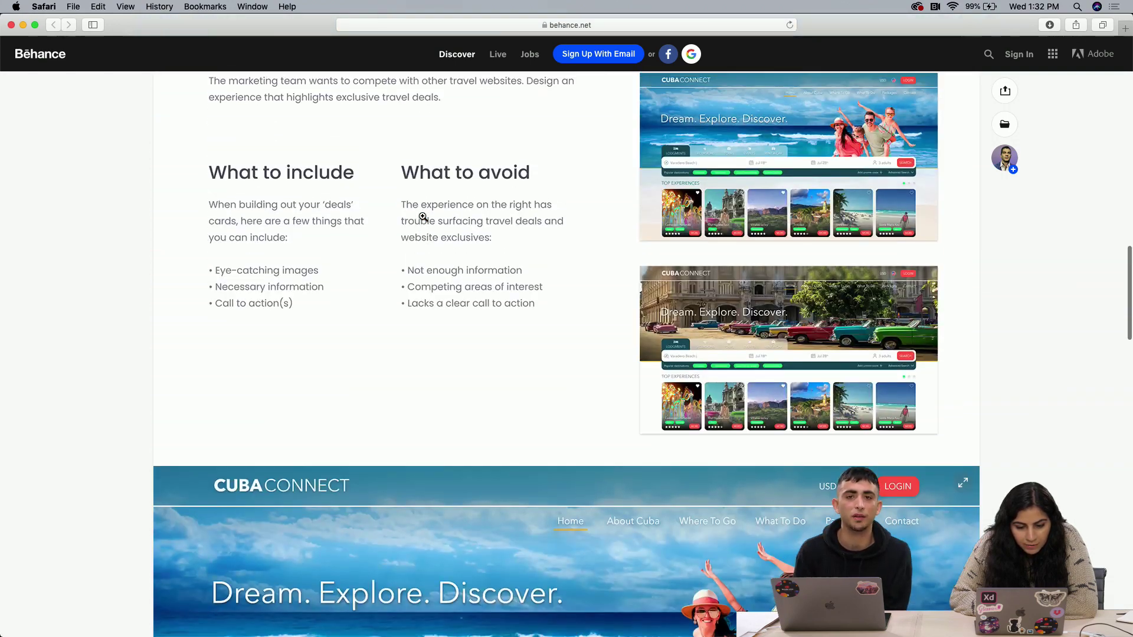
{"action": "scroll", "coordinate": [424, 217], "scroll_direction": "up", "scroll_amount": 2}
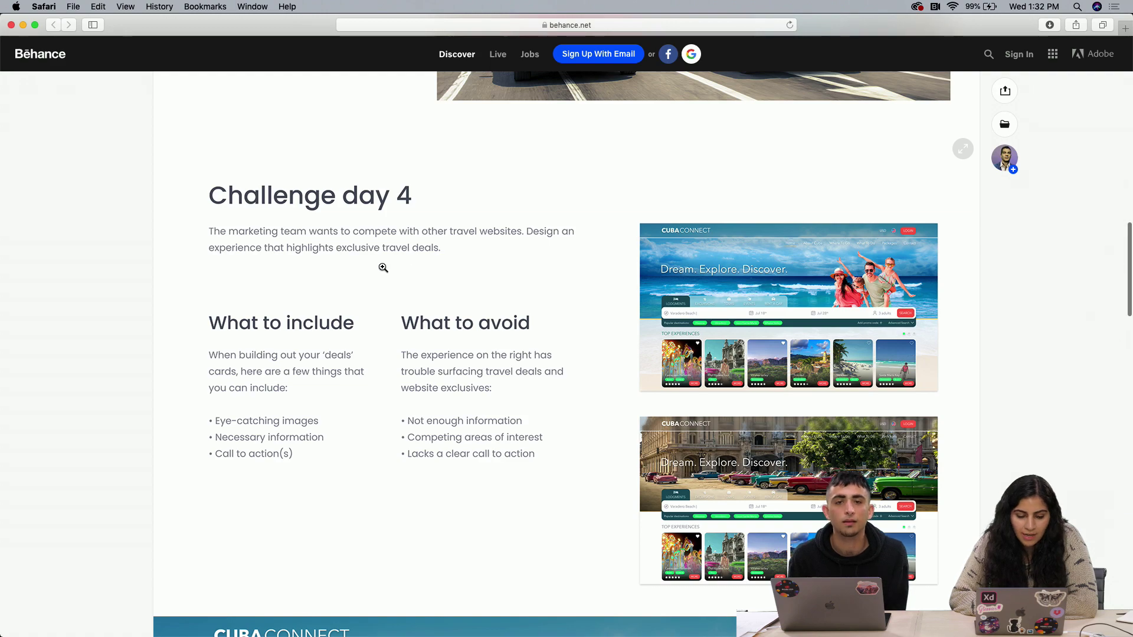
{"action": "scroll", "coordinate": [392, 451], "scroll_direction": "down", "scroll_amount": 6}
{"action": "scroll", "coordinate": [405, 454], "scroll_direction": "down", "scroll_amount": 7}
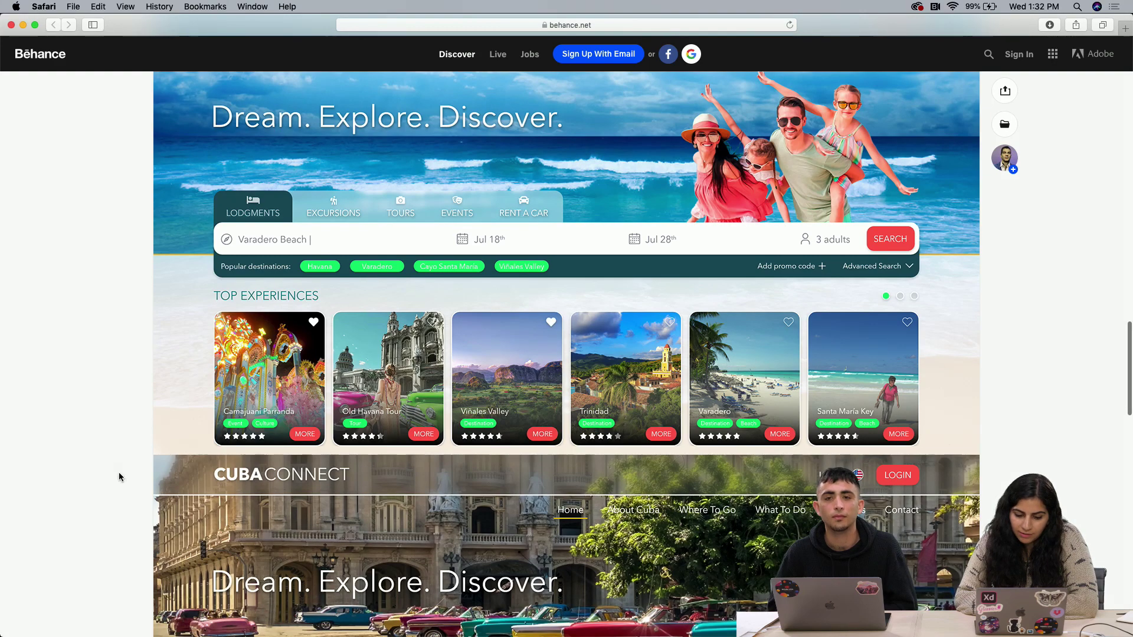
Compare the beach and classic-car versions of the CubaConnect landing page, including their search bars and Top Experiences cards
{"action": "scroll", "coordinate": [232, 567], "scroll_direction": "down", "scroll_amount": 4}
{"action": "scroll", "coordinate": [231, 565], "scroll_direction": "down", "scroll_amount": 4}
{"action": "scroll", "coordinate": [233, 568], "scroll_direction": "up", "scroll_amount": 6}
{"action": "scroll", "coordinate": [232, 568], "scroll_direction": "up", "scroll_amount": 4}
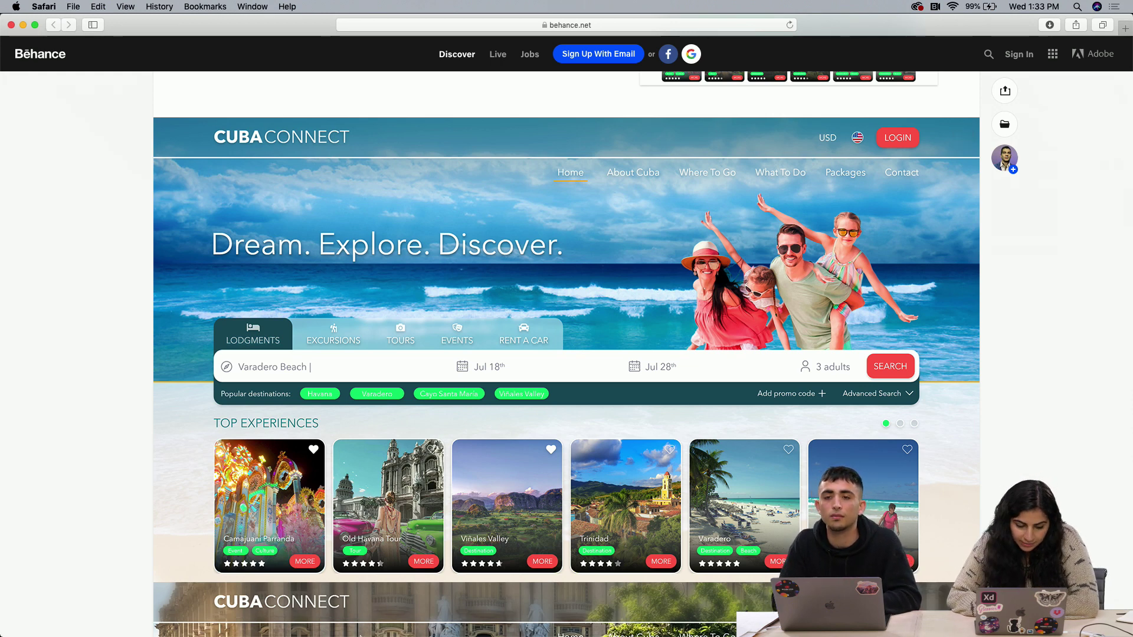
{"action": "scroll", "coordinate": [266, 552], "scroll_direction": "down", "scroll_amount": 2}
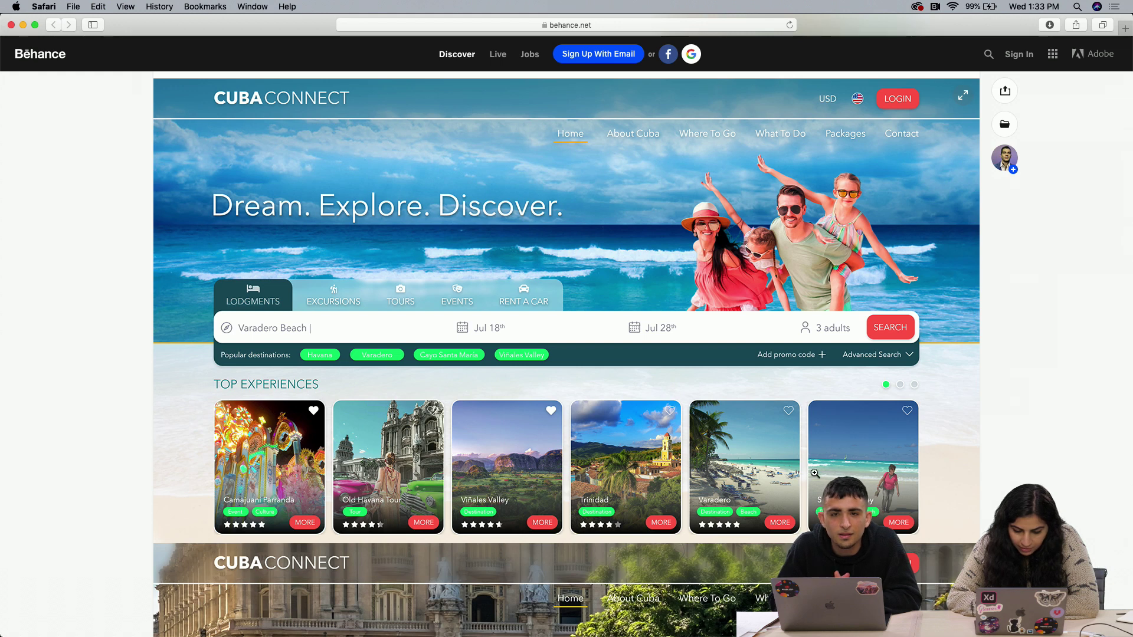
{"action": "scroll", "coordinate": [294, 517], "scroll_direction": "down", "scroll_amount": 2}
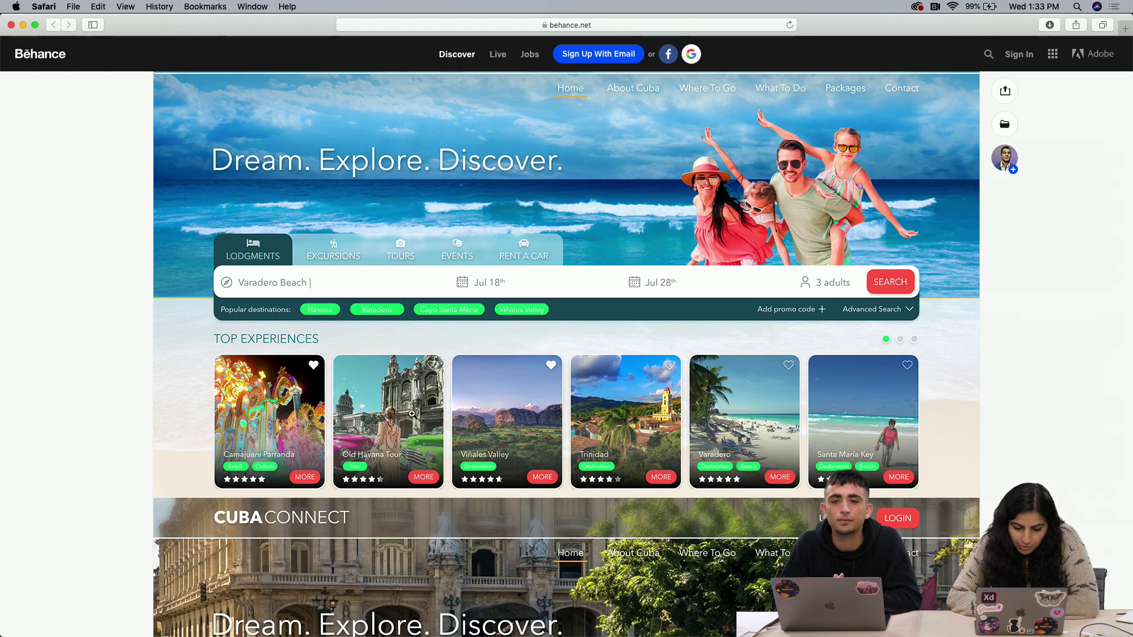
{"action": "scroll", "coordinate": [412, 414], "scroll_direction": "down", "scroll_amount": 20}
{"action": "scroll", "coordinate": [412, 413], "scroll_direction": "up", "scroll_amount": 20}
{"action": "scroll", "coordinate": [412, 414], "scroll_direction": "up", "scroll_amount": 5}
{"action": "scroll", "coordinate": [413, 413], "scroll_direction": "down", "scroll_amount": 1}
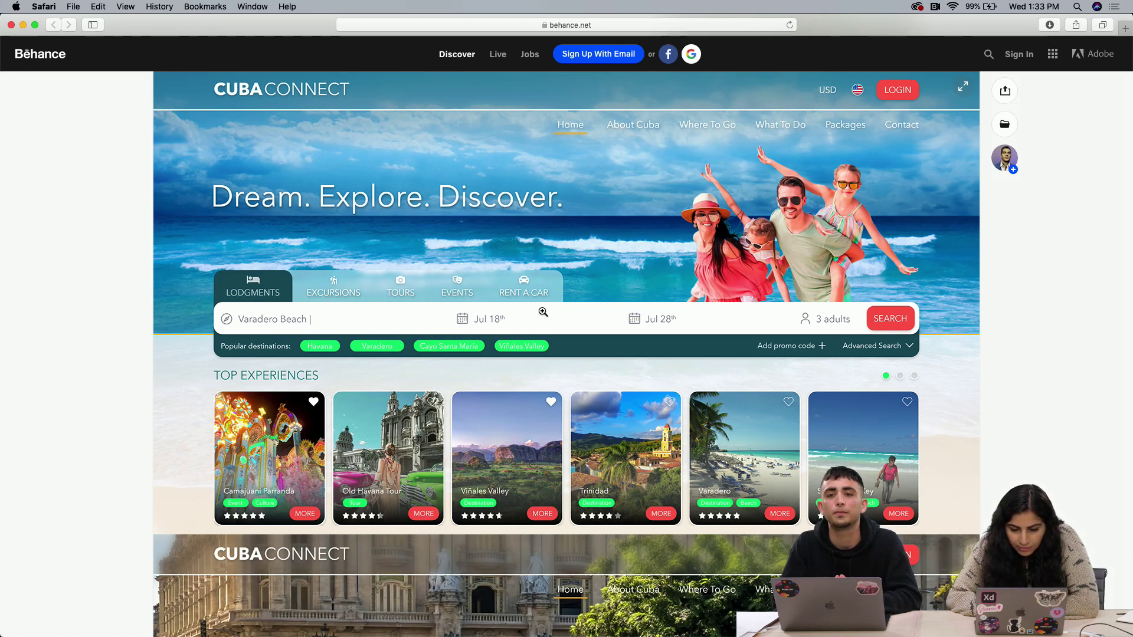
{"action": "scroll", "coordinate": [543, 312], "scroll_direction": "up", "scroll_amount": 1}
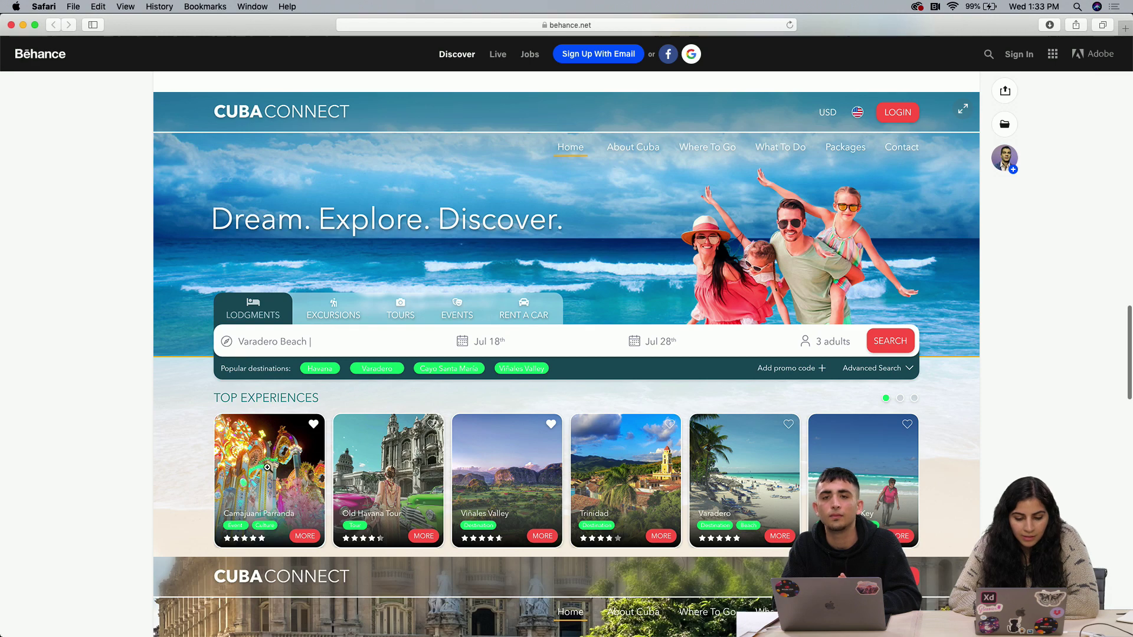
{"action": "scroll", "coordinate": [402, 334], "scroll_direction": "down", "scroll_amount": 5}
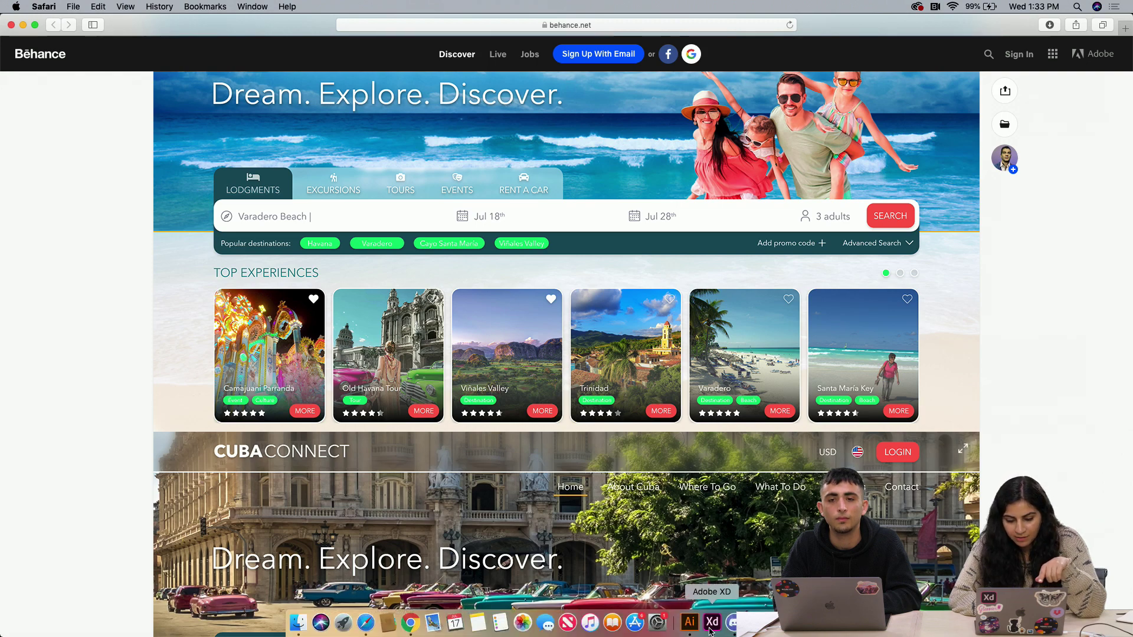
Switch to Adobe XD and try to run Stark's contrast checker with no layer selected
{"action": "left_click", "coordinate": [712, 623]}
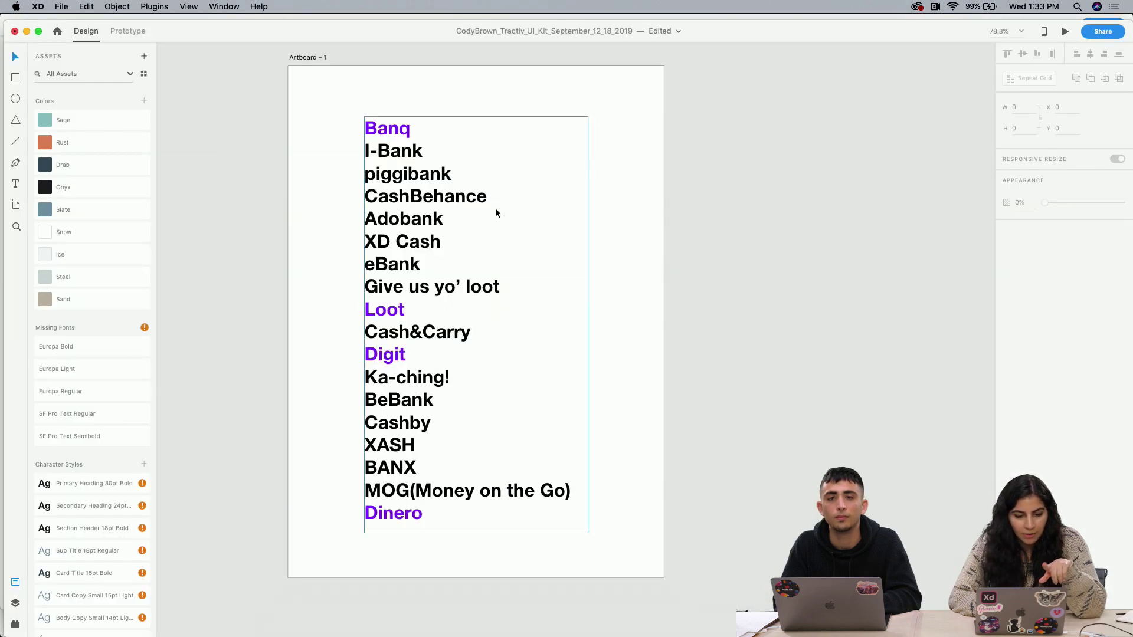
{"action": "left_click", "coordinate": [151, 8]}
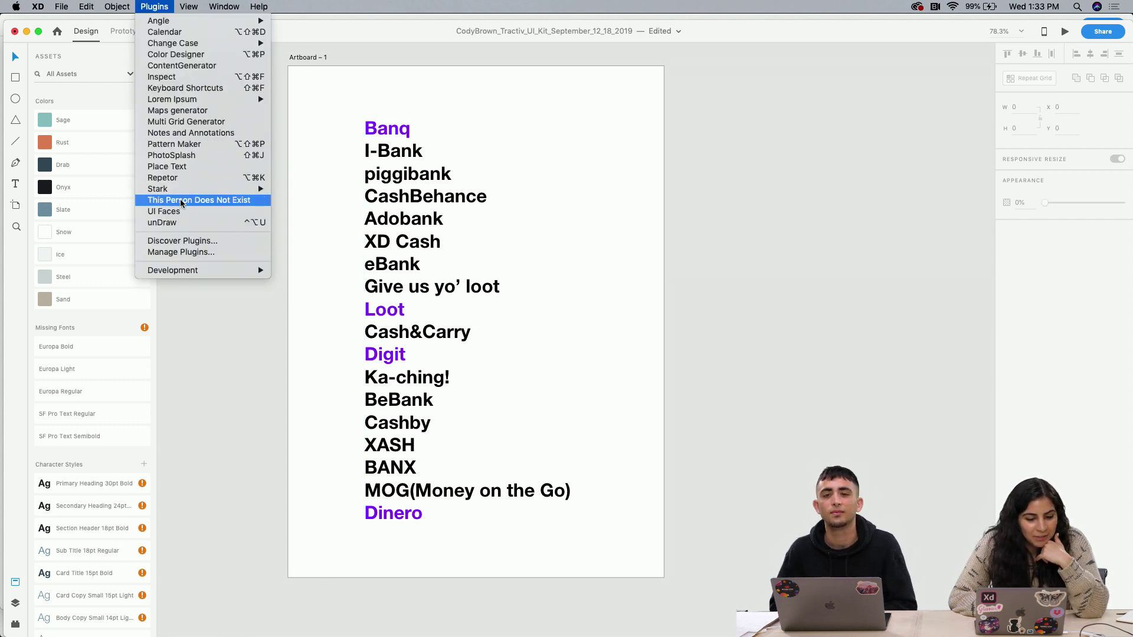
{"action": "mouse_move", "coordinate": [180, 193]}
{"action": "left_click", "coordinate": [299, 202]}
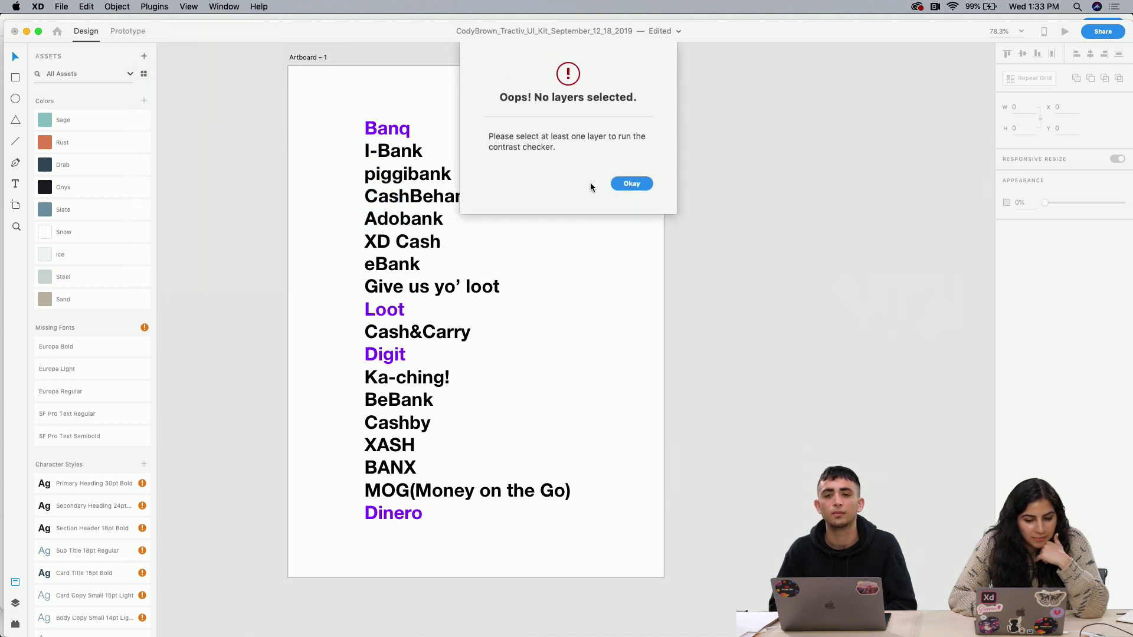
{"action": "key", "text": "Return"}
Select Artboard – 1, run Stark's Check Contrast on it, and close the resulting dialog
{"action": "left_click", "coordinate": [310, 59]}
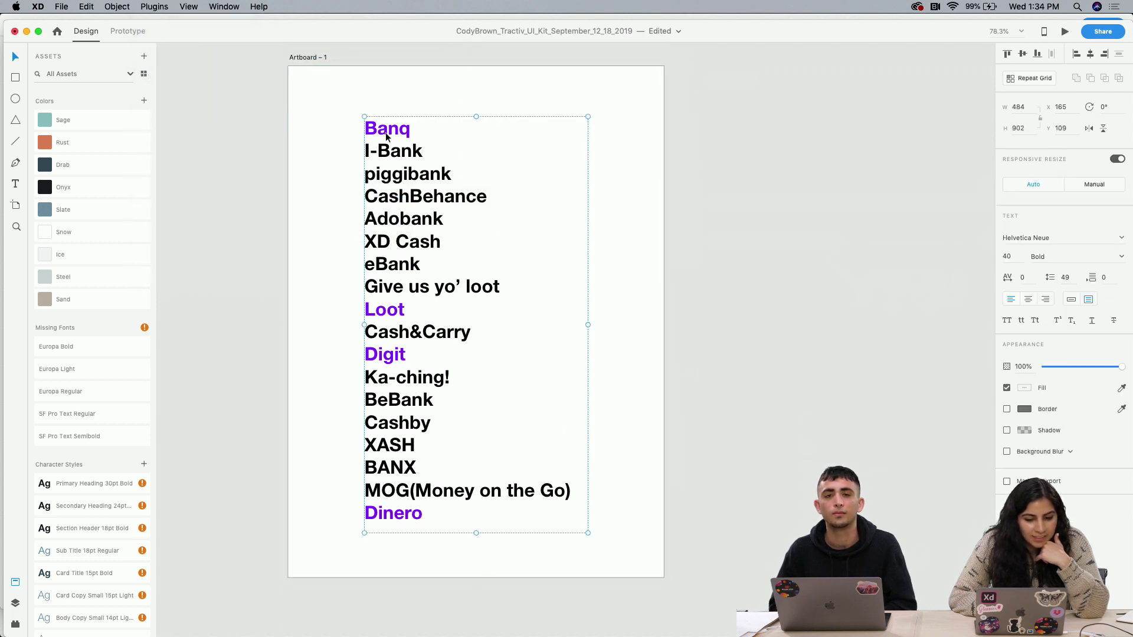
{"action": "left_click", "coordinate": [129, 7]}
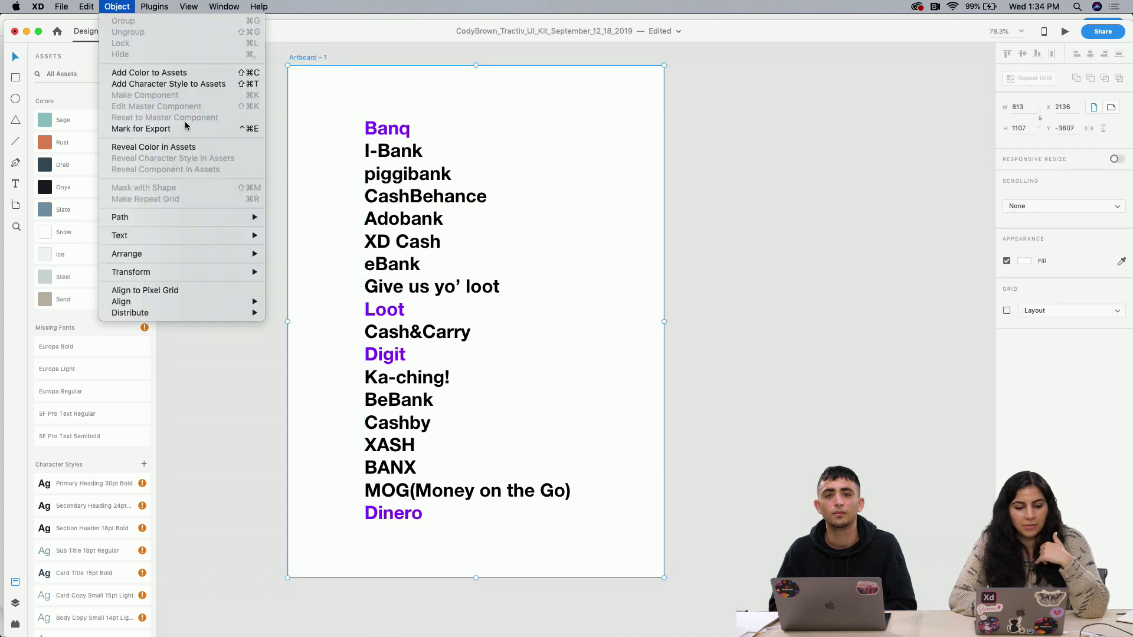
{"action": "mouse_move", "coordinate": [154, 7]}
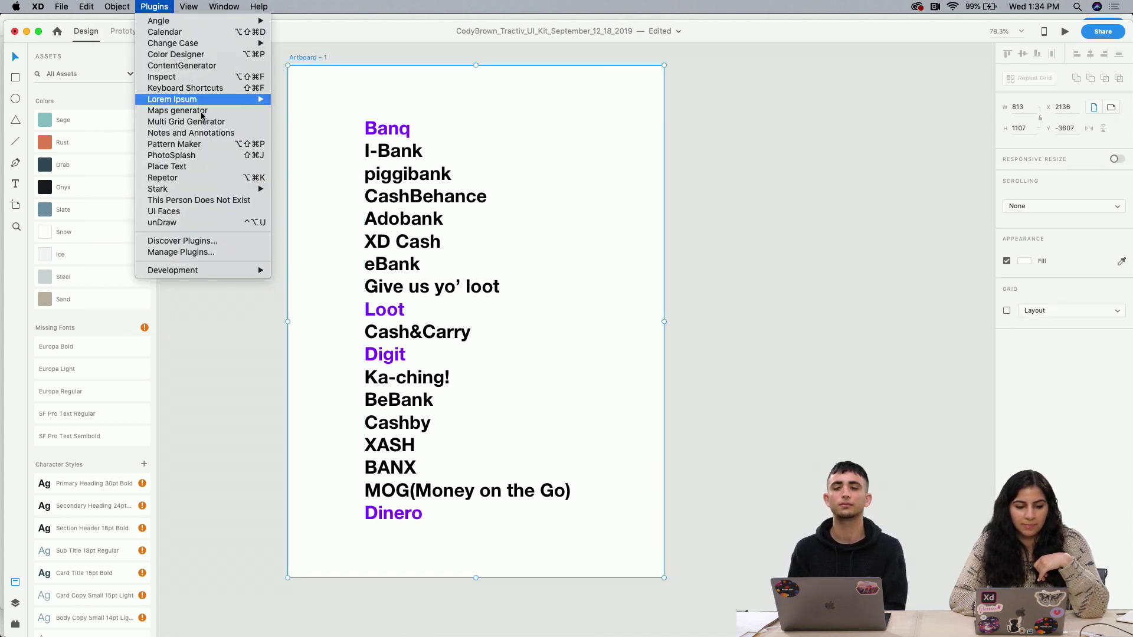
{"action": "mouse_move", "coordinate": [226, 192]}
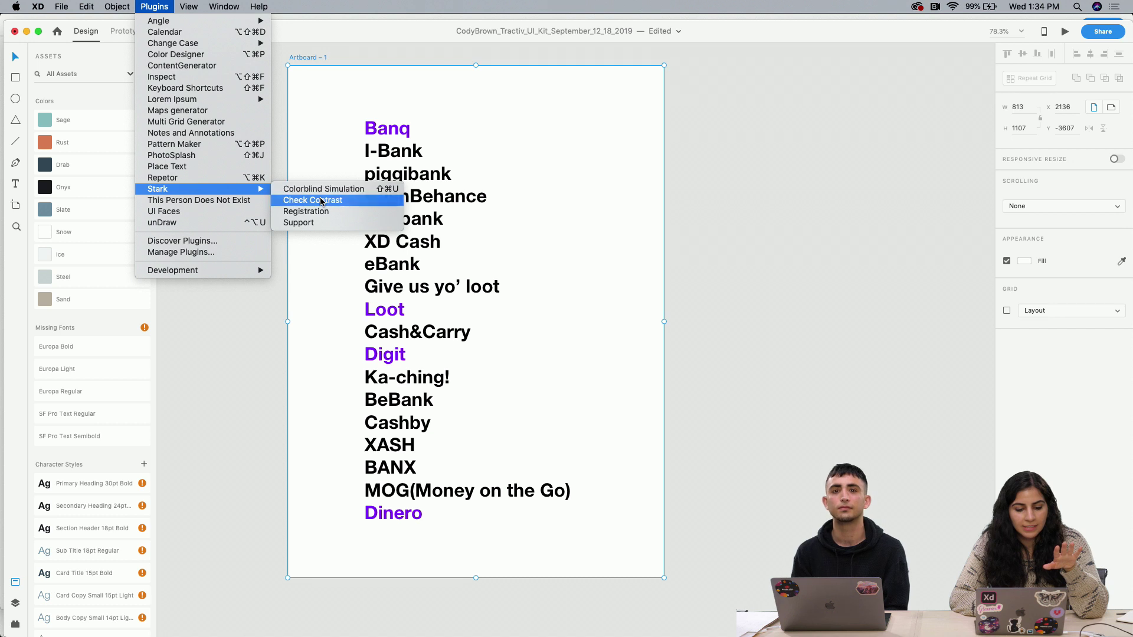
{"action": "left_click", "coordinate": [319, 197]}
{"action": "left_click", "coordinate": [631, 184]}
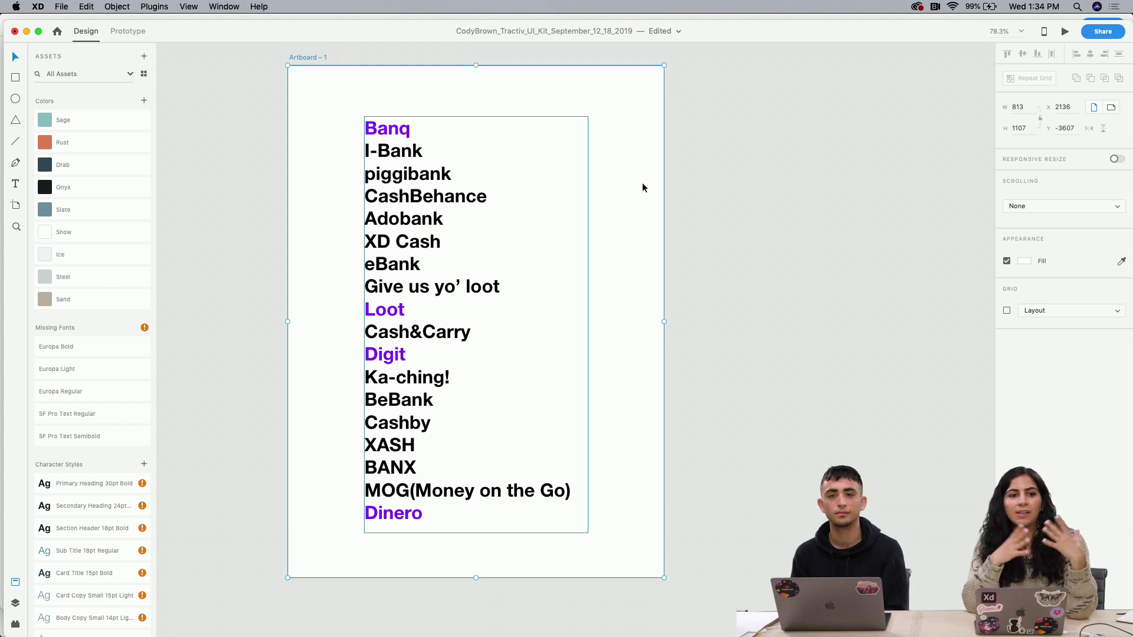
Switch to Discord and enlarge the "Israel, Tel Aviv" mobile design posted in the design-feedback channel
{"action": "mouse_move", "coordinate": [519, 624]}
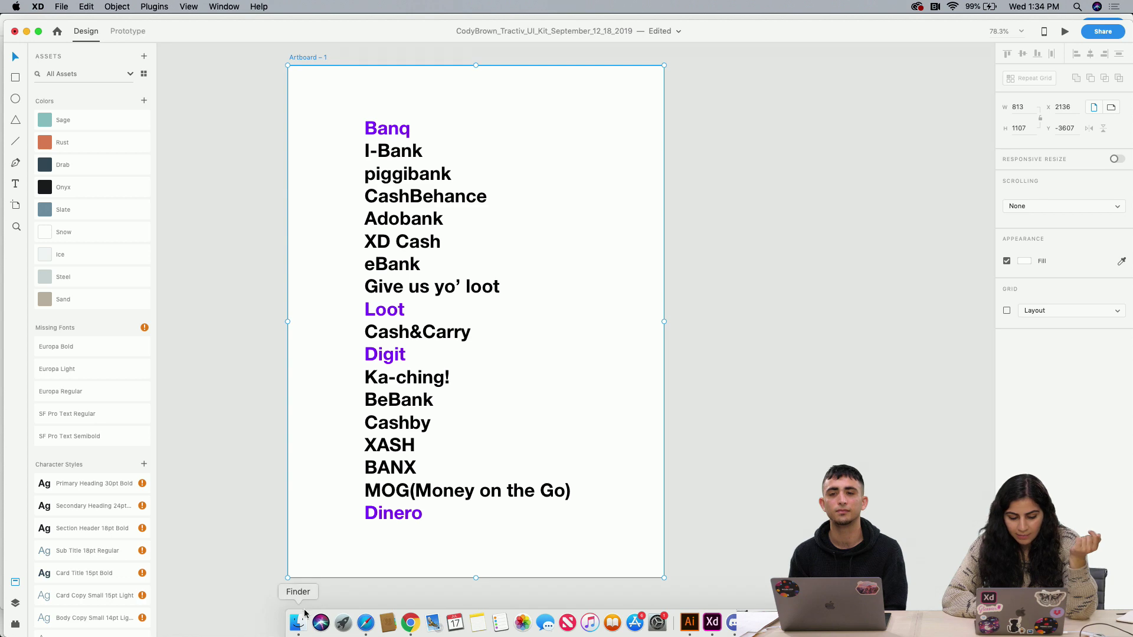
{"action": "left_click", "coordinate": [362, 623]}
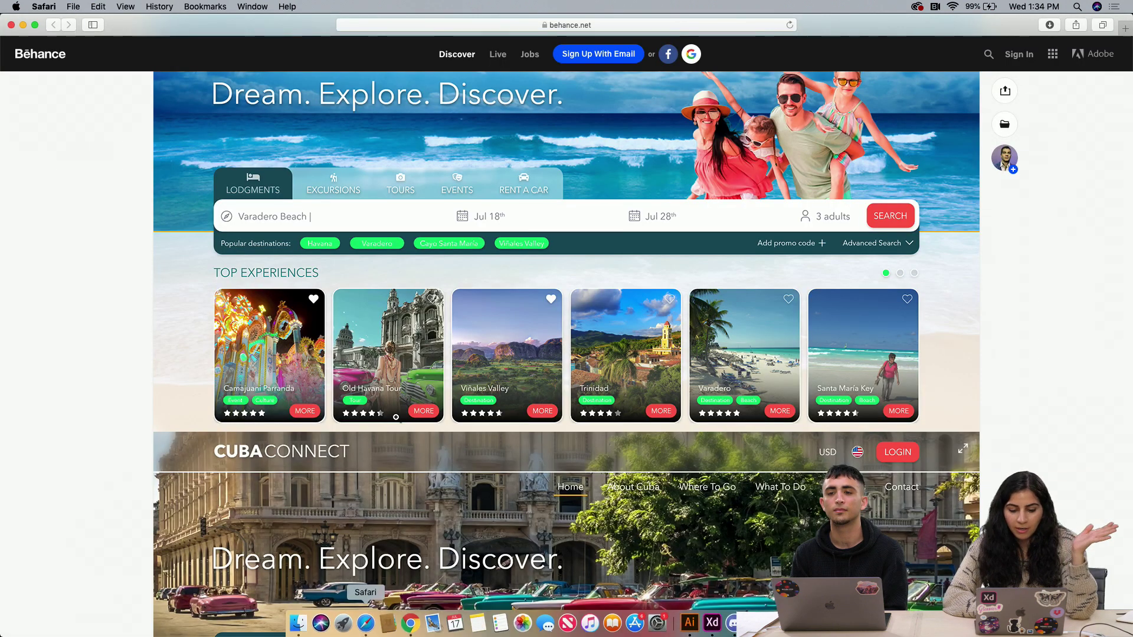
{"action": "left_click", "coordinate": [732, 624]}
{"action": "scroll", "coordinate": [336, 338], "scroll_direction": "up", "scroll_amount": 8}
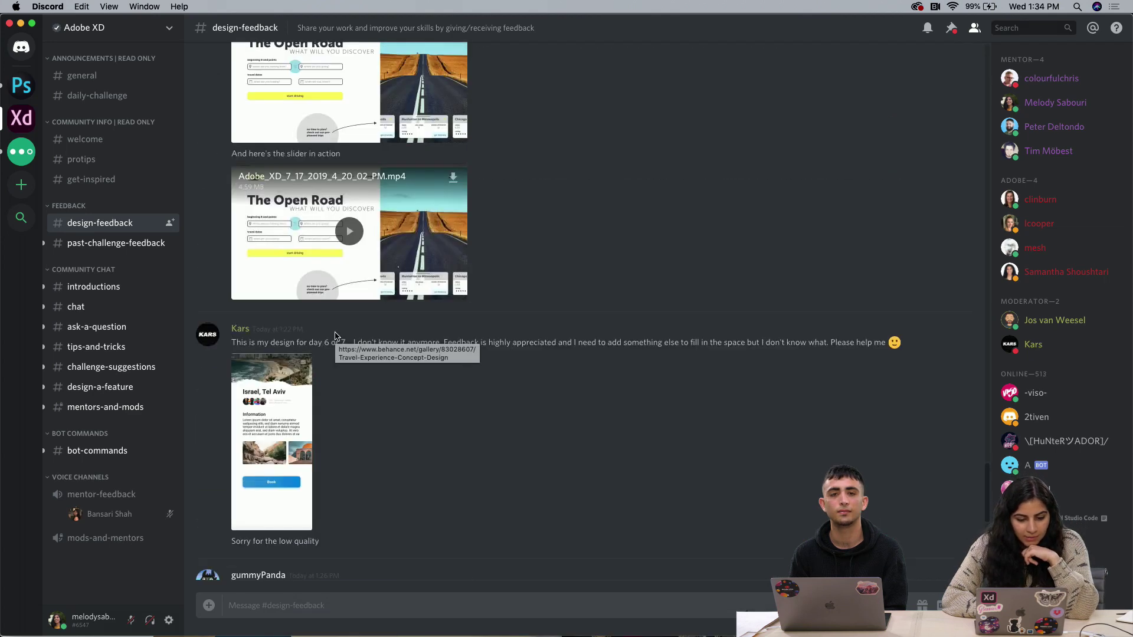
{"action": "left_click", "coordinate": [275, 333]}
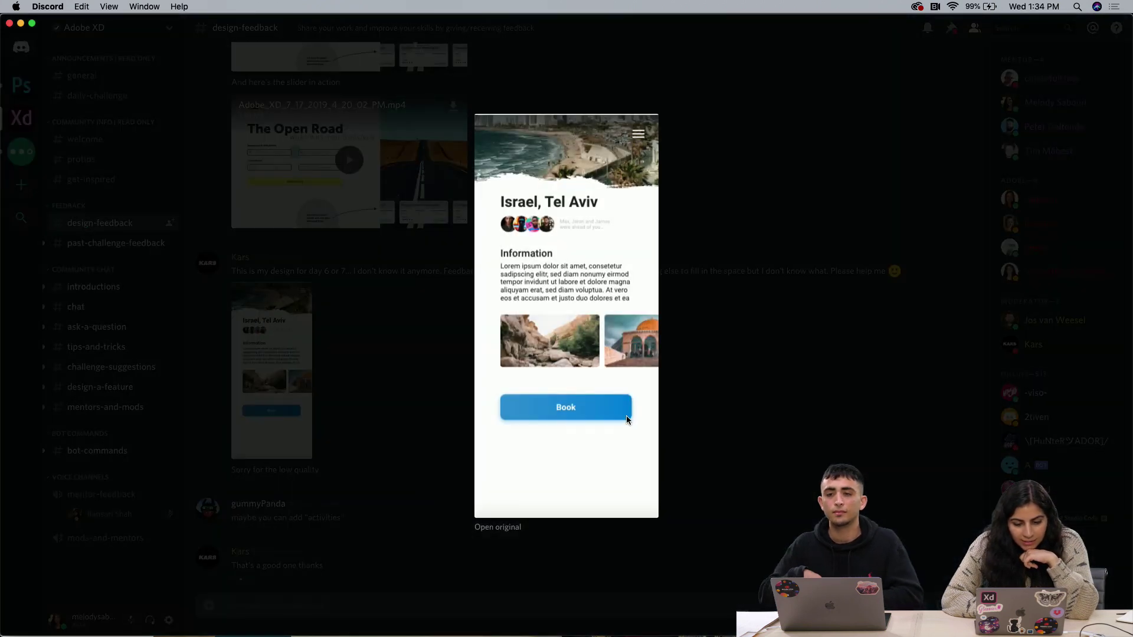
Open the Tel Aviv design's original image in the browser, inspect its Information text and photos up close, and return to Discord
{"action": "left_click", "coordinate": [509, 527]}
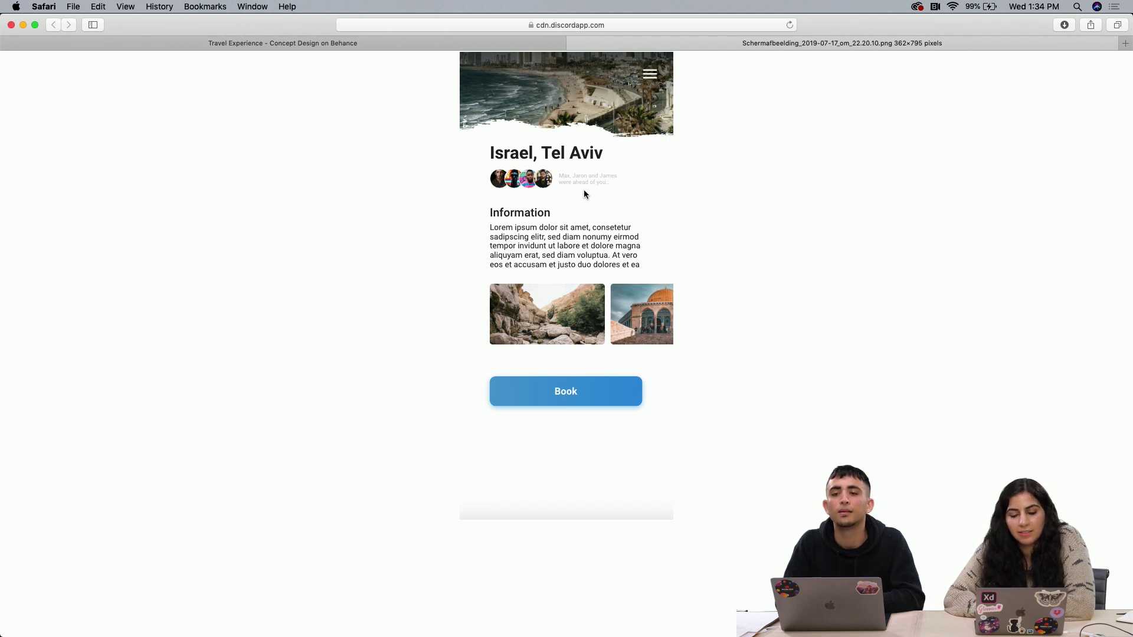
{"action": "scroll", "coordinate": [584, 194], "scroll_direction": "down", "scroll_amount": 2}
{"action": "scroll", "coordinate": [585, 194], "scroll_direction": "up", "scroll_amount": 5}
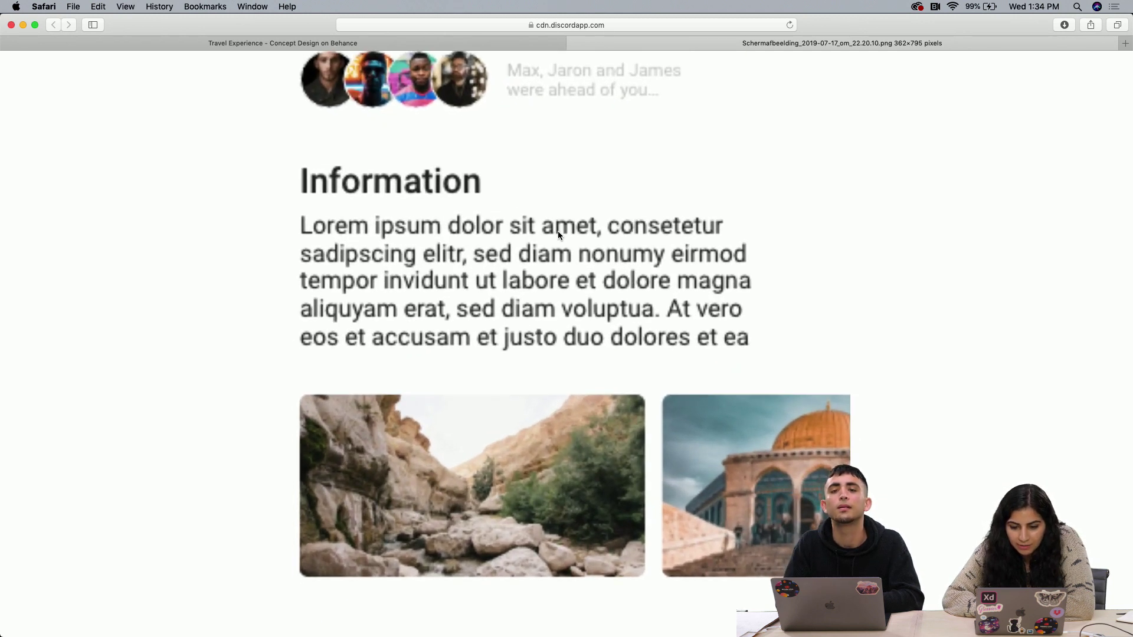
{"action": "scroll", "coordinate": [555, 248], "scroll_direction": "down", "scroll_amount": 5}
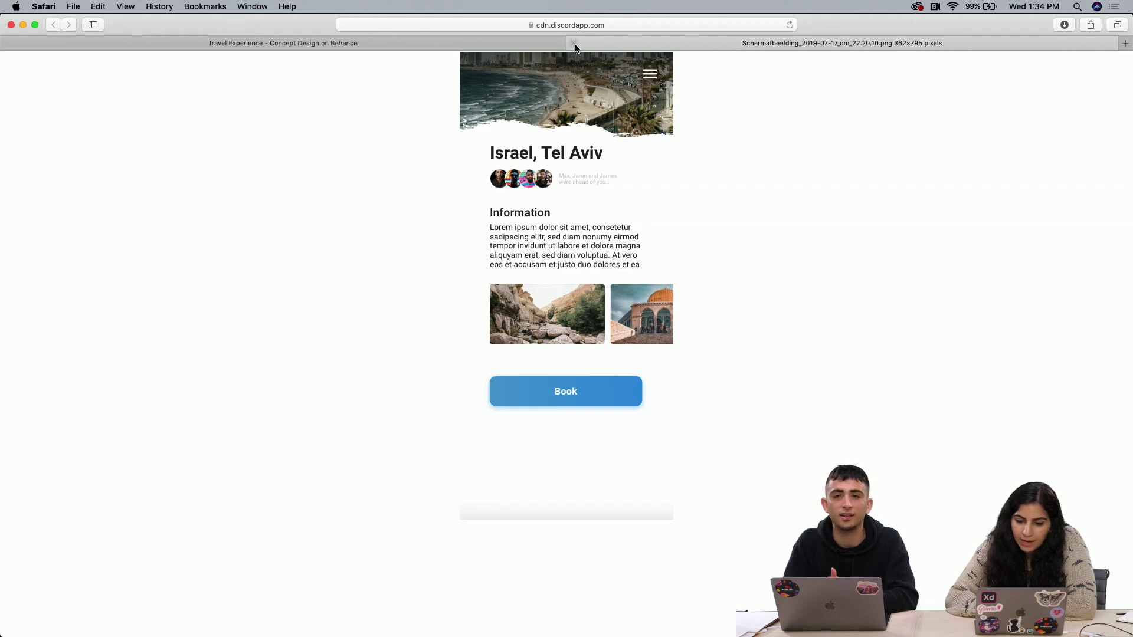
{"action": "left_click", "coordinate": [732, 625]}
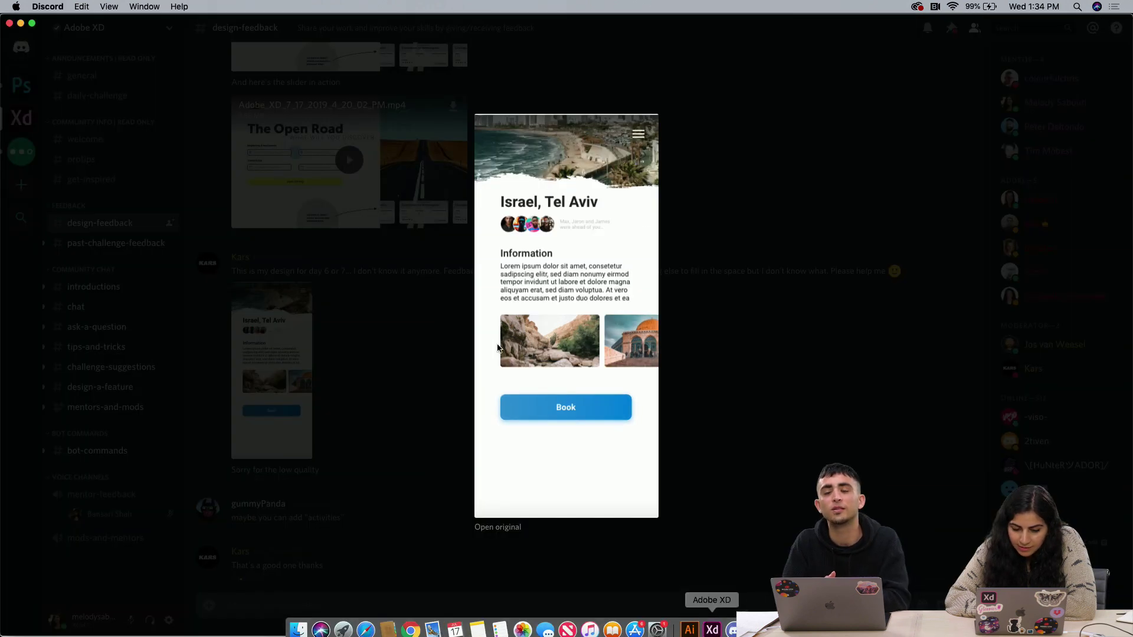
Close the enlarged Tel Aviv design, read its post and replies in design-feedback, and switch to its original image in Safari
{"action": "left_click", "coordinate": [387, 370]}
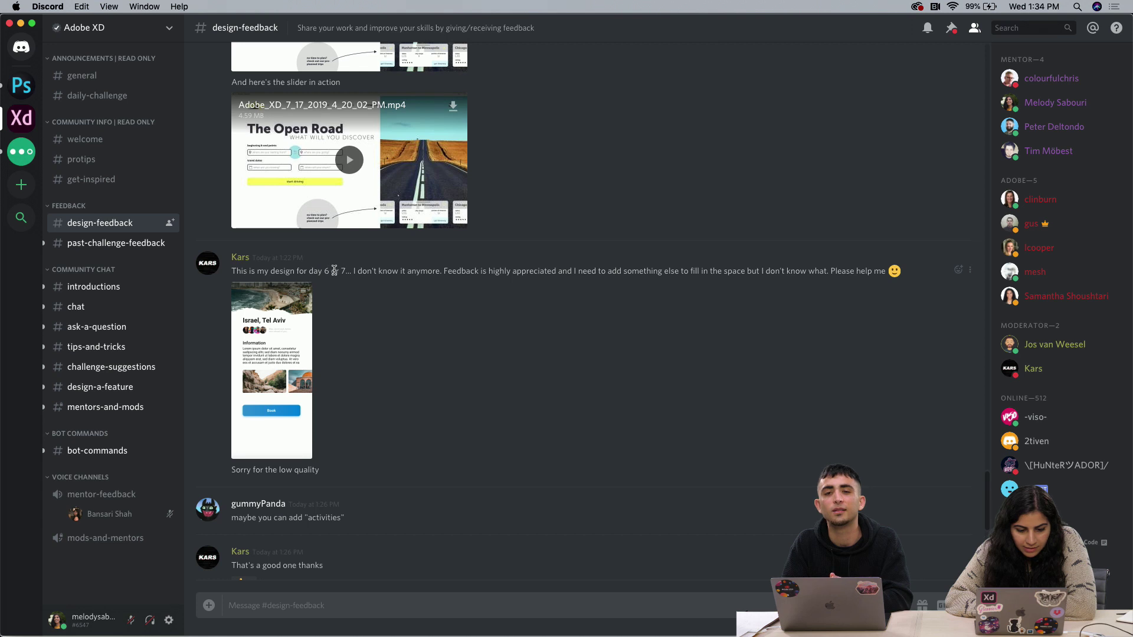
{"action": "mouse_move", "coordinate": [569, 626]}
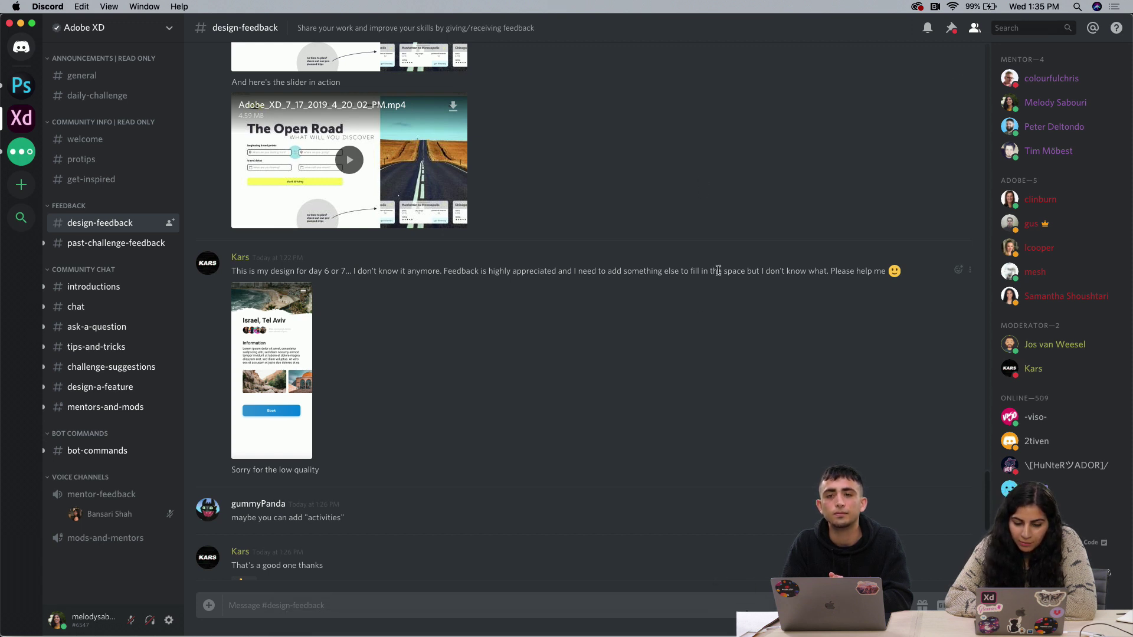
{"action": "scroll", "coordinate": [536, 341], "scroll_direction": "down", "scroll_amount": 2}
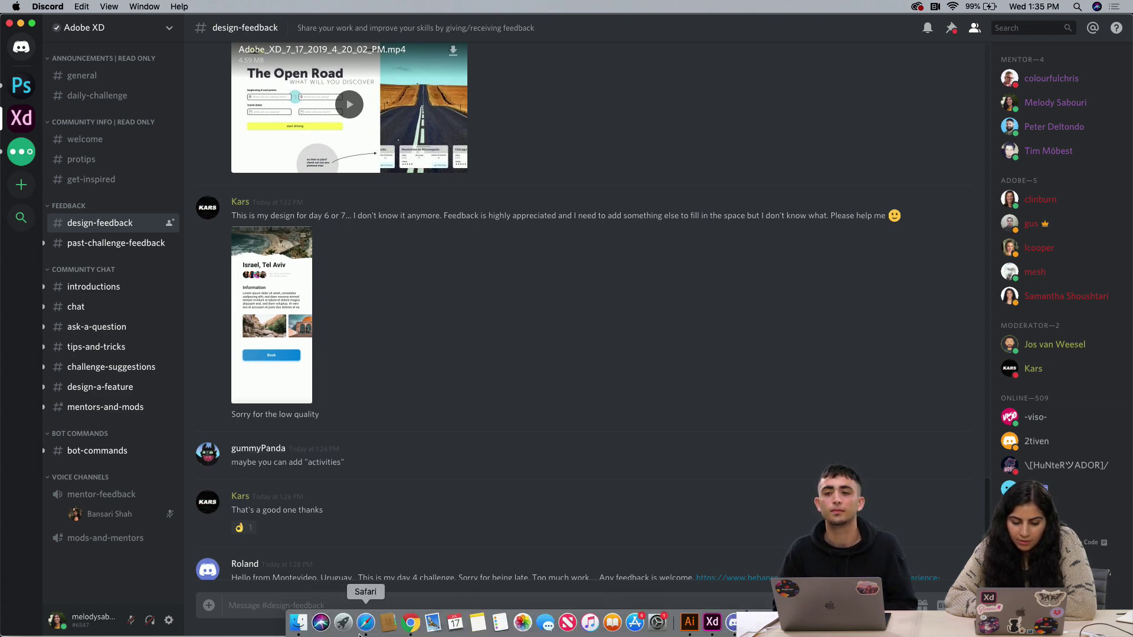
{"action": "left_click", "coordinate": [365, 634]}
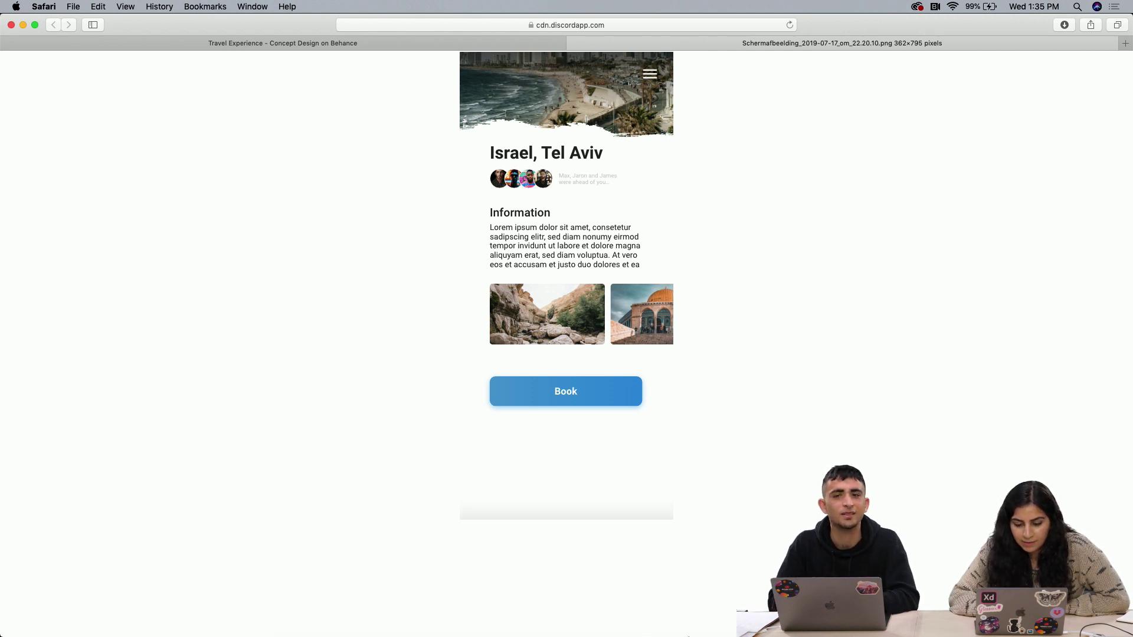
Switch to Chrome, open behance.net/challenge/xd in a new tab, and read the Travel booking experience brief for July 17
{"action": "left_click", "coordinate": [411, 624]}
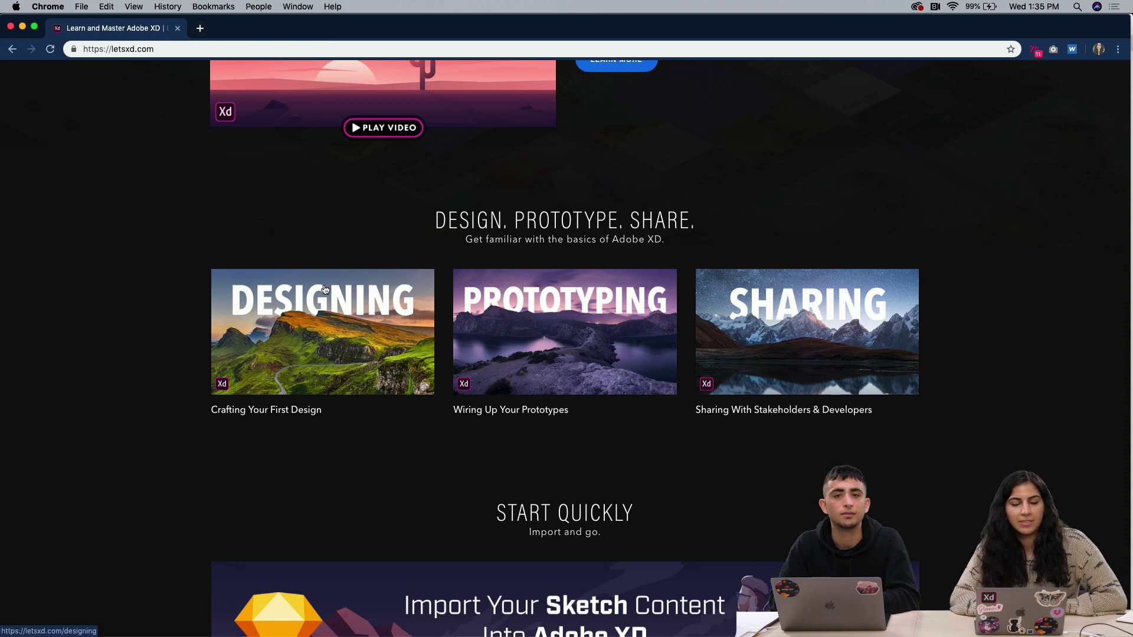
{"action": "scroll", "coordinate": [324, 289], "scroll_direction": "up", "scroll_amount": 5}
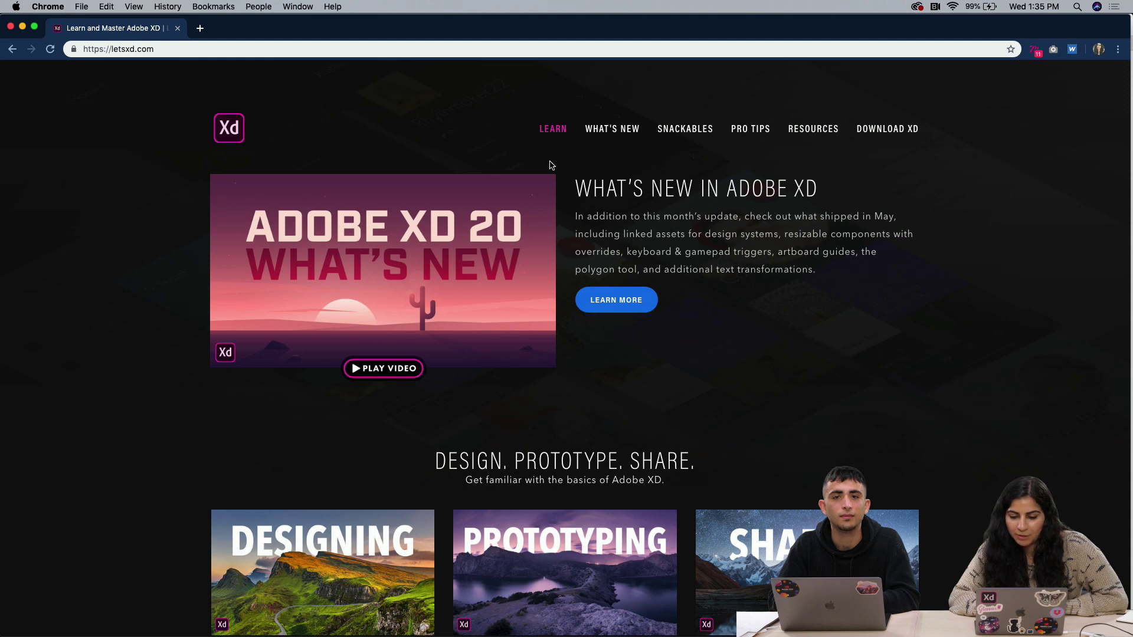
{"action": "left_click", "coordinate": [200, 29]}
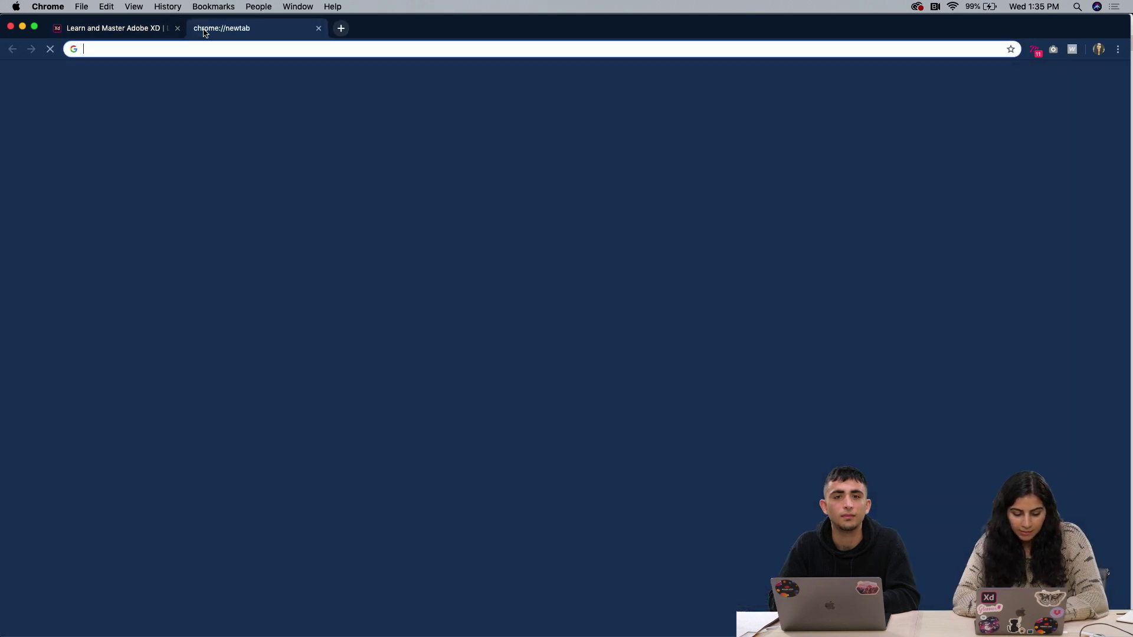
{"action": "type", "text": "beh"}
{"action": "key", "text": "Return"}
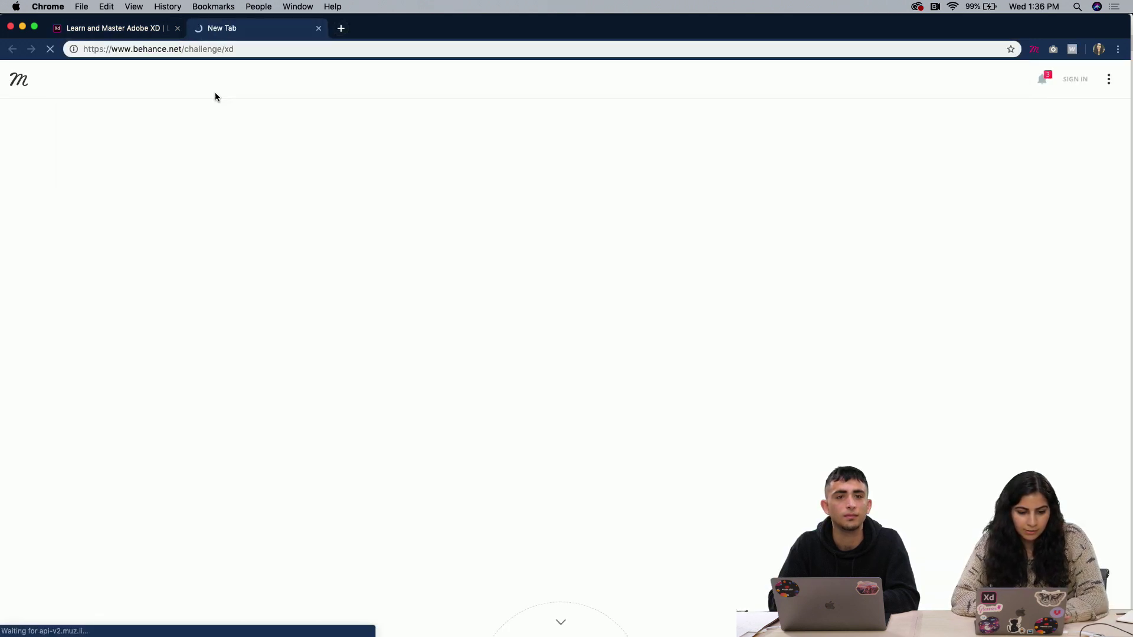
{"action": "scroll", "coordinate": [294, 274], "scroll_direction": "down", "scroll_amount": 20}
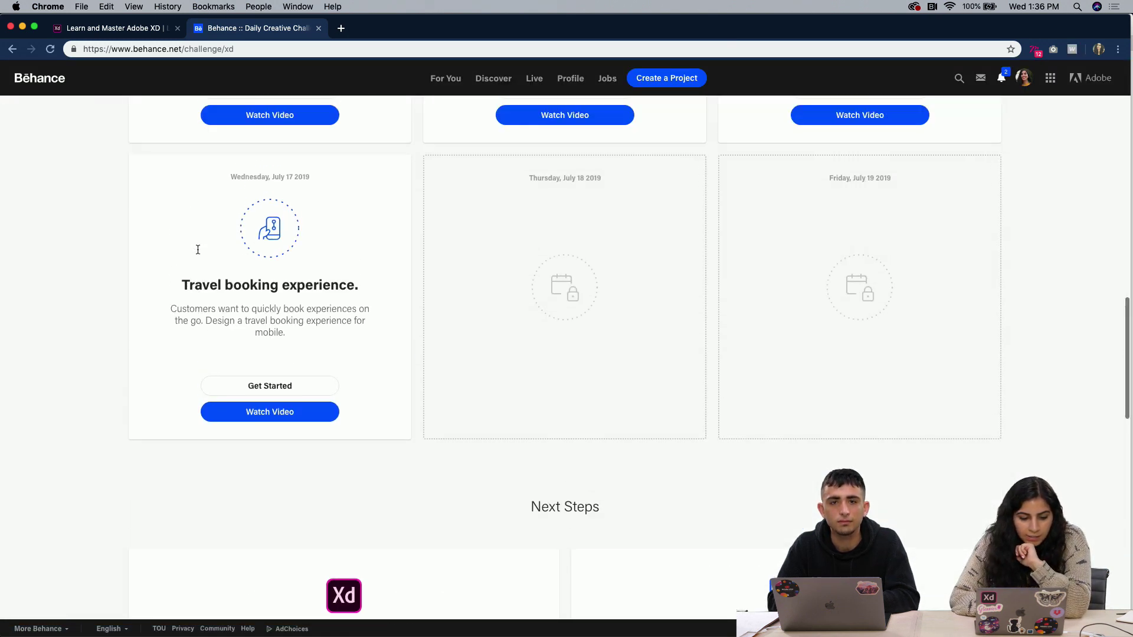
{"action": "scroll", "coordinate": [198, 249], "scroll_direction": "up", "scroll_amount": 5}
{"action": "scroll", "coordinate": [197, 252], "scroll_direction": "down", "scroll_amount": 5}
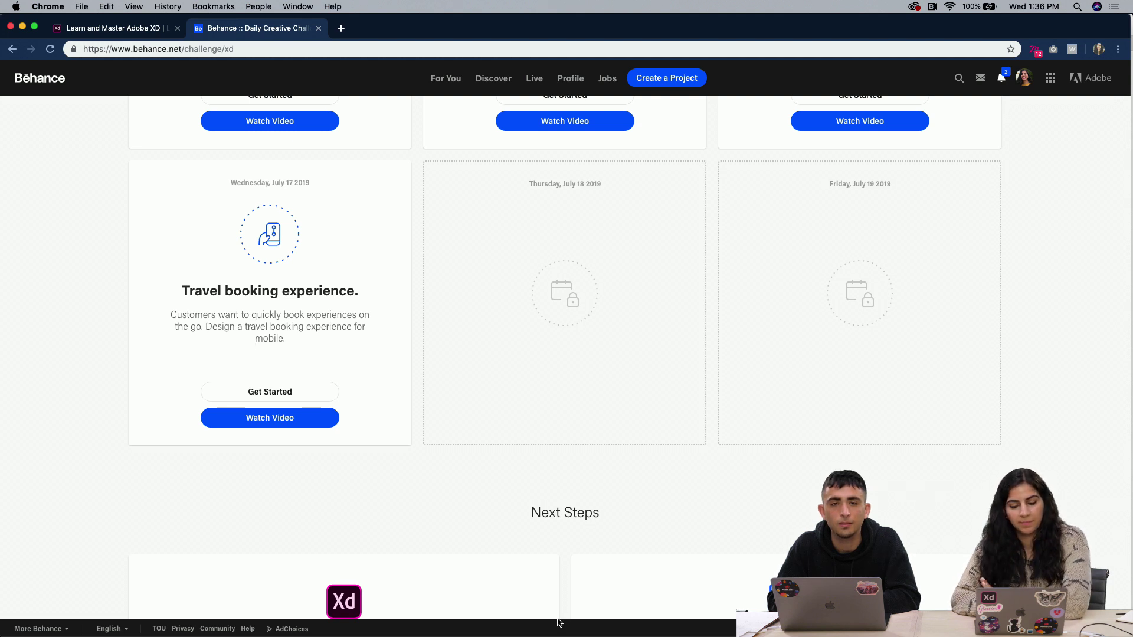
Return to the Tel Aviv image in Safari and examine its Information text, photos and Book button up close
{"action": "mouse_move", "coordinate": [400, 633]}
{"action": "left_click", "coordinate": [366, 623]}
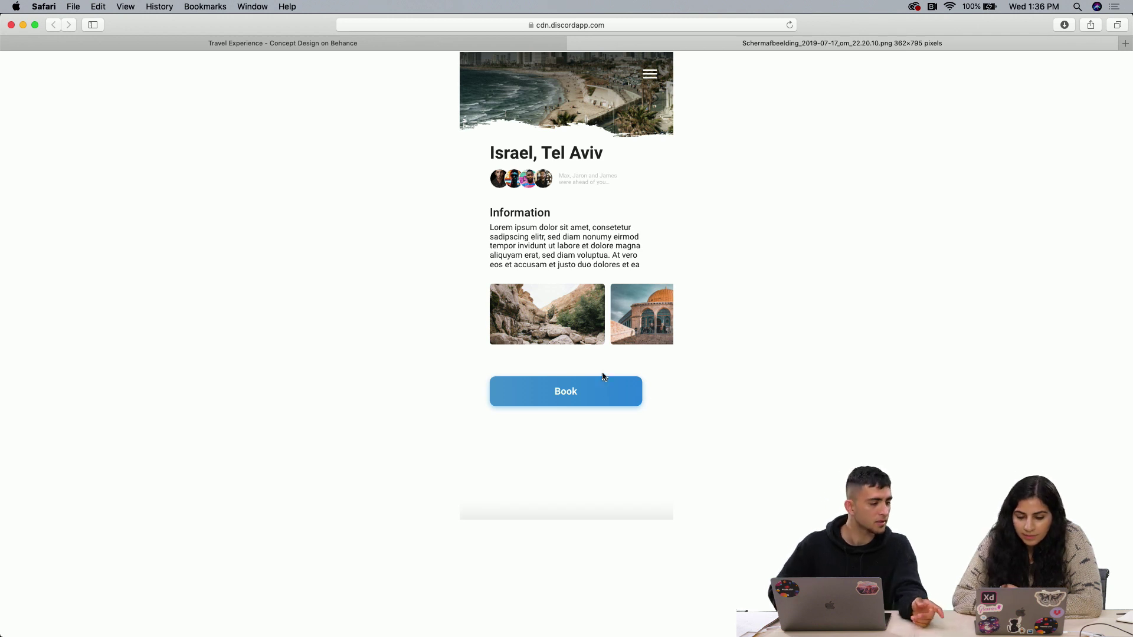
{"action": "scroll", "coordinate": [547, 250], "scroll_direction": "up", "scroll_amount": 5}
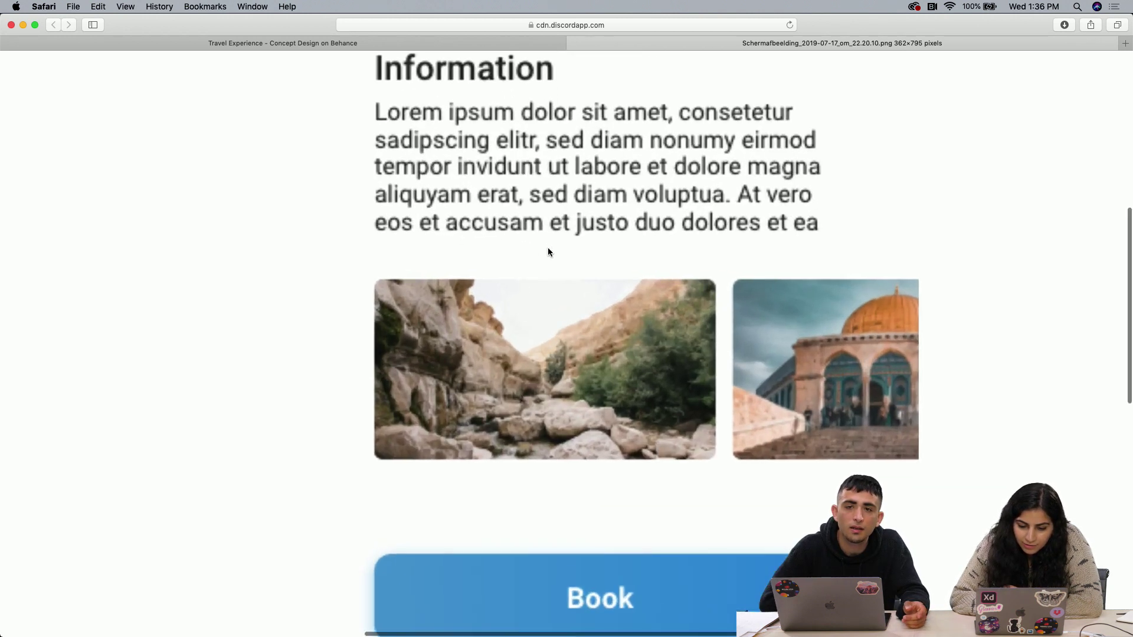
{"action": "scroll", "coordinate": [548, 250], "scroll_direction": "up", "scroll_amount": 1}
{"action": "scroll", "coordinate": [548, 251], "scroll_direction": "up", "scroll_amount": 3}
{"action": "scroll", "coordinate": [549, 251], "scroll_direction": "down", "scroll_amount": 4}
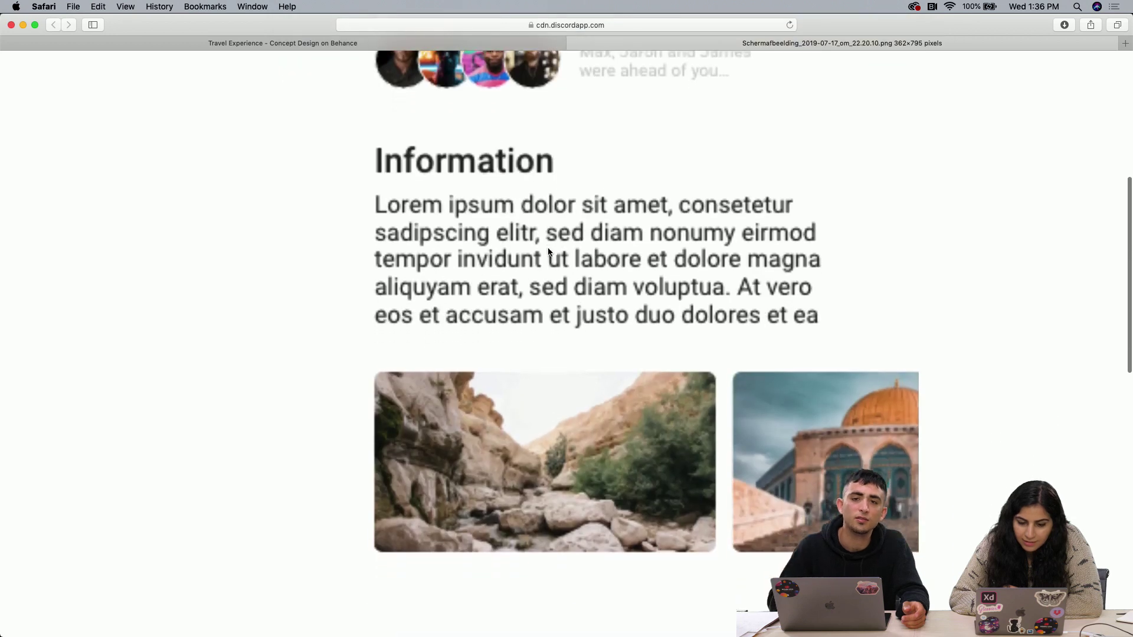
{"action": "scroll", "coordinate": [548, 247], "scroll_direction": "down", "scroll_amount": 4}
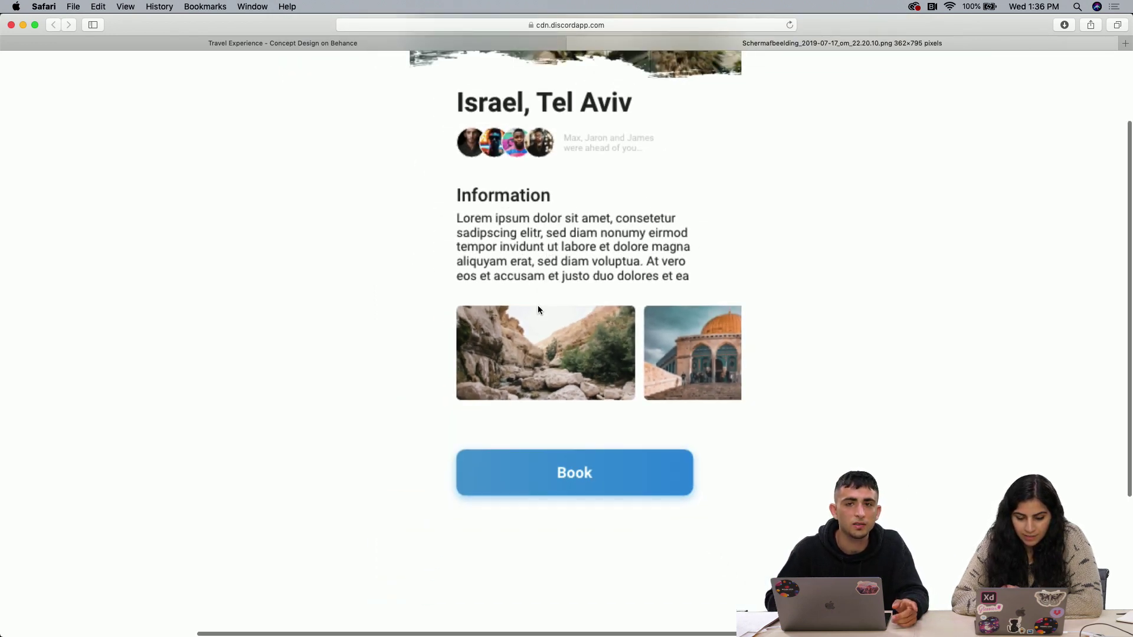
{"action": "scroll", "coordinate": [537, 307], "scroll_direction": "down", "scroll_amount": 3}
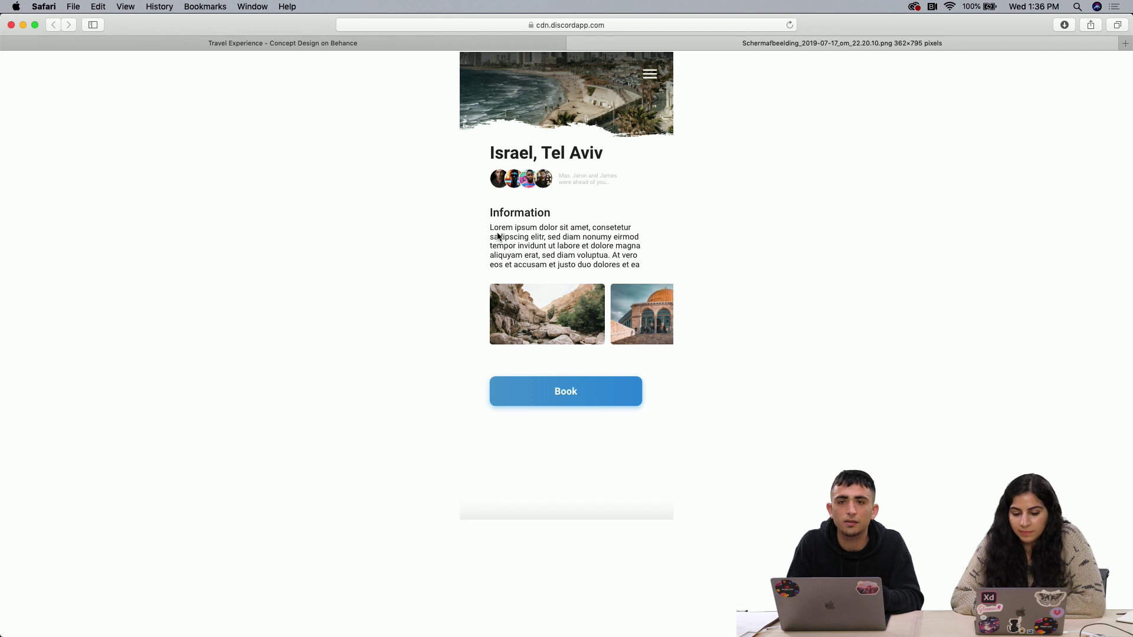
{"action": "key", "text": "super+shift+backslash"}
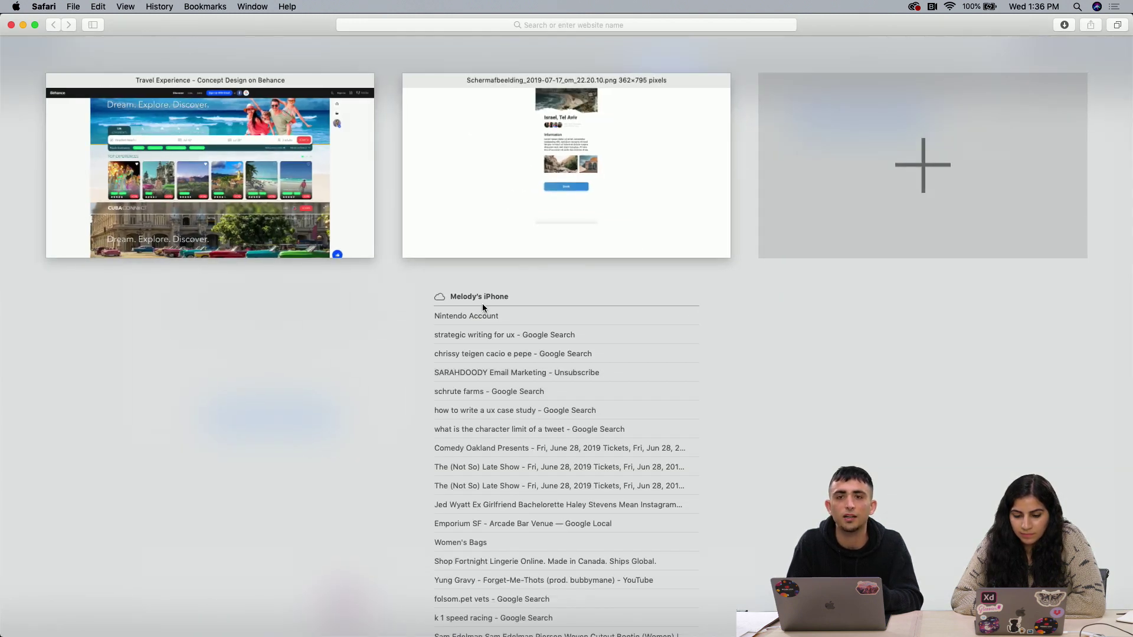
{"action": "left_click", "coordinate": [518, 248]}
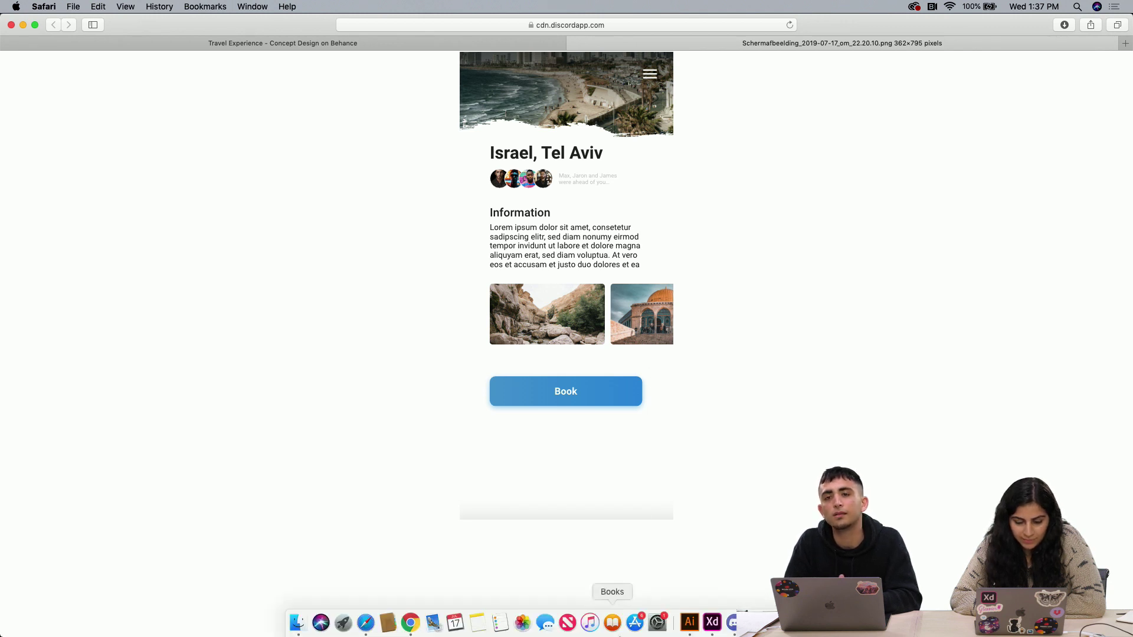
Switch to Discord, watch the "The Open Road" slider video in full screen with replays, and exit full screen
{"action": "mouse_move", "coordinate": [659, 634]}
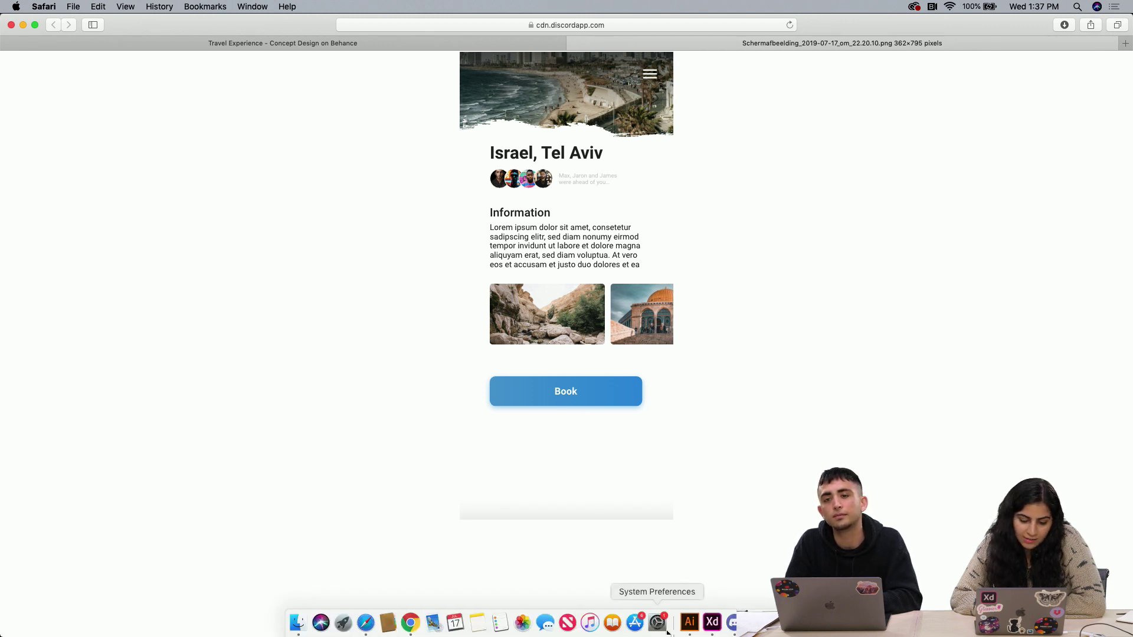
{"action": "left_click", "coordinate": [734, 630]}
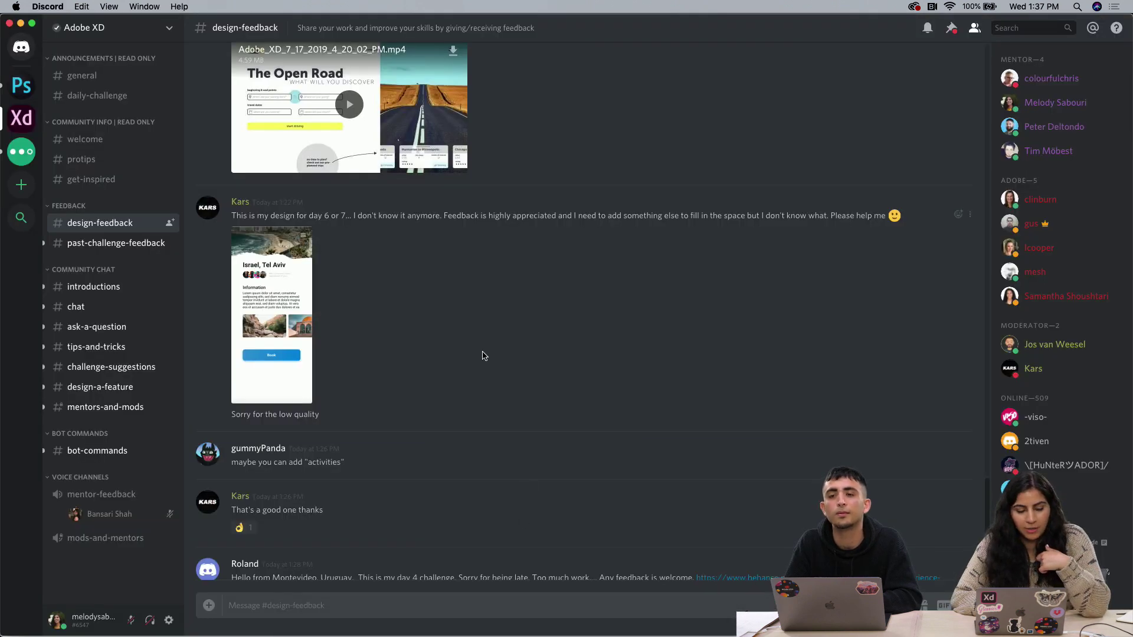
{"action": "scroll", "coordinate": [479, 342], "scroll_direction": "up", "scroll_amount": 5}
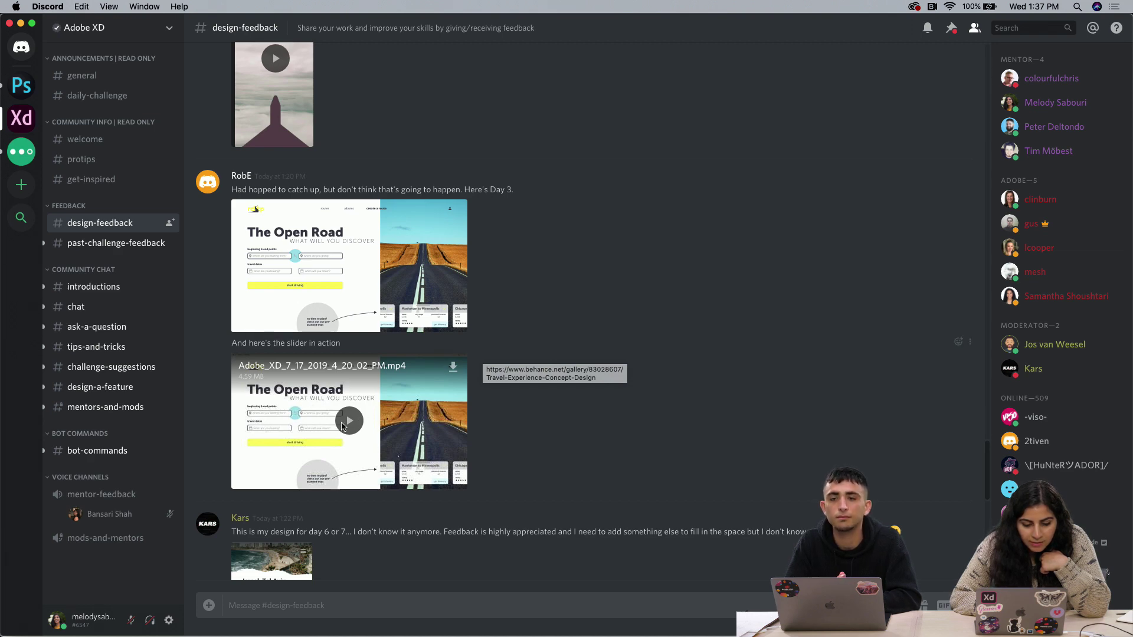
{"action": "left_click", "coordinate": [338, 425]}
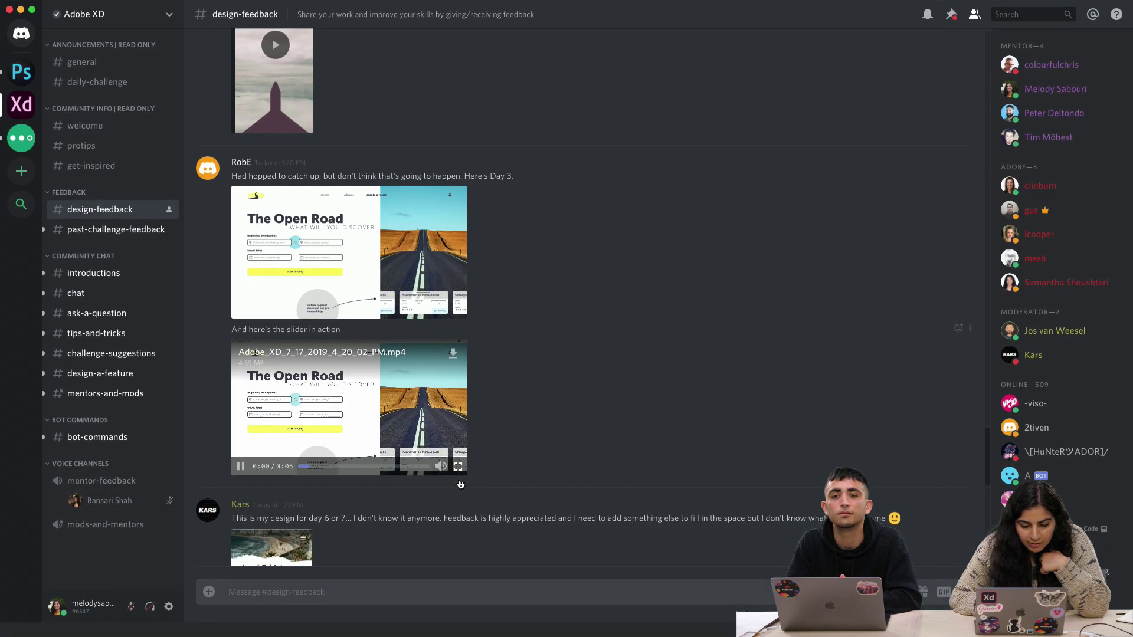
{"action": "left_click", "coordinate": [458, 466]}
{"action": "left_click", "coordinate": [70, 631]}
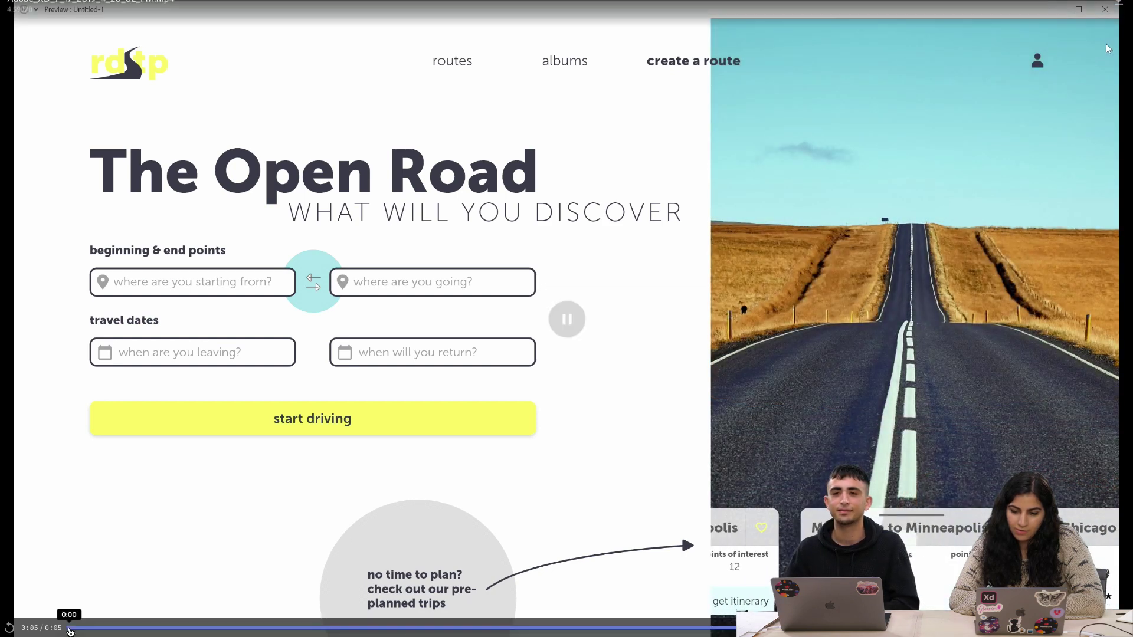
{"action": "left_click", "coordinate": [11, 628]}
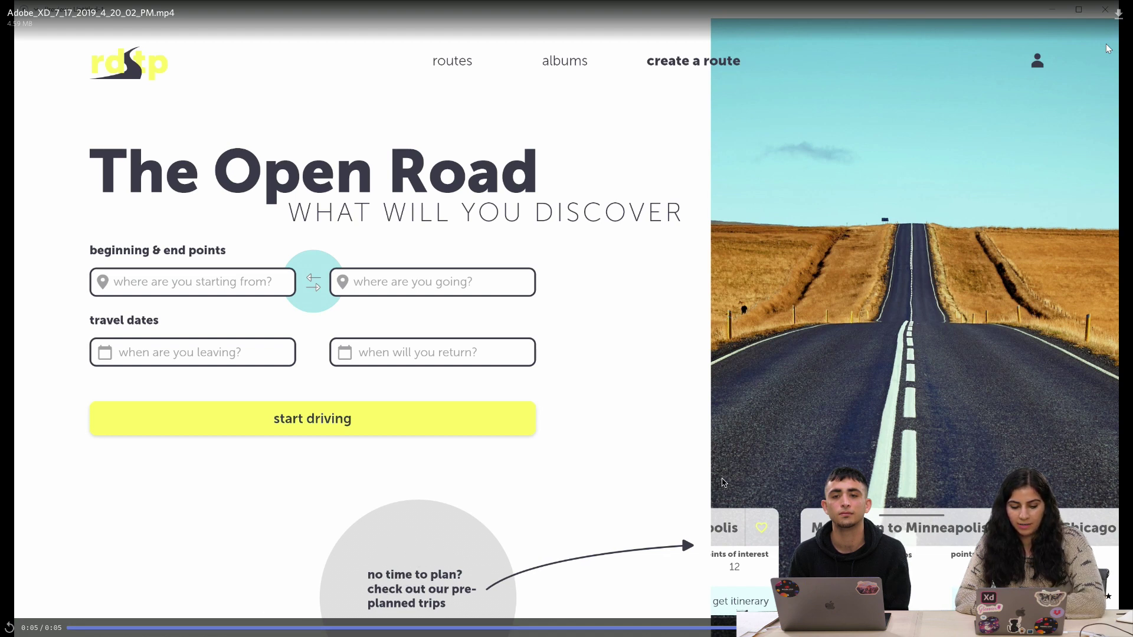
{"action": "left_click", "coordinate": [9, 628]}
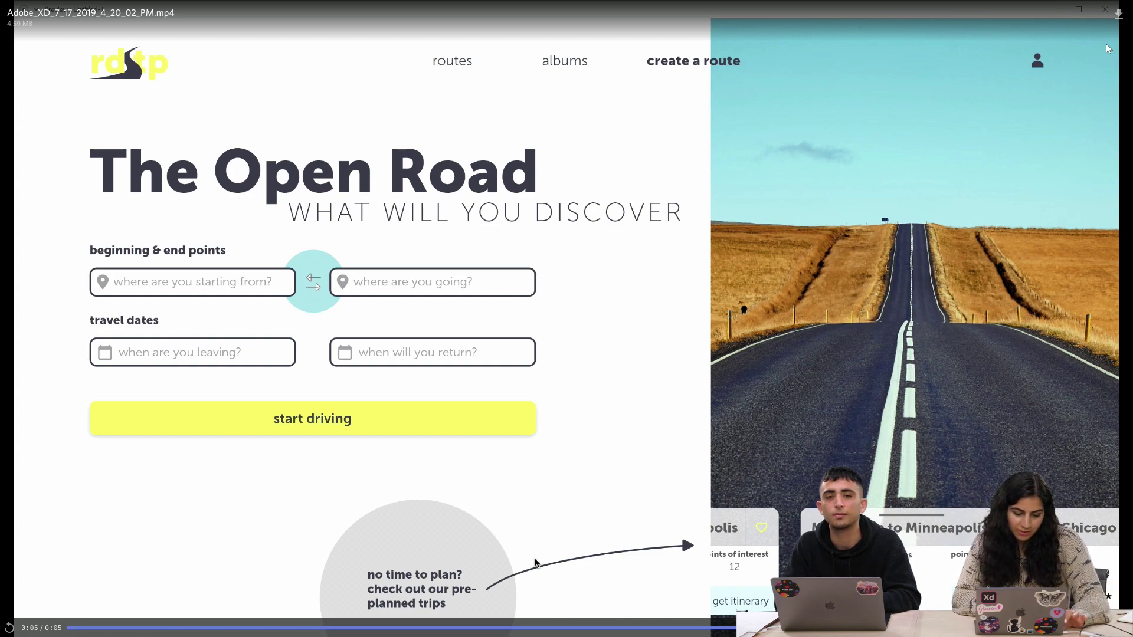
{"action": "key", "text": "Escape"}
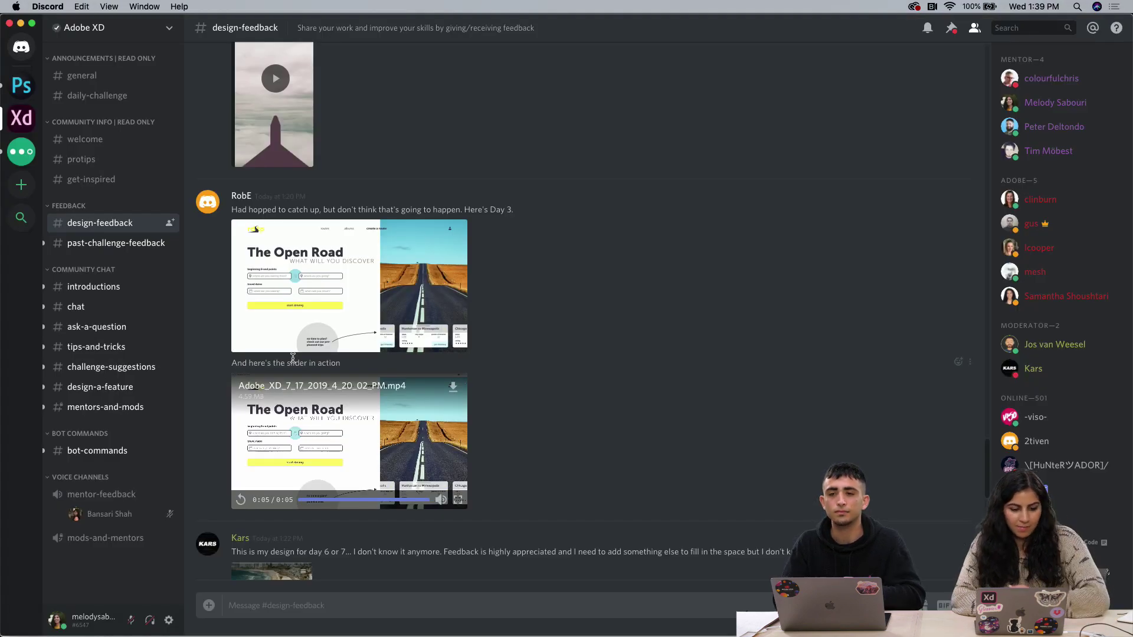
Play the days 4 and 5 flight deals video in full screen and rewatch it from 0:03
{"action": "scroll", "coordinate": [292, 359], "scroll_direction": "up", "scroll_amount": 5}
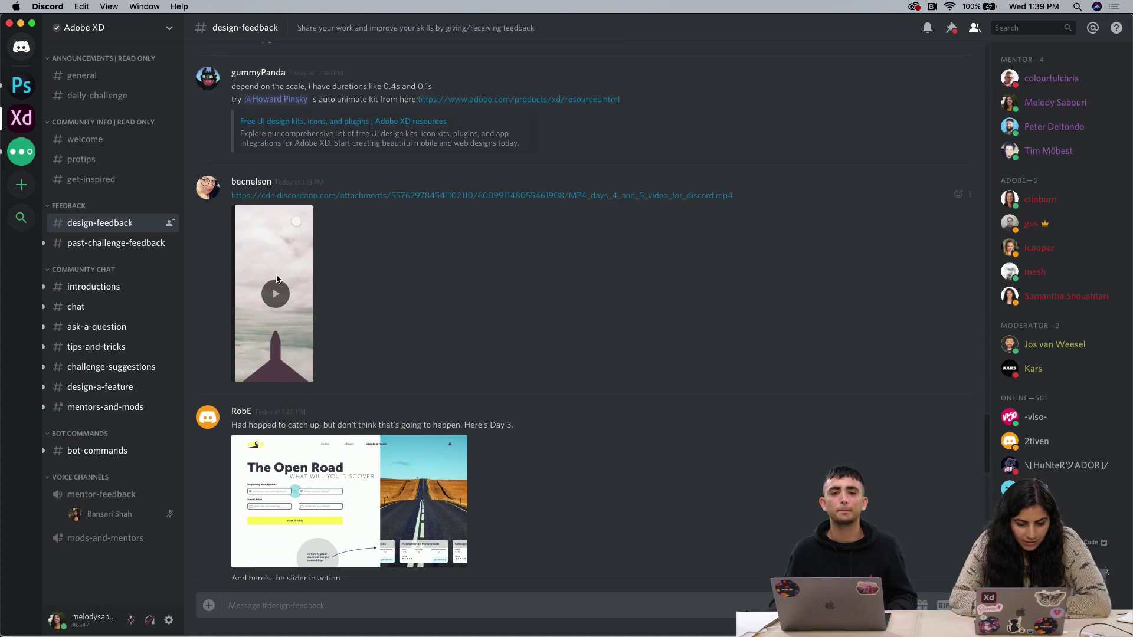
{"action": "left_click", "coordinate": [275, 293]}
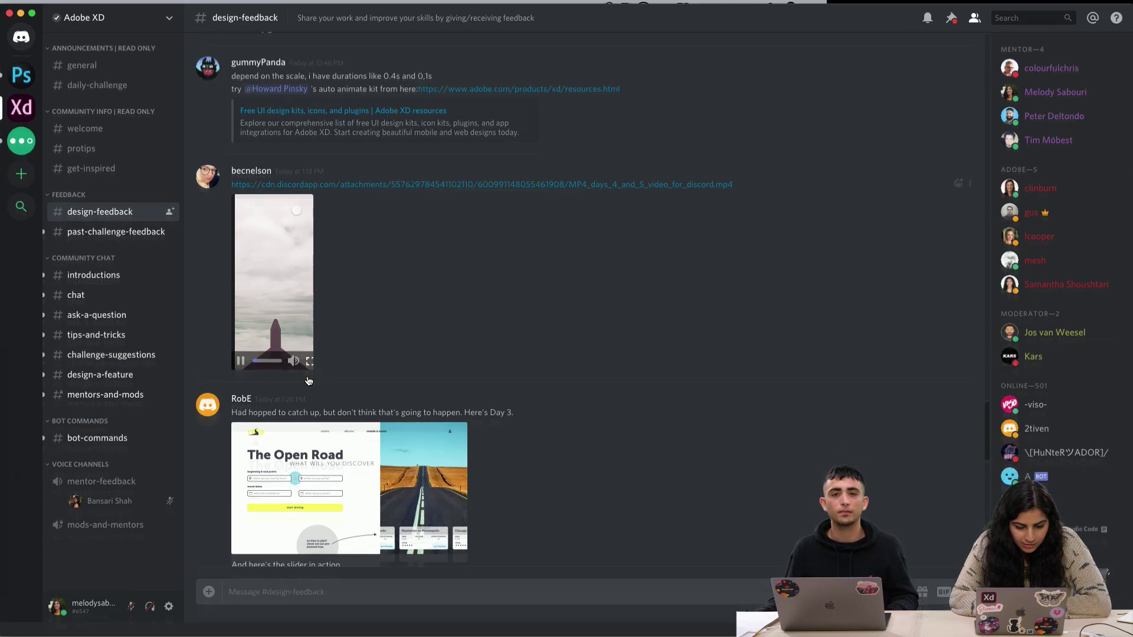
{"action": "left_click", "coordinate": [310, 362]}
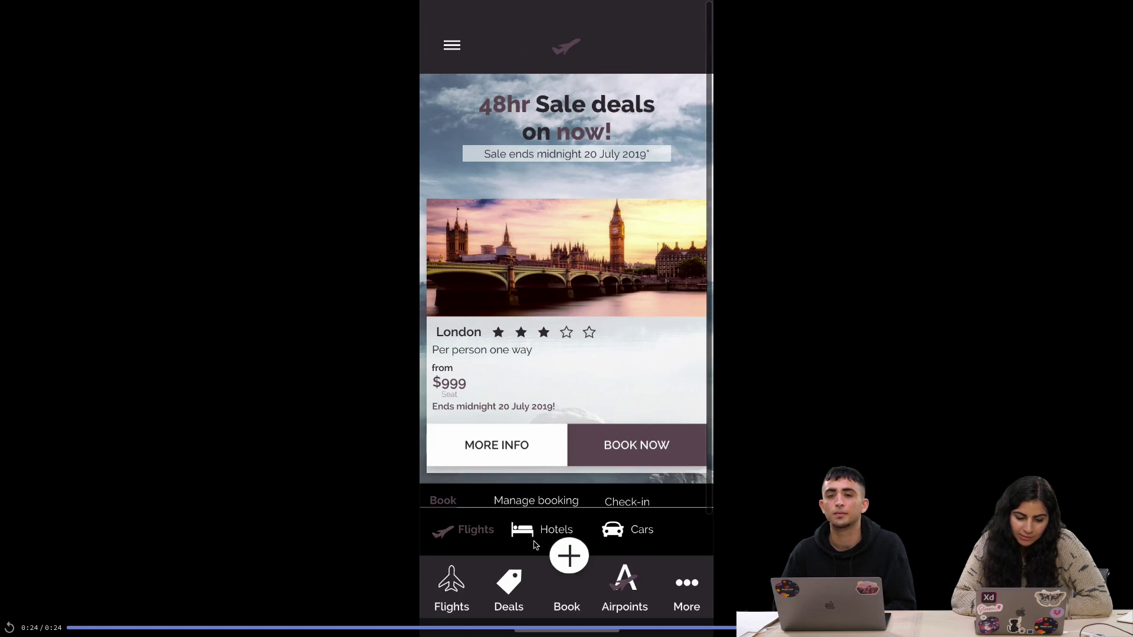
{"action": "left_click", "coordinate": [240, 629]}
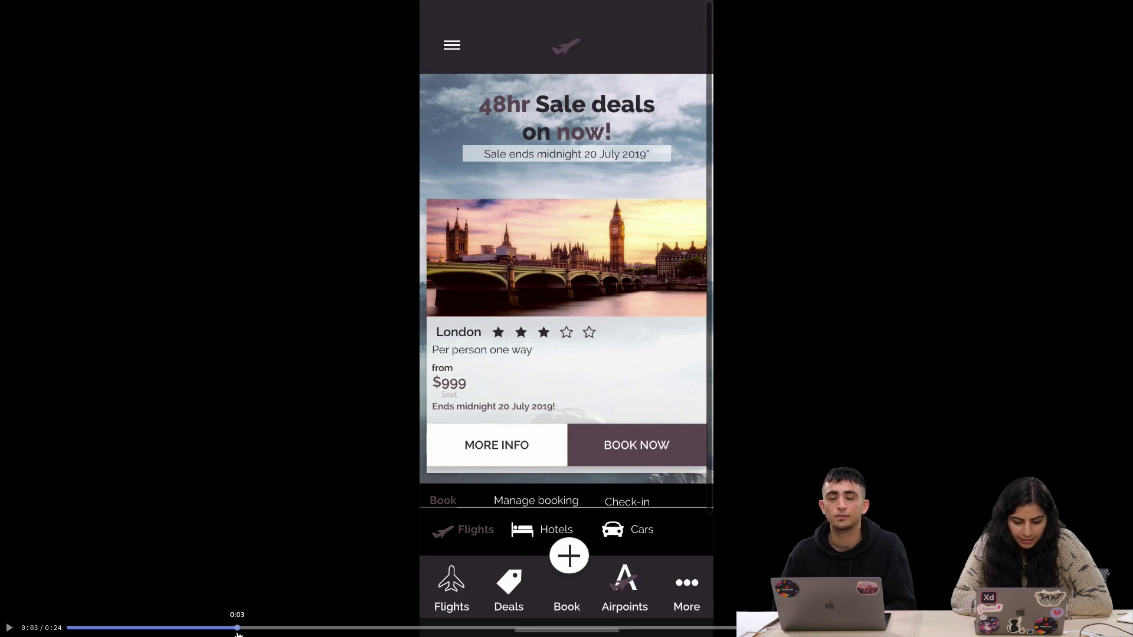
{"action": "key", "text": "space"}
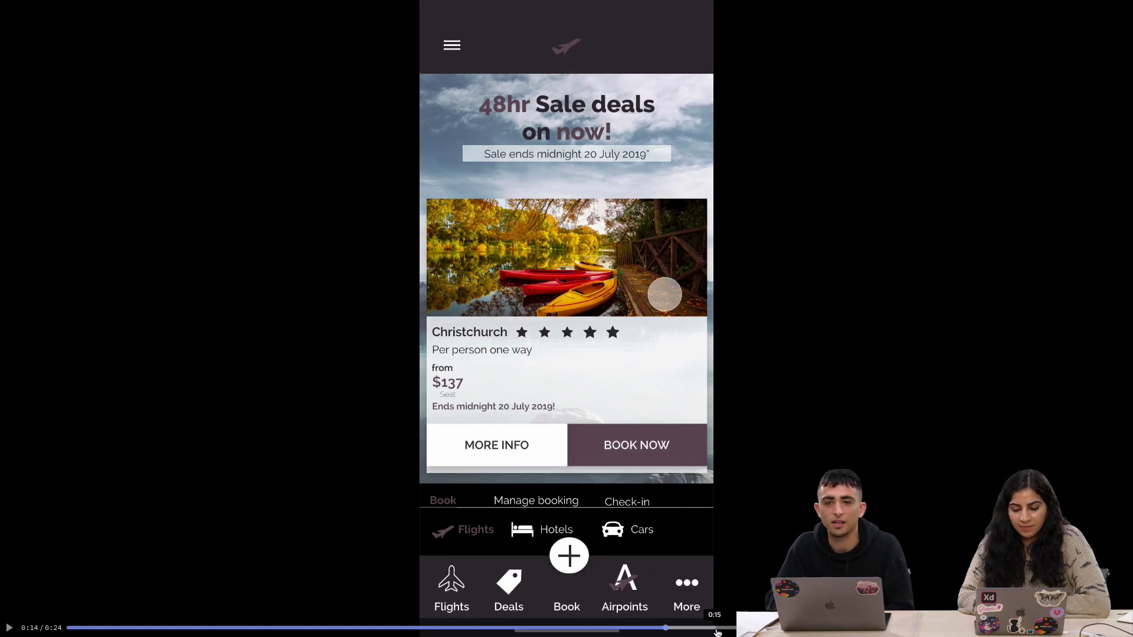
Replay the flight deals video from 0:10 to examine its destination cards, and leave full screen to browse earlier posts
{"action": "left_click", "coordinate": [503, 630]}
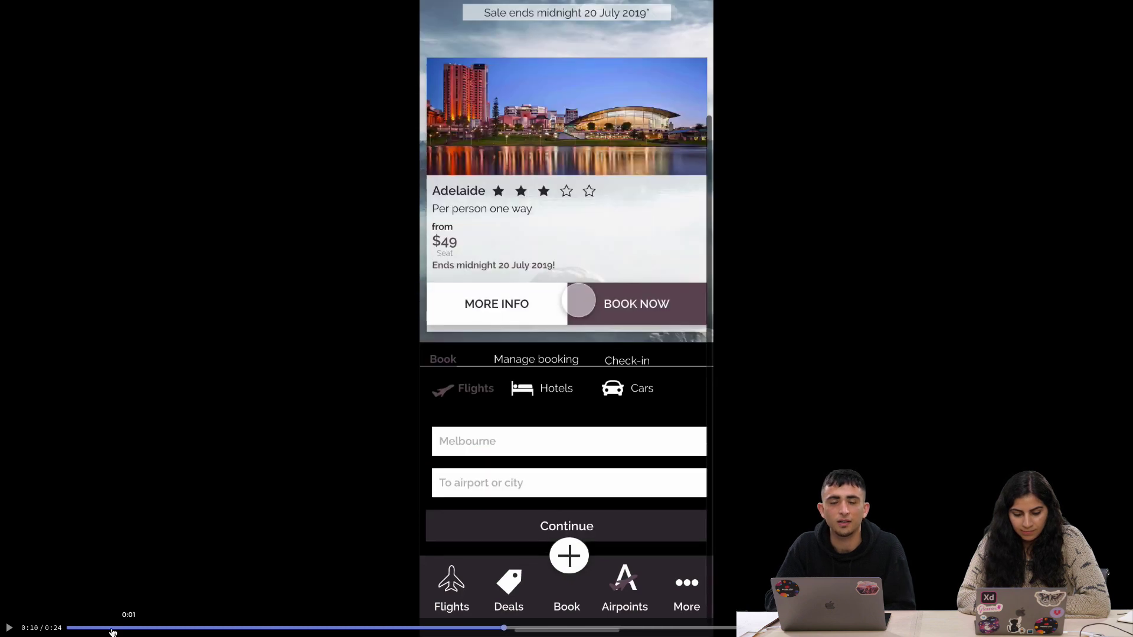
{"action": "left_click", "coordinate": [10, 629]}
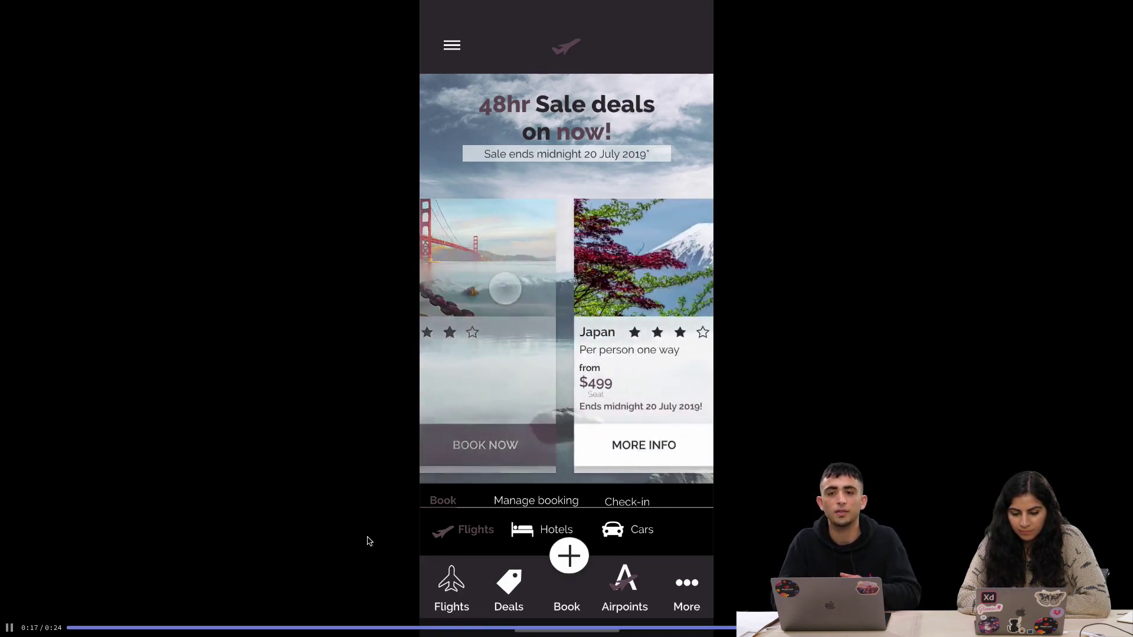
{"action": "left_click", "coordinate": [368, 541]}
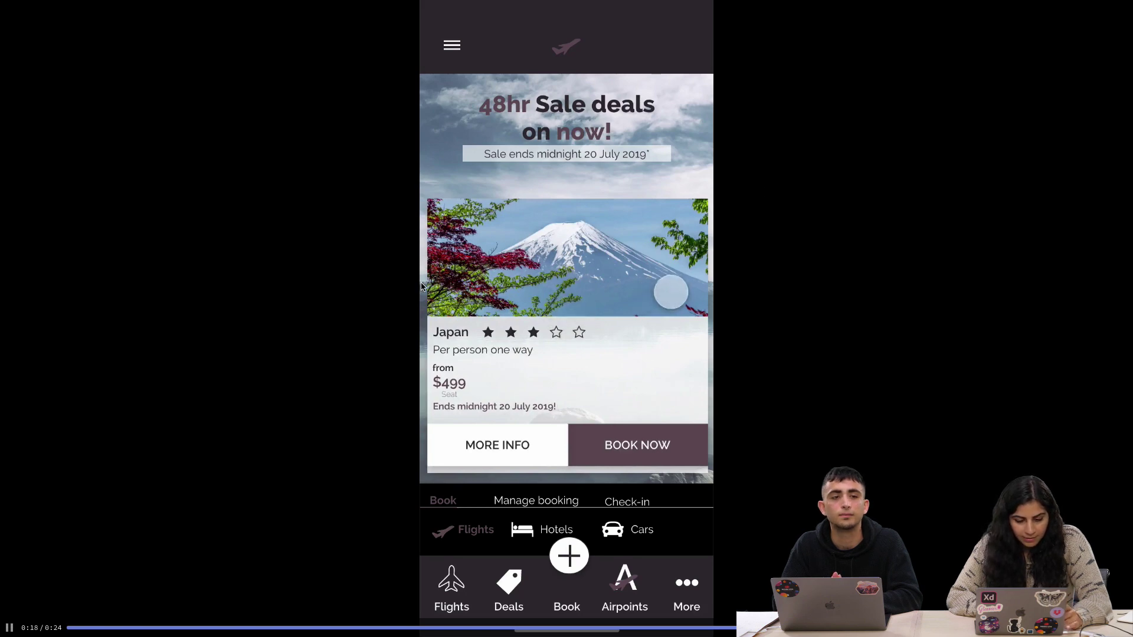
{"action": "key", "text": "Escape"}
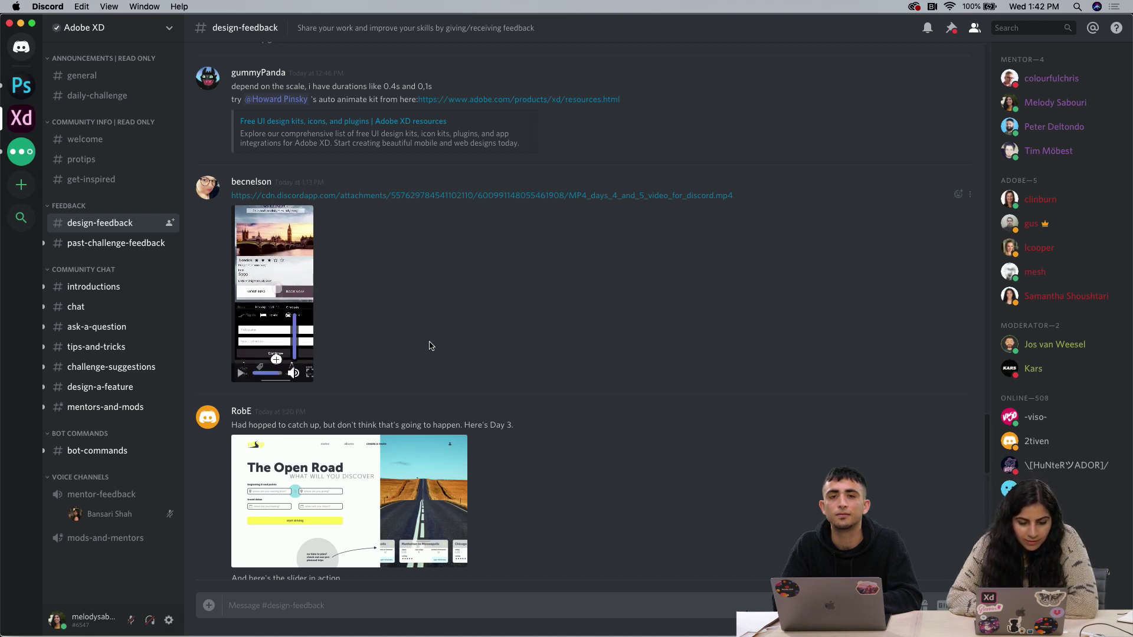
{"action": "scroll", "coordinate": [422, 344], "scroll_direction": "up", "scroll_amount": 5}
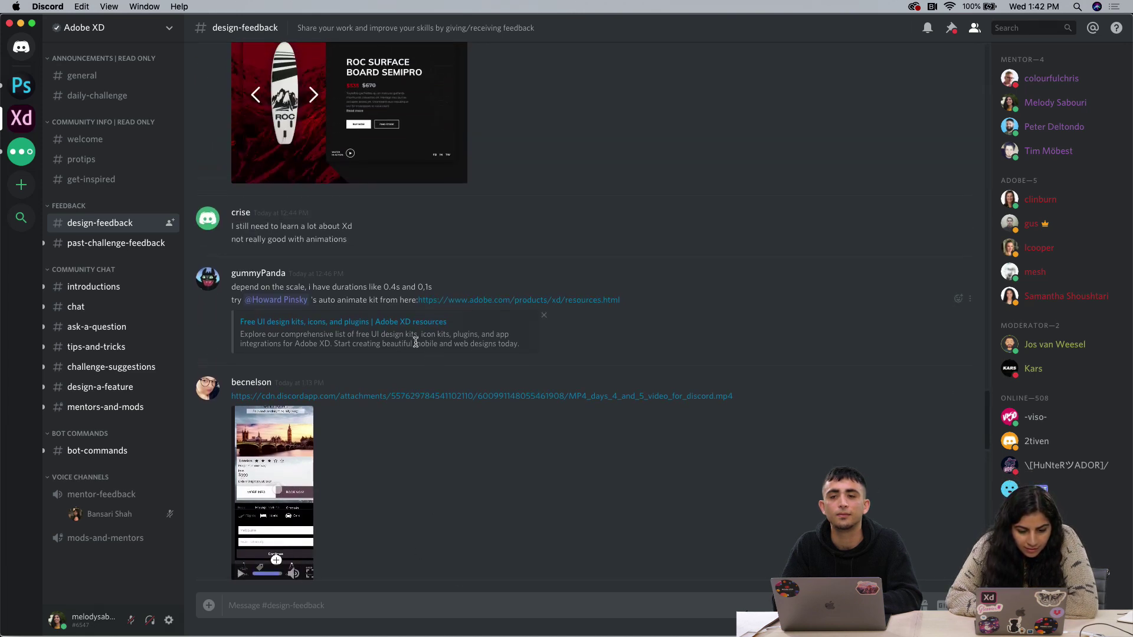
Open the Adobe XD resources link from the auto-animate post and browse its UI kits down to the Auto-Animate UI Kit
{"action": "scroll", "coordinate": [409, 341], "scroll_direction": "up", "scroll_amount": 3}
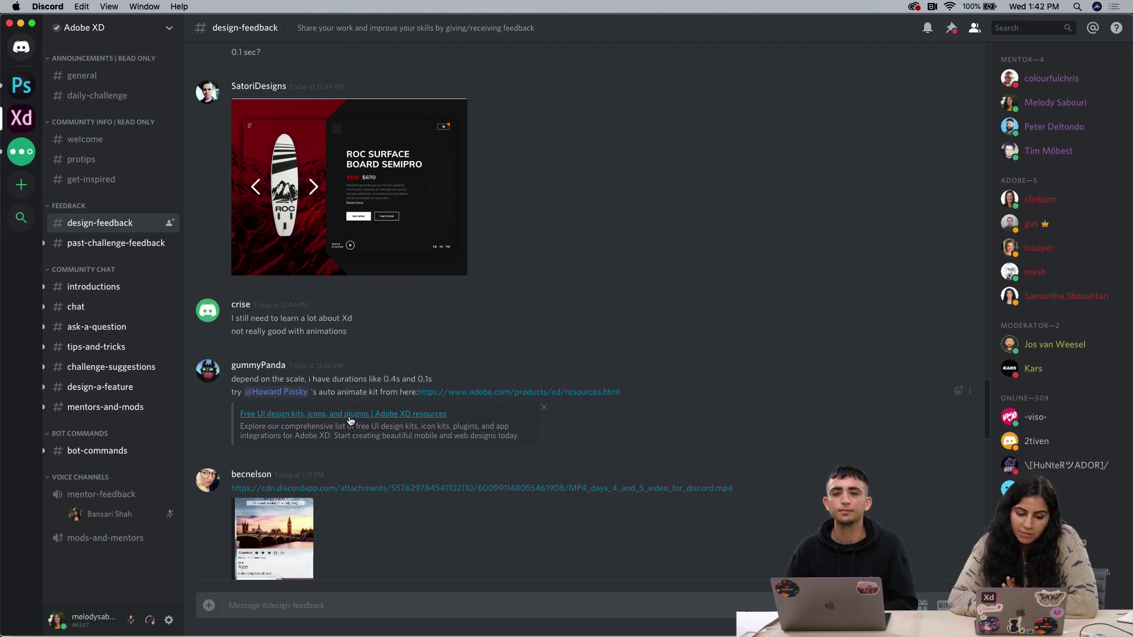
{"action": "left_click", "coordinate": [499, 392]}
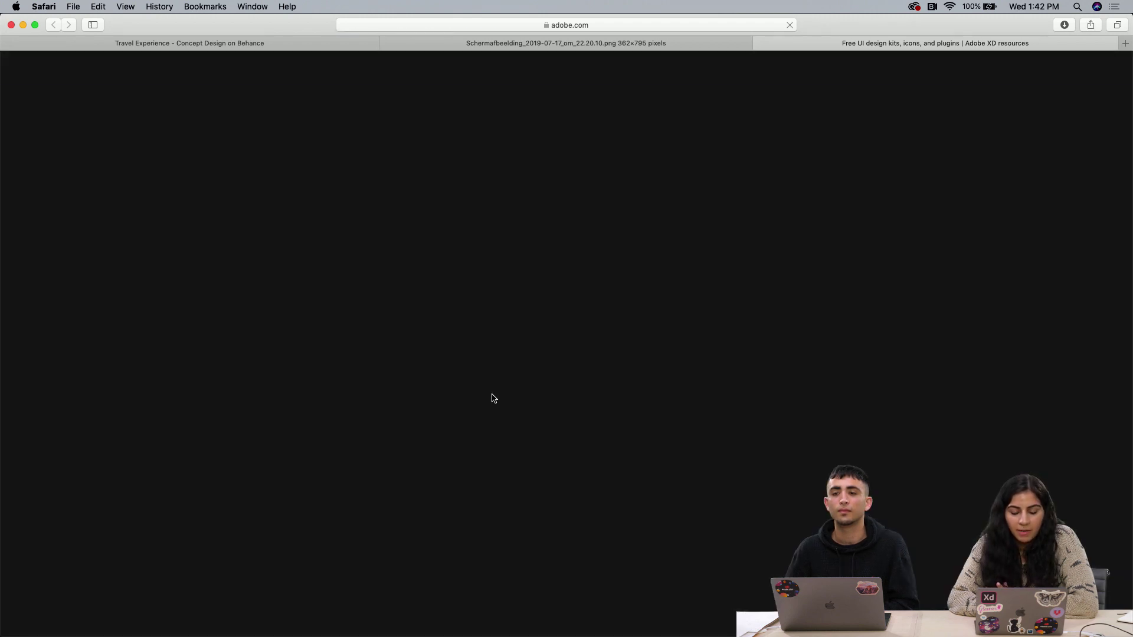
{"action": "scroll", "coordinate": [531, 416], "scroll_direction": "down", "scroll_amount": 3}
{"action": "scroll", "coordinate": [532, 417], "scroll_direction": "down", "scroll_amount": 12}
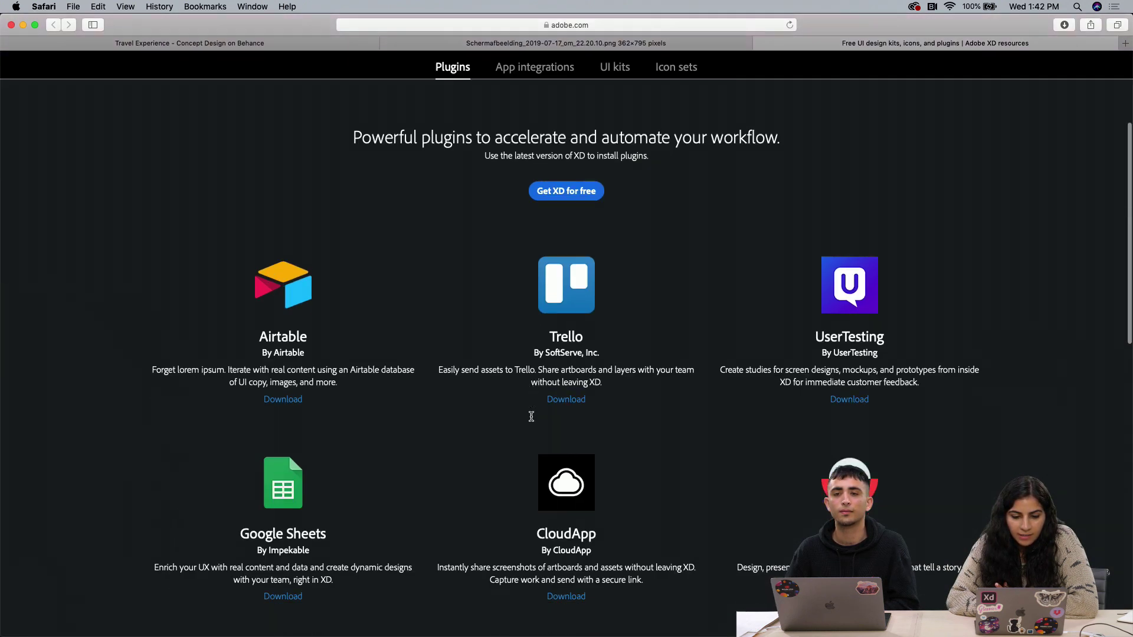
{"action": "scroll", "coordinate": [531, 463], "scroll_direction": "up", "scroll_amount": 15}
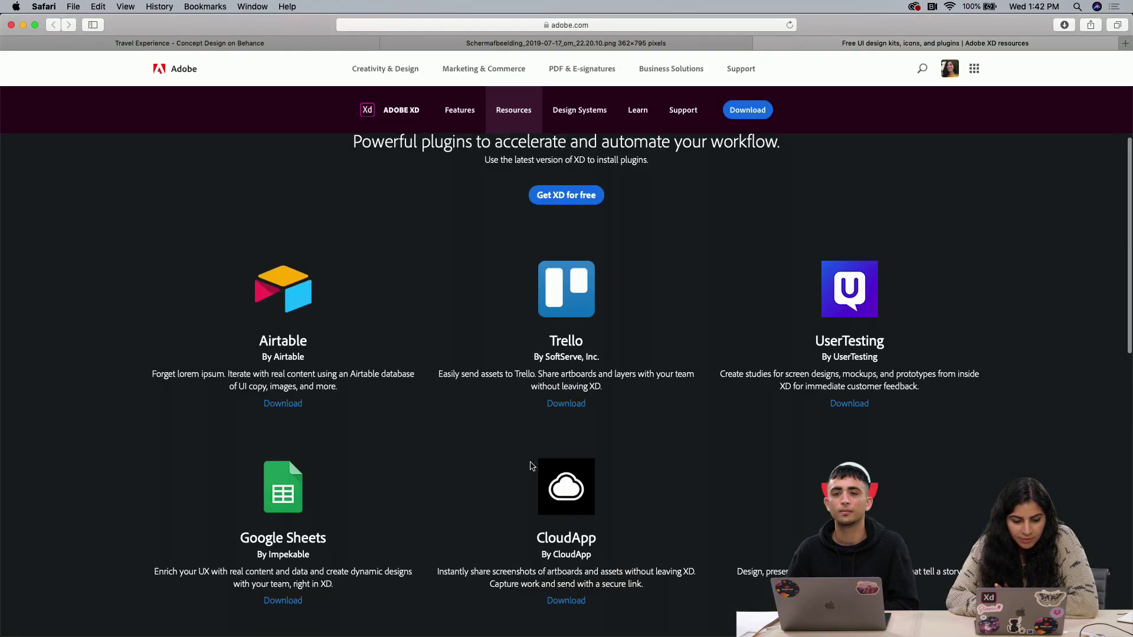
{"action": "left_click", "coordinate": [615, 301]}
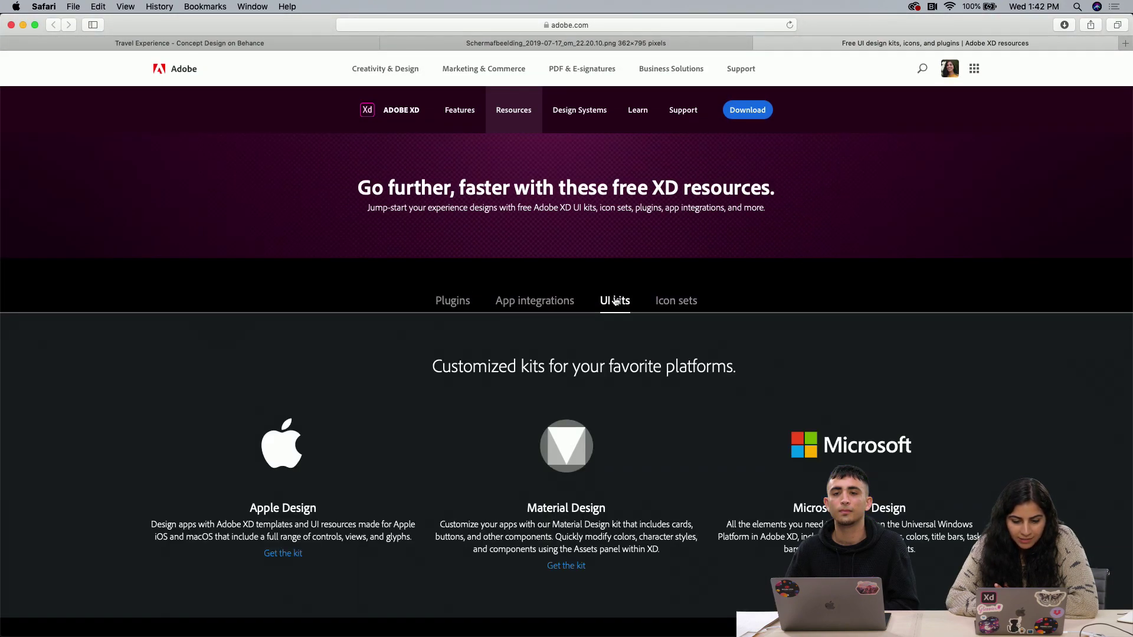
{"action": "scroll", "coordinate": [626, 422], "scroll_direction": "down", "scroll_amount": 8}
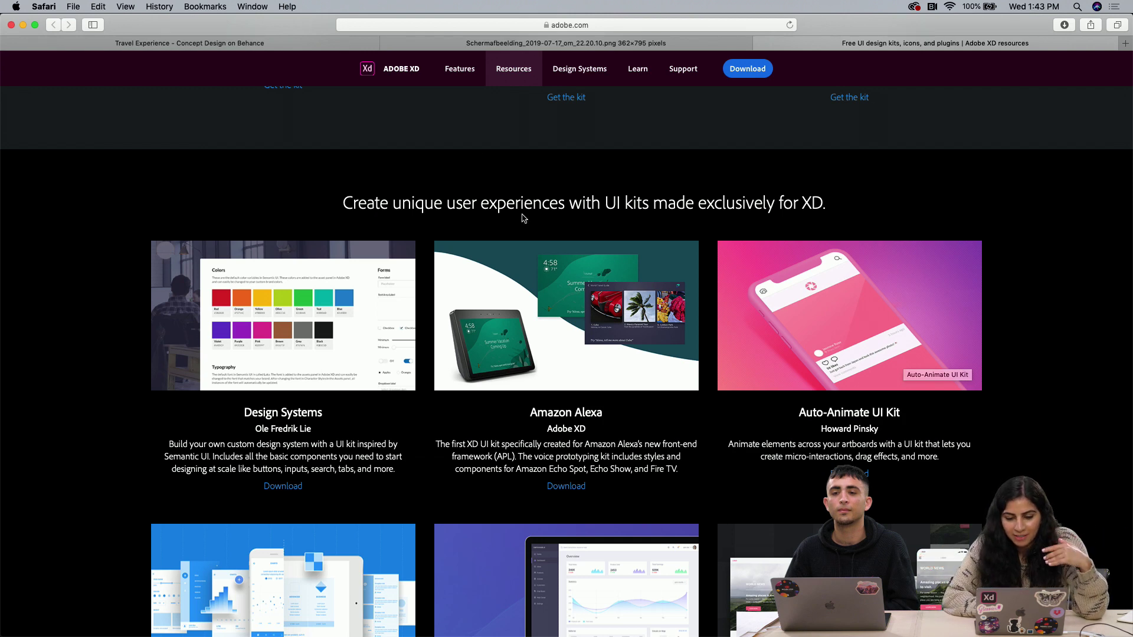
Return to Discord and view the ROC surfboard design and the ridgling startup animation artboards enlarged
{"action": "mouse_move", "coordinate": [546, 636]}
{"action": "left_click", "coordinate": [732, 623]}
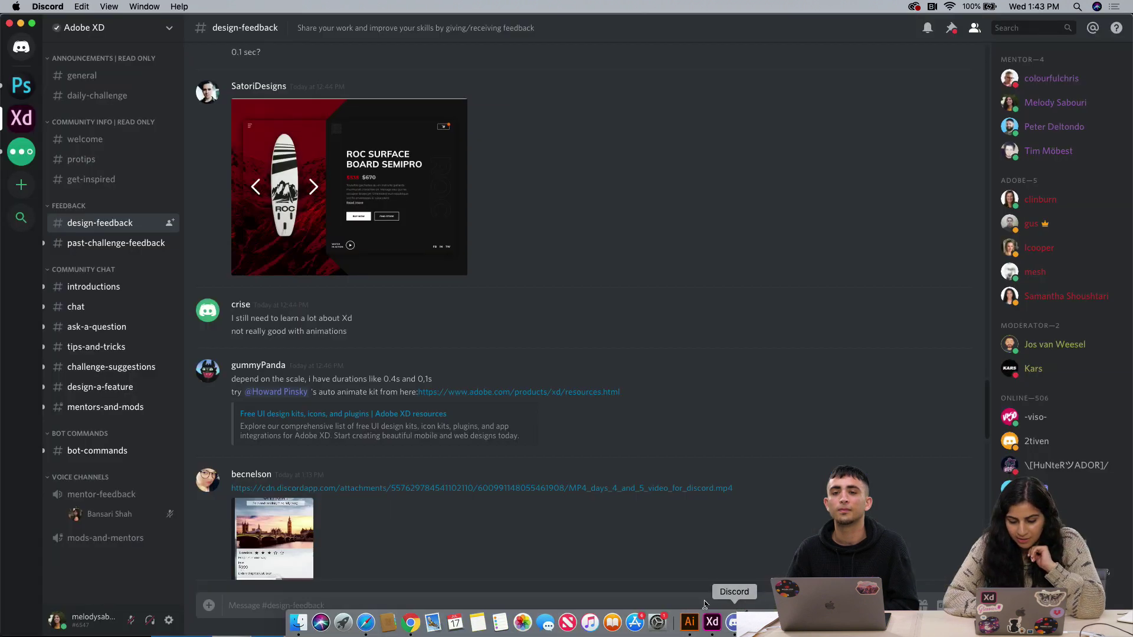
{"action": "scroll", "coordinate": [421, 360], "scroll_direction": "up", "scroll_amount": 3}
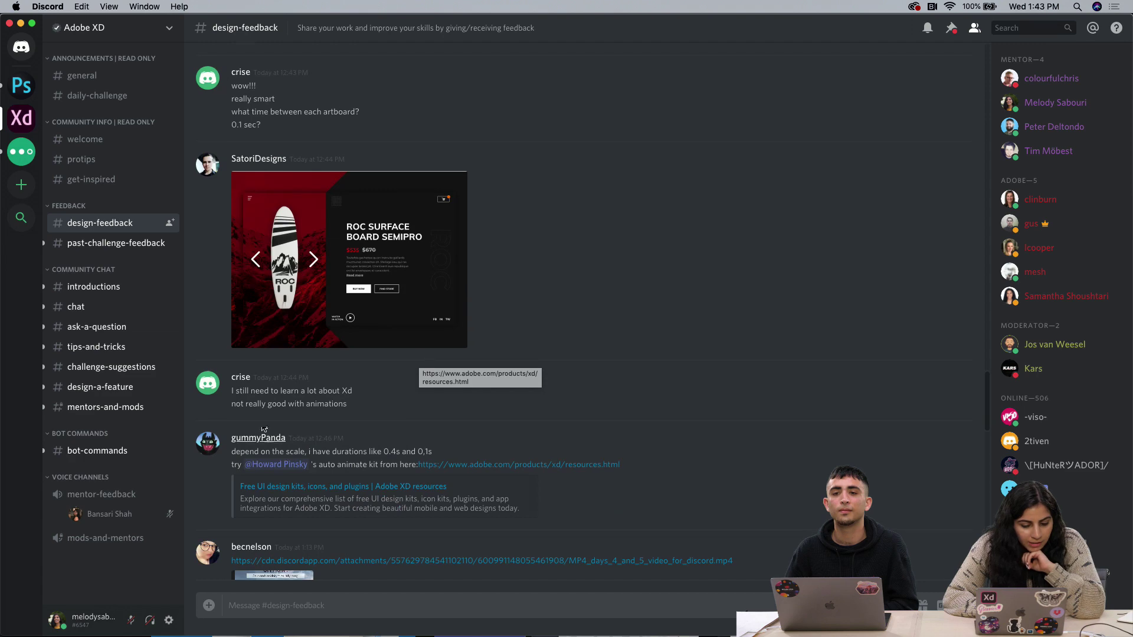
{"action": "scroll", "coordinate": [413, 397], "scroll_direction": "up", "scroll_amount": 4}
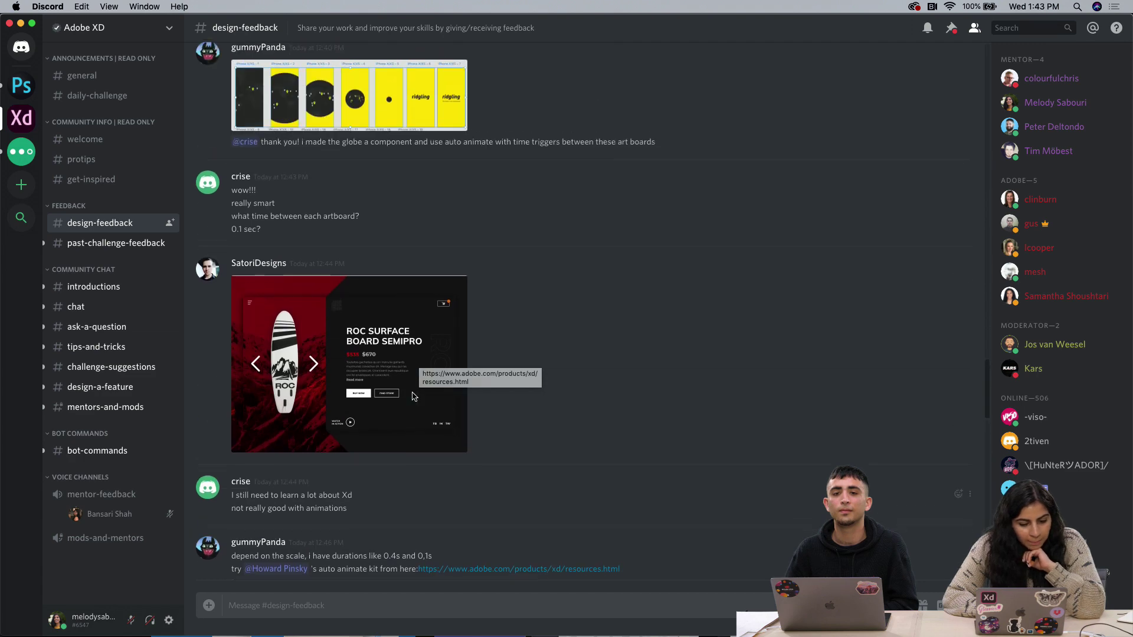
{"action": "left_click", "coordinate": [336, 357]}
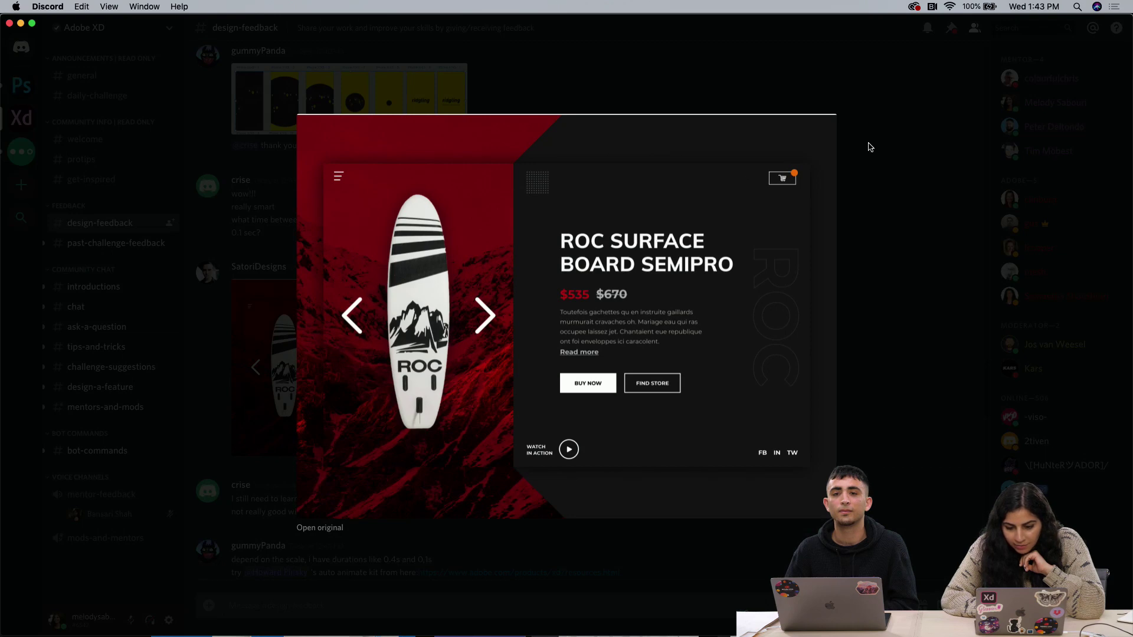
{"action": "left_click", "coordinate": [870, 147]}
{"action": "scroll", "coordinate": [480, 299], "scroll_direction": "up", "scroll_amount": 5}
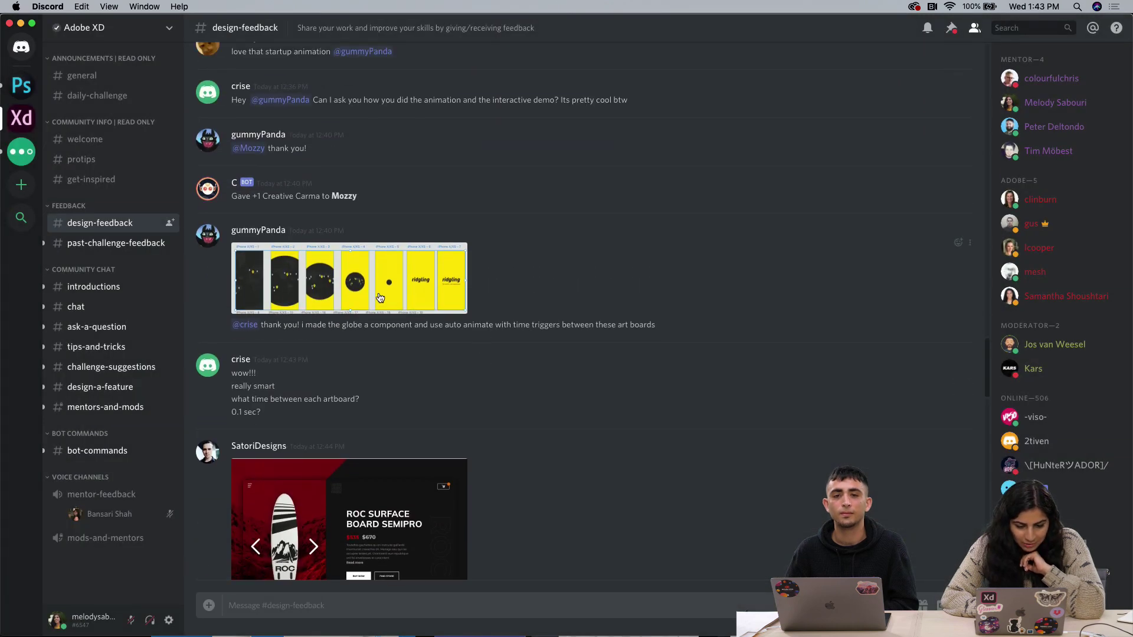
{"action": "left_click", "coordinate": [305, 289]}
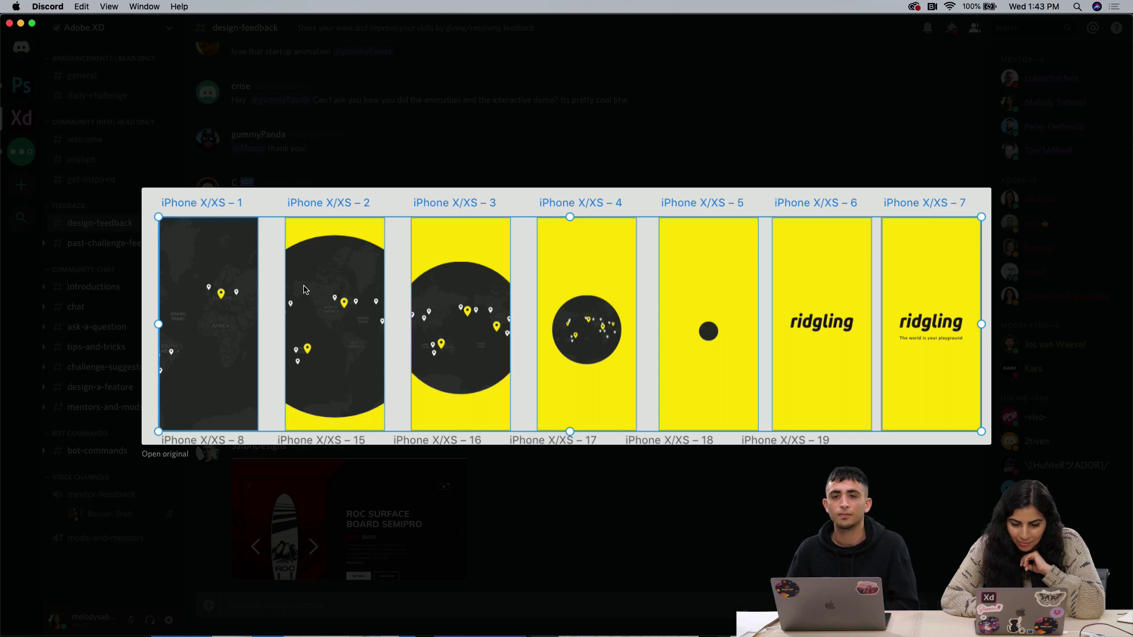
{"action": "left_click", "coordinate": [387, 489]}
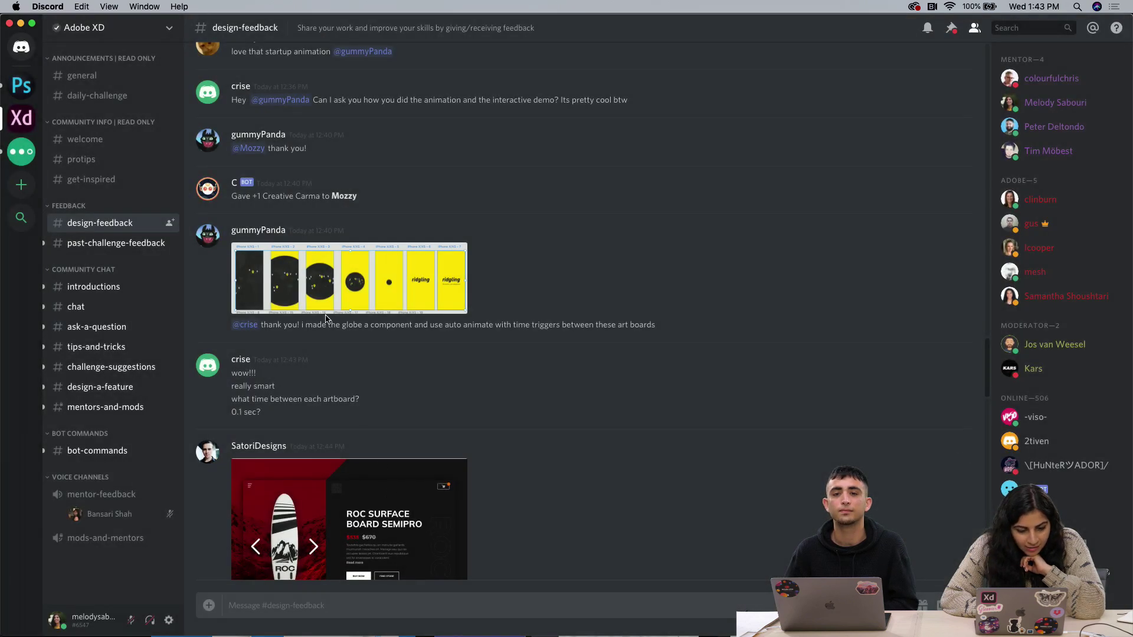
Open the original "Adventure Trips You Dream Of" Day 4 image in Safari and examine its search form up close
{"action": "scroll", "coordinate": [354, 306], "scroll_direction": "up", "scroll_amount": 5}
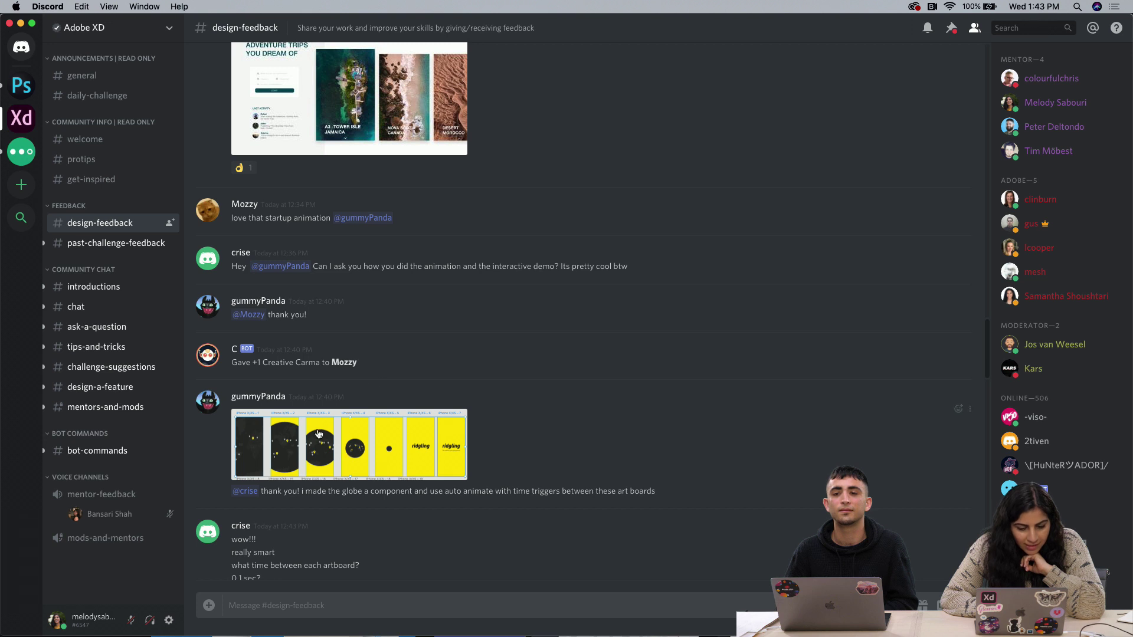
{"action": "scroll", "coordinate": [346, 413], "scroll_direction": "up", "scroll_amount": 6}
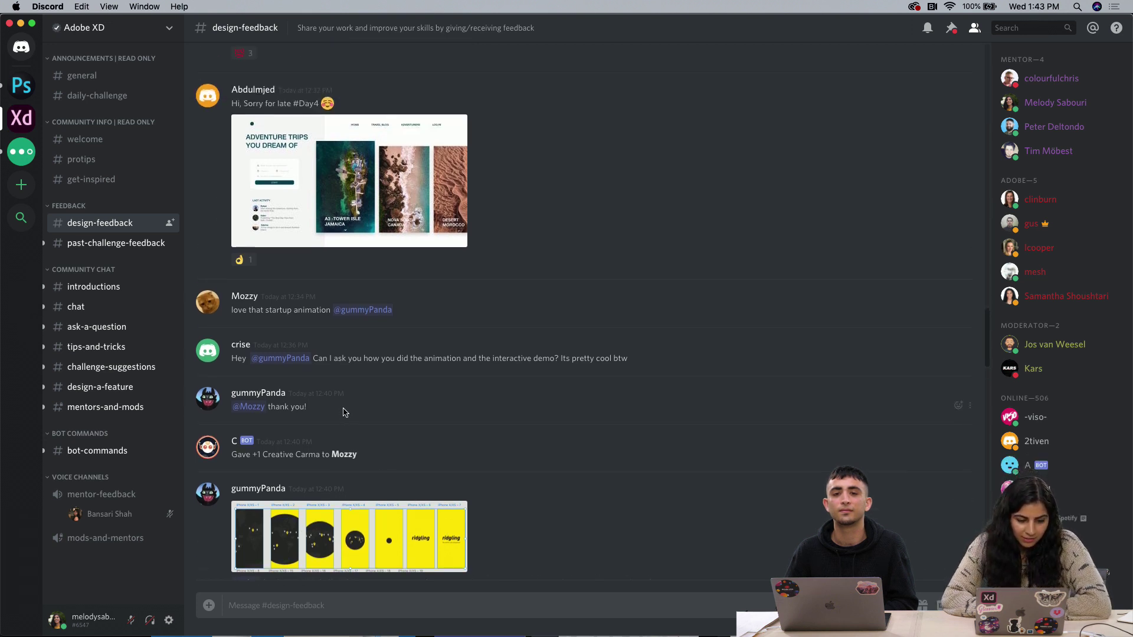
{"action": "scroll", "coordinate": [345, 412], "scroll_direction": "up", "scroll_amount": 4}
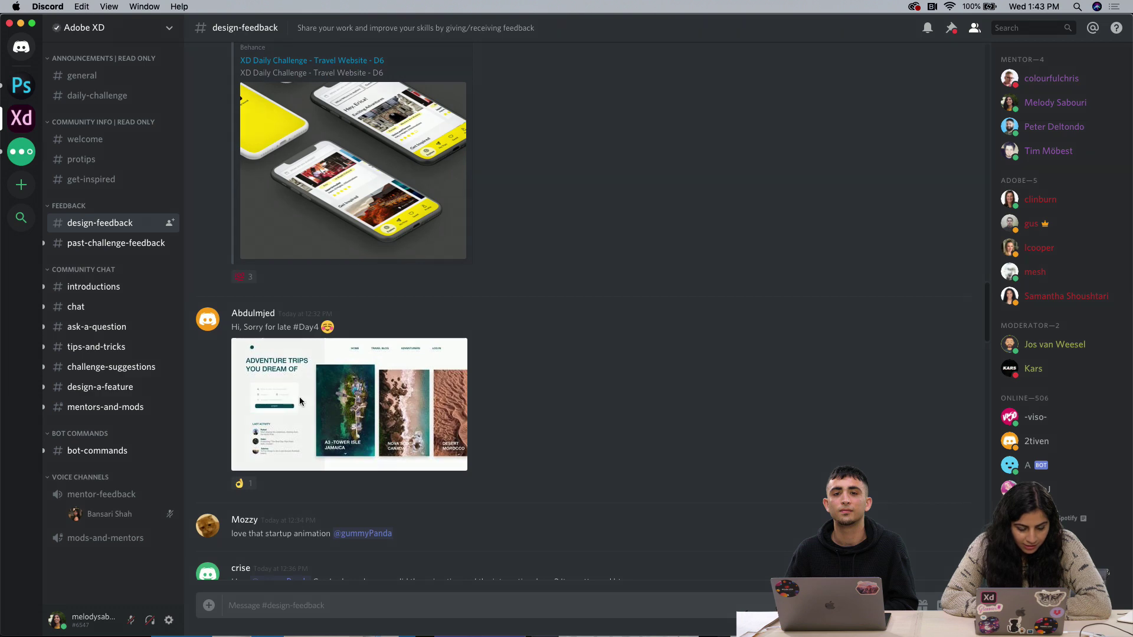
{"action": "left_click", "coordinate": [301, 403]}
{"action": "left_click", "coordinate": [240, 527]}
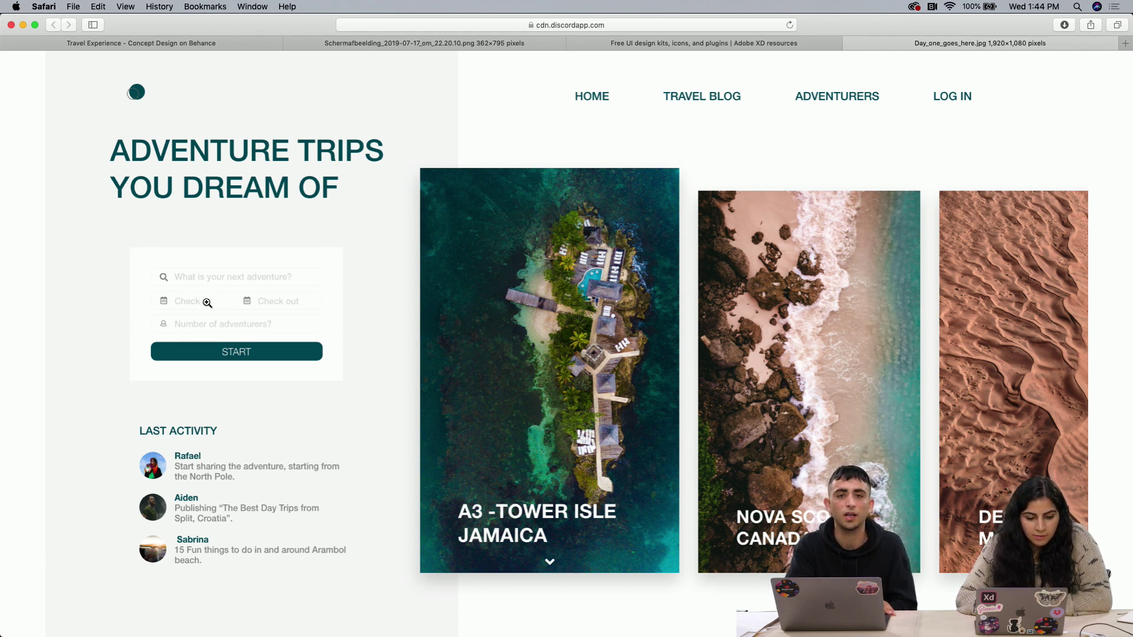
{"action": "scroll", "coordinate": [184, 282], "scroll_direction": "up", "scroll_amount": 5}
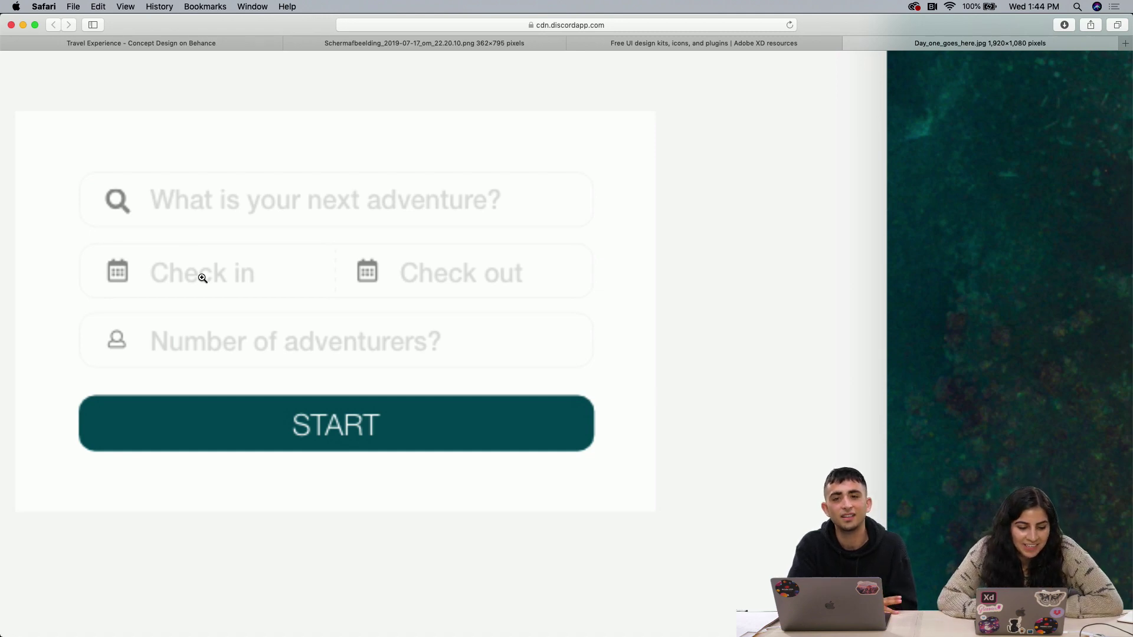
{"action": "scroll", "coordinate": [201, 275], "scroll_direction": "down", "scroll_amount": 5}
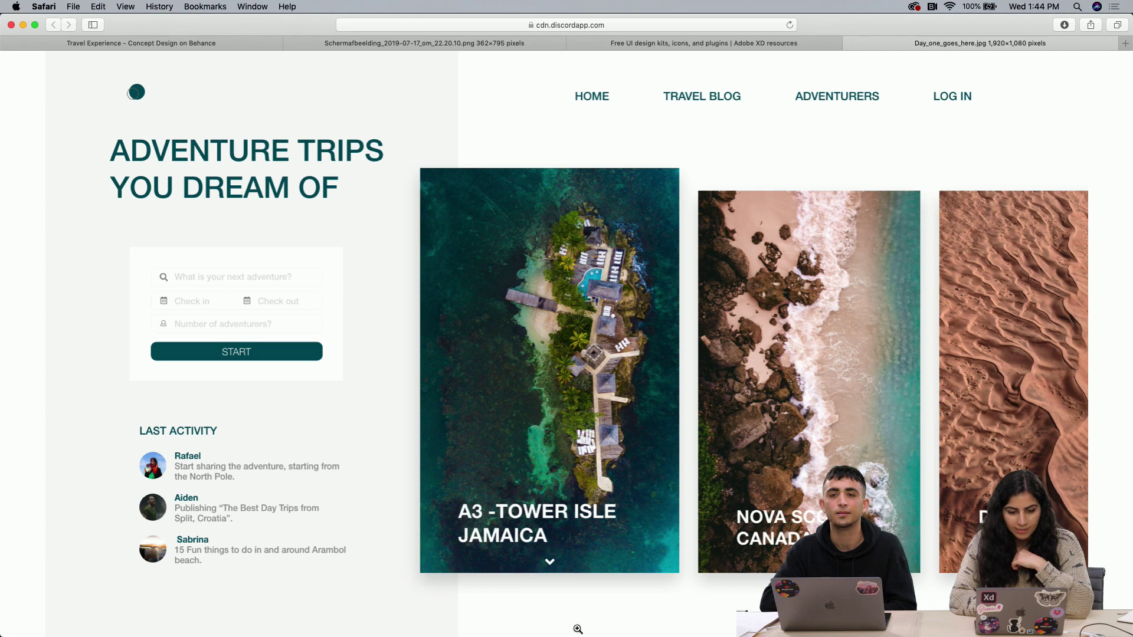
Go back to Discord, open the Behance link for the day 6 travel website challenge, and skim the project page
{"action": "left_click", "coordinate": [733, 619]}
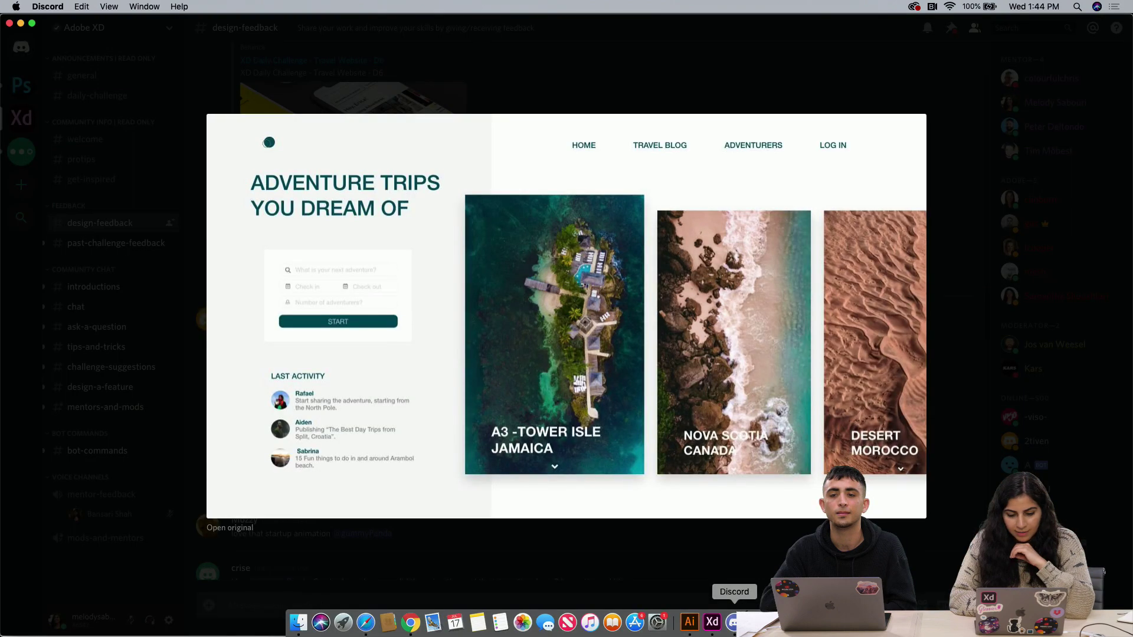
{"action": "left_click", "coordinate": [434, 535]}
{"action": "scroll", "coordinate": [461, 314], "scroll_direction": "up", "scroll_amount": 5}
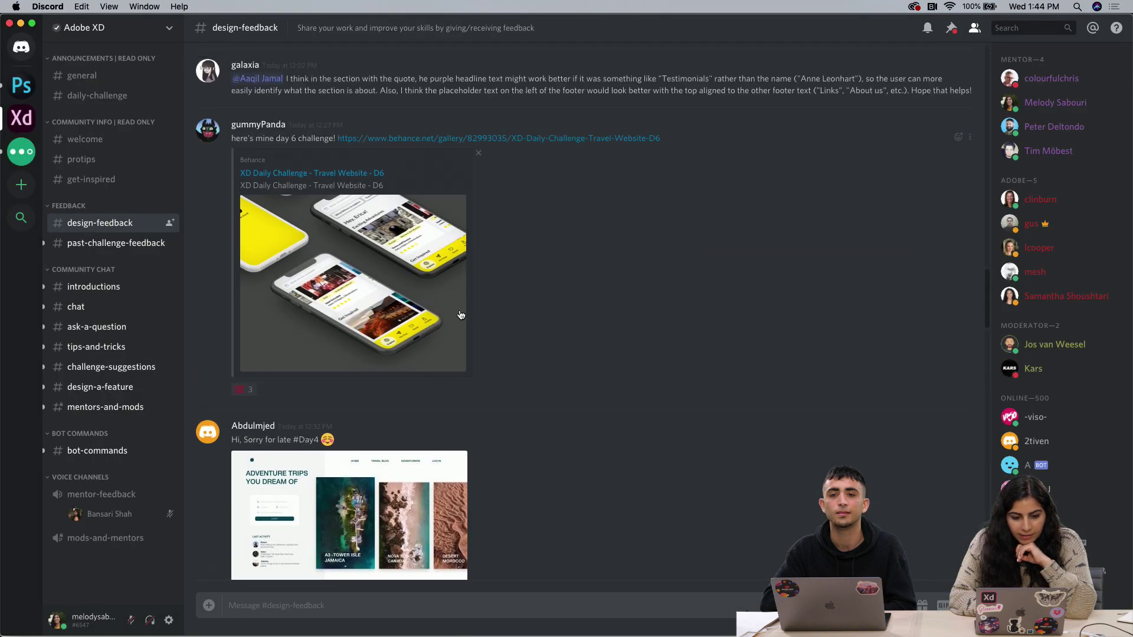
{"action": "left_click", "coordinate": [393, 139]}
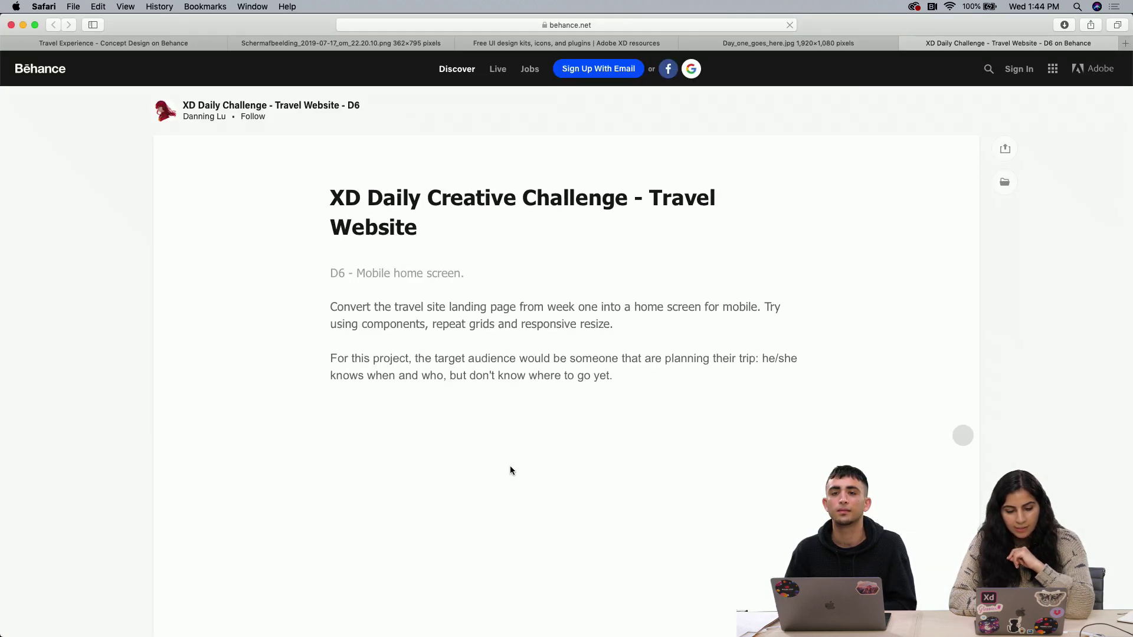
{"action": "scroll", "coordinate": [510, 465], "scroll_direction": "down", "scroll_amount": 5}
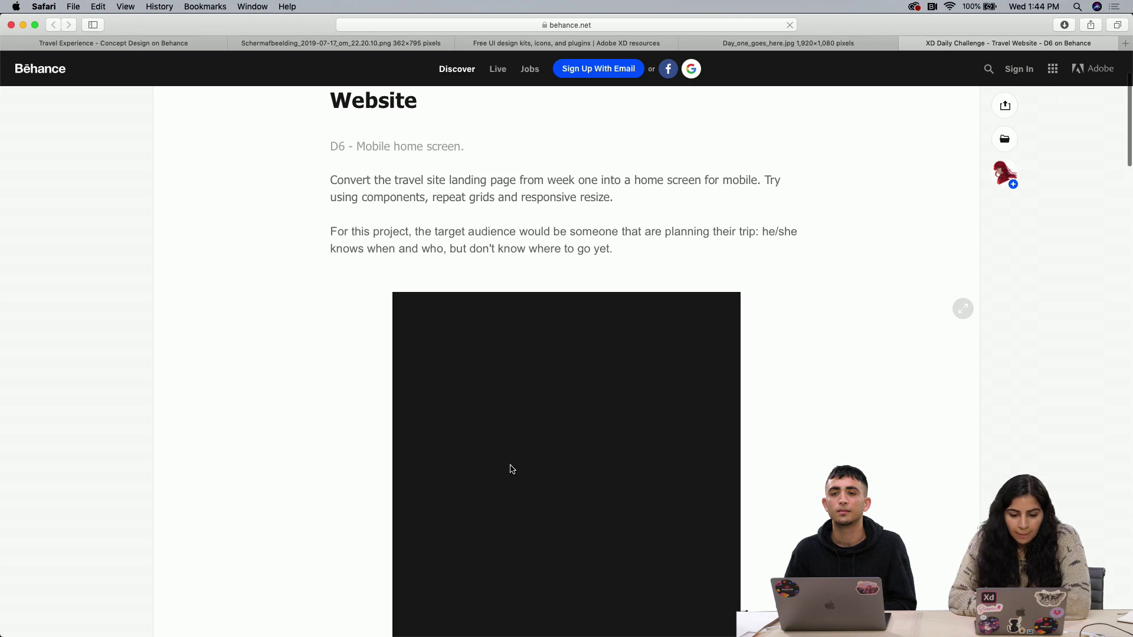
{"action": "scroll", "coordinate": [510, 465], "scroll_direction": "down", "scroll_amount": 8}
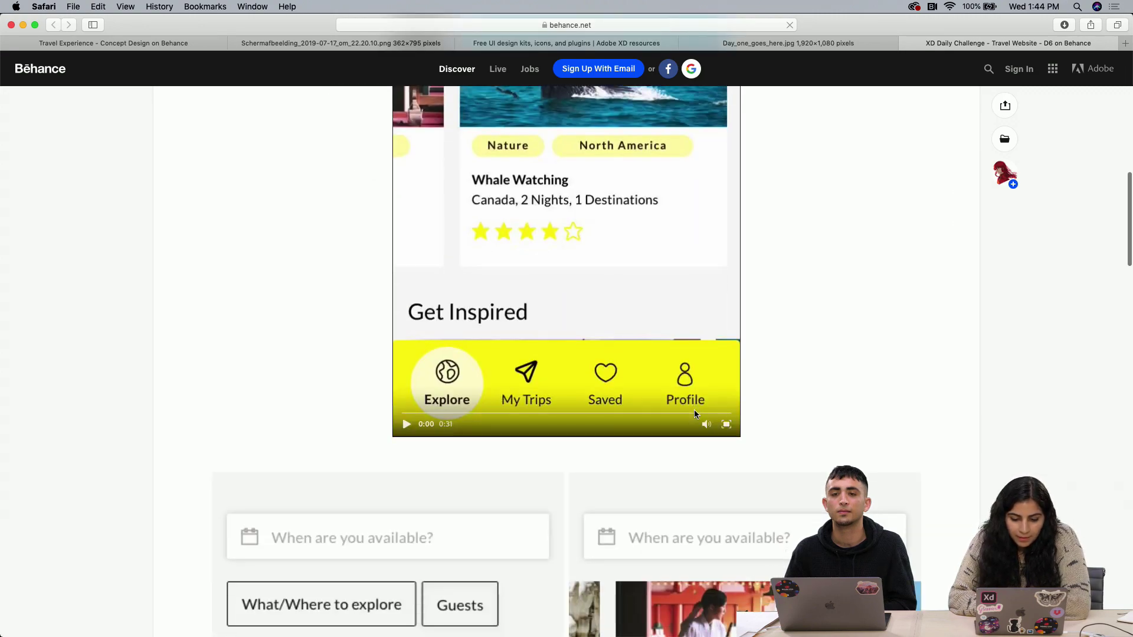
{"action": "scroll", "coordinate": [694, 409], "scroll_direction": "down", "scroll_amount": 7}
{"action": "scroll", "coordinate": [694, 410], "scroll_direction": "down", "scroll_amount": 10}
Watch the ridgling mobile home screen video in full screen, replay its opening animation, and pause it
{"action": "scroll", "coordinate": [694, 409], "scroll_direction": "up", "scroll_amount": 15}
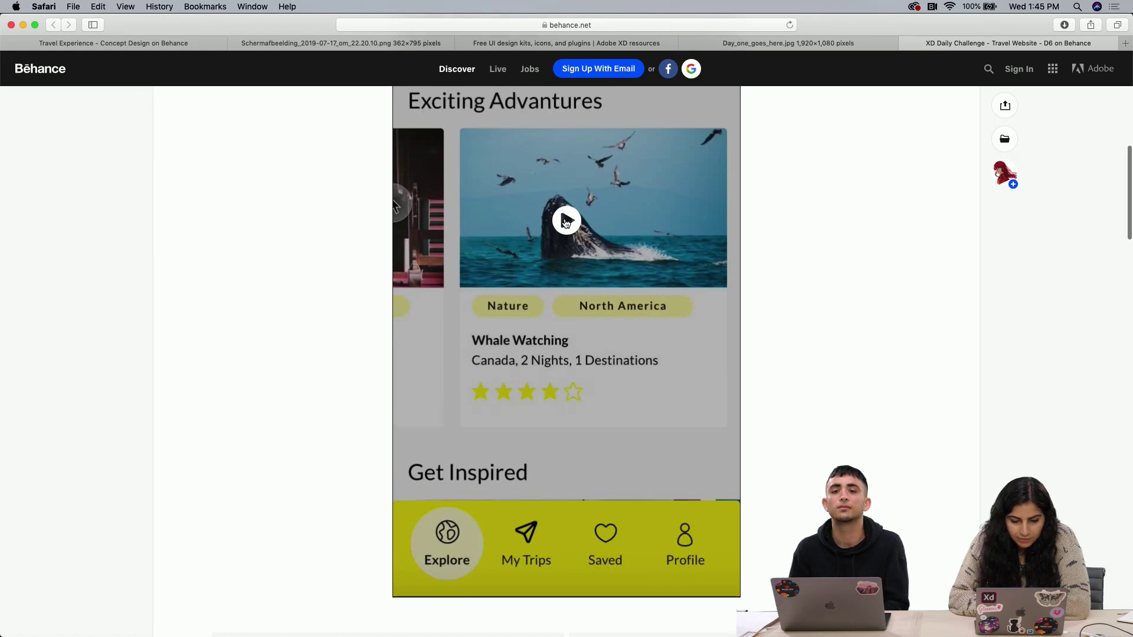
{"action": "left_click", "coordinate": [726, 585]}
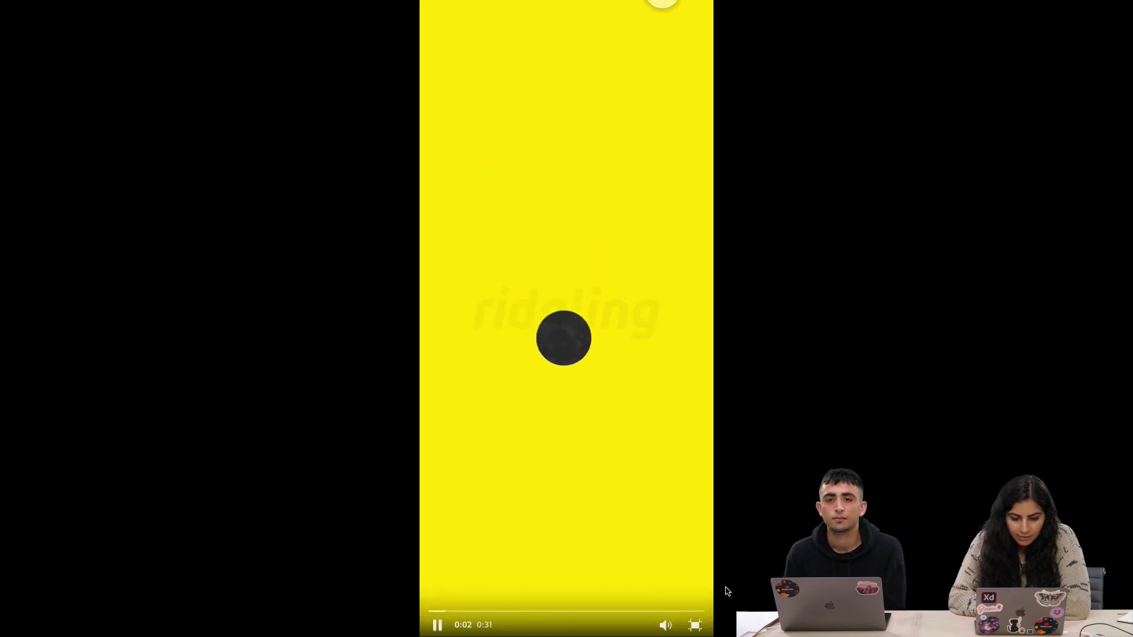
{"action": "left_click", "coordinate": [433, 612]}
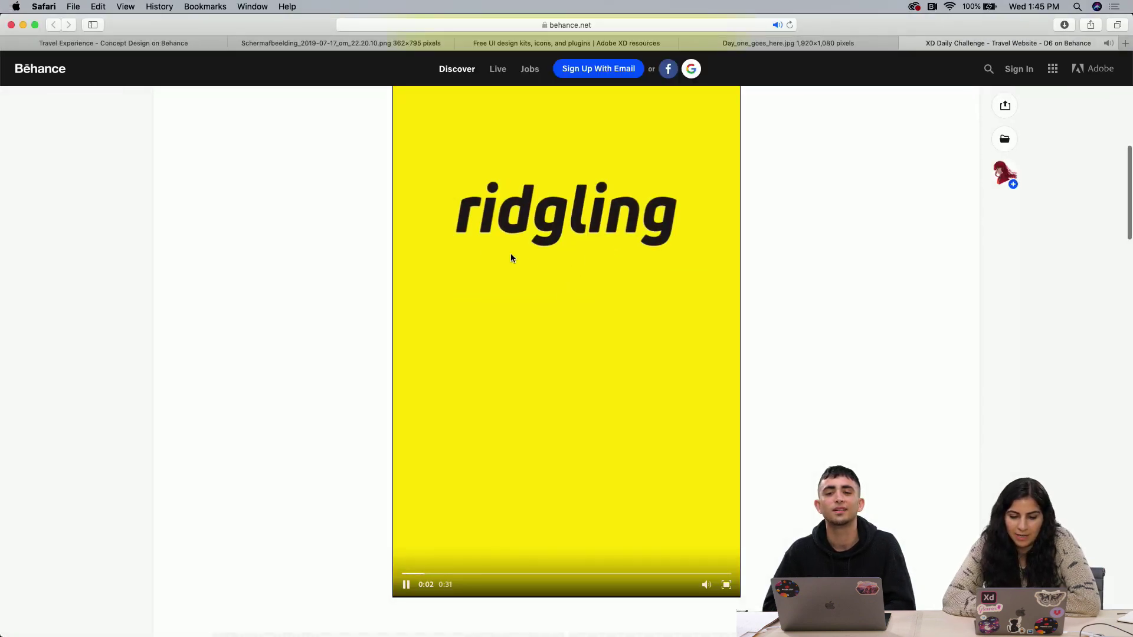
{"action": "left_click", "coordinate": [407, 586]}
Examine the ridgling home screen mockups, including the adventure cards, Get Inspired section and navigation bar, and look over the prototype embed
{"action": "scroll", "coordinate": [407, 586], "scroll_direction": "down", "scroll_amount": 10}
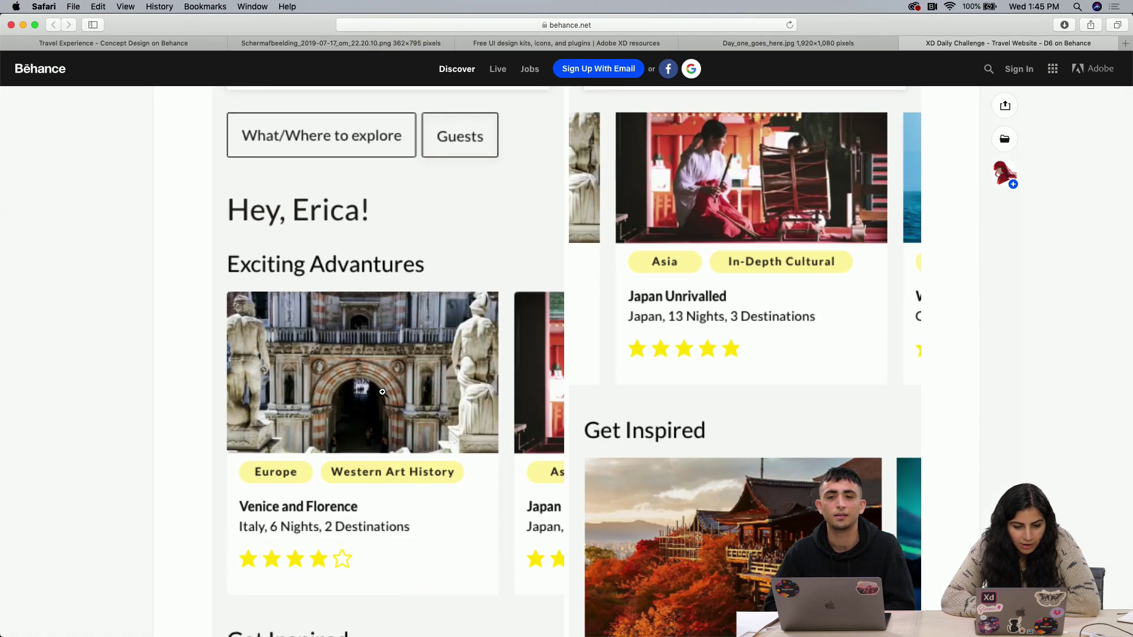
{"action": "scroll", "coordinate": [380, 395], "scroll_direction": "down", "scroll_amount": 3}
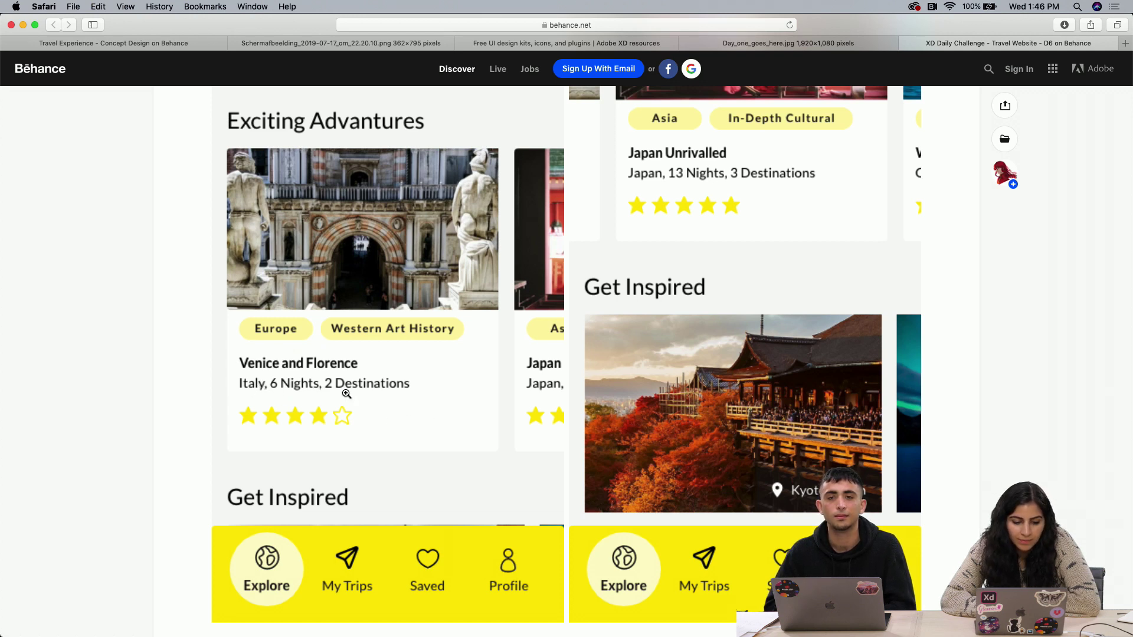
{"action": "scroll", "coordinate": [371, 324], "scroll_direction": "up", "scroll_amount": 3}
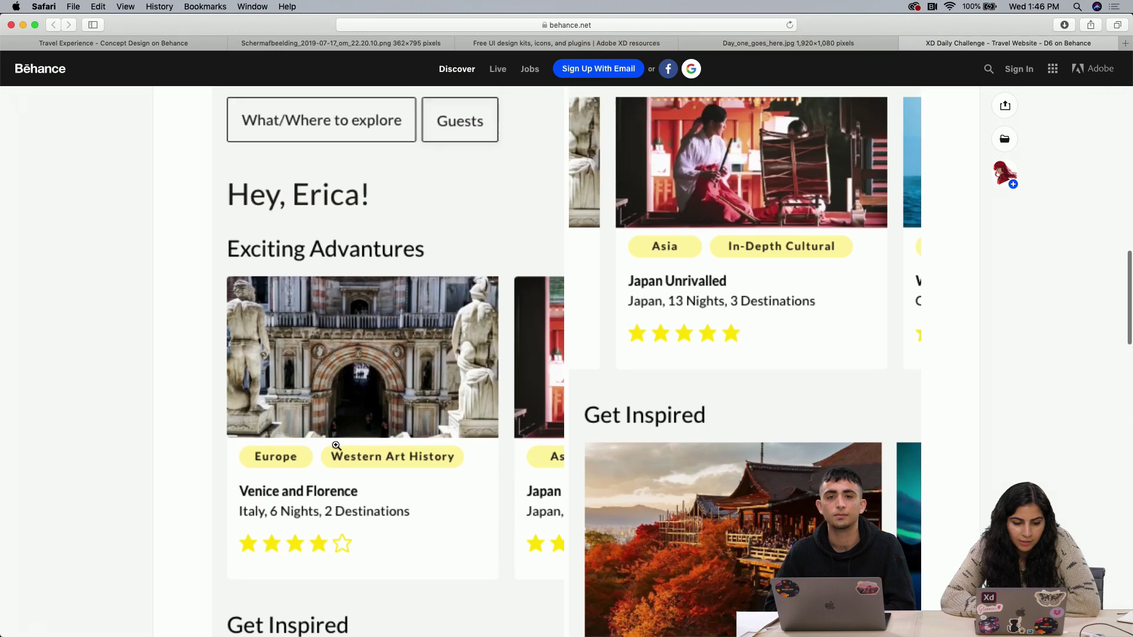
{"action": "scroll", "coordinate": [348, 460], "scroll_direction": "down", "scroll_amount": 6}
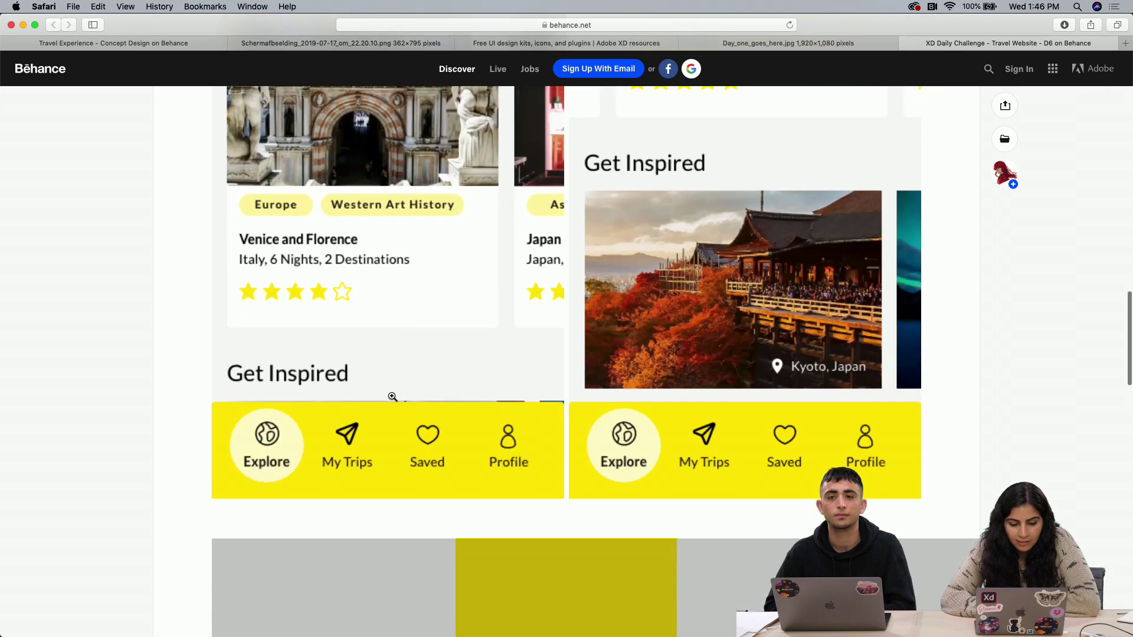
{"action": "scroll", "coordinate": [478, 510], "scroll_direction": "down", "scroll_amount": 15}
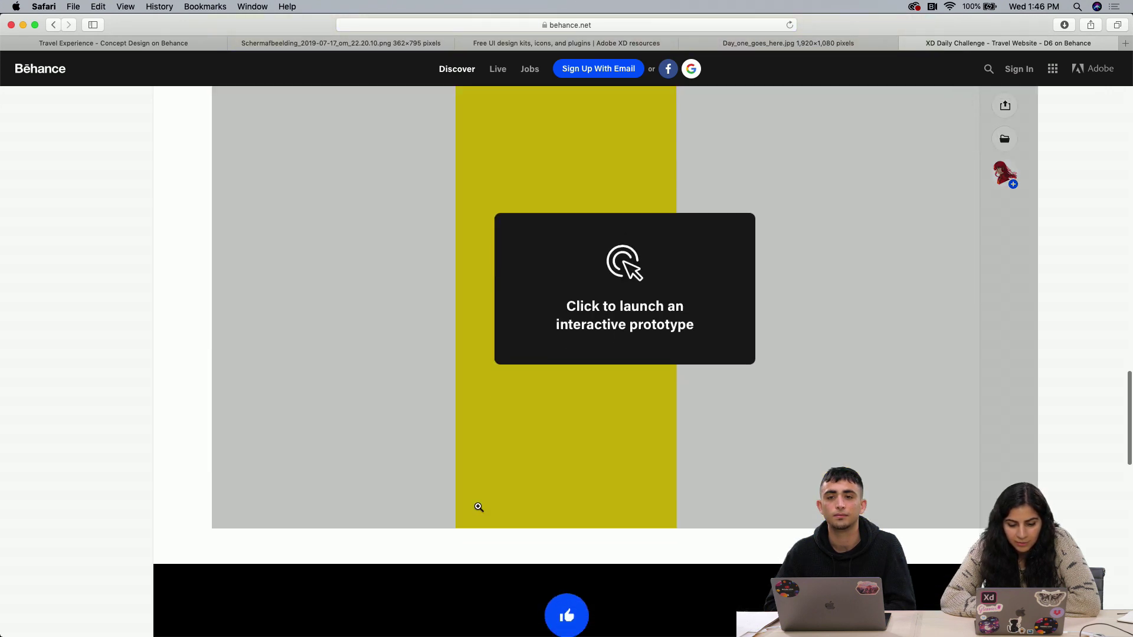
{"action": "scroll", "coordinate": [478, 509], "scroll_direction": "up", "scroll_amount": 15}
{"action": "scroll", "coordinate": [478, 507], "scroll_direction": "up", "scroll_amount": 20}
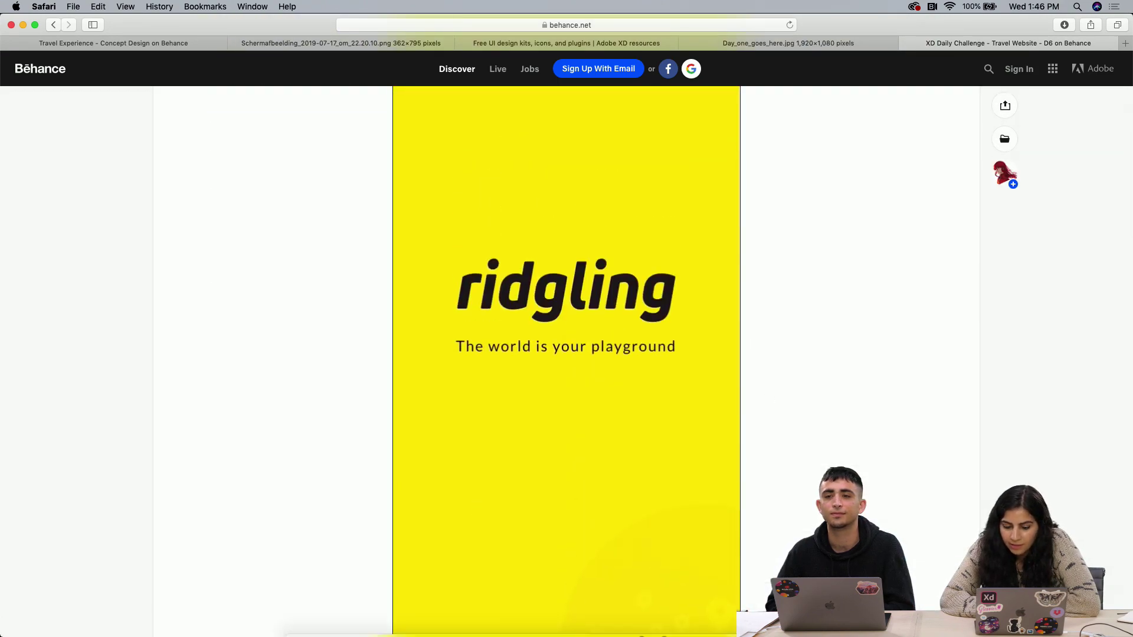
Switch to Discord and browse earlier design-feedback posts up to the dare. Website challenge
{"action": "left_click", "coordinate": [732, 623]}
{"action": "scroll", "coordinate": [608, 367], "scroll_direction": "up", "scroll_amount": 10}
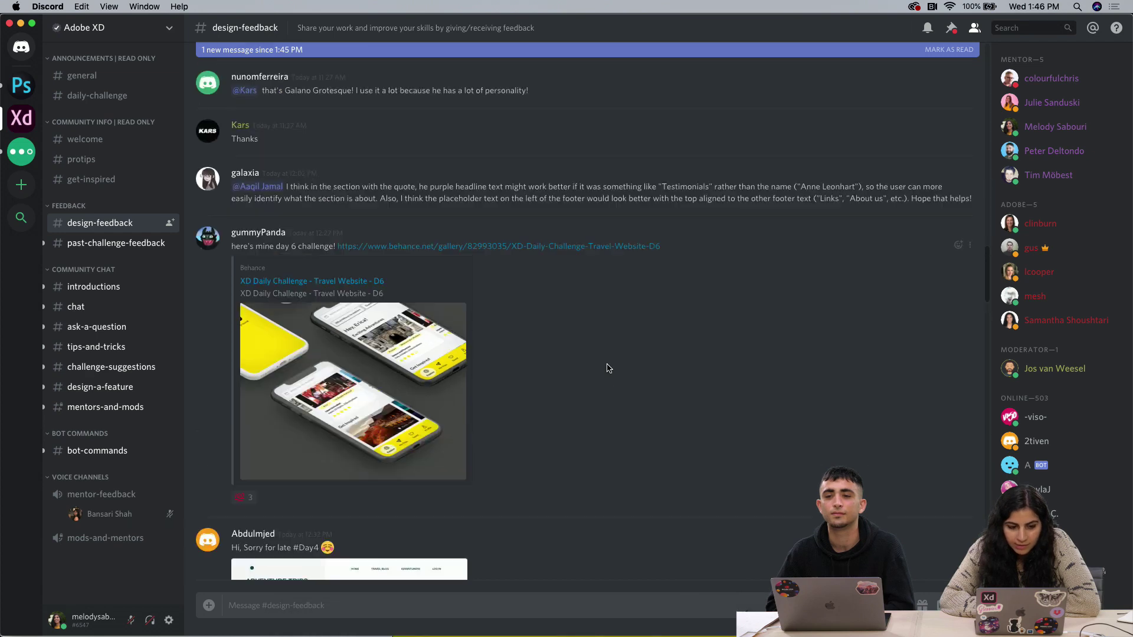
{"action": "scroll", "coordinate": [608, 368], "scroll_direction": "up", "scroll_amount": 10}
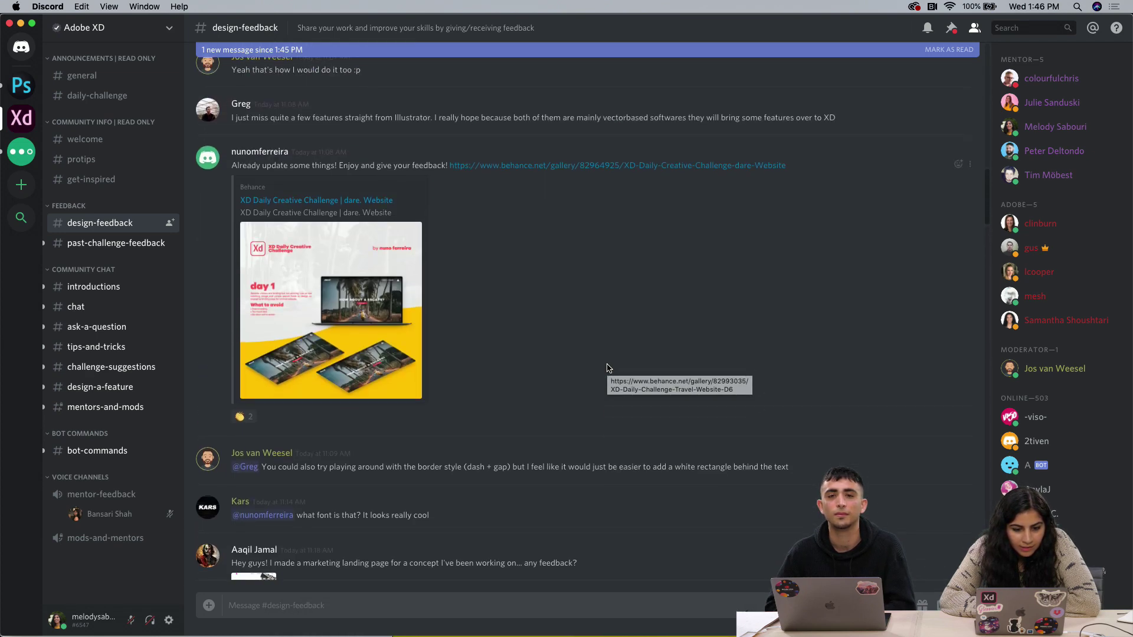
Open the dare. Website project on Behance, watch its day 1 prototype video in full screen, and replay it from the start
{"action": "left_click", "coordinate": [548, 186]}
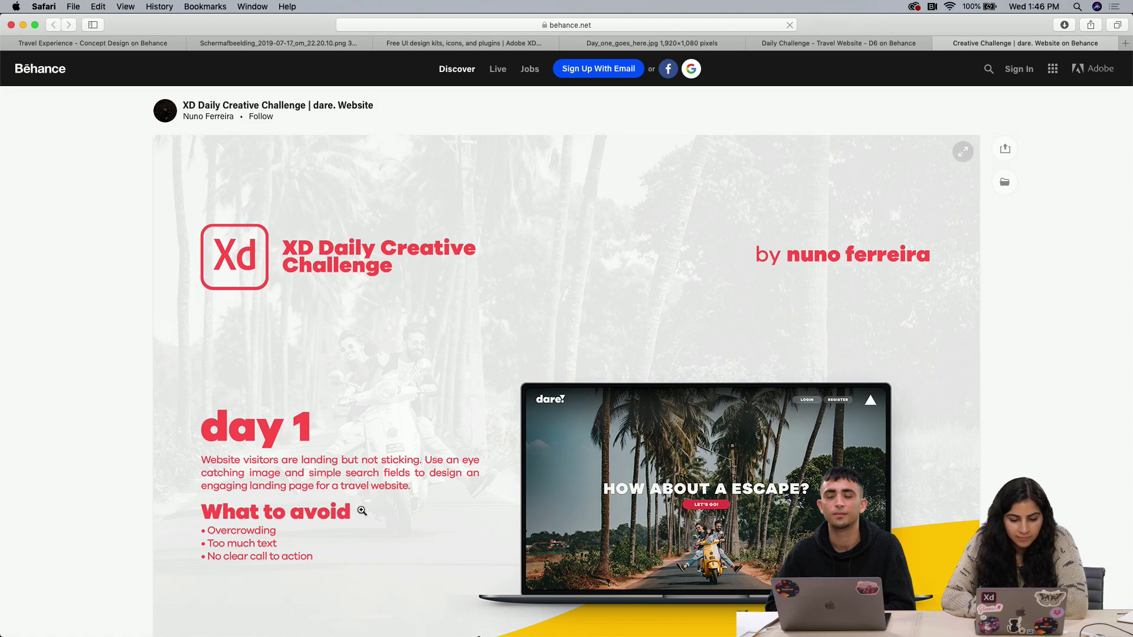
{"action": "scroll", "coordinate": [361, 511], "scroll_direction": "down", "scroll_amount": 10}
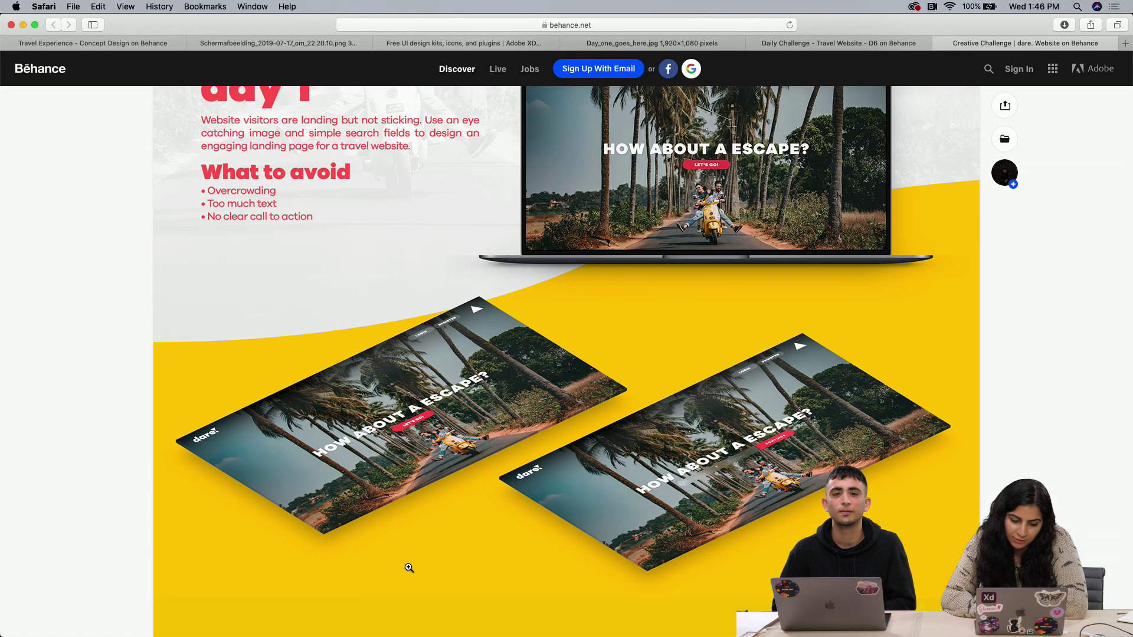
{"action": "scroll", "coordinate": [409, 568], "scroll_direction": "down", "scroll_amount": 15}
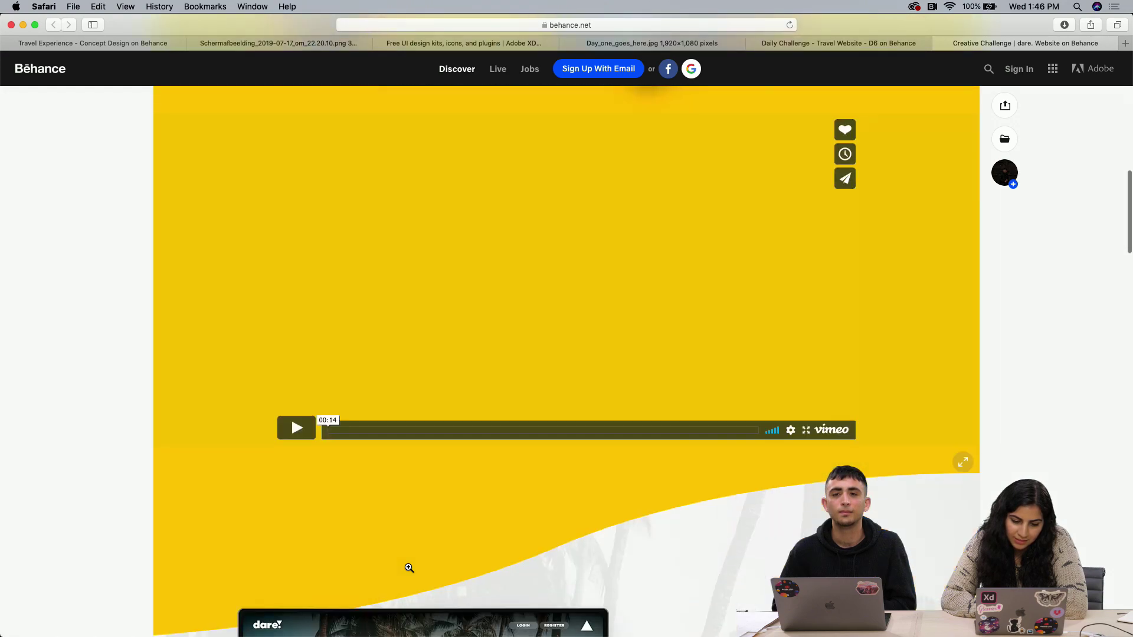
{"action": "left_click", "coordinate": [296, 428]}
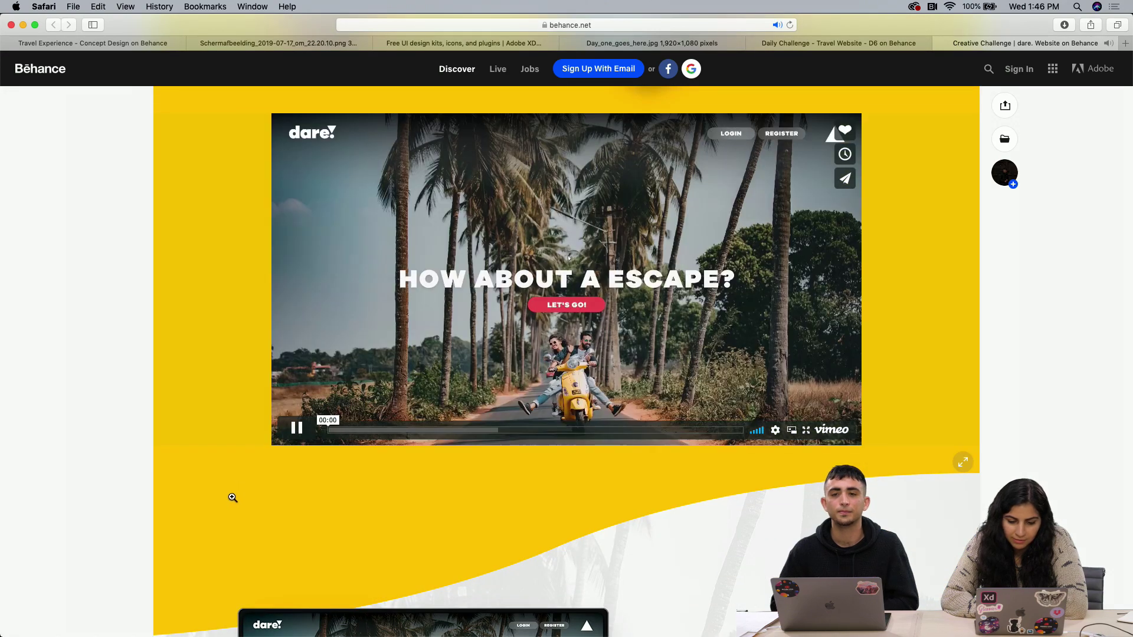
{"action": "left_click", "coordinate": [808, 431]}
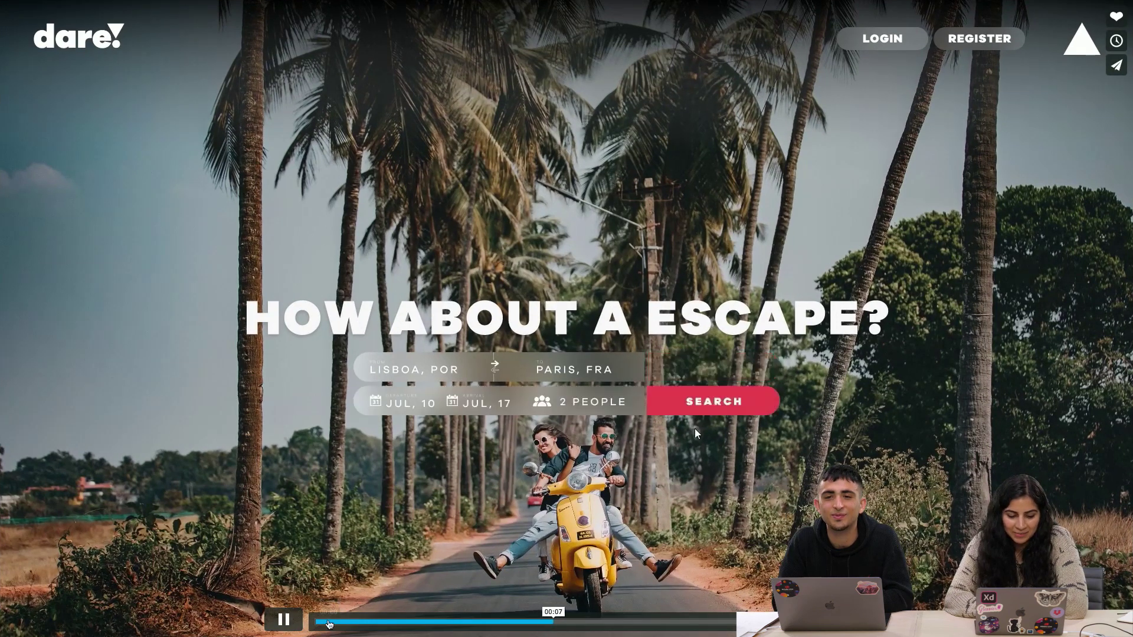
{"action": "left_click", "coordinate": [323, 624]}
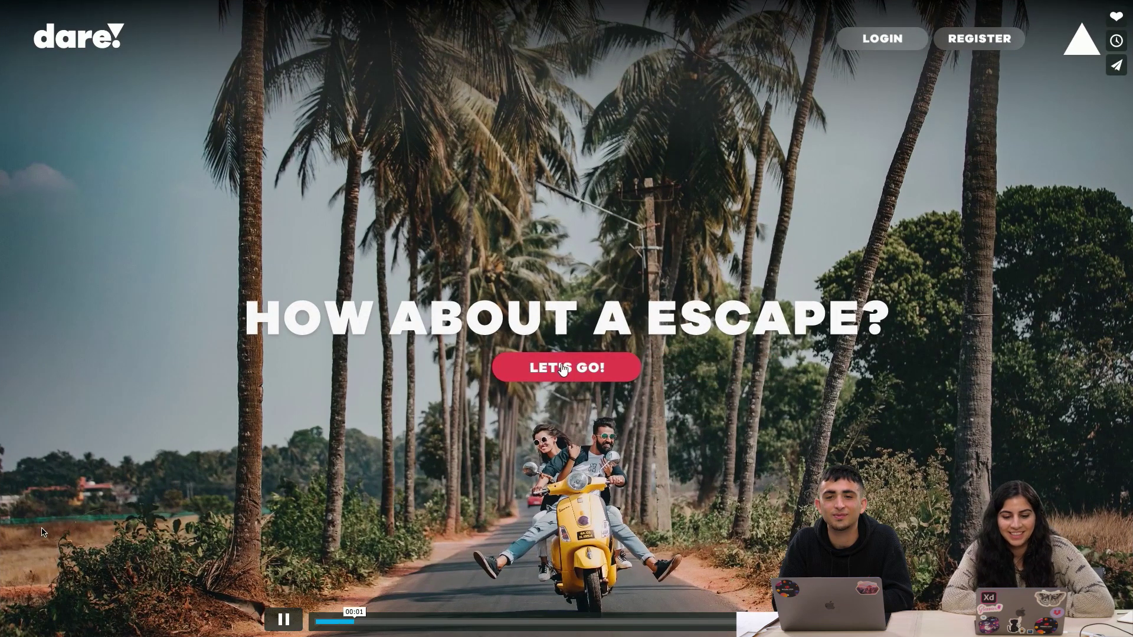
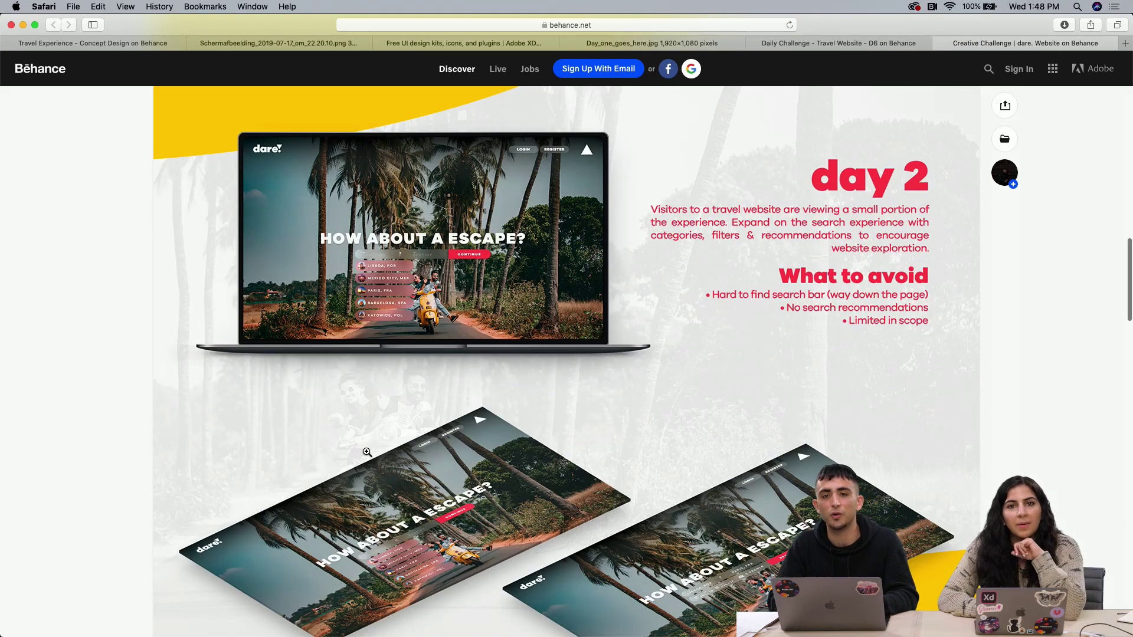
Look over the day 2 mockups of the dare. website, watch the day 2 video in full screen, and leave full screen
{"action": "scroll", "coordinate": [366, 452], "scroll_direction": "down", "scroll_amount": 10}
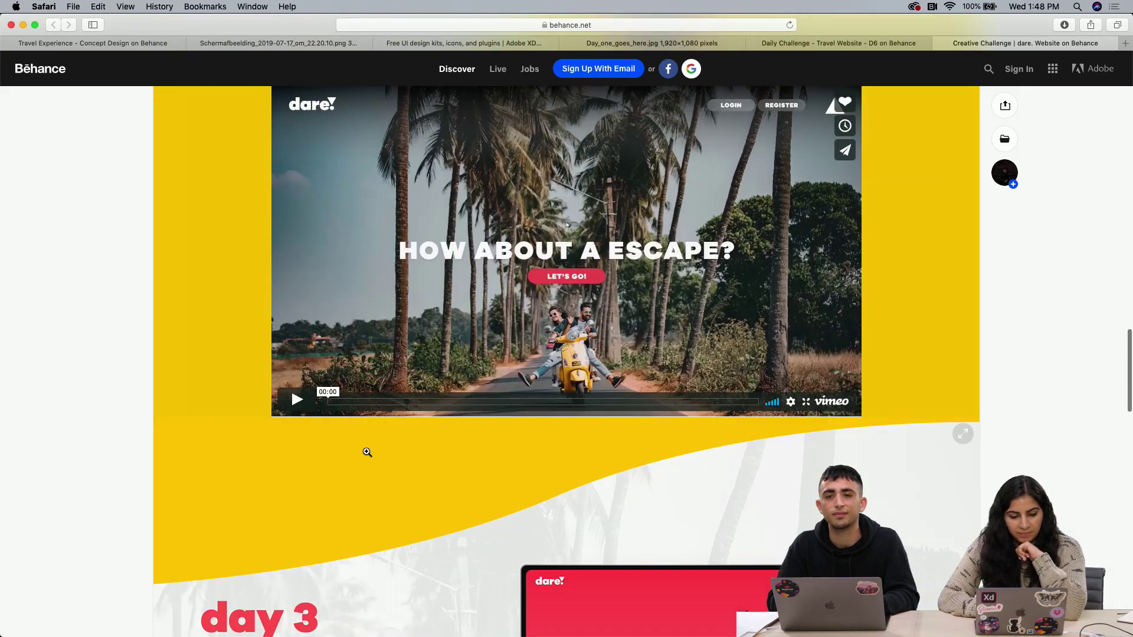
{"action": "left_click", "coordinate": [297, 400]}
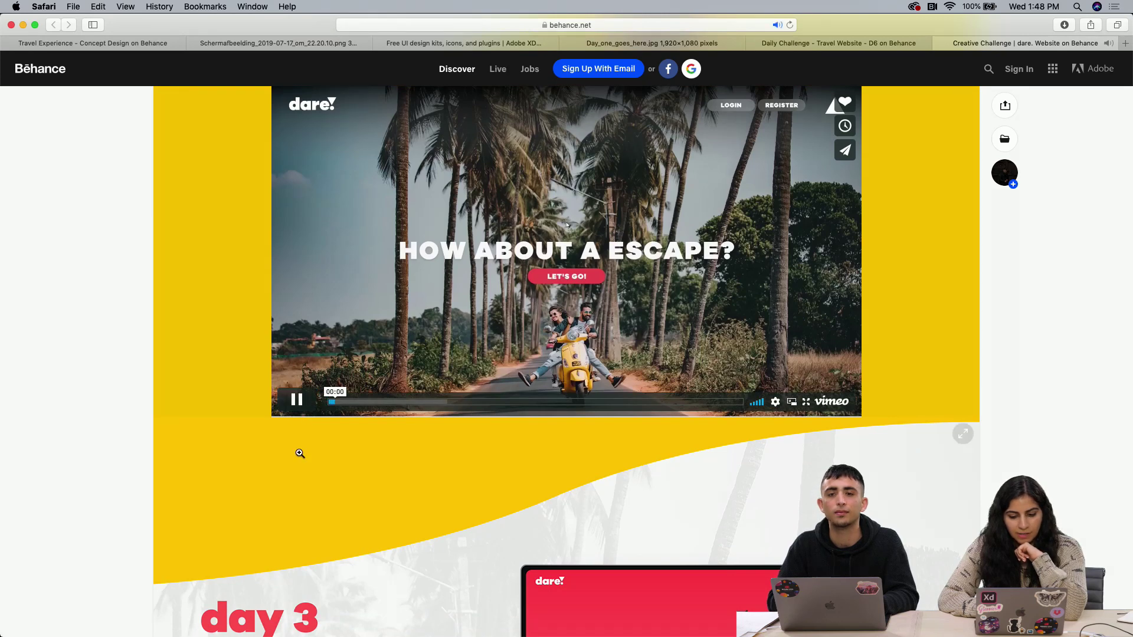
{"action": "scroll", "coordinate": [355, 451], "scroll_direction": "up", "scroll_amount": 3}
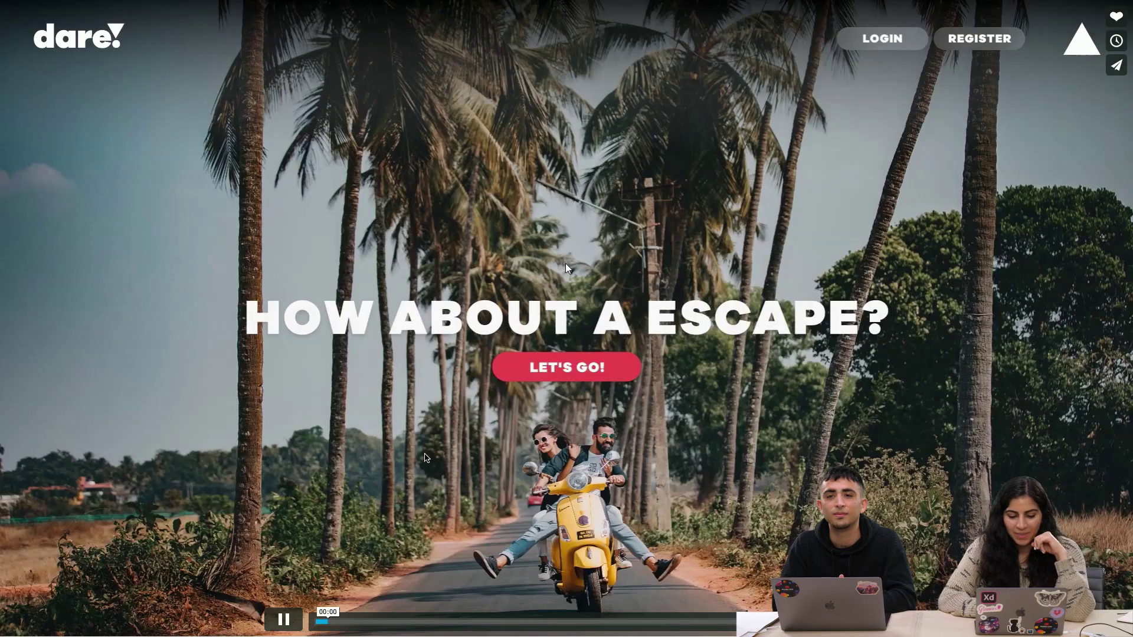
{"action": "key", "text": "Escape"}
{"action": "left_click", "coordinate": [298, 494]}
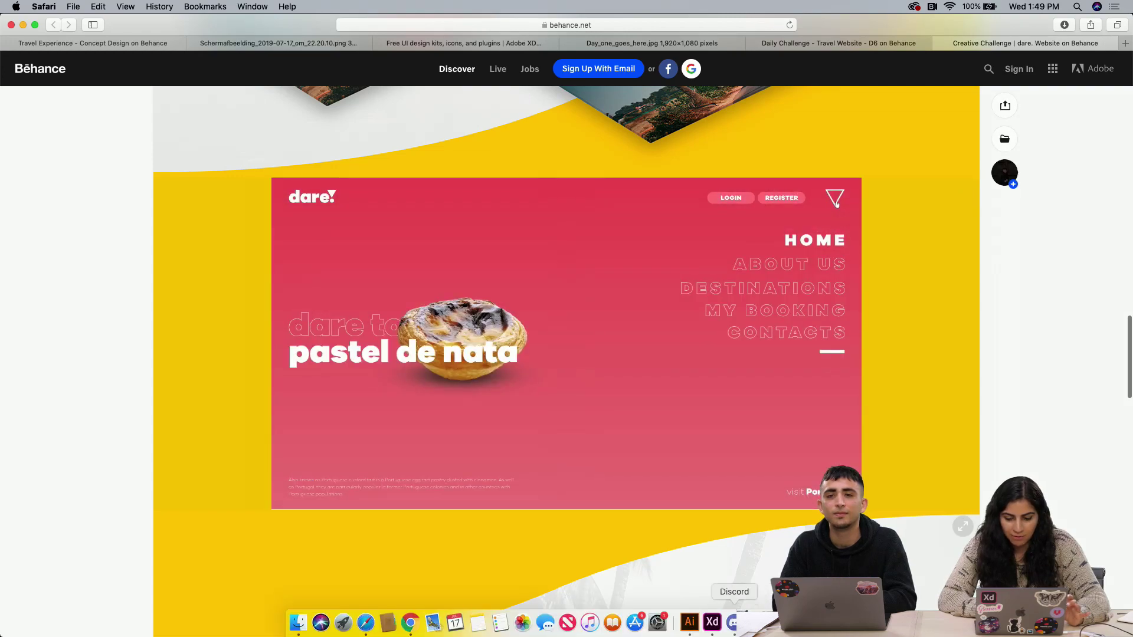
Switch back to Discord and browse the design-feedback posts down to the newest Day 7 interaction video
{"action": "left_click", "coordinate": [734, 625]}
{"action": "scroll", "coordinate": [413, 525], "scroll_direction": "down", "scroll_amount": 20}
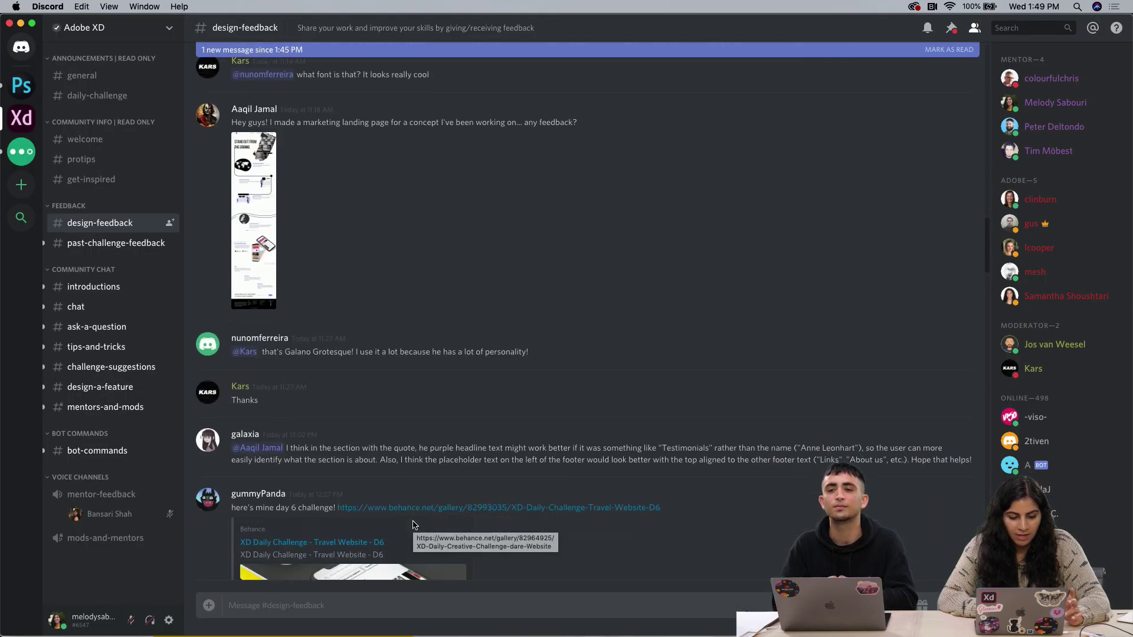
{"action": "scroll", "coordinate": [413, 524], "scroll_direction": "down", "scroll_amount": 5}
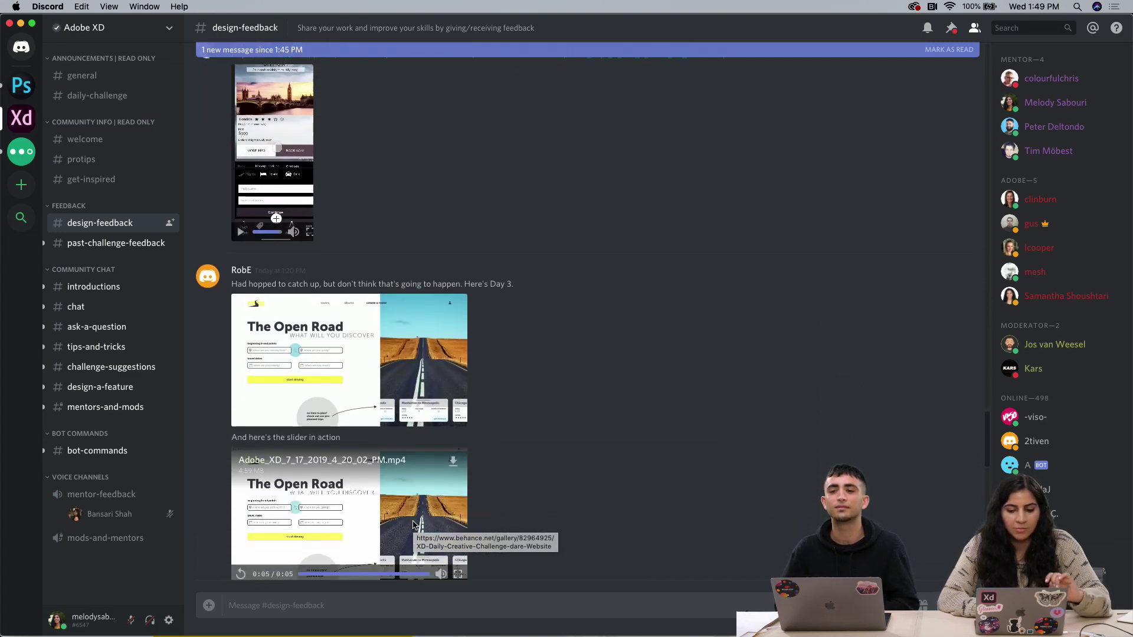
{"action": "scroll", "coordinate": [379, 449], "scroll_direction": "down", "scroll_amount": 15}
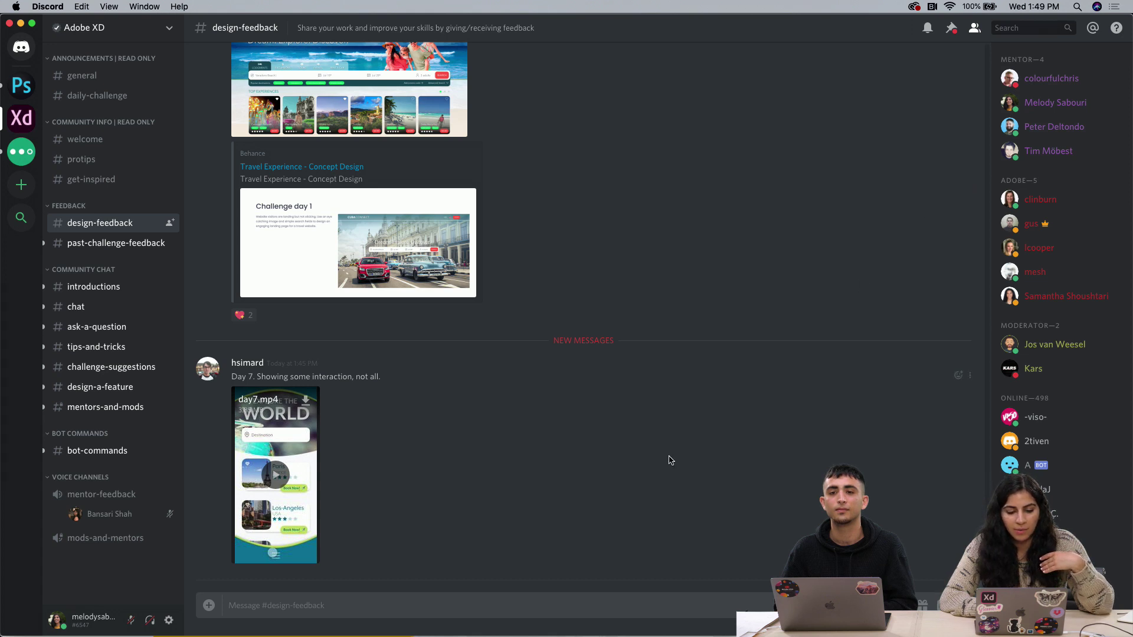
{"action": "scroll", "coordinate": [522, 380], "scroll_direction": "up", "scroll_amount": 5}
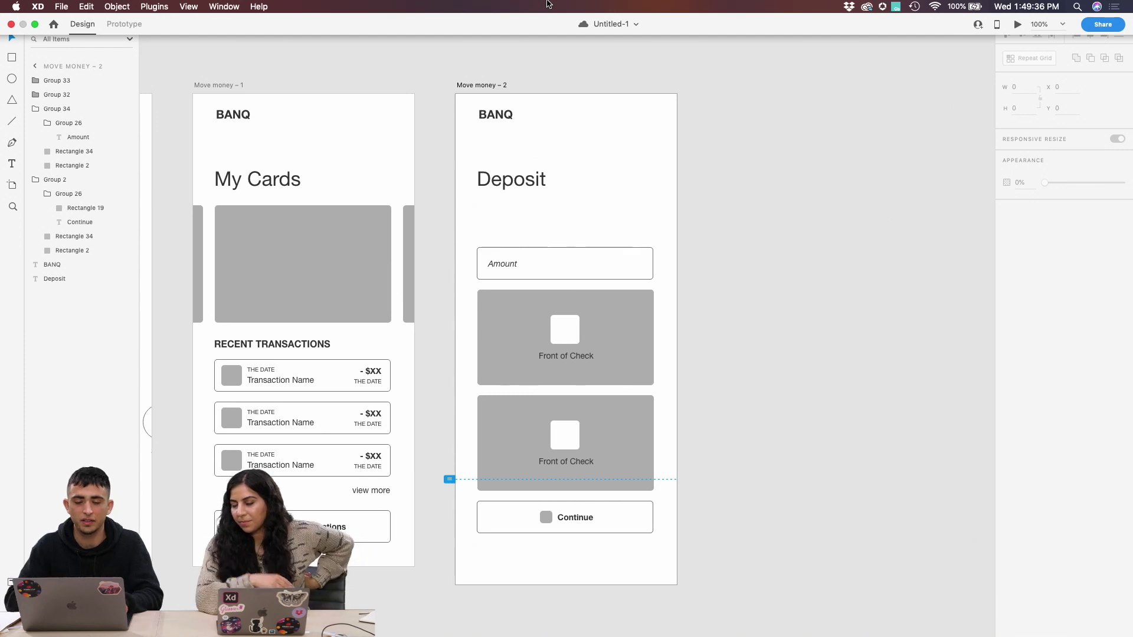
In the Adobe XD banking wireframe, duplicate the Deposit screen's Amount field directly above the original, at Y 188
{"action": "left_click", "coordinate": [515, 264]}
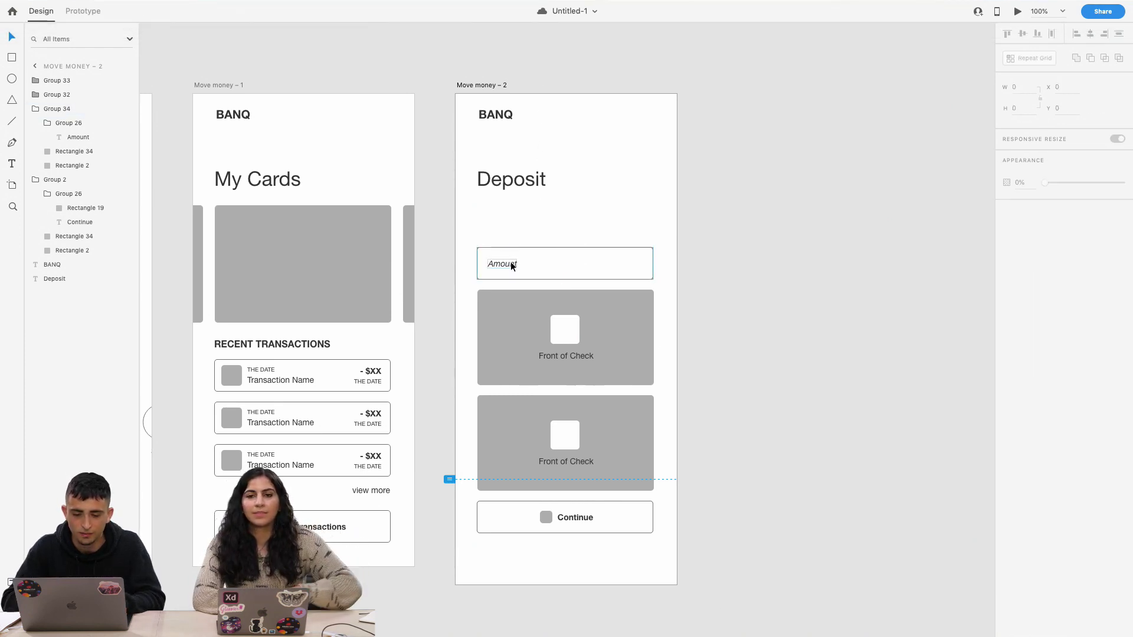
{"action": "scroll", "coordinate": [511, 264], "scroll_direction": "right", "scroll_amount": 10}
{"action": "scroll", "coordinate": [512, 264], "scroll_direction": "left", "scroll_amount": 15}
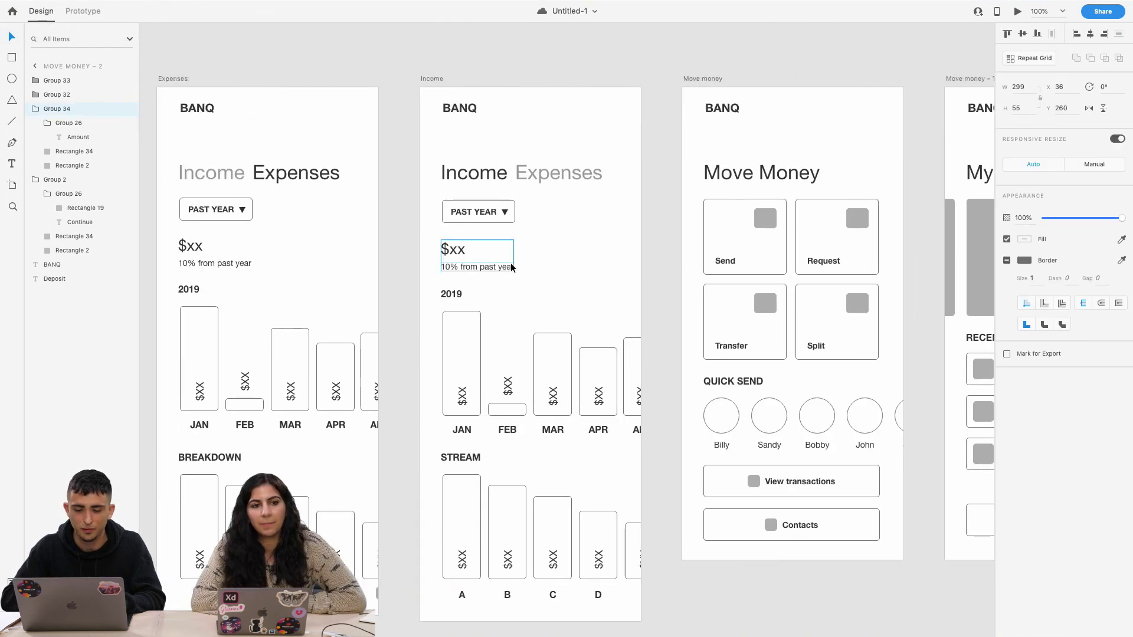
{"action": "scroll", "coordinate": [511, 268], "scroll_direction": "right", "scroll_amount": 15}
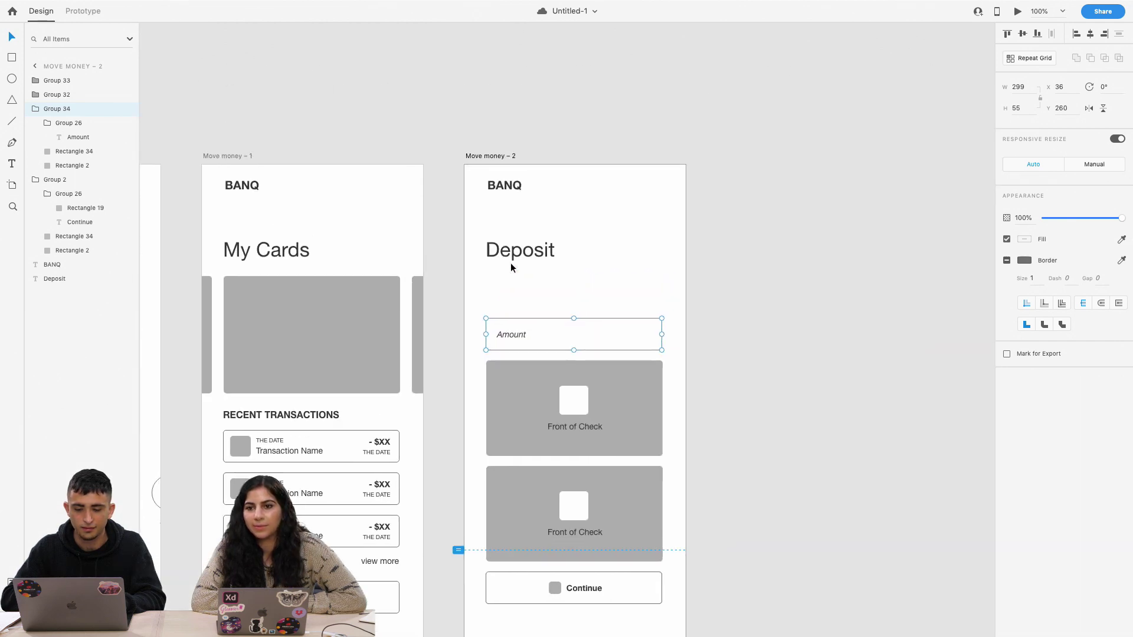
{"action": "left_click_drag", "start_coordinate": [515, 338], "coordinate": [517, 297]}
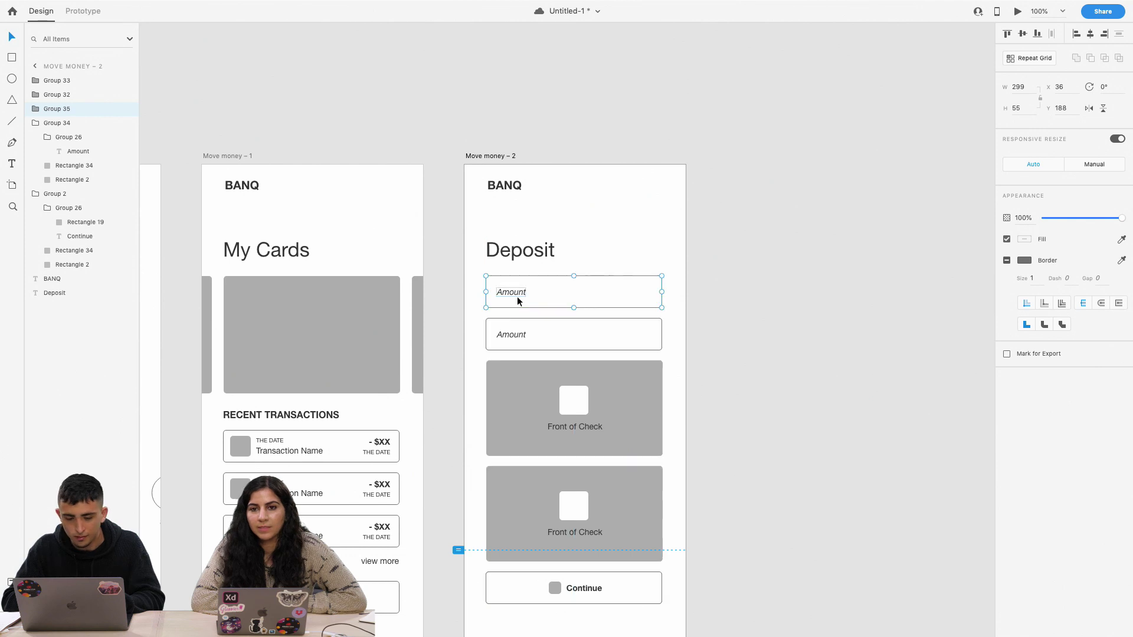
Change the placeholder text of the upper field on the Deposit screen to "Deposit Account"
{"action": "double_click", "coordinate": [514, 291]}
{"action": "double_click", "coordinate": [514, 291]}
{"action": "type", "text": "Deposit A"}
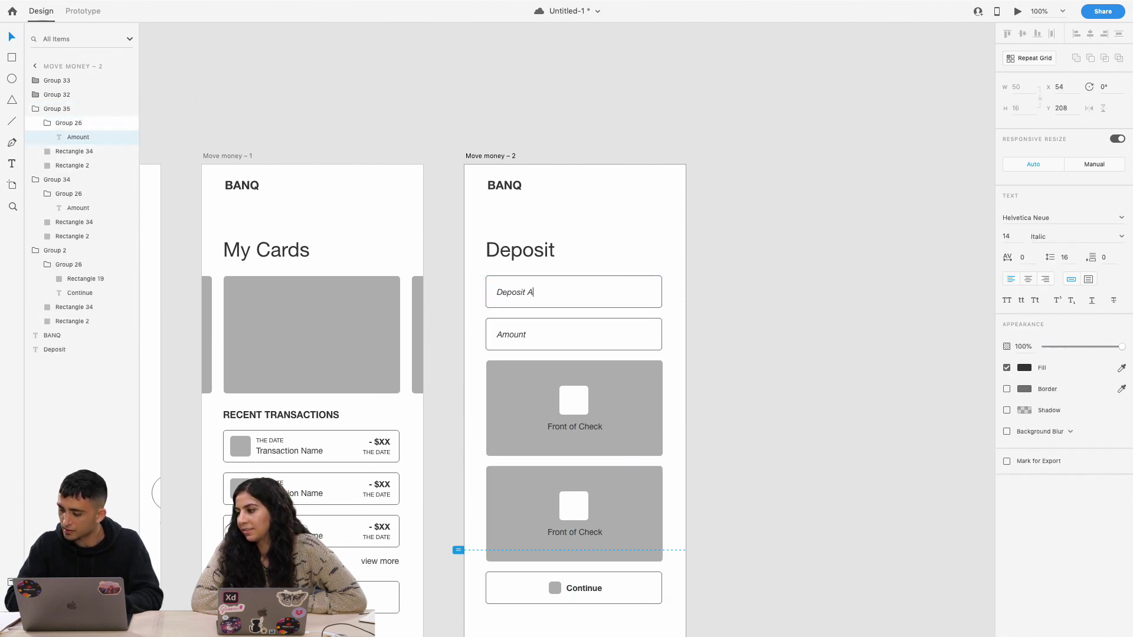
{"action": "key", "text": "Escape"}
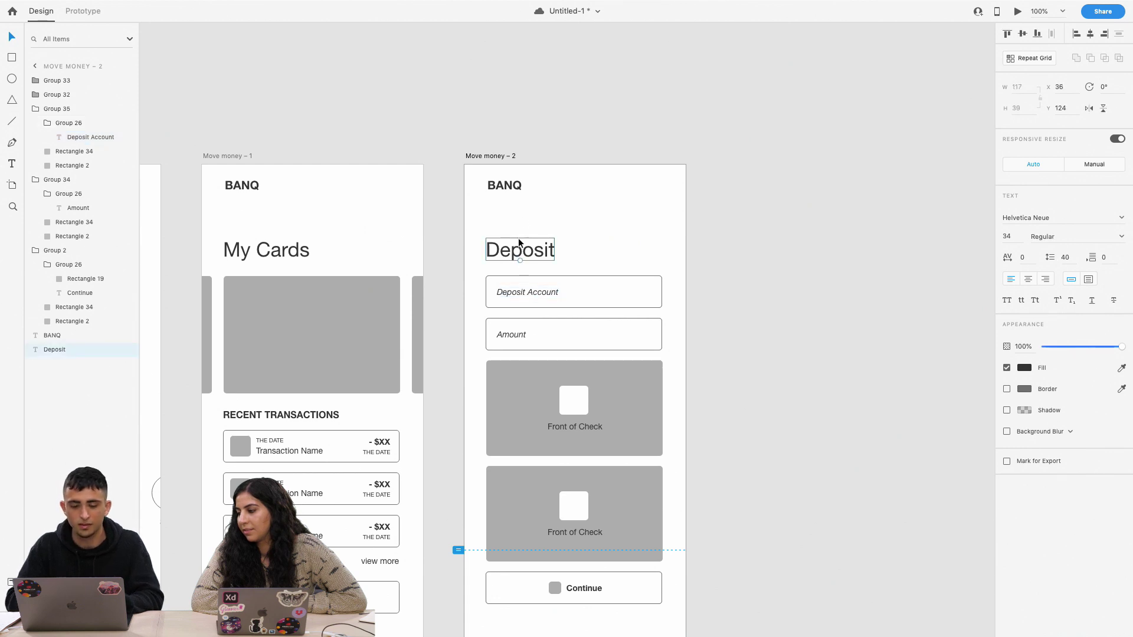
{"action": "key", "text": "Escape"}
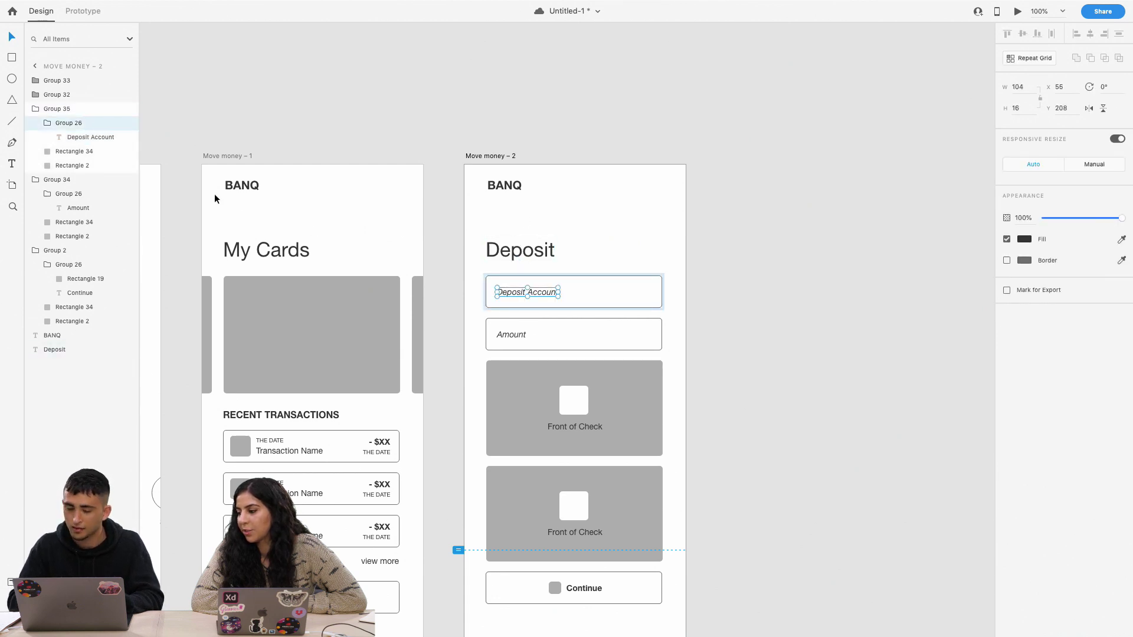
{"action": "left_click", "coordinate": [11, 100]}
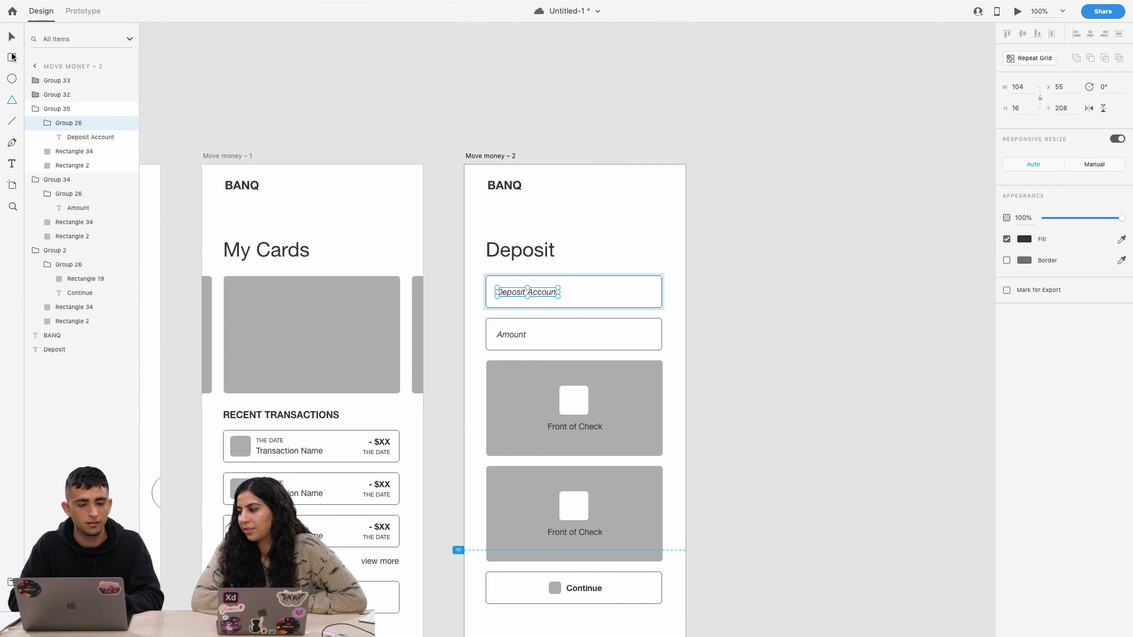
{"action": "left_click", "coordinate": [12, 38]}
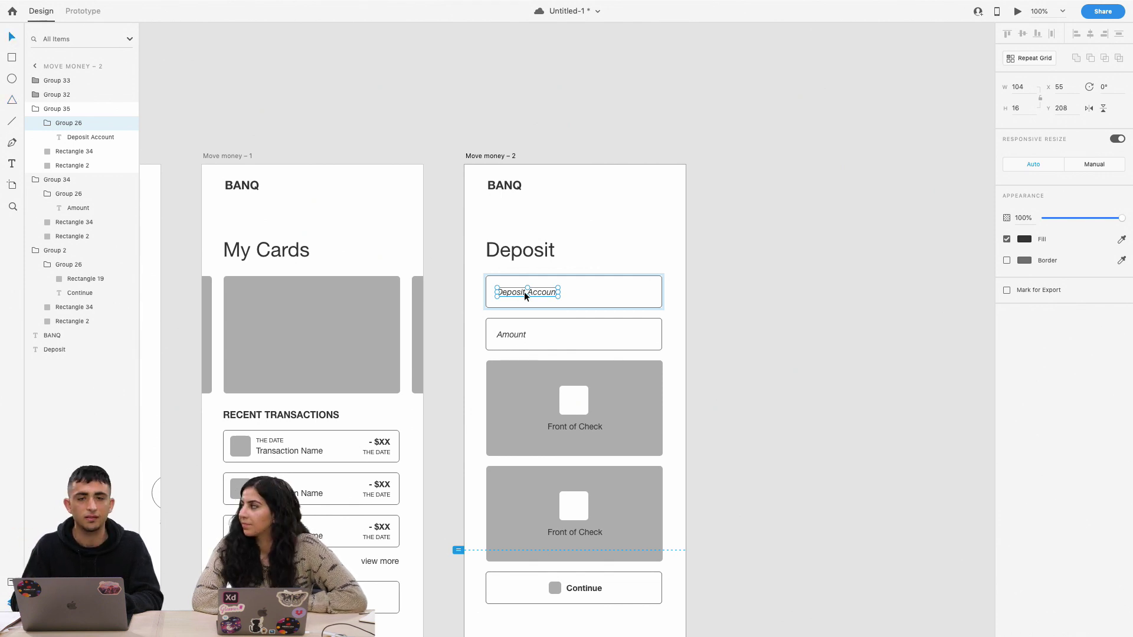
Shorten the Deposit artboard from its lower edge so that it ends just below the Continue button, and deselect it
{"action": "scroll", "coordinate": [561, 323], "scroll_direction": "up", "scroll_amount": 2}
{"action": "scroll", "coordinate": [561, 323], "scroll_direction": "down", "scroll_amount": 5}
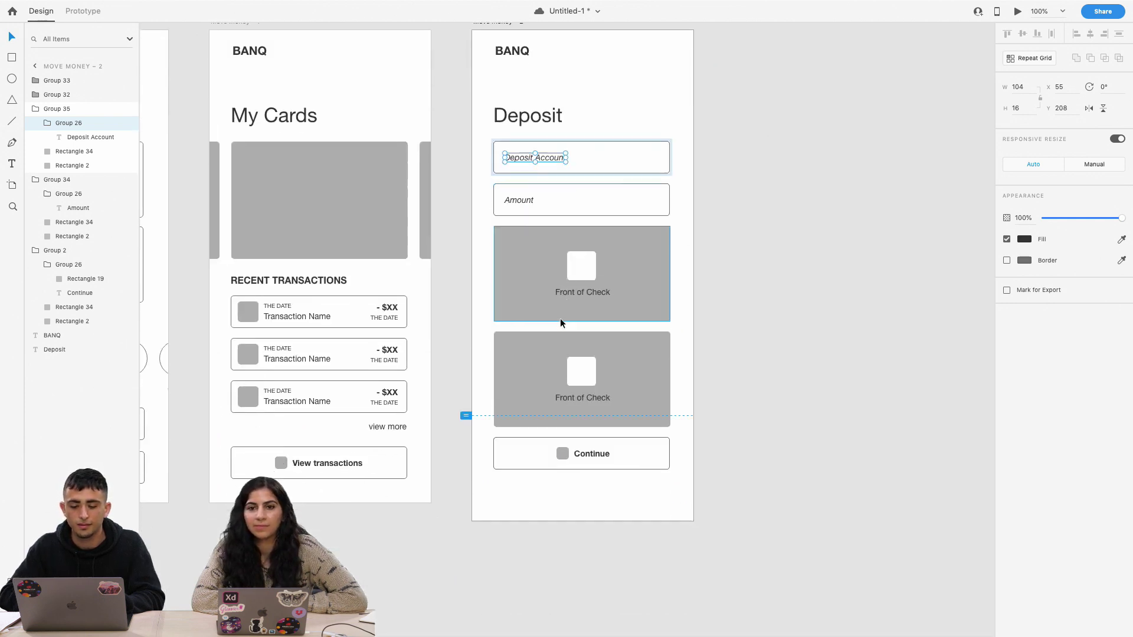
{"action": "scroll", "coordinate": [511, 435], "scroll_direction": "down", "scroll_amount": 3}
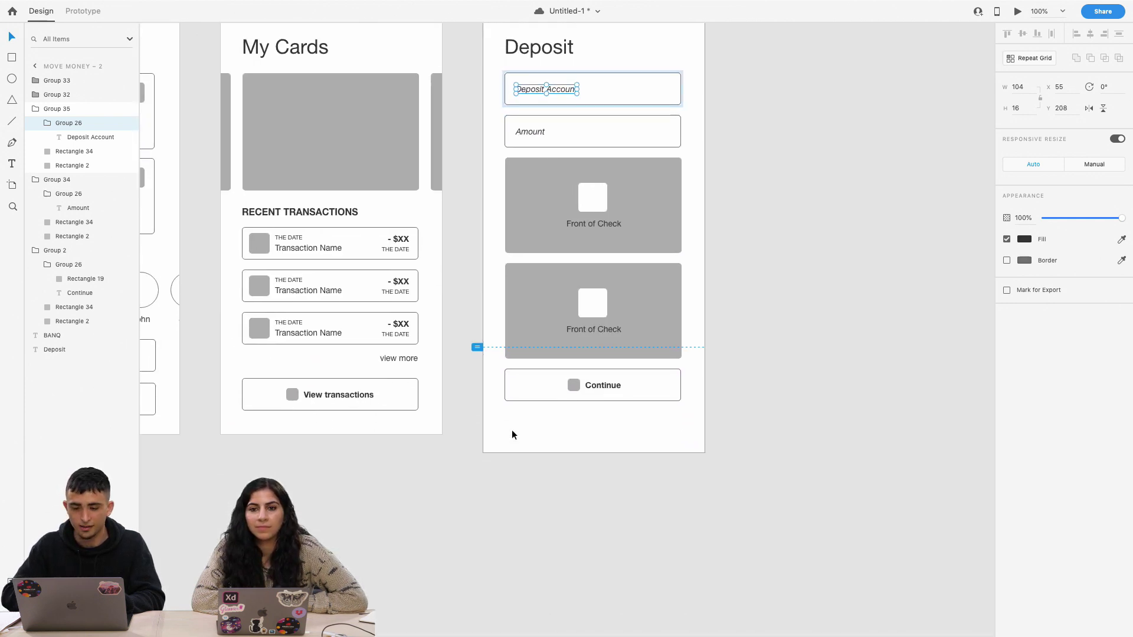
{"action": "scroll", "coordinate": [512, 435], "scroll_direction": "up", "scroll_amount": 5}
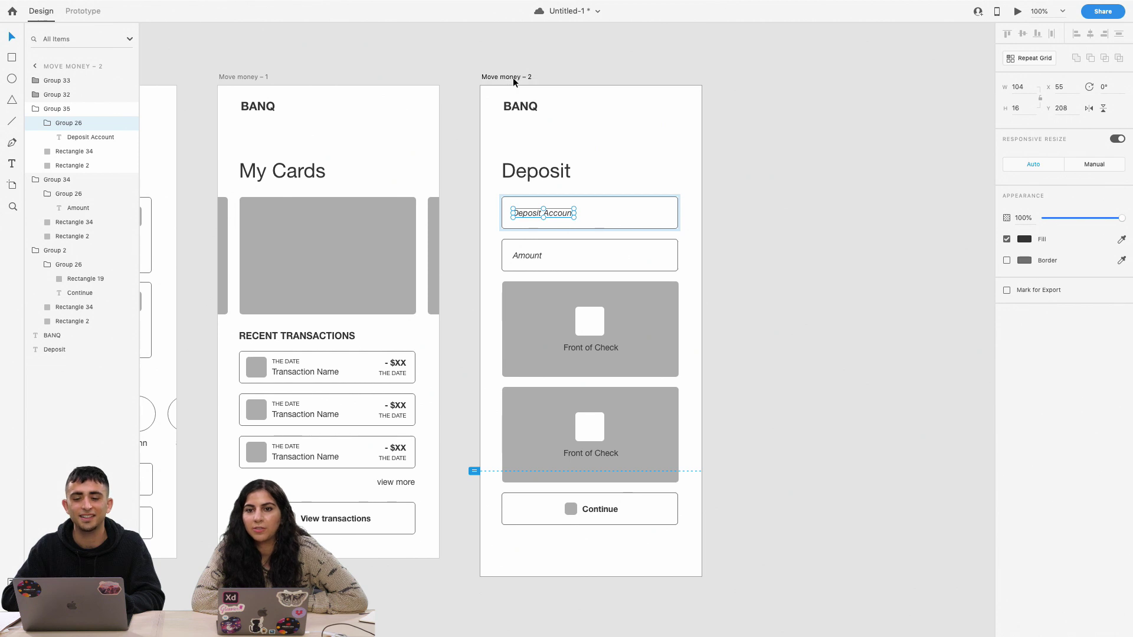
{"action": "scroll", "coordinate": [511, 83], "scroll_direction": "up", "scroll_amount": 3}
{"action": "left_click", "coordinate": [512, 159]}
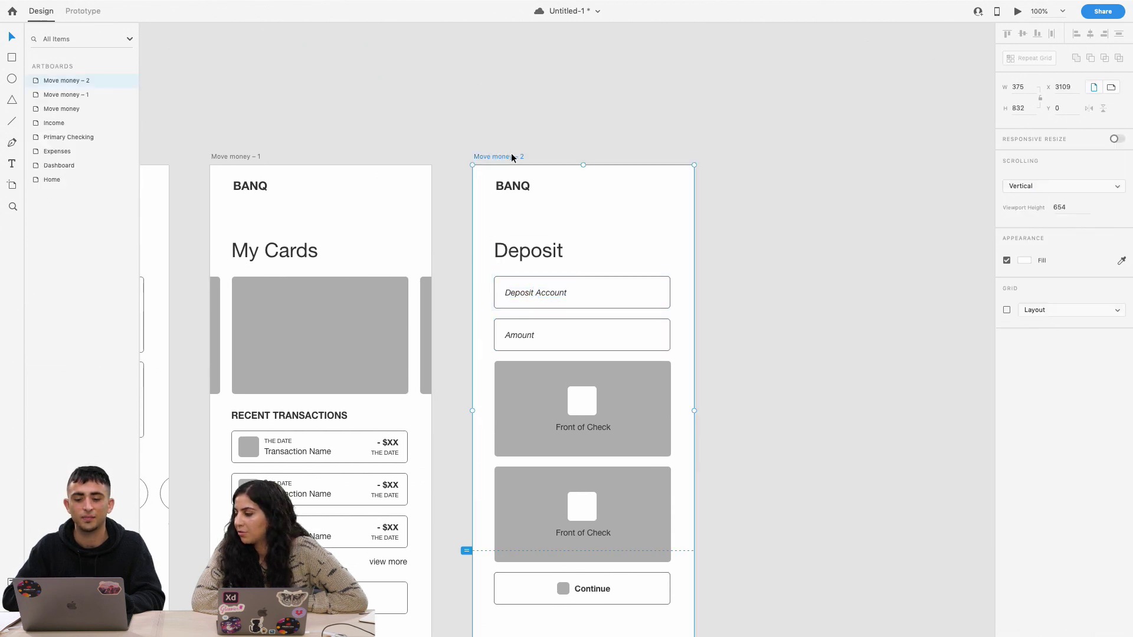
{"action": "scroll", "coordinate": [533, 272], "scroll_direction": "up", "scroll_amount": 2}
{"action": "scroll", "coordinate": [533, 272], "scroll_direction": "down", "scroll_amount": 6}
{"action": "left_click_drag", "start_coordinate": [581, 507], "coordinate": [579, 473]}
{"action": "left_click", "coordinate": [519, 513]}
{"action": "scroll", "coordinate": [519, 512], "scroll_direction": "right", "scroll_amount": 1}
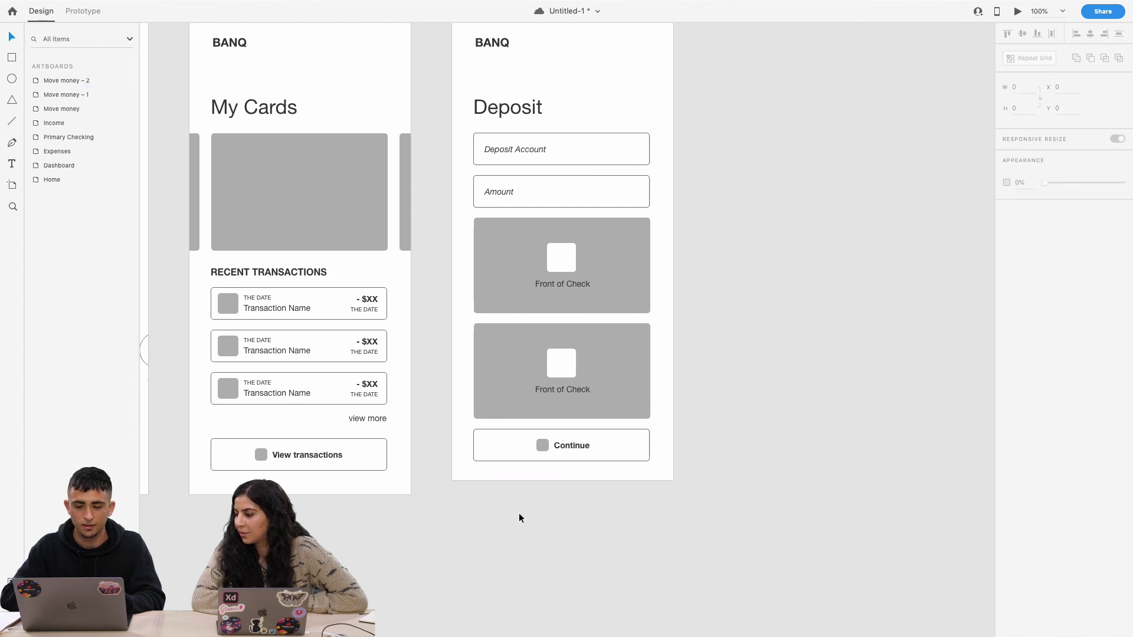
{"action": "scroll", "coordinate": [518, 512], "scroll_direction": "up", "scroll_amount": 5}
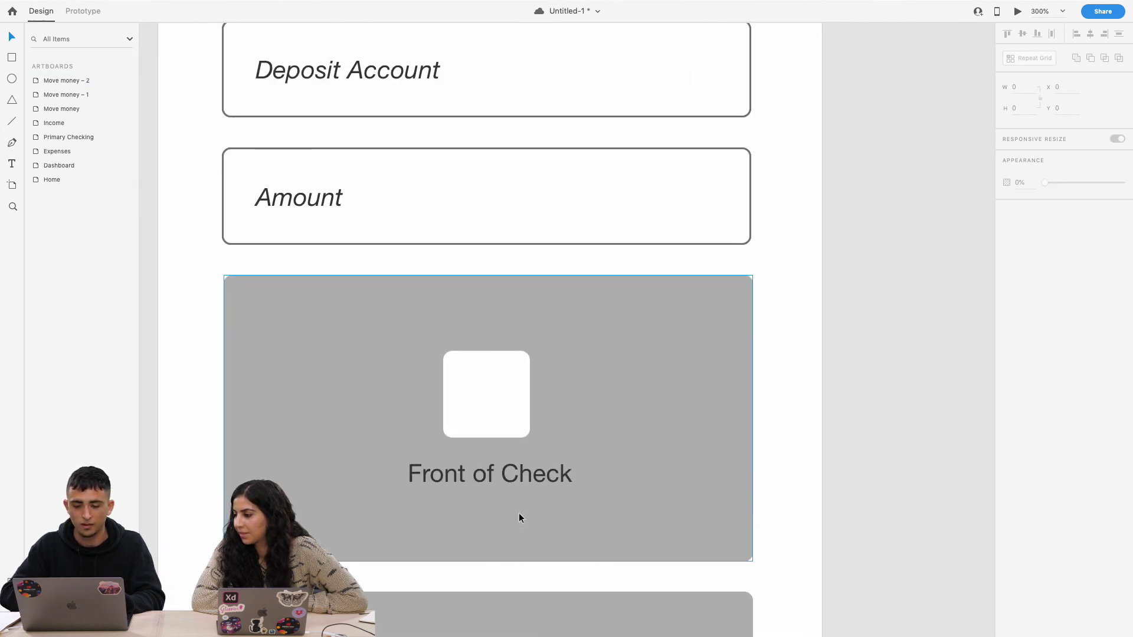
{"action": "scroll", "coordinate": [519, 513], "scroll_direction": "up", "scroll_amount": 5}
{"action": "left_click", "coordinate": [597, 378]}
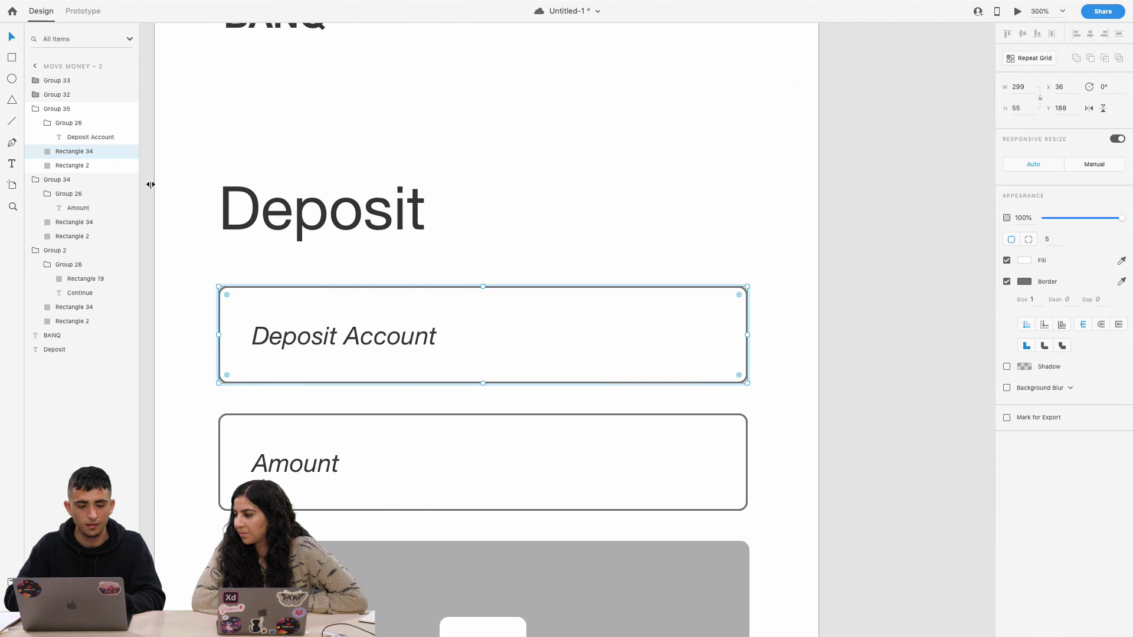
{"action": "scroll", "coordinate": [462, 358], "scroll_direction": "down", "scroll_amount": 5}
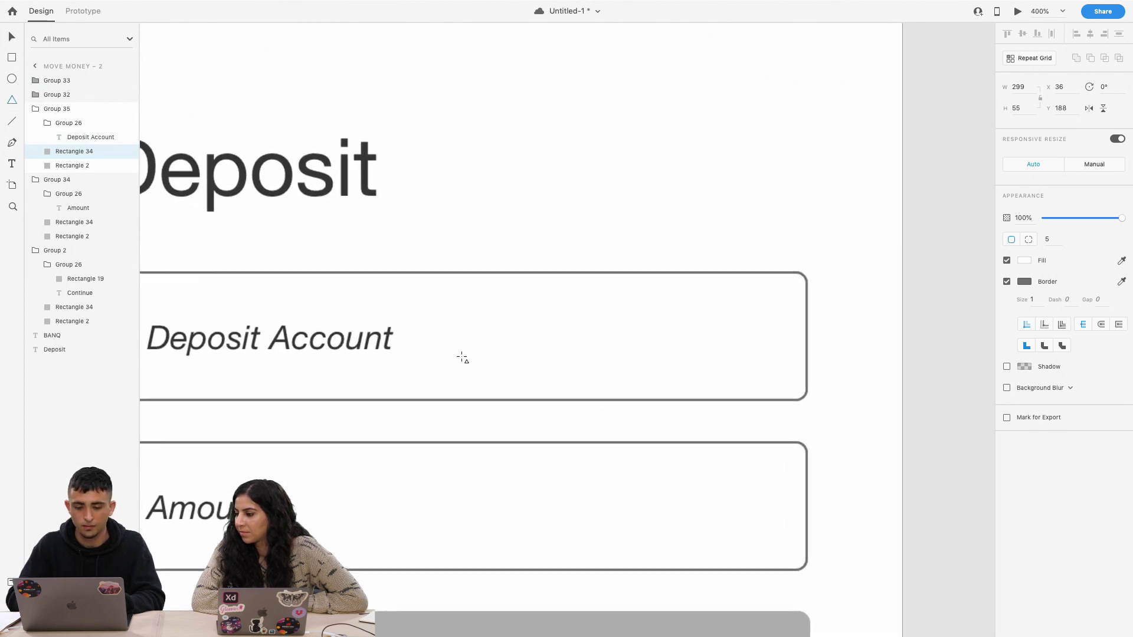
{"action": "scroll", "coordinate": [462, 358], "scroll_direction": "left", "scroll_amount": 10}
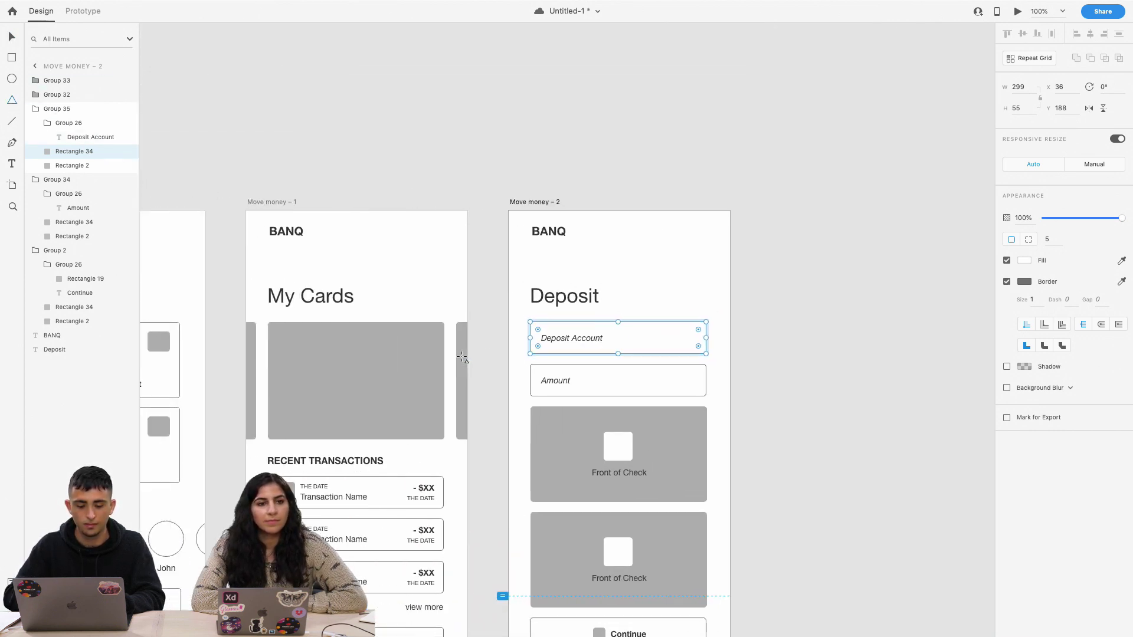
{"action": "key", "text": "Escape"}
{"action": "scroll", "coordinate": [402, 378], "scroll_direction": "right", "scroll_amount": 4}
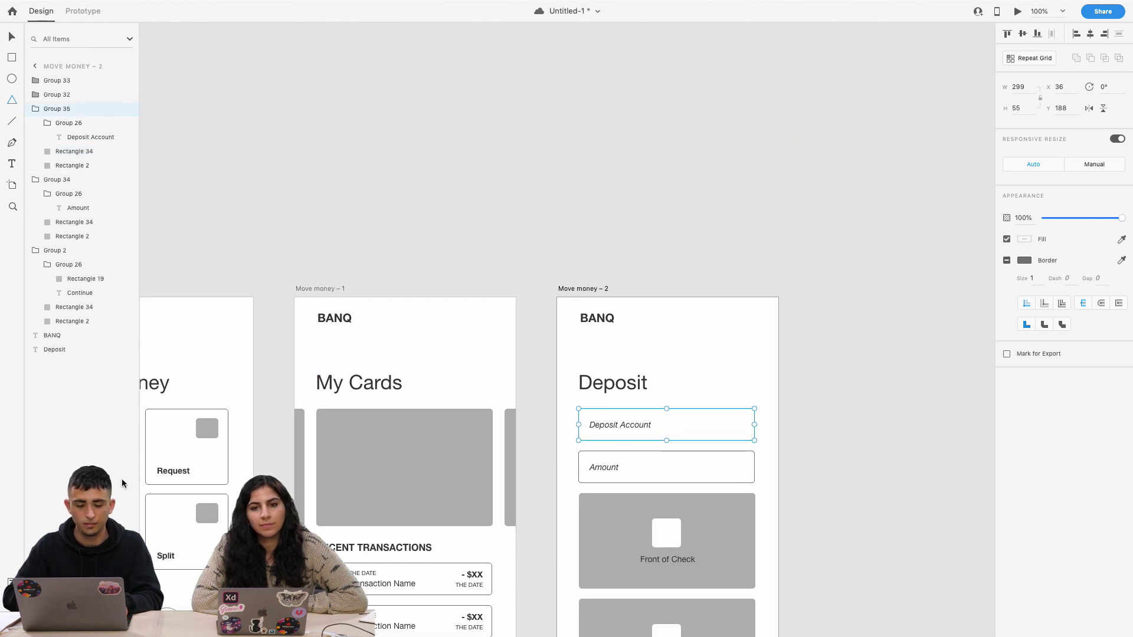
Copy the dropdown triangle from the Income screen's Past Year selector into the right end of the Deposit Account field, pointing downward
{"action": "scroll", "coordinate": [286, 405], "scroll_direction": "left", "scroll_amount": 15}
{"action": "scroll", "coordinate": [285, 405], "scroll_direction": "down", "scroll_amount": 4}
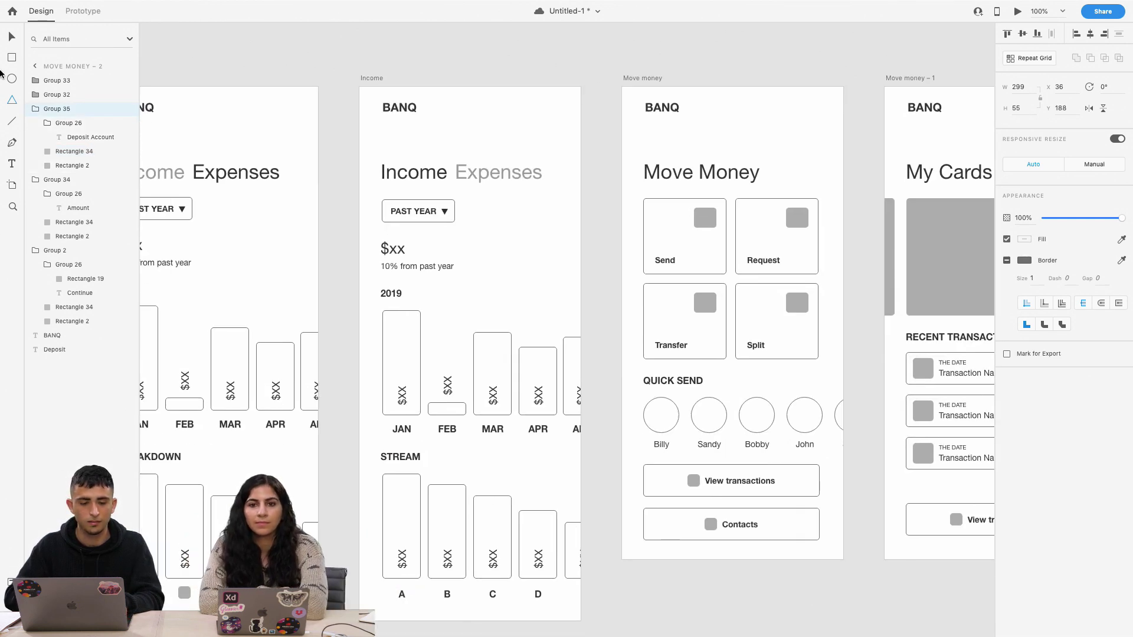
{"action": "double_click", "coordinate": [445, 214]}
{"action": "scroll", "coordinate": [647, 203], "scroll_direction": "left", "scroll_amount": 5}
{"action": "scroll", "coordinate": [648, 203], "scroll_direction": "right", "scroll_amount": 15}
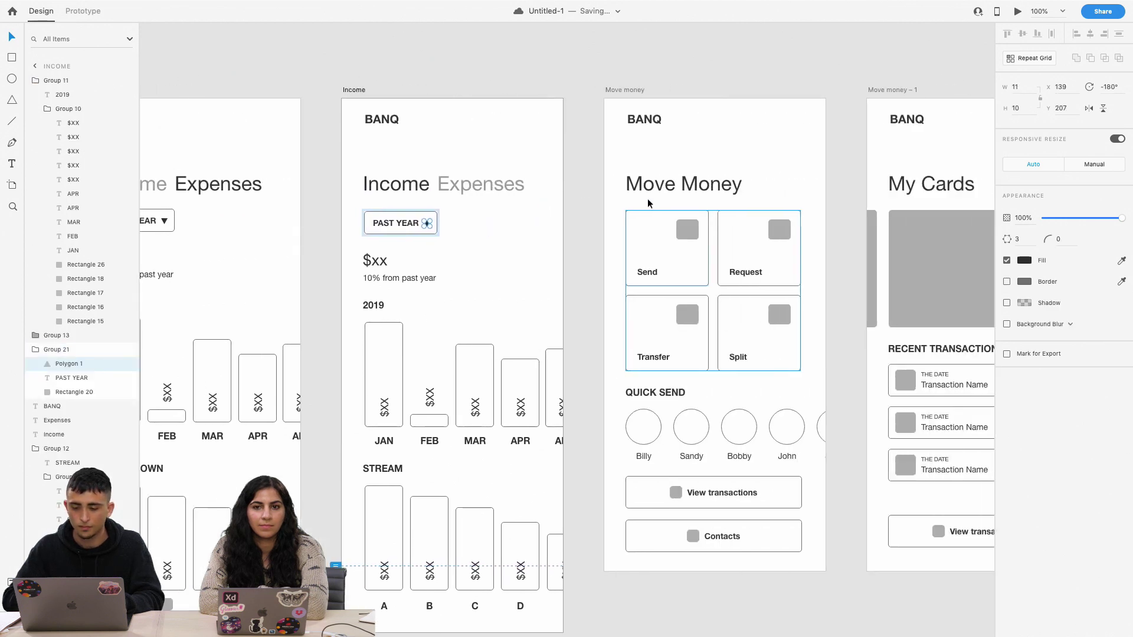
{"action": "scroll", "coordinate": [647, 198], "scroll_direction": "up", "scroll_amount": 10}
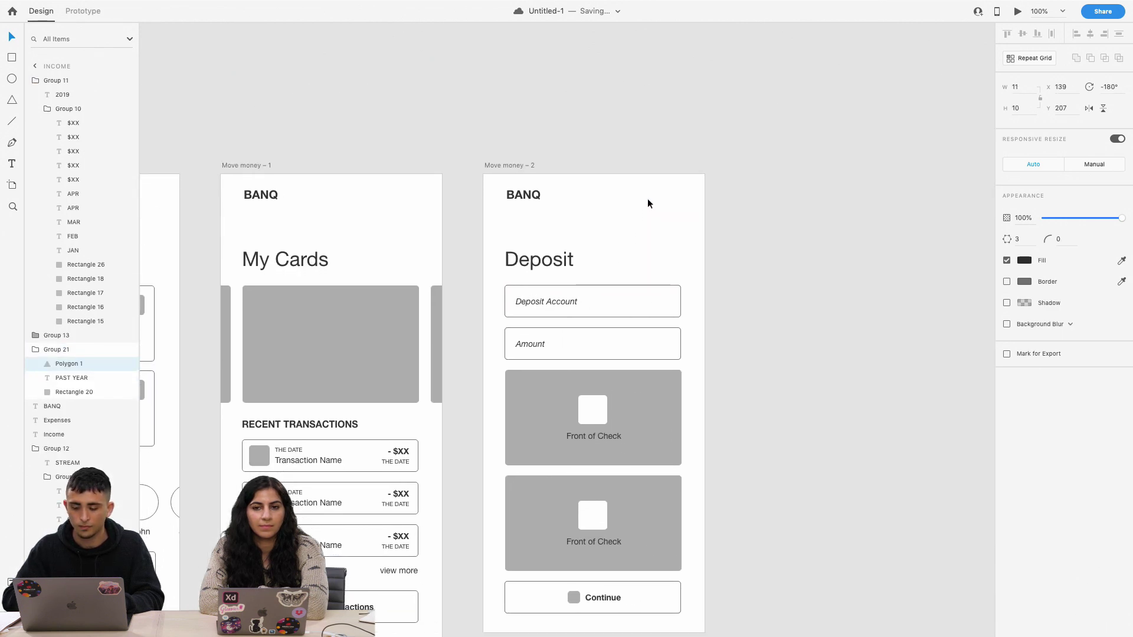
{"action": "scroll", "coordinate": [647, 198], "scroll_direction": "right", "scroll_amount": 8}
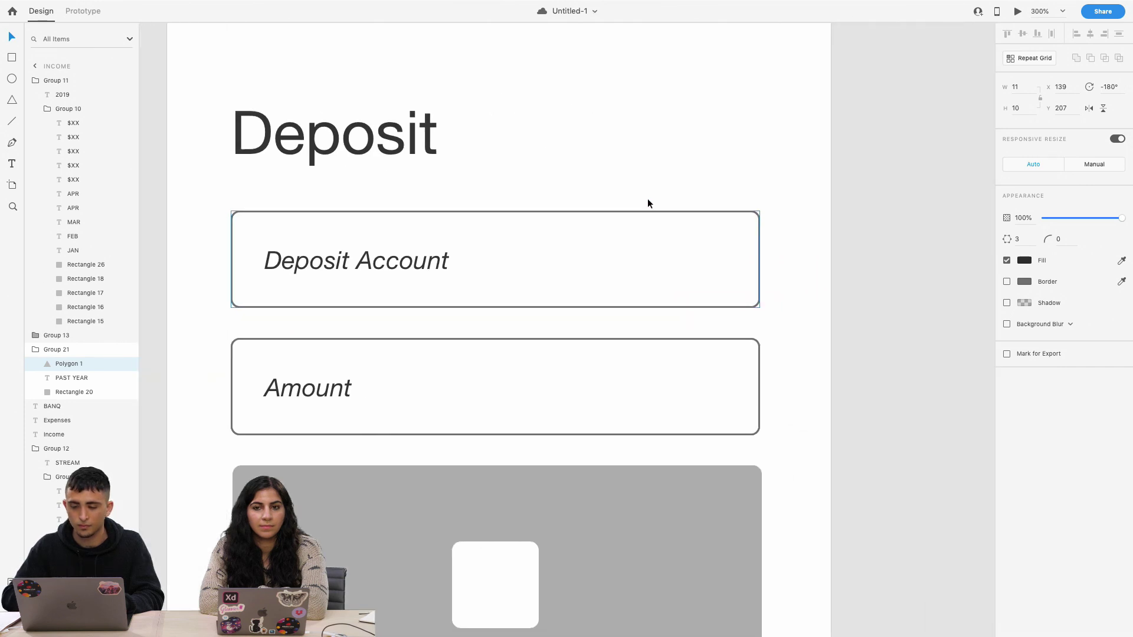
{"action": "key", "text": "ctrl+v"}
{"action": "left_click_drag", "start_coordinate": [356, 250], "coordinate": [672, 252]}
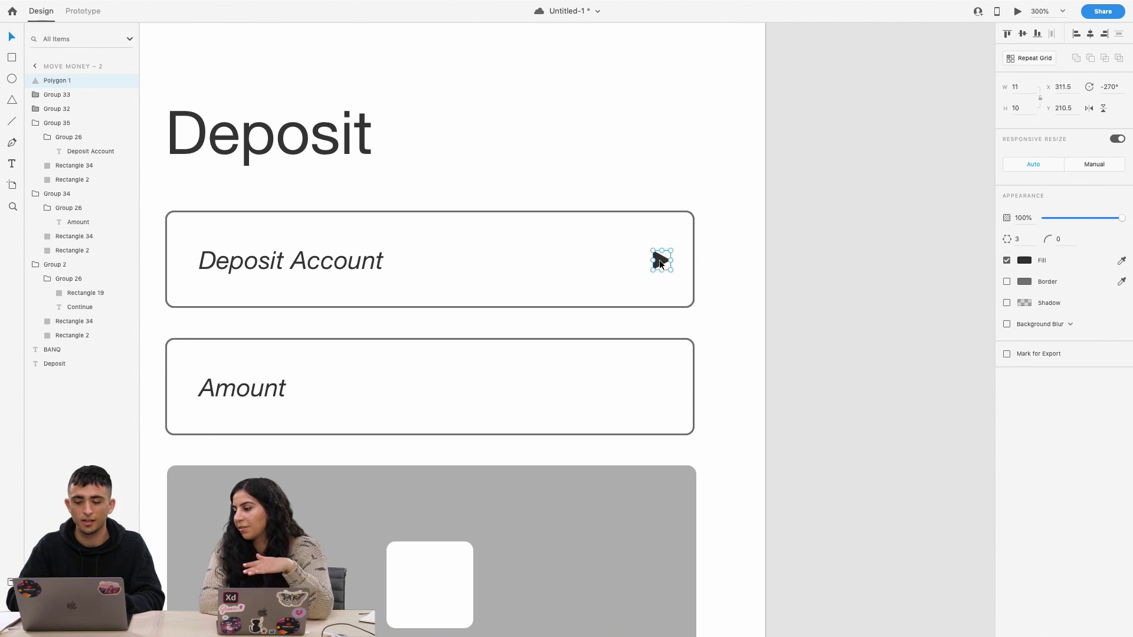
{"action": "mouse_move", "coordinate": [673, 273]}
{"action": "left_mouse_down"}
{"action": "mouse_move", "coordinate": [635, 281]}
{"action": "mouse_move", "coordinate": [661, 265]}
{"action": "left_mouse_up"}
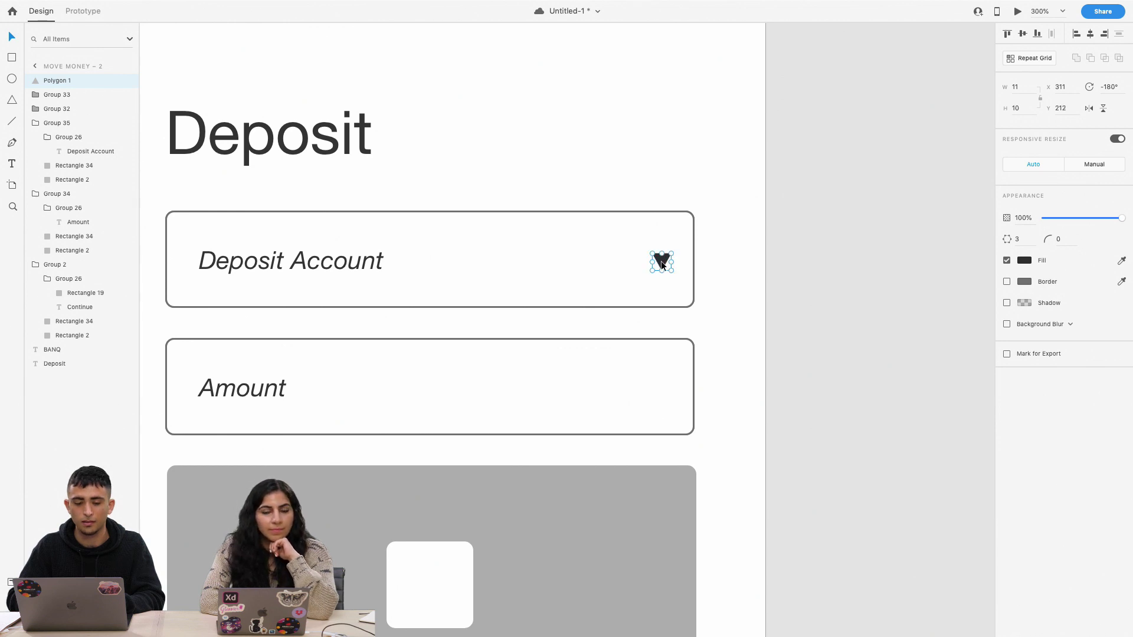
Nudge the dropdown triangle to X 310, Y 212 and move it inside the Deposit Account field's group
{"action": "left_click", "coordinate": [678, 170]}
{"action": "left_click", "coordinate": [657, 260]}
{"action": "double_click", "coordinate": [657, 259]}
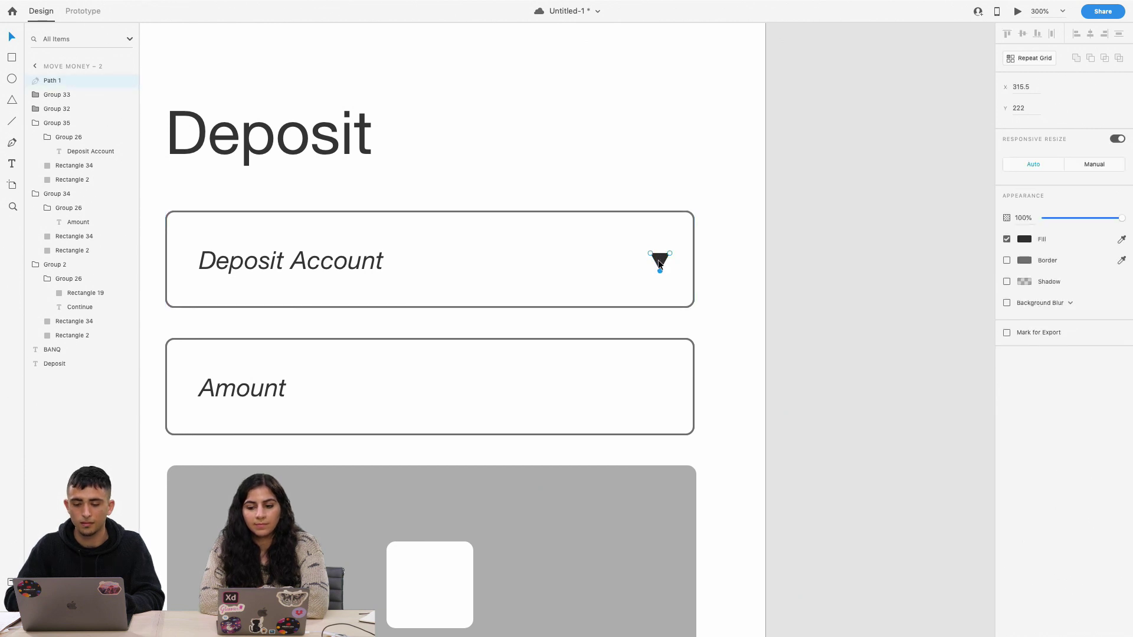
{"action": "left_click", "coordinate": [667, 220]}
{"action": "left_click", "coordinate": [667, 220]}
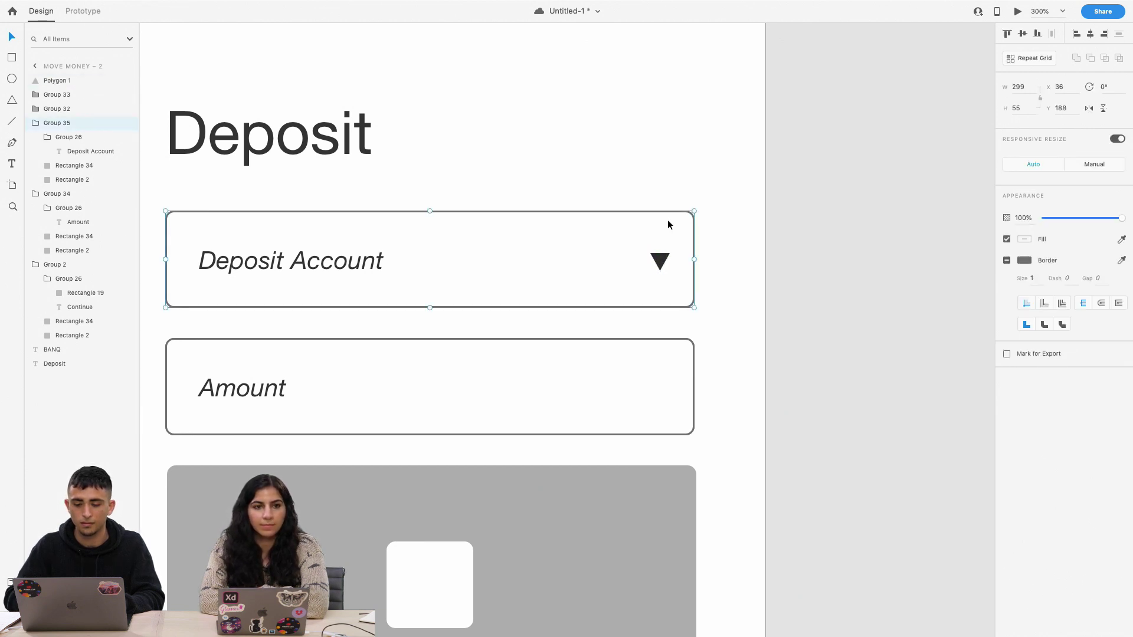
{"action": "left_click", "coordinate": [666, 259]}
{"action": "key", "text": "Delete"}
{"action": "left_click", "coordinate": [483, 218]}
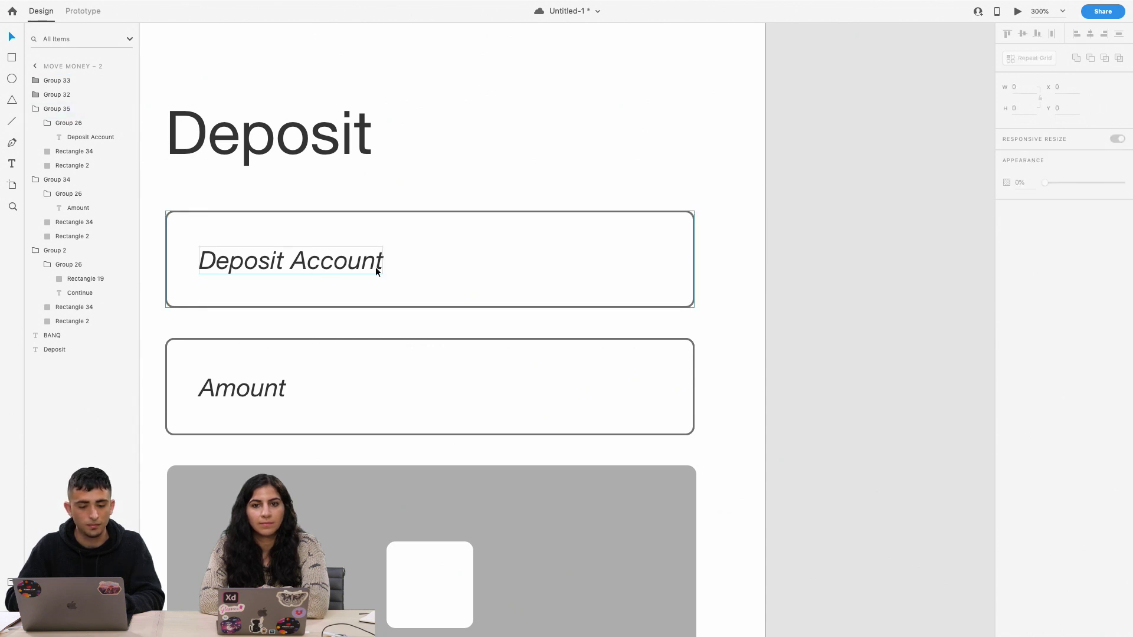
{"action": "double_click", "coordinate": [490, 213]}
{"action": "key", "text": "super+v"}
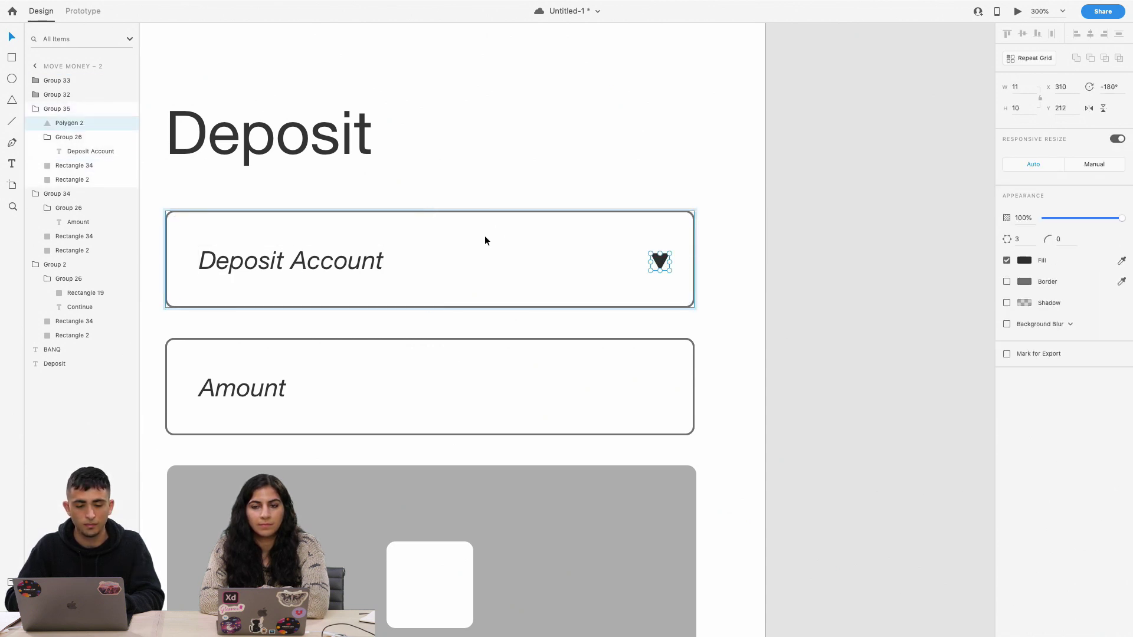
{"action": "key", "text": "Escape"}
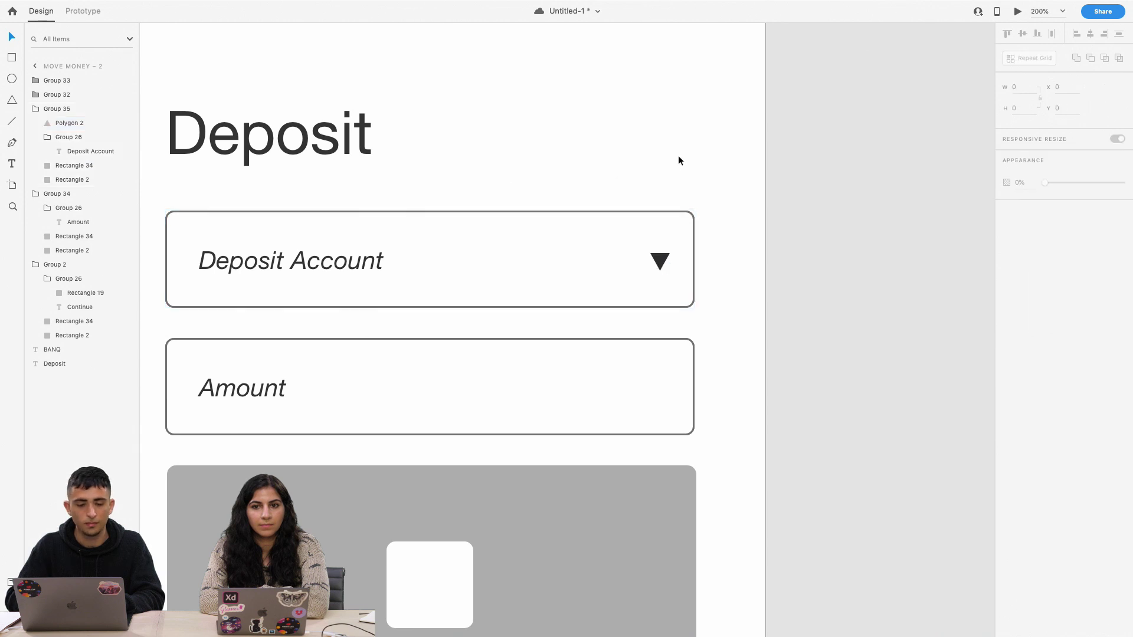
Review the whole row of wireframe artboards, from the Deposit screen back to the Home screen
{"action": "key", "text": "super+1"}
{"action": "scroll", "coordinate": [643, 208], "scroll_direction": "up", "scroll_amount": 2}
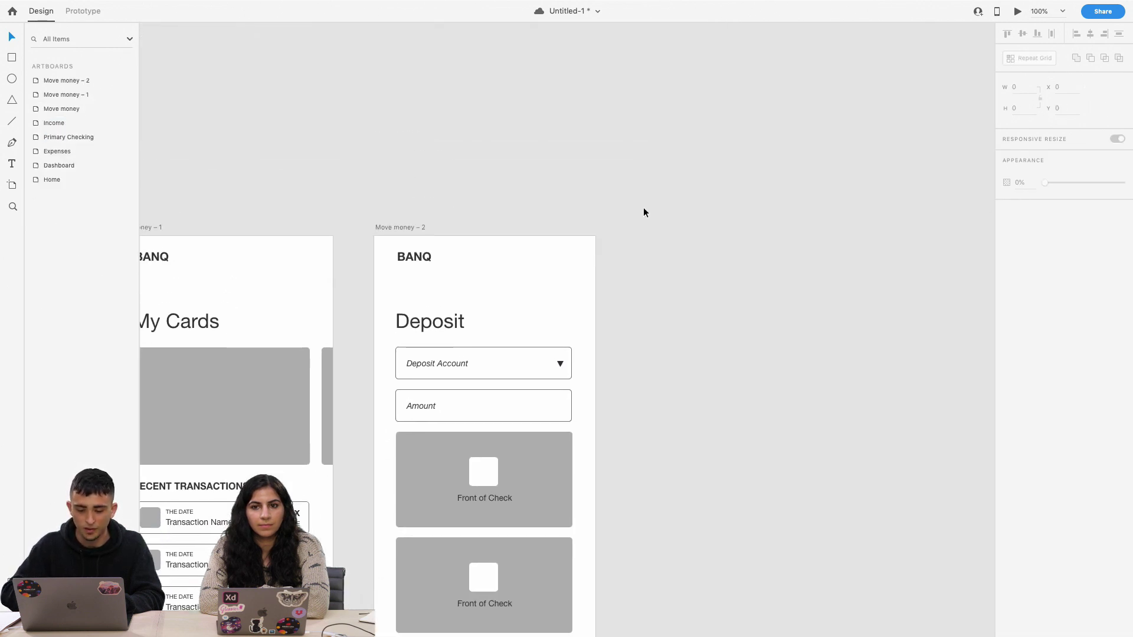
{"action": "scroll", "coordinate": [643, 208], "scroll_direction": "down", "scroll_amount": 3}
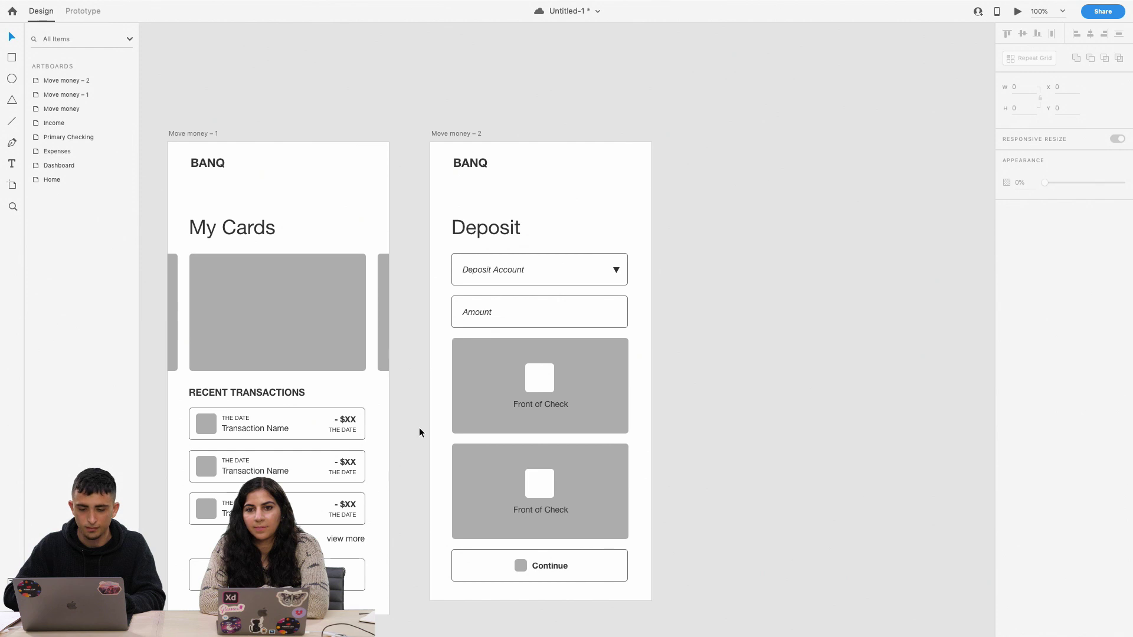
{"action": "scroll", "coordinate": [419, 427], "scroll_direction": "left", "scroll_amount": 4}
{"action": "scroll", "coordinate": [419, 428], "scroll_direction": "right", "scroll_amount": 4}
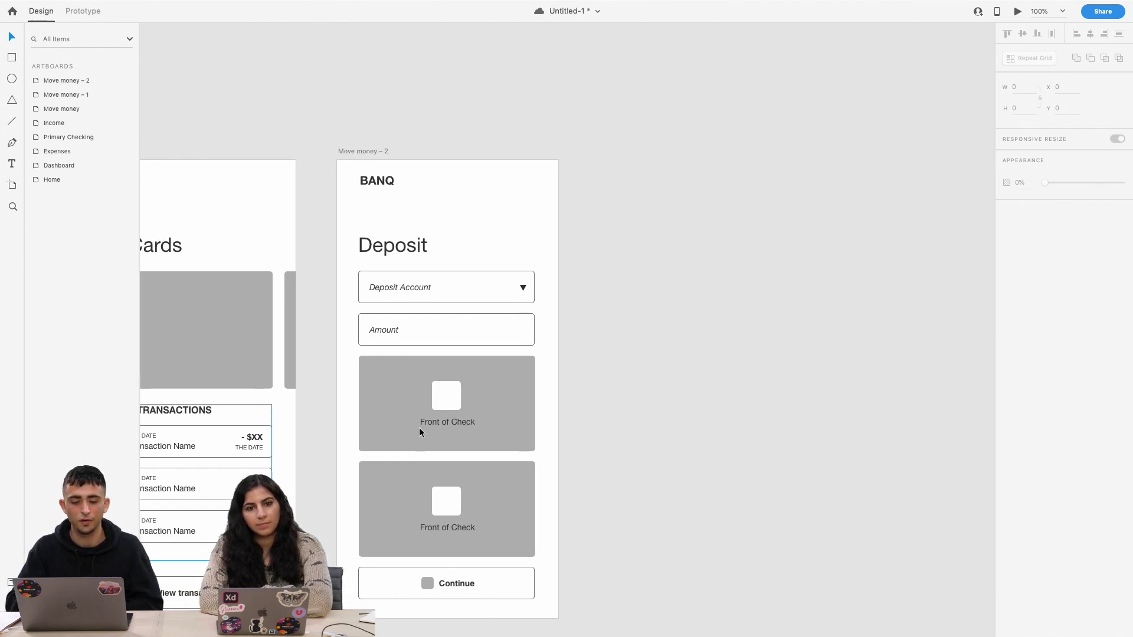
{"action": "scroll", "coordinate": [419, 427], "scroll_direction": "left", "scroll_amount": 15}
{"action": "scroll", "coordinate": [419, 428], "scroll_direction": "left", "scroll_amount": 8}
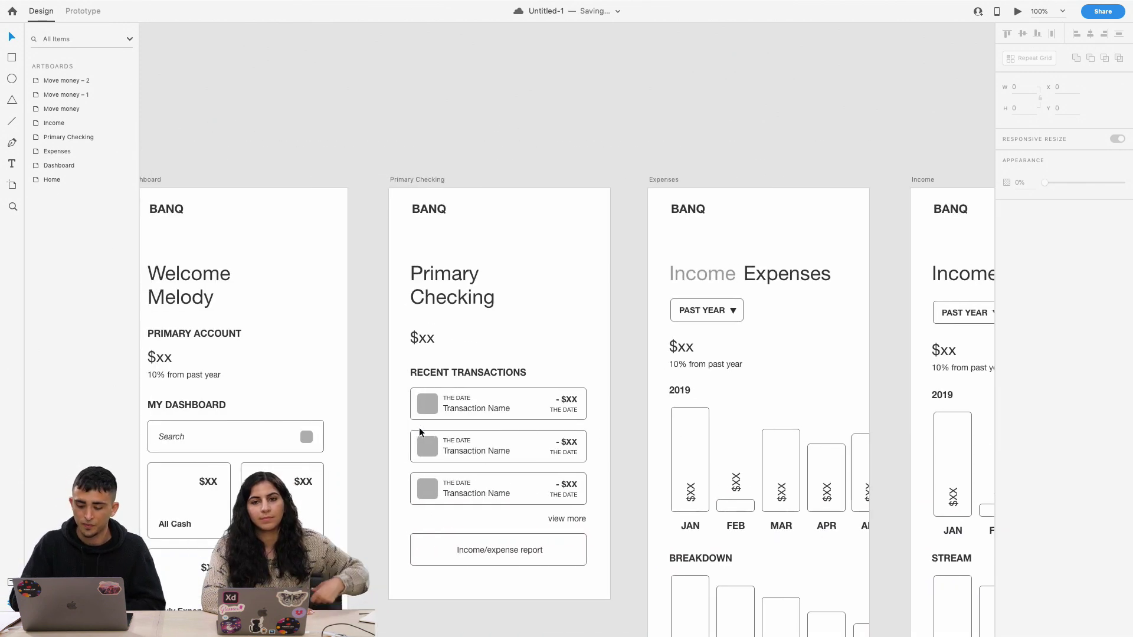
{"action": "scroll", "coordinate": [420, 427], "scroll_direction": "down", "scroll_amount": 5}
{"action": "scroll", "coordinate": [420, 428], "scroll_direction": "left", "scroll_amount": 3}
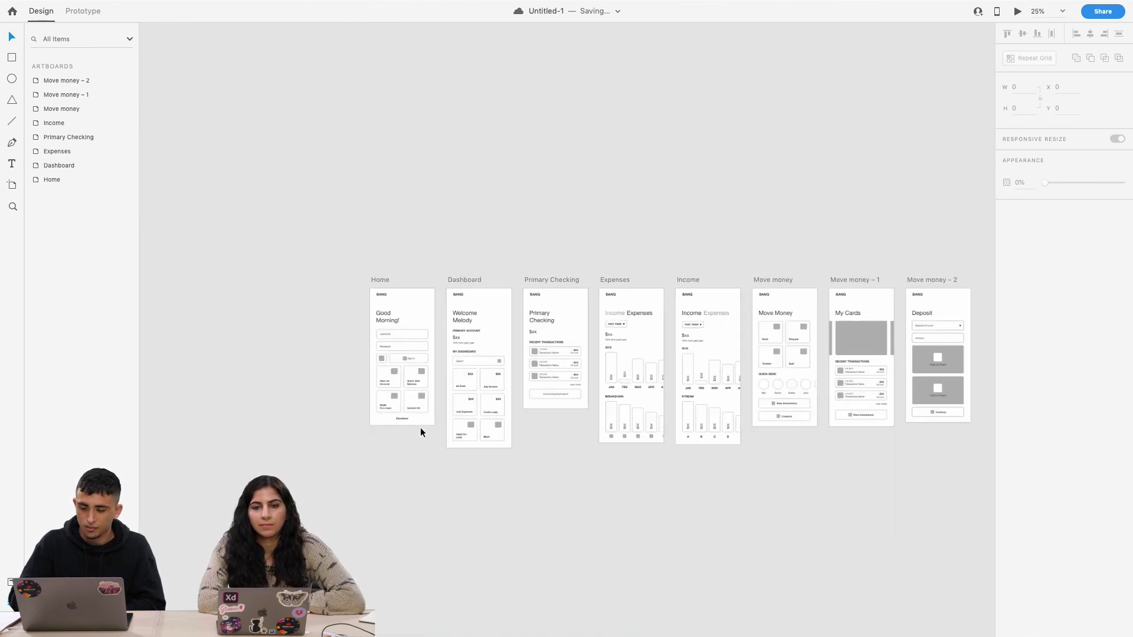
{"action": "scroll", "coordinate": [420, 427], "scroll_direction": "right", "scroll_amount": 6}
{"action": "scroll", "coordinate": [420, 427], "scroll_direction": "up", "scroll_amount": 2}
{"action": "scroll", "coordinate": [420, 427], "scroll_direction": "left", "scroll_amount": 4}
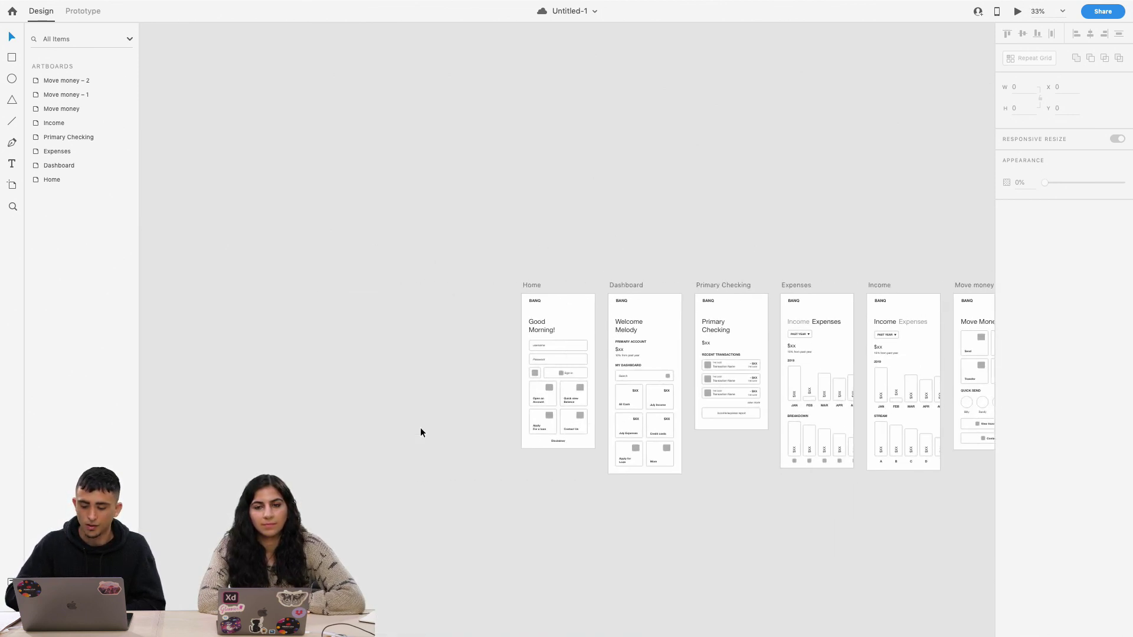
{"action": "scroll", "coordinate": [421, 427], "scroll_direction": "up", "scroll_amount": 5}
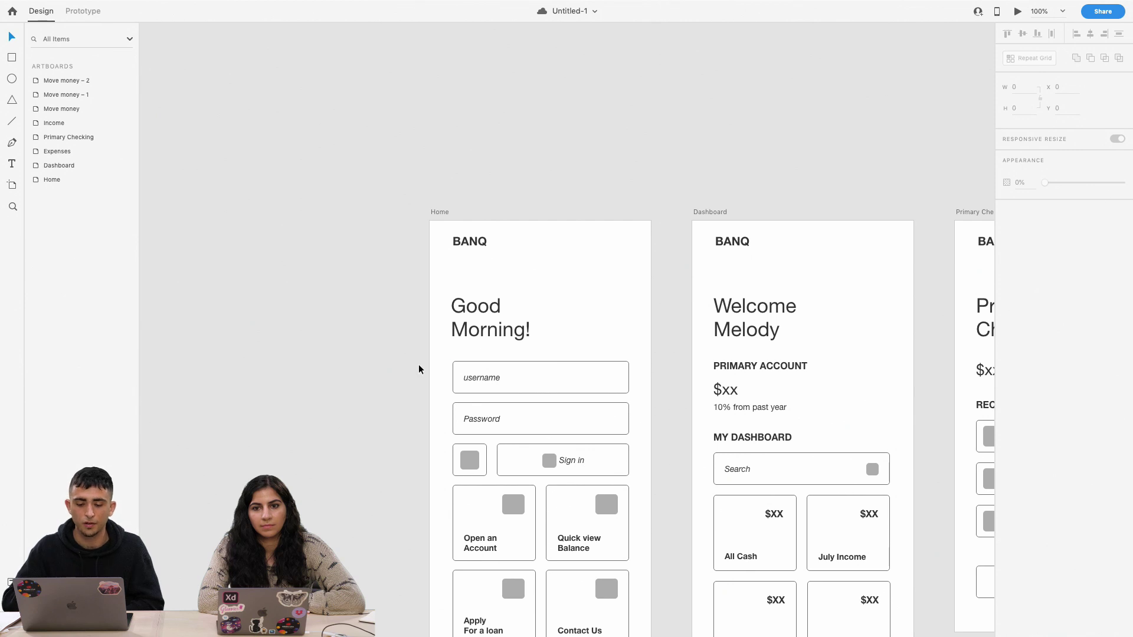
{"action": "scroll", "coordinate": [420, 369], "scroll_direction": "up", "scroll_amount": 1}
{"action": "scroll", "coordinate": [420, 370], "scroll_direction": "down", "scroll_amount": 4}
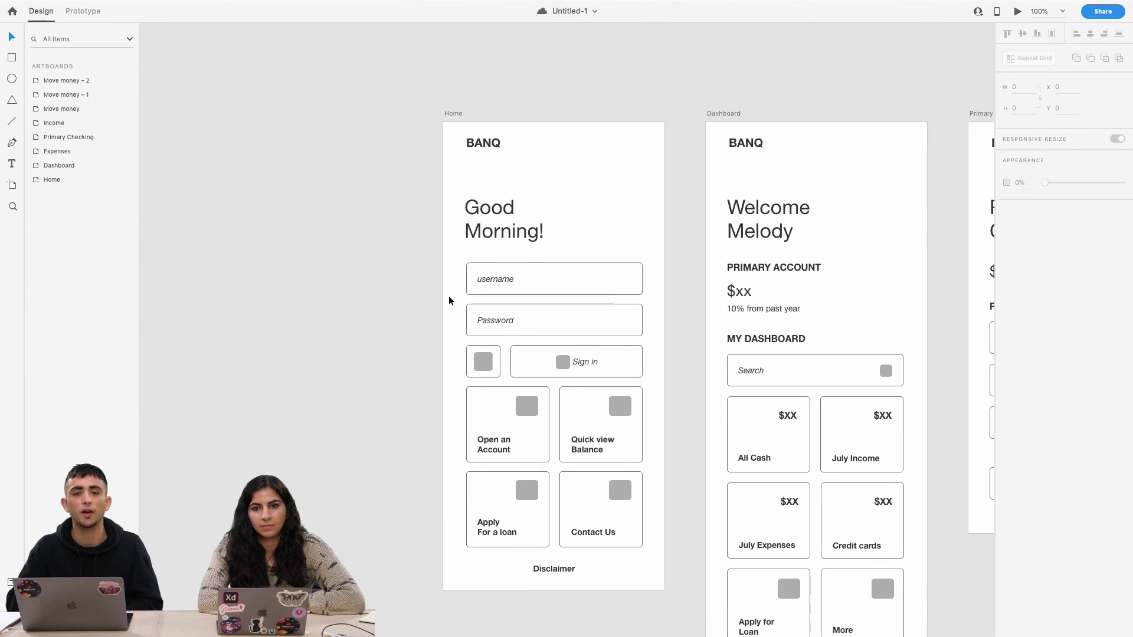
Examine the Home screen's greeting, login fields, small icon button, Sign in button and Open an Account card
{"action": "left_click", "coordinate": [512, 231]}
{"action": "left_click", "coordinate": [508, 185]}
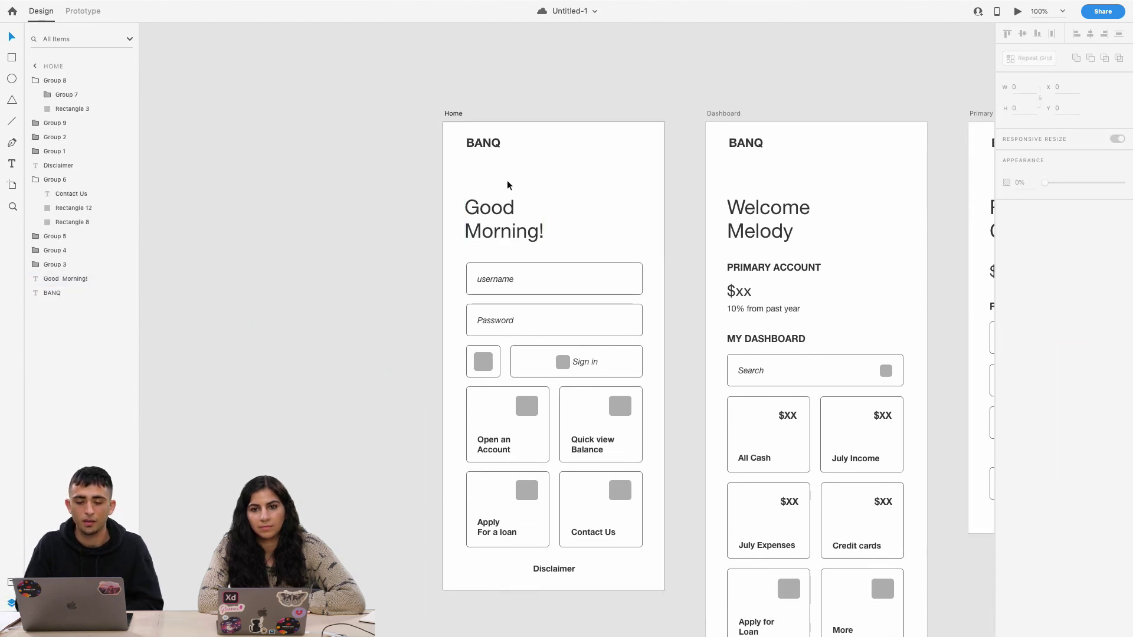
{"action": "left_click", "coordinate": [454, 115]}
{"action": "scroll", "coordinate": [464, 210], "scroll_direction": "right", "scroll_amount": 2}
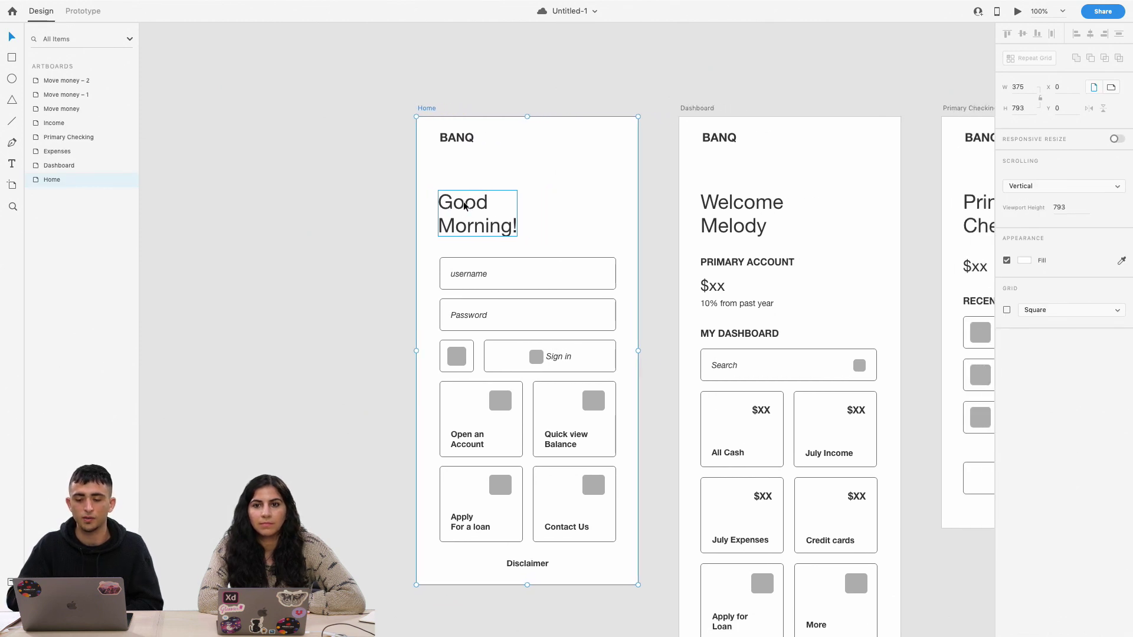
{"action": "left_click", "coordinate": [469, 227]}
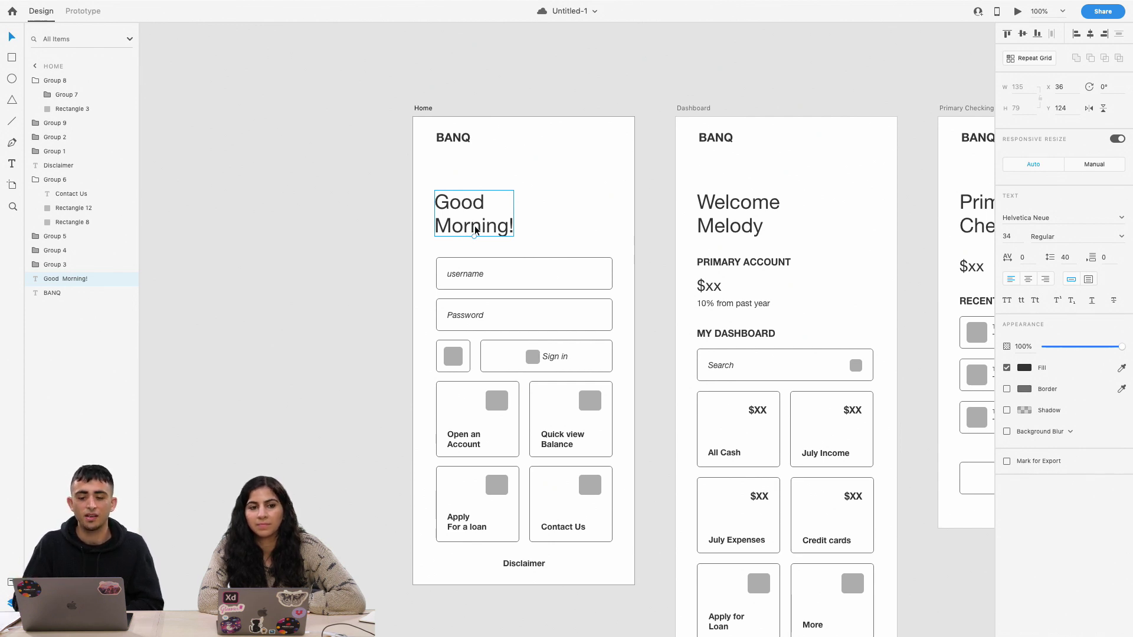
{"action": "left_click", "coordinate": [469, 282]}
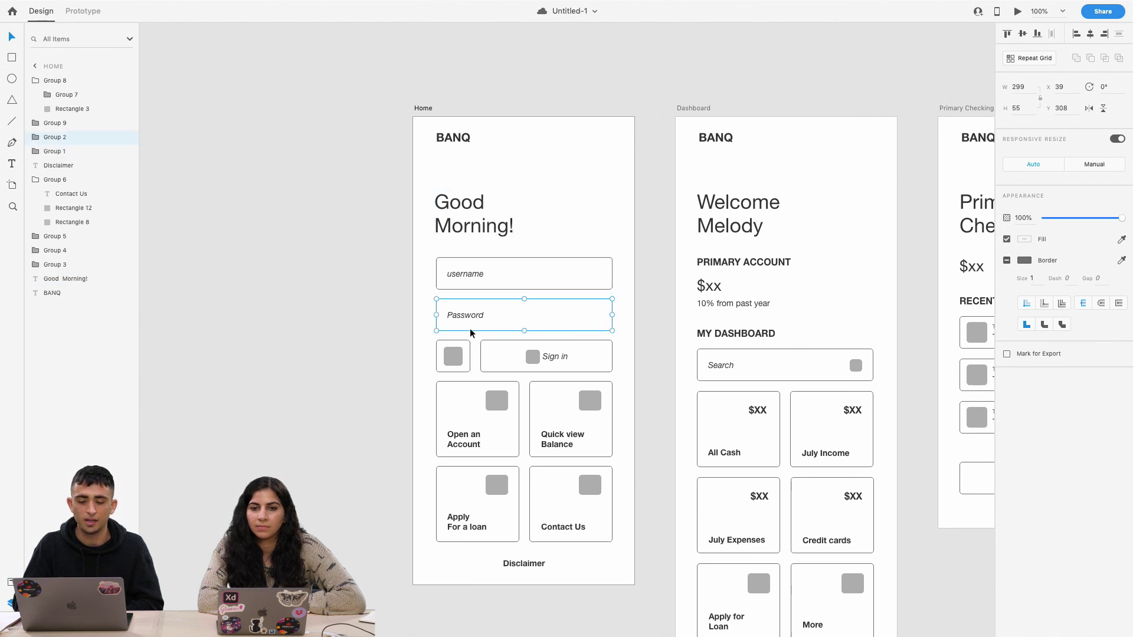
{"action": "double_click", "coordinate": [454, 358]}
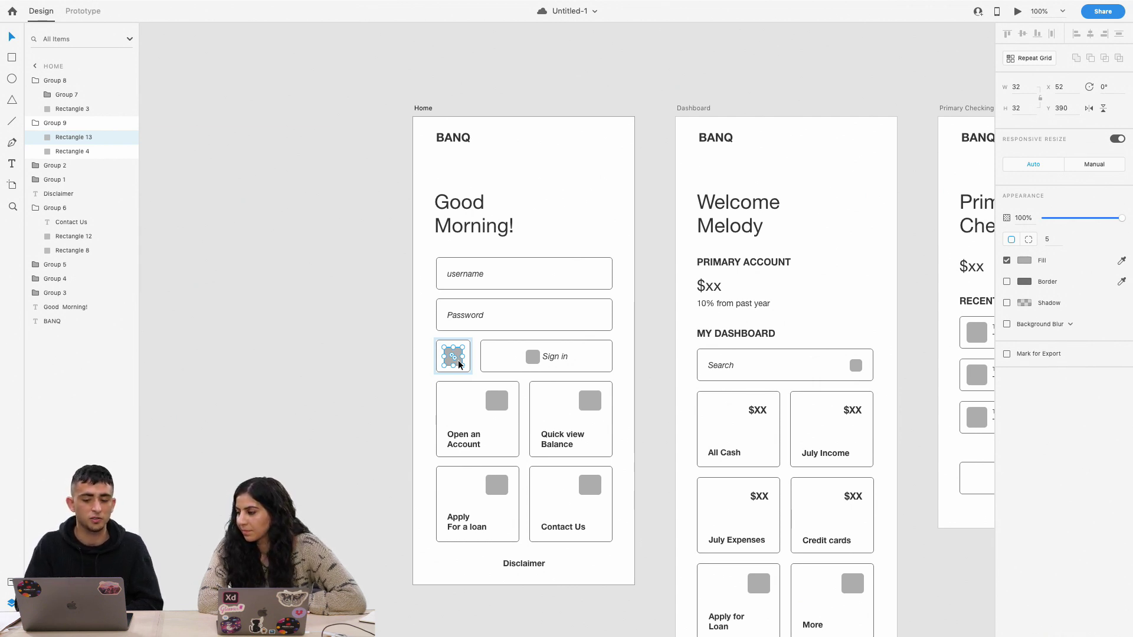
{"action": "left_click", "coordinate": [535, 361]}
{"action": "left_click", "coordinate": [464, 434]}
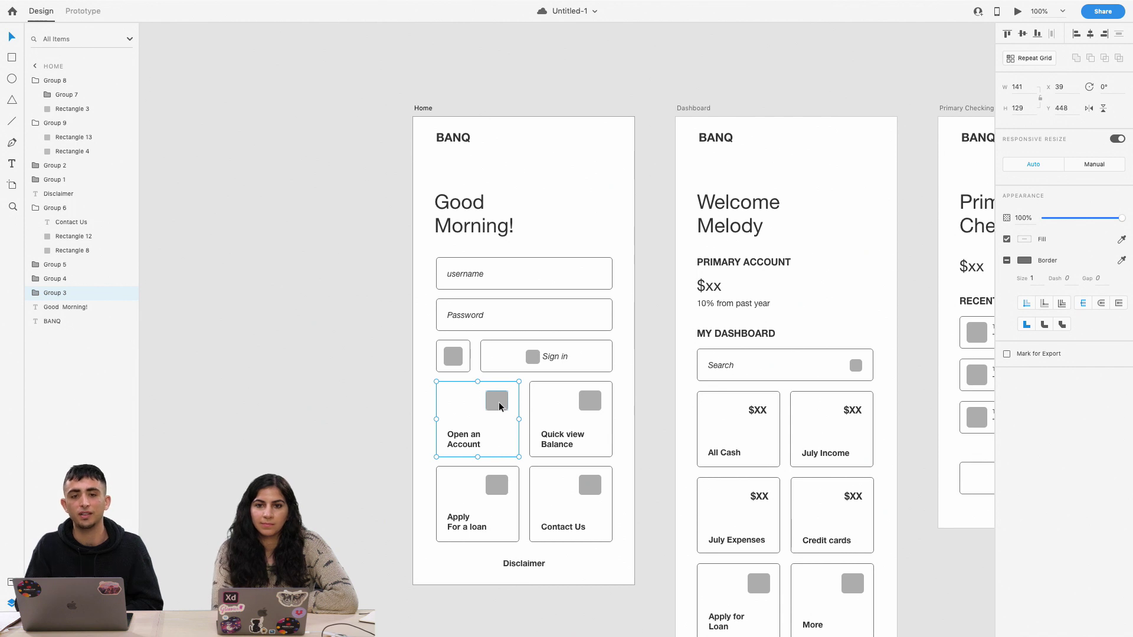
{"action": "left_click", "coordinate": [422, 108]}
{"action": "scroll", "coordinate": [500, 286], "scroll_direction": "up", "scroll_amount": 2}
{"action": "scroll", "coordinate": [502, 301], "scroll_direction": "down", "scroll_amount": 6}
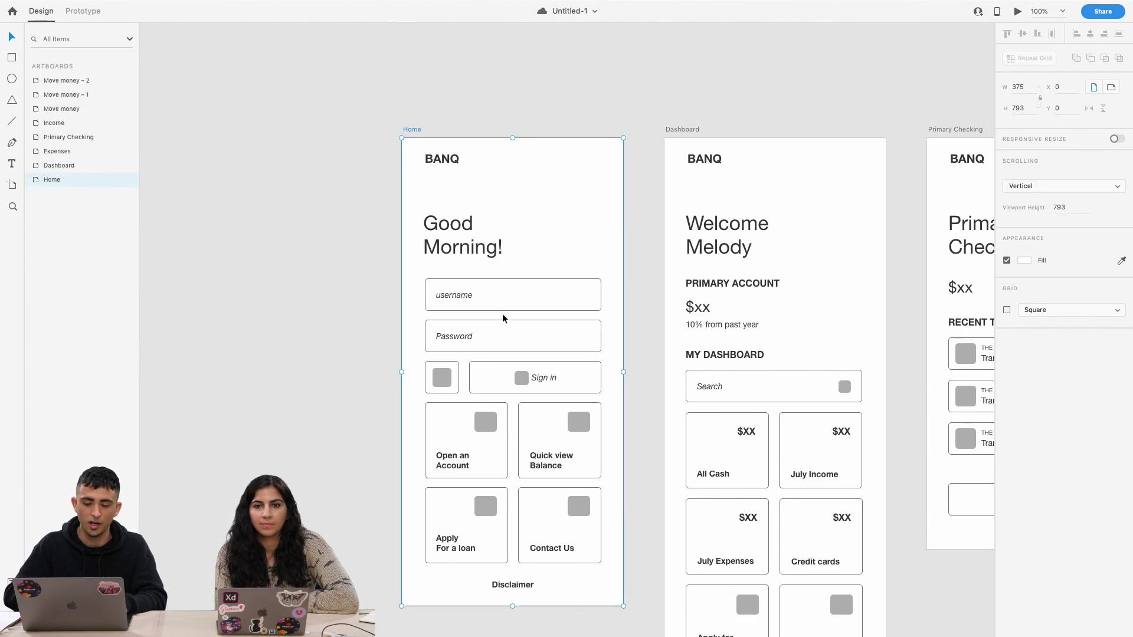
Move the Home screen's four option cards and the Disclaimer text down together, with the cards starting at Y 476
{"action": "left_click", "coordinate": [516, 307]}
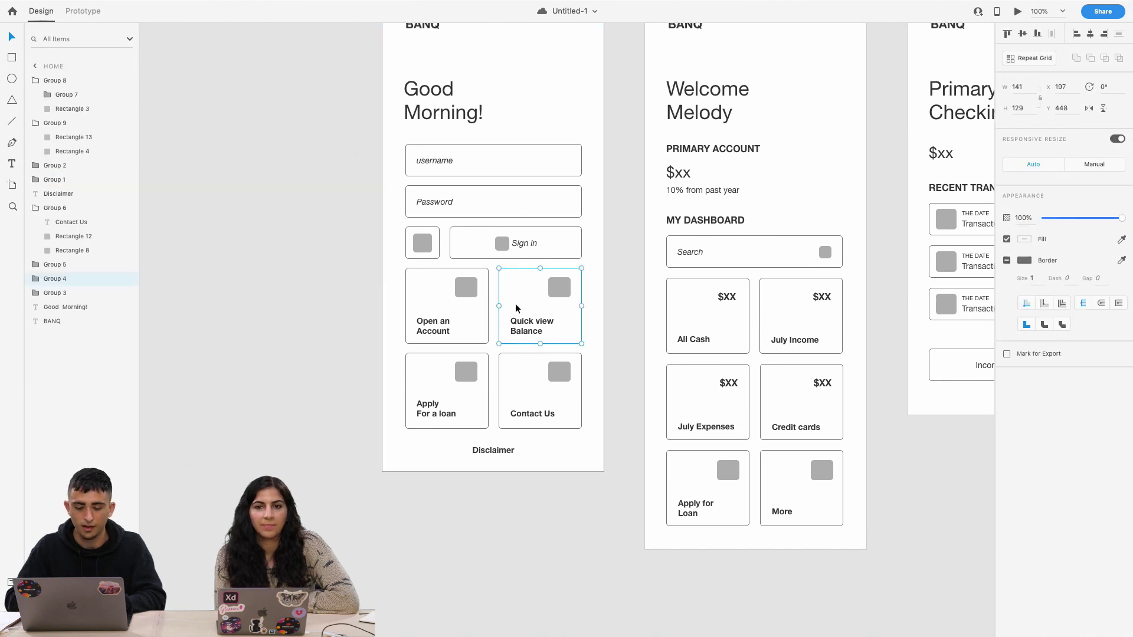
{"action": "left_click", "coordinate": [468, 309], "text": "shift"}
{"action": "left_click", "coordinate": [462, 397], "text": "shift"}
{"action": "left_click", "coordinate": [553, 397], "text": "shift"}
{"action": "left_click", "coordinate": [493, 454], "text": "shift"}
{"action": "left_click_drag", "start_coordinate": [493, 452], "coordinate": [494, 471]}
{"action": "left_click_drag", "start_coordinate": [494, 479], "coordinate": [493, 471]}
{"action": "scroll", "coordinate": [549, 244], "scroll_direction": "down", "scroll_amount": 2}
{"action": "scroll", "coordinate": [548, 244], "scroll_direction": "left", "scroll_amount": 1}
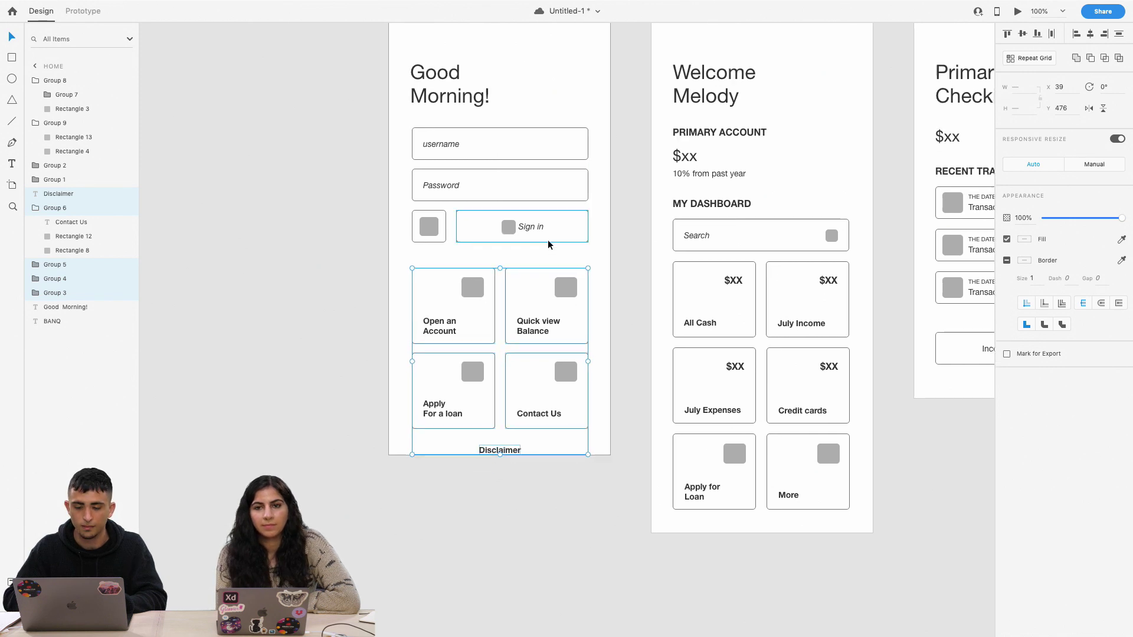
Duplicate the Home screen's Sign in label and place the copy below the button's right end at X 296, Y 448
{"action": "double_click", "coordinate": [544, 223]}
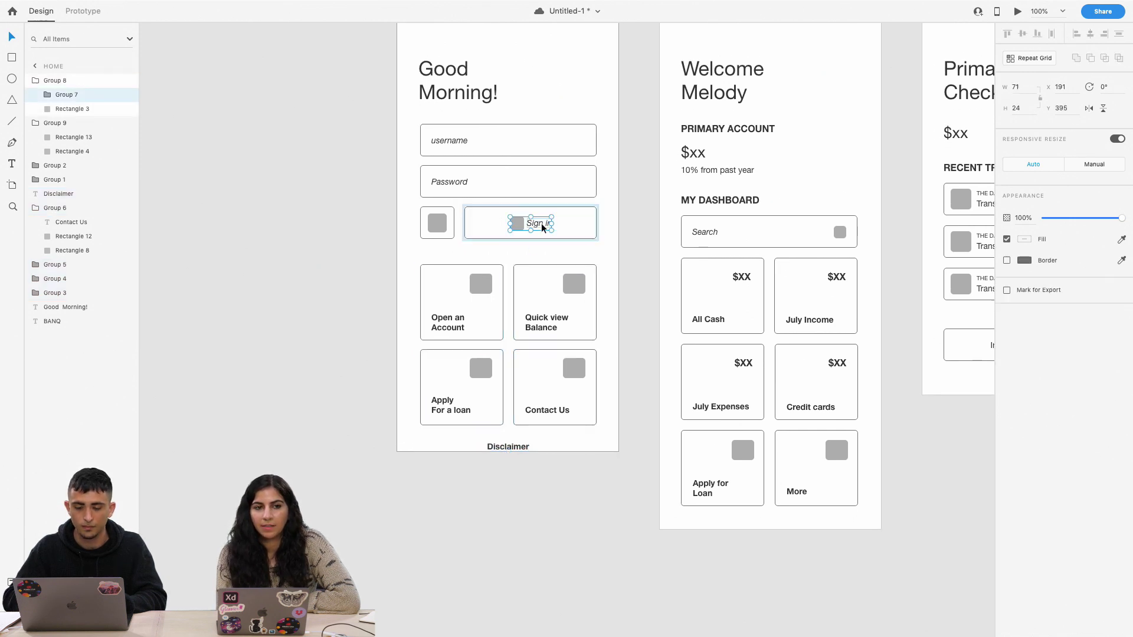
{"action": "key", "text": "Escape"}
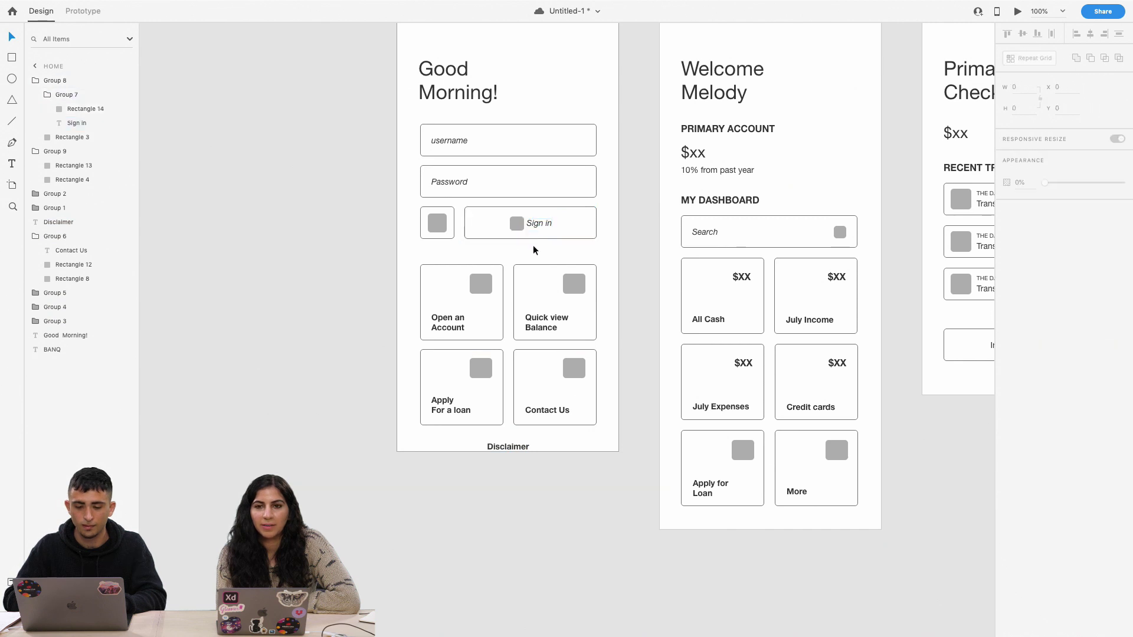
{"action": "left_click_drag", "start_coordinate": [537, 222], "coordinate": [583, 254]}
{"action": "double_click", "coordinate": [580, 253]}
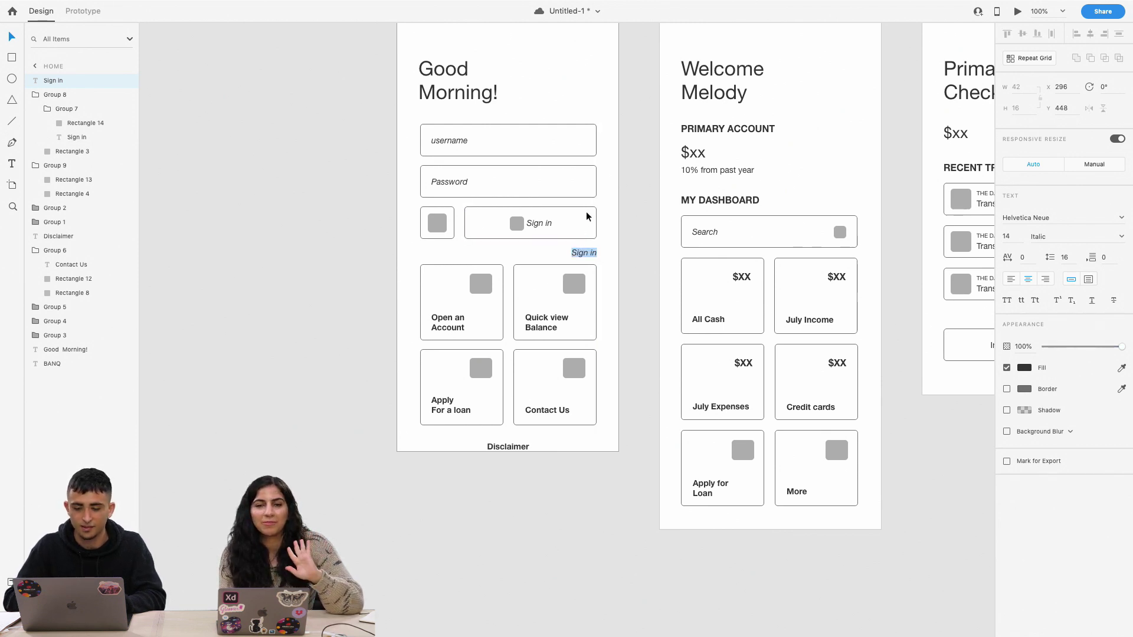
{"action": "key", "text": "Escape"}
Right-align the duplicated label below the Home screen's Sign in button and change its text to "View more"
{"action": "scroll", "coordinate": [610, 217], "scroll_direction": "up", "scroll_amount": 4}
{"action": "scroll", "coordinate": [611, 217], "scroll_direction": "right", "scroll_amount": 4}
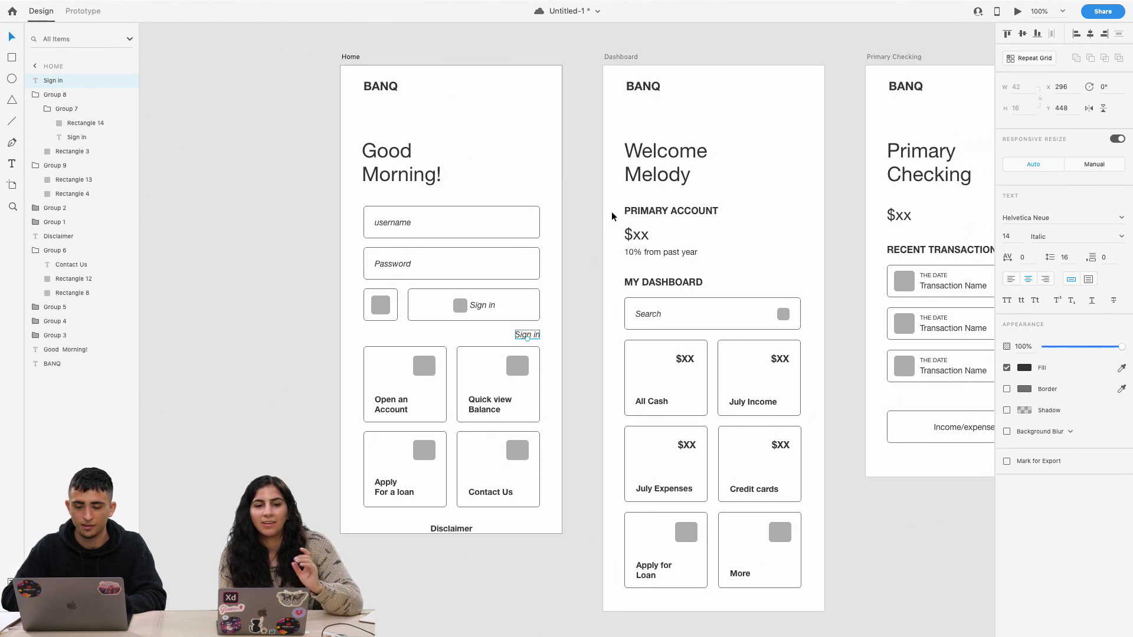
{"action": "scroll", "coordinate": [612, 216], "scroll_direction": "down", "scroll_amount": 3}
{"action": "scroll", "coordinate": [612, 216], "scroll_direction": "right", "scroll_amount": 2}
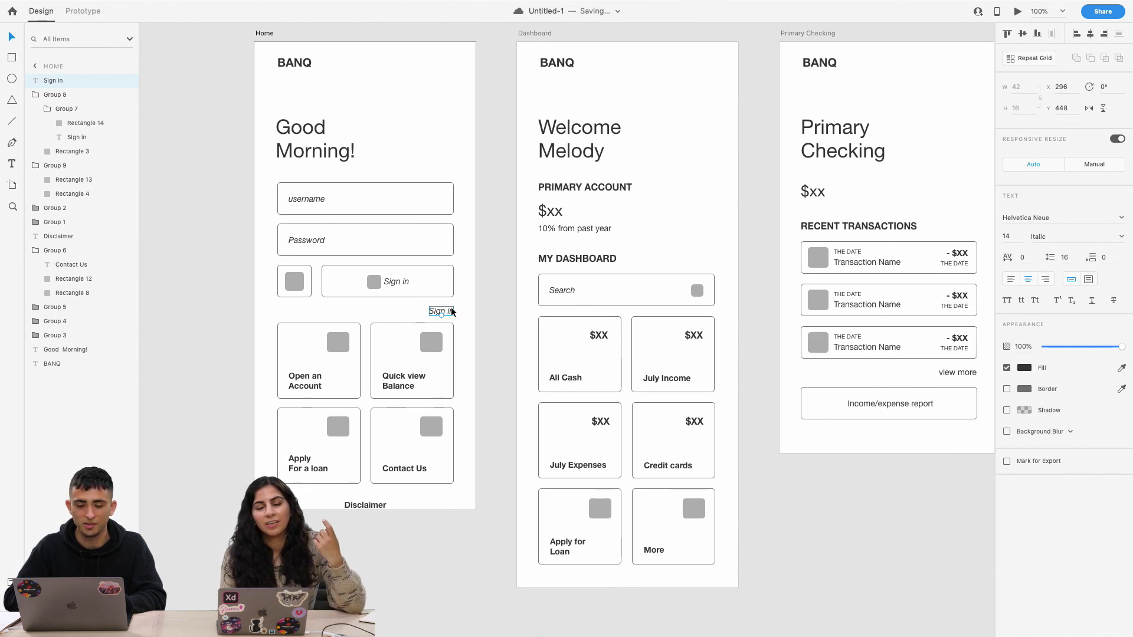
{"action": "double_click", "coordinate": [444, 312]}
{"action": "key", "text": "Escape"}
{"action": "scroll", "coordinate": [611, 271], "scroll_direction": "left", "scroll_amount": 2}
{"action": "scroll", "coordinate": [389, 293], "scroll_direction": "right", "scroll_amount": 5}
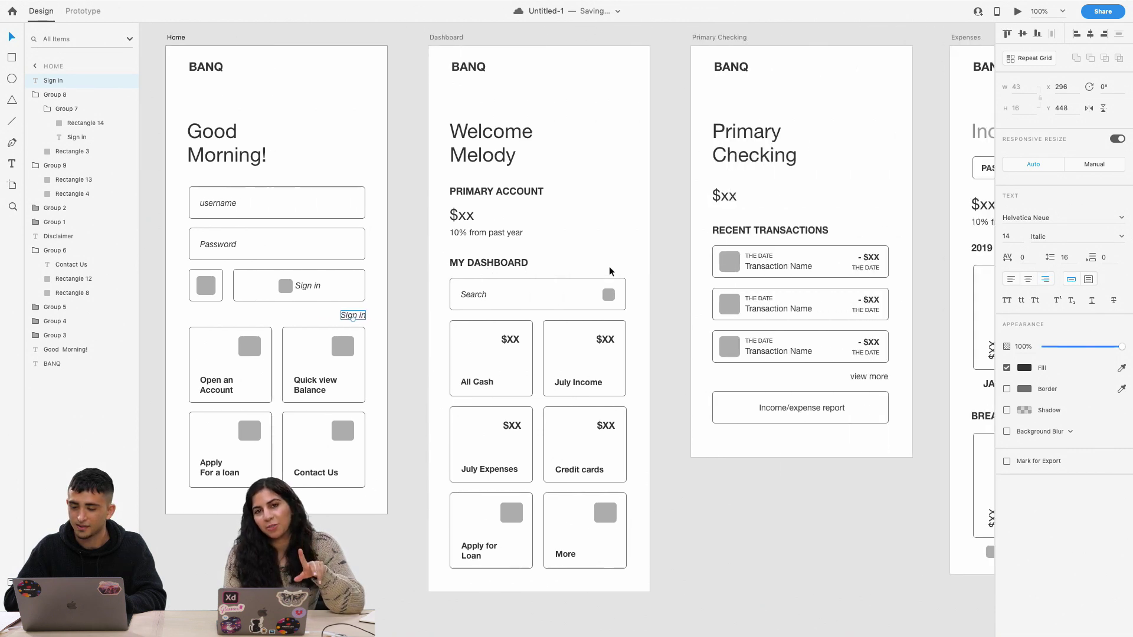
{"action": "double_click", "coordinate": [350, 317]}
{"action": "type", "text": "View more"}
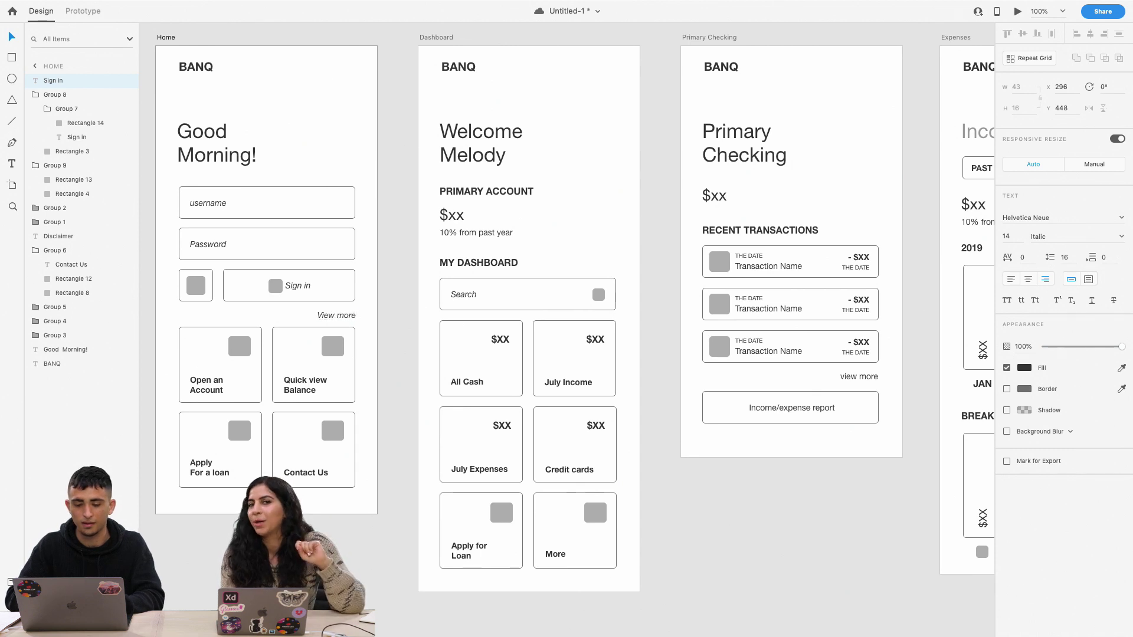
Change the text link below the Home screen's Sign in button to a regular-style, lowercase "view more"
{"action": "key", "text": "ctrl+a"}
{"action": "key", "text": "Escape"}
{"action": "left_click", "coordinate": [350, 313]}
{"action": "left_click", "coordinate": [379, 277]}
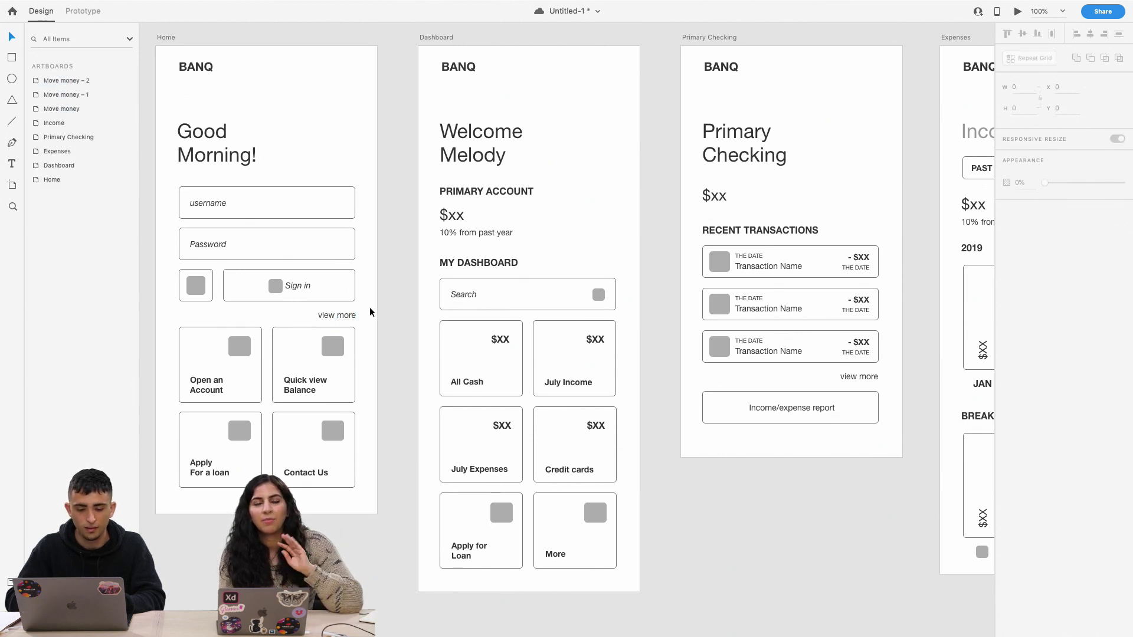
Nudge the Home screen's four option cards down together so the top row starts at Y 479
{"action": "scroll", "coordinate": [370, 312], "scroll_direction": "up", "scroll_amount": 3}
{"action": "scroll", "coordinate": [371, 311], "scroll_direction": "left", "scroll_amount": 3}
{"action": "scroll", "coordinate": [371, 311], "scroll_direction": "down", "scroll_amount": 2}
{"action": "scroll", "coordinate": [371, 311], "scroll_direction": "left", "scroll_amount": 3}
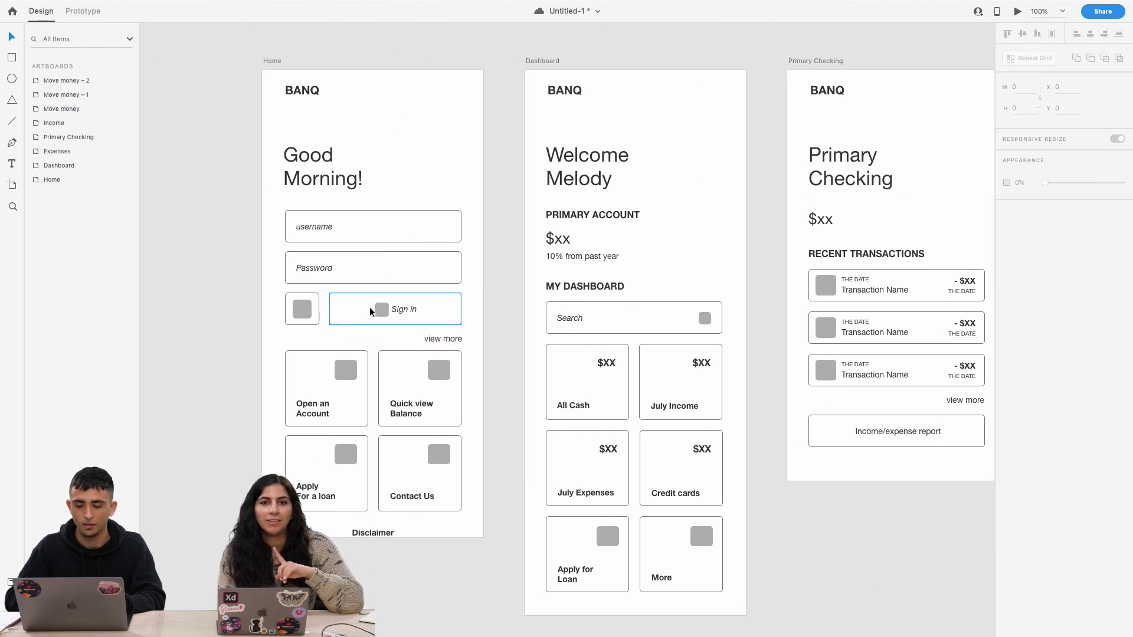
{"action": "left_click", "coordinate": [403, 380]}
{"action": "left_click", "coordinate": [362, 376], "text": "shift"}
{"action": "left_click", "coordinate": [352, 442], "text": "shift"}
{"action": "key", "text": "Down"}
{"action": "key", "text": "Down"}
{"action": "key", "text": "Down"}
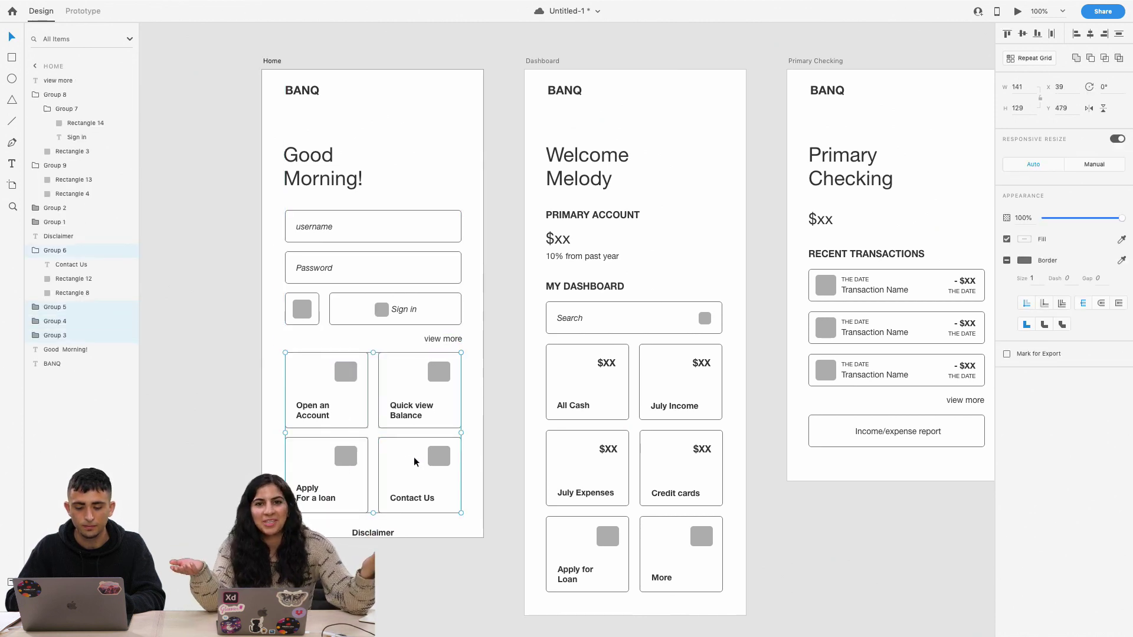
Extend the Home artboard's lower edge downward to leave a margin below the Disclaimer text
{"action": "left_click", "coordinate": [374, 532]}
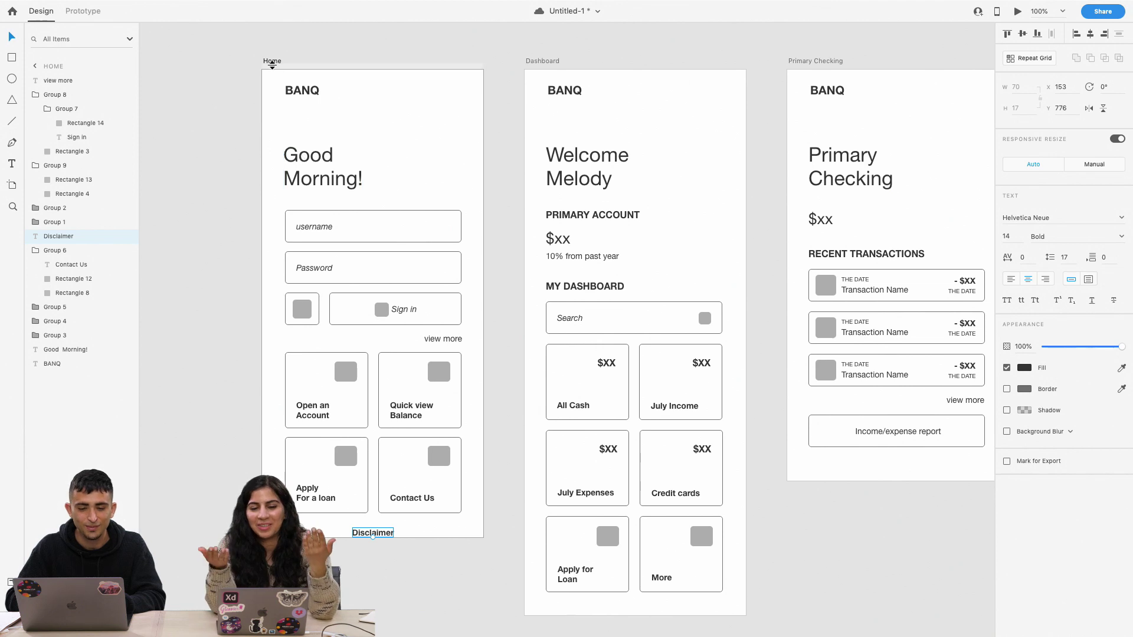
{"action": "left_click", "coordinate": [272, 62]}
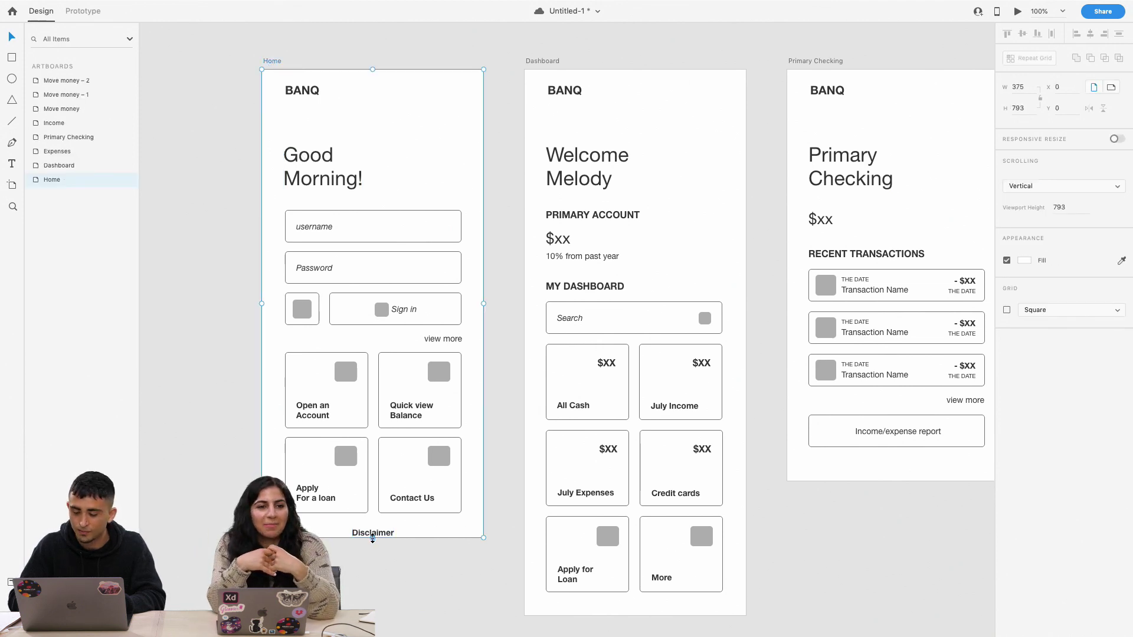
{"action": "left_click_drag", "start_coordinate": [373, 538], "coordinate": [373, 561]}
{"action": "left_click", "coordinate": [382, 533]}
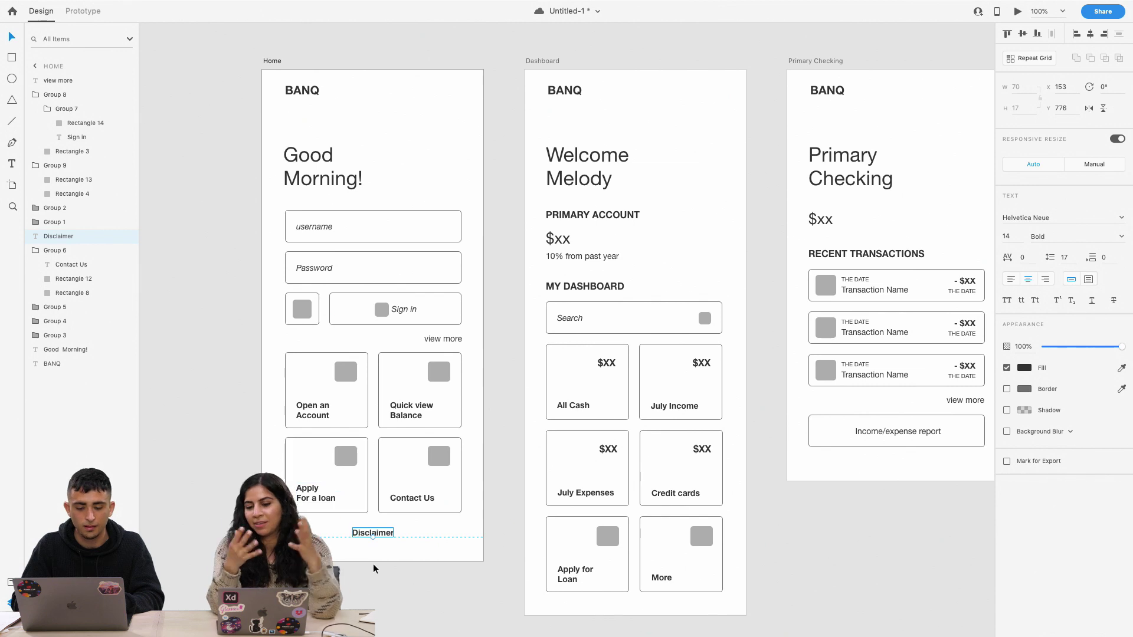
{"action": "left_click", "coordinate": [272, 60]}
{"action": "left_click_drag", "start_coordinate": [372, 560], "coordinate": [372, 555]}
{"action": "left_click", "coordinate": [365, 581]}
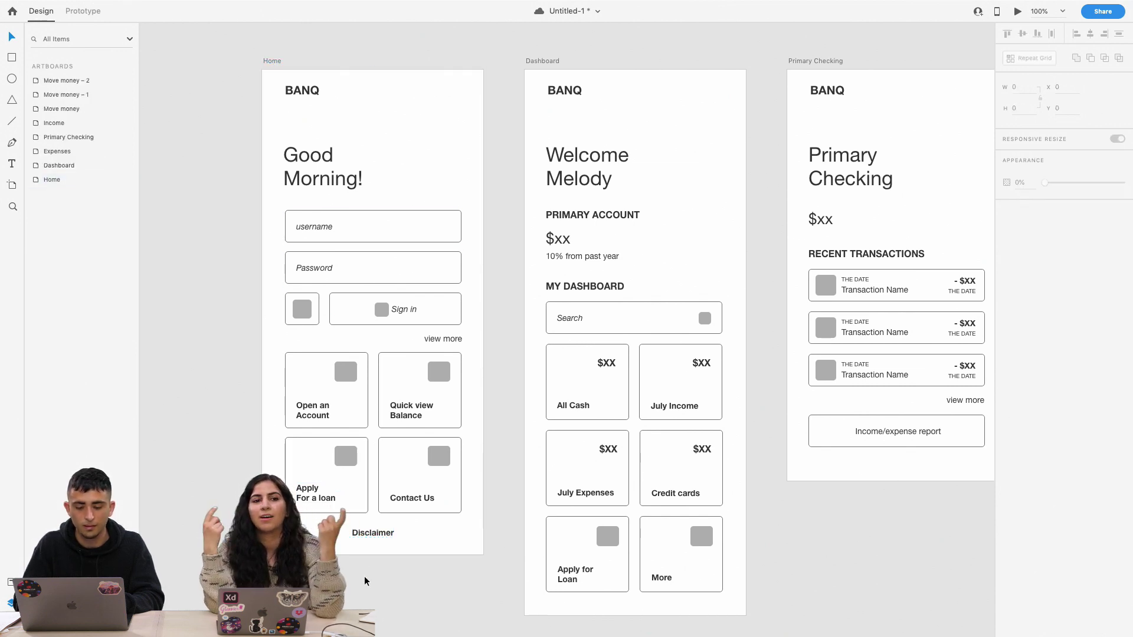
{"action": "left_click", "coordinate": [363, 534]}
{"action": "left_click", "coordinate": [352, 570]}
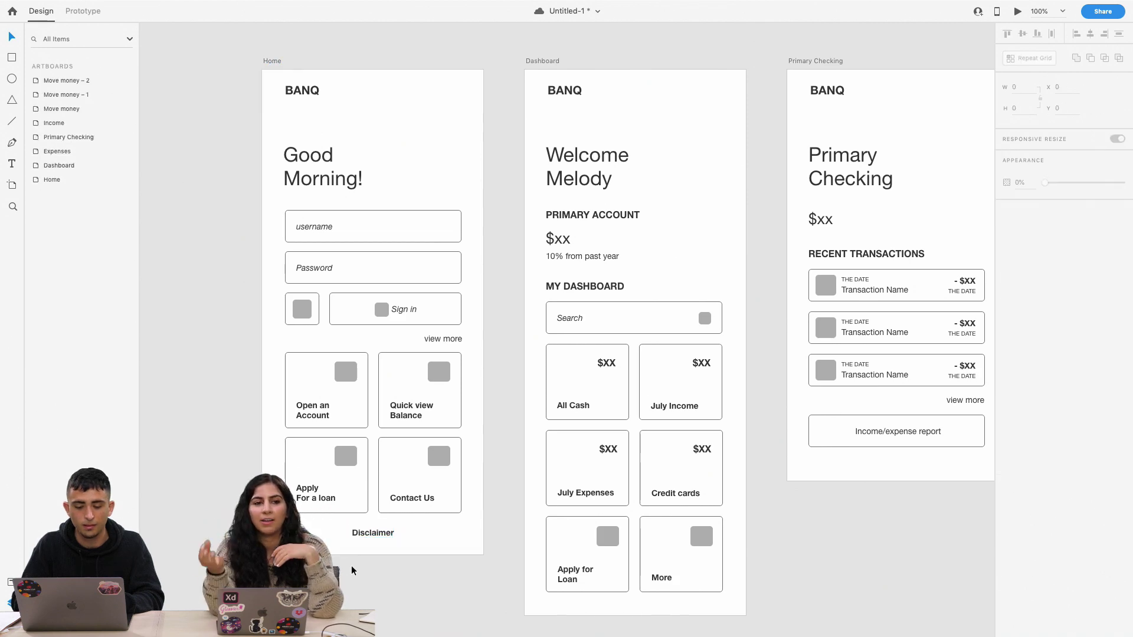
Review the row of wireframe screens from Home through Move Money and My Cards at a reduced zoom
{"action": "key", "text": "super+minus"}
{"action": "key", "text": "super+minus"}
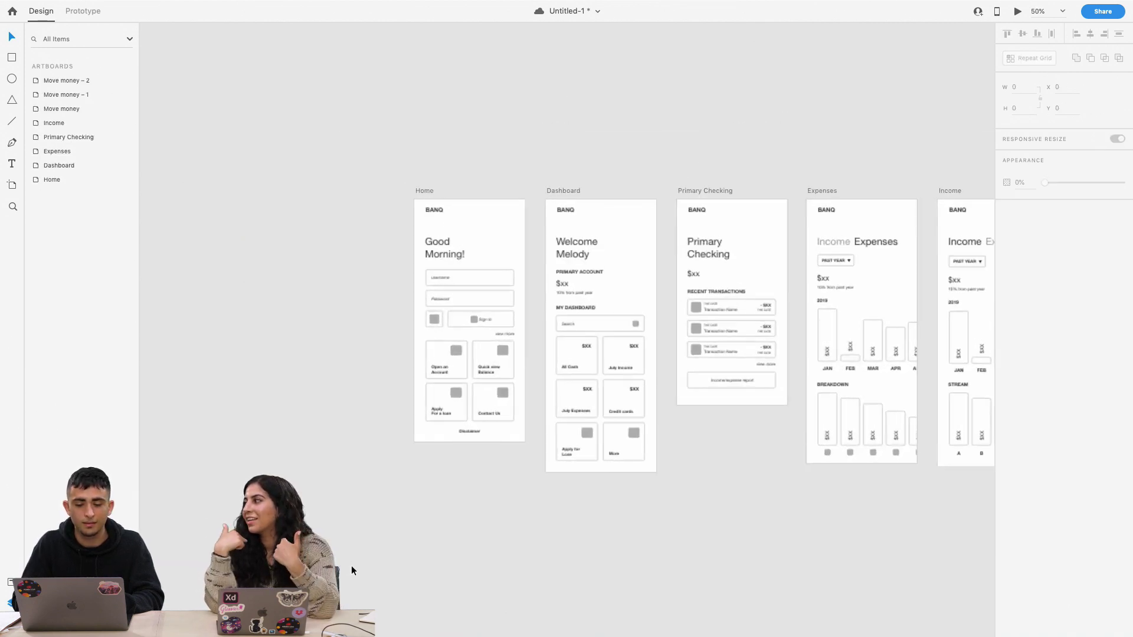
{"action": "scroll", "coordinate": [351, 571], "scroll_direction": "right", "scroll_amount": 10}
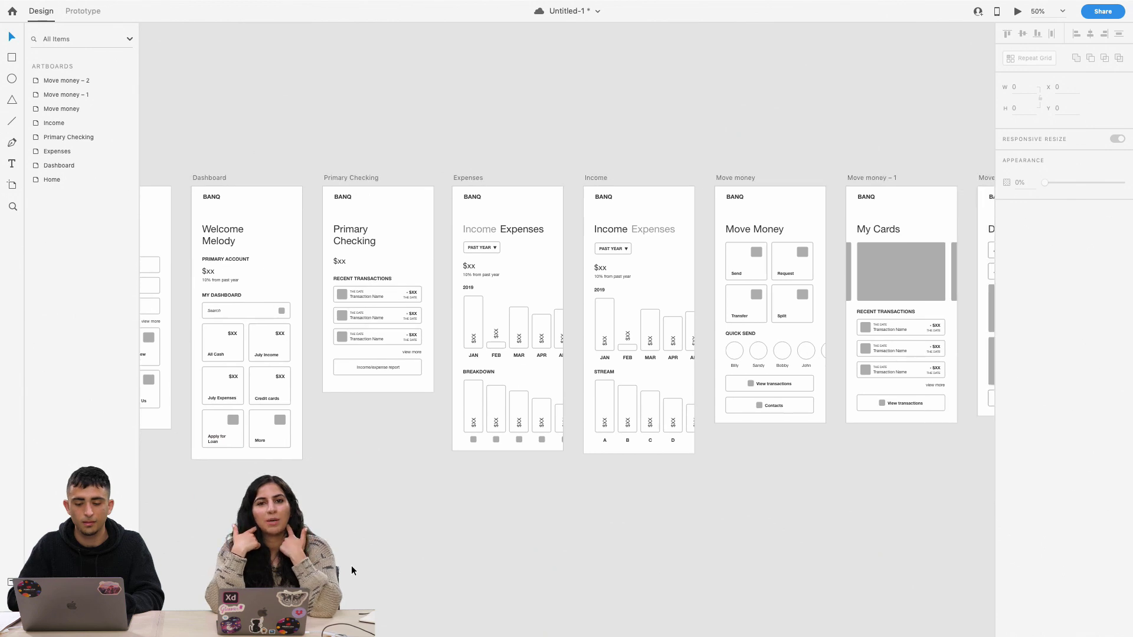
{"action": "scroll", "coordinate": [352, 570], "scroll_direction": "right", "scroll_amount": 3}
{"action": "scroll", "coordinate": [352, 570], "scroll_direction": "left", "scroll_amount": 12}
{"action": "left_click", "coordinate": [502, 417]}
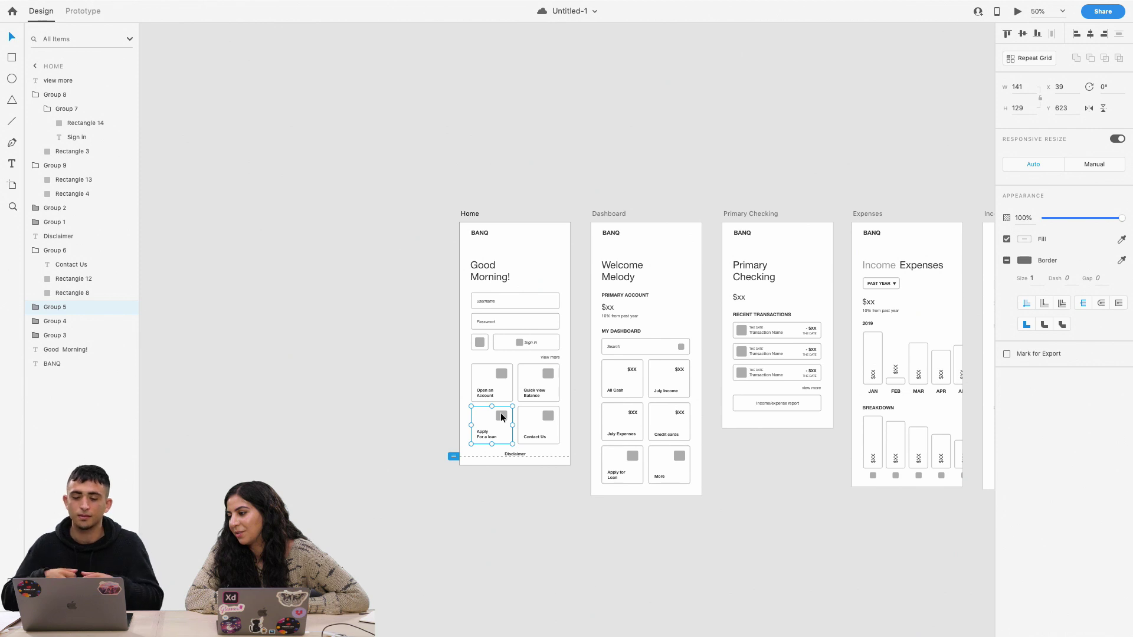
Change the "view more" link below the Home screen's Sign in button to "Forgot password"
{"action": "key", "text": "super+0"}
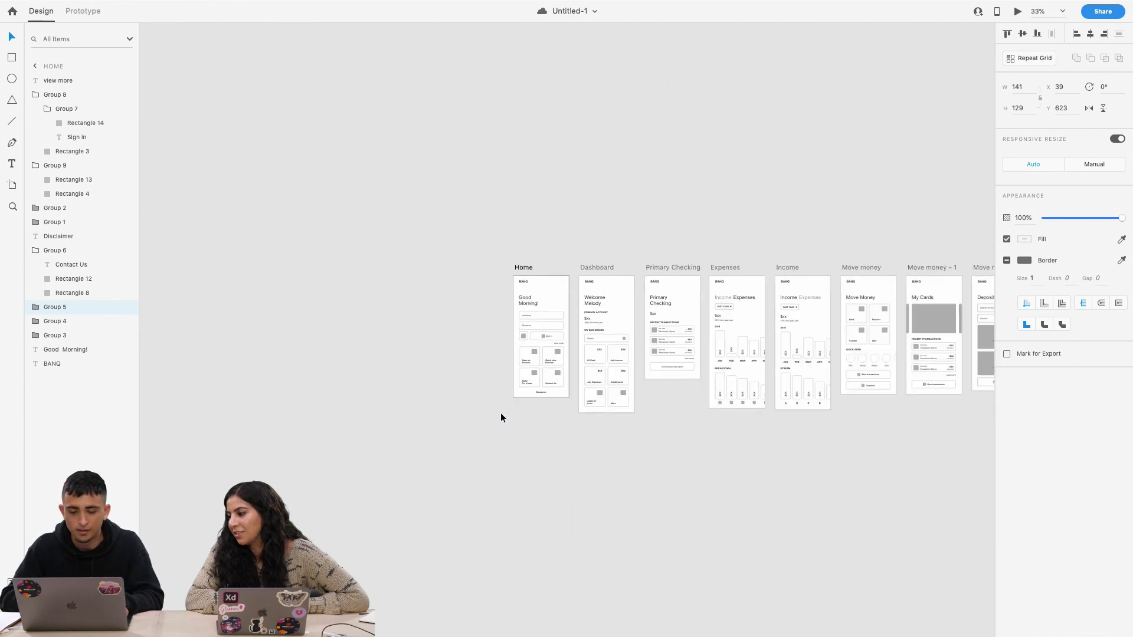
{"action": "key", "text": "super+1"}
{"action": "left_click", "coordinate": [511, 412]}
{"action": "double_click", "coordinate": [511, 412]}
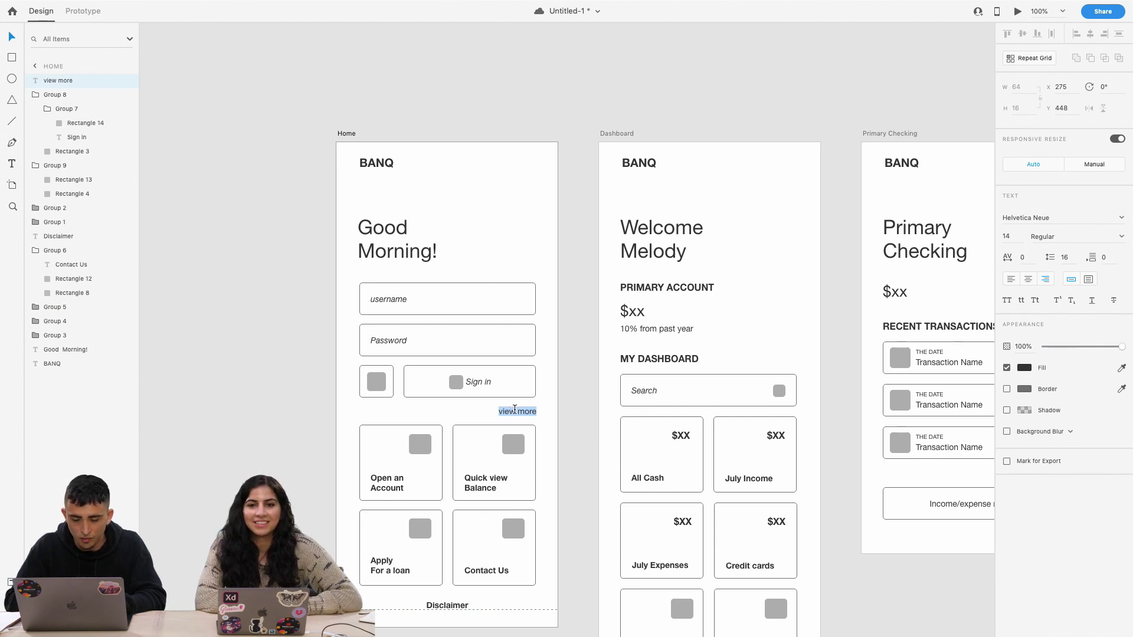
{"action": "type", "text": "passs"}
{"action": "key", "text": "BackSpace"}
{"action": "key", "text": "BackSpace"}
{"action": "key", "text": "BackSpace"}
{"action": "key", "text": "BackSpace"}
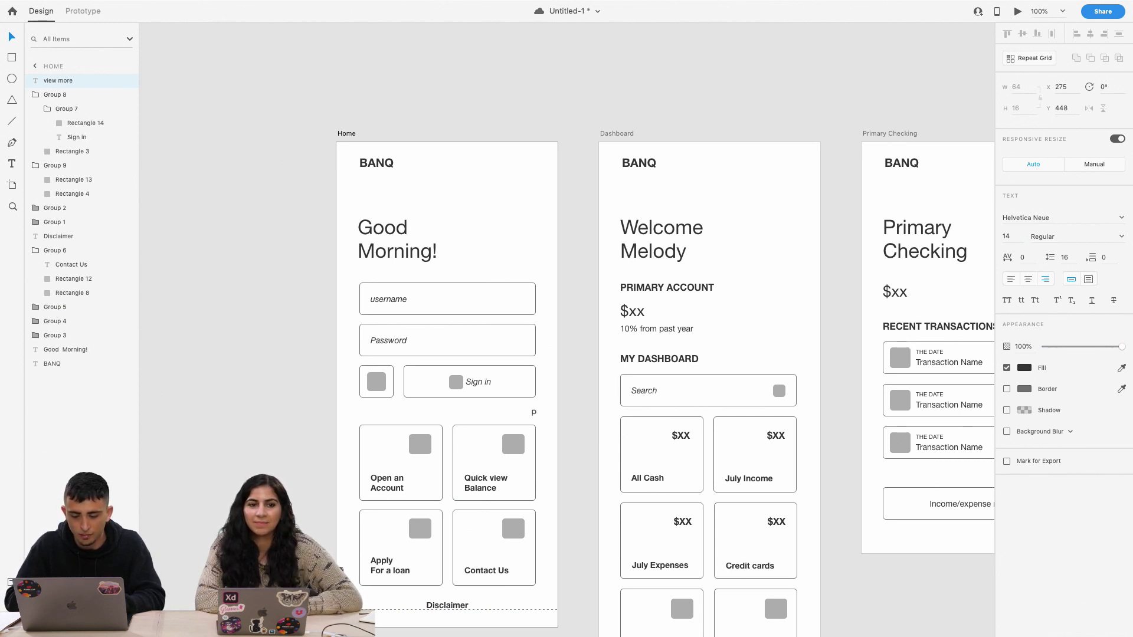
{"action": "type", "text": "ssword"}
{"action": "key", "text": "Escape"}
{"action": "left_click", "coordinate": [565, 266]}
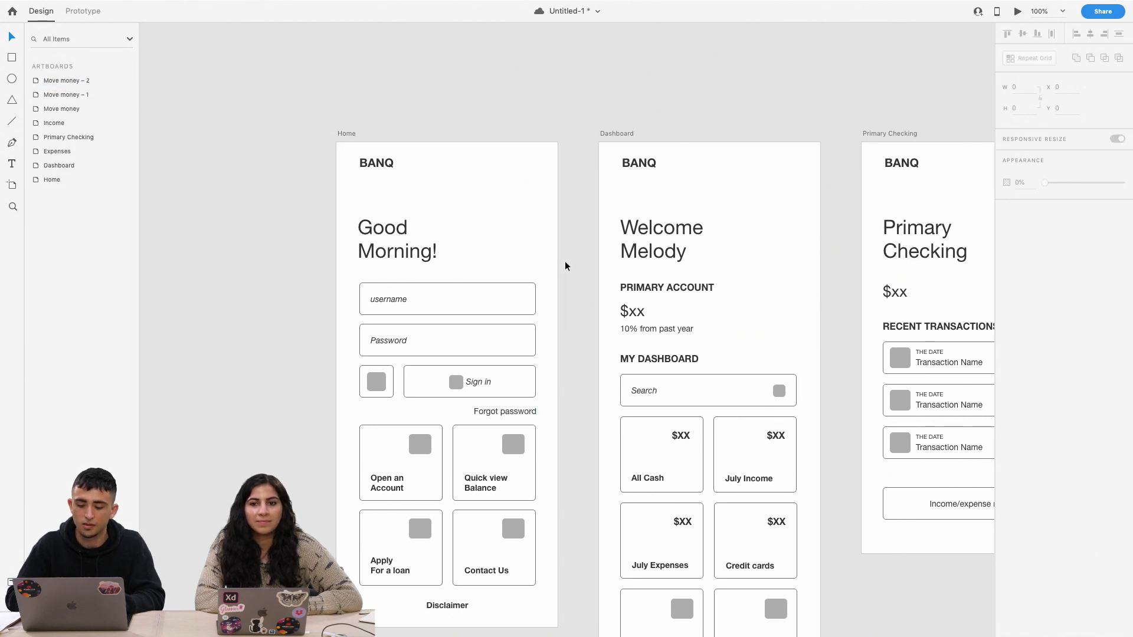
Examine the Home screen's Open an Account, Quick view Balance, Apply For a loan and Contact Us cards
{"action": "key", "text": "super+minus"}
{"action": "left_click", "coordinate": [444, 488]}
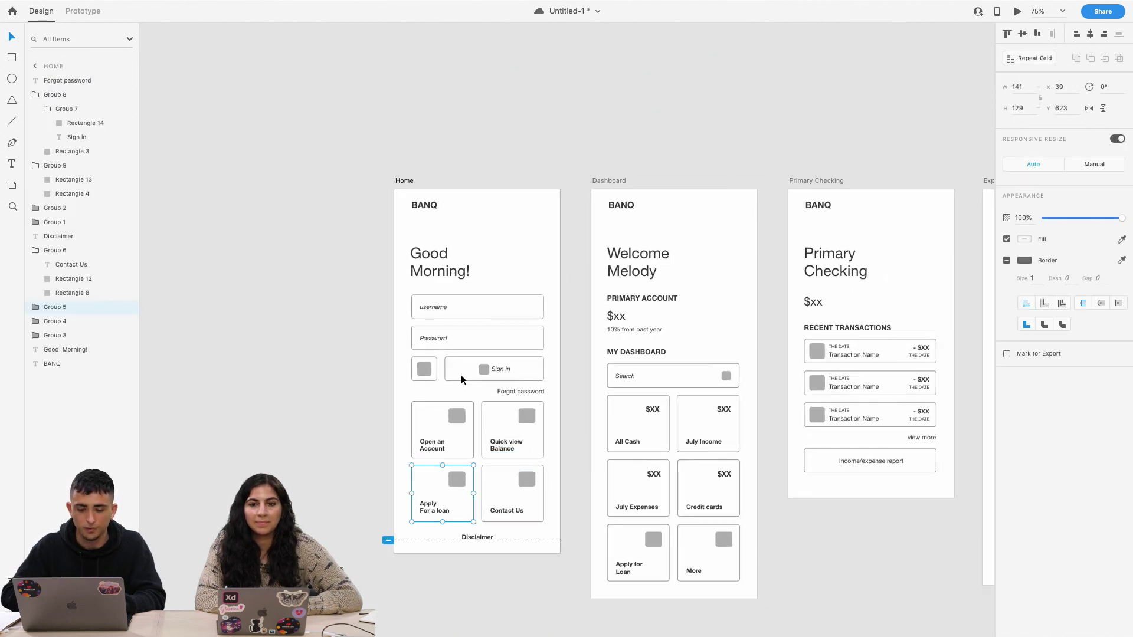
{"action": "left_click", "coordinate": [437, 444]}
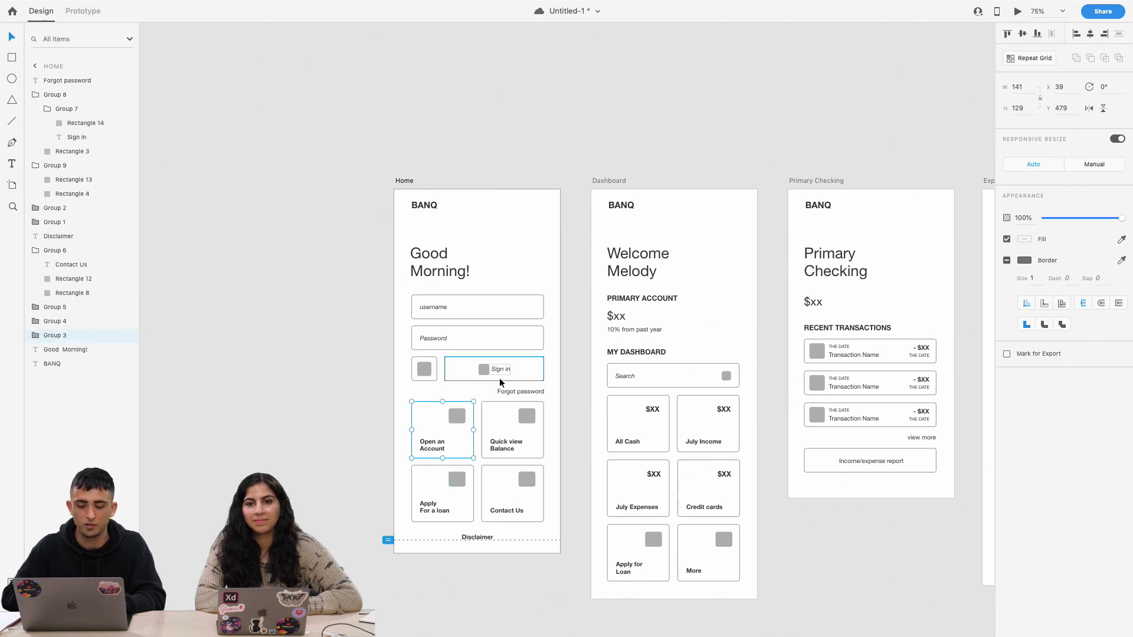
{"action": "left_click", "coordinate": [503, 448]}
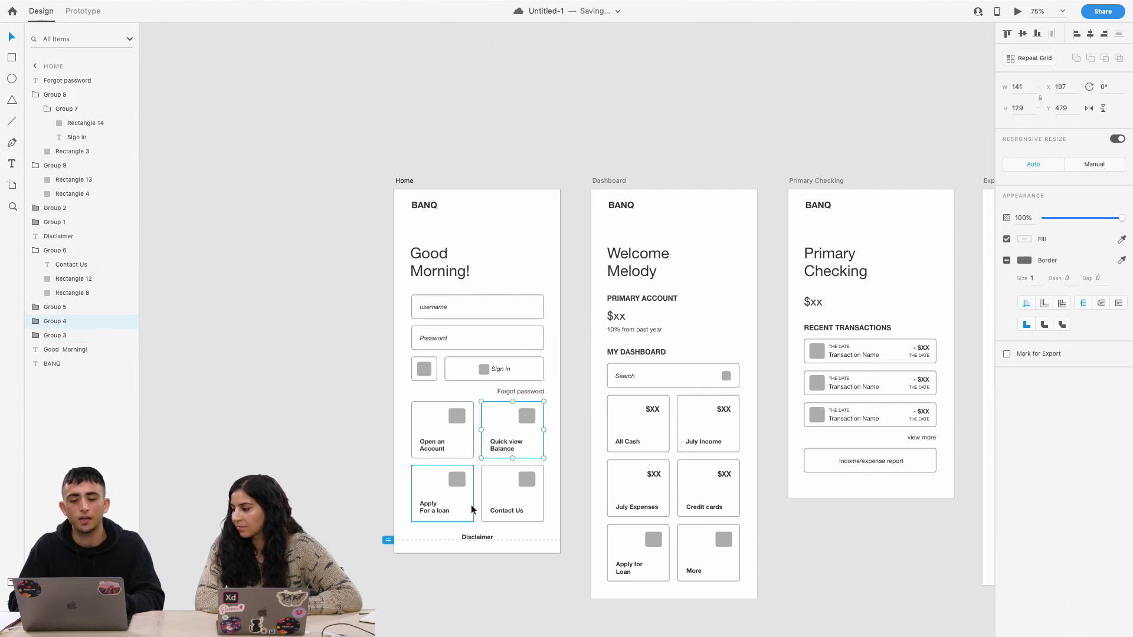
{"action": "left_click", "coordinate": [434, 507]}
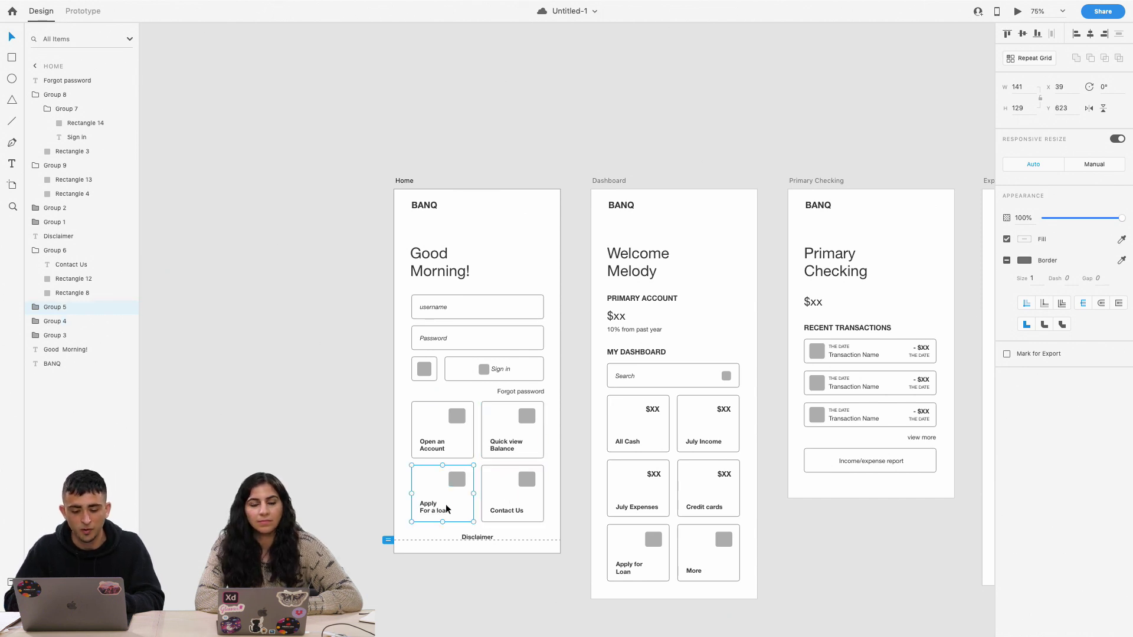
{"action": "left_click", "coordinate": [514, 494]}
{"action": "left_click", "coordinate": [436, 501]}
{"action": "left_click", "coordinate": [527, 500]}
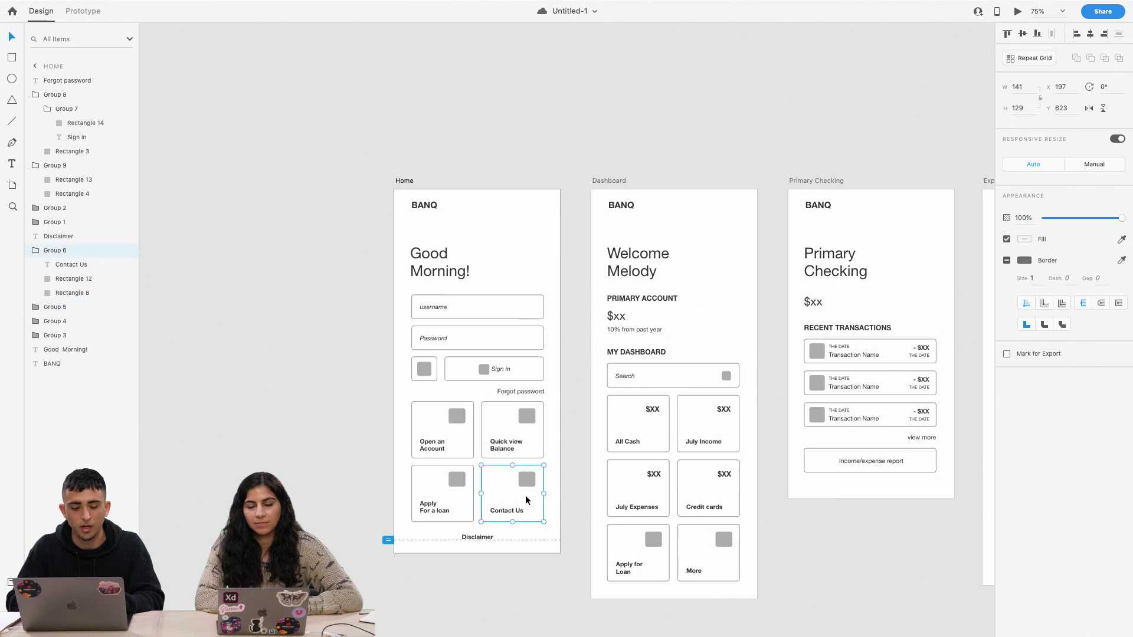
Examine the Dashboard screen's welcome heading, Search field, Apply for Loan card and More card
{"action": "scroll", "coordinate": [527, 500], "scroll_direction": "right", "scroll_amount": 3}
{"action": "left_click", "coordinate": [544, 199]}
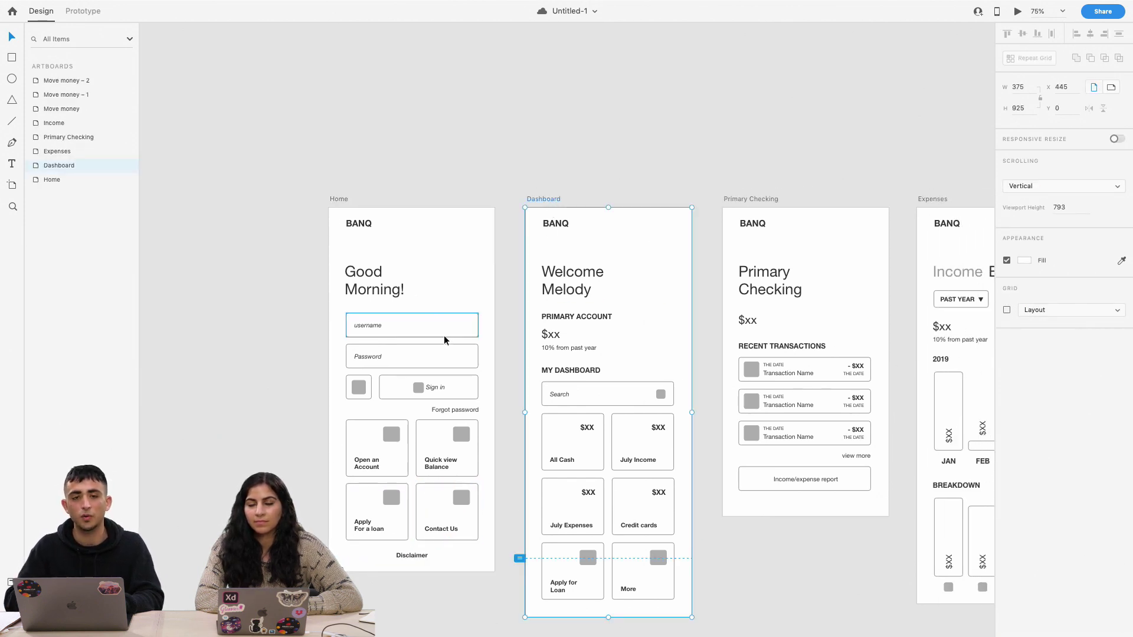
{"action": "scroll", "coordinate": [444, 340], "scroll_direction": "right", "scroll_amount": 4}
{"action": "double_click", "coordinate": [458, 290]}
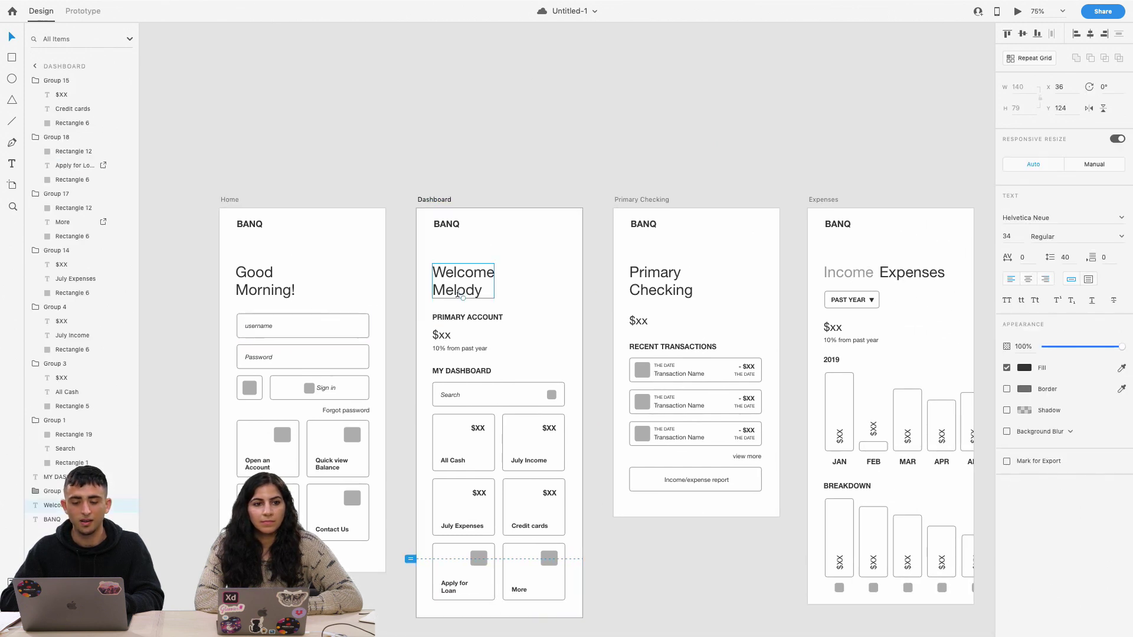
{"action": "key", "text": "Escape"}
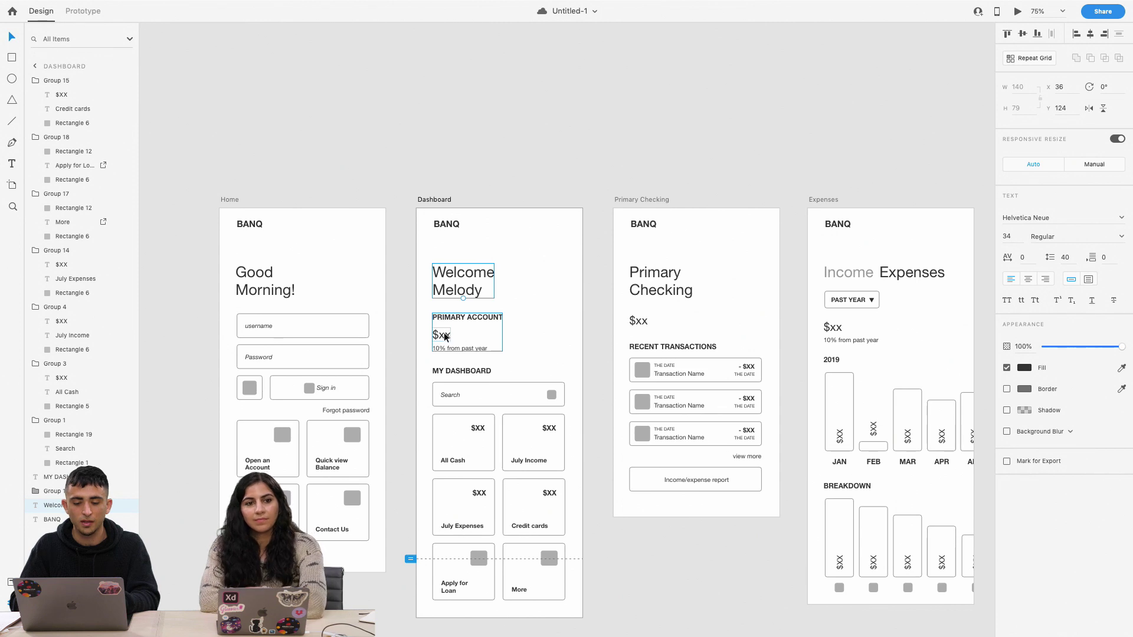
{"action": "left_click", "coordinate": [459, 397]}
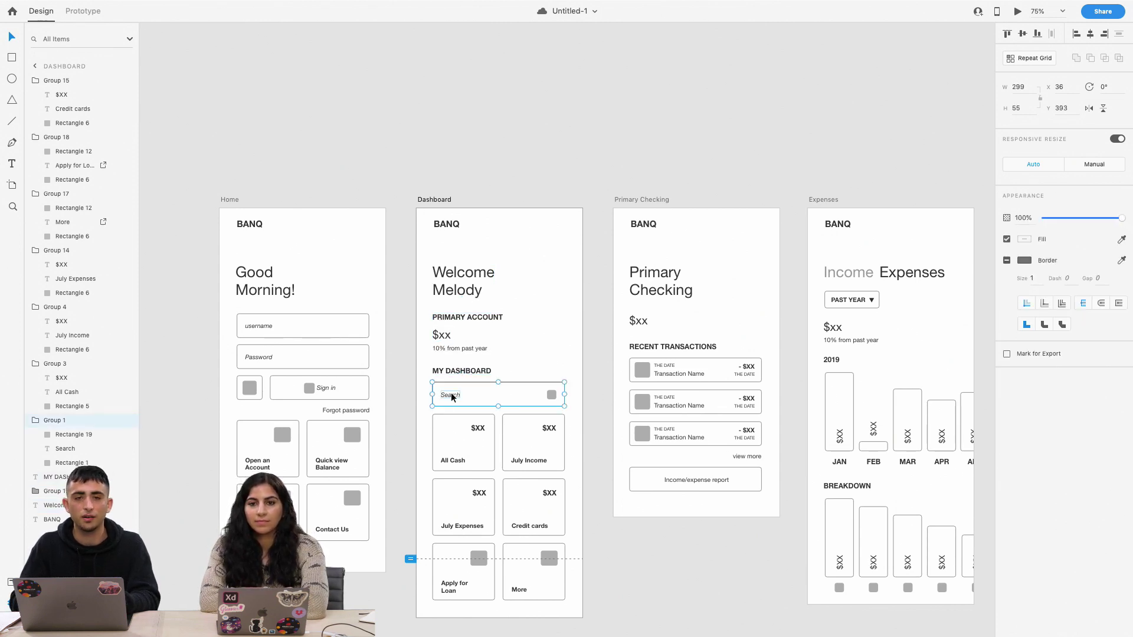
{"action": "left_click", "coordinate": [543, 560]}
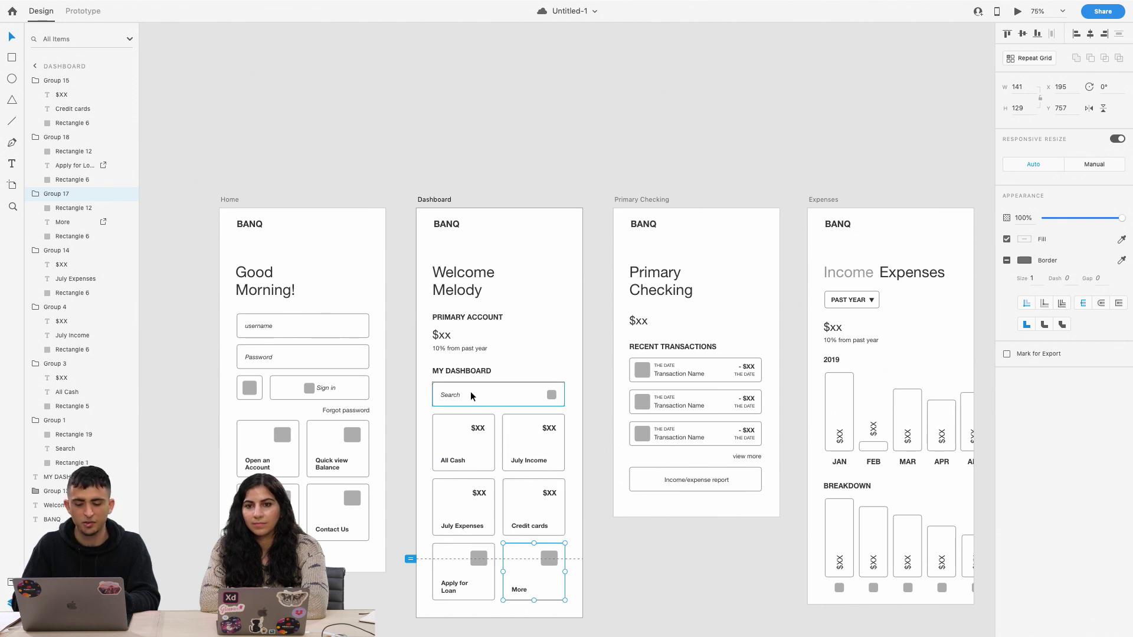
{"action": "left_click", "coordinate": [475, 560]}
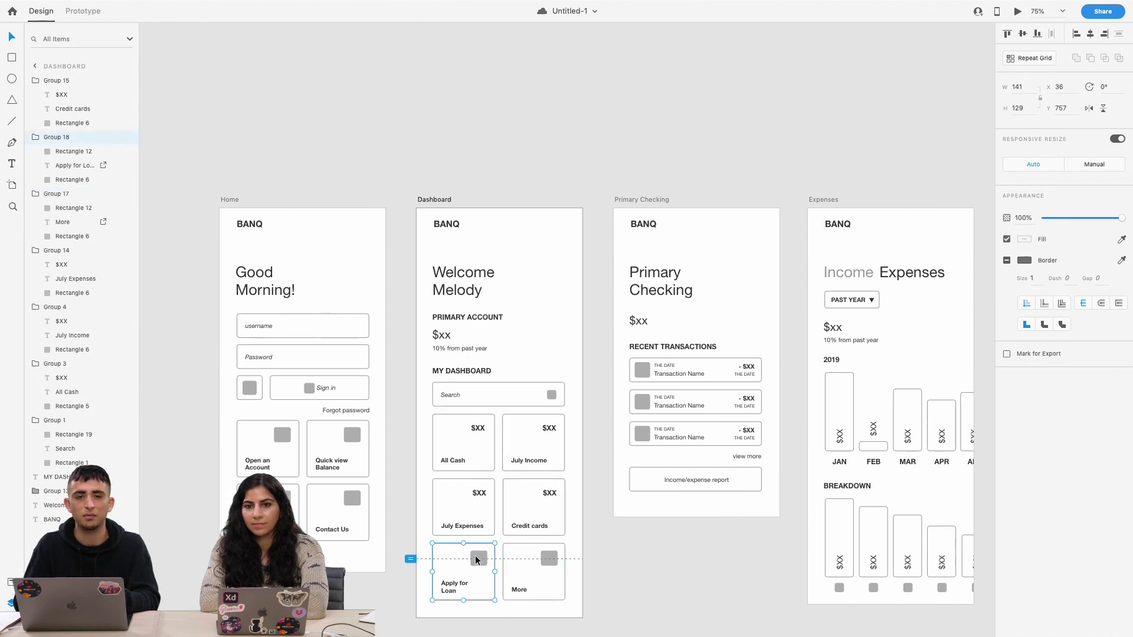
{"action": "left_click", "coordinate": [548, 396]}
{"action": "left_click", "coordinate": [532, 560]}
{"action": "scroll", "coordinate": [531, 559], "scroll_direction": "down", "scroll_amount": 3}
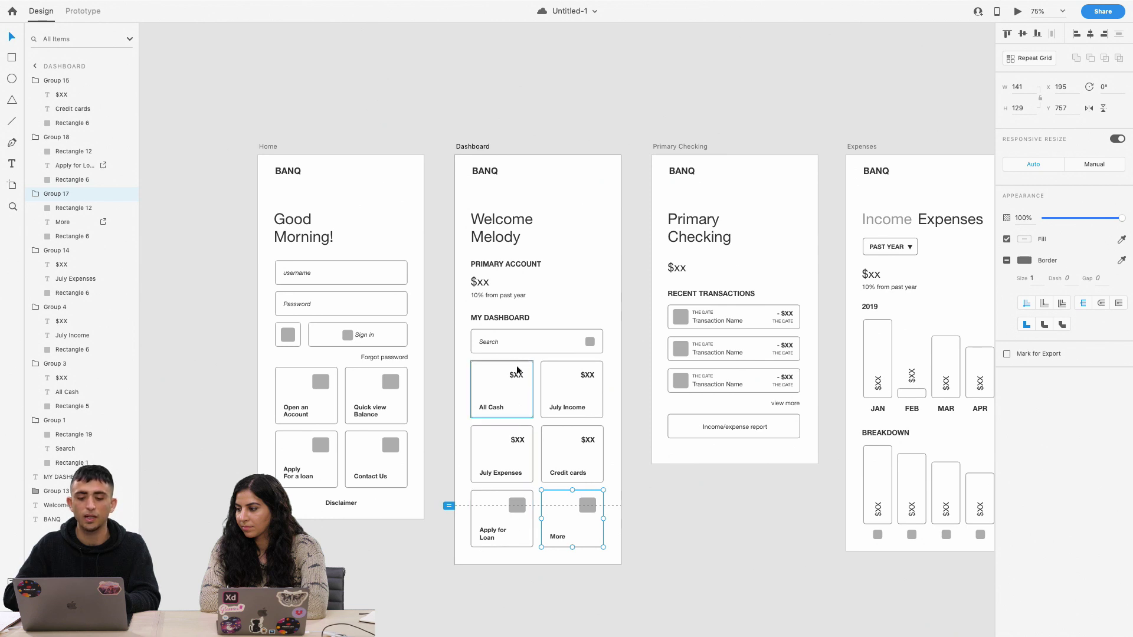
Check the Dashboard's Search field against its All Cash, July Income, July Expenses, Credit cards and More cards
{"action": "left_click", "coordinate": [496, 348]}
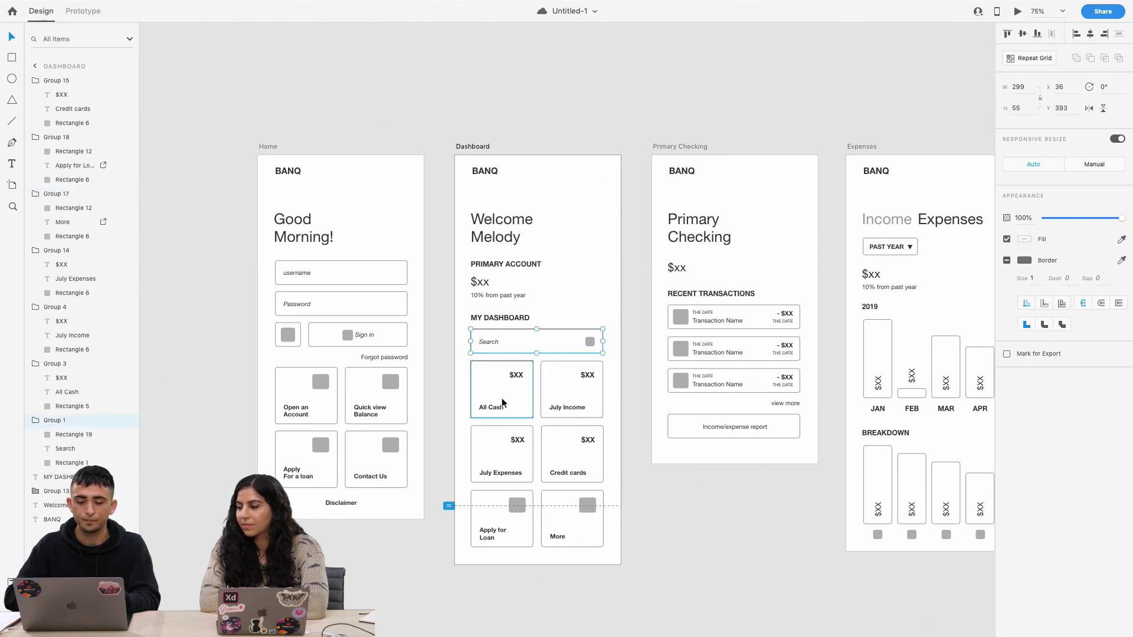
{"action": "left_click", "coordinate": [507, 395]}
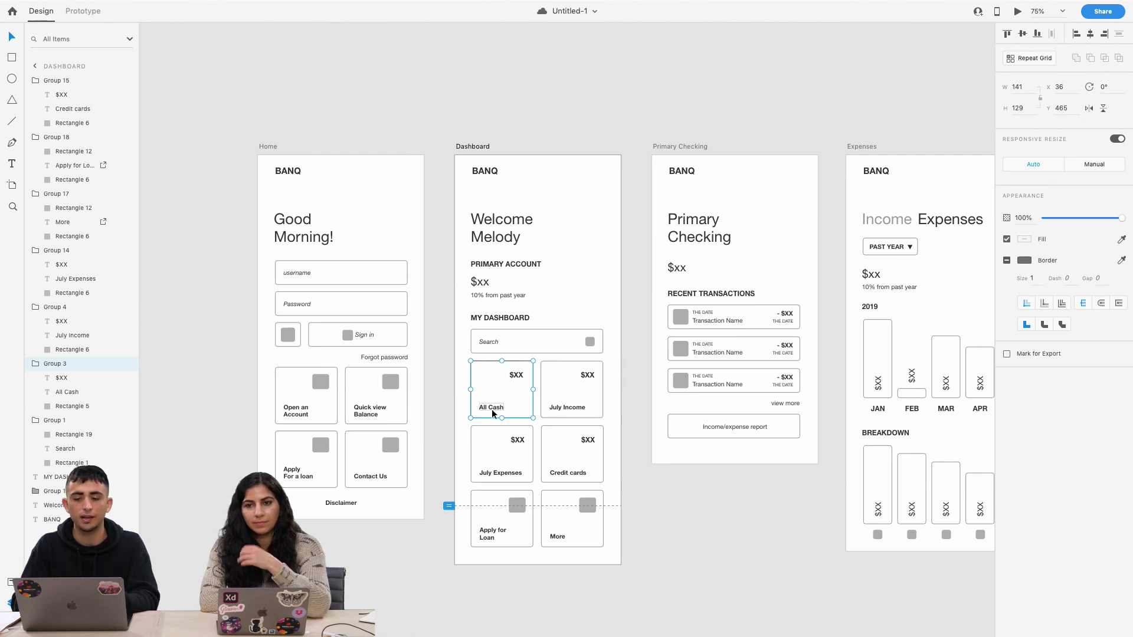
{"action": "left_click", "coordinate": [578, 400]}
{"action": "left_click", "coordinate": [494, 475]}
{"action": "left_click", "coordinate": [577, 469]}
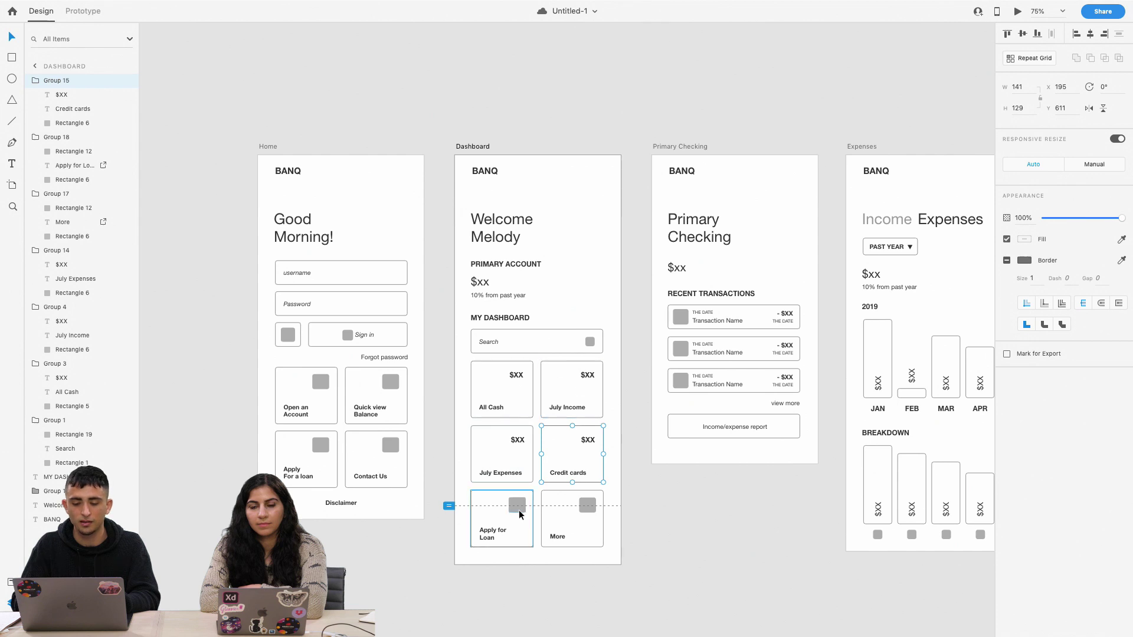
{"action": "left_click", "coordinate": [562, 519]}
Examine the Primary Checking screen's recent transactions and Income/expense report button, and bring the Expenses and Income screens into view
{"action": "scroll", "coordinate": [561, 523], "scroll_direction": "right", "scroll_amount": 1}
{"action": "scroll", "coordinate": [560, 522], "scroll_direction": "up", "scroll_amount": 1}
{"action": "scroll", "coordinate": [560, 523], "scroll_direction": "right", "scroll_amount": 2}
{"action": "scroll", "coordinate": [560, 522], "scroll_direction": "up", "scroll_amount": 1}
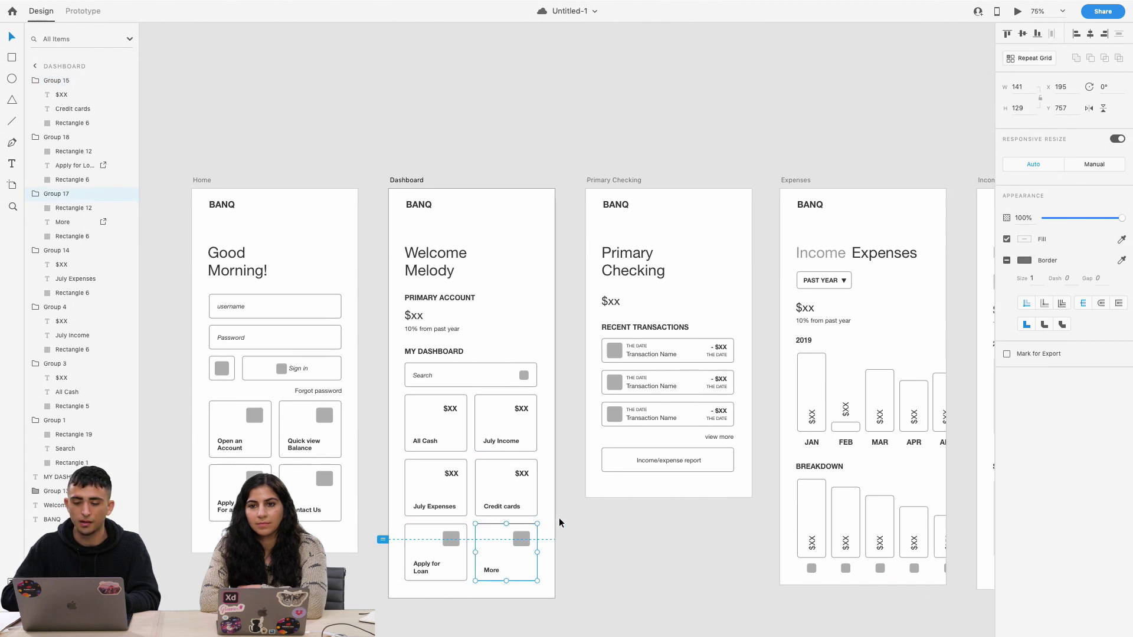
{"action": "left_click", "coordinate": [632, 181]}
{"action": "scroll", "coordinate": [563, 361], "scroll_direction": "right", "scroll_amount": 3}
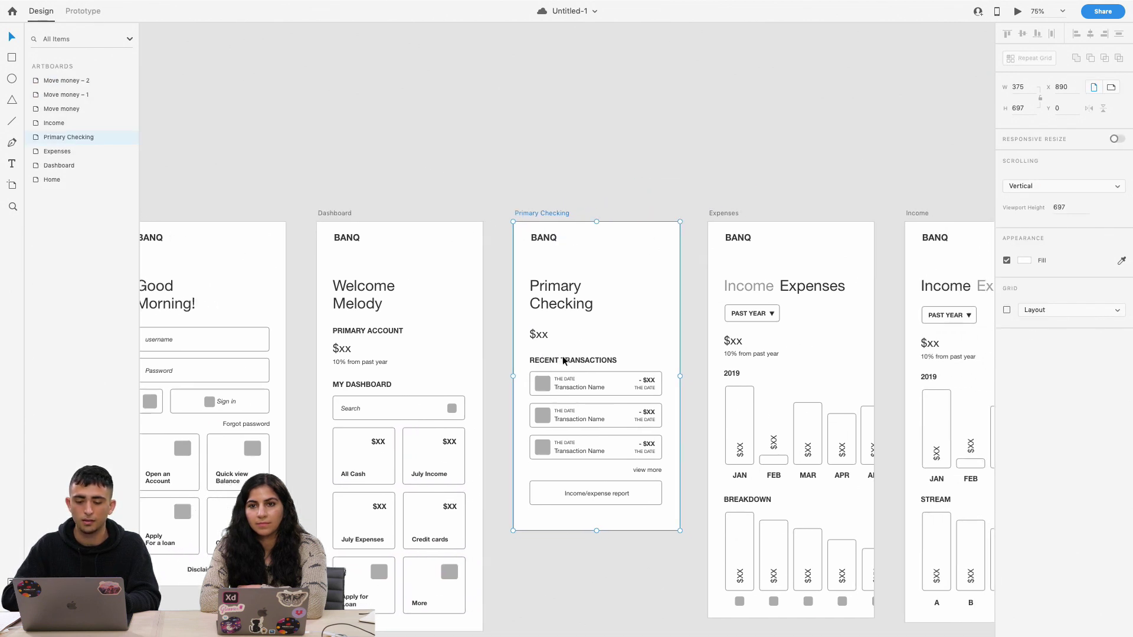
{"action": "double_click", "coordinate": [530, 356]}
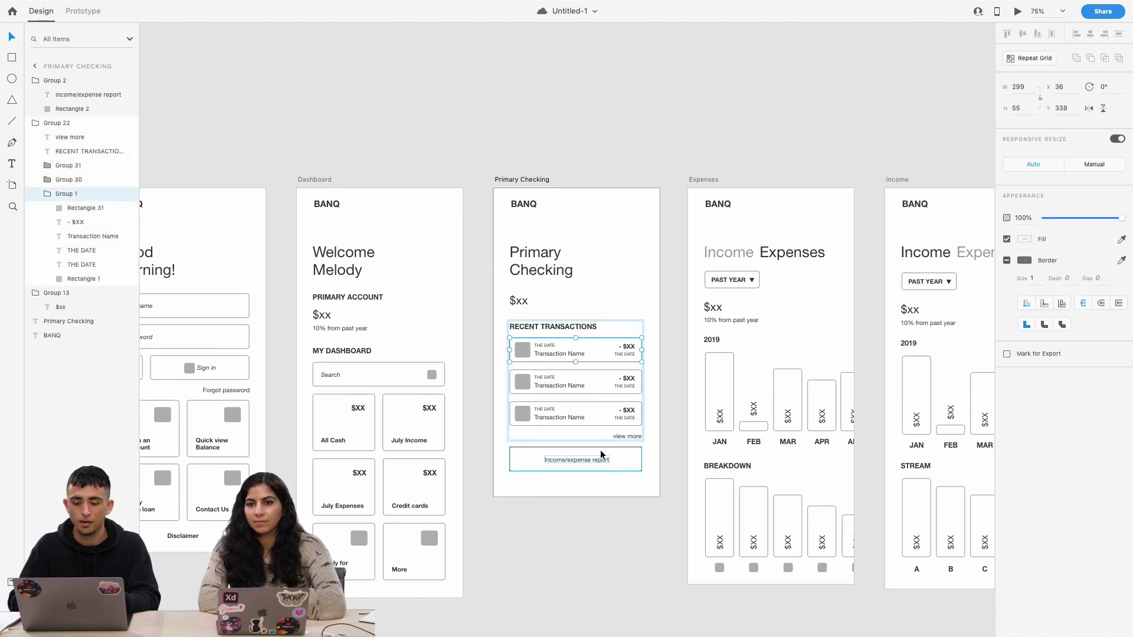
{"action": "scroll", "coordinate": [600, 450], "scroll_direction": "right", "scroll_amount": 2}
{"action": "scroll", "coordinate": [600, 449], "scroll_direction": "up", "scroll_amount": 1}
{"action": "left_click", "coordinate": [570, 471]}
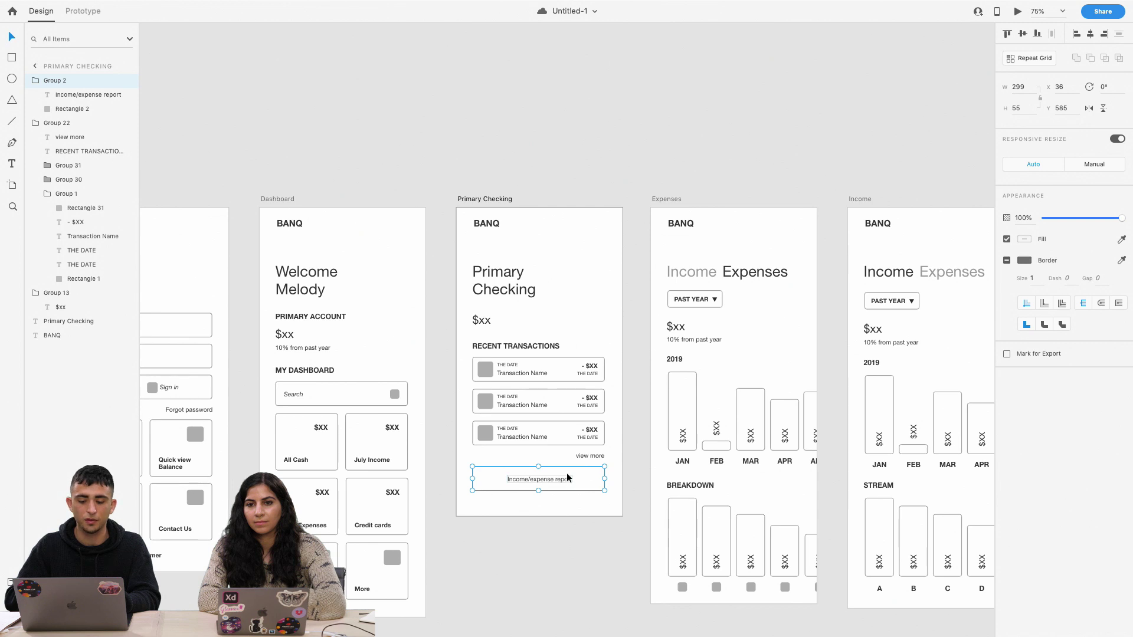
{"action": "scroll", "coordinate": [568, 476], "scroll_direction": "right", "scroll_amount": 4}
{"action": "scroll", "coordinate": [568, 476], "scroll_direction": "down", "scroll_amount": 1}
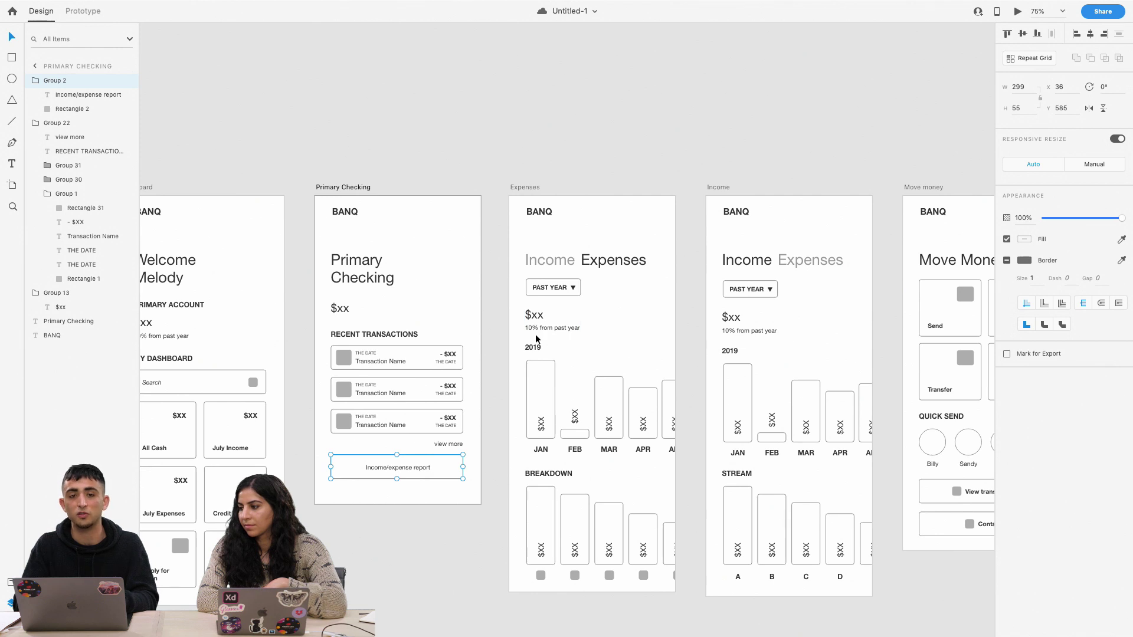
Compare the Expenses and Income screens, checking their headings and the artboards as a whole
{"action": "scroll", "coordinate": [678, 251], "scroll_direction": "right", "scroll_amount": 5}
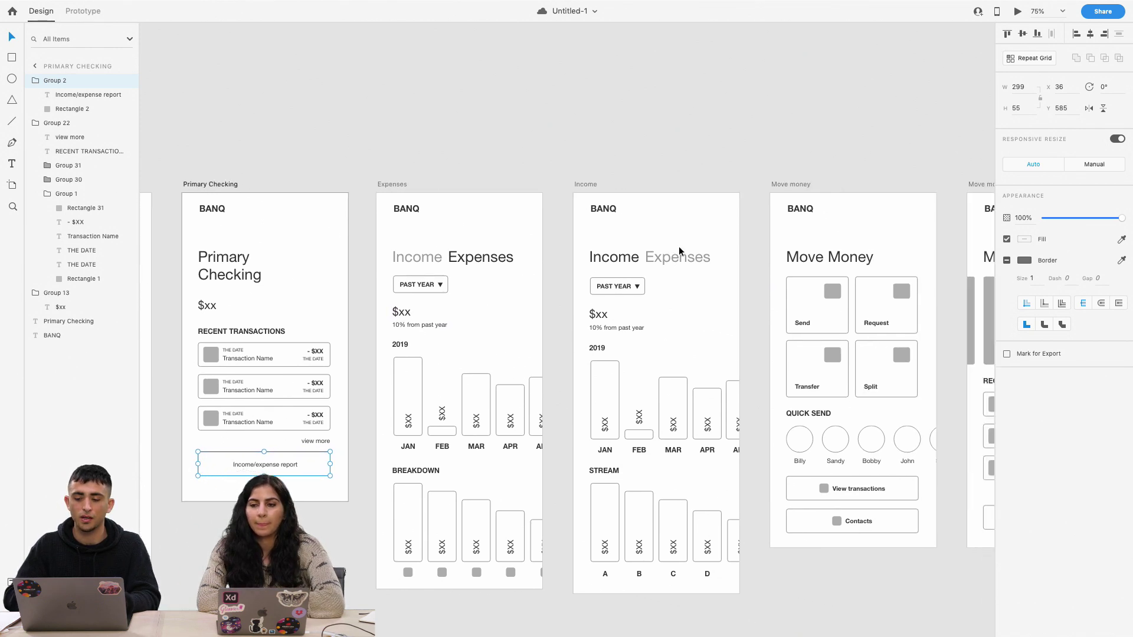
{"action": "left_click", "coordinate": [663, 264]}
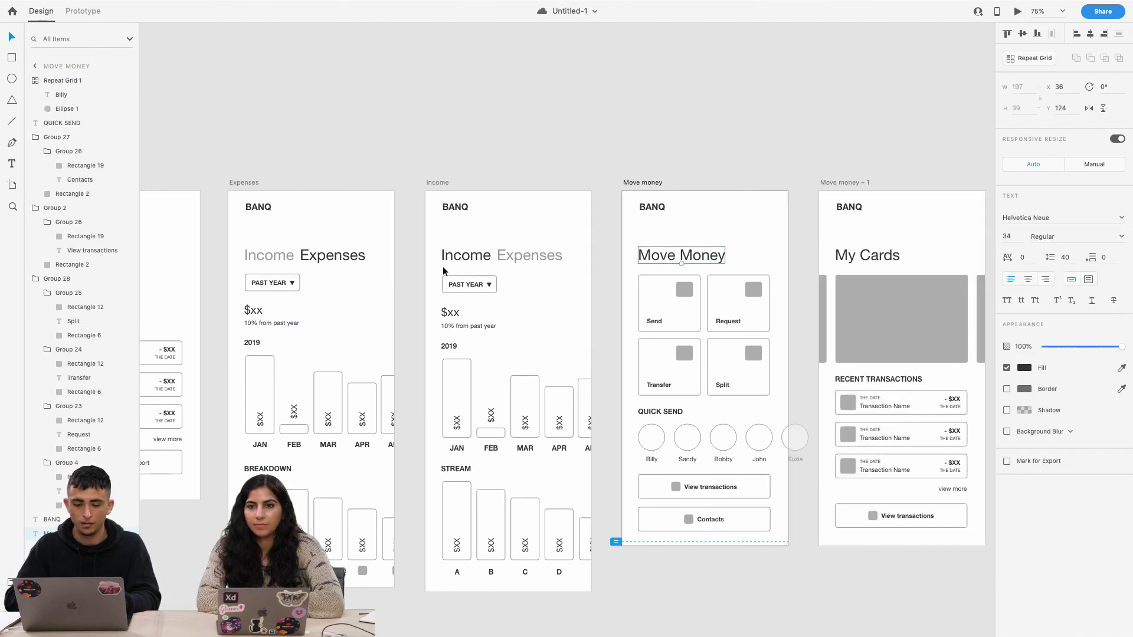
{"action": "left_click", "coordinate": [330, 257]}
{"action": "scroll", "coordinate": [322, 258], "scroll_direction": "right", "scroll_amount": 2}
{"action": "scroll", "coordinate": [320, 258], "scroll_direction": "left", "scroll_amount": 3}
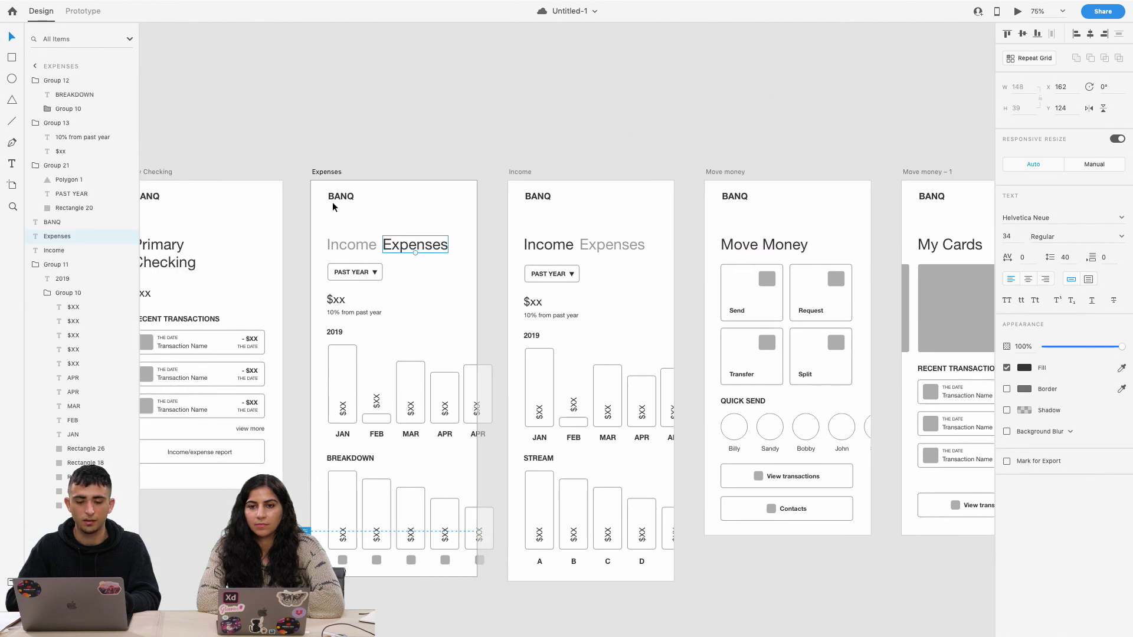
{"action": "left_click", "coordinate": [325, 173]}
{"action": "left_click", "coordinate": [520, 172]}
{"action": "scroll", "coordinate": [660, 234], "scroll_direction": "right", "scroll_amount": 5}
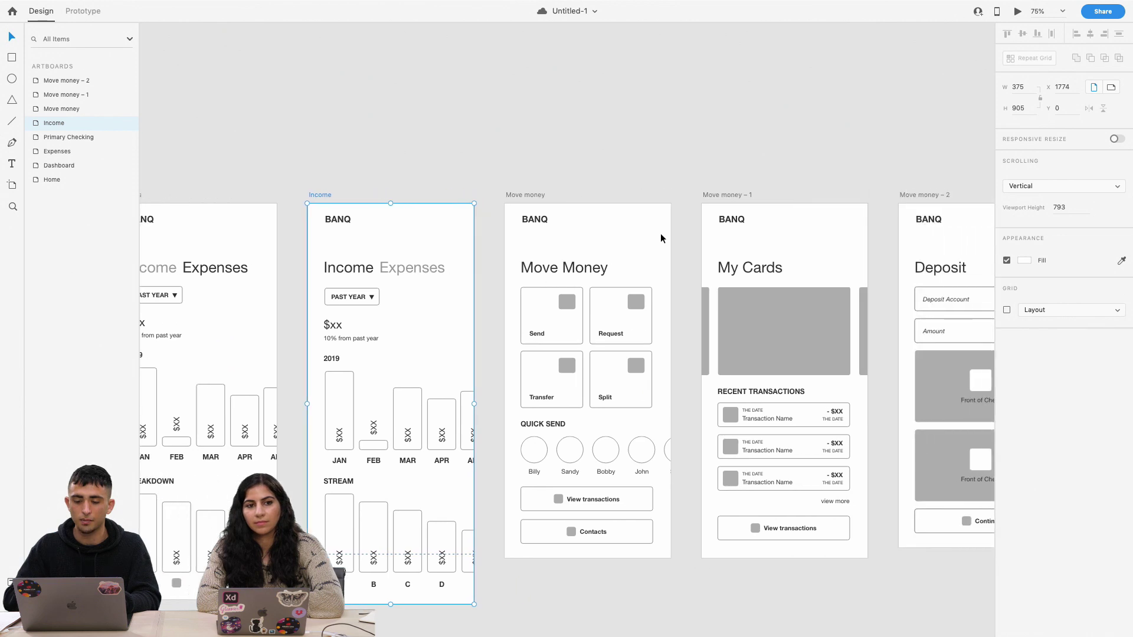
Examine the Move money screen's action cards, Quick Send contact row and View transactions button
{"action": "left_click", "coordinate": [522, 195]}
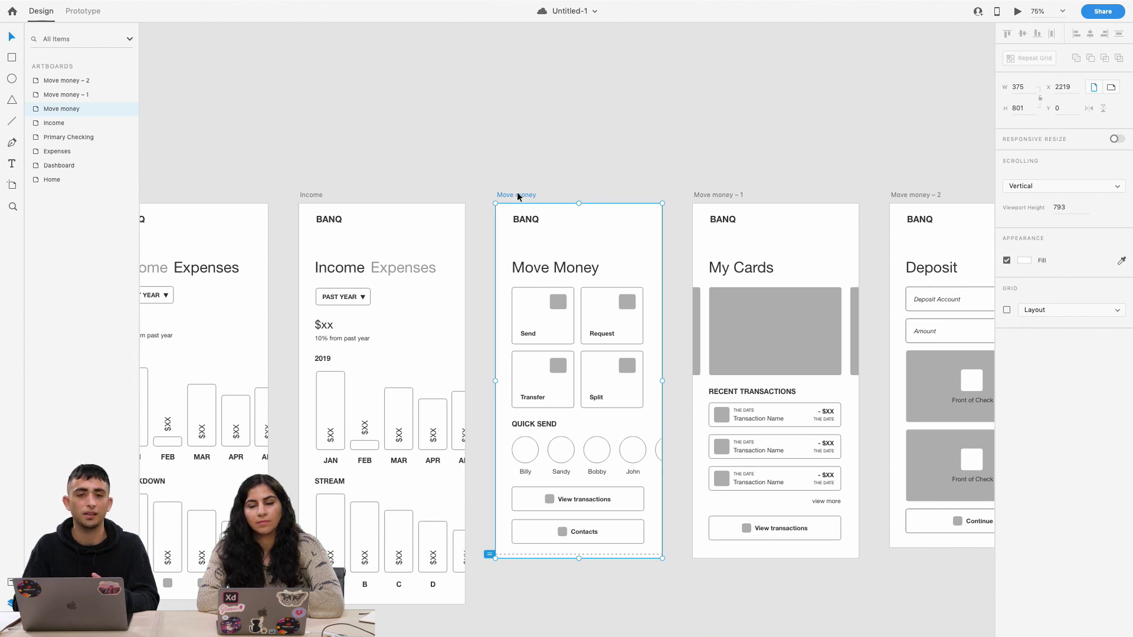
{"action": "left_click", "coordinate": [527, 456]}
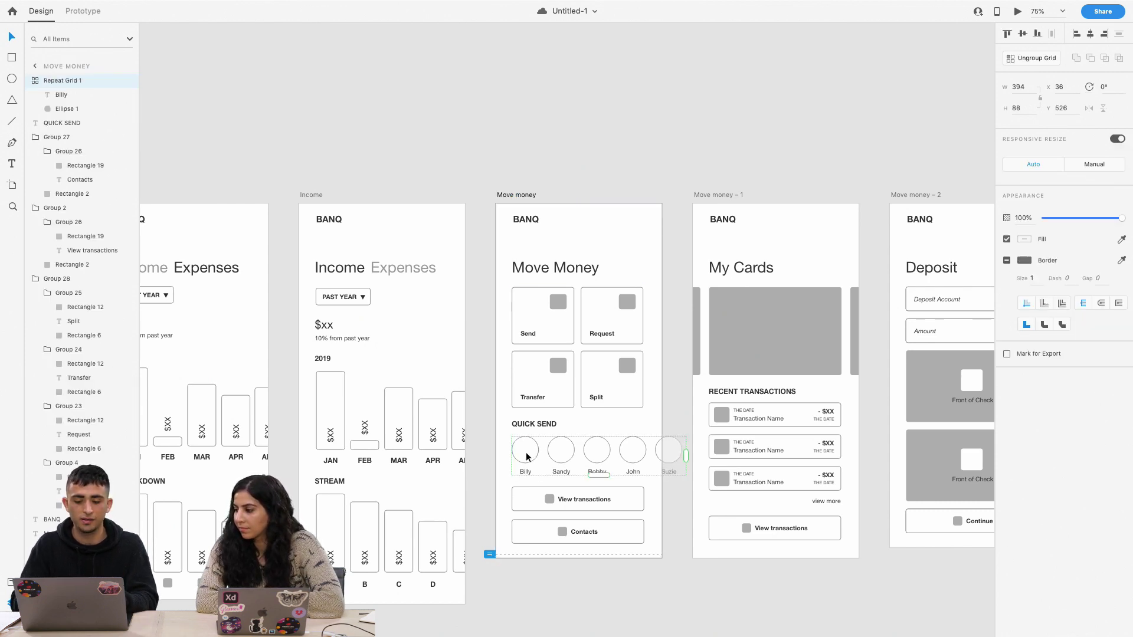
{"action": "left_click", "coordinate": [529, 426]}
{"action": "left_click", "coordinate": [566, 499]}
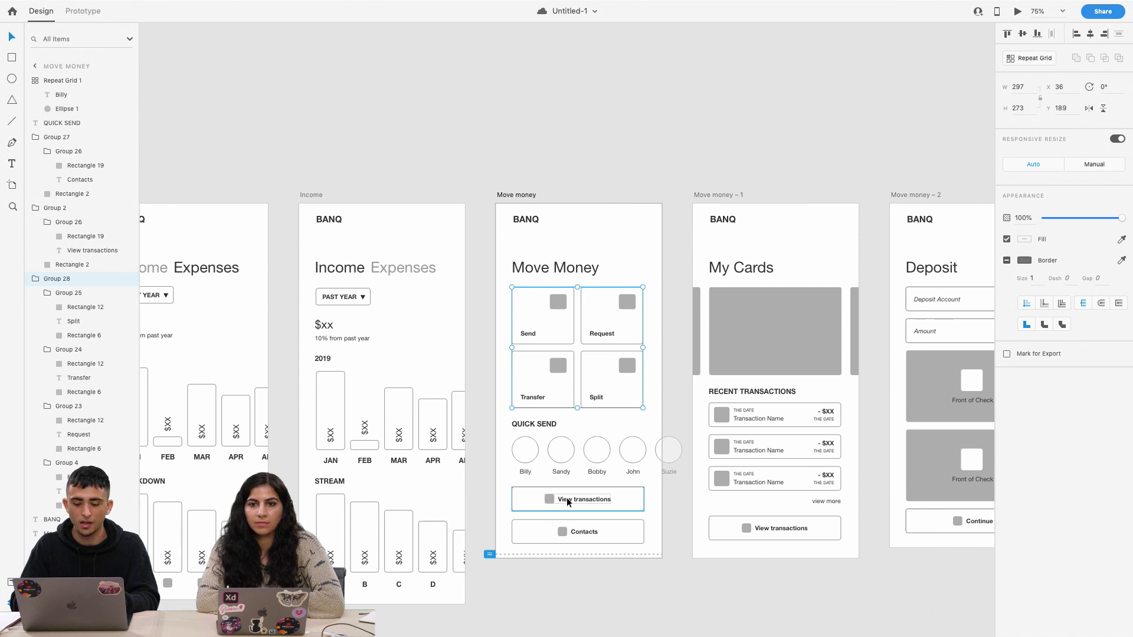
Examine the My Cards screen's card carousel and its recent transactions list
{"action": "scroll", "coordinate": [567, 497], "scroll_direction": "right", "scroll_amount": 5}
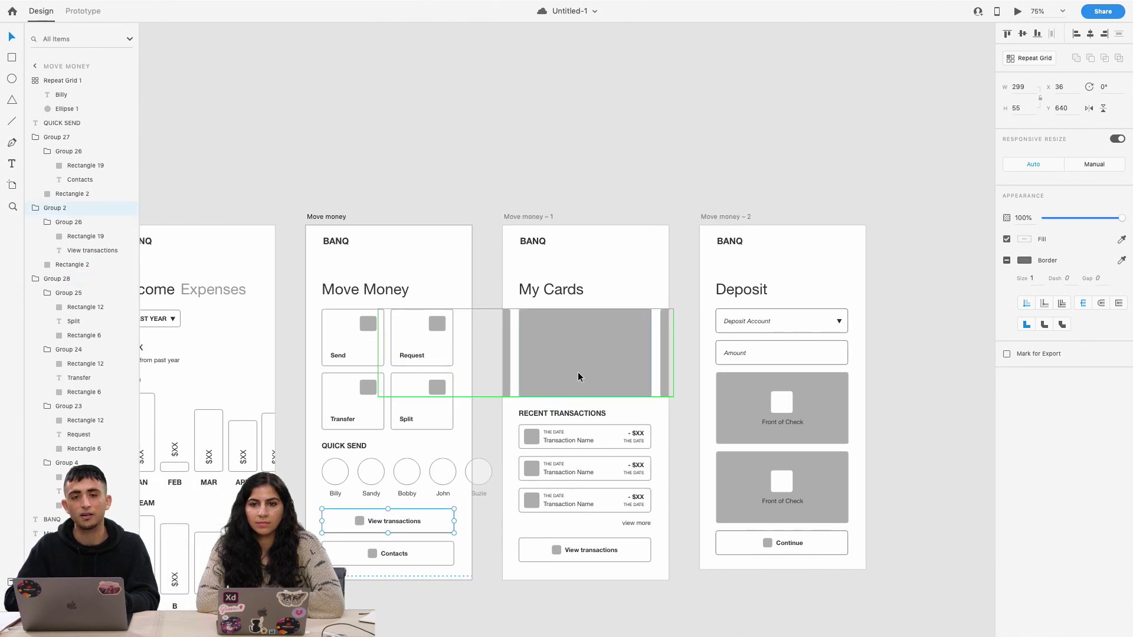
{"action": "left_click", "coordinate": [586, 354]}
{"action": "left_click", "coordinate": [578, 440]}
{"action": "left_click", "coordinate": [581, 378]}
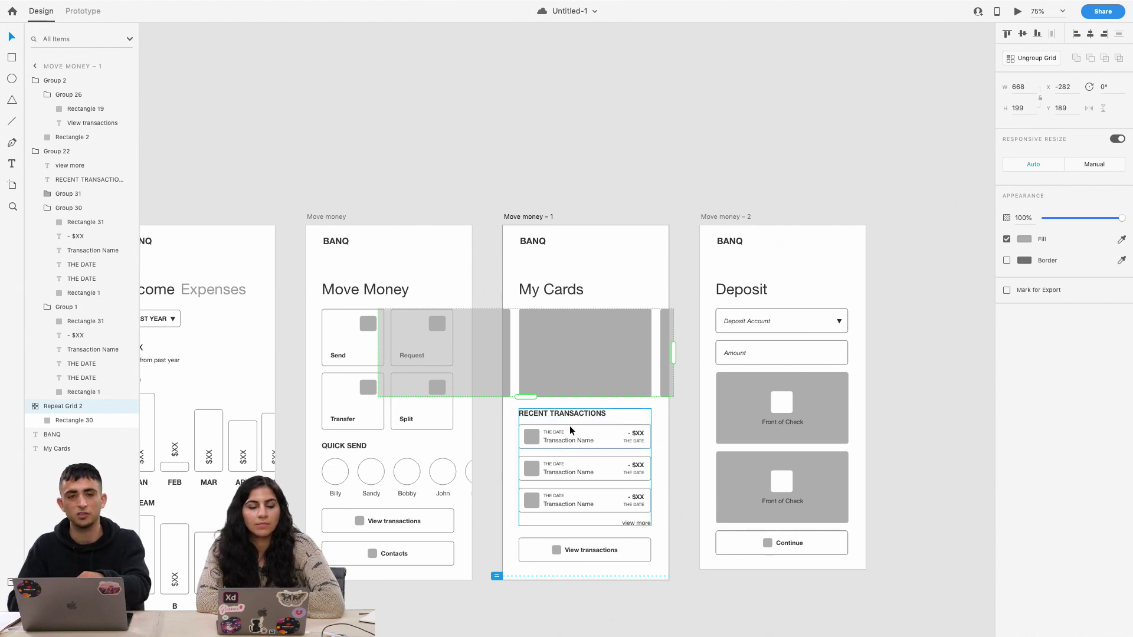
Examine the Deposit screen's heading, Deposit Account and Amount fields and the upper Front of Check area
{"action": "scroll", "coordinate": [671, 352], "scroll_direction": "right", "scroll_amount": 3}
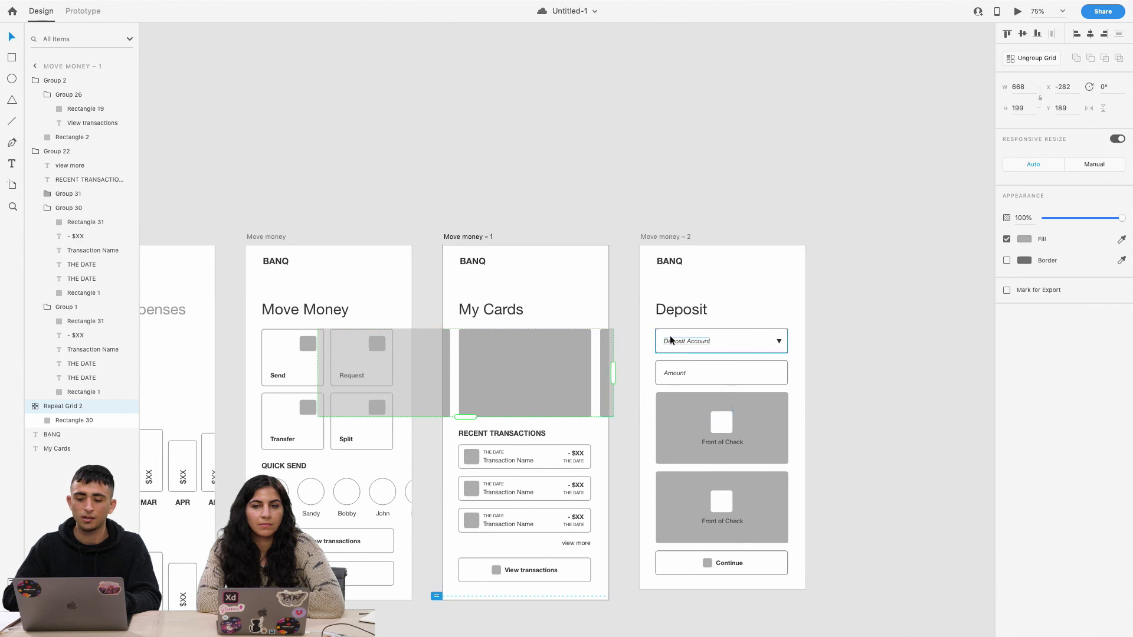
{"action": "left_click", "coordinate": [676, 306]}
{"action": "left_click", "coordinate": [690, 410]}
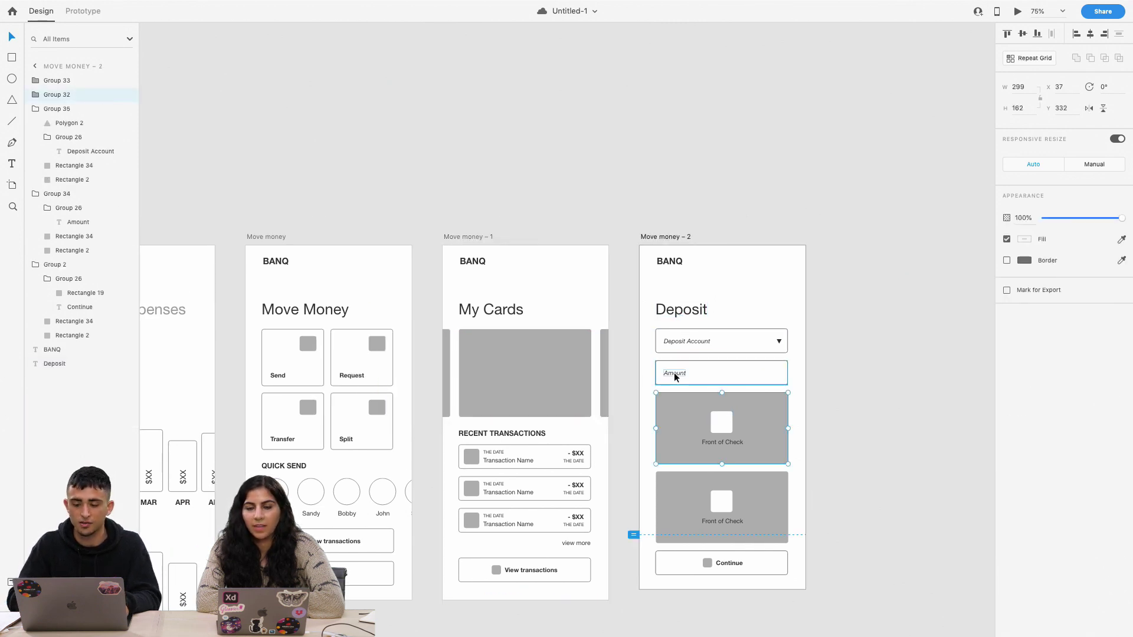
Clear the selection and view the row of BANQ artboards together as an overview
{"action": "key", "text": "super+minus"}
{"action": "key", "text": "super+minus"}
{"action": "left_click", "coordinate": [610, 248]}
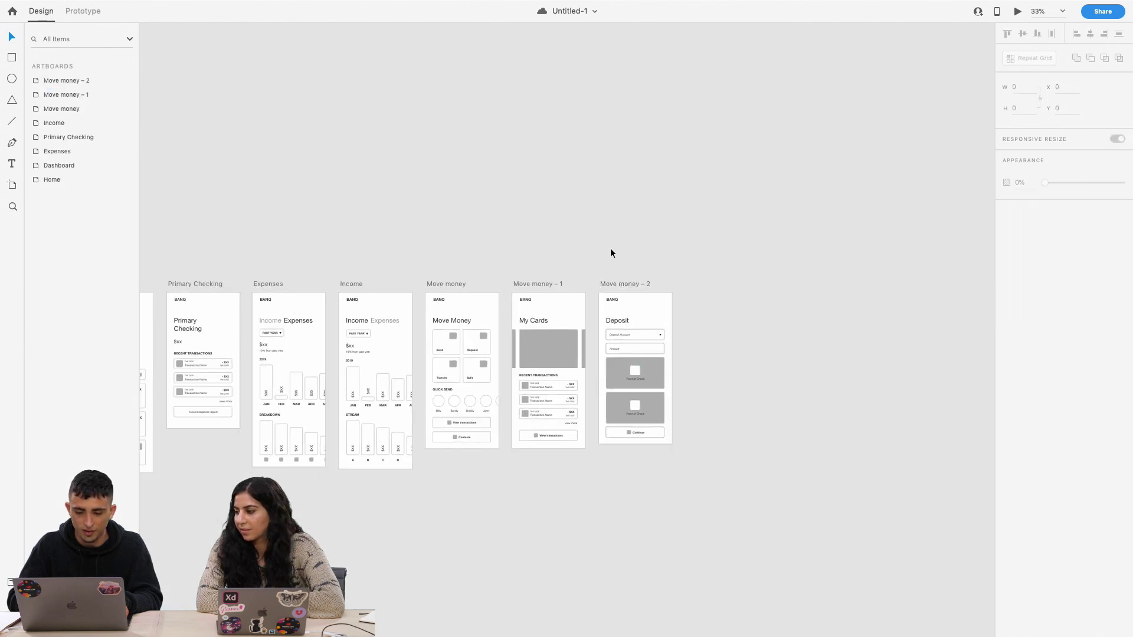
{"action": "key", "text": "super+minus"}
{"action": "key", "text": "super+minus"}
{"action": "key", "text": "super+equal"}
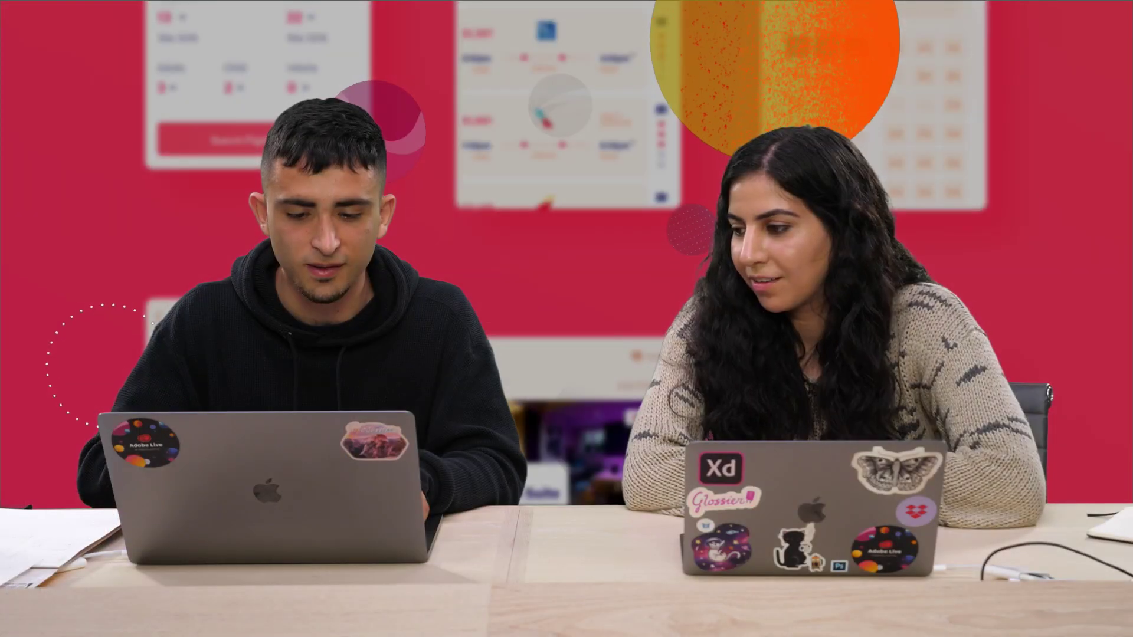